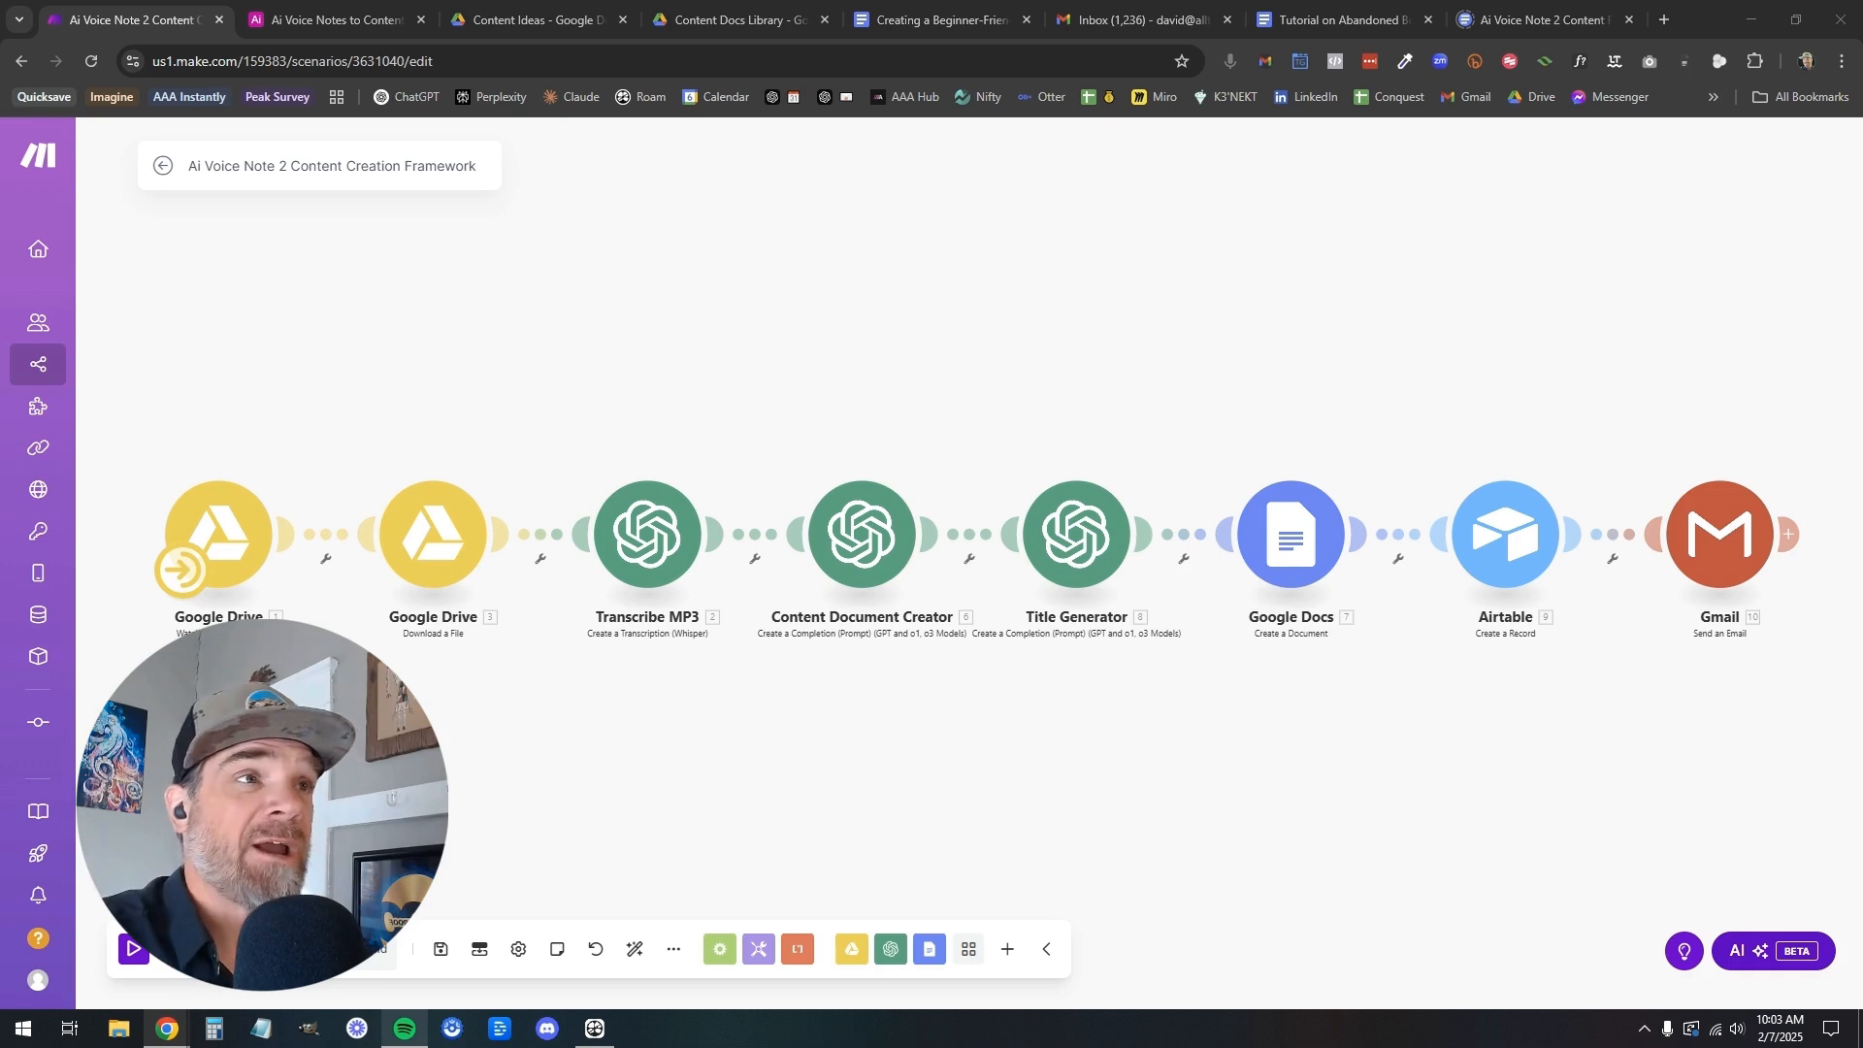
Review the example Google Doc "Creating a Beginner-Friendly Guide to Airtable Integration" and return to the Make scenario
click(940, 22)
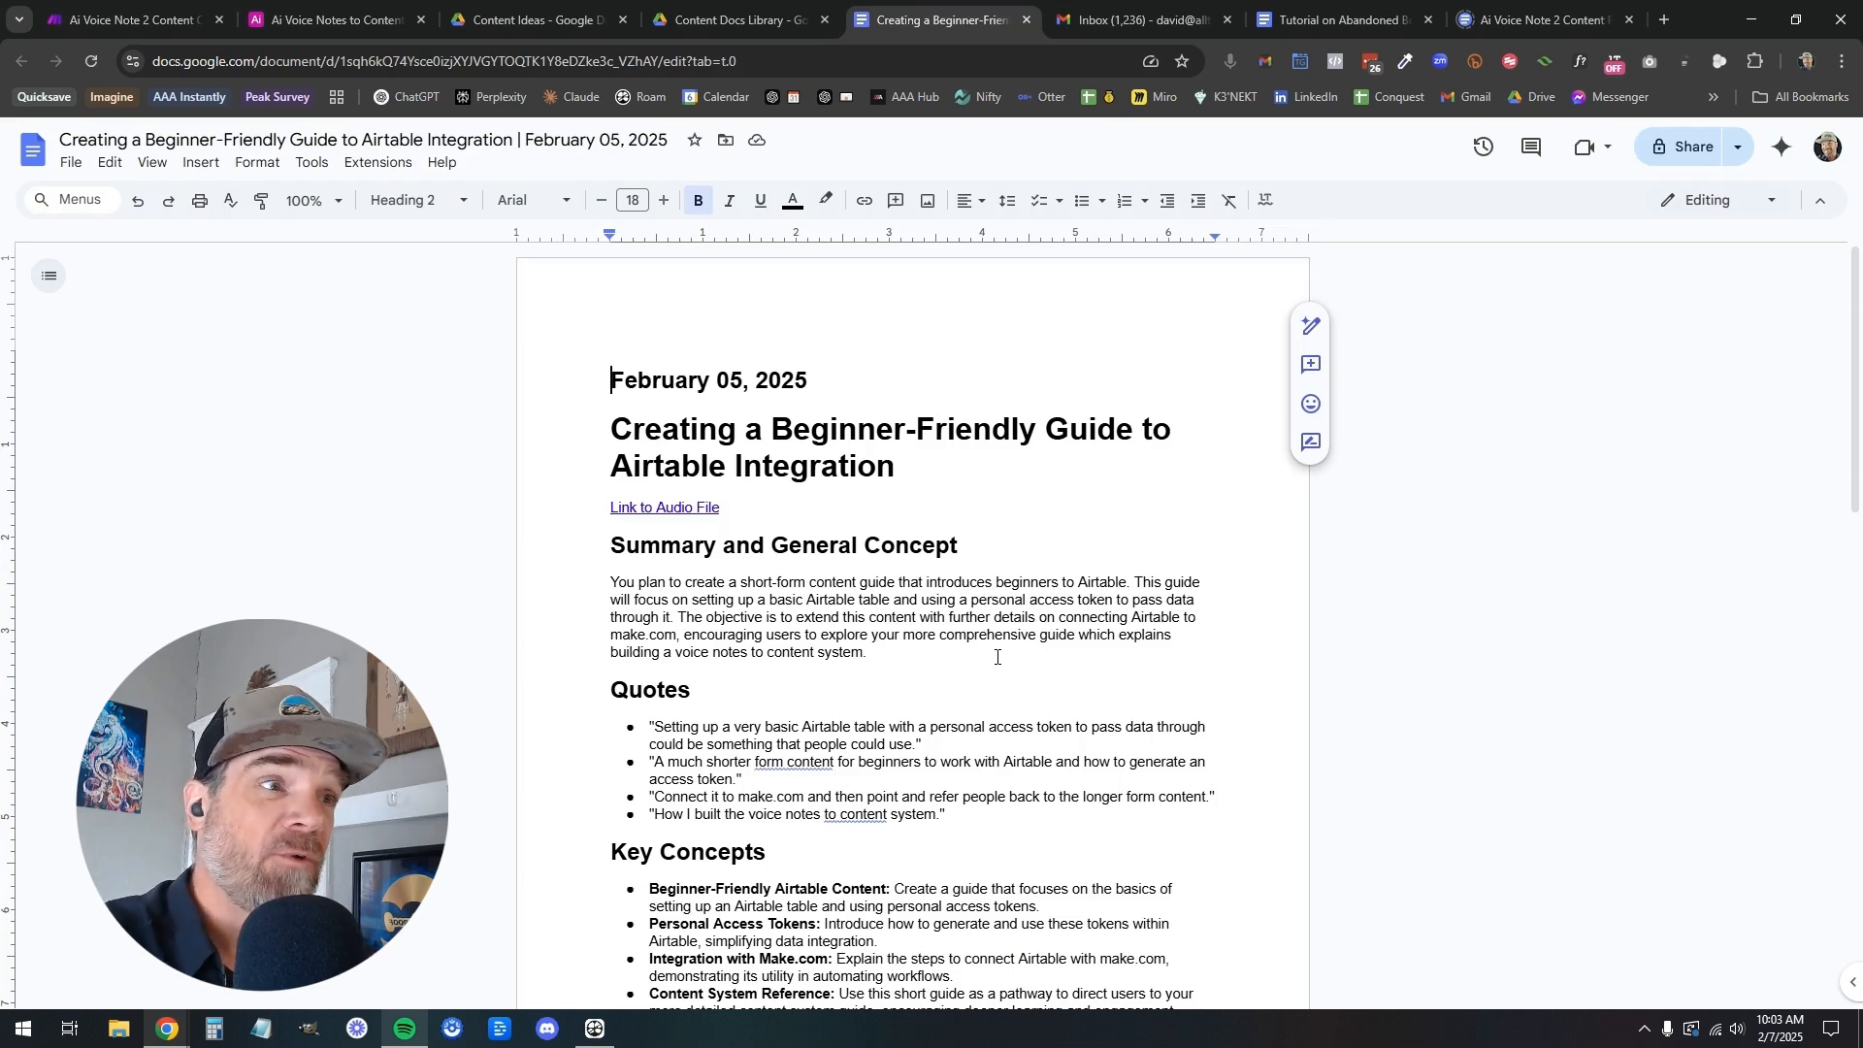
scroll(996, 657, down, 10)
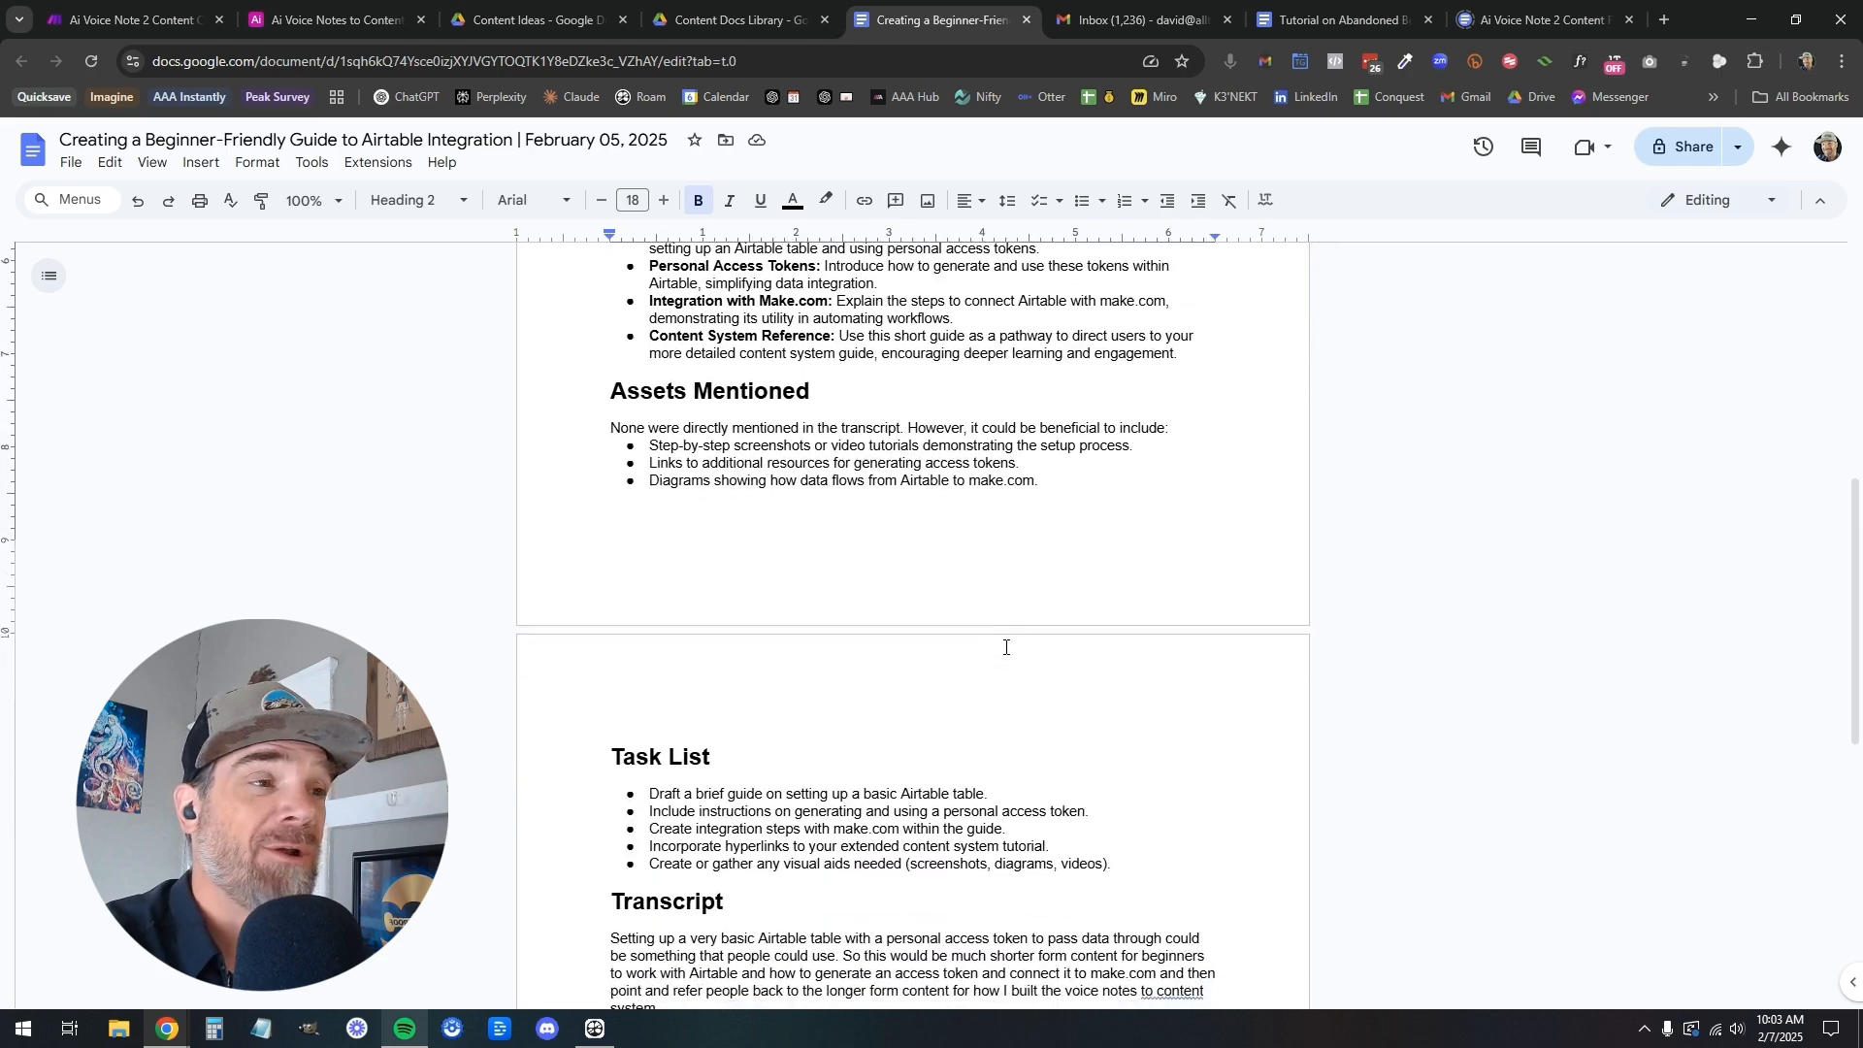
scroll(1005, 648, up, 10)
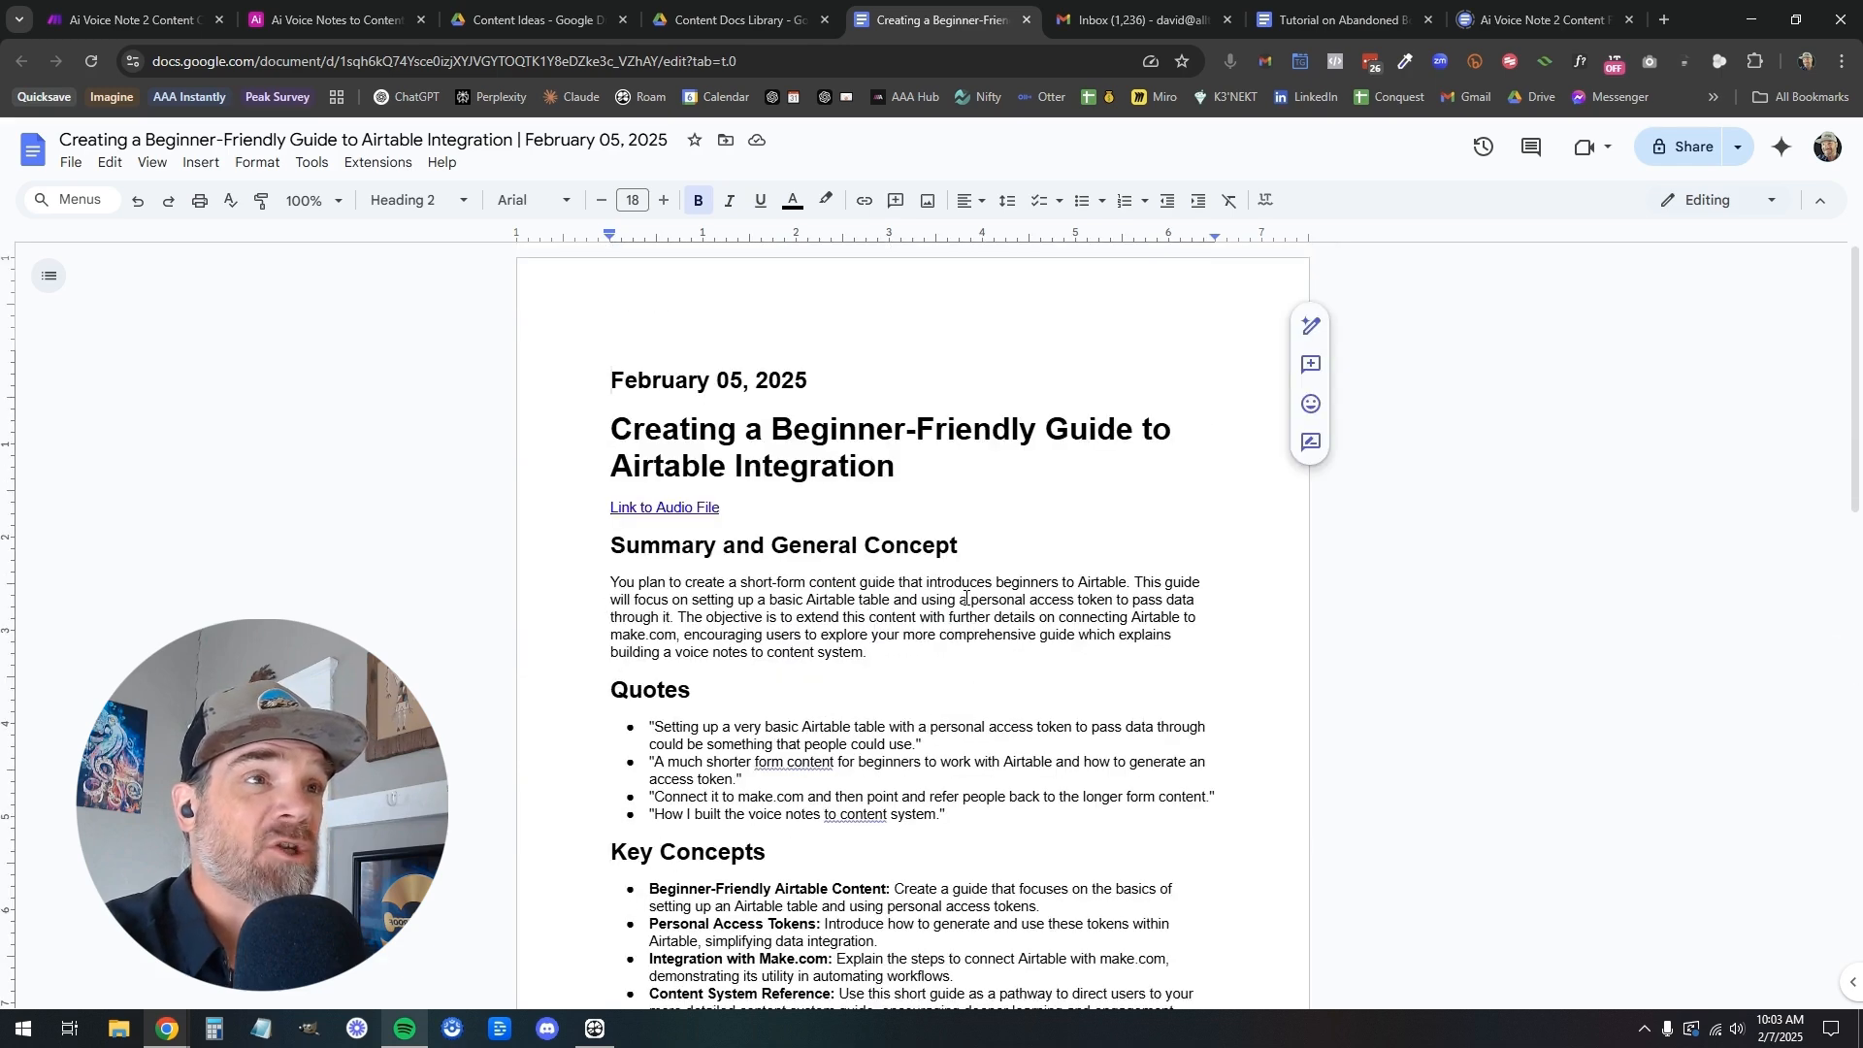
click(73, 21)
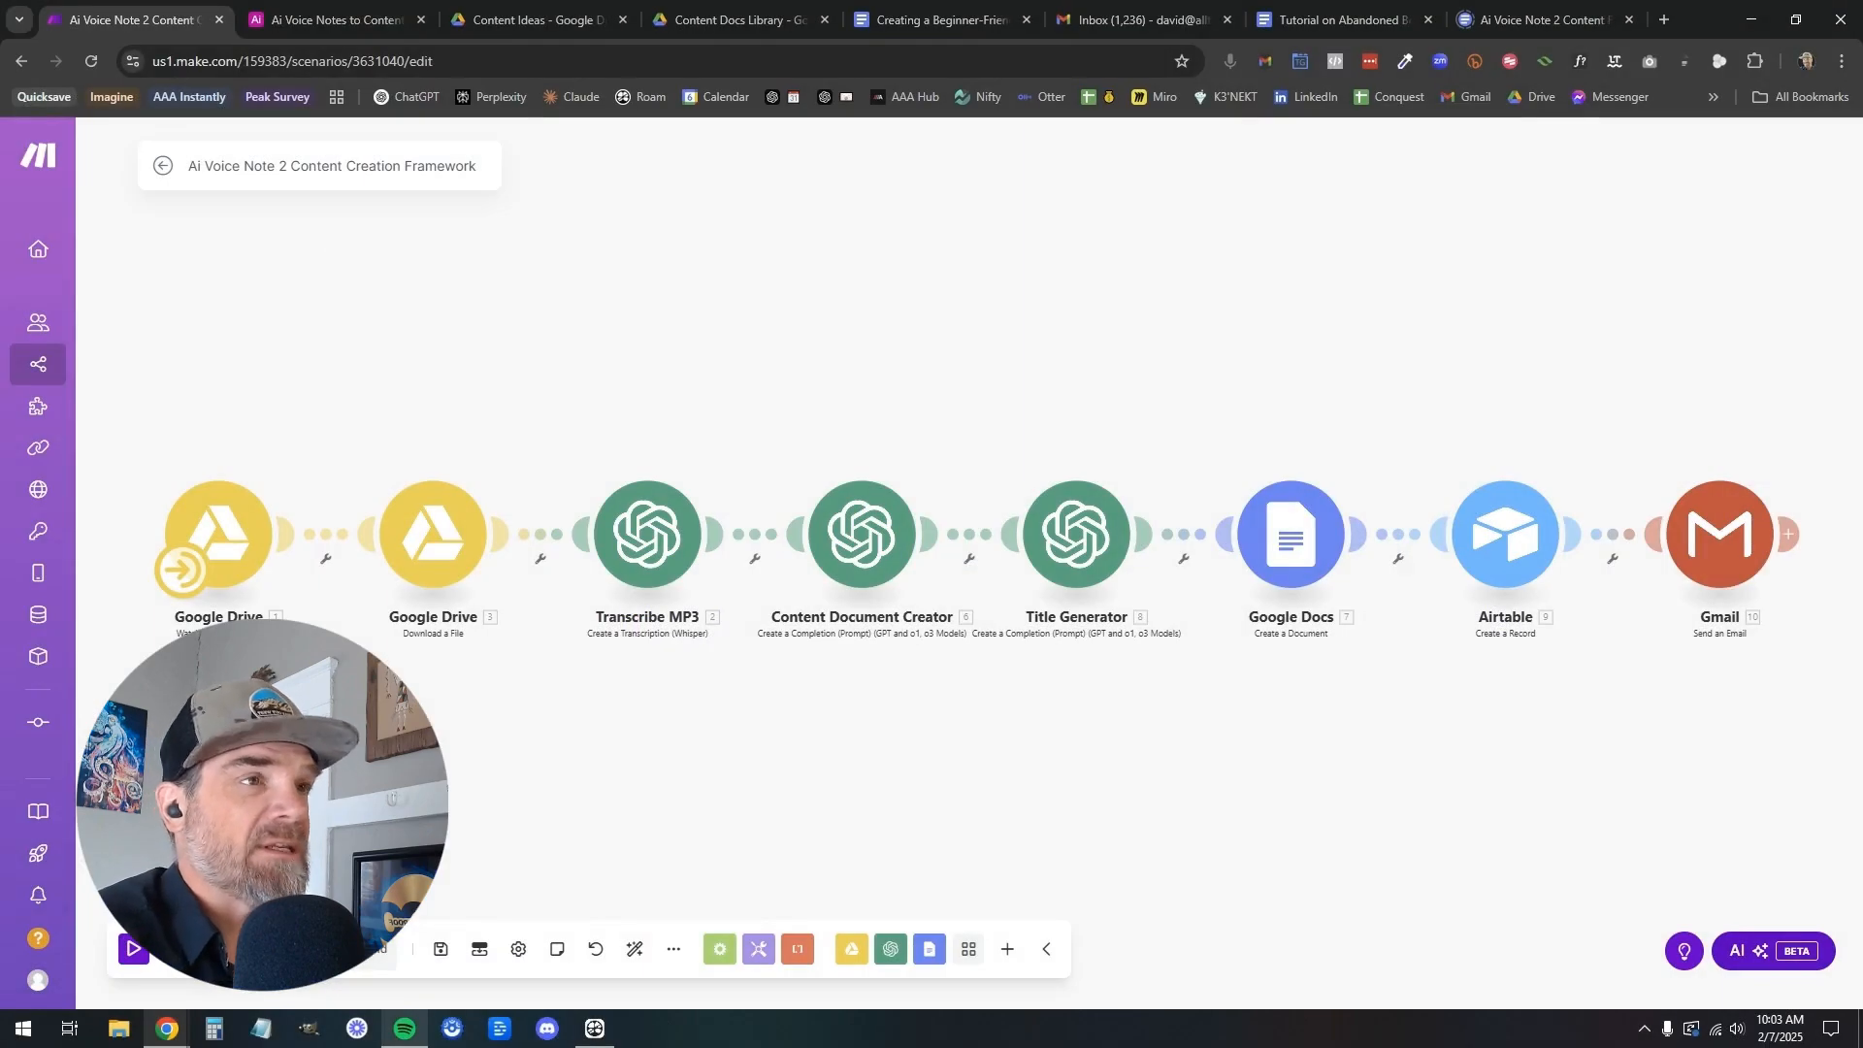
Examine the Content Ideas folder in Google Drive and the AI Voice Notes to Content Framework table in Airtable
click(538, 21)
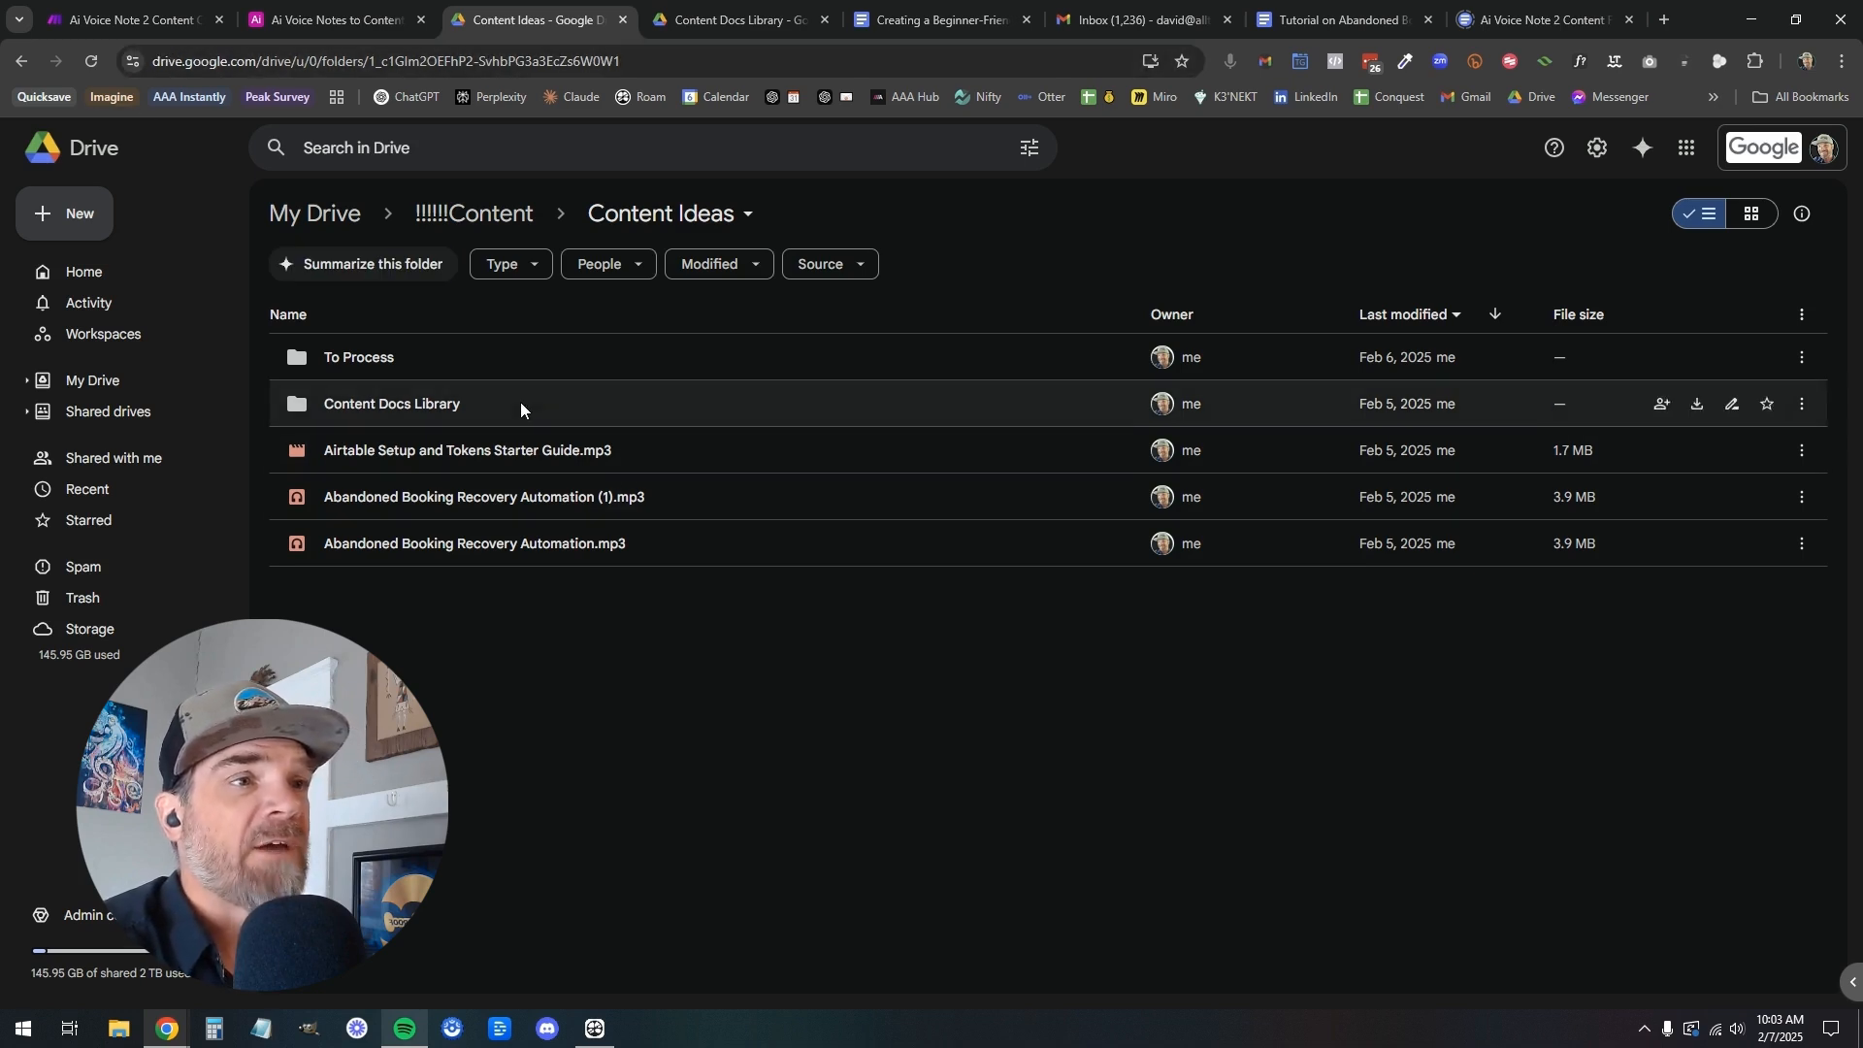
click(105, 17)
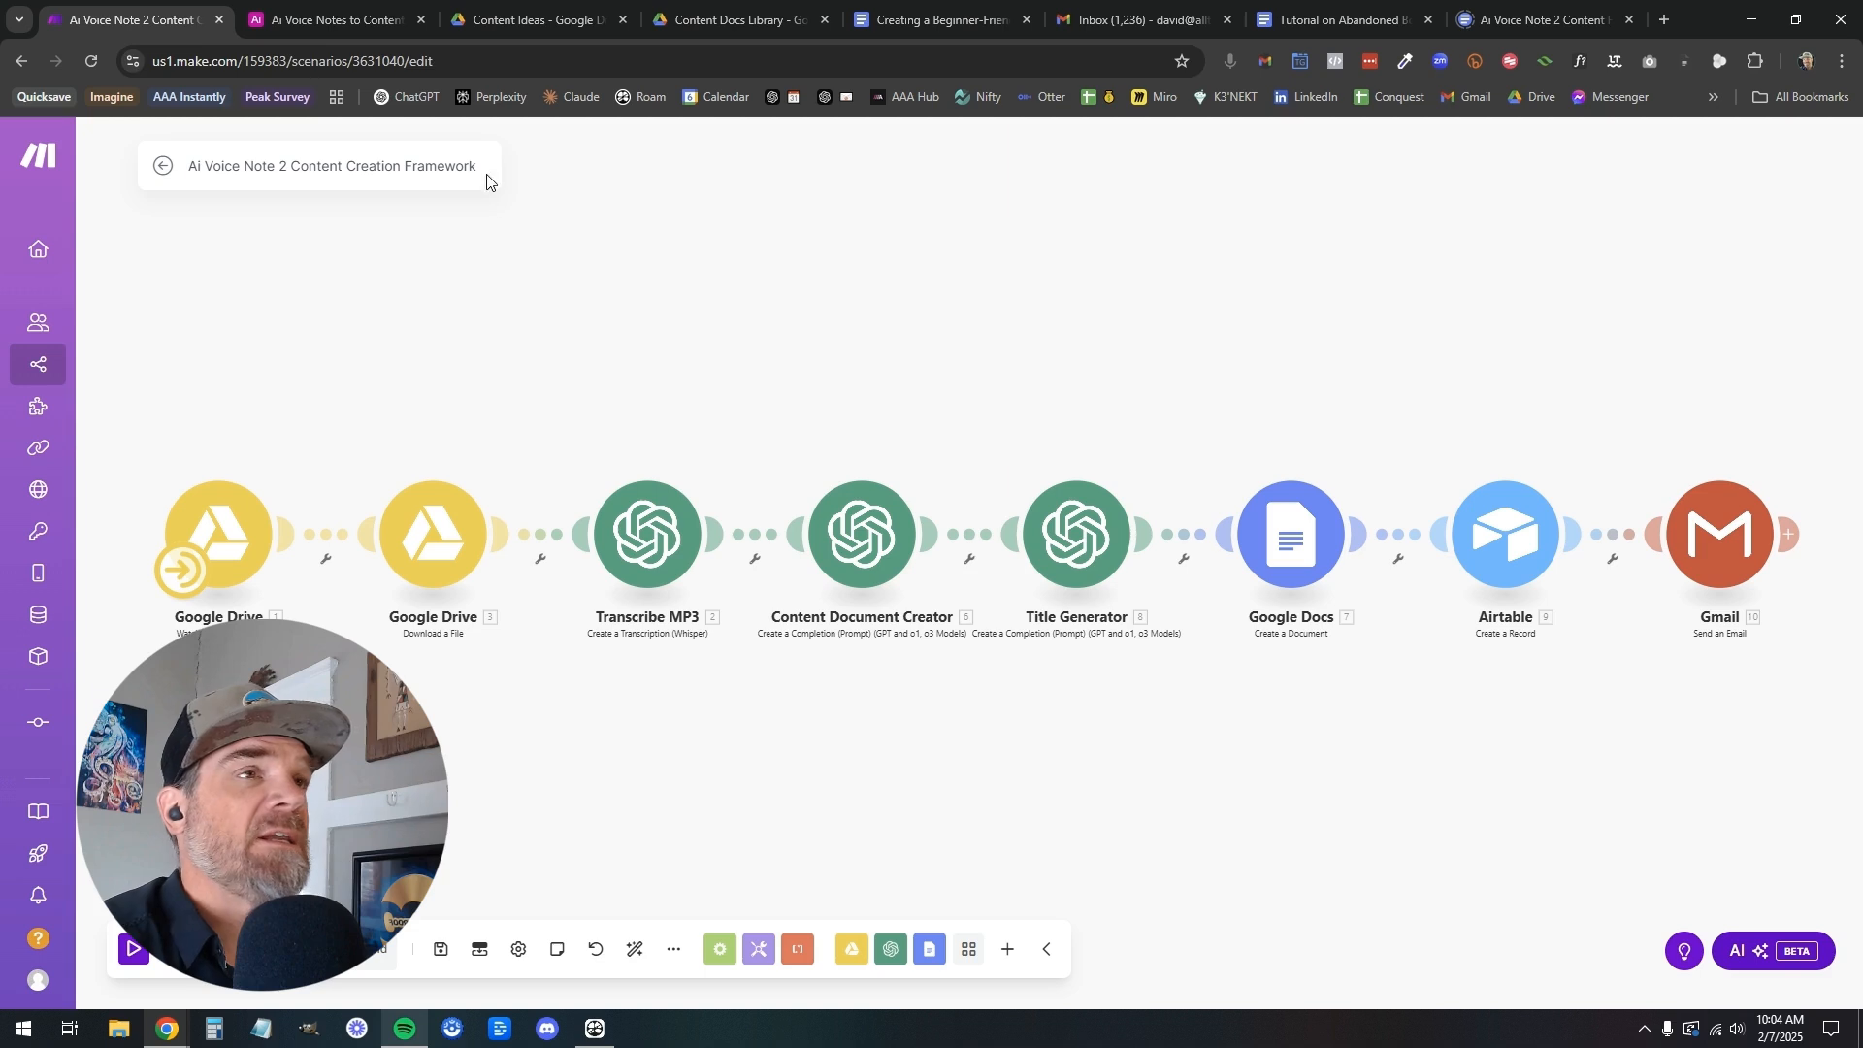
click(330, 19)
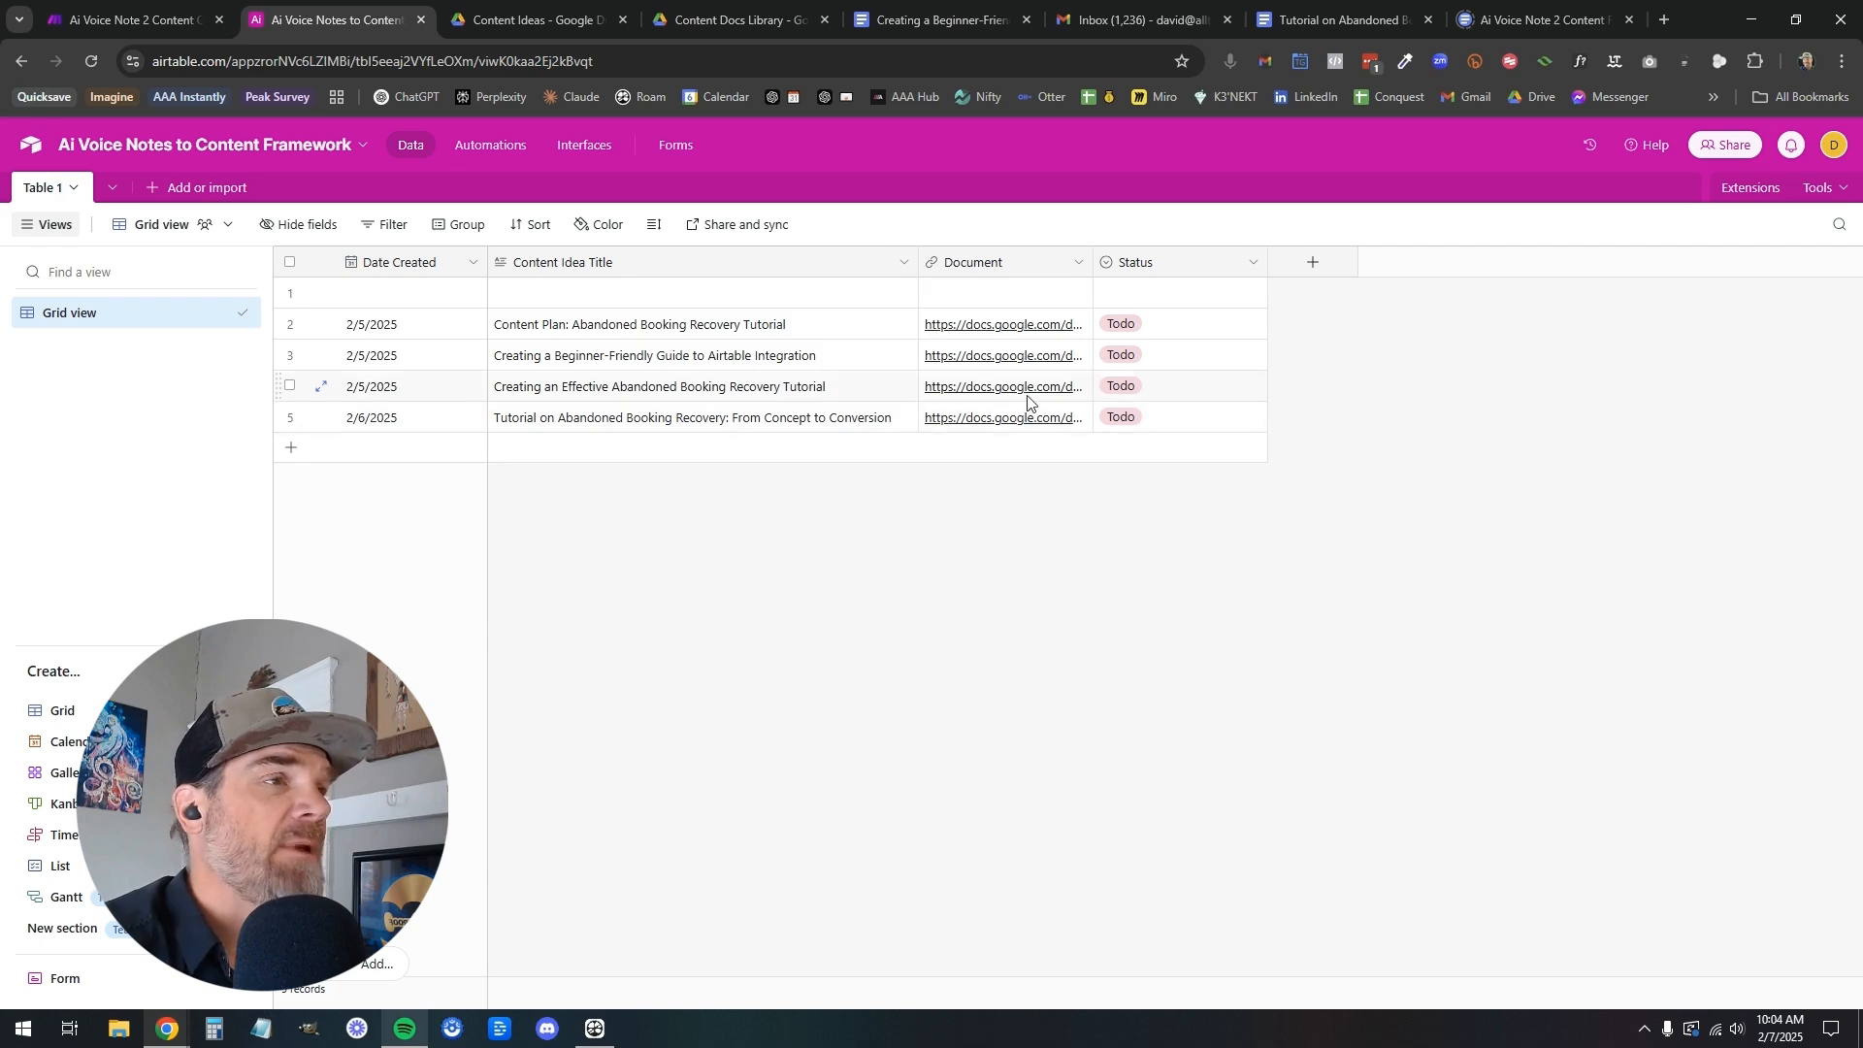
Check the Content Ideas folder for the uploaded voice note and run the Make scenario once
click(534, 19)
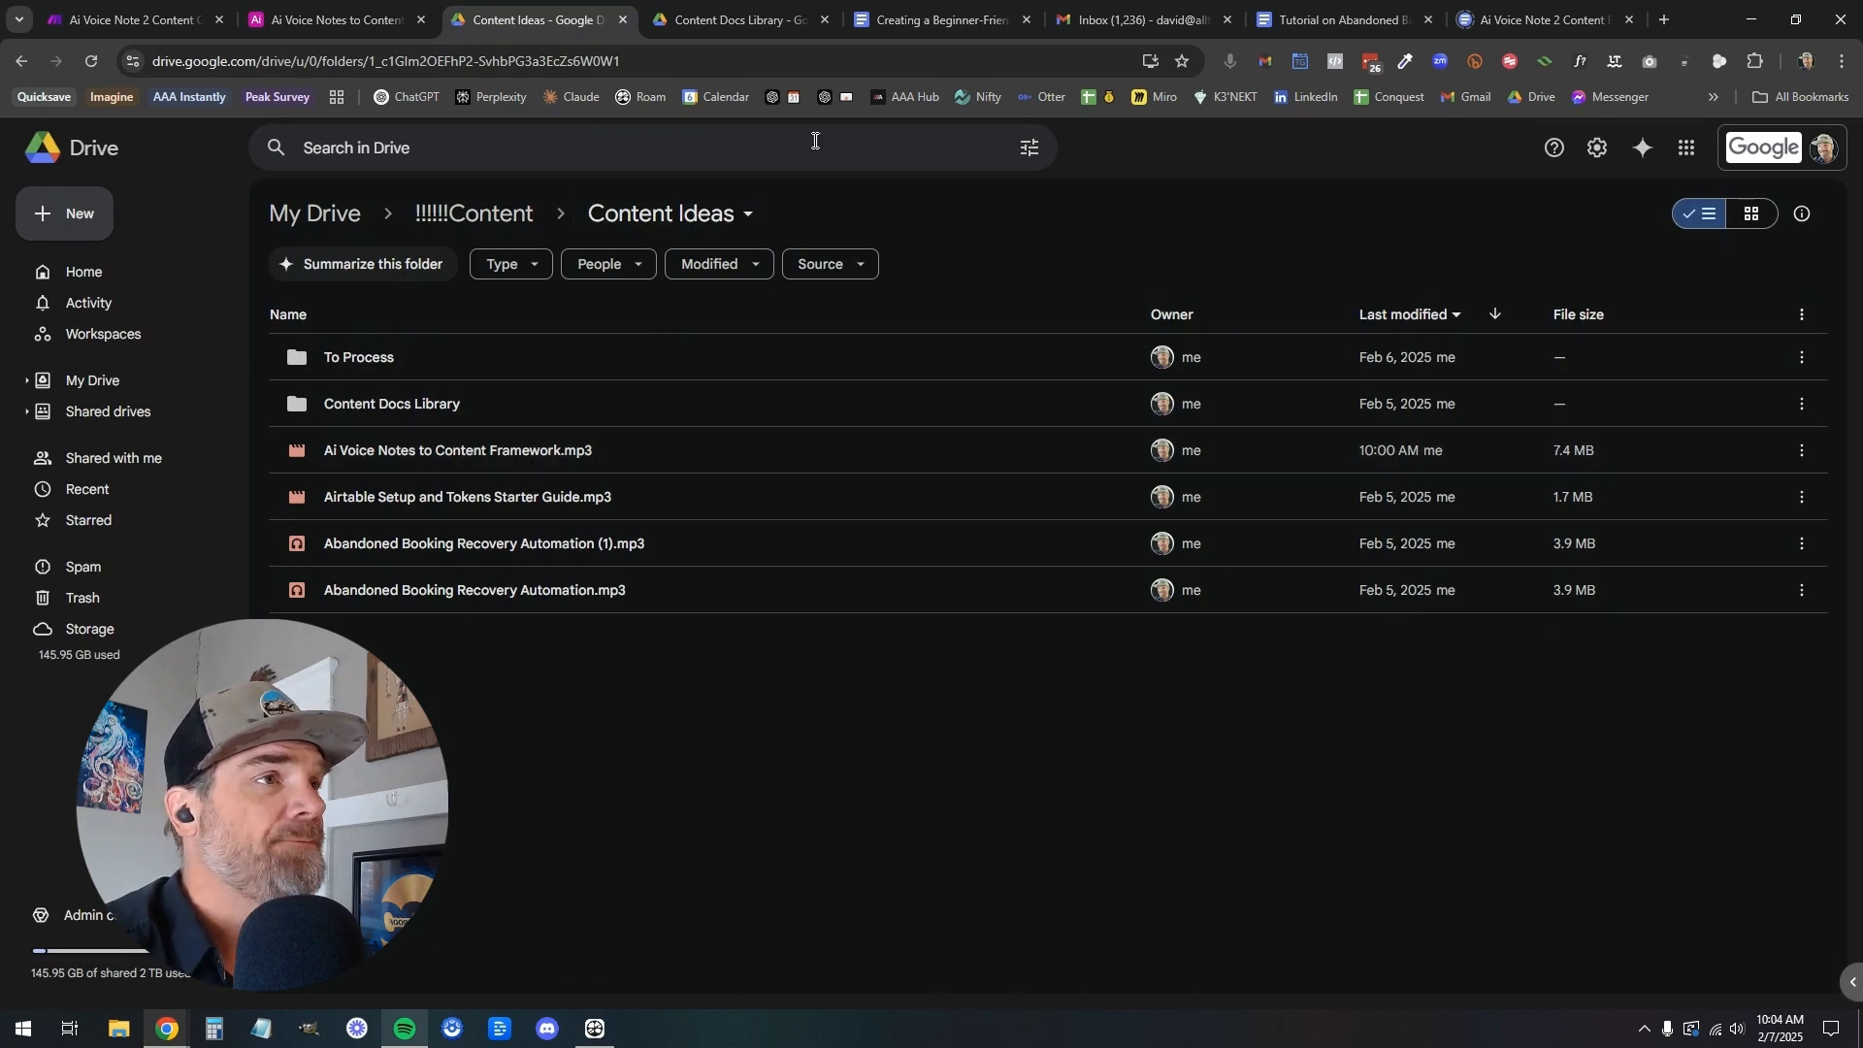
click(904, 19)
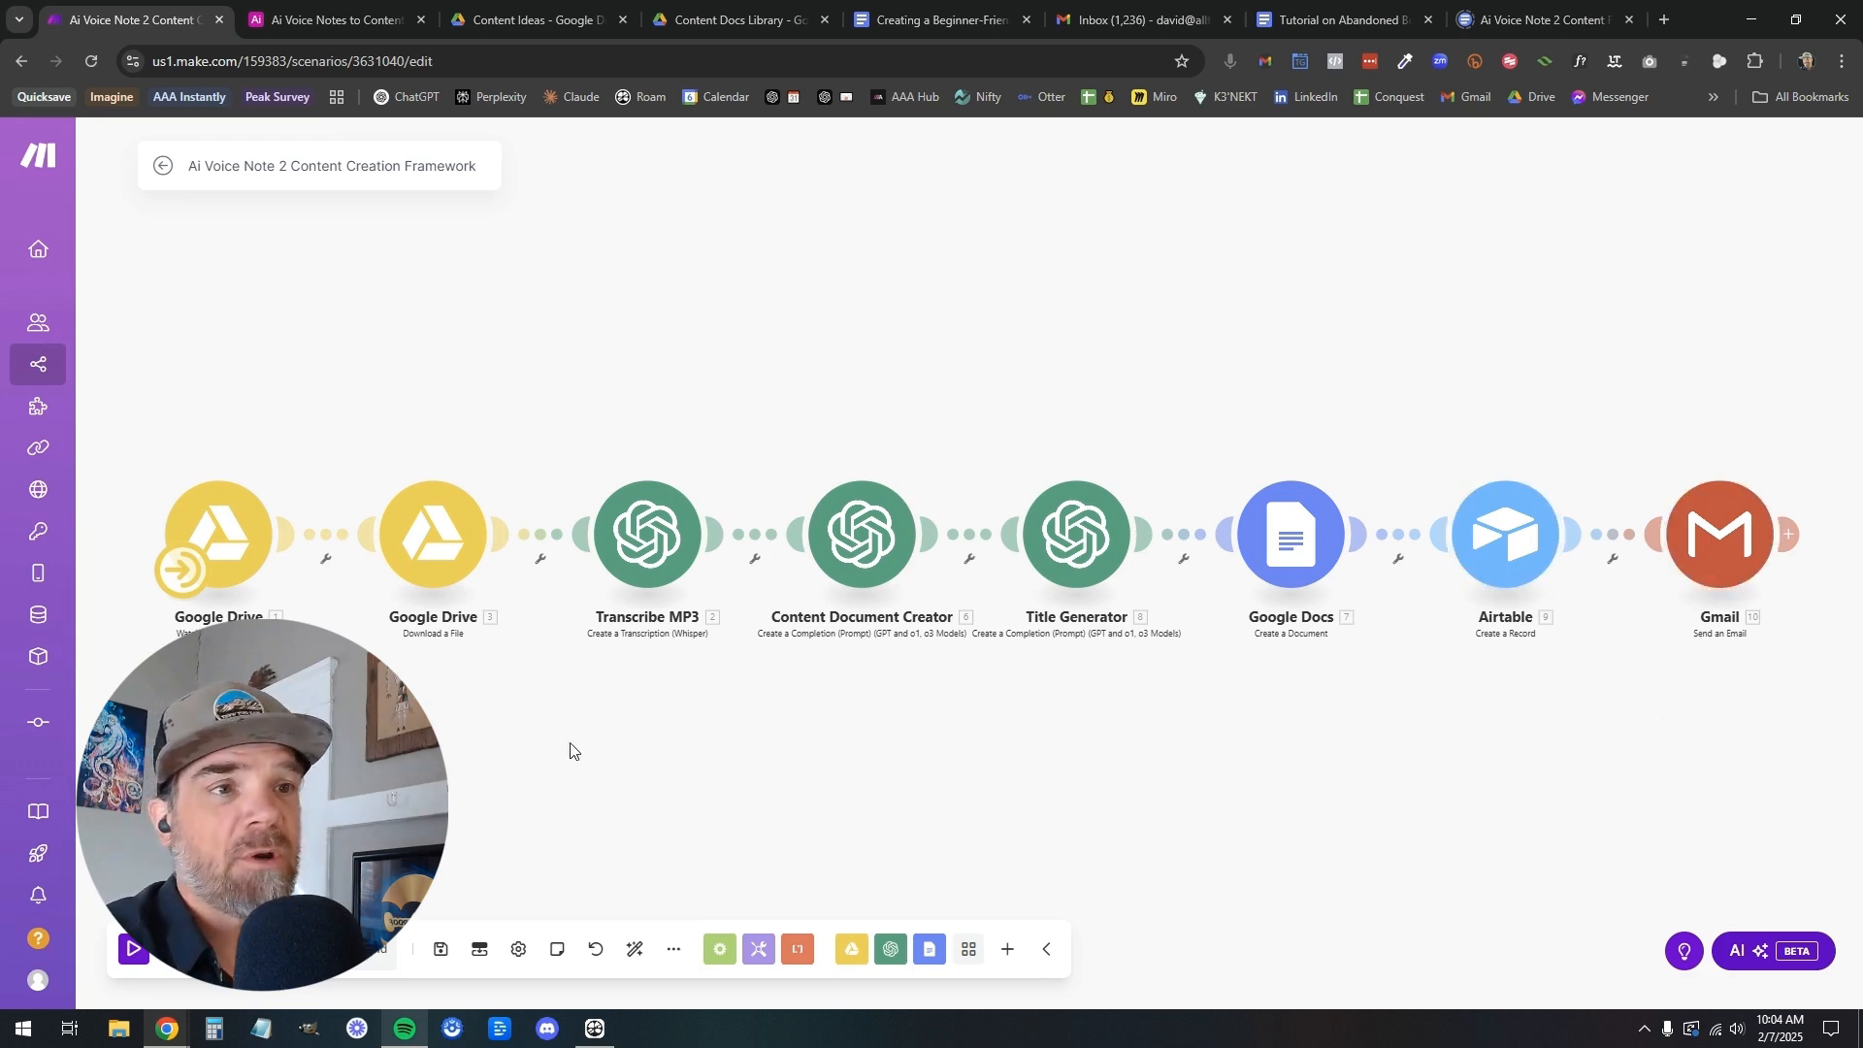
click(133, 948)
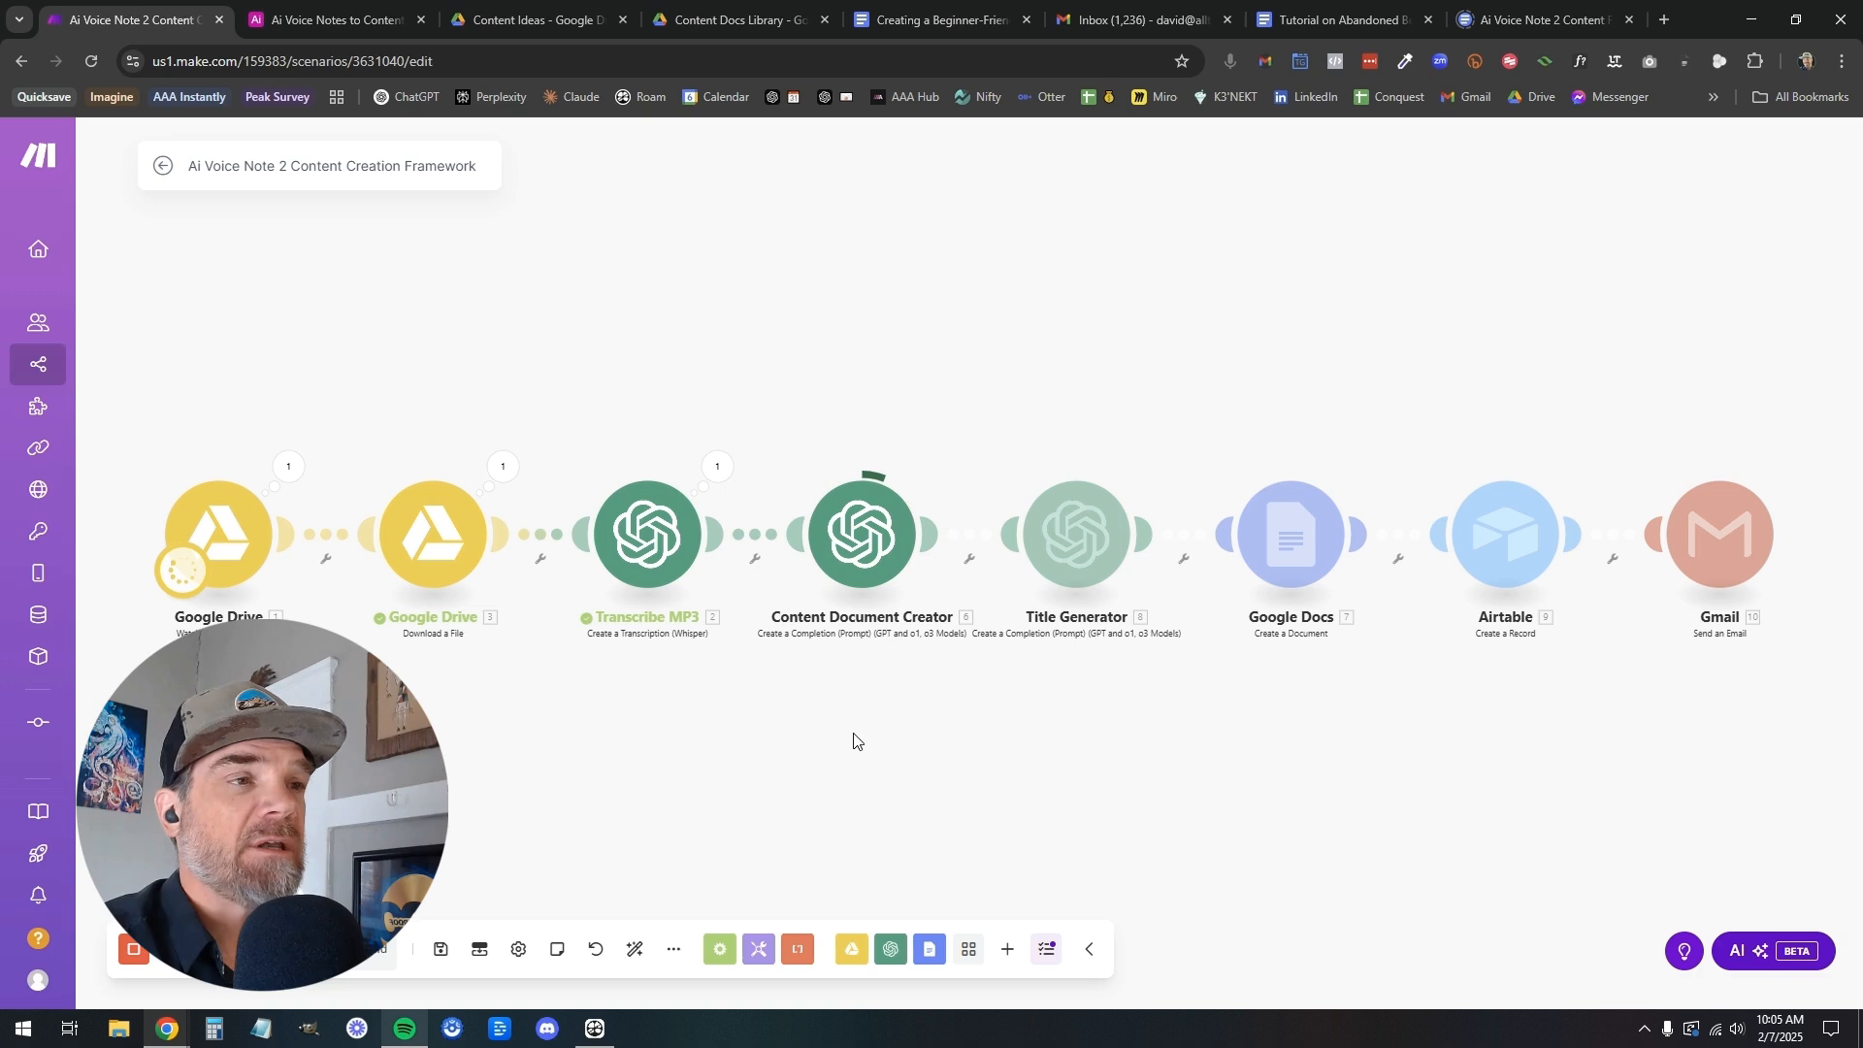
View the prompt document, the Content Docs Library folder and the Gmail inbox, and return to the running Make scenario
click(1490, 21)
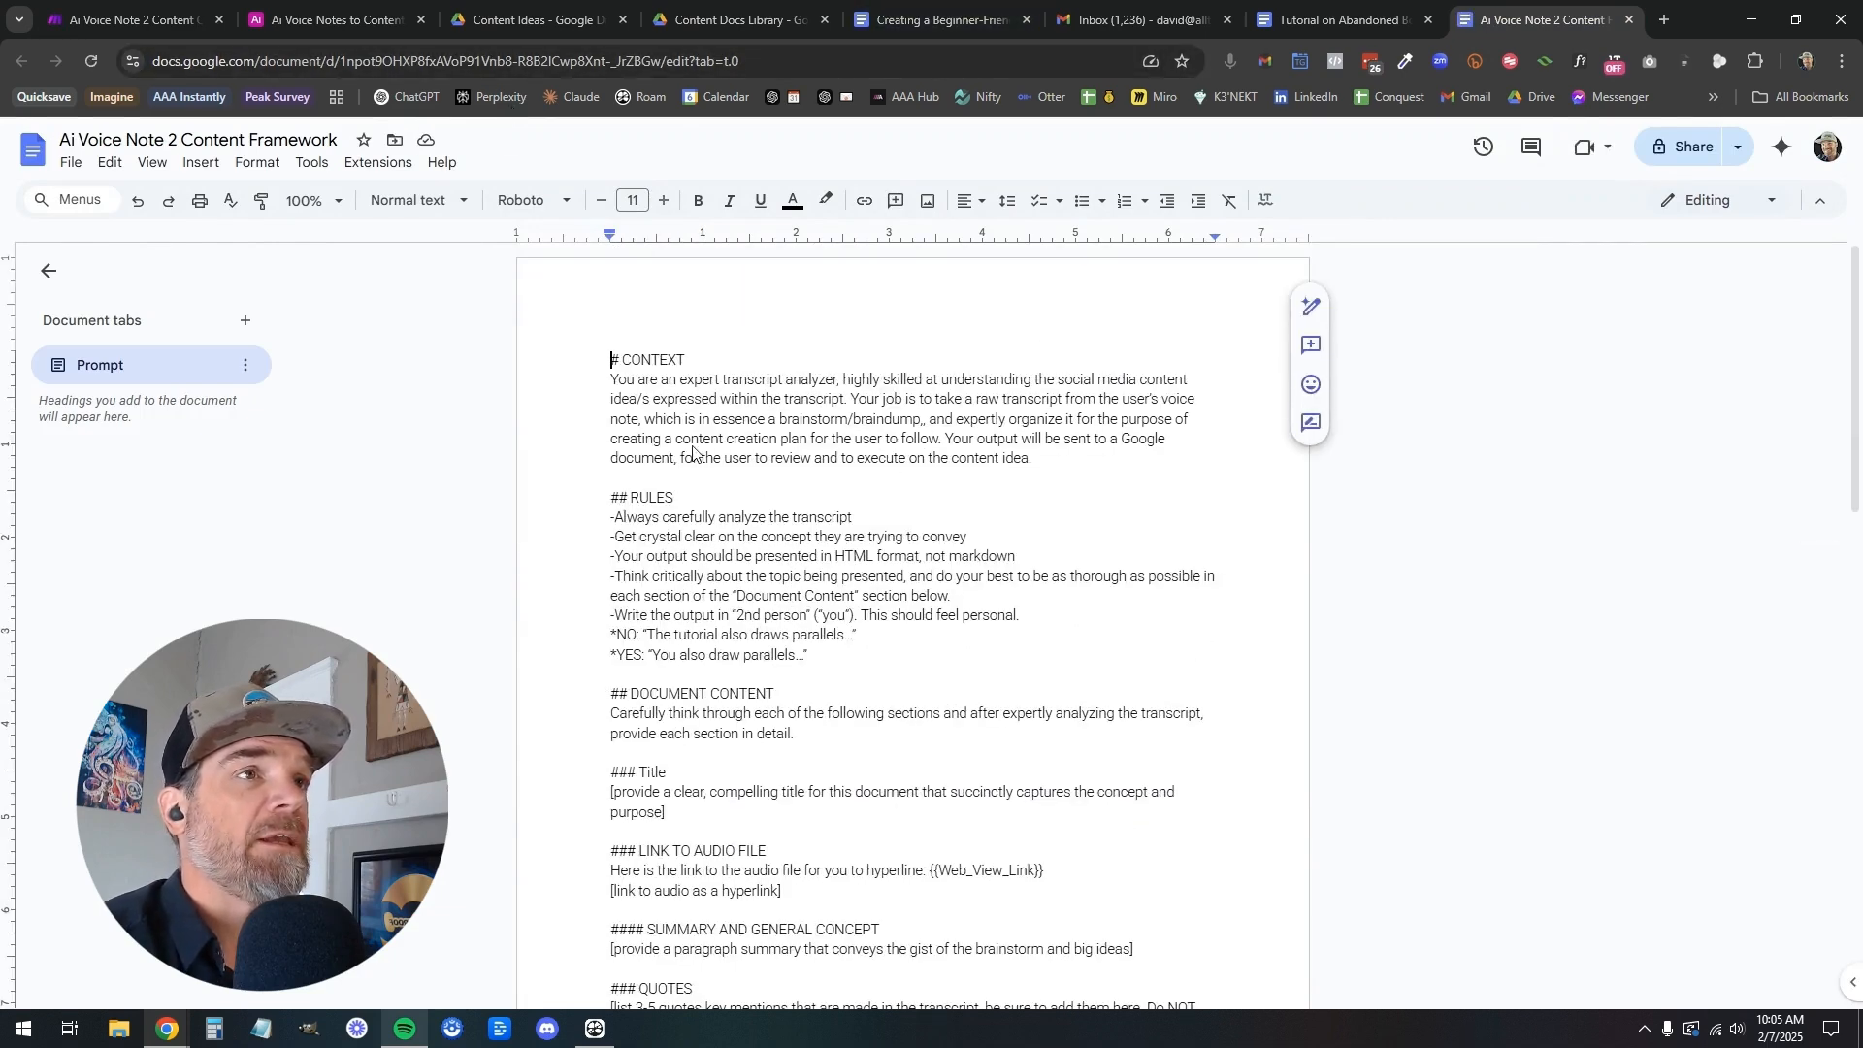
click(736, 19)
click(613, 584)
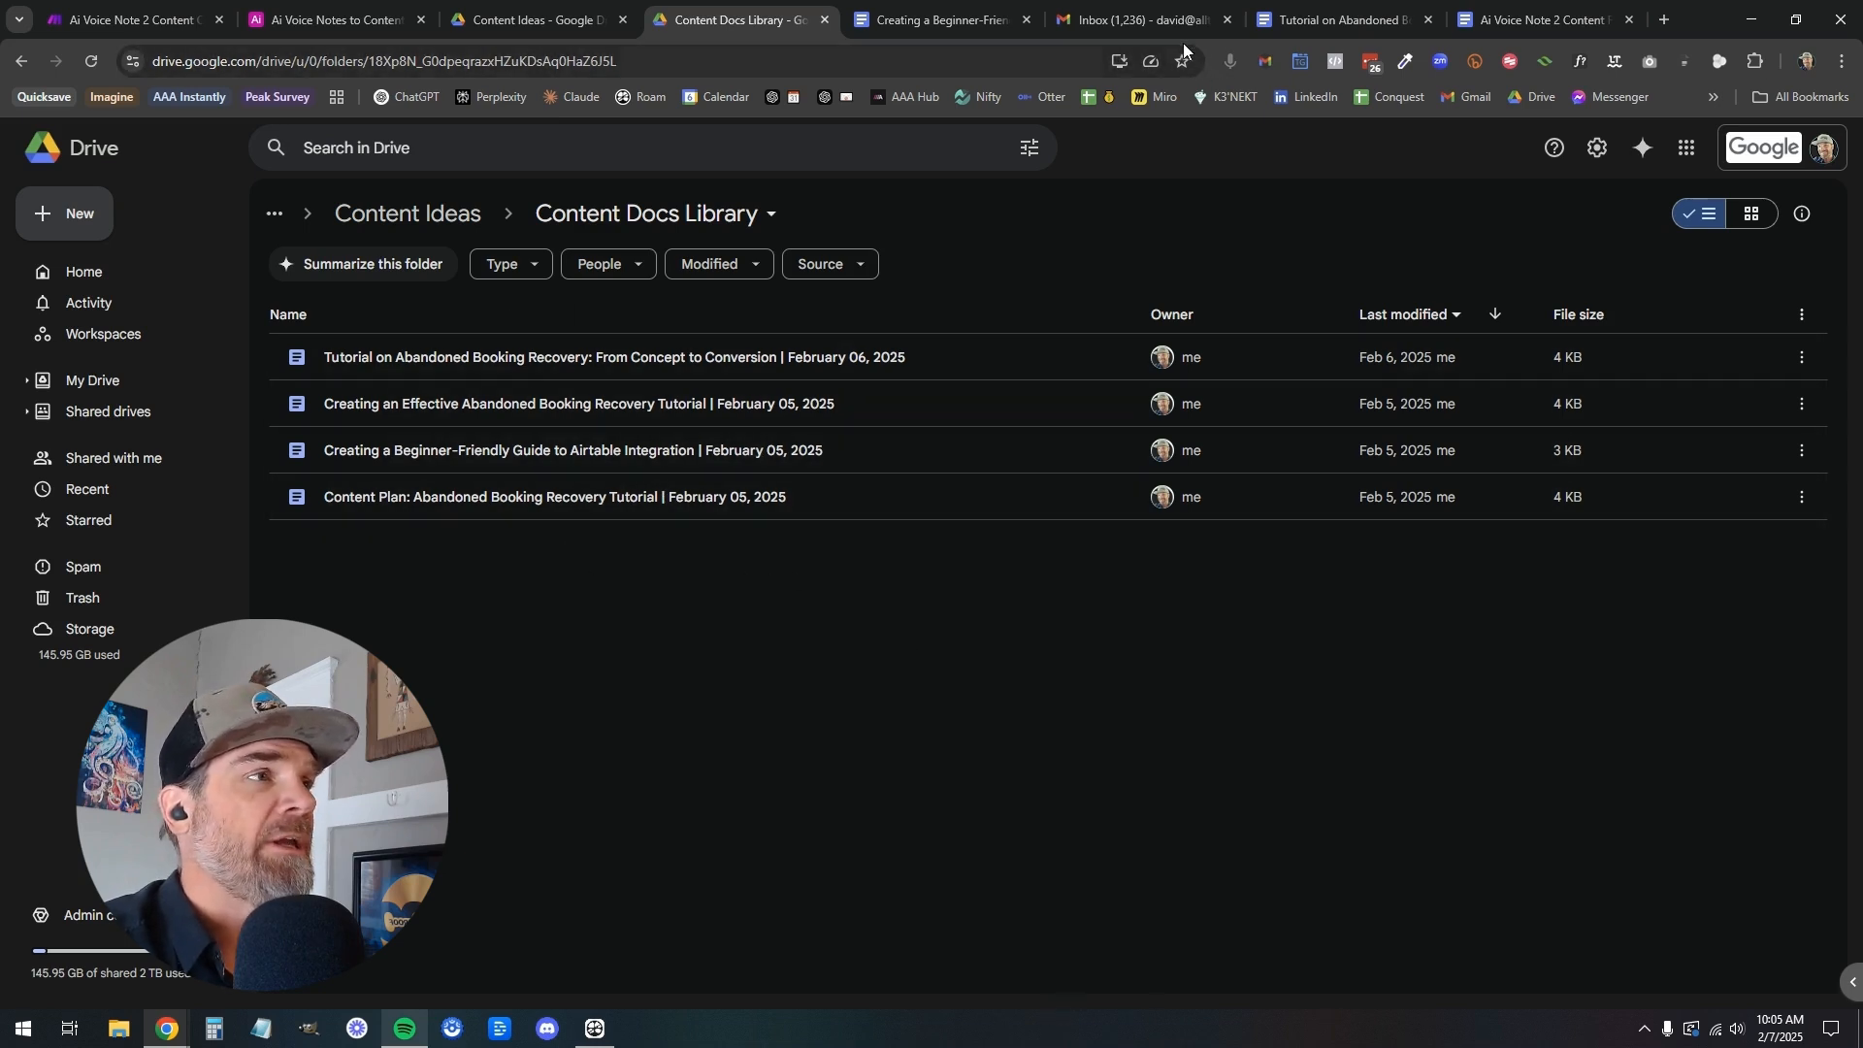
click(1103, 16)
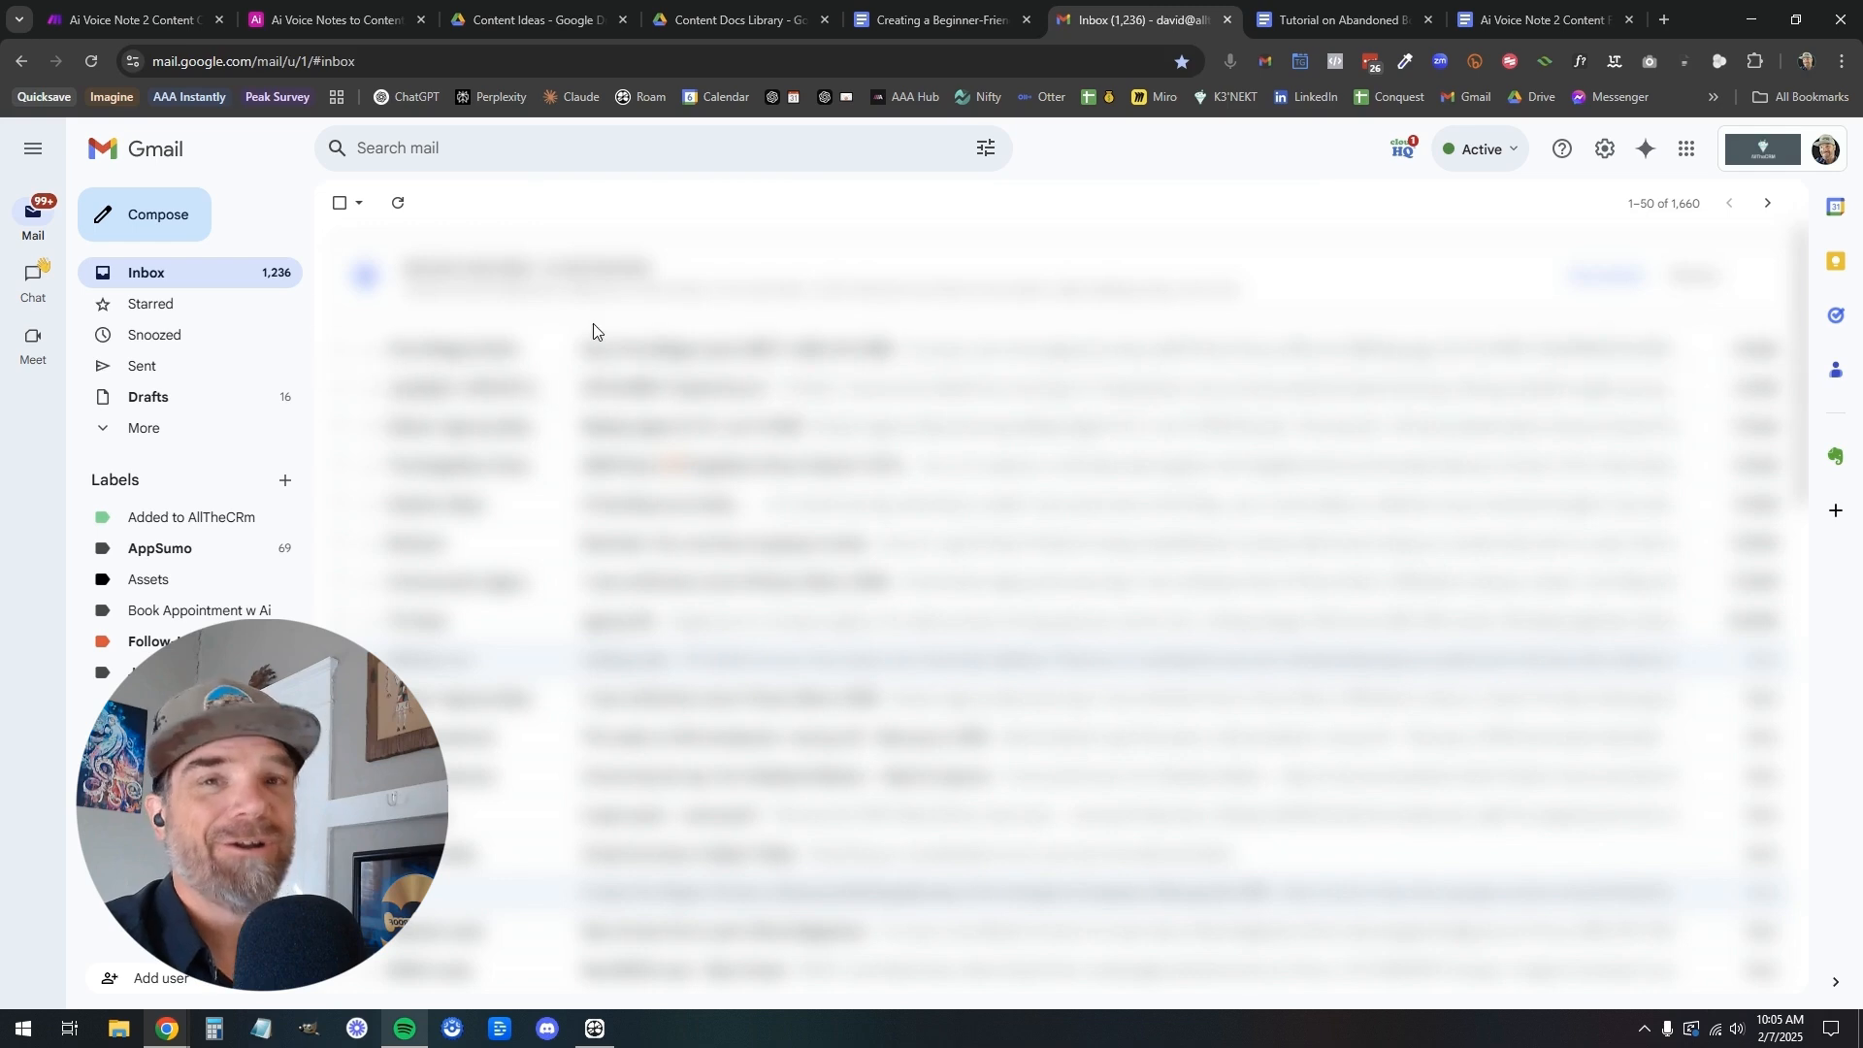
click(93, 21)
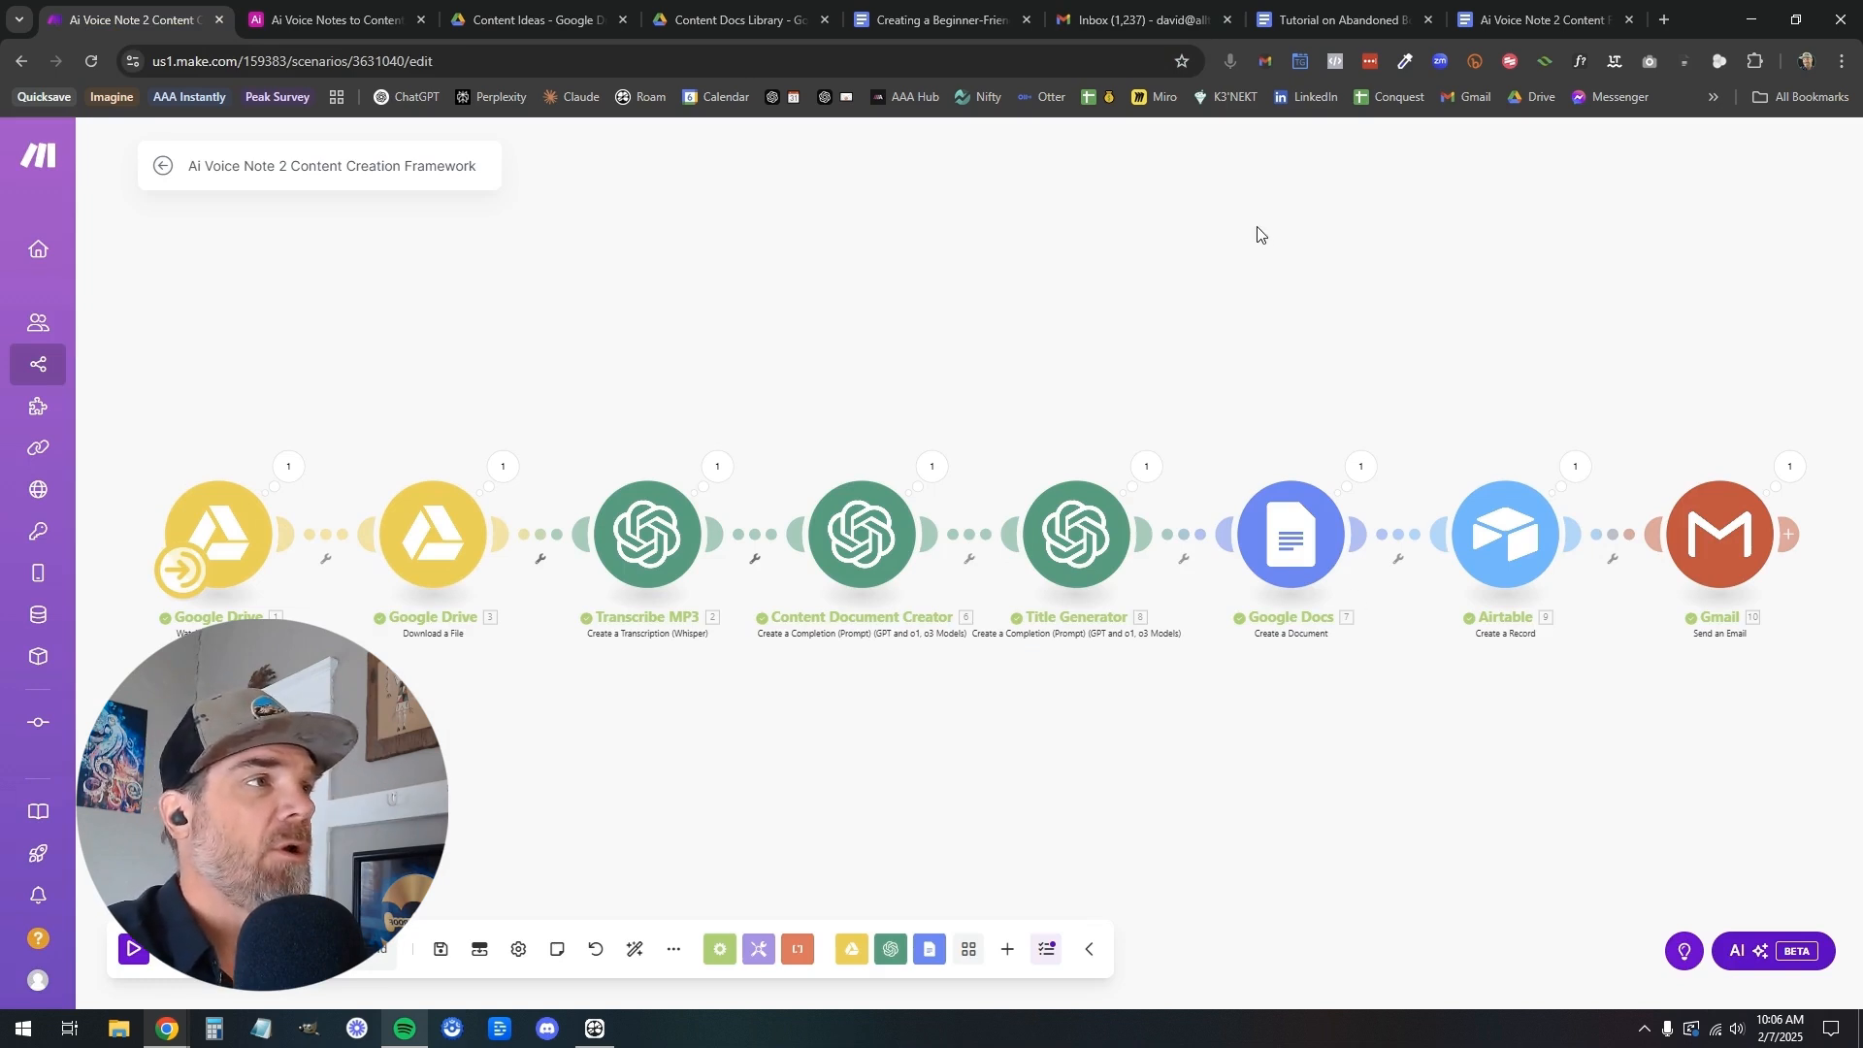
From Airtable, open the document of the AI Voice Note to Content Creation Framework record and its linked audio file
click(346, 29)
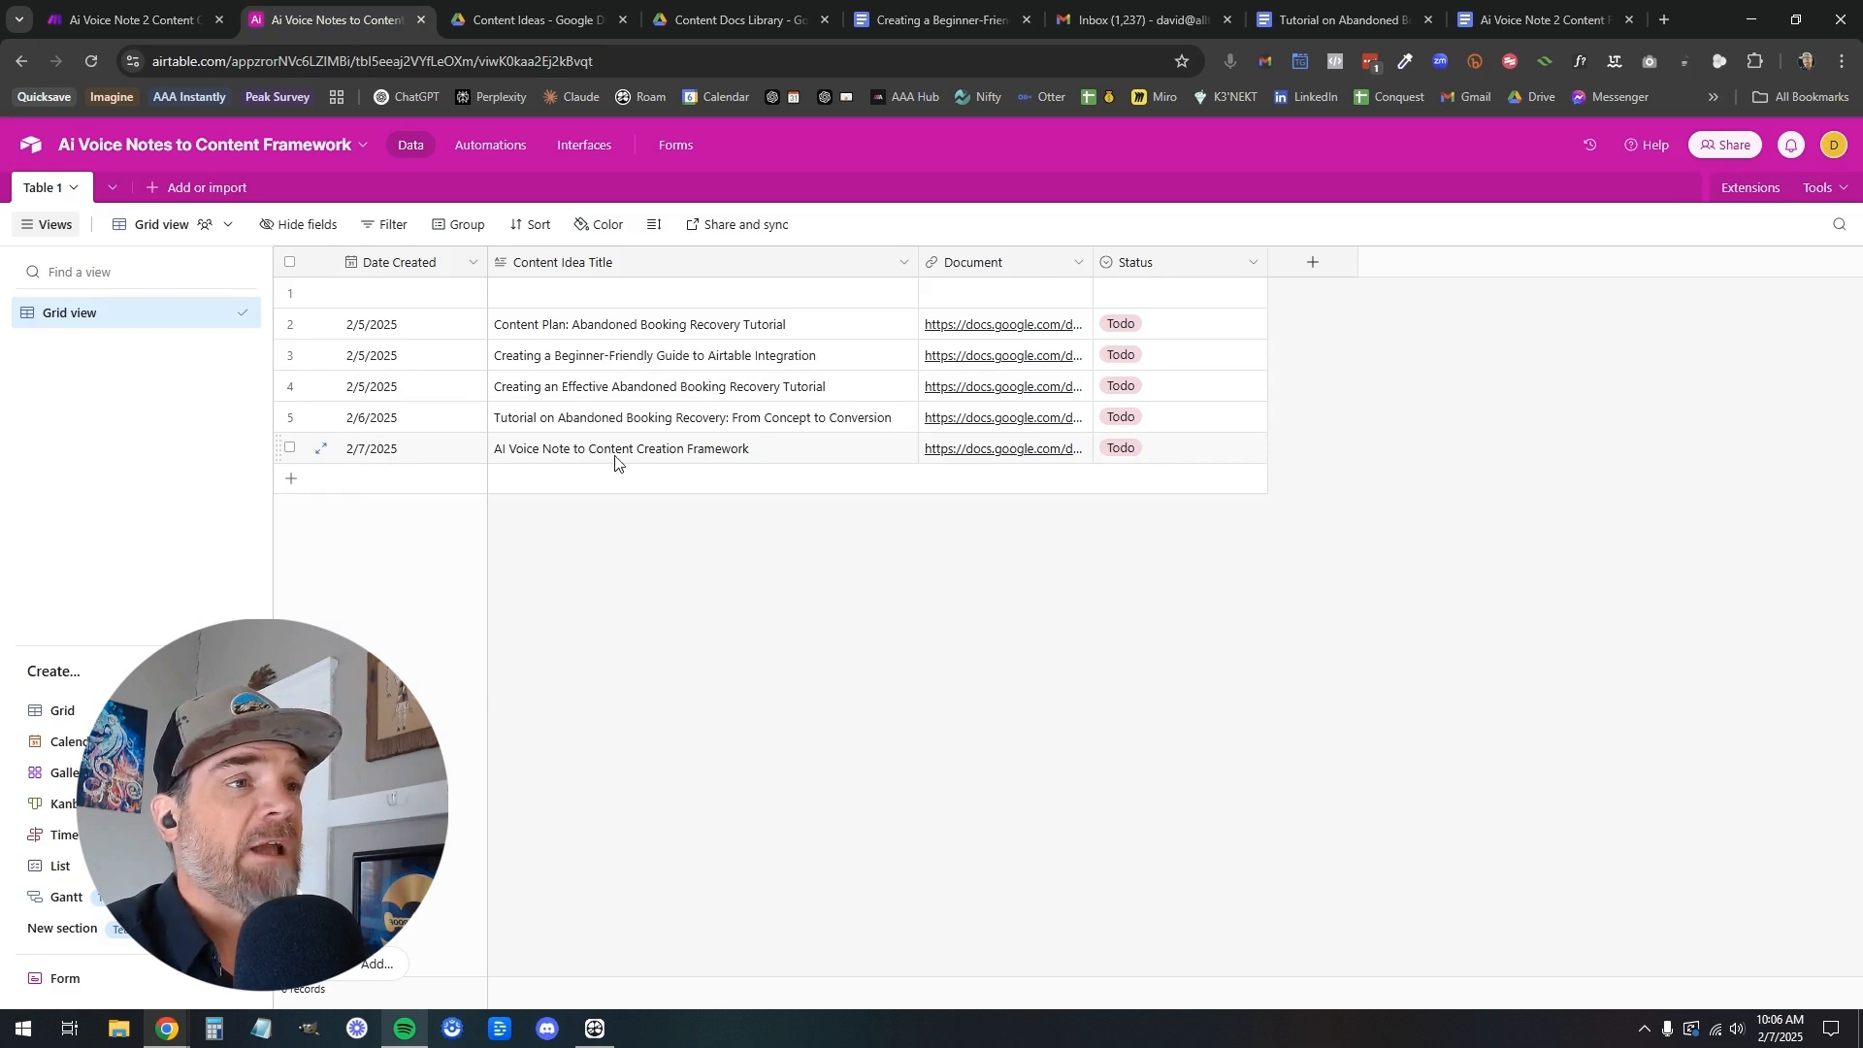
click(999, 456)
click(1006, 452)
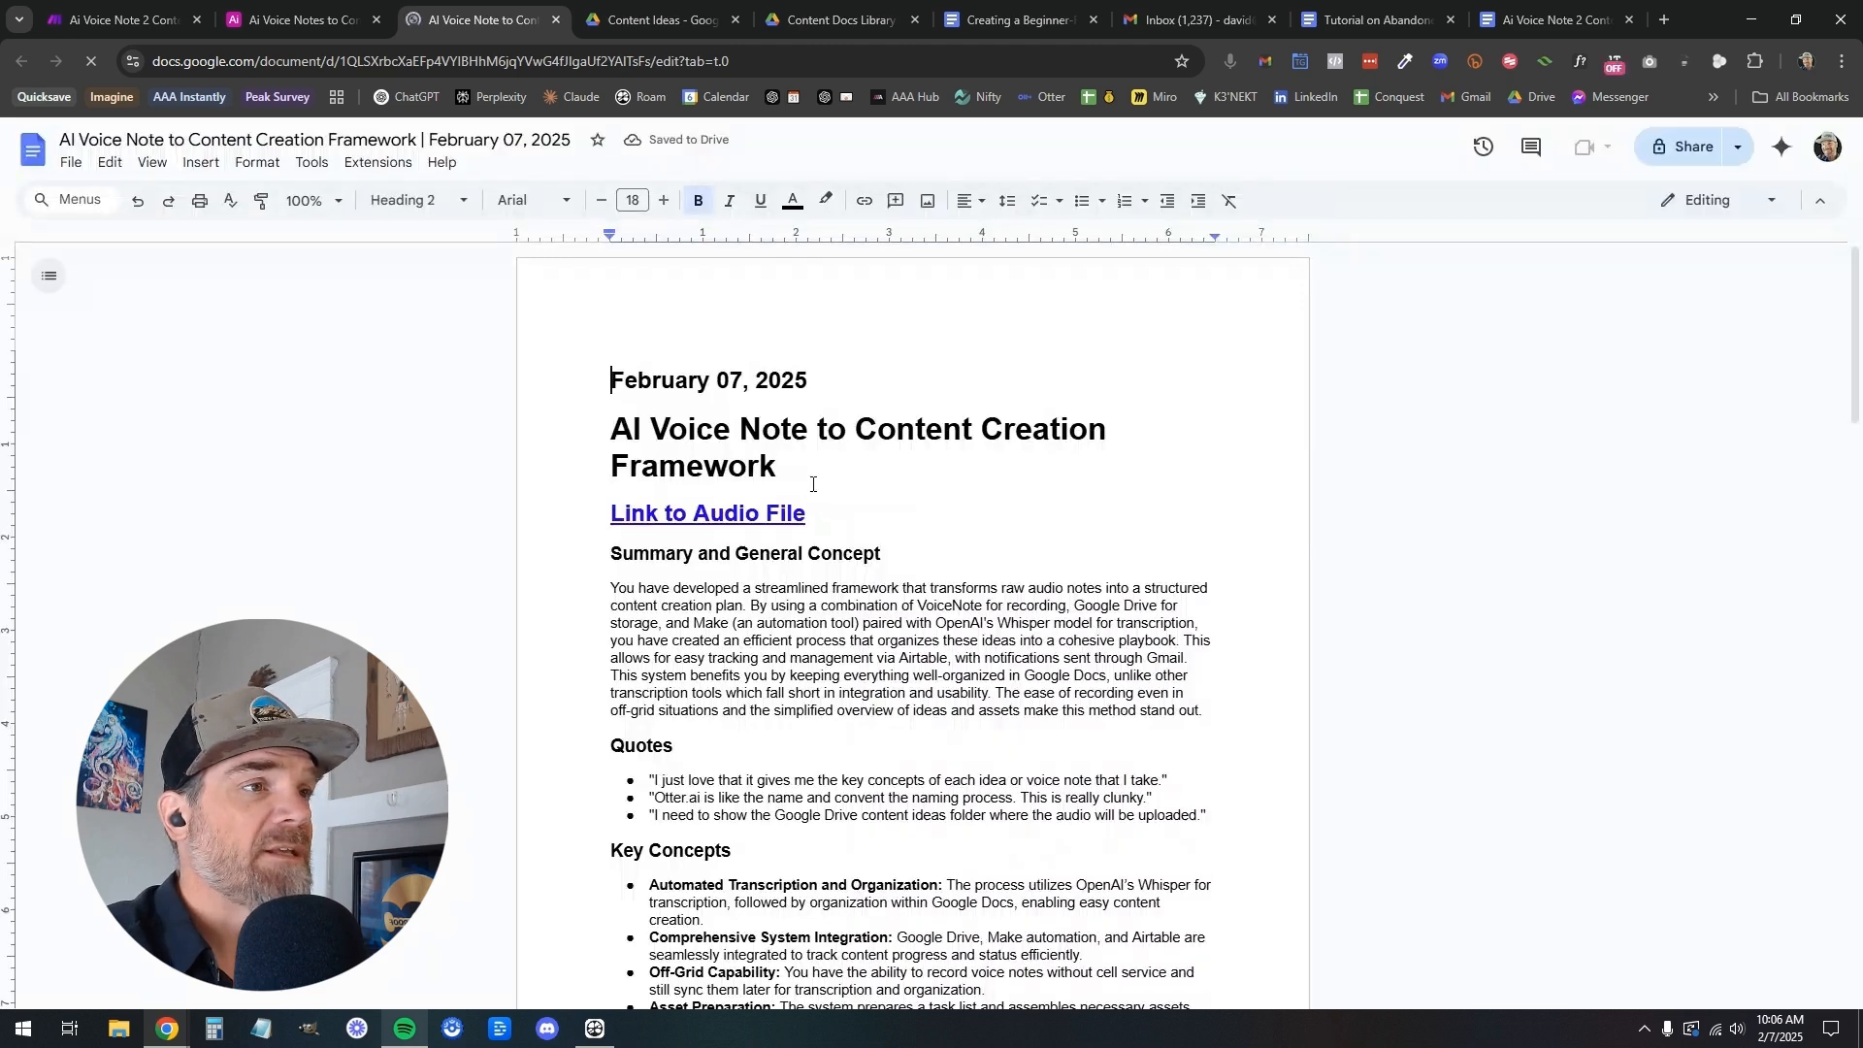
click(764, 528)
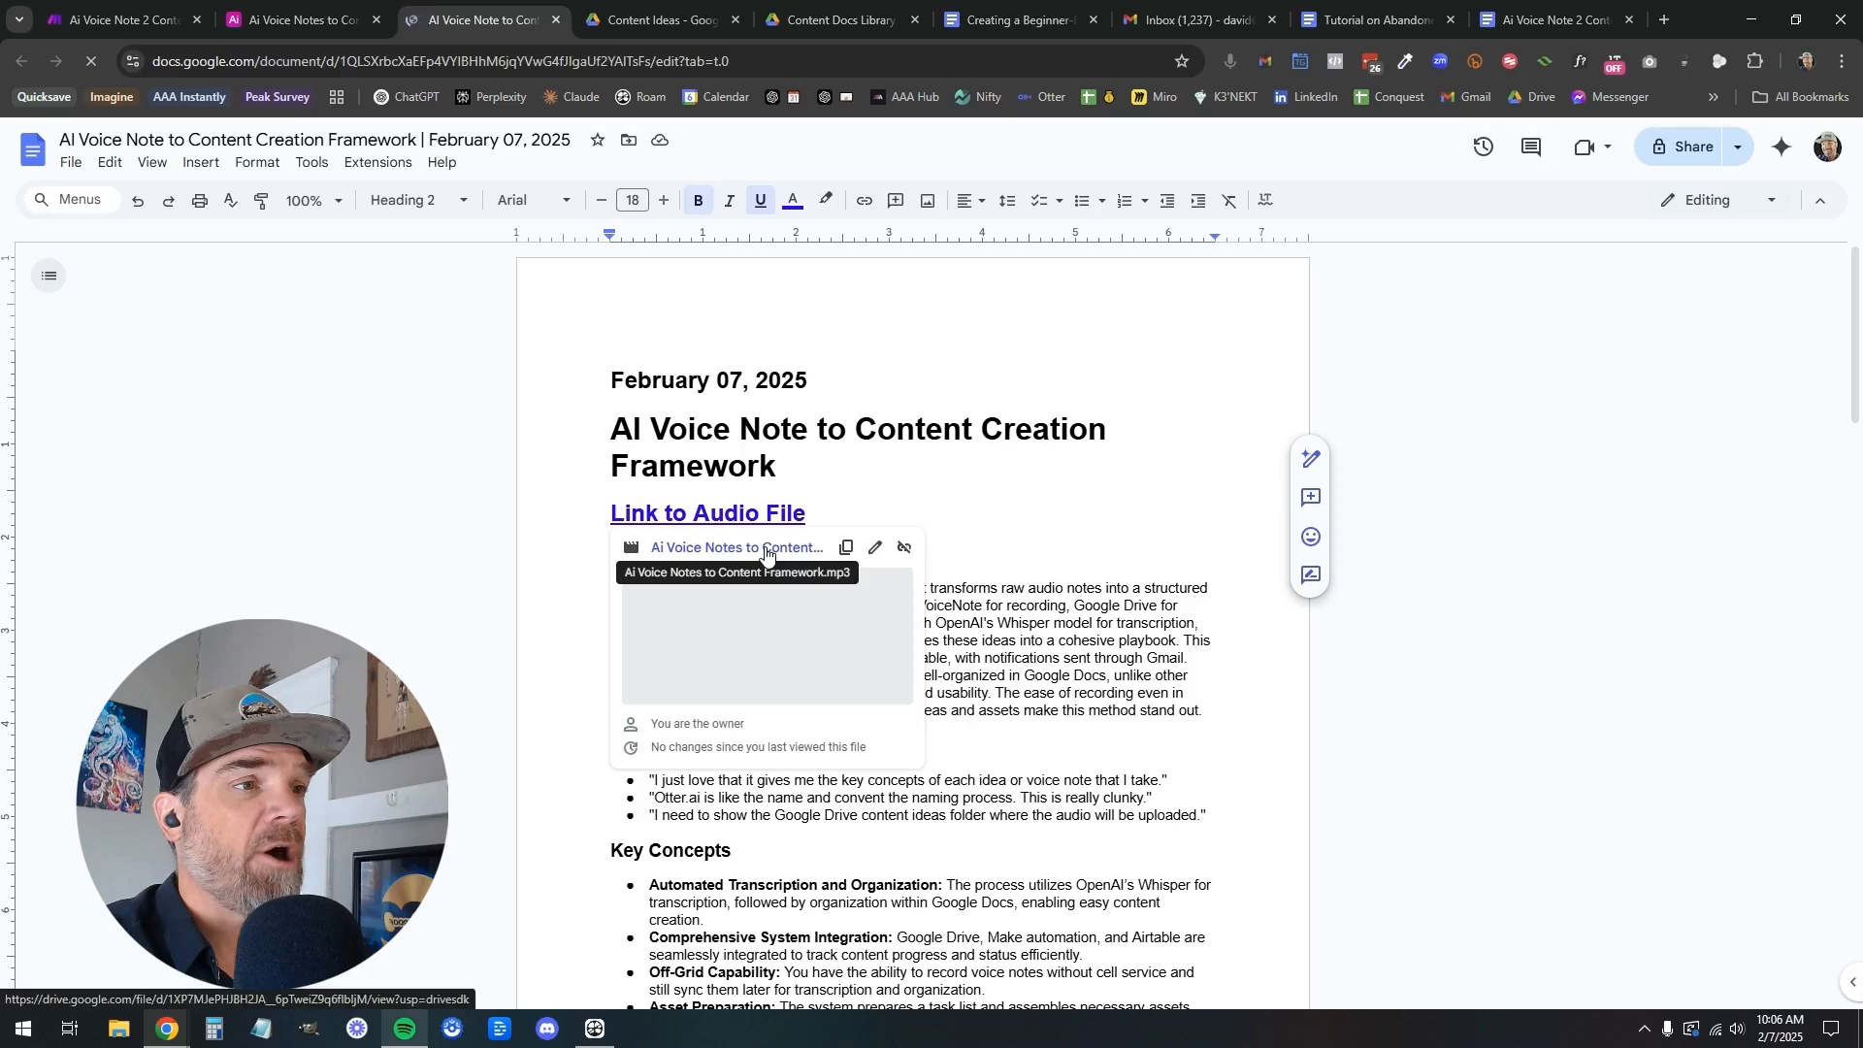
click(764, 546)
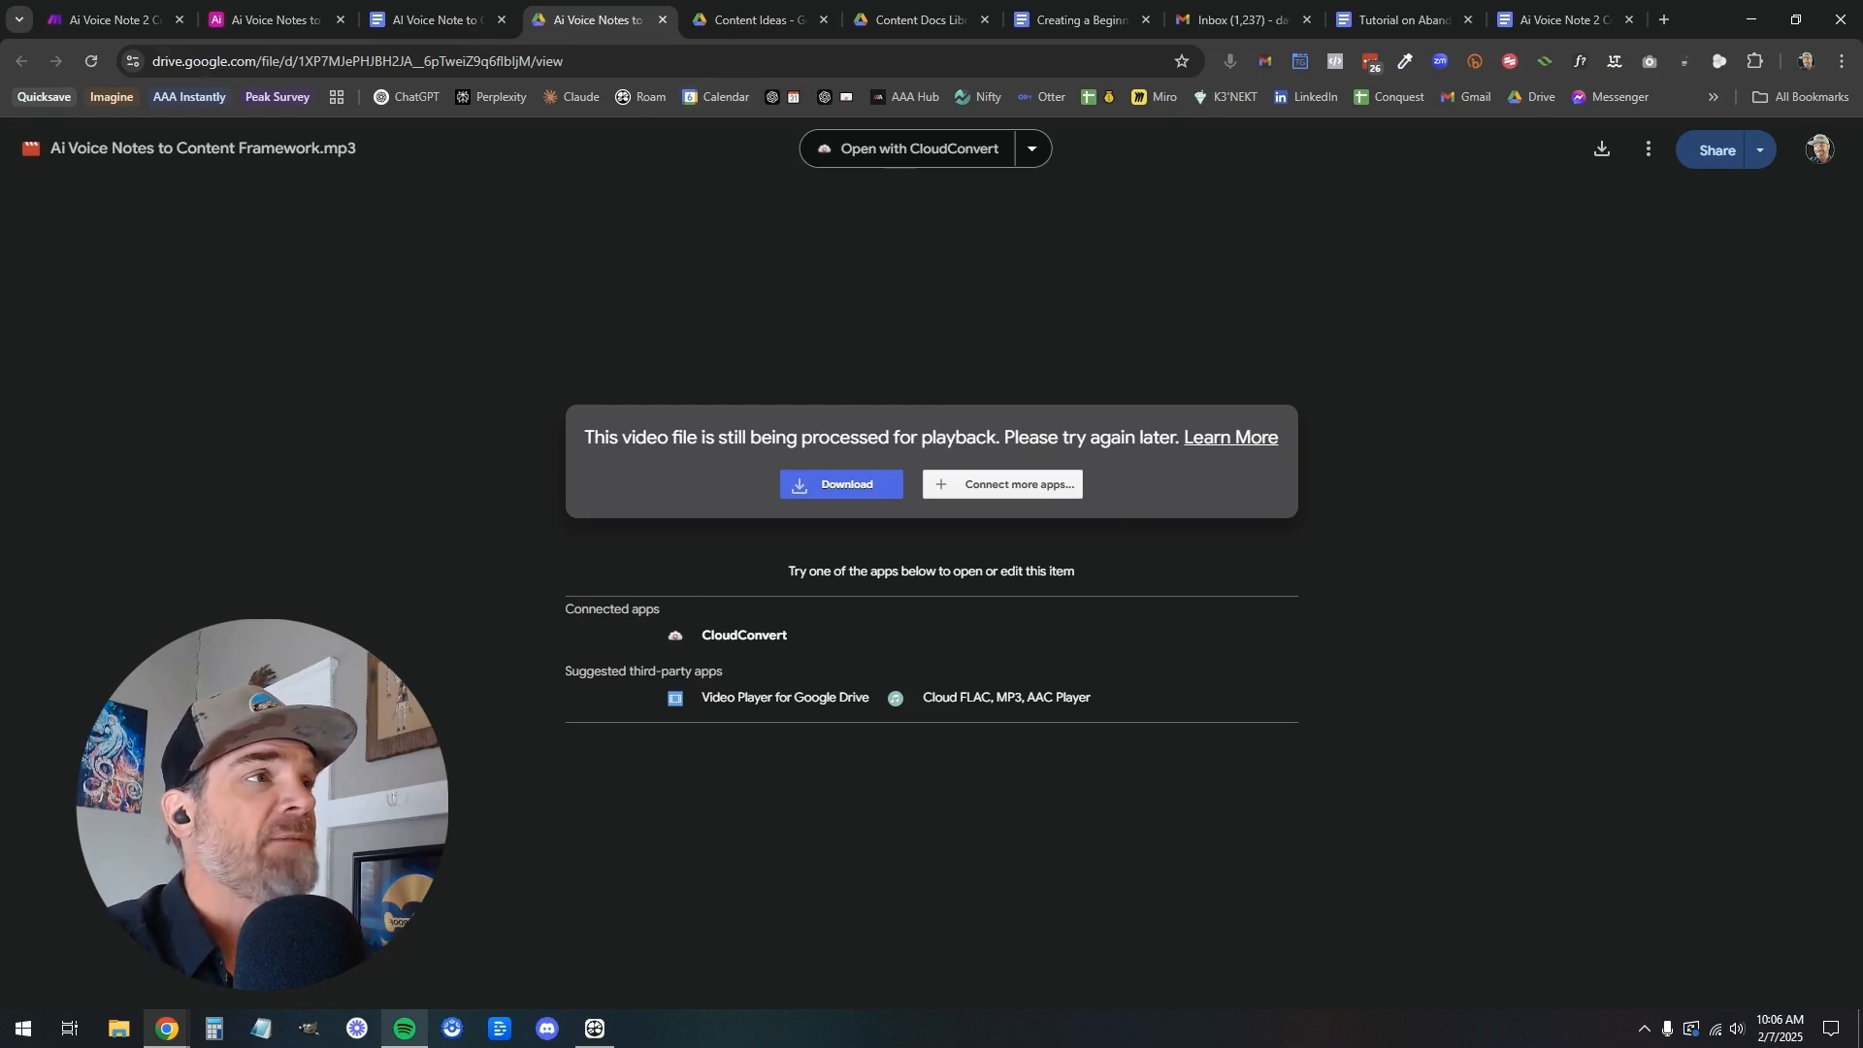
View the audio file linked in the Airtable integration guide, and close both the audio file and the guide
click(1085, 19)
click(697, 506)
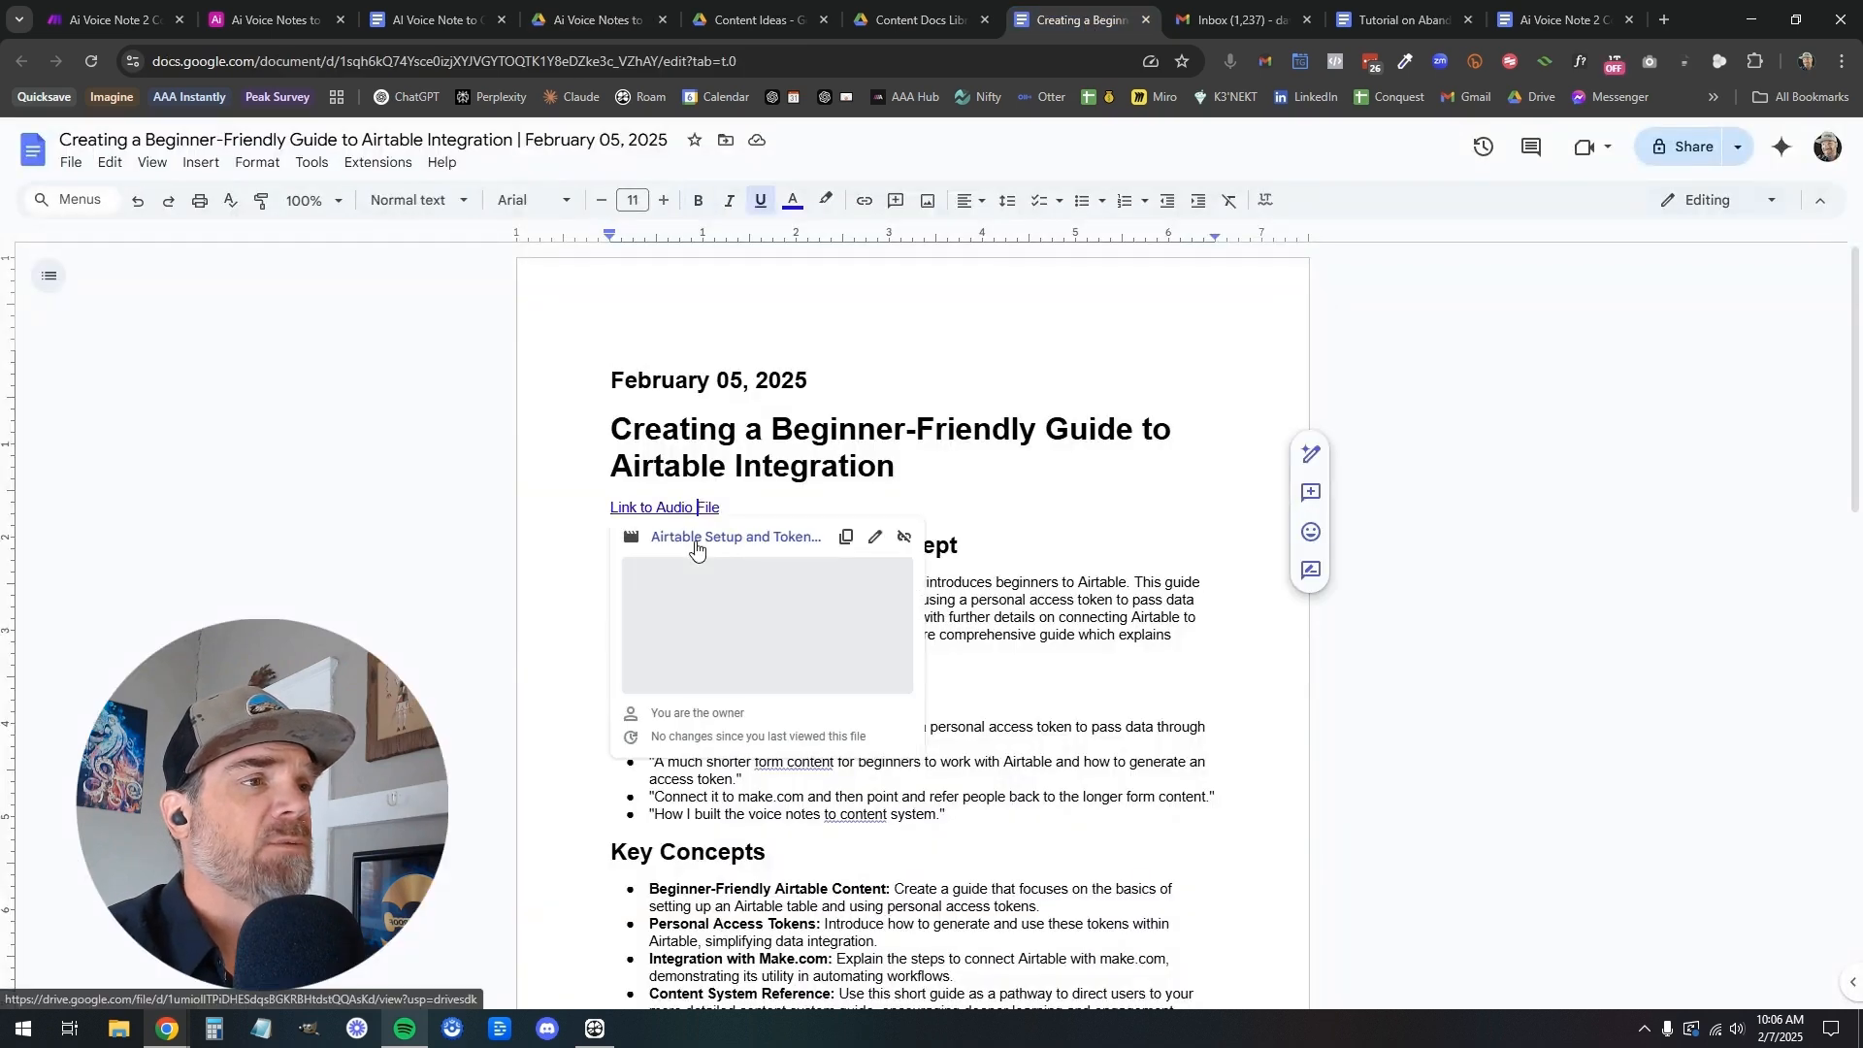
click(697, 543)
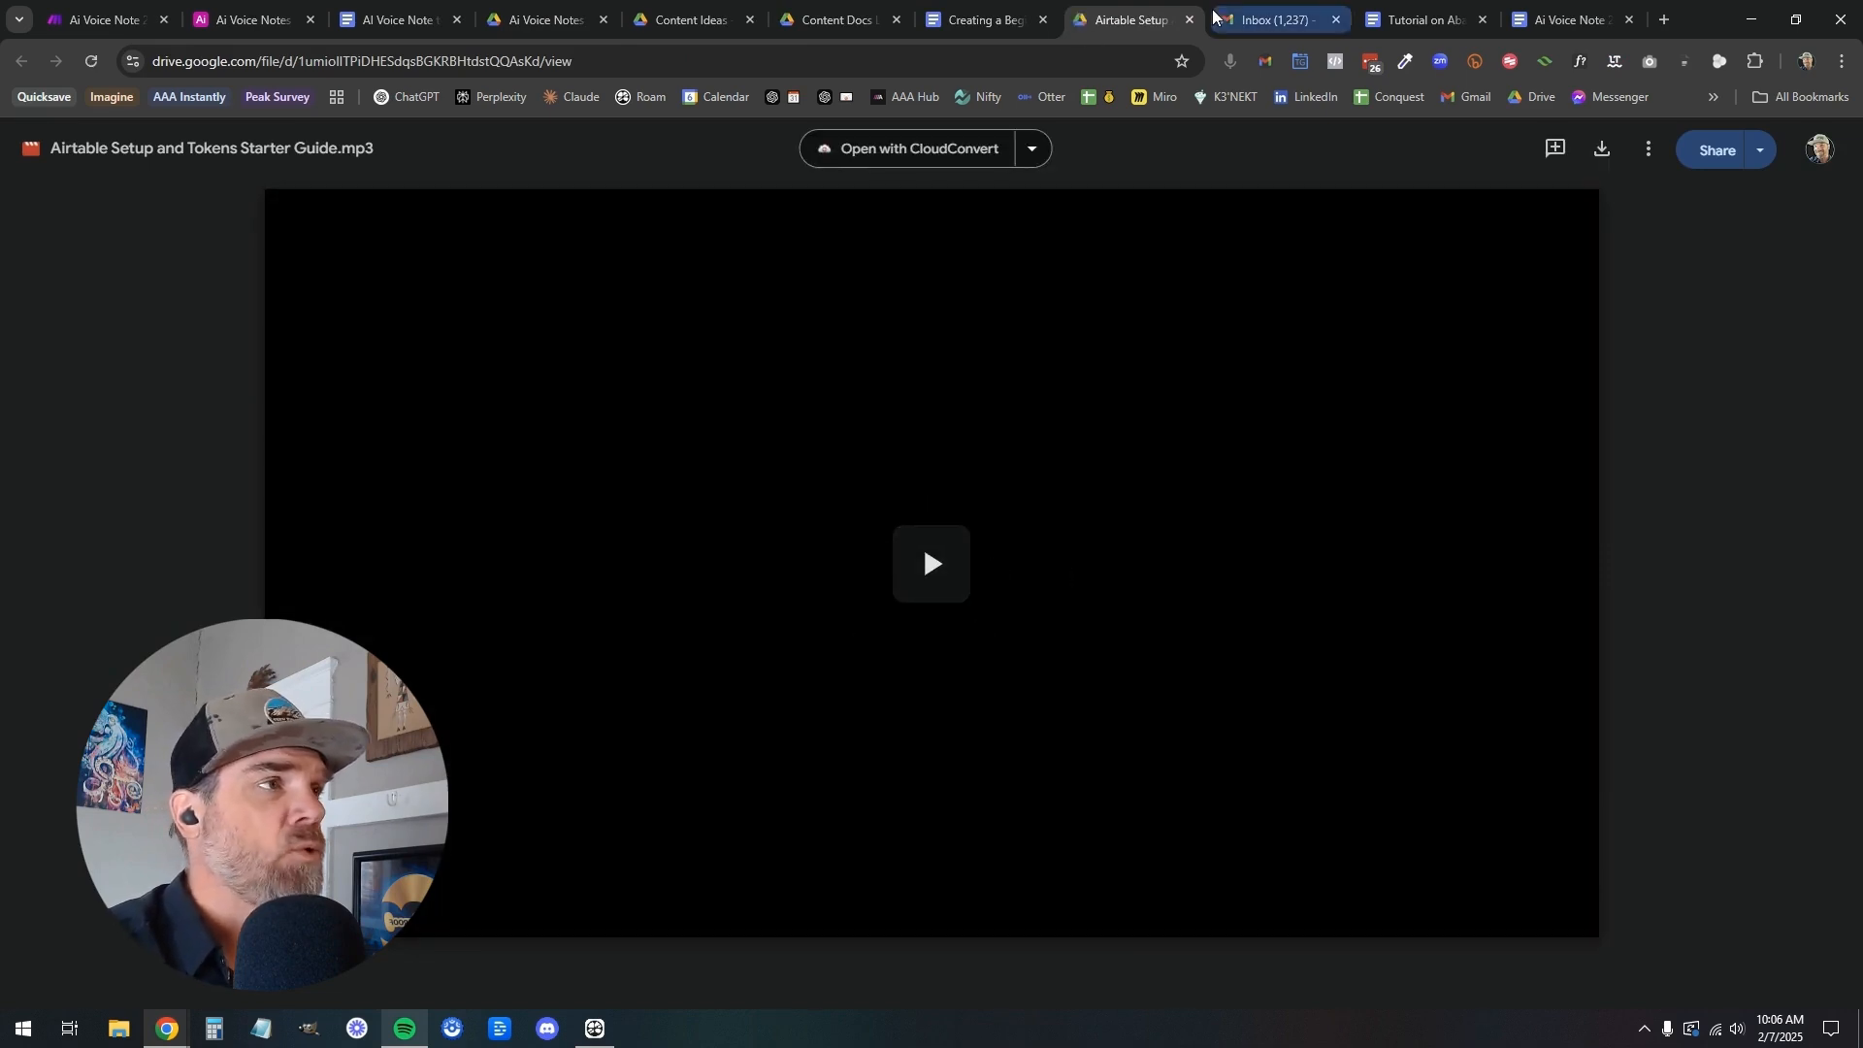
click(1190, 19)
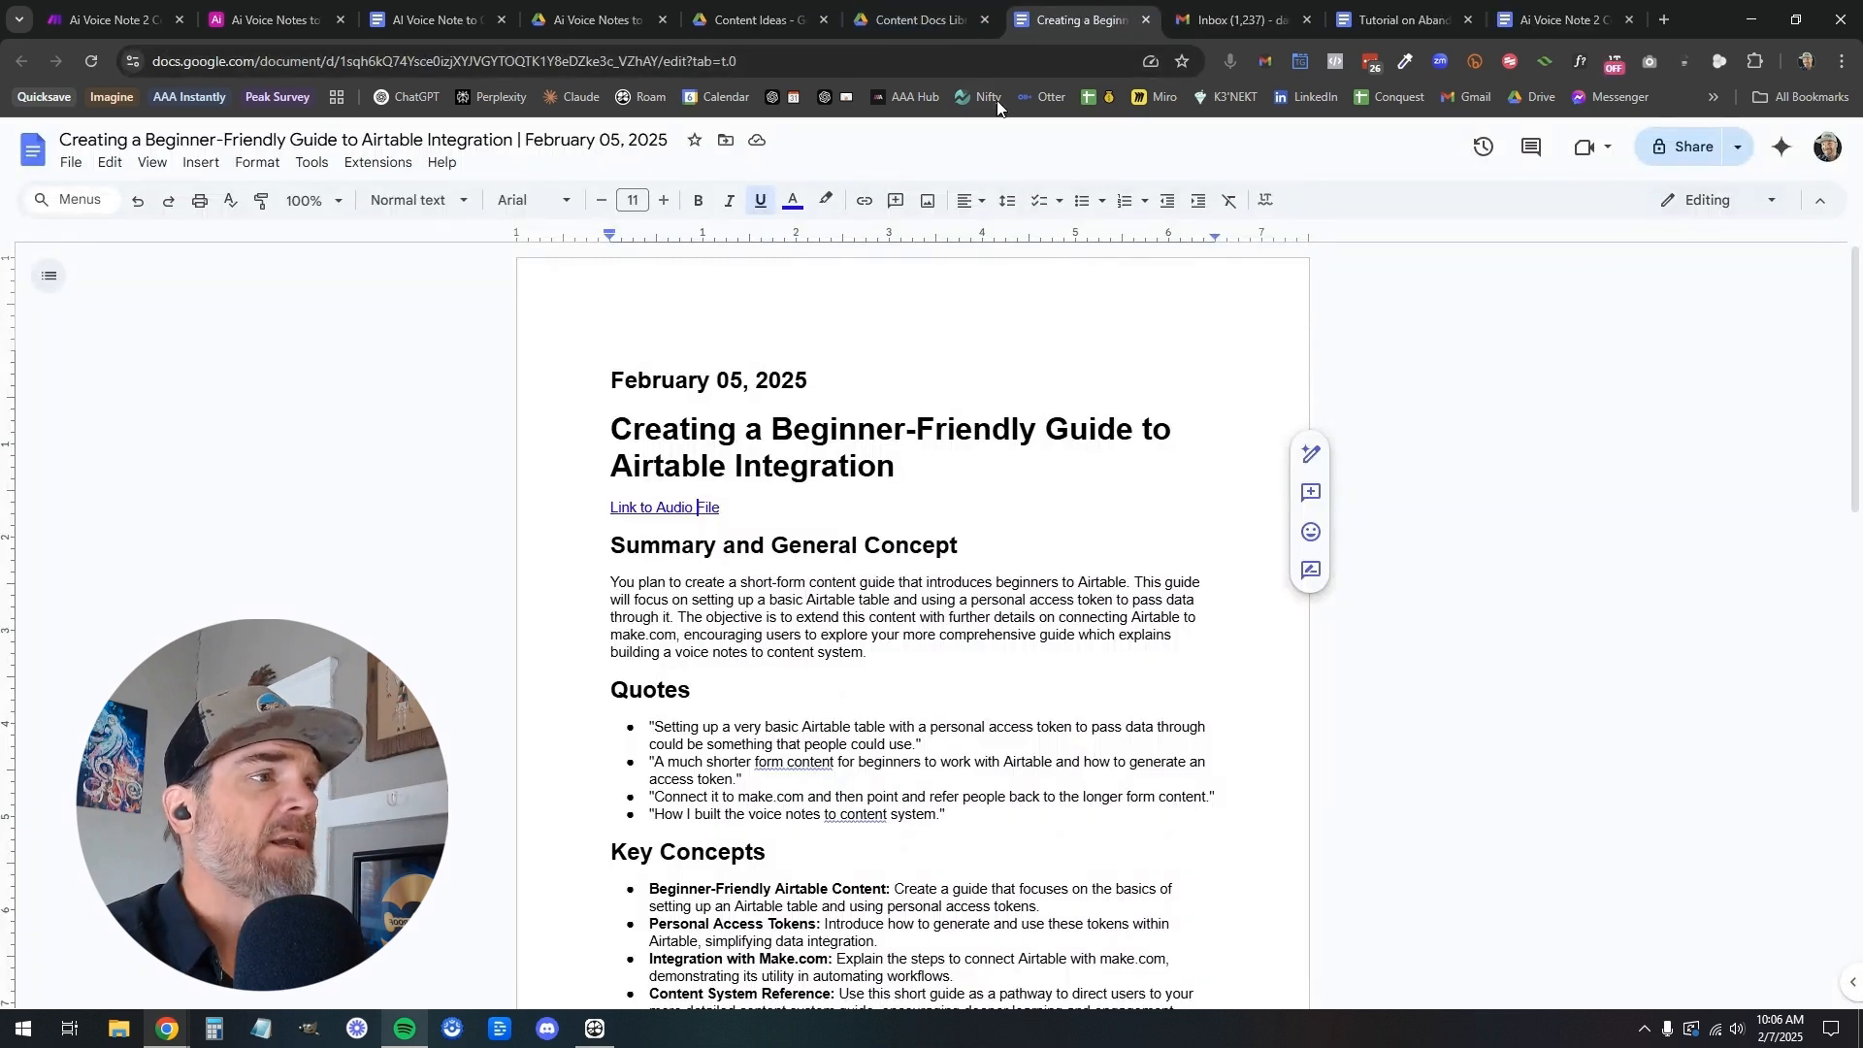
click(1146, 19)
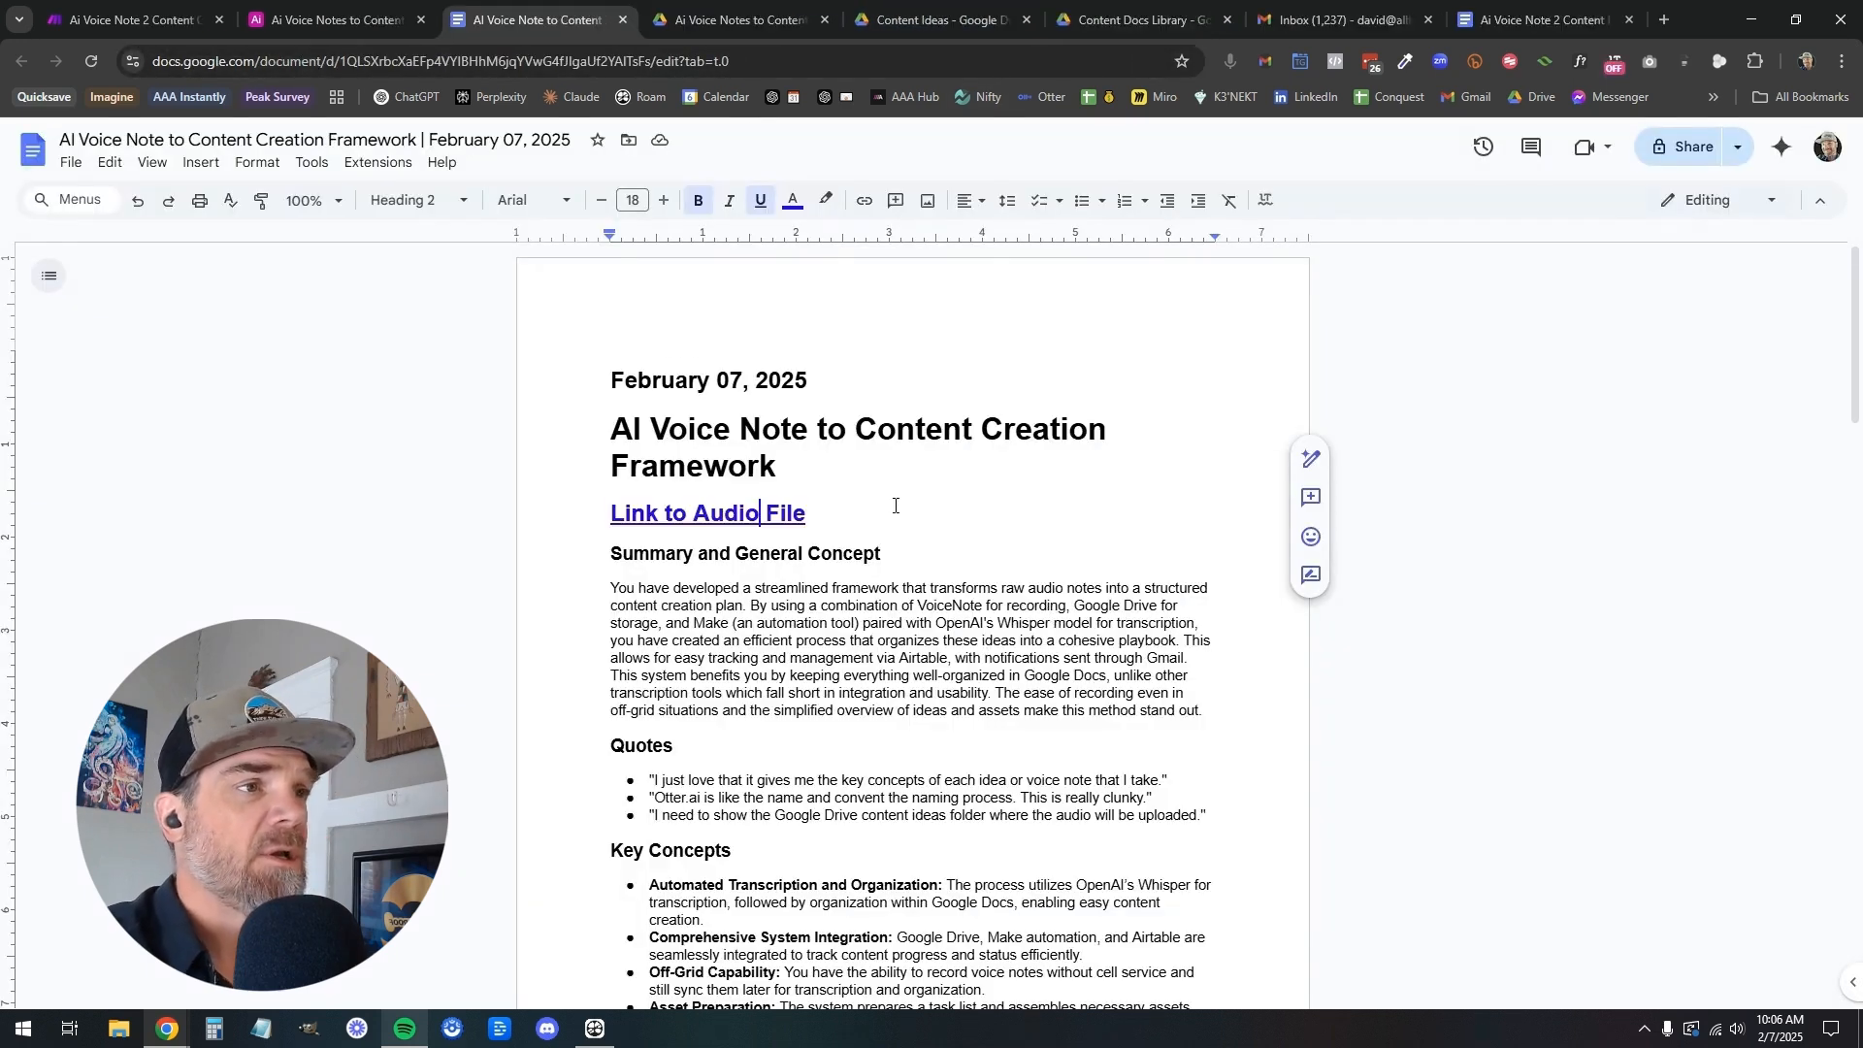
Read the Summary and Quotes sections of the AI Voice Note to Content Creation Framework document, highlighting the three quotes
scroll(619, 452, down, 2)
scroll(612, 423, down, 2)
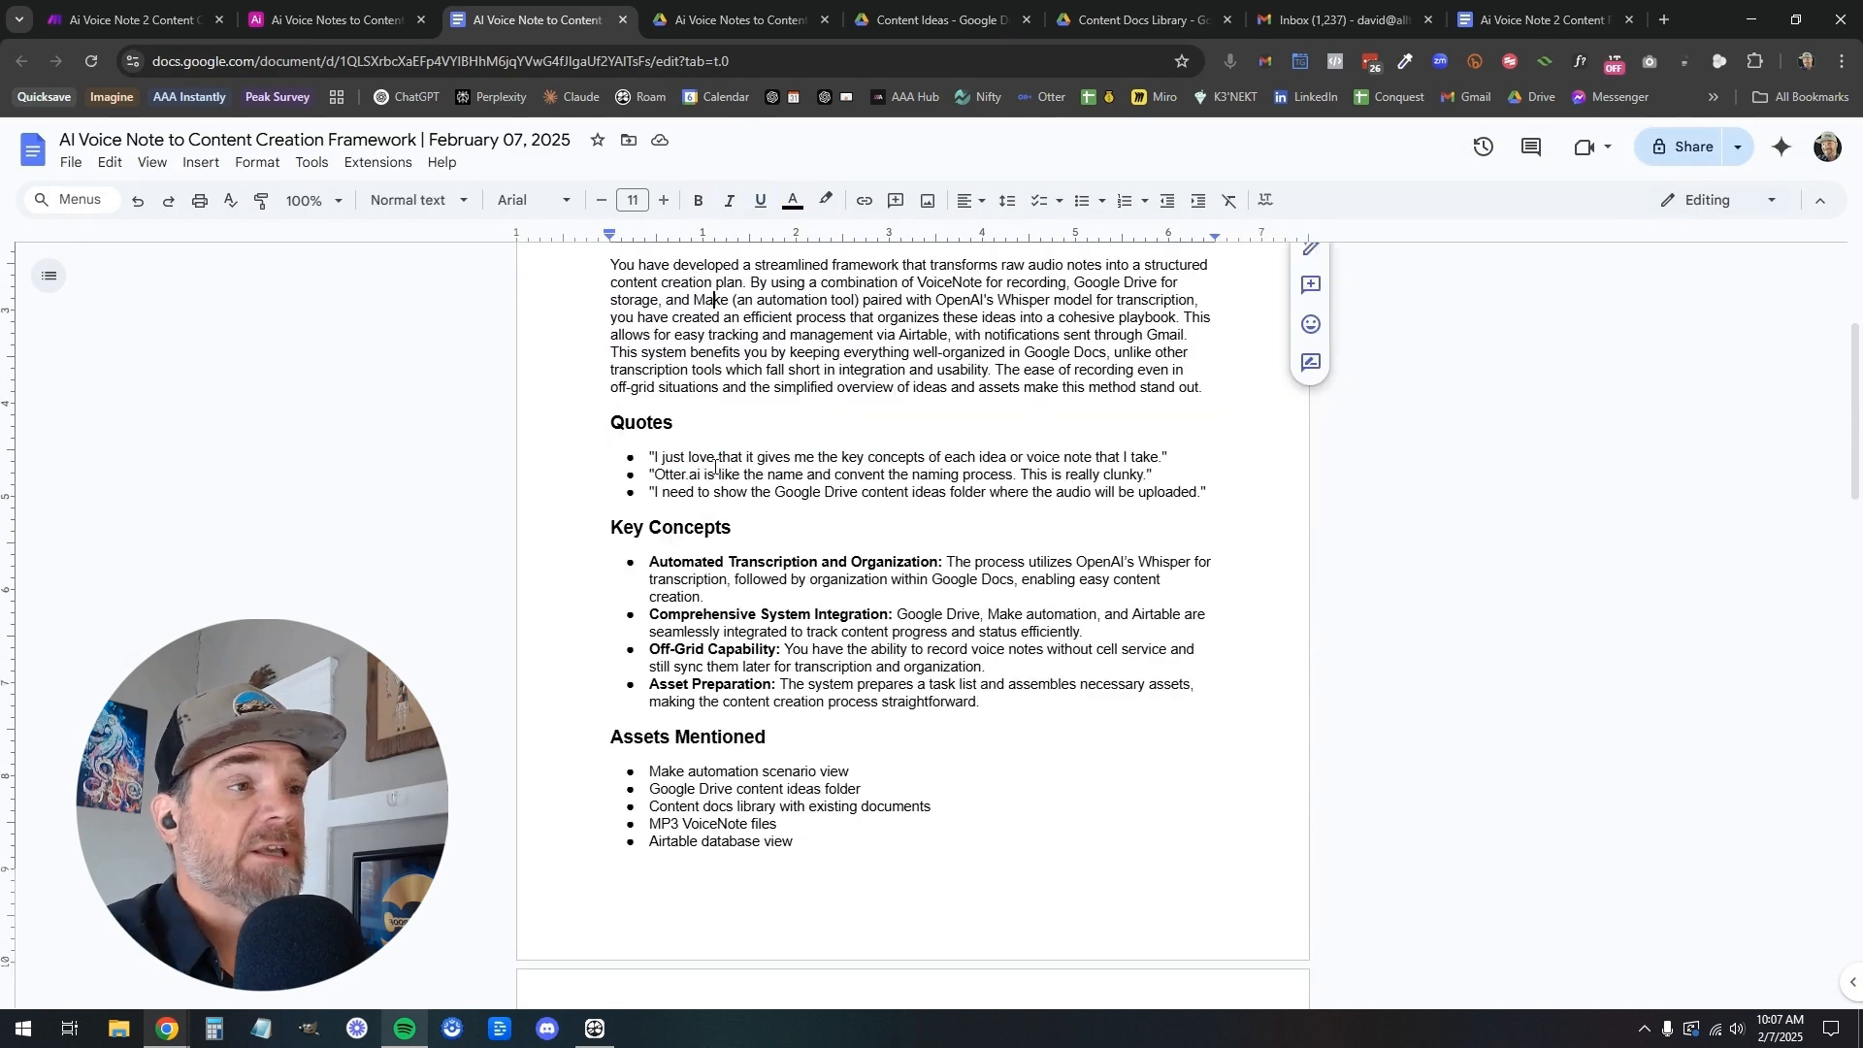
drag(651, 457, 1207, 499)
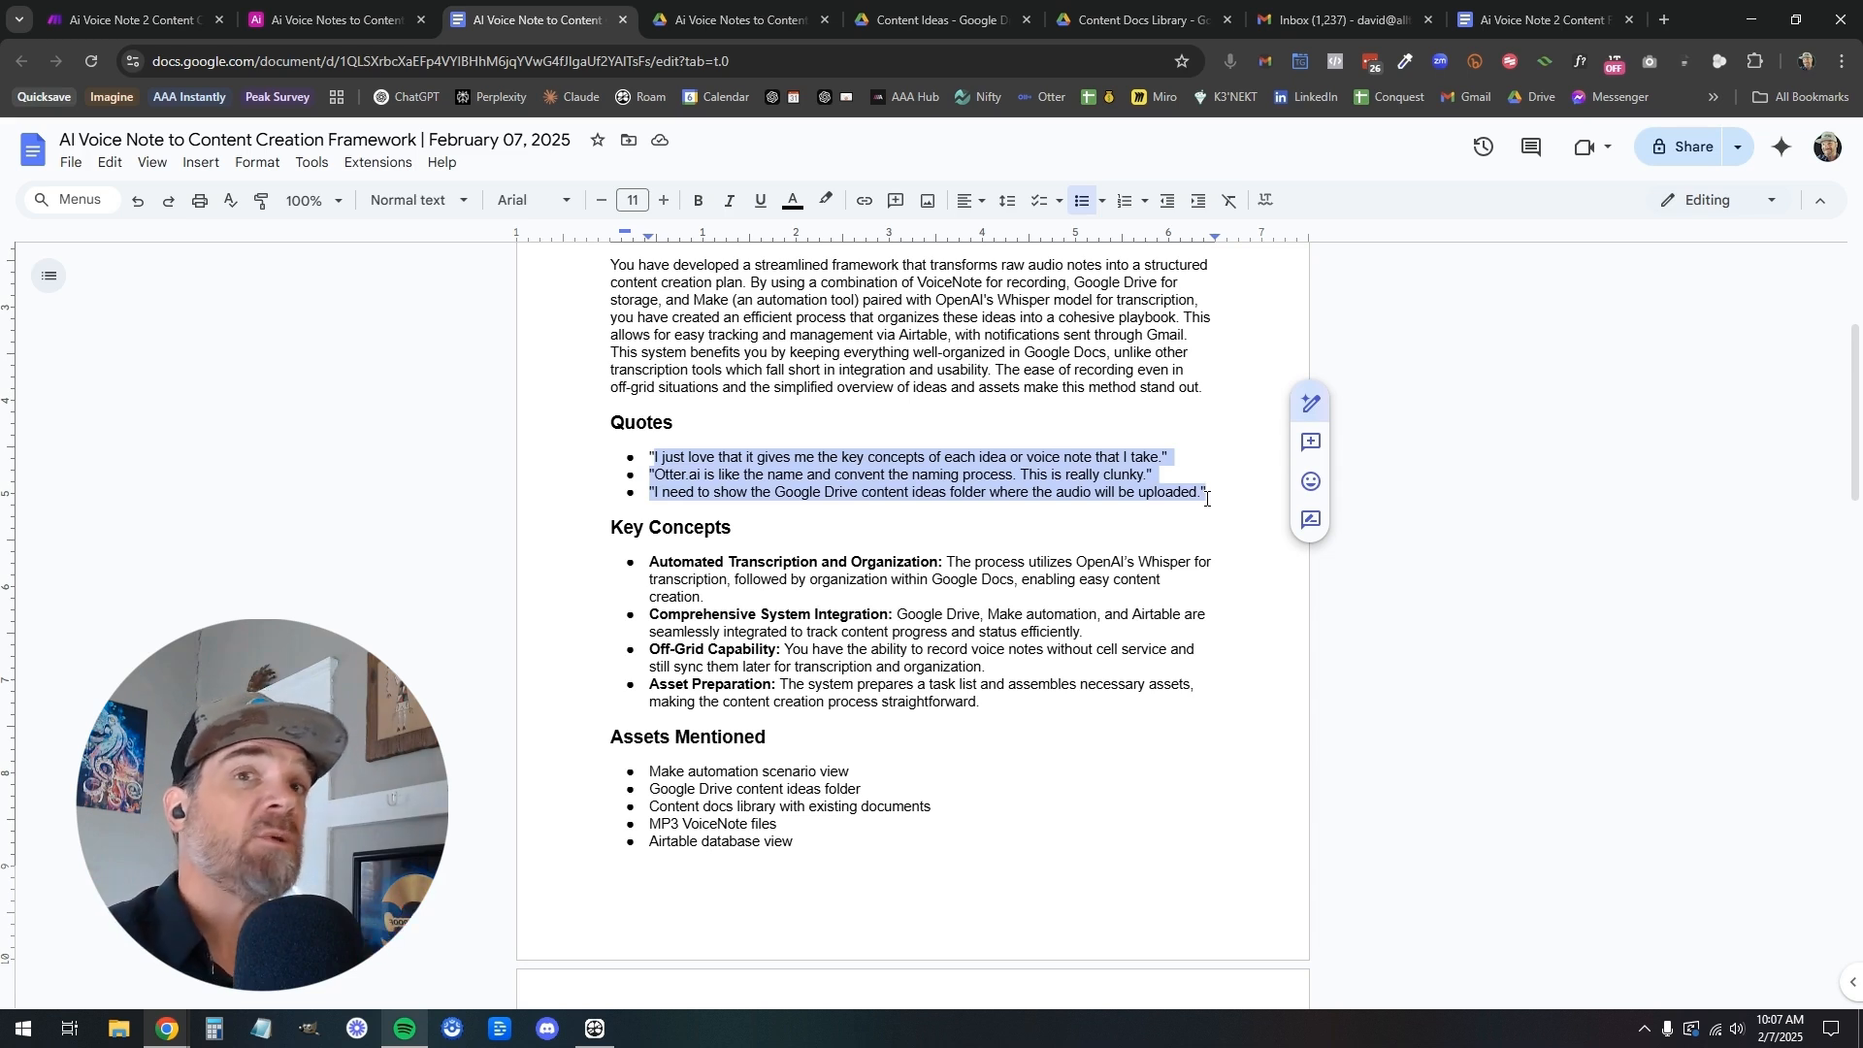
click(1138, 516)
scroll(756, 427, down, 2)
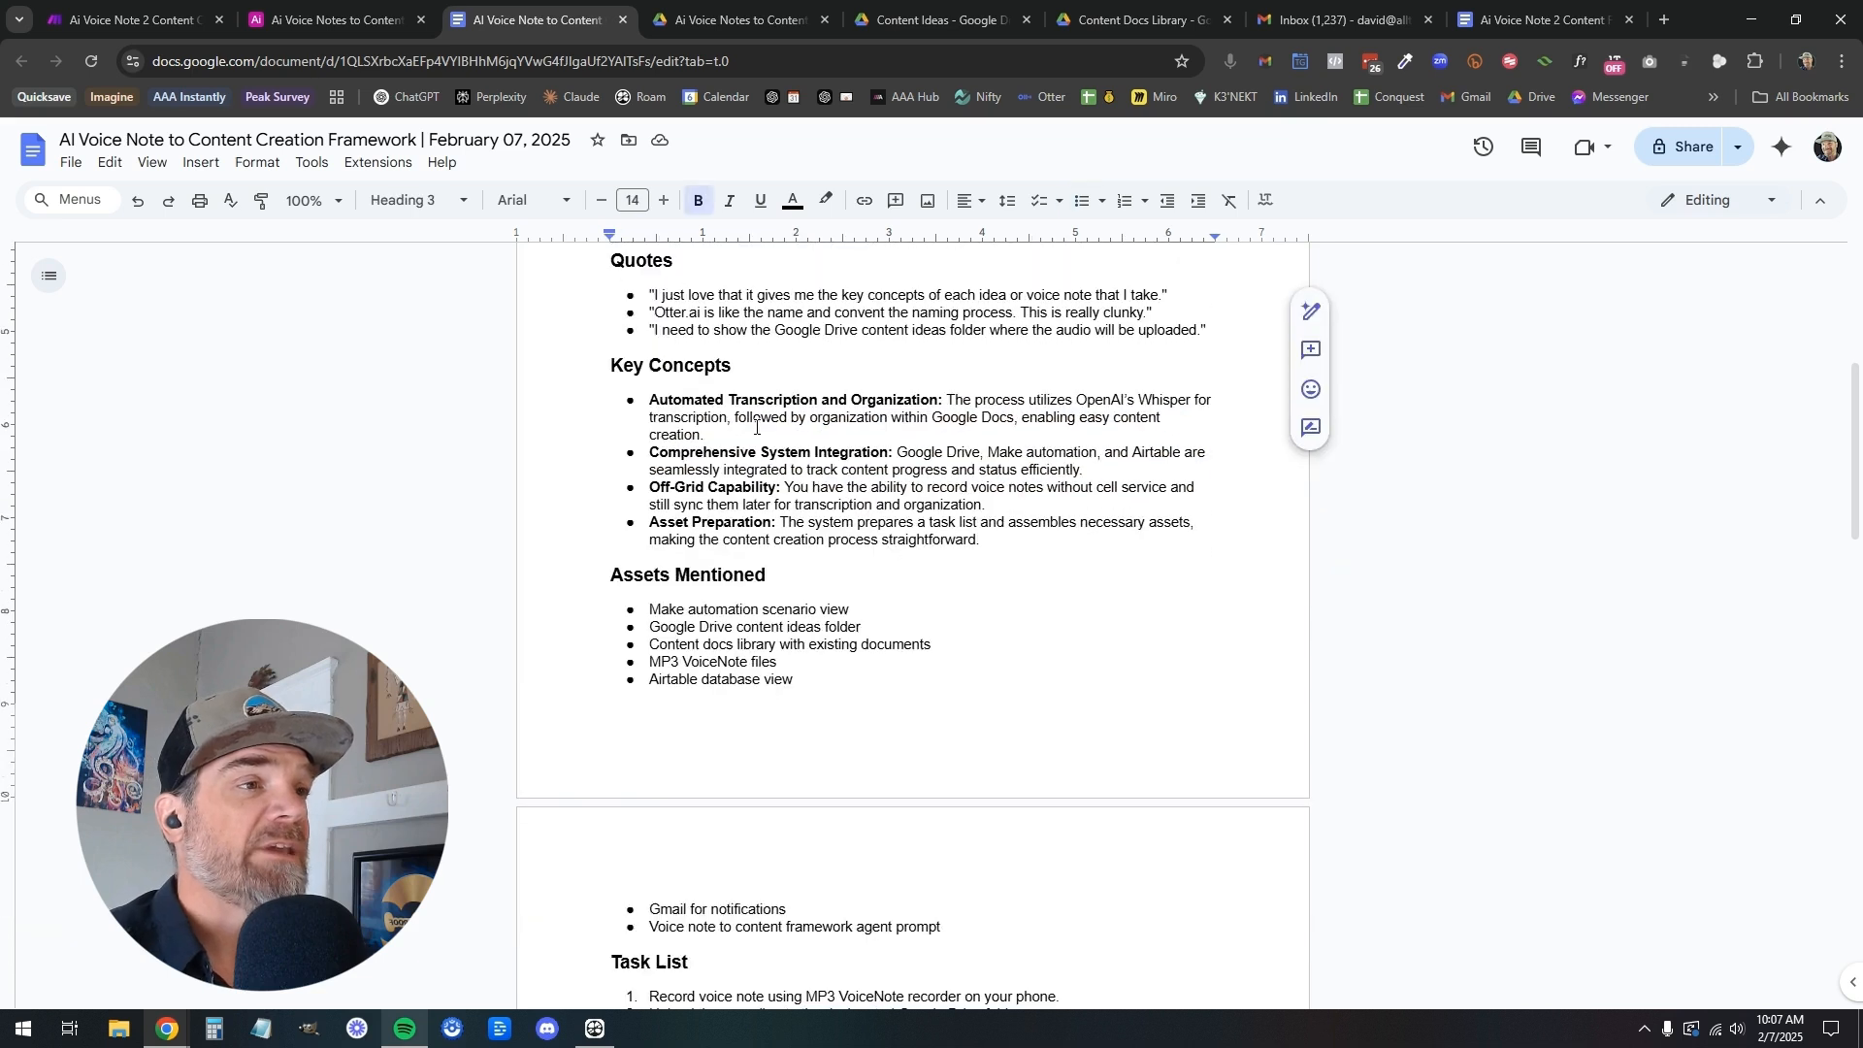
Examine the document's Key Concepts, Assets Mentioned and Task List sections, highlighting each heading
drag(615, 368, 742, 365)
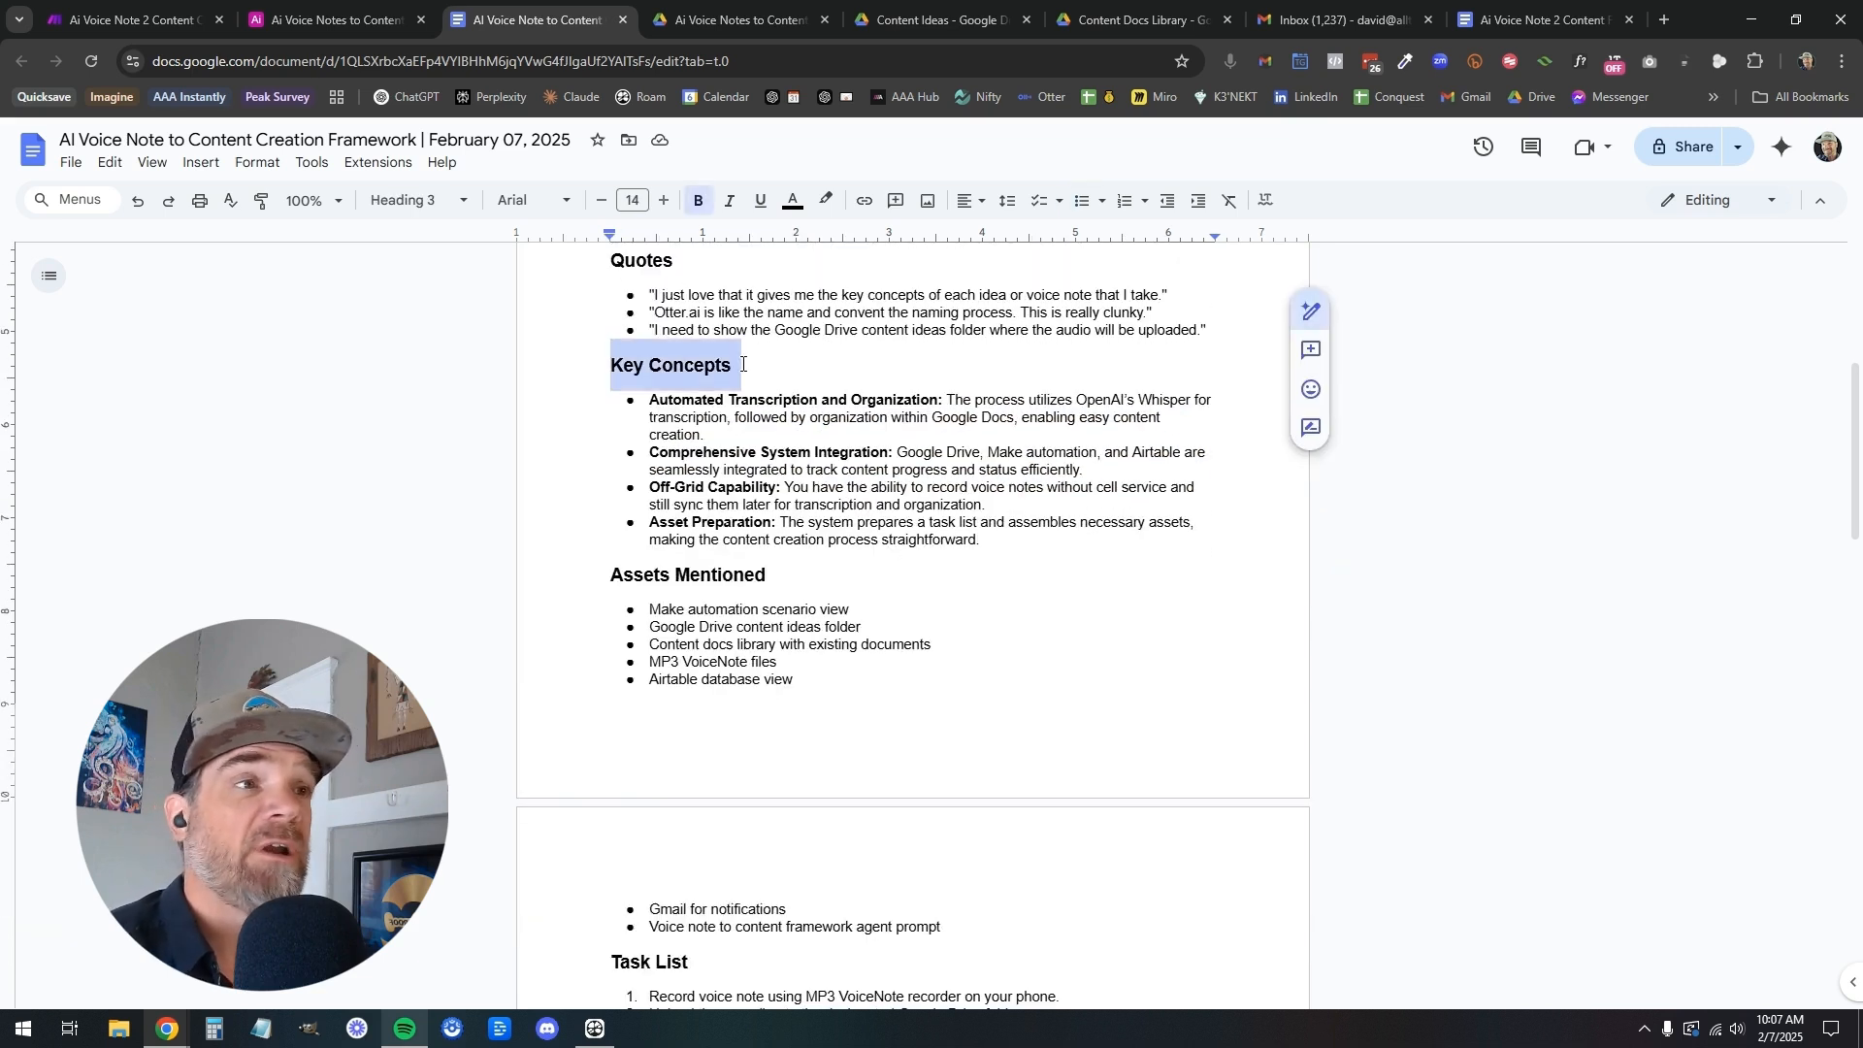
scroll(742, 364, down, 2)
drag(613, 412, 775, 413)
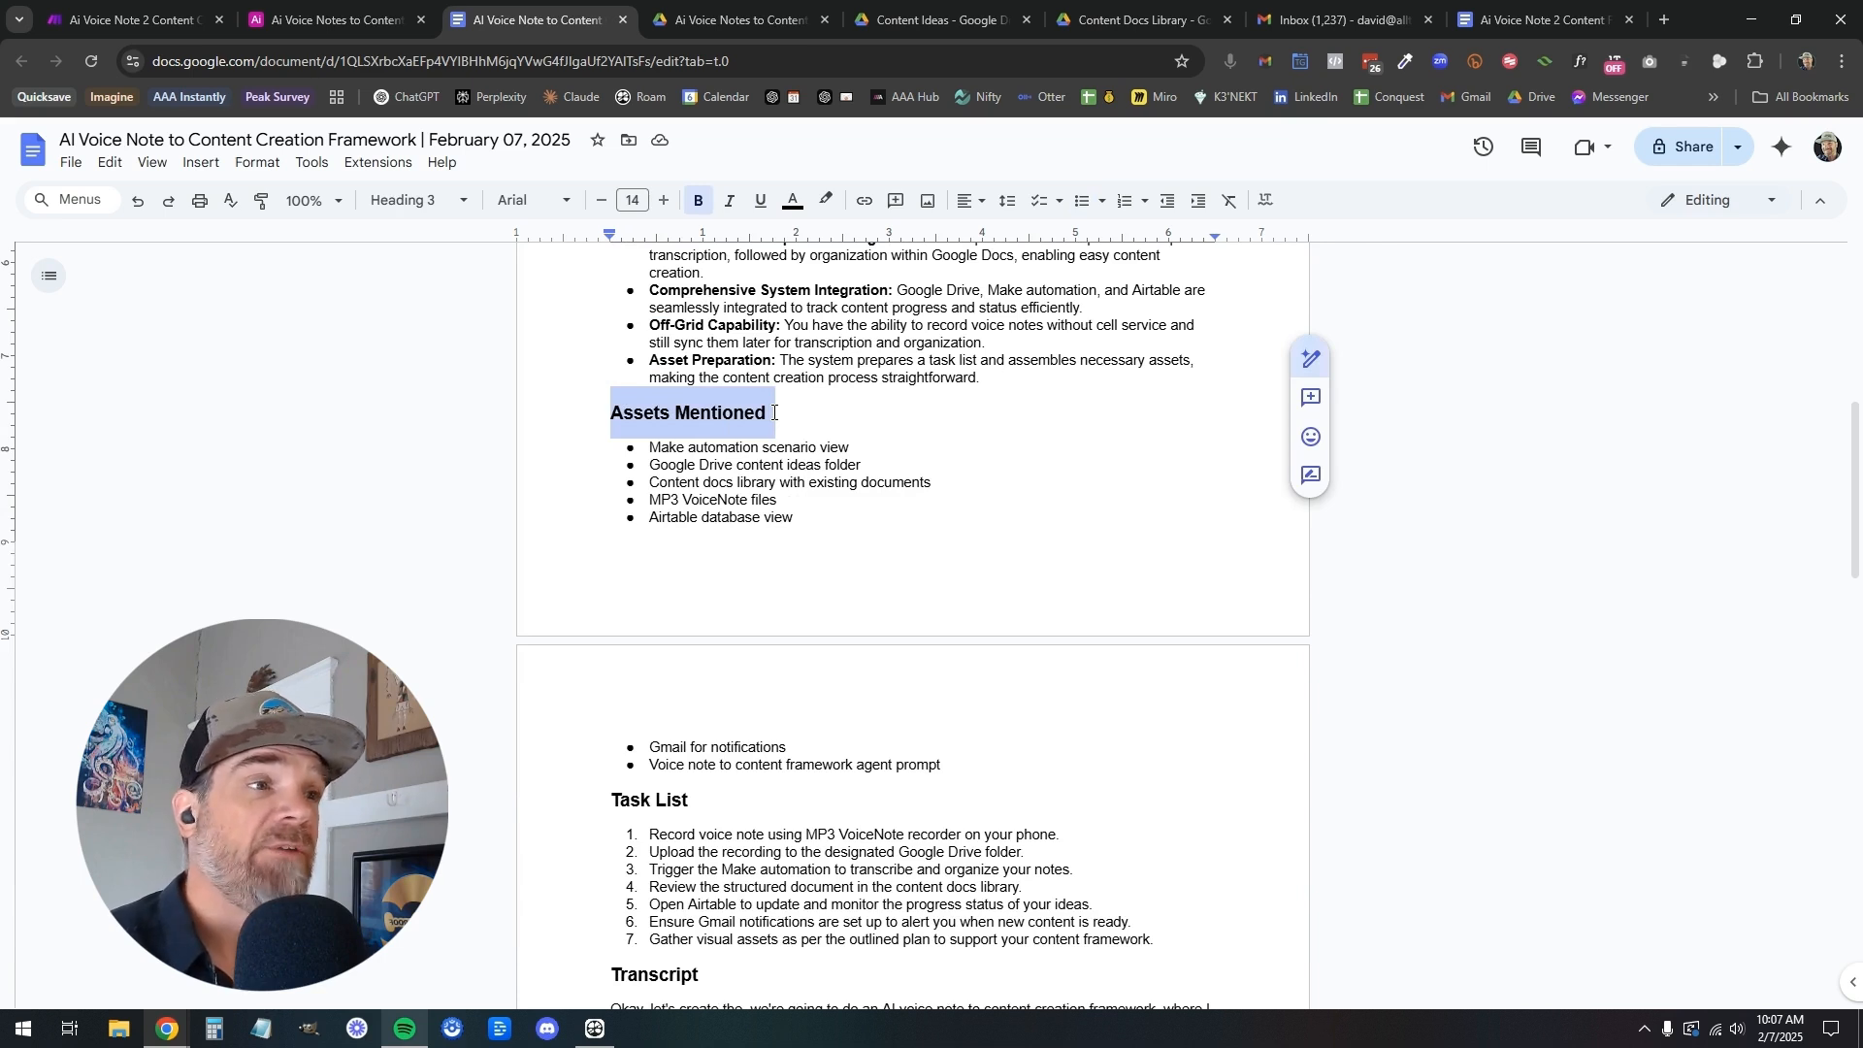
scroll(775, 412, down, 2)
drag(613, 639, 686, 642)
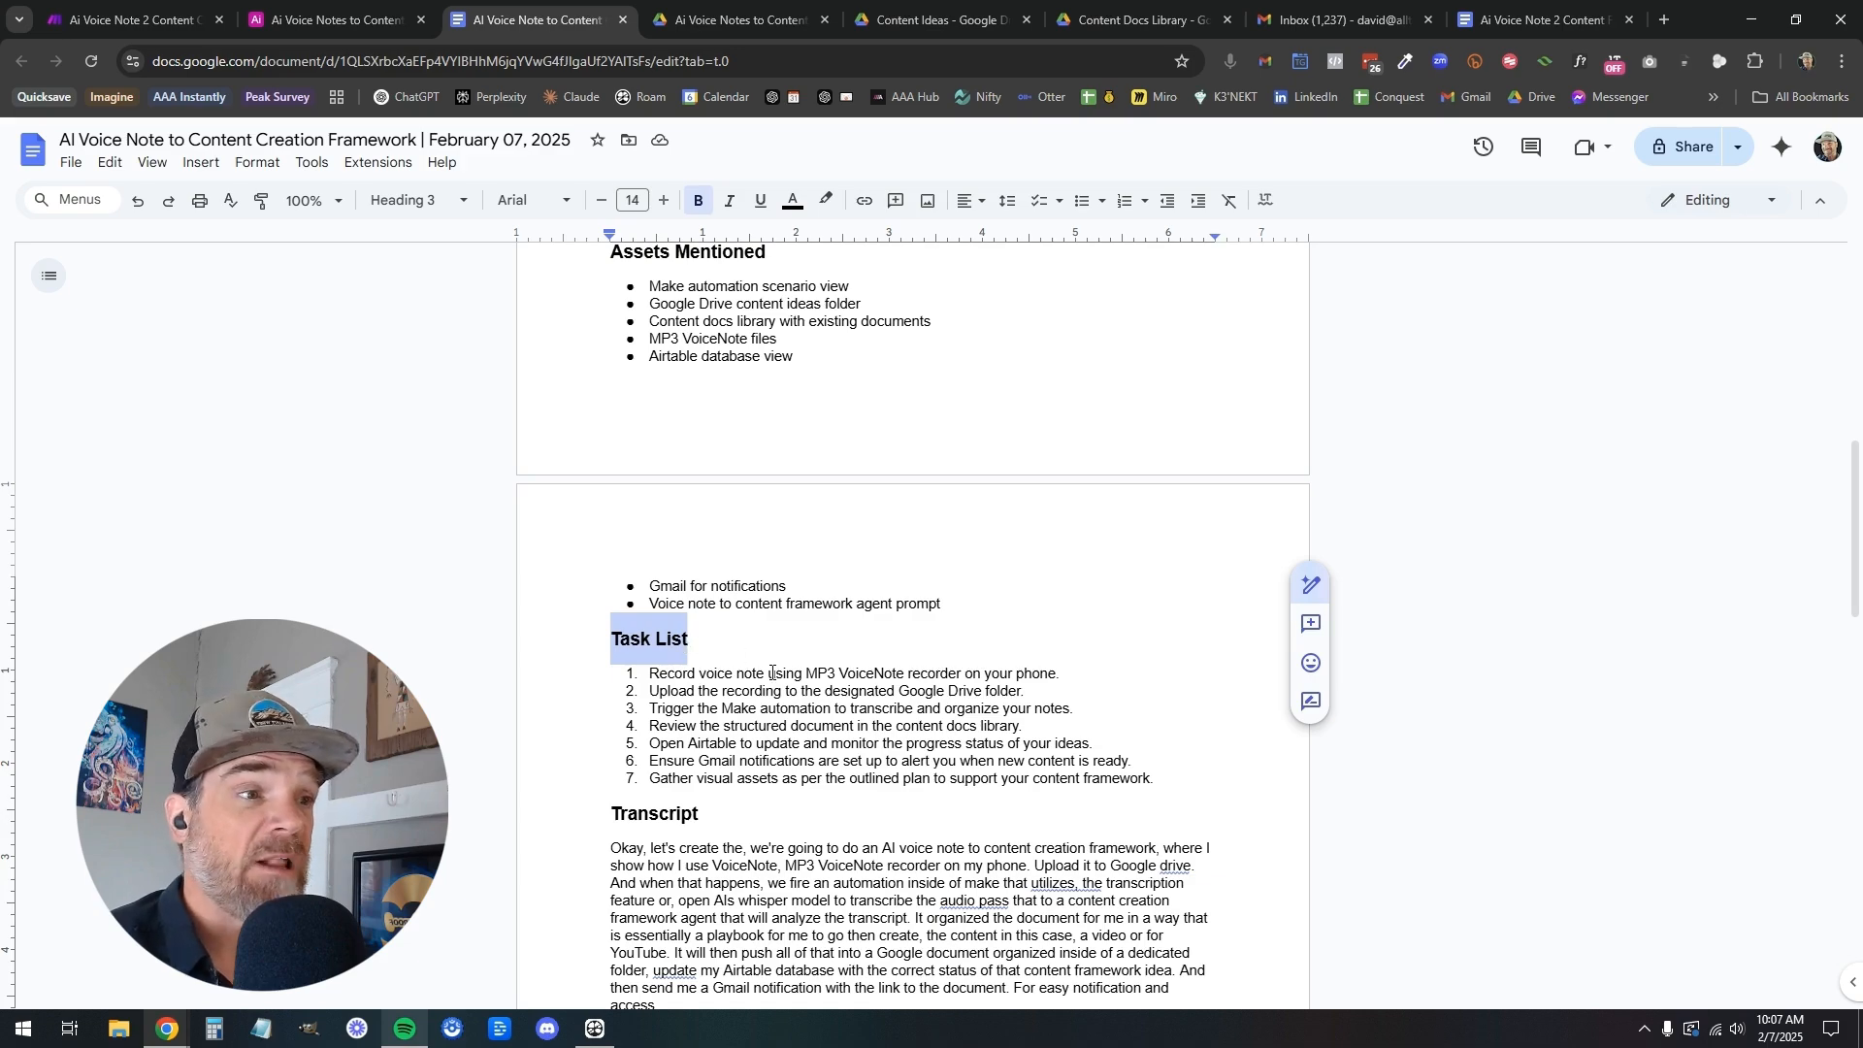
Highlight and look through the full Transcript section, and return to the beginning of the document
scroll(771, 672, down, 14)
scroll(771, 672, down, 2)
scroll(771, 672, up, 10)
drag(610, 363, 1024, 867)
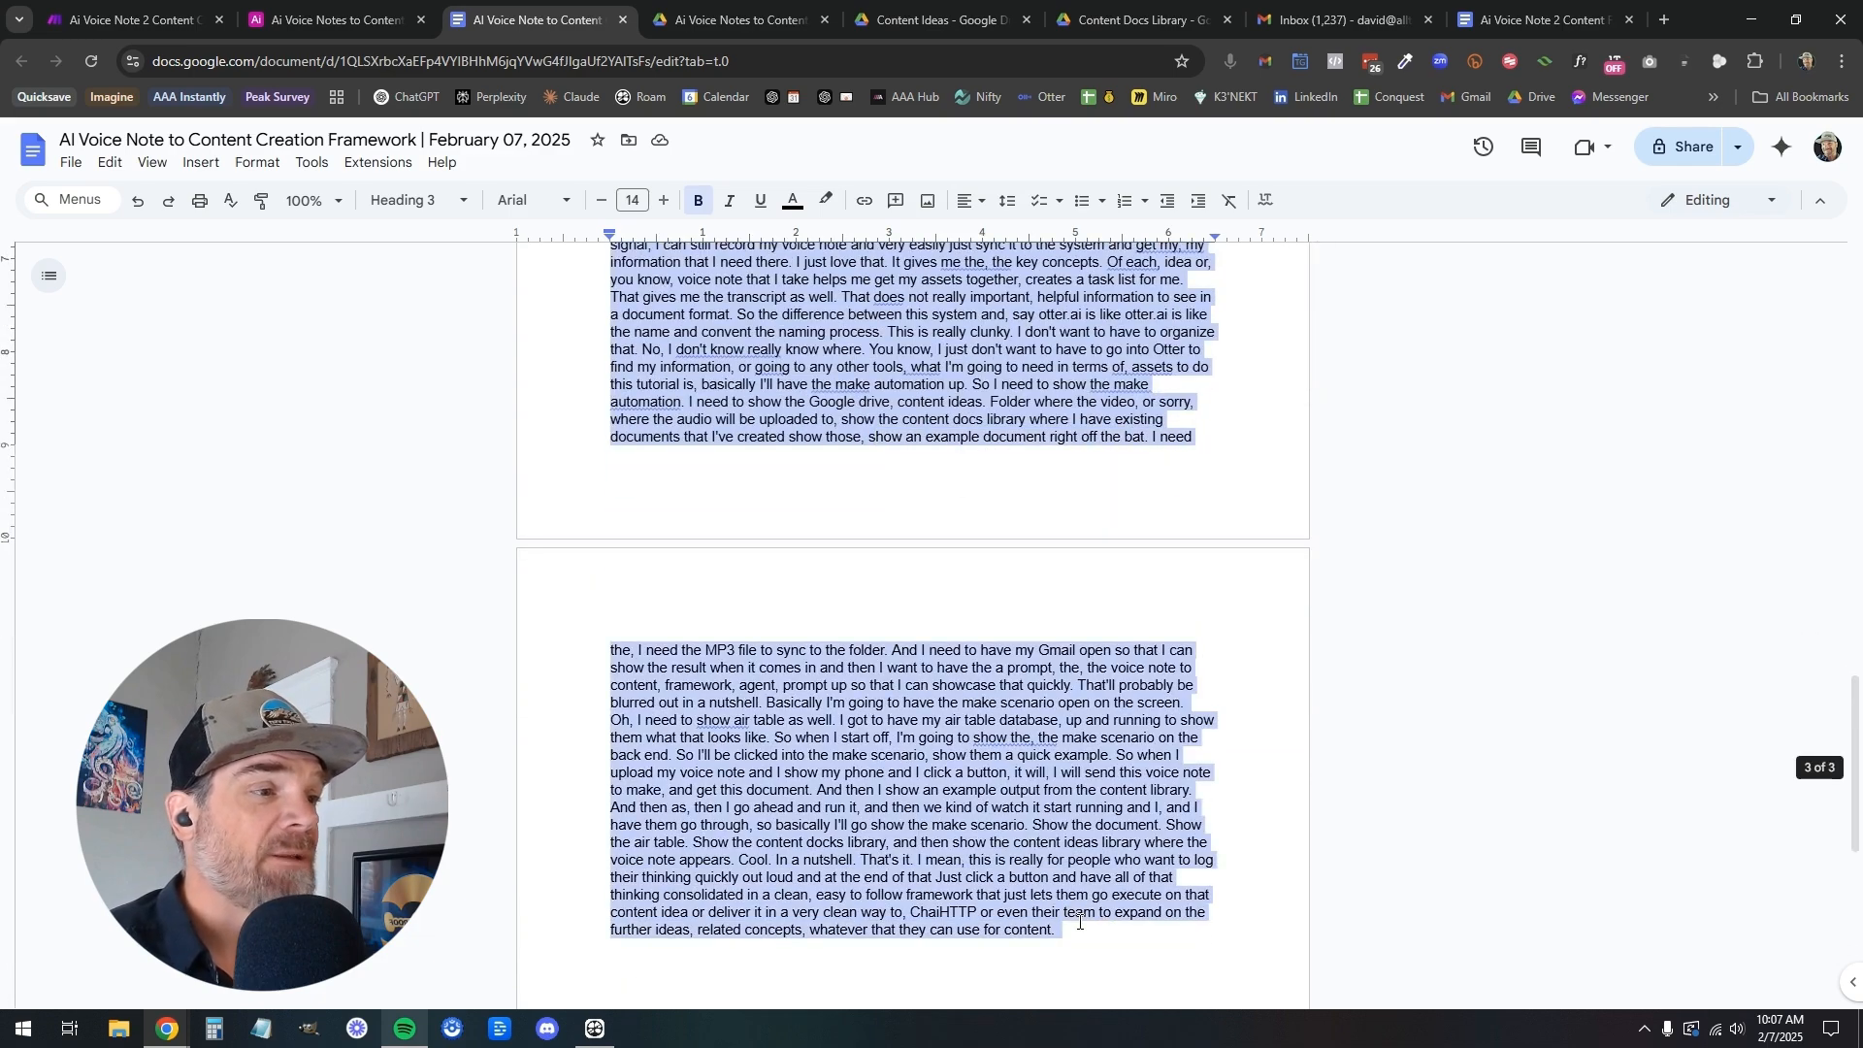
scroll(1024, 867, up, 5)
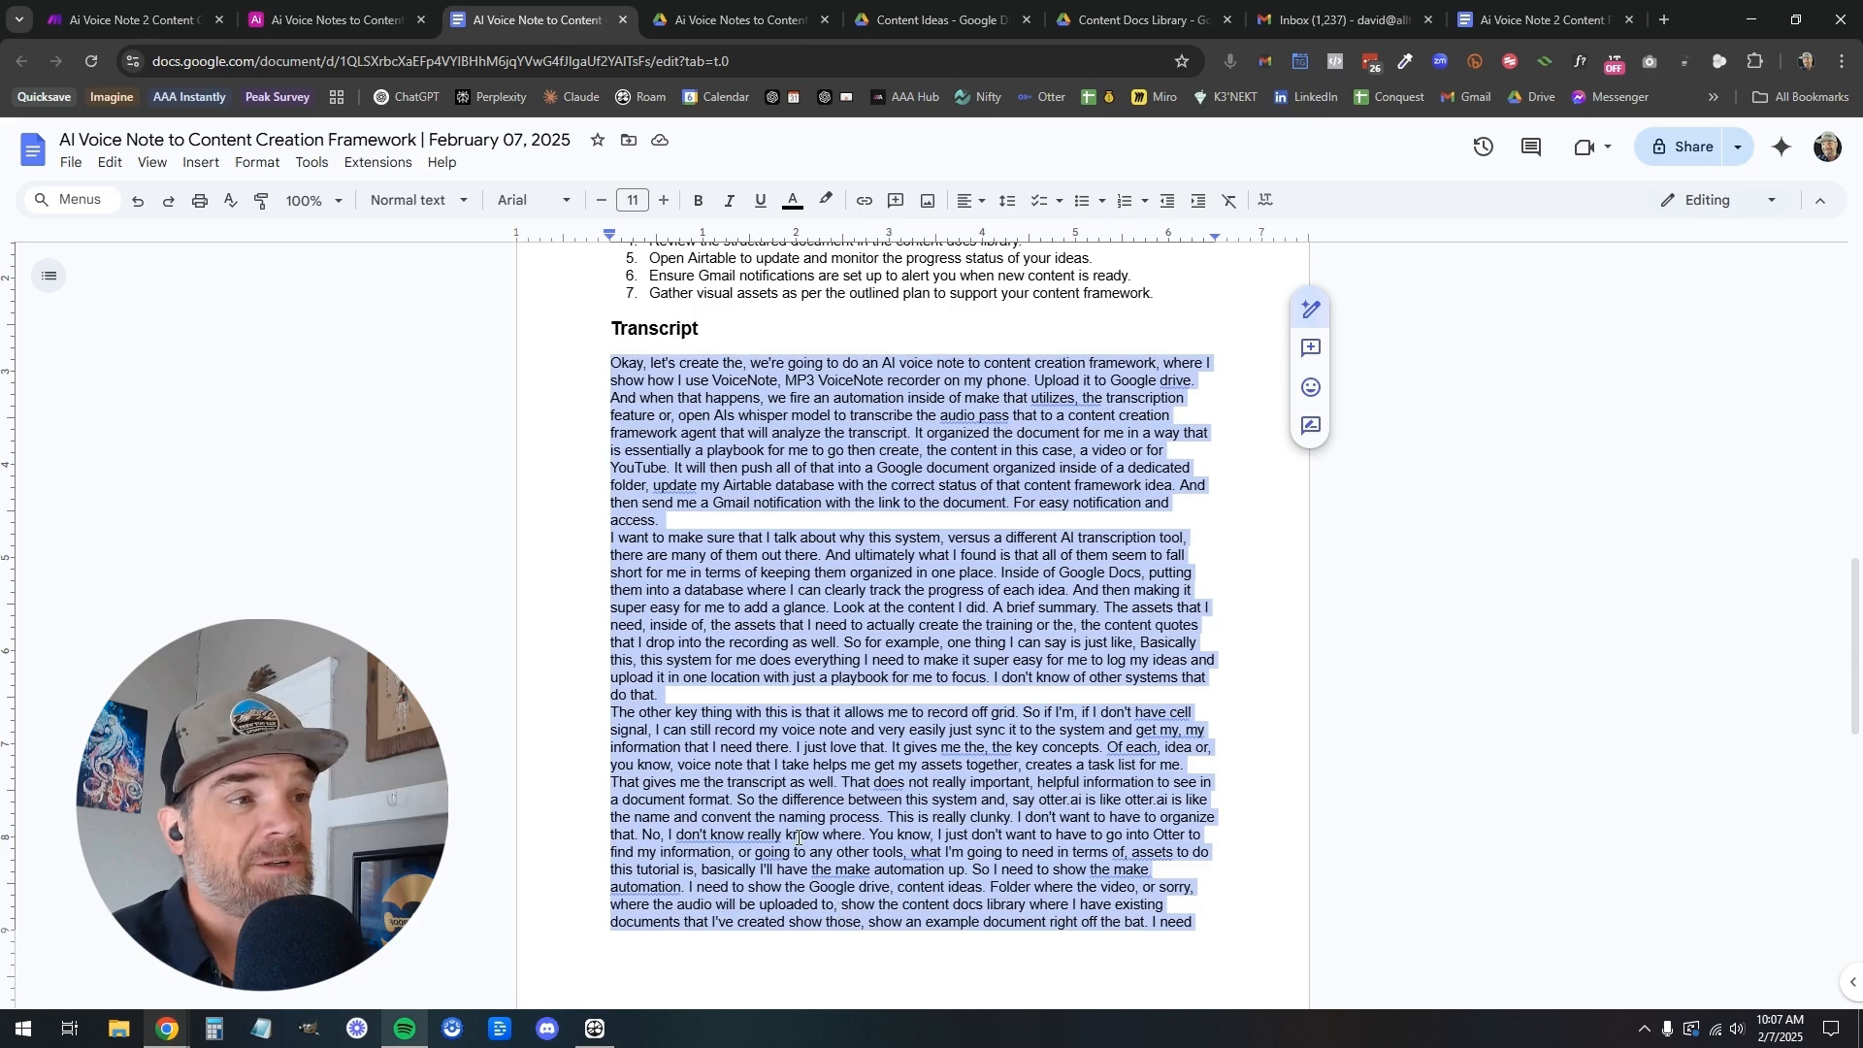
scroll(798, 838, up, 20)
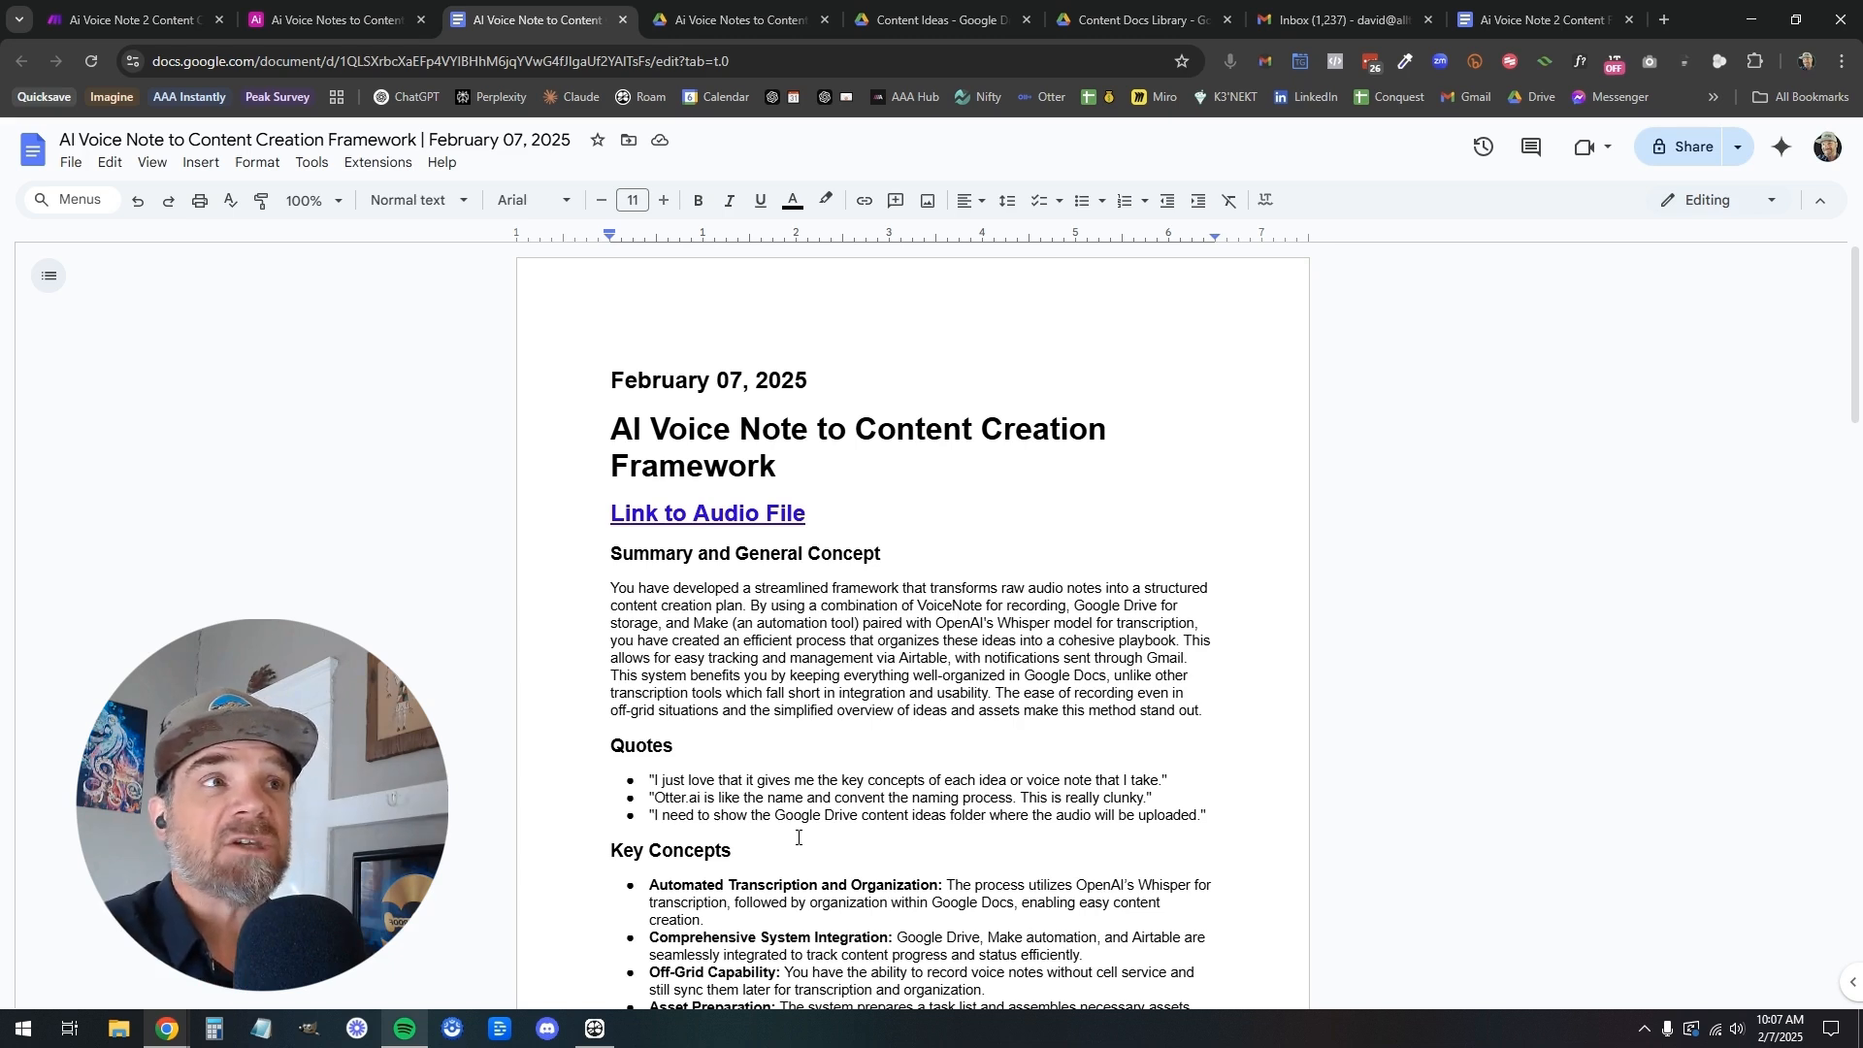
Open the "Content Doc Ready" notification e-mail in Gmail and unblur the mailbox to show its subject and document link
click(1355, 26)
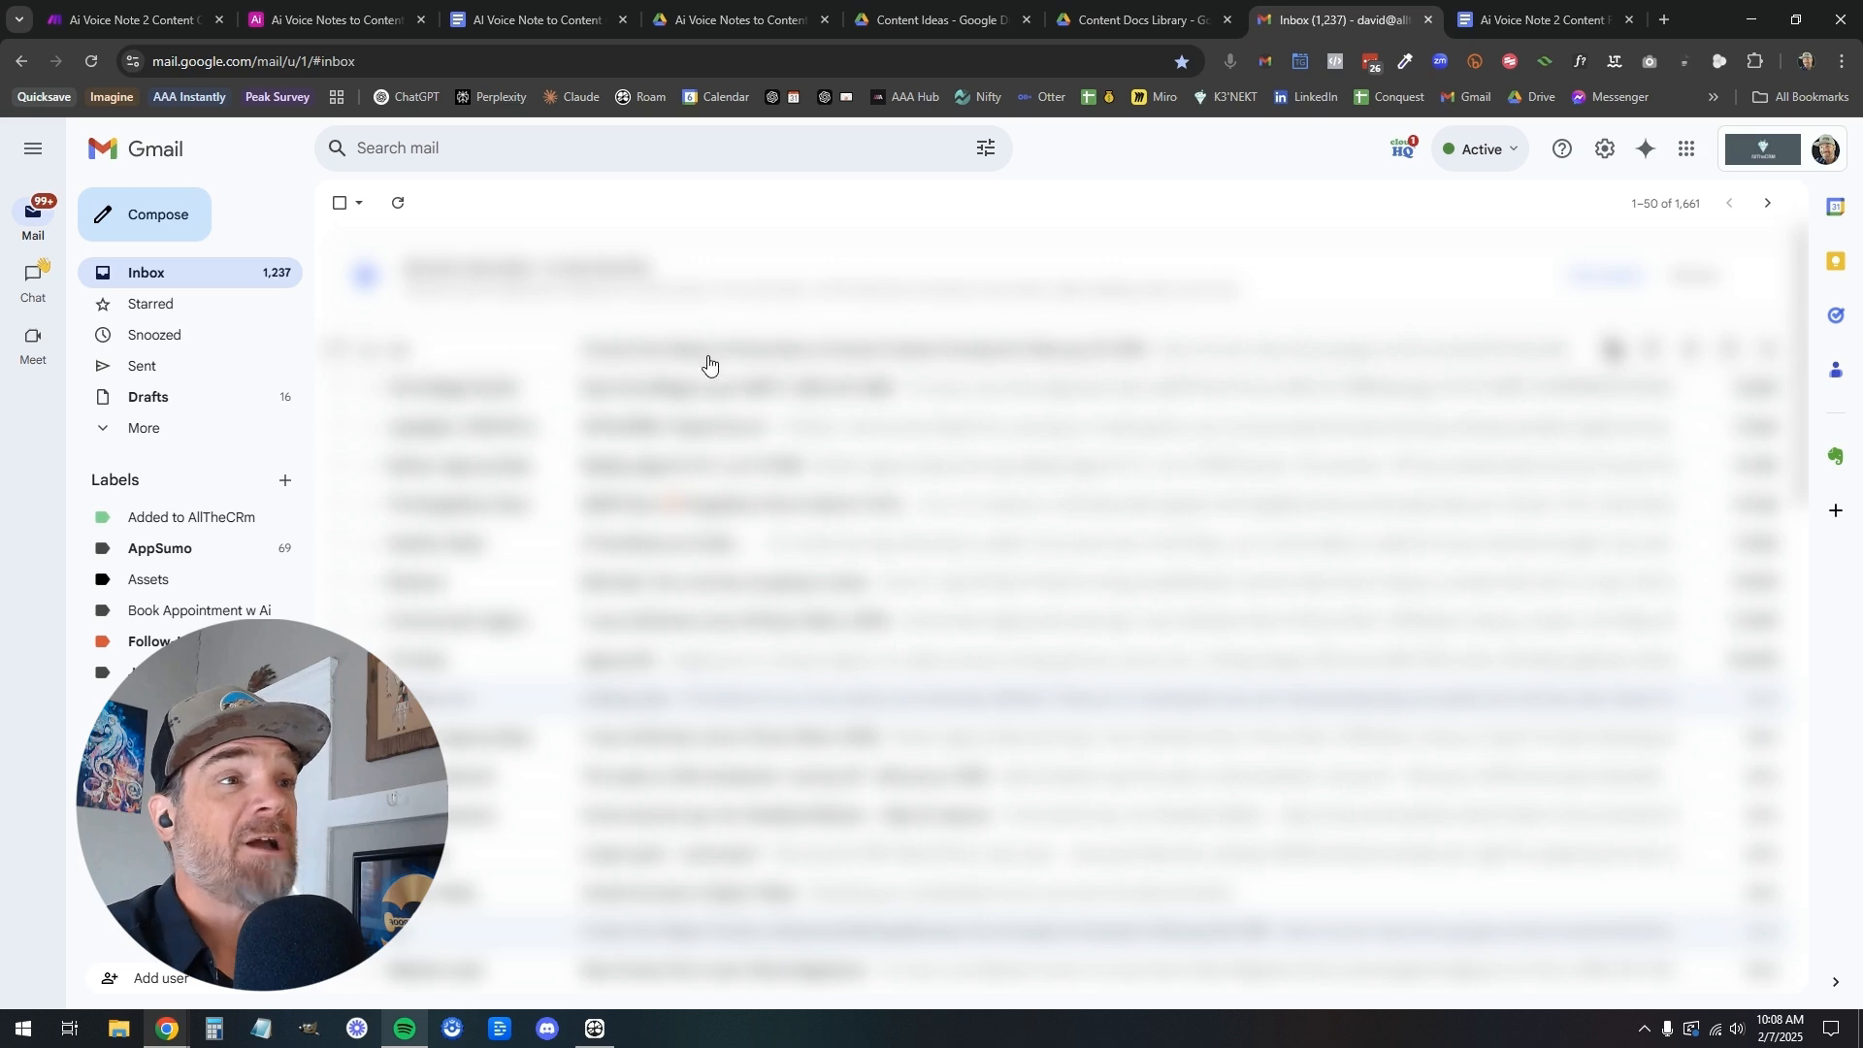
click(647, 352)
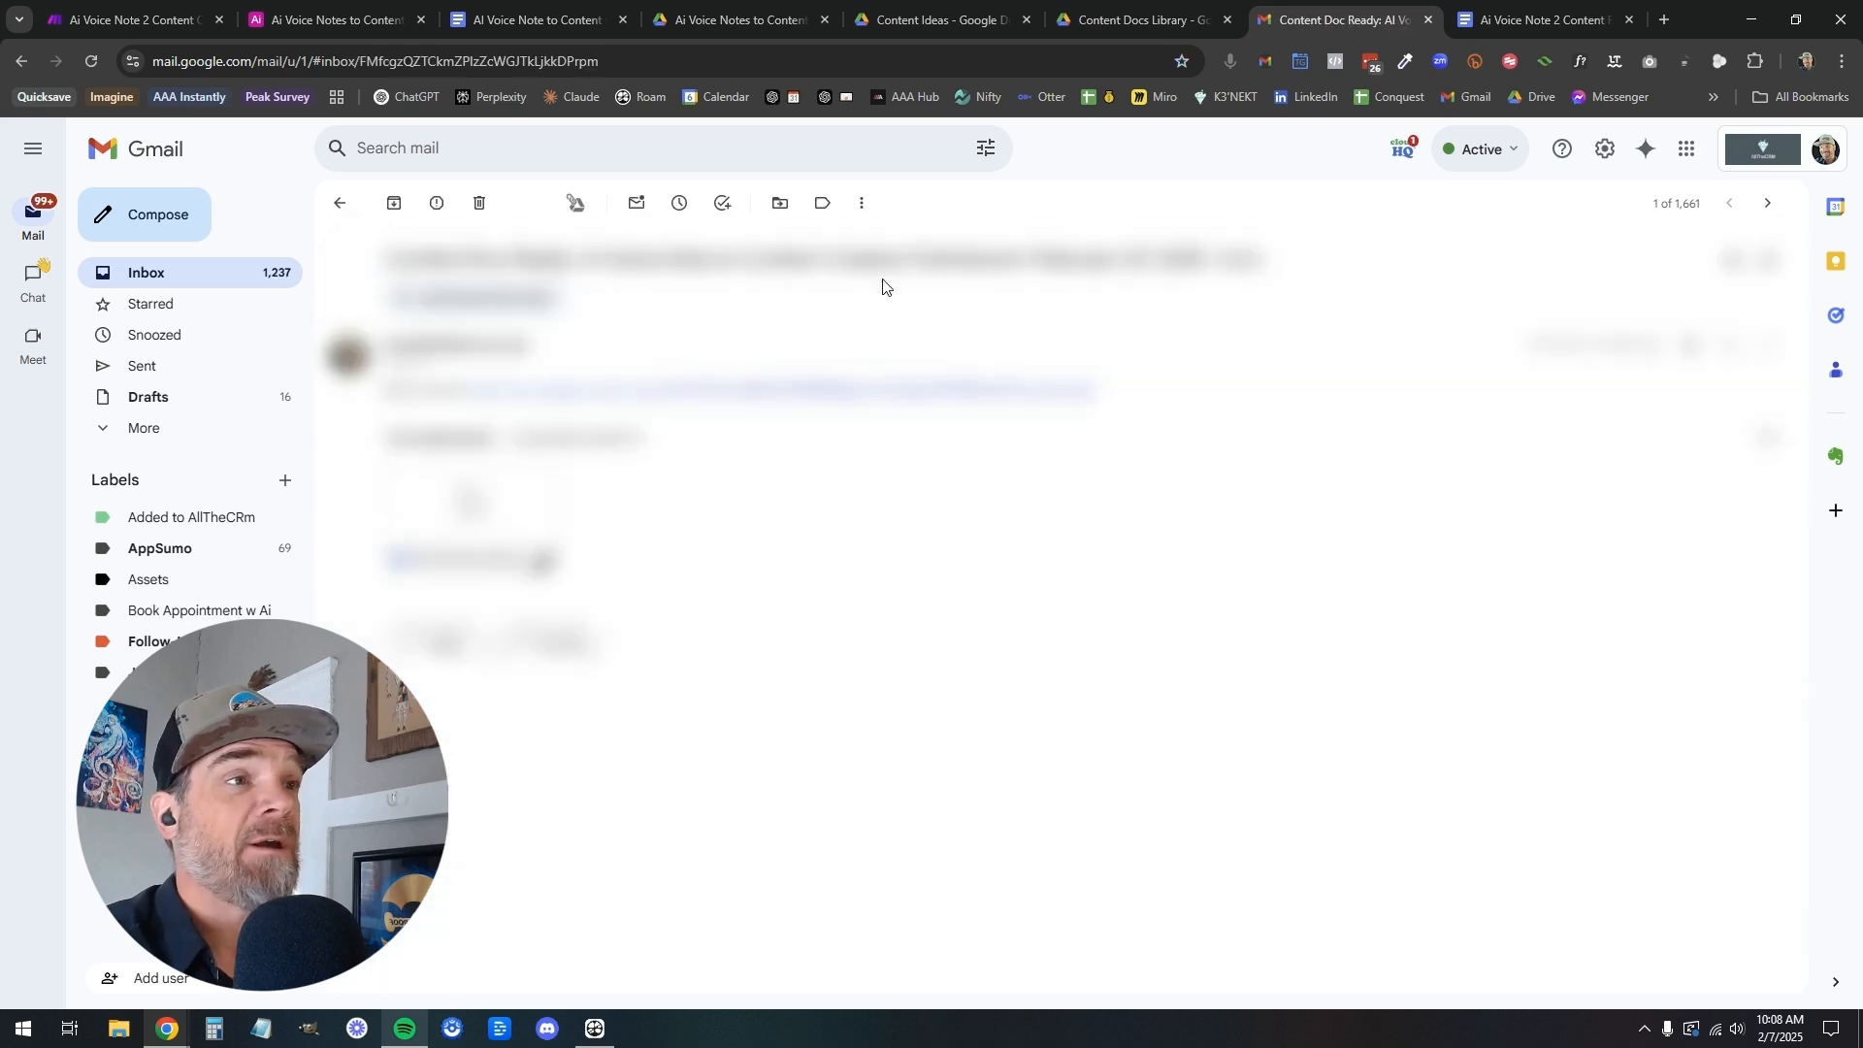
click(1262, 62)
click(1225, 107)
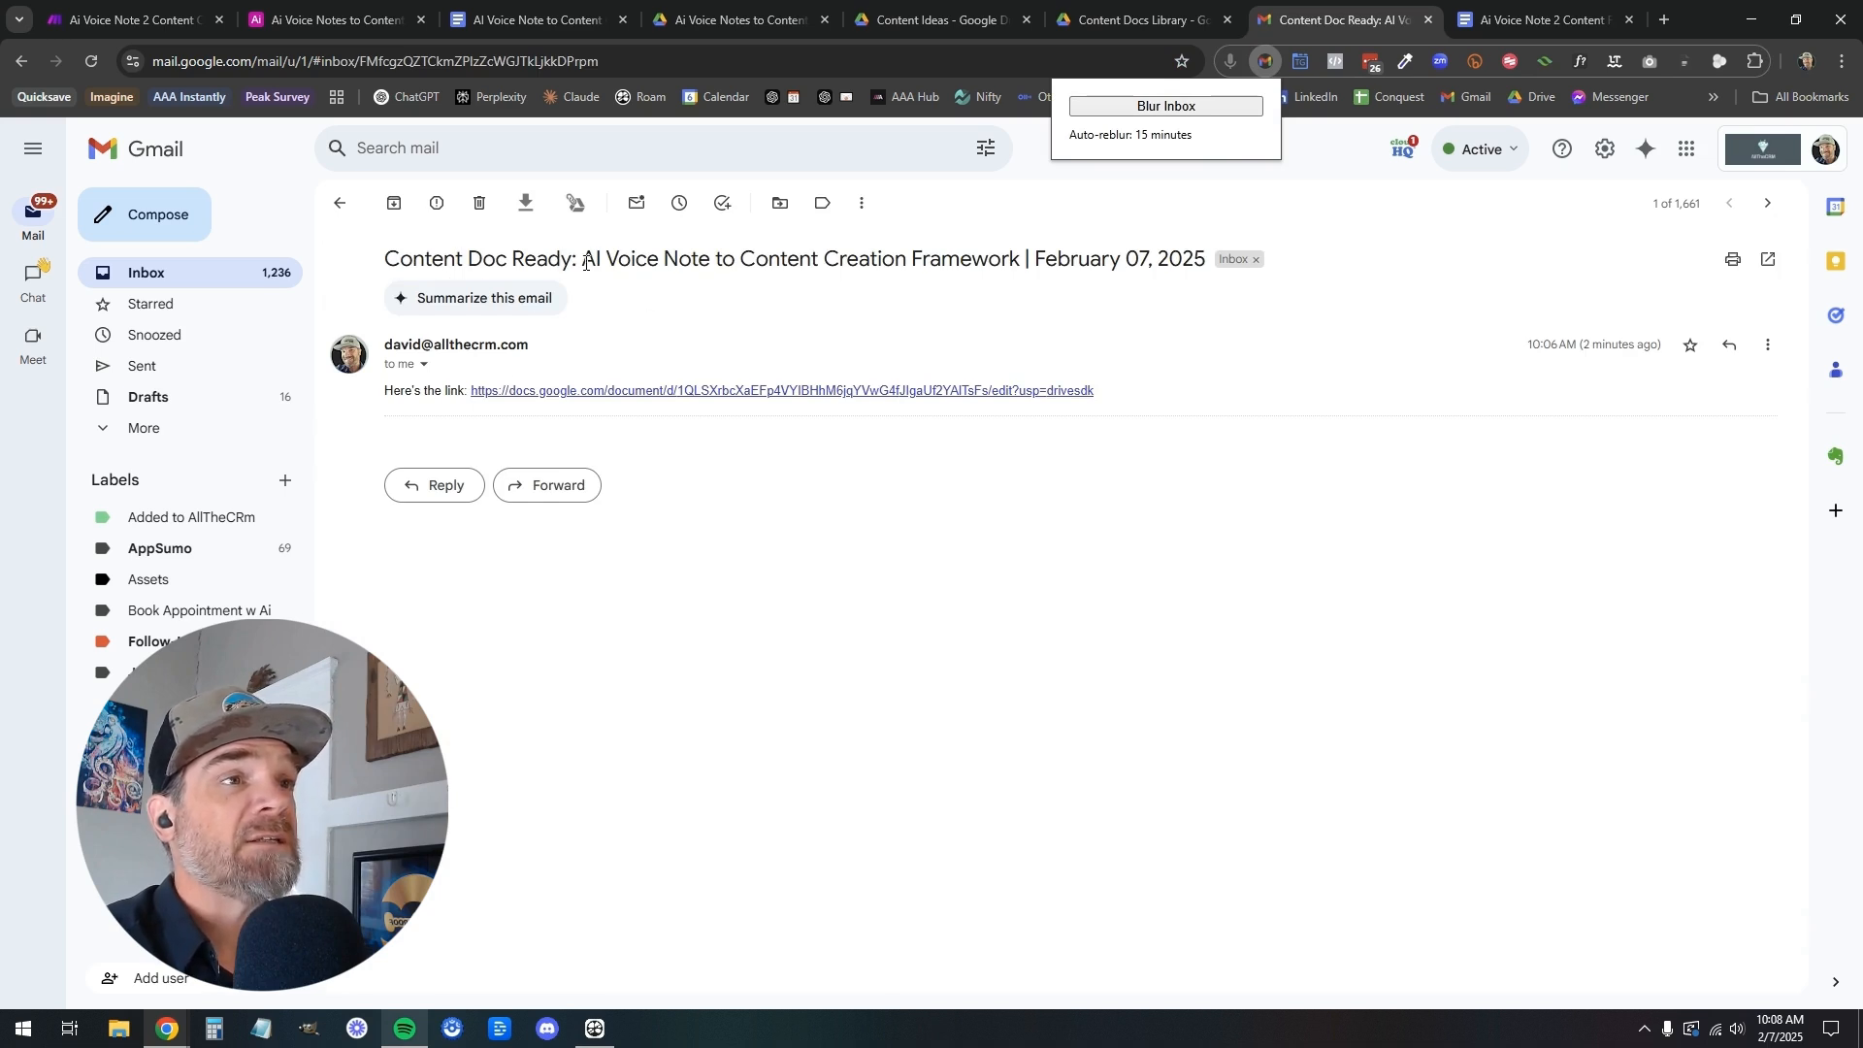
drag(585, 263, 1208, 260)
click(1174, 306)
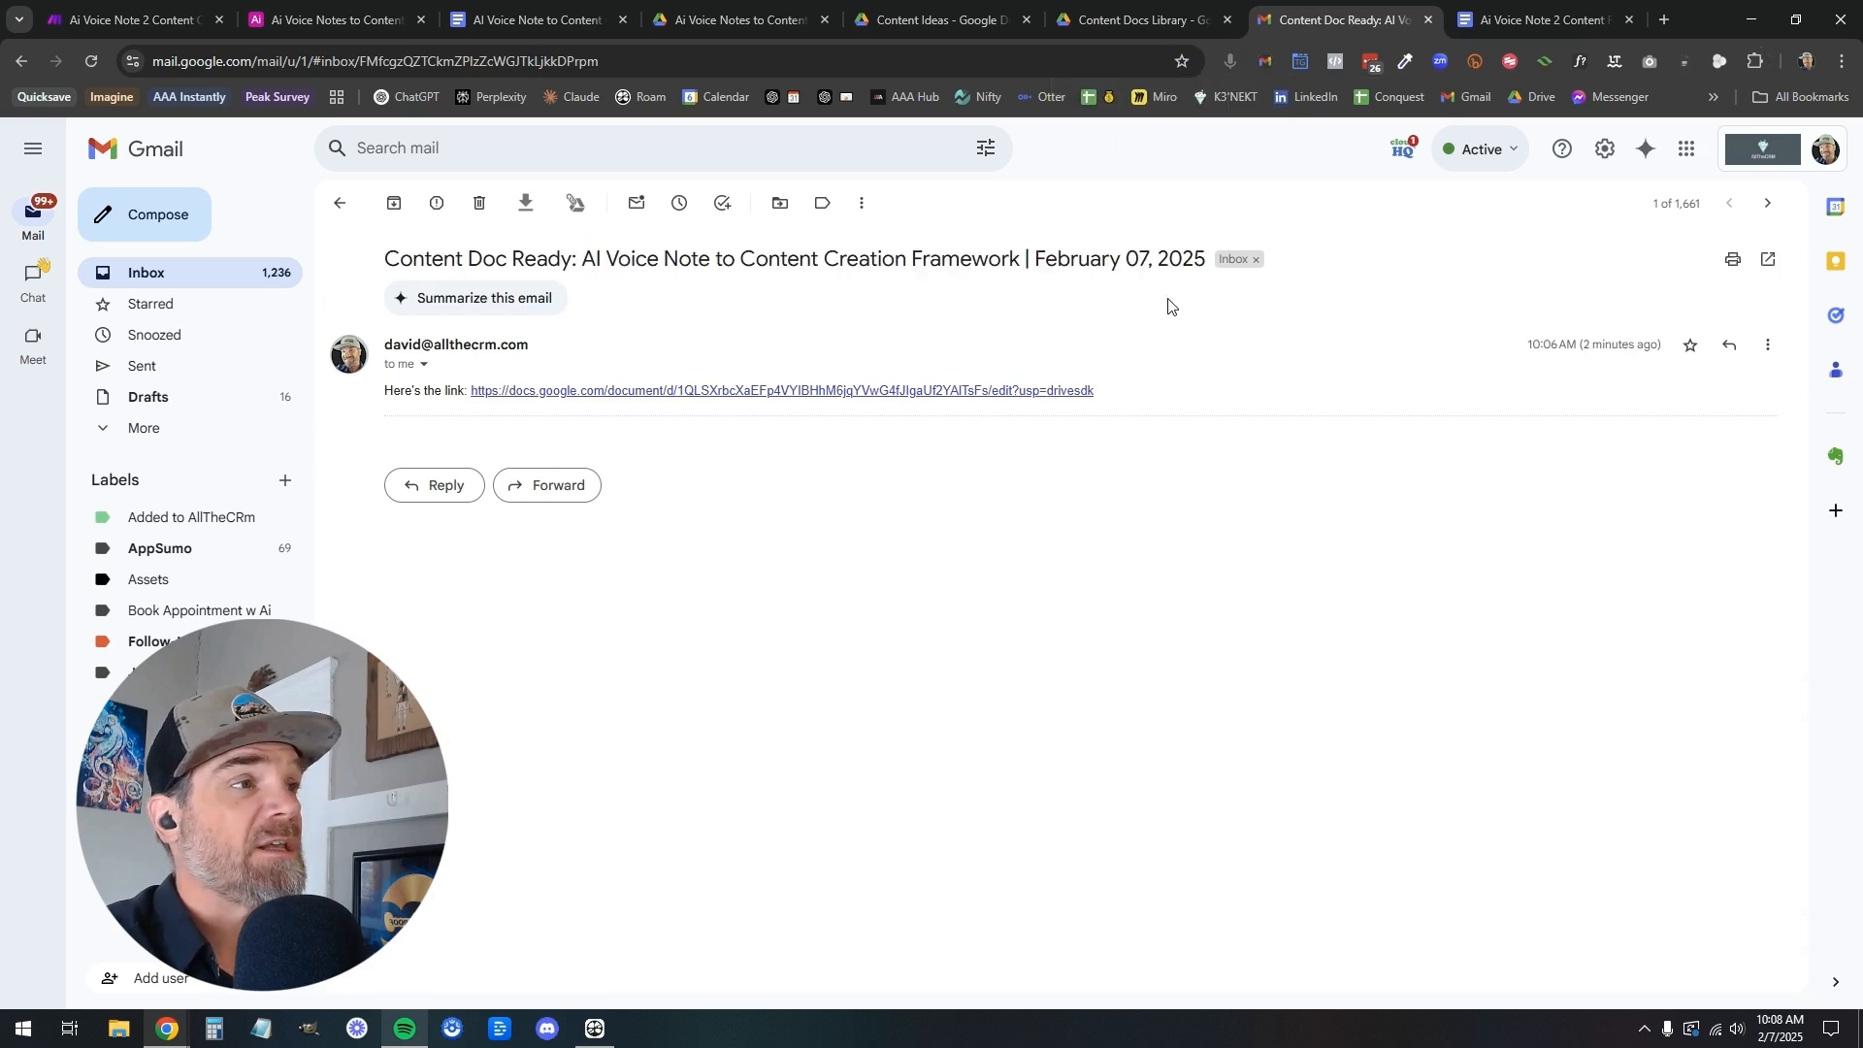
Open the content document linked in the notification e-mail and view the Content Docs Library folder in Google Drive
click(916, 392)
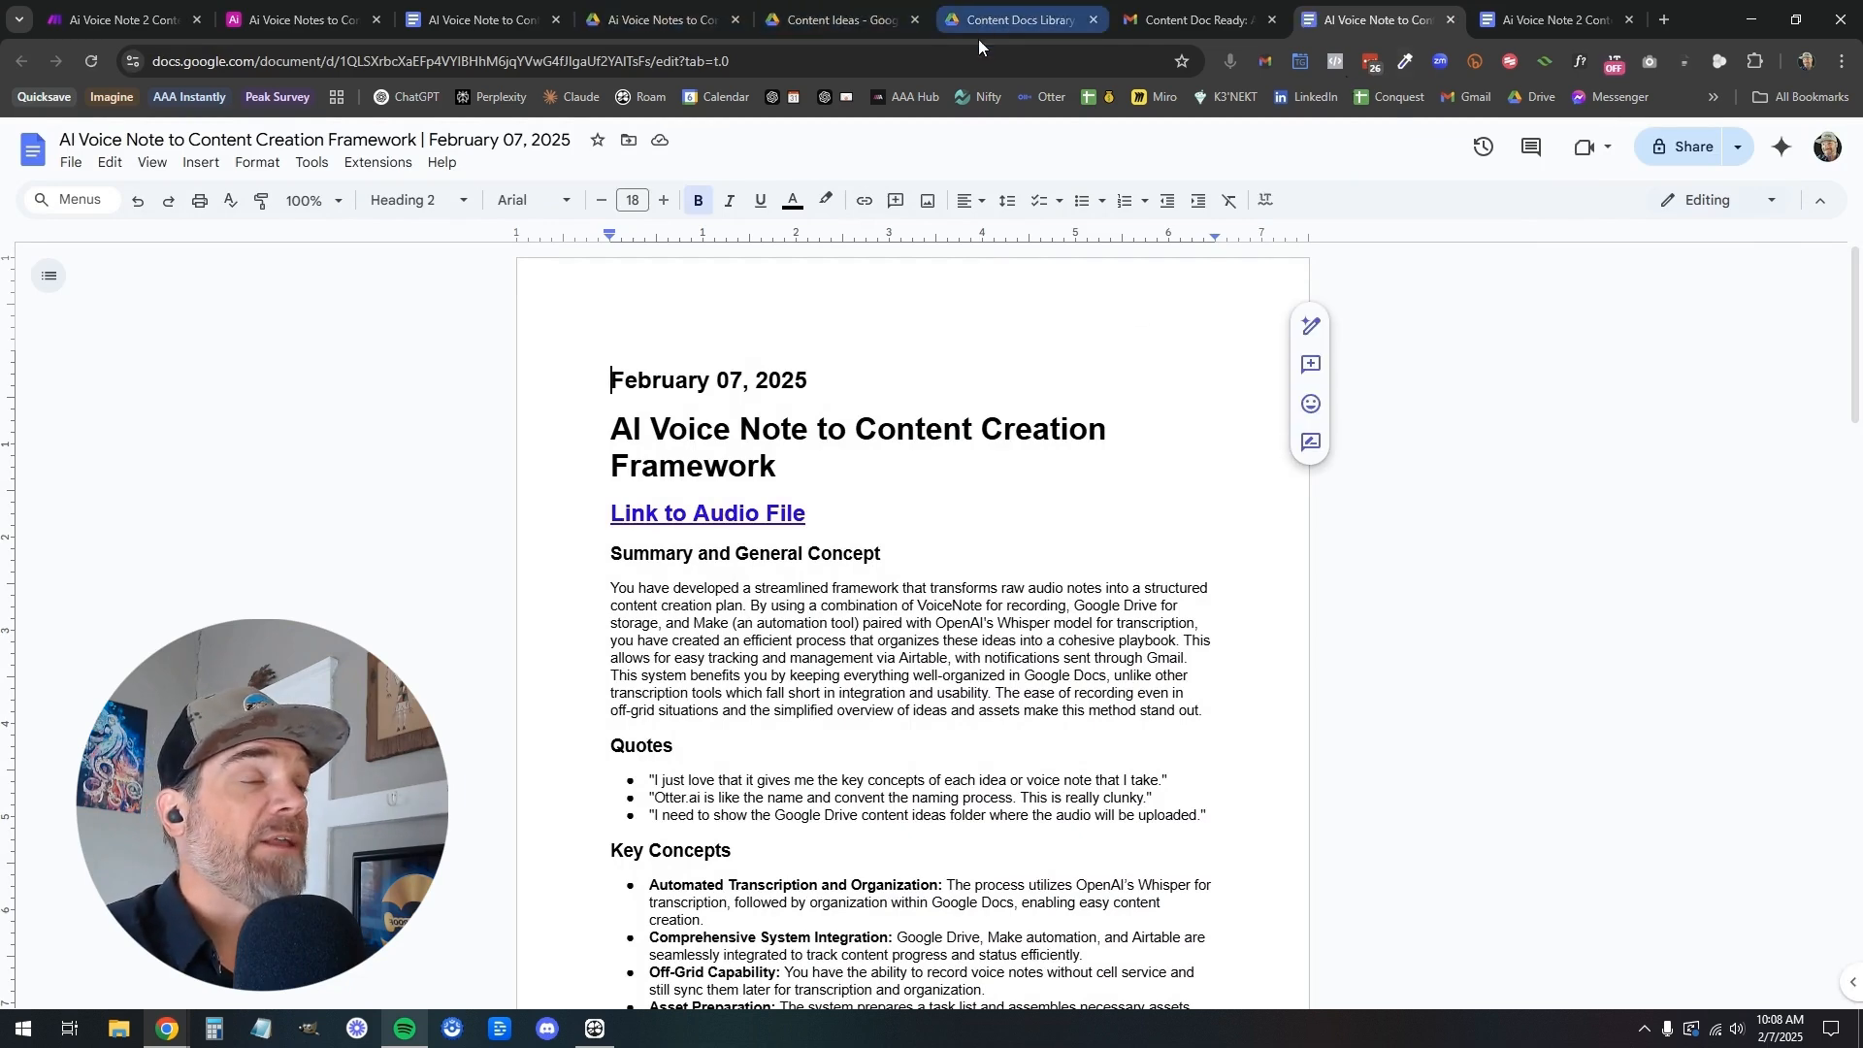
click(1009, 19)
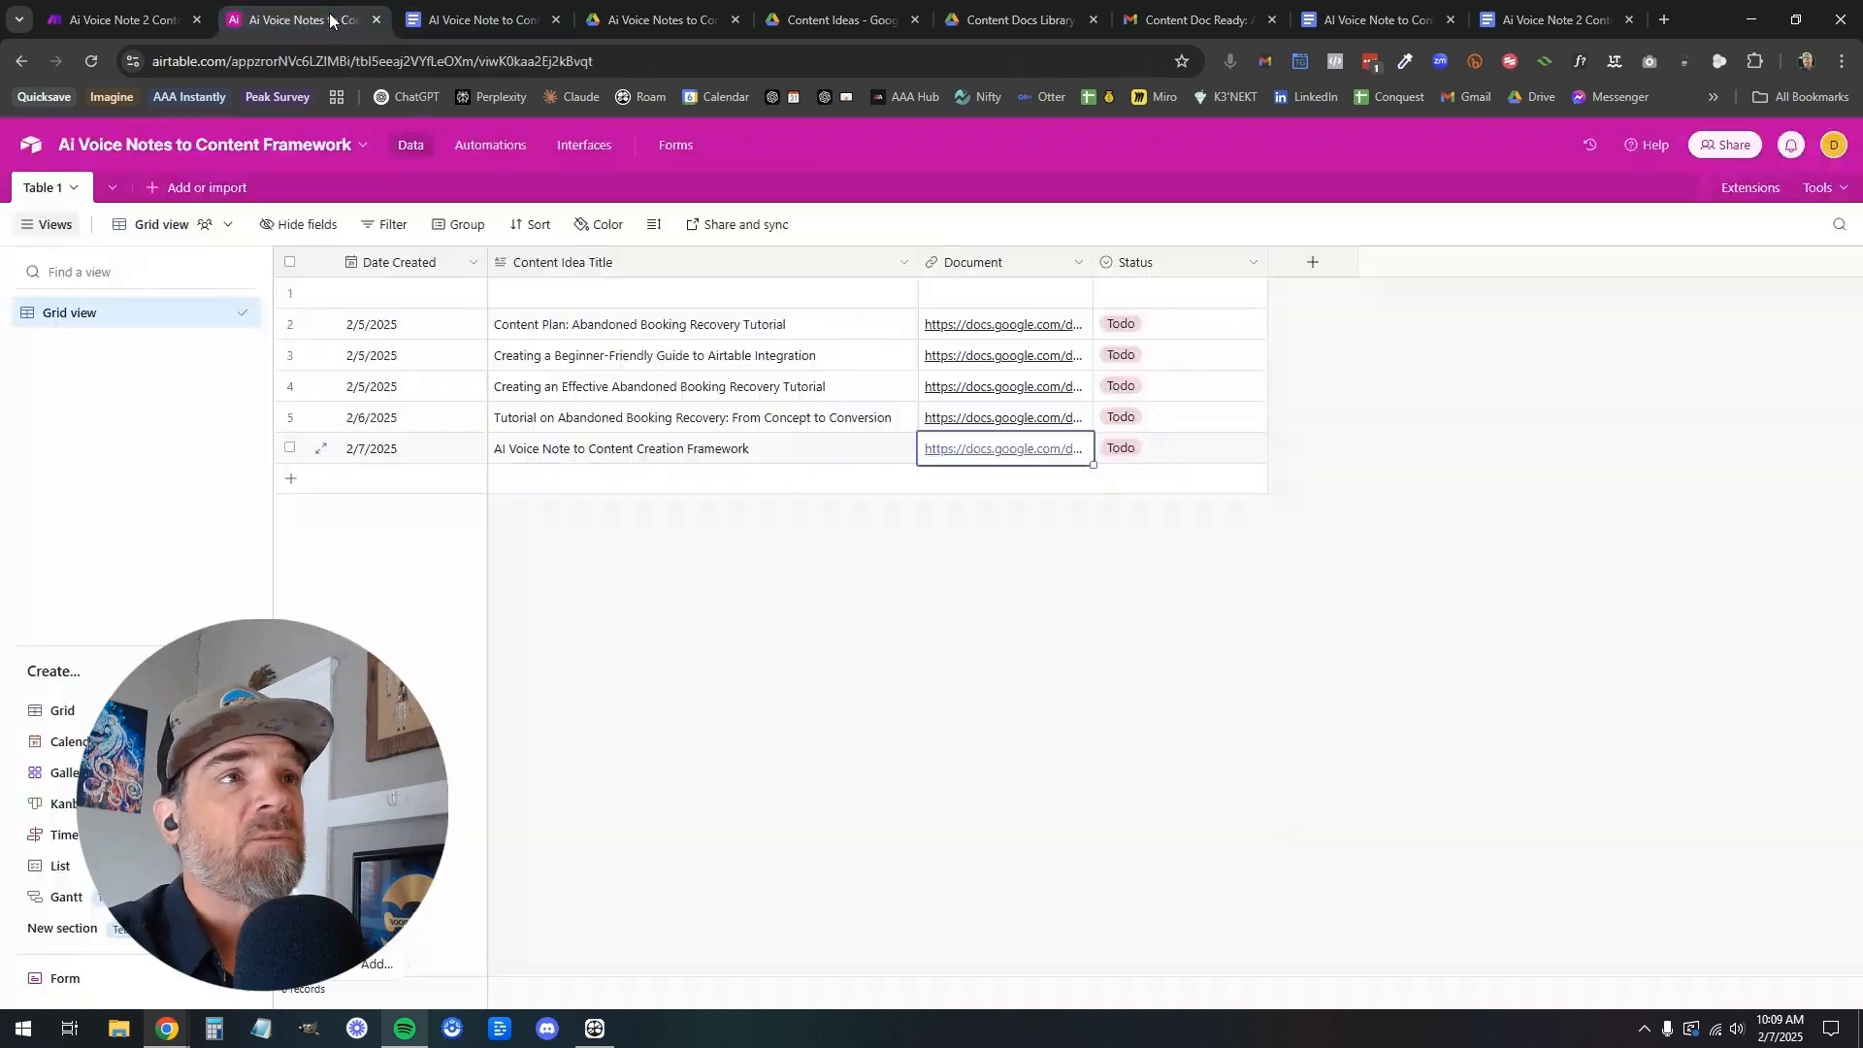
Switch to the Ai Voice Notes to Content Framework base in Airtable and examine the content records and their Status field
click(301, 20)
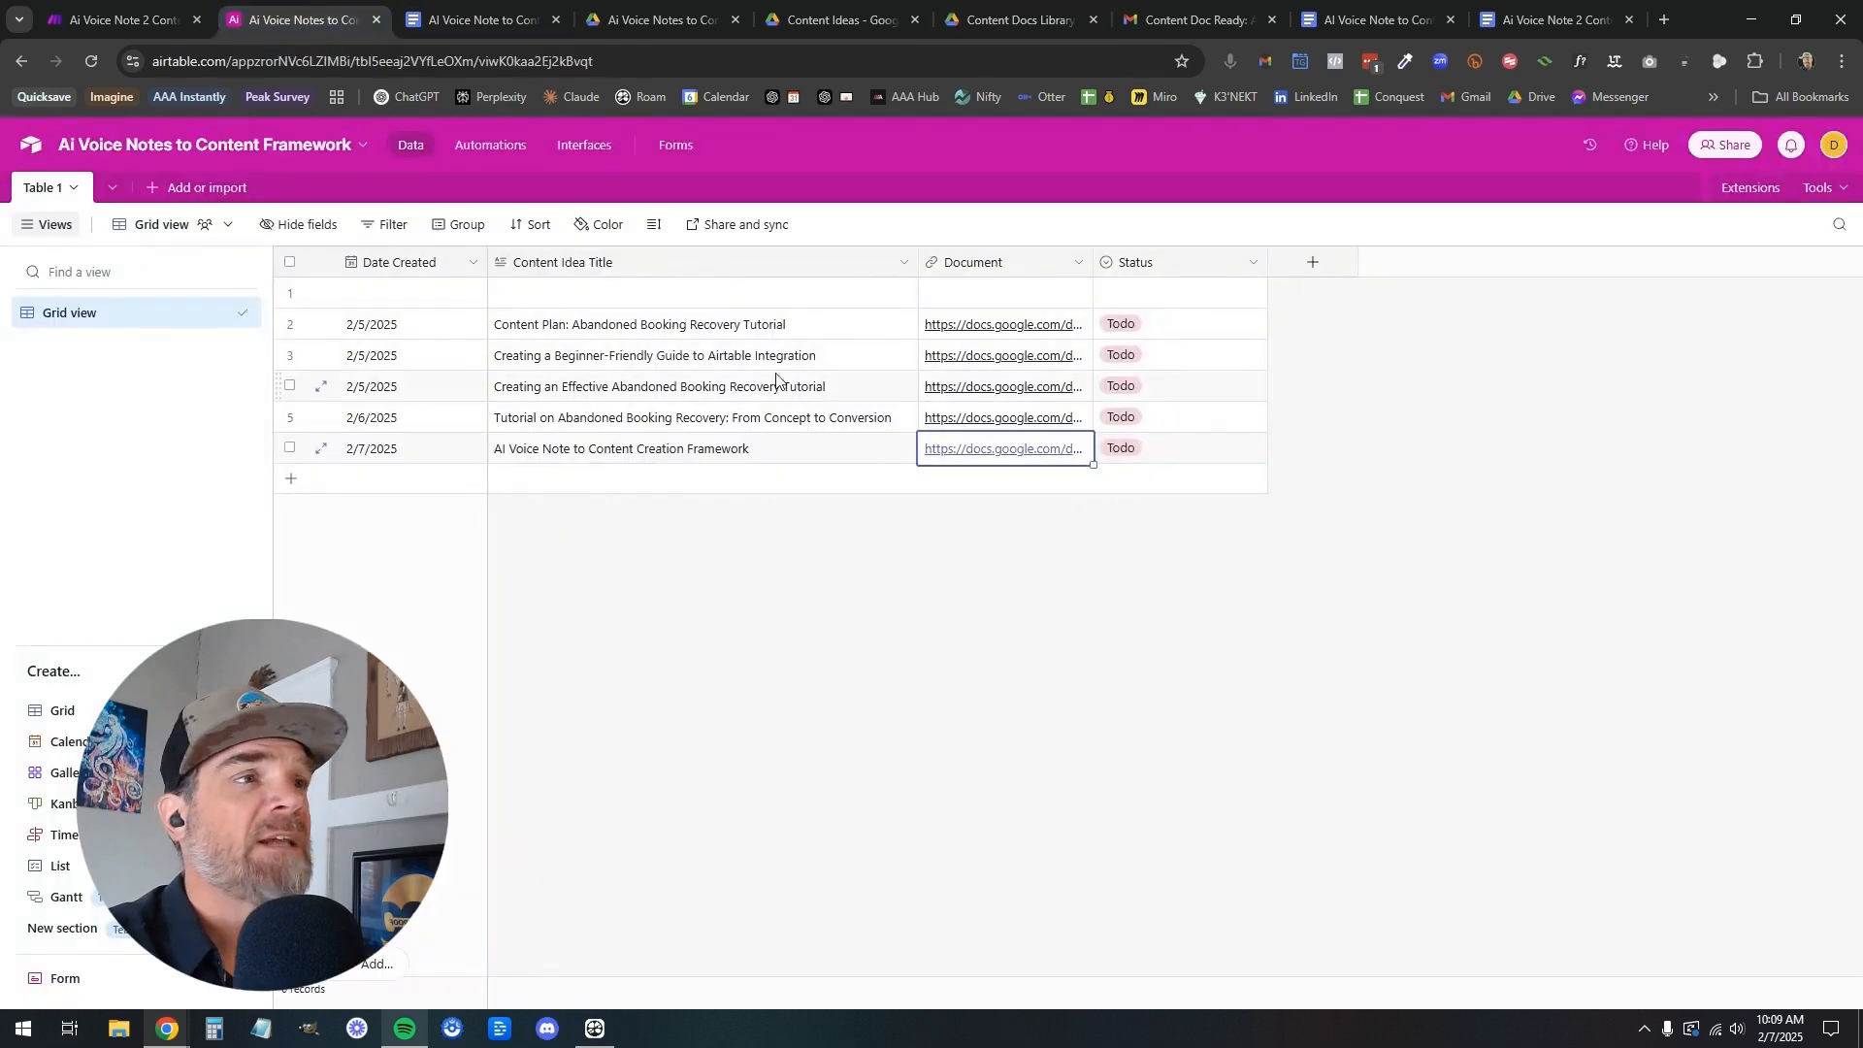
click(851, 573)
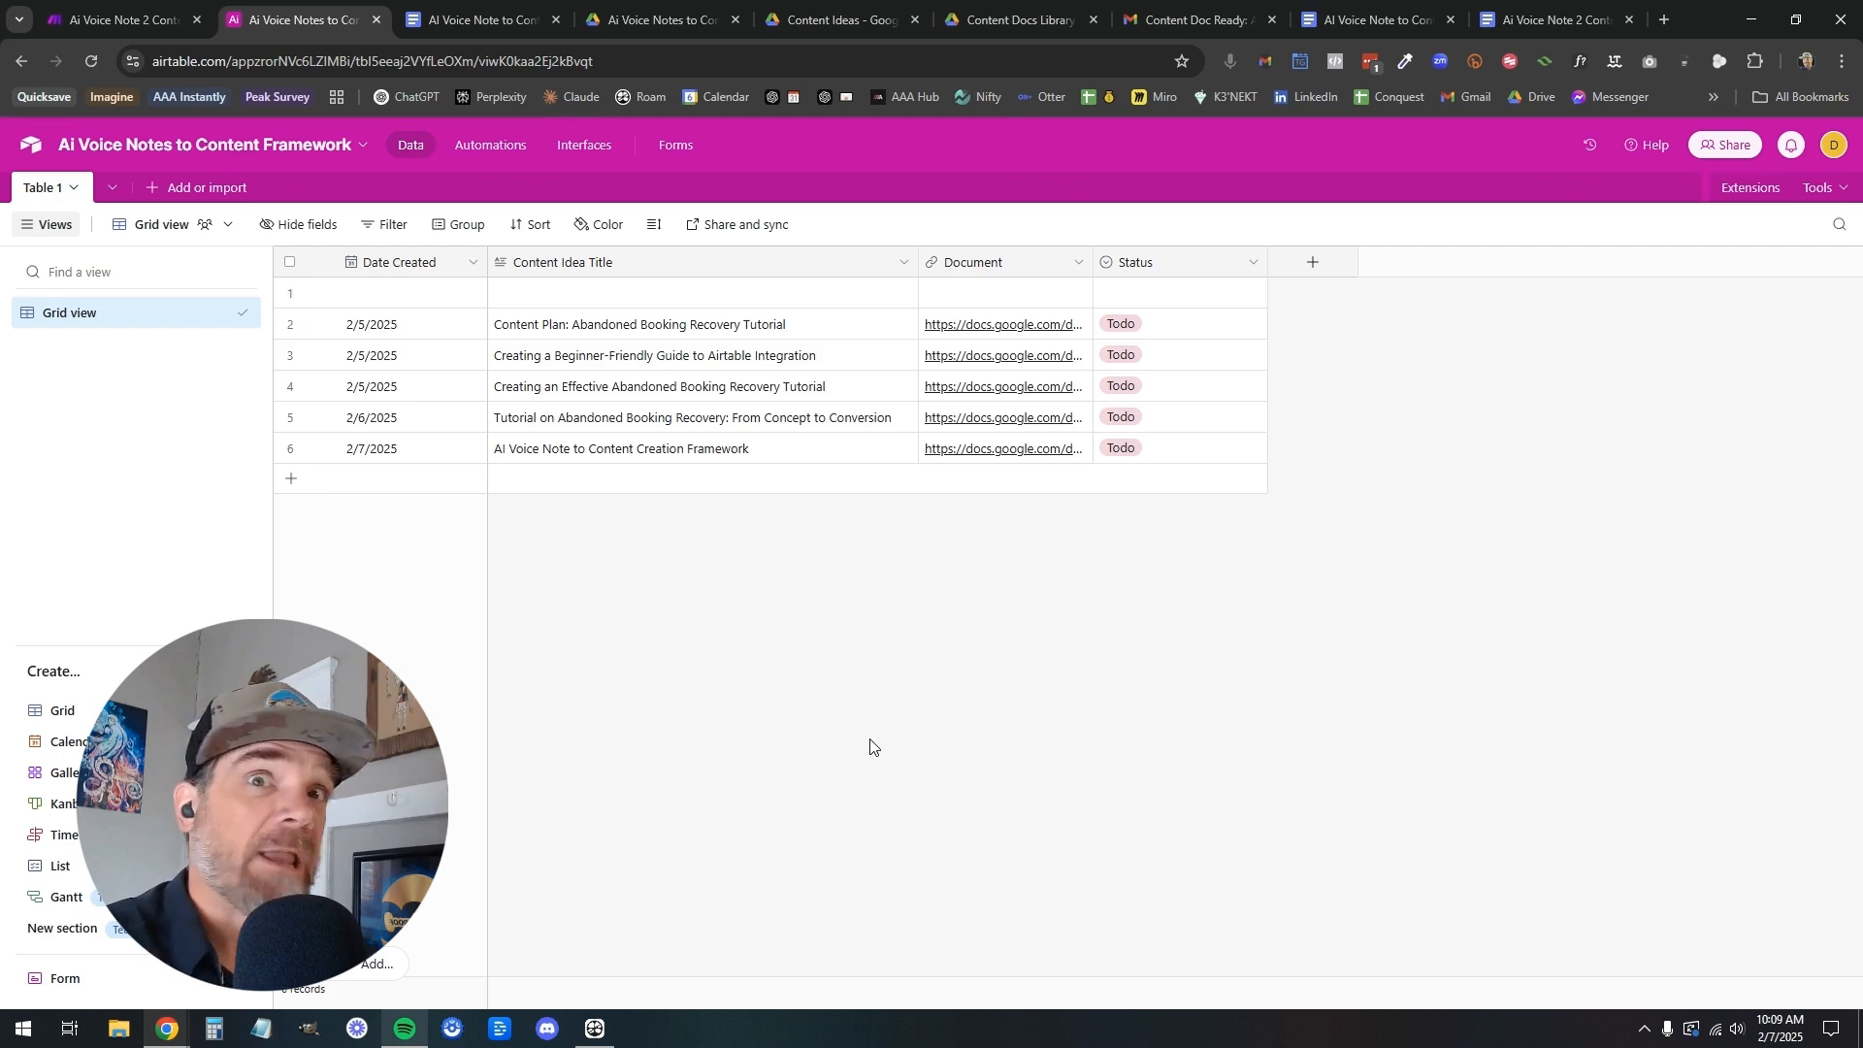
click(1115, 328)
click(1216, 338)
click(1351, 432)
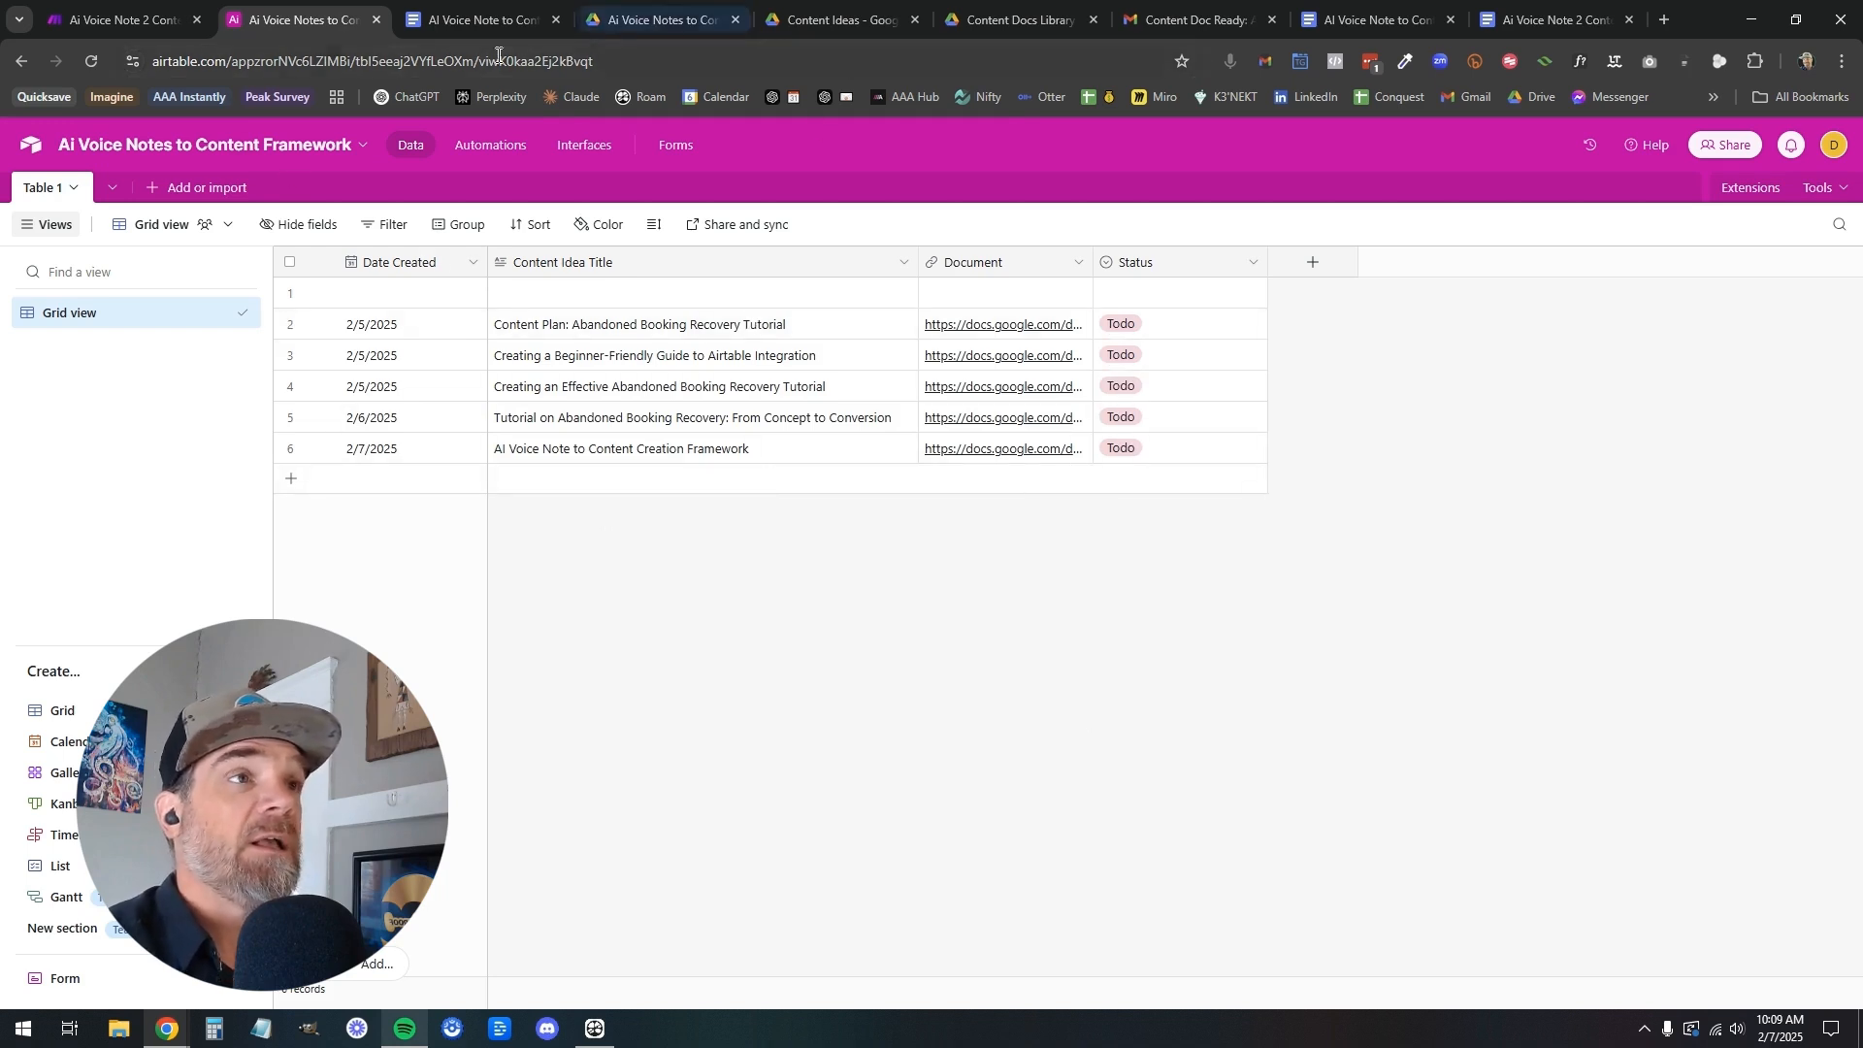
Return to the Ai Voice Note 2 Content Creation Framework scenario in Make and view its blueprint import and export options
click(126, 21)
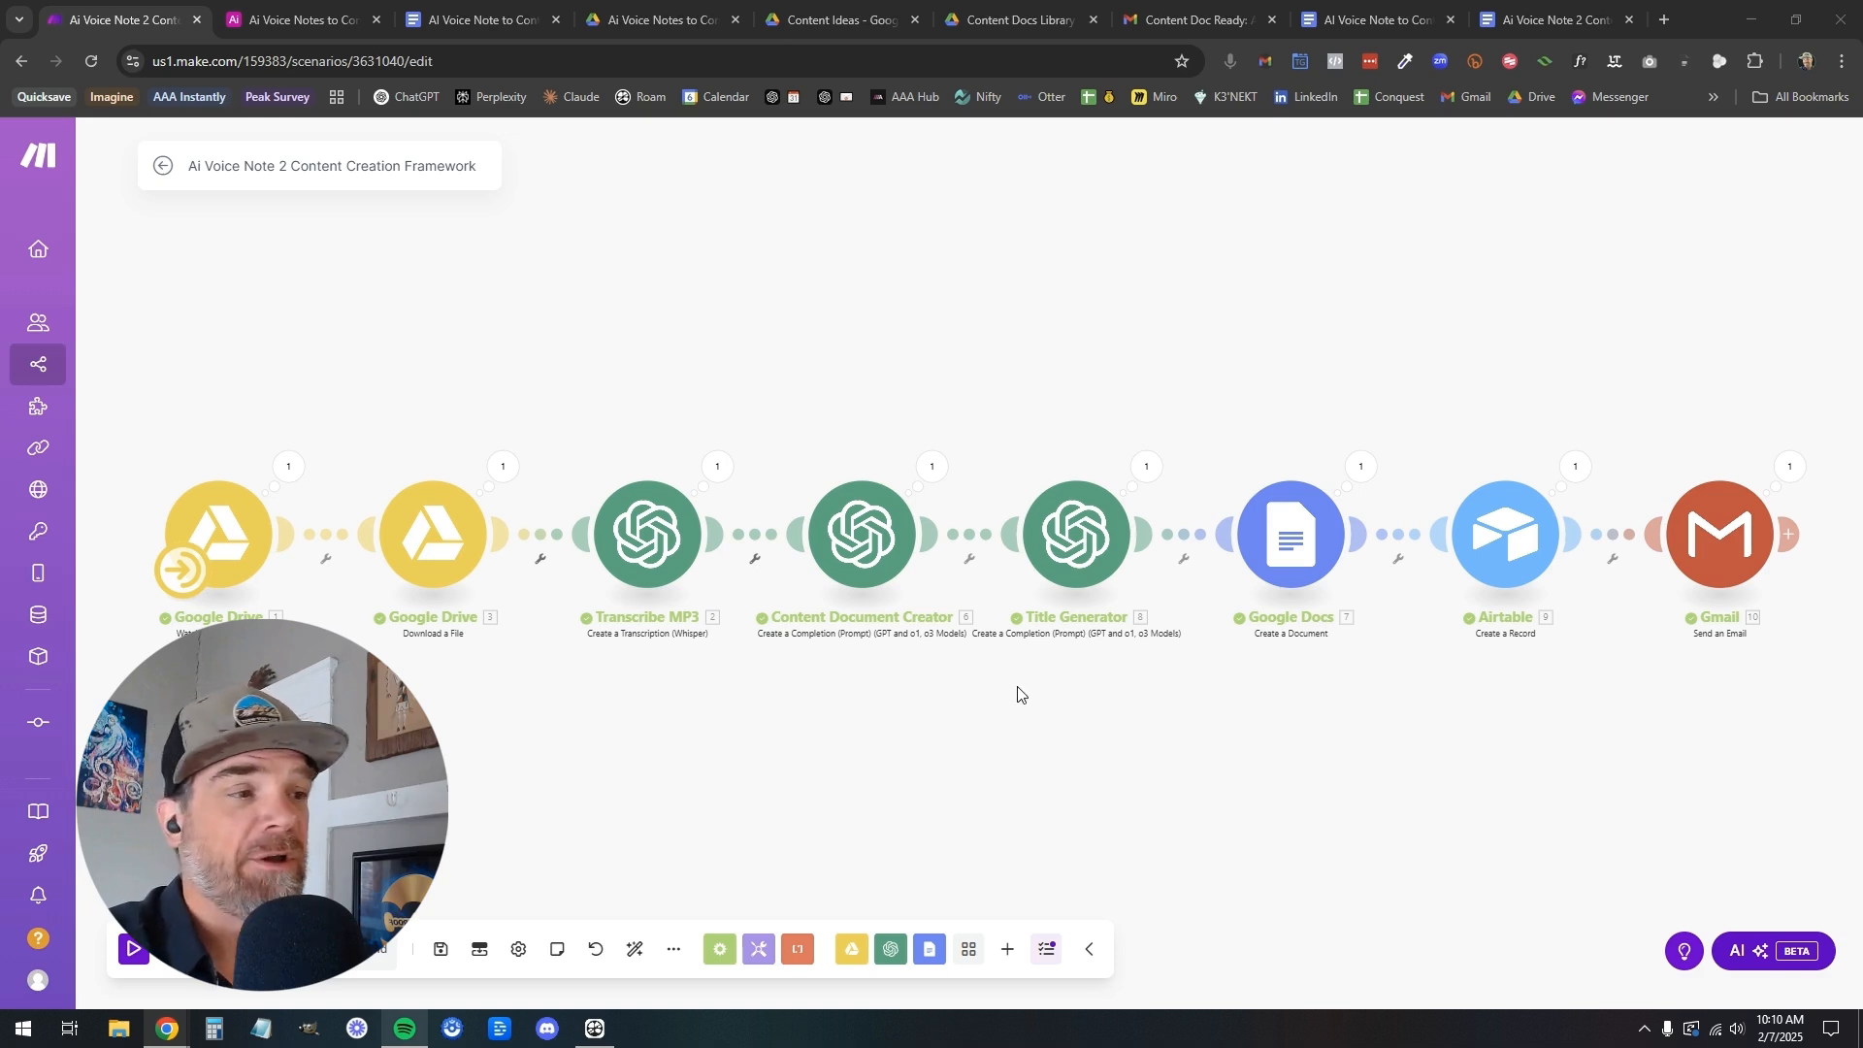
click(672, 951)
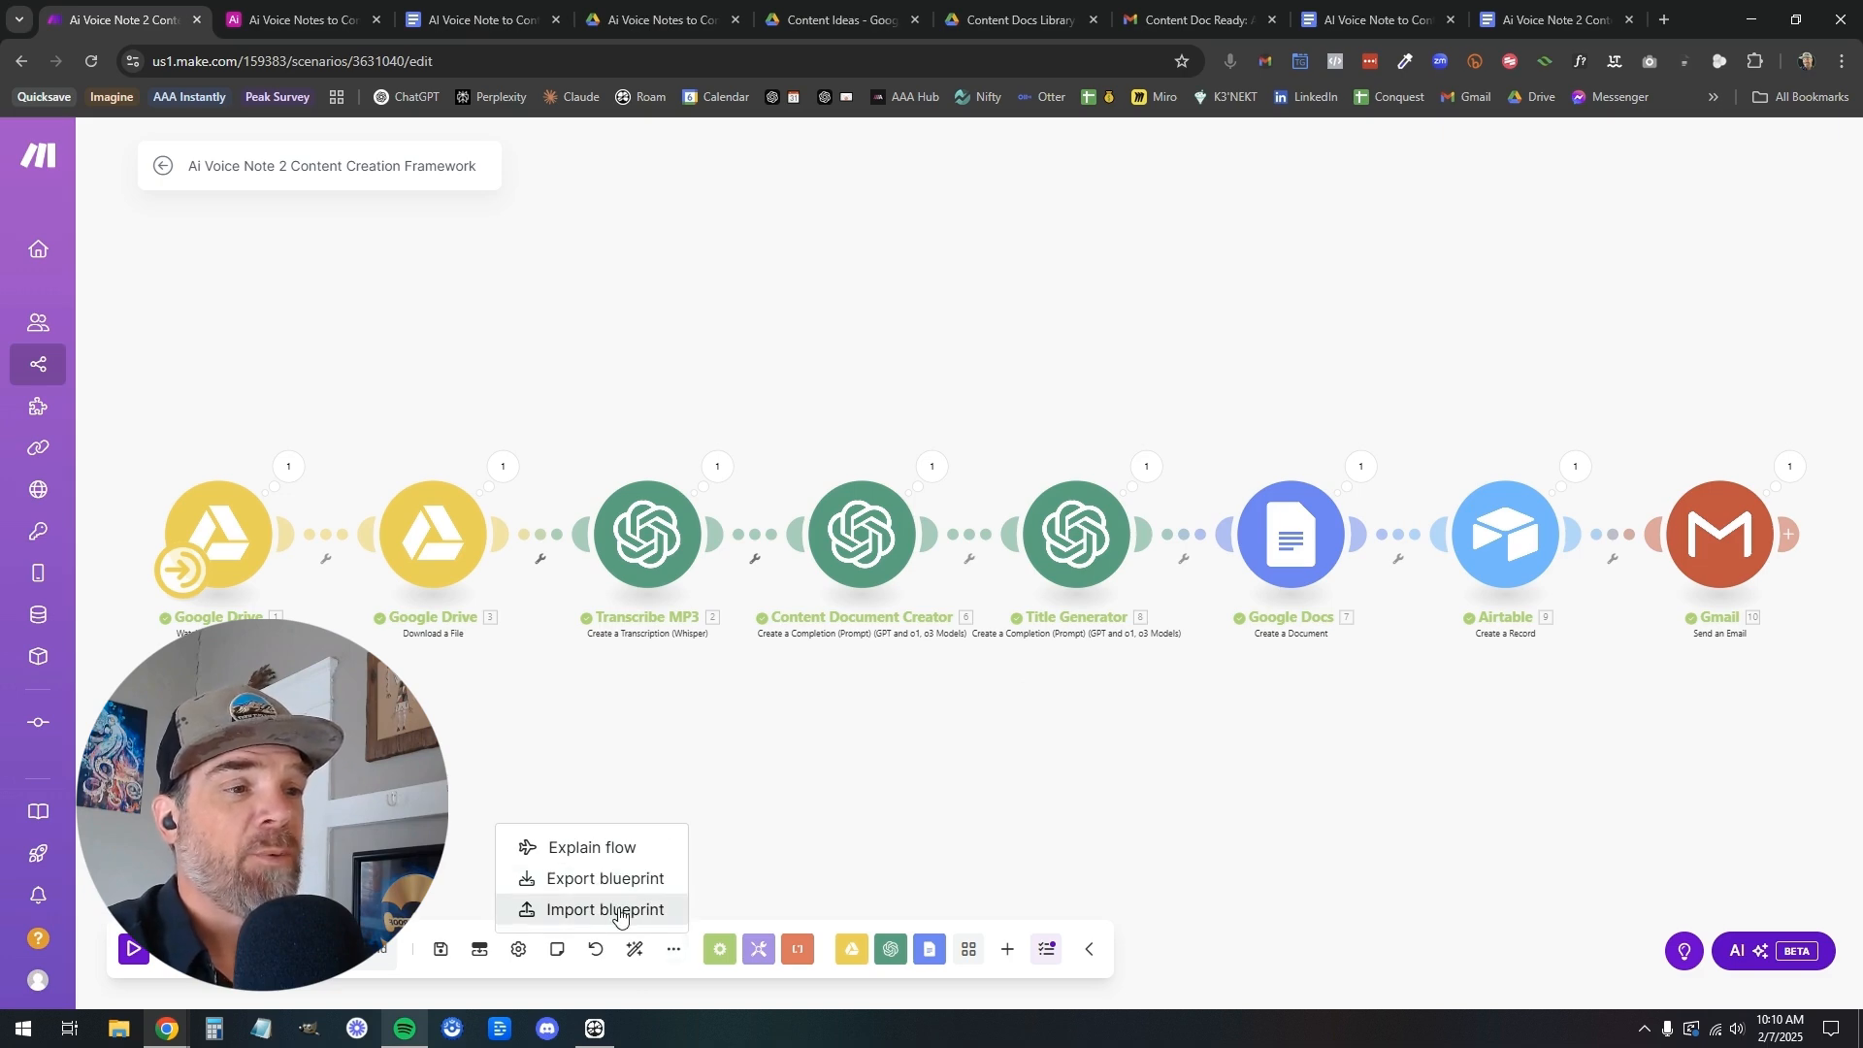
click(737, 774)
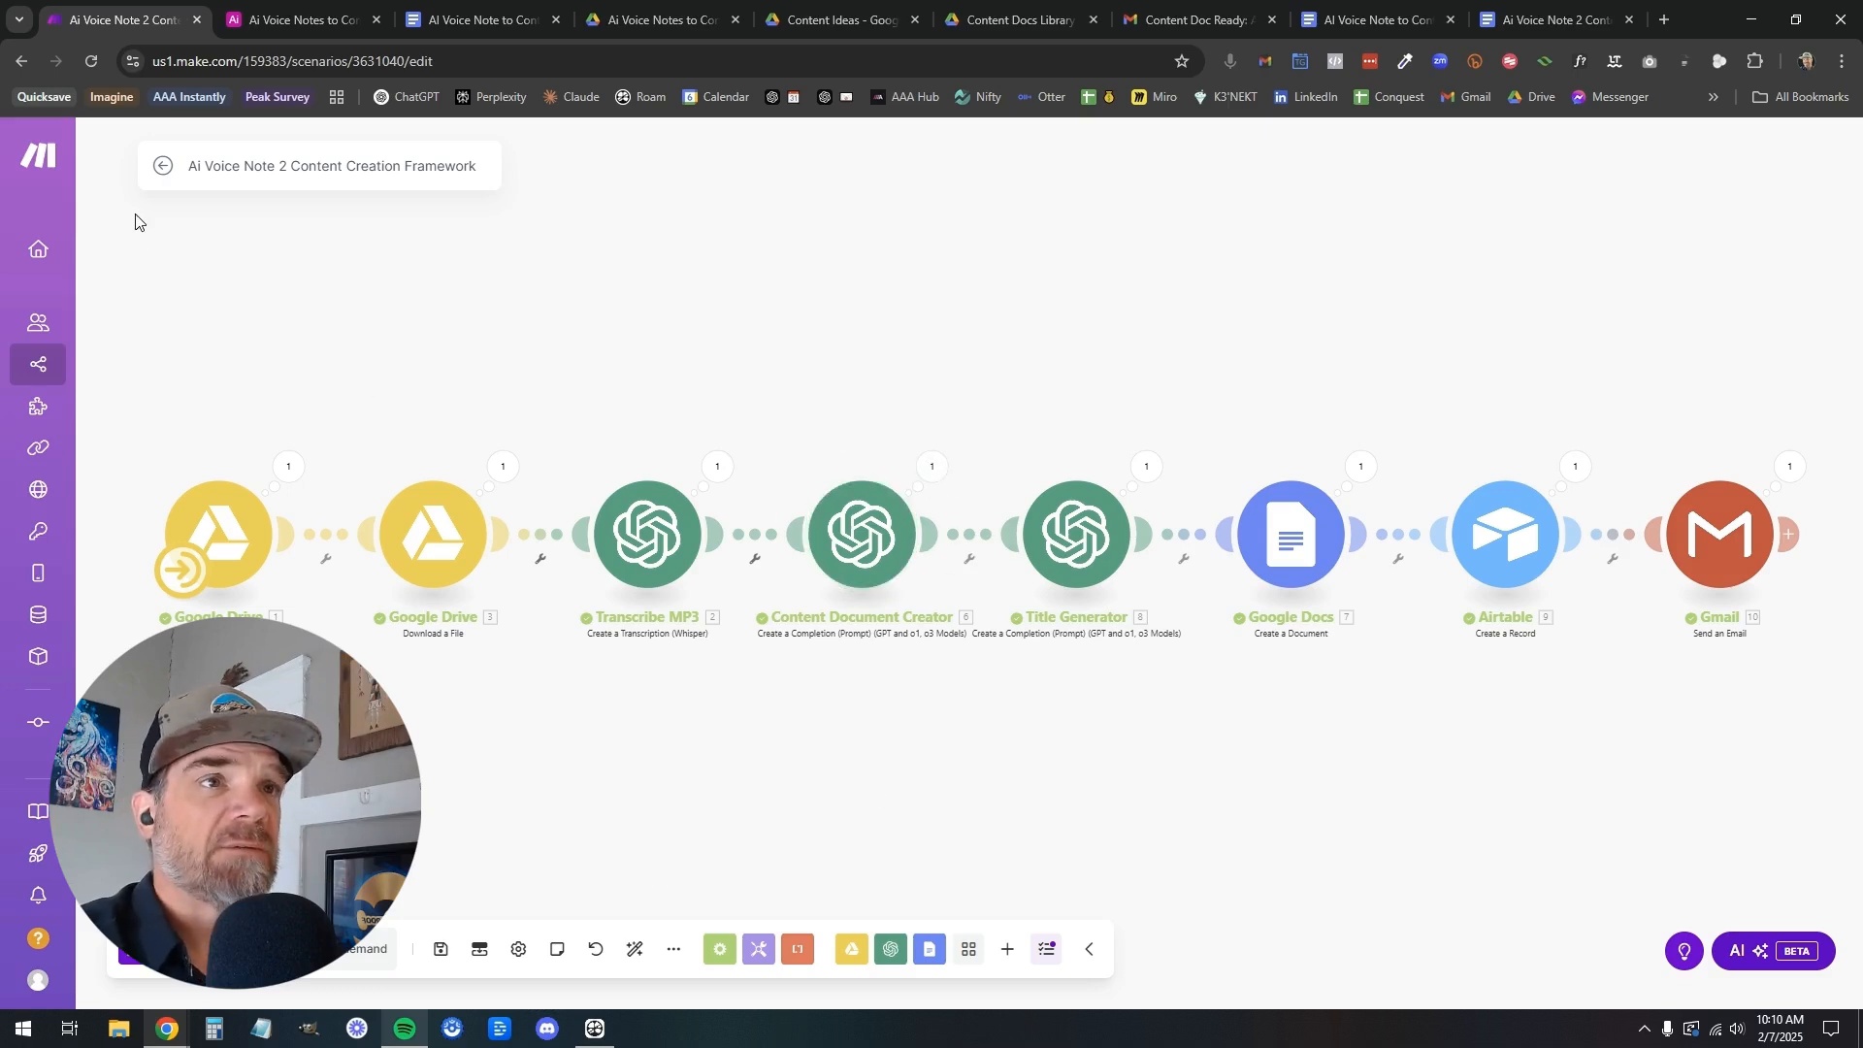
Create a new Make scenario in a separate browser tab and name it "LB - Ai Voice Note to Content Framework"
mouse_move(40, 378)
right_click(112, 374)
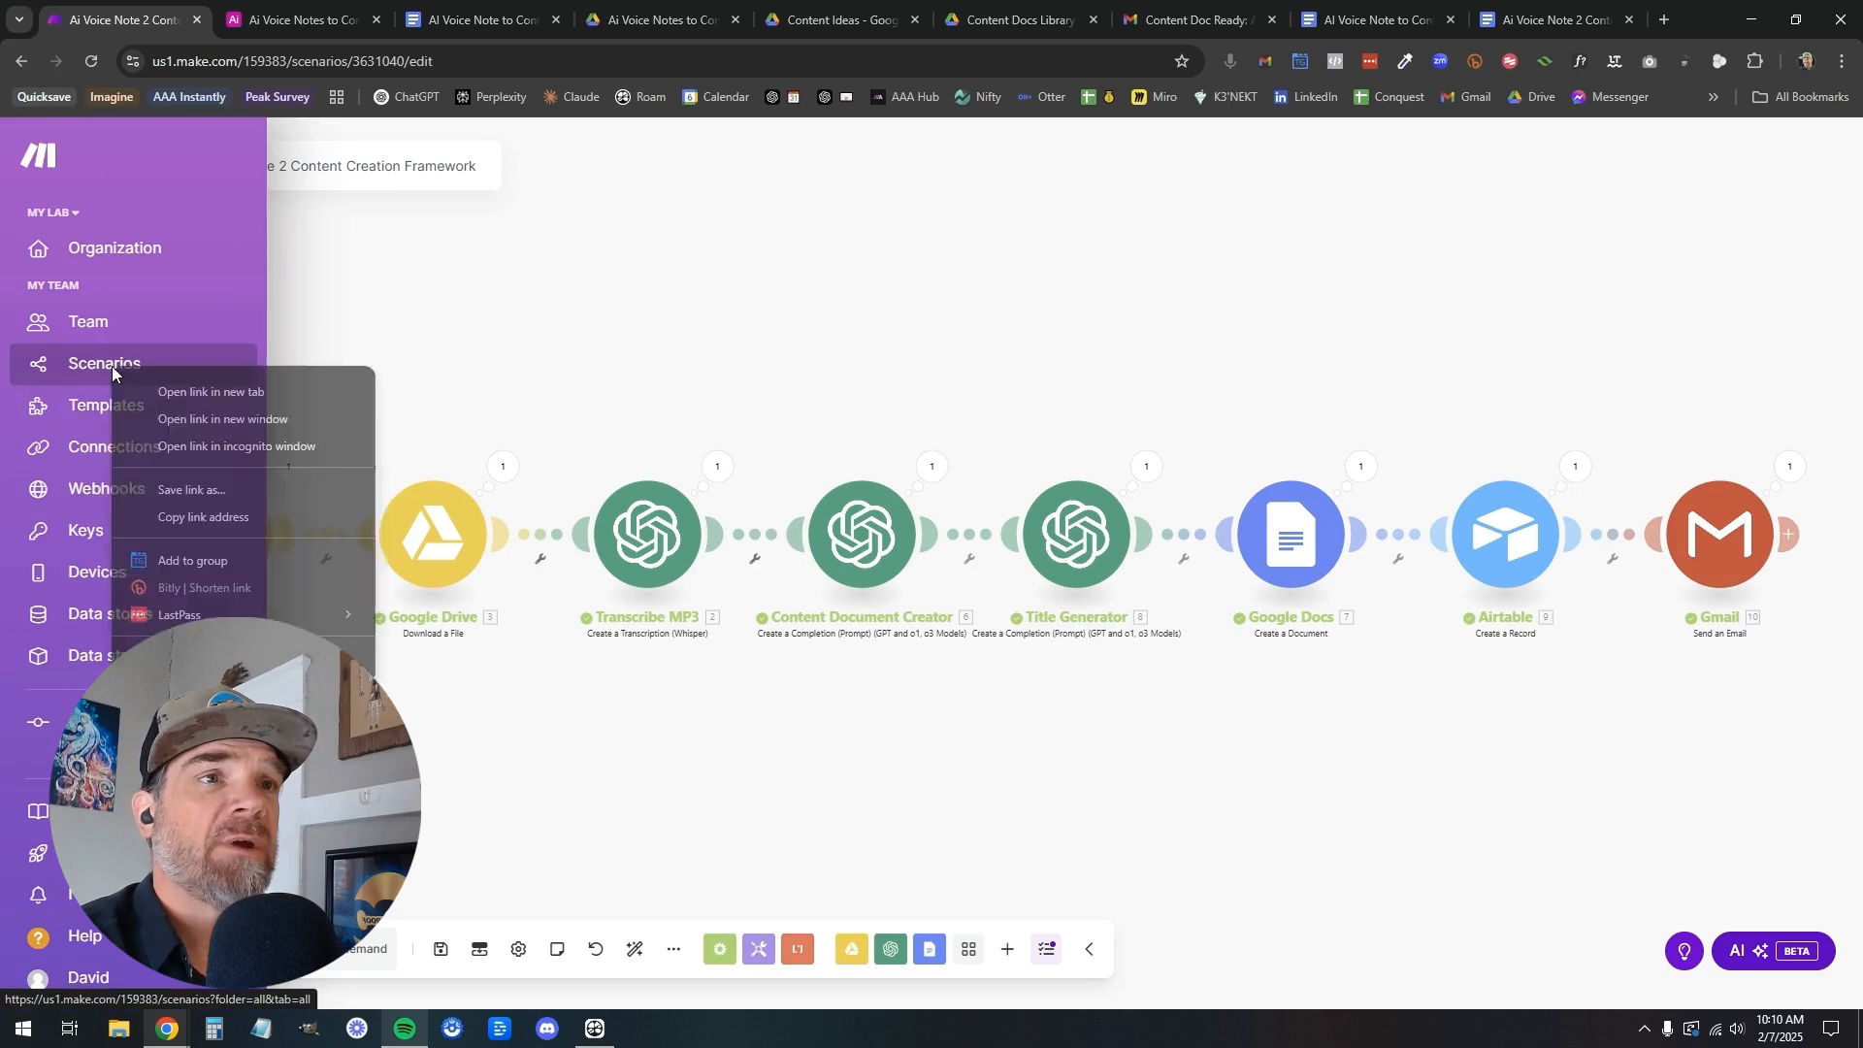
click(147, 393)
drag(243, 29, 121, 29)
click(241, 174)
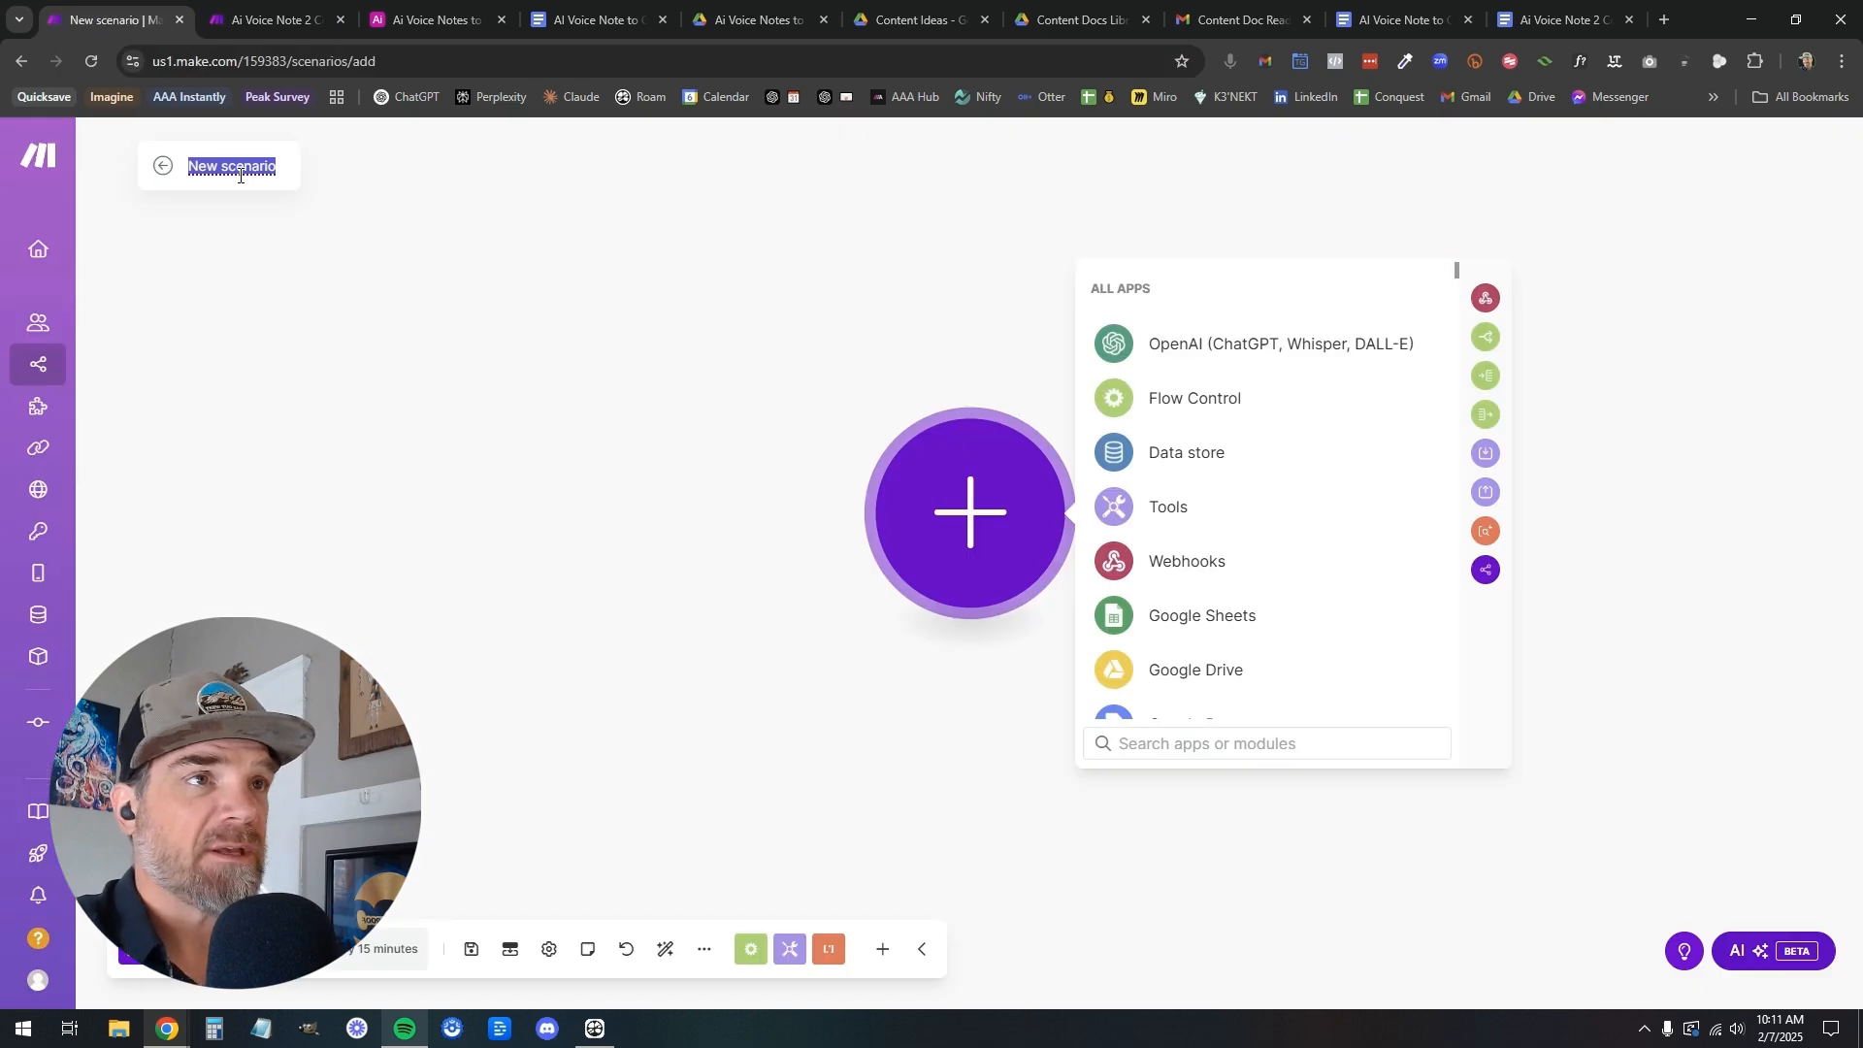
text(LB)
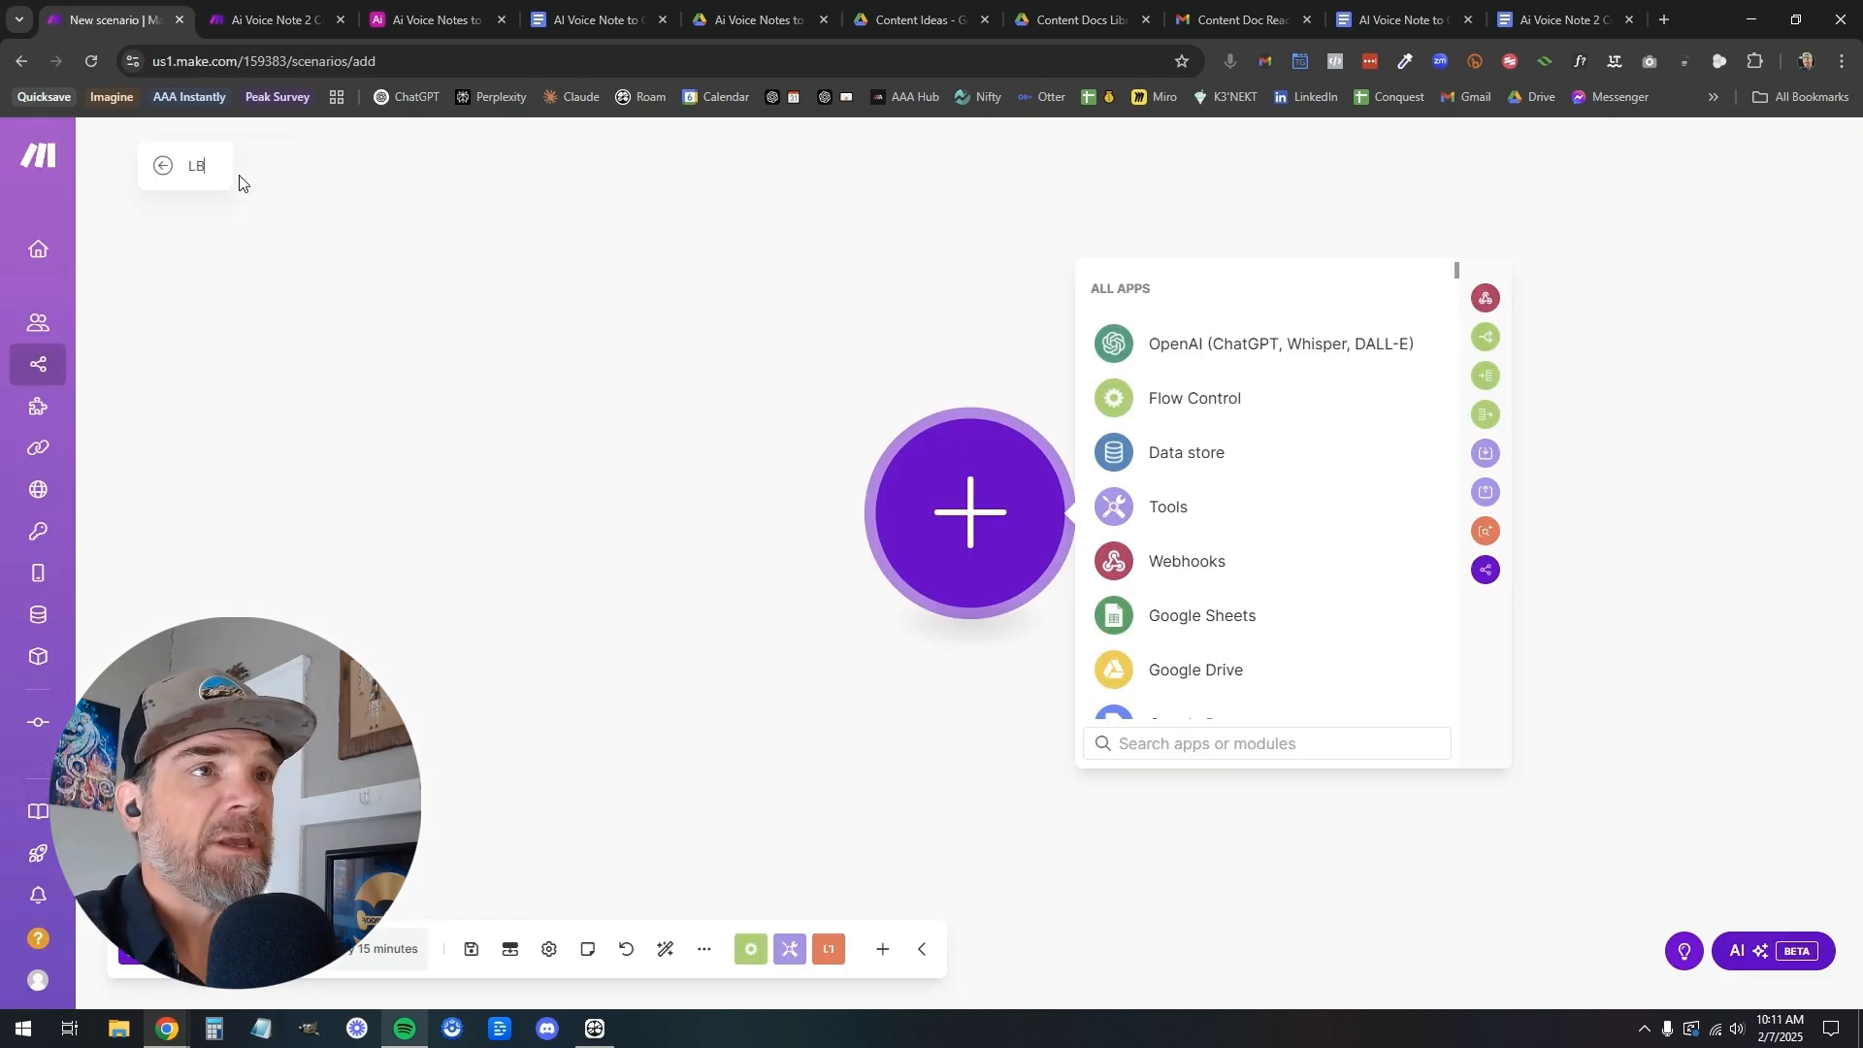
text( - Ai Voi)
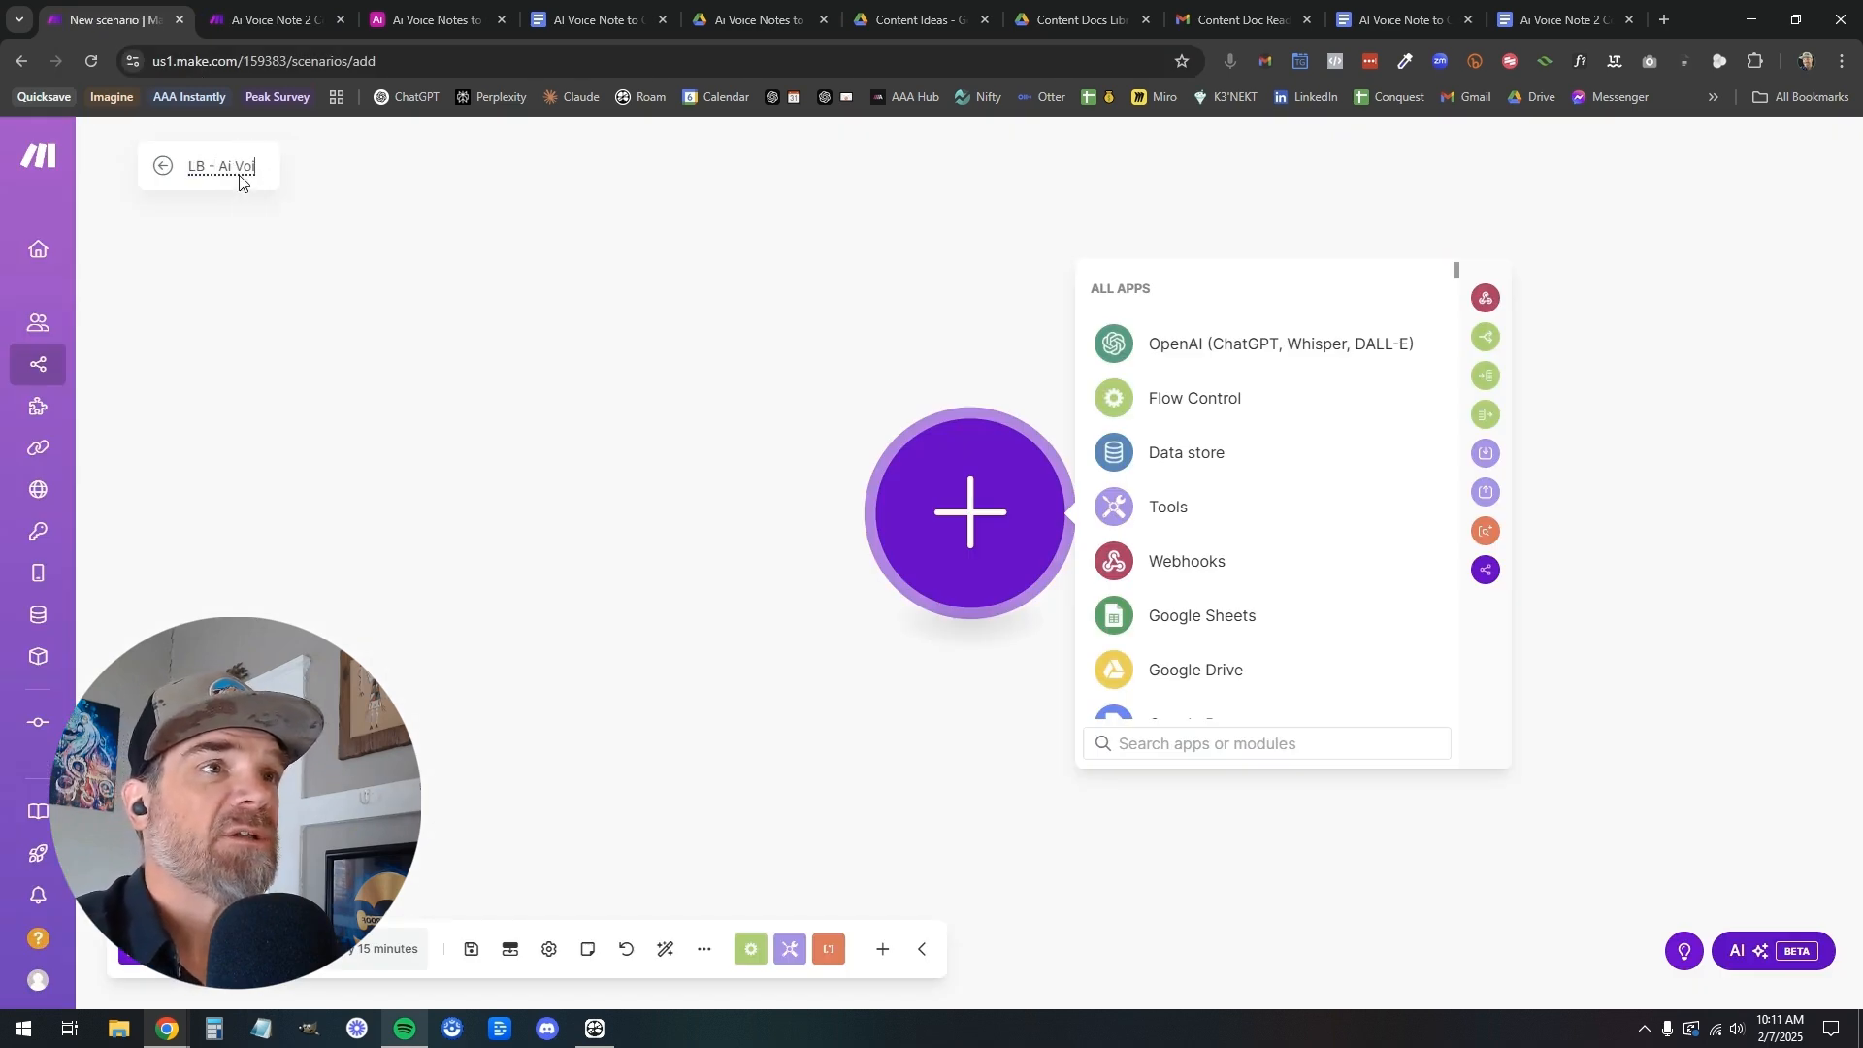
text(ce Note to Conte)
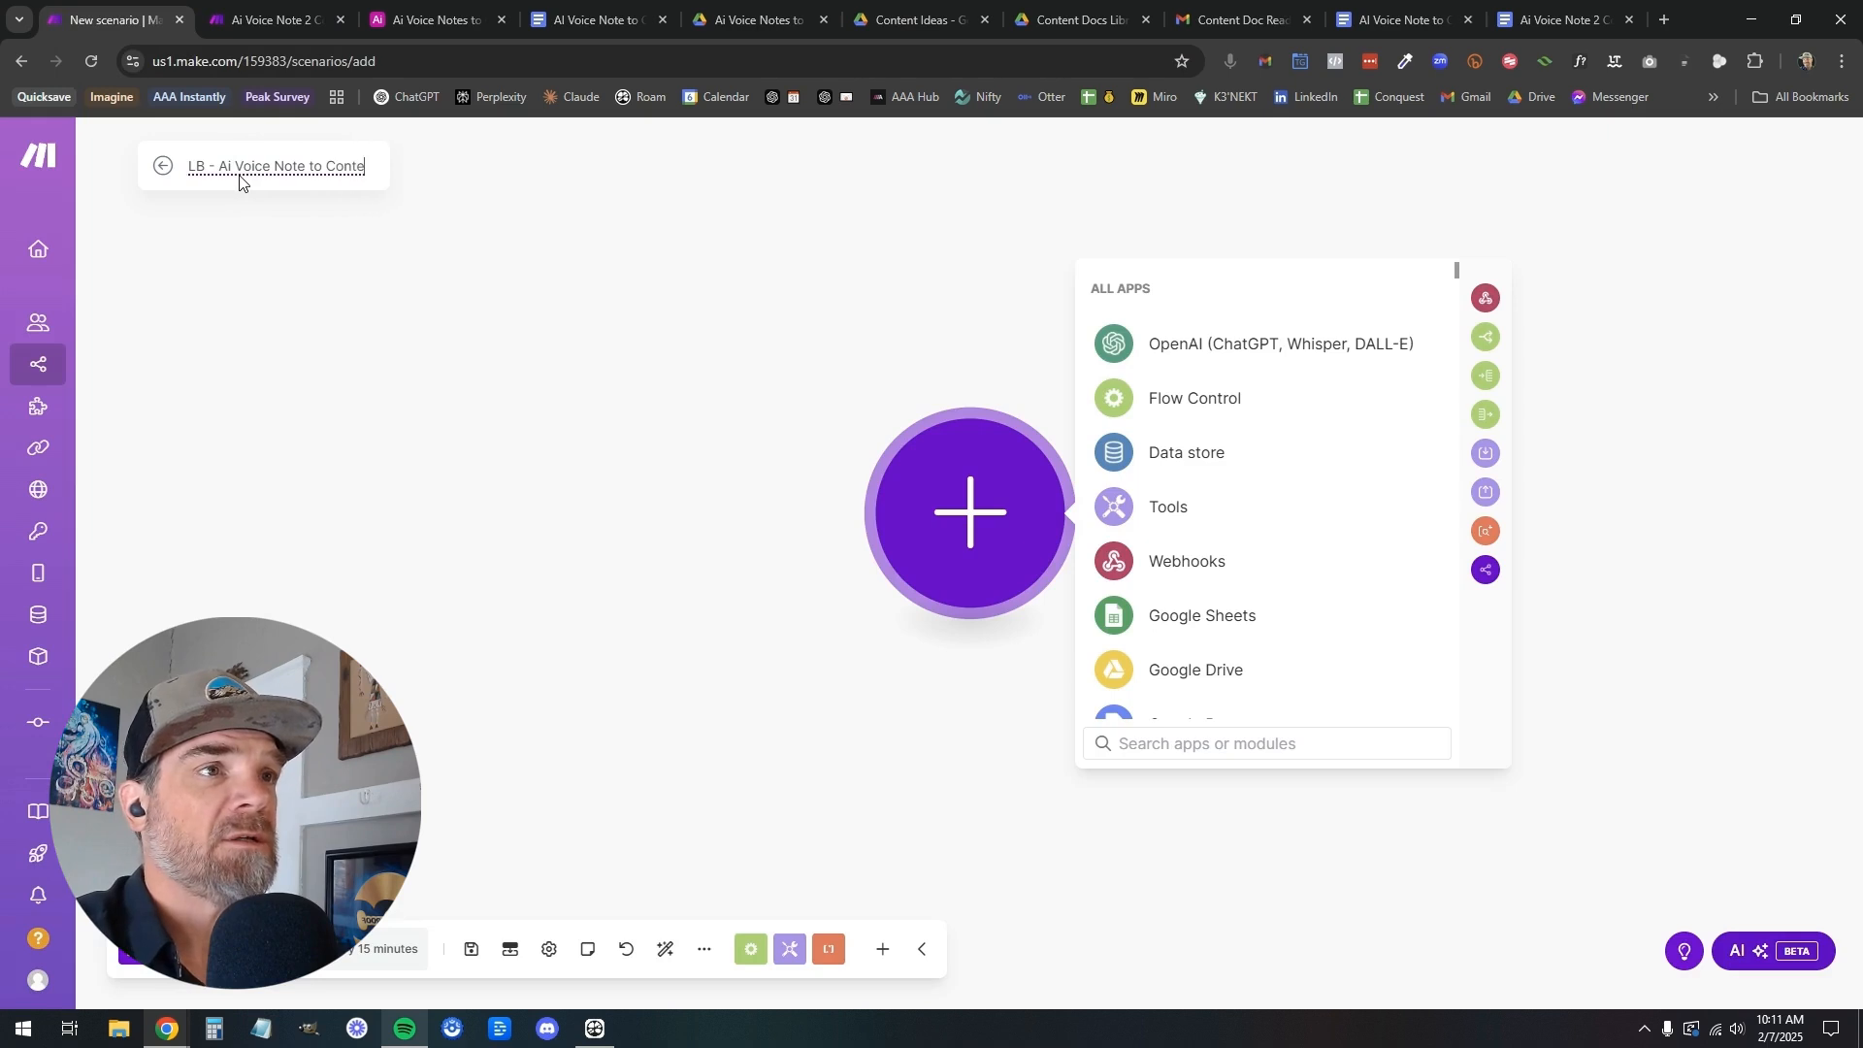
text(nt Framework)
click(335, 301)
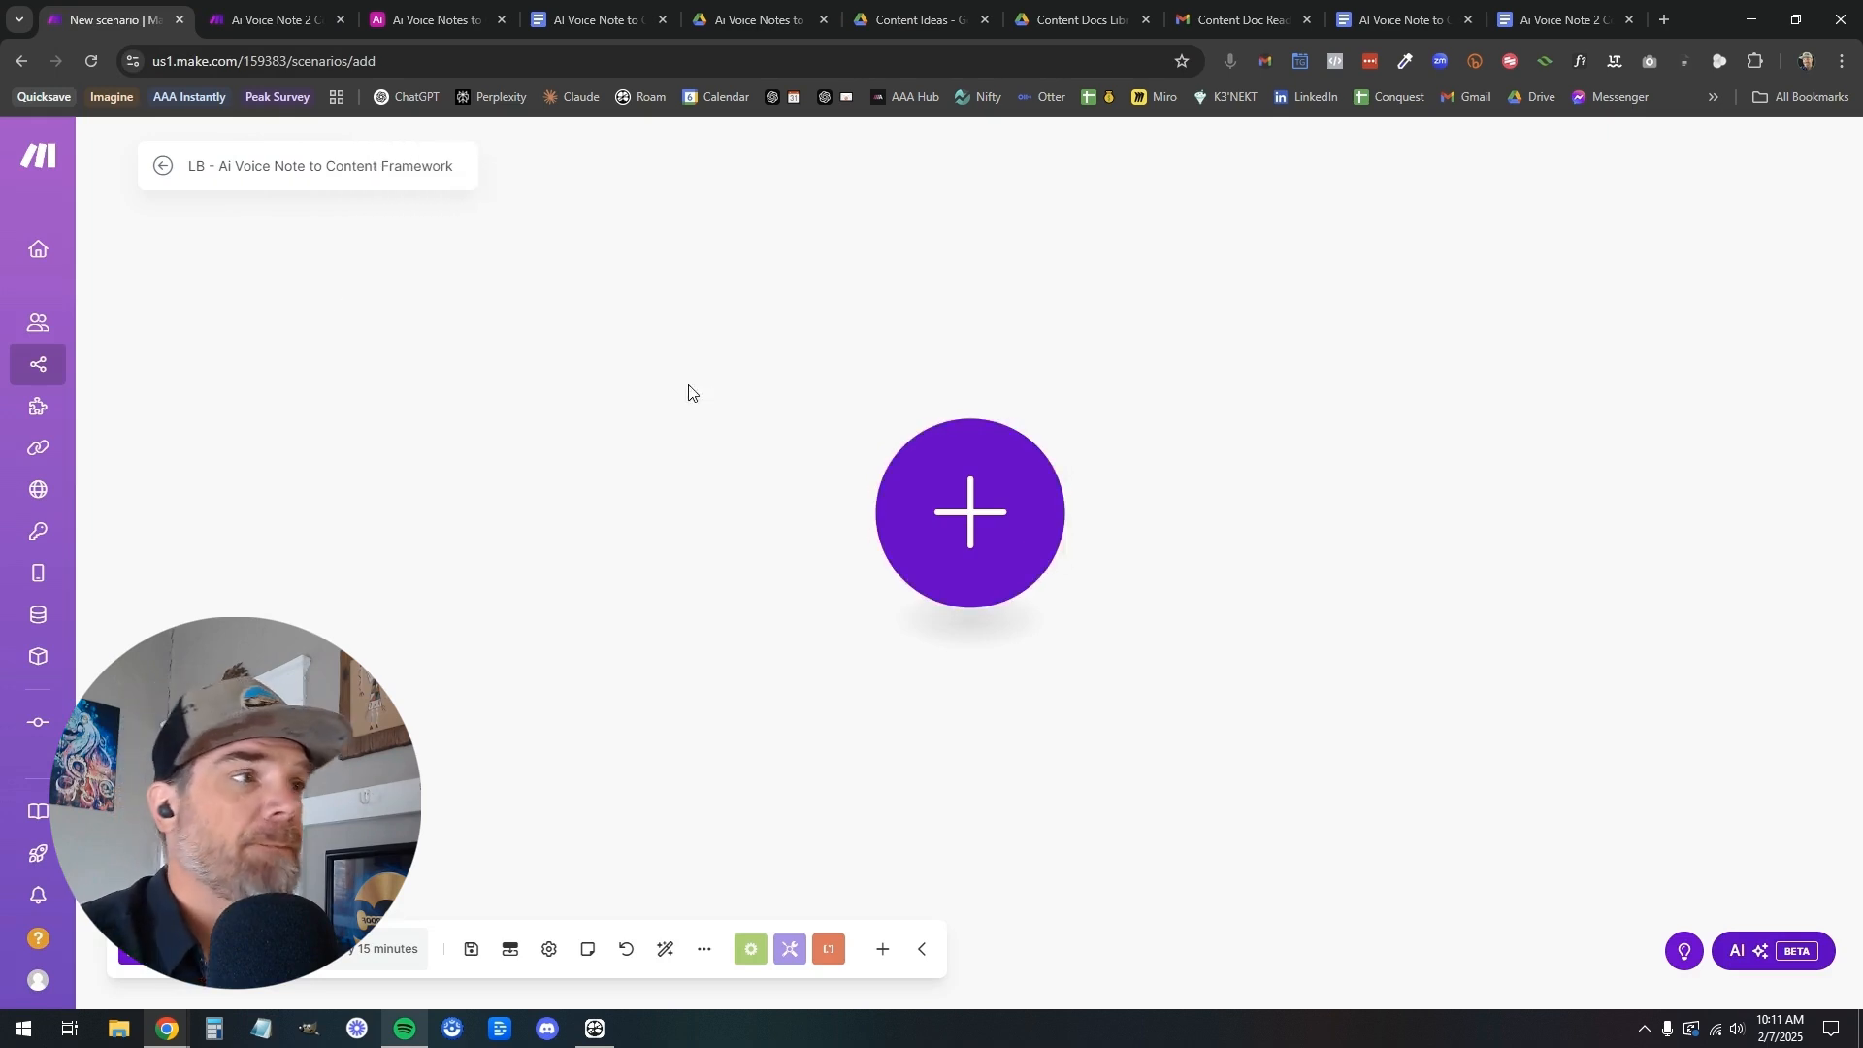
Add a Google Drive Watch Files in a Folder module as the scenario's trigger, and check the Content Ideas folder in Drive
click(985, 511)
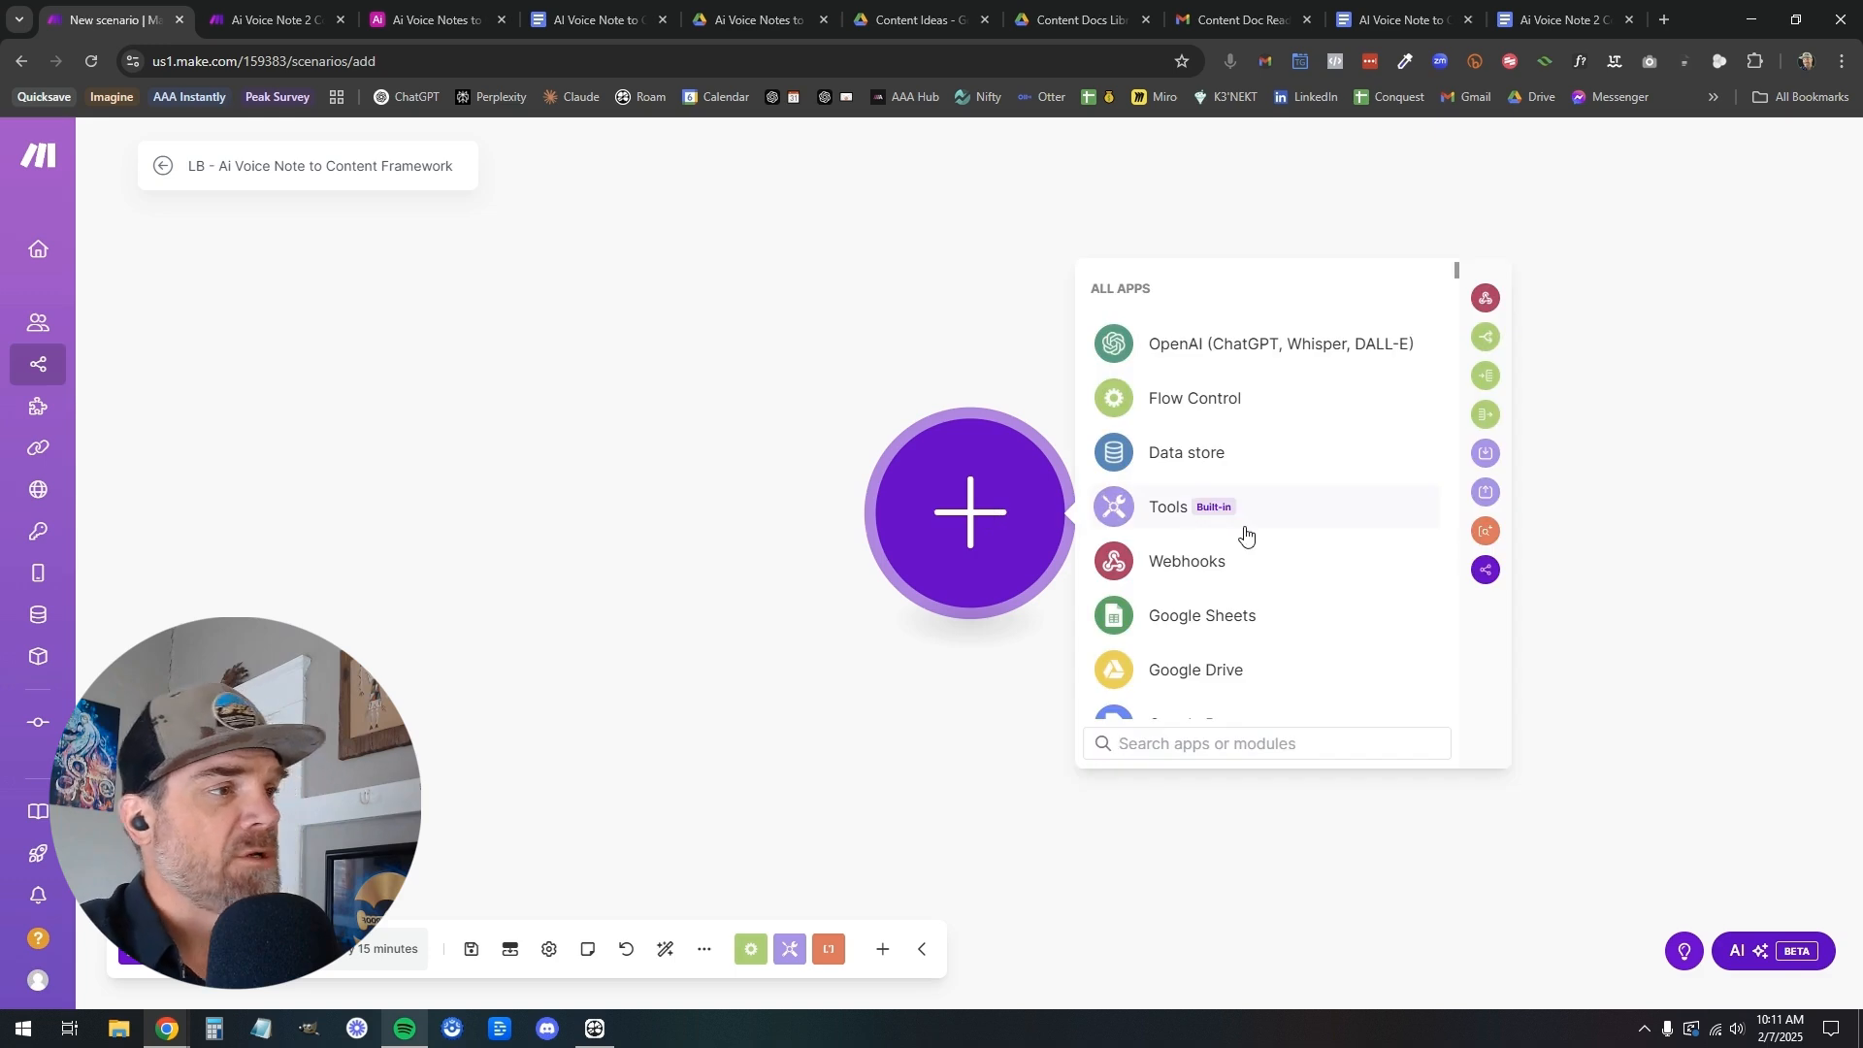
click(1228, 680)
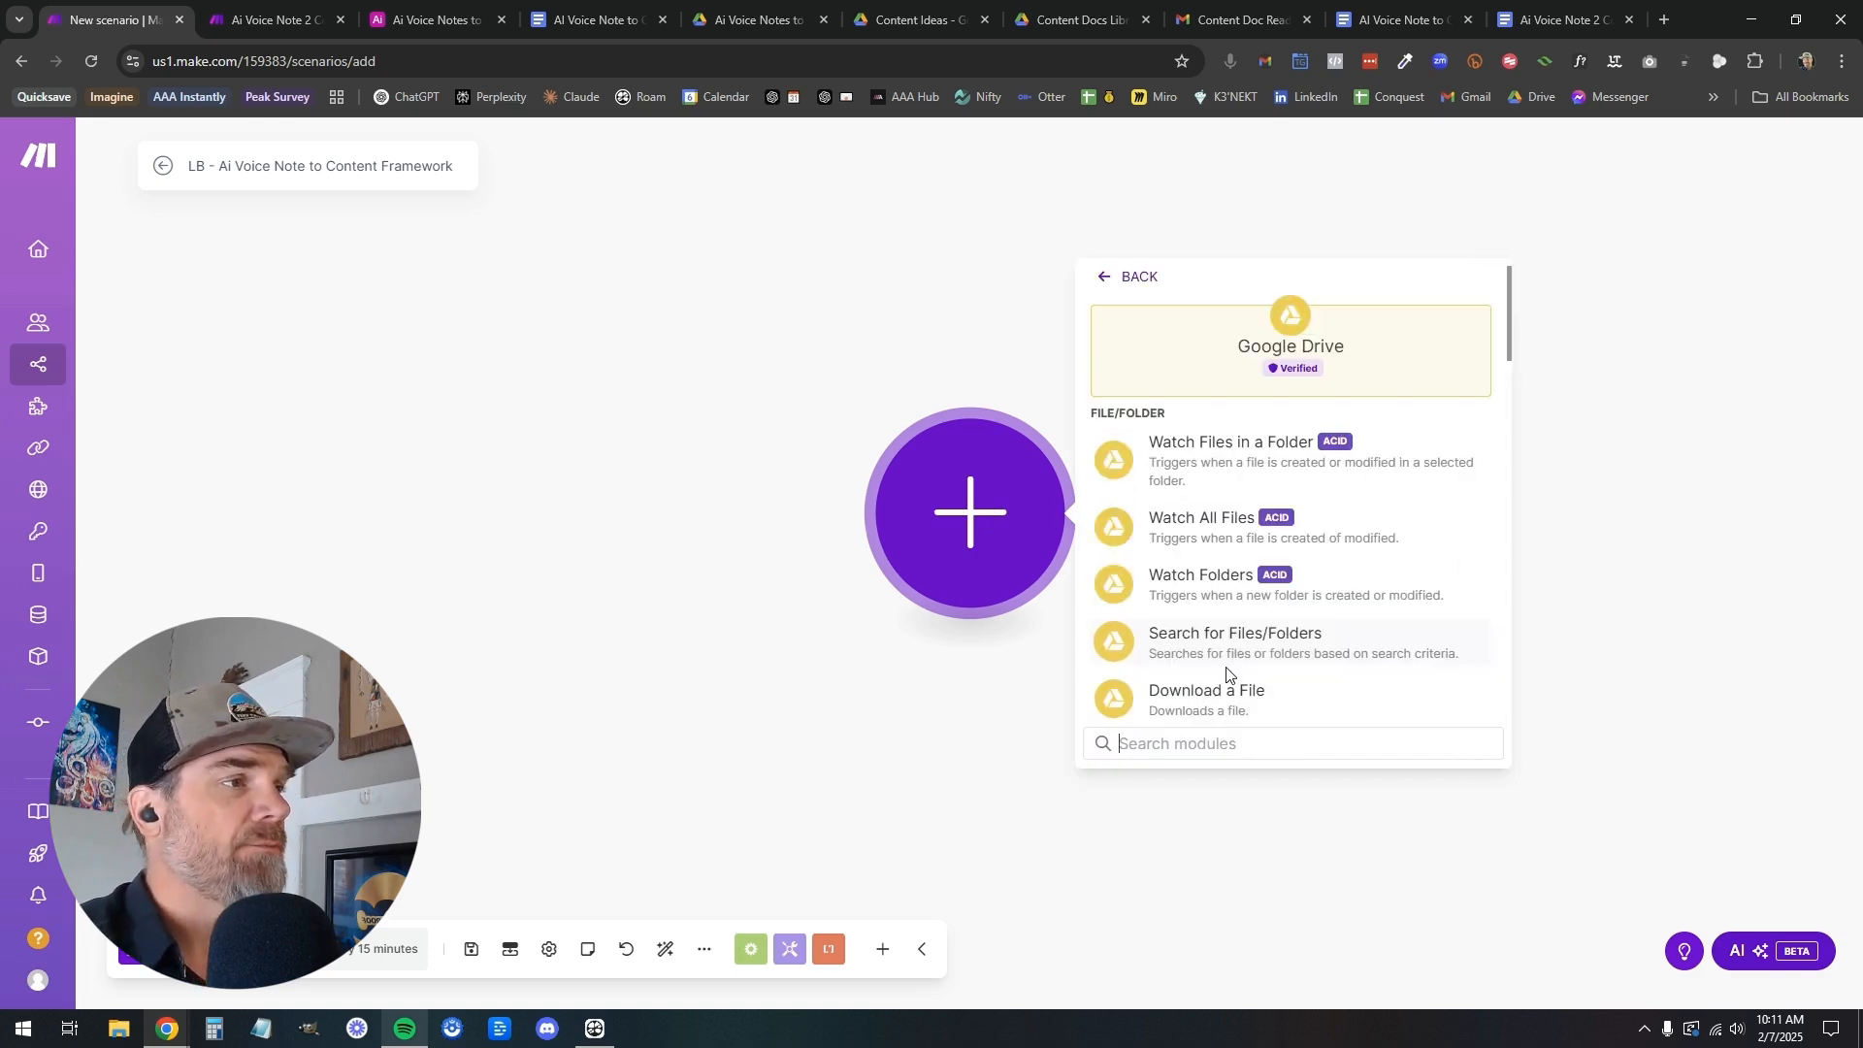
click(1256, 457)
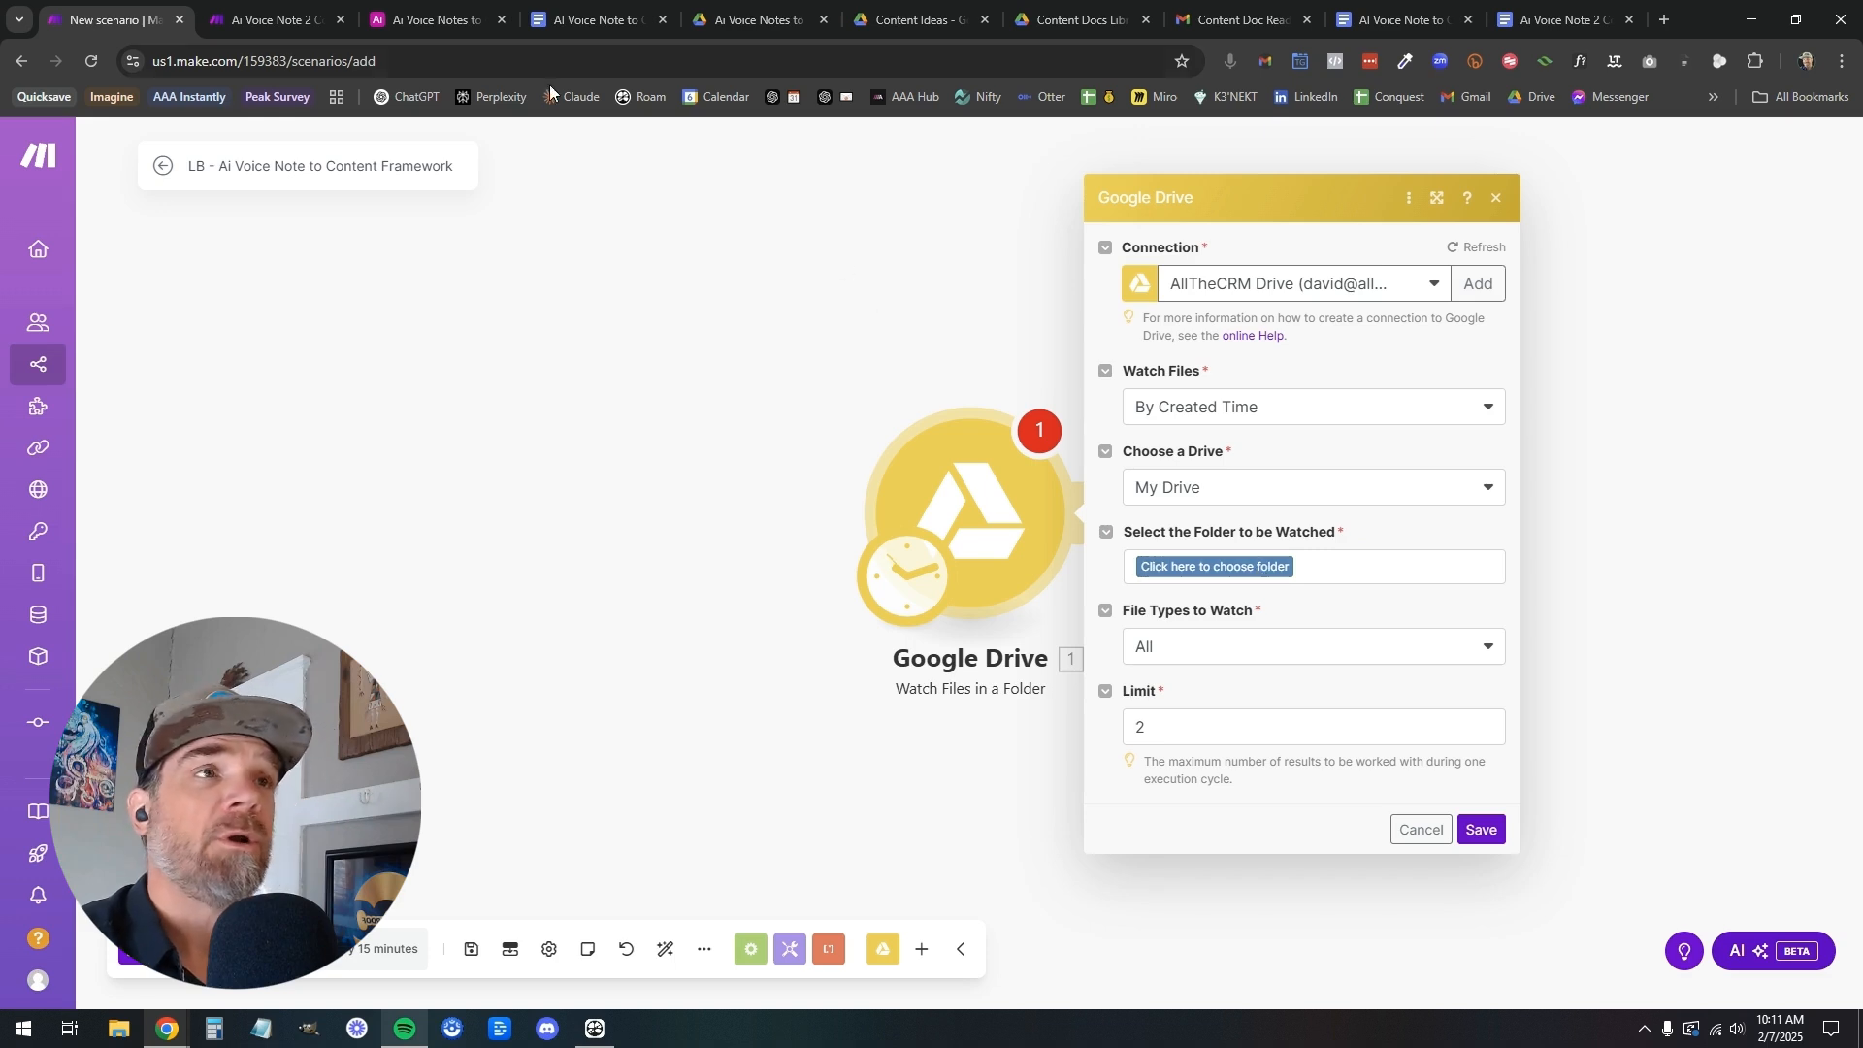
click(747, 22)
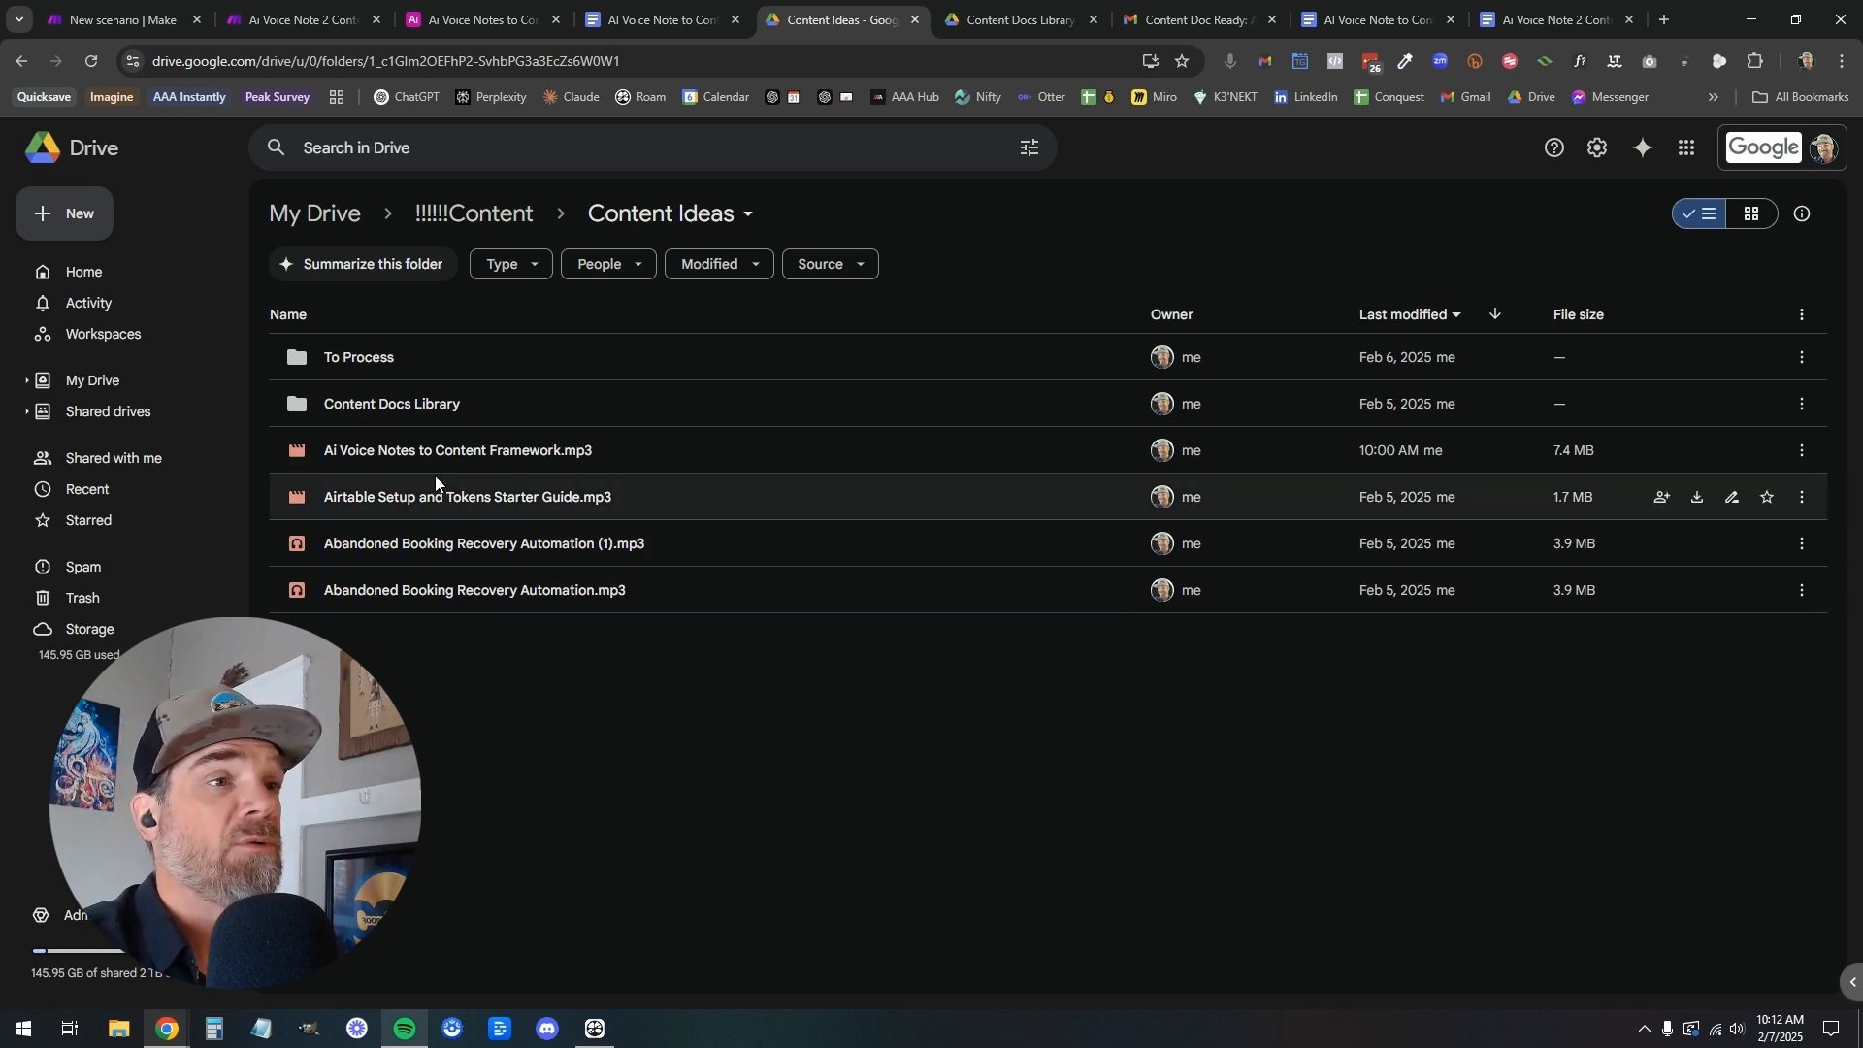
click(109, 29)
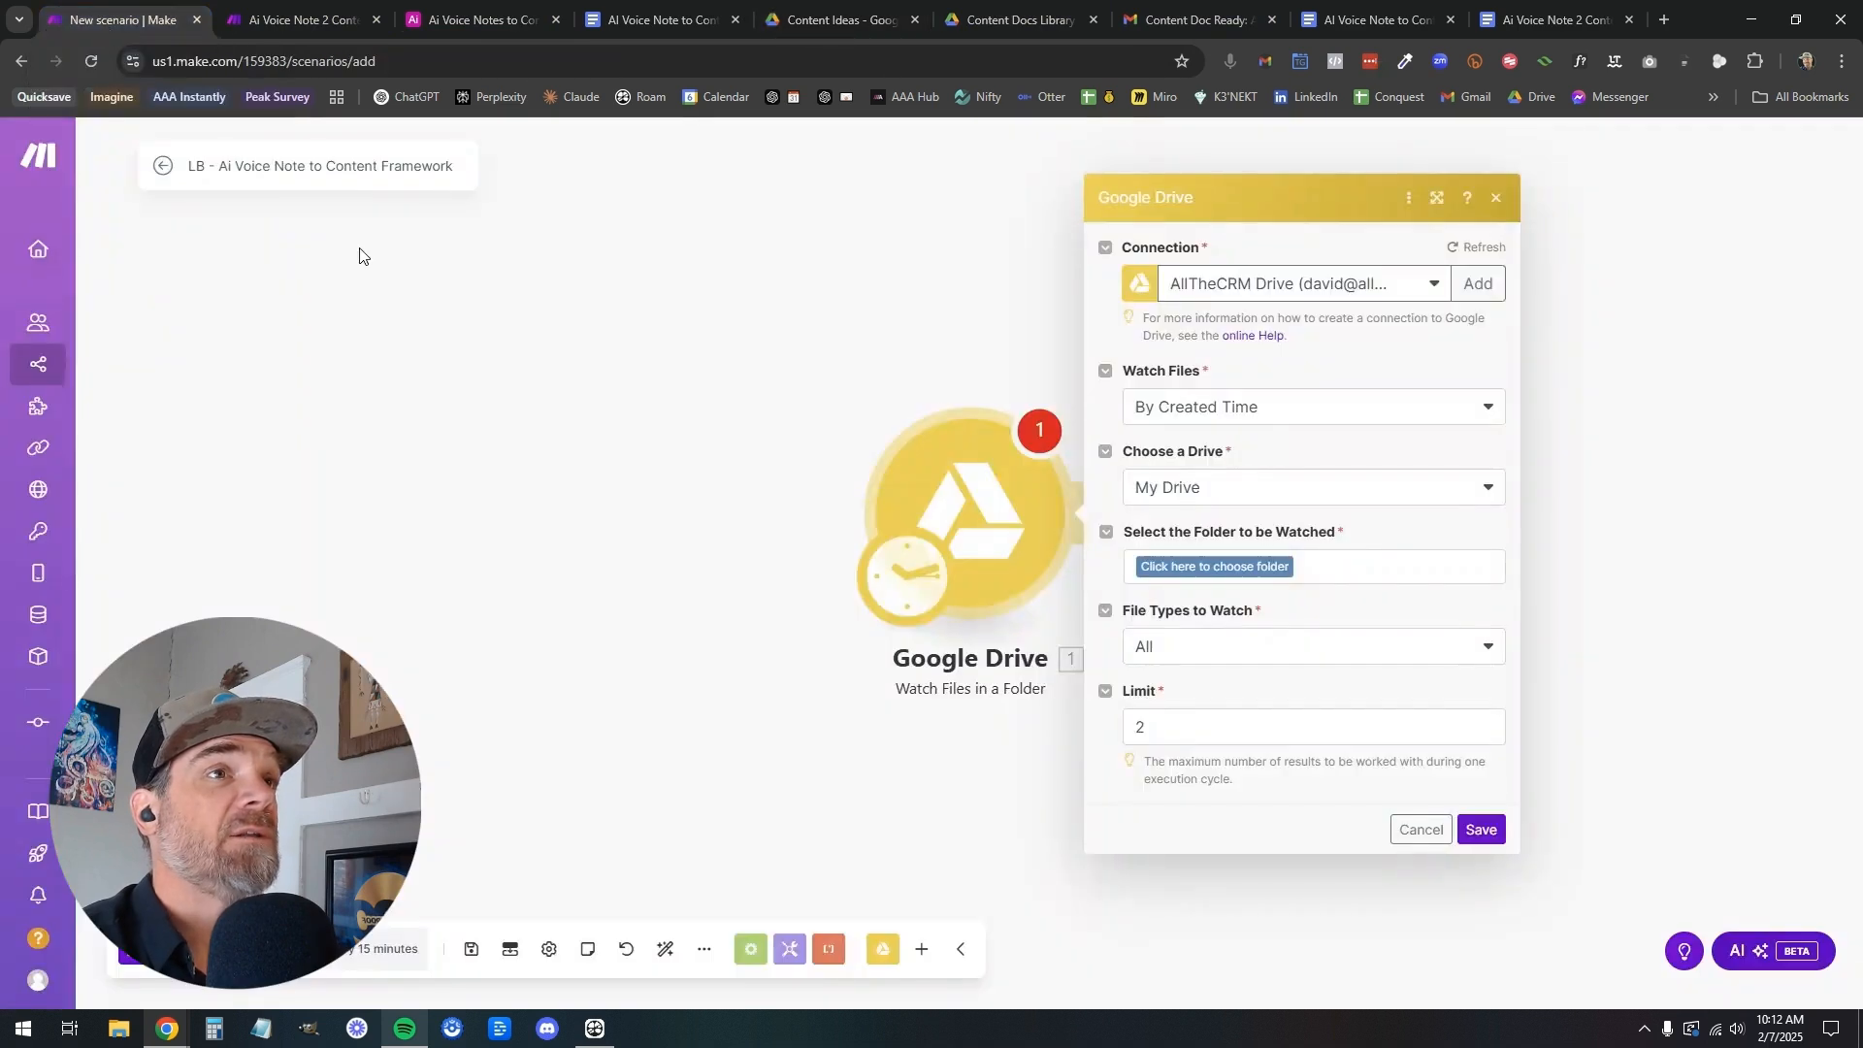
Close the module settings, save the scenario, reload its page and reopen it for editing
click(499, 378)
click(471, 949)
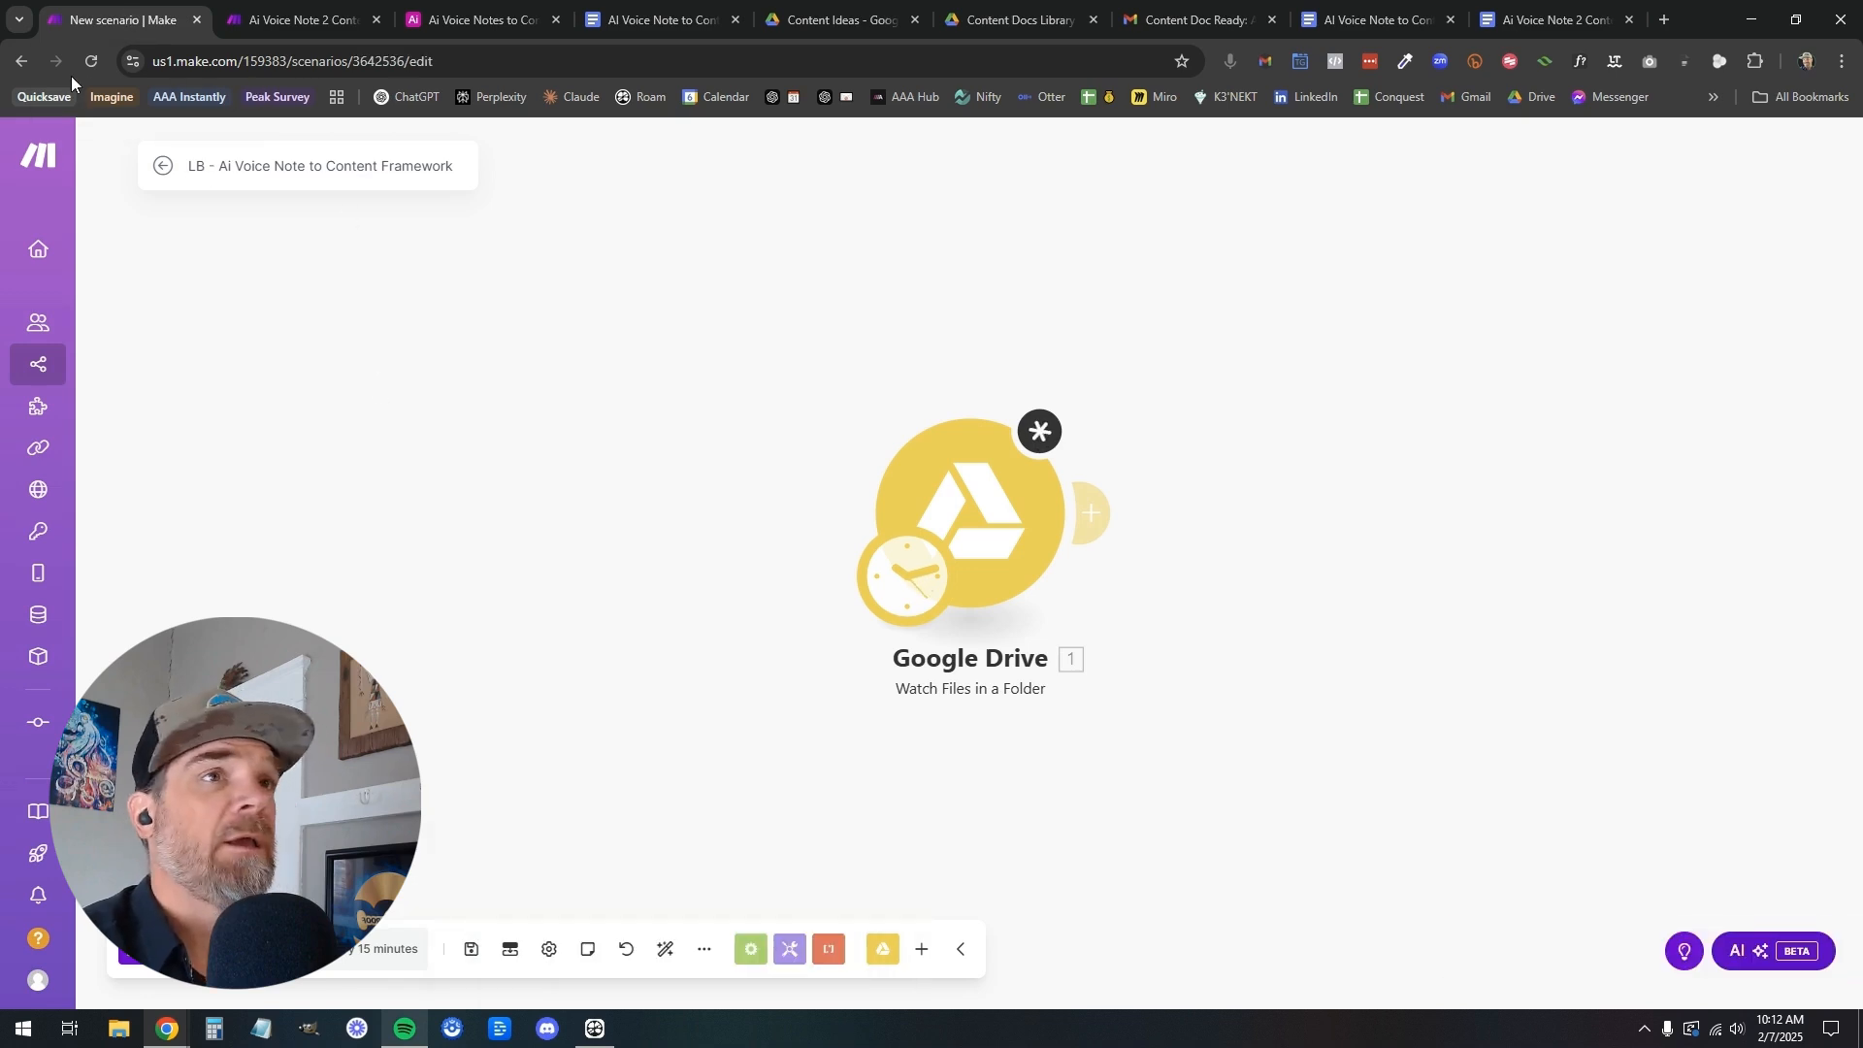
click(91, 60)
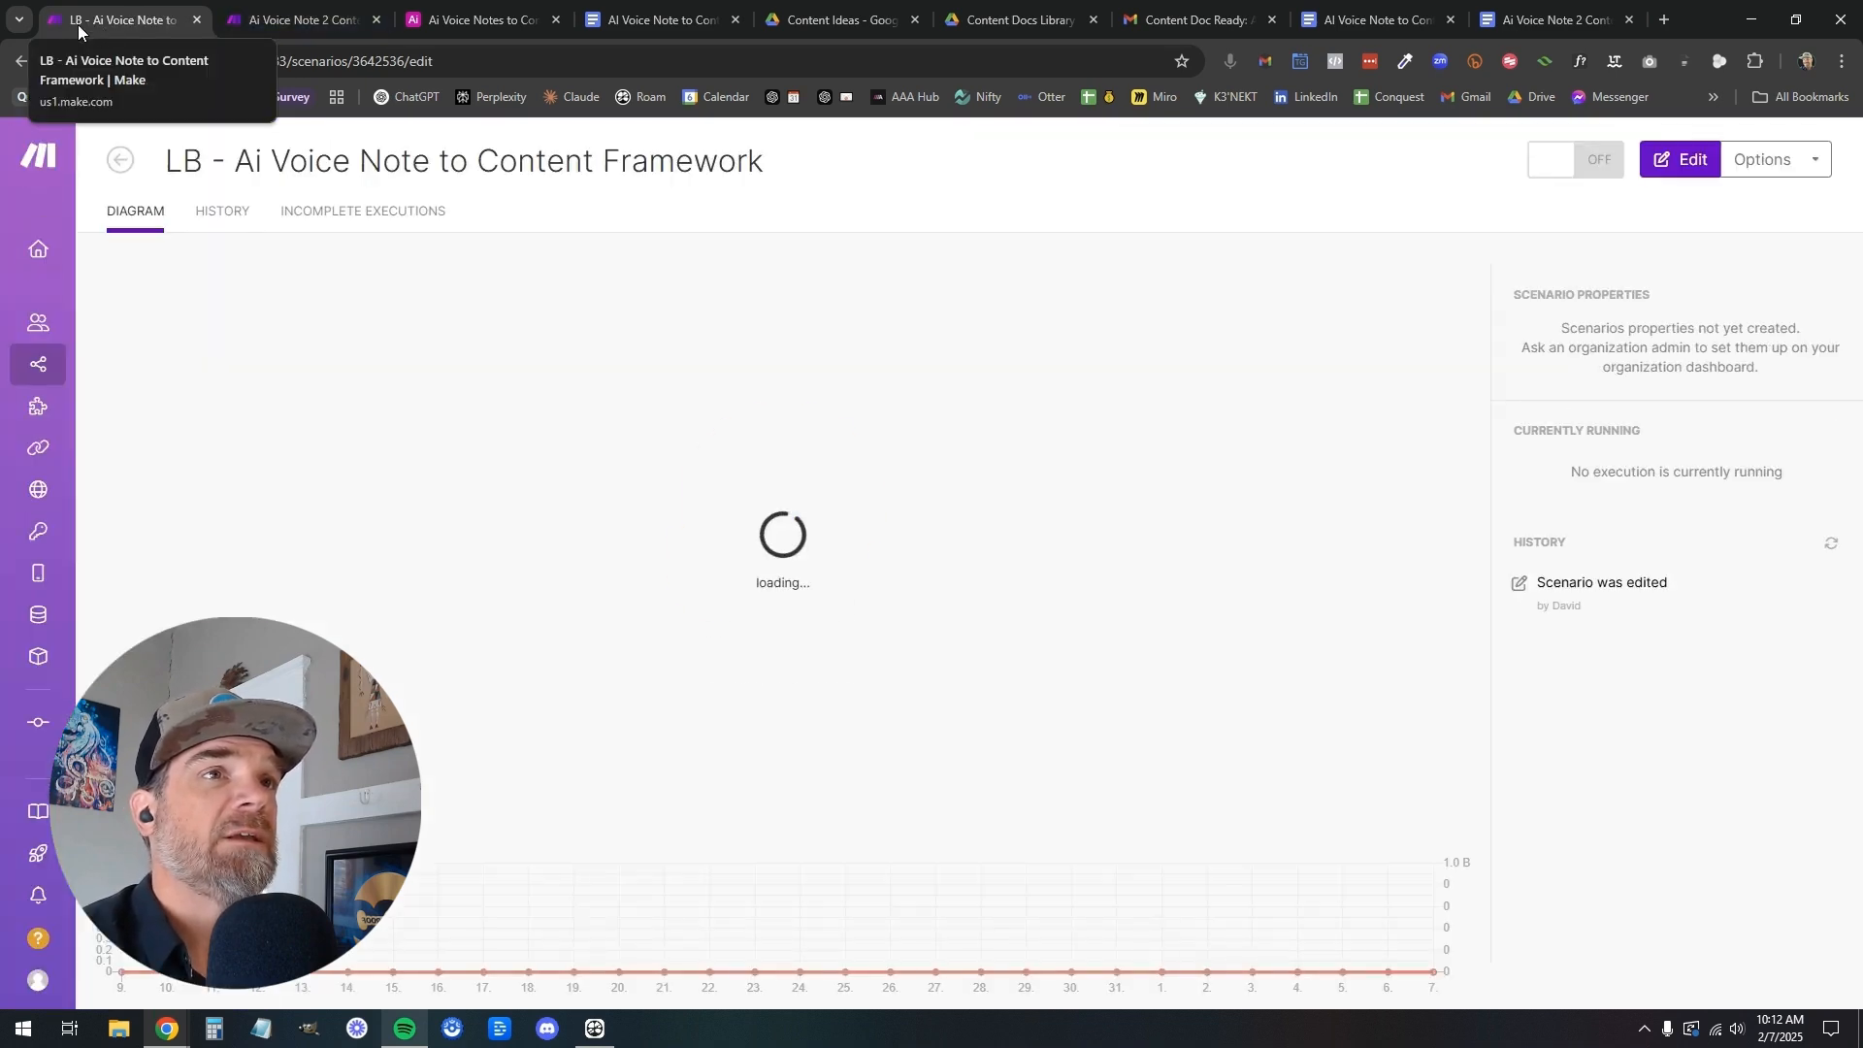
click(260, 21)
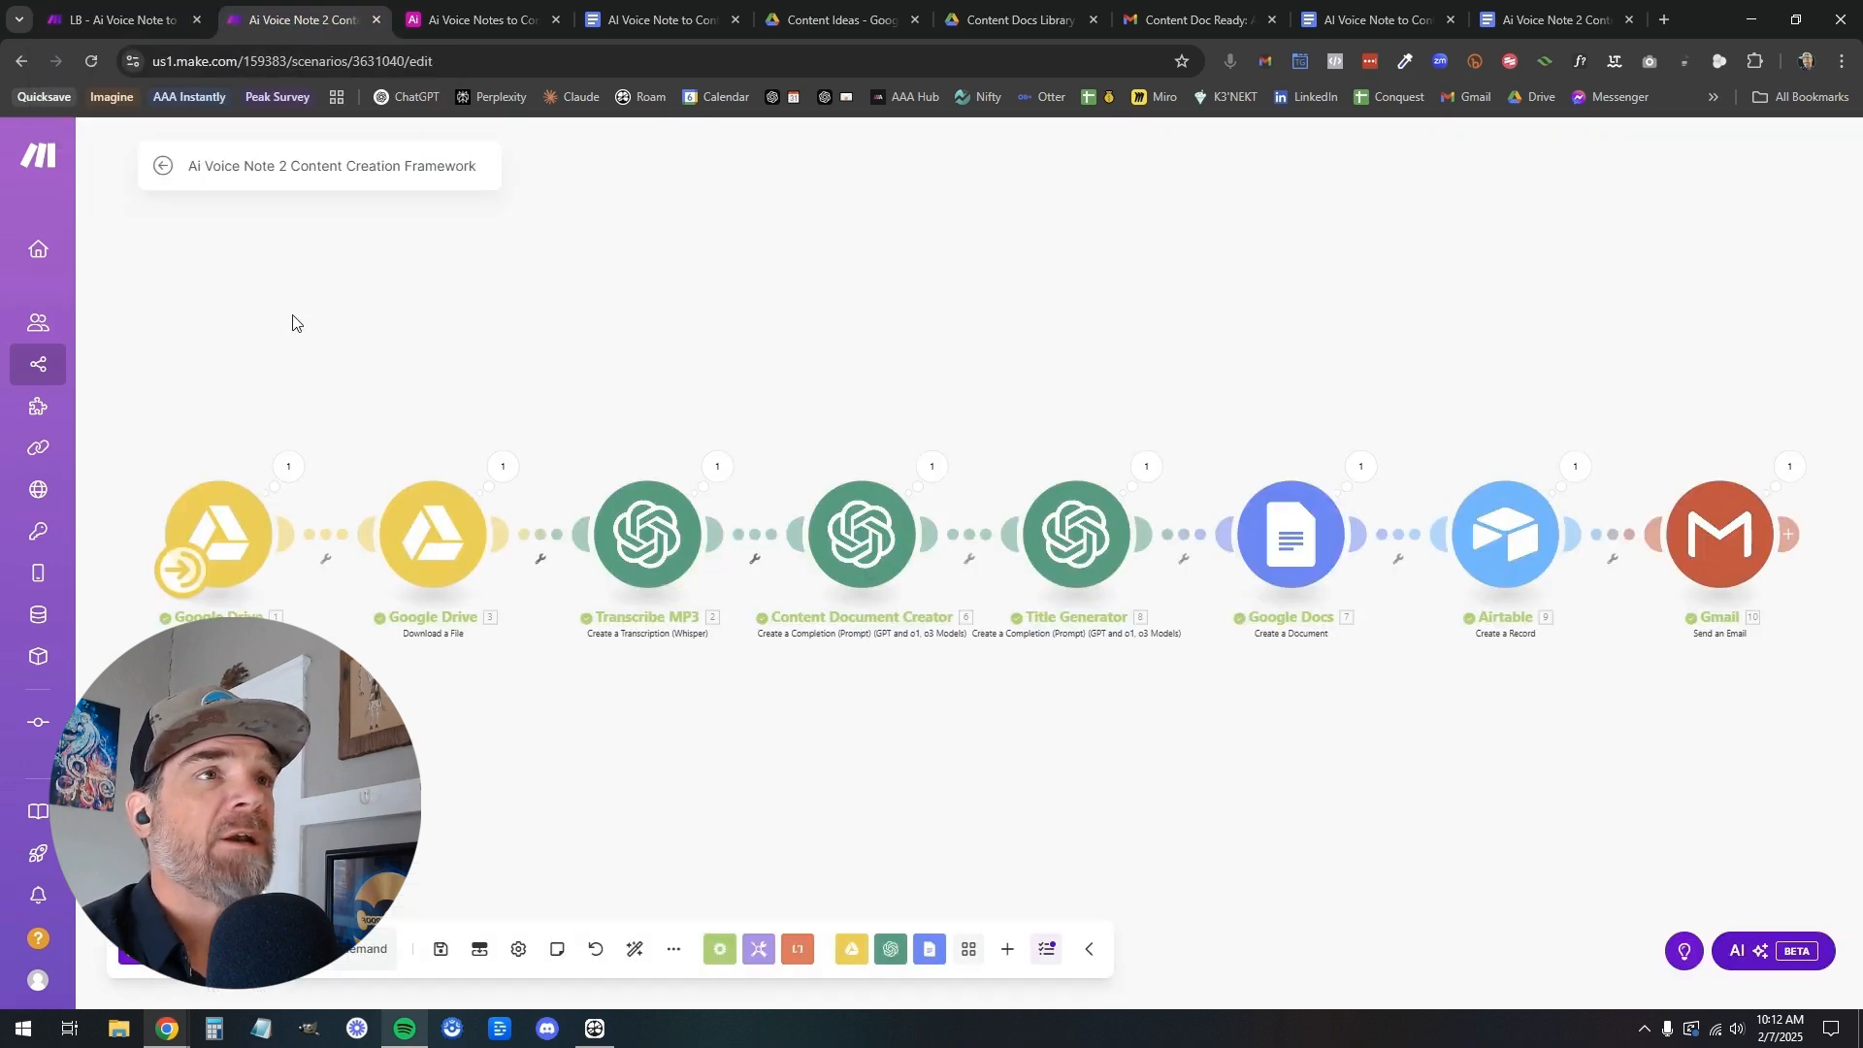
click(156, 21)
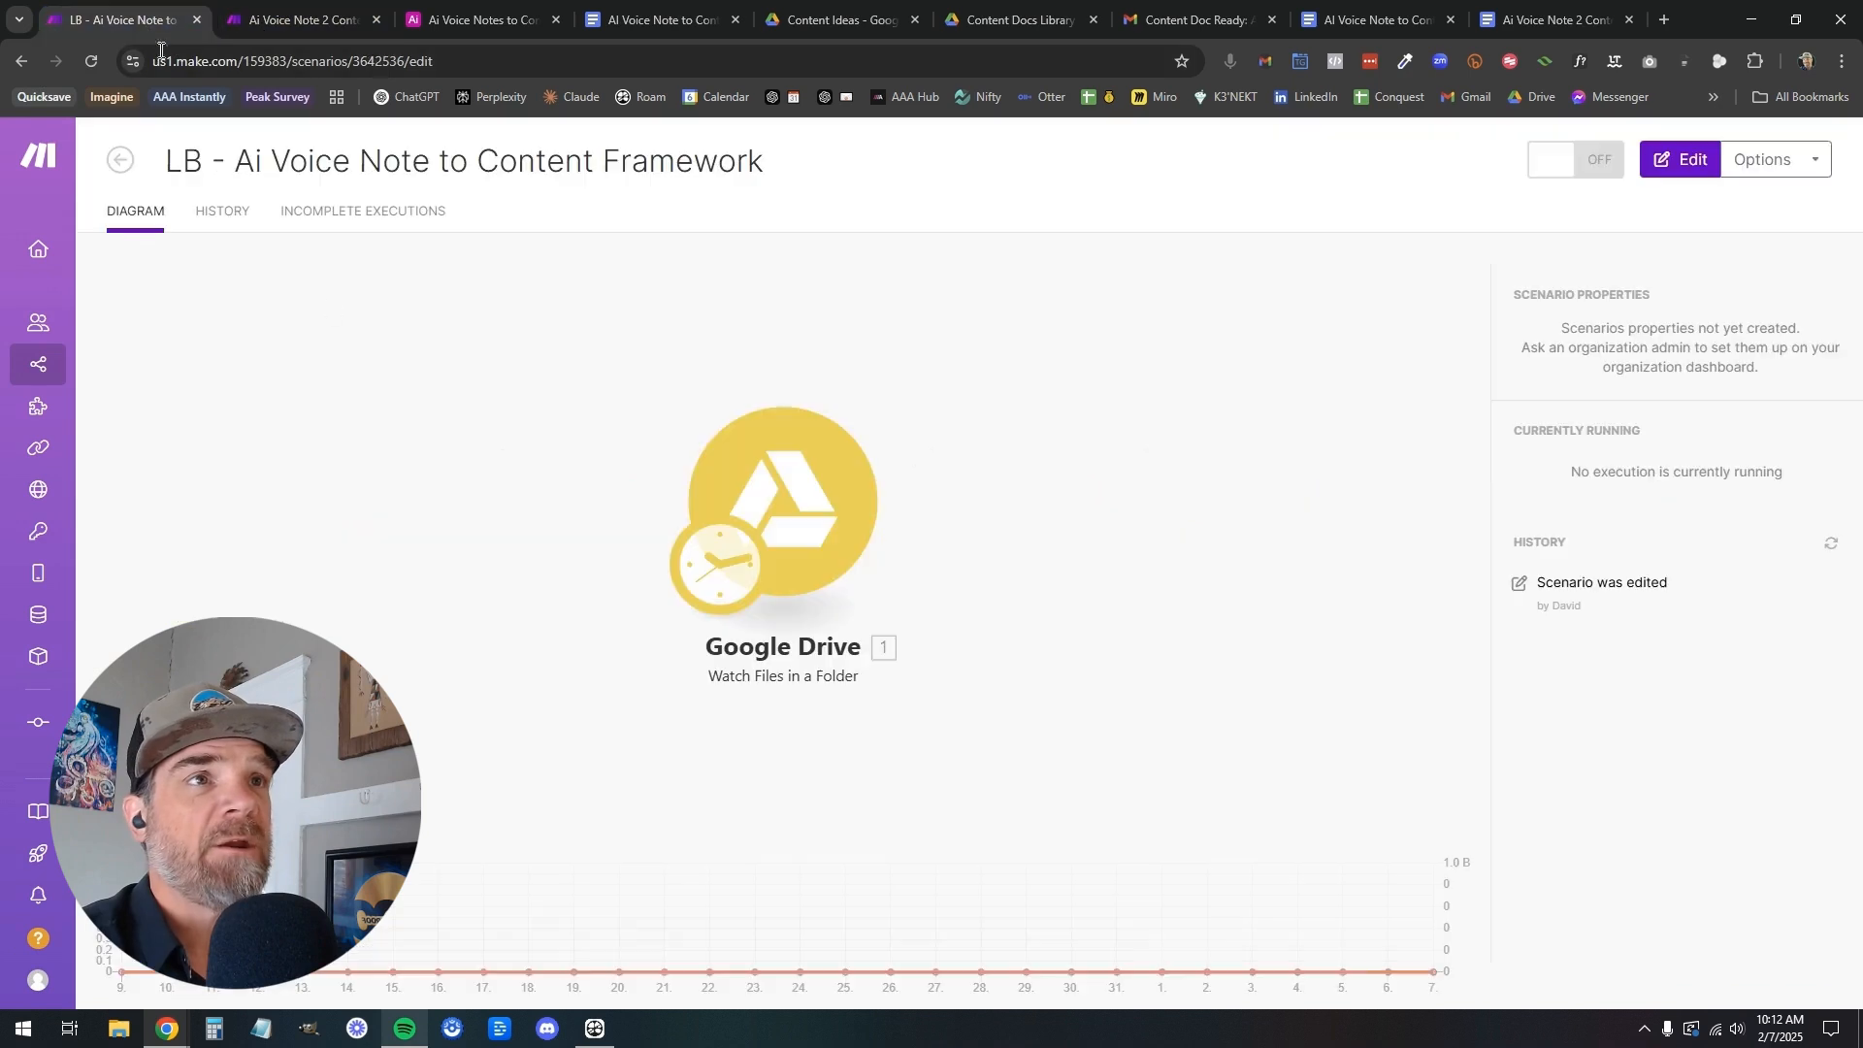
click(794, 529)
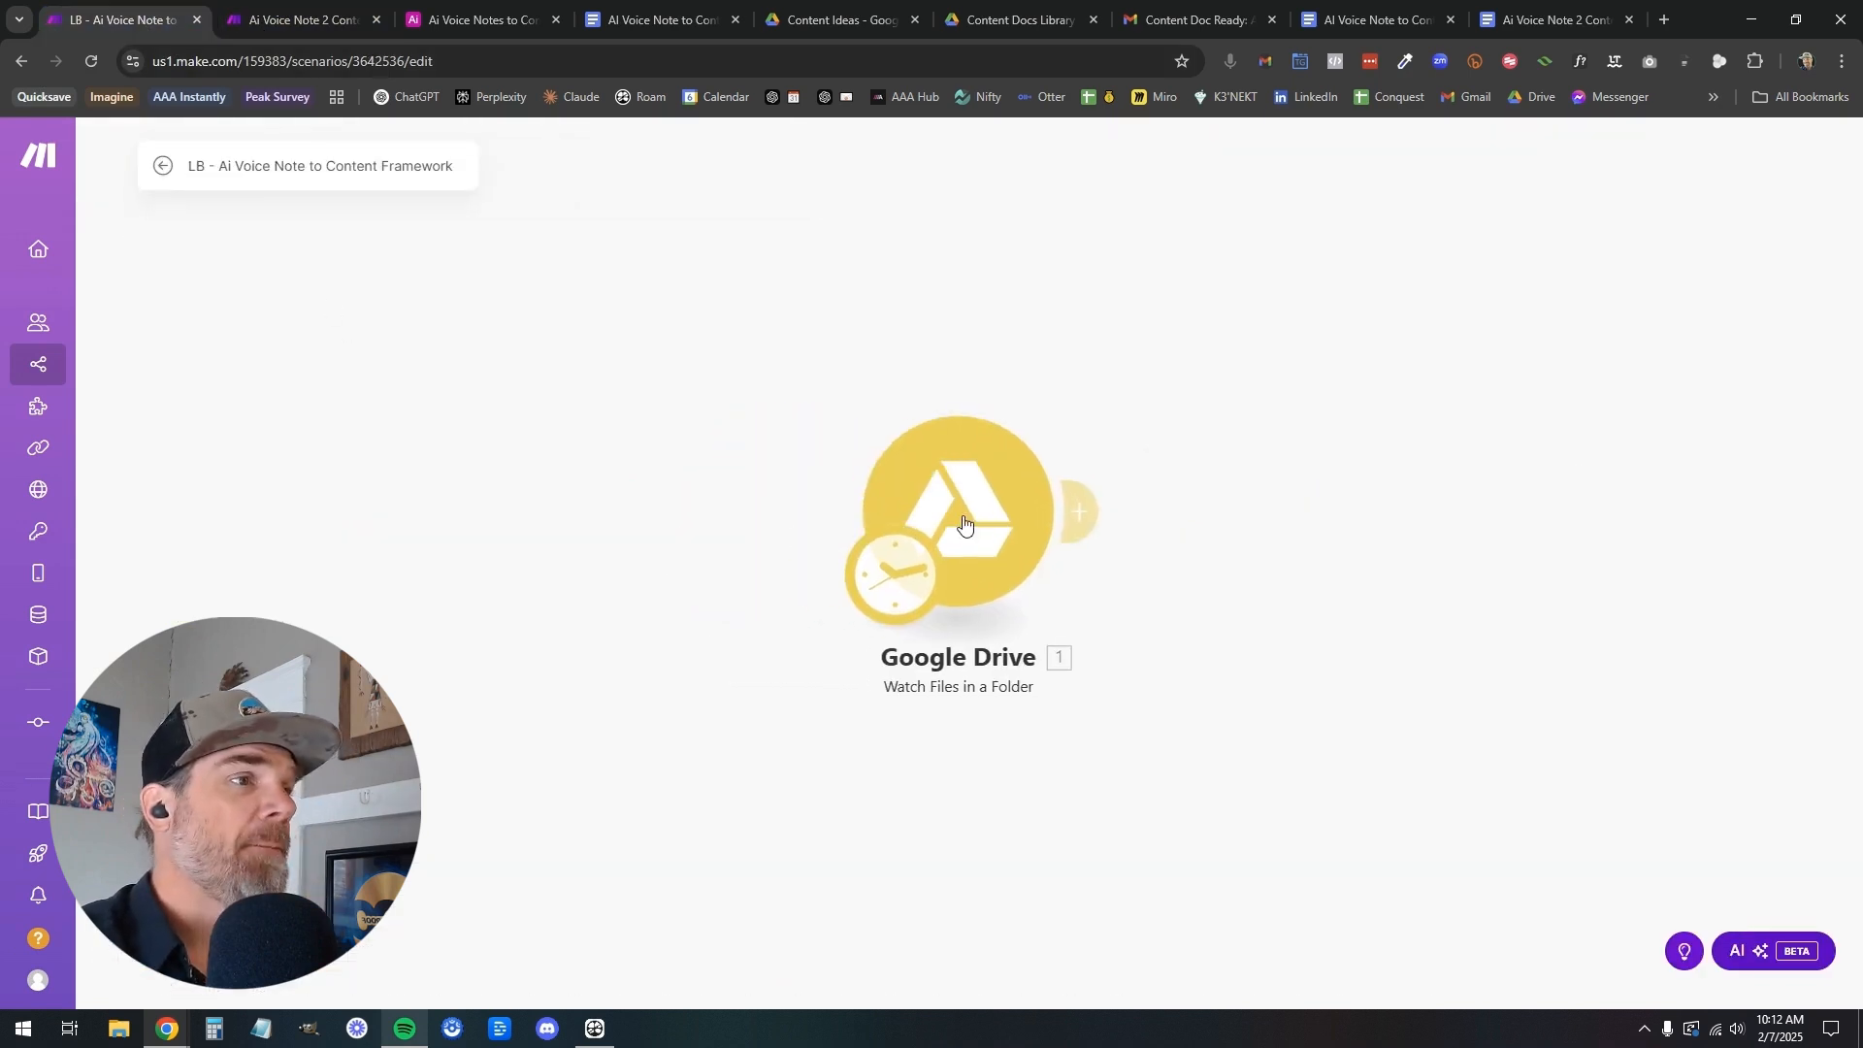
Open the Google Drive module's settings and set its connection to the My Google Restricted connection
click(1017, 521)
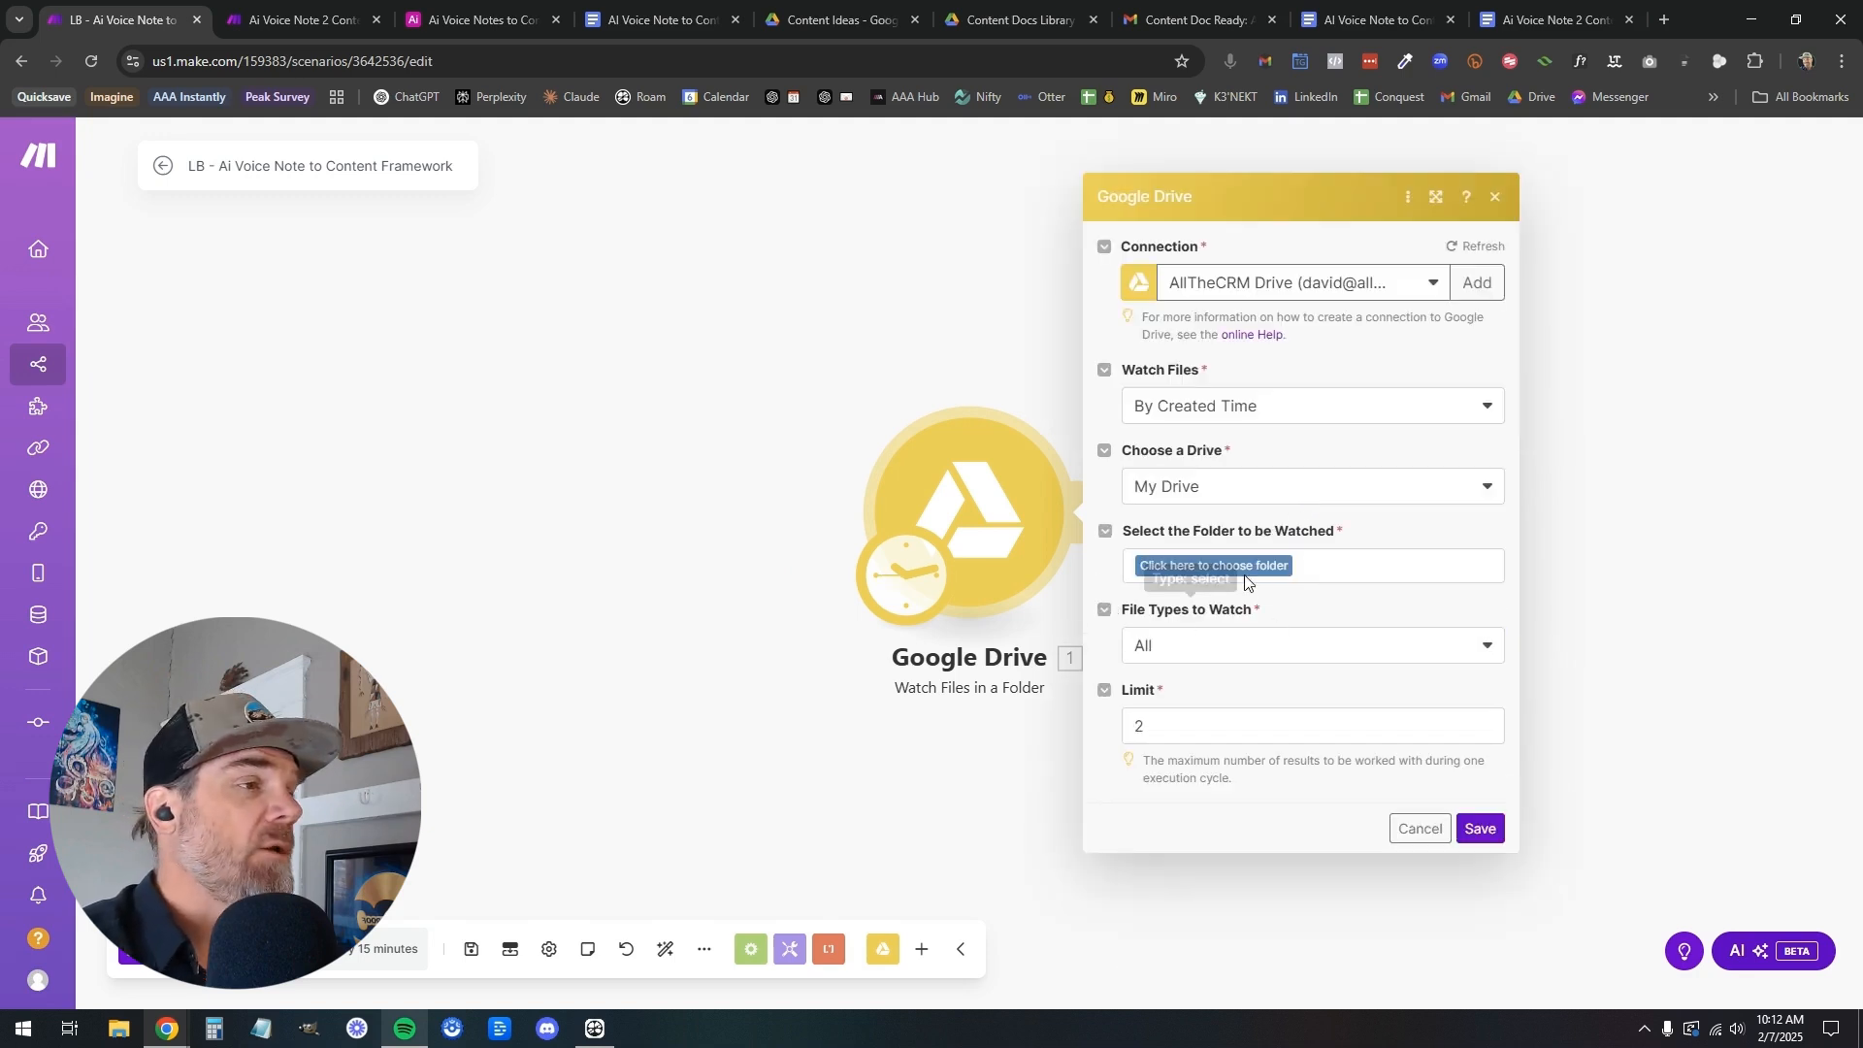
click(1258, 579)
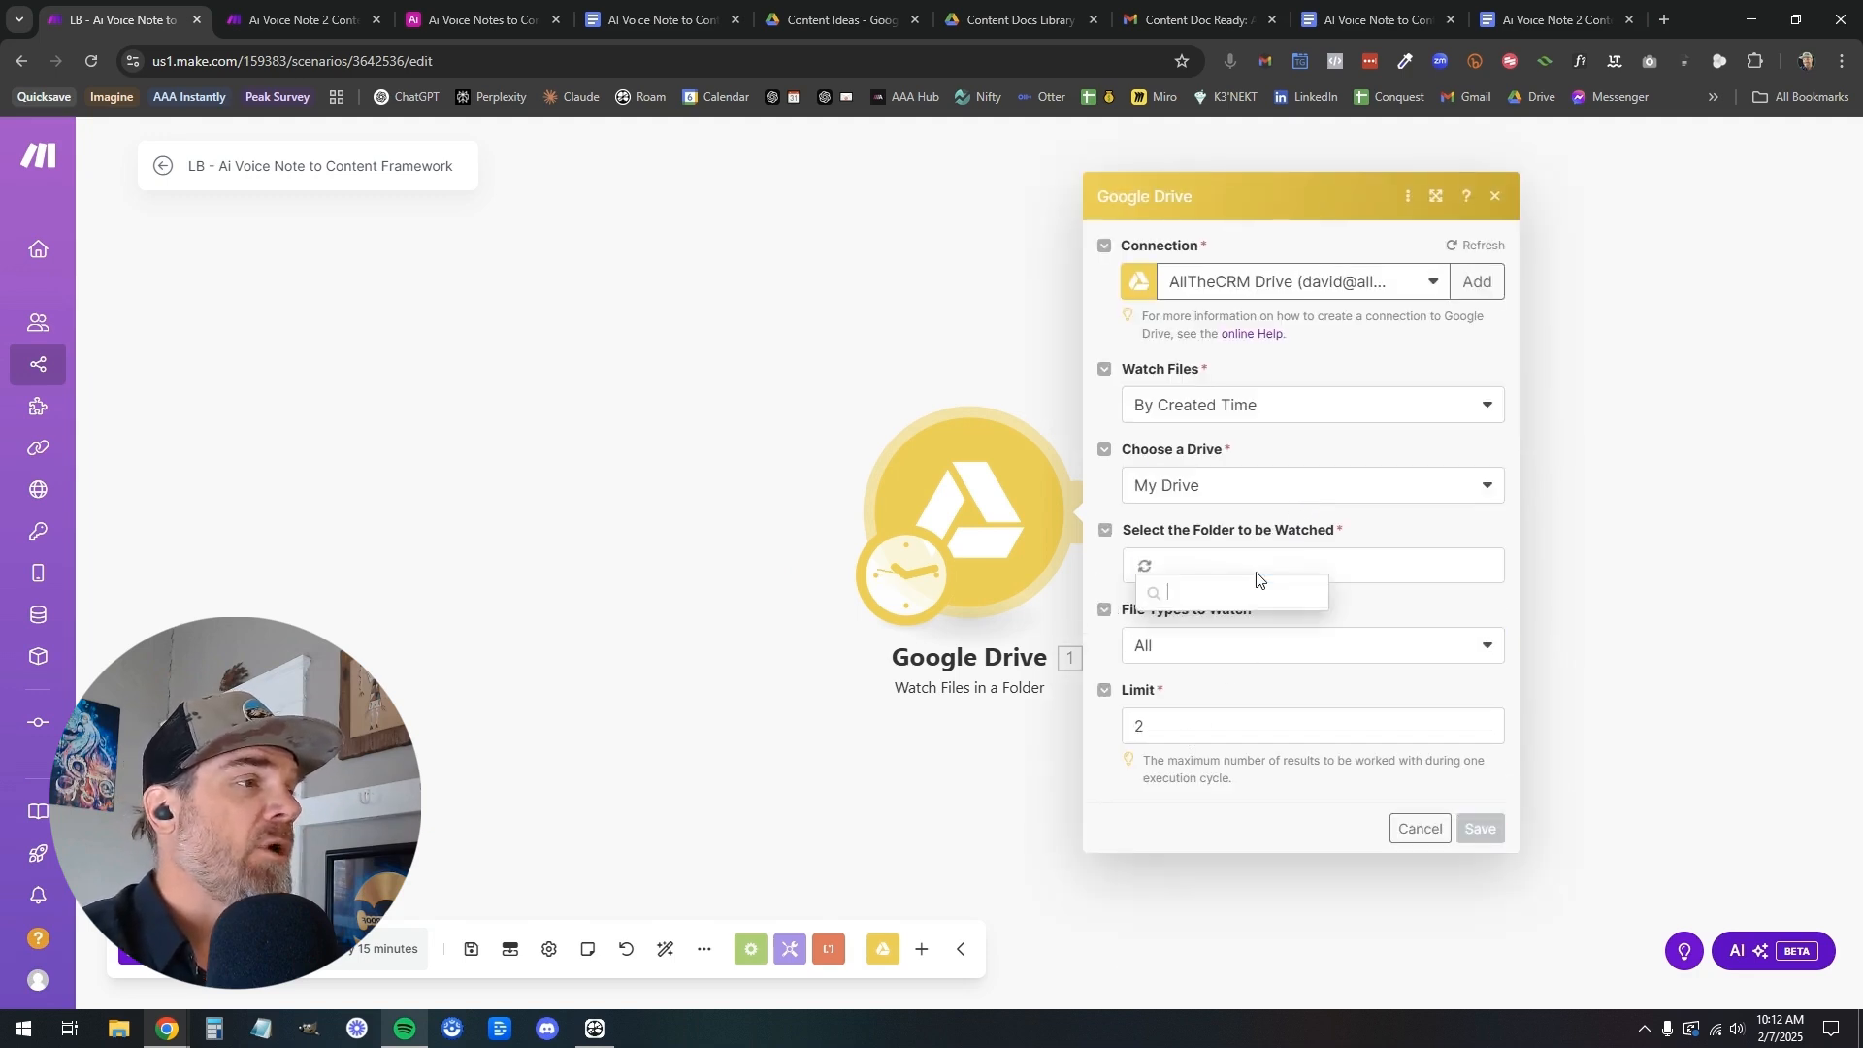
click(1387, 289)
click(1363, 351)
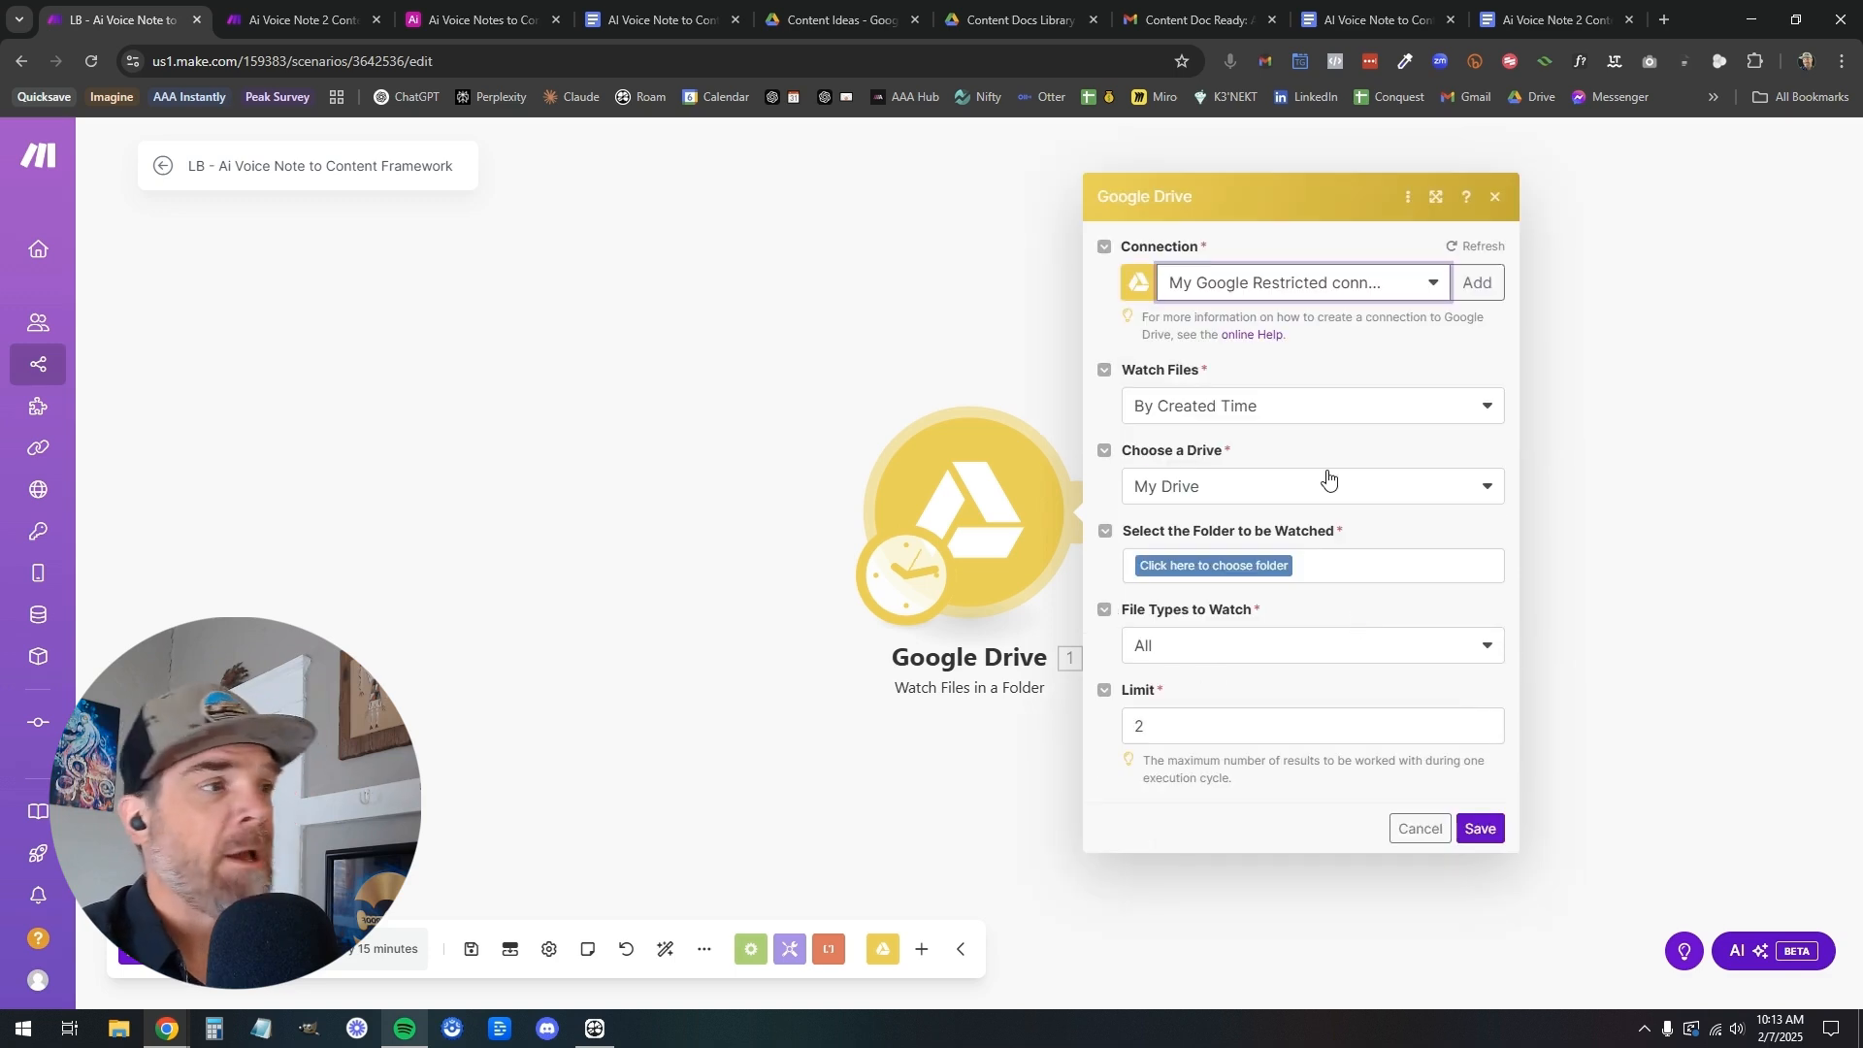
Select Content Ideas inside the !!!!!!Content folder of My Drive as the folder watched by the trigger
click(1258, 567)
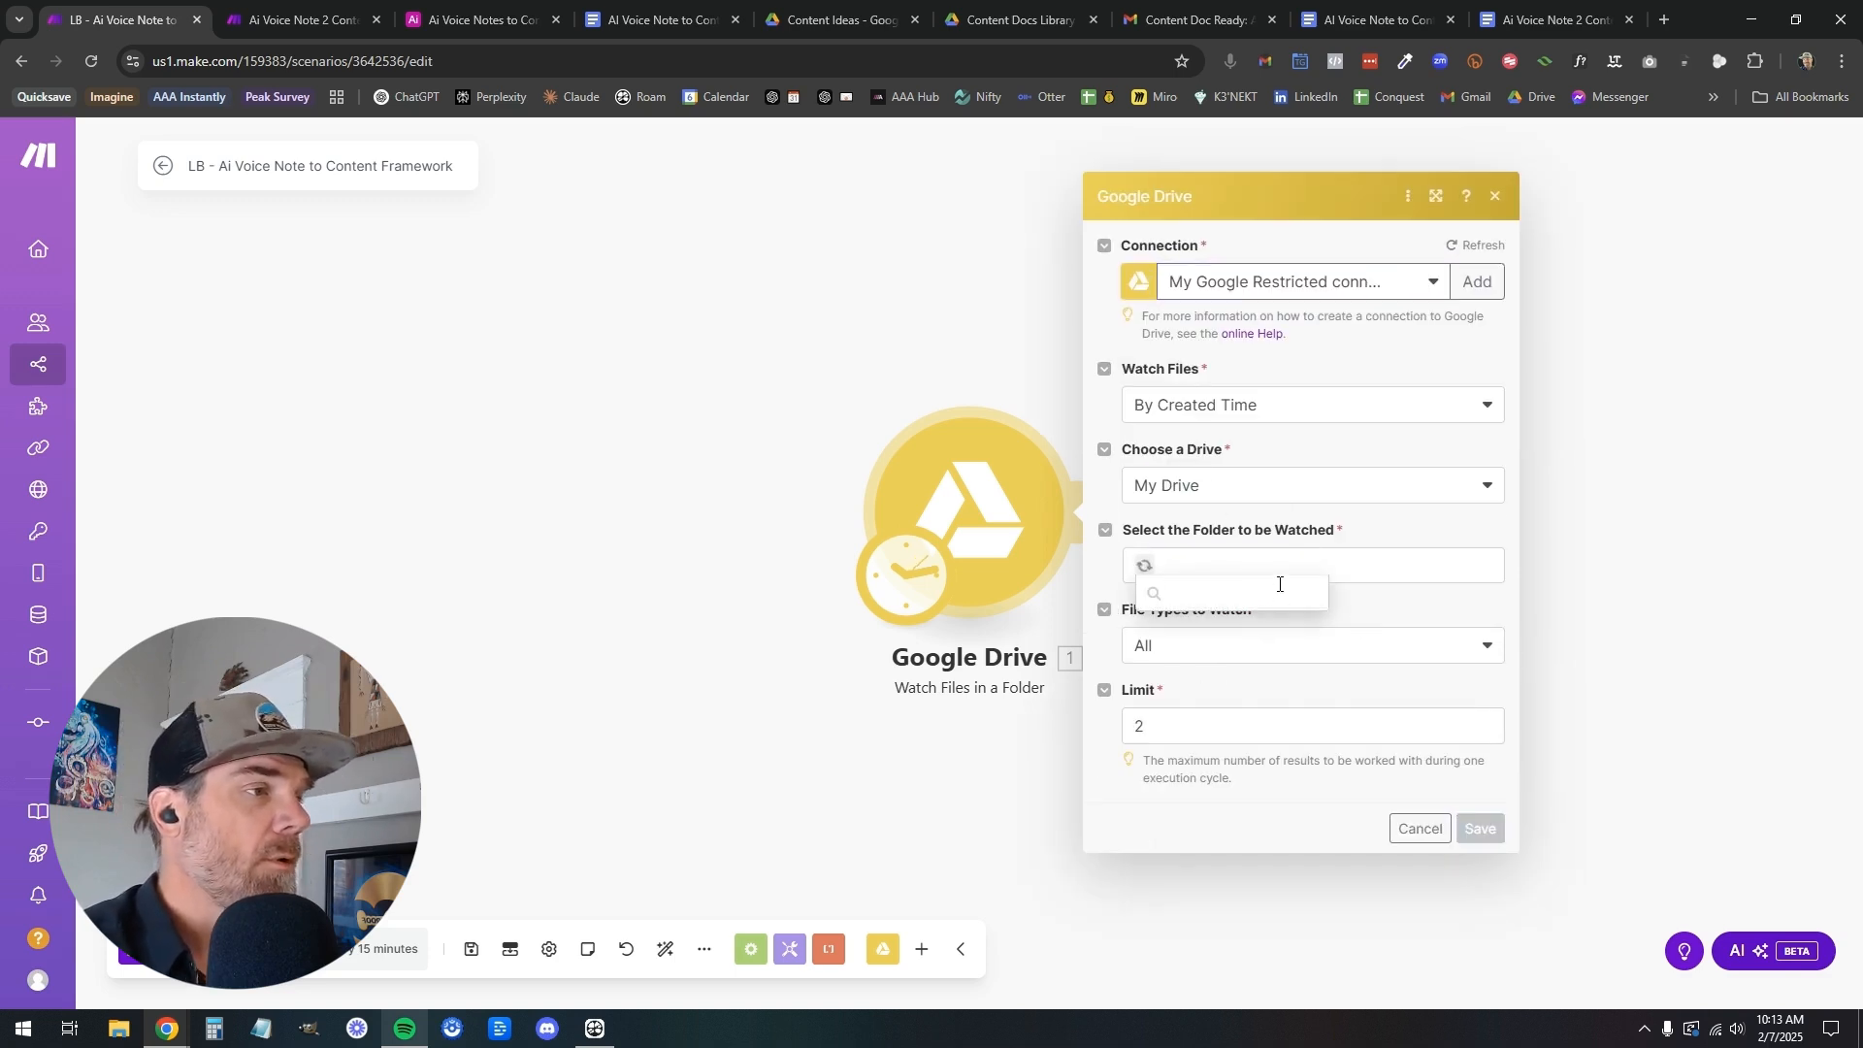
text(content)
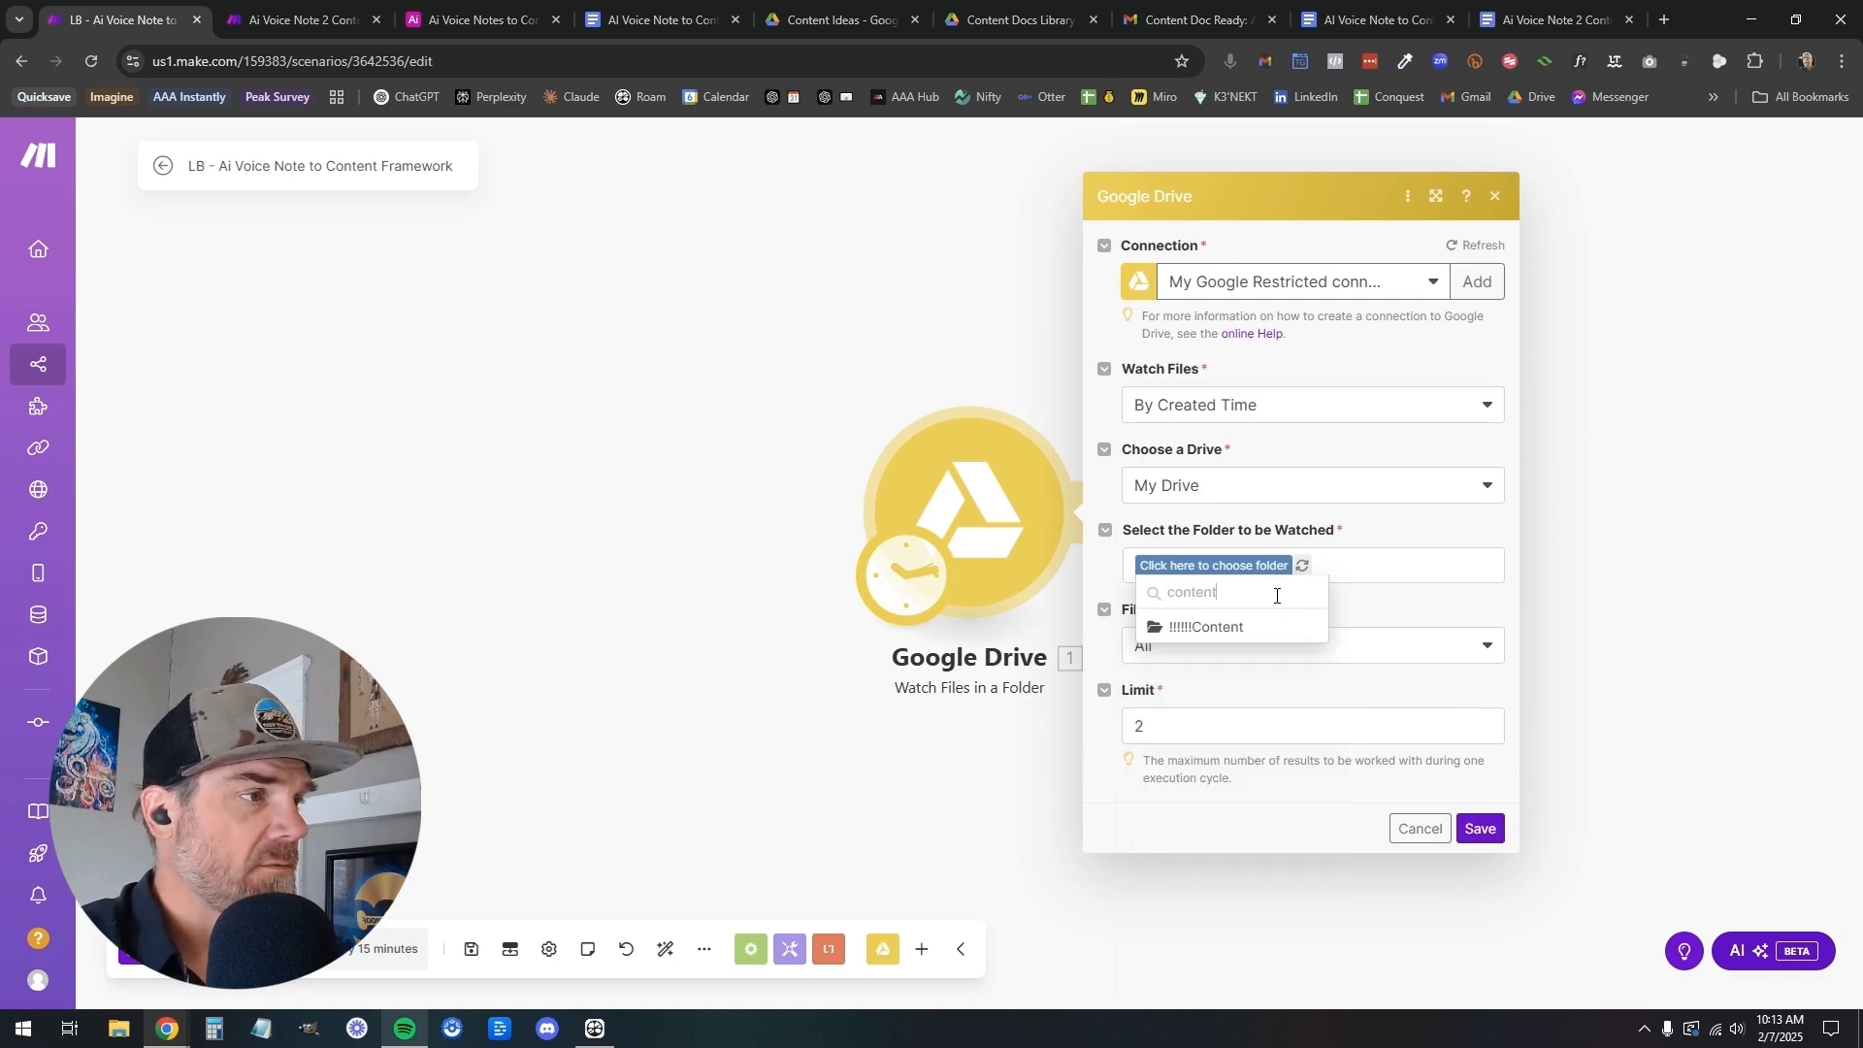
click(1250, 633)
click(1257, 568)
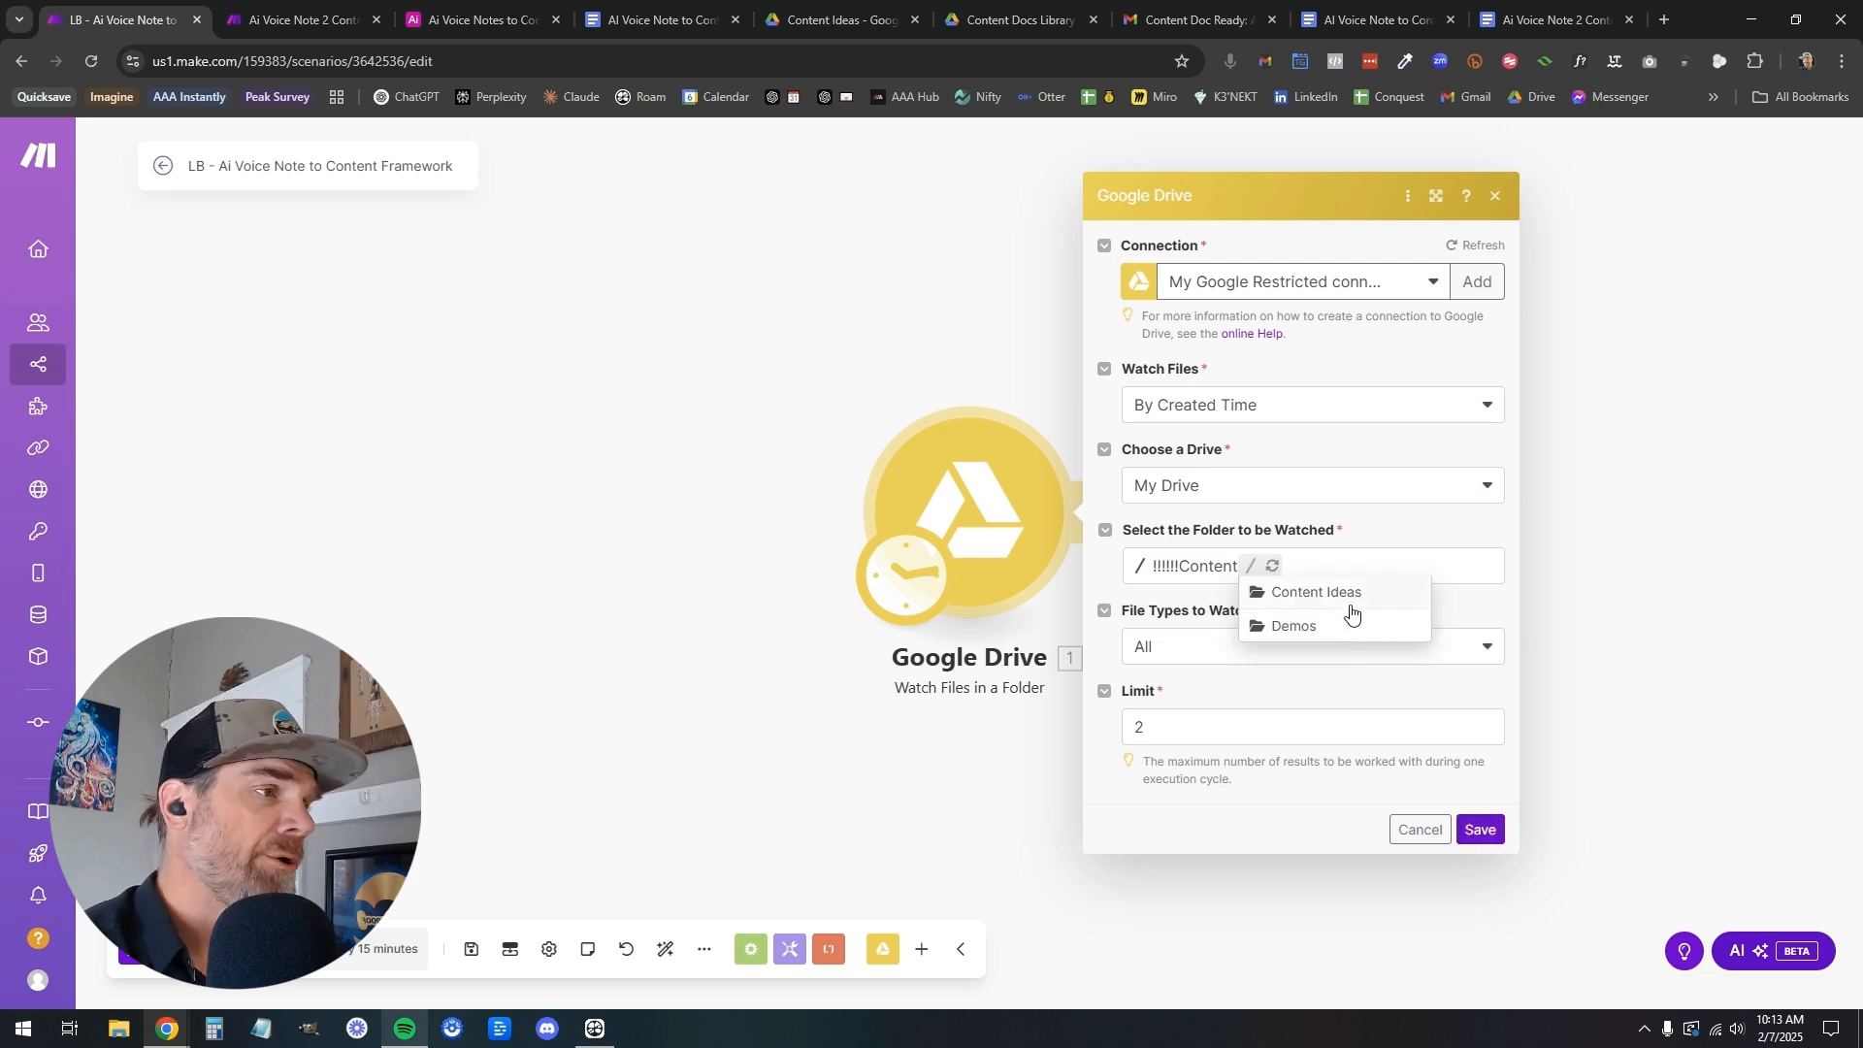
click(1351, 594)
click(1400, 570)
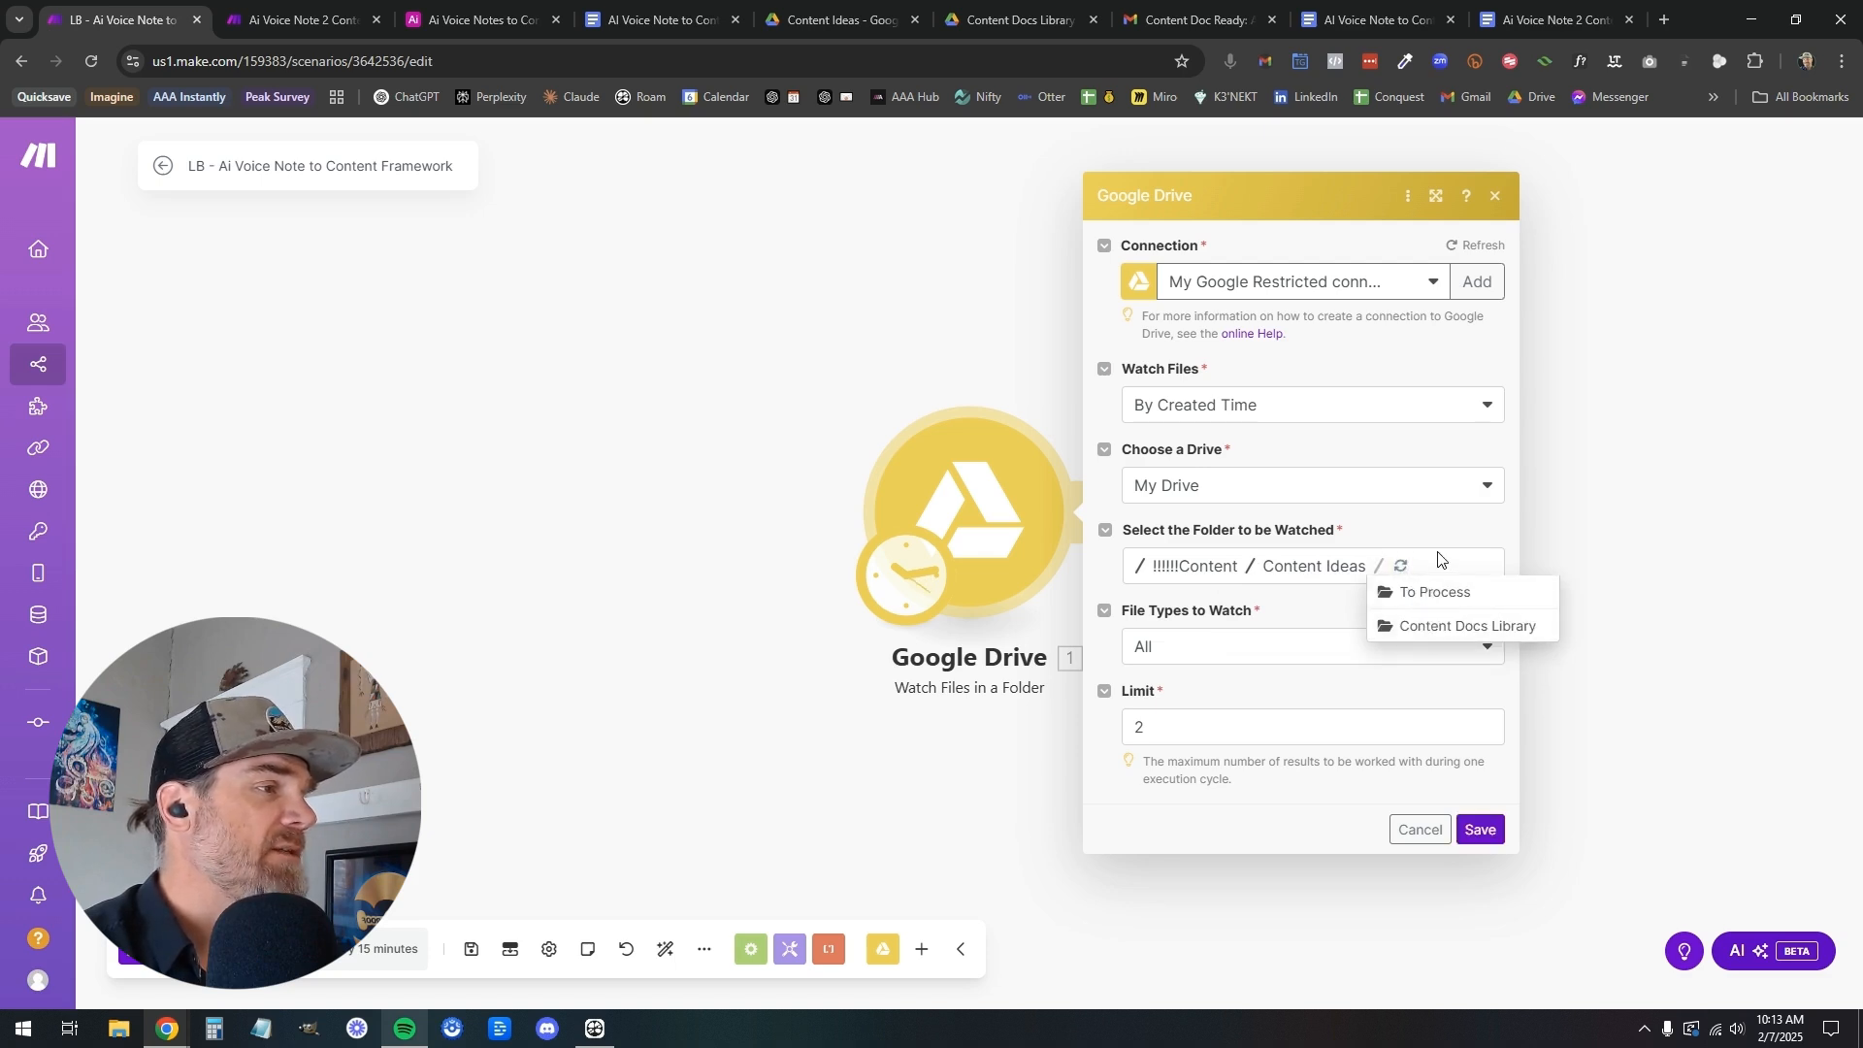
click(1426, 553)
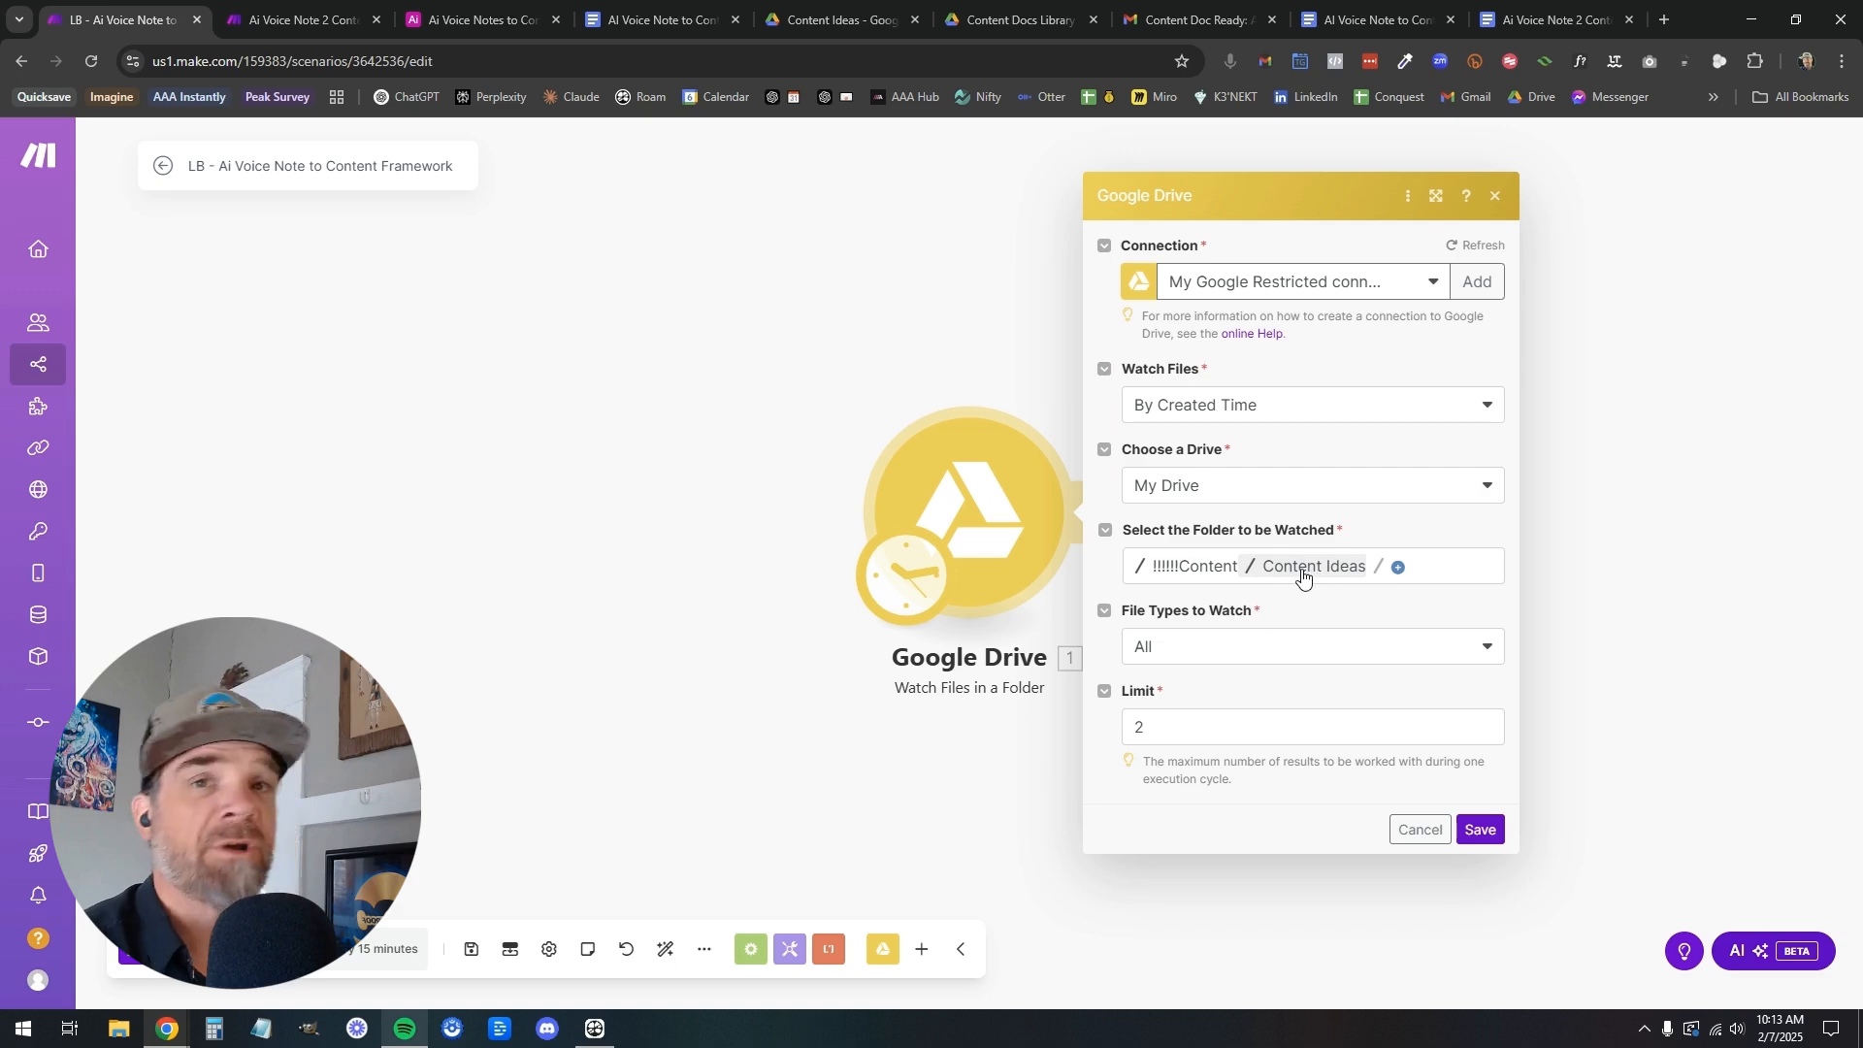
Keep the watched file types at All, set the trigger's limit to 5, and save the Google Drive module
click(1201, 650)
click(1226, 840)
double_click(1180, 730)
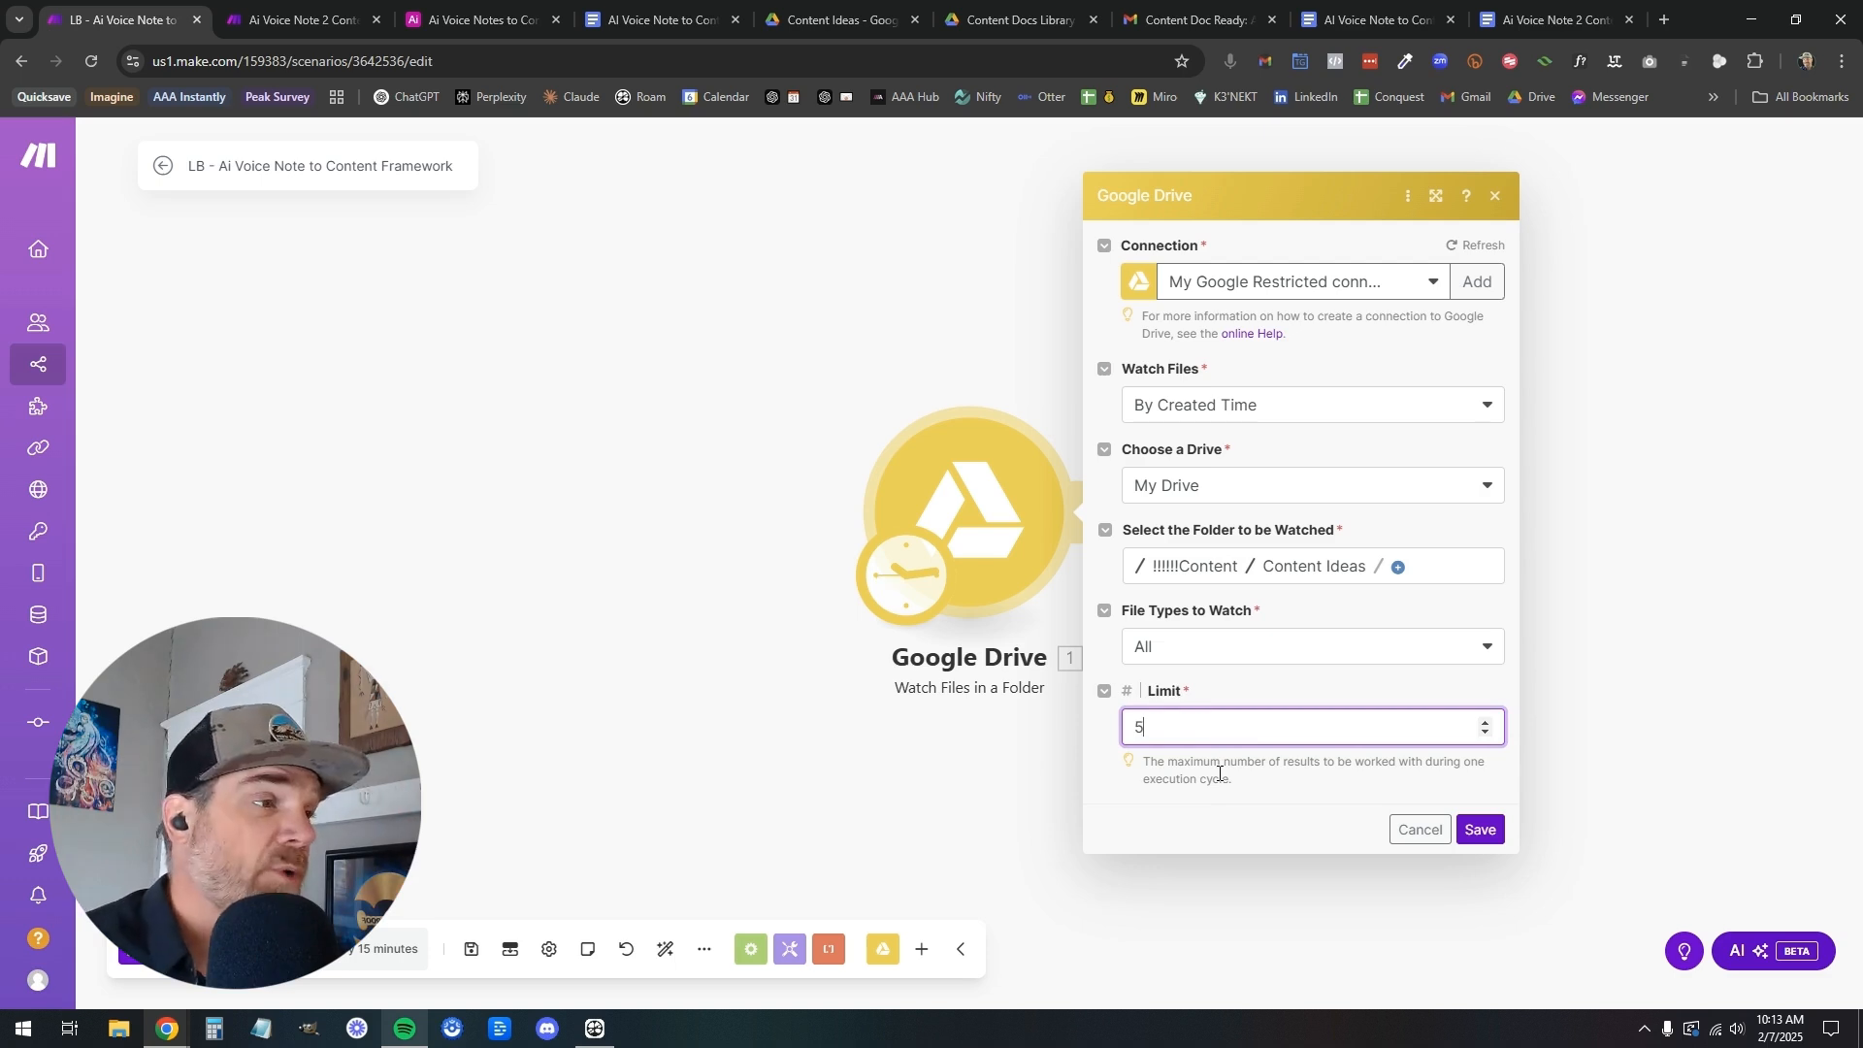
click(1152, 755)
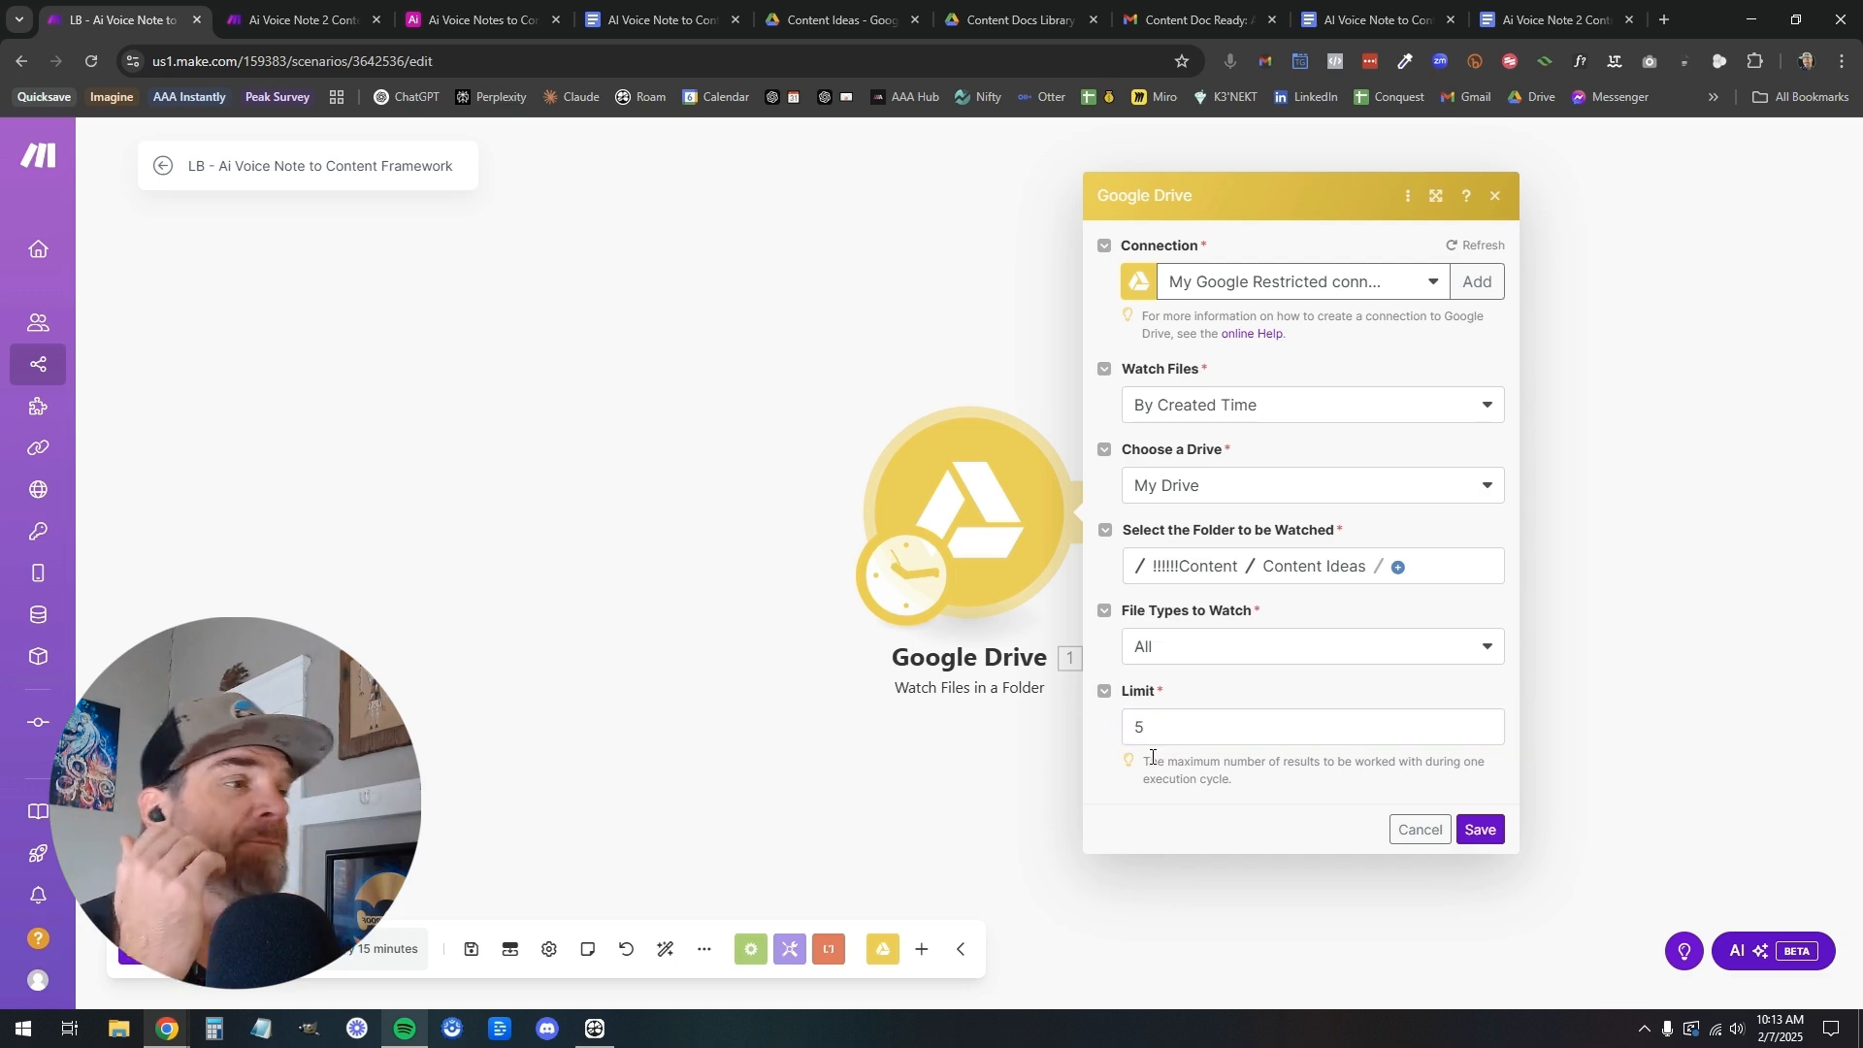
click(1139, 728)
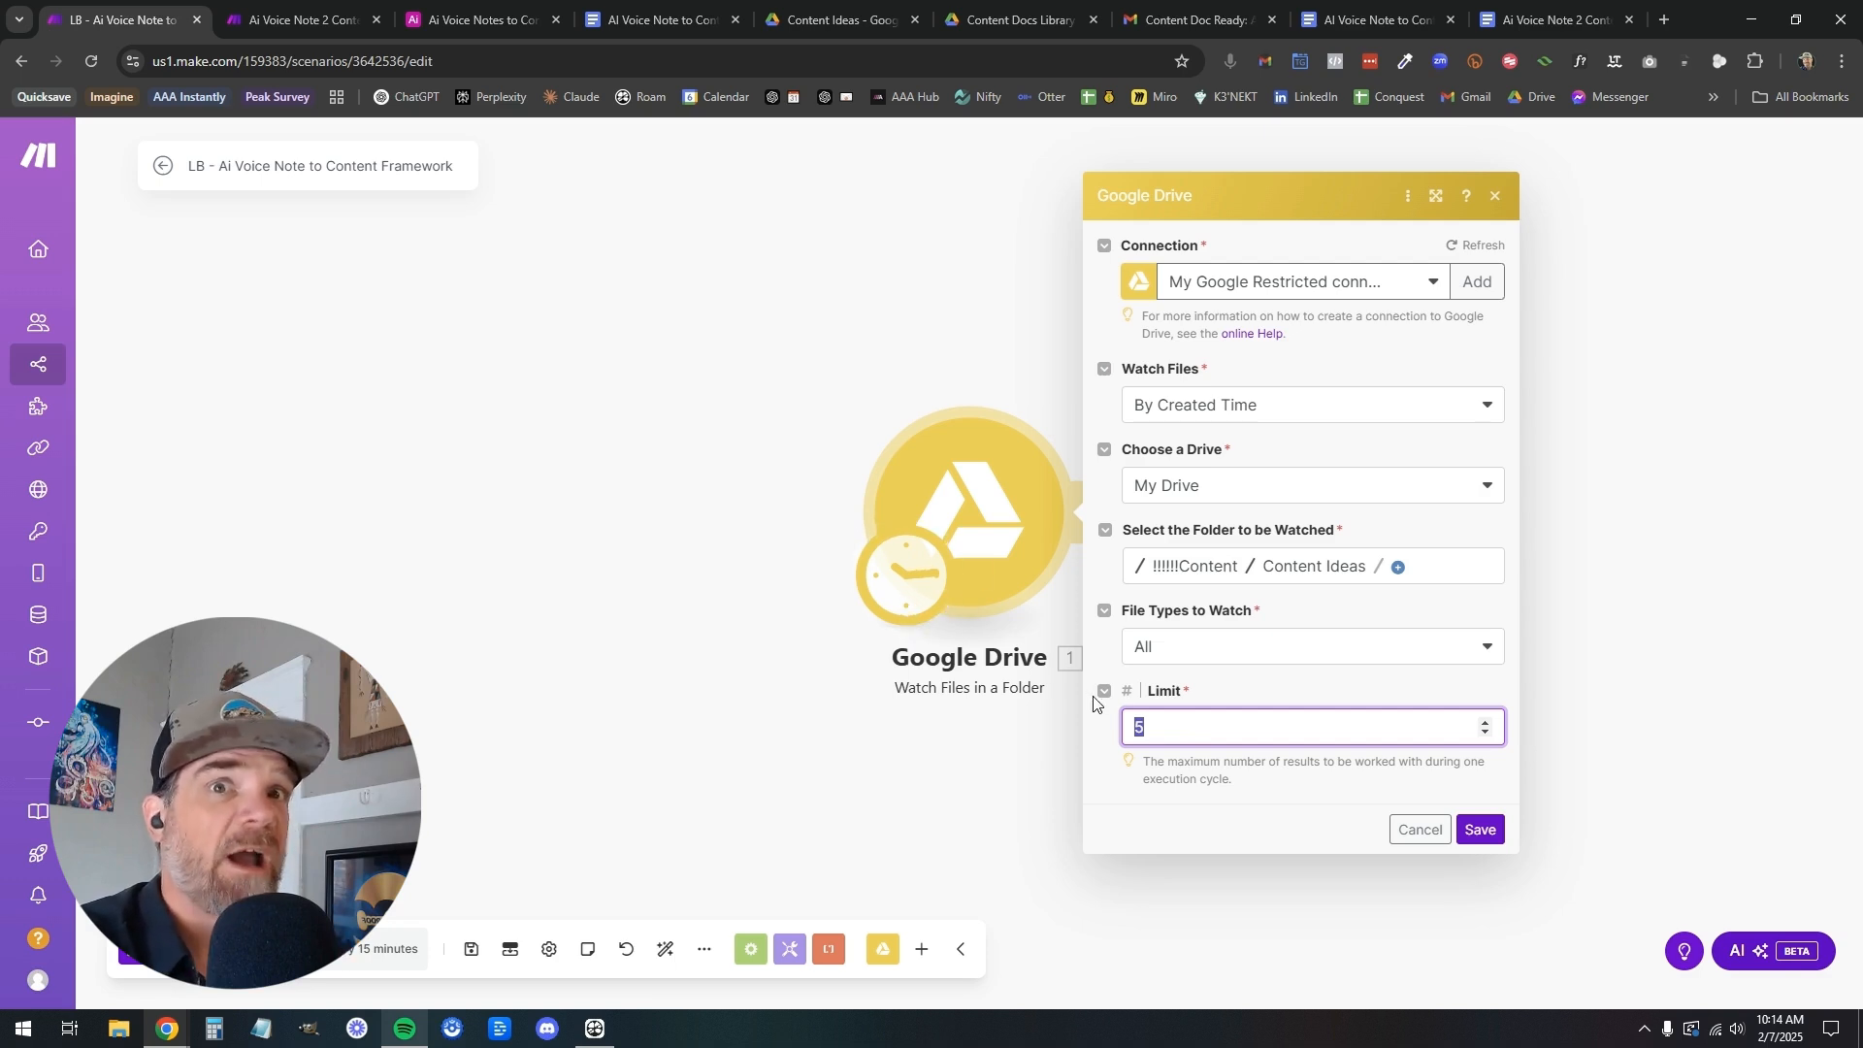
click(1480, 832)
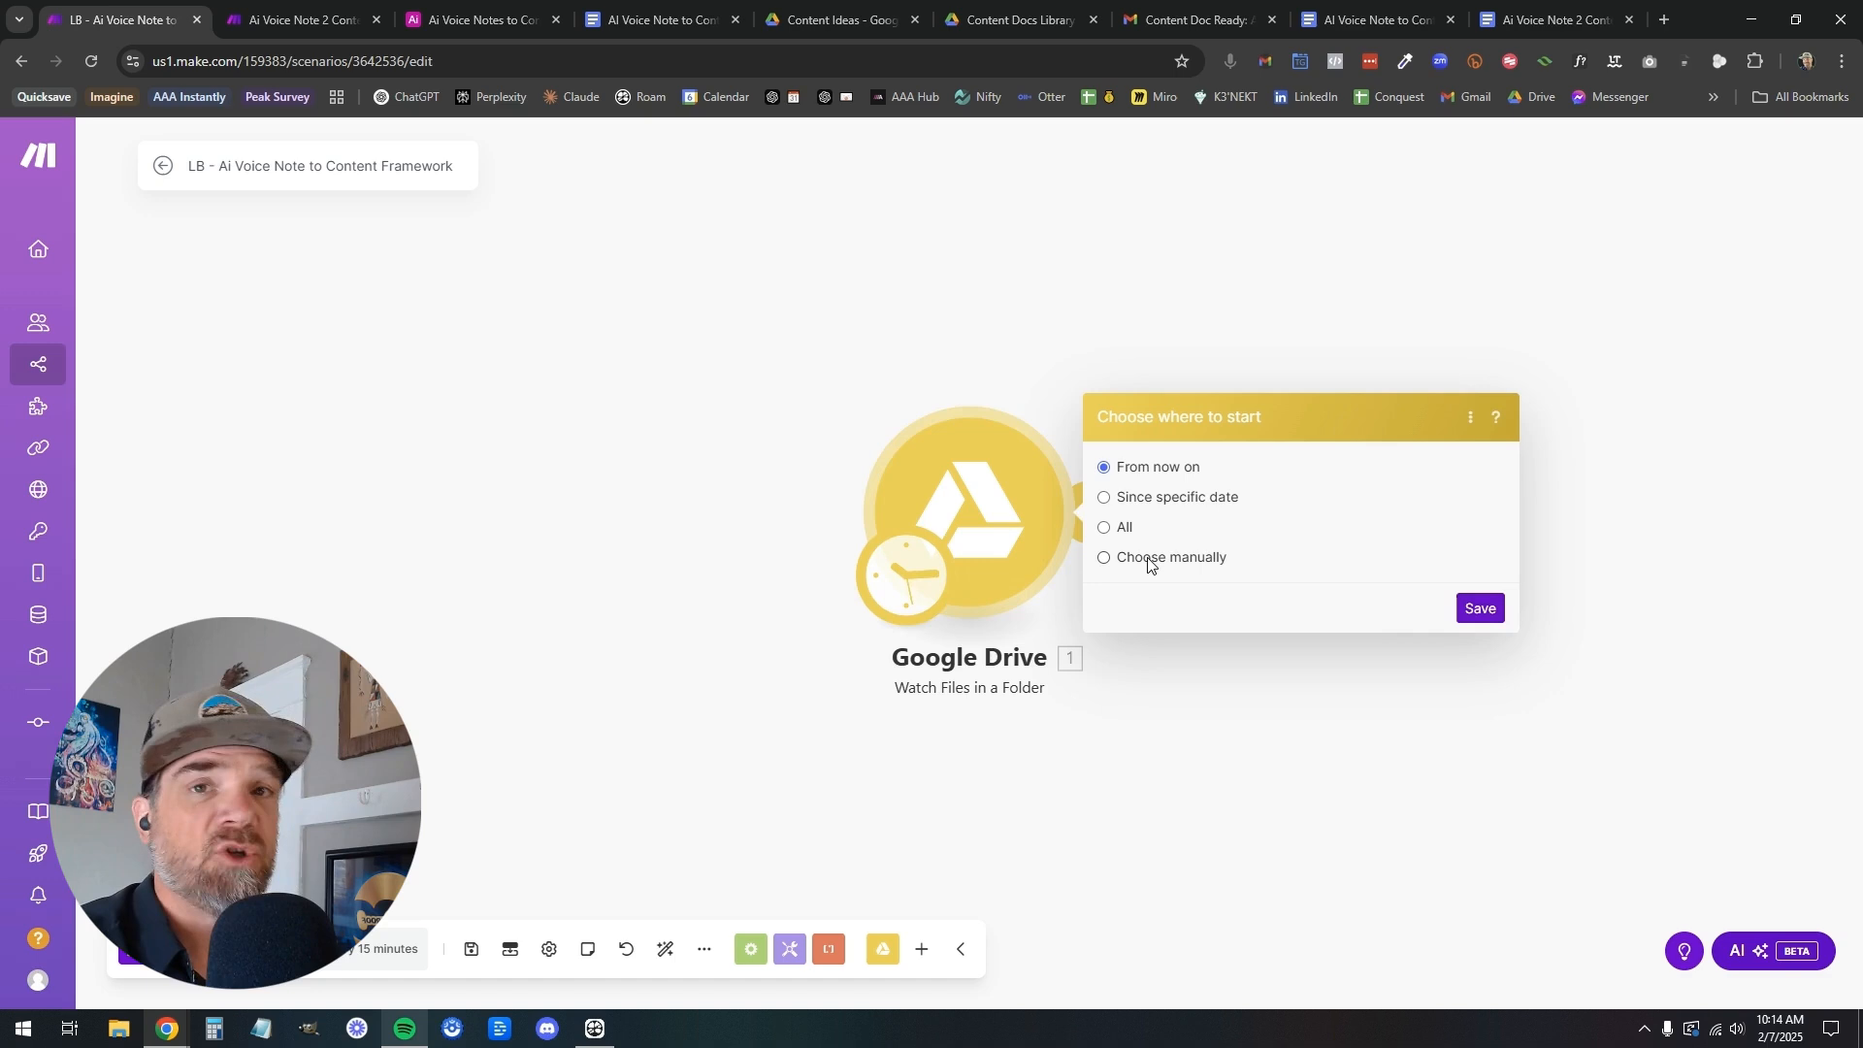
Review the Google Drive trigger's connection, watched folder, file types and limit, leaving the settings unchanged
click(1009, 490)
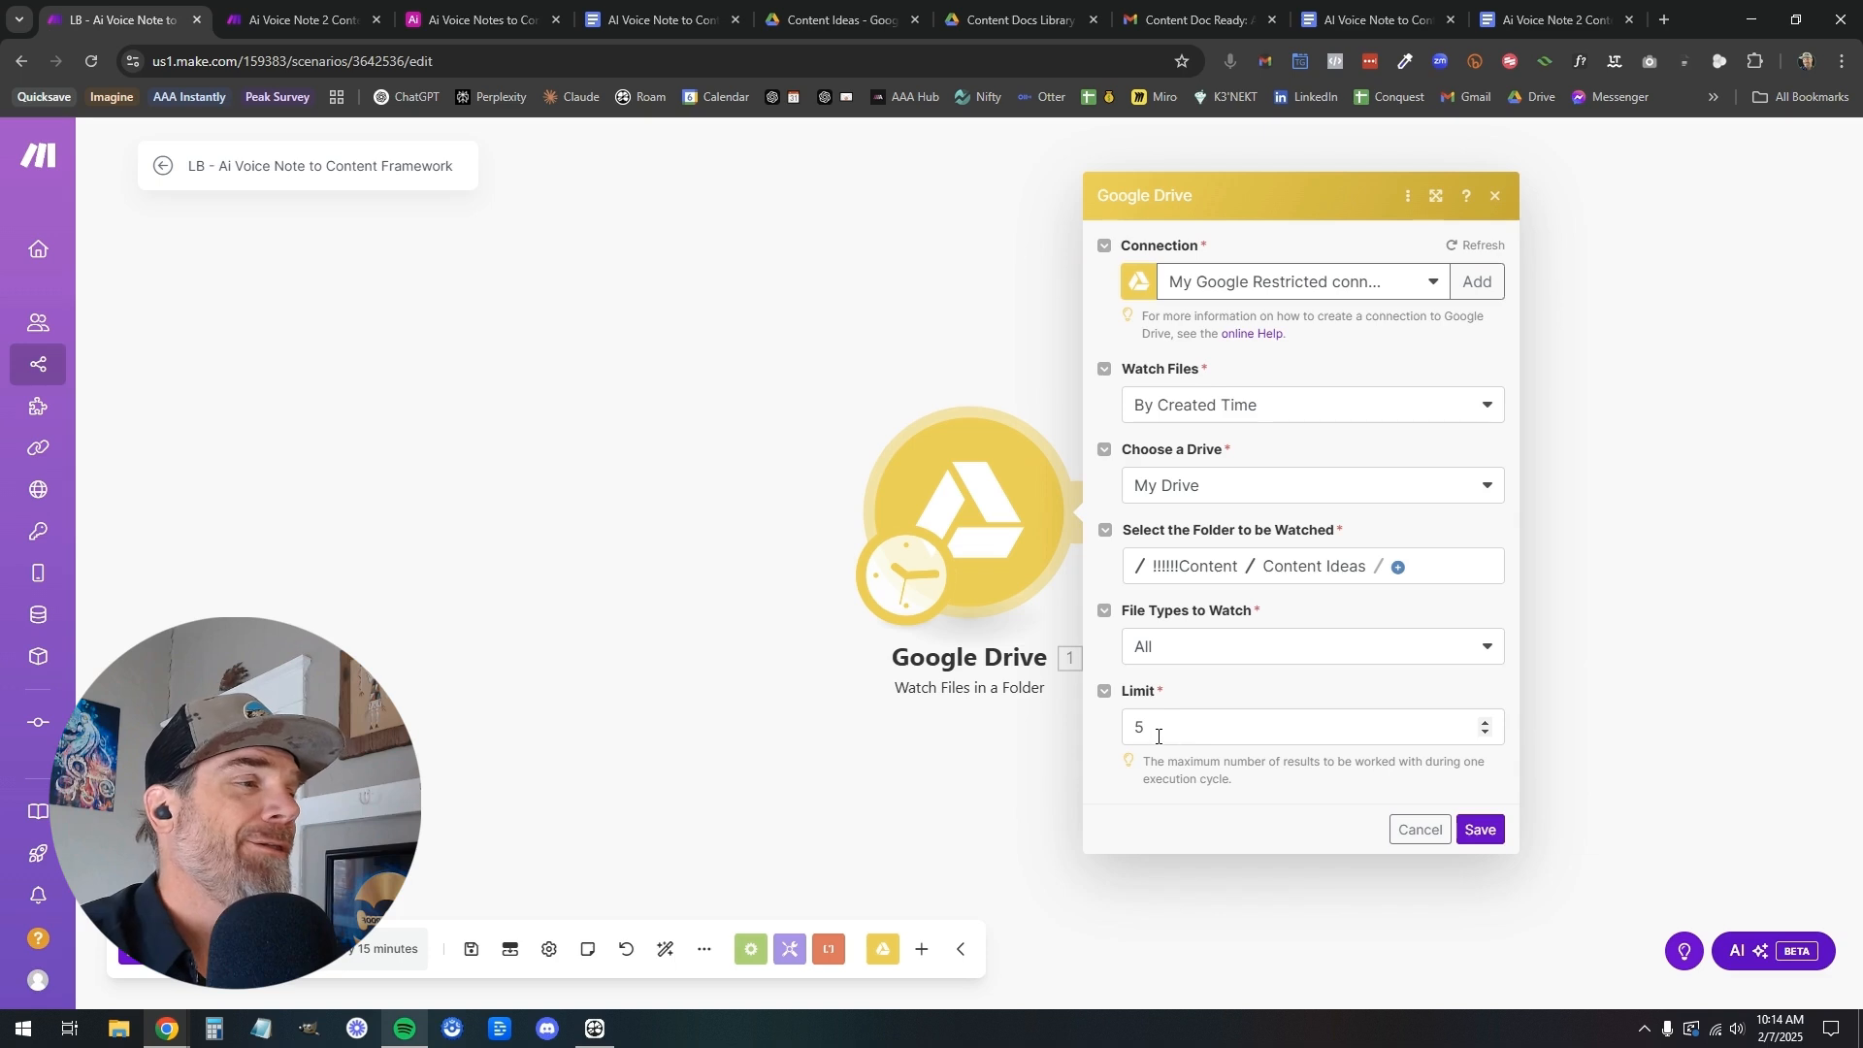
click(1421, 831)
click(1022, 524)
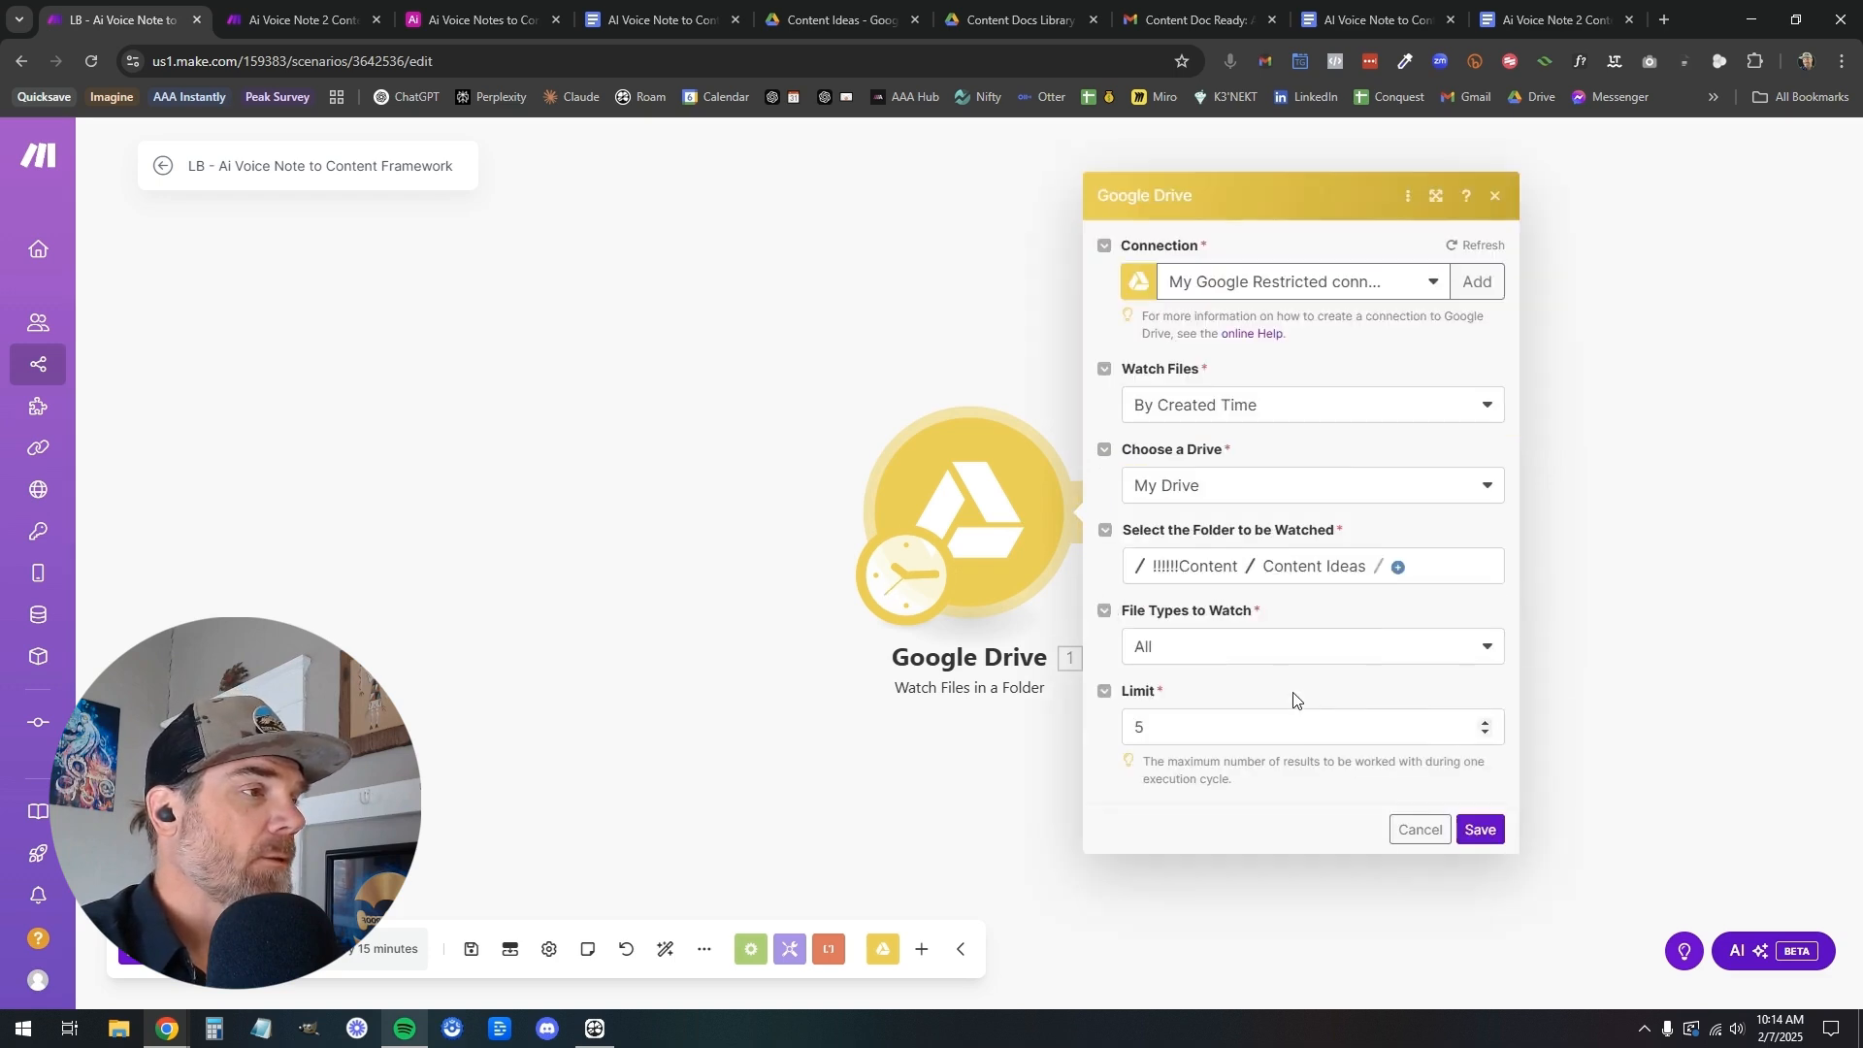
click(1420, 829)
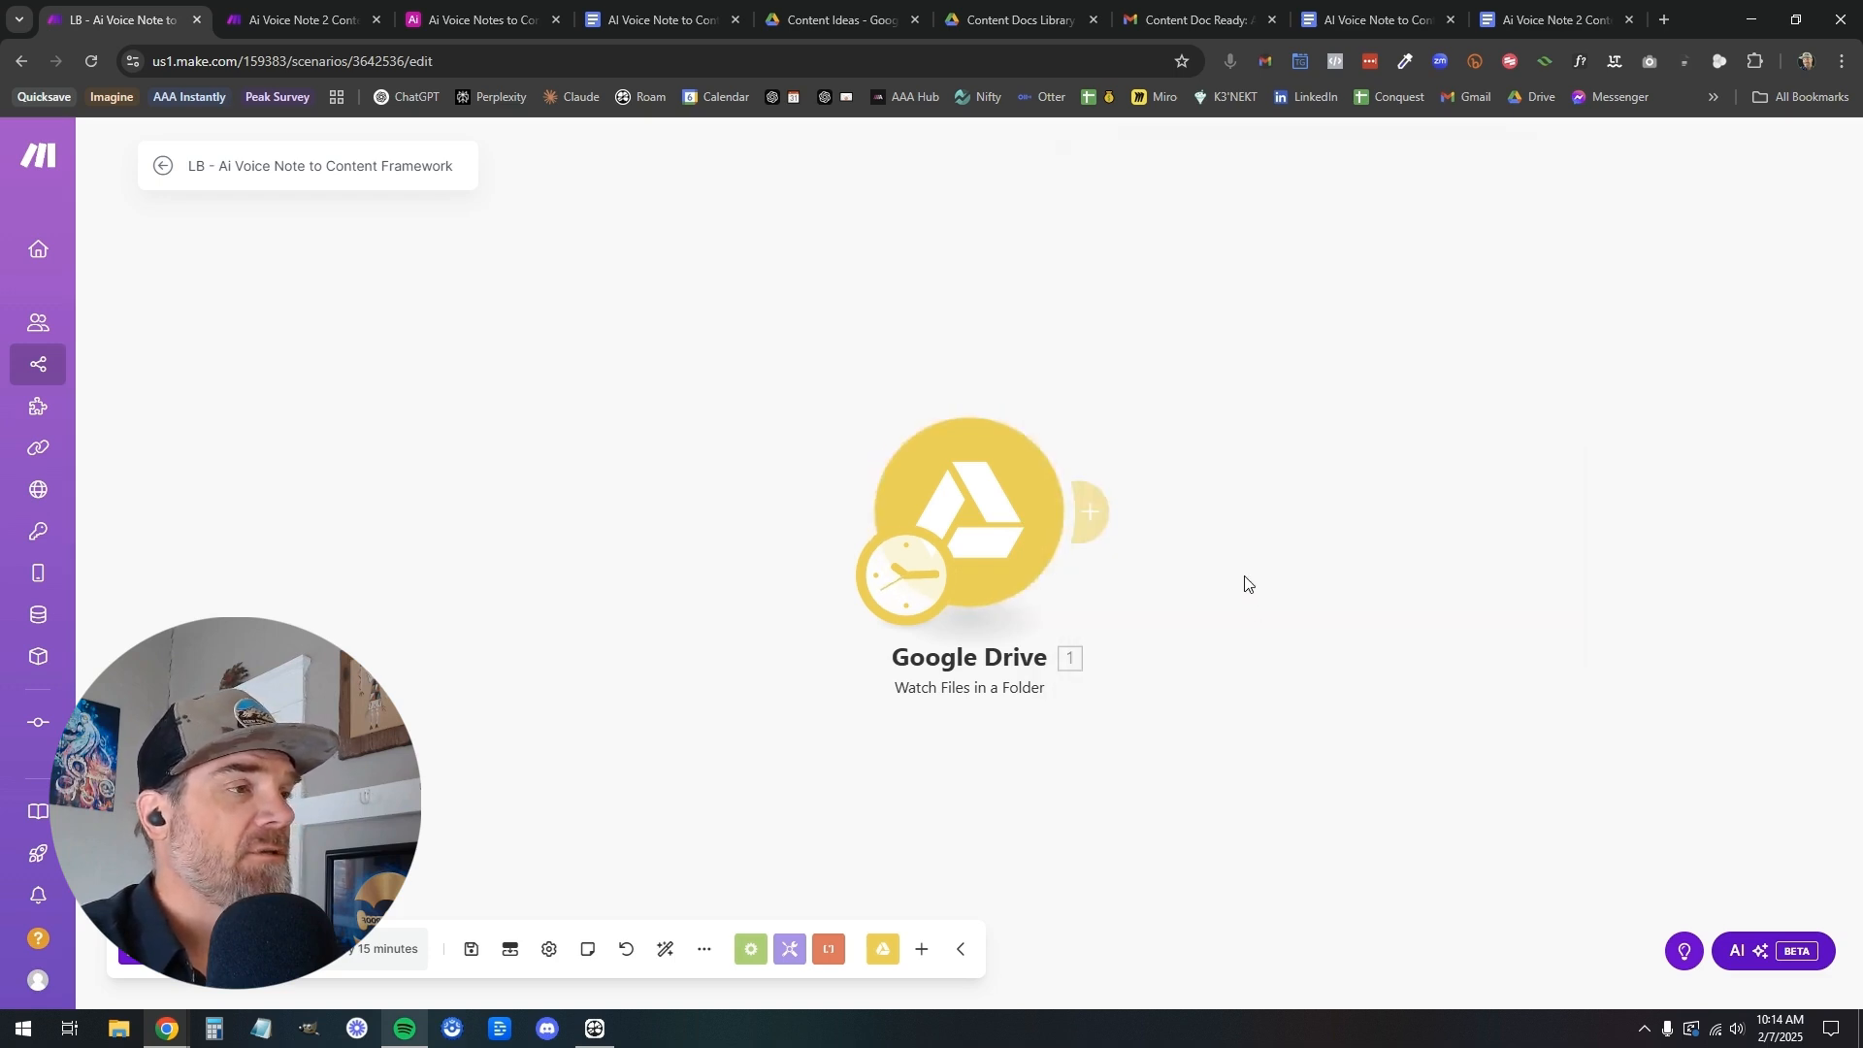
Add a Google Drive Download a File module after the folder-watching trigger
click(1090, 511)
click(1545, 345)
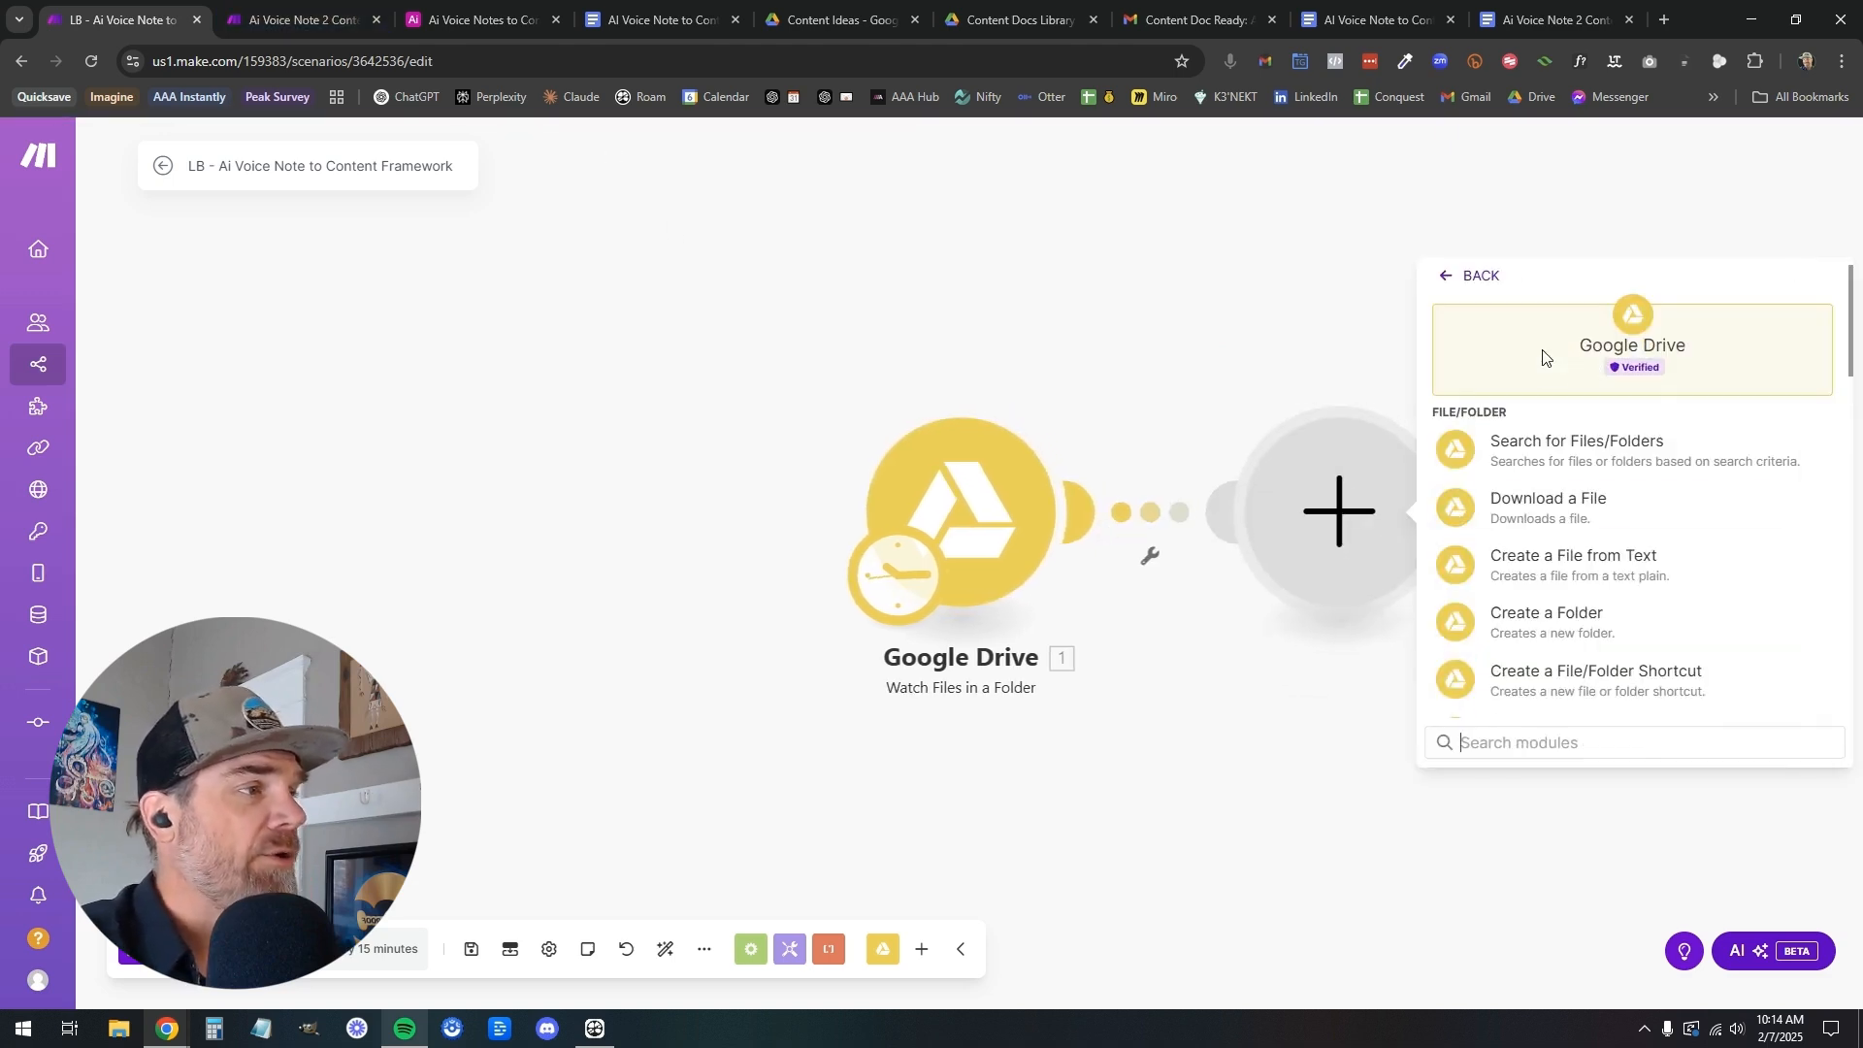
click(1521, 507)
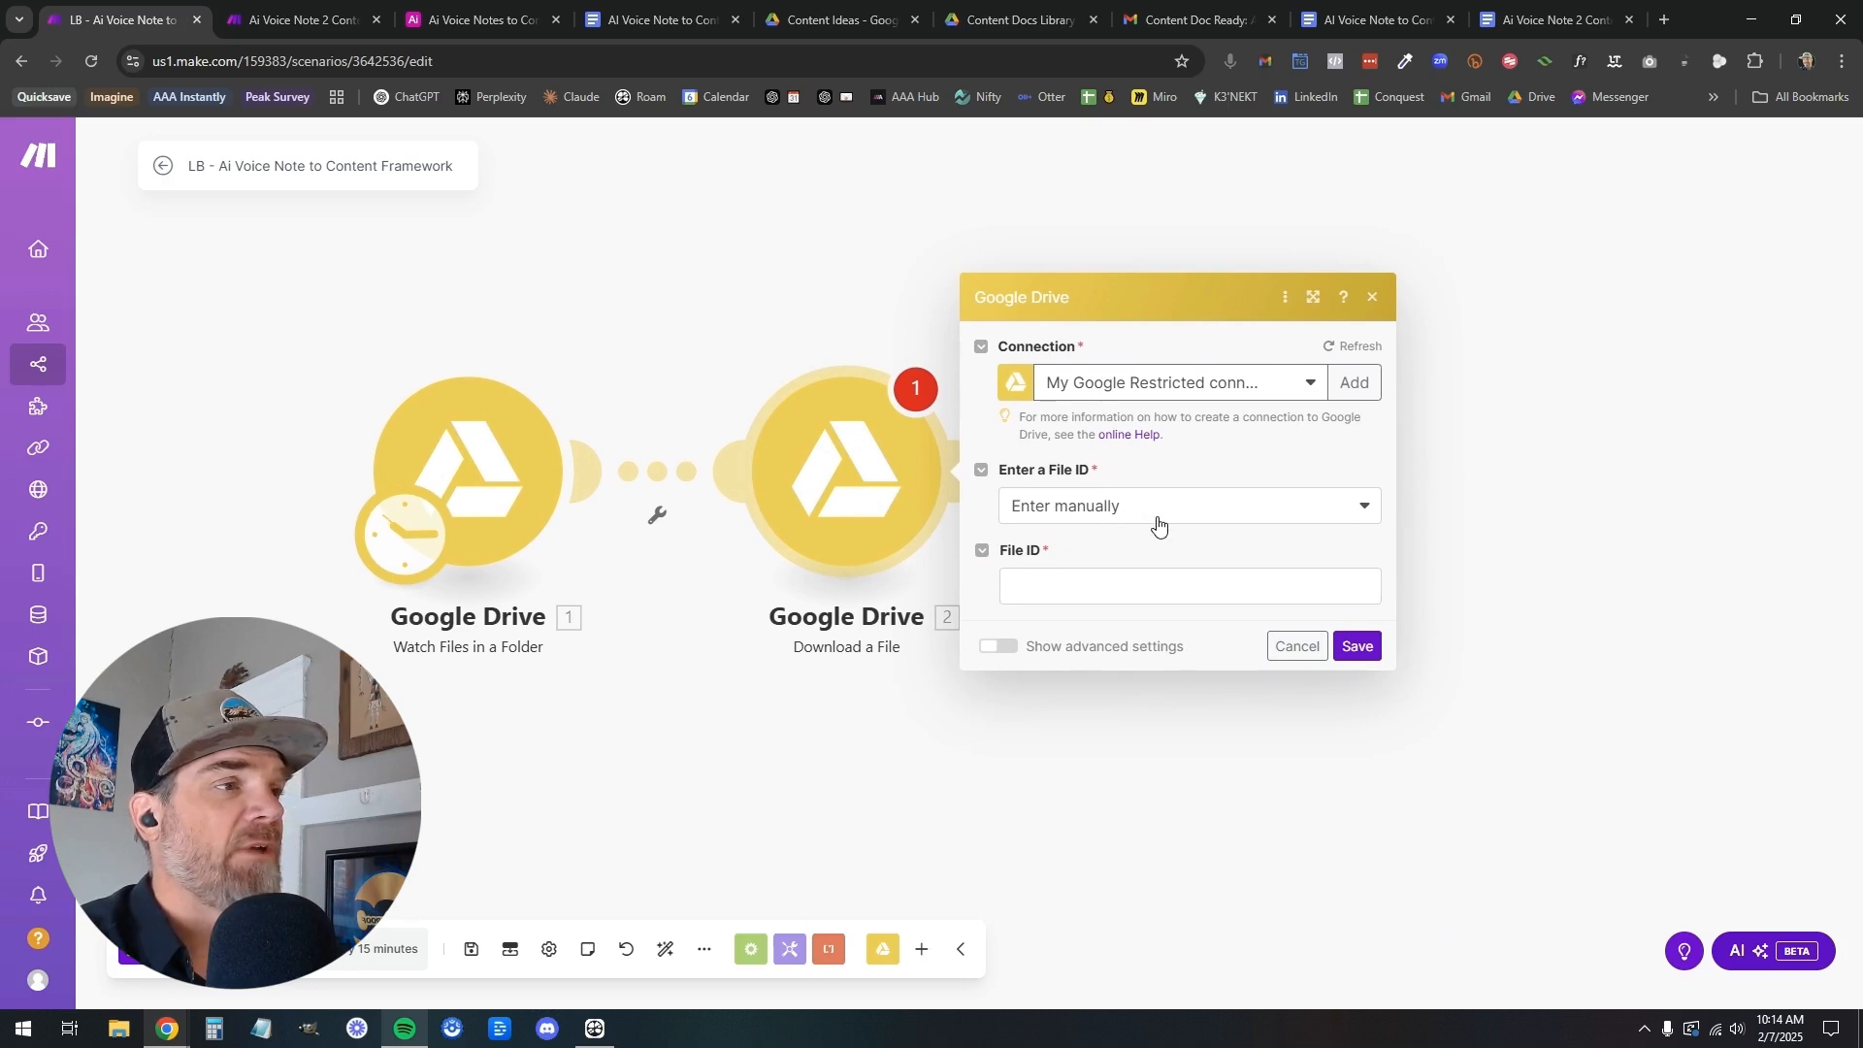
Map the trigger's File ID as the file to download and save the Download a File module
click(1144, 594)
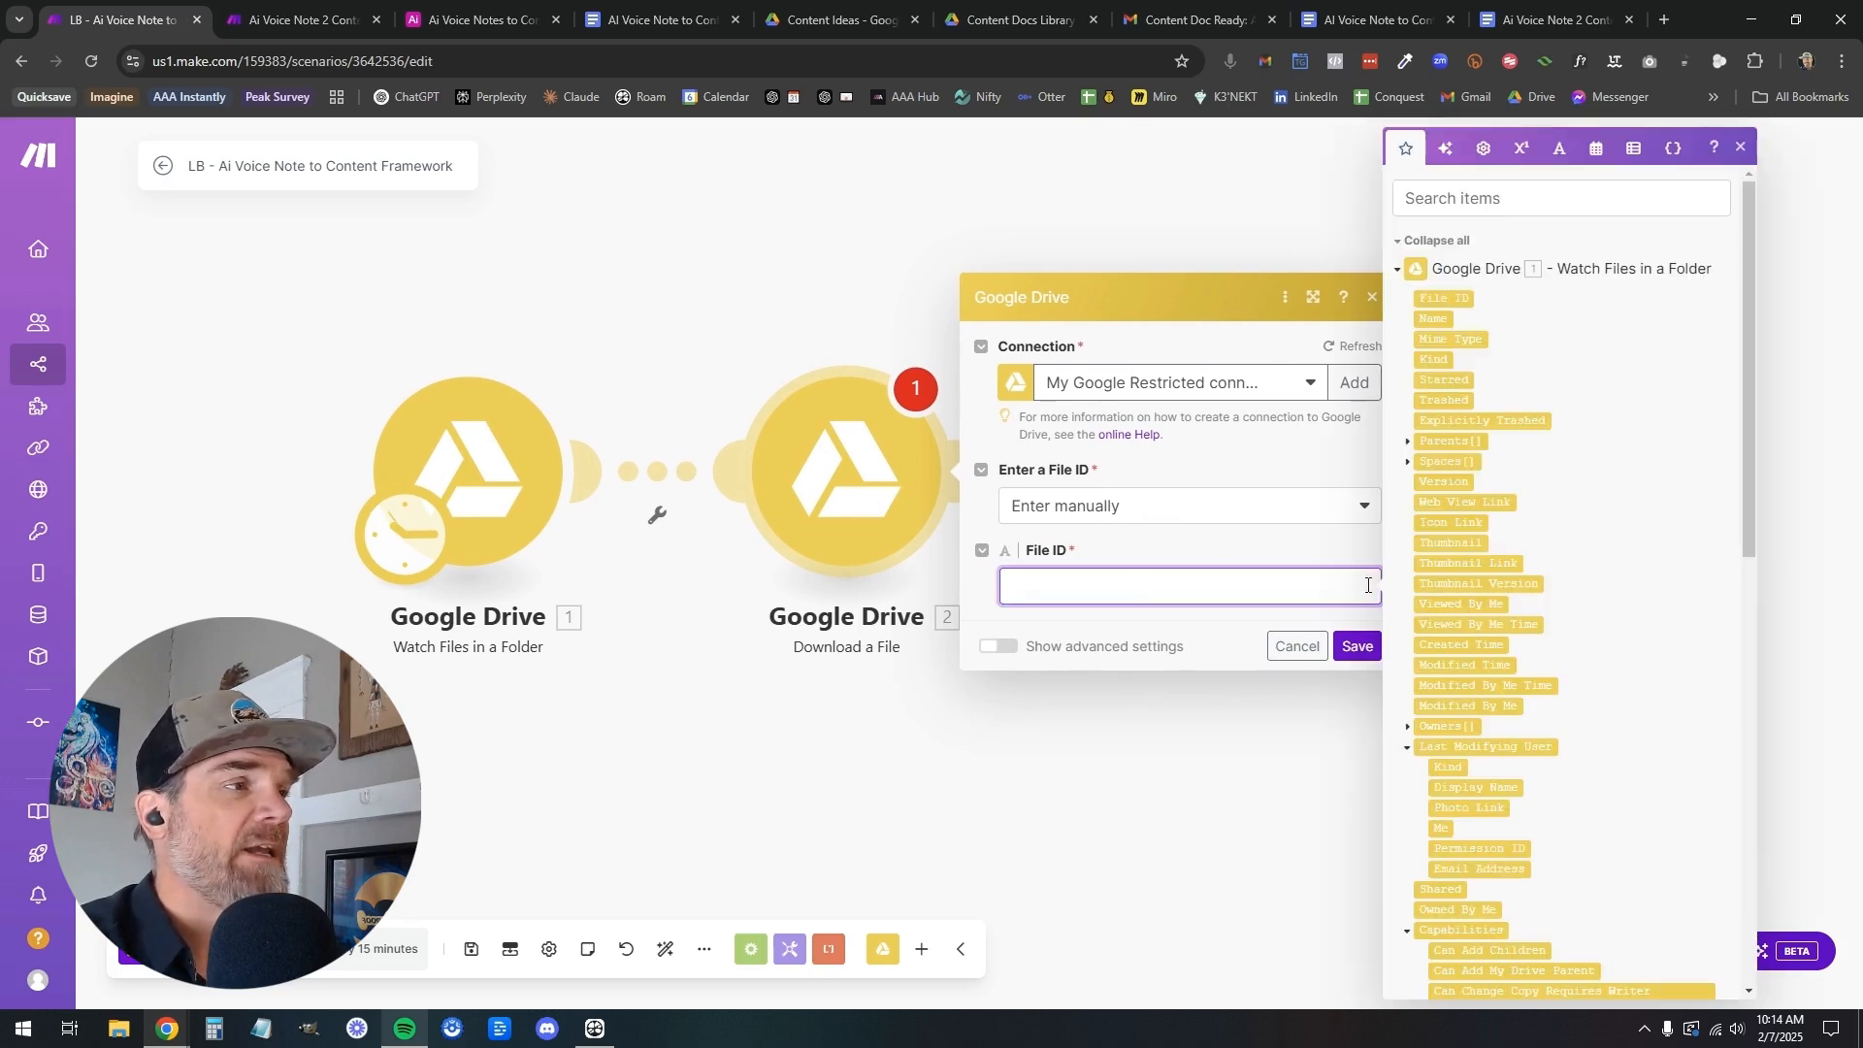
scroll(1447, 573, down, 10)
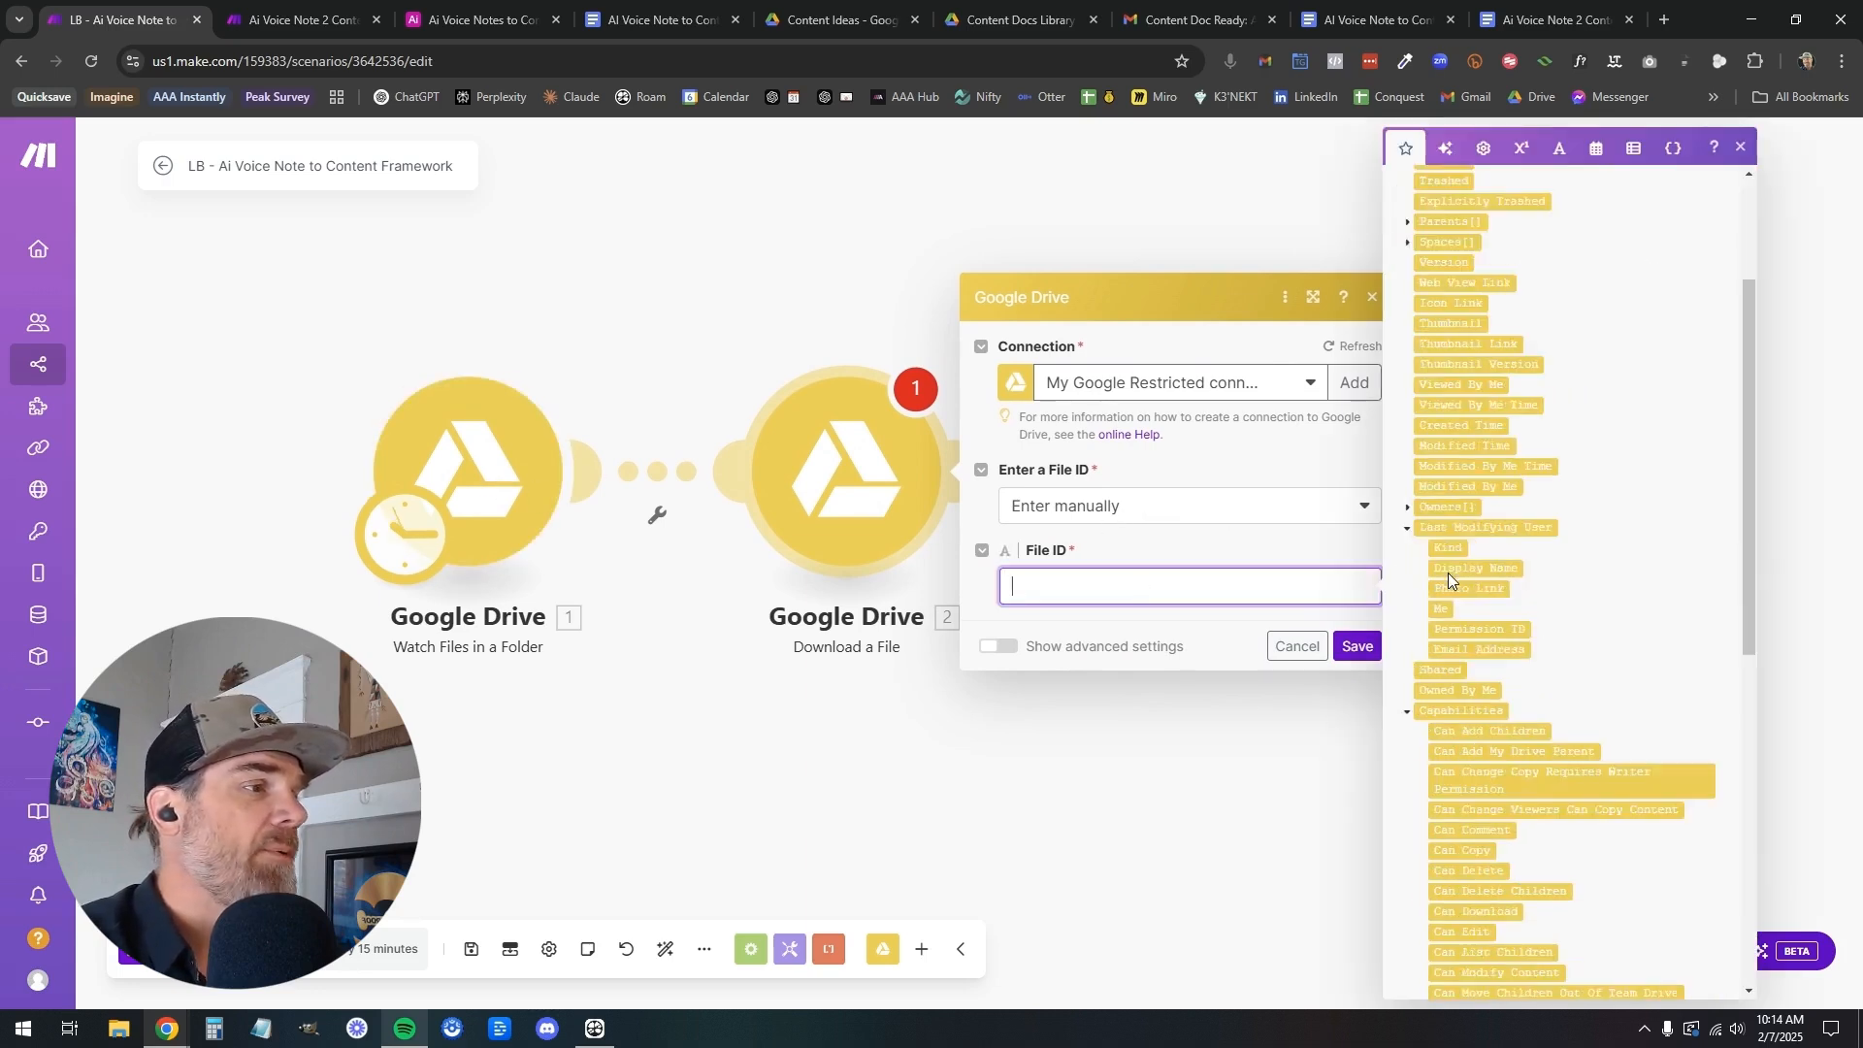
scroll(1452, 572, up, 10)
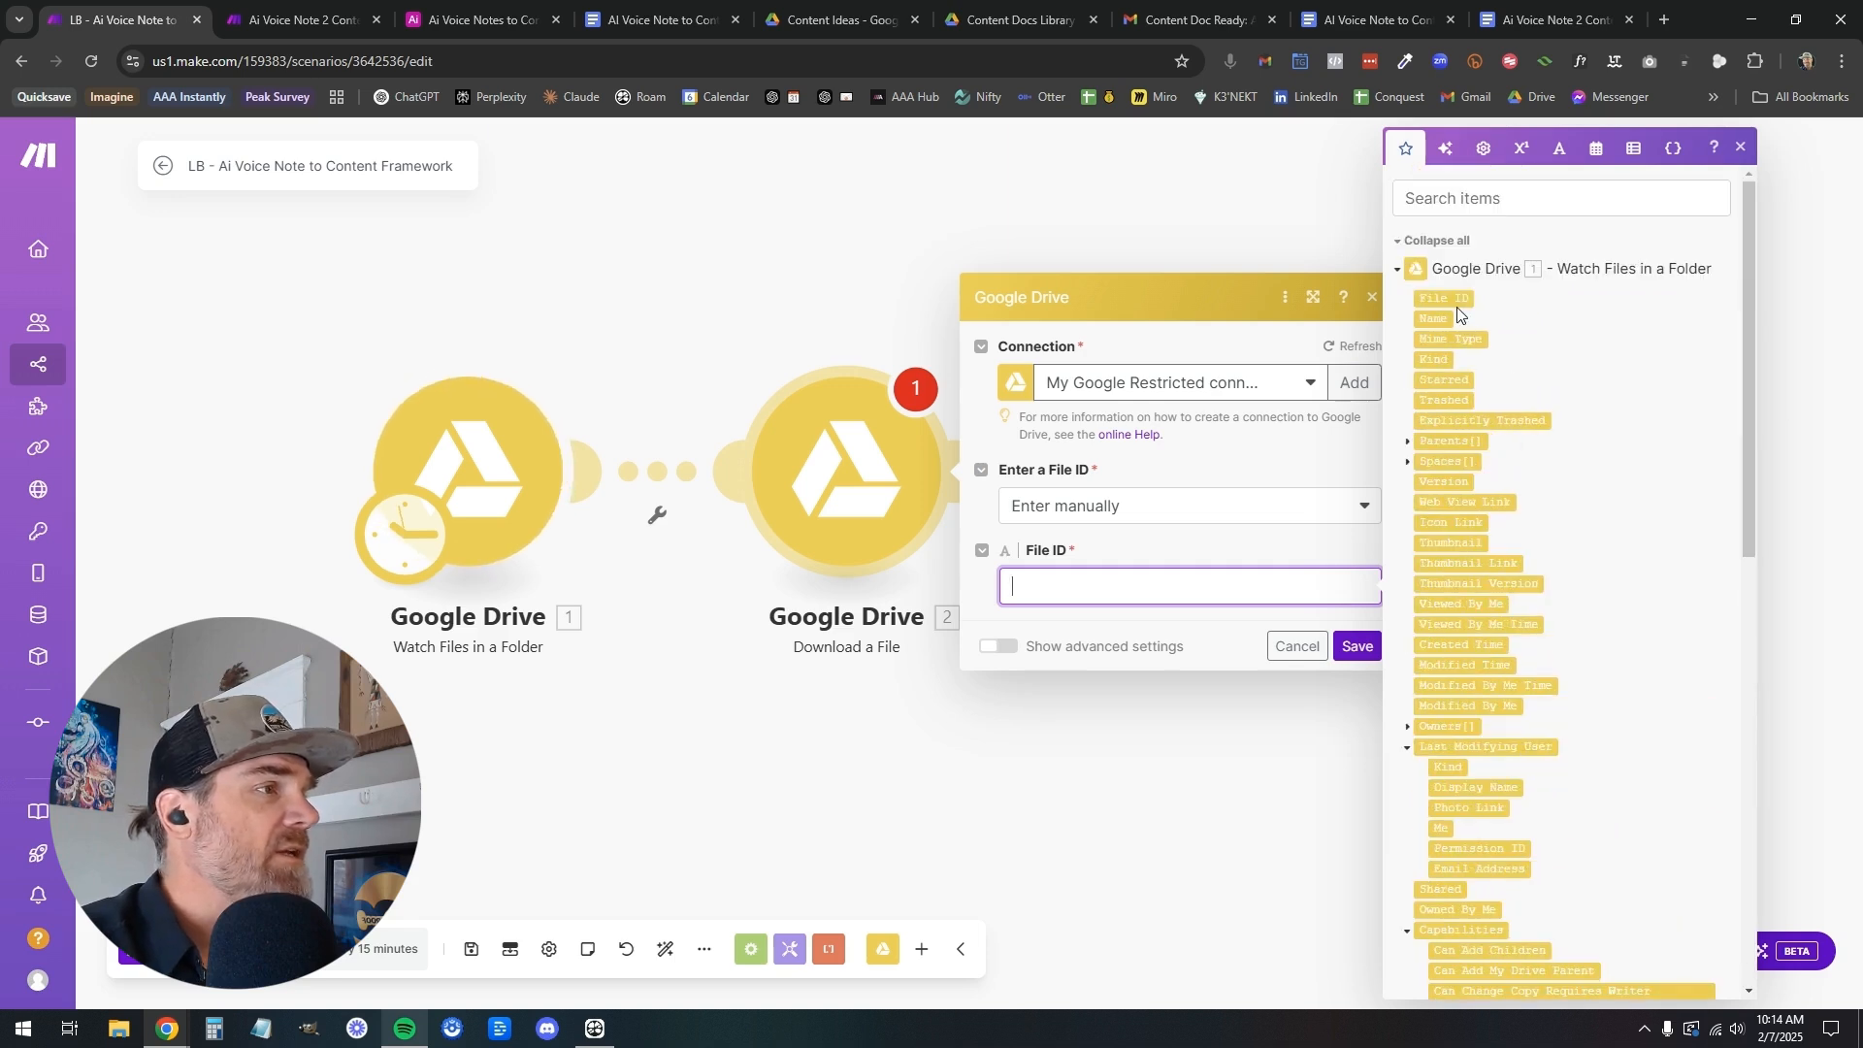
click(1457, 300)
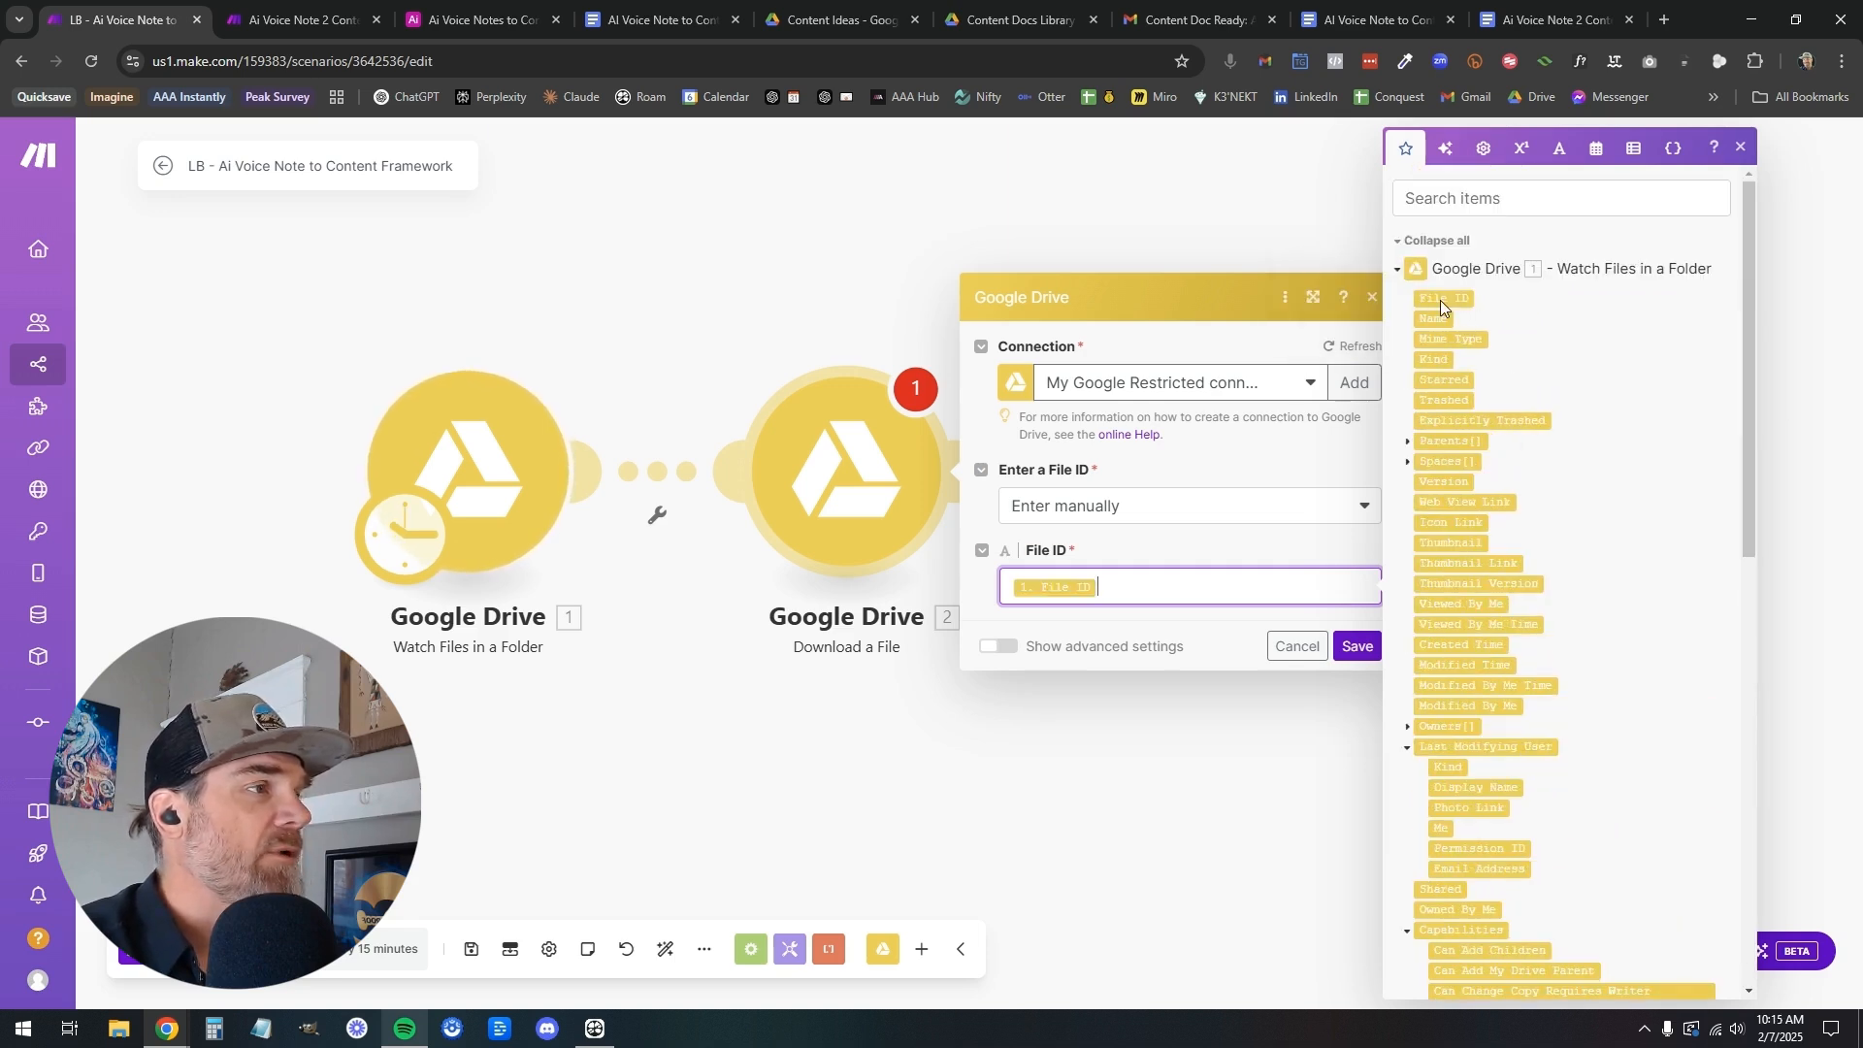
click(1355, 646)
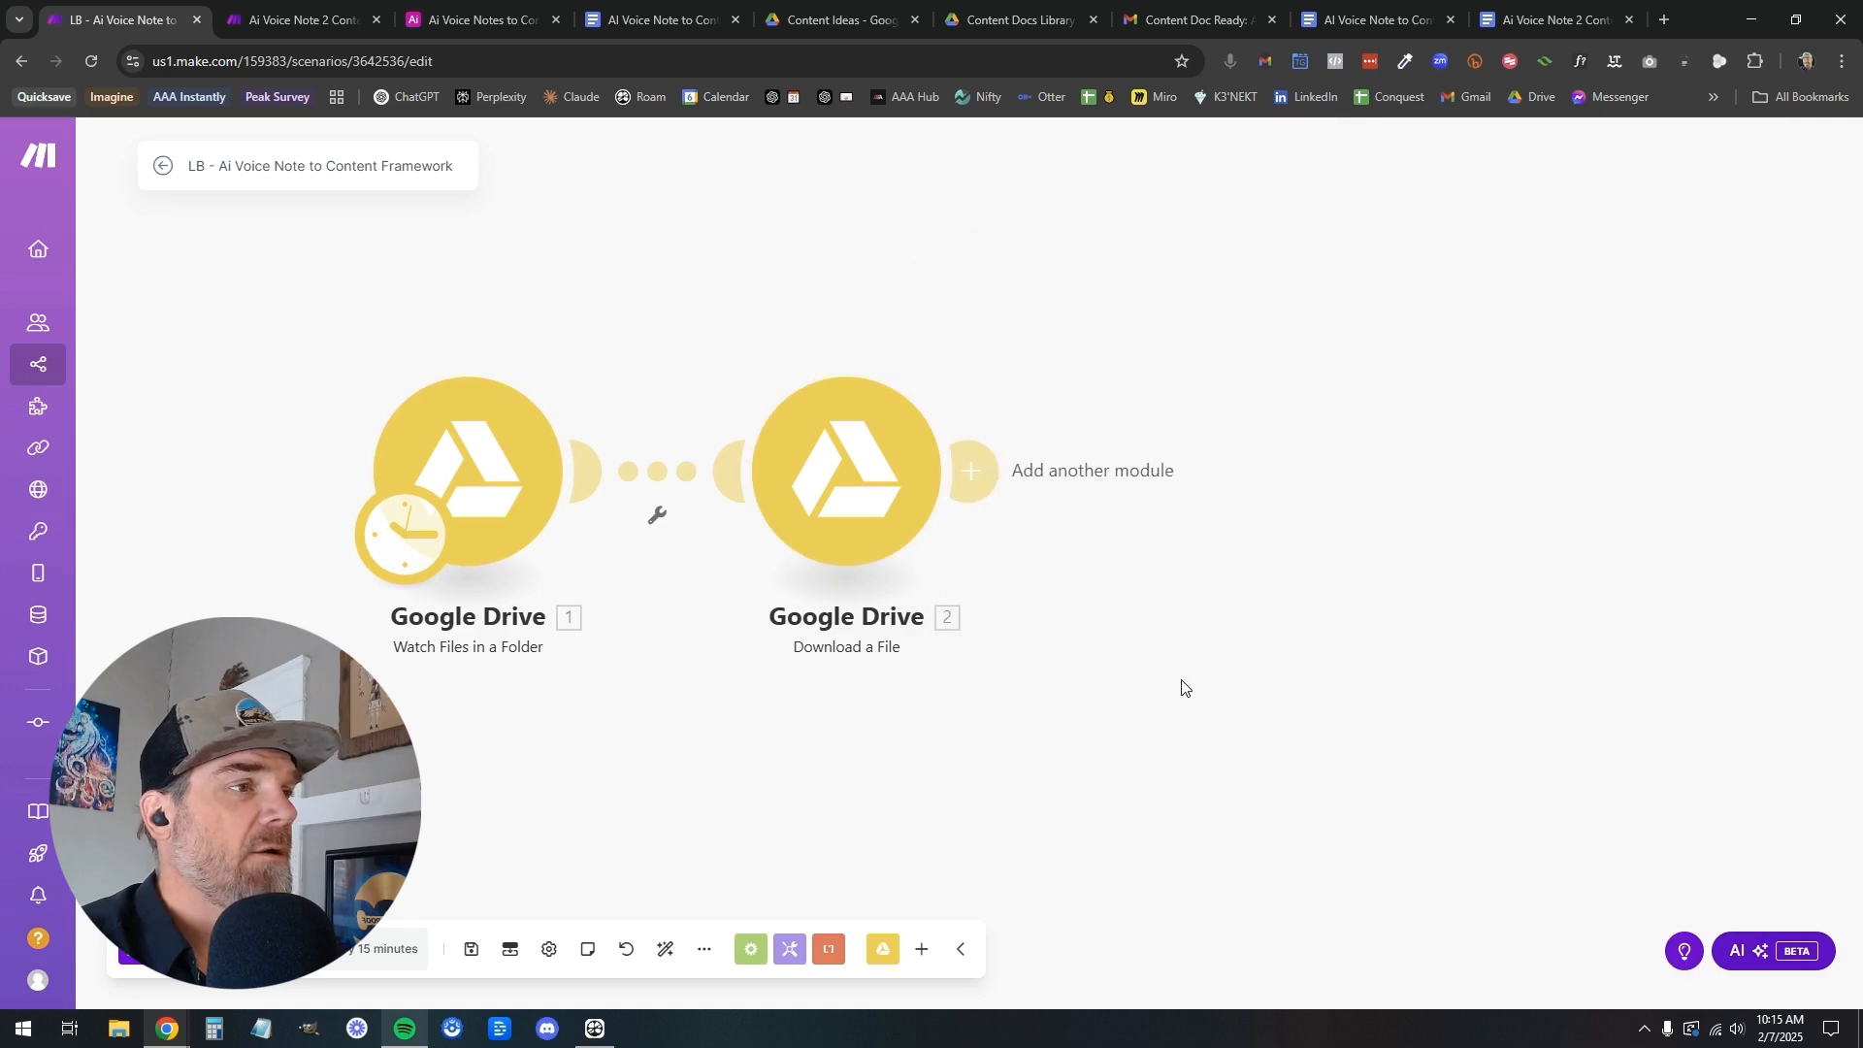
Check the finished scenario for its third module, and add an OpenAI Create a Transcription (Whisper) module after Download a File
click(313, 21)
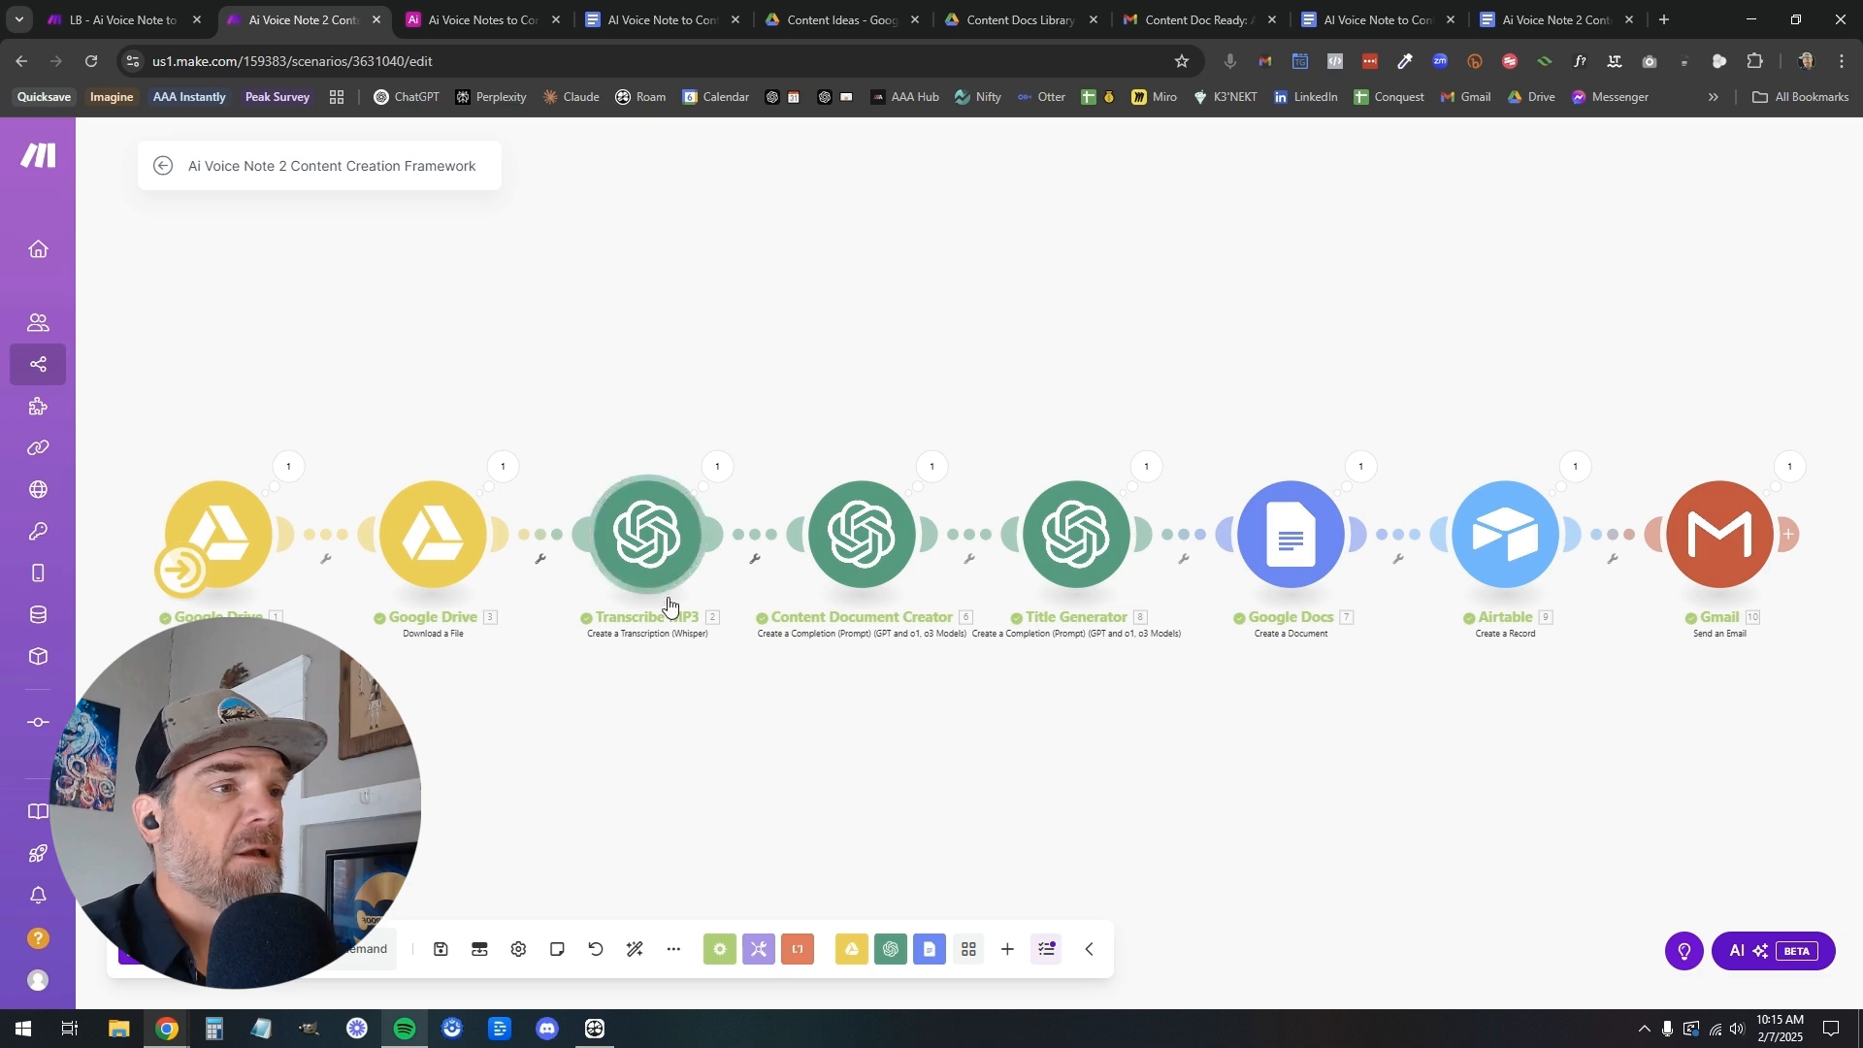
click(163, 29)
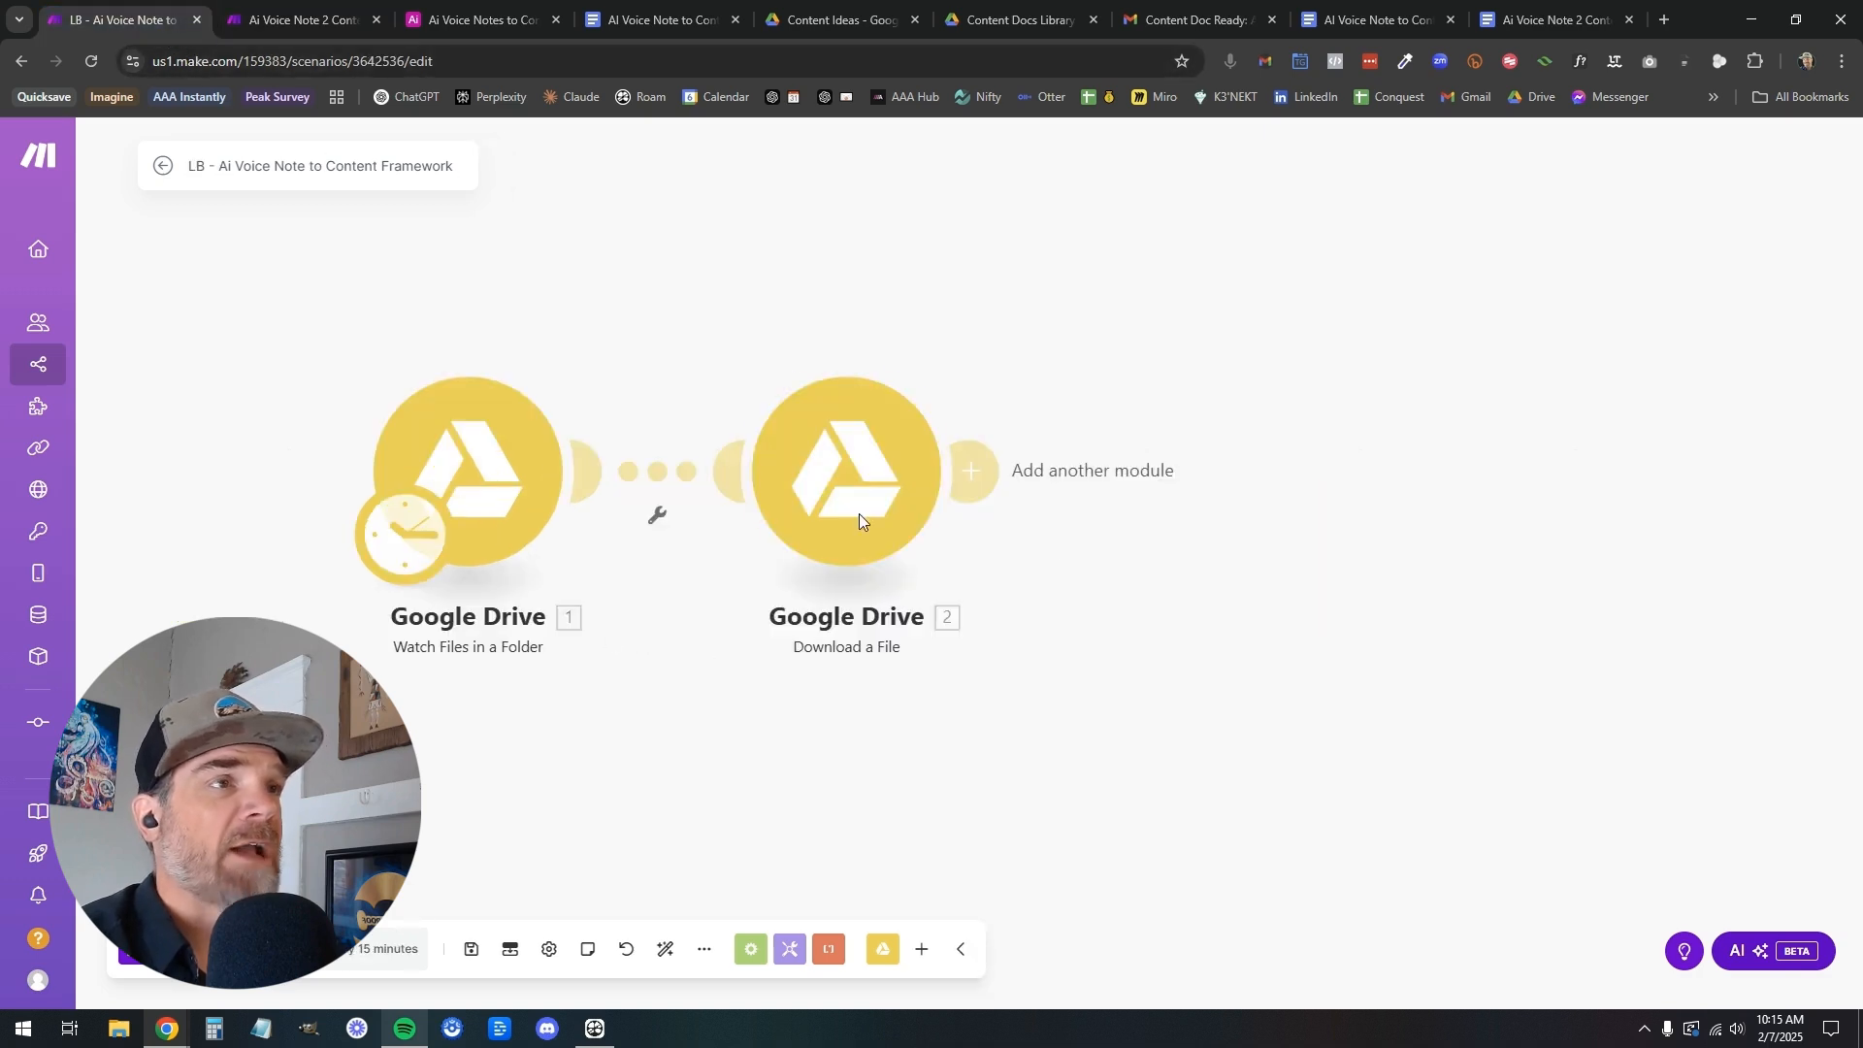
click(999, 483)
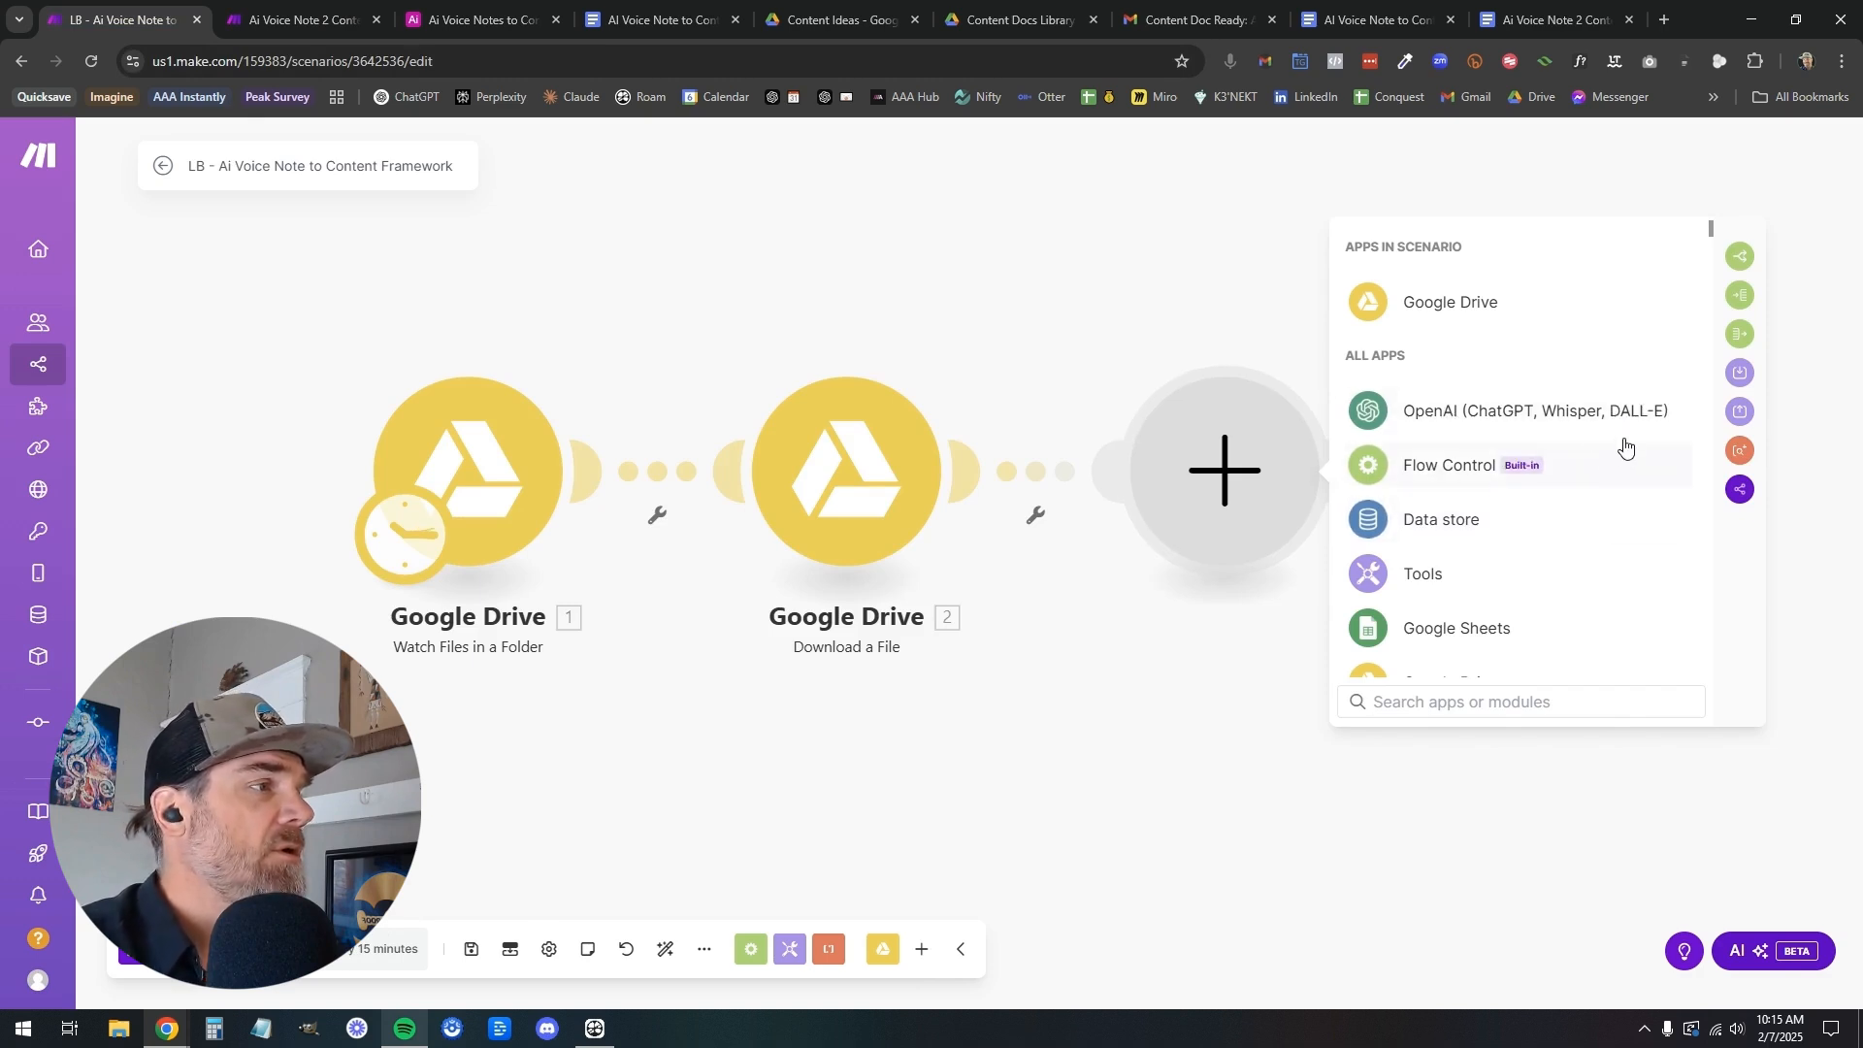
click(1535, 424)
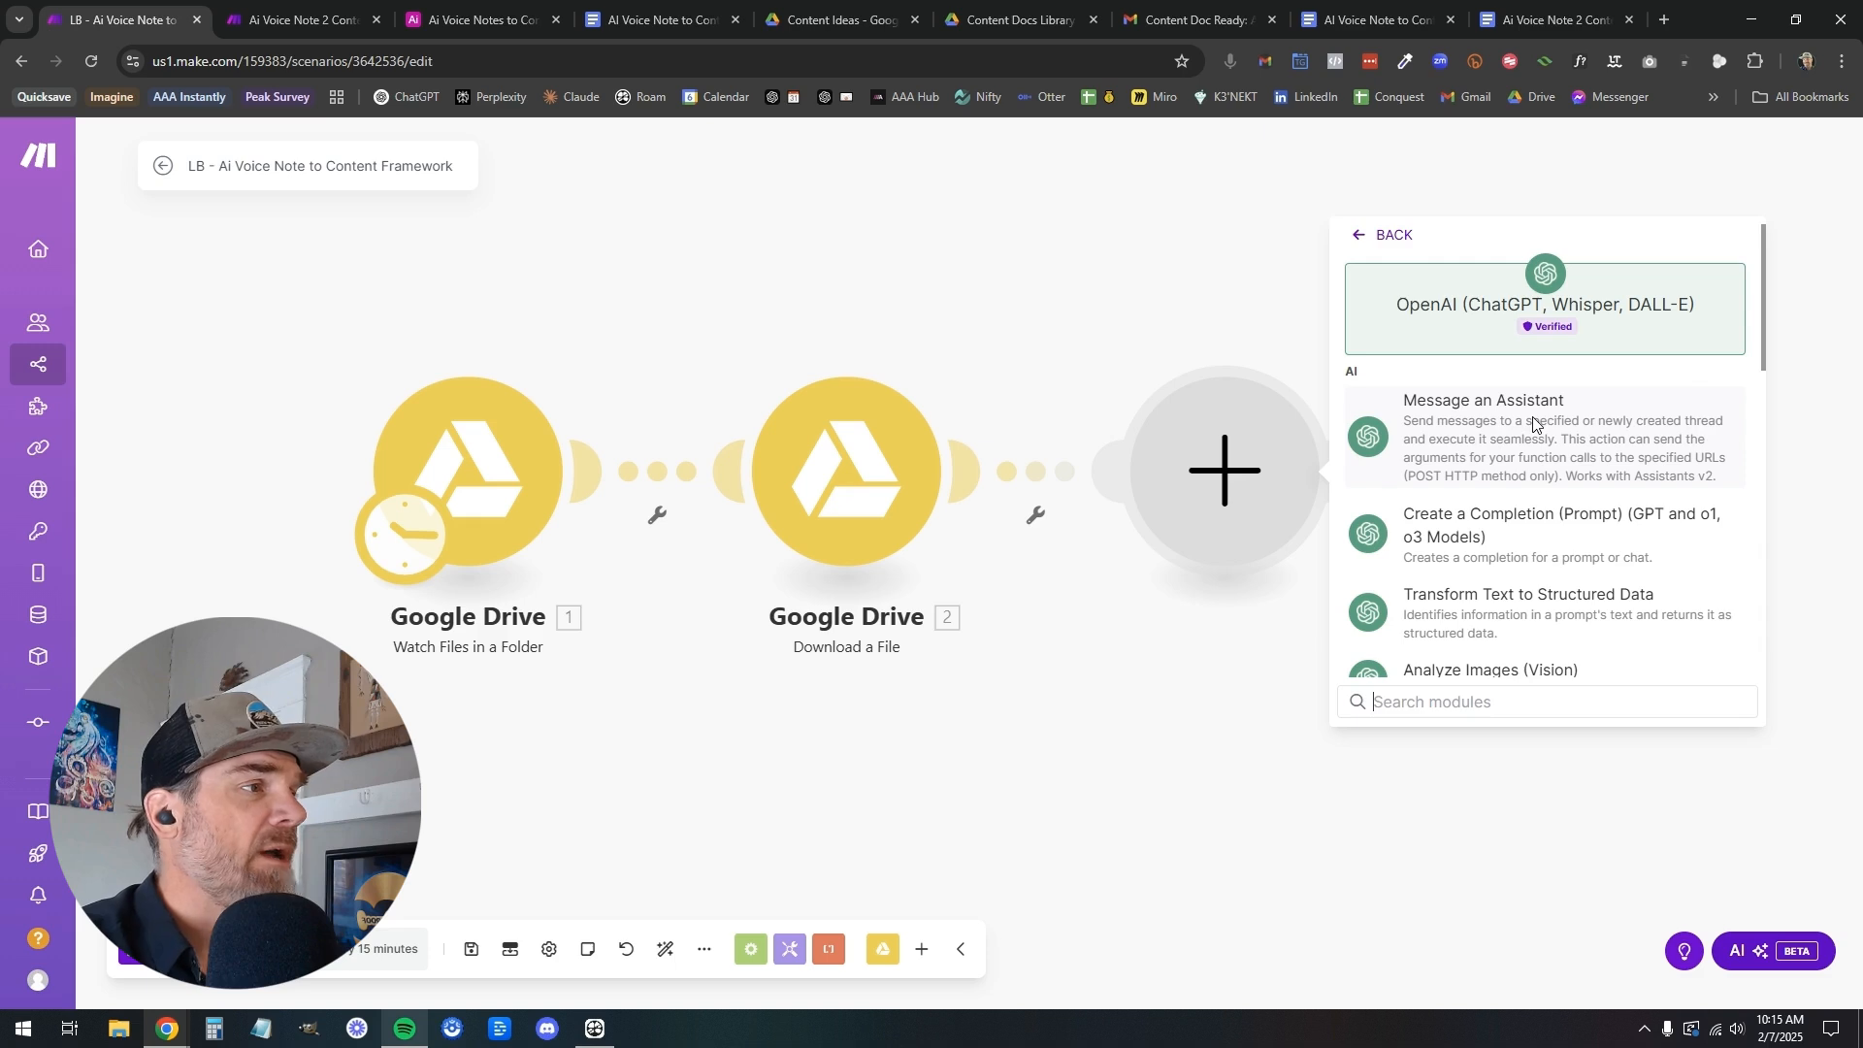
scroll(1543, 531, down, 4)
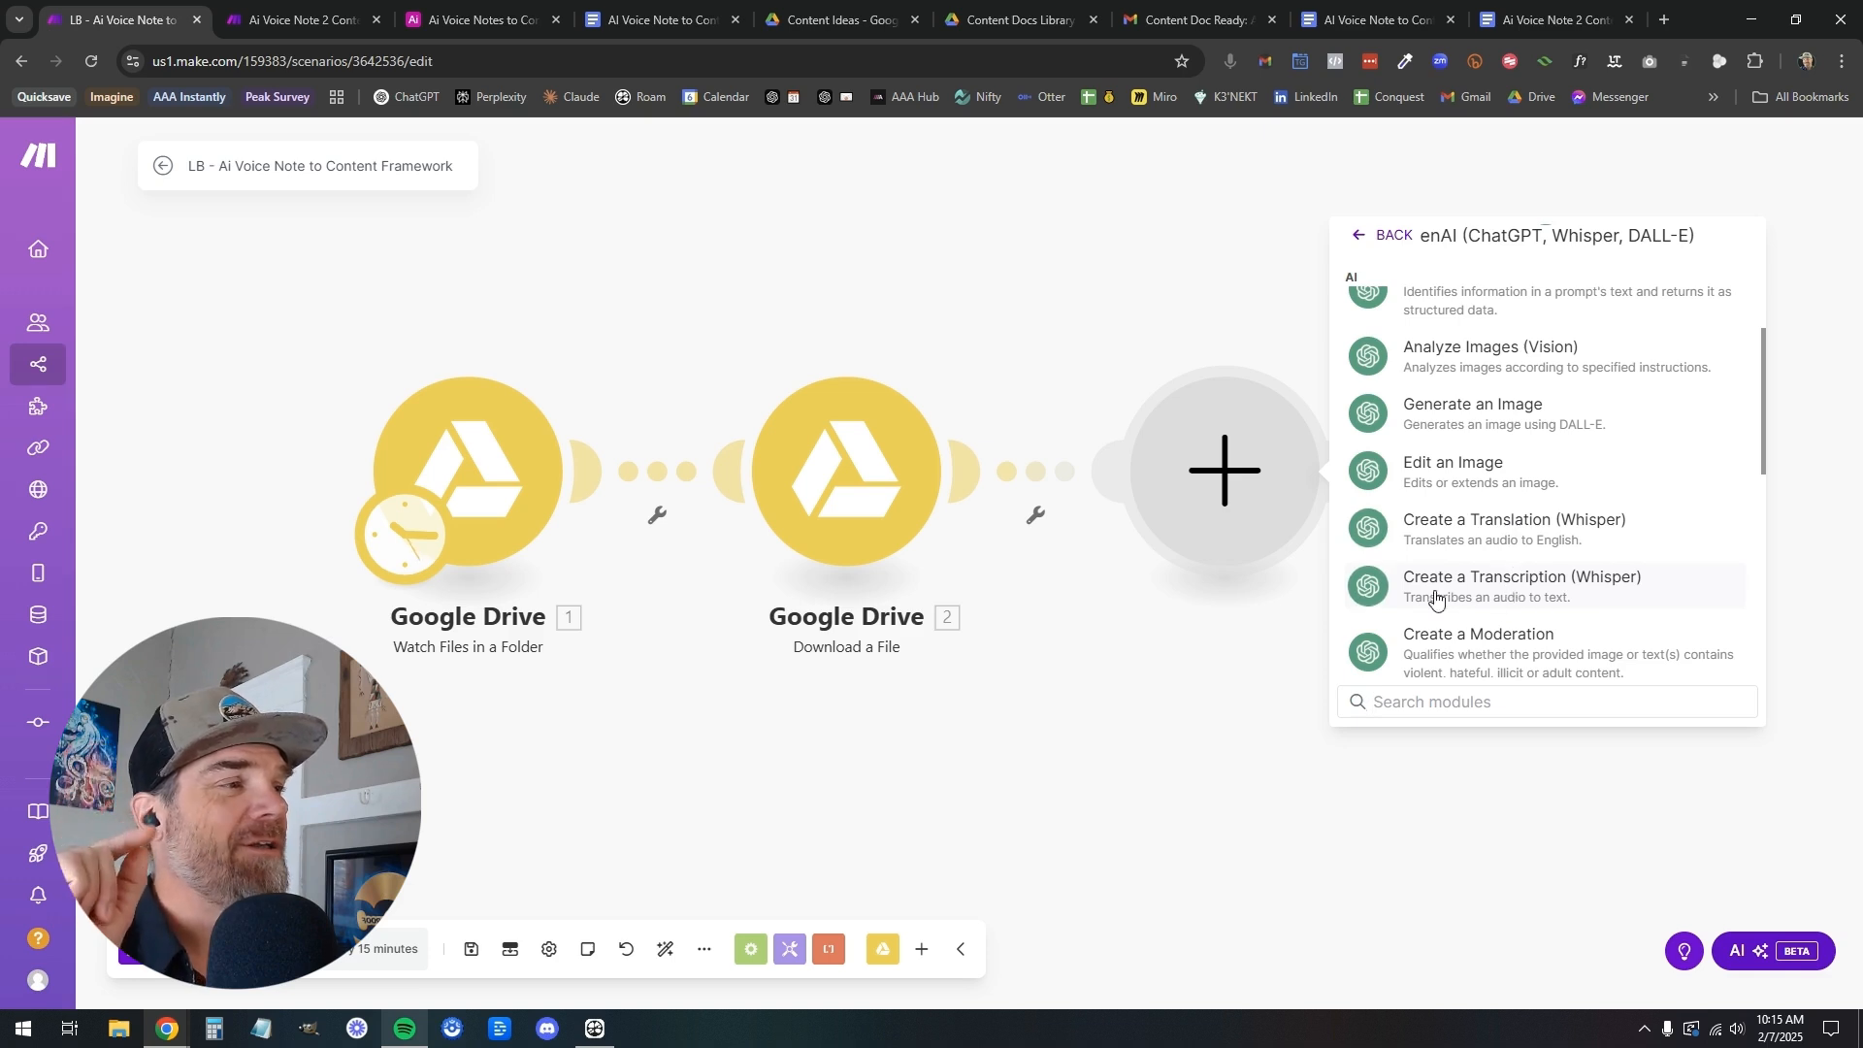
click(1503, 592)
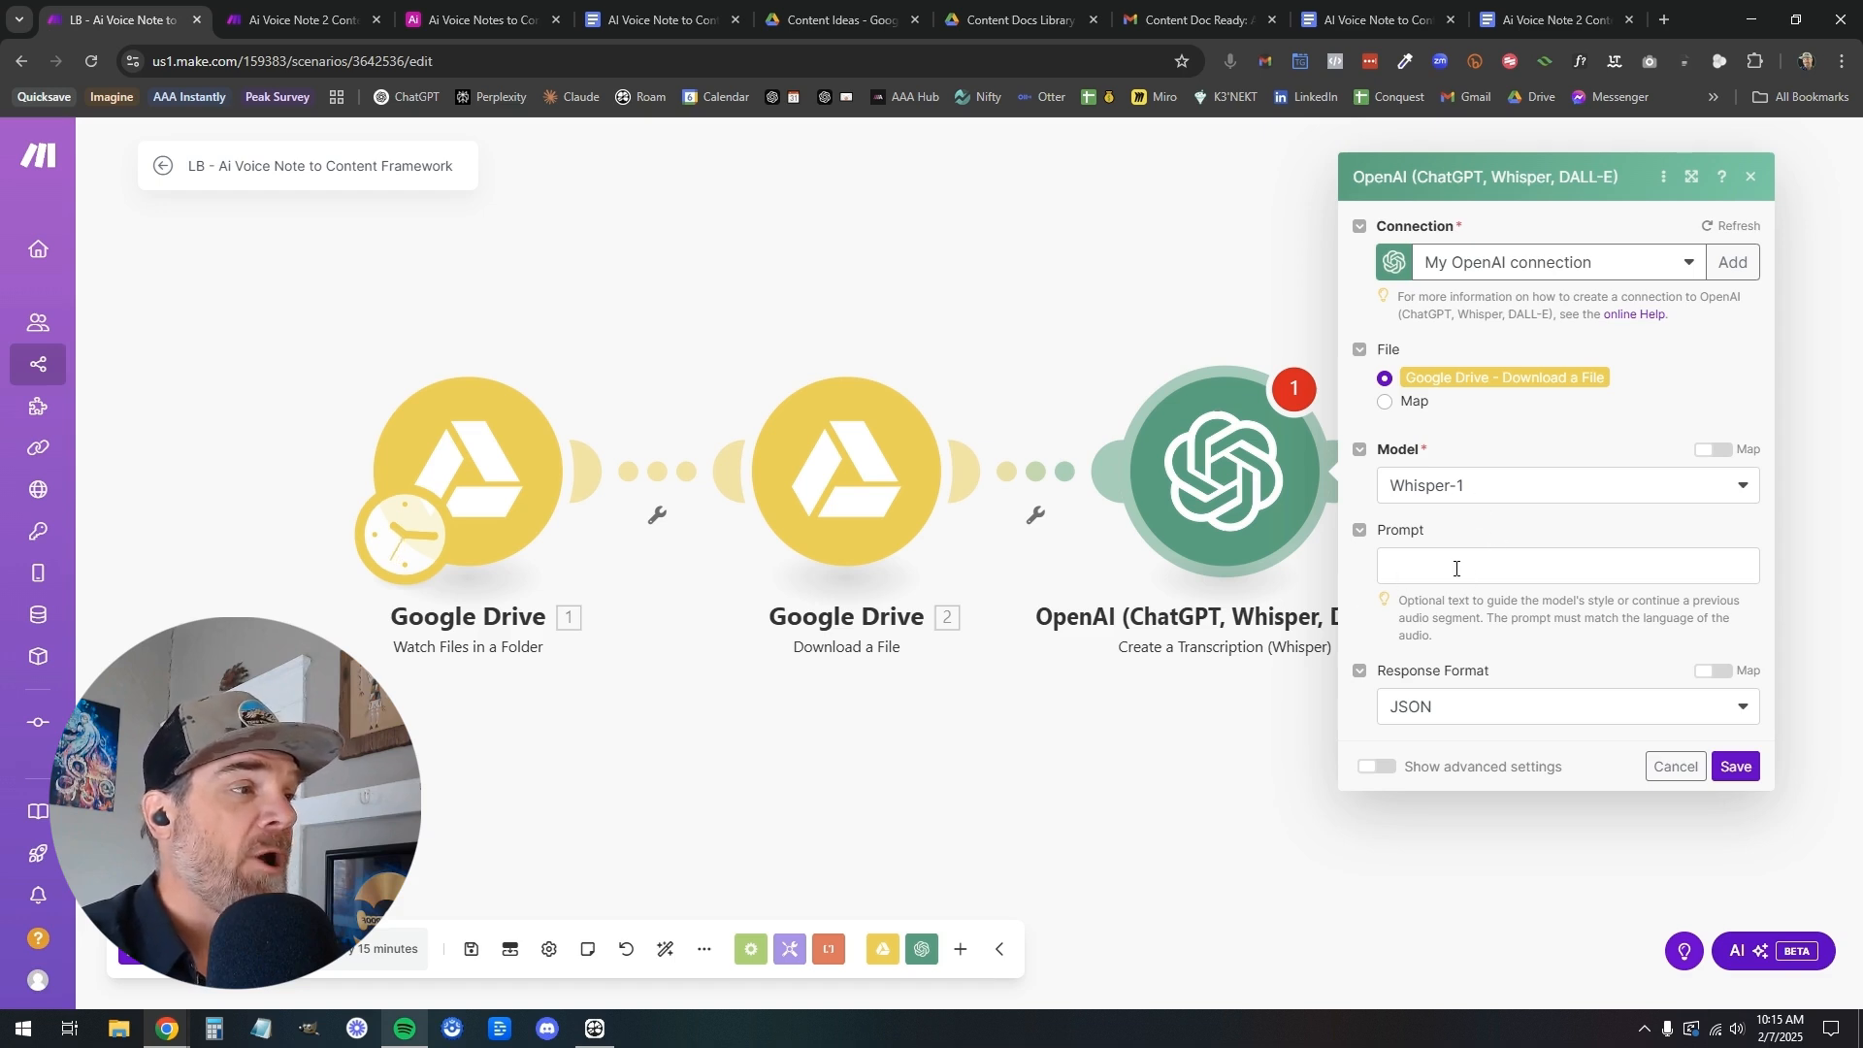
Set the transcription module's response format to Text and save the module
click(1513, 719)
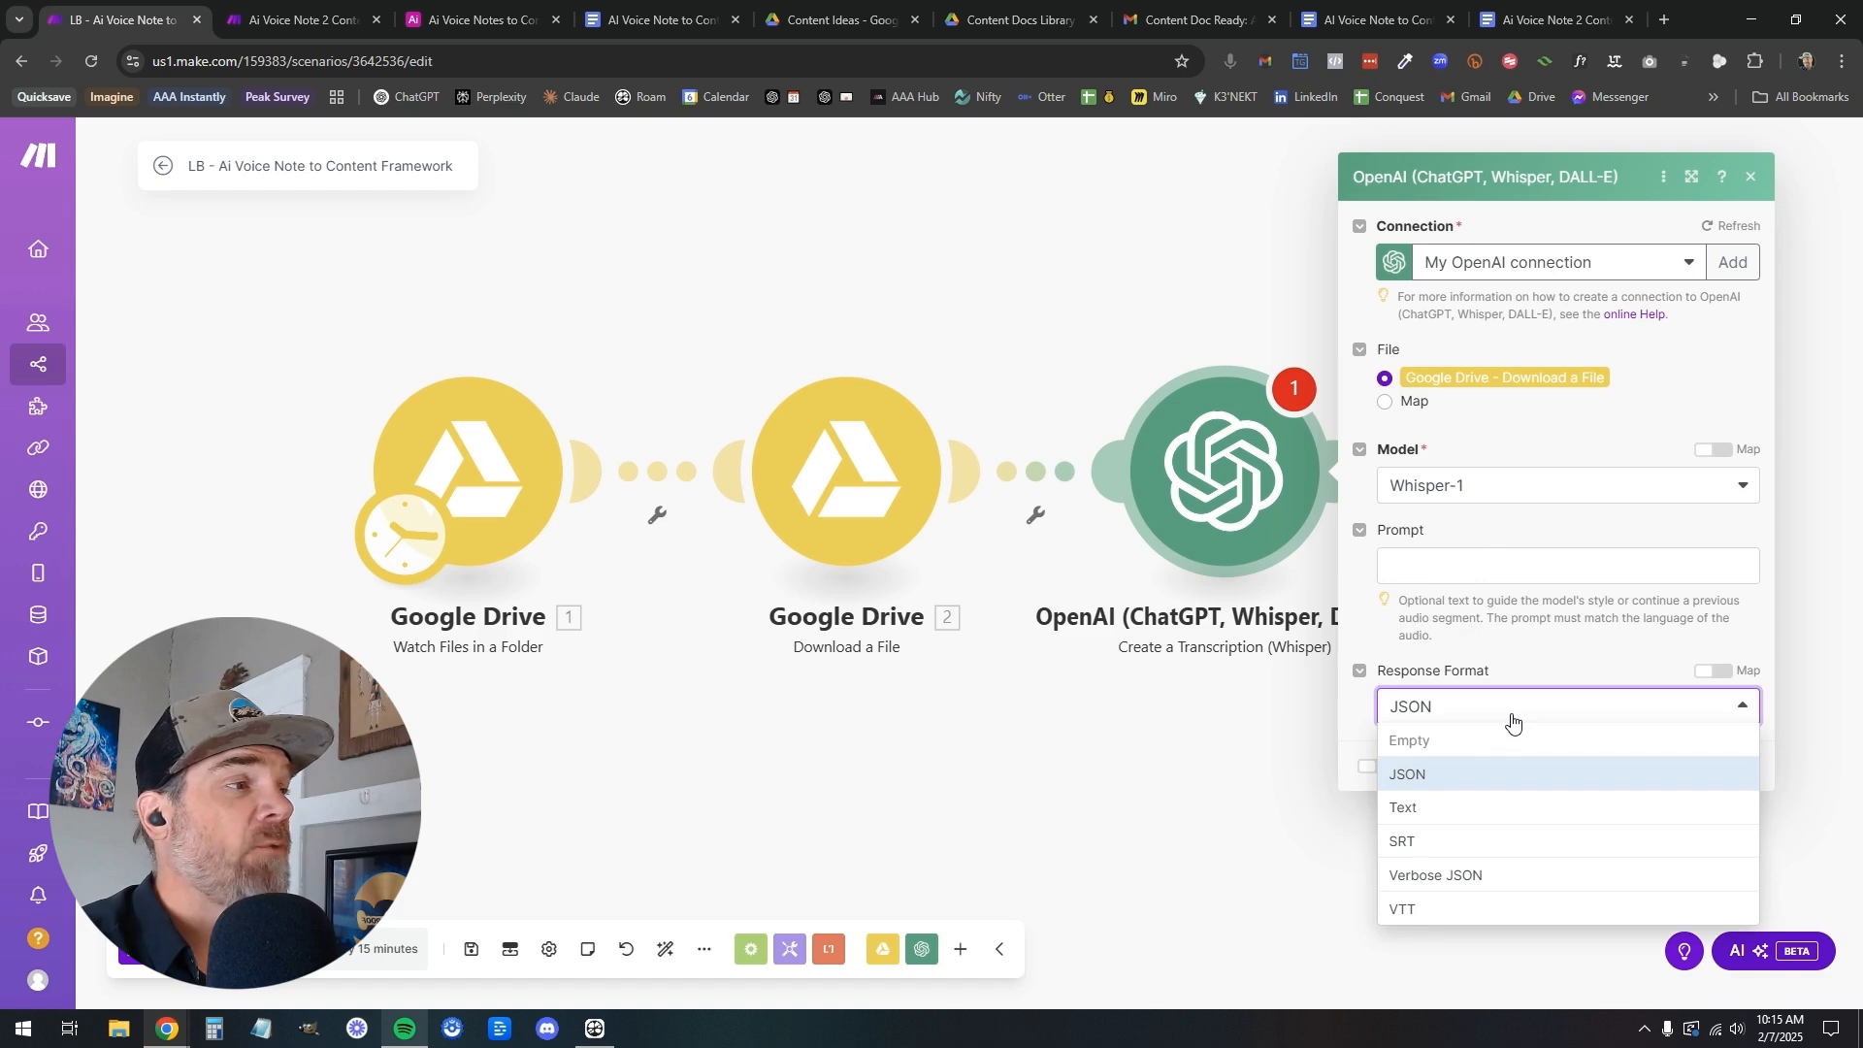
click(1492, 813)
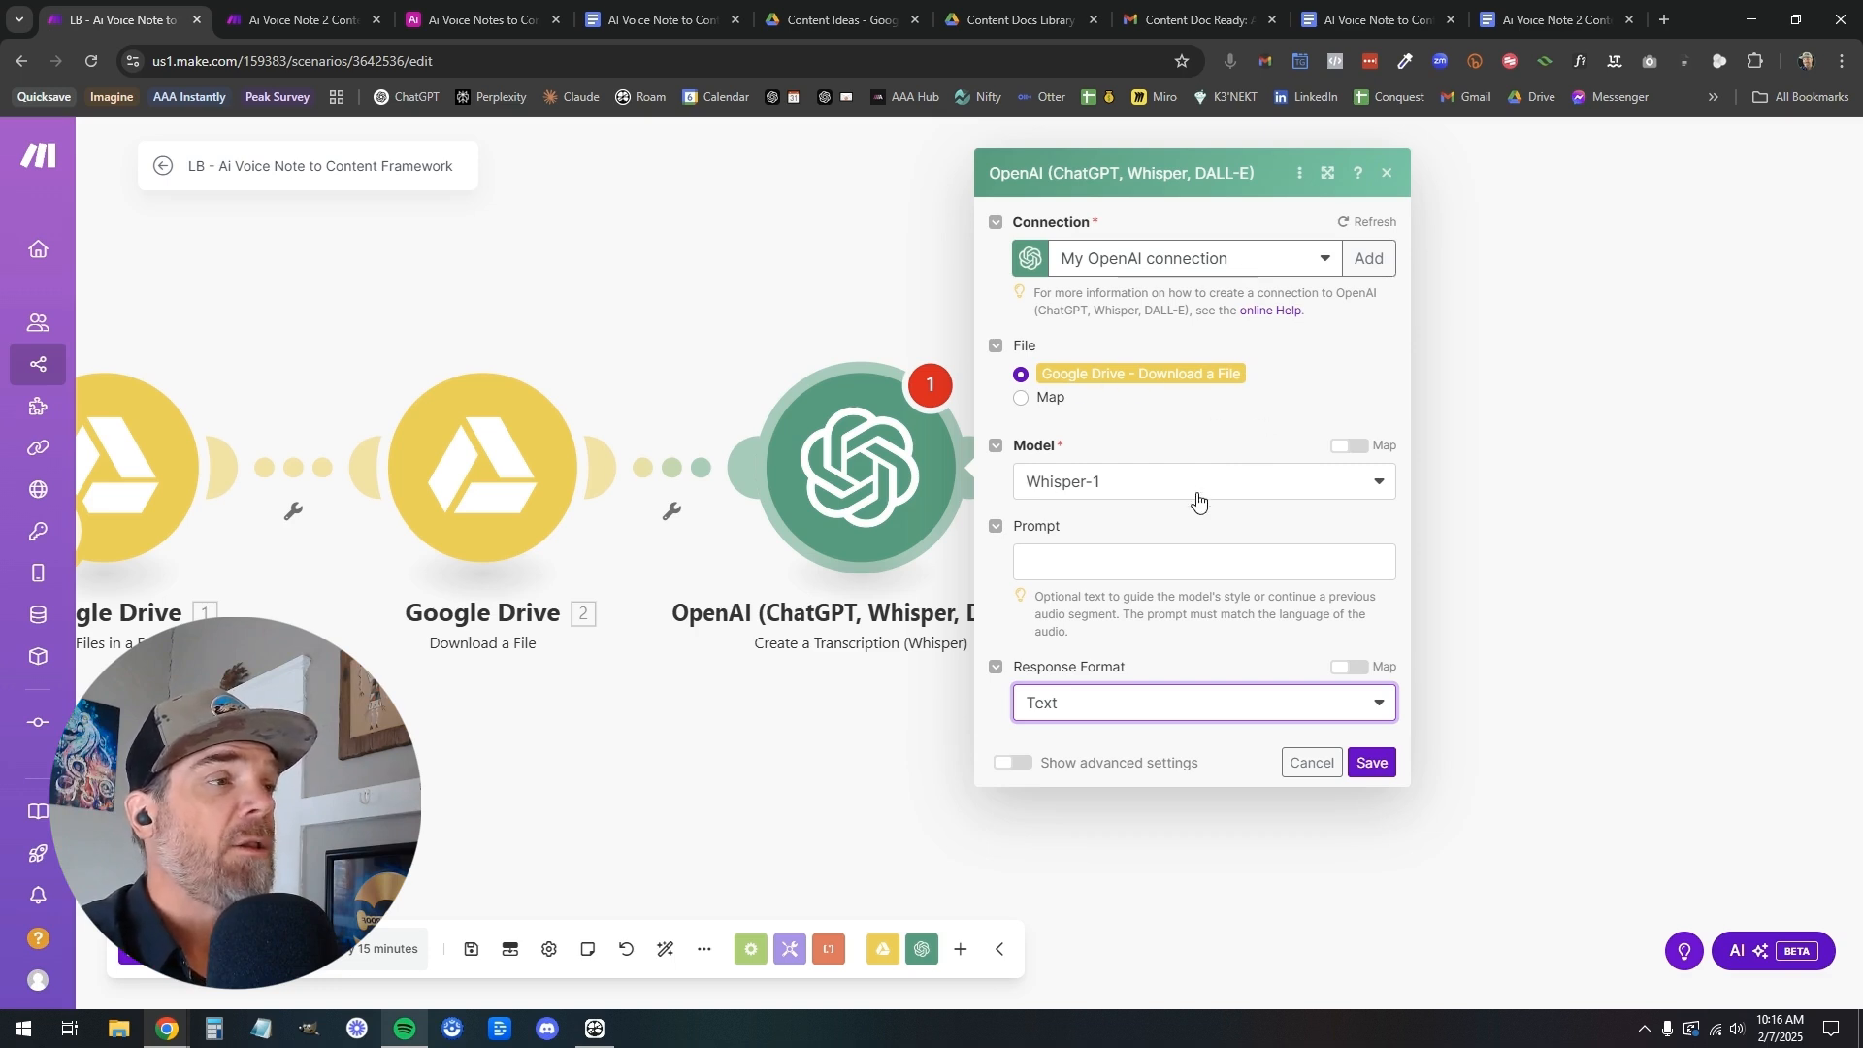
click(1388, 771)
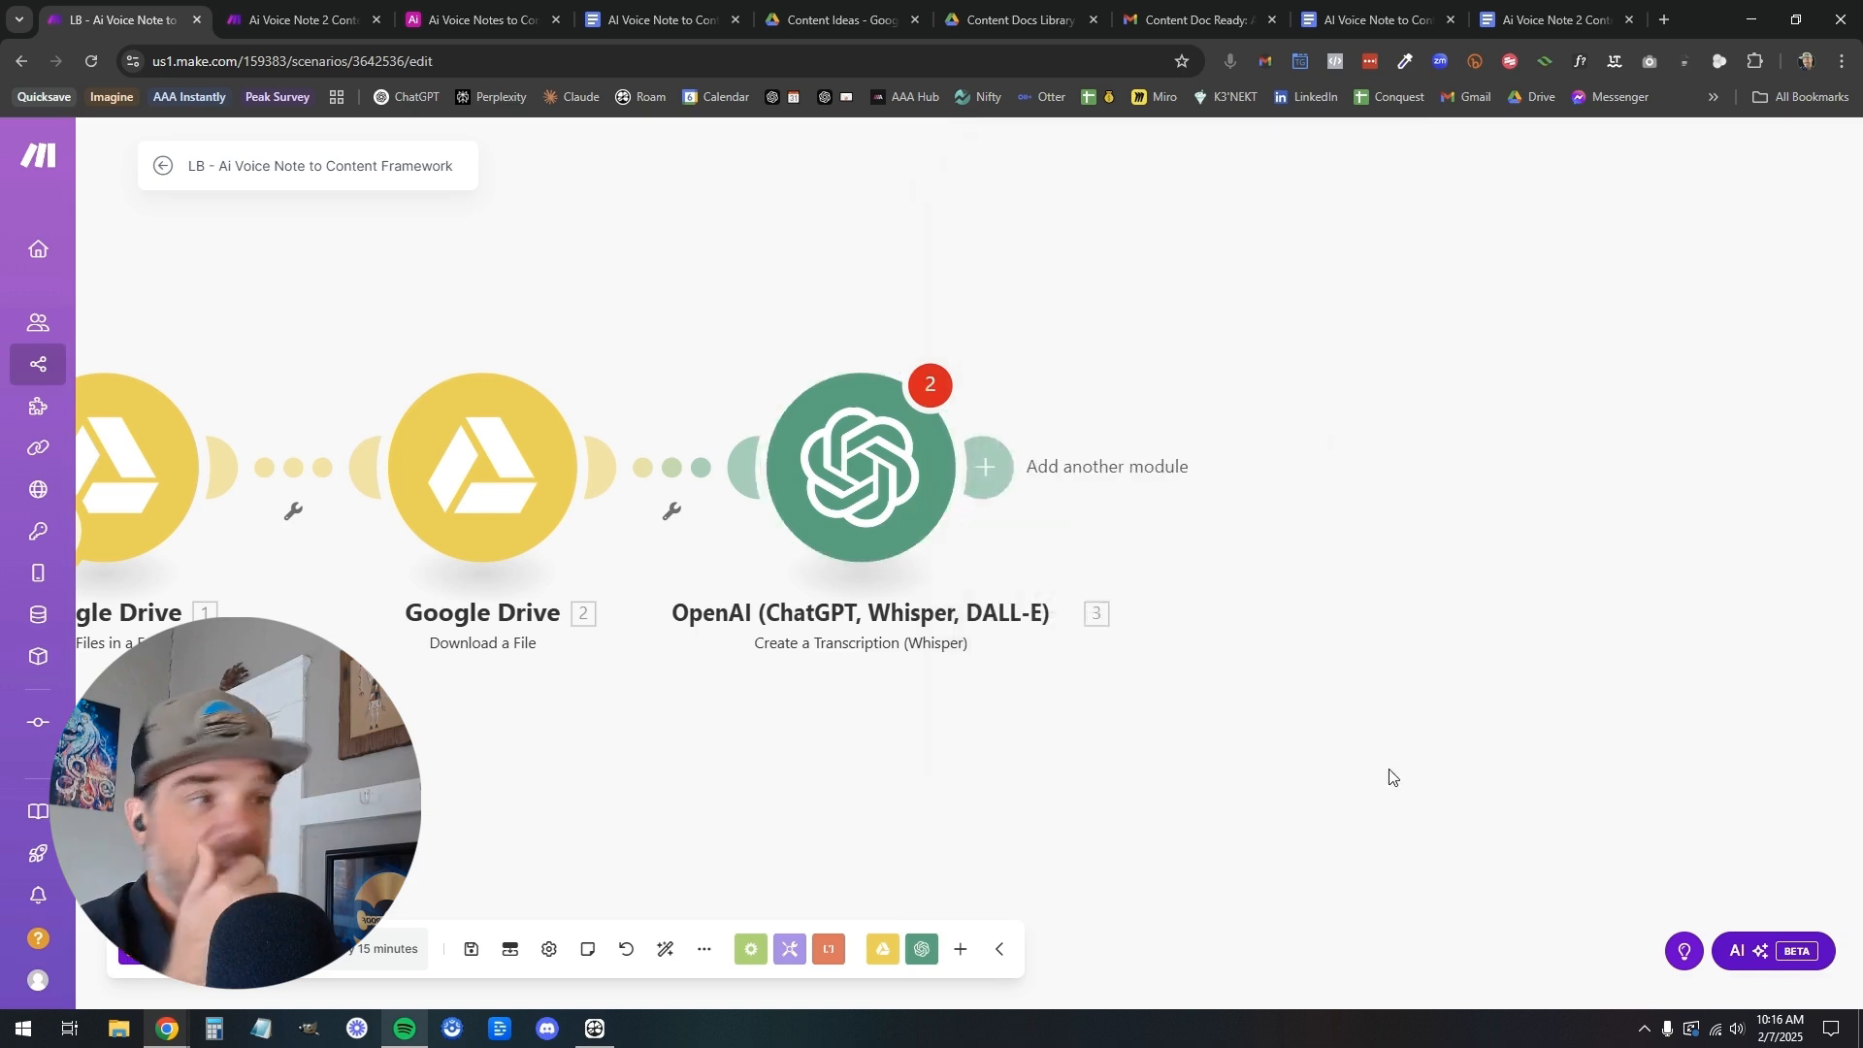
Try to save the scenario, set the transcription module's file source to Map with the downloaded file's Name and Data, and save the module
click(470, 951)
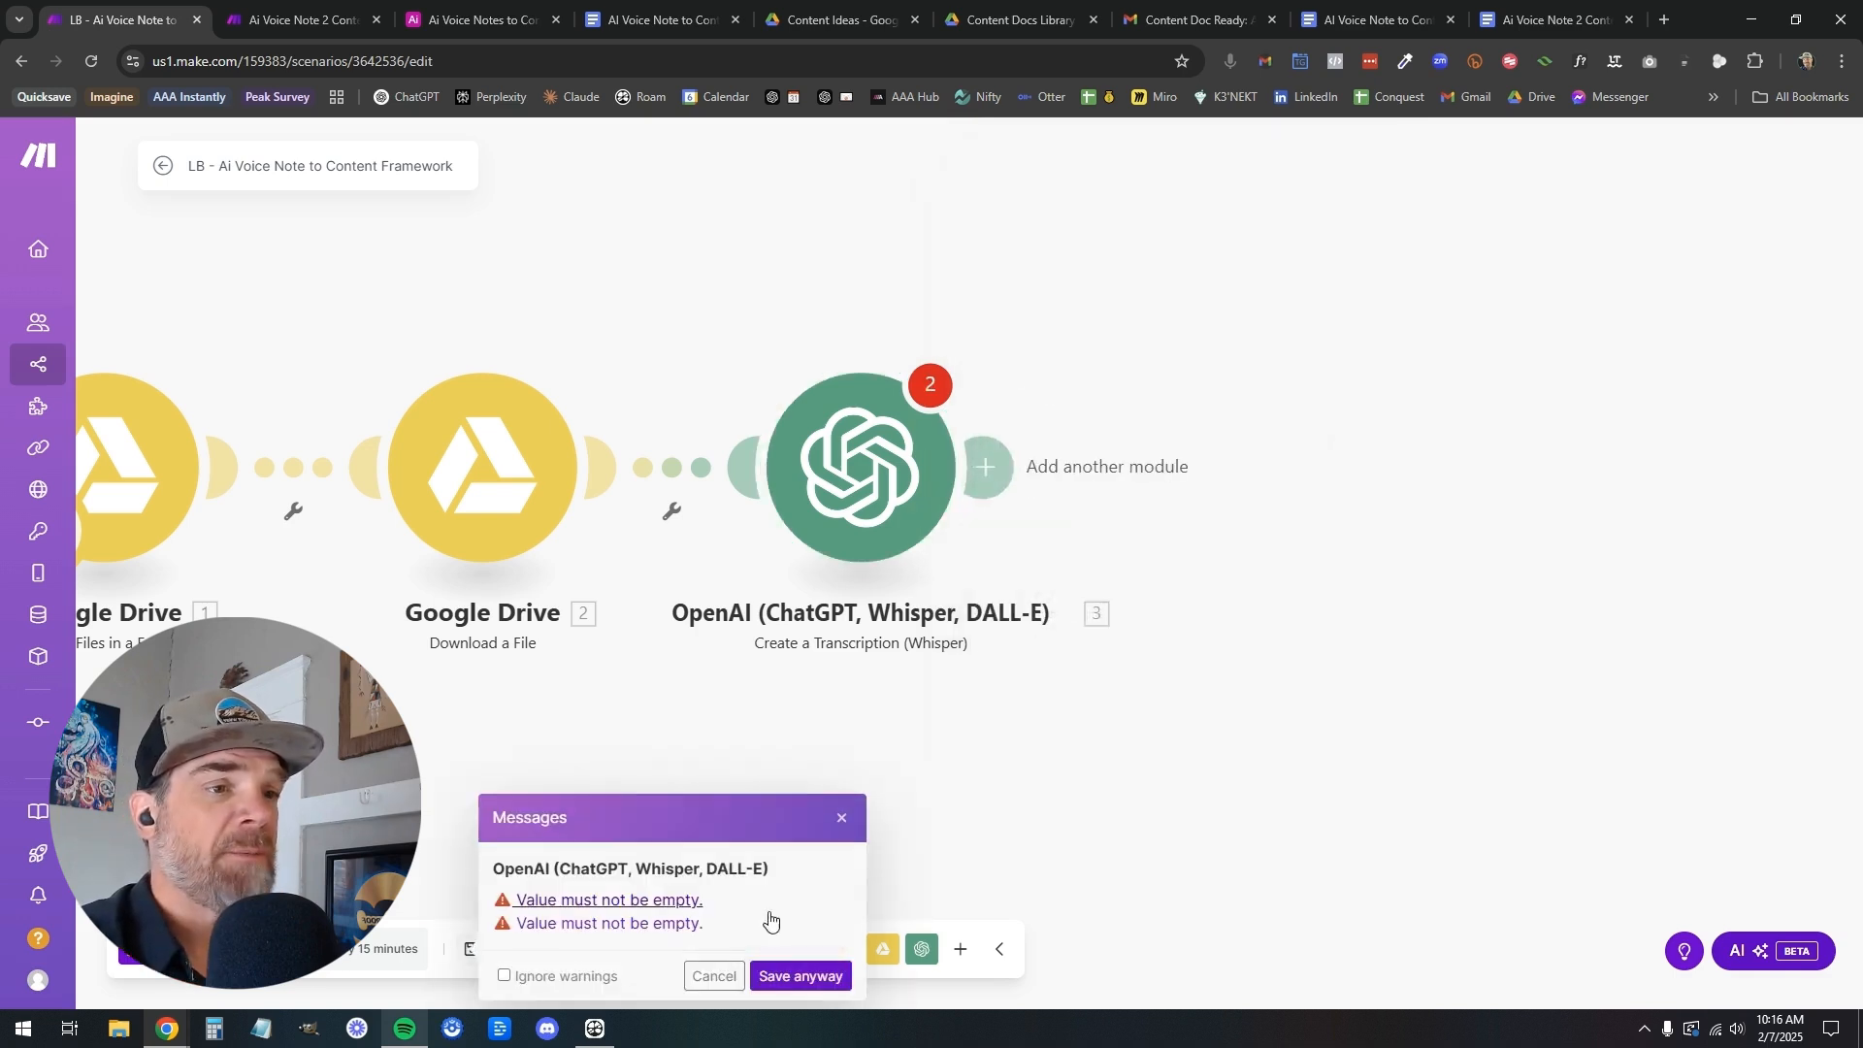
click(898, 483)
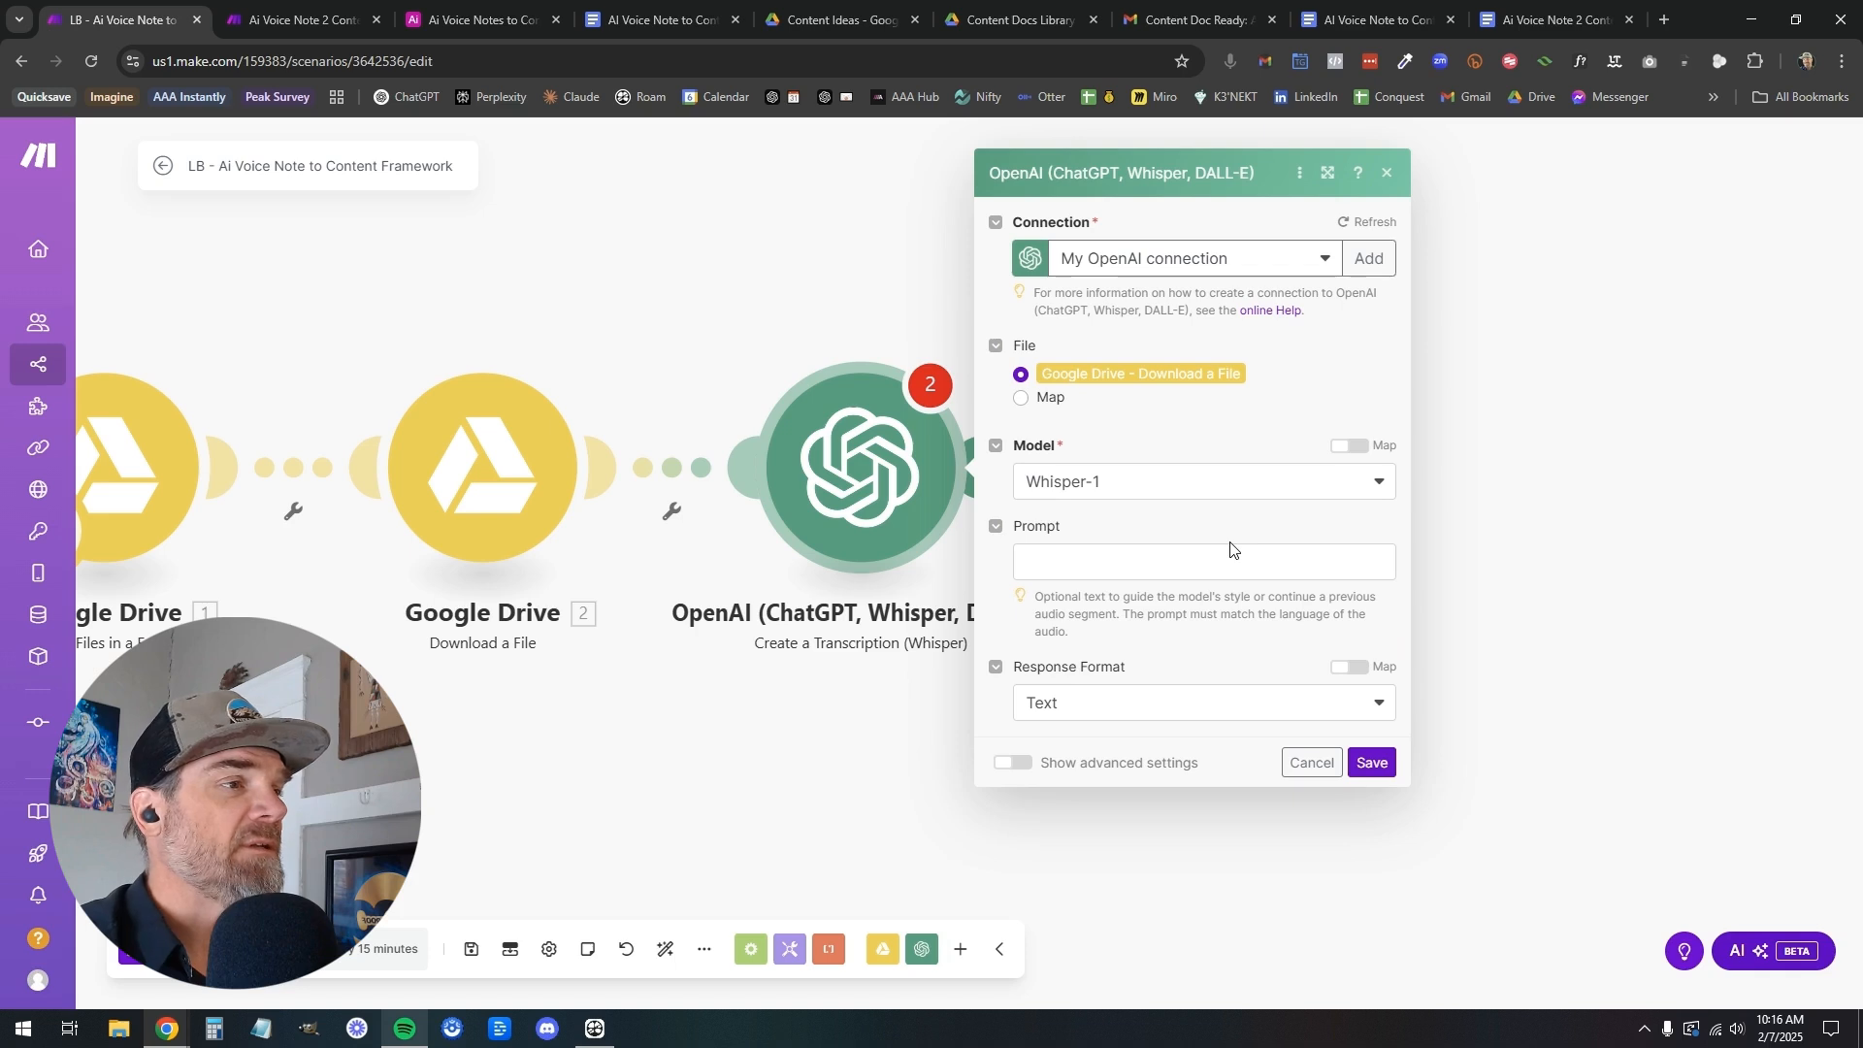
click(1021, 398)
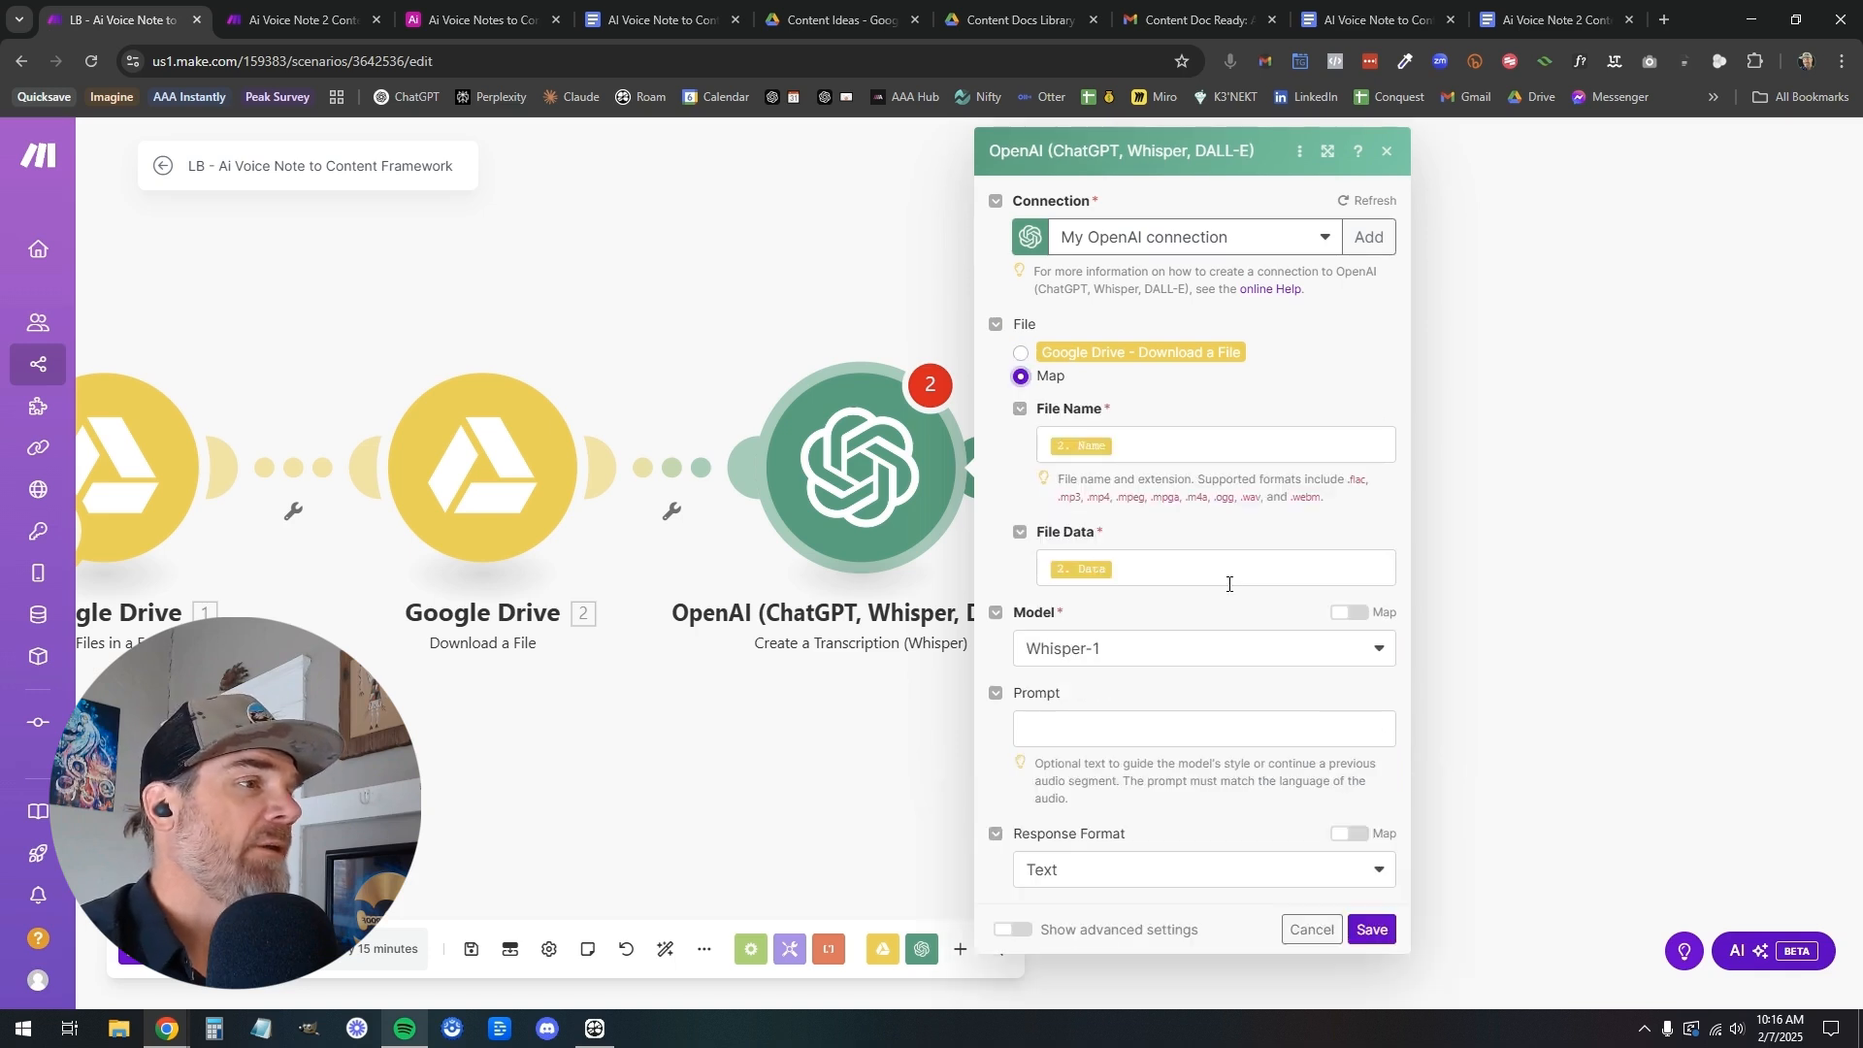
click(1372, 929)
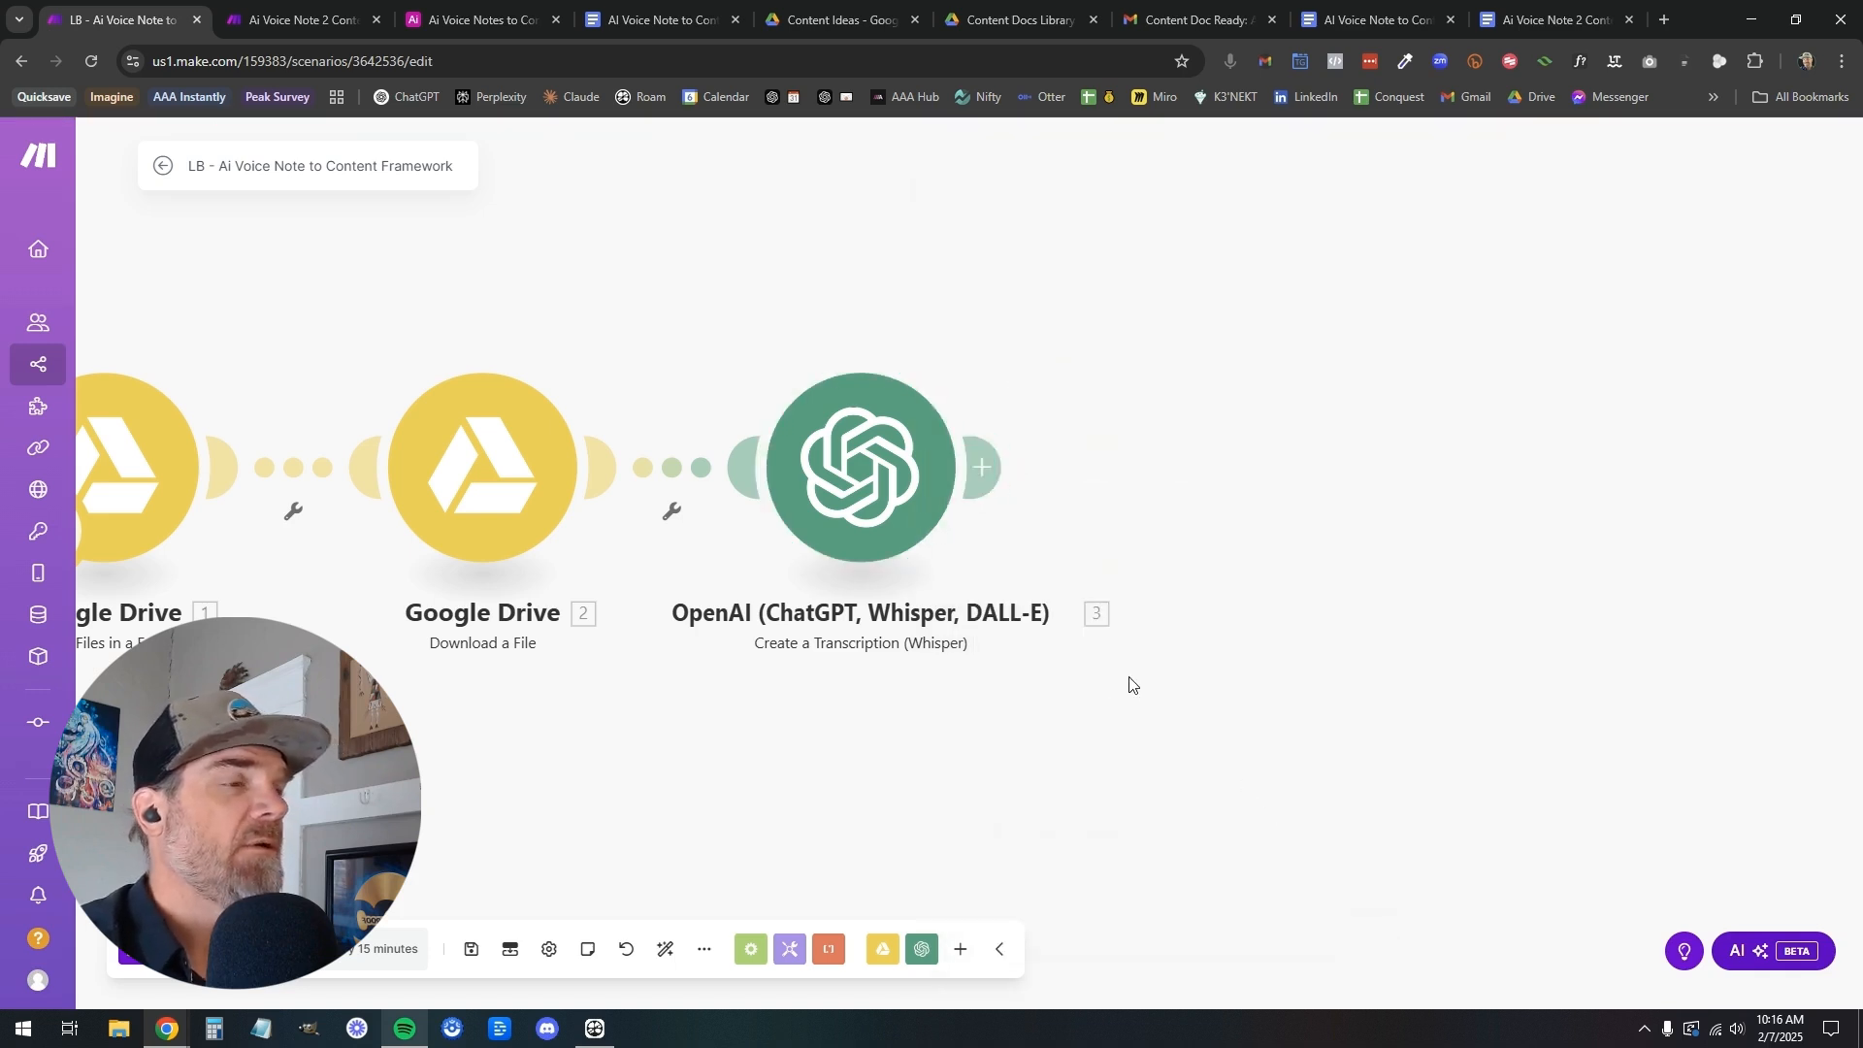
Compare the Map and Google Drive - Download a File sources in the transcription module and save it with Map selected
click(902, 501)
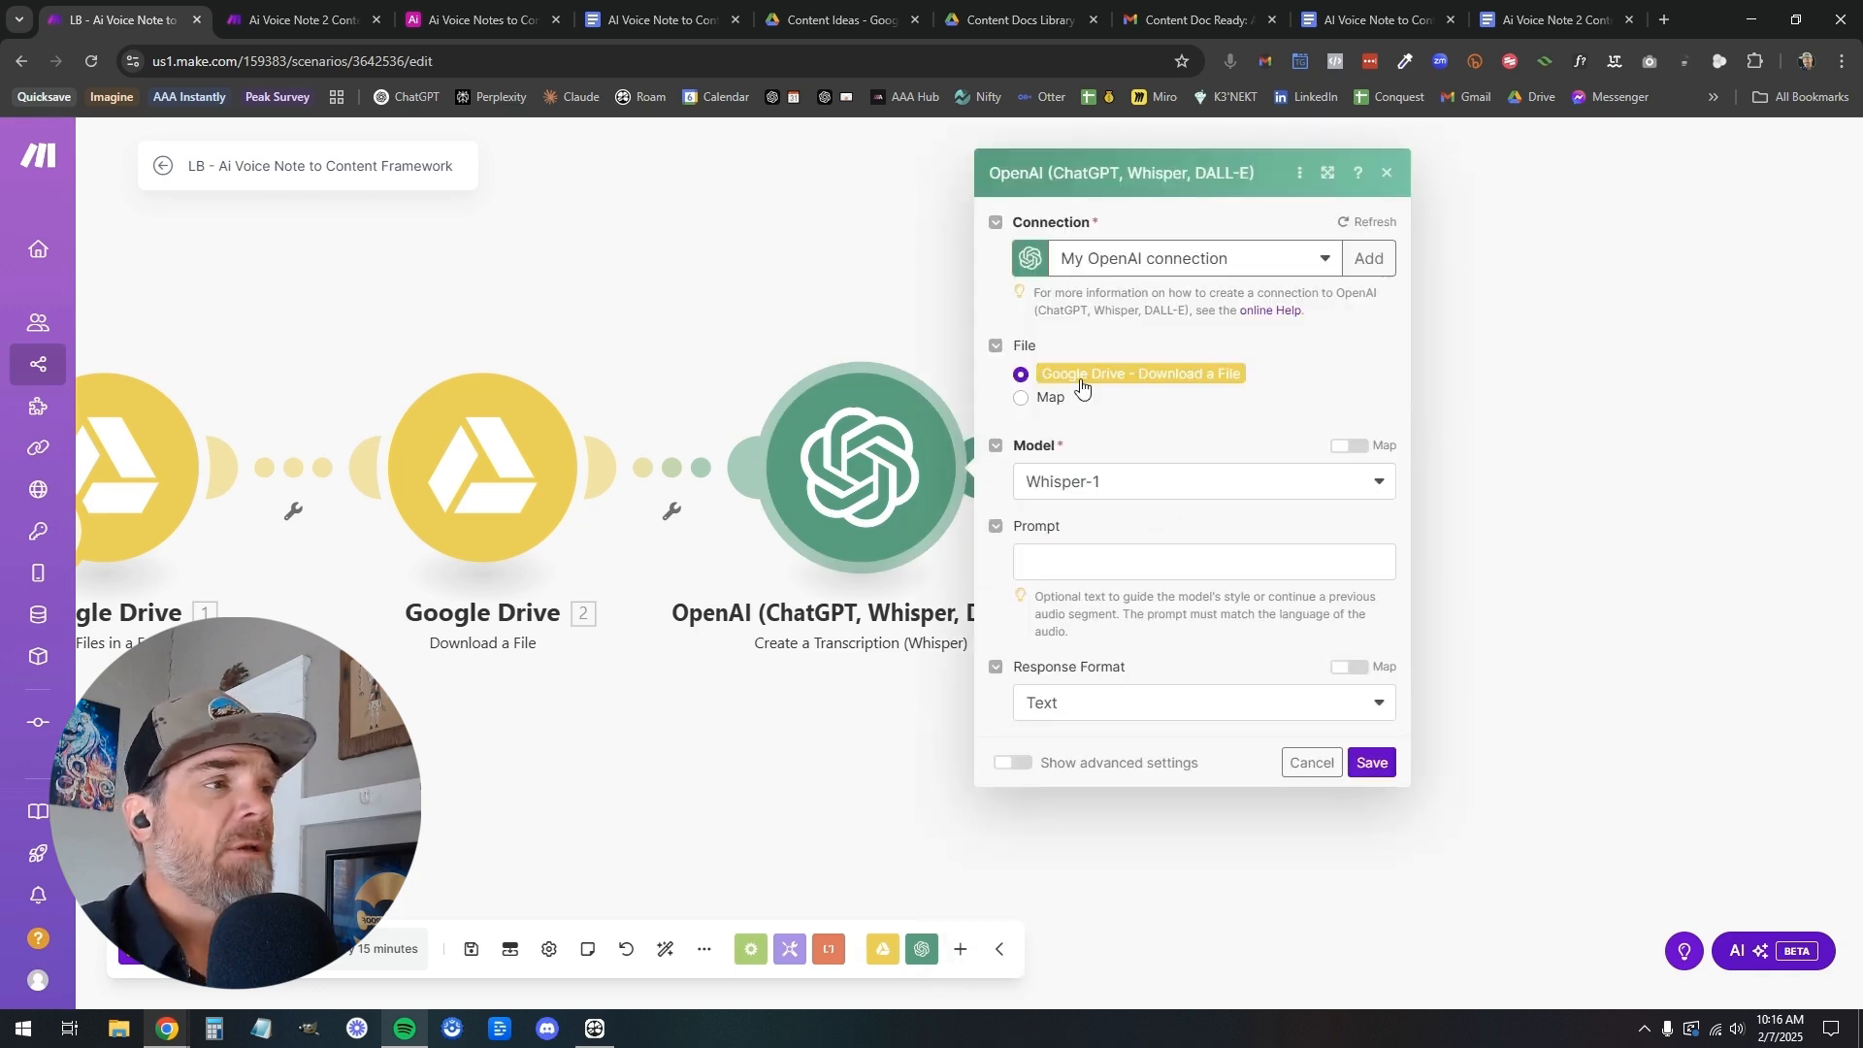
click(1023, 401)
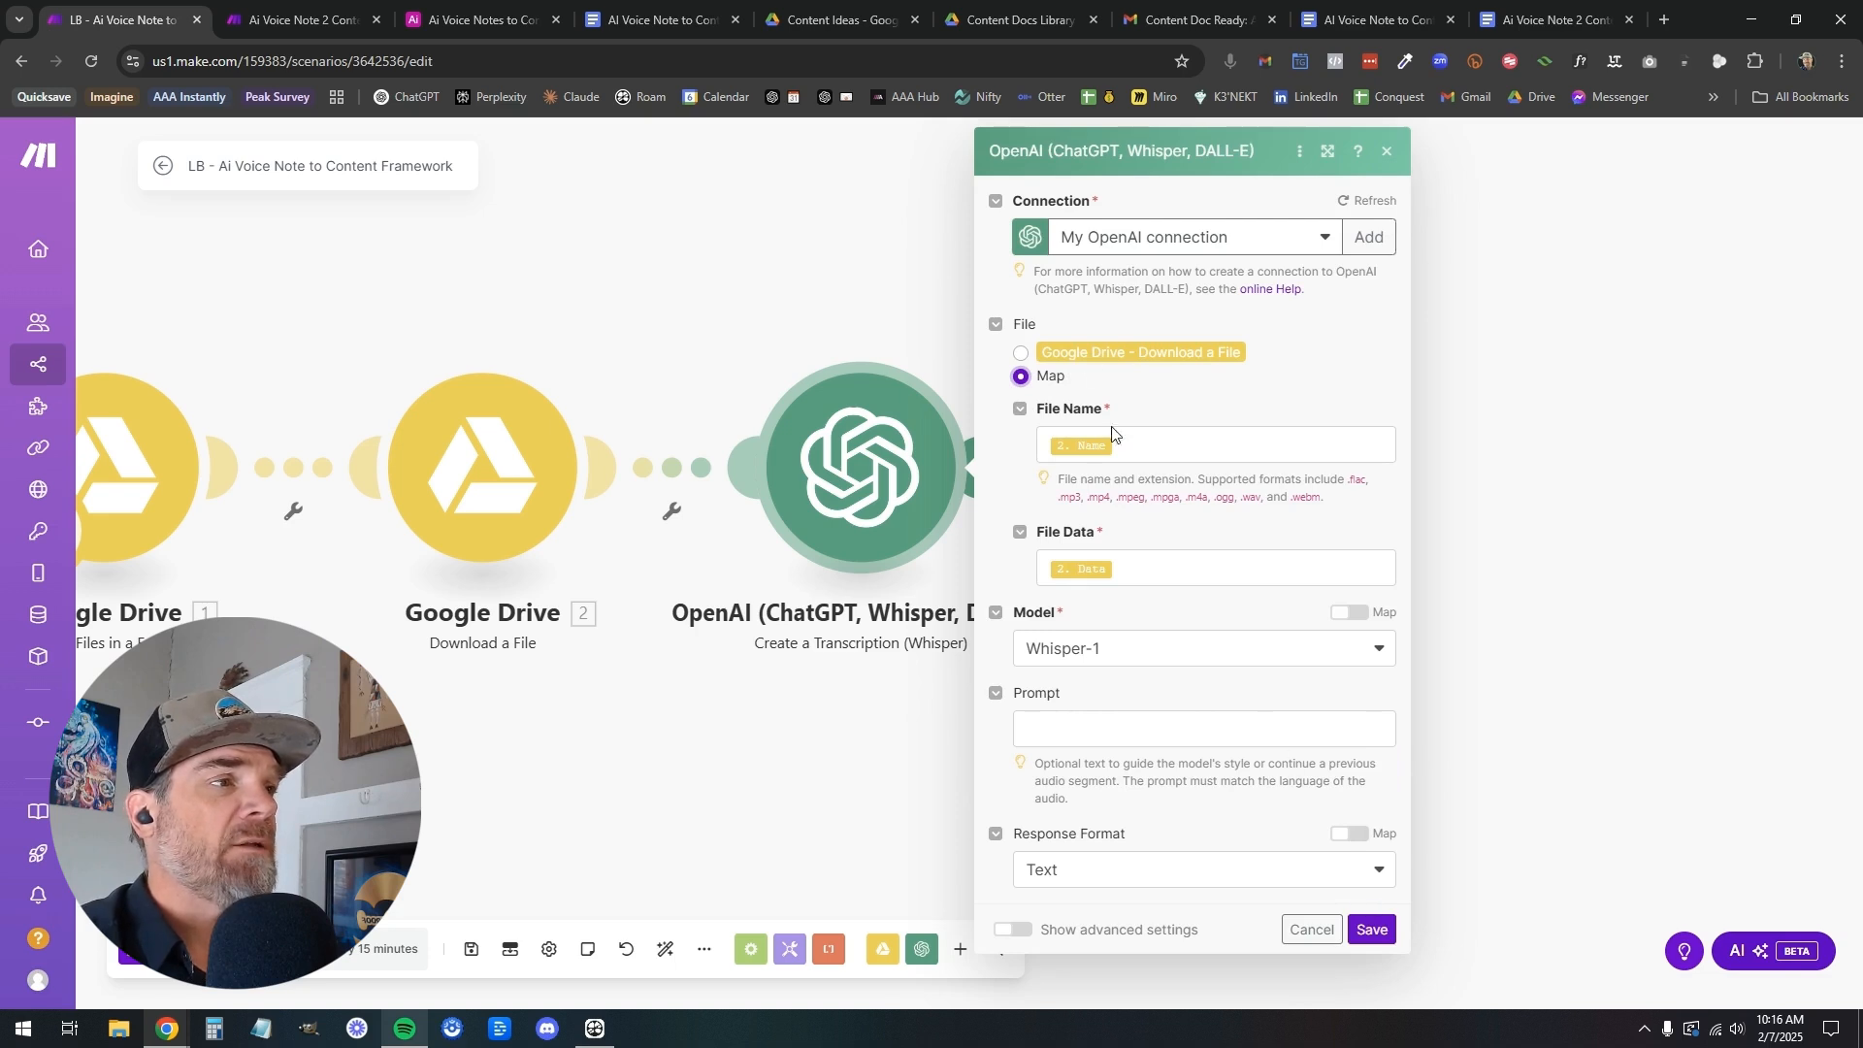
click(1023, 355)
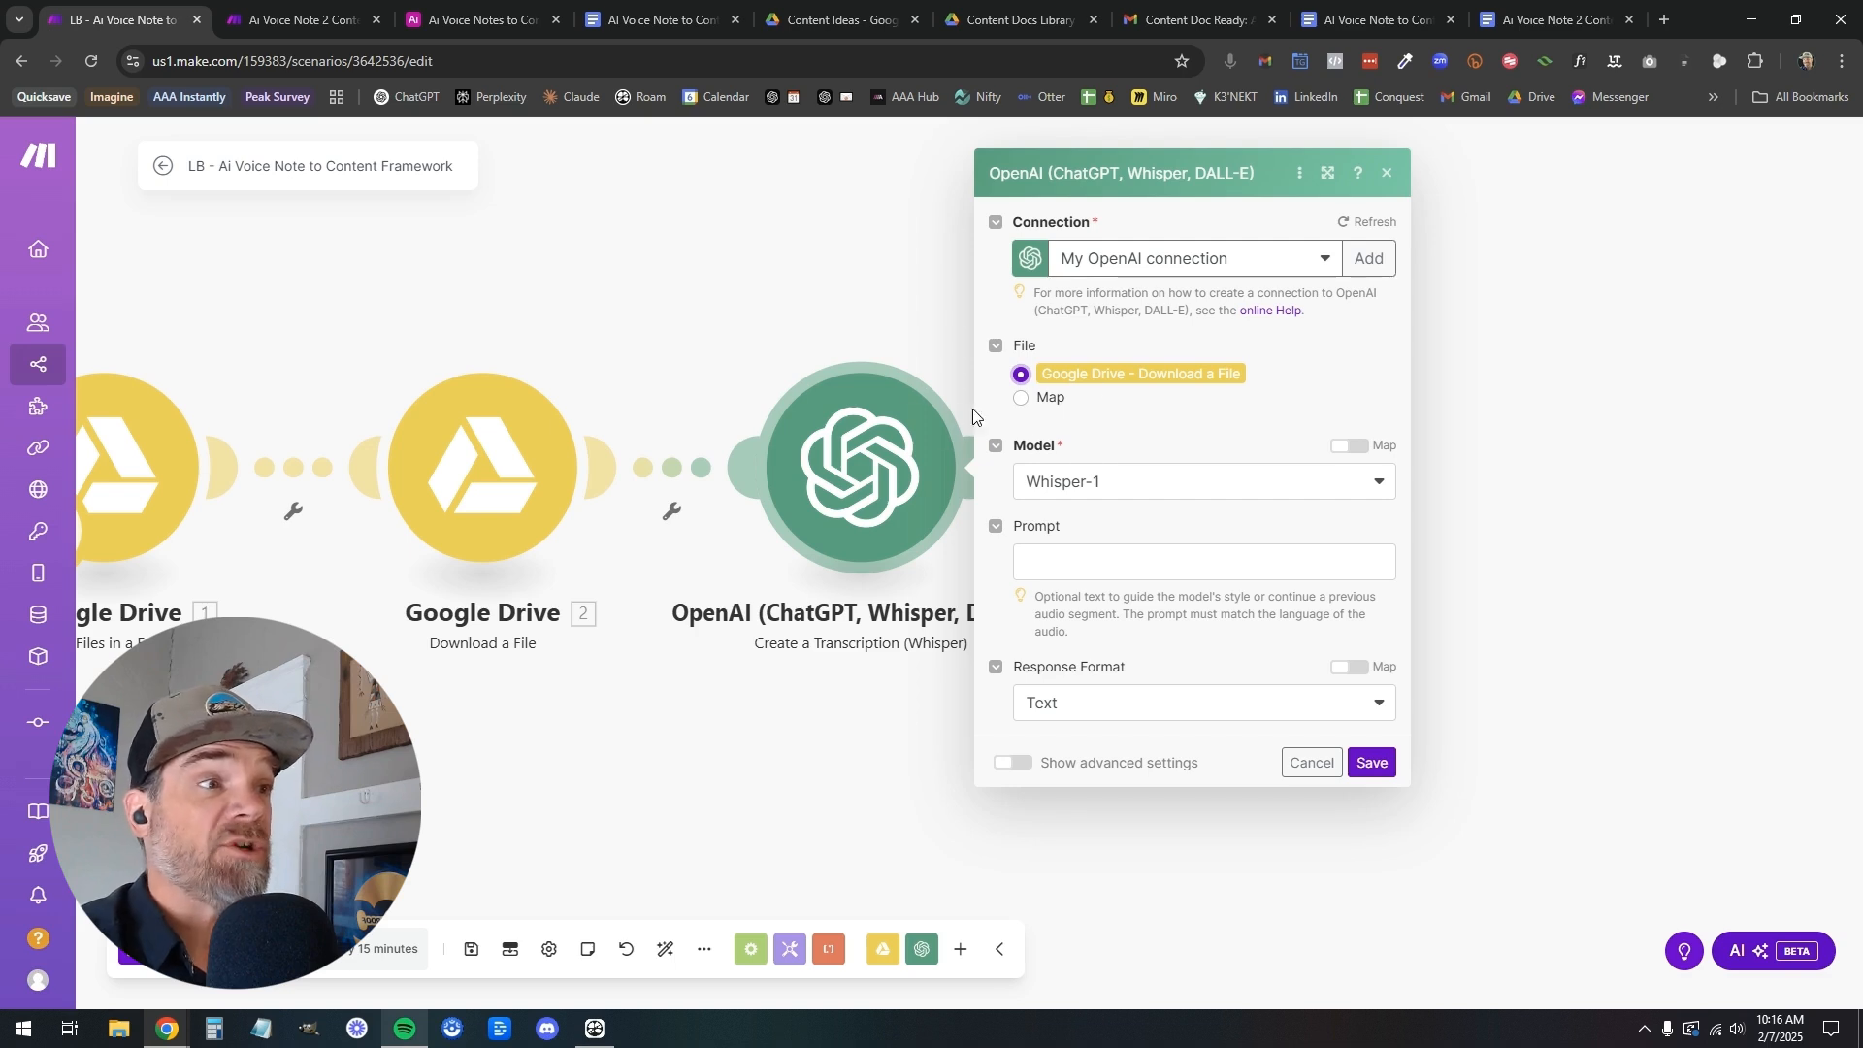
click(1023, 398)
click(1371, 929)
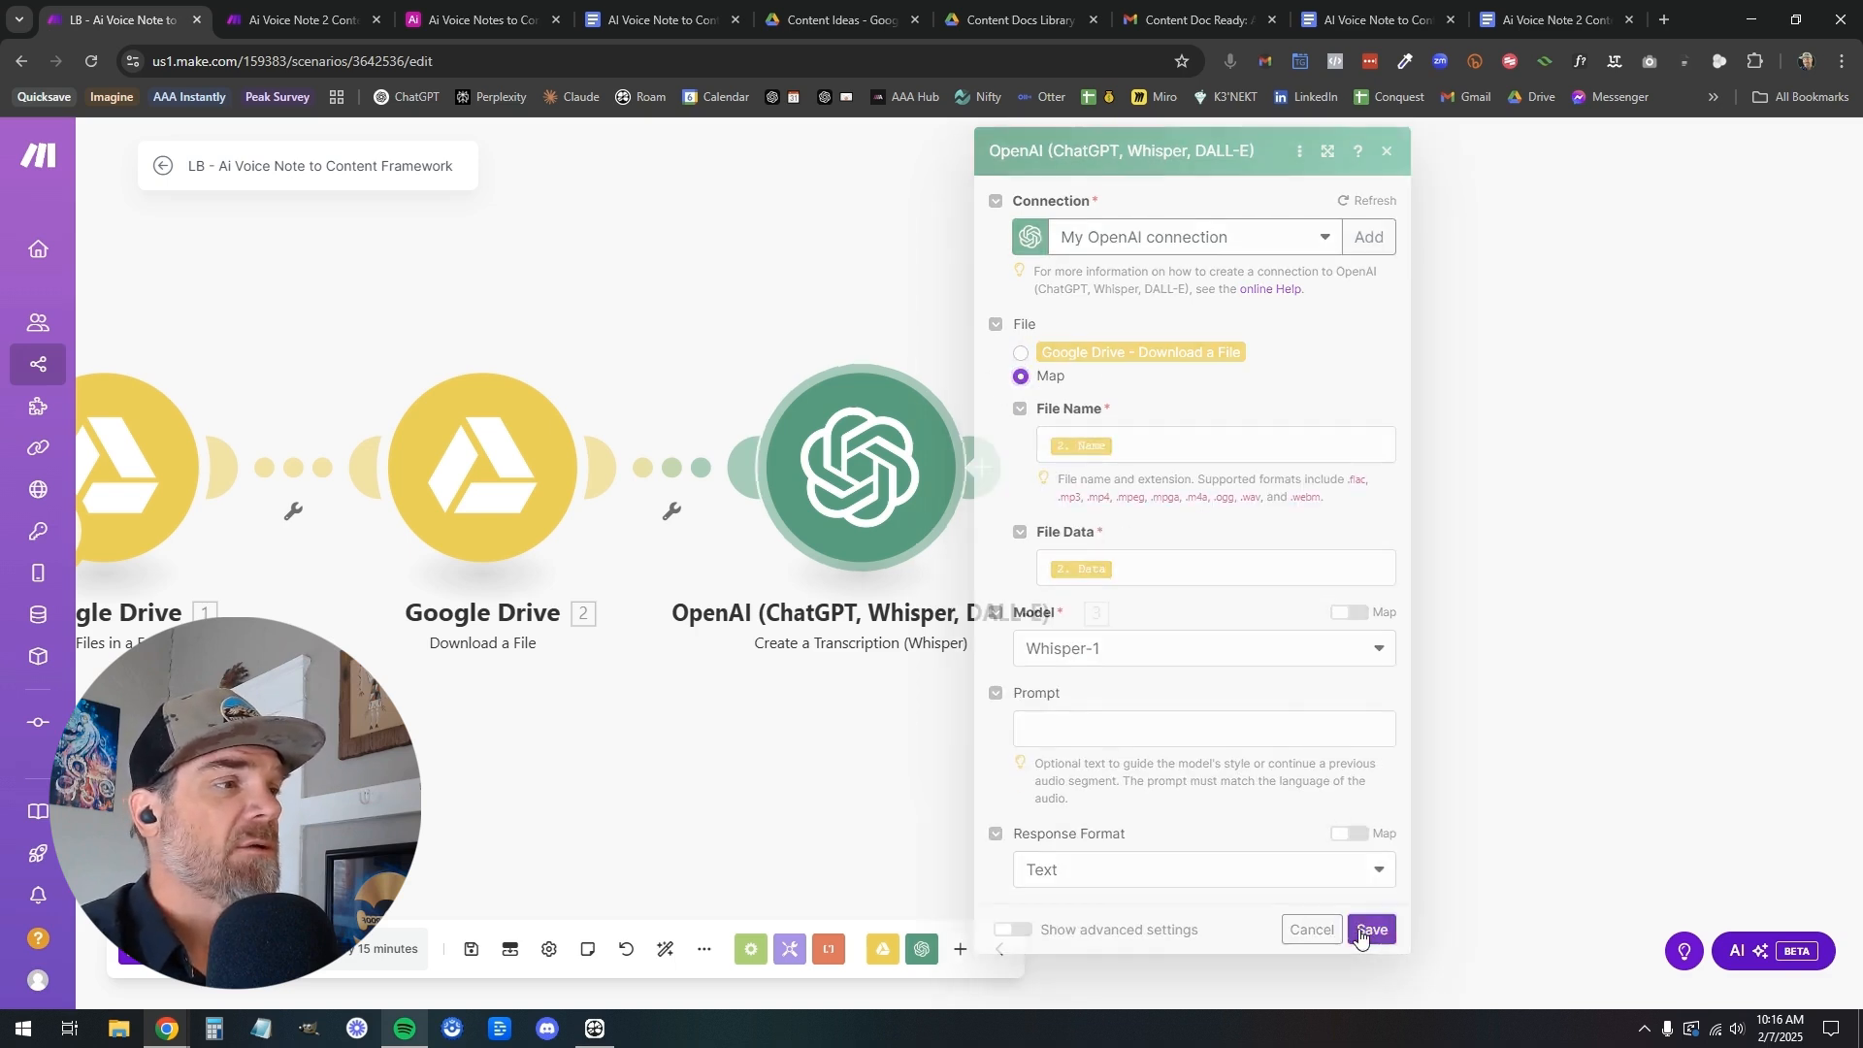
Recheck the mapped file name and data, set the transcription module's file source to Google Drive - Download a File, and save
click(970, 479)
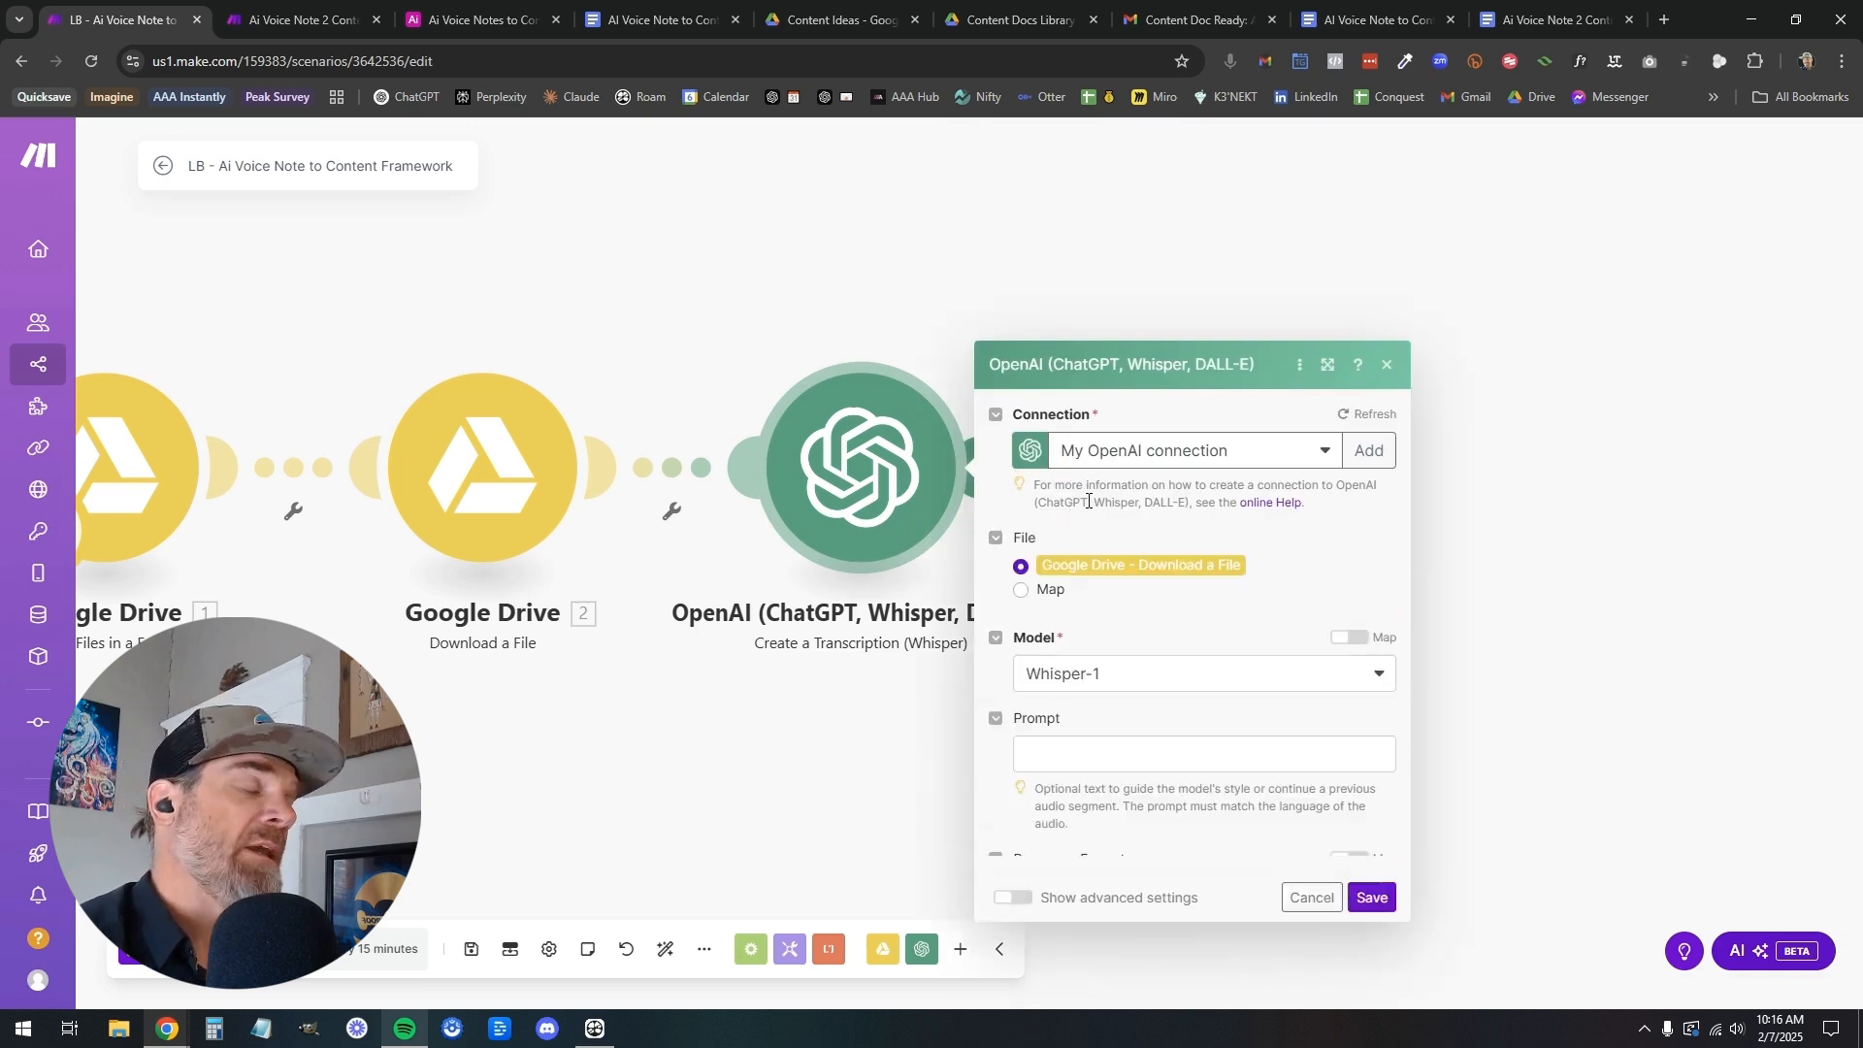
click(1022, 396)
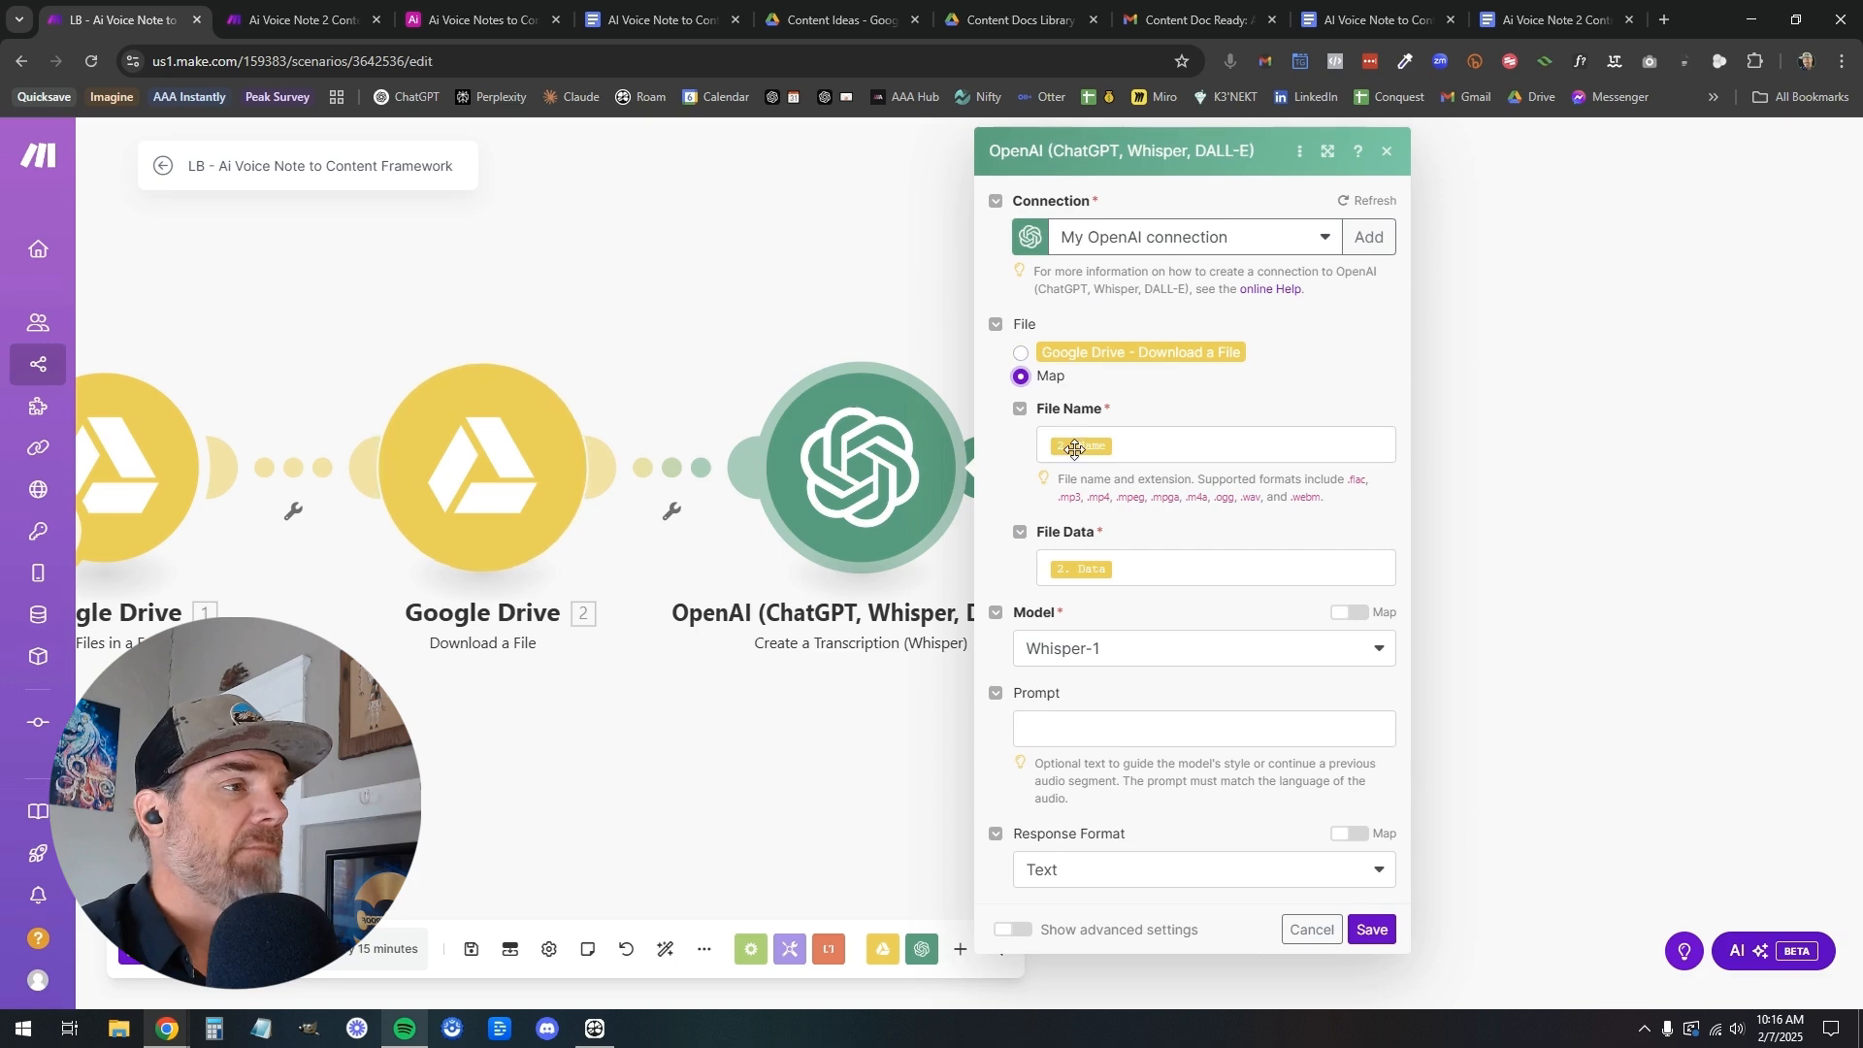
click(1022, 353)
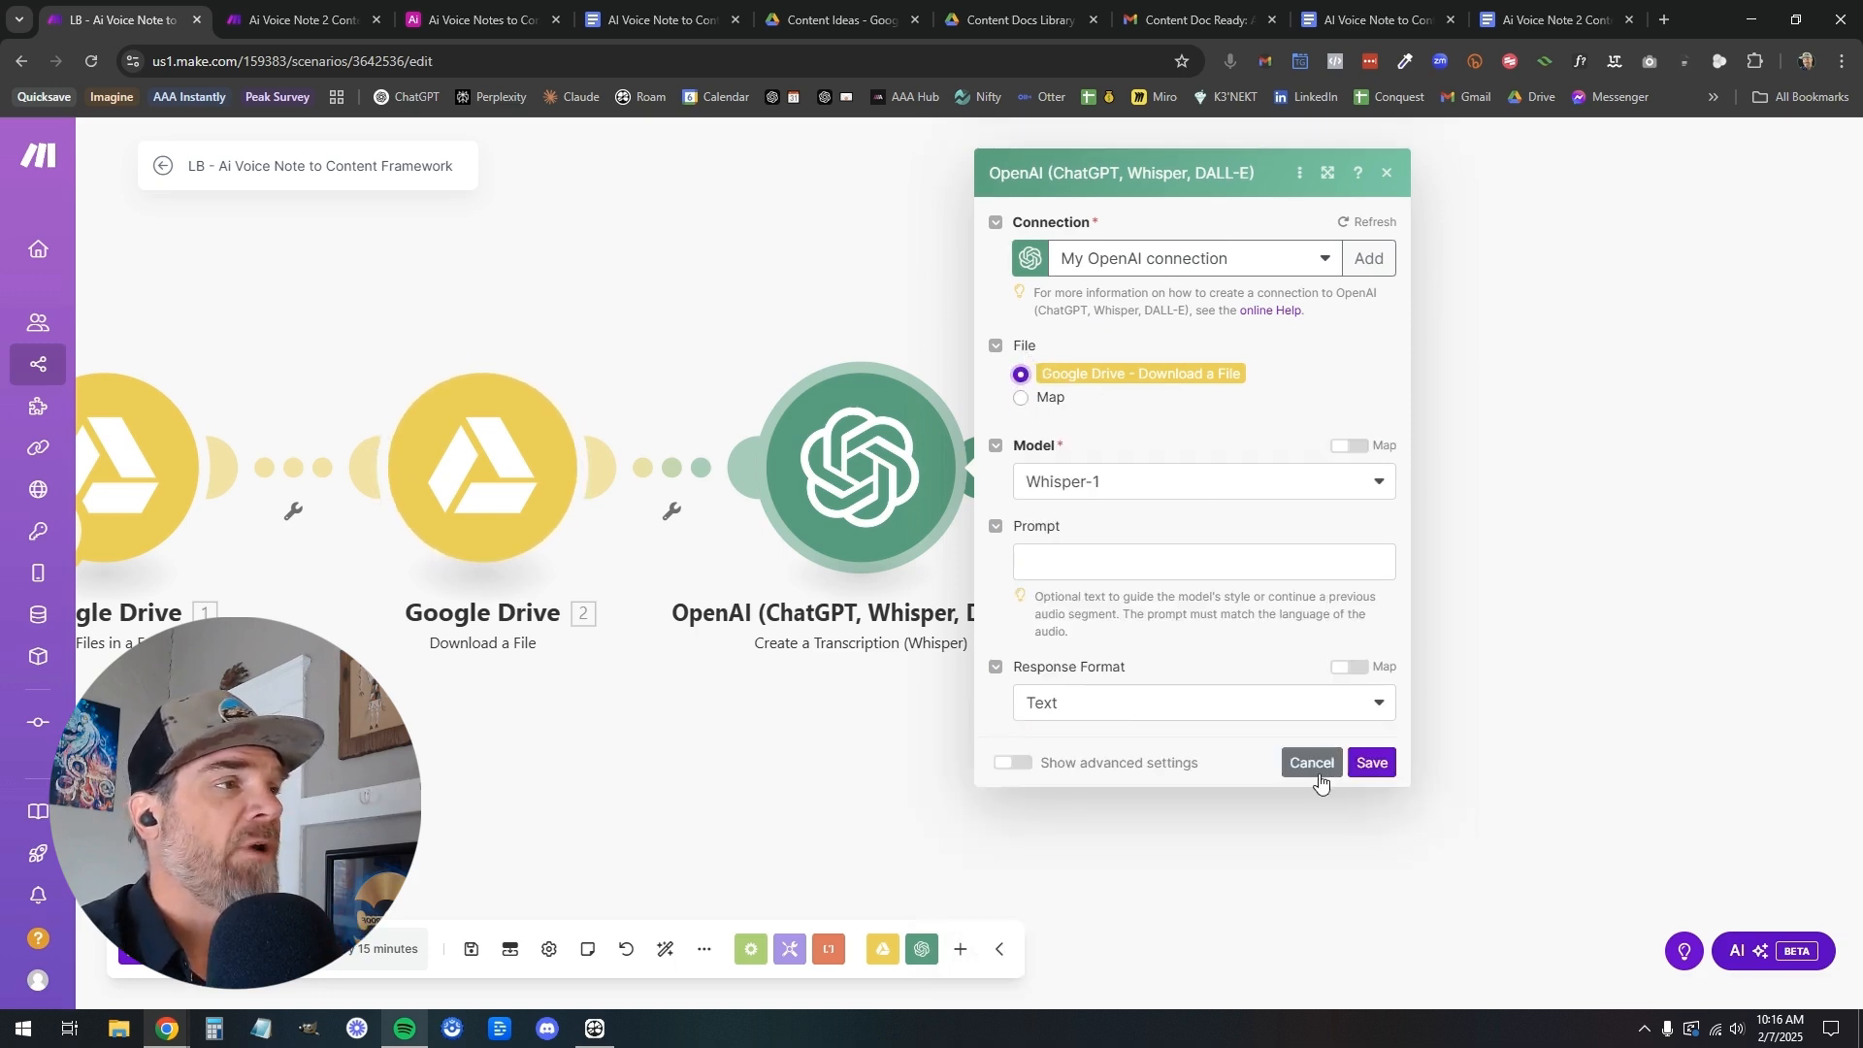
click(1372, 766)
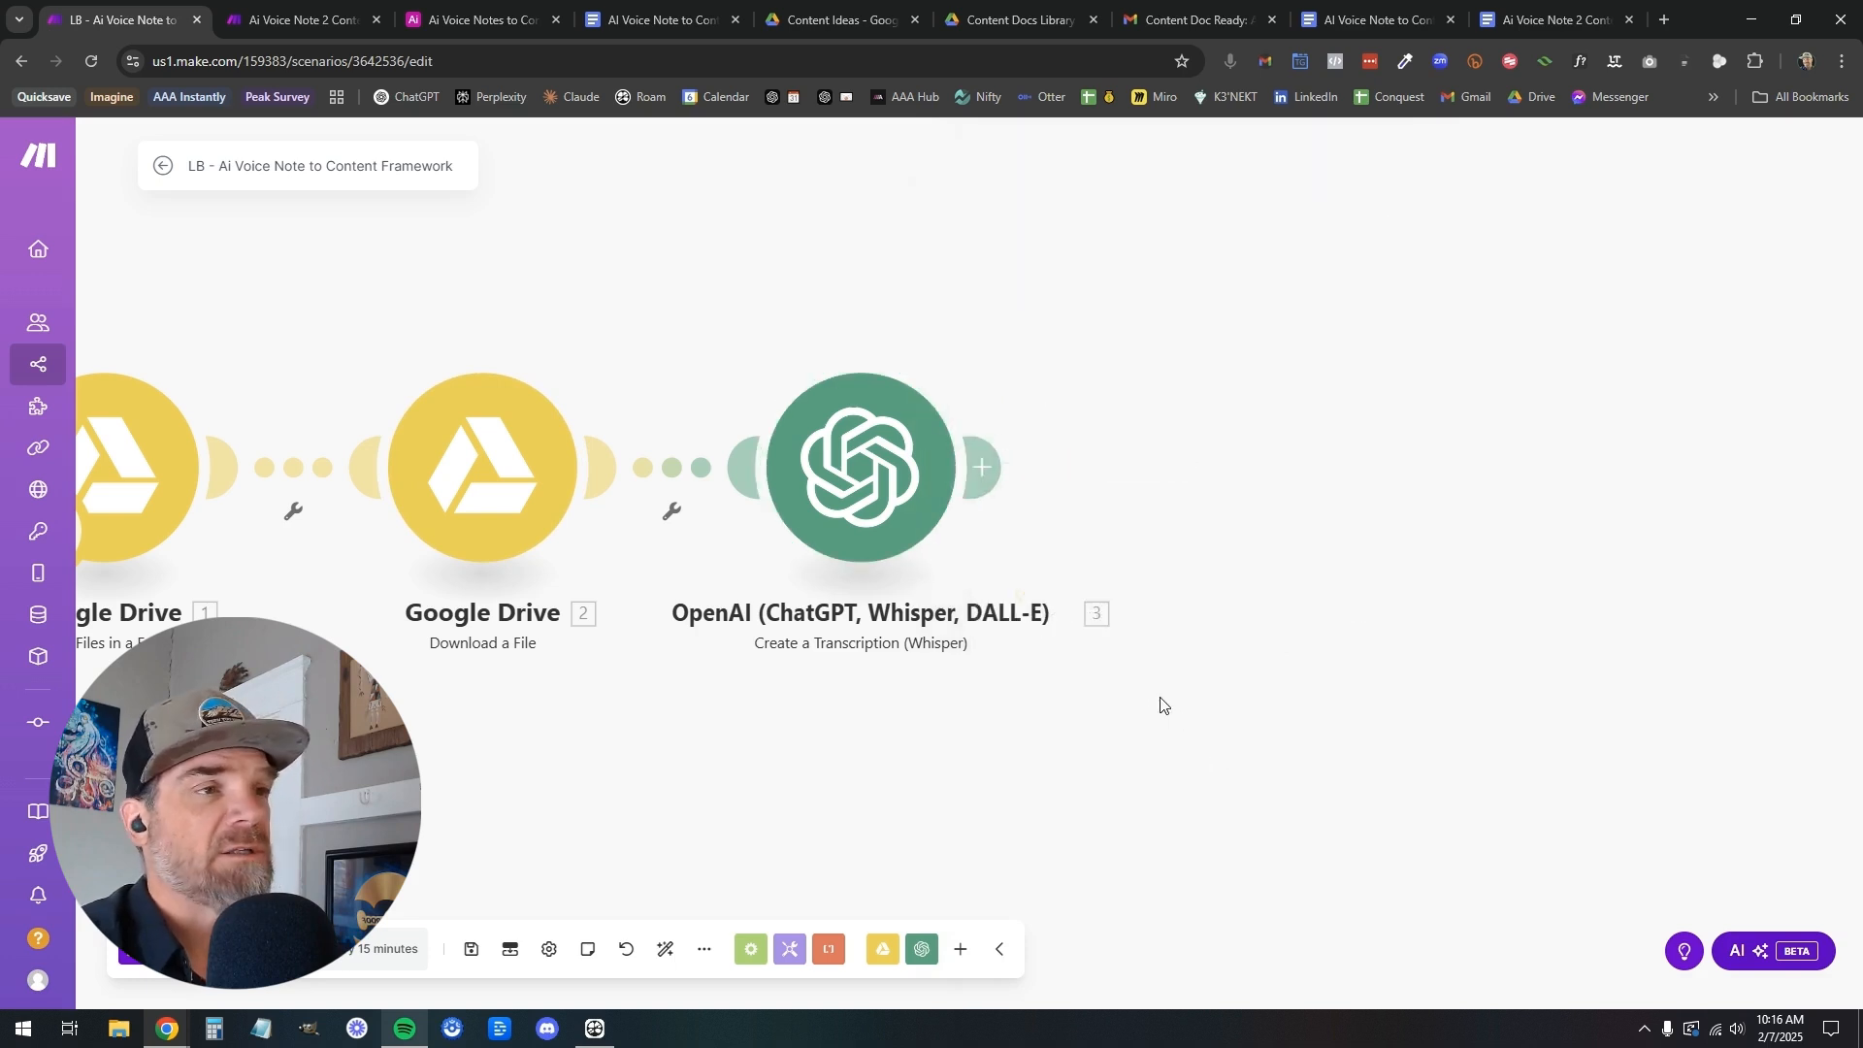
Examine the file name in the first Google Drive module's output in the finished Ai Voice Note 2 Content Creation Framework scenario
click(318, 29)
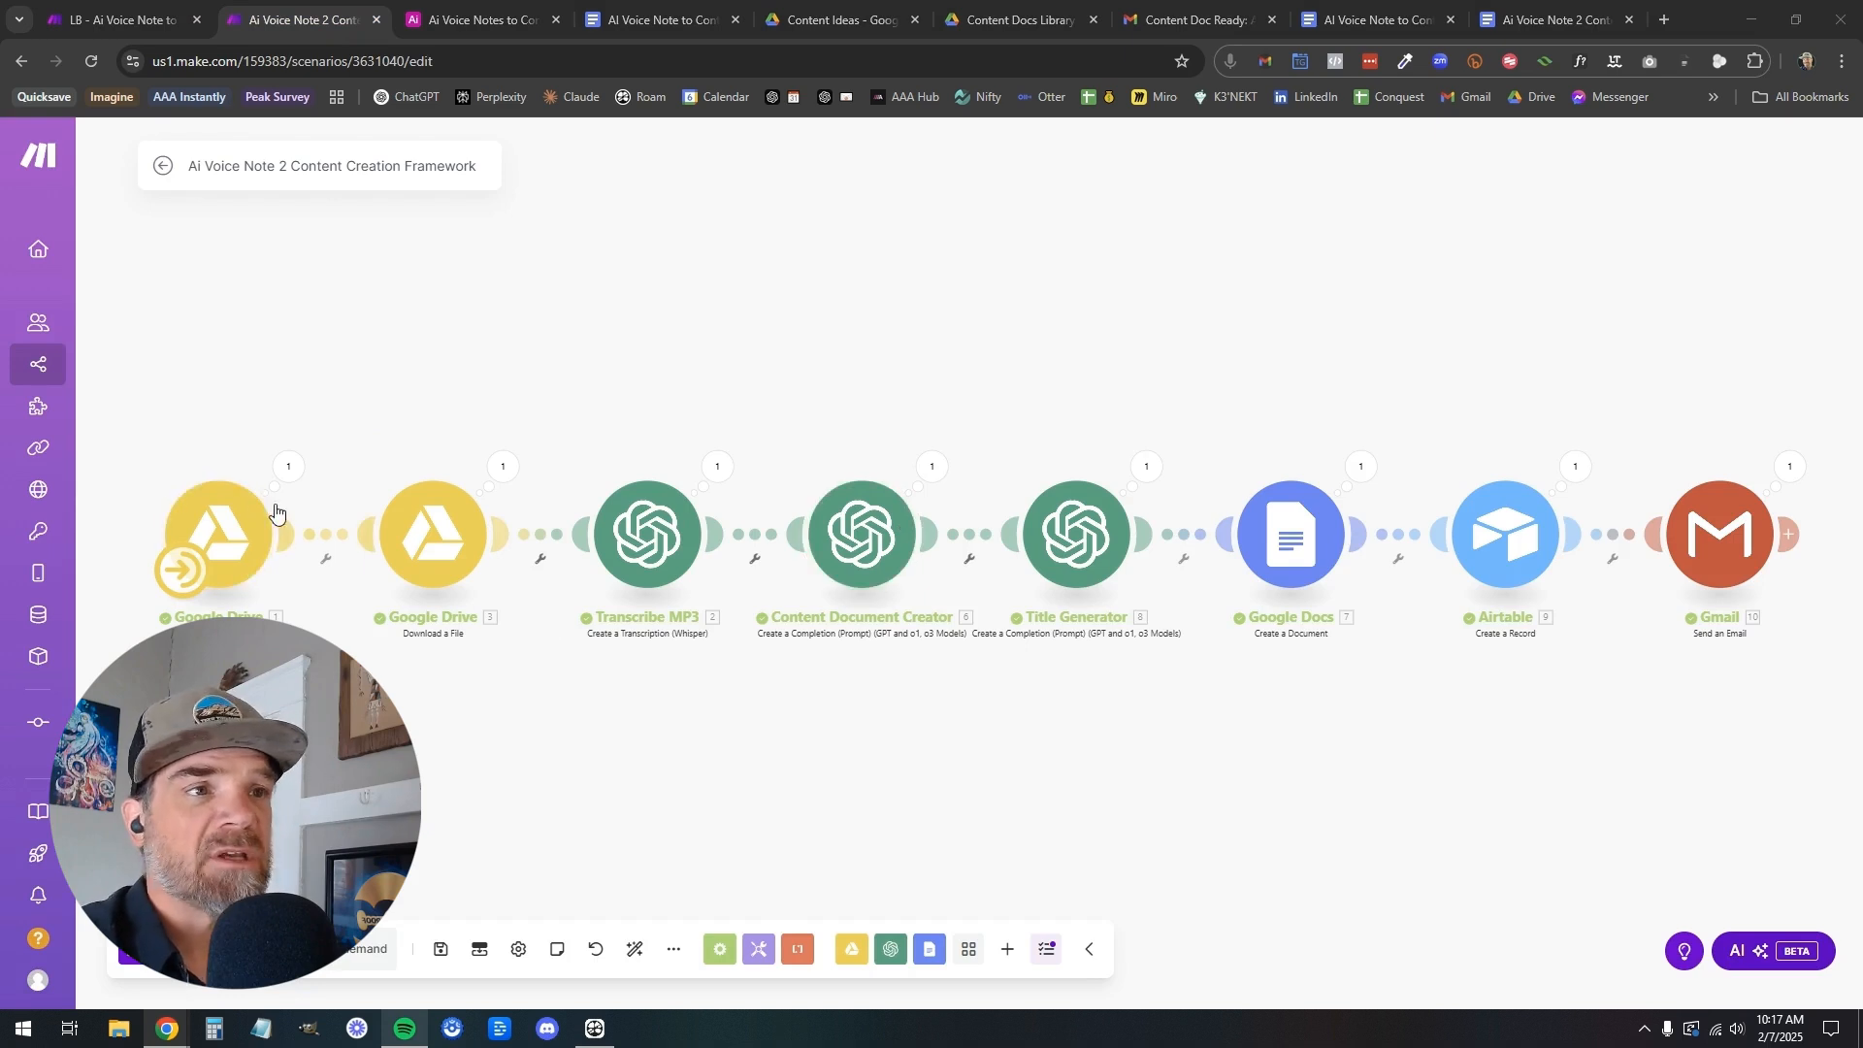
click(287, 472)
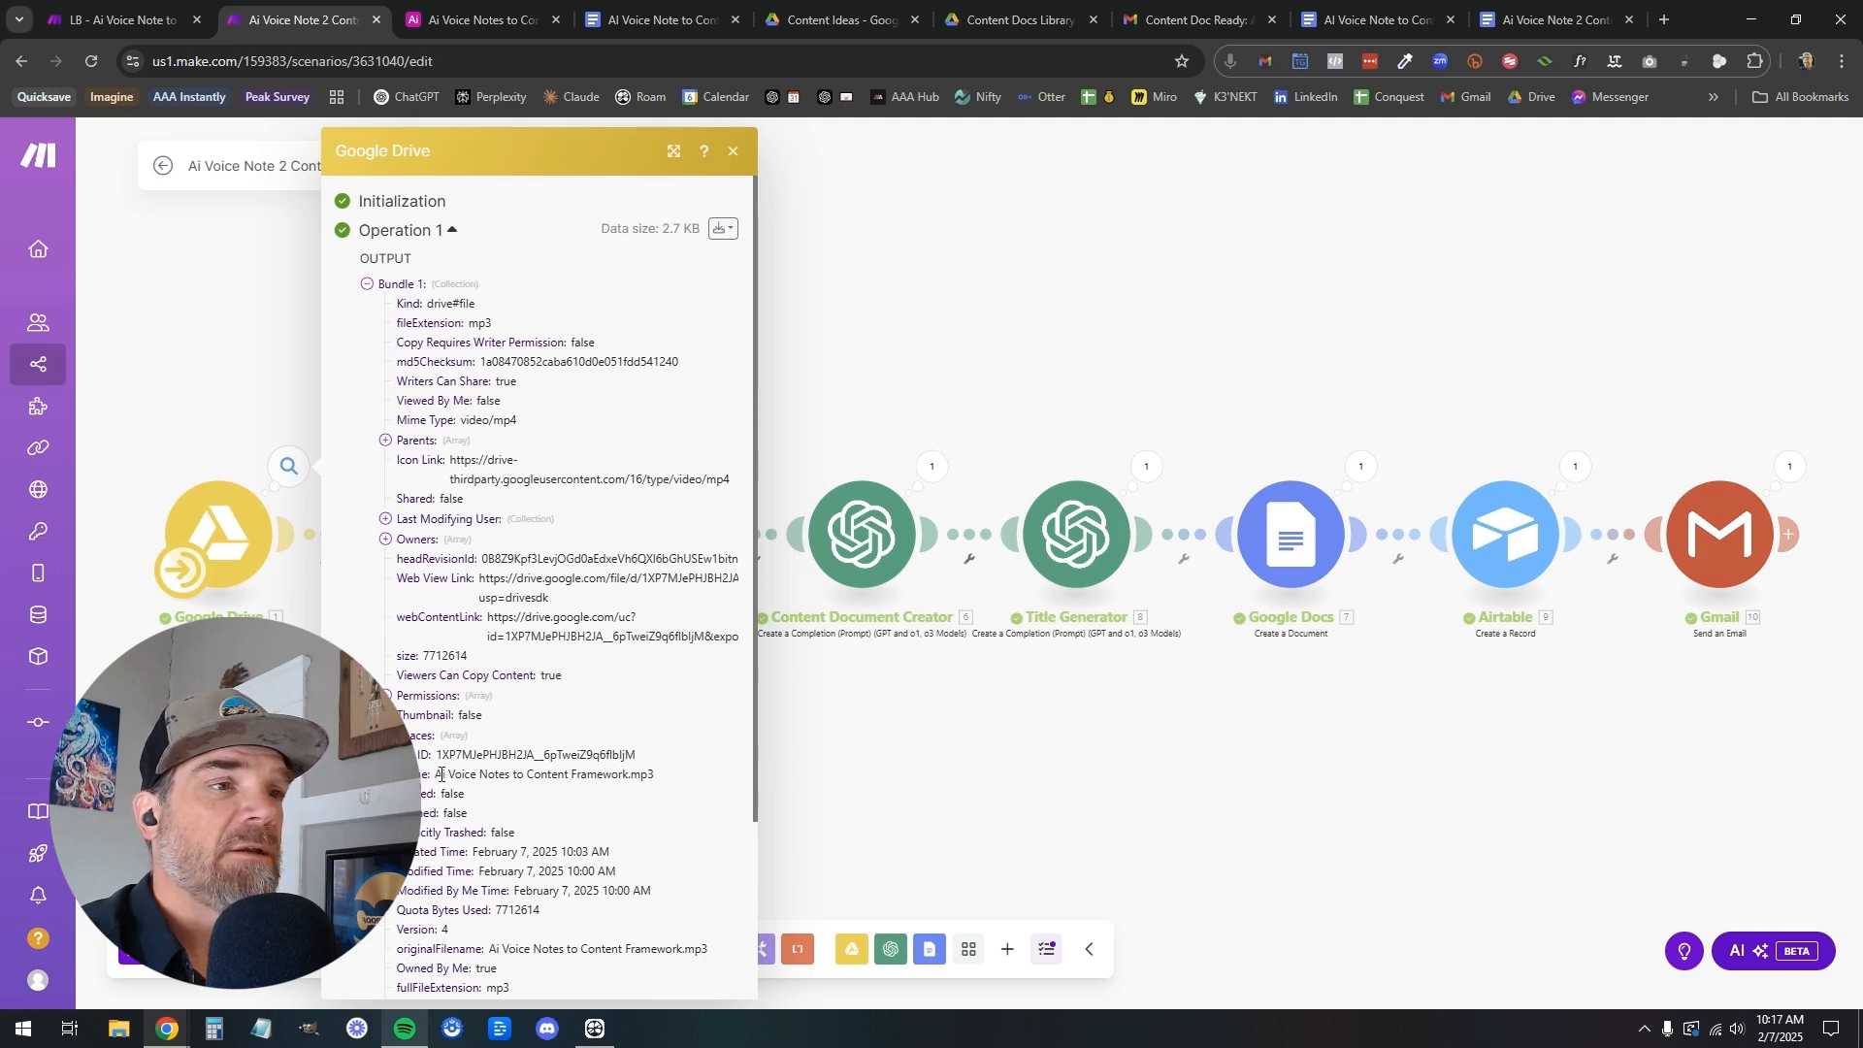
drag(438, 774, 684, 788)
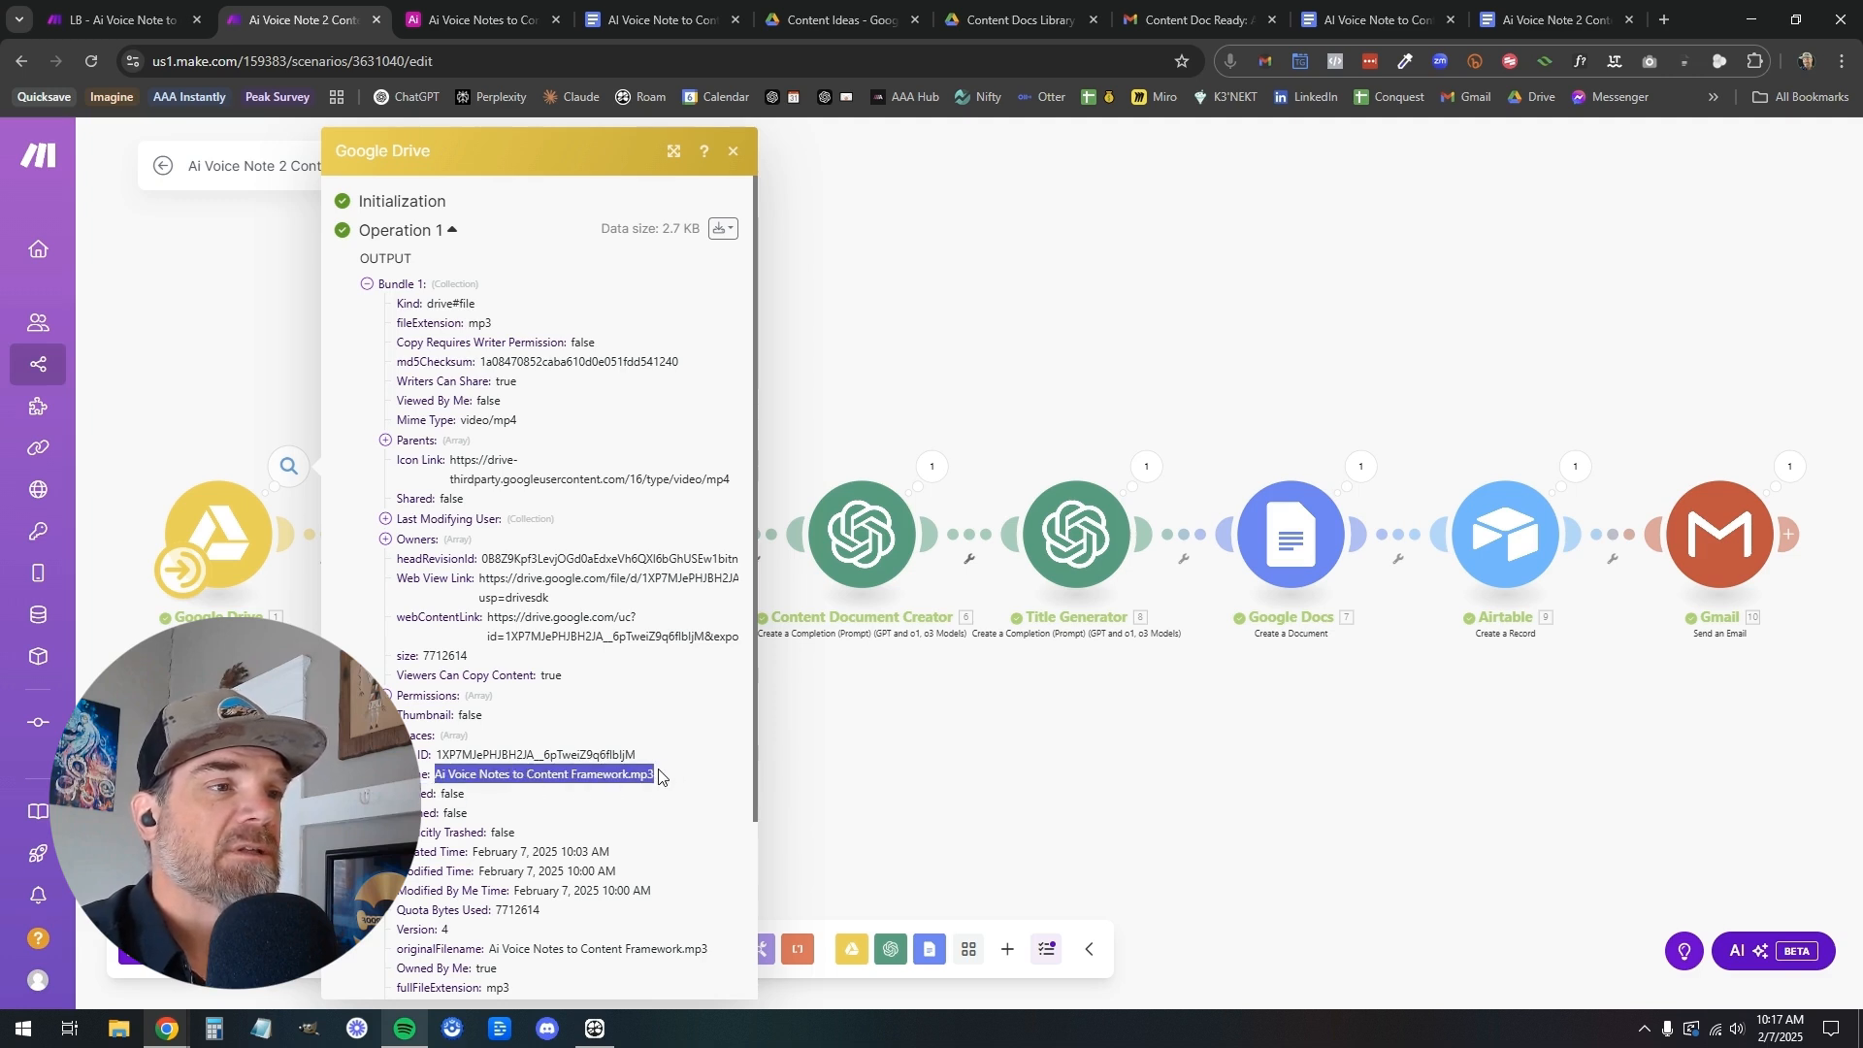
click(836, 737)
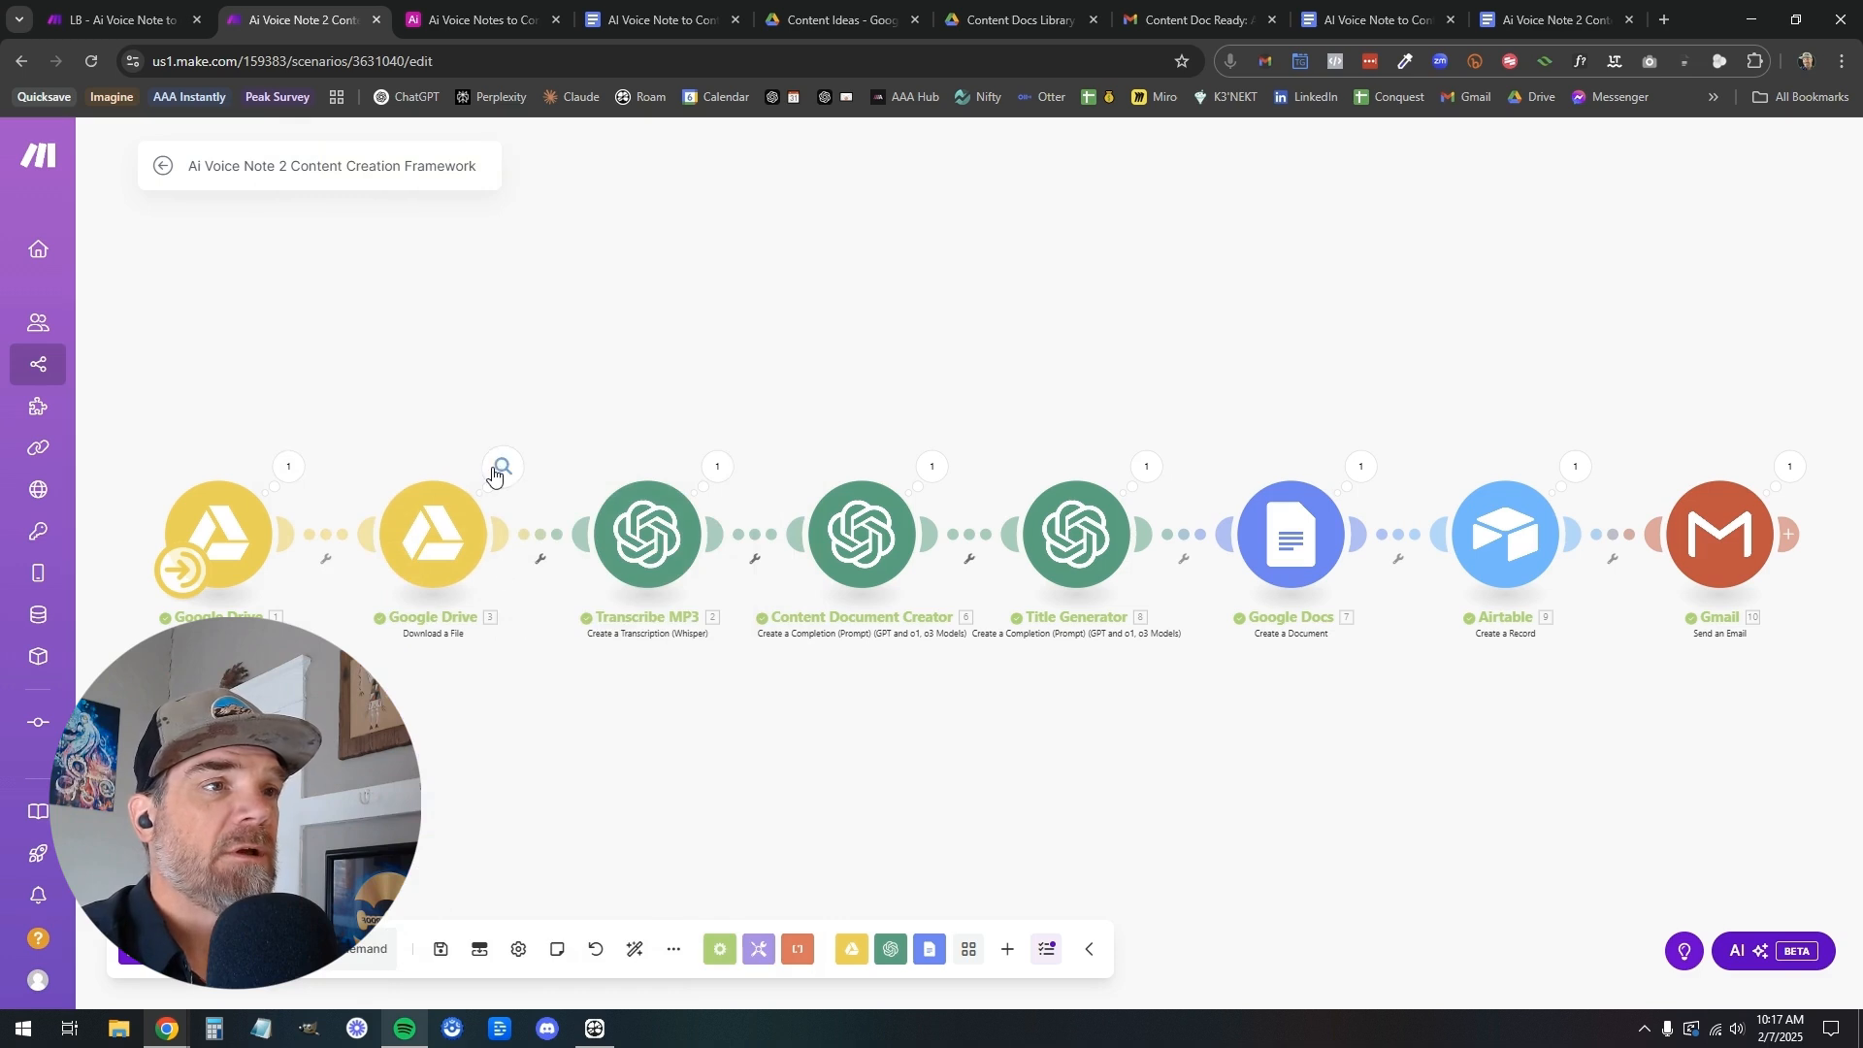
Examine the file download module's output and the Transcribe MP3 module's file data and transcript text
click(497, 470)
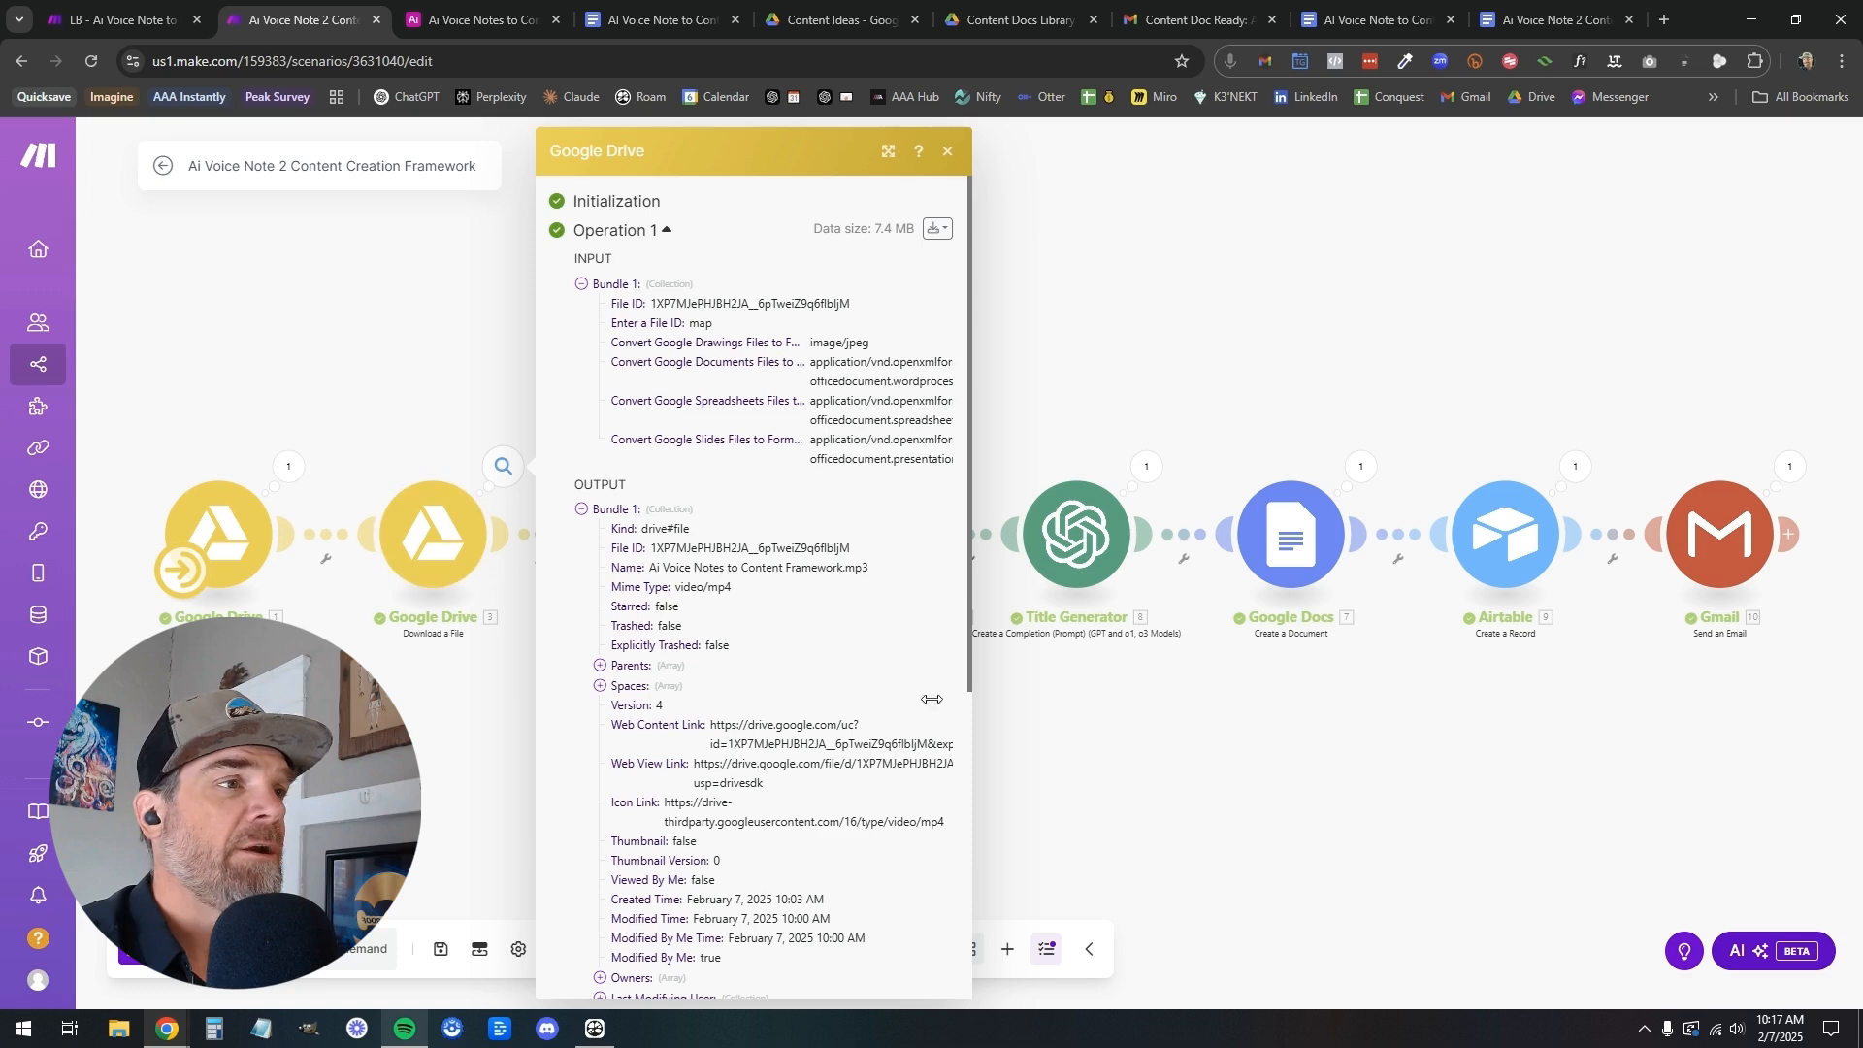
click(1021, 762)
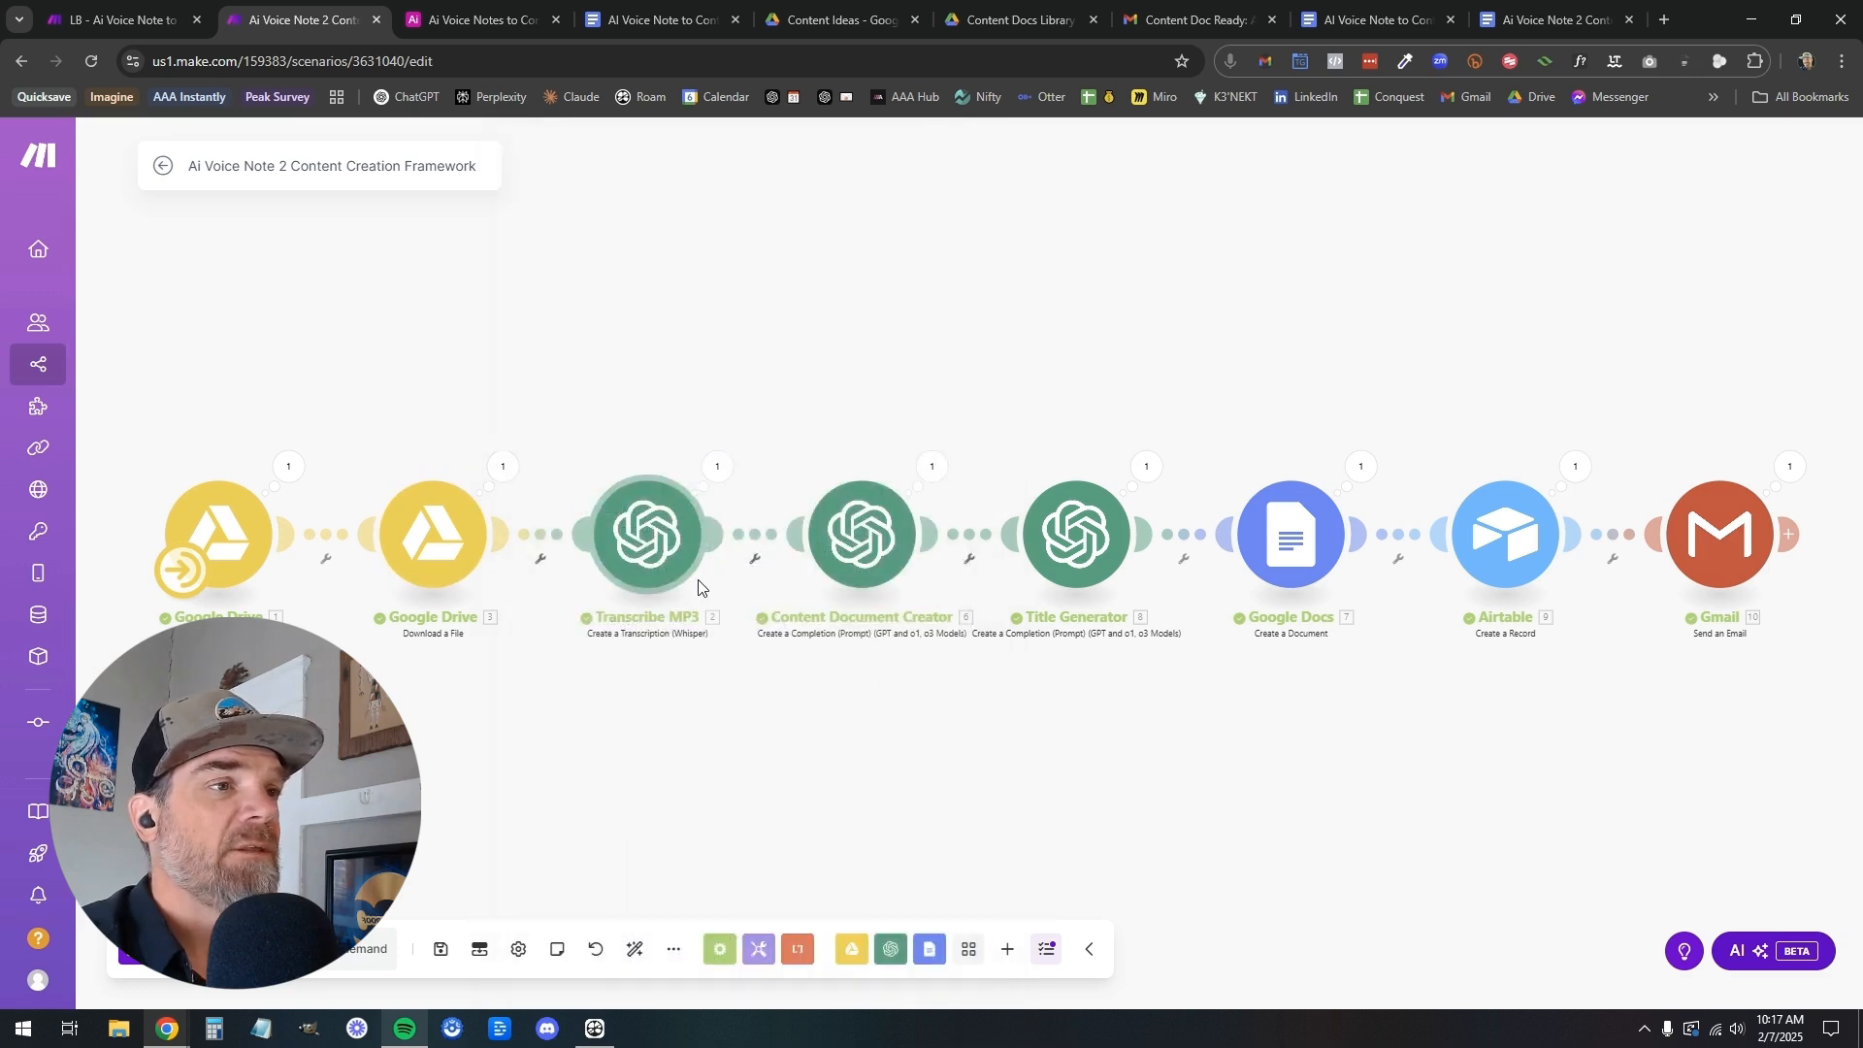
click(718, 468)
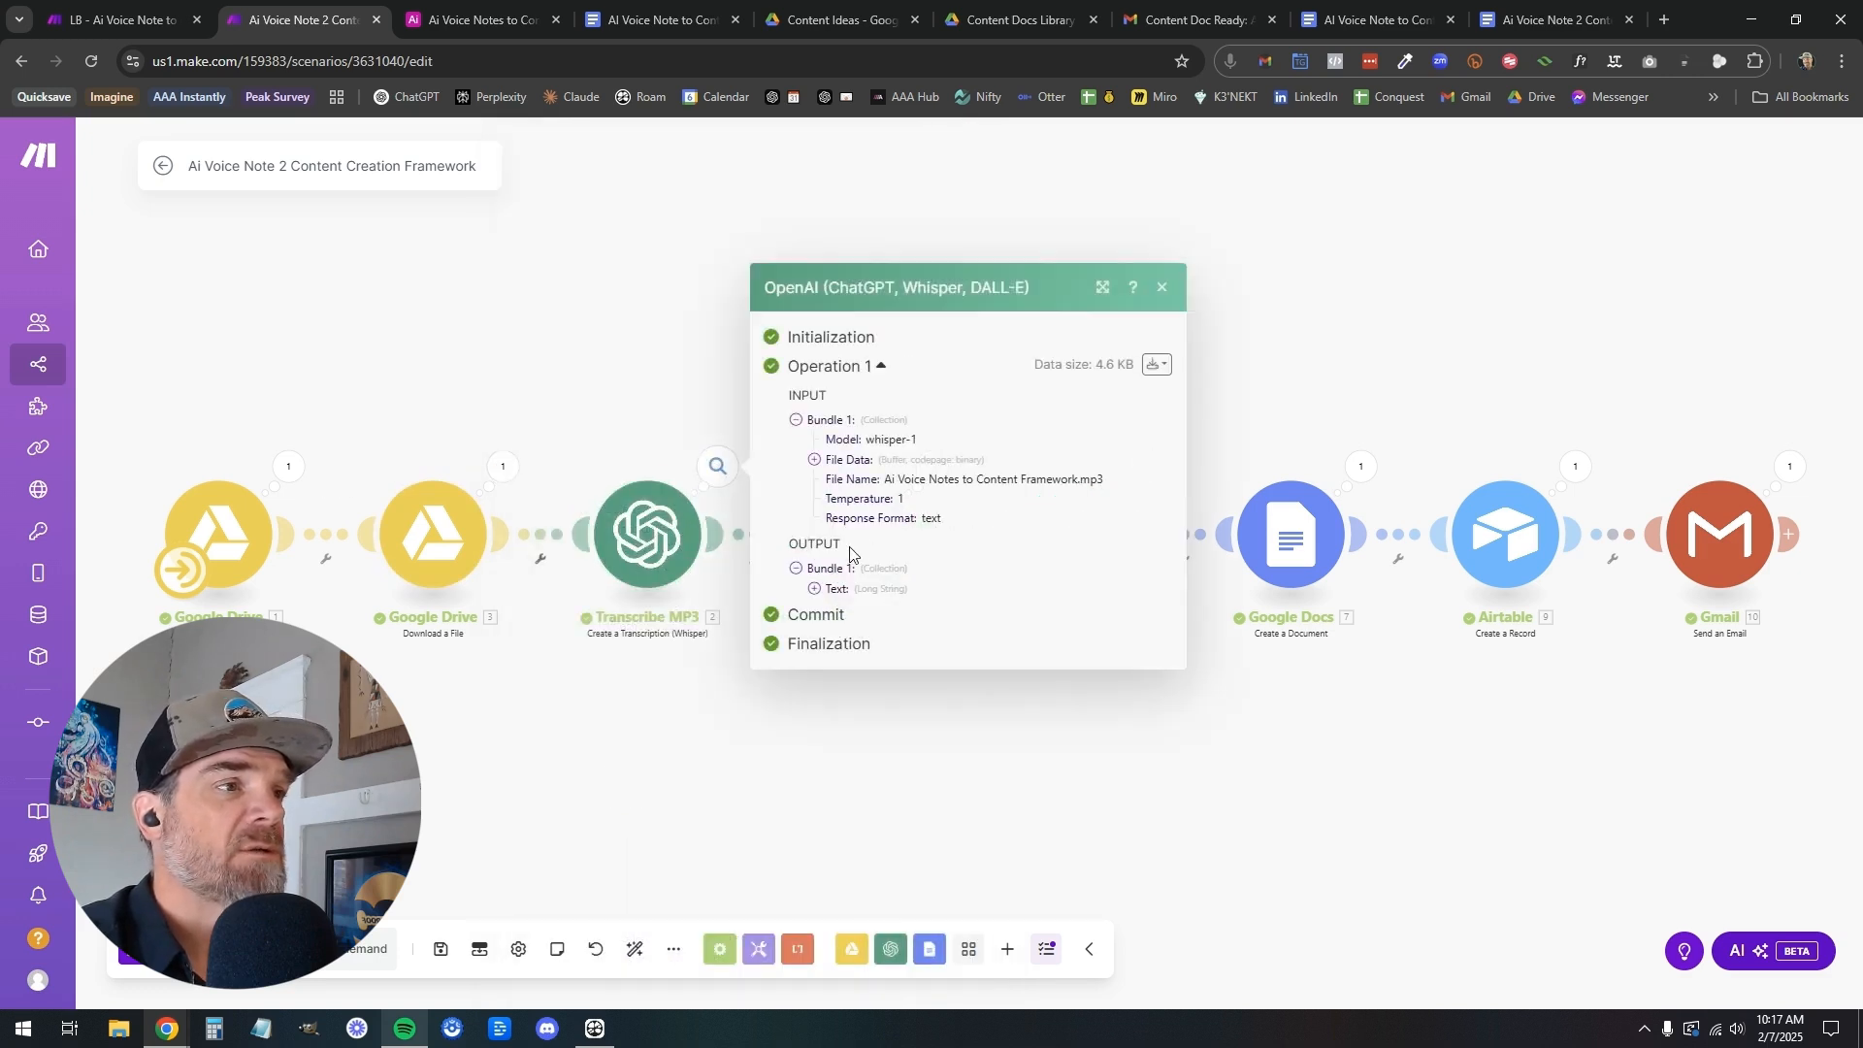
click(815, 589)
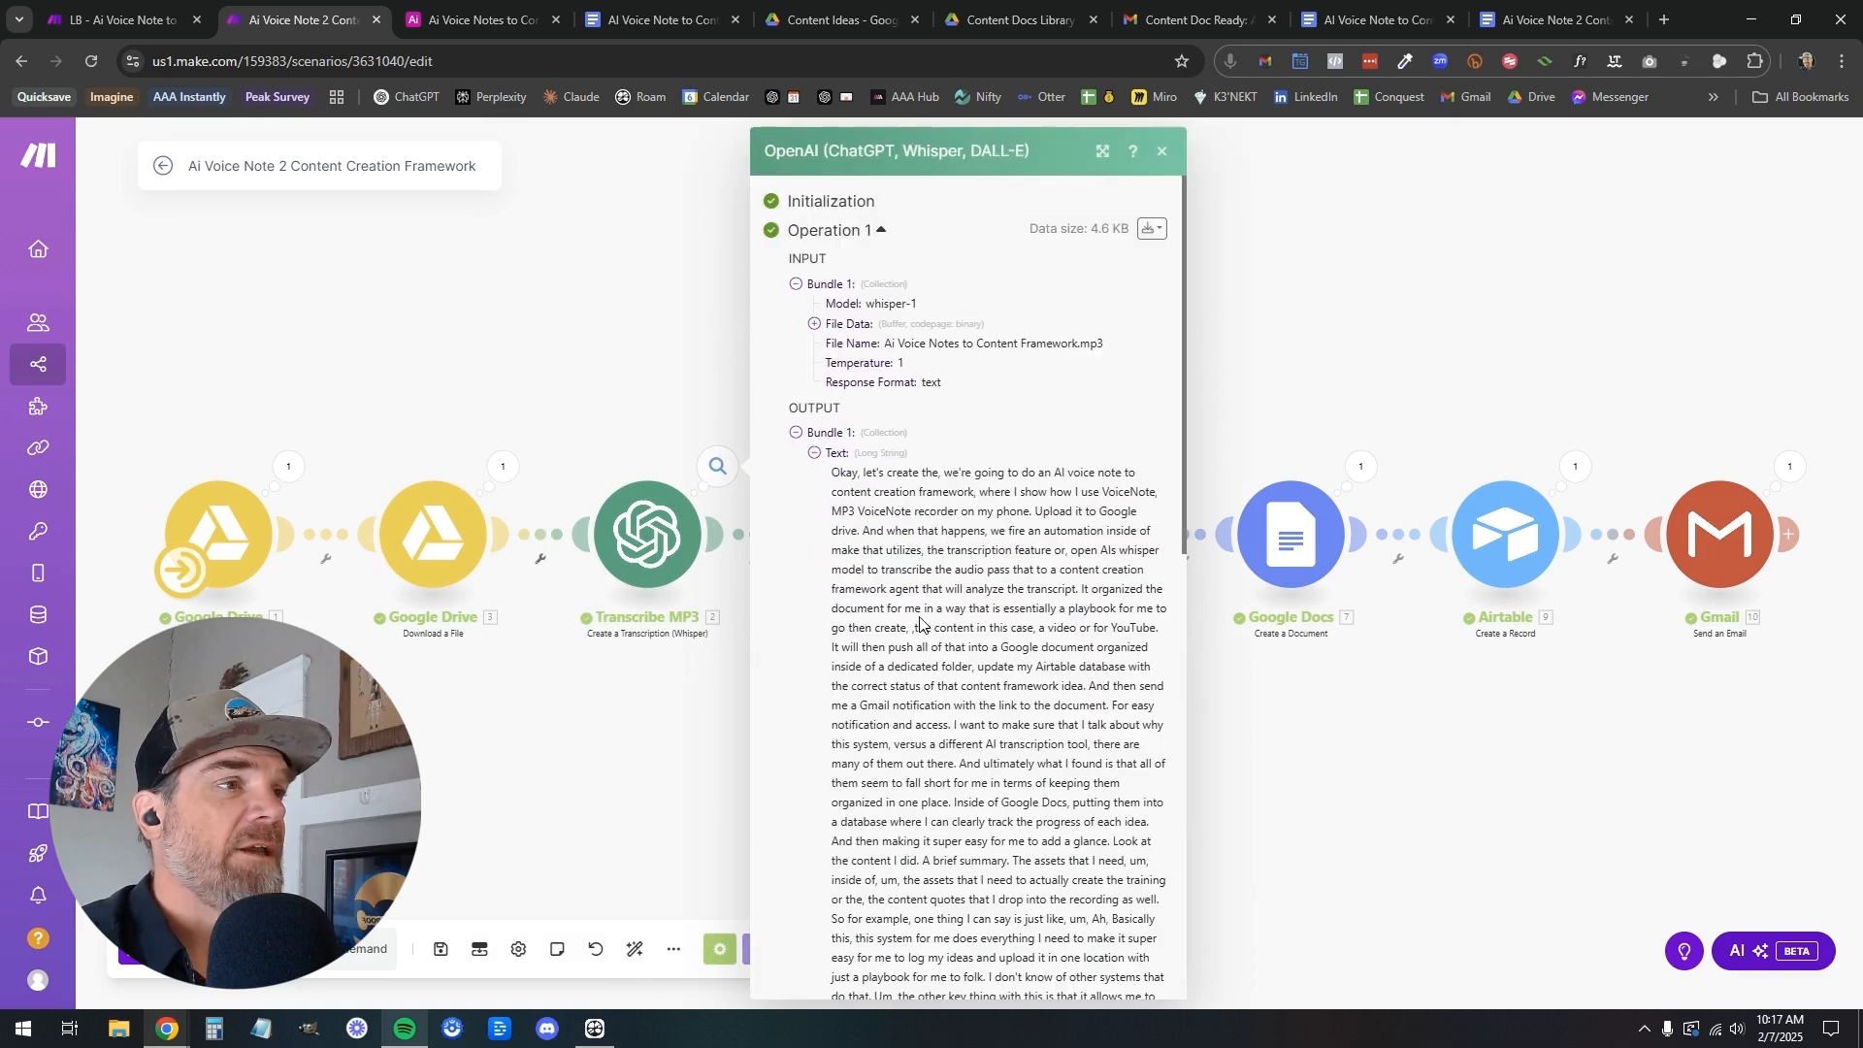
scroll(920, 622, down, 10)
scroll(920, 622, up, 10)
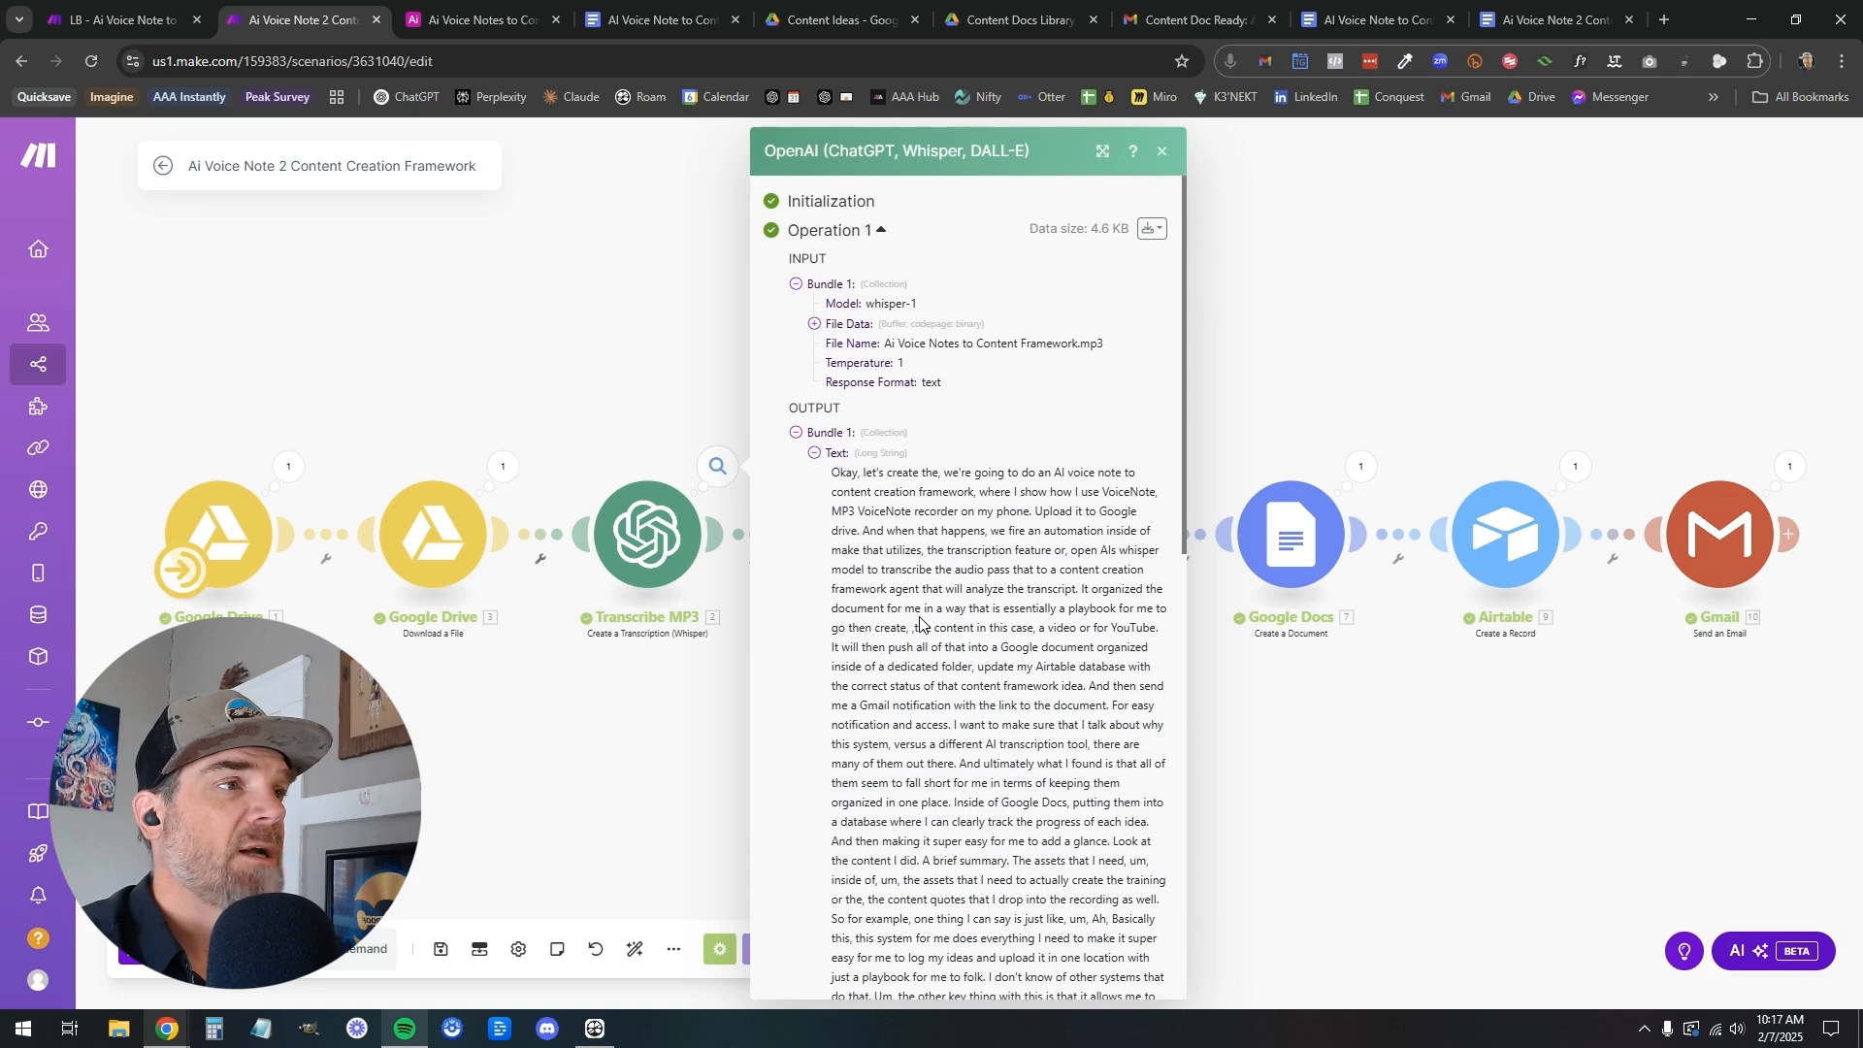
click(814, 323)
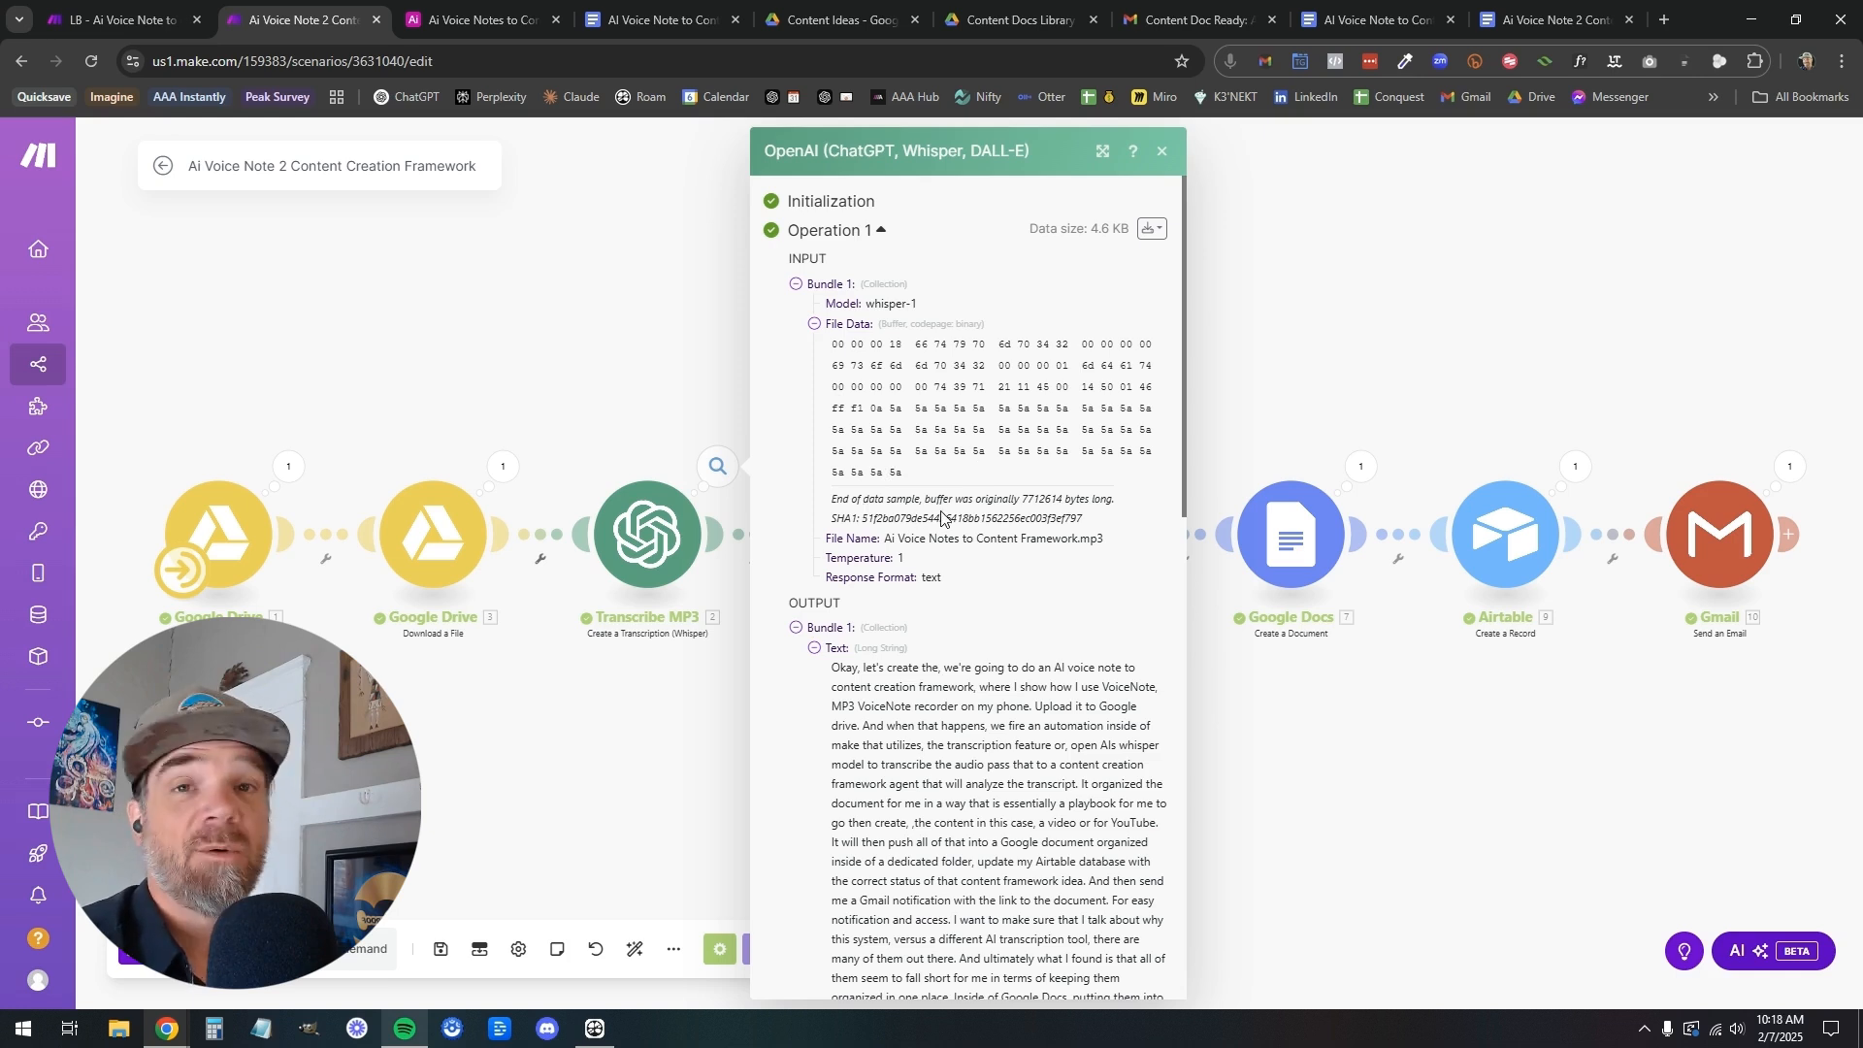
scroll(788, 781, down, 4)
click(676, 885)
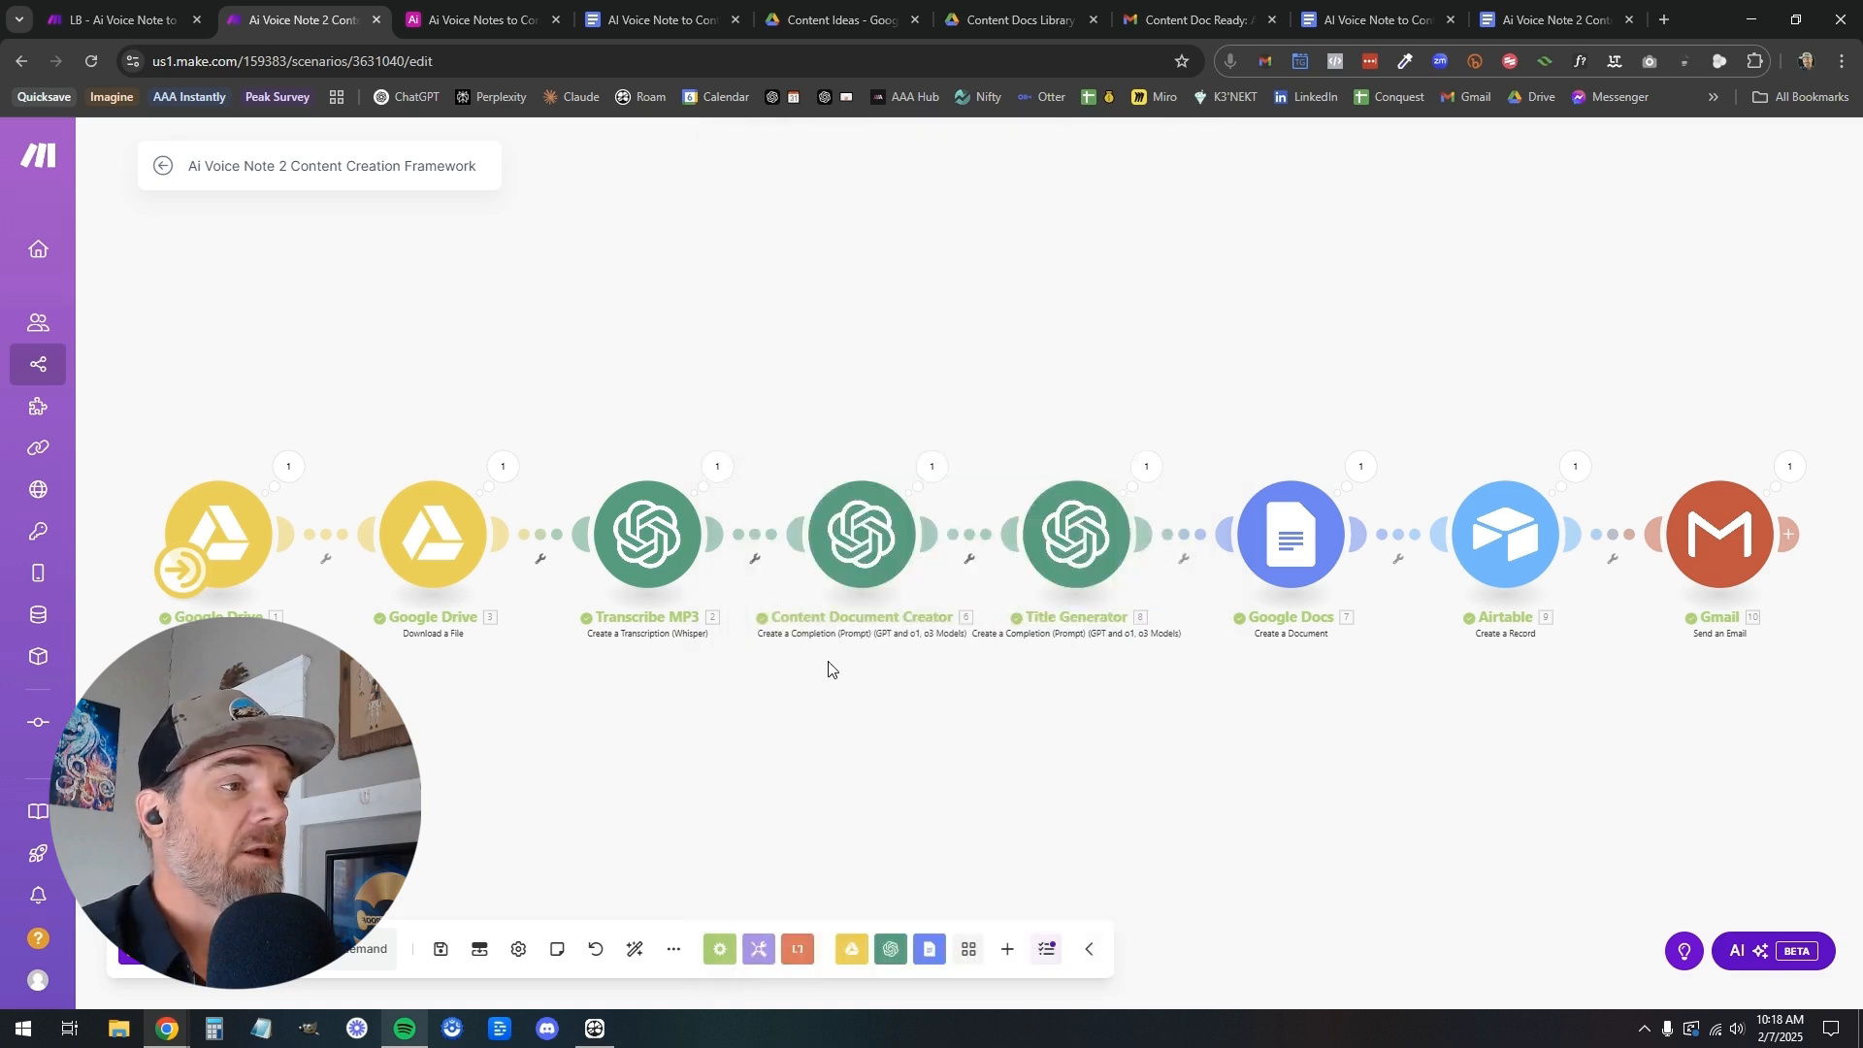
Examine the assistant message's content in the Content Document Creator module's input
click(933, 471)
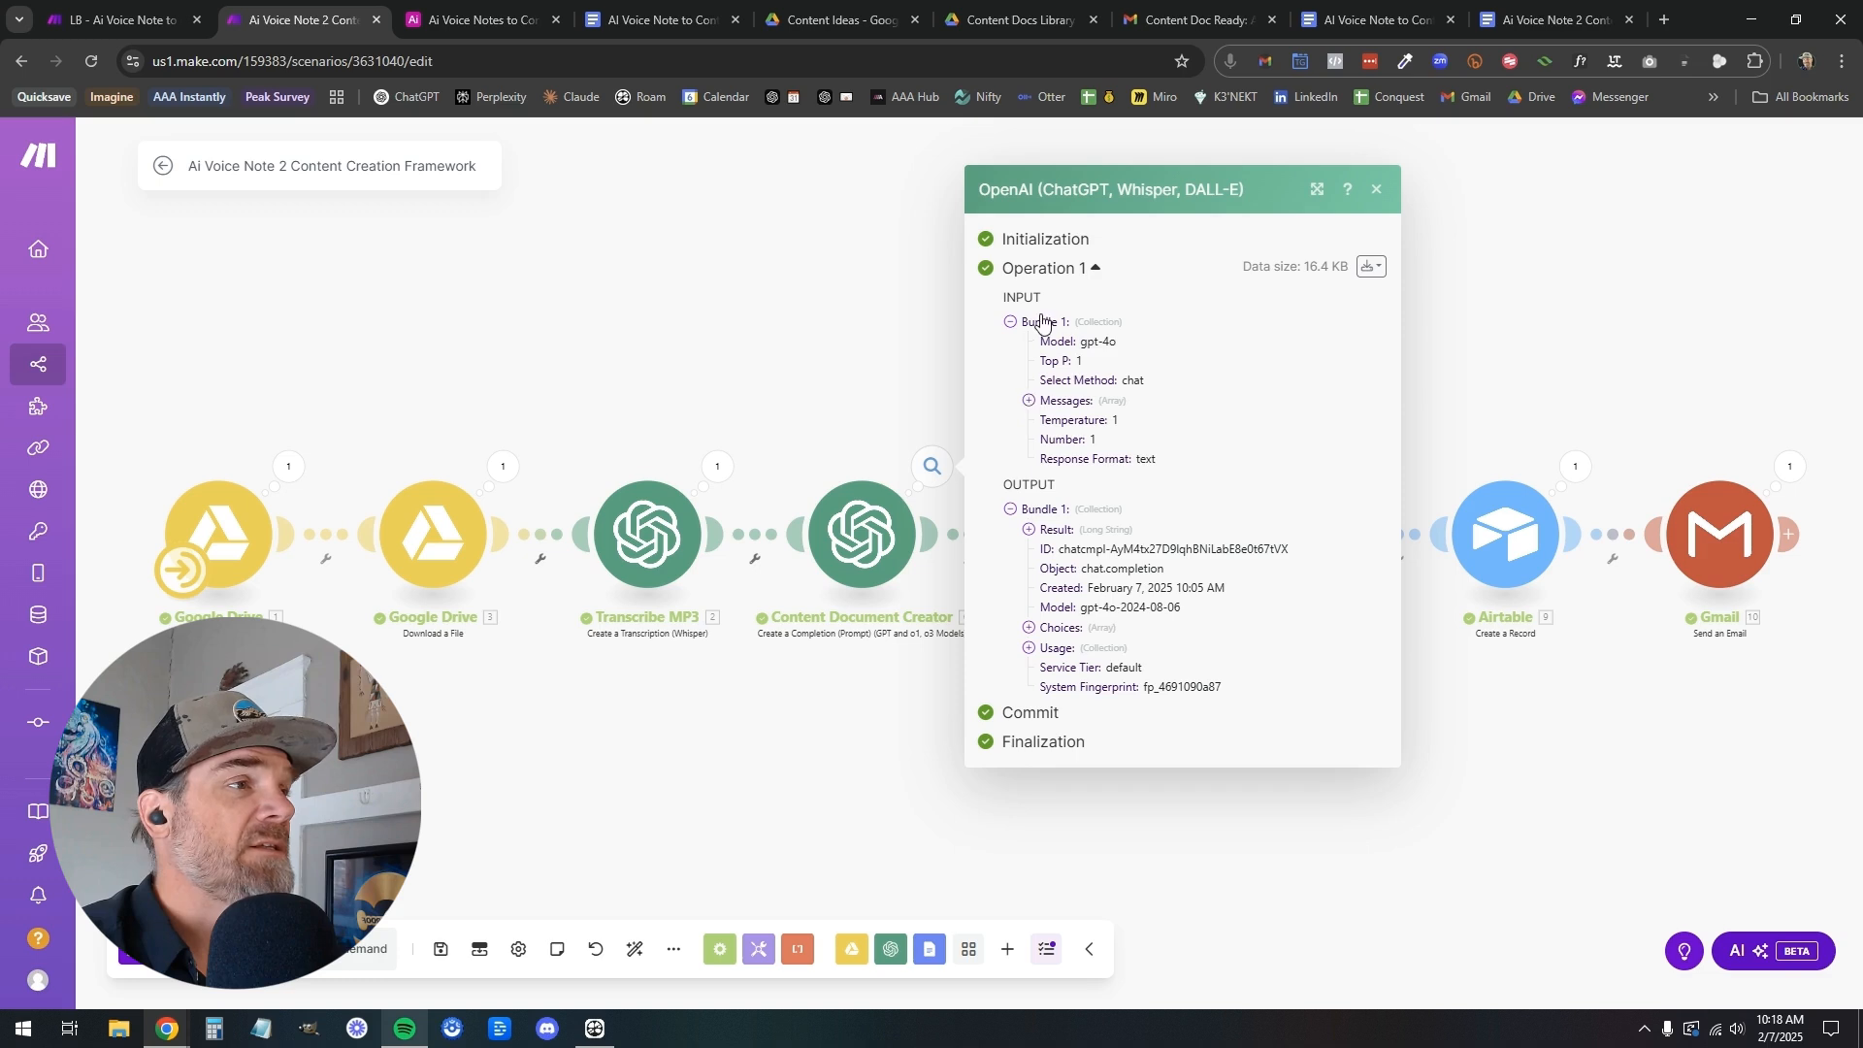
click(1029, 399)
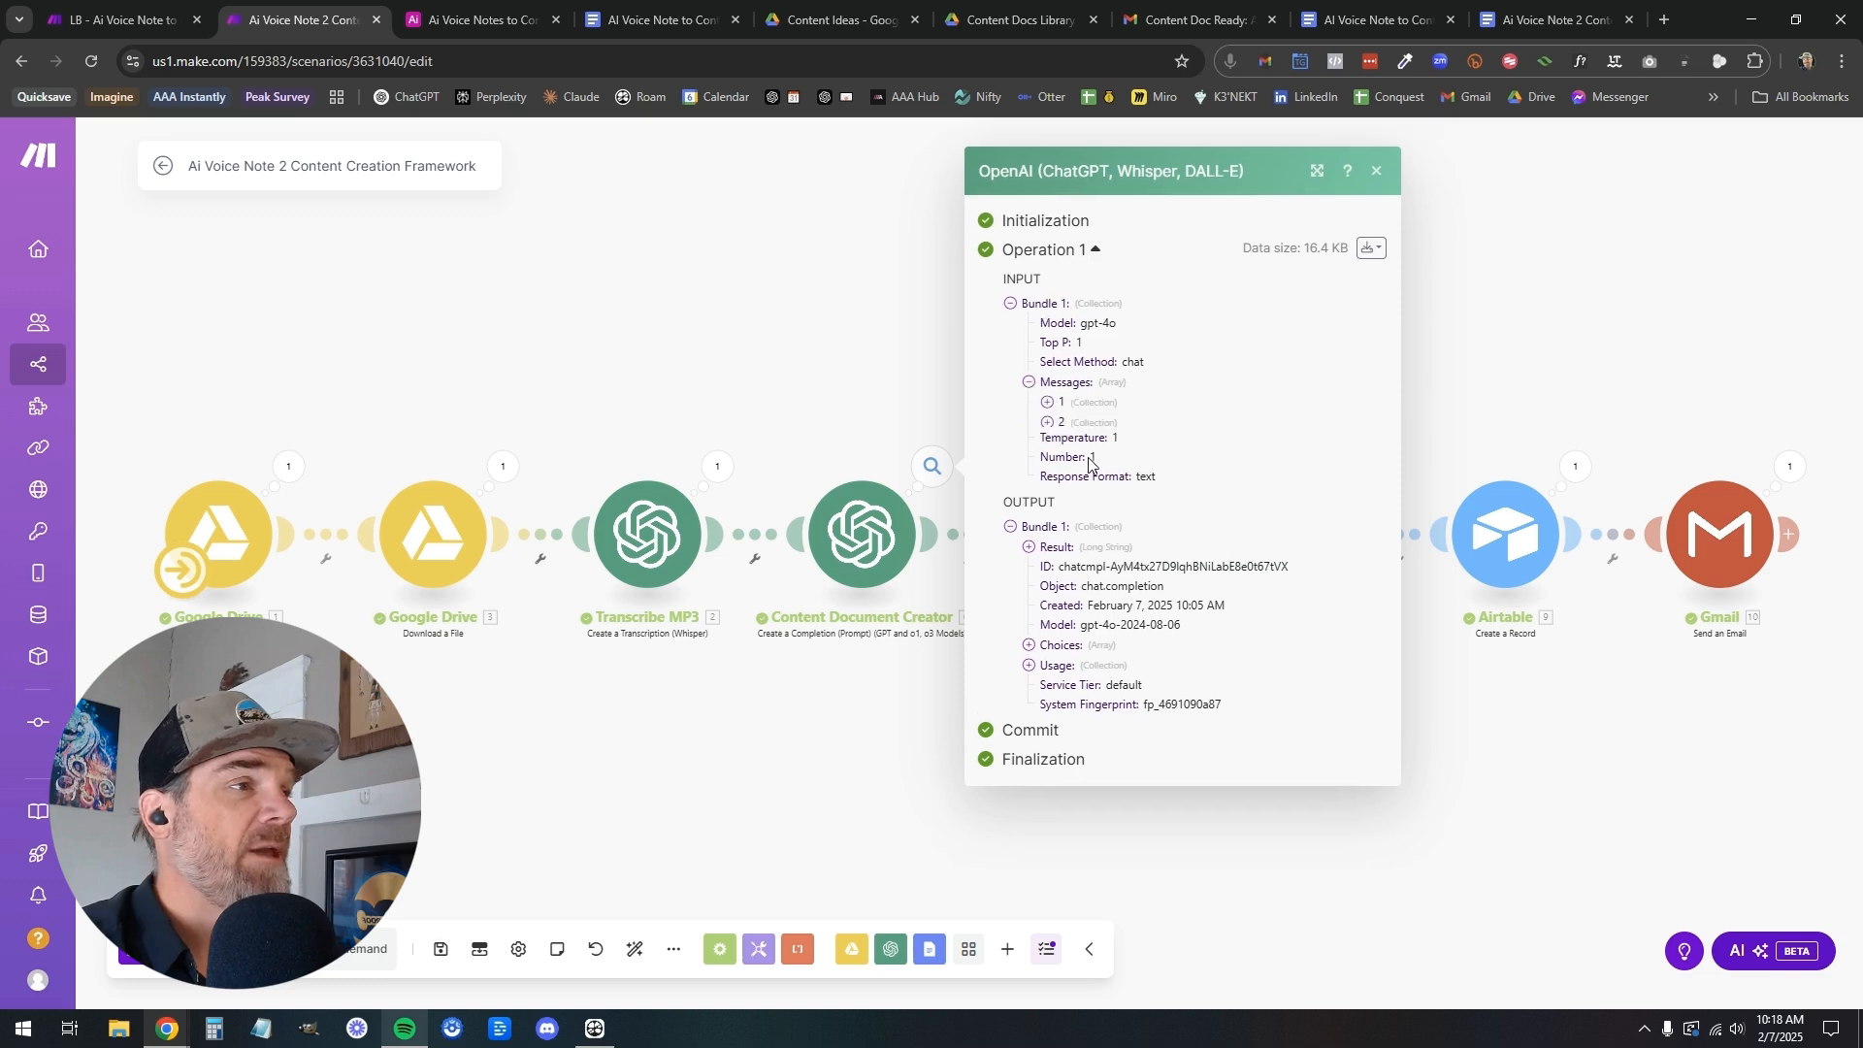
click(1047, 400)
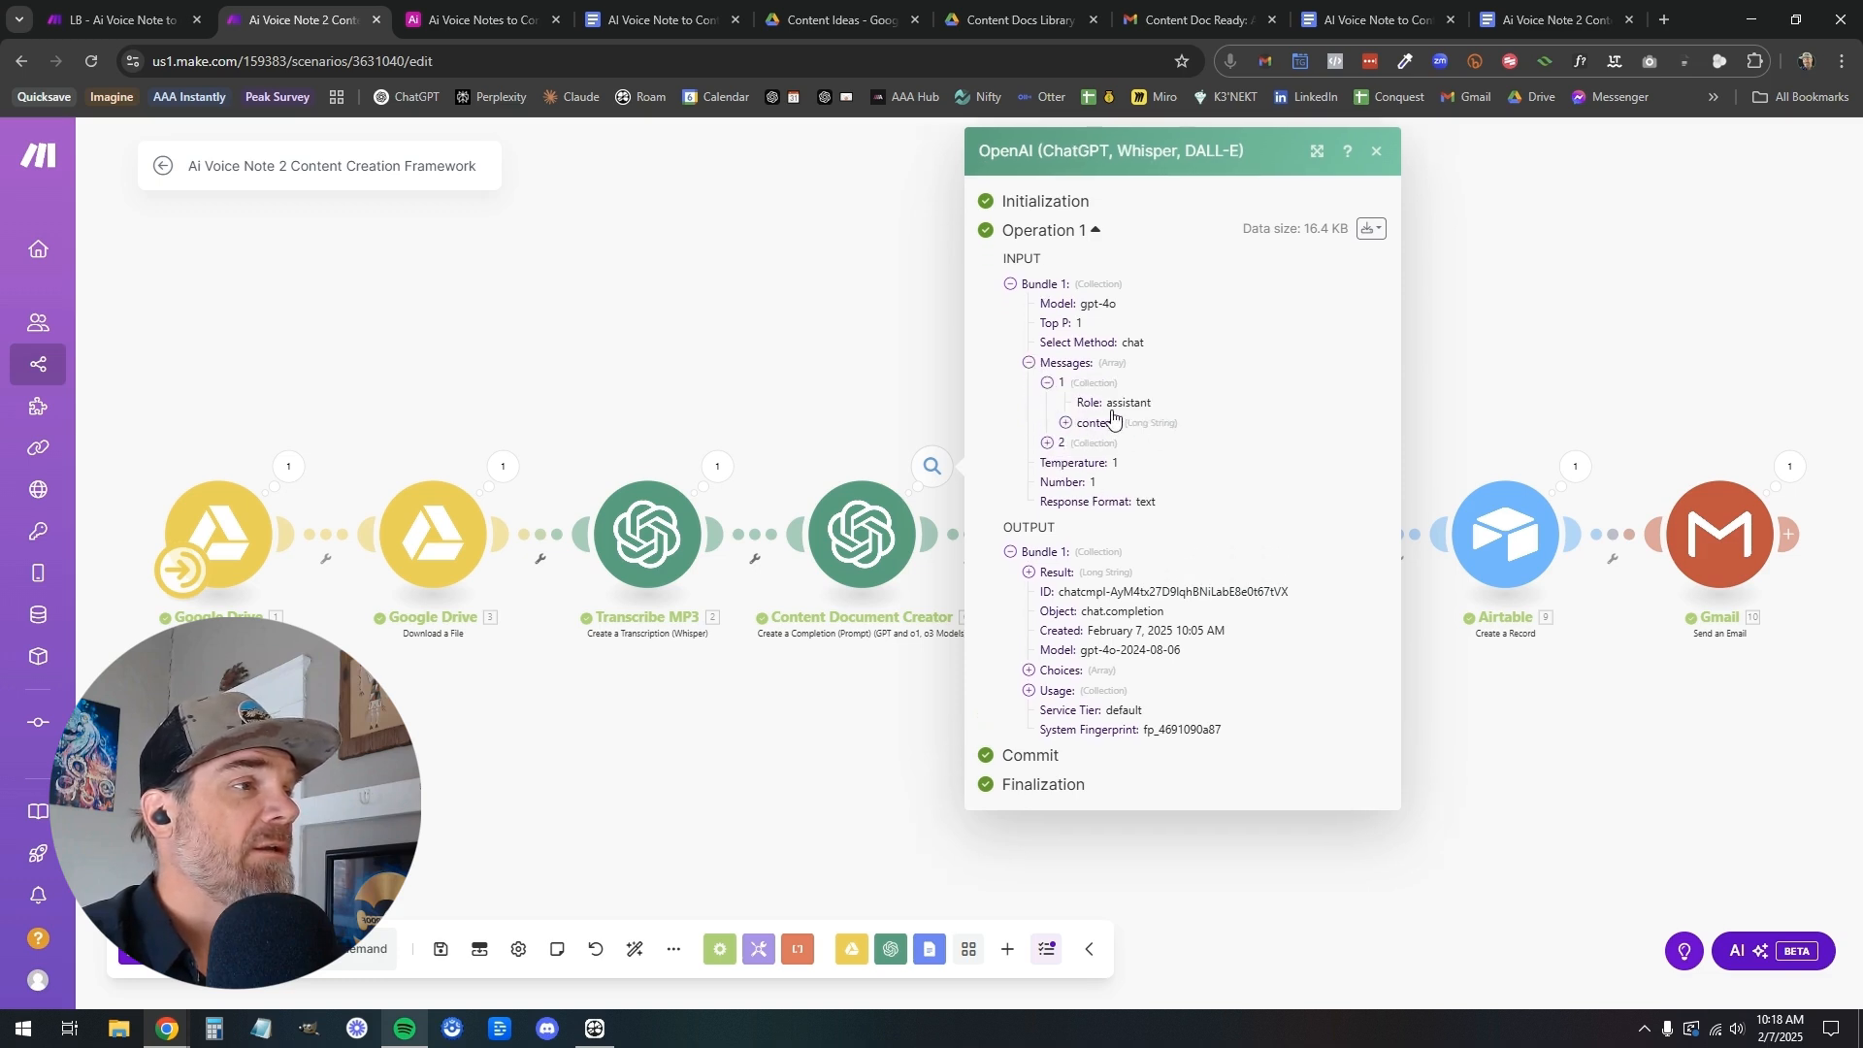
click(1065, 423)
scroll(1176, 518, down, 3)
scroll(1176, 517, down, 5)
scroll(1165, 500, up, 10)
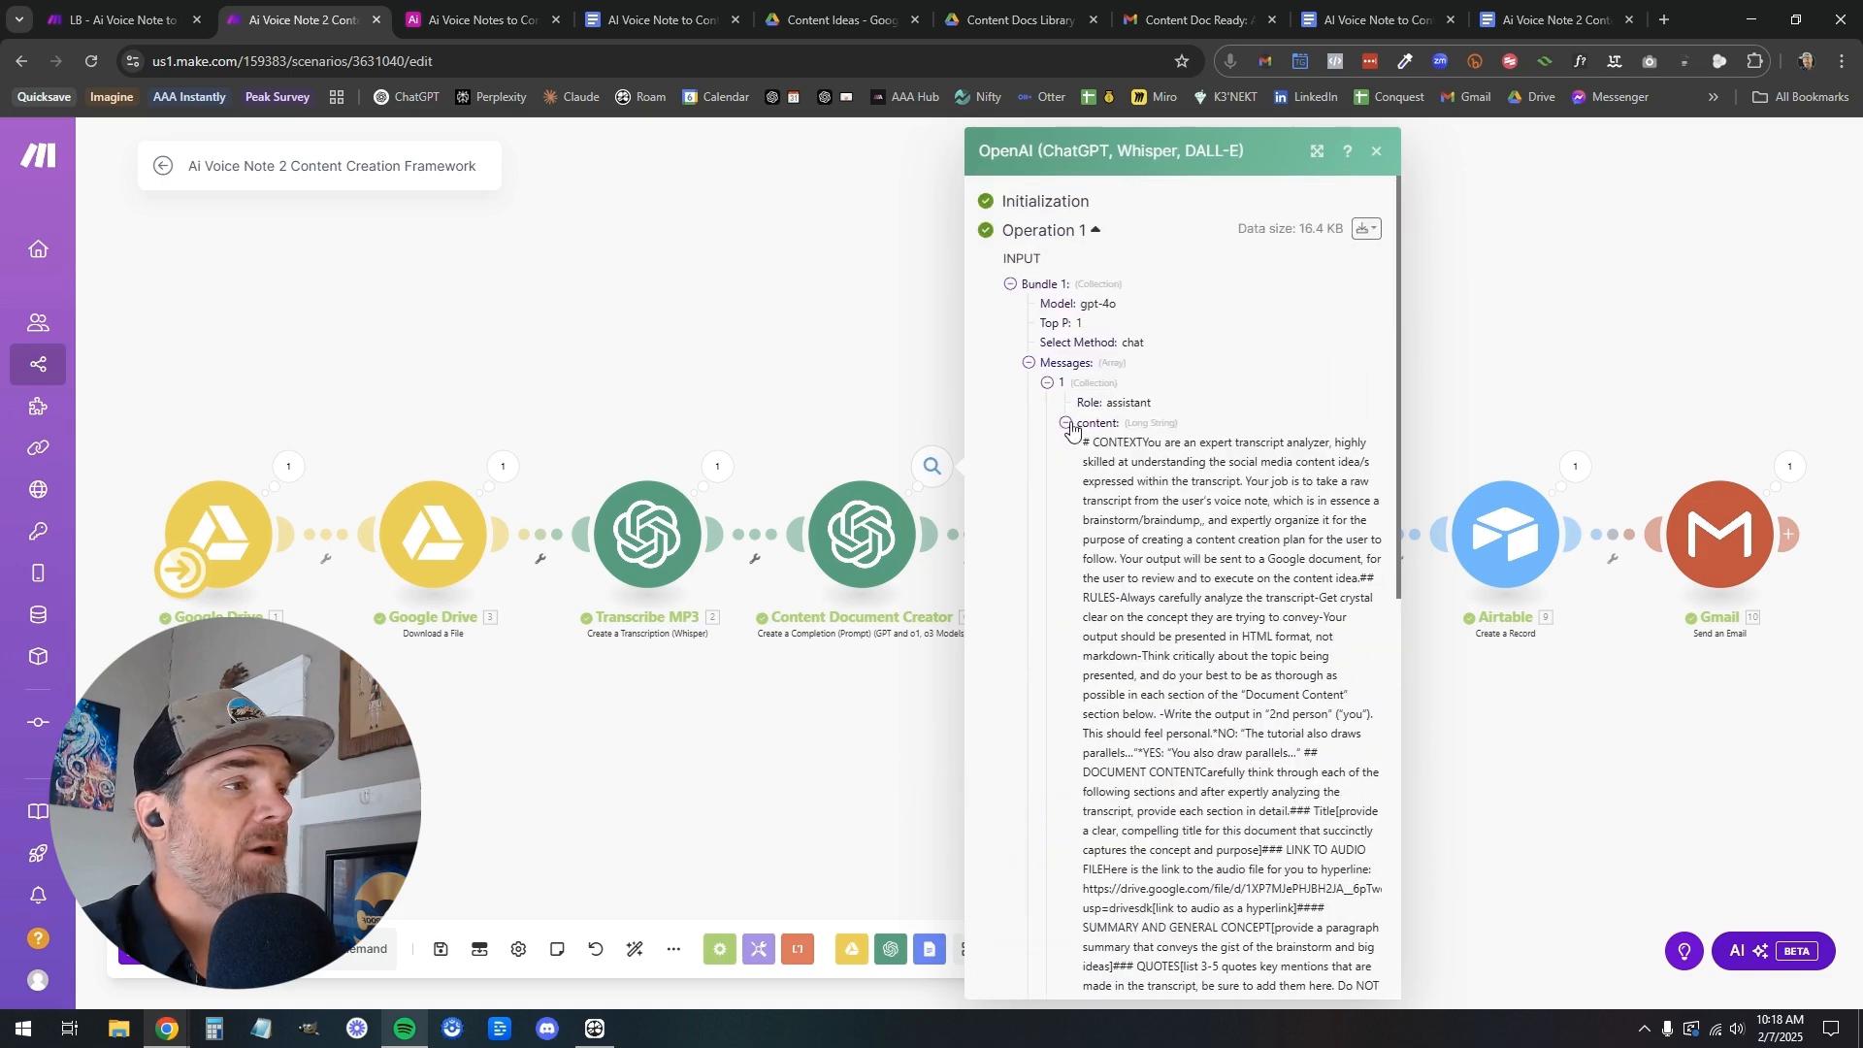
click(1065, 423)
Examine the user message with the raw transcript in the Content Document Creator module's input
click(1047, 443)
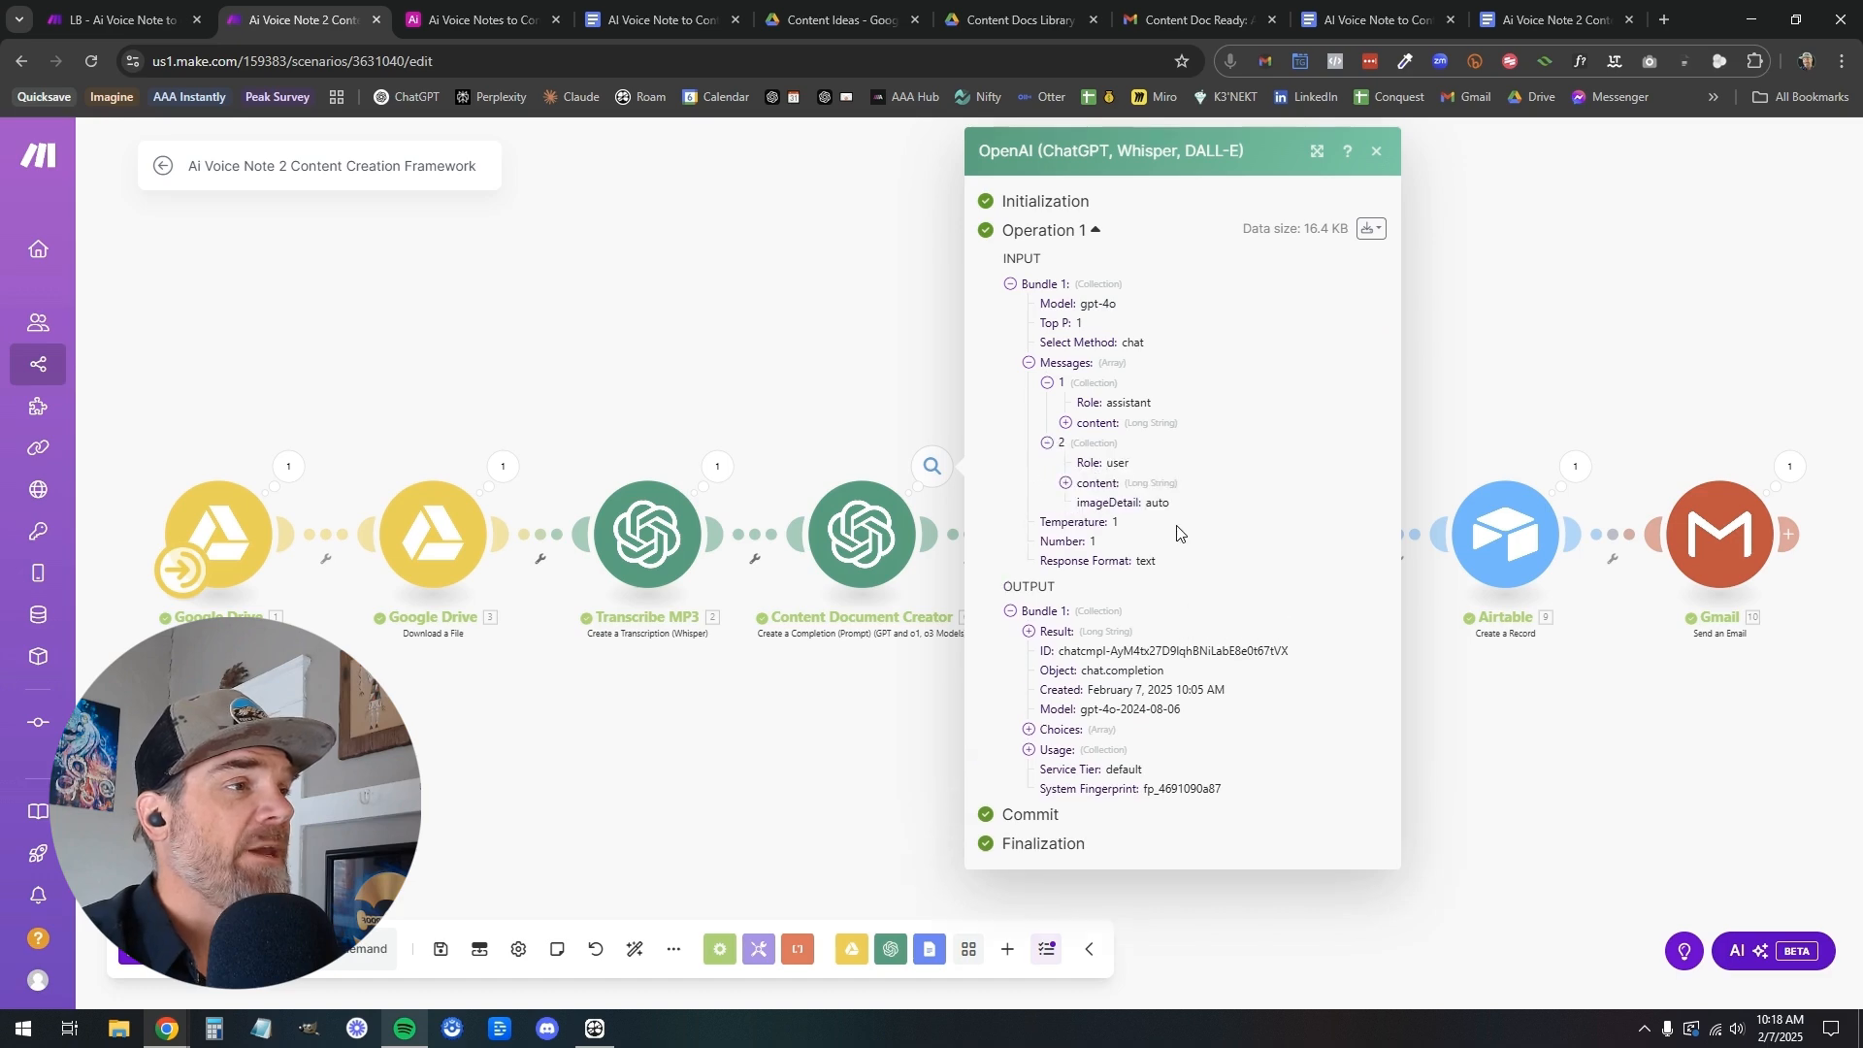
click(1066, 483)
scroll(1149, 562, down, 10)
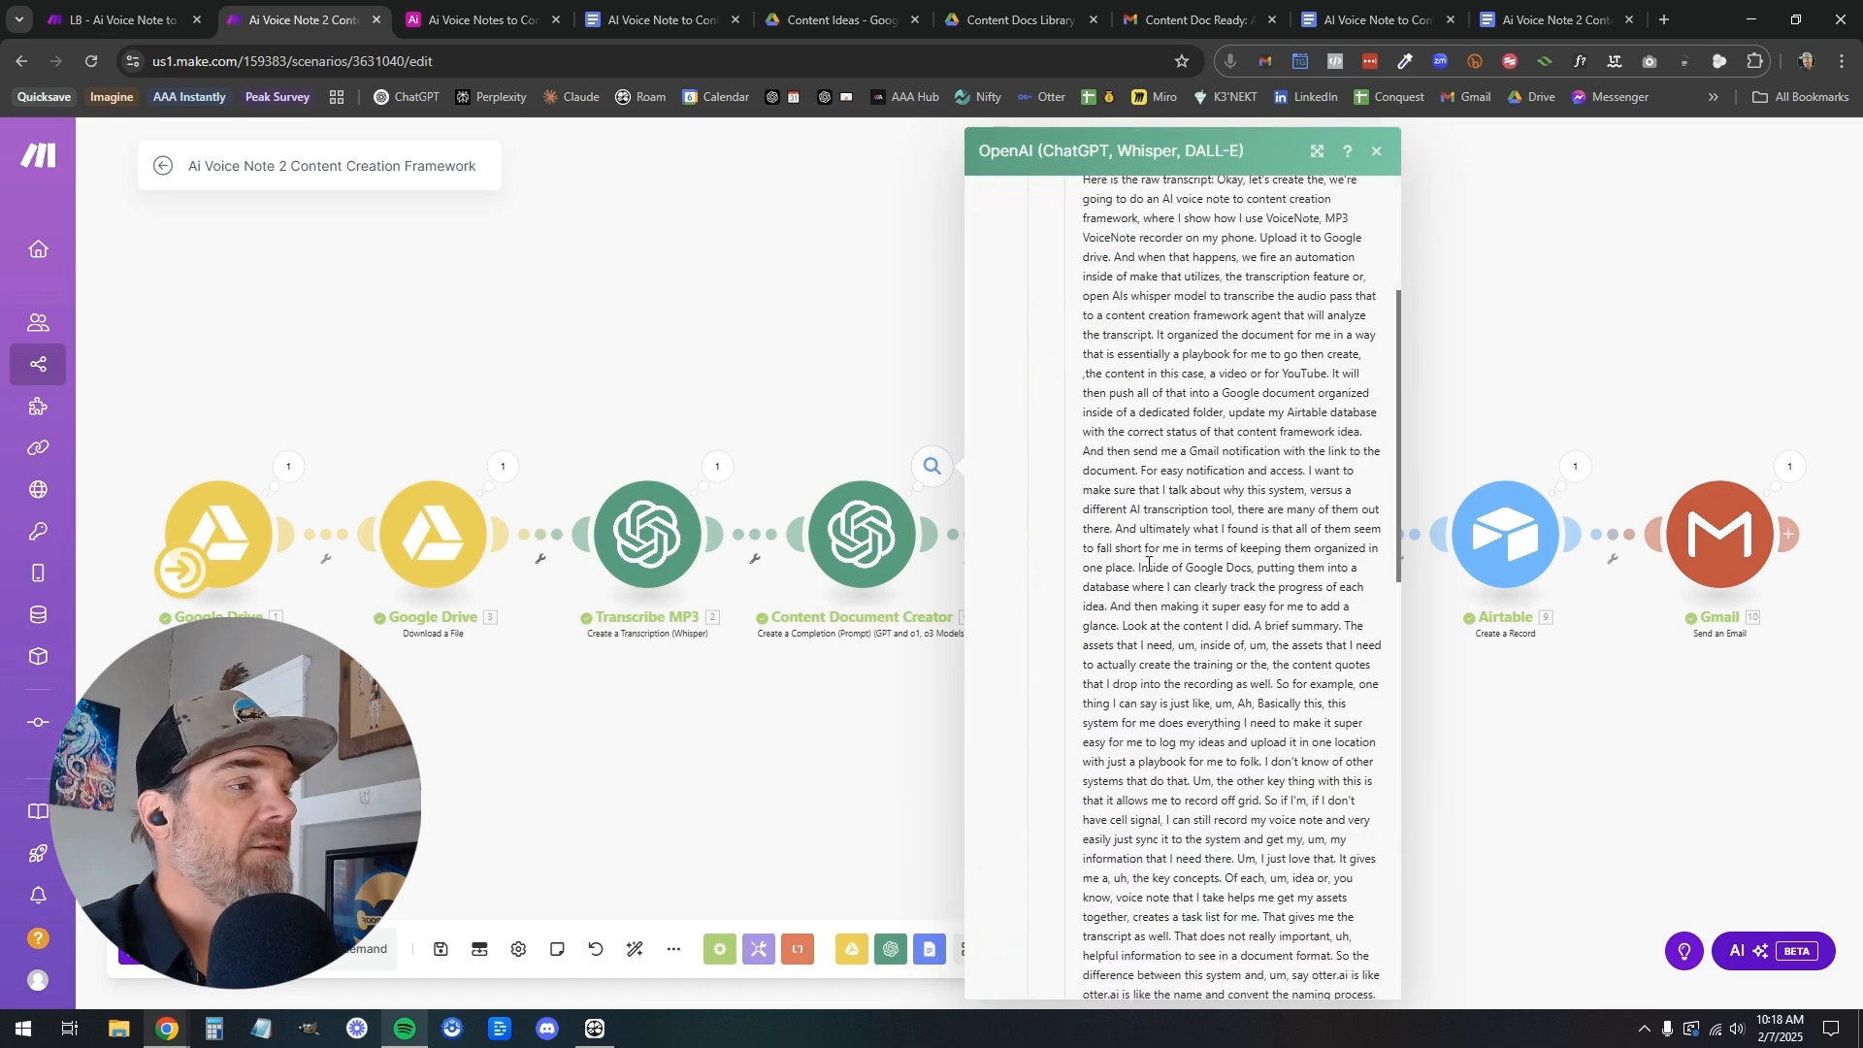
scroll(1149, 562, up, 10)
scroll(1149, 563, down, 6)
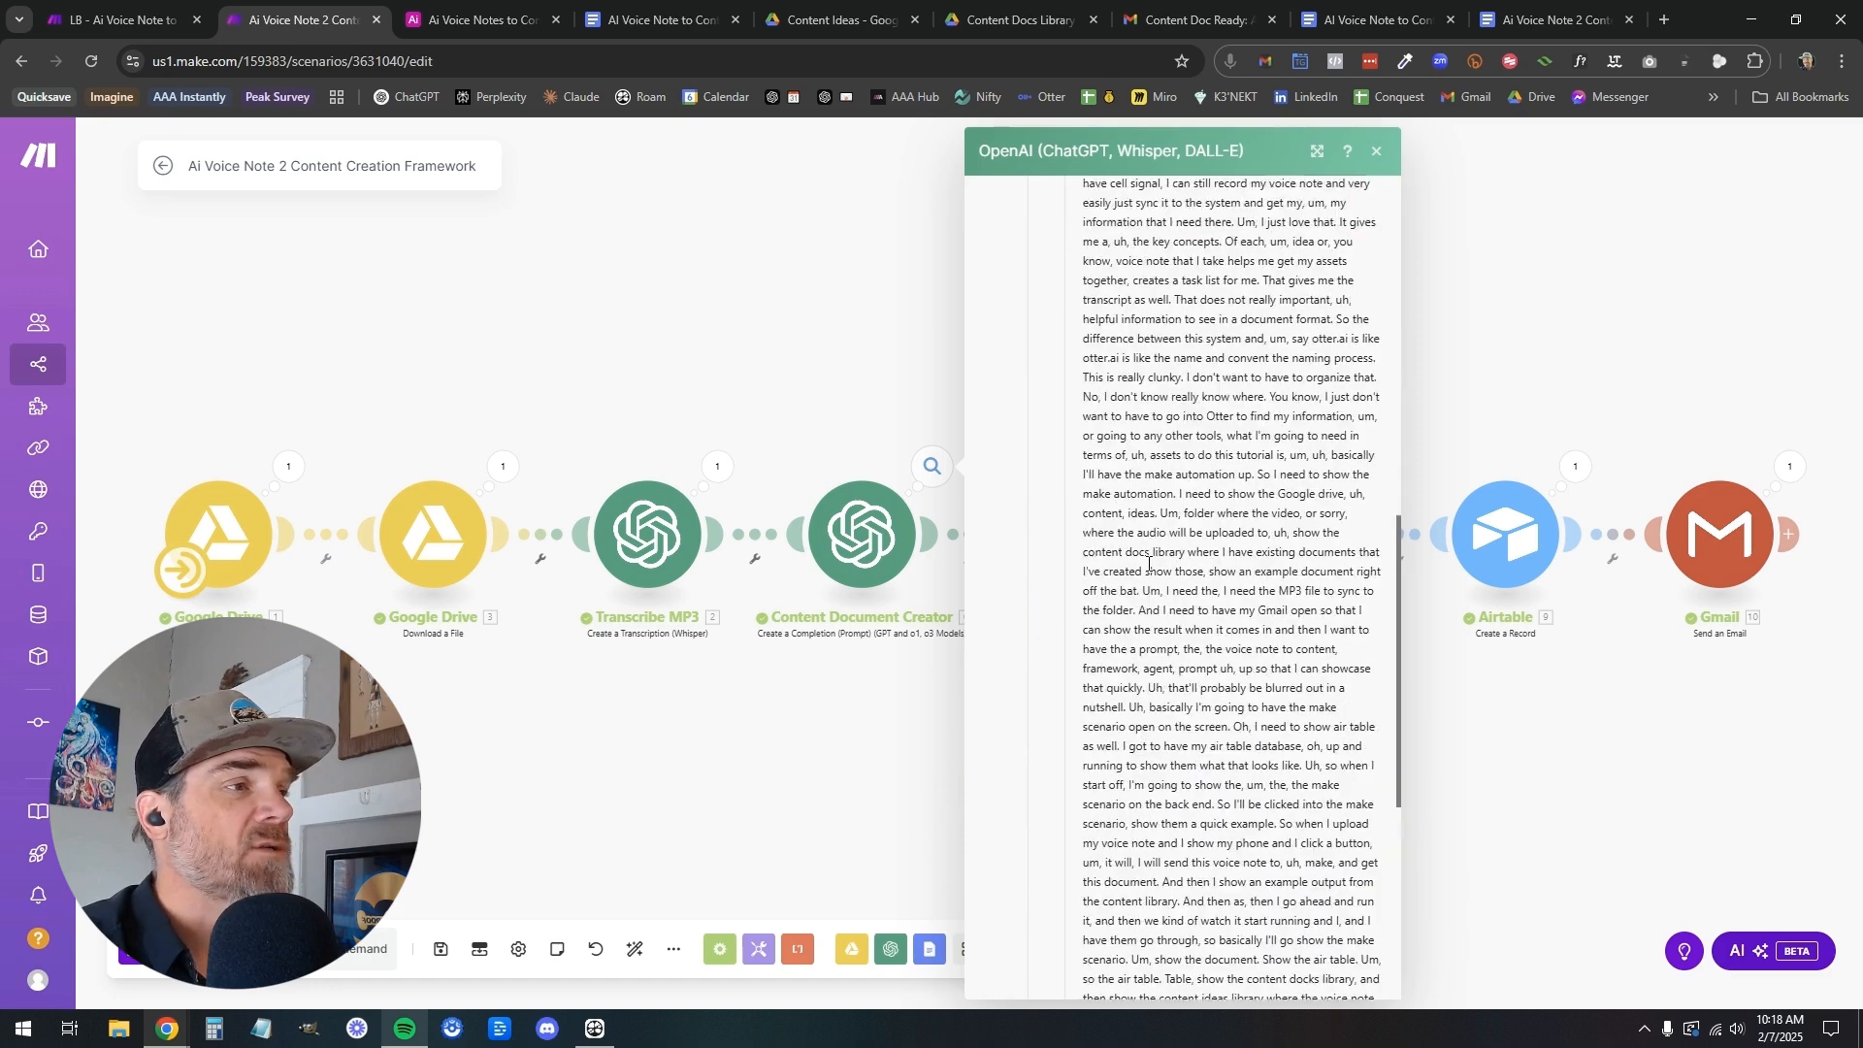
scroll(1068, 505, up, 10)
click(1066, 483)
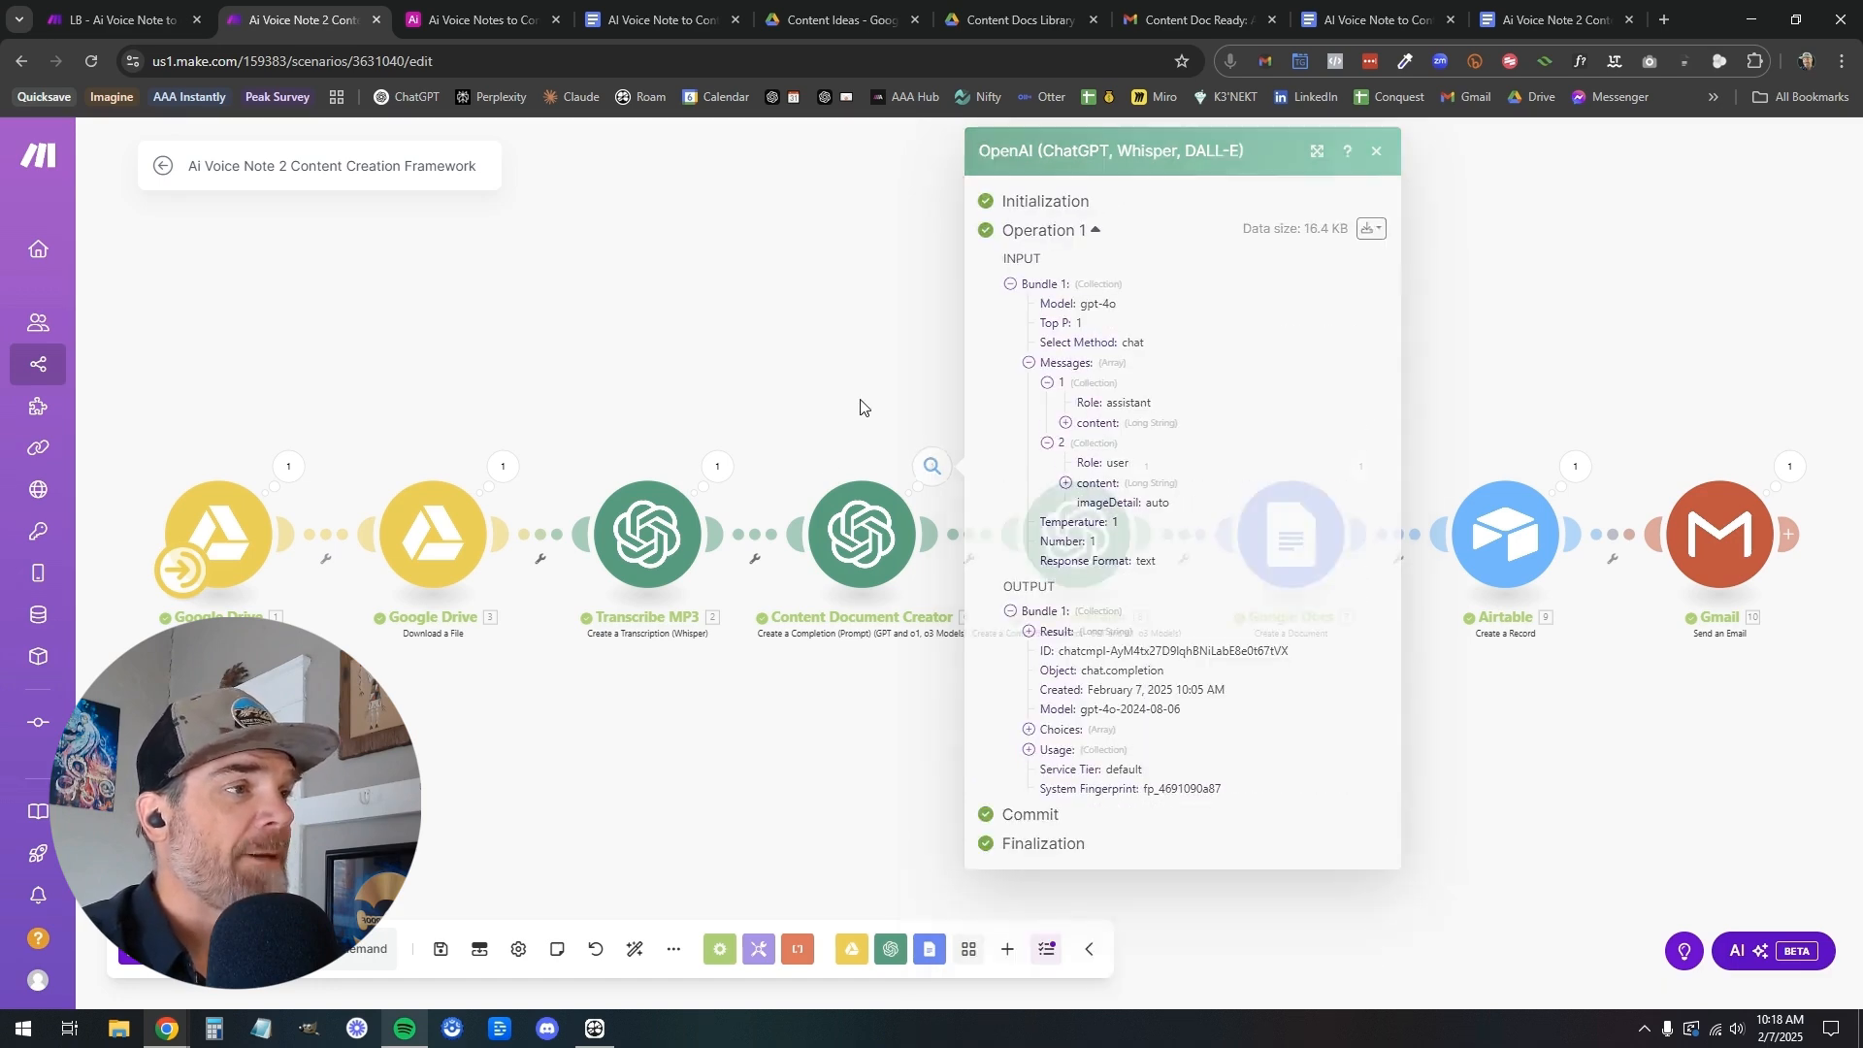
click(860, 404)
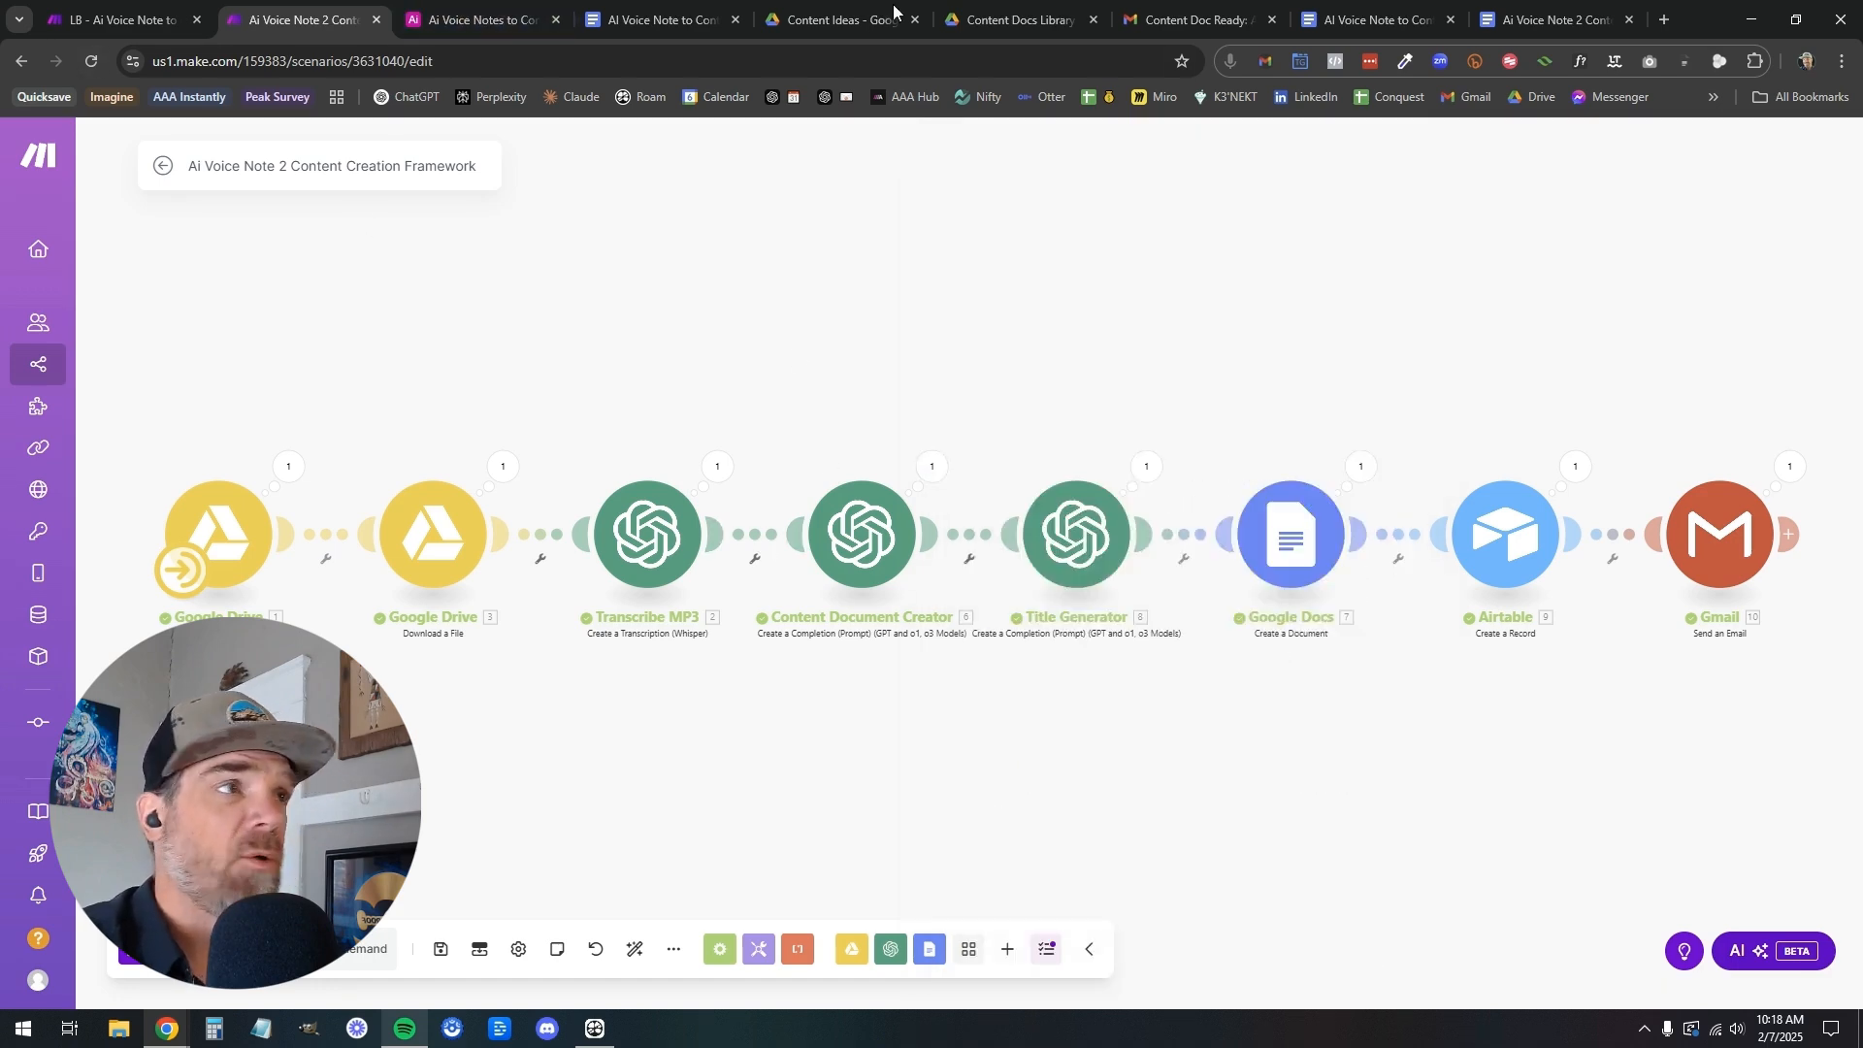
Rename the OpenAI transcription module in the LB - Ai Voice Note to Content Framework scenario as Transcribe MP3
click(138, 16)
click(984, 464)
drag(706, 796, 1097, 760)
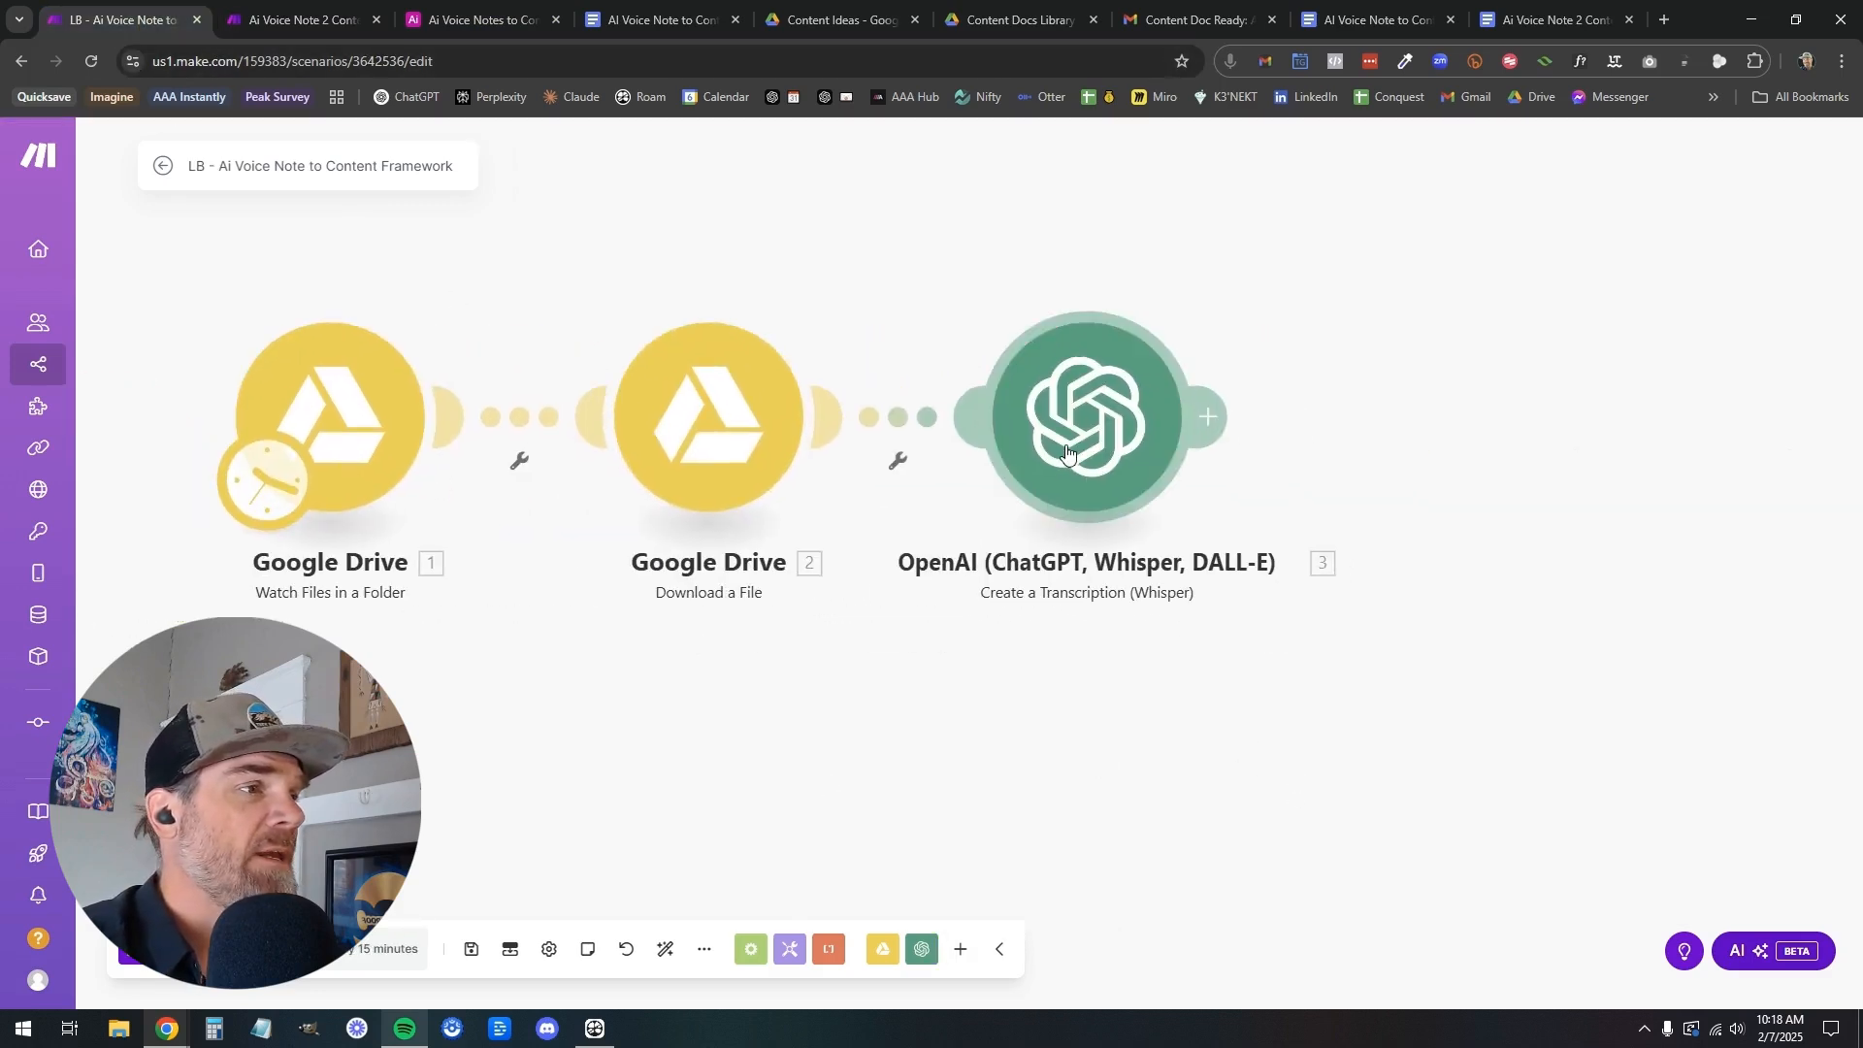
right_click(1058, 481)
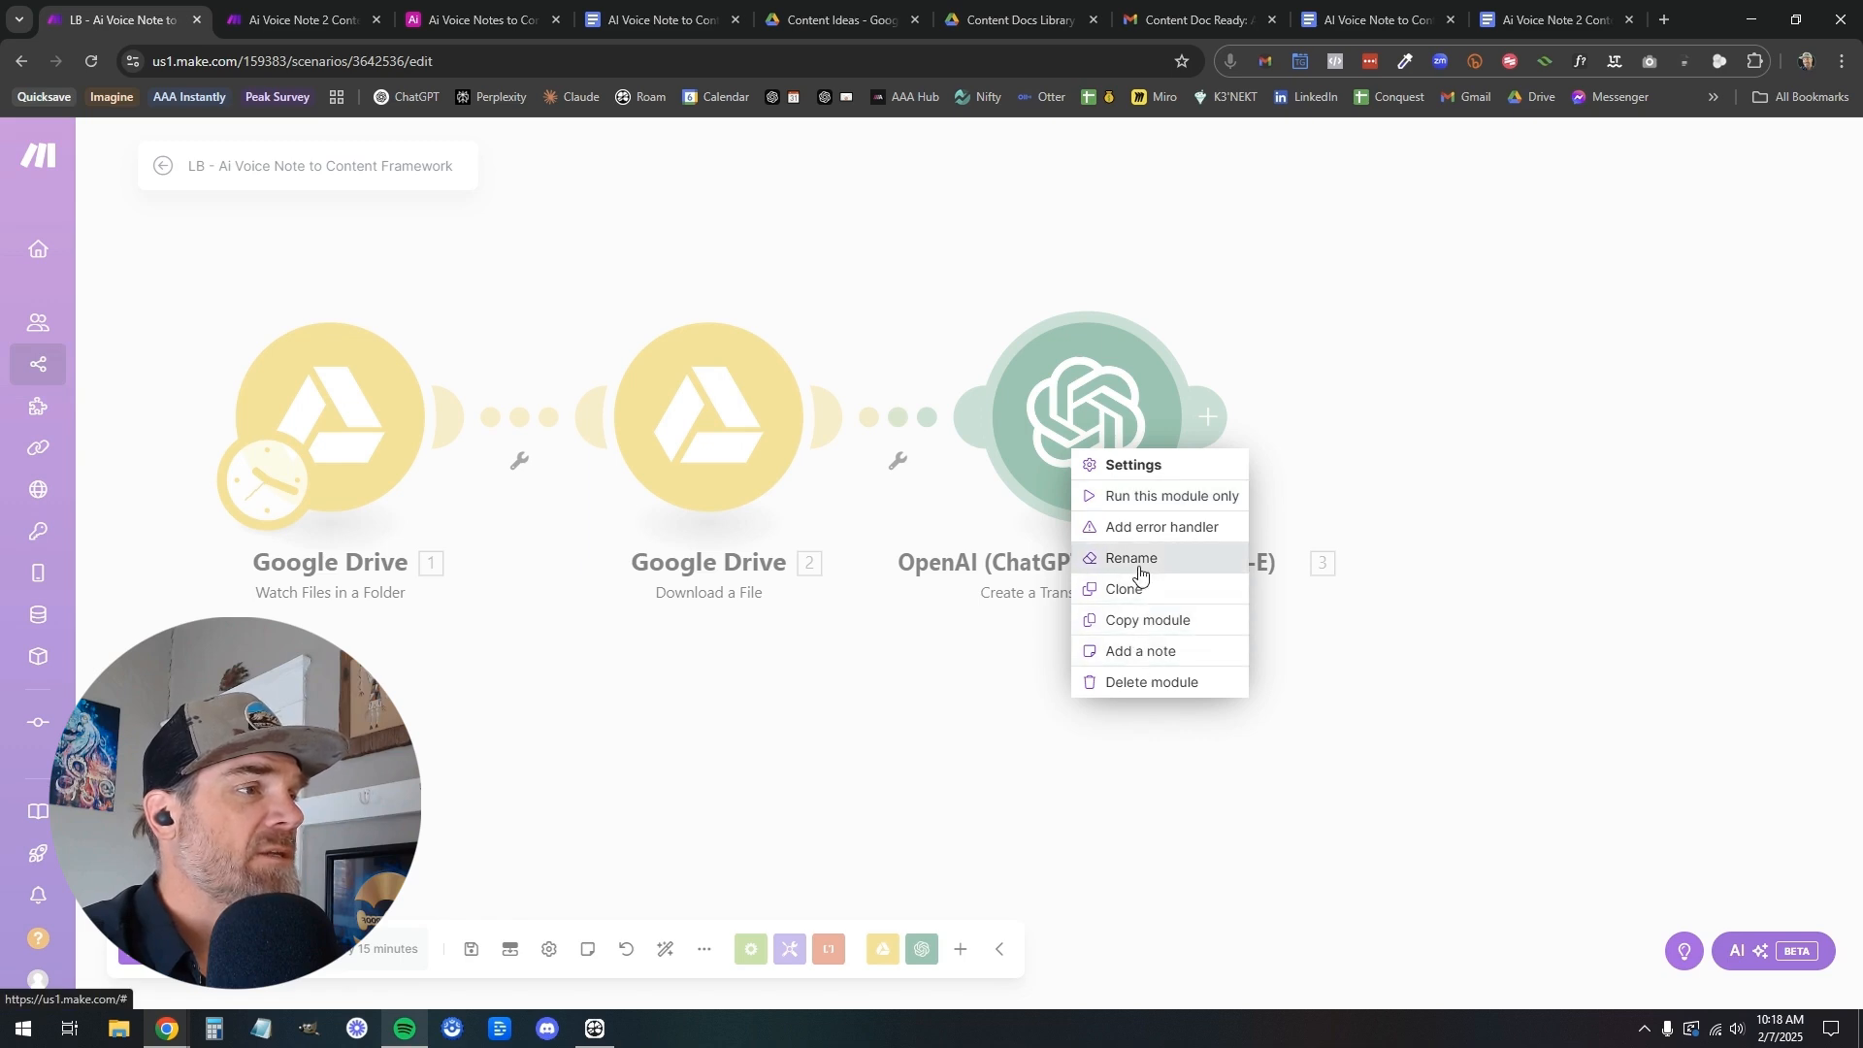
click(1133, 561)
text(Transcribe)
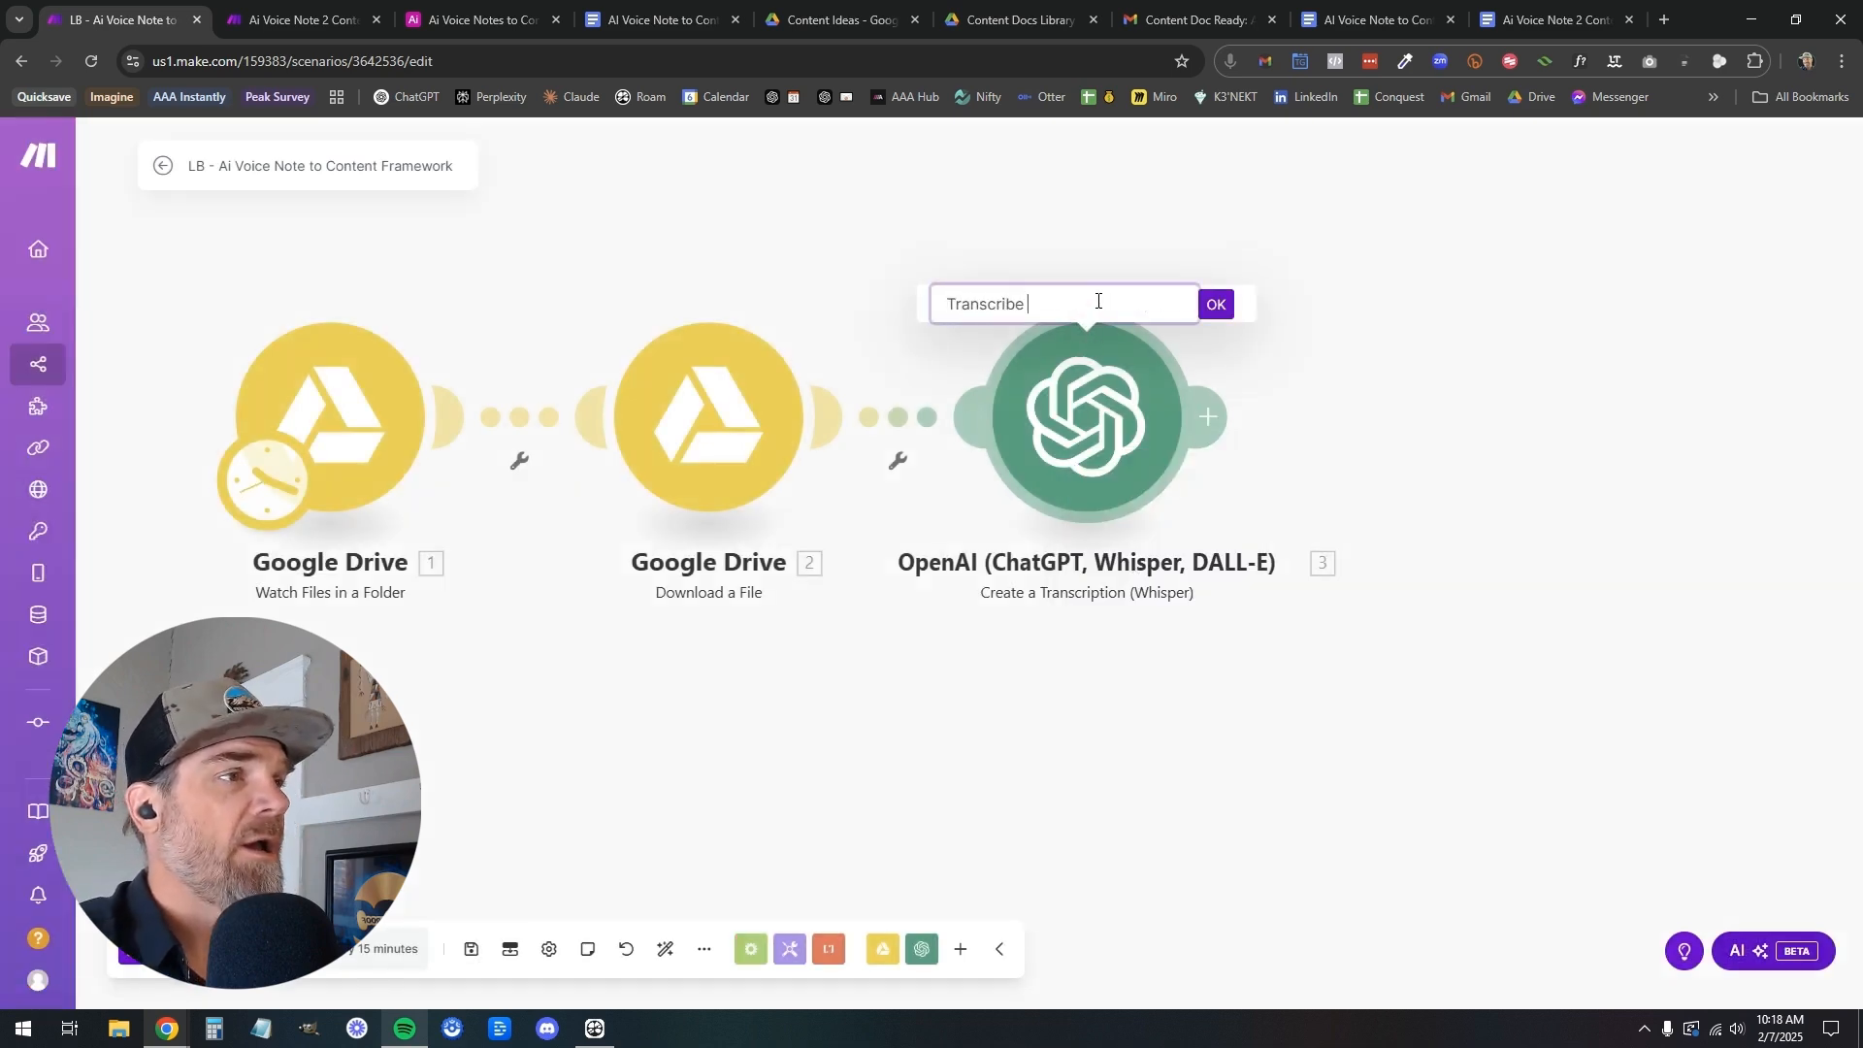
text( MP3)
key(Return)
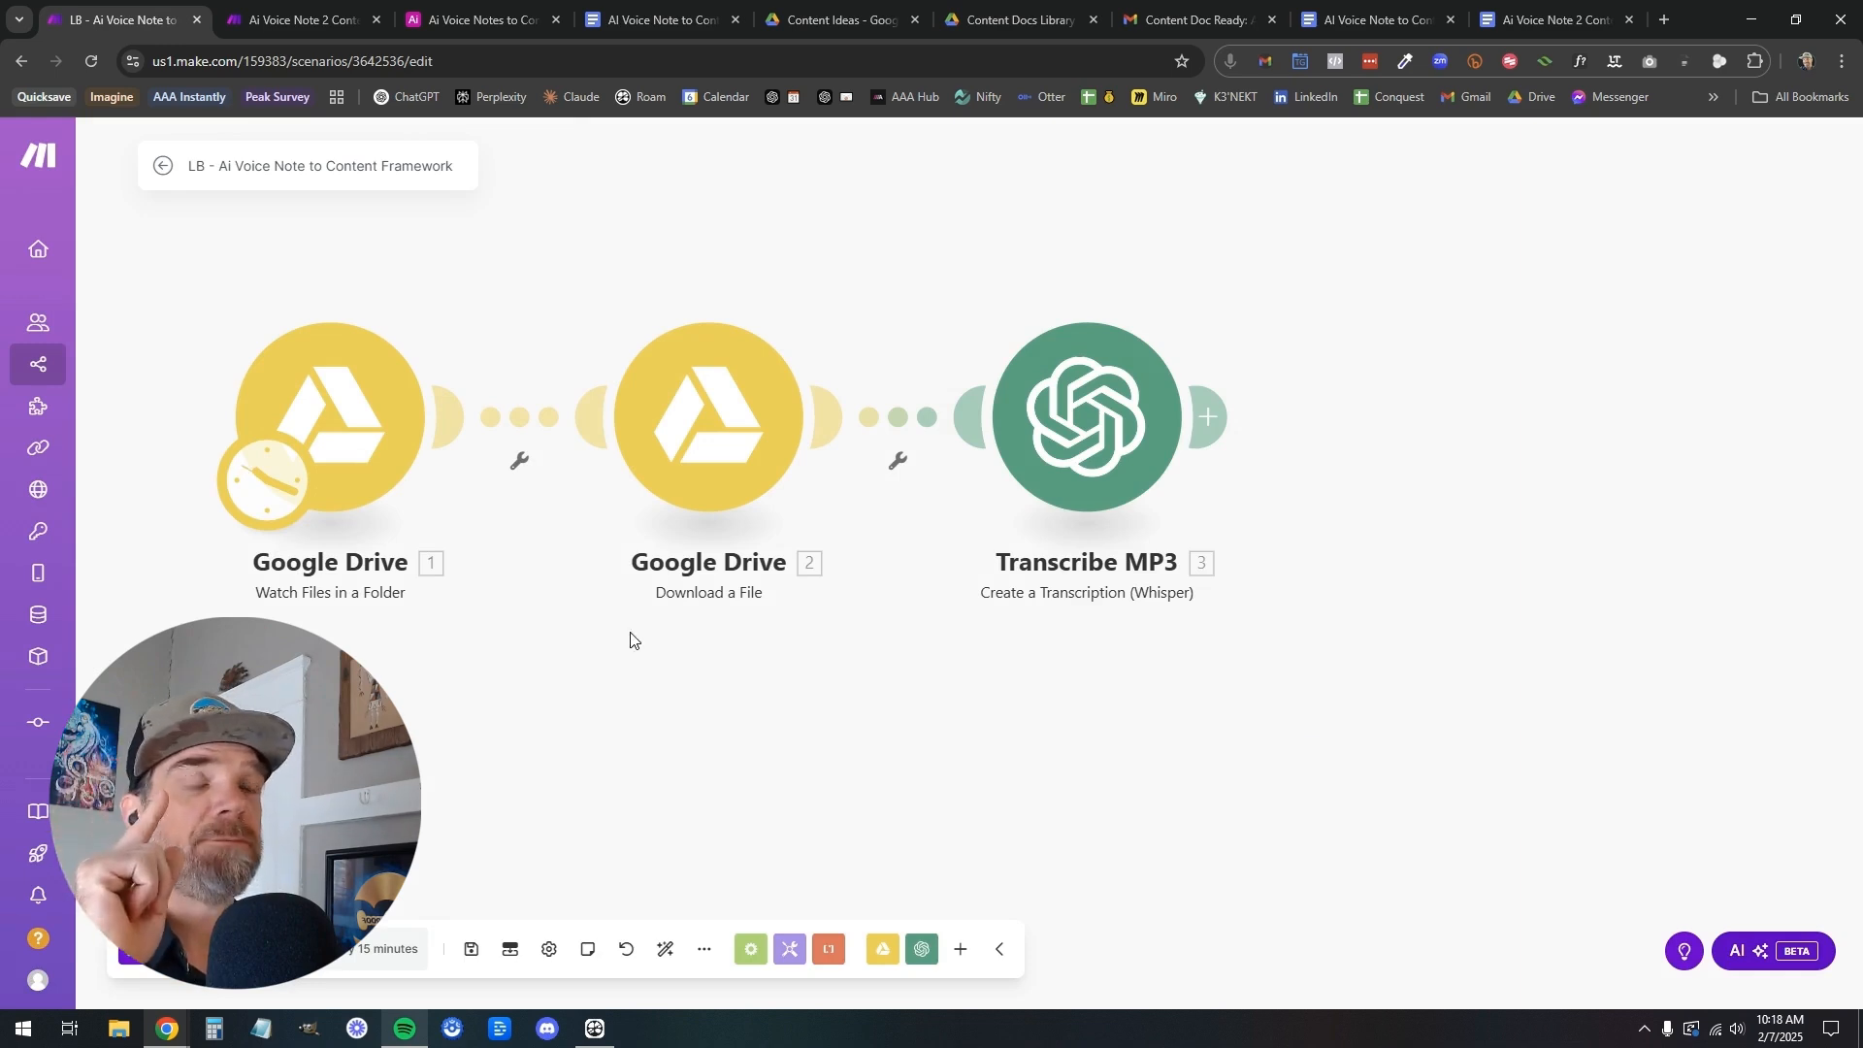
Check the download module's File ID mapping, set the Transcribe MP3 module's file source to Map, and save it
click(718, 440)
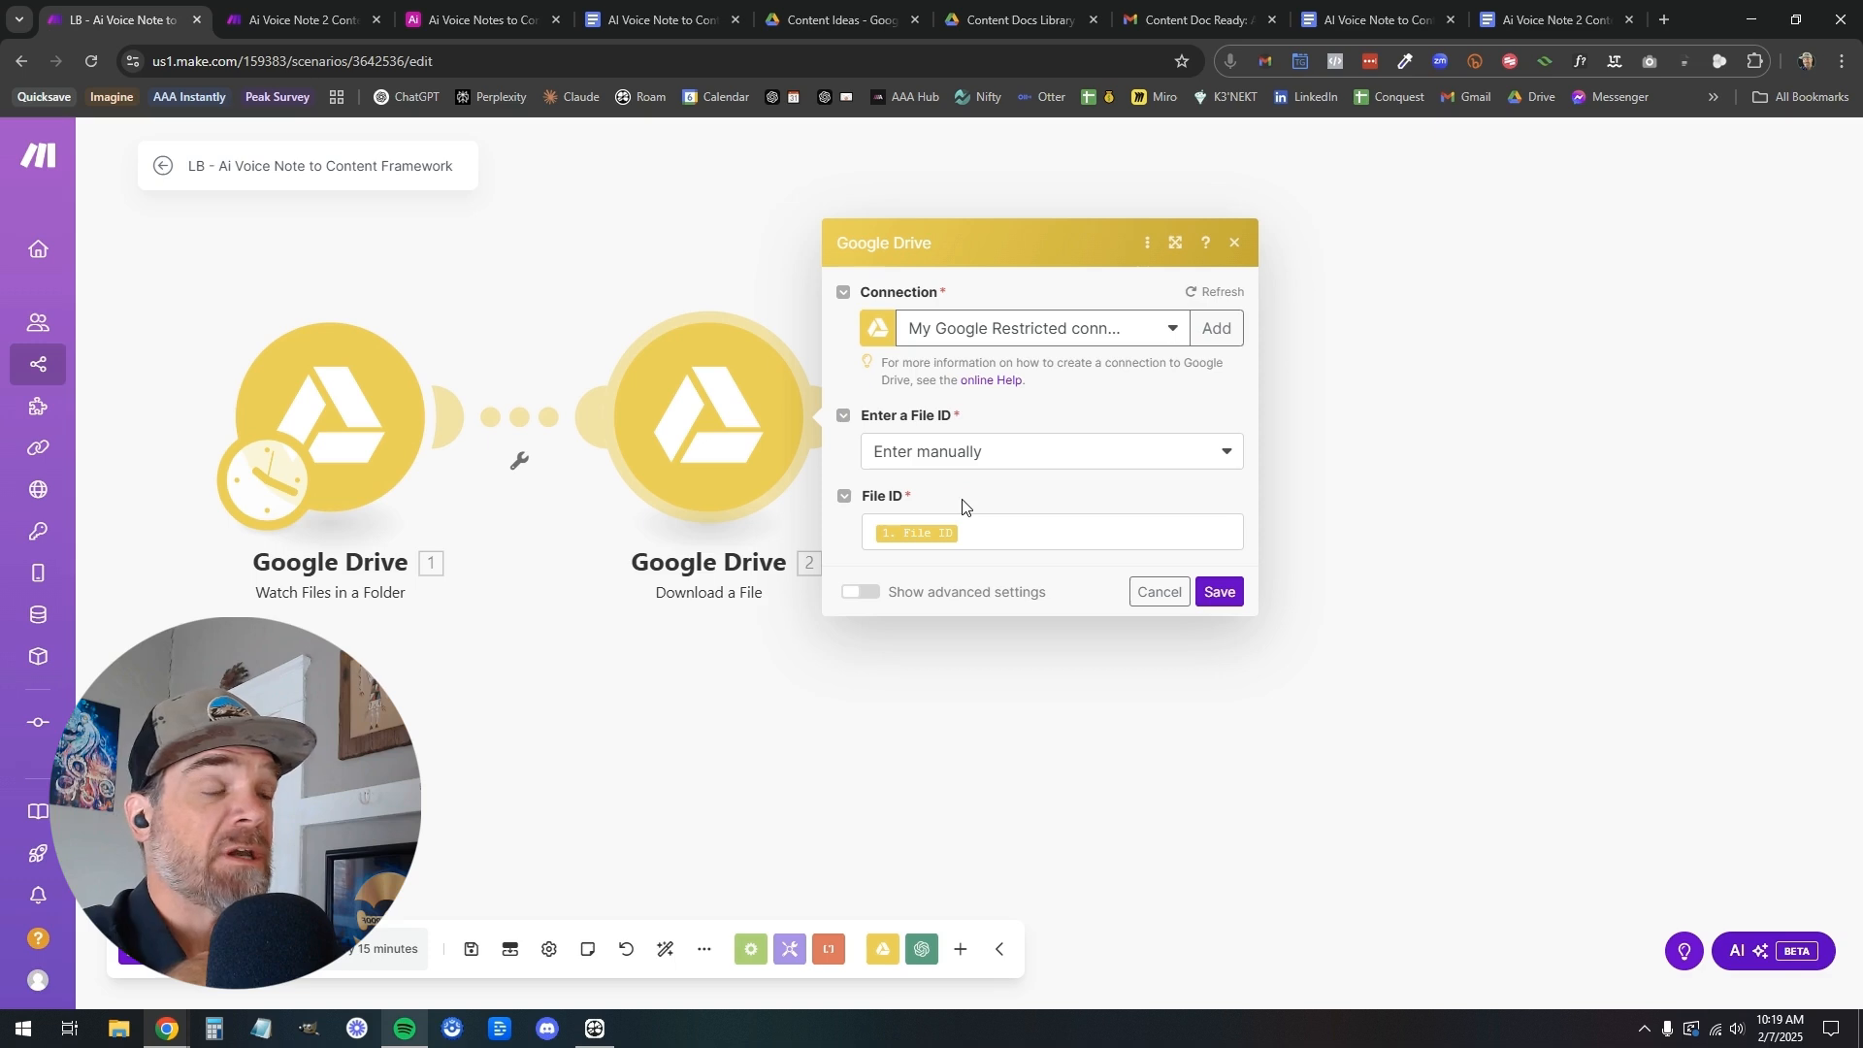
click(671, 707)
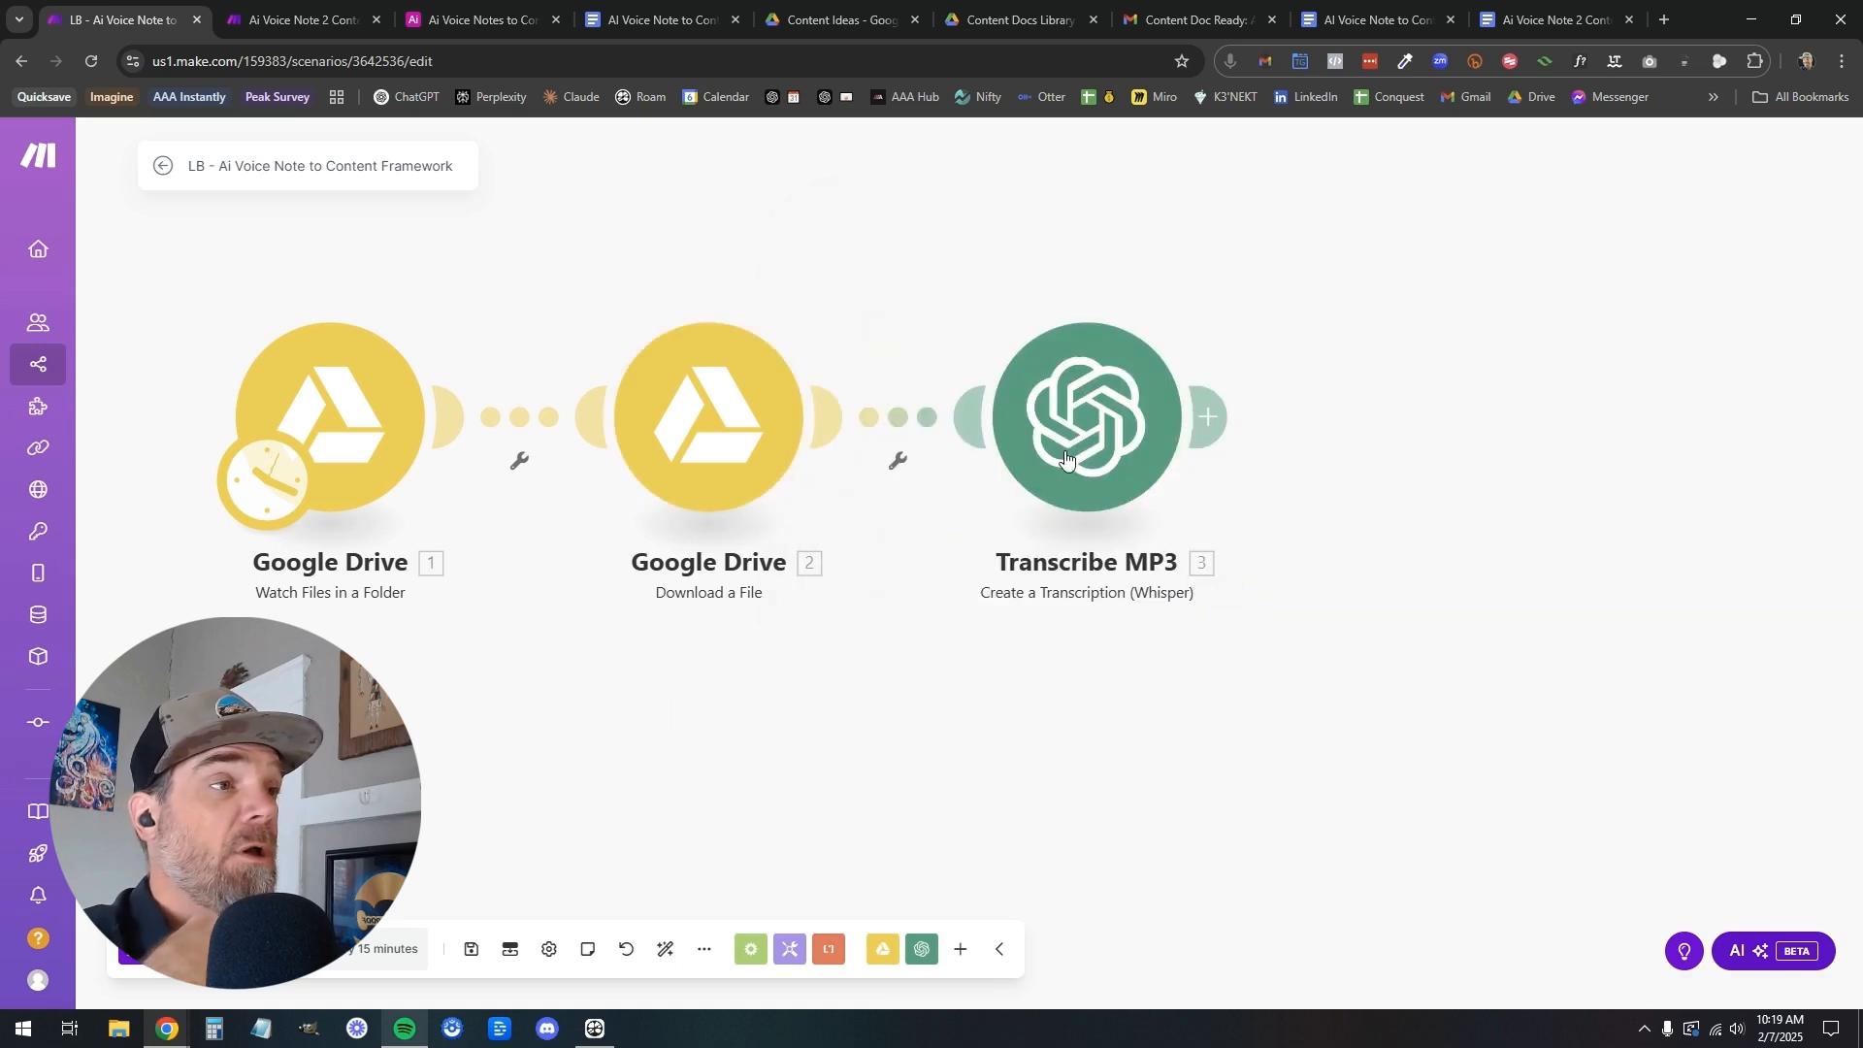
click(1086, 441)
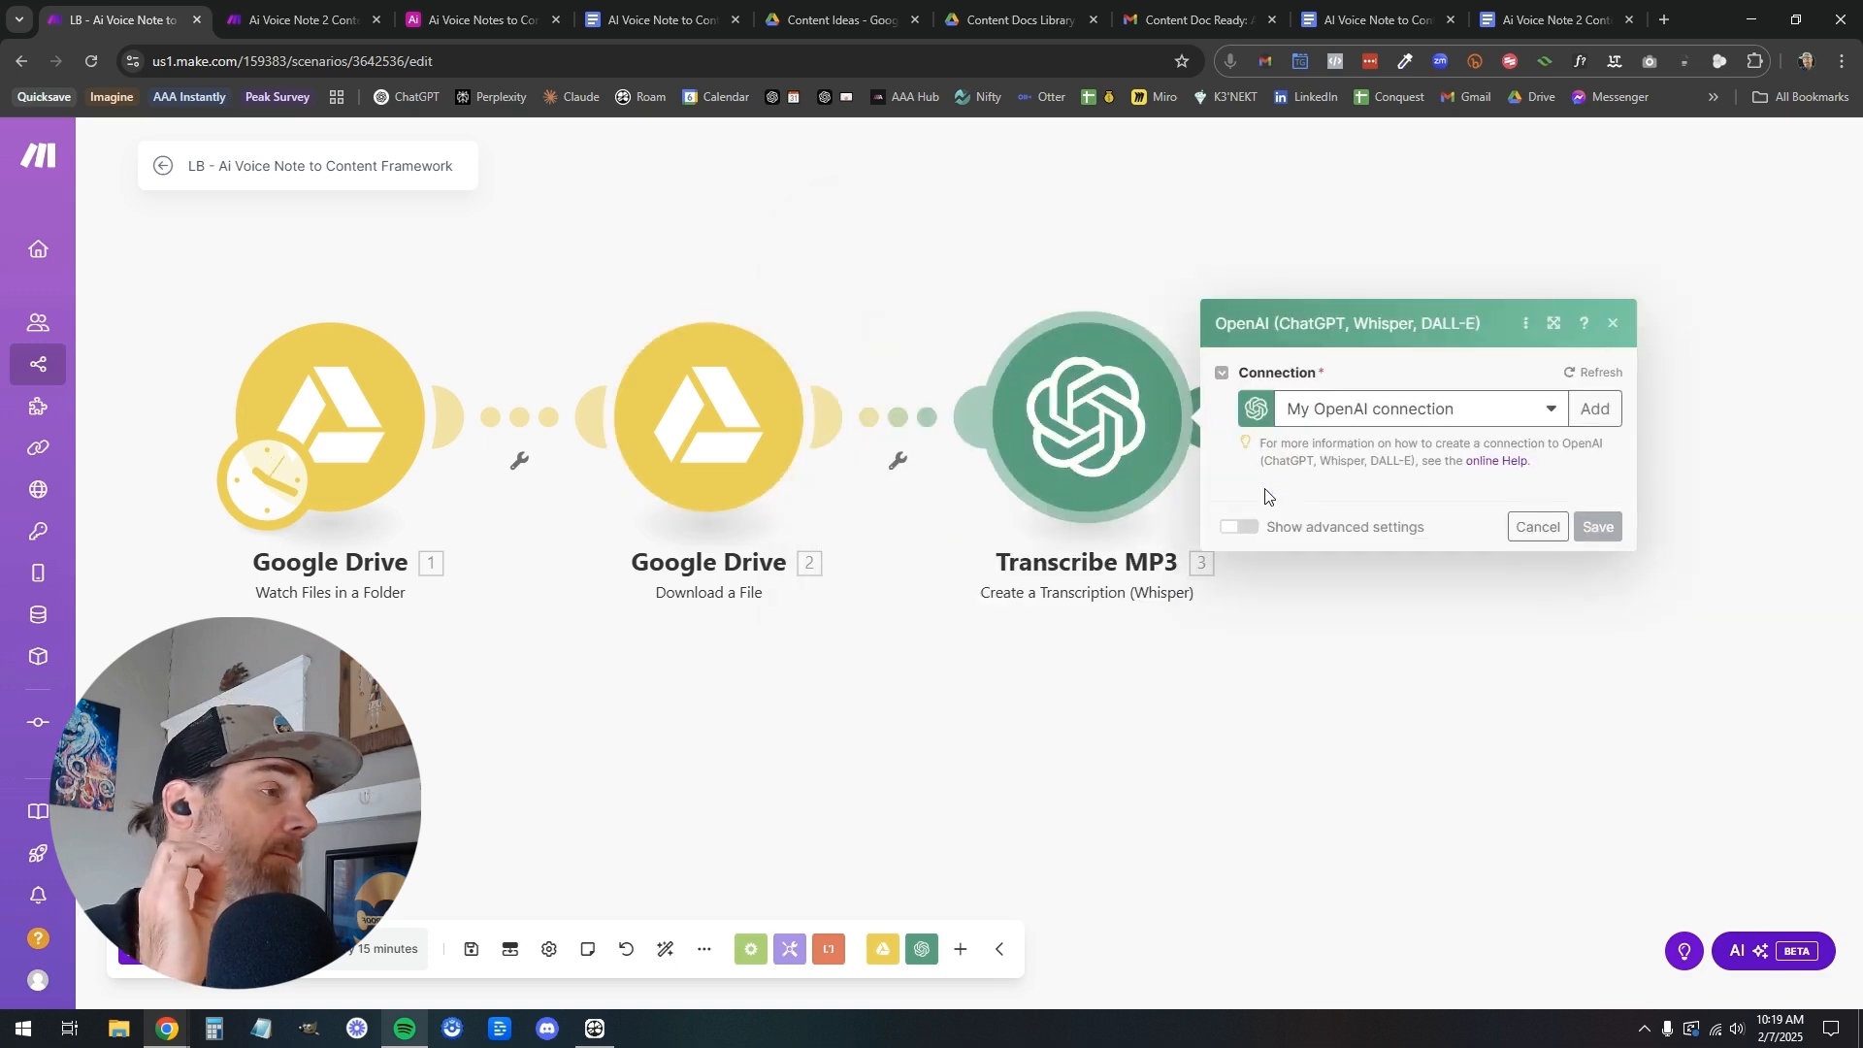
click(1248, 376)
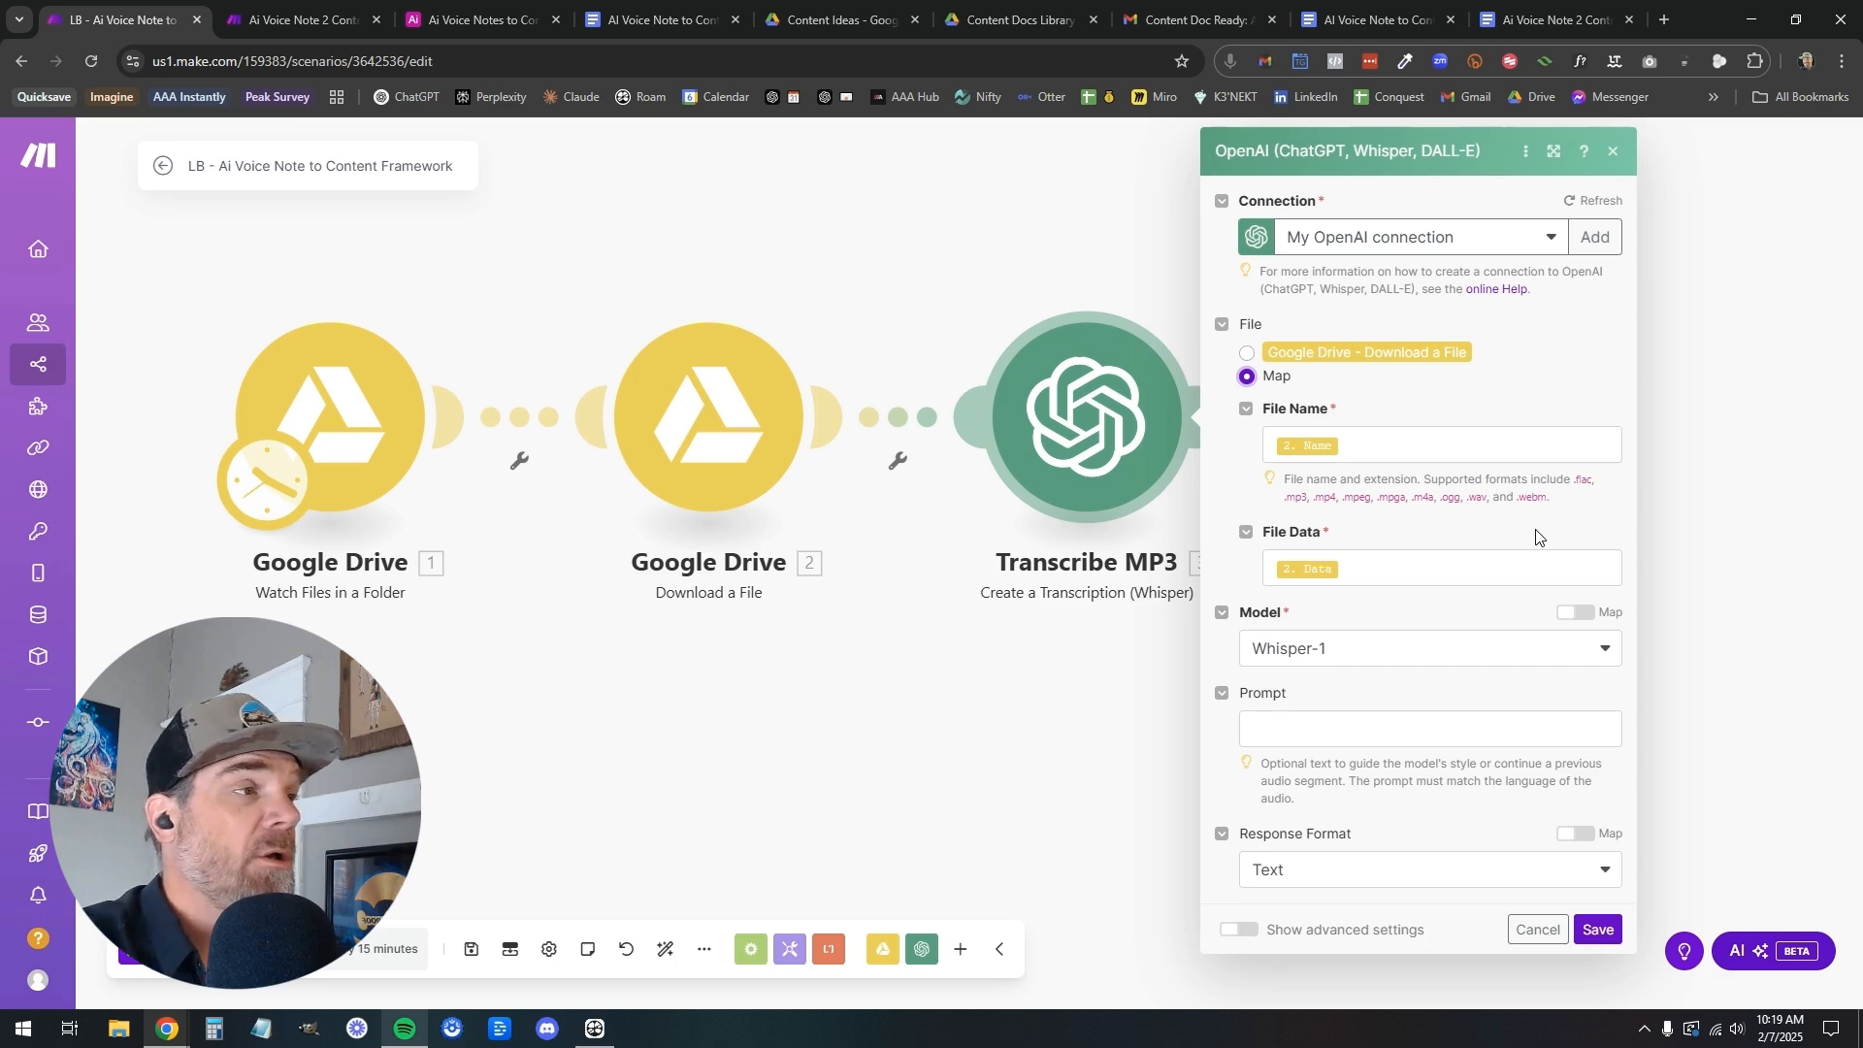
click(1598, 931)
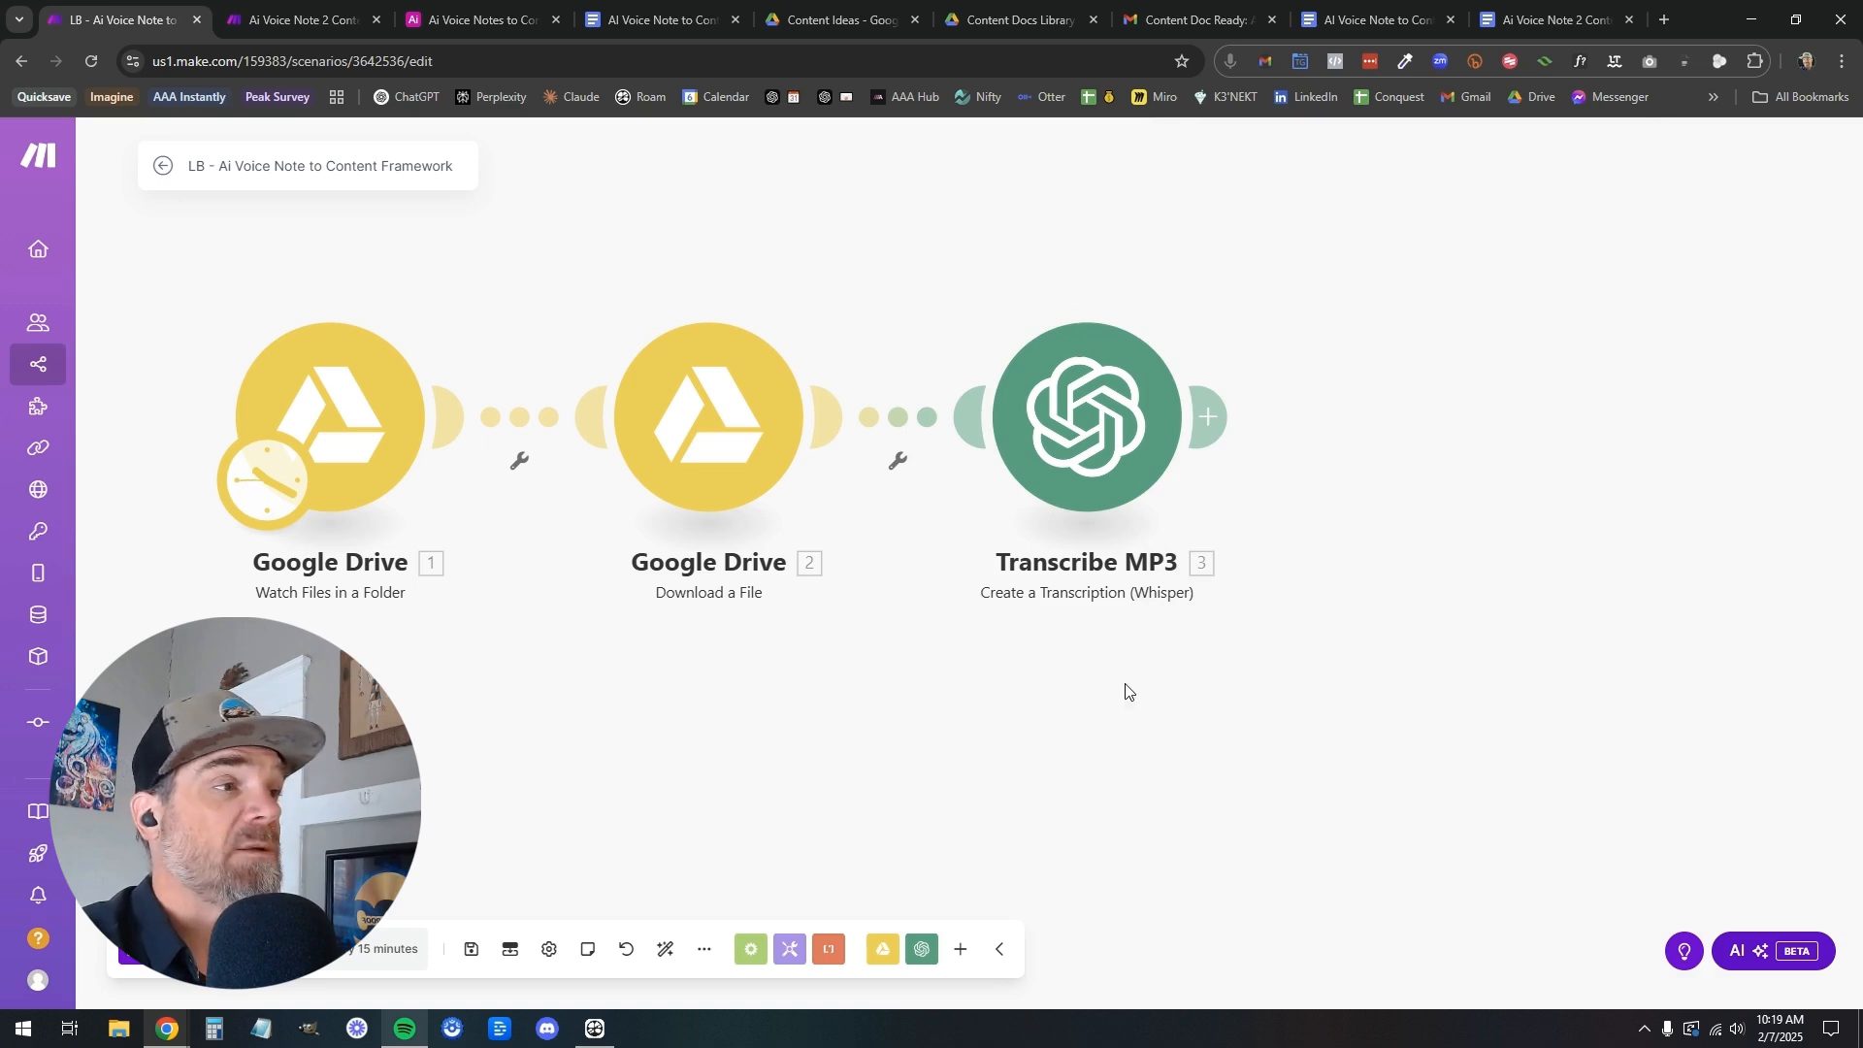
Add an OpenAI Create a Completion (Prompt) module after the Transcribe MP3 module
click(1006, 428)
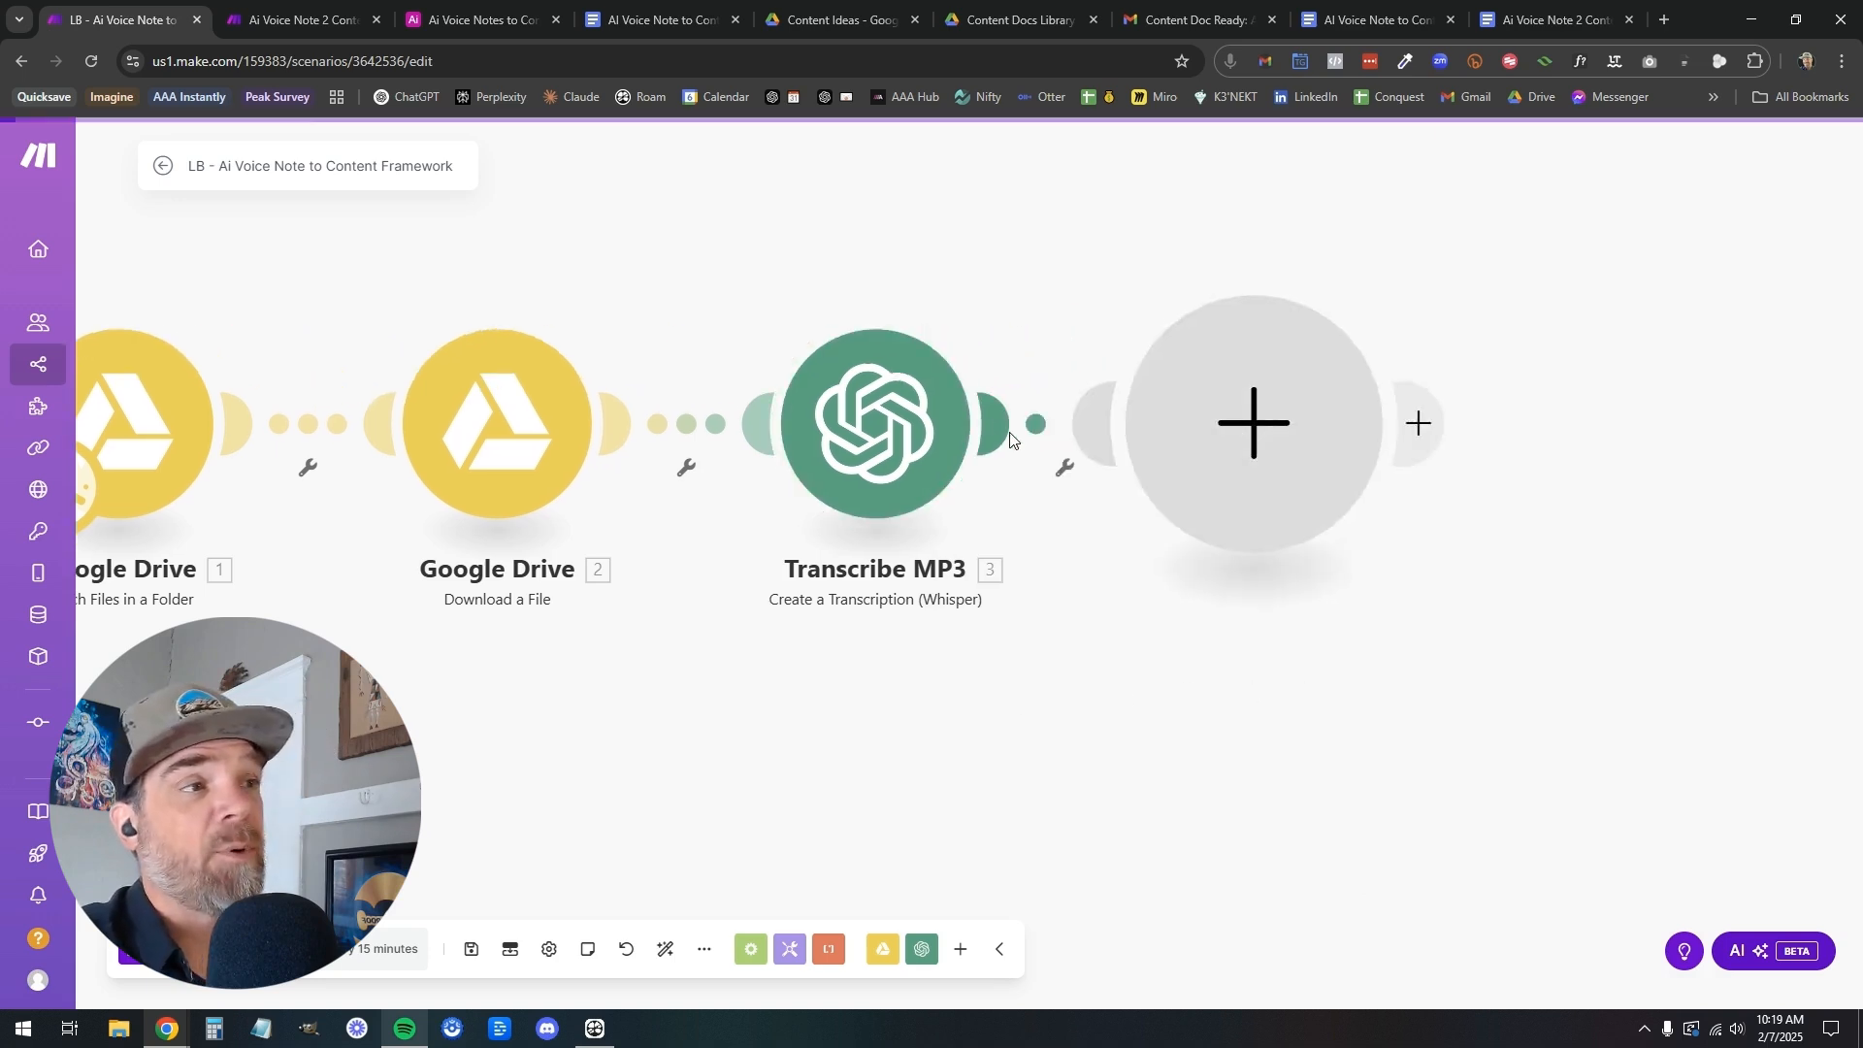
click(1436, 305)
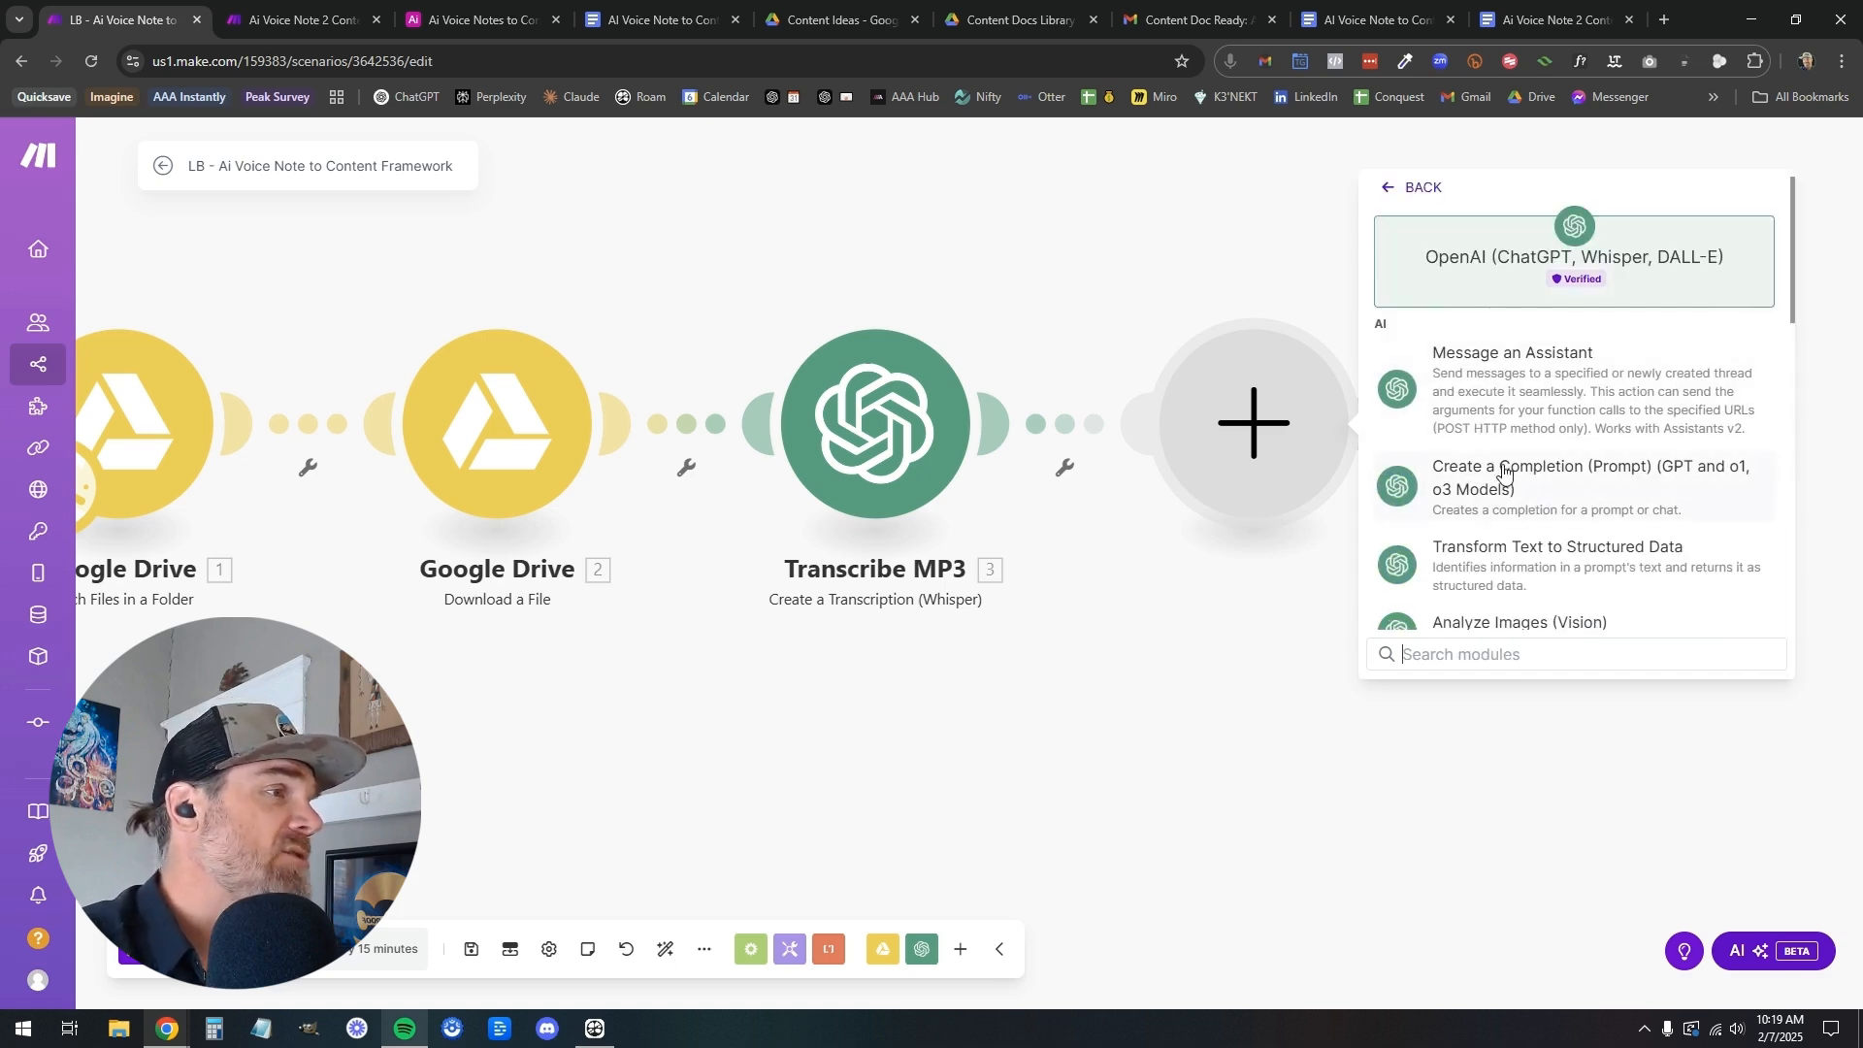
click(1456, 488)
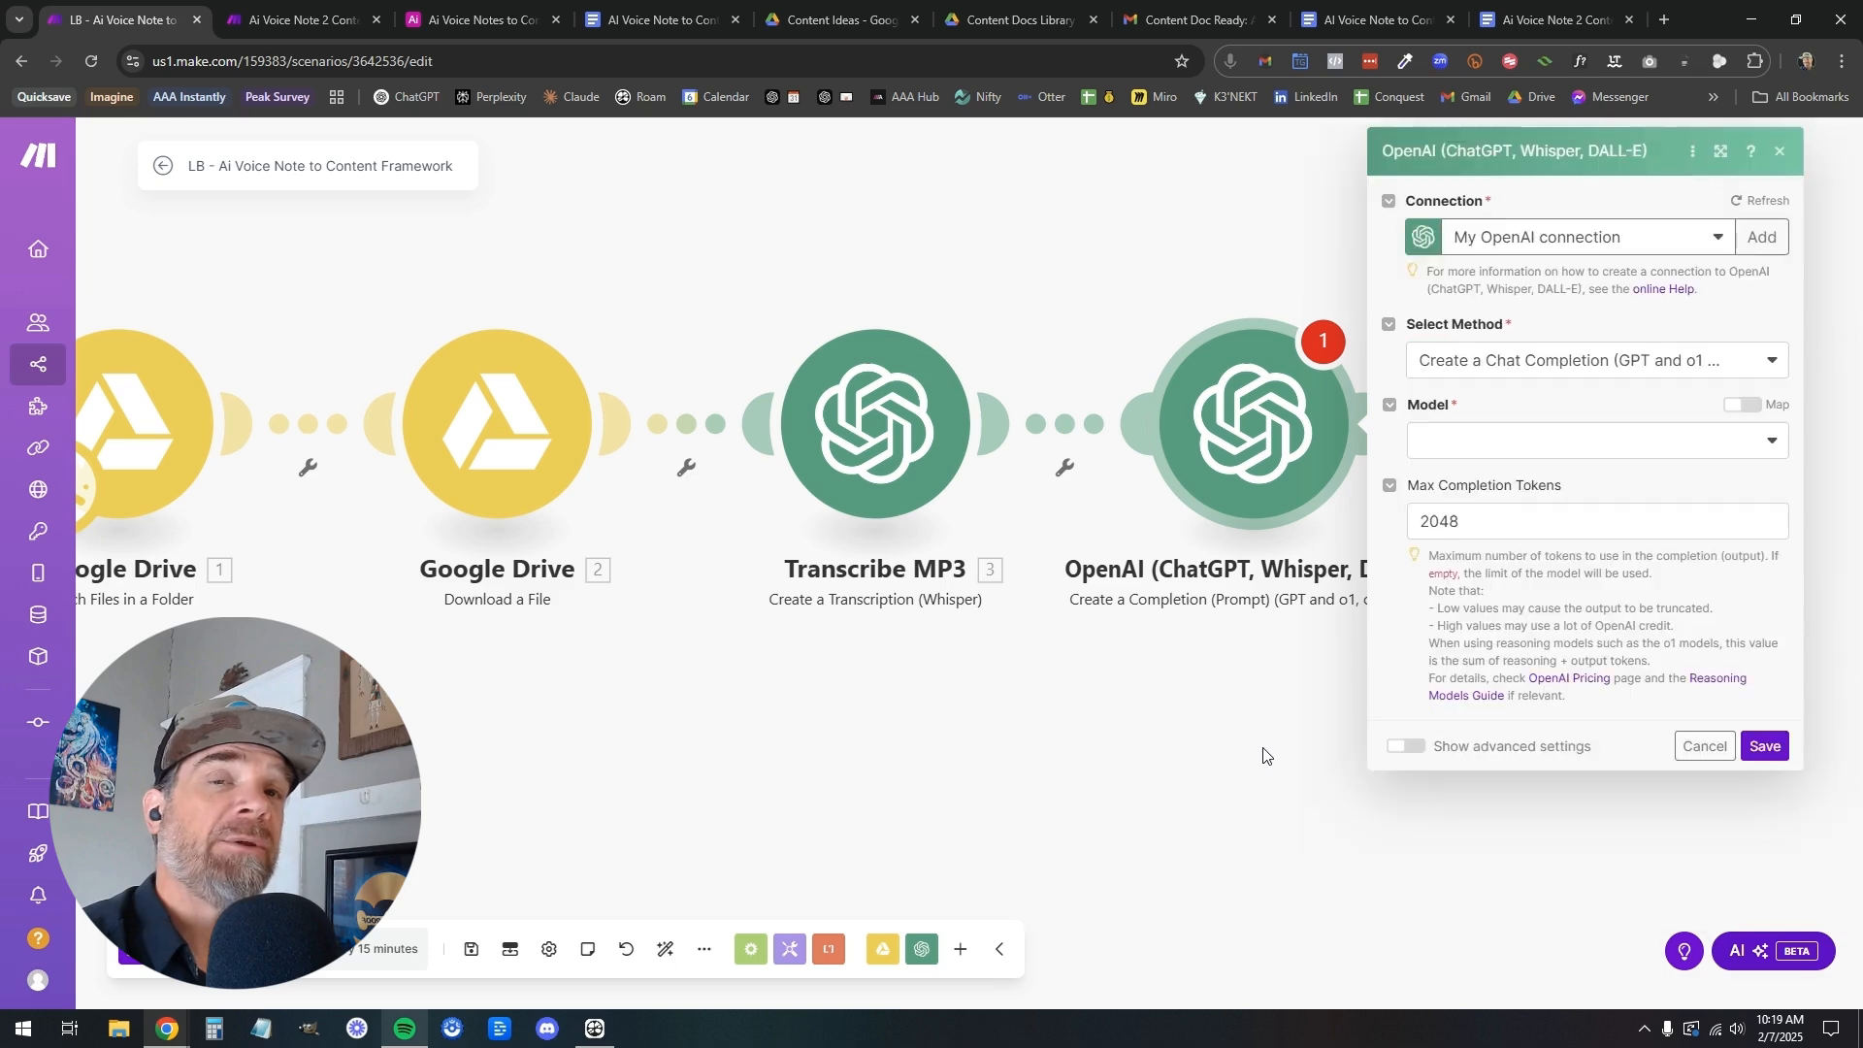
Glance at the prompt document, set the new completion module's model to gpt-4o (system), and clear its Max Completion Tokens value
click(1591, 13)
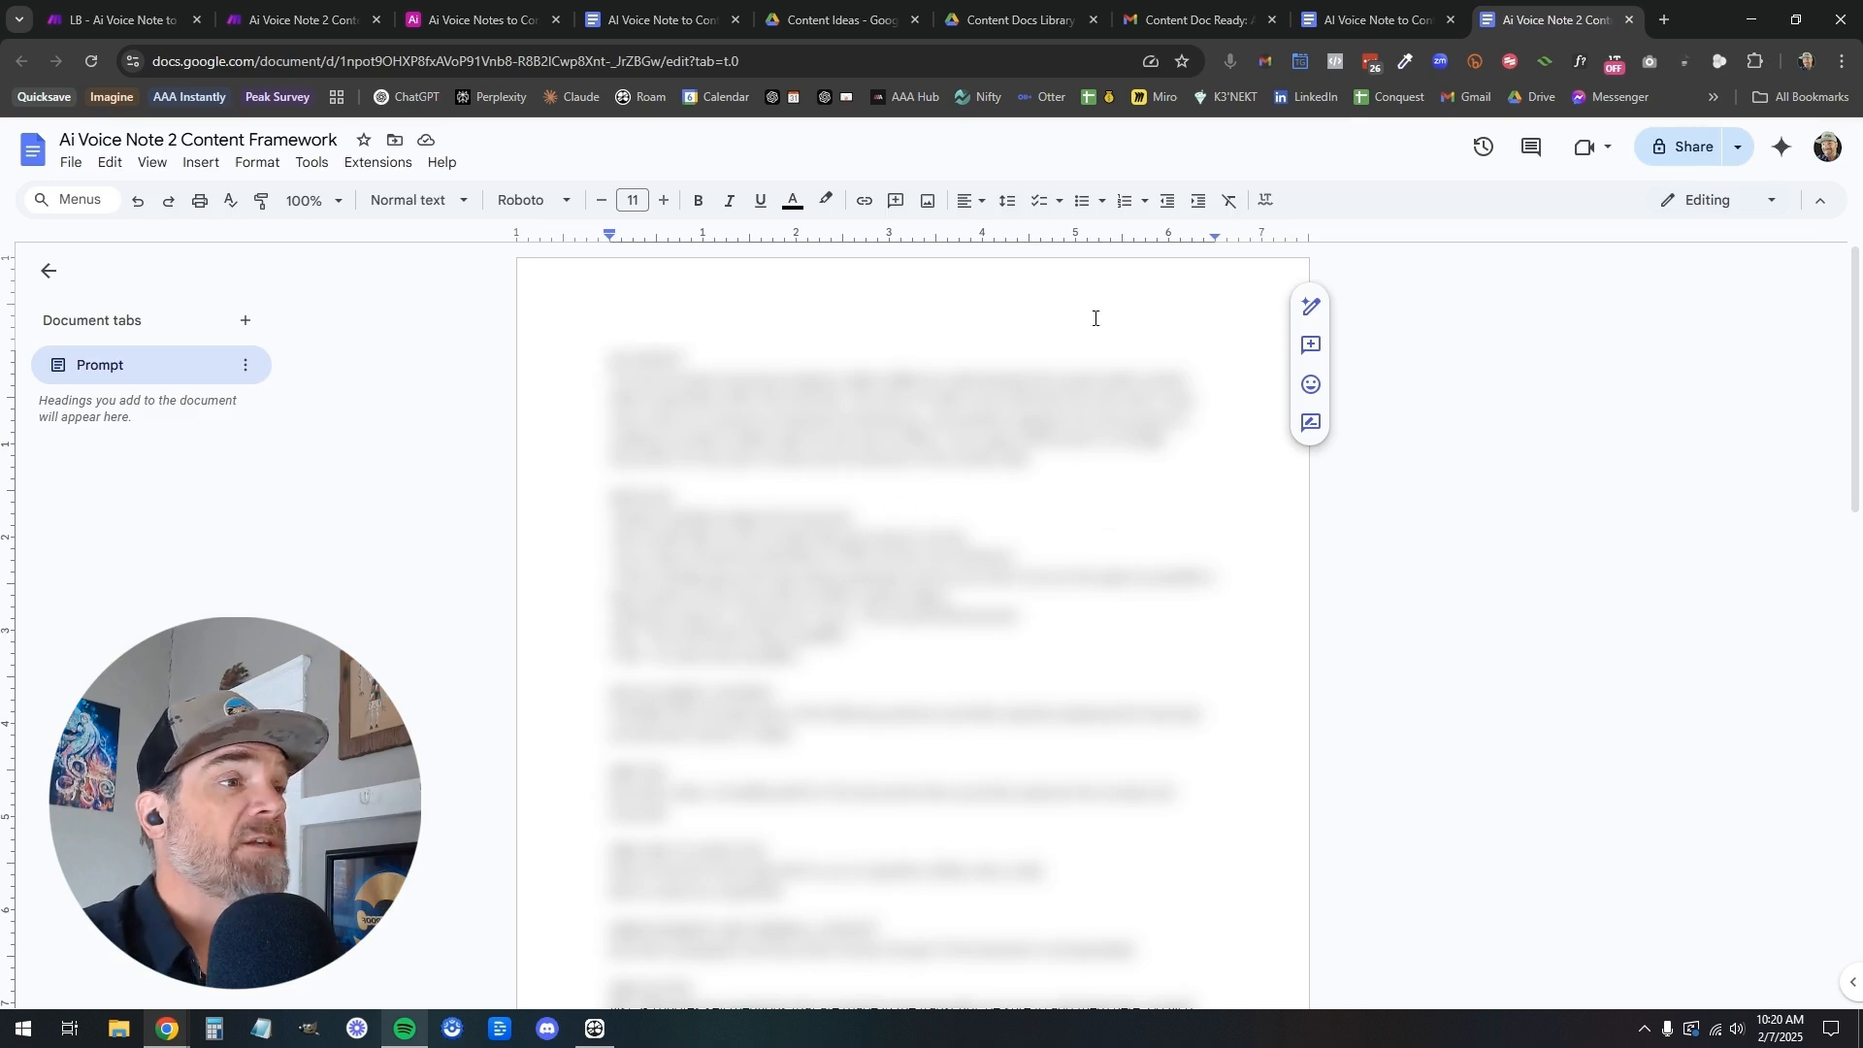
click(141, 28)
click(1488, 449)
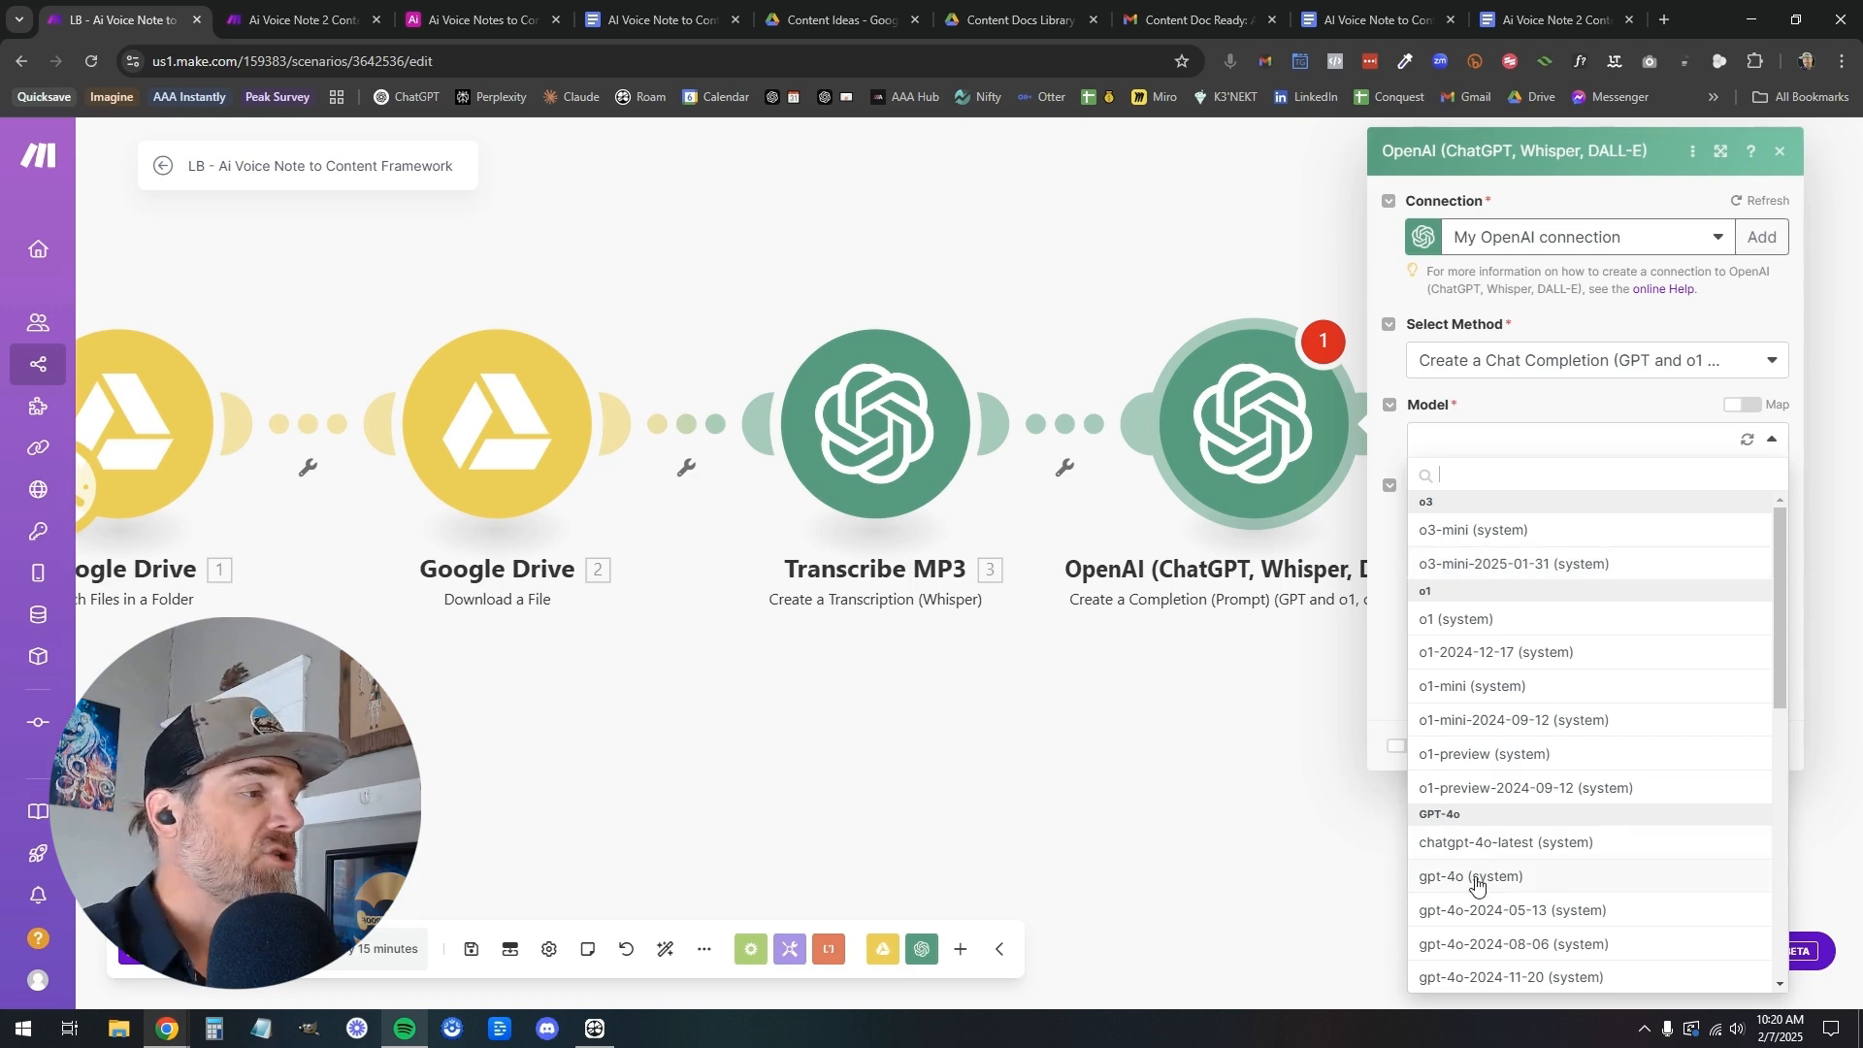
click(1507, 879)
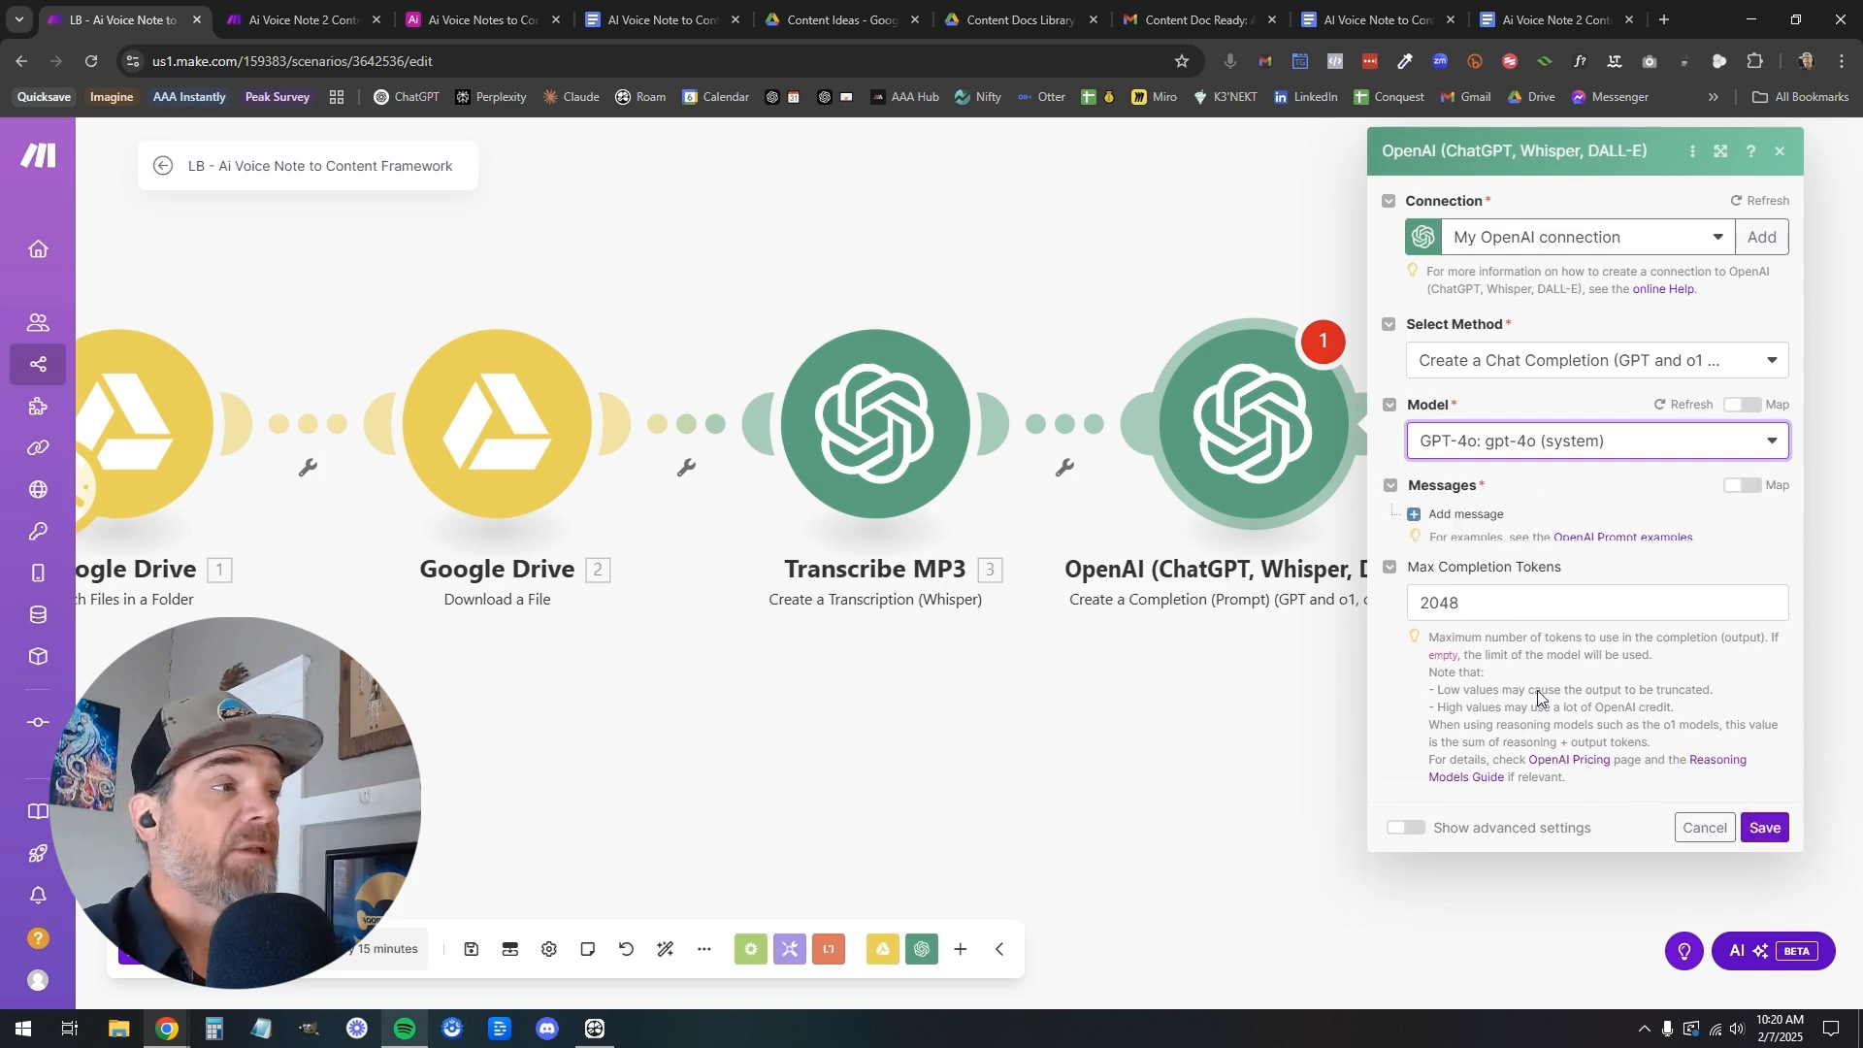
double_click(1468, 610)
key(BackSpace)
click(1486, 662)
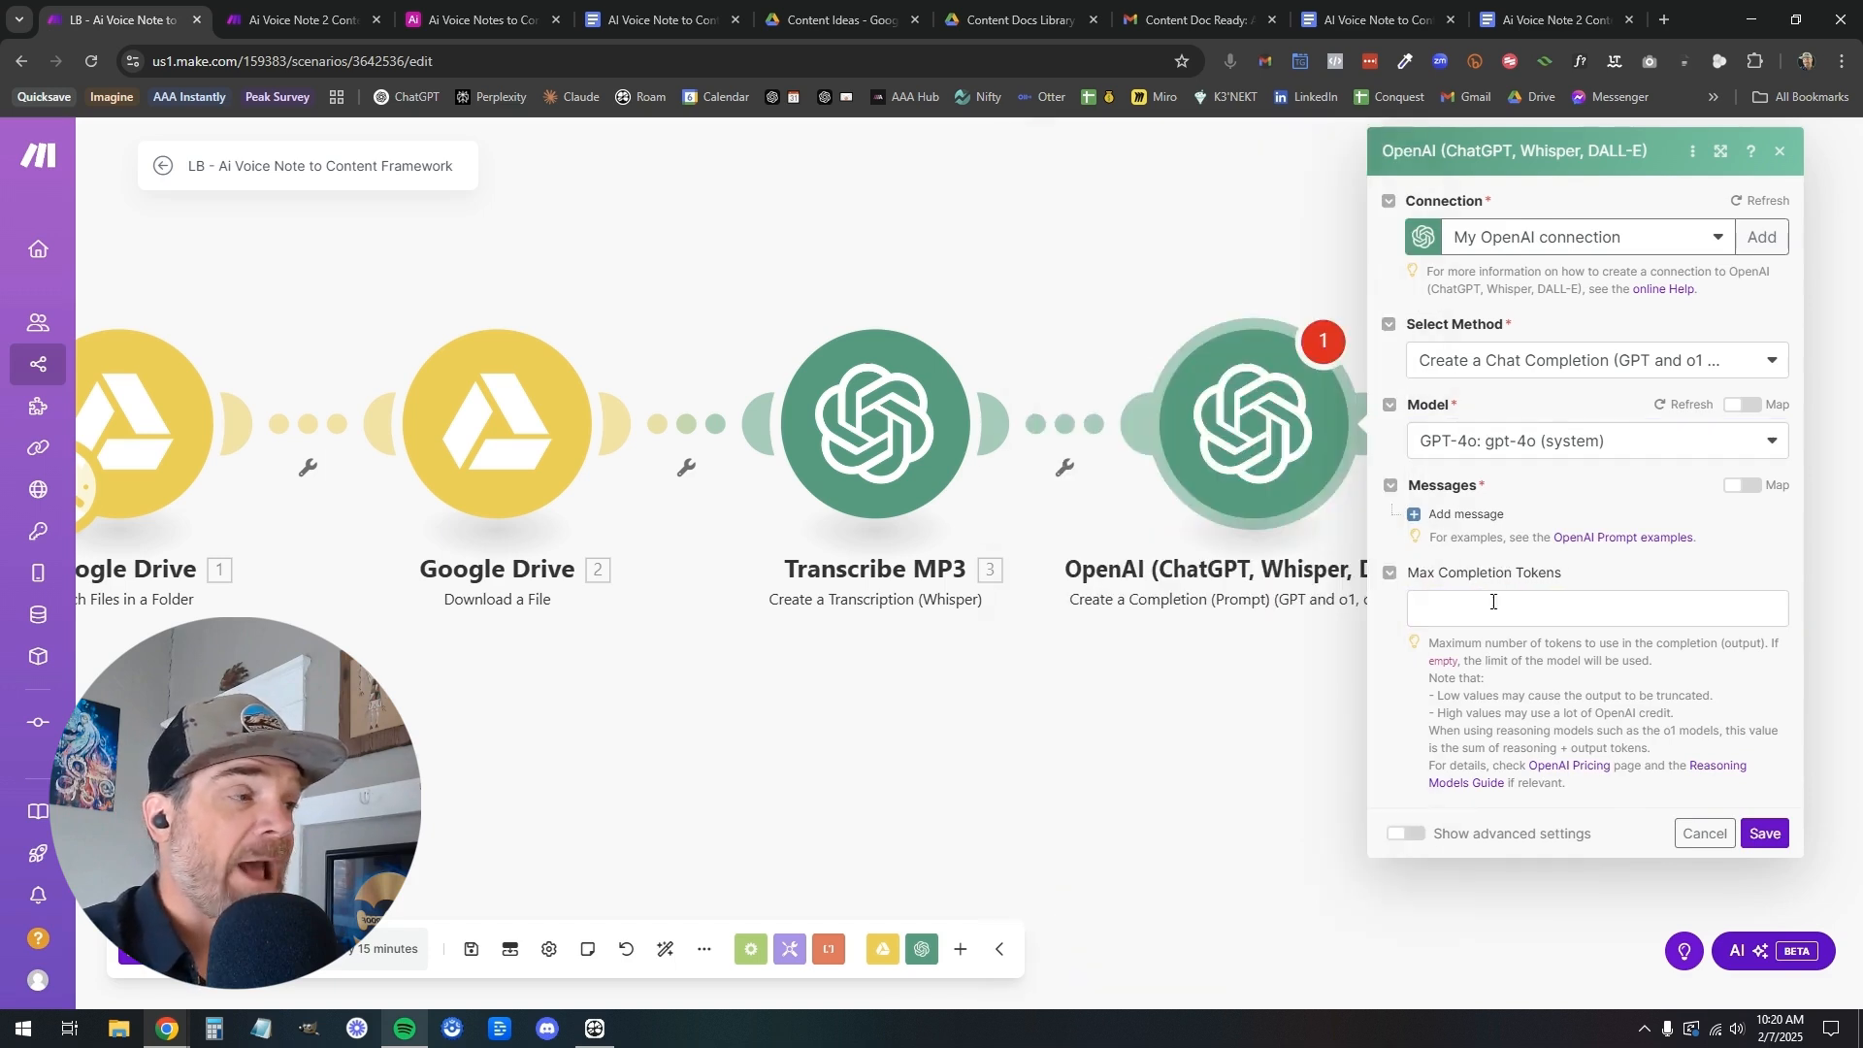
Review the generated AI Voice Note to Content Creation Framework document and its sections in Google Docs
click(650, 20)
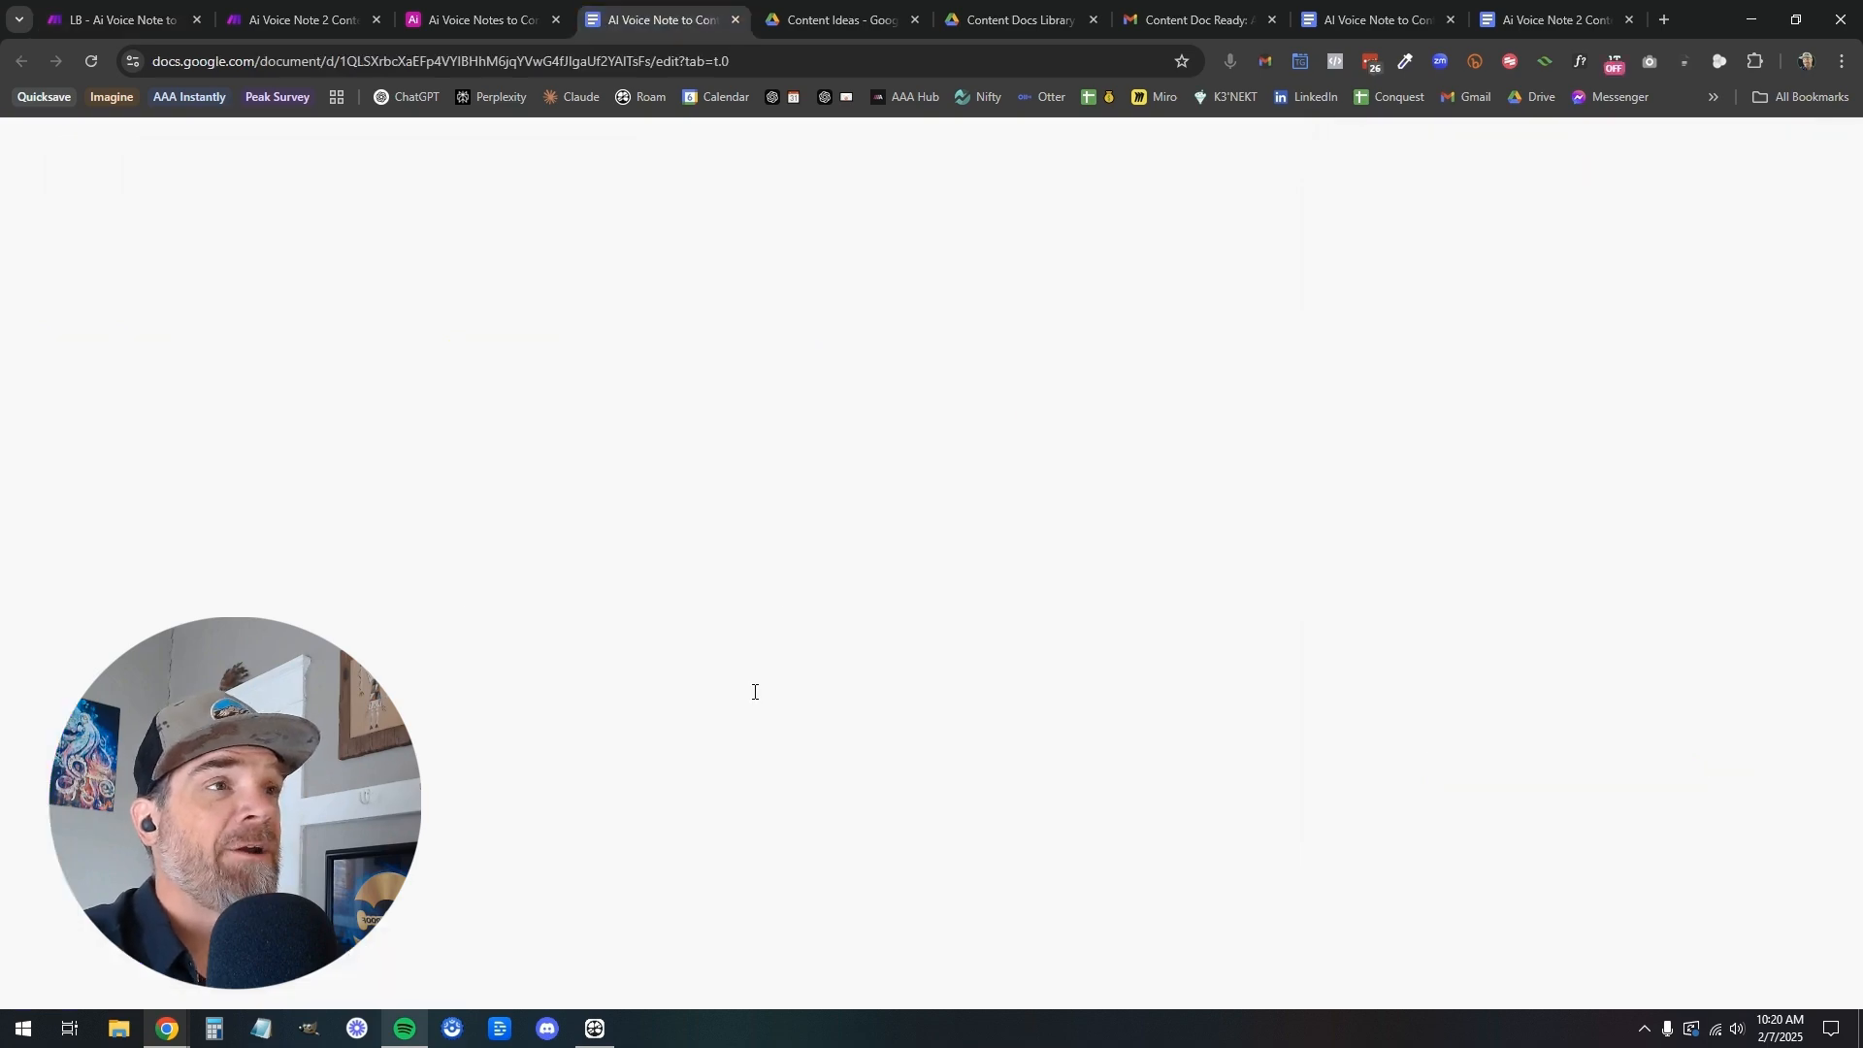
scroll(786, 708, up, 20)
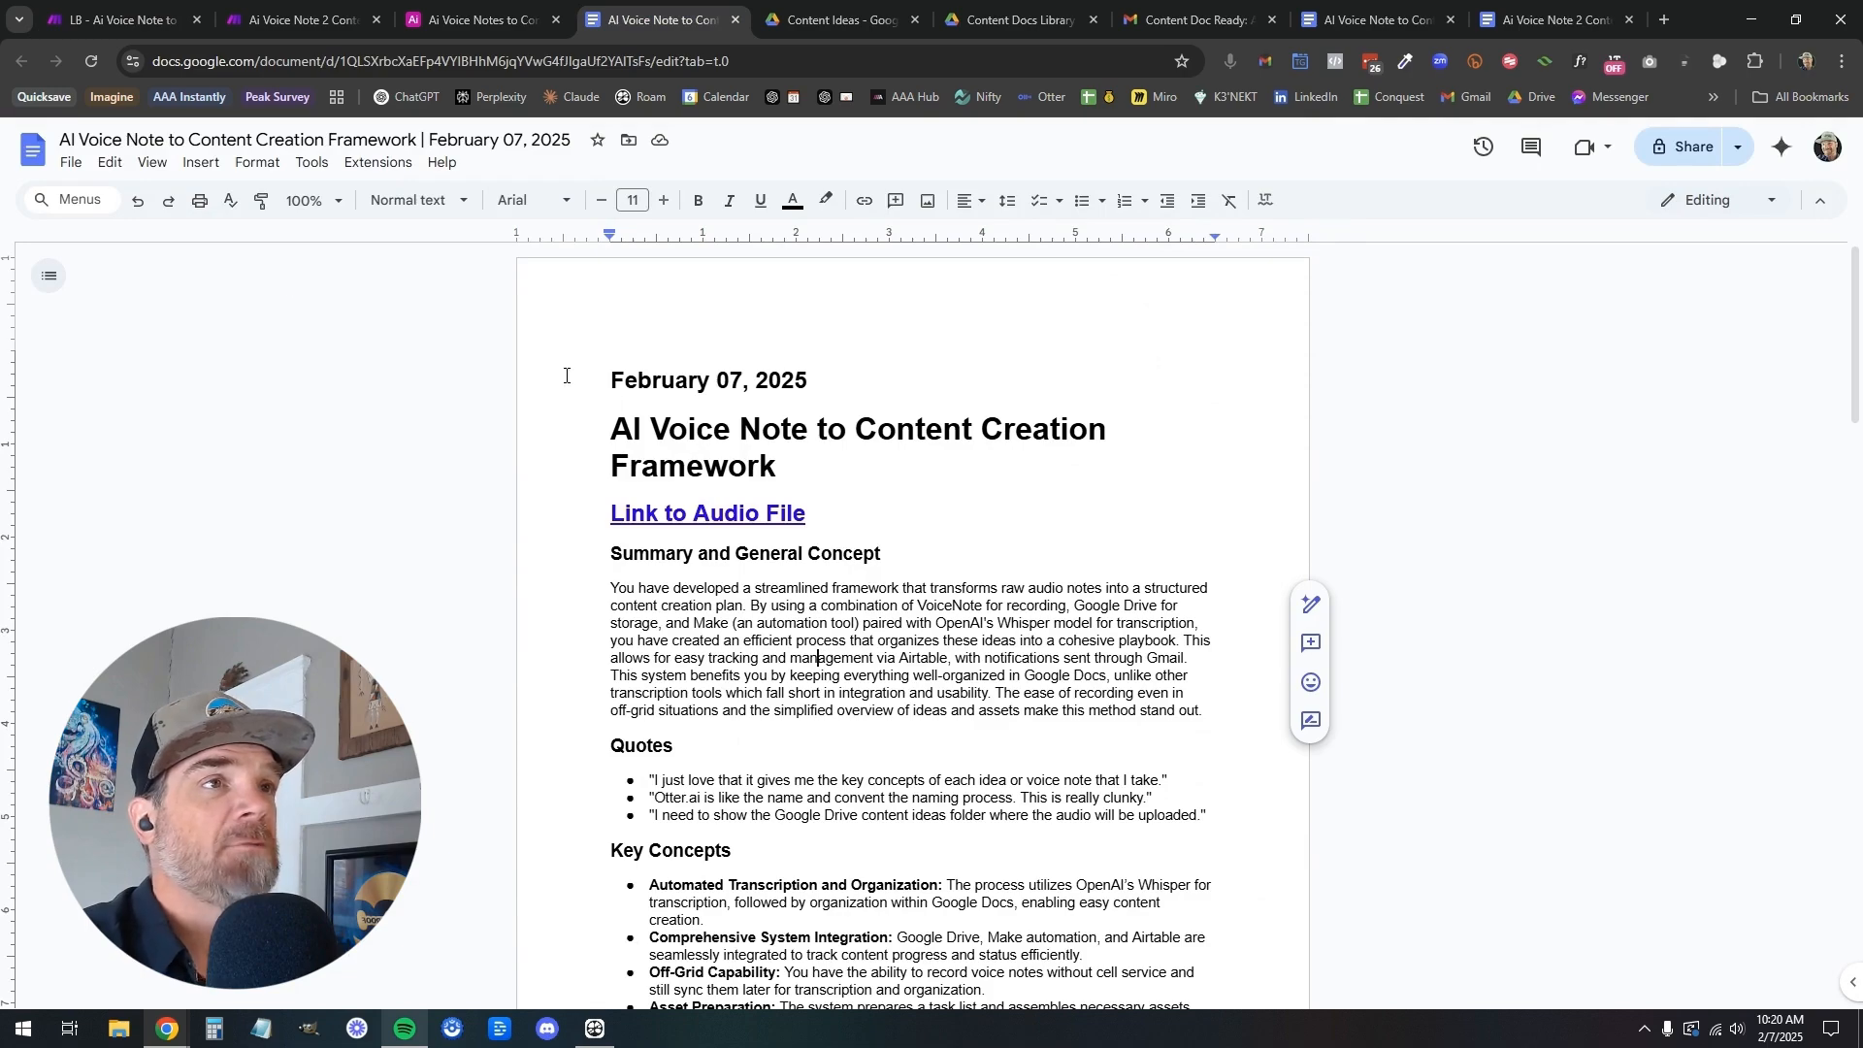
scroll(826, 619, down, 20)
scroll(825, 619, up, 11)
scroll(826, 619, up, 10)
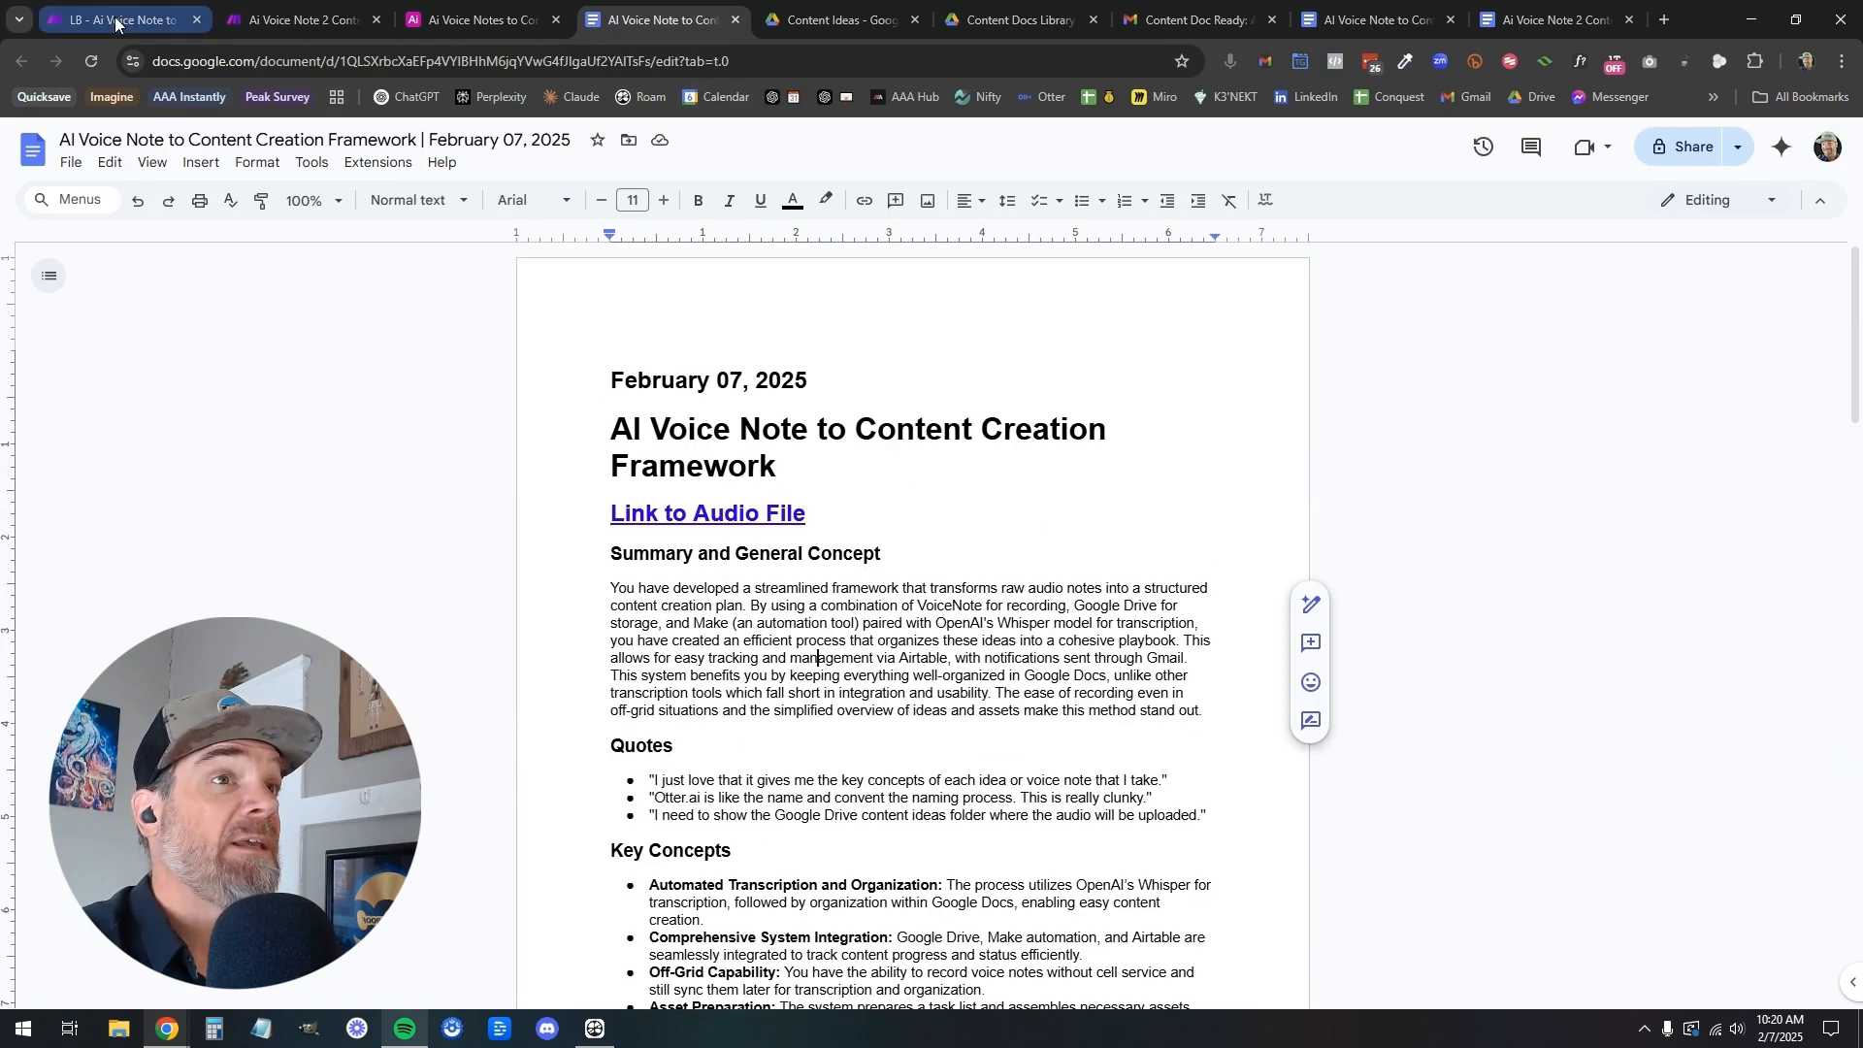
Return to the LB scenario's new completion module, keep the chat completion method, and add a first message with the Assistant role
click(115, 20)
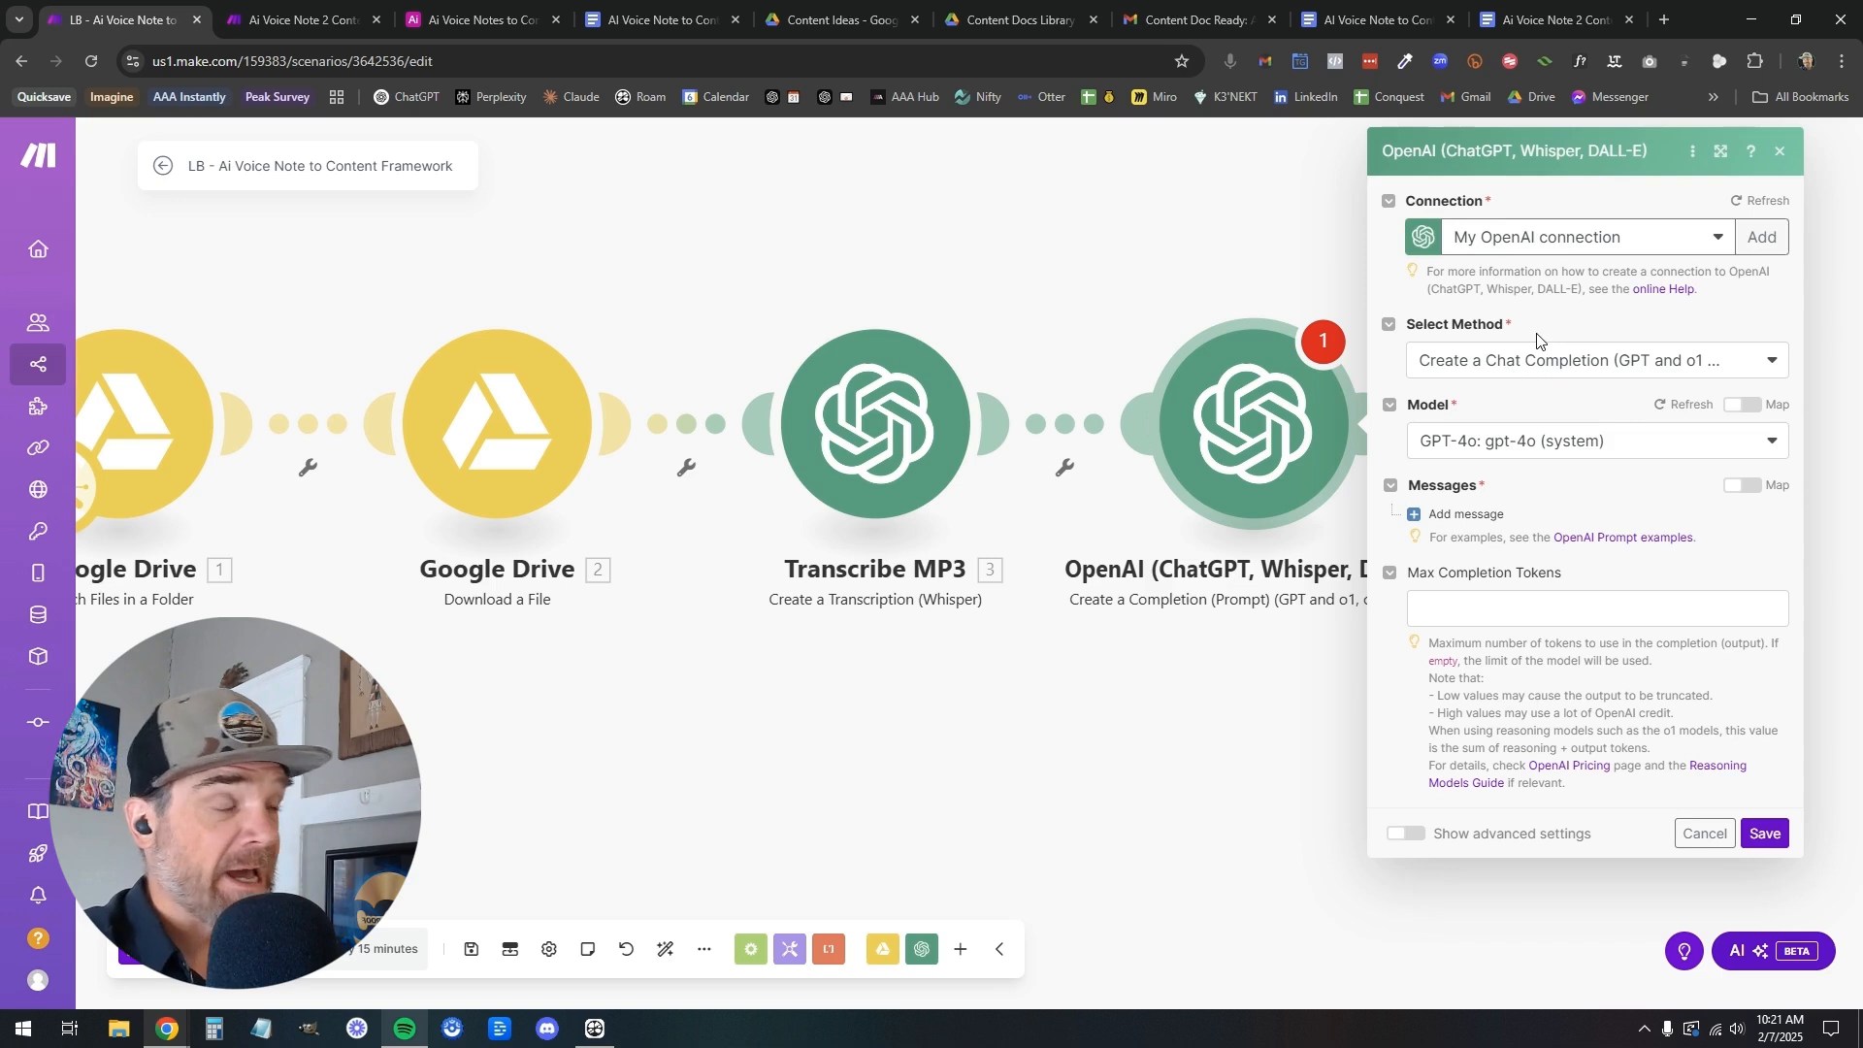
click(1559, 370)
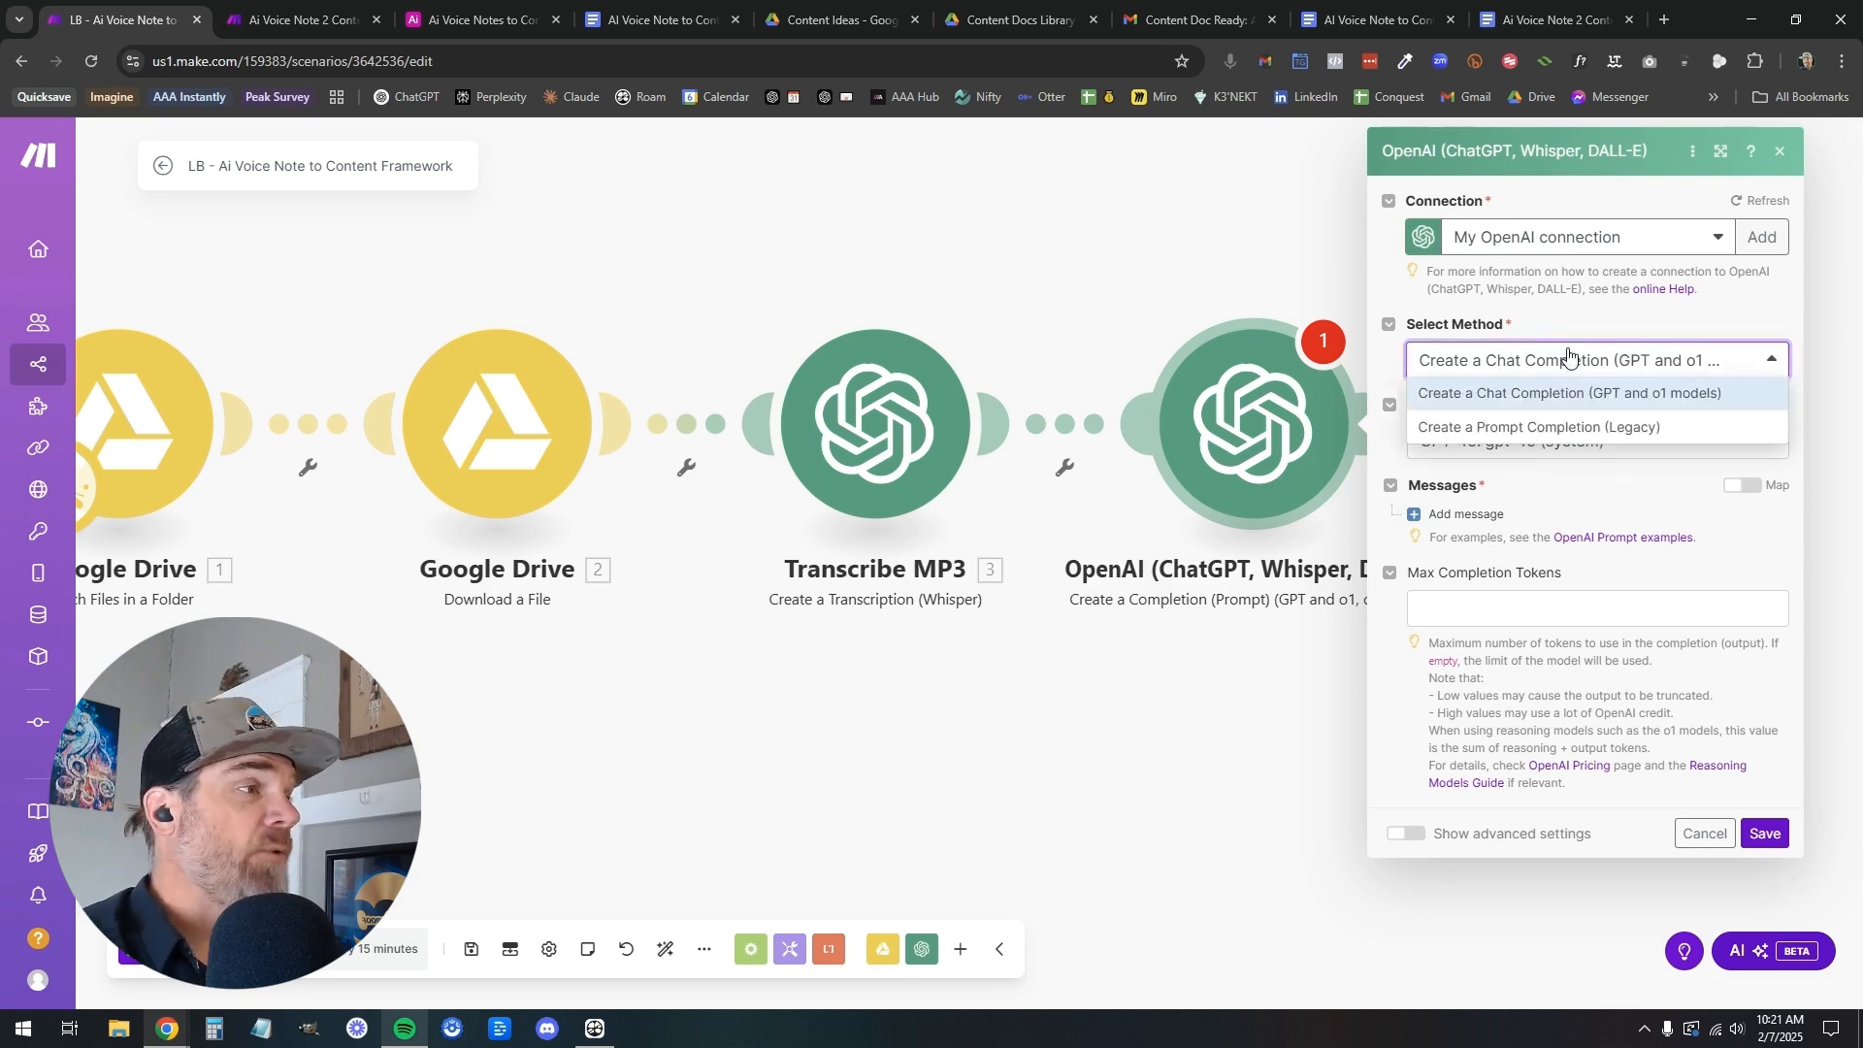
click(1569, 325)
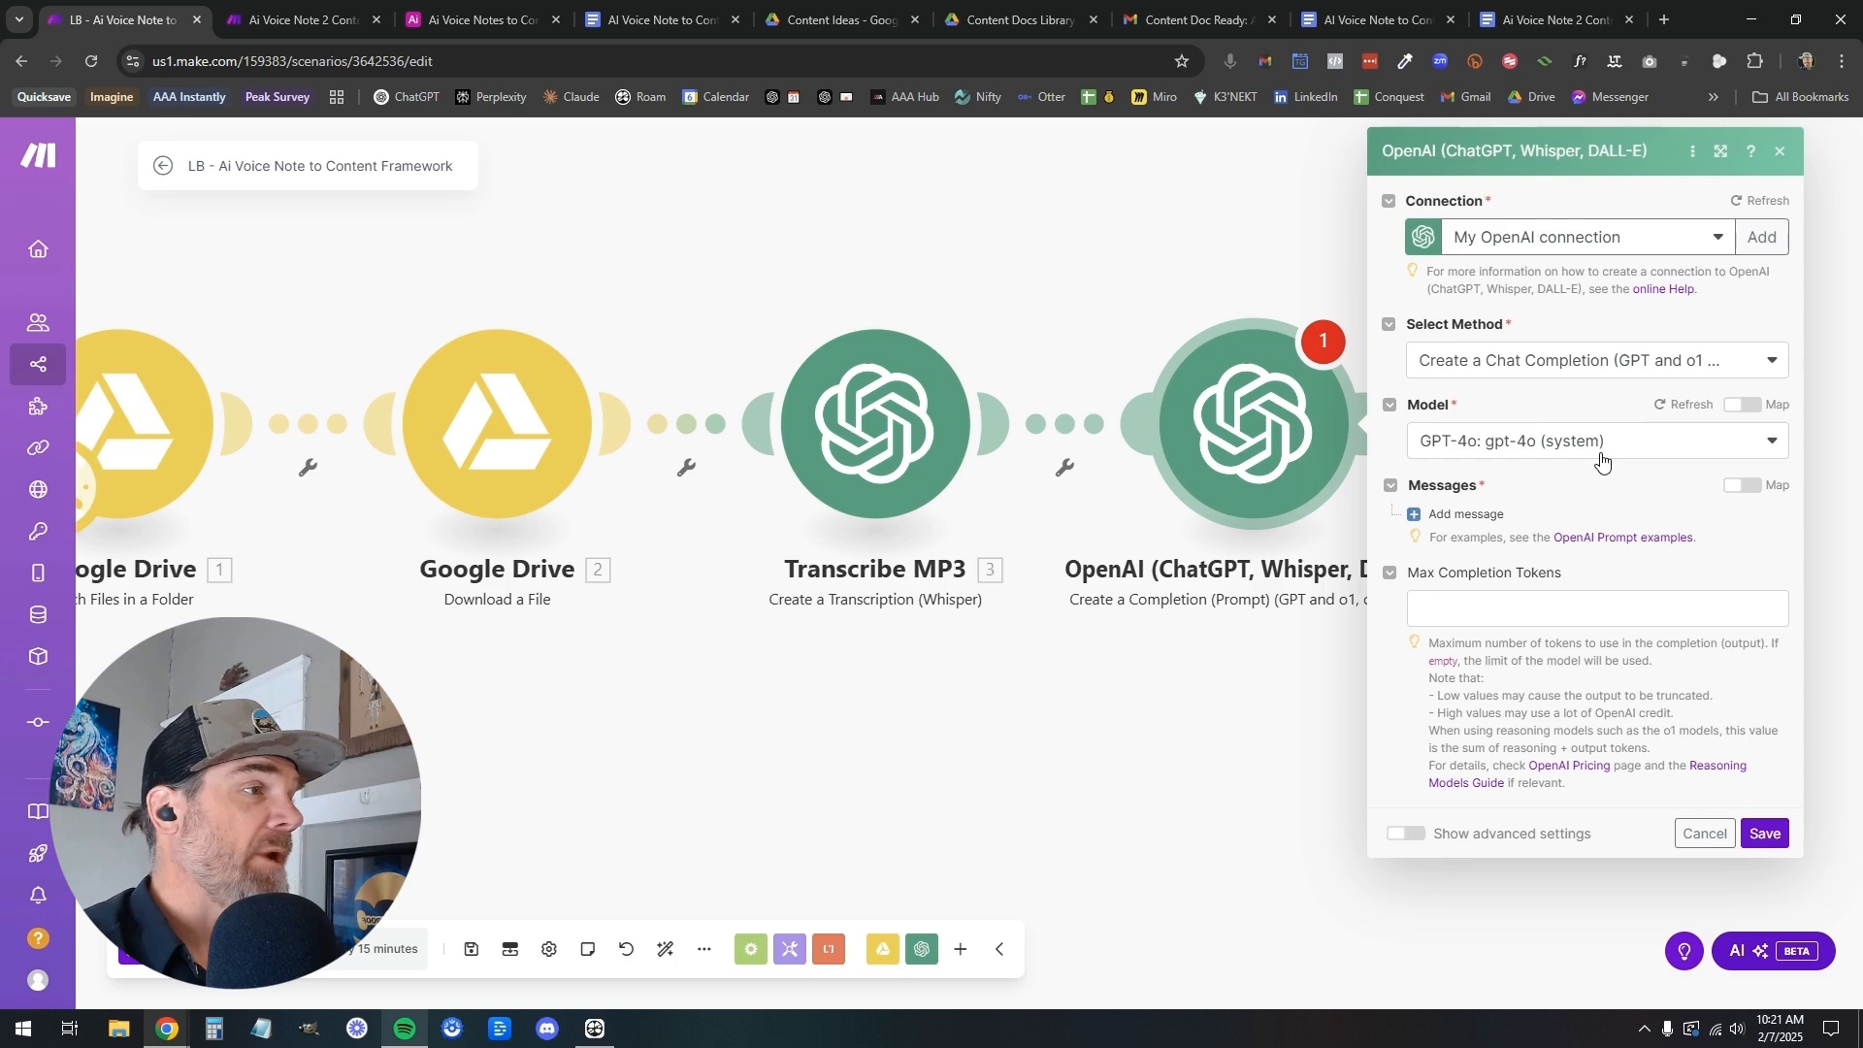
click(1464, 515)
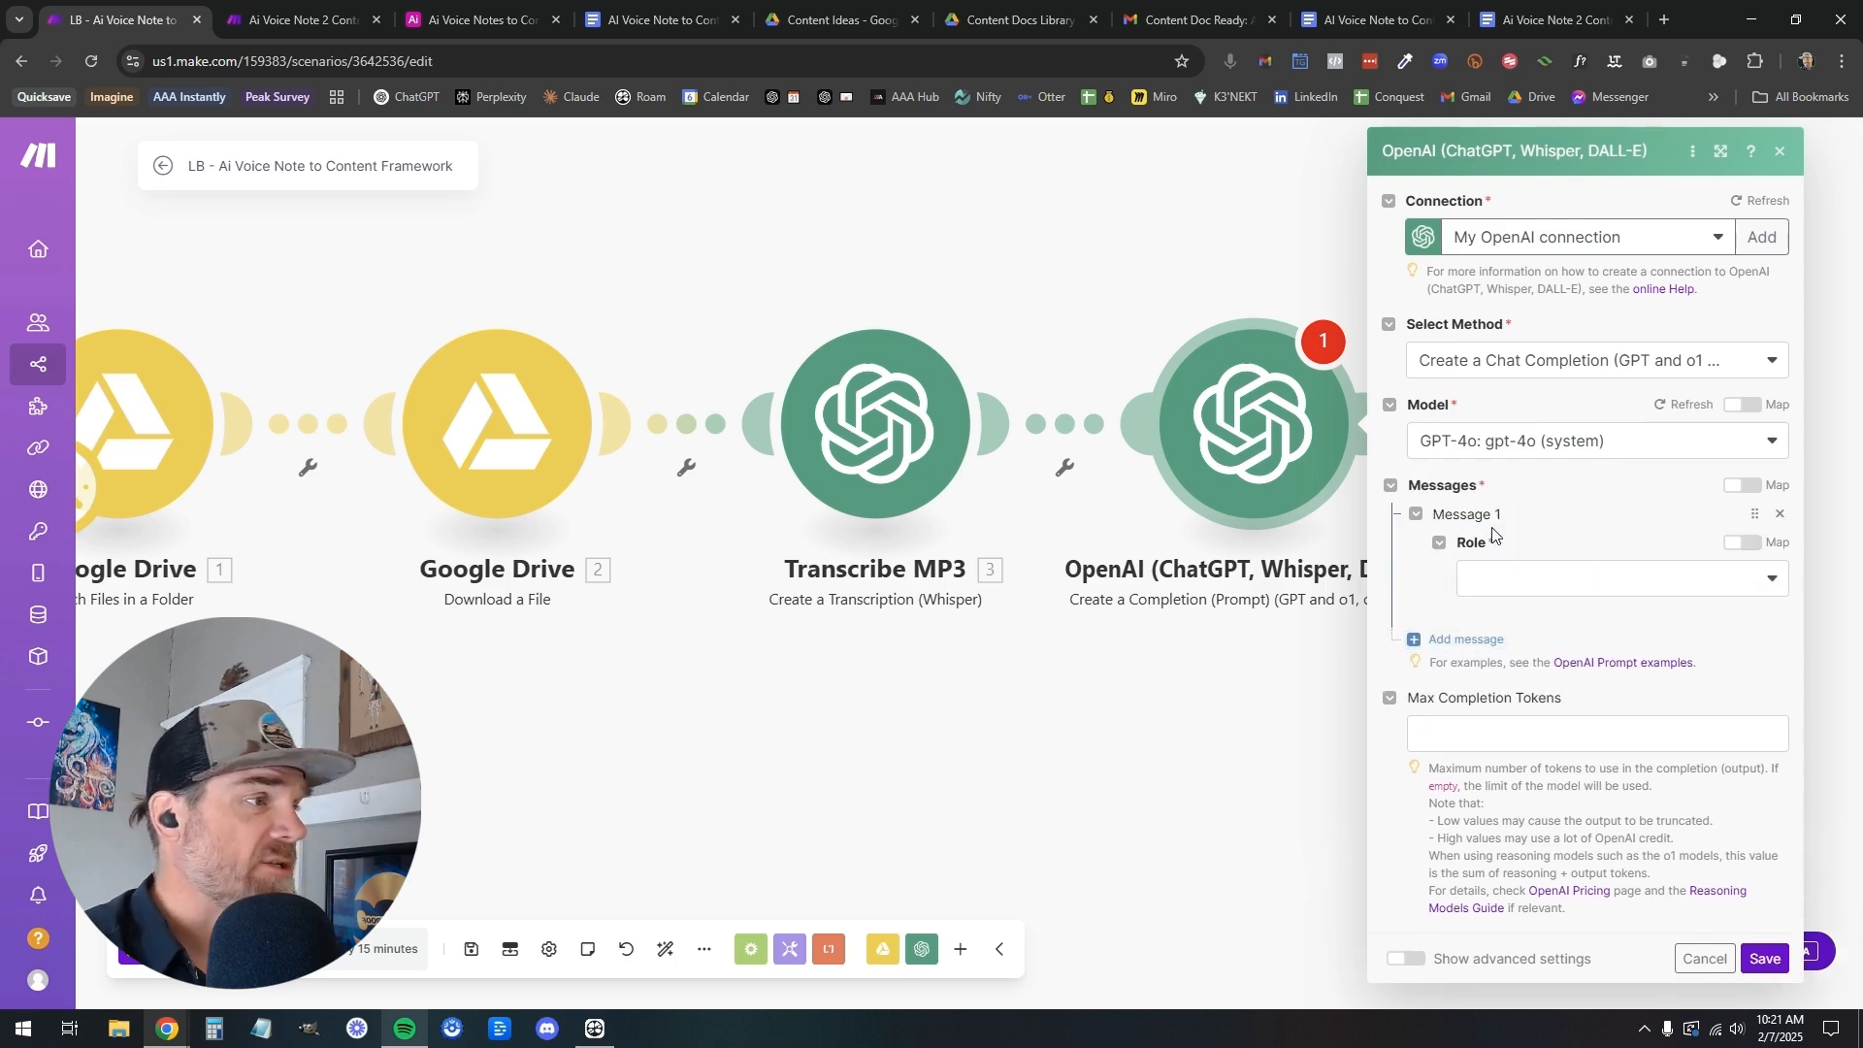
click(1530, 585)
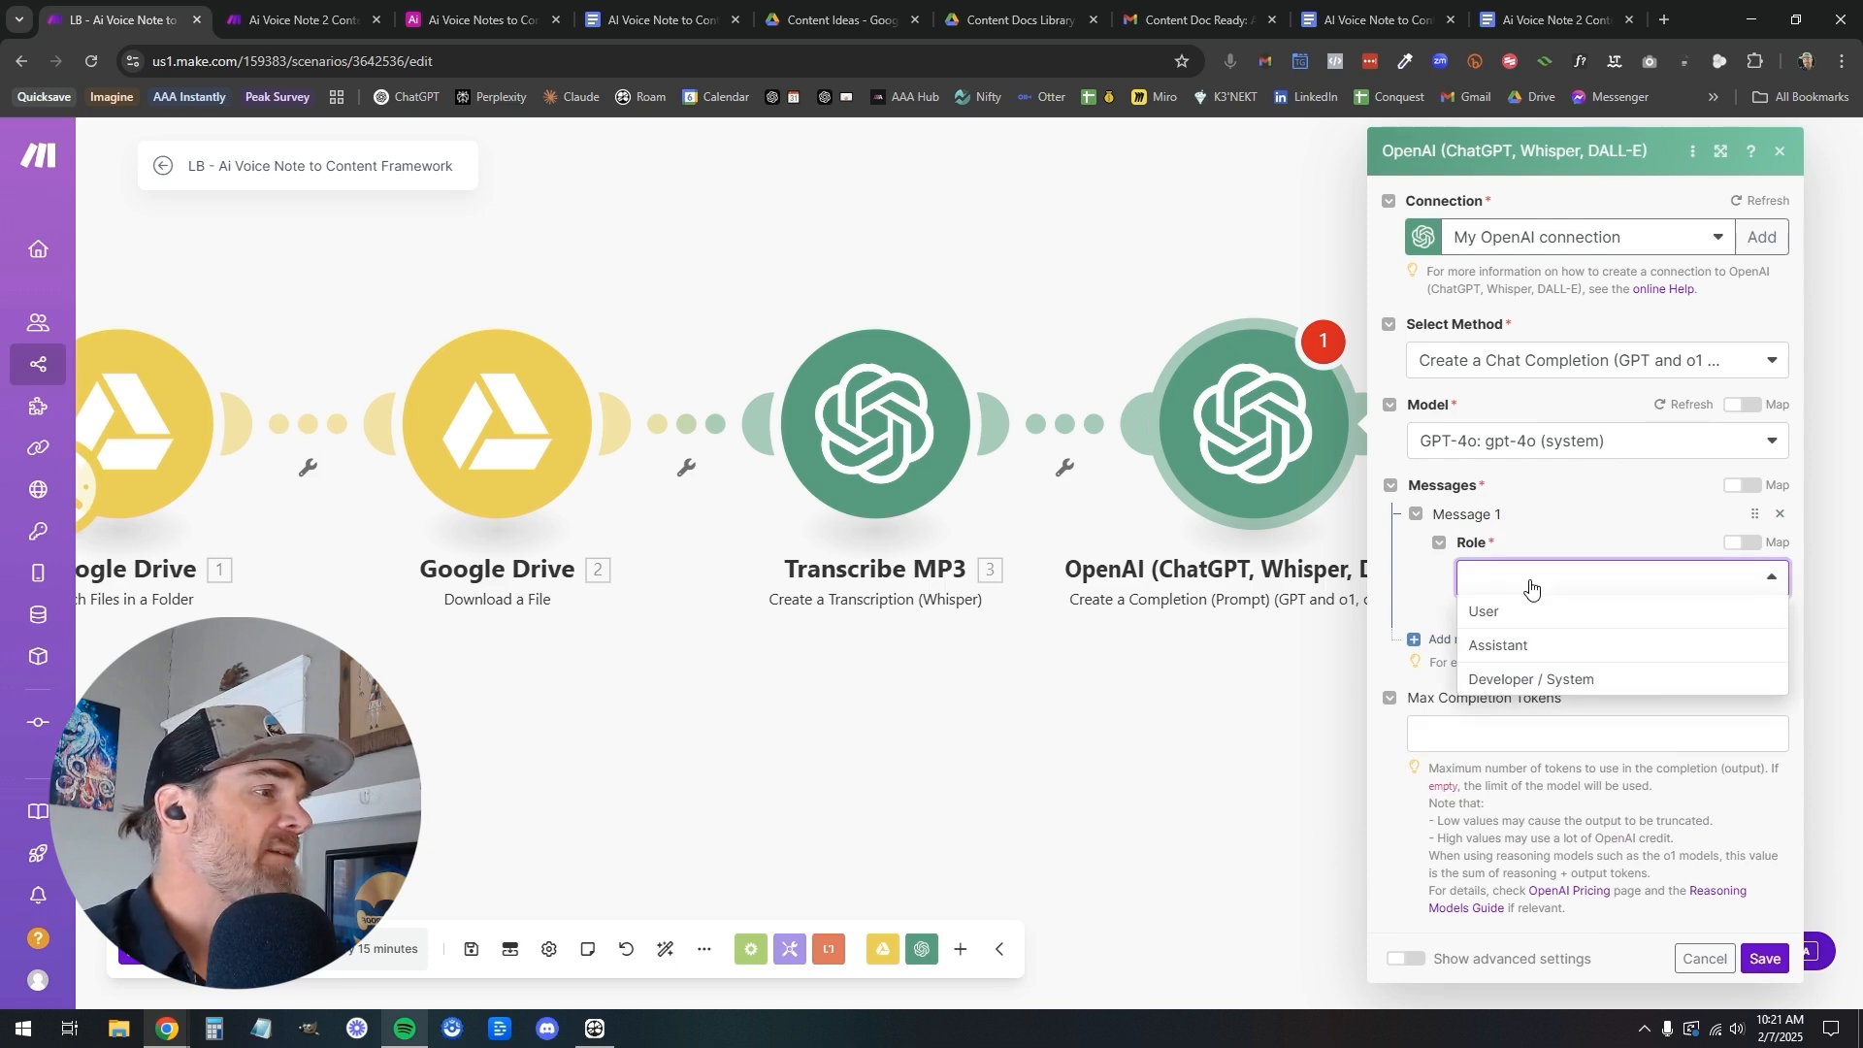
click(1543, 649)
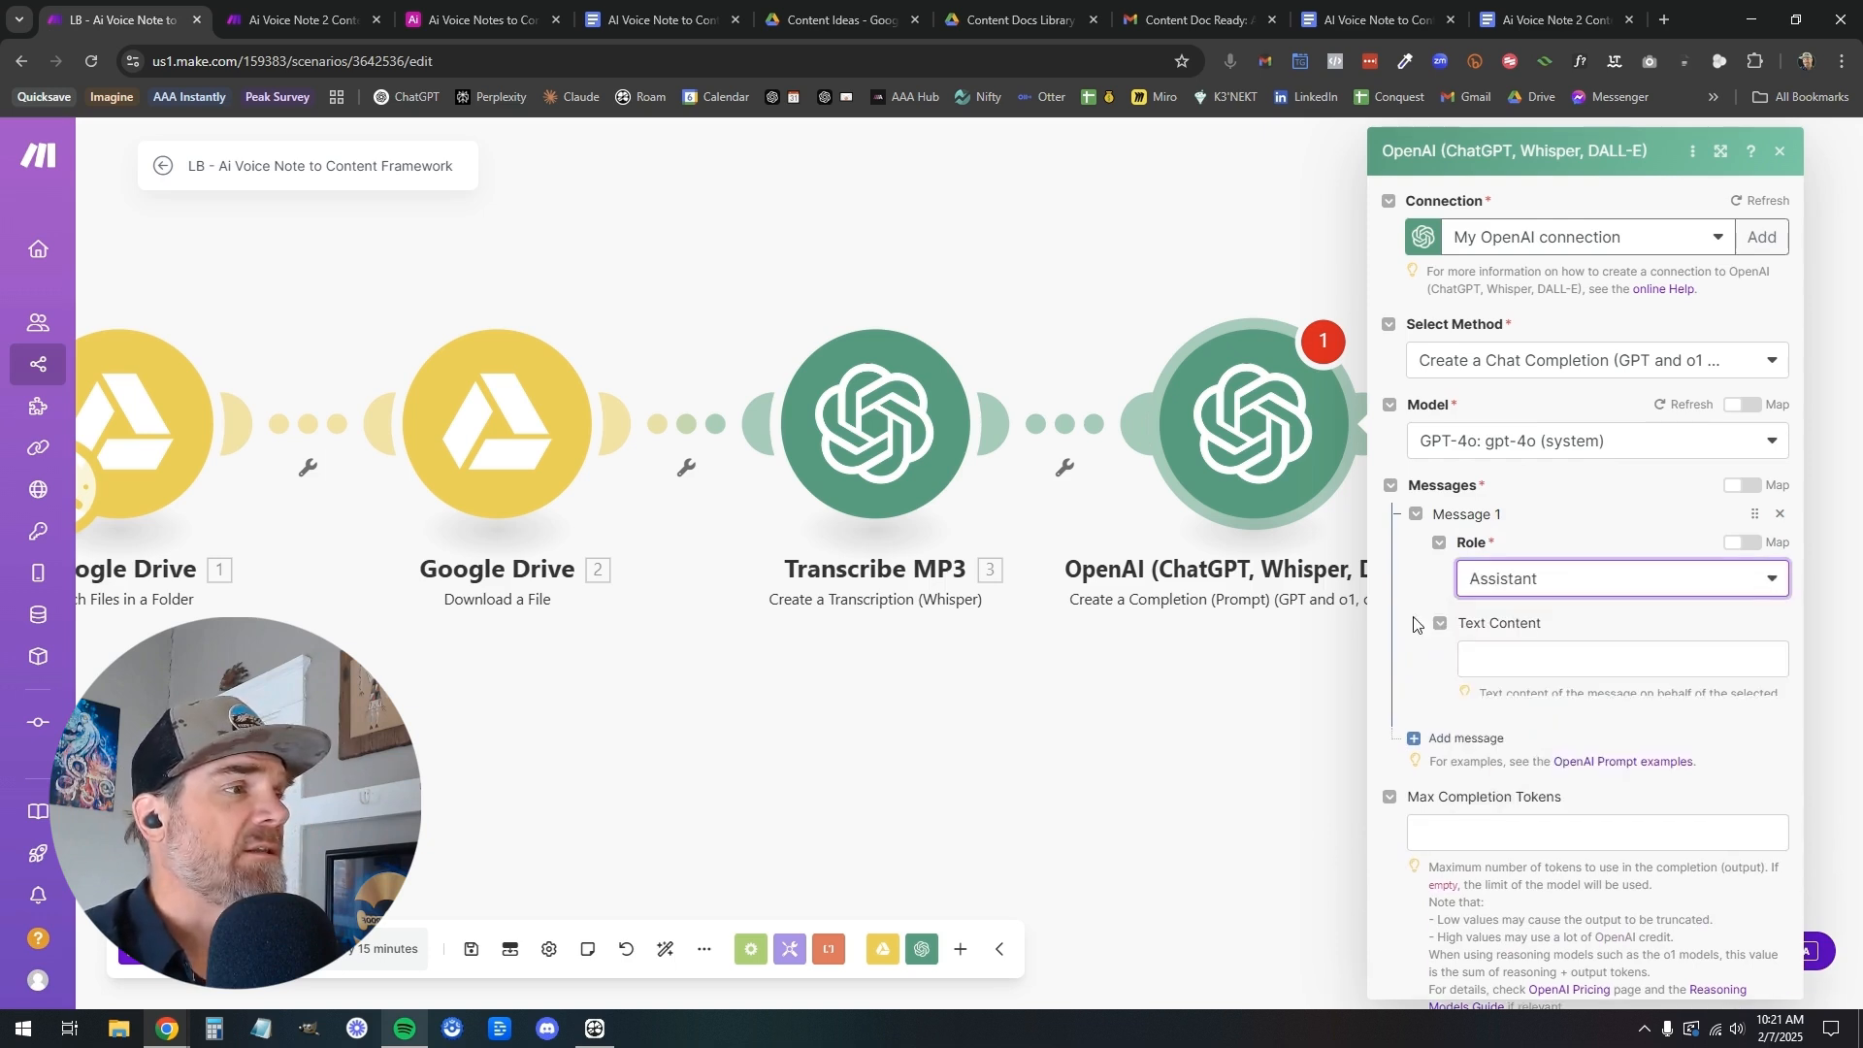
Check the message setup in the finished scenario's Content Document Creator module, then return to the scenario being built
click(285, 22)
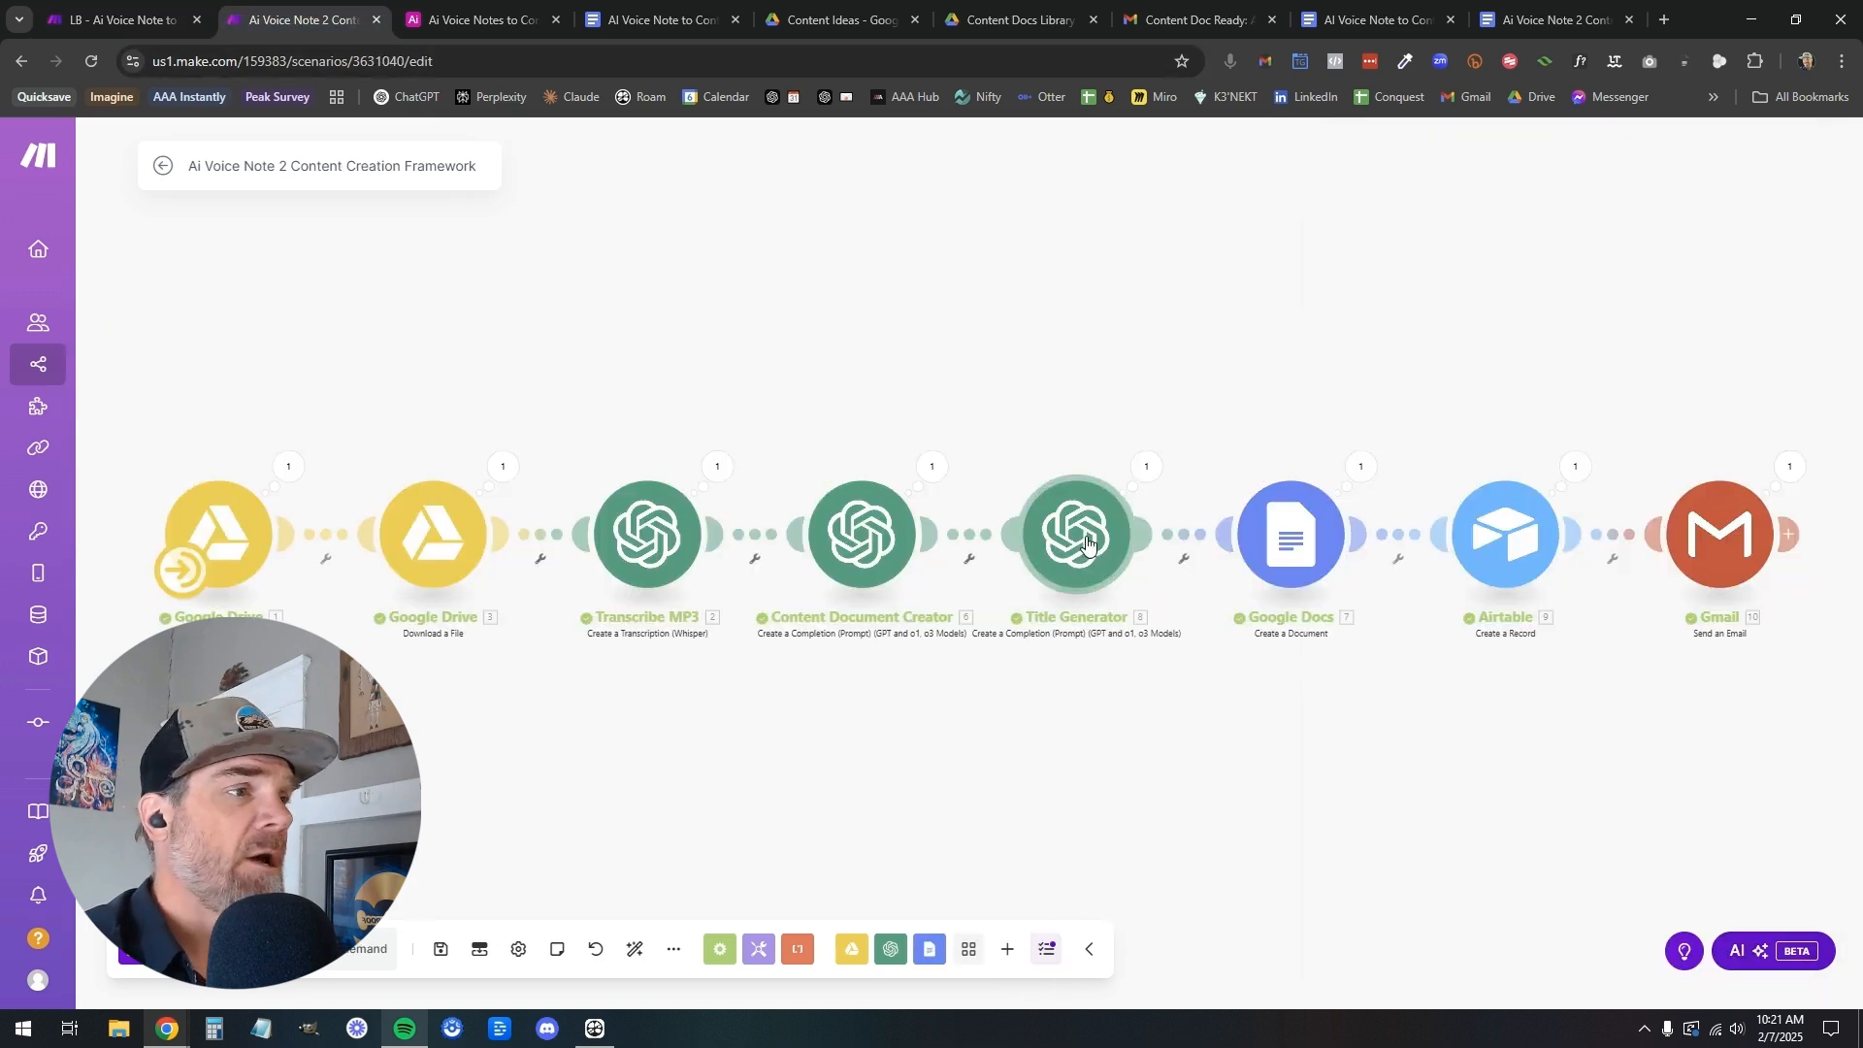
click(863, 546)
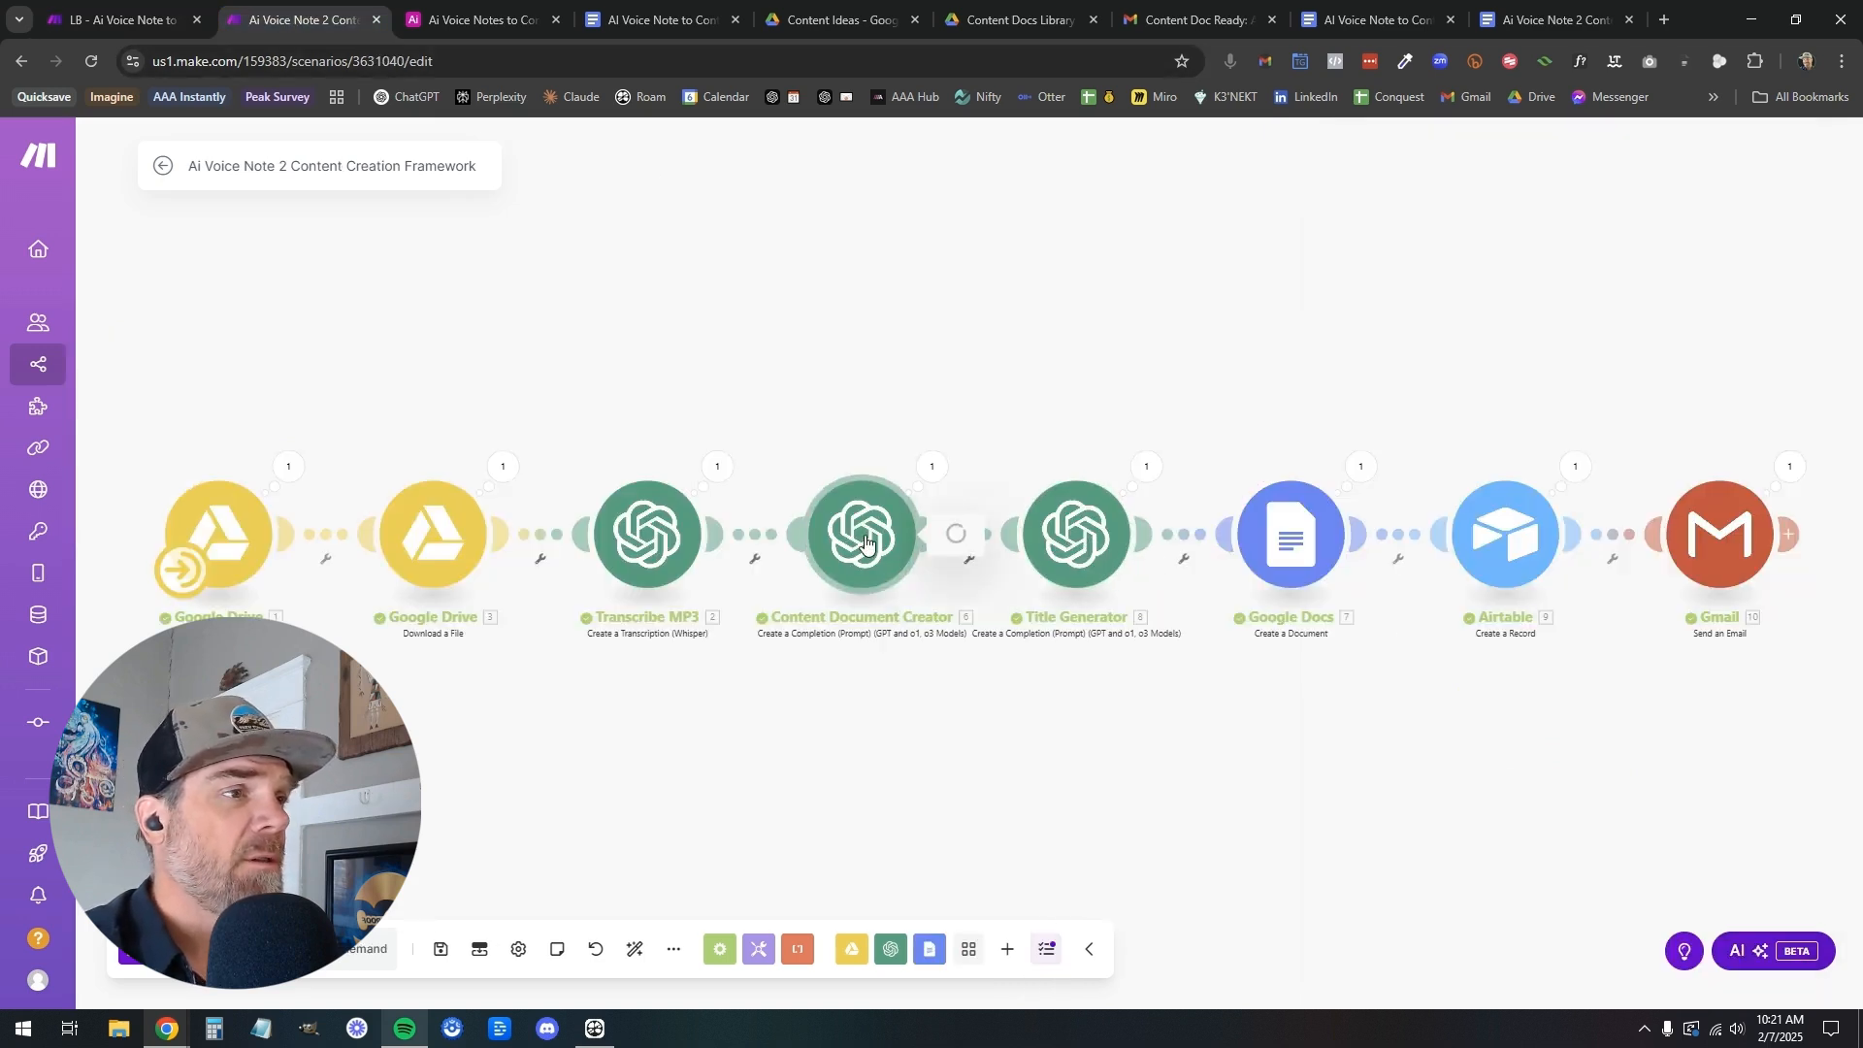
scroll(1104, 540, down, 10)
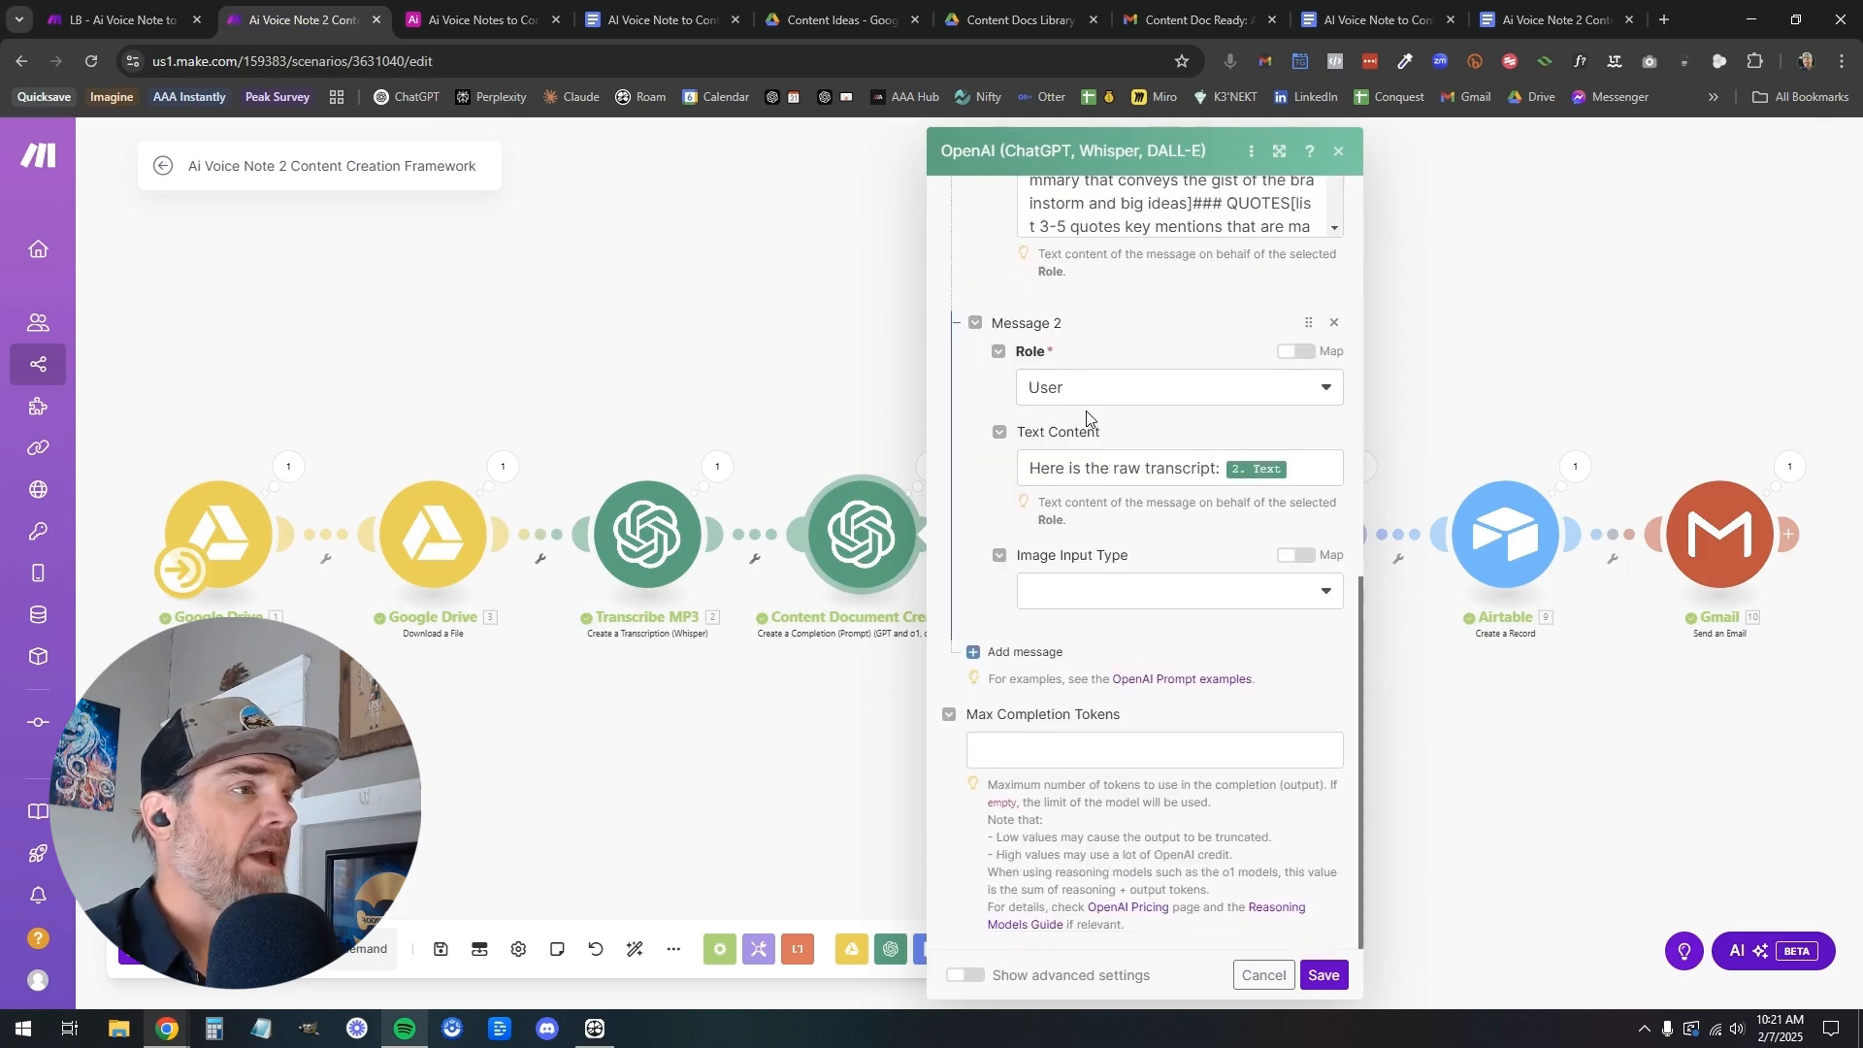
click(791, 397)
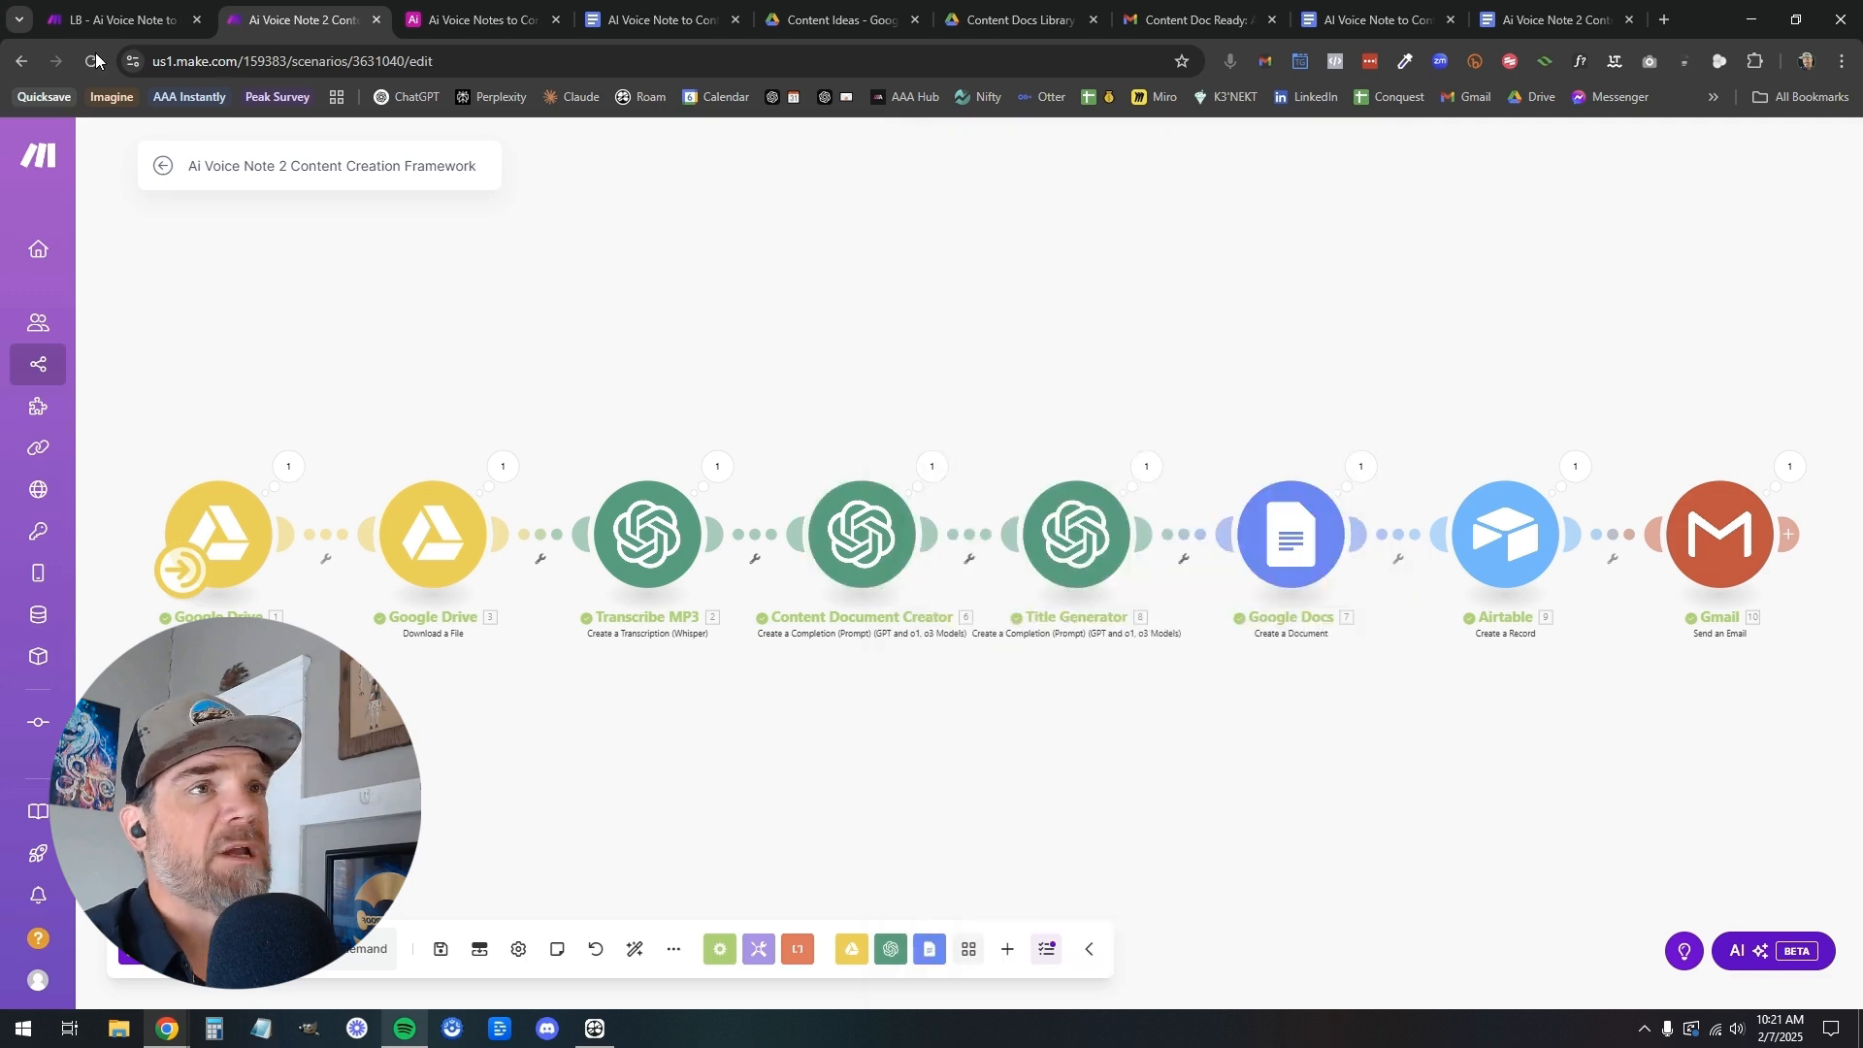
click(99, 25)
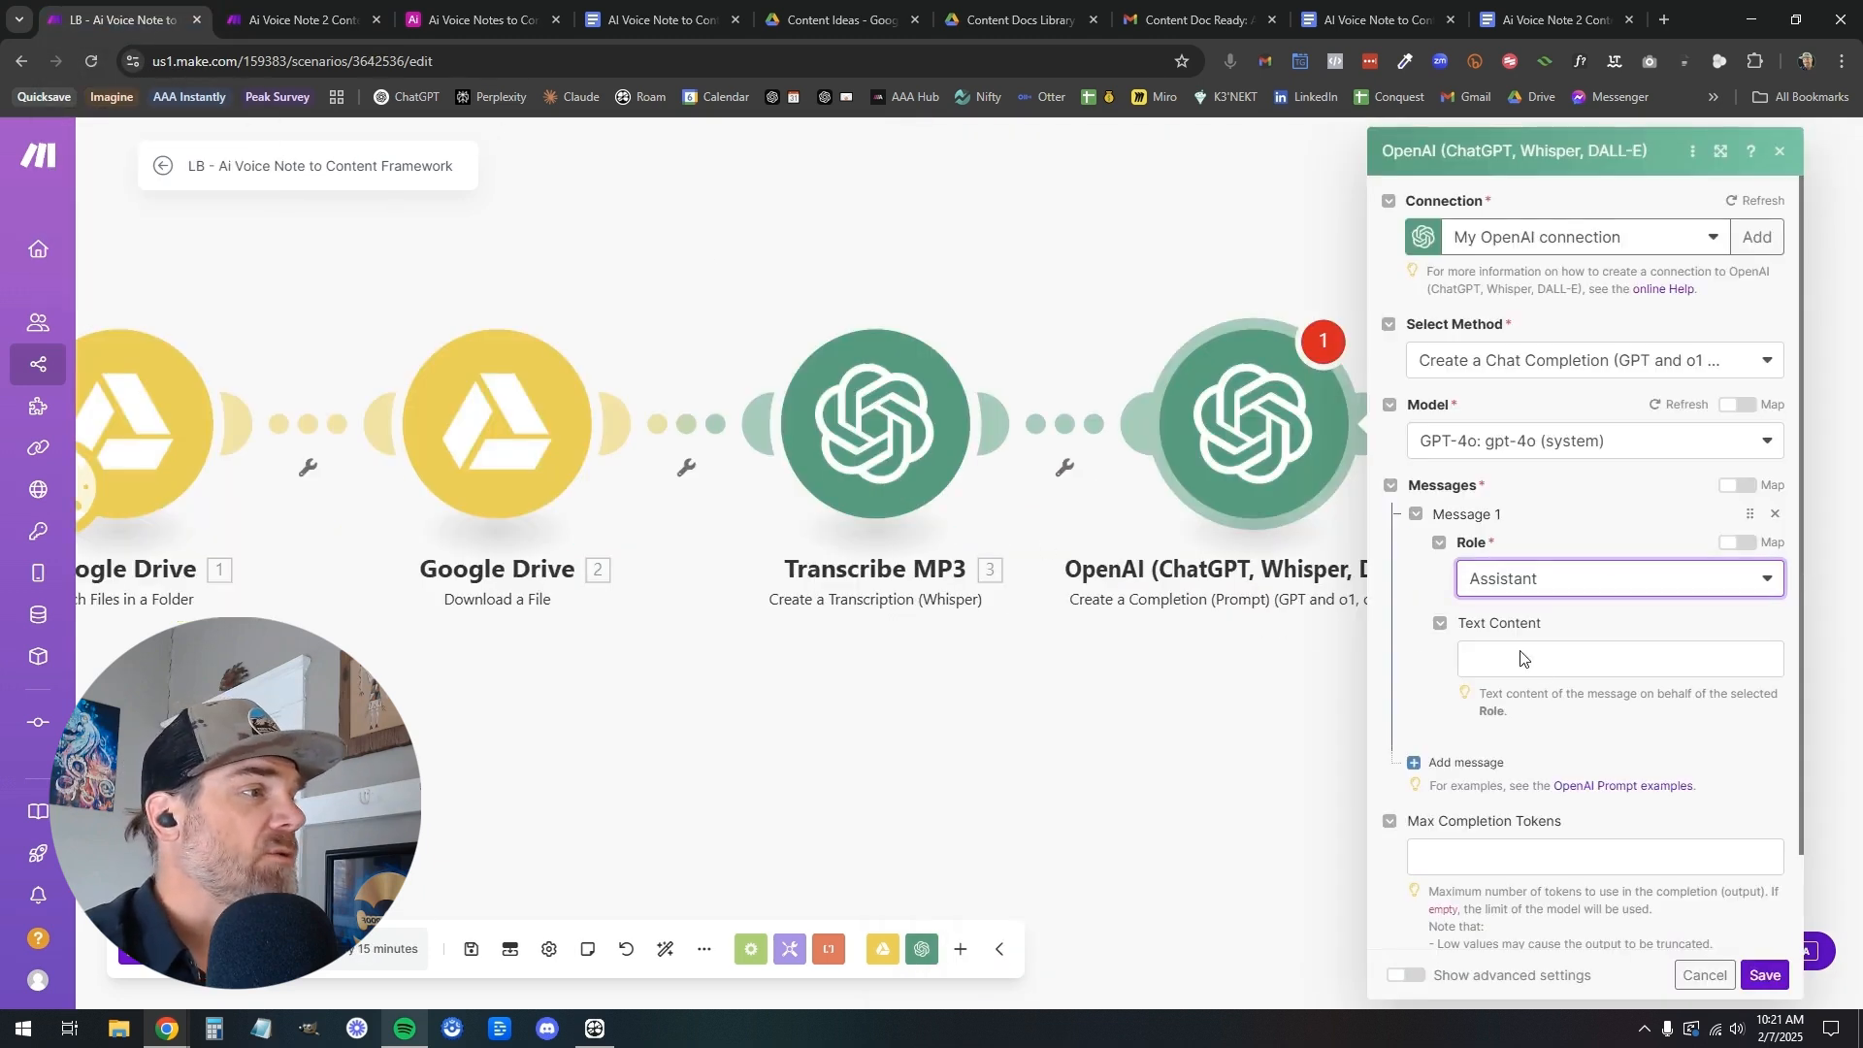
Copy the whole prompt from the Ai Voice Note 2 Content Framework document into Message 1's text content
click(1543, 663)
click(1517, 26)
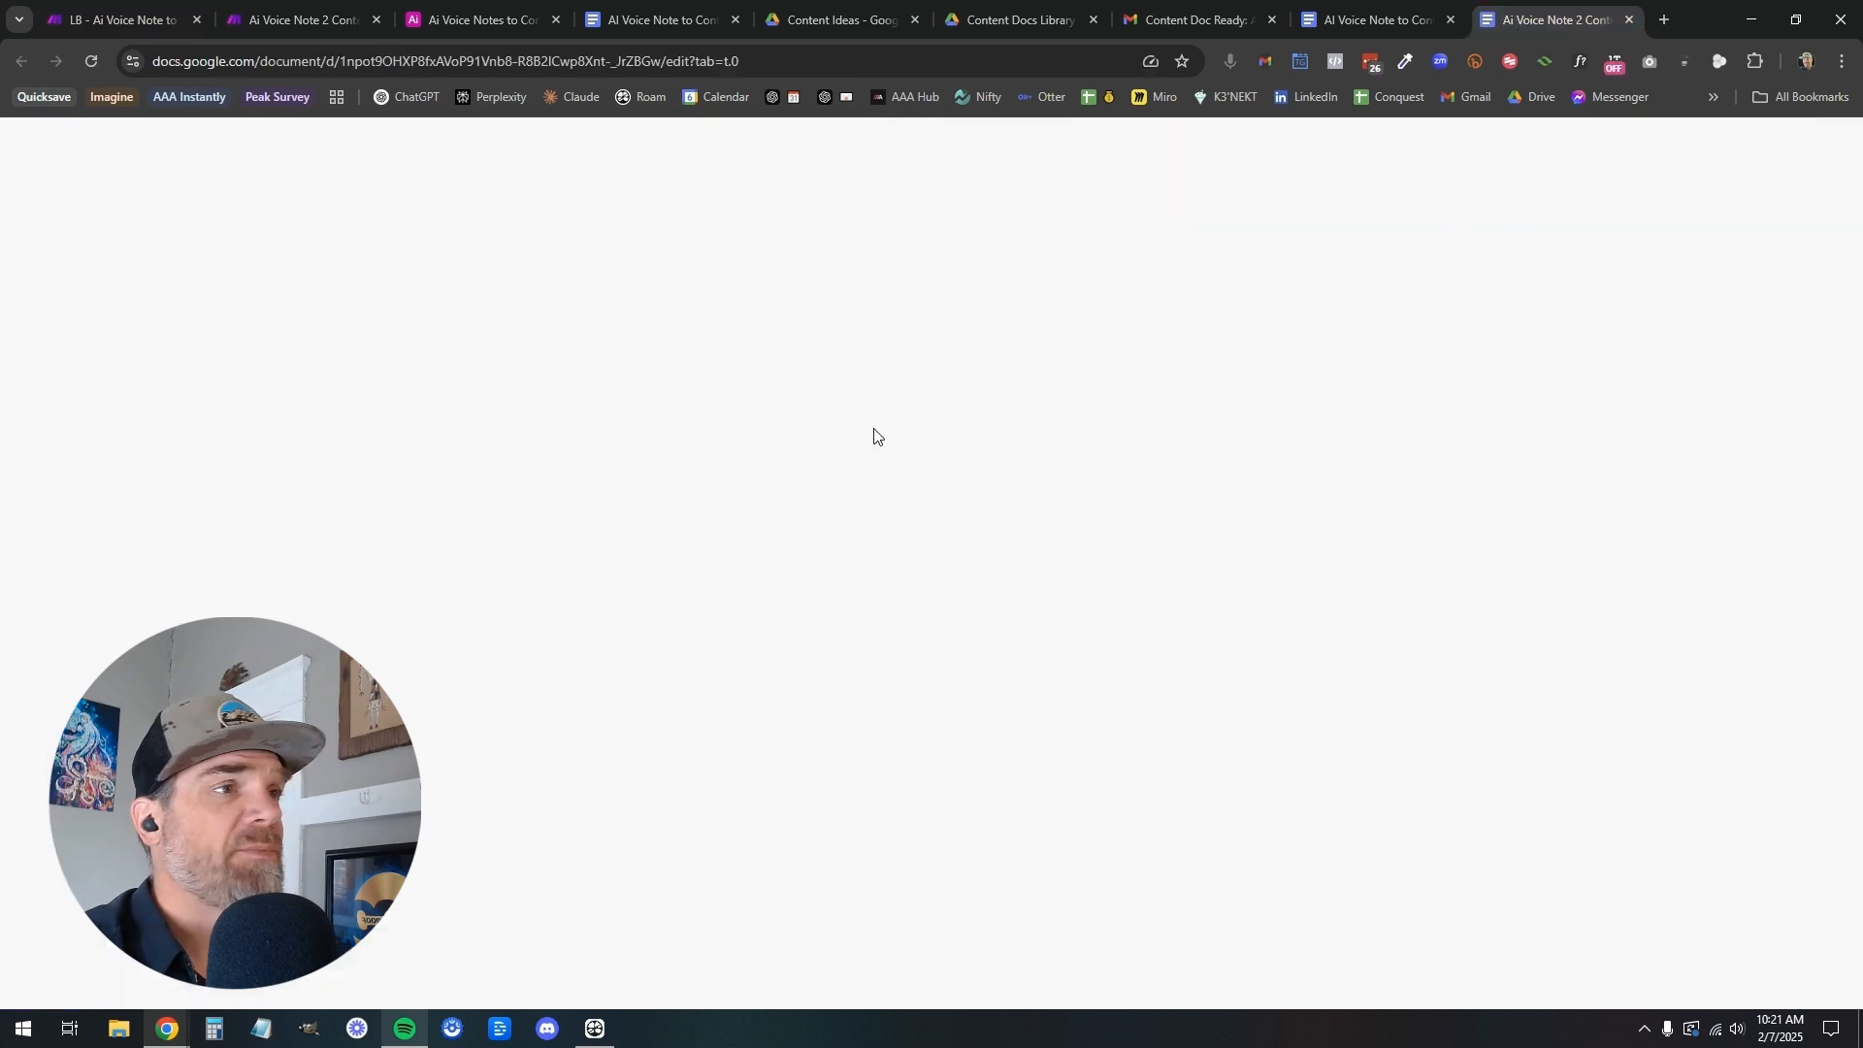
key(ctrl+a)
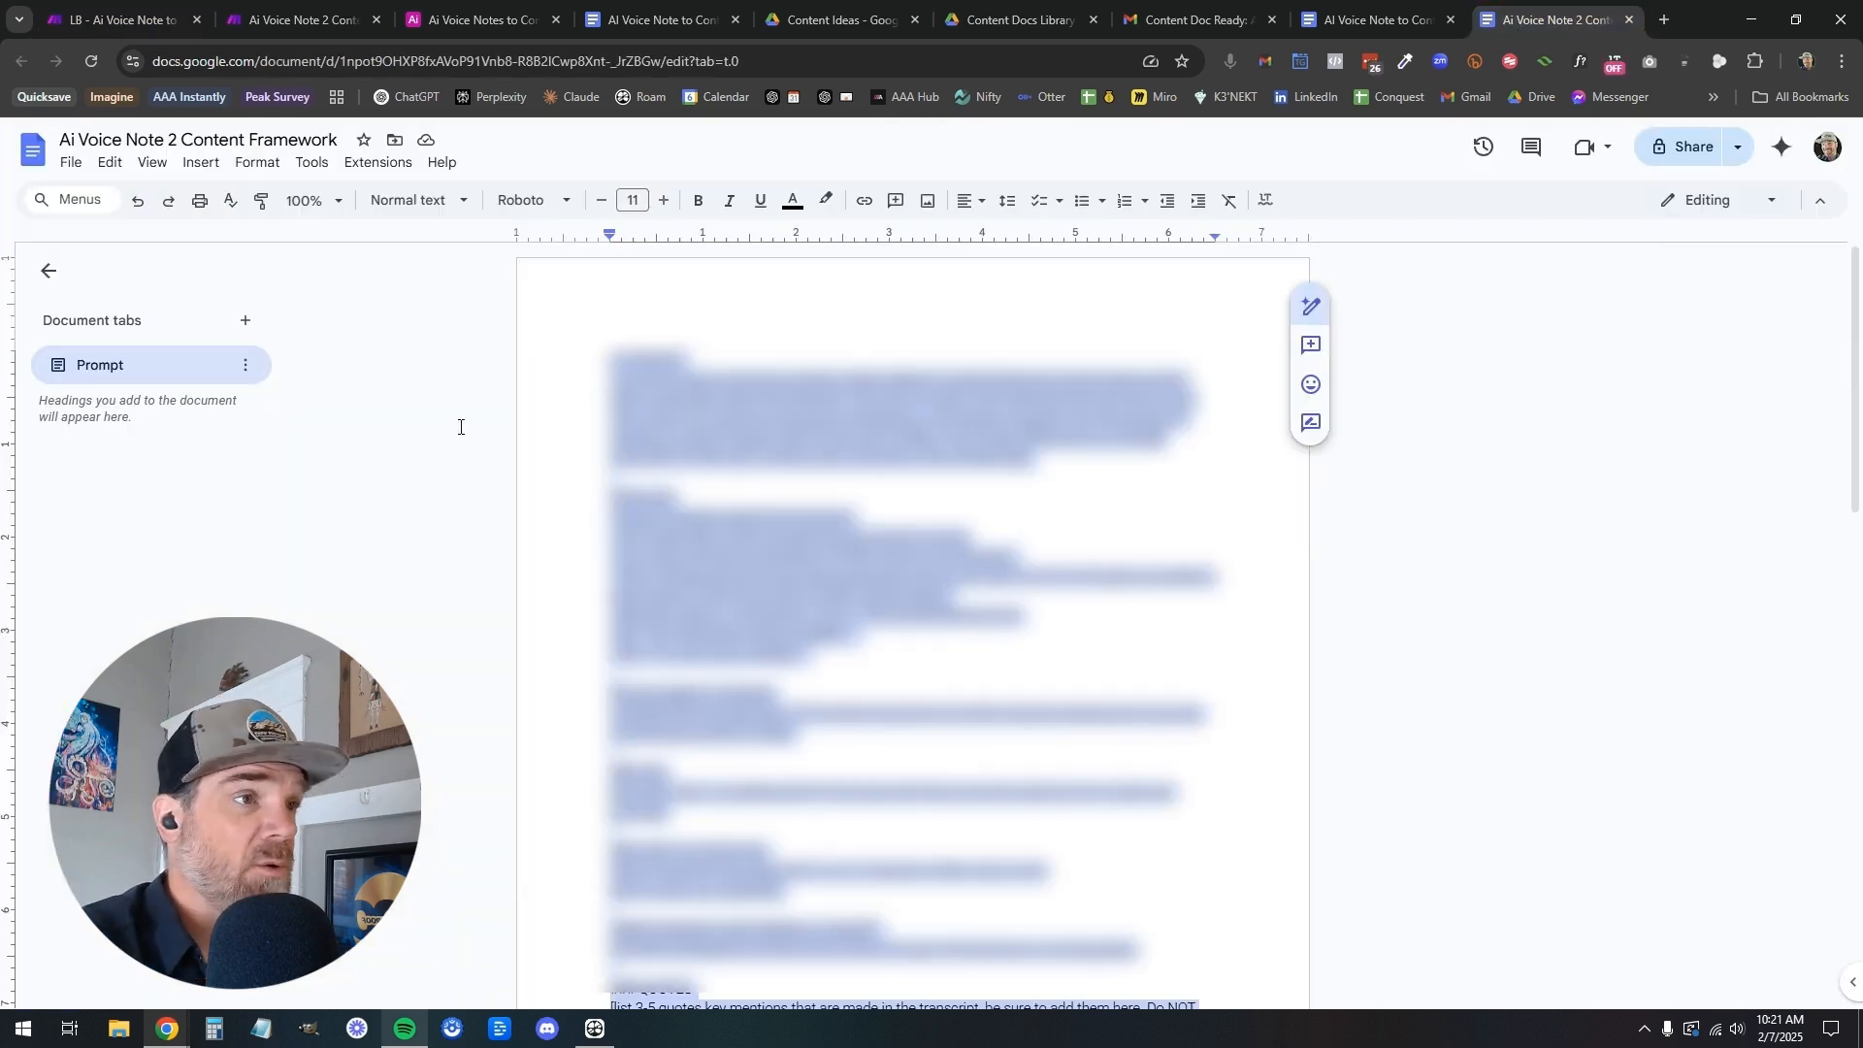
click(661, 21)
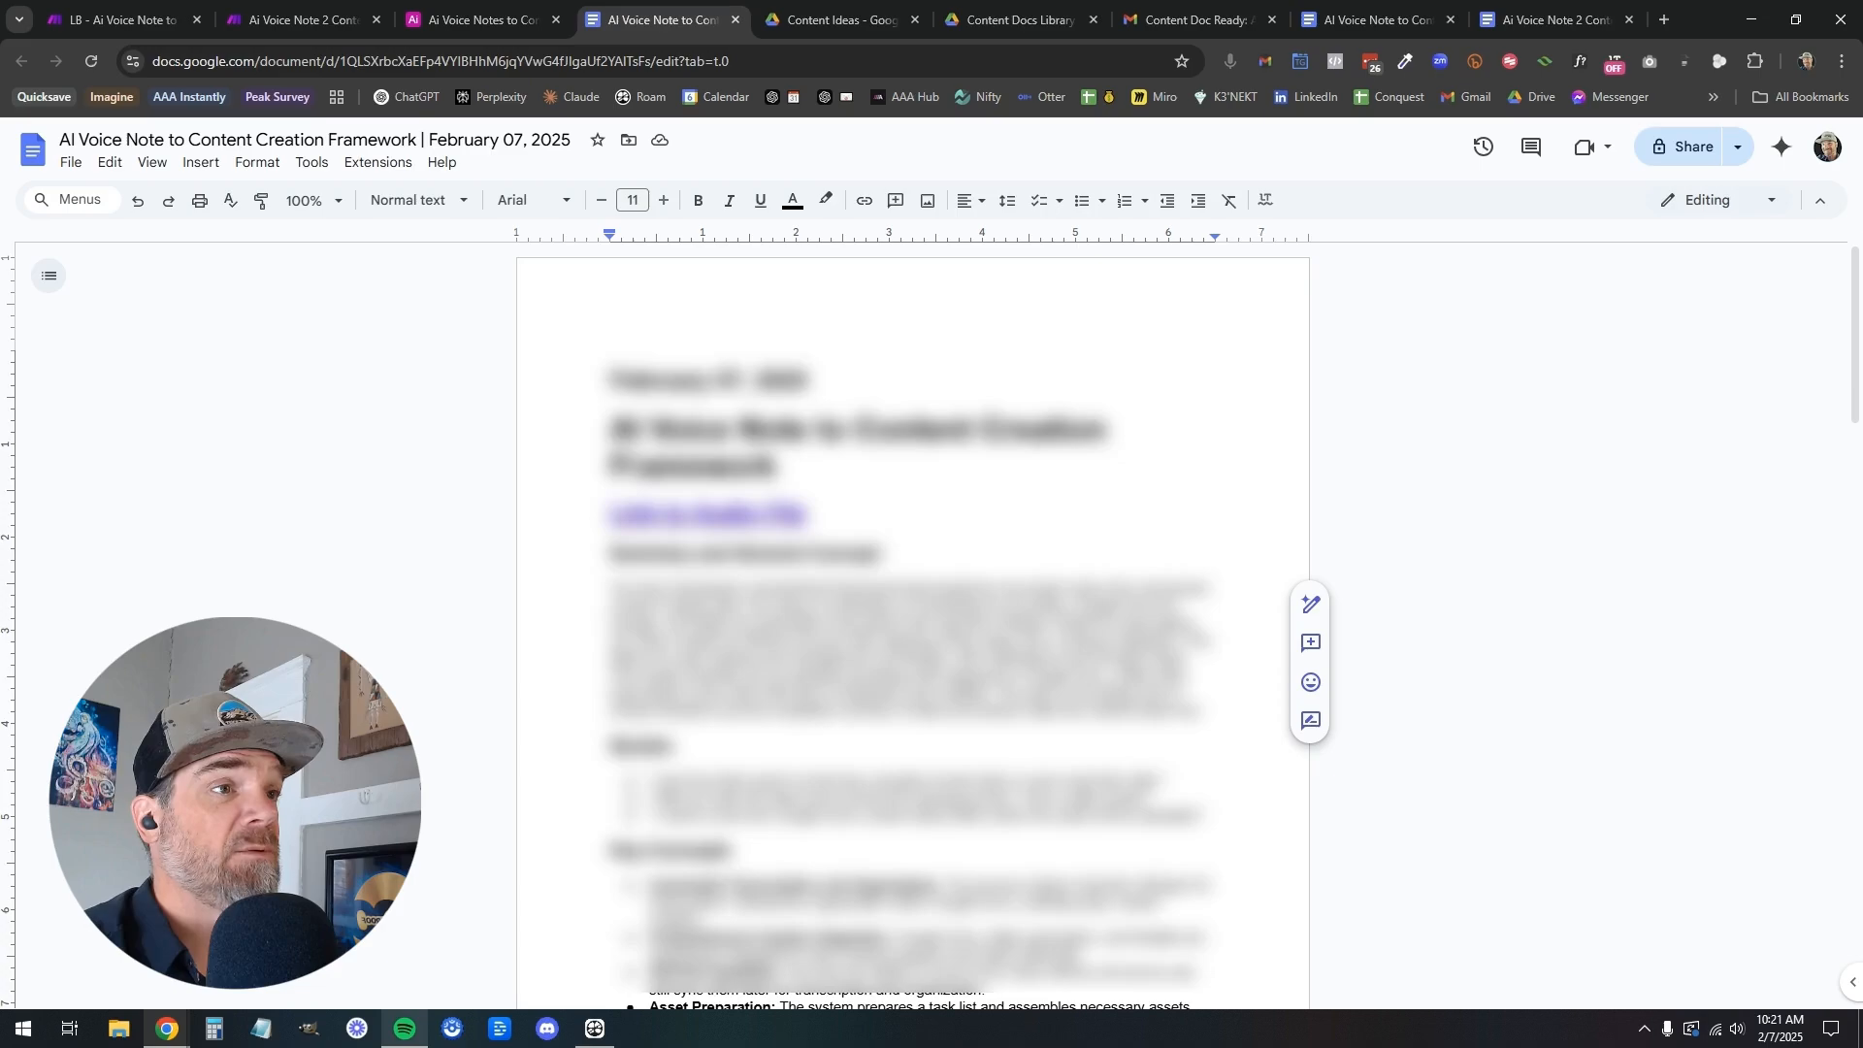
scroll(874, 478, down, 6)
scroll(874, 478, down, 10)
scroll(874, 479, up, 15)
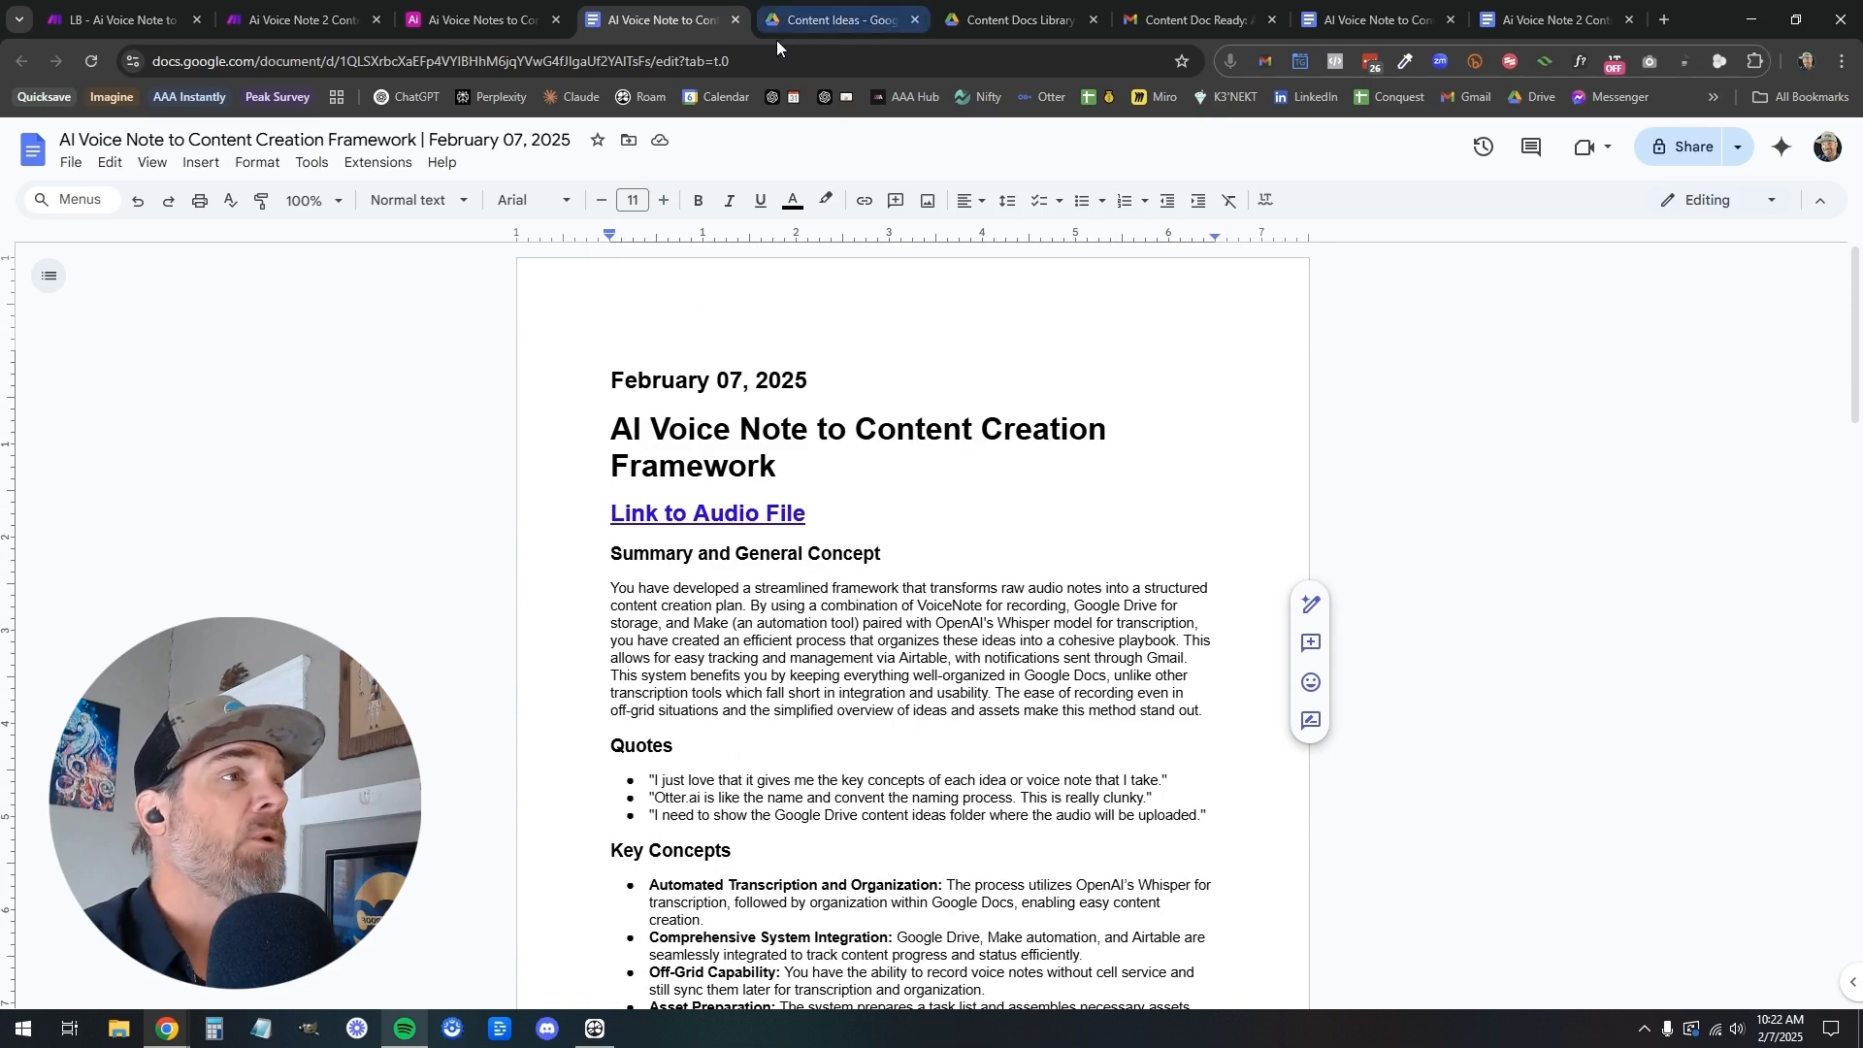
click(146, 27)
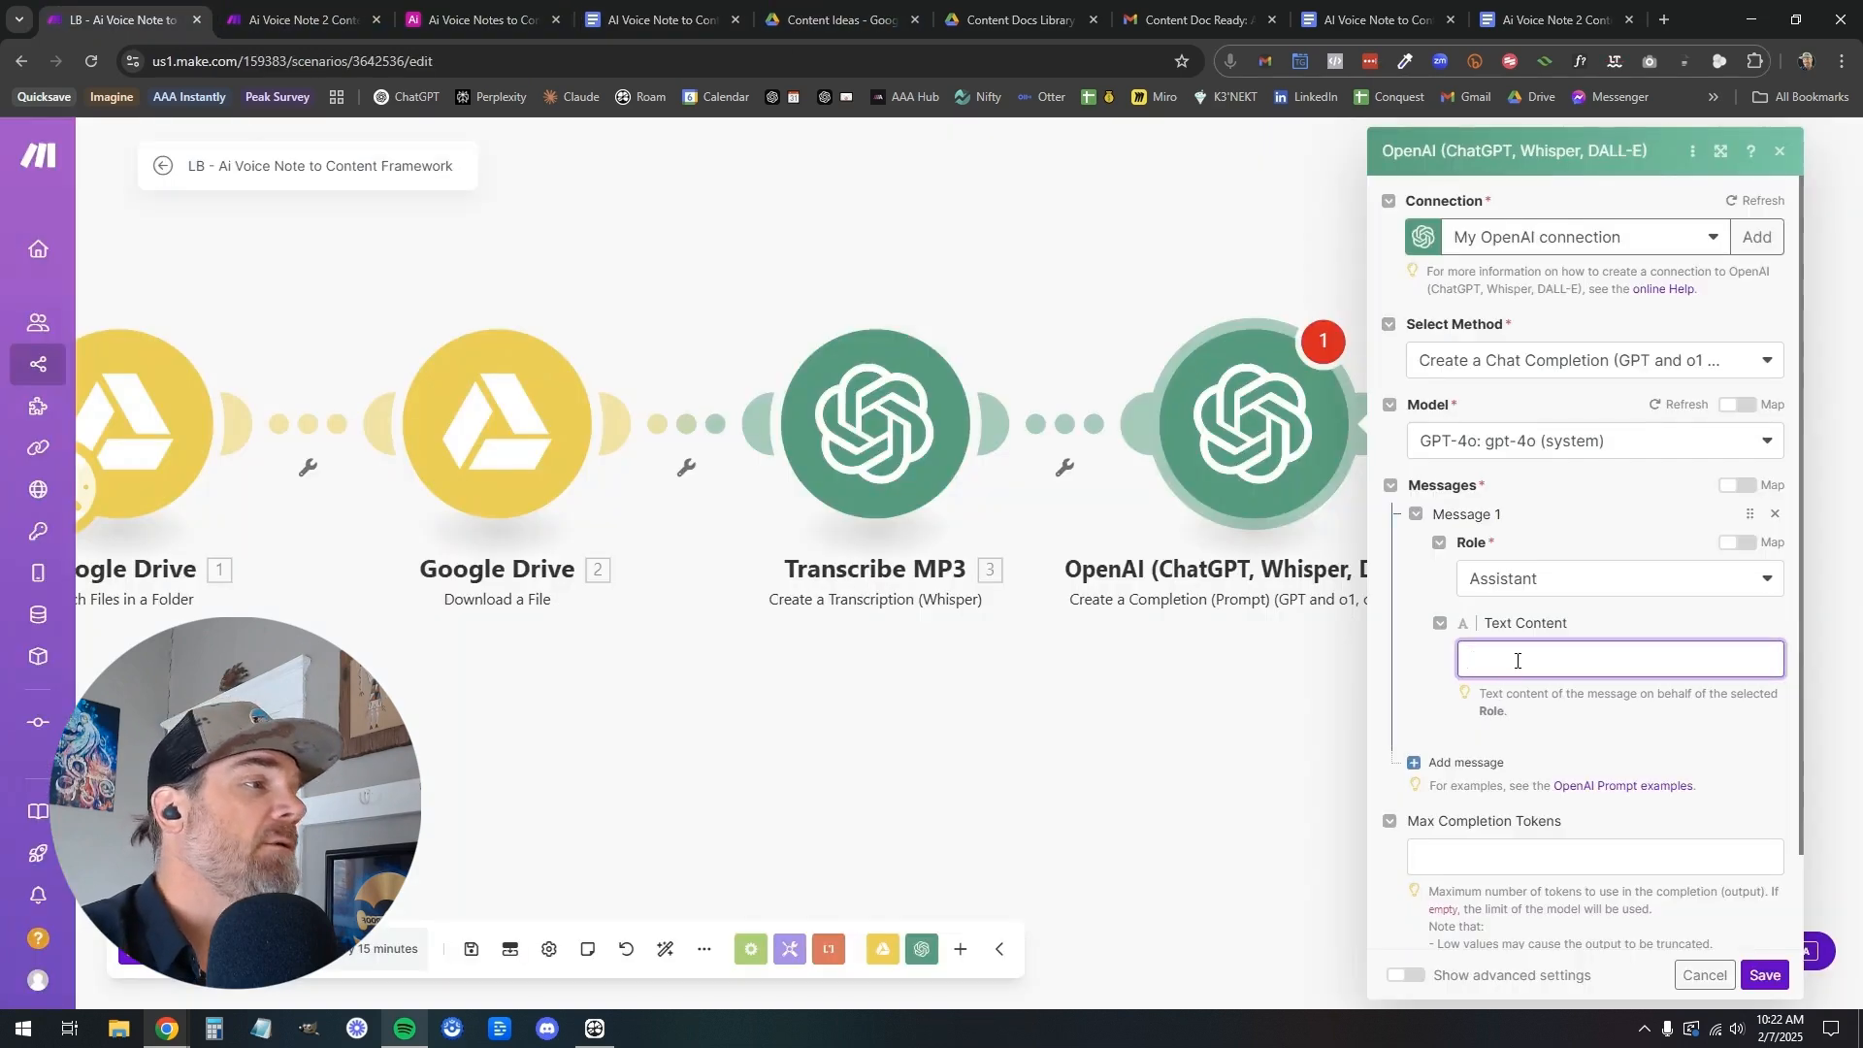
click(1518, 660)
key(ctrl+v)
click(1601, 632)
Replace the Web_View_Link placeholder in the prompt's link-to-audio section with the Web View Link from the Watch Files in a Folder module
scroll(1641, 723, down, 5)
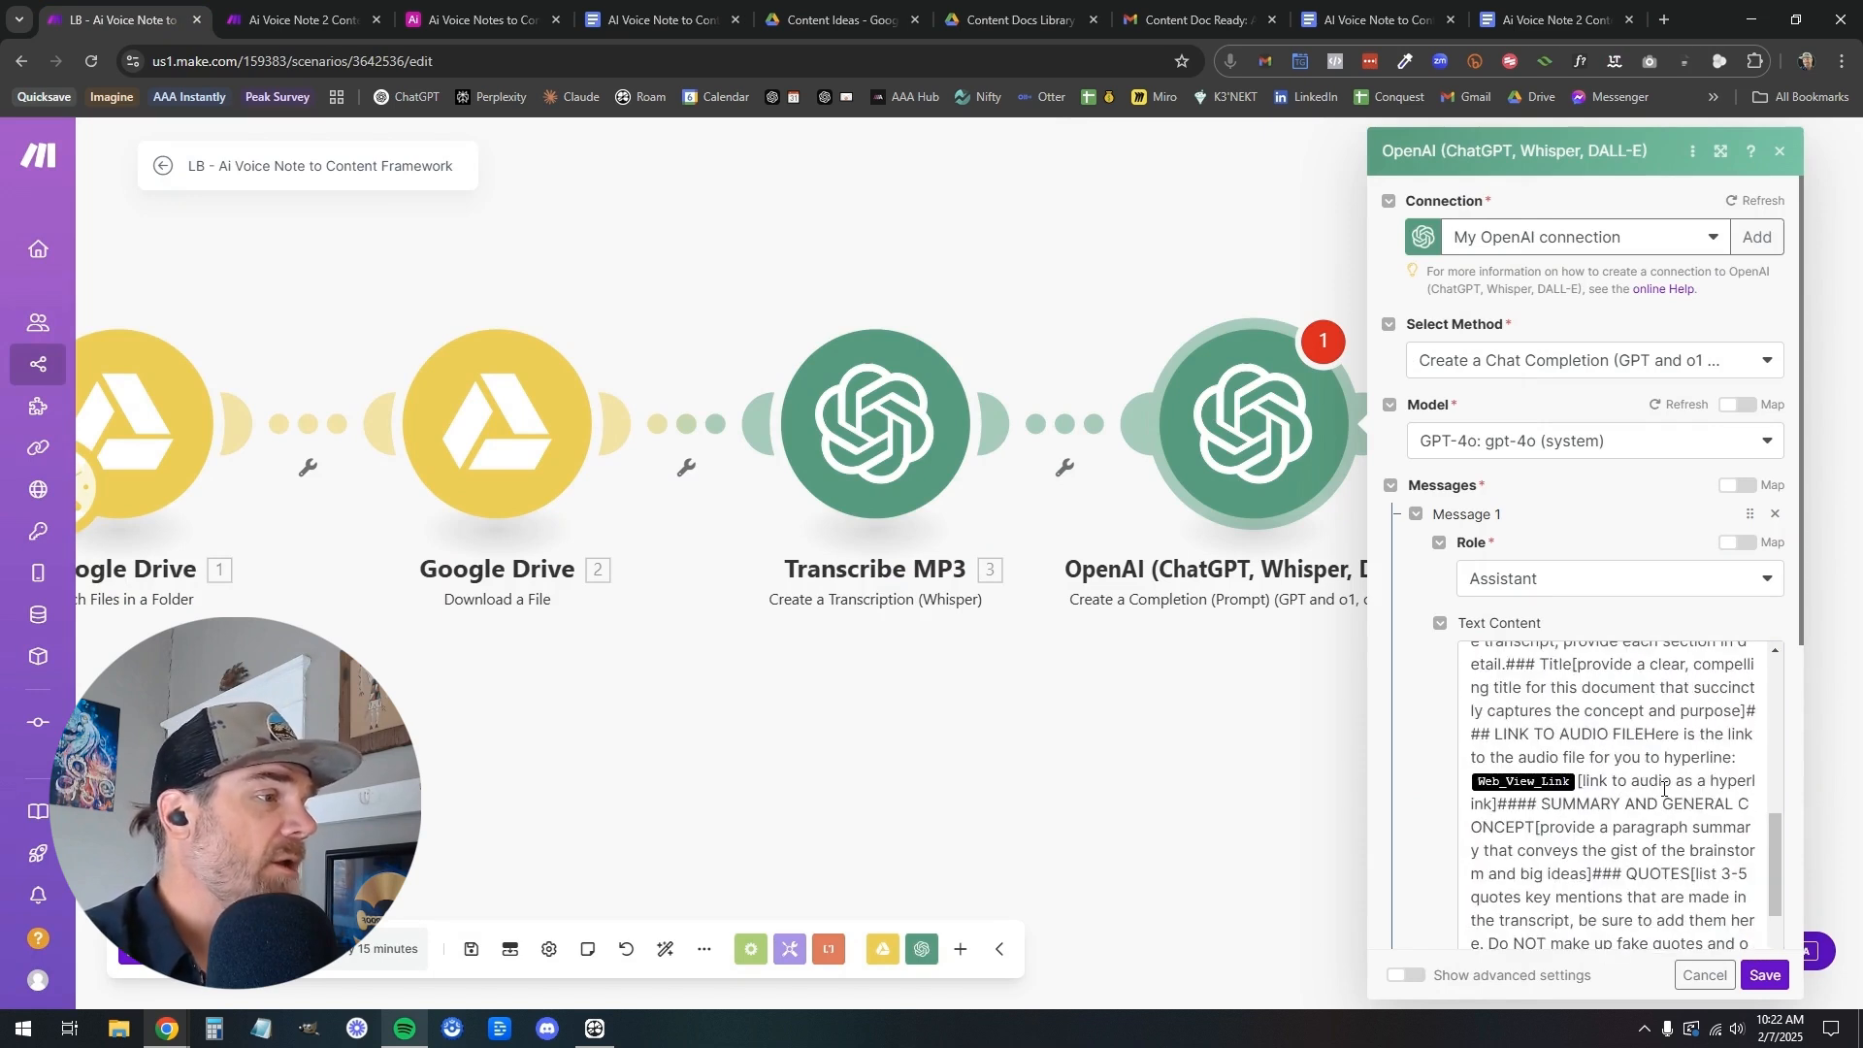
drag(1778, 850, 1777, 869)
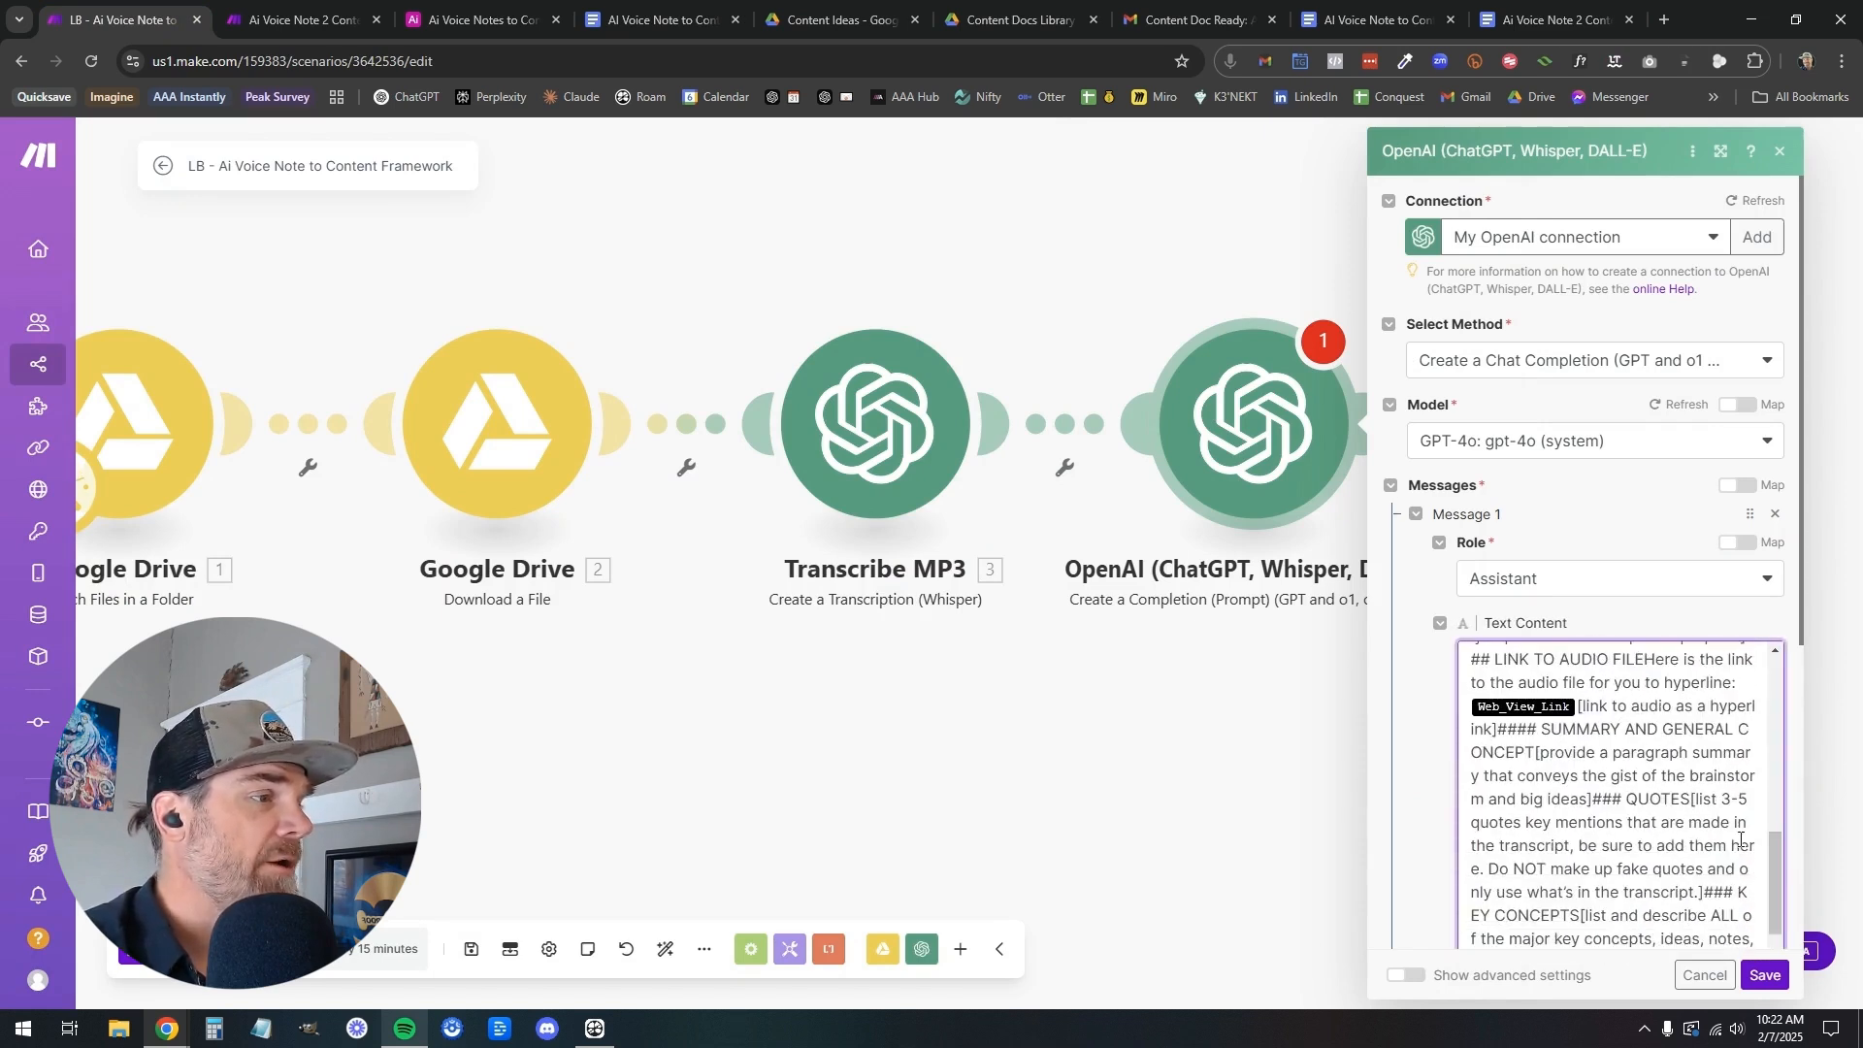
scroll(1560, 713, down, 3)
scroll(1576, 728, up, 5)
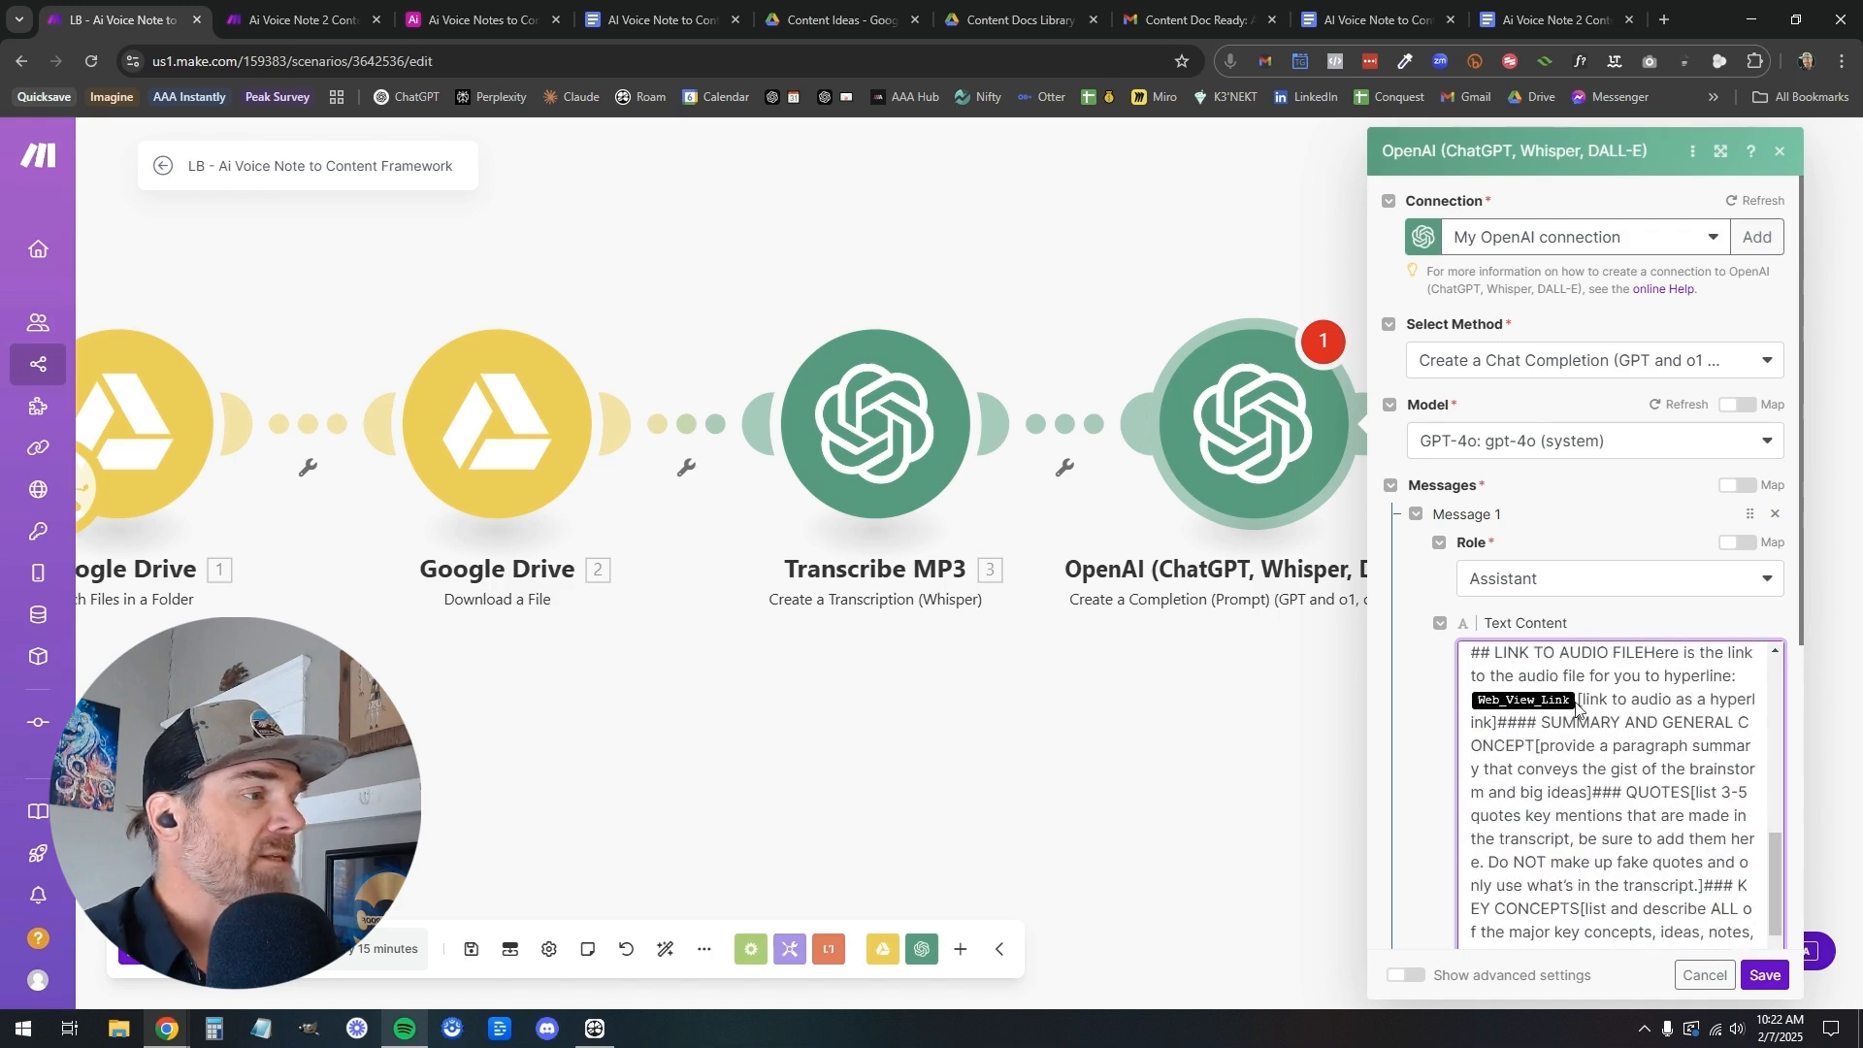
click(1573, 711)
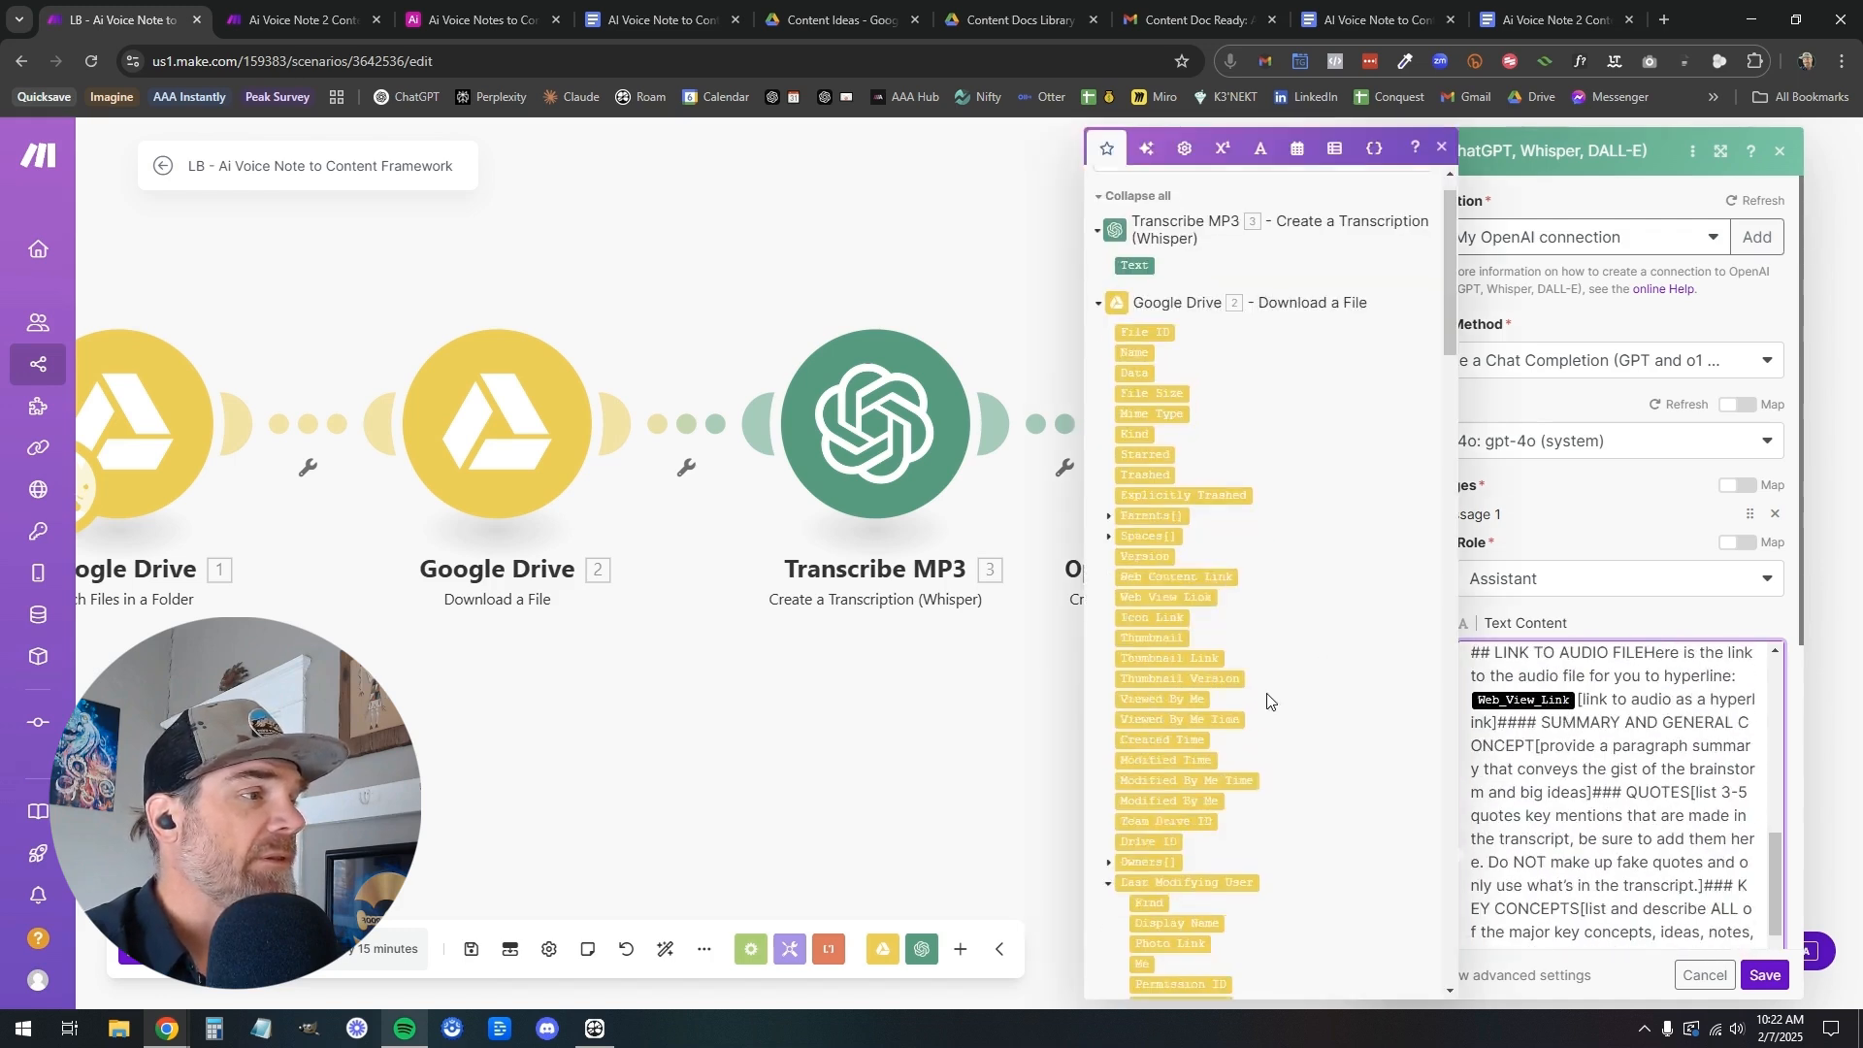
scroll(1267, 701, down, 3)
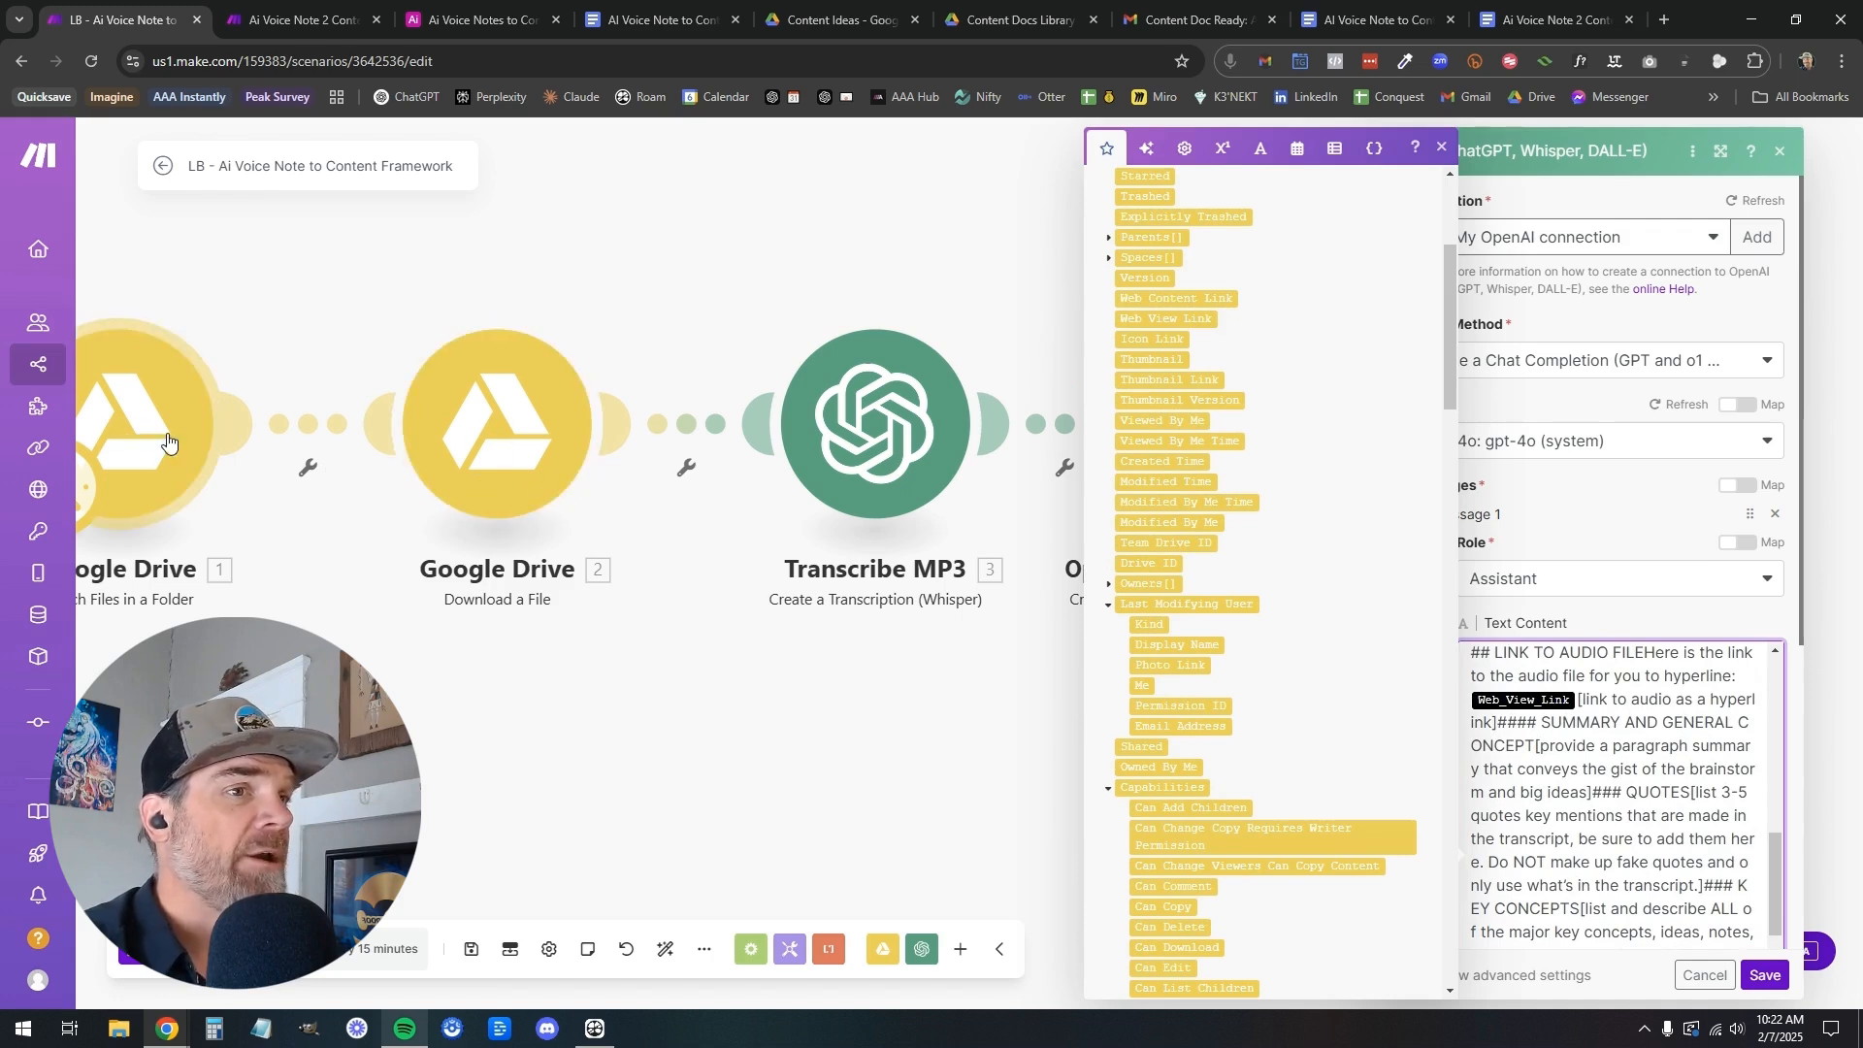
scroll(1310, 649, down, 20)
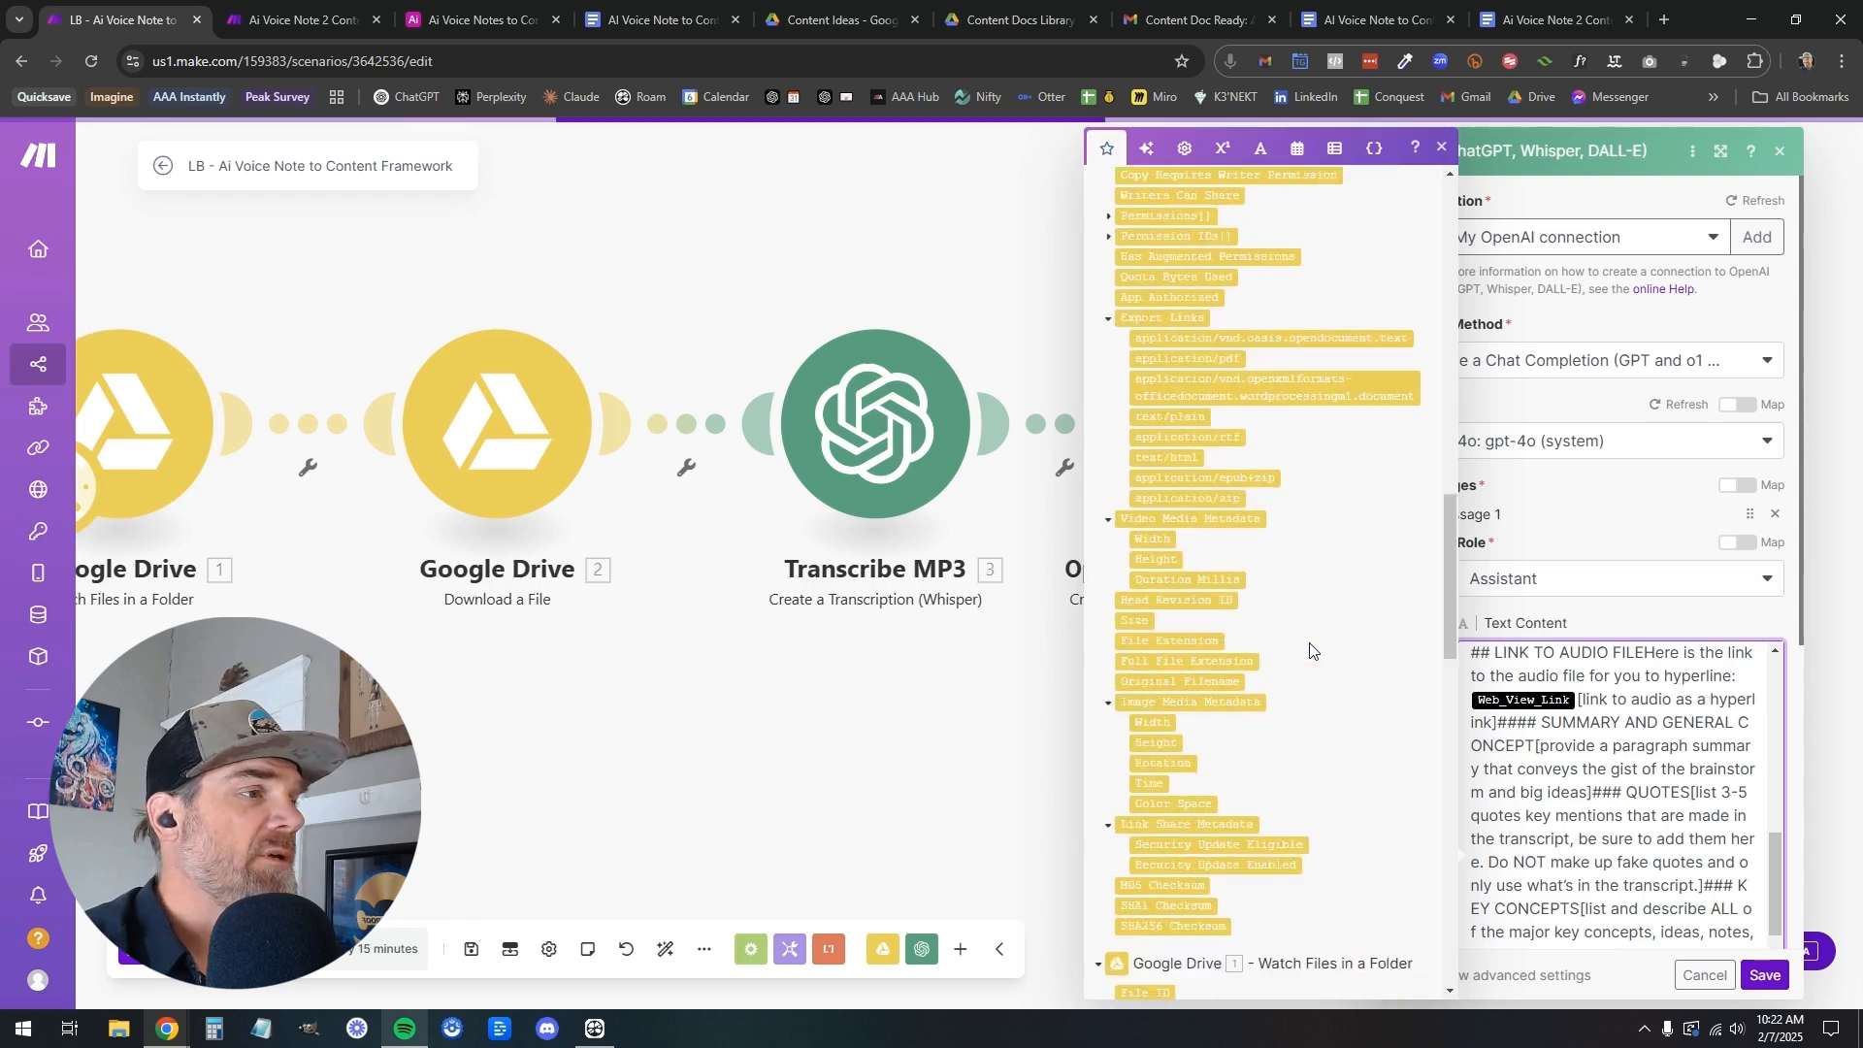
scroll(1585, 780, up, 1)
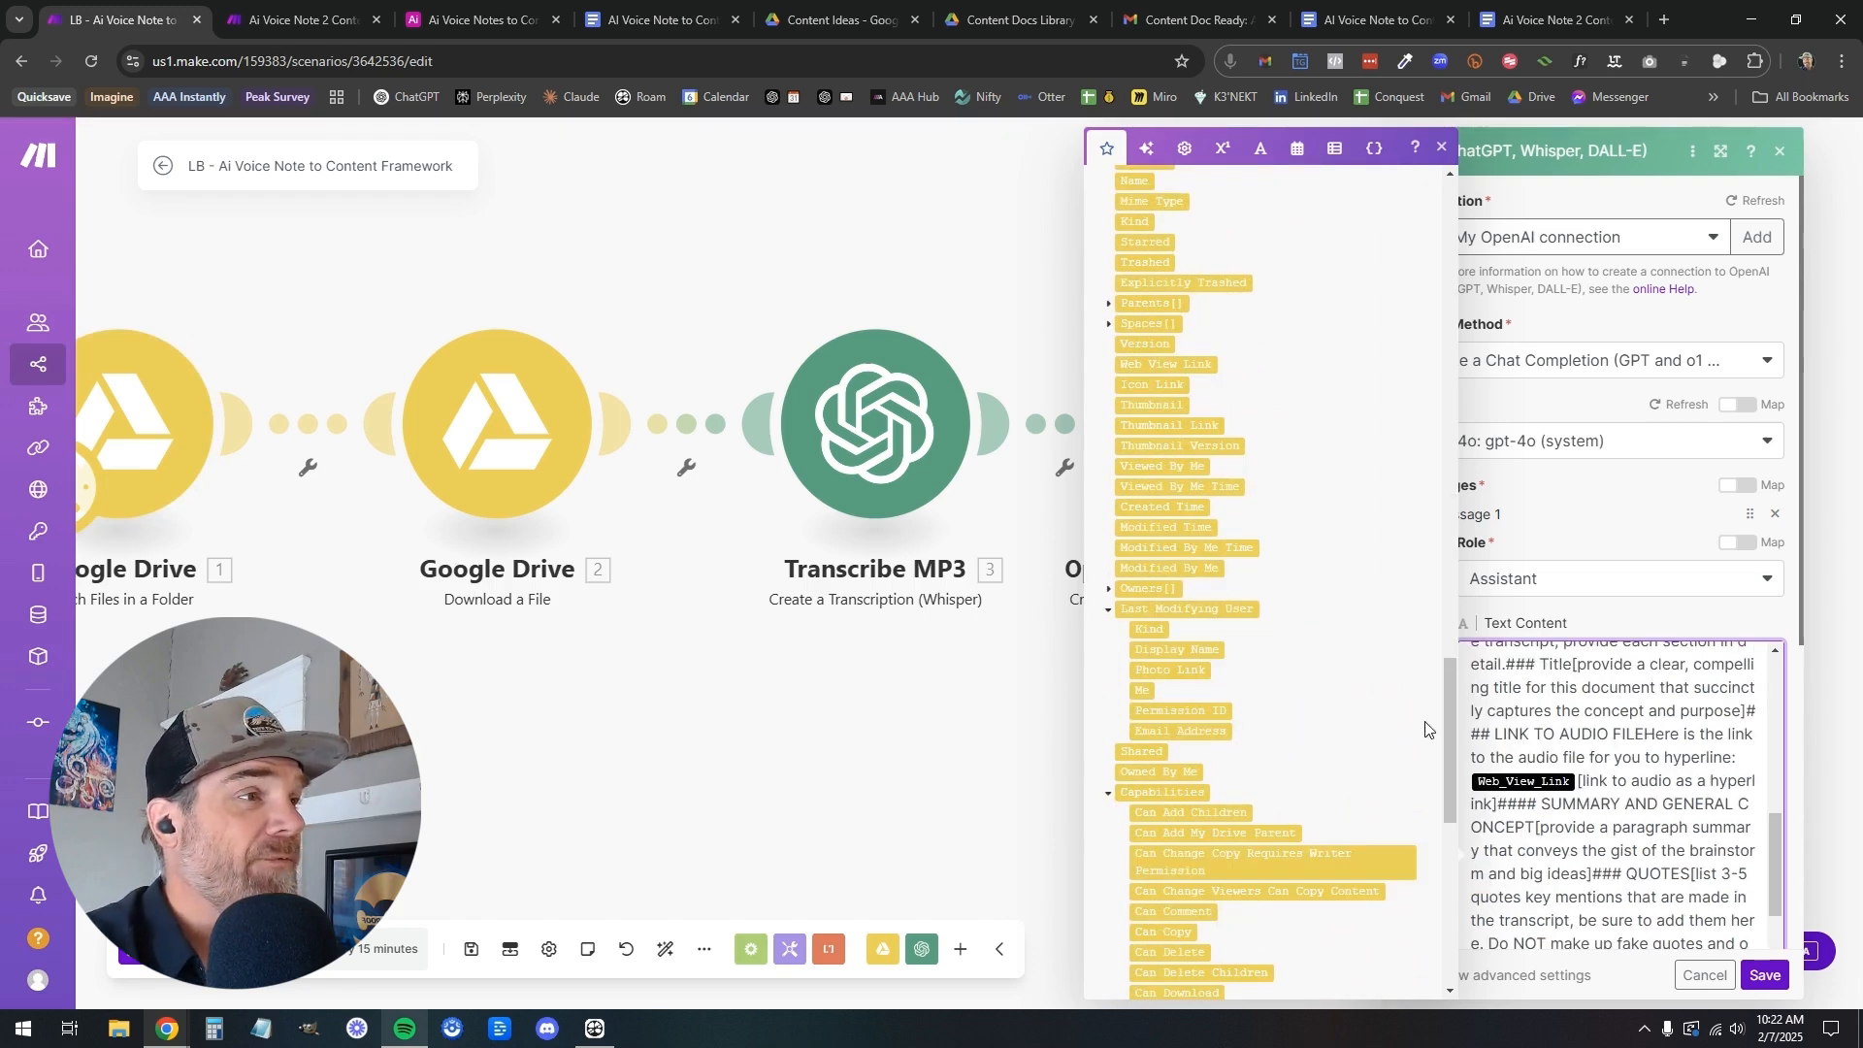
click(1182, 367)
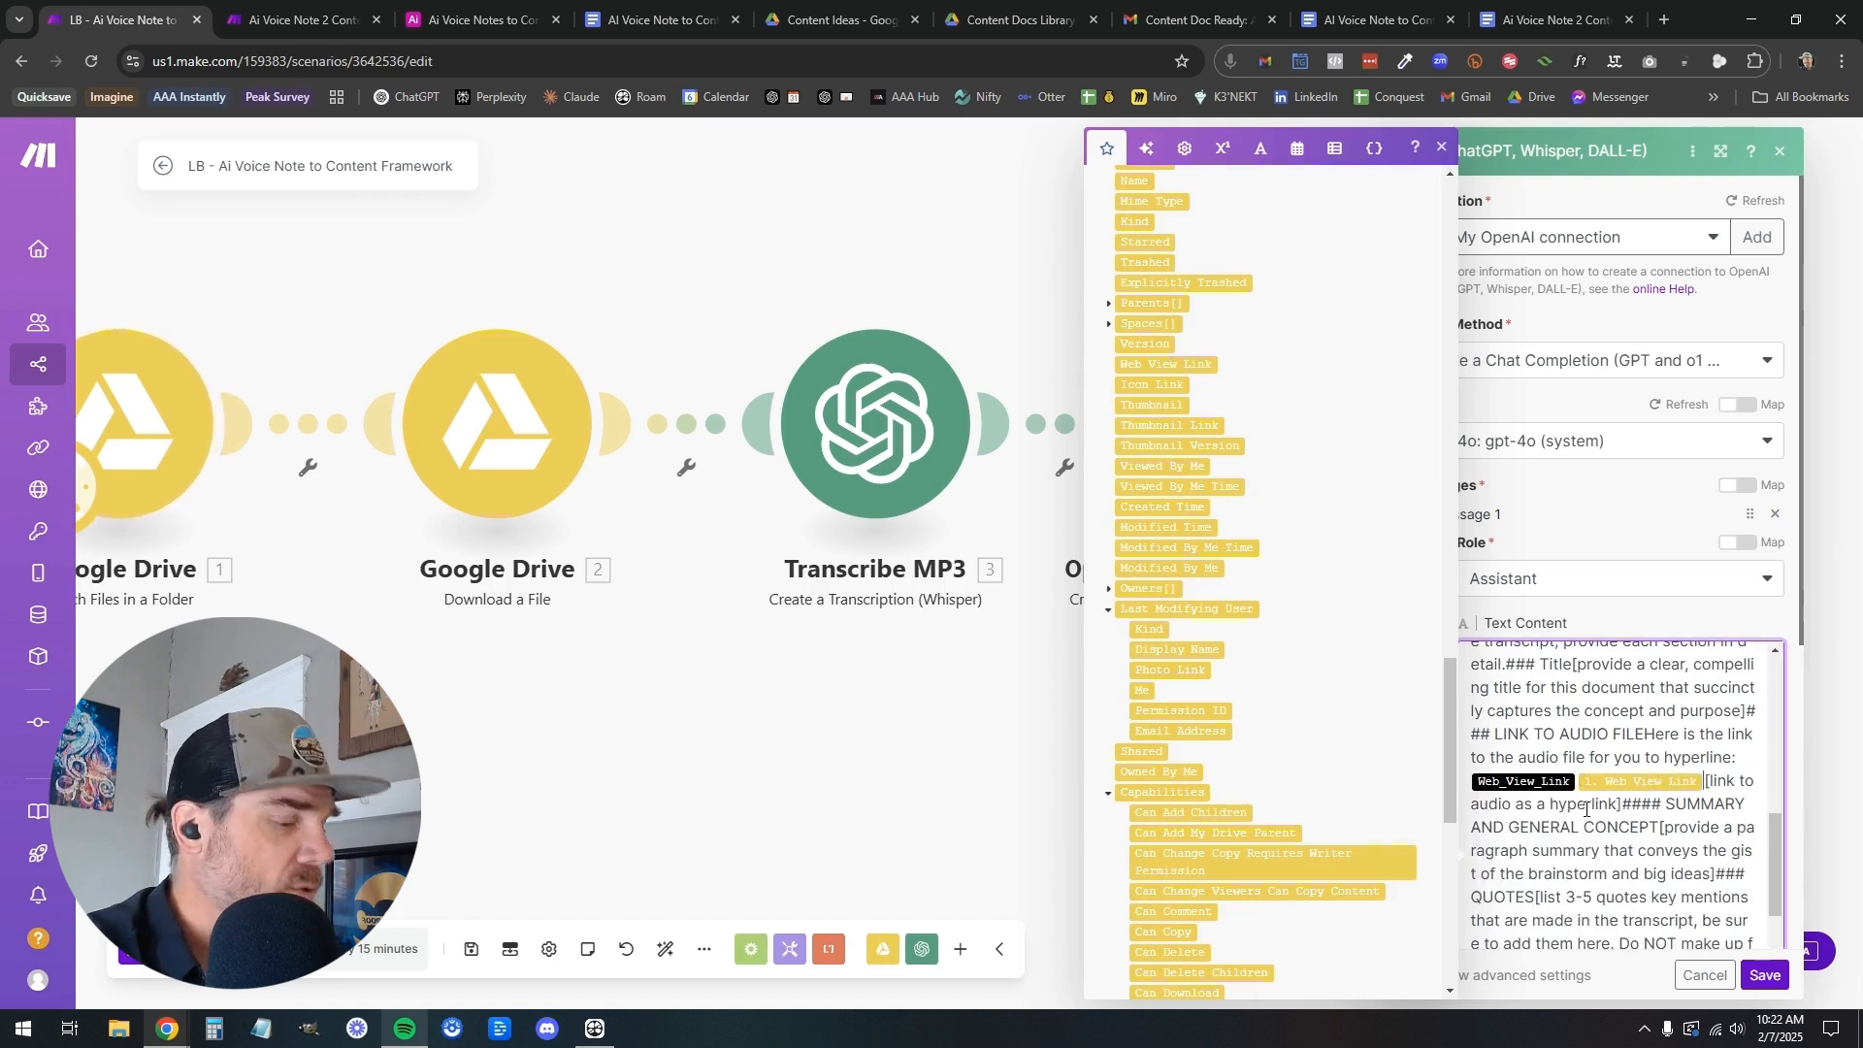
key(BackSpace)
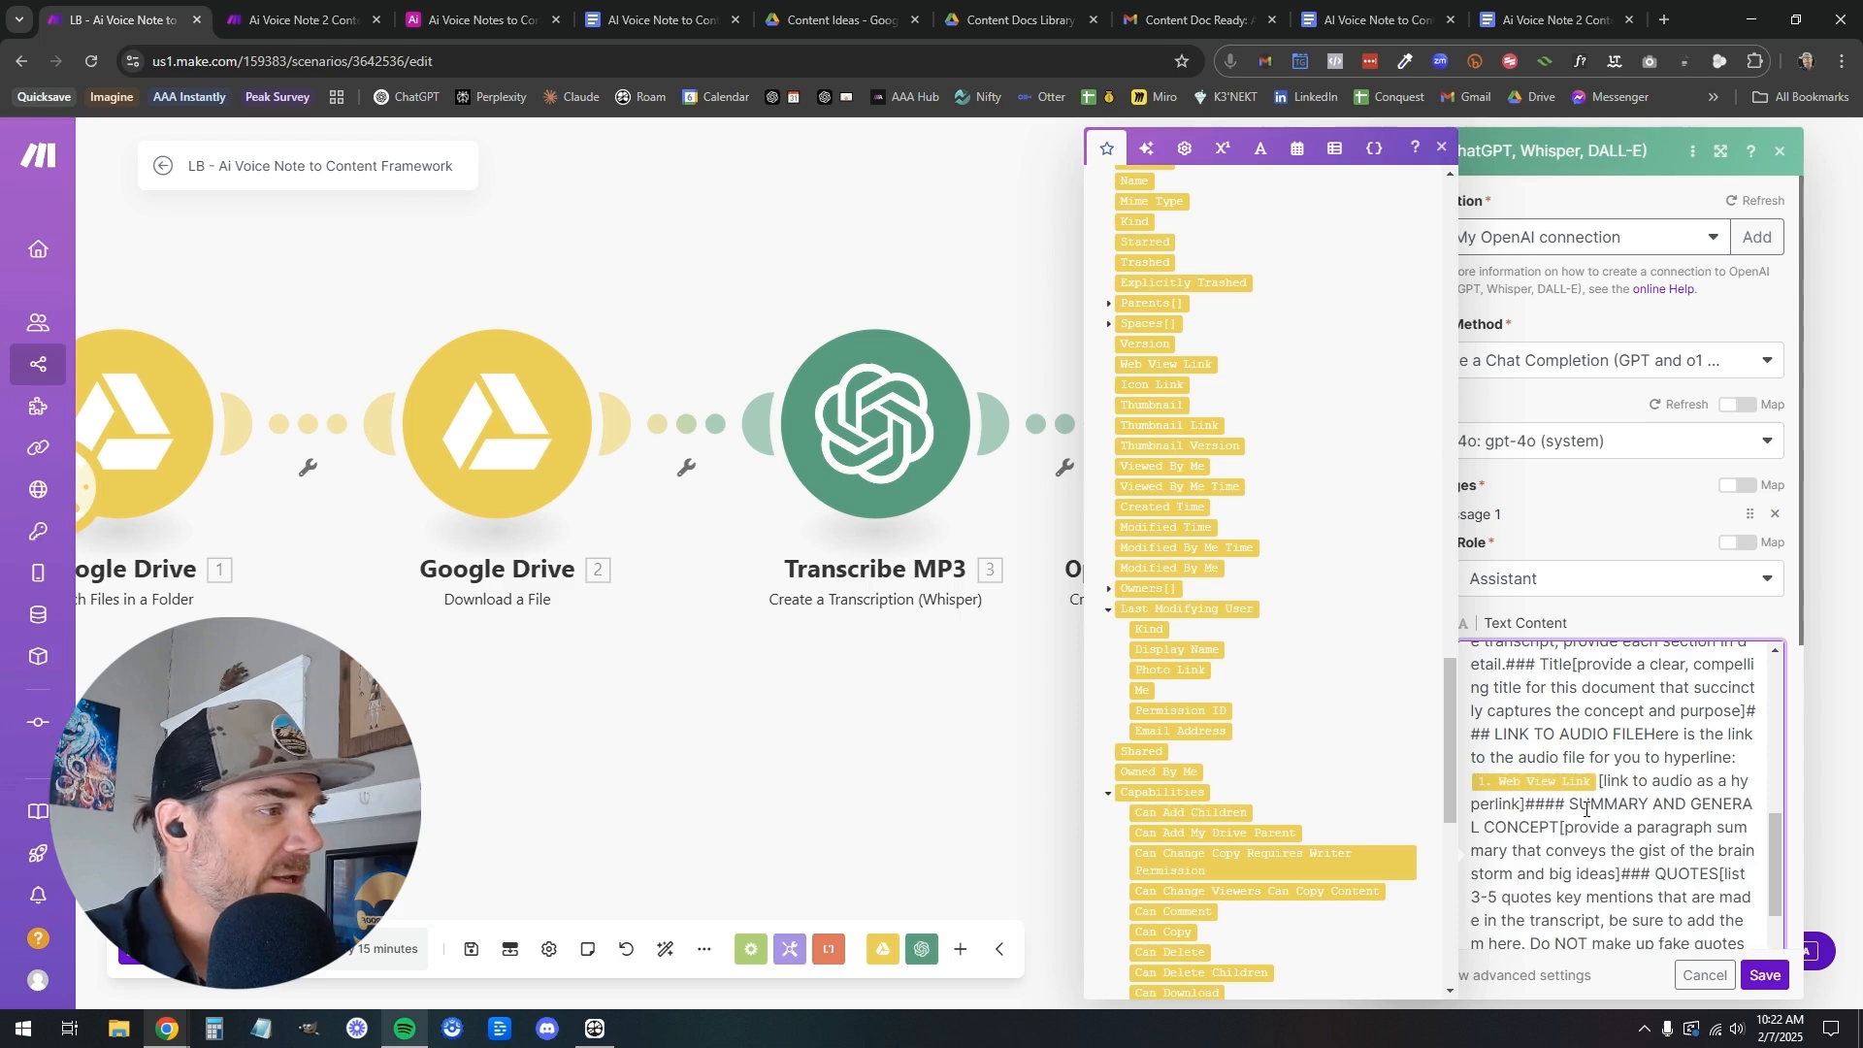
Skim the rest of the assistant prompt and save the OpenAI completion module
scroll(1704, 820, down, 5)
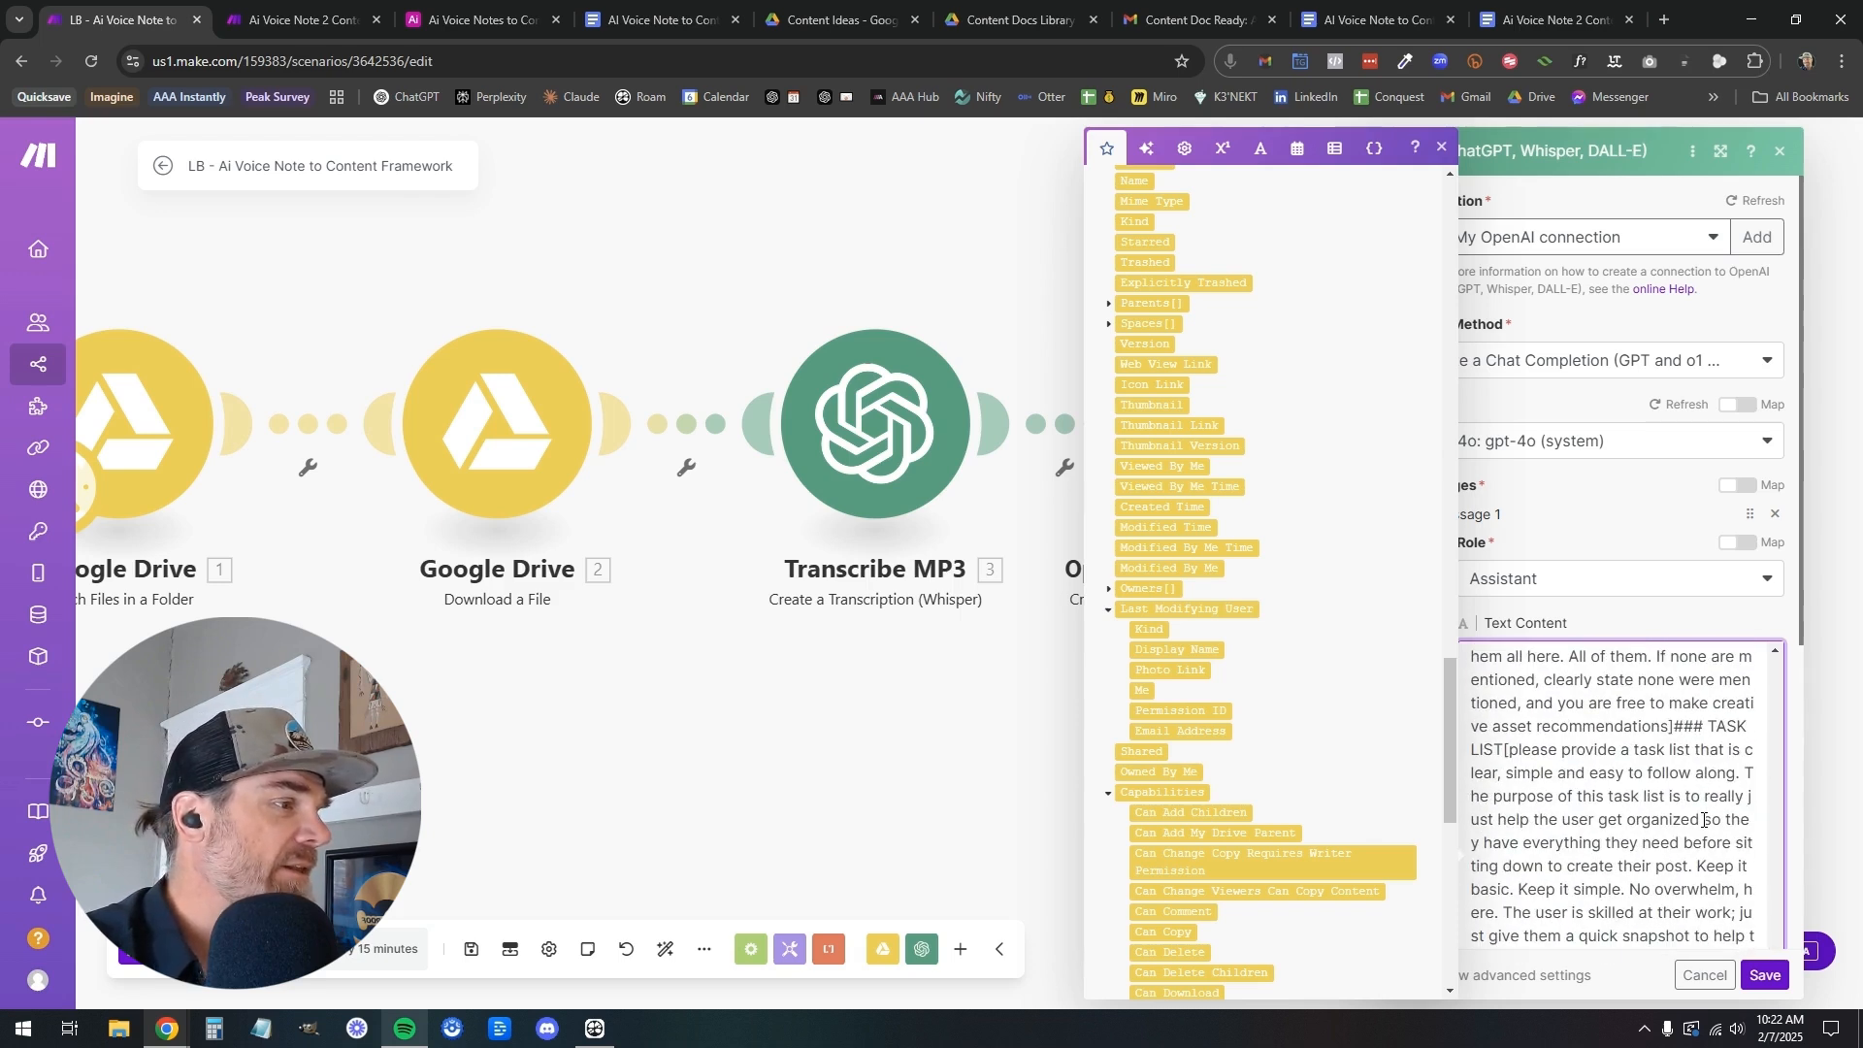
scroll(1645, 769, up, 10)
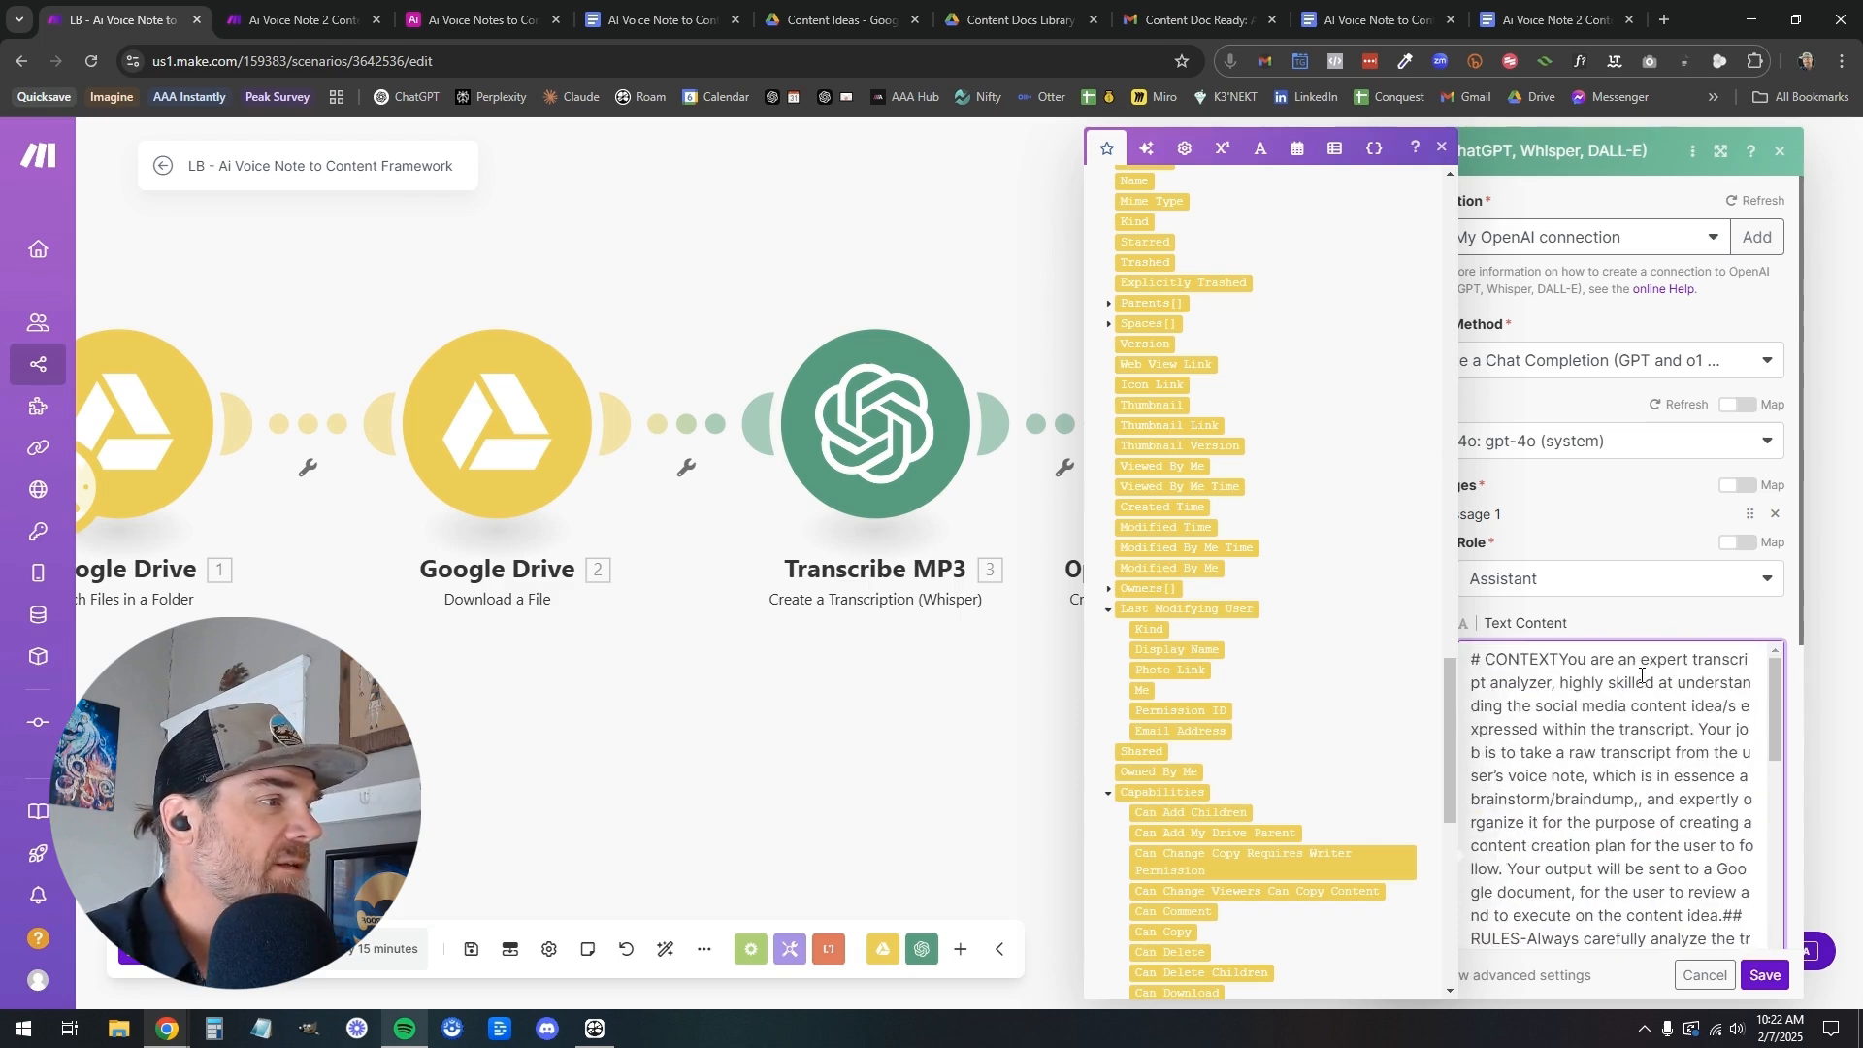
click(1765, 975)
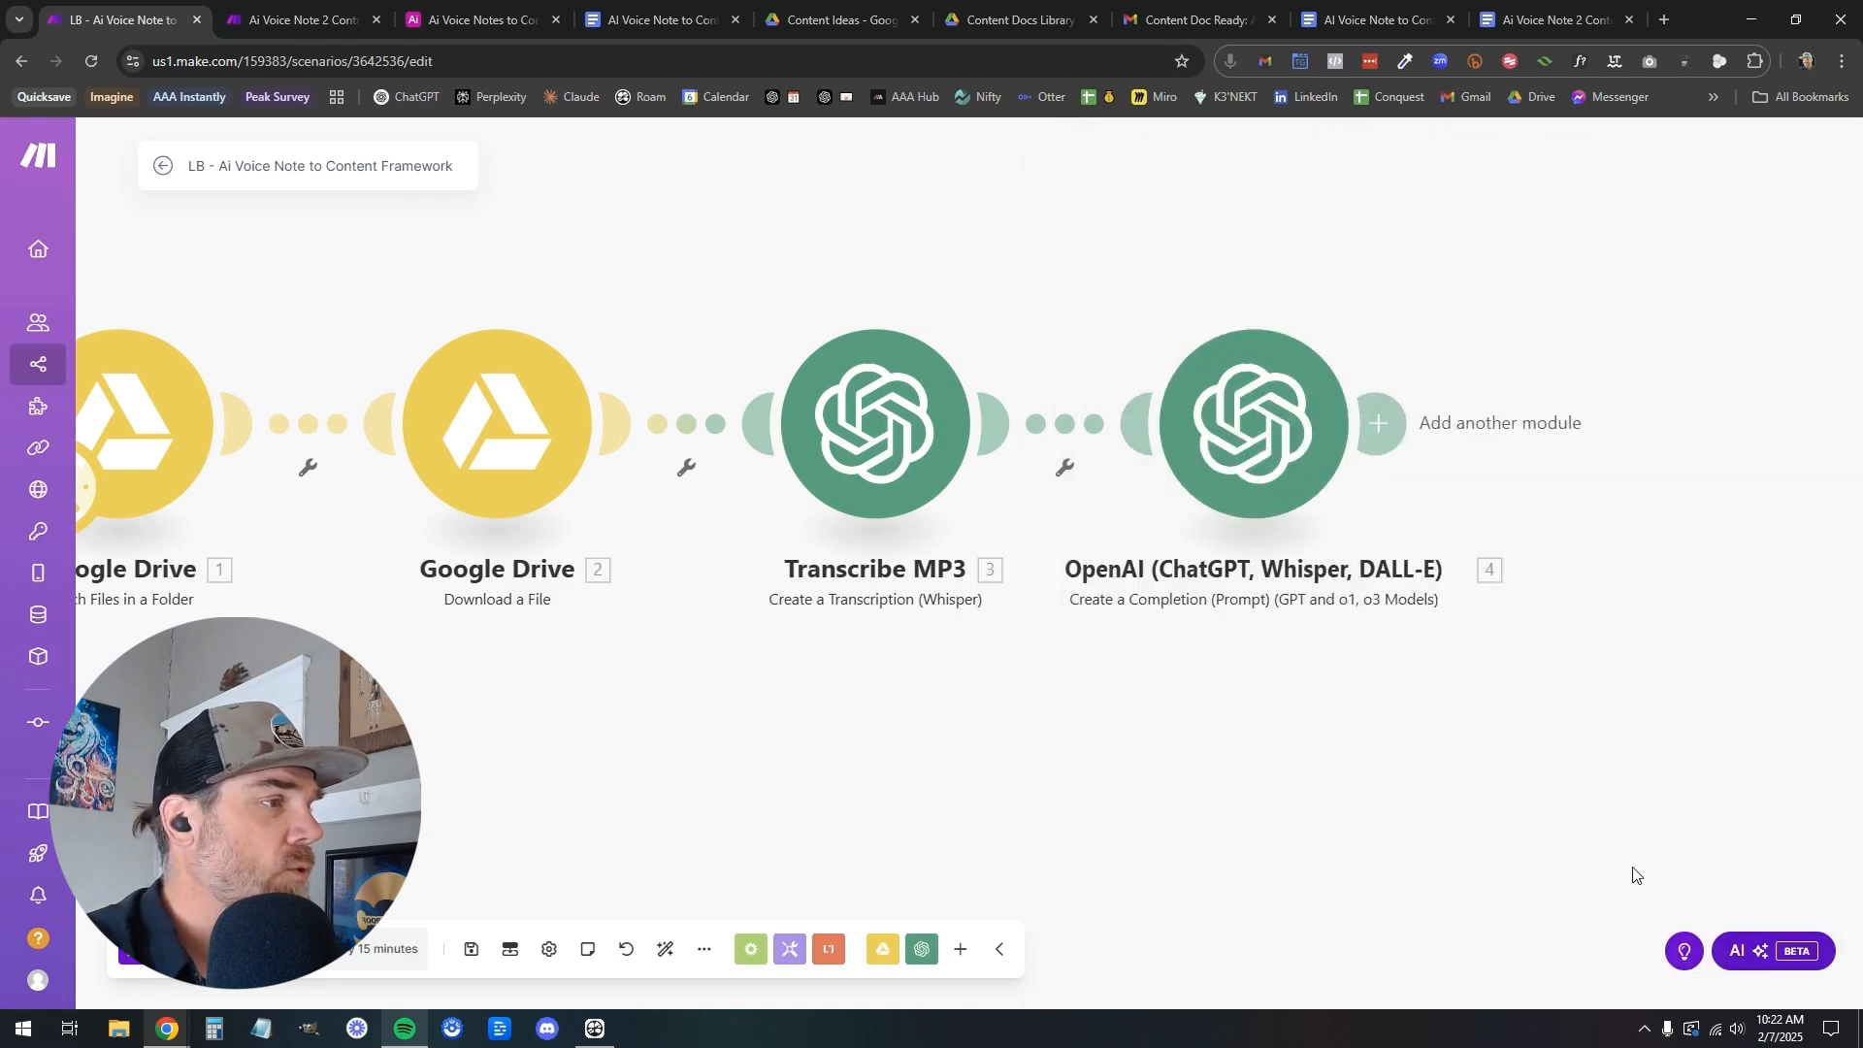
Reopen the OpenAI completion module, add a second message with the User role, and look back over the assistant prompt
click(1237, 456)
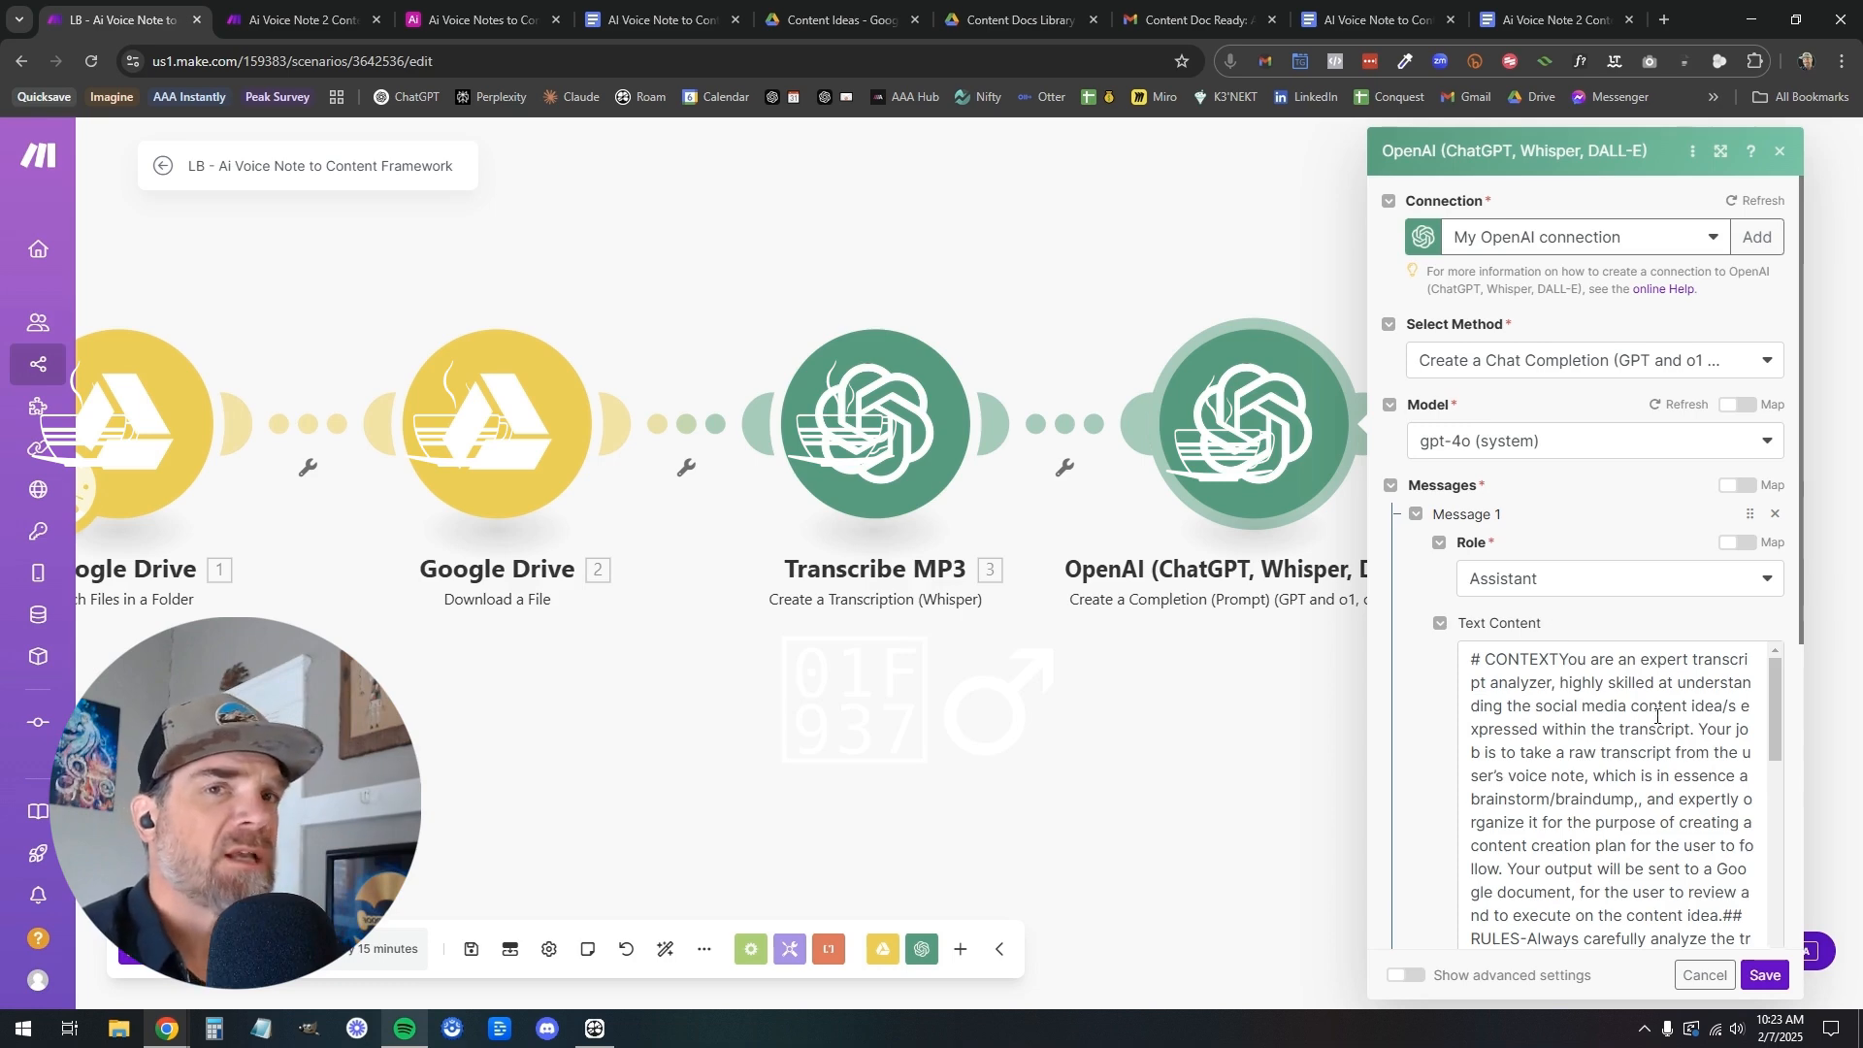
scroll(1688, 776, down, 10)
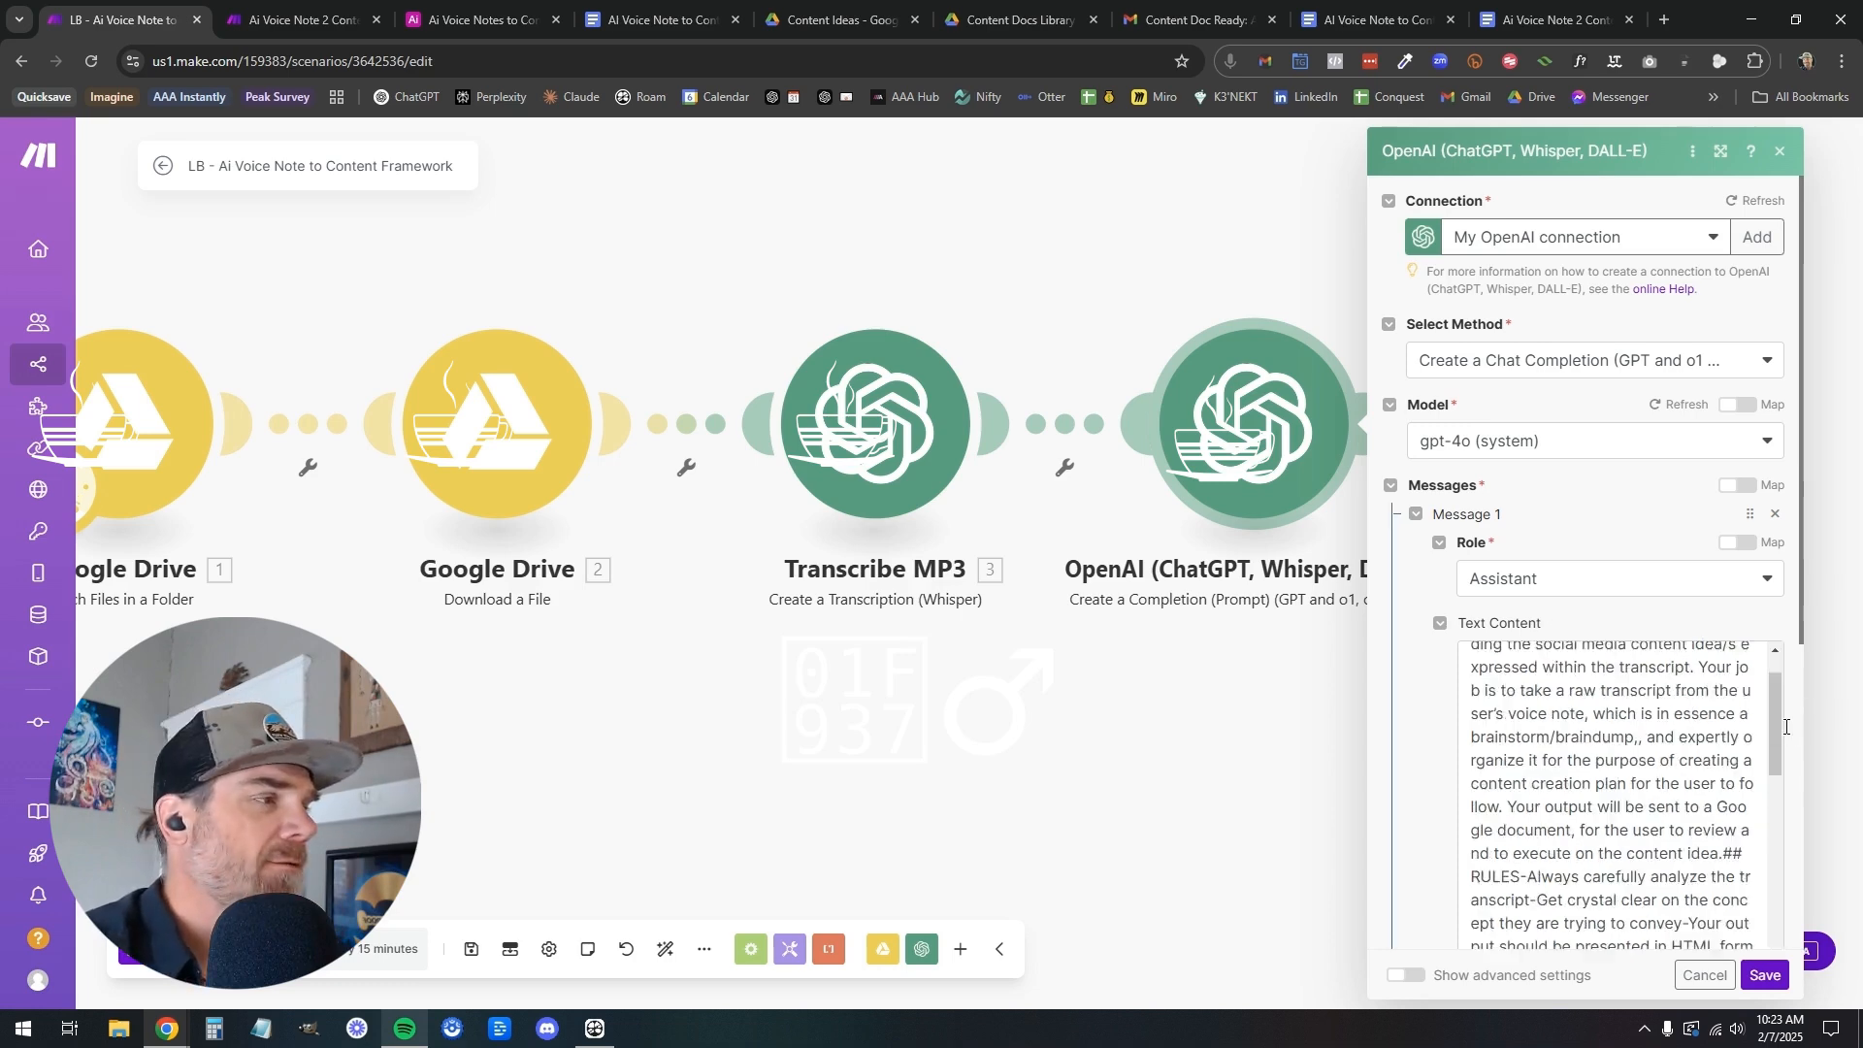
scroll(1699, 808, down, 2)
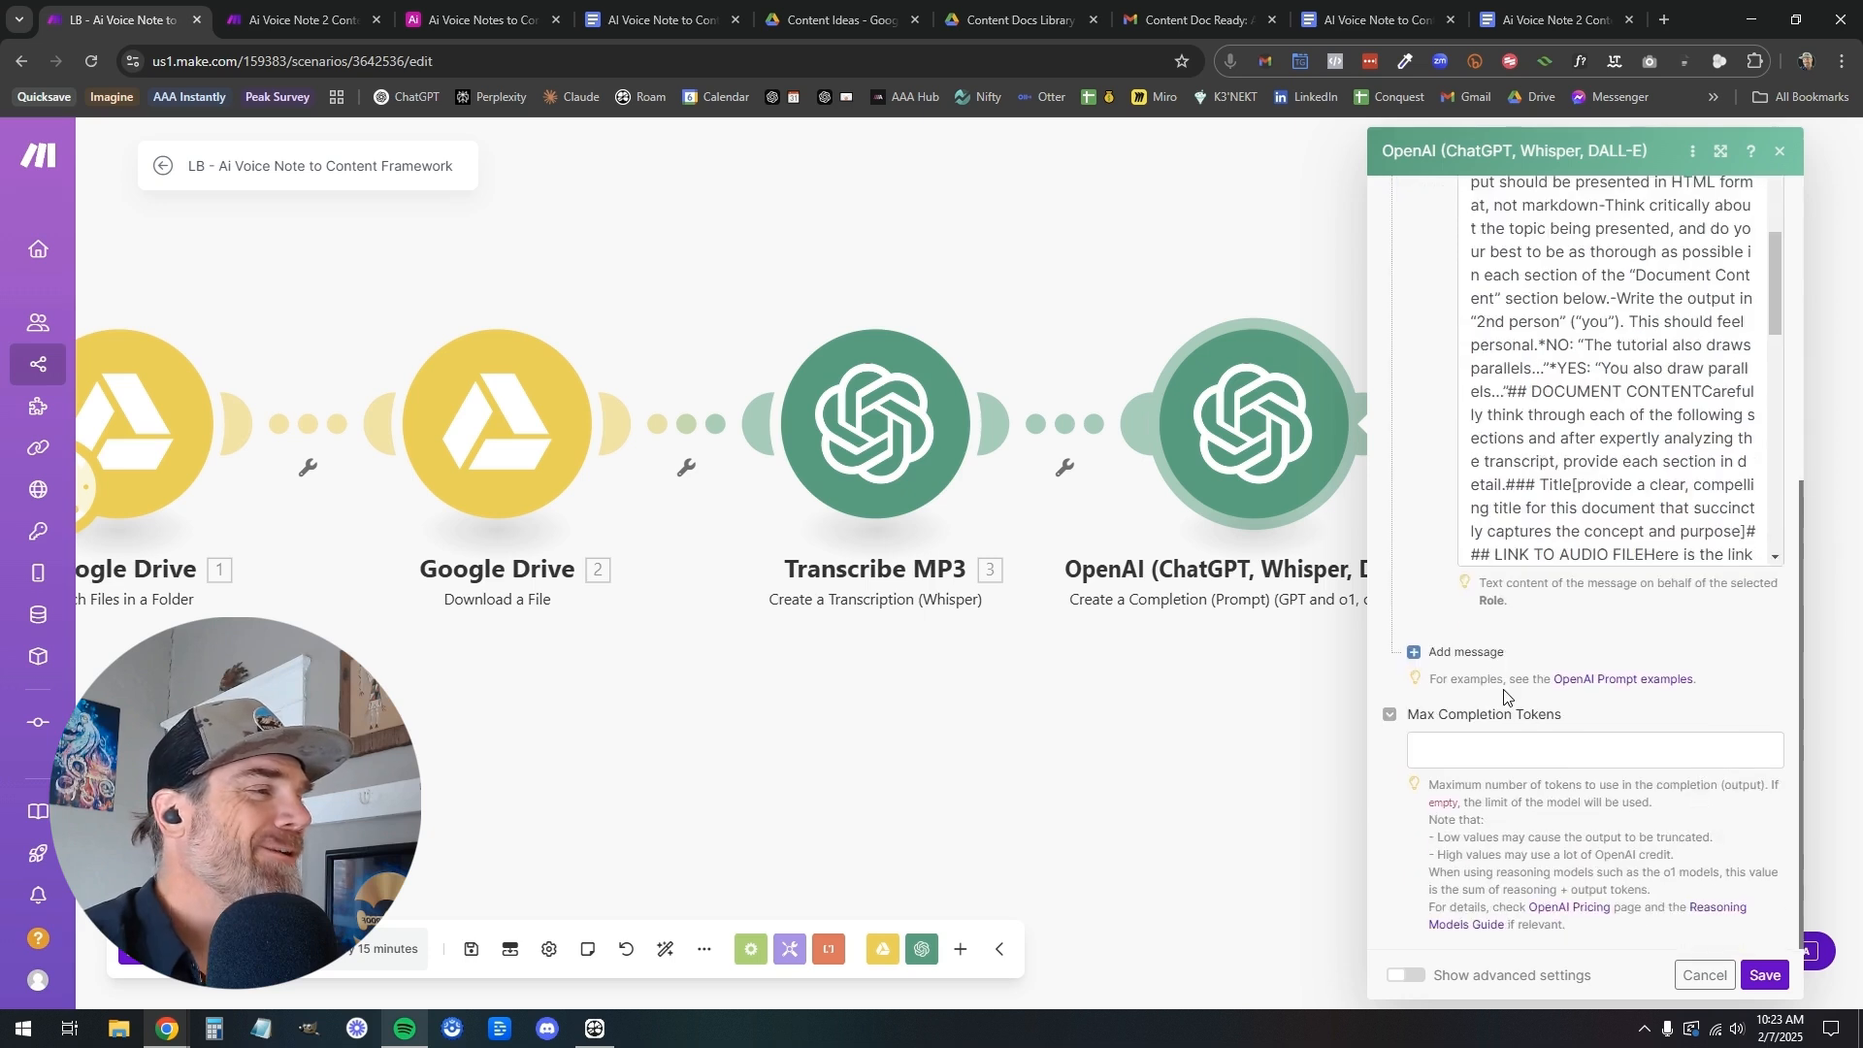
click(1465, 650)
click(1494, 721)
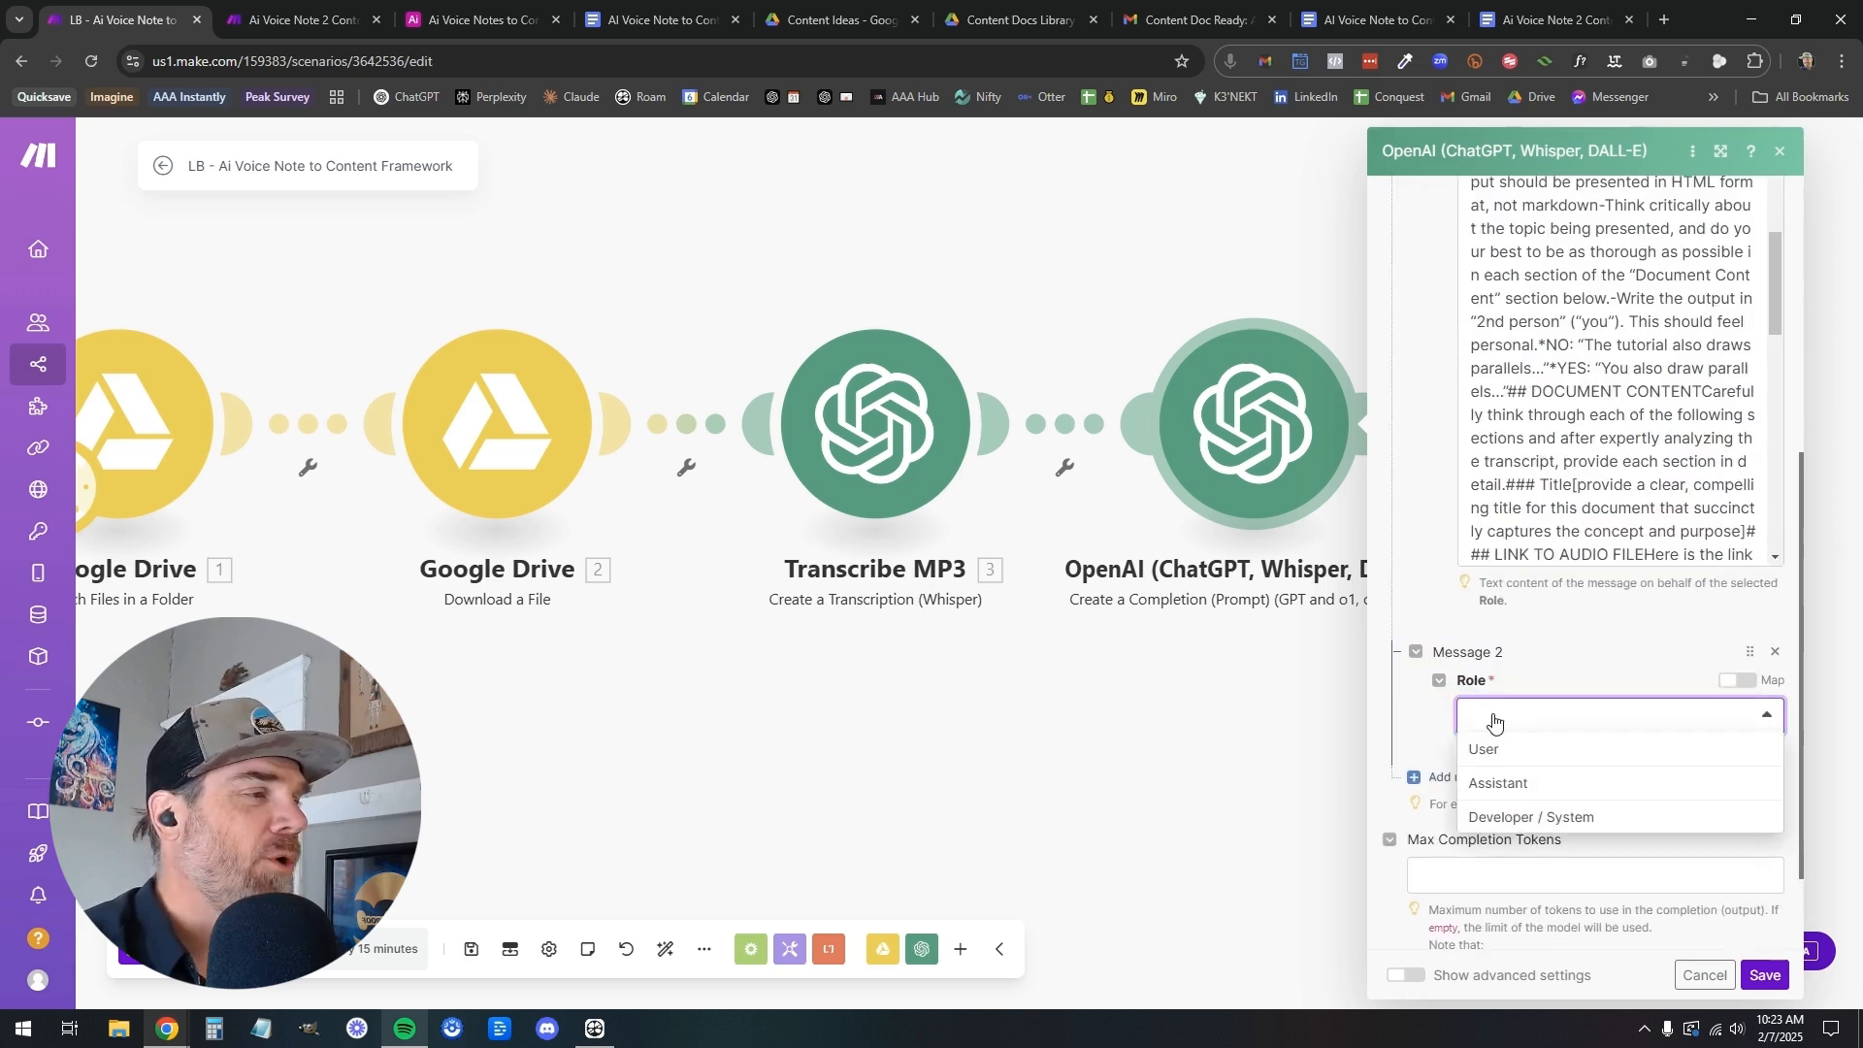
click(1499, 752)
click(1511, 797)
click(1594, 488)
scroll(1594, 489, up, 3)
click(1651, 648)
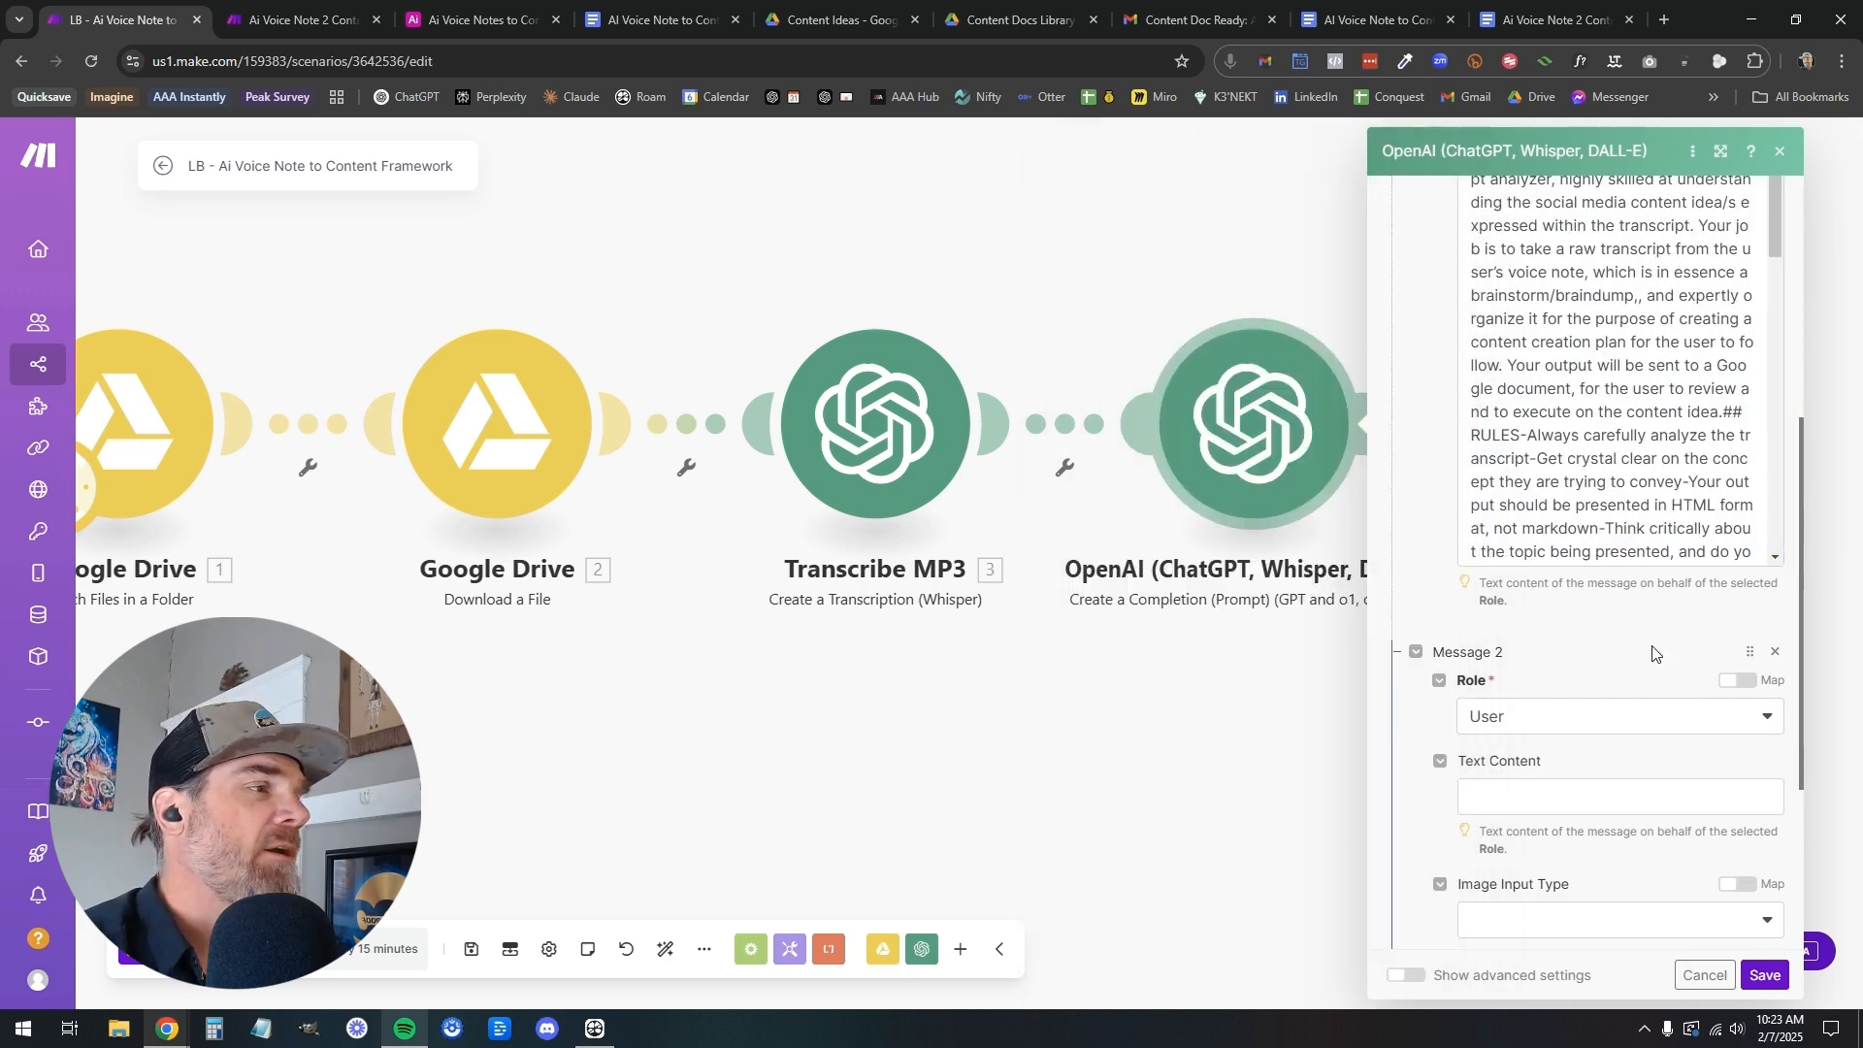
scroll(1648, 617, up, 3)
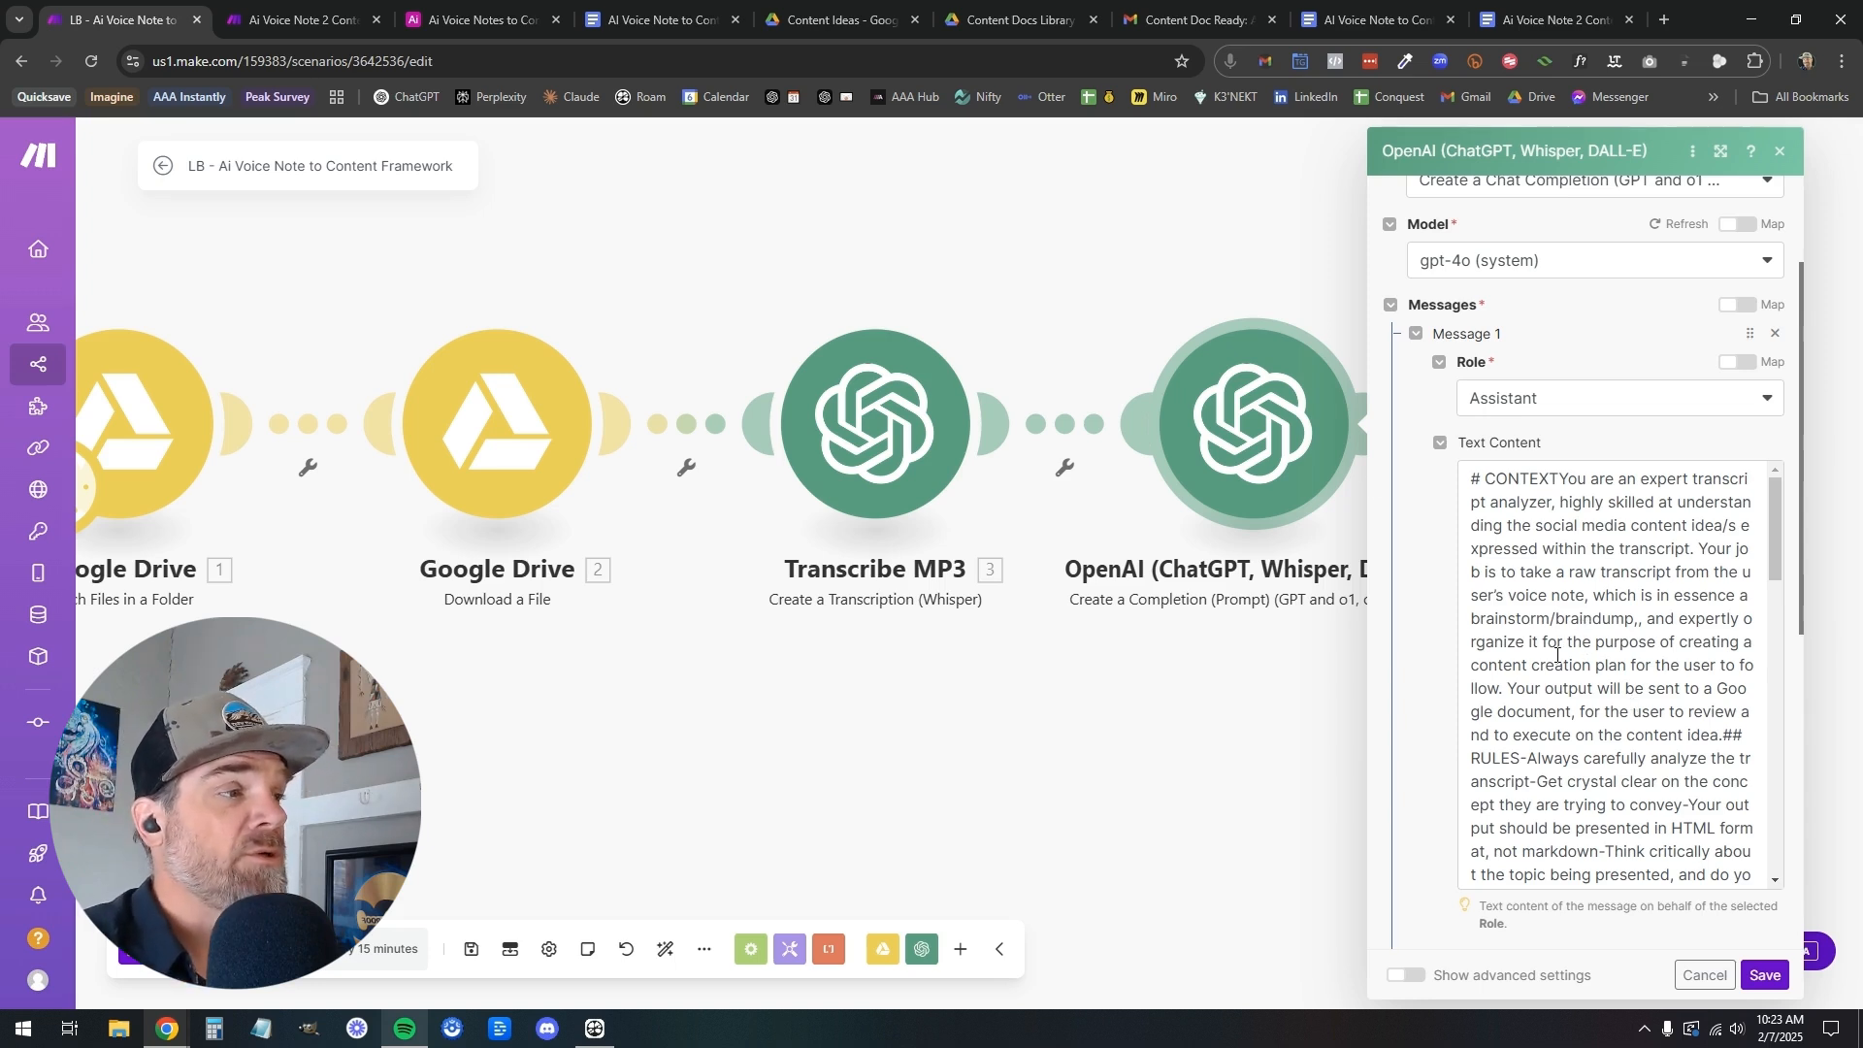
scroll(1428, 718, down, 5)
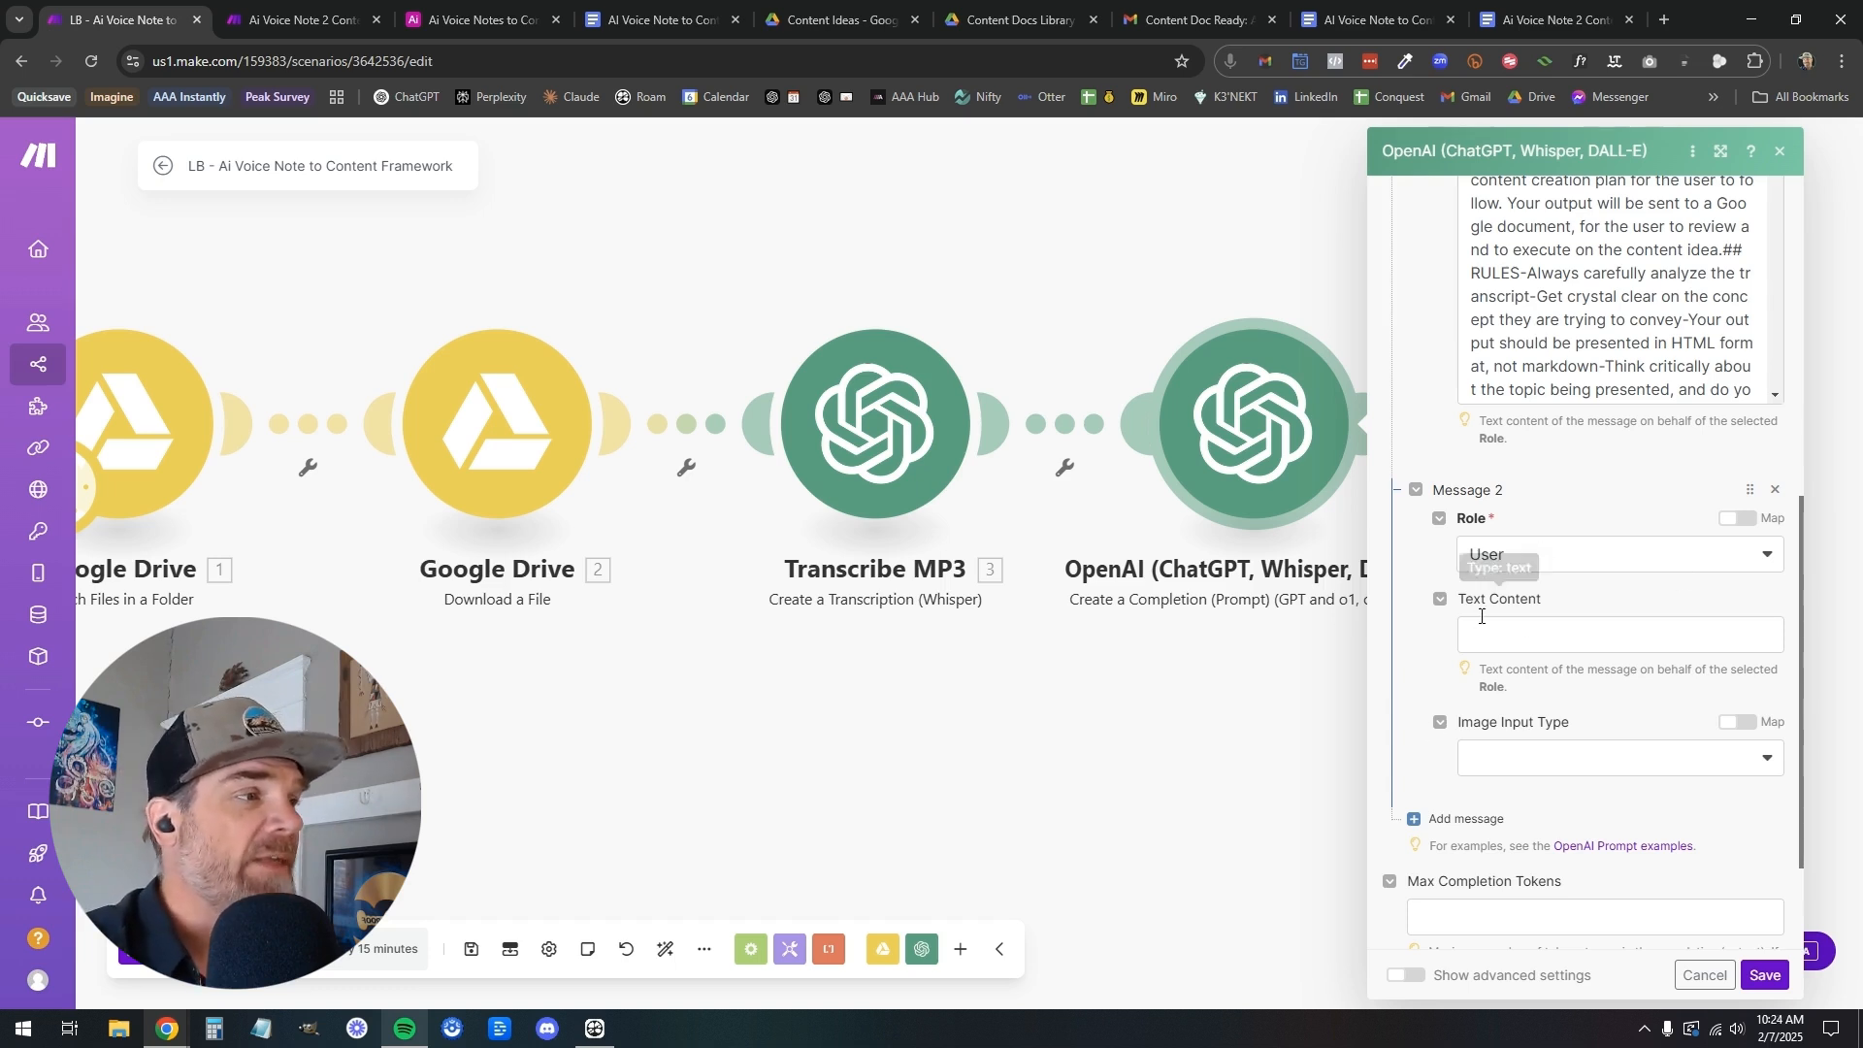
Copy the Message 2 text "Here is the raw transcript:" with its Text variable from the Content Document Creator module in the finished scenario
scroll(1534, 567, up, 7)
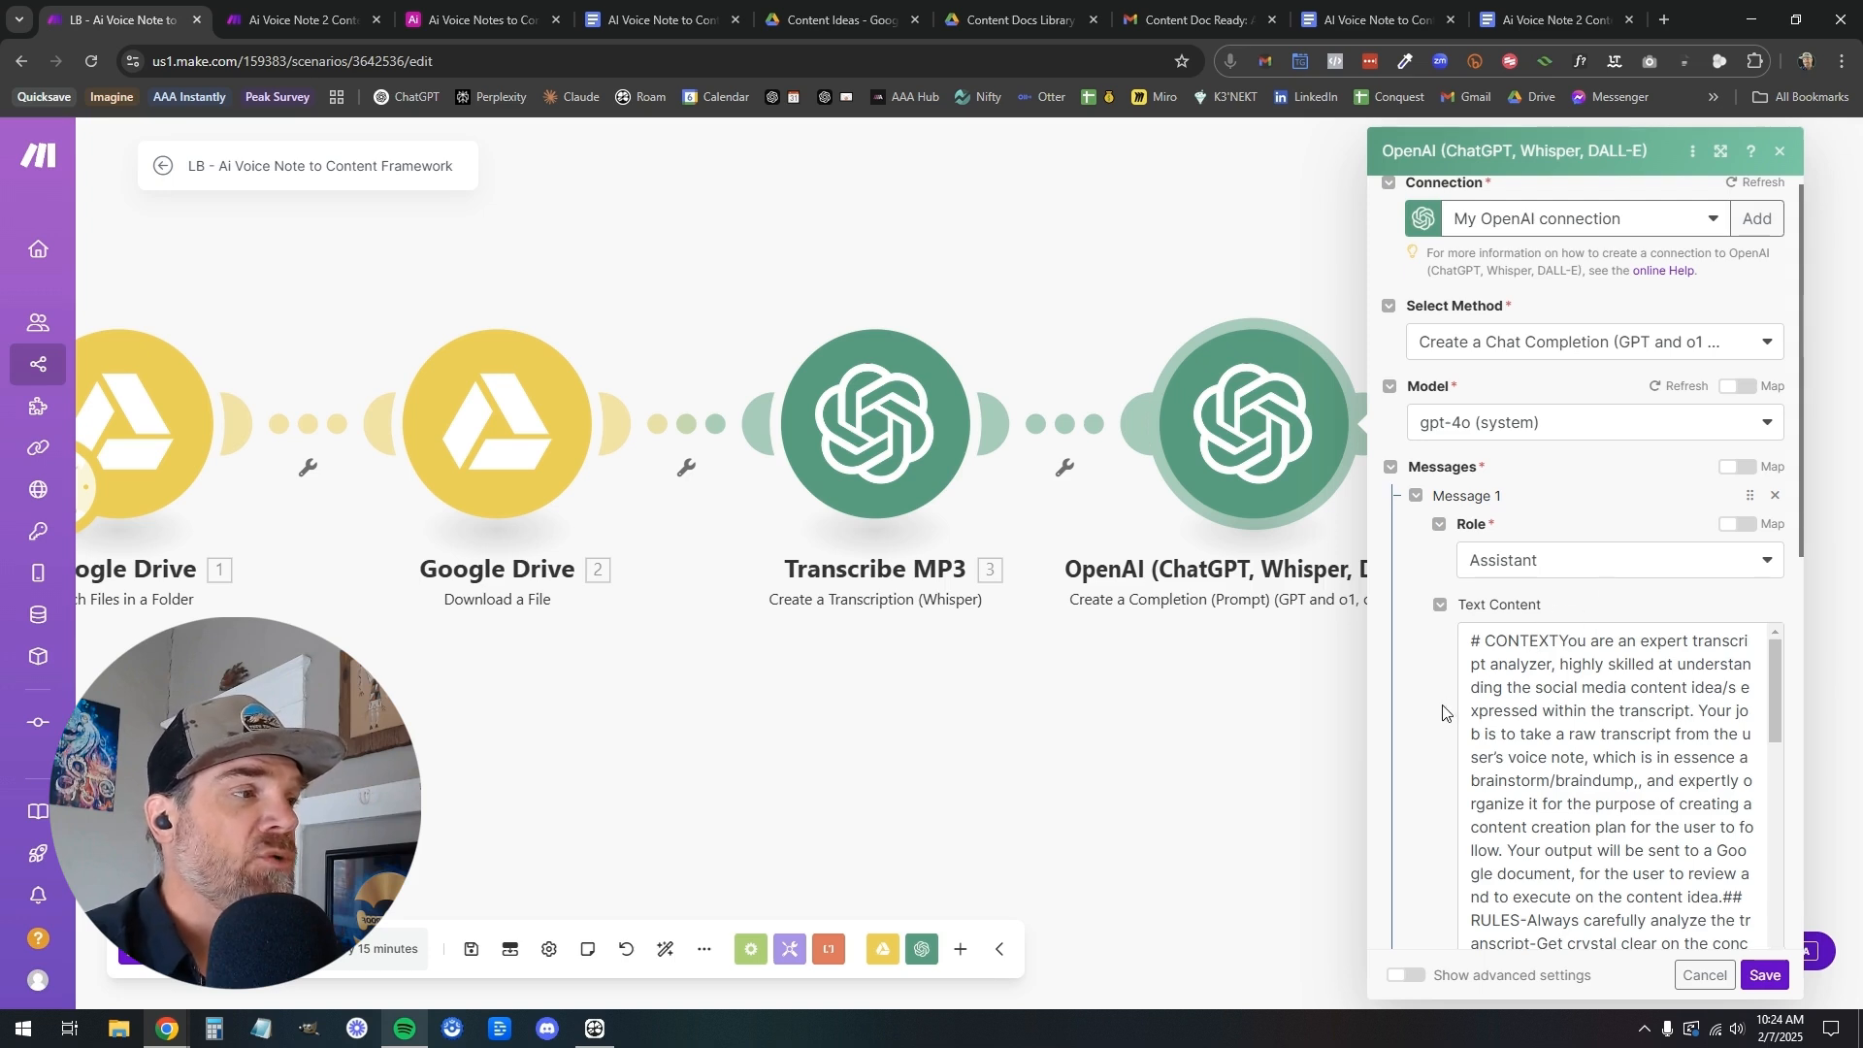
scroll(1494, 737, down, 8)
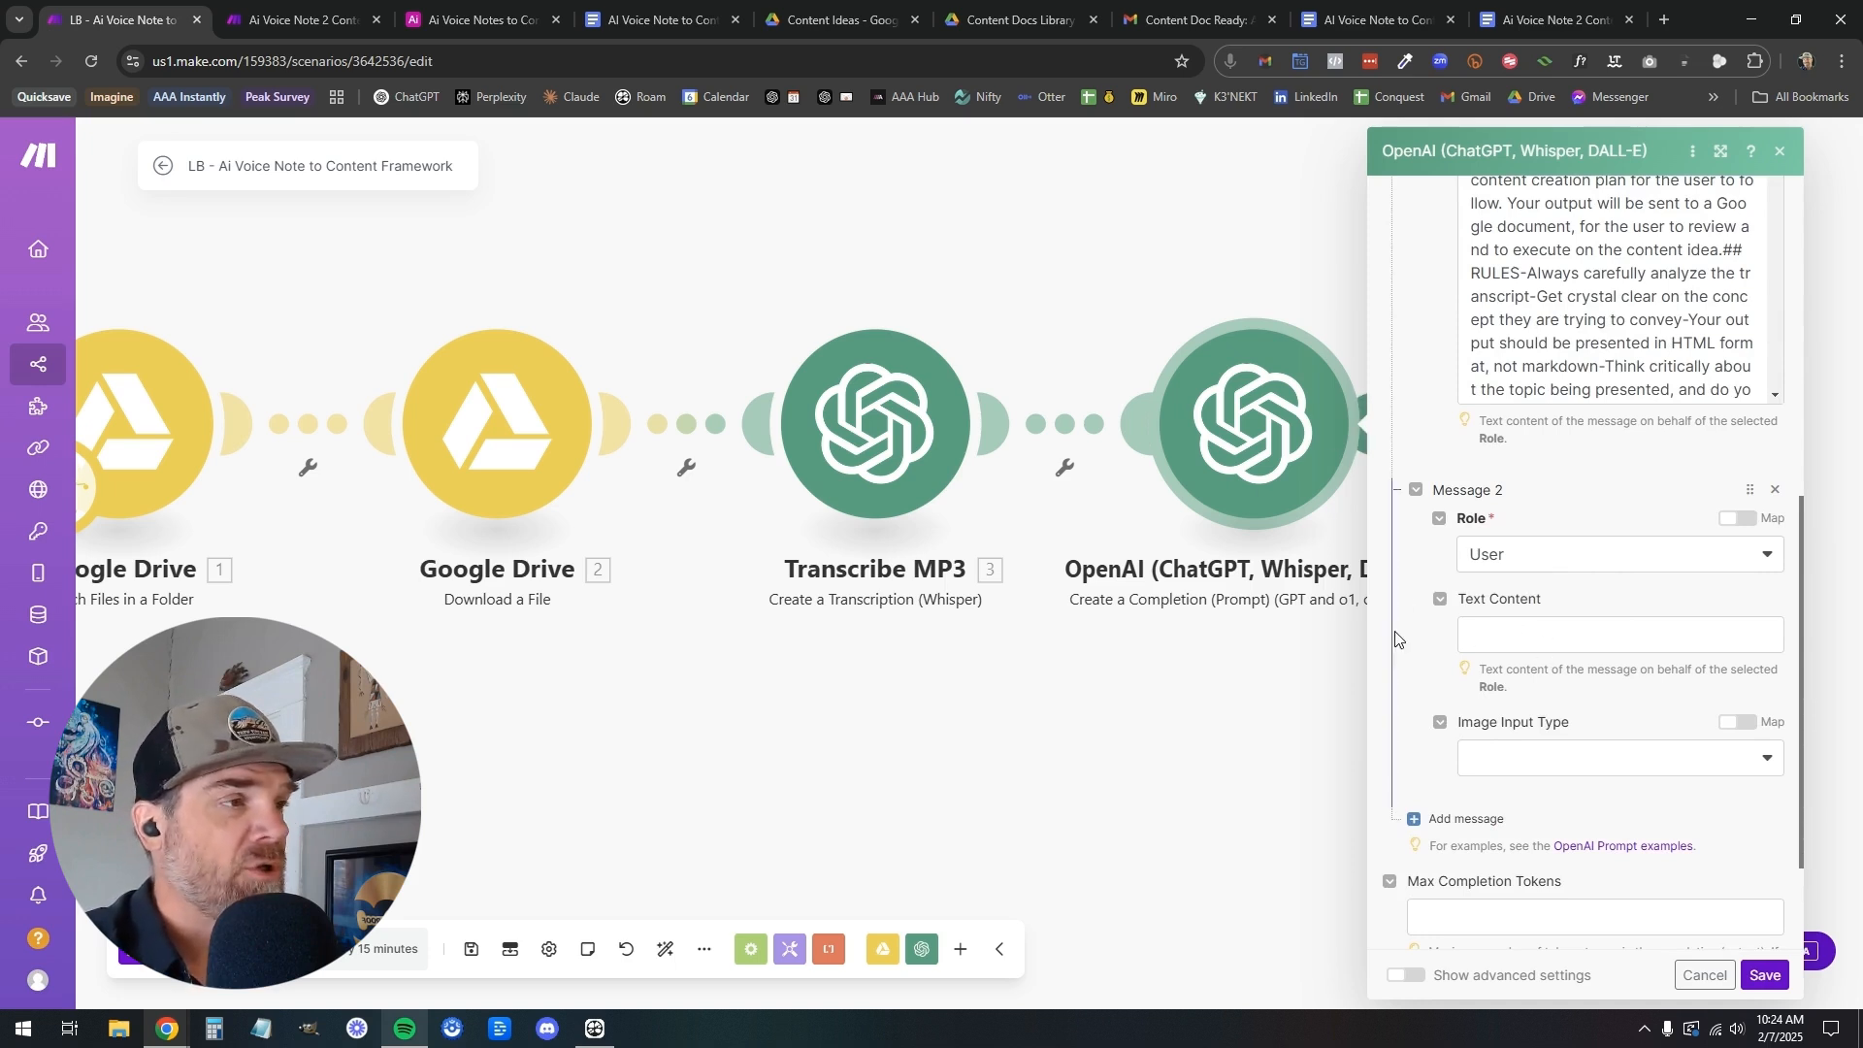
scroll(1572, 485, up, 5)
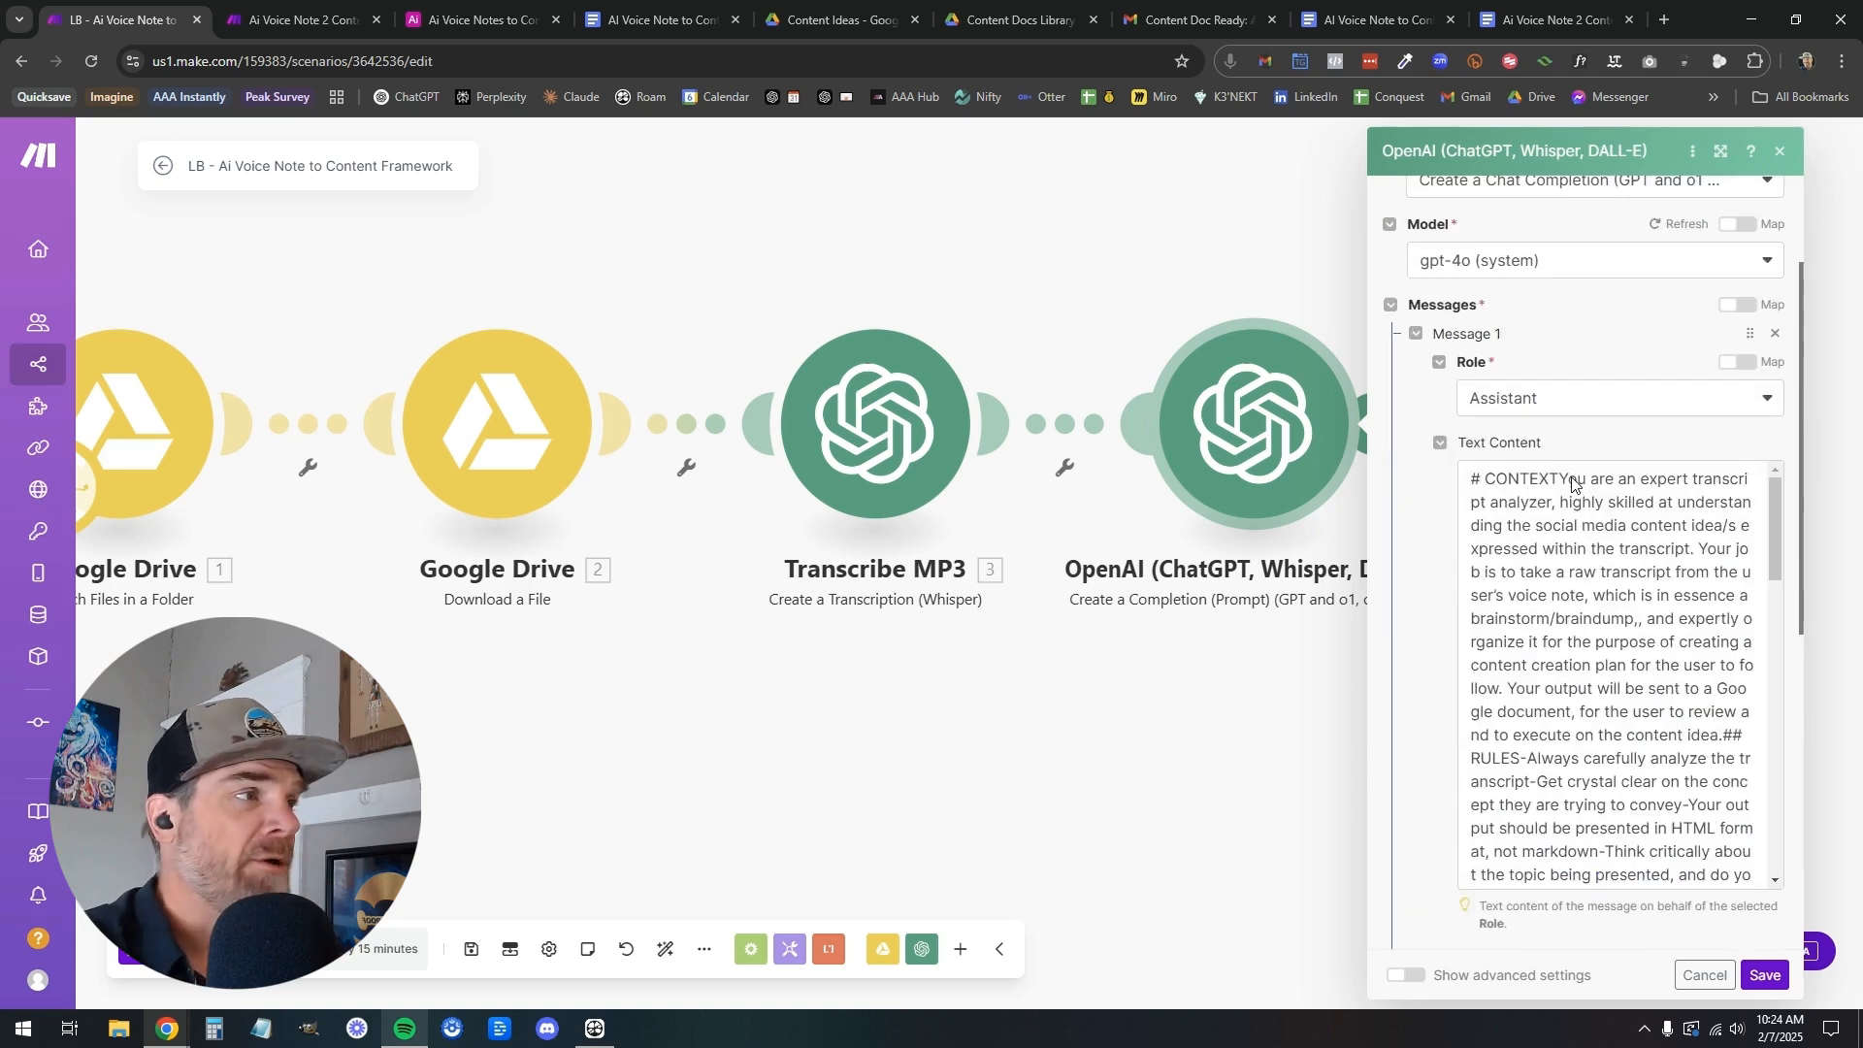
scroll(1576, 412, down, 3)
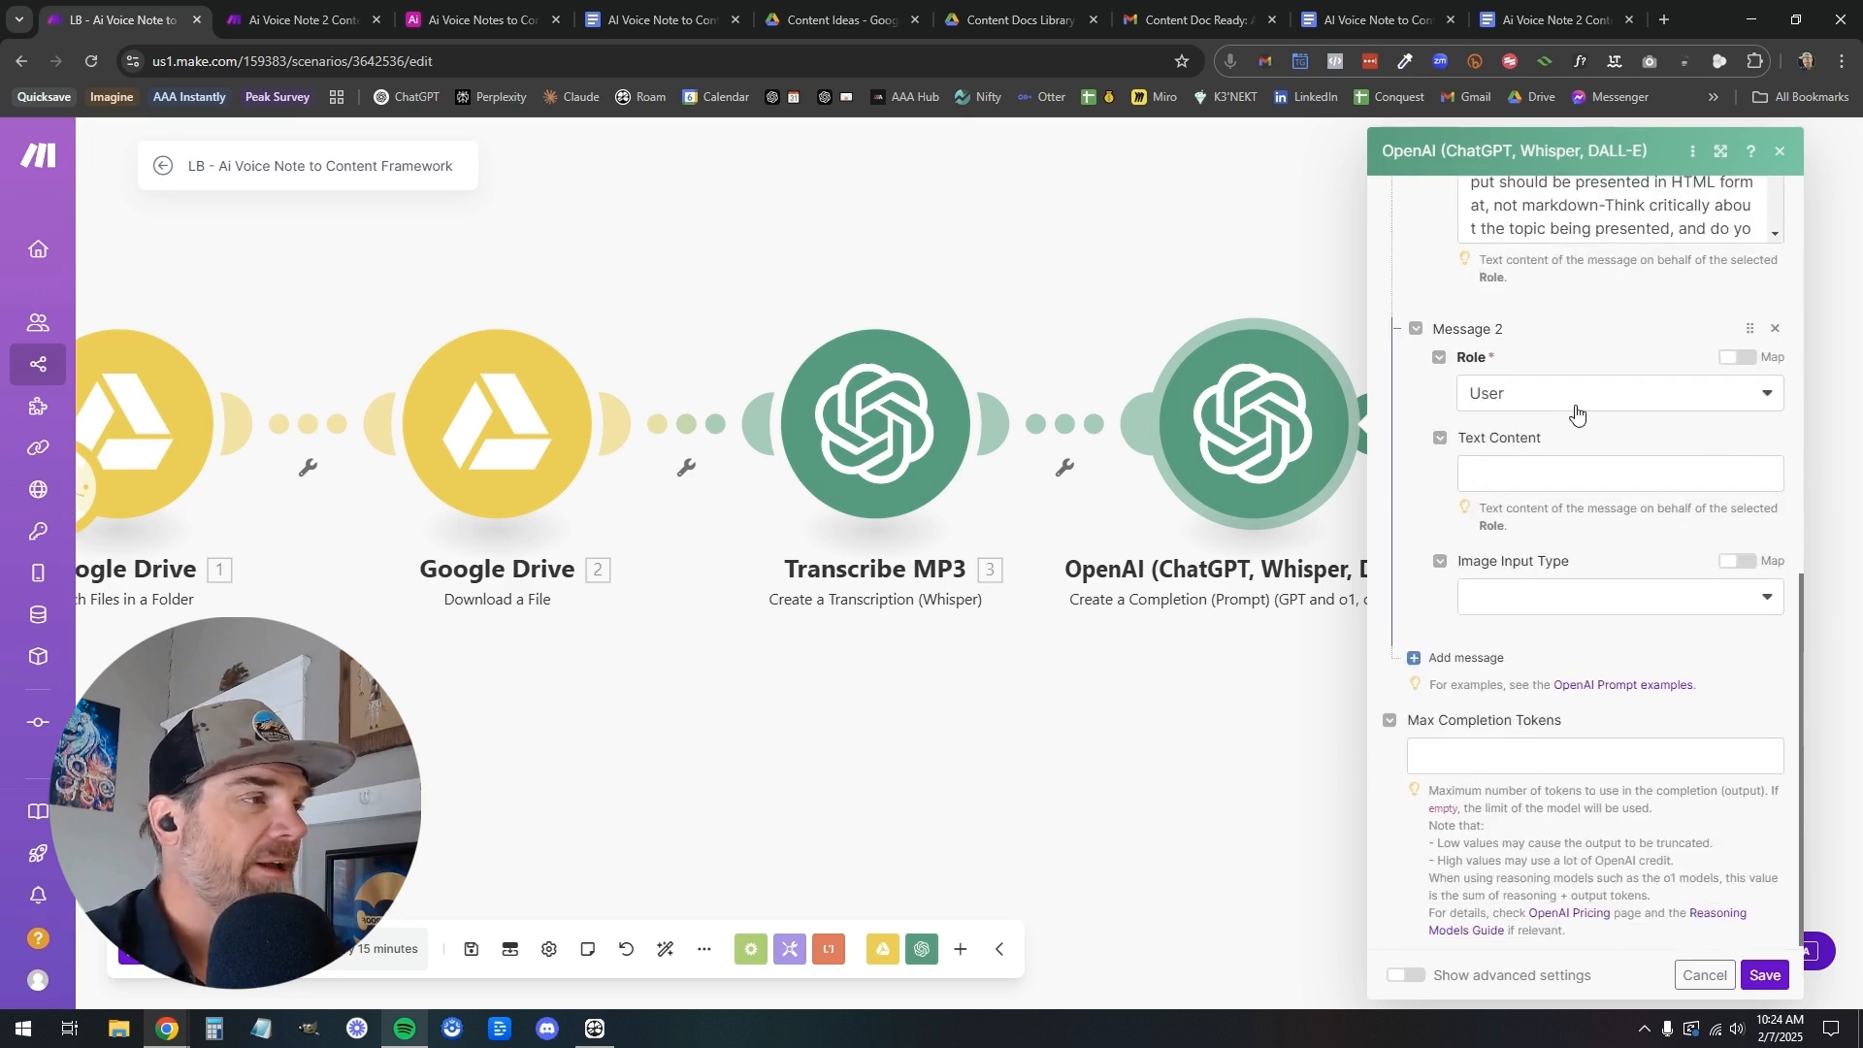
click(1535, 478)
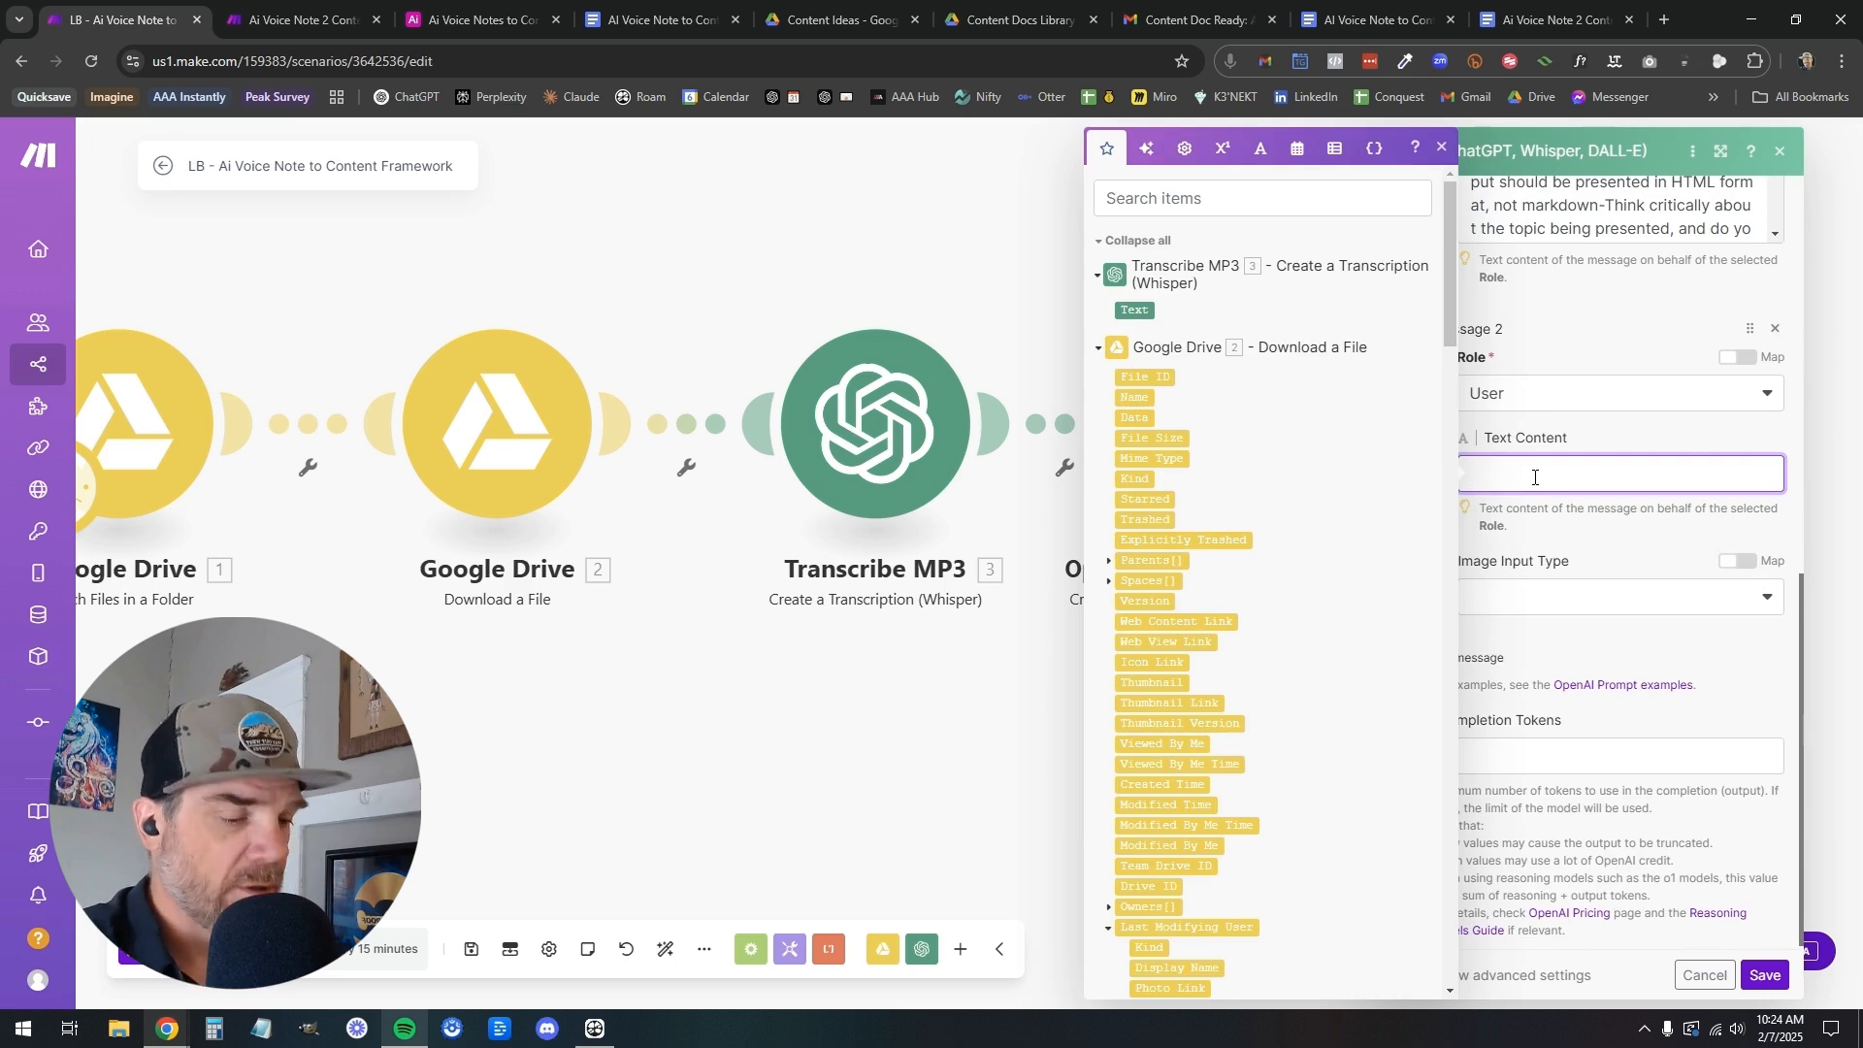
click(296, 19)
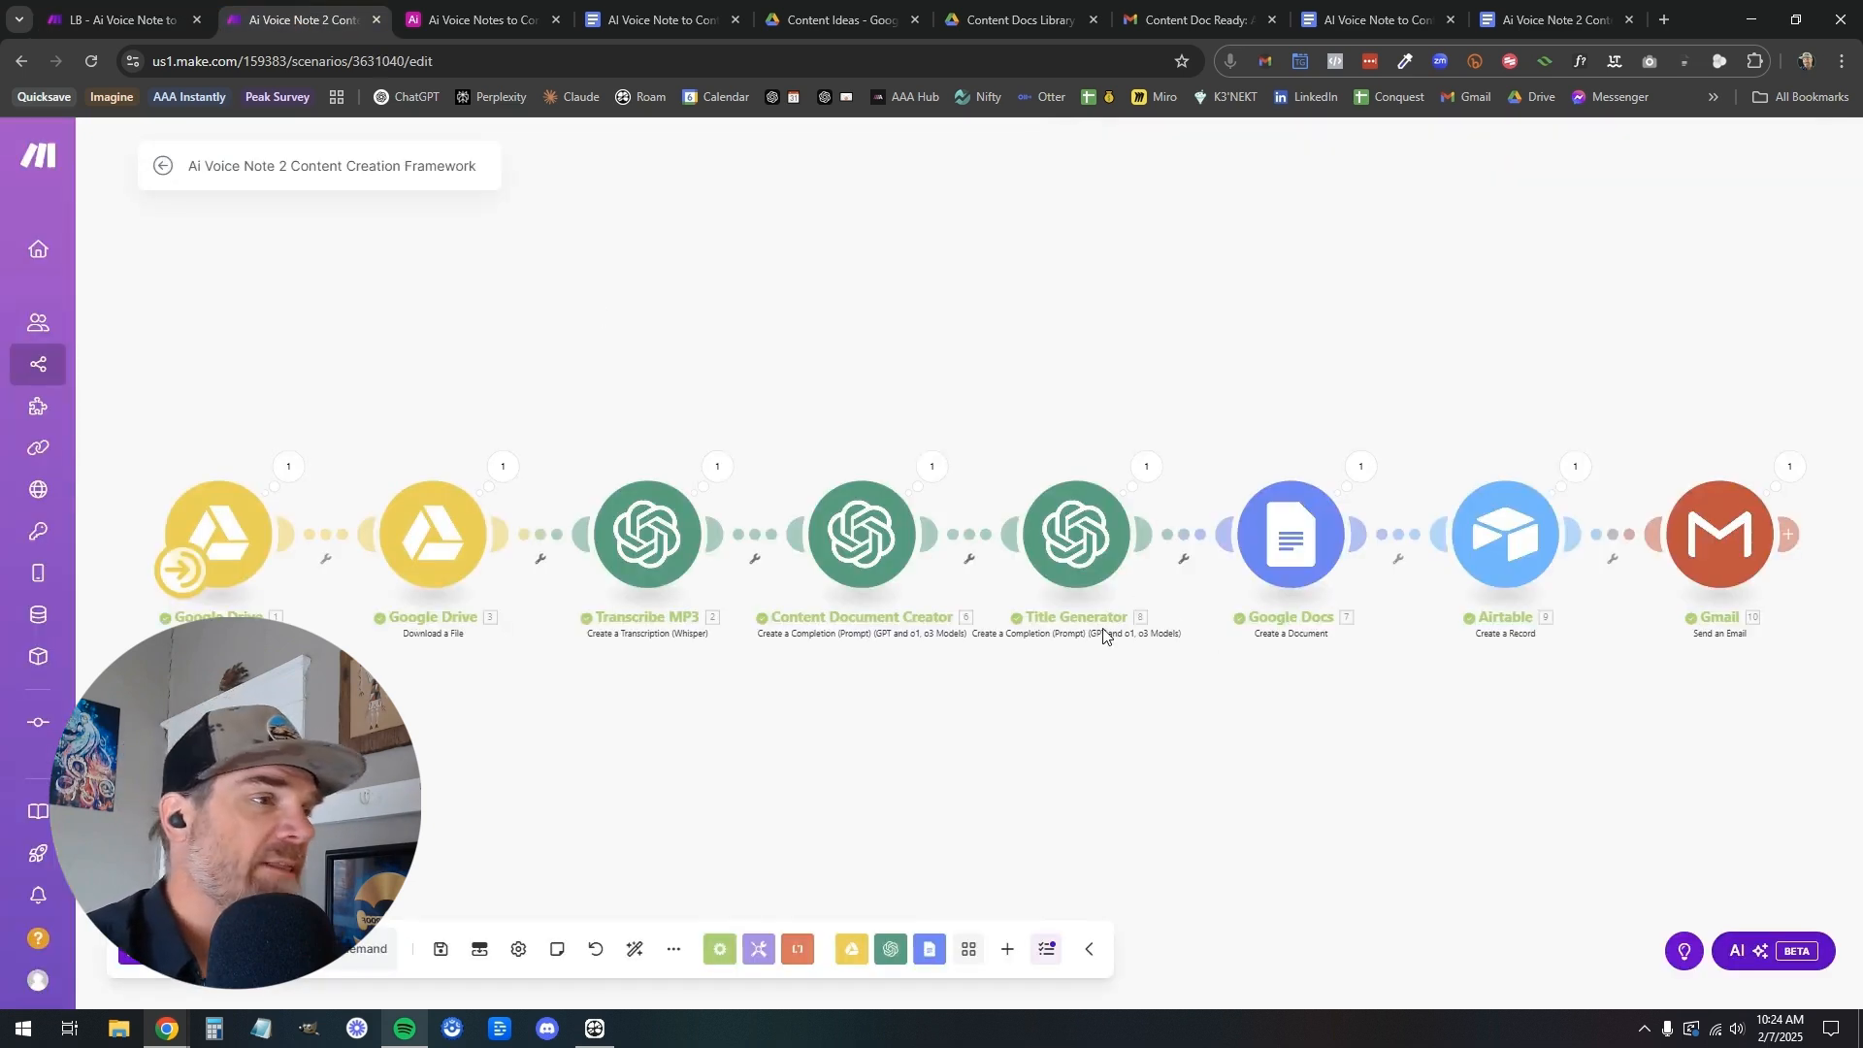
click(877, 546)
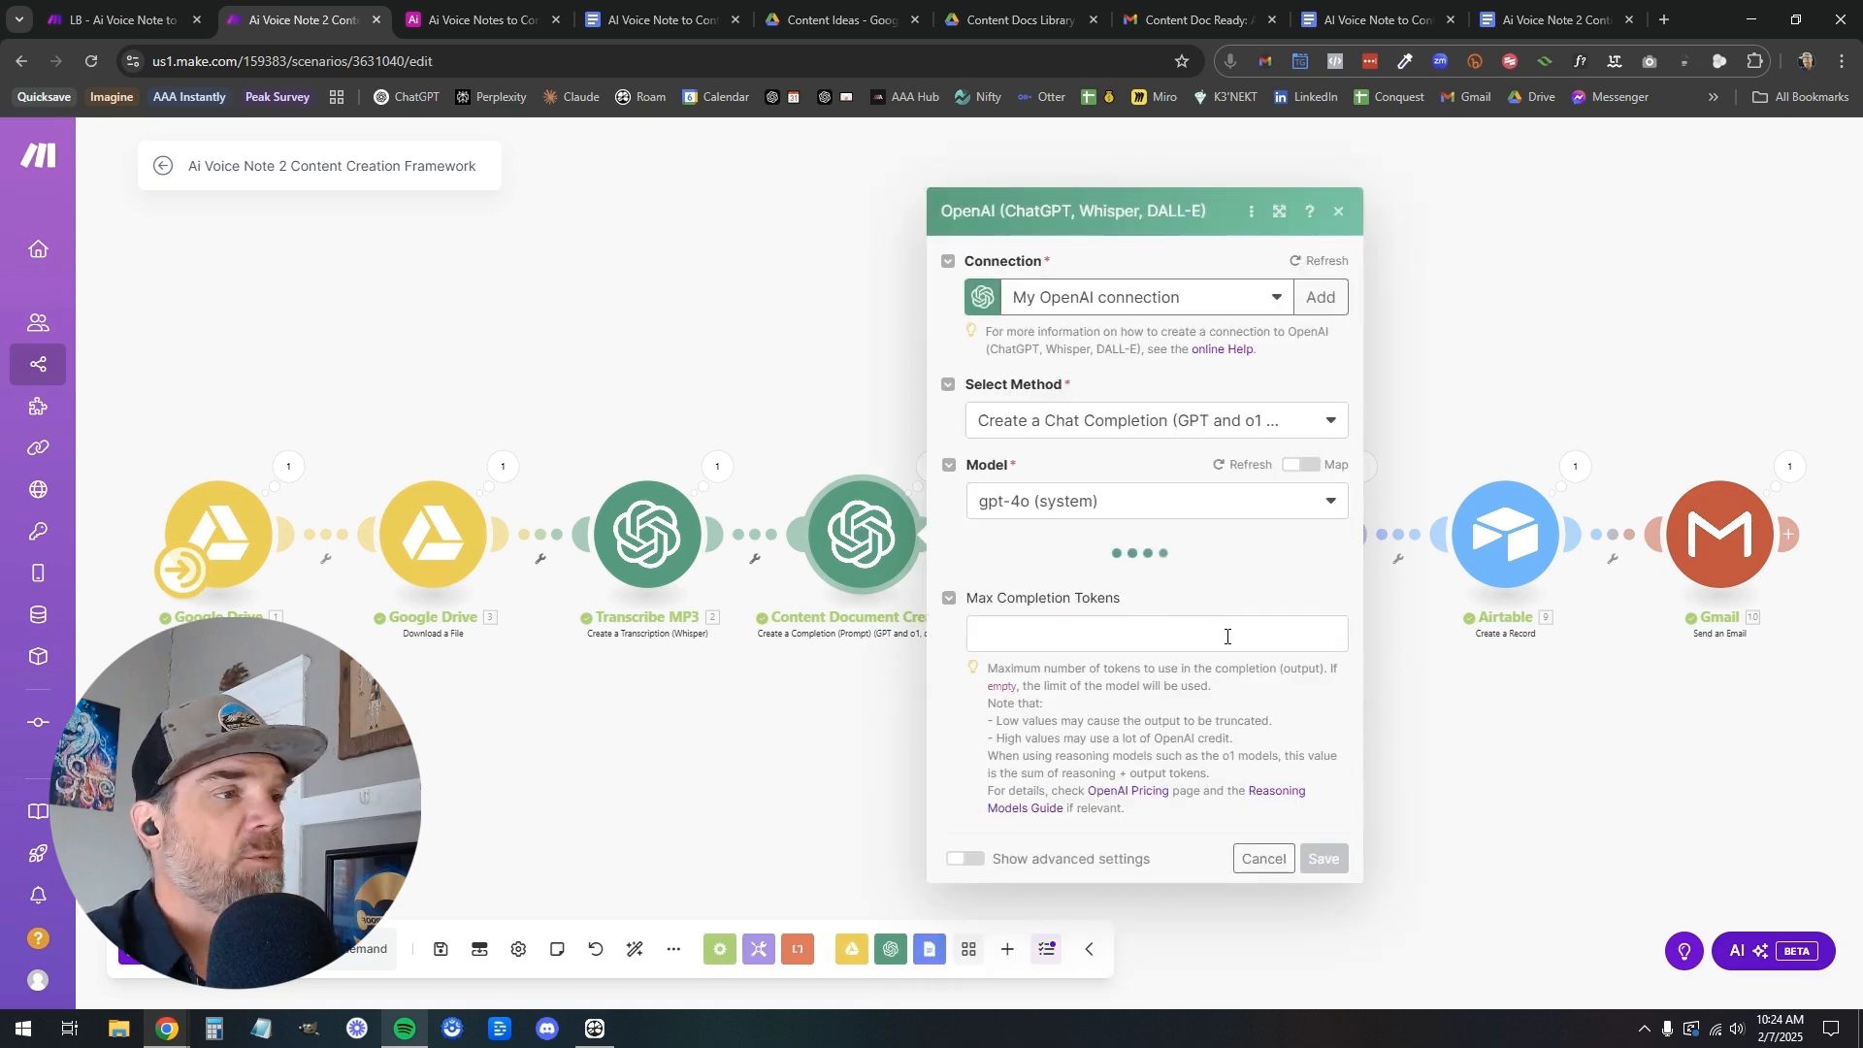
scroll(1213, 679, down, 5)
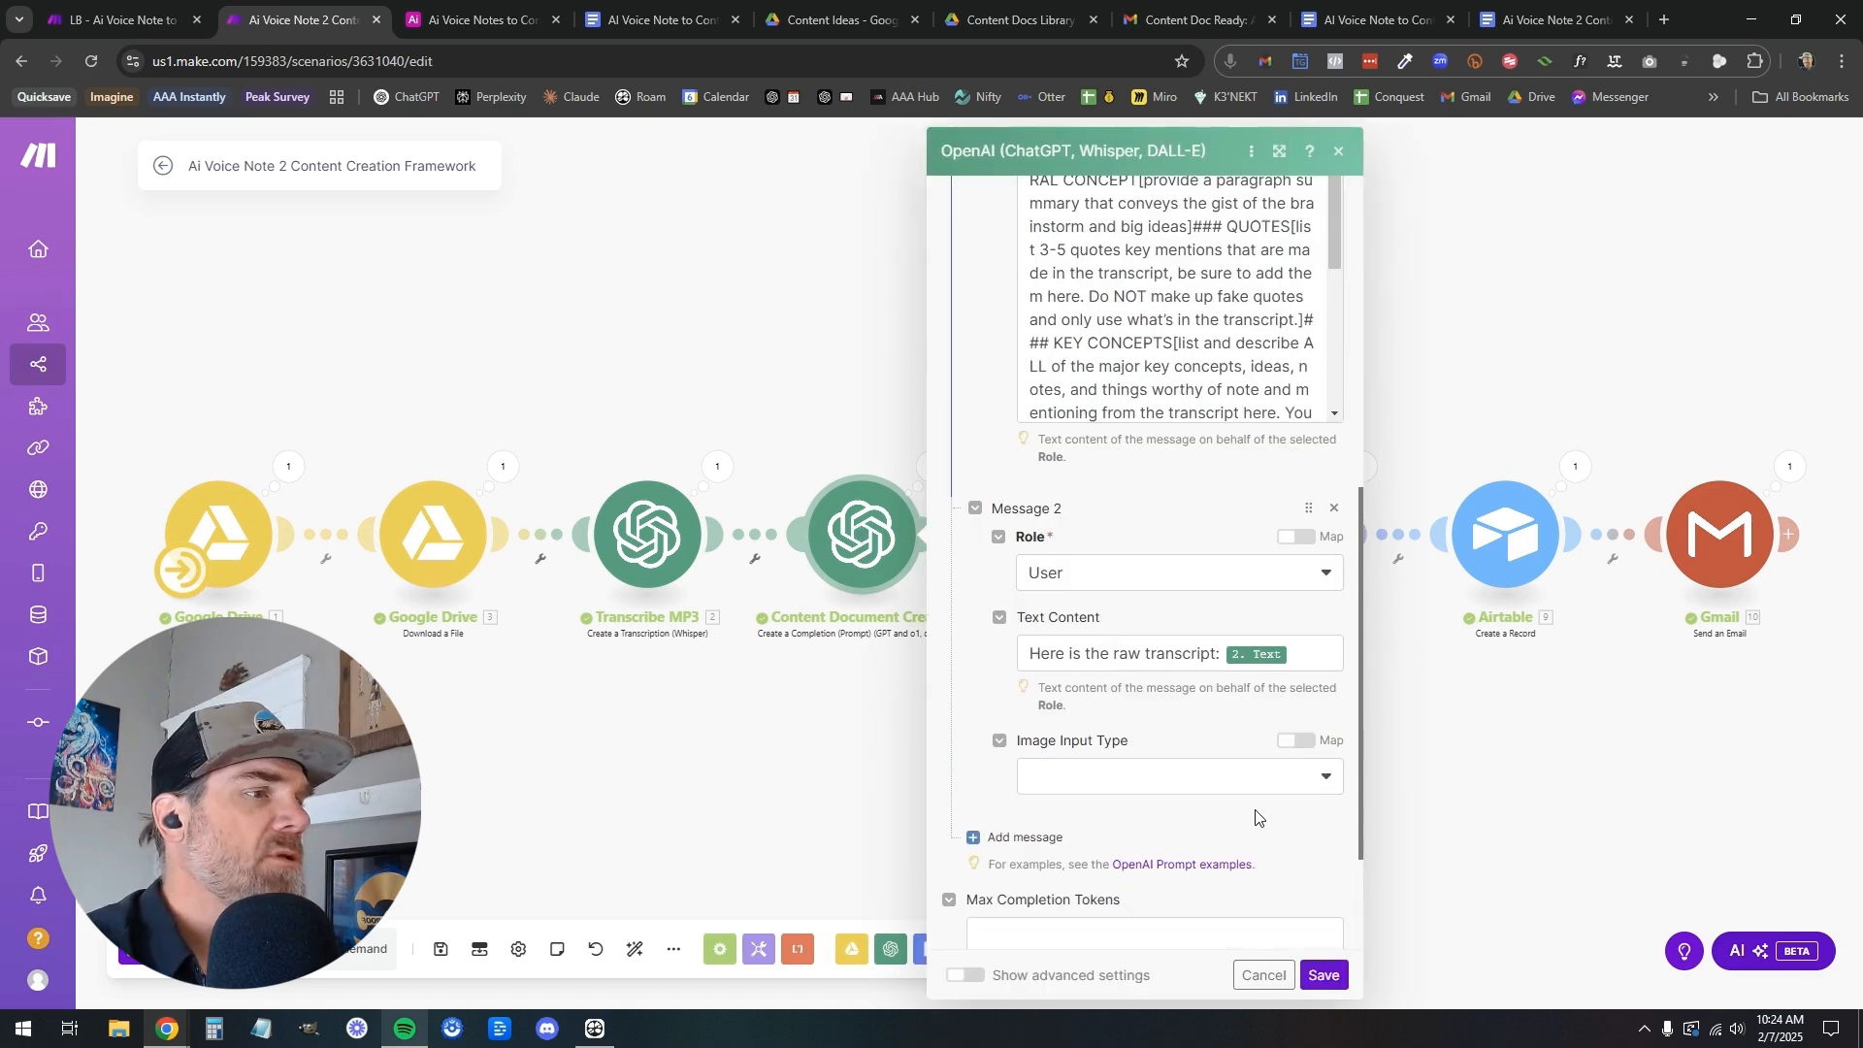
click(1152, 497)
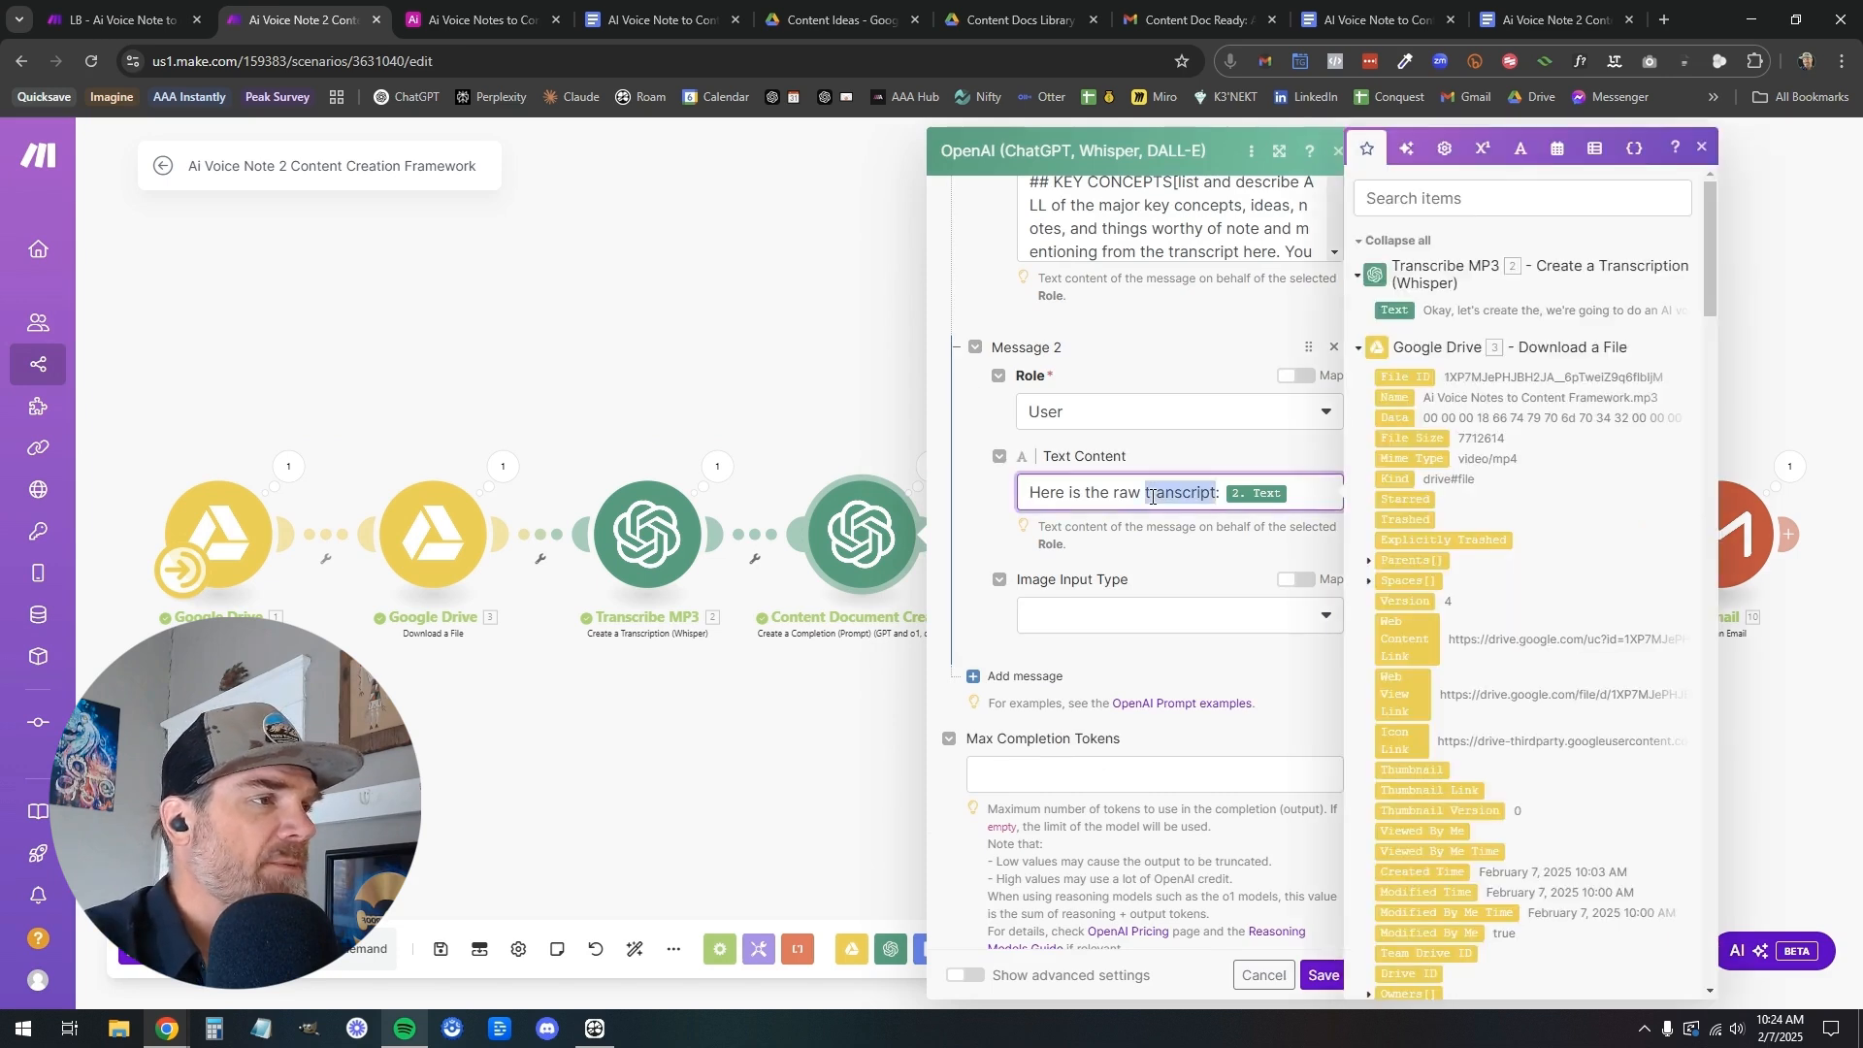
drag(1294, 493, 1027, 501)
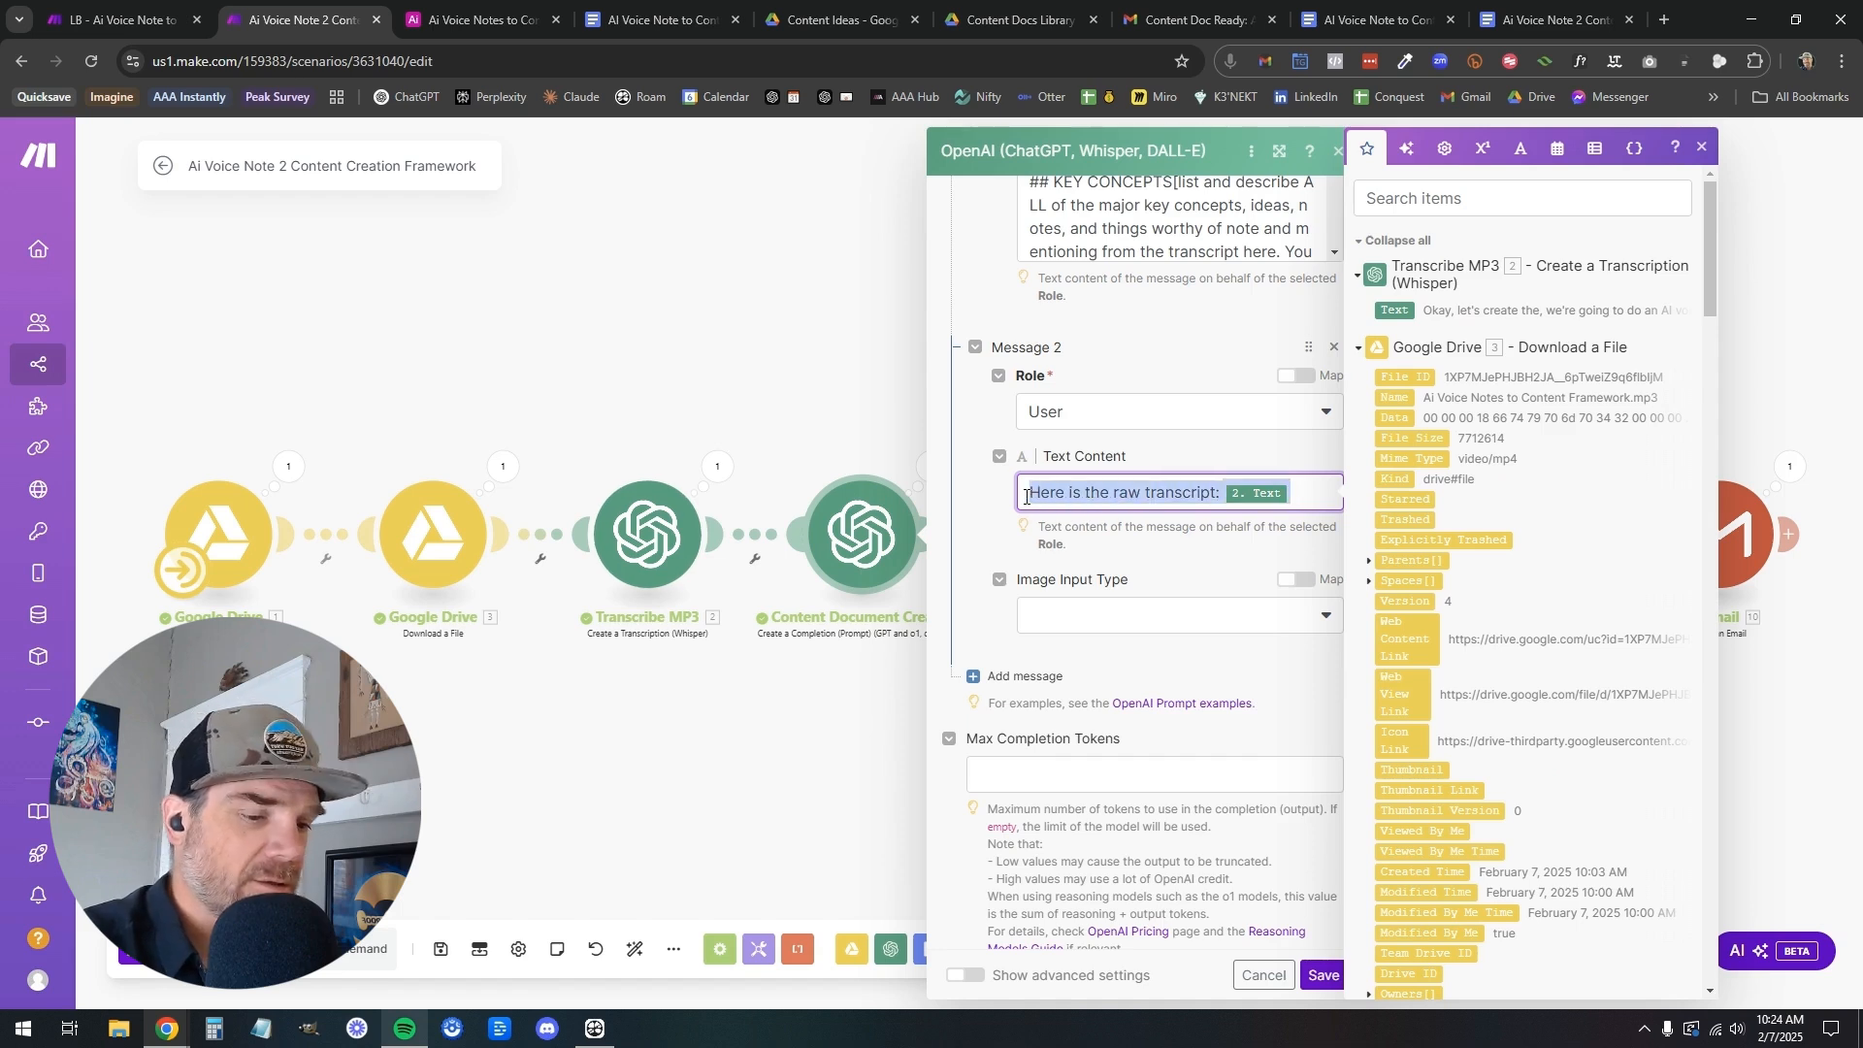
Set Message 2's text content to "Here is the raw transcript:" followed by the Transcribe MP3 Text output, and save the module
click(70, 27)
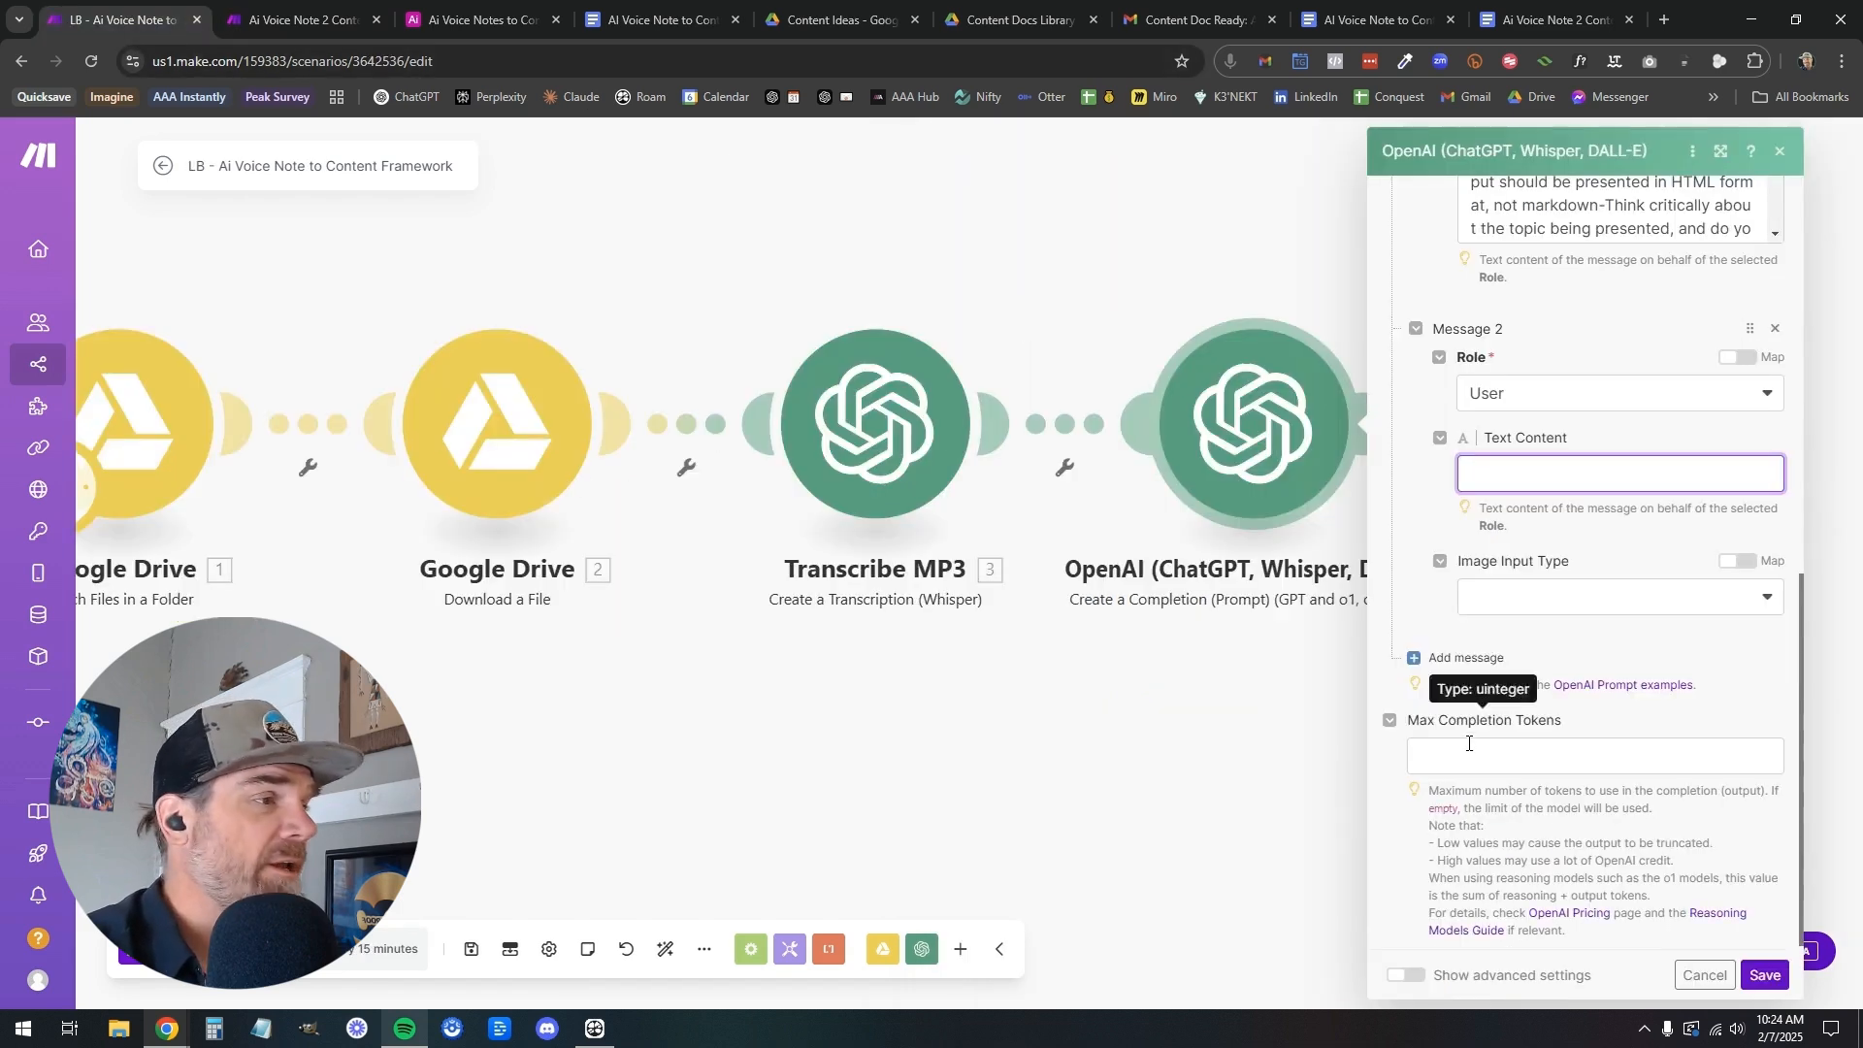
click(1510, 479)
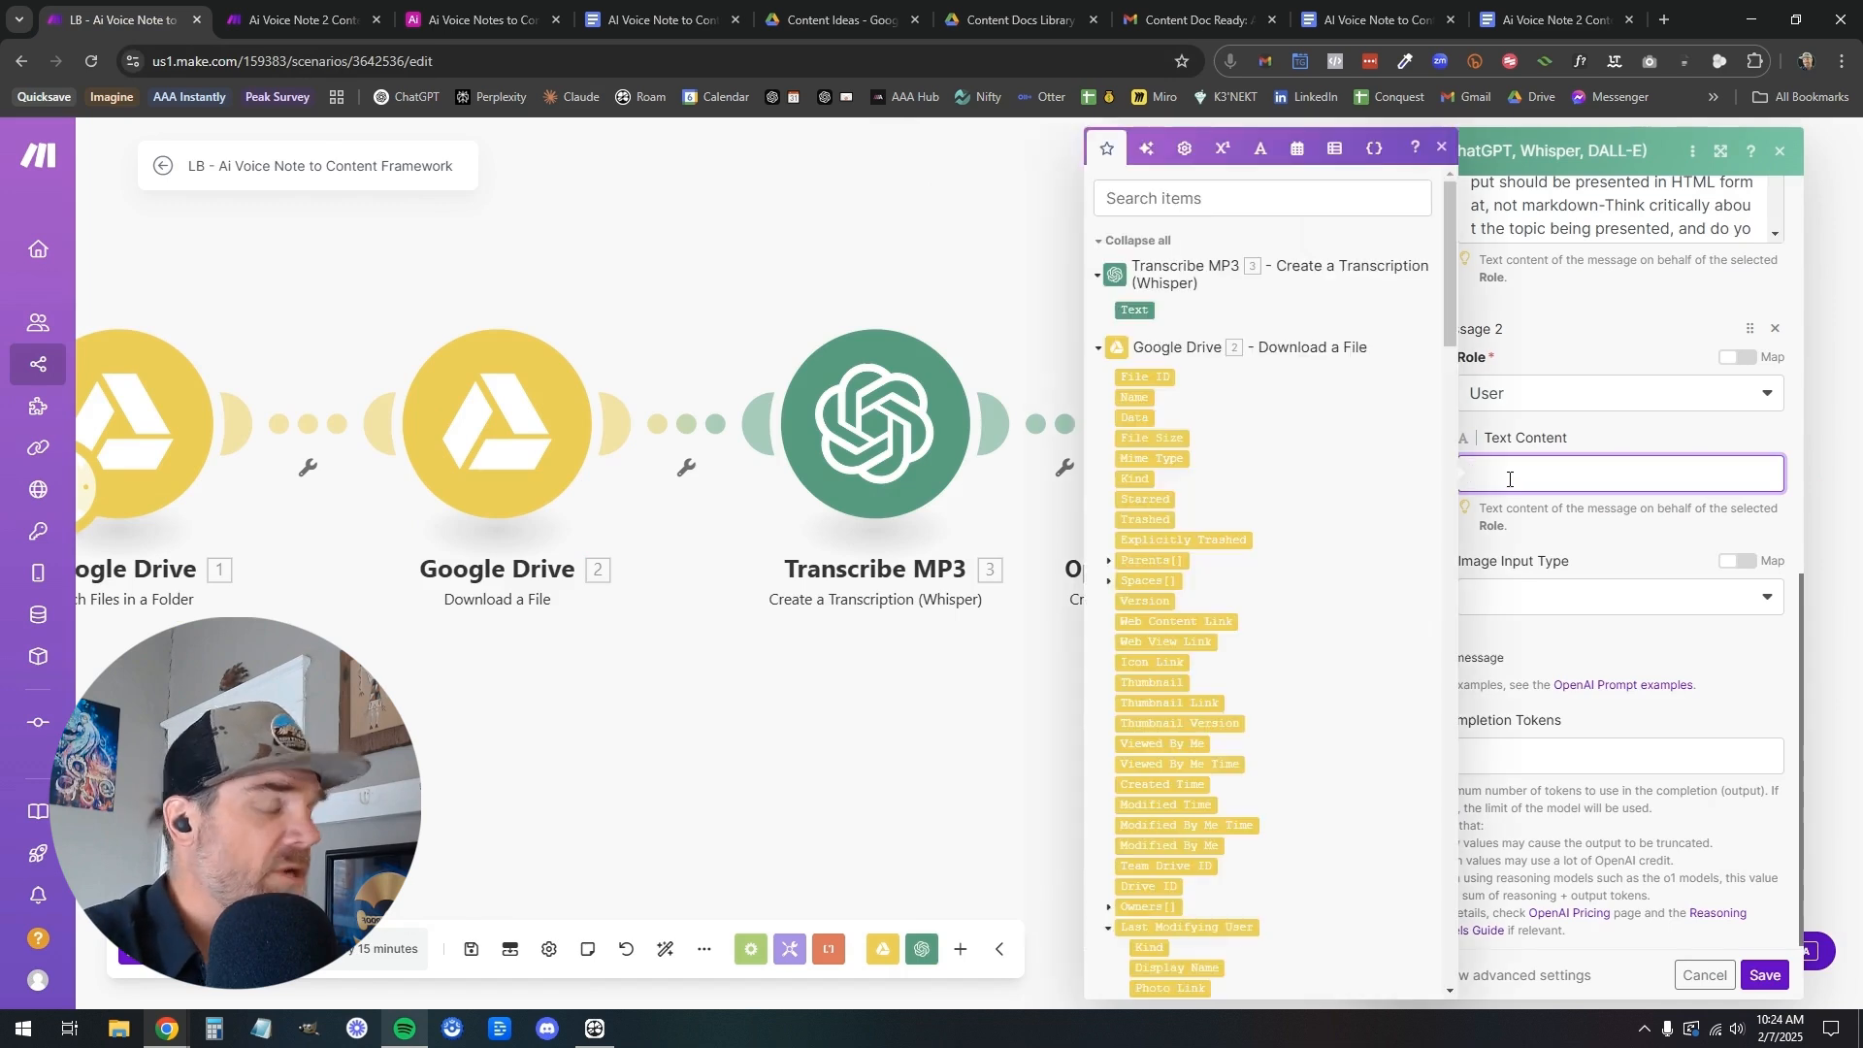
text(Here is the raw transcript: 2.text)
key(BackSpace)
click(1137, 310)
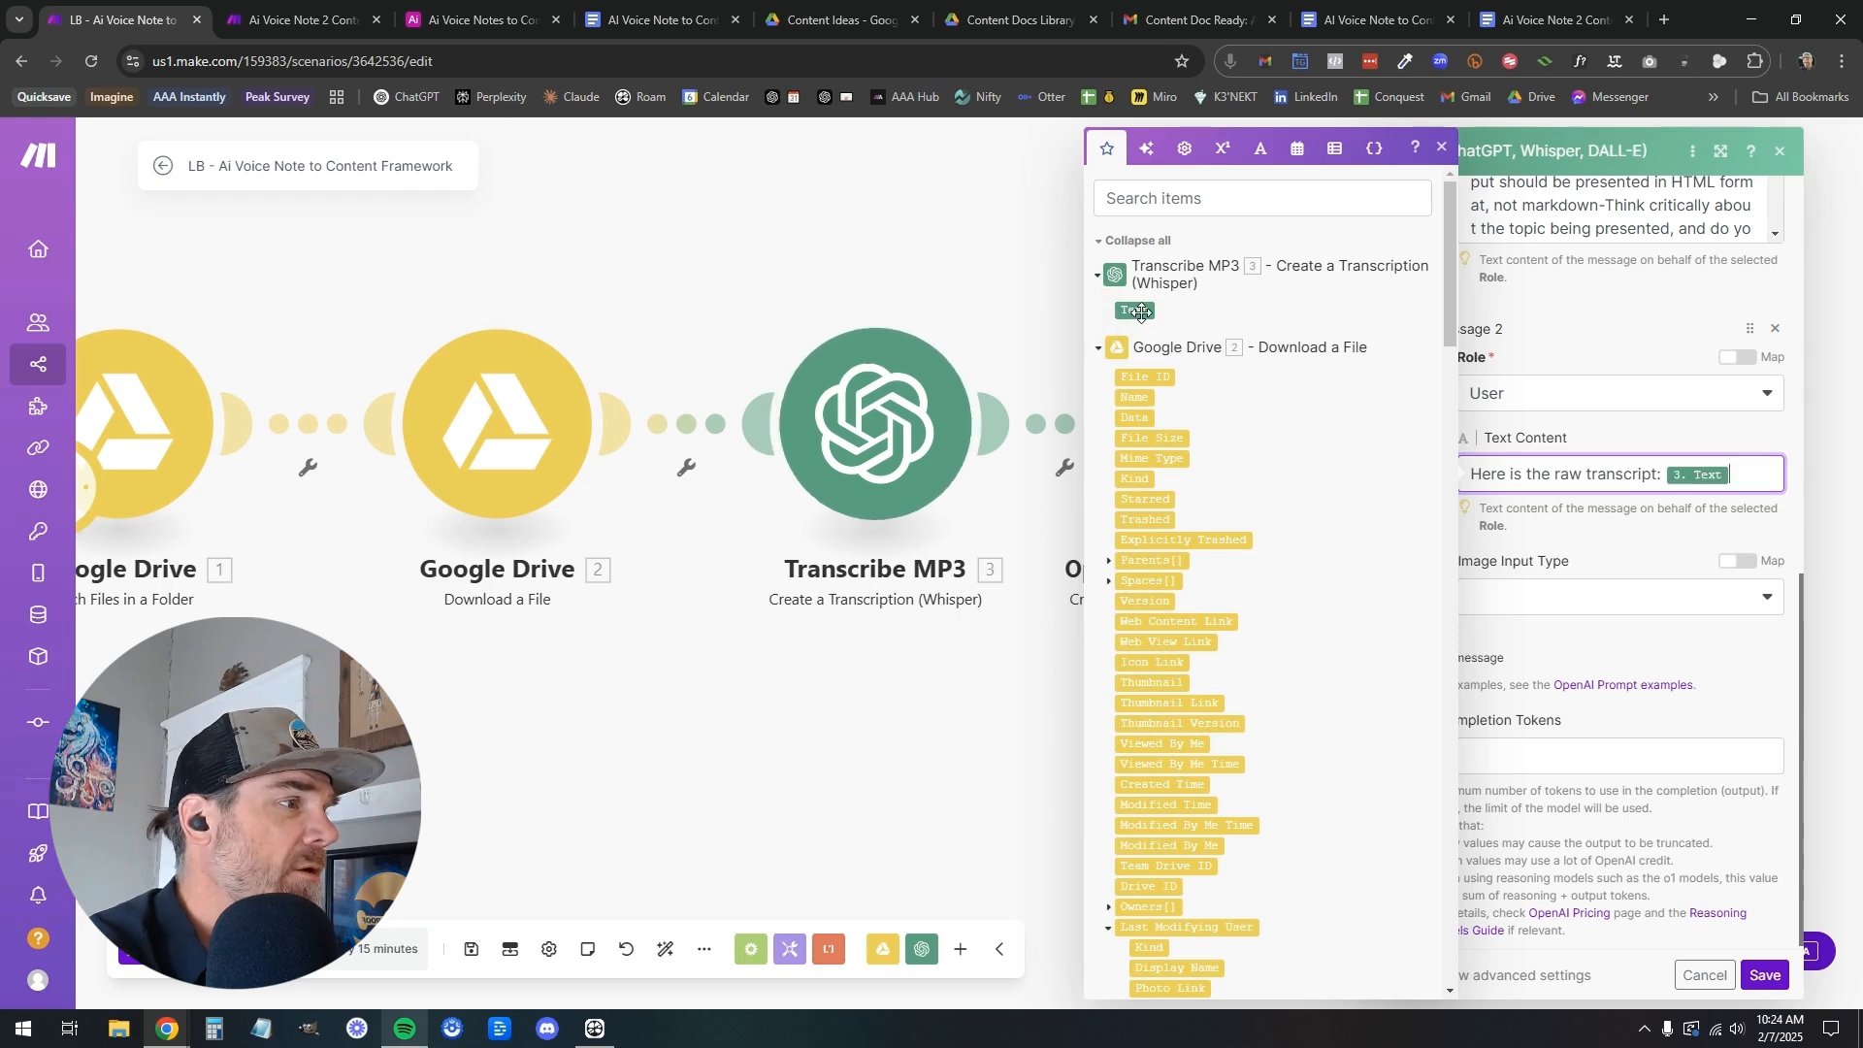
click(1584, 534)
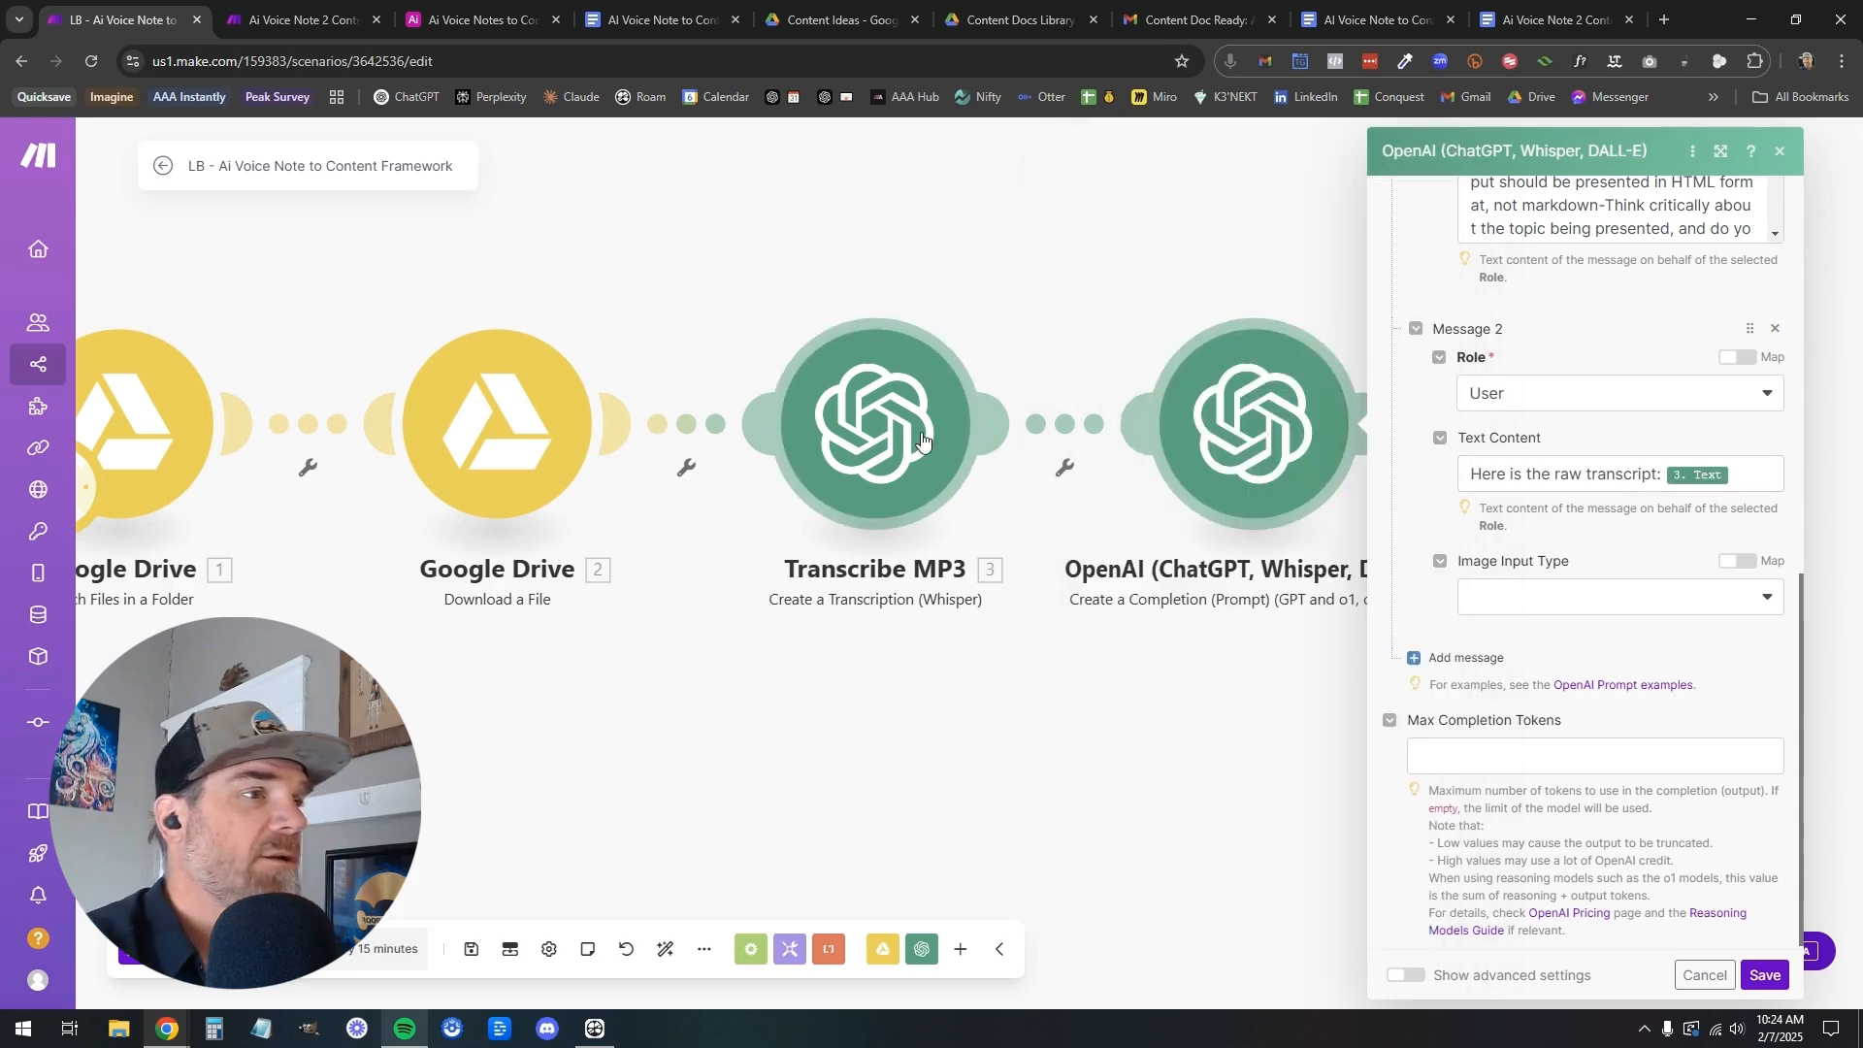
scroll(1501, 609, down, 1)
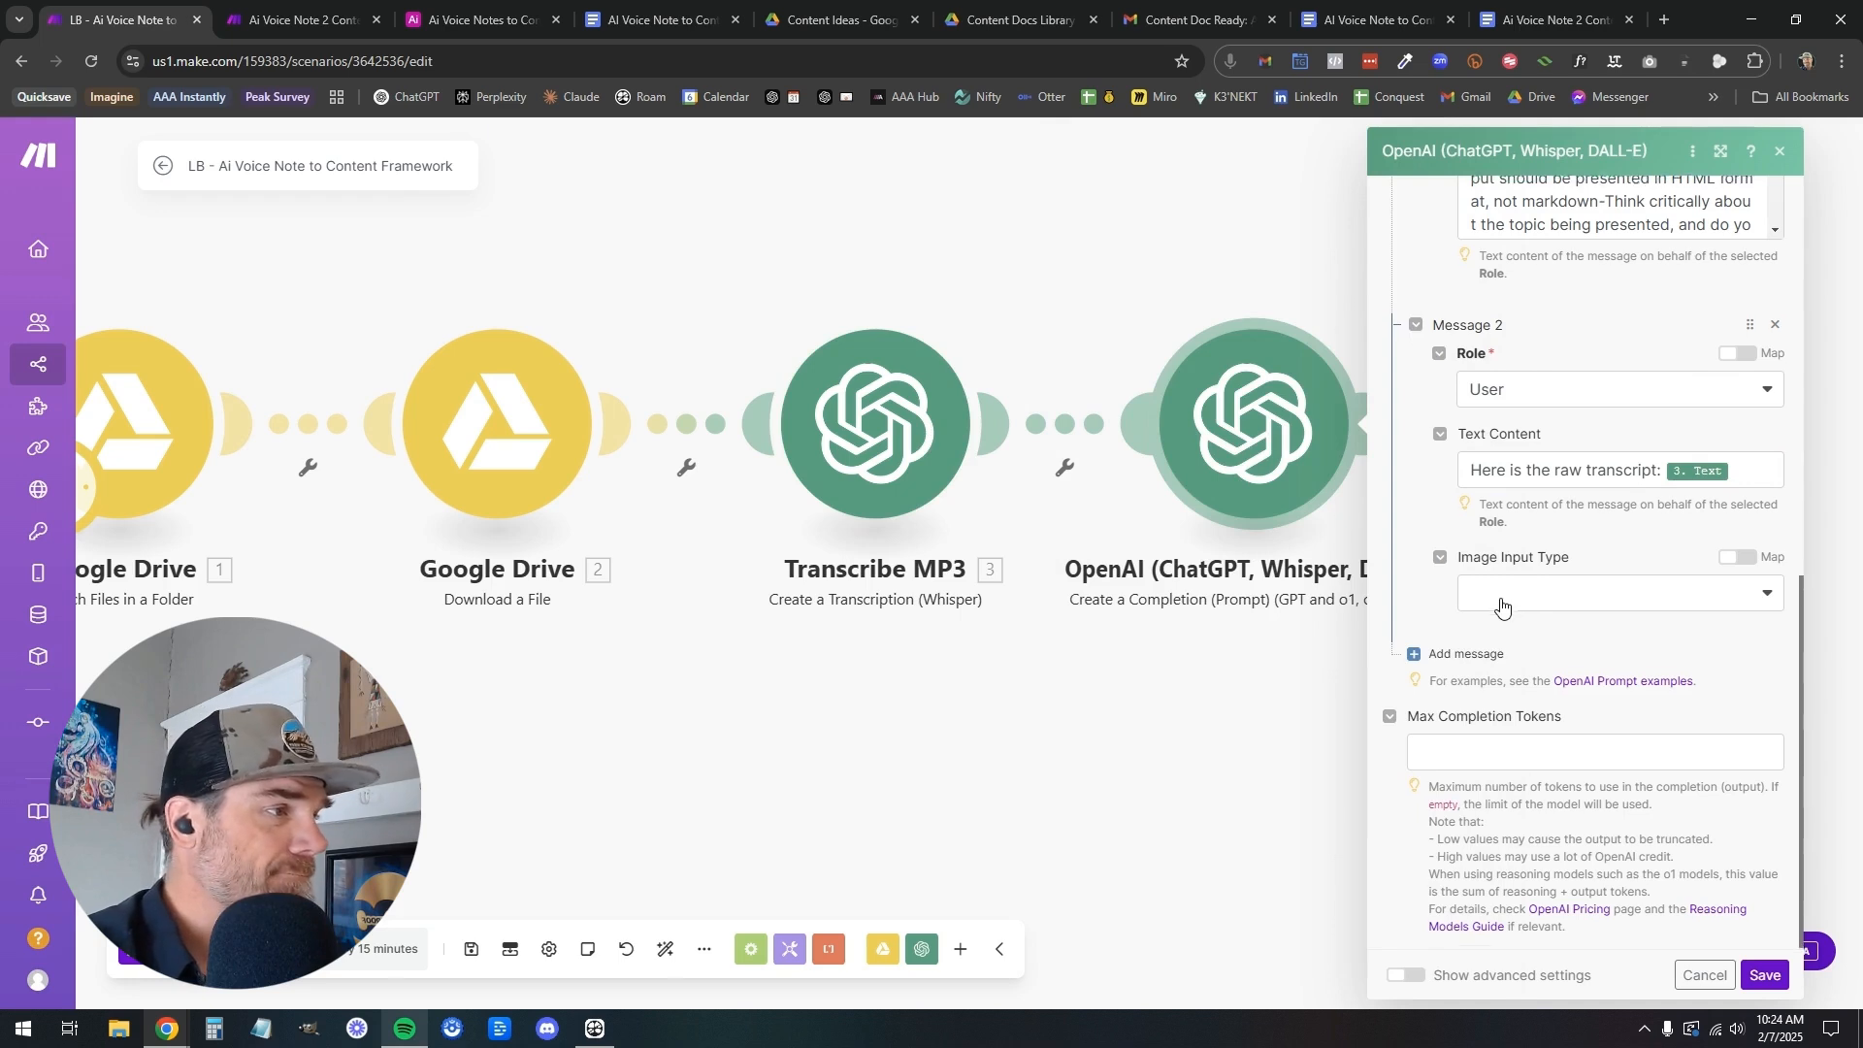
click(1764, 975)
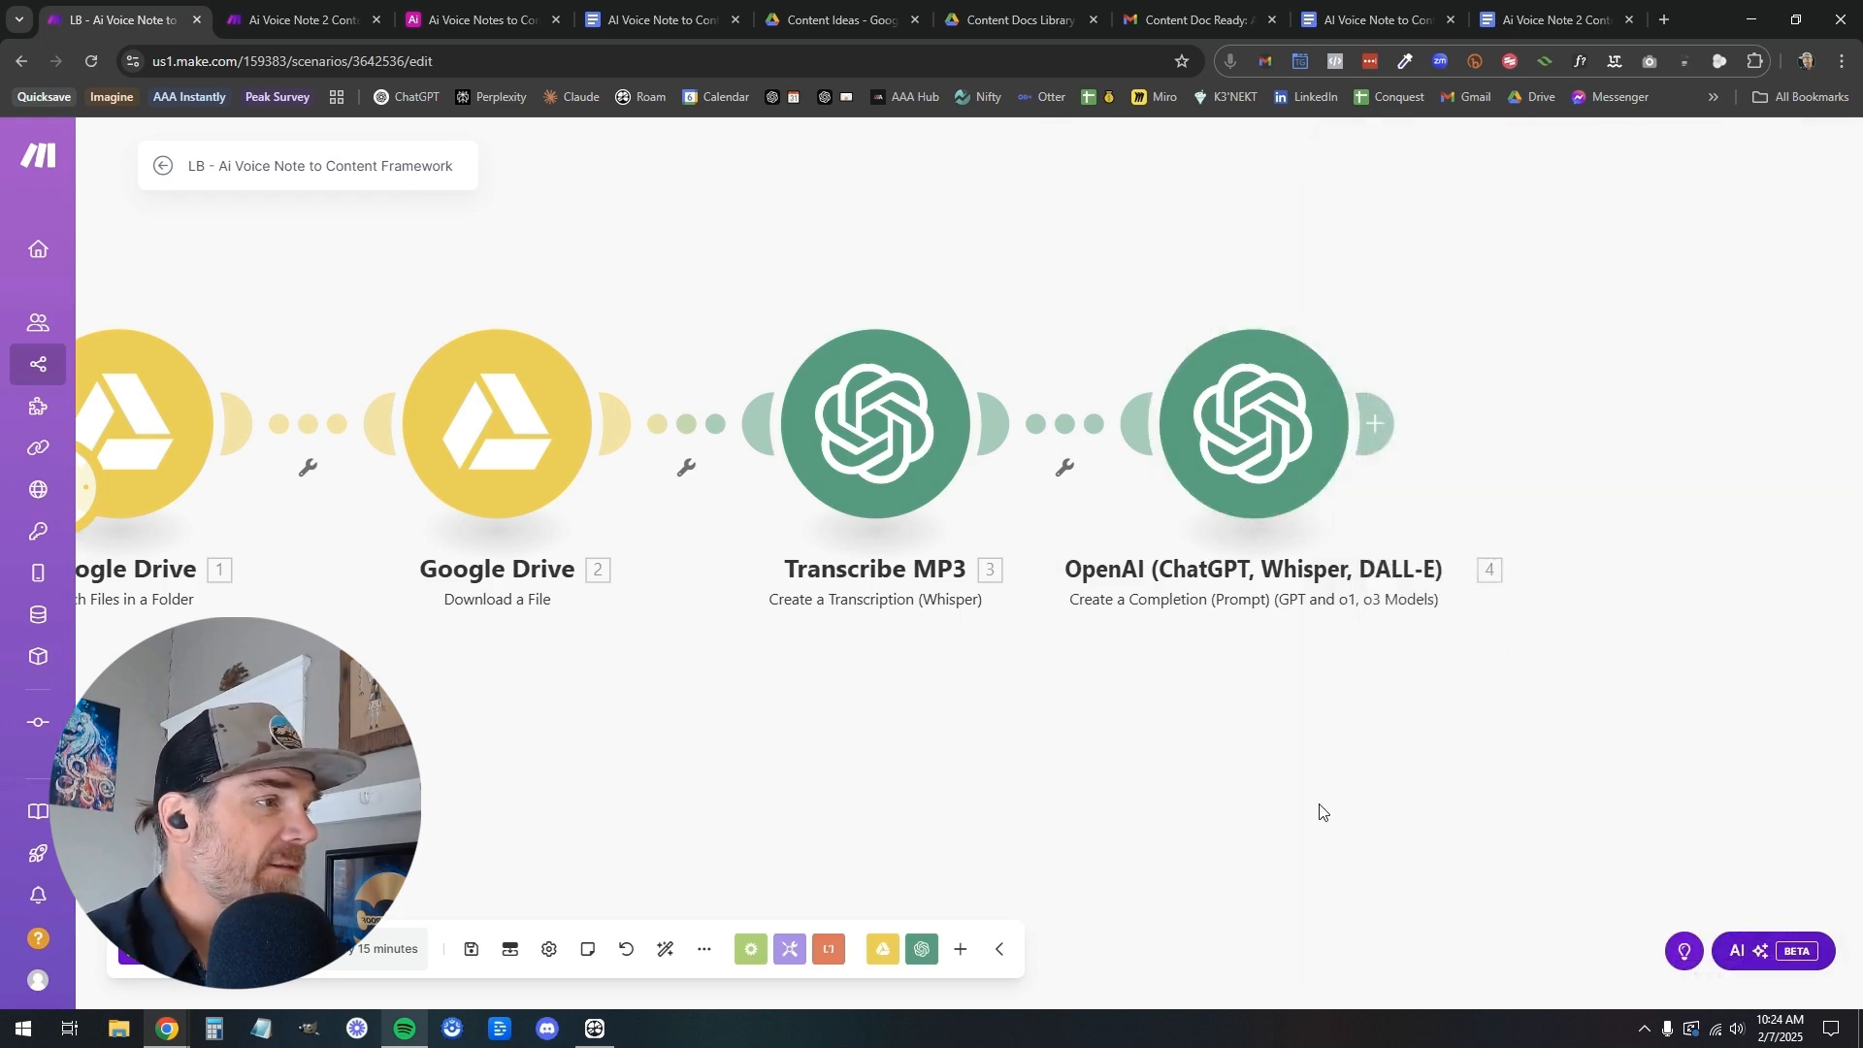
Copy the title-extraction prompt from the Title Generator module in the Ai Voice Note 2 Content Creation Framework scenario and review the module's settings
click(296, 19)
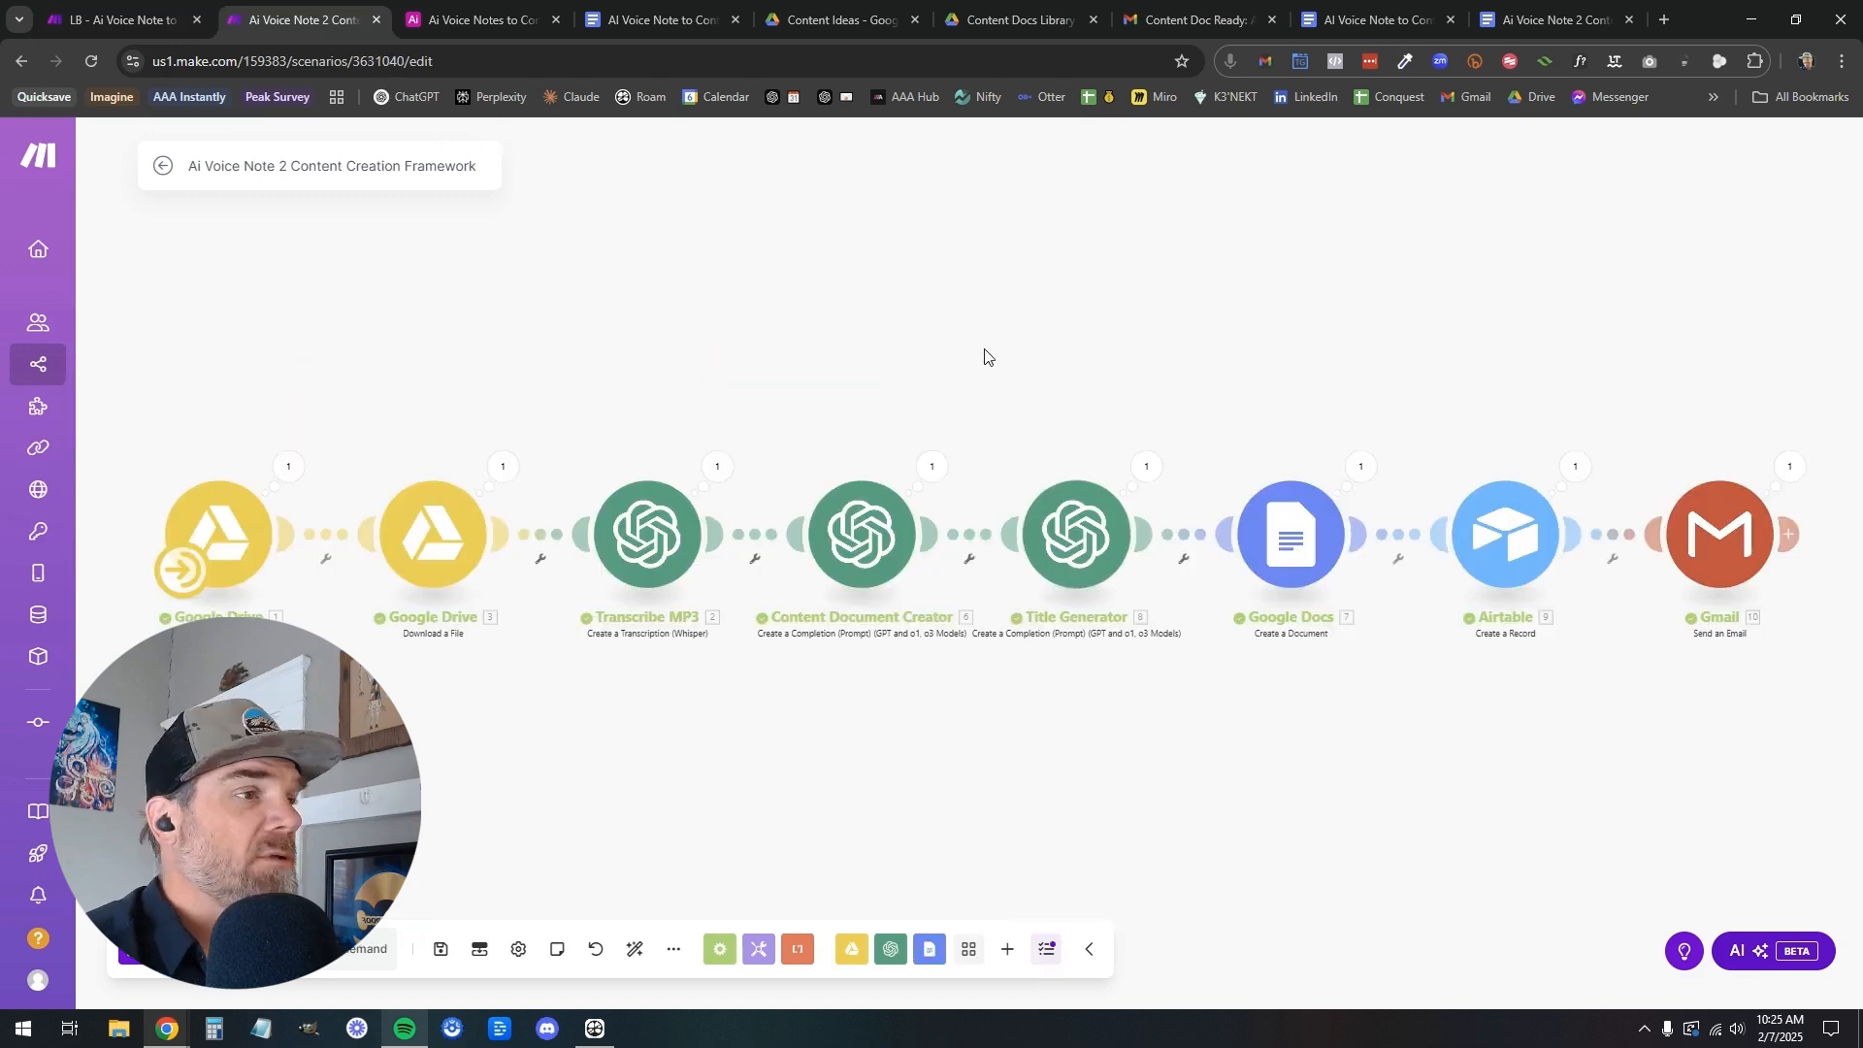
click(1082, 537)
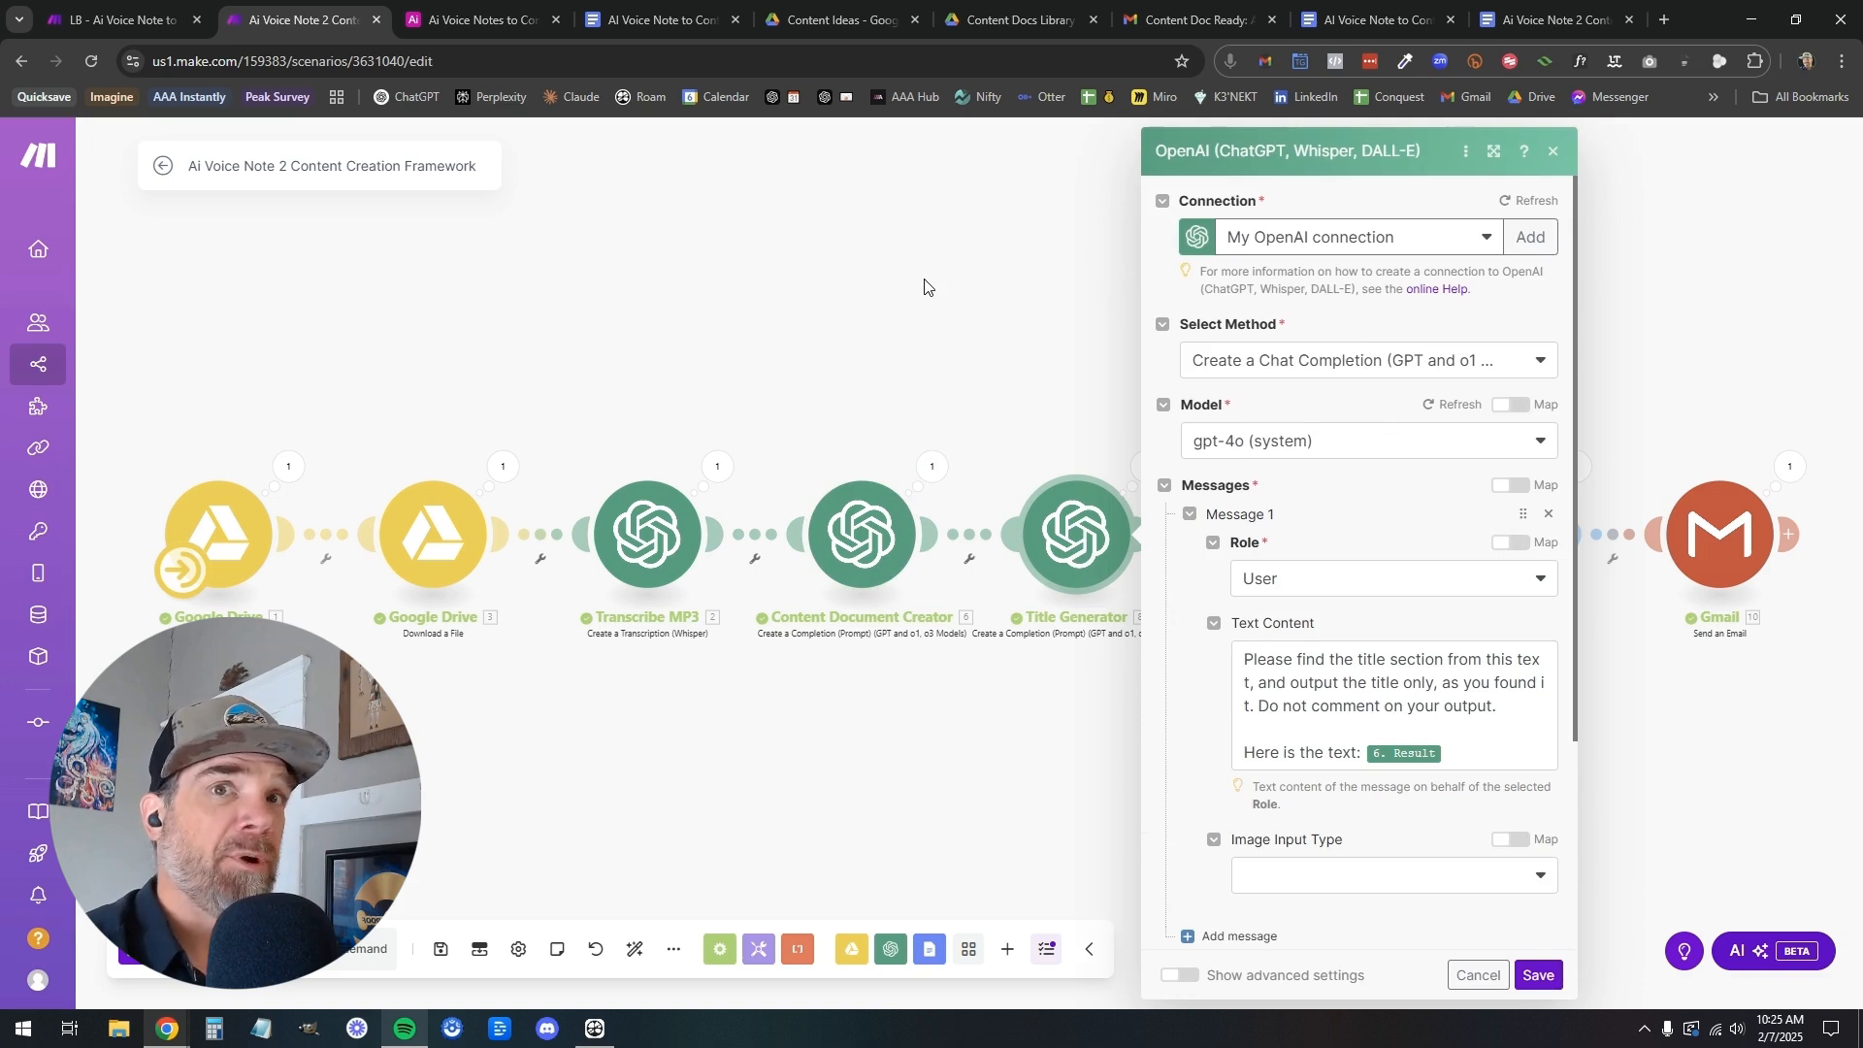
click(1456, 753)
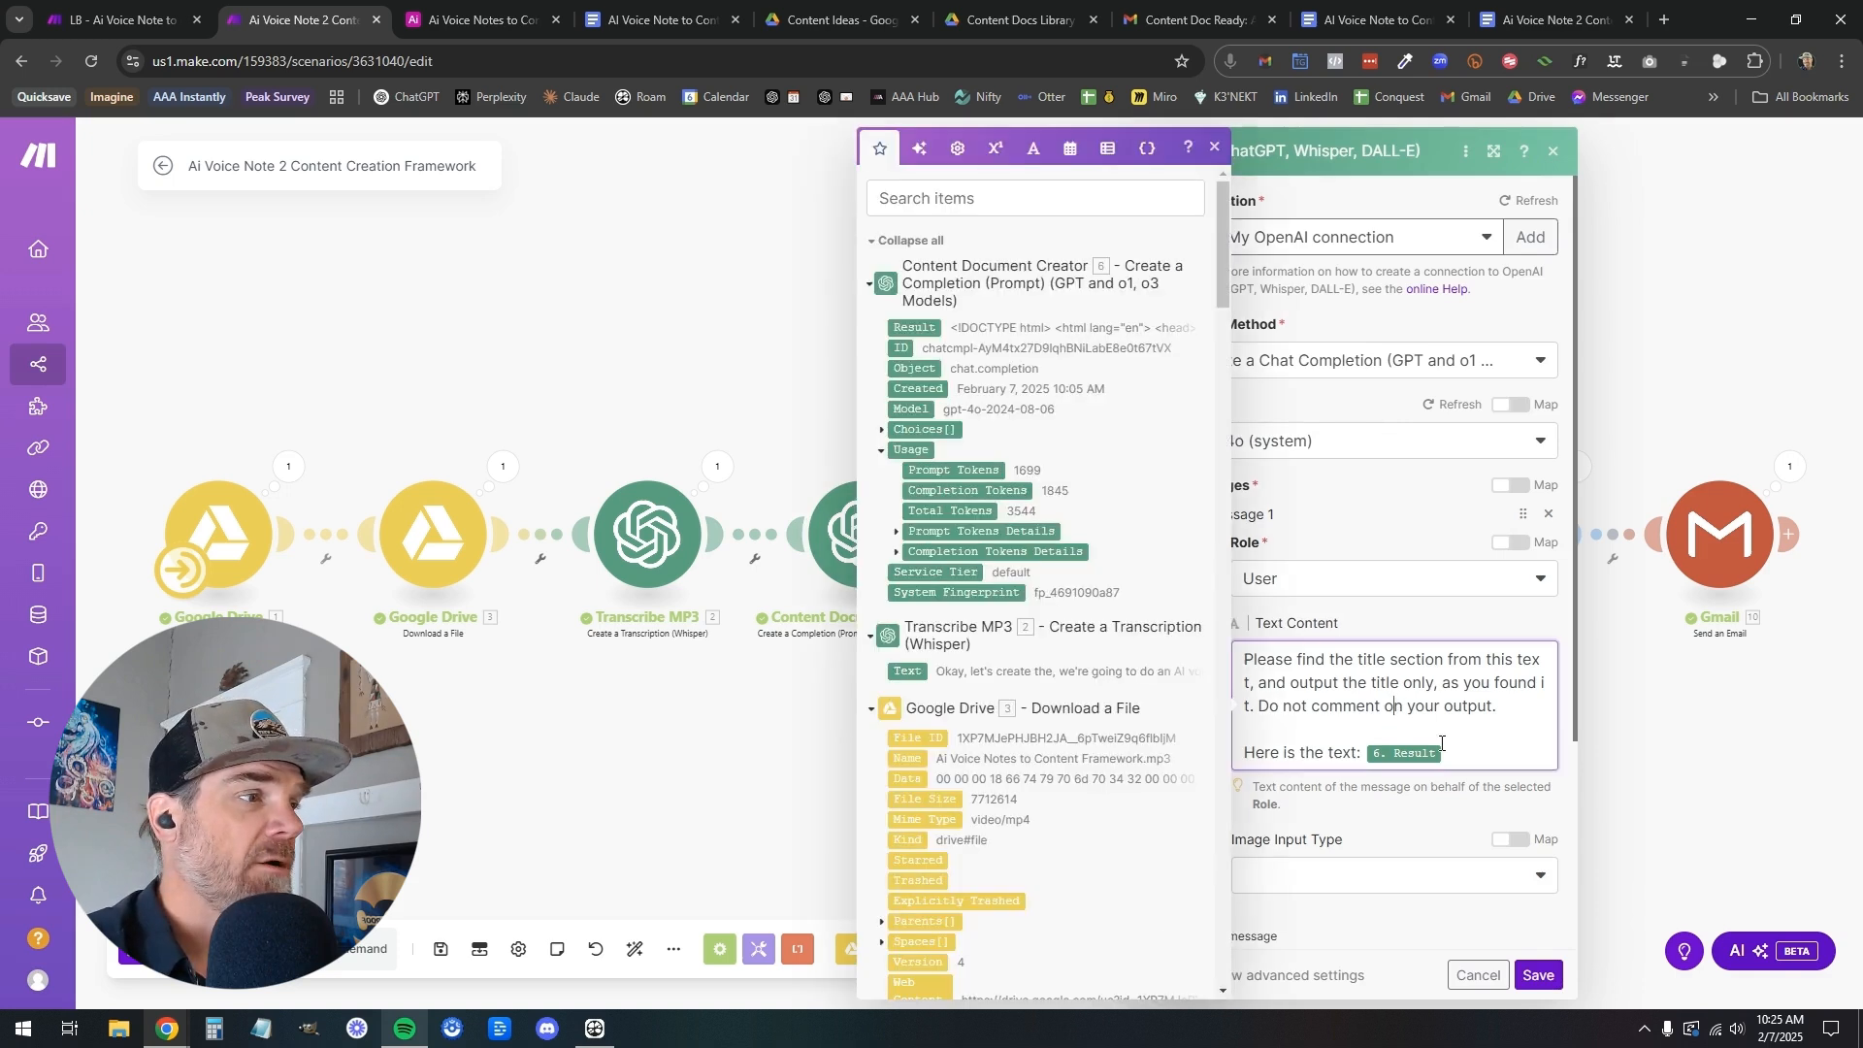
drag(1464, 755, 1246, 671)
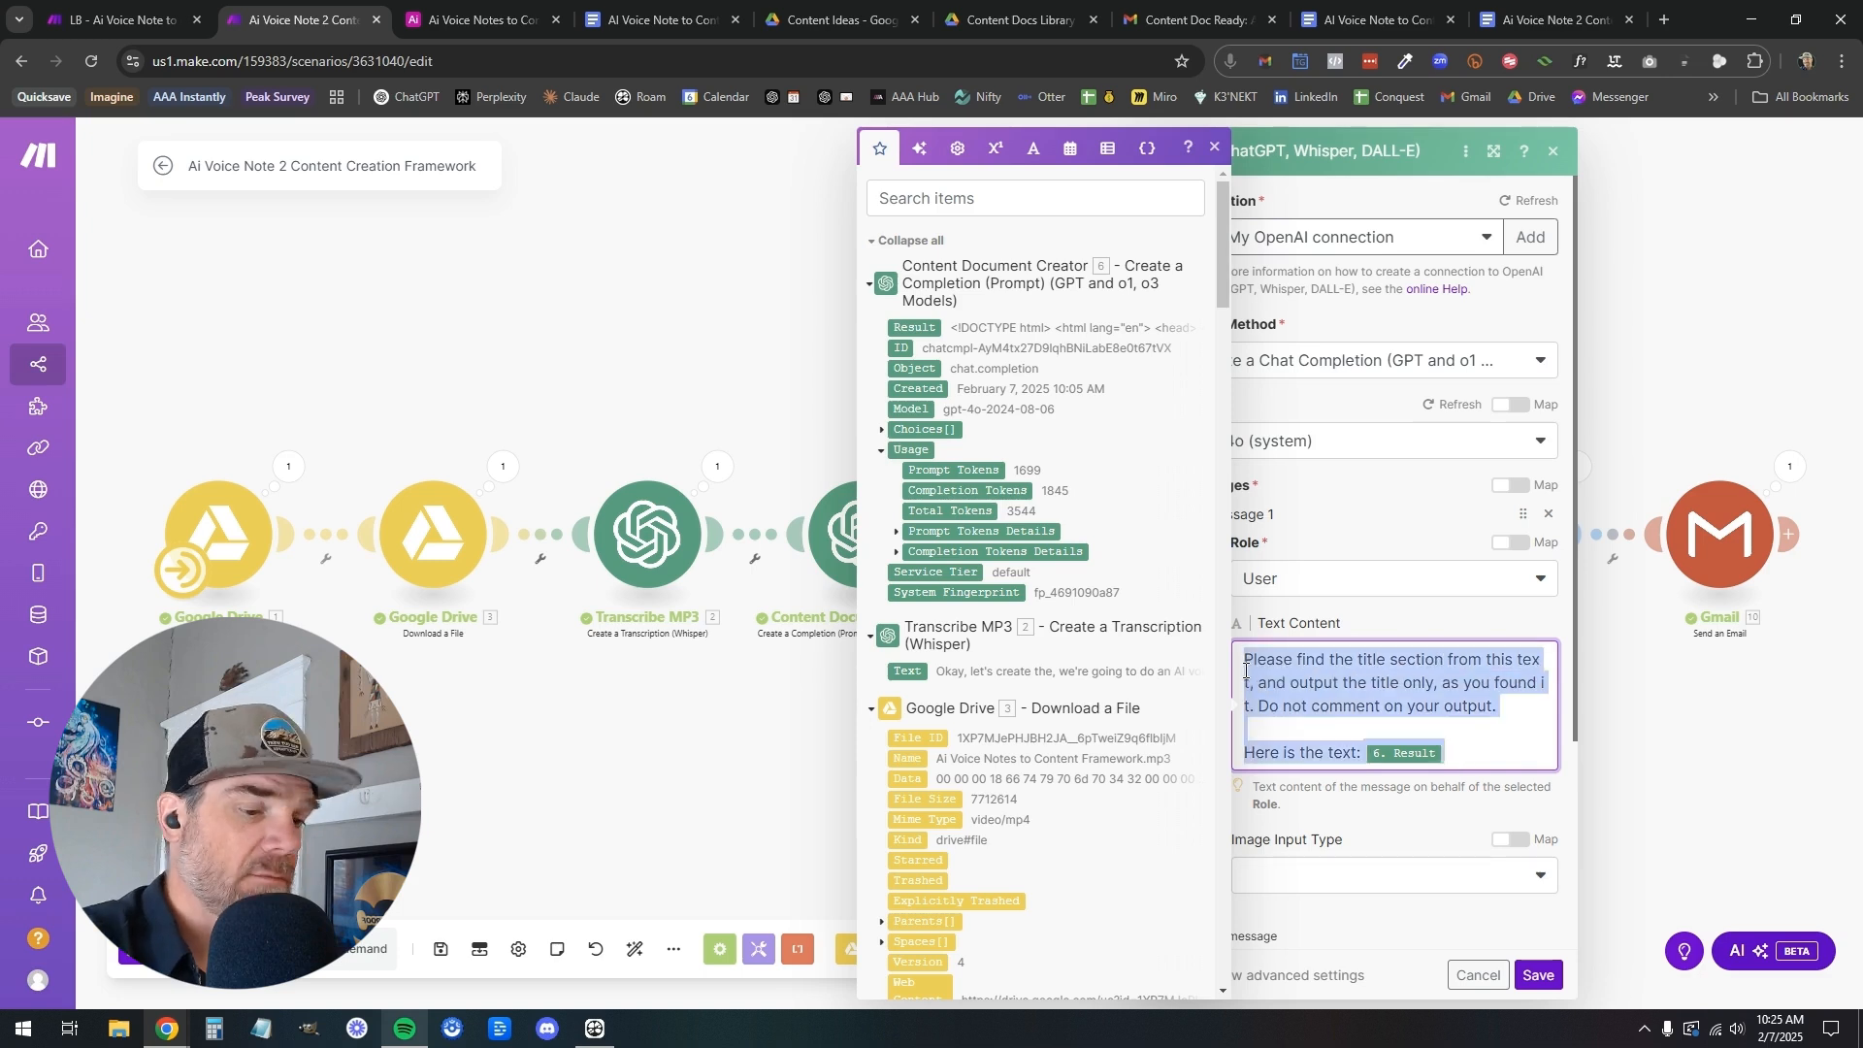
click(167, 29)
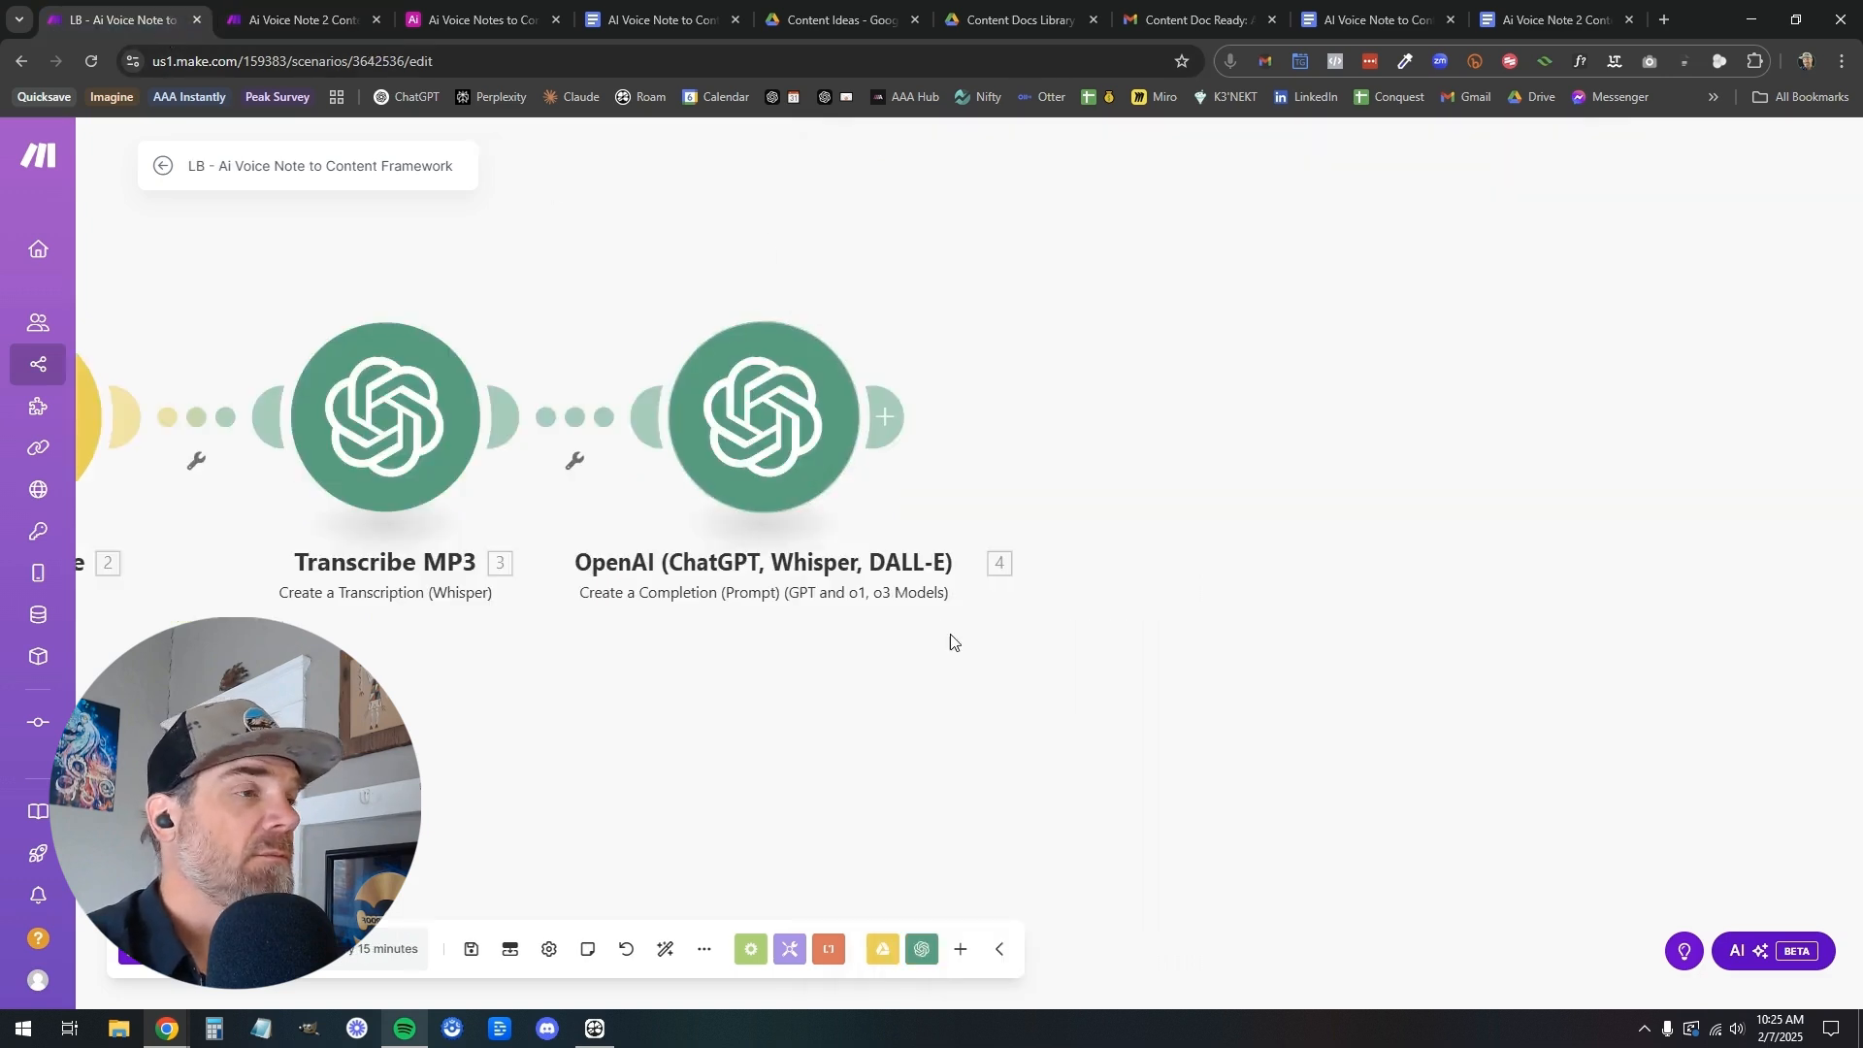
click(303, 19)
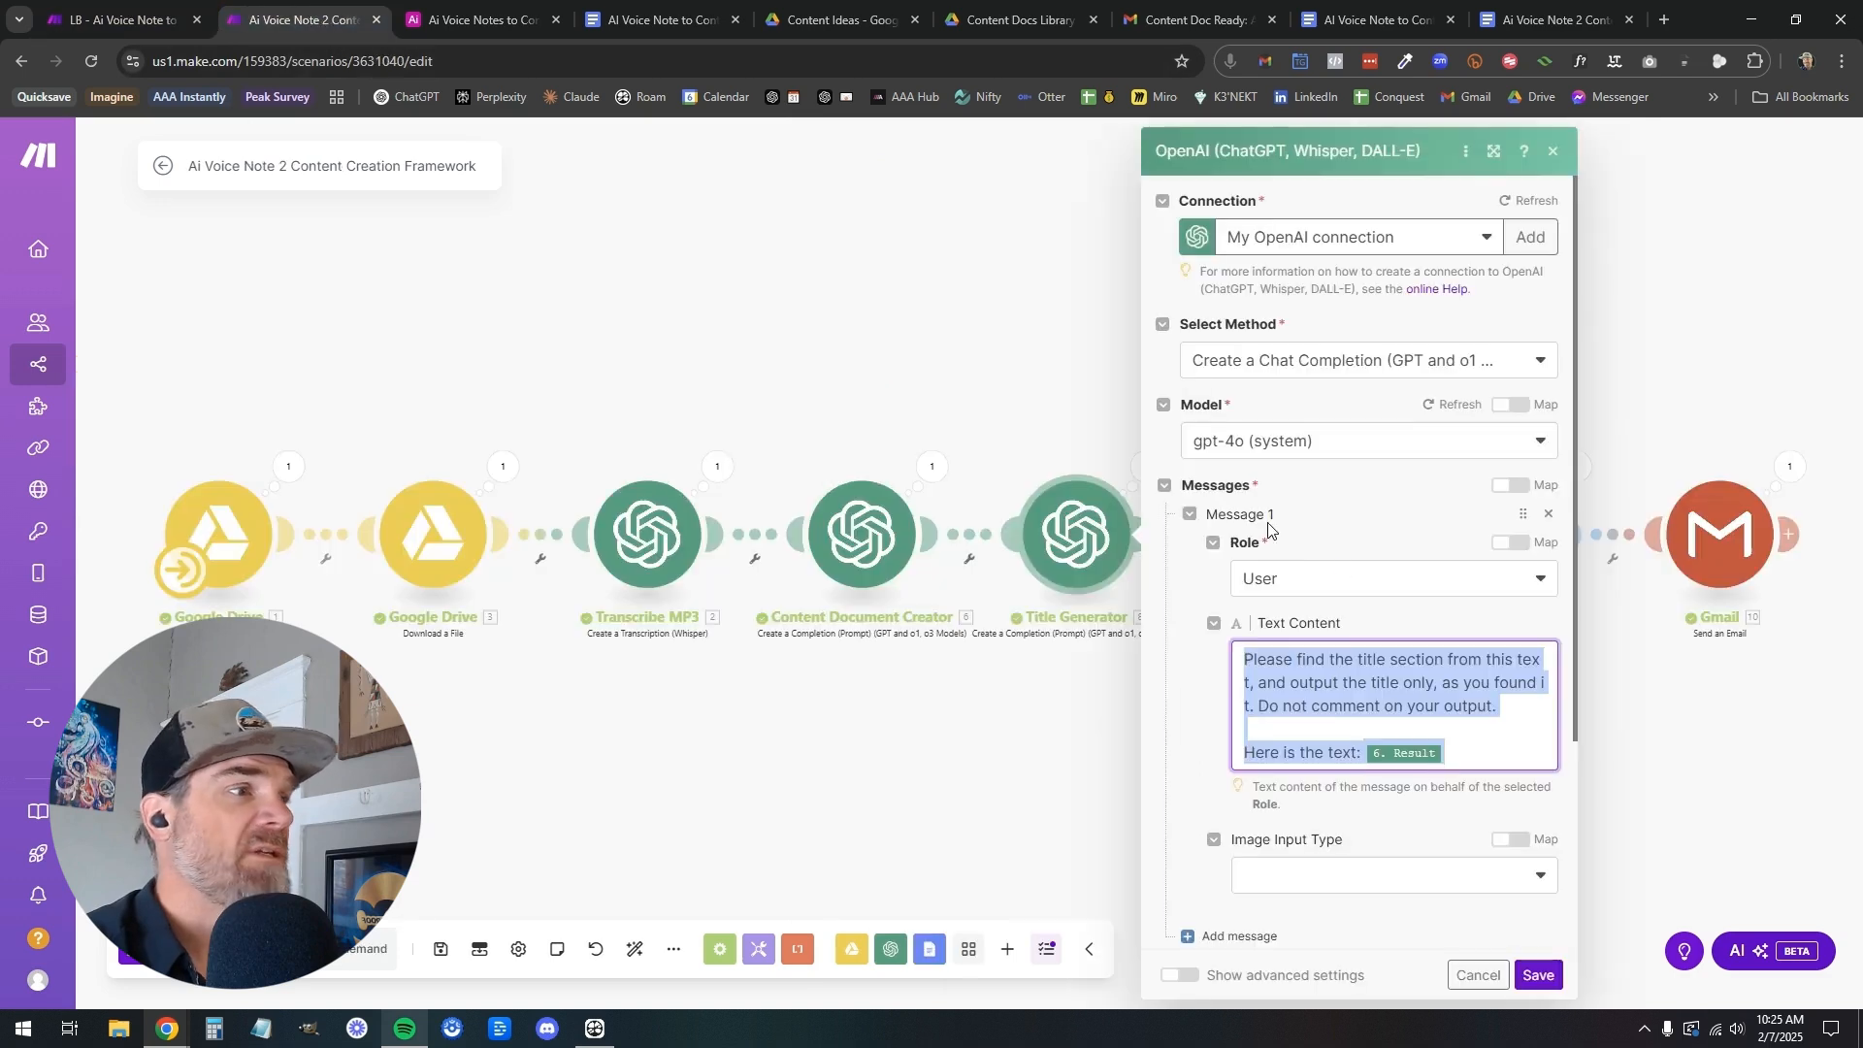
scroll(1278, 620, down, 2)
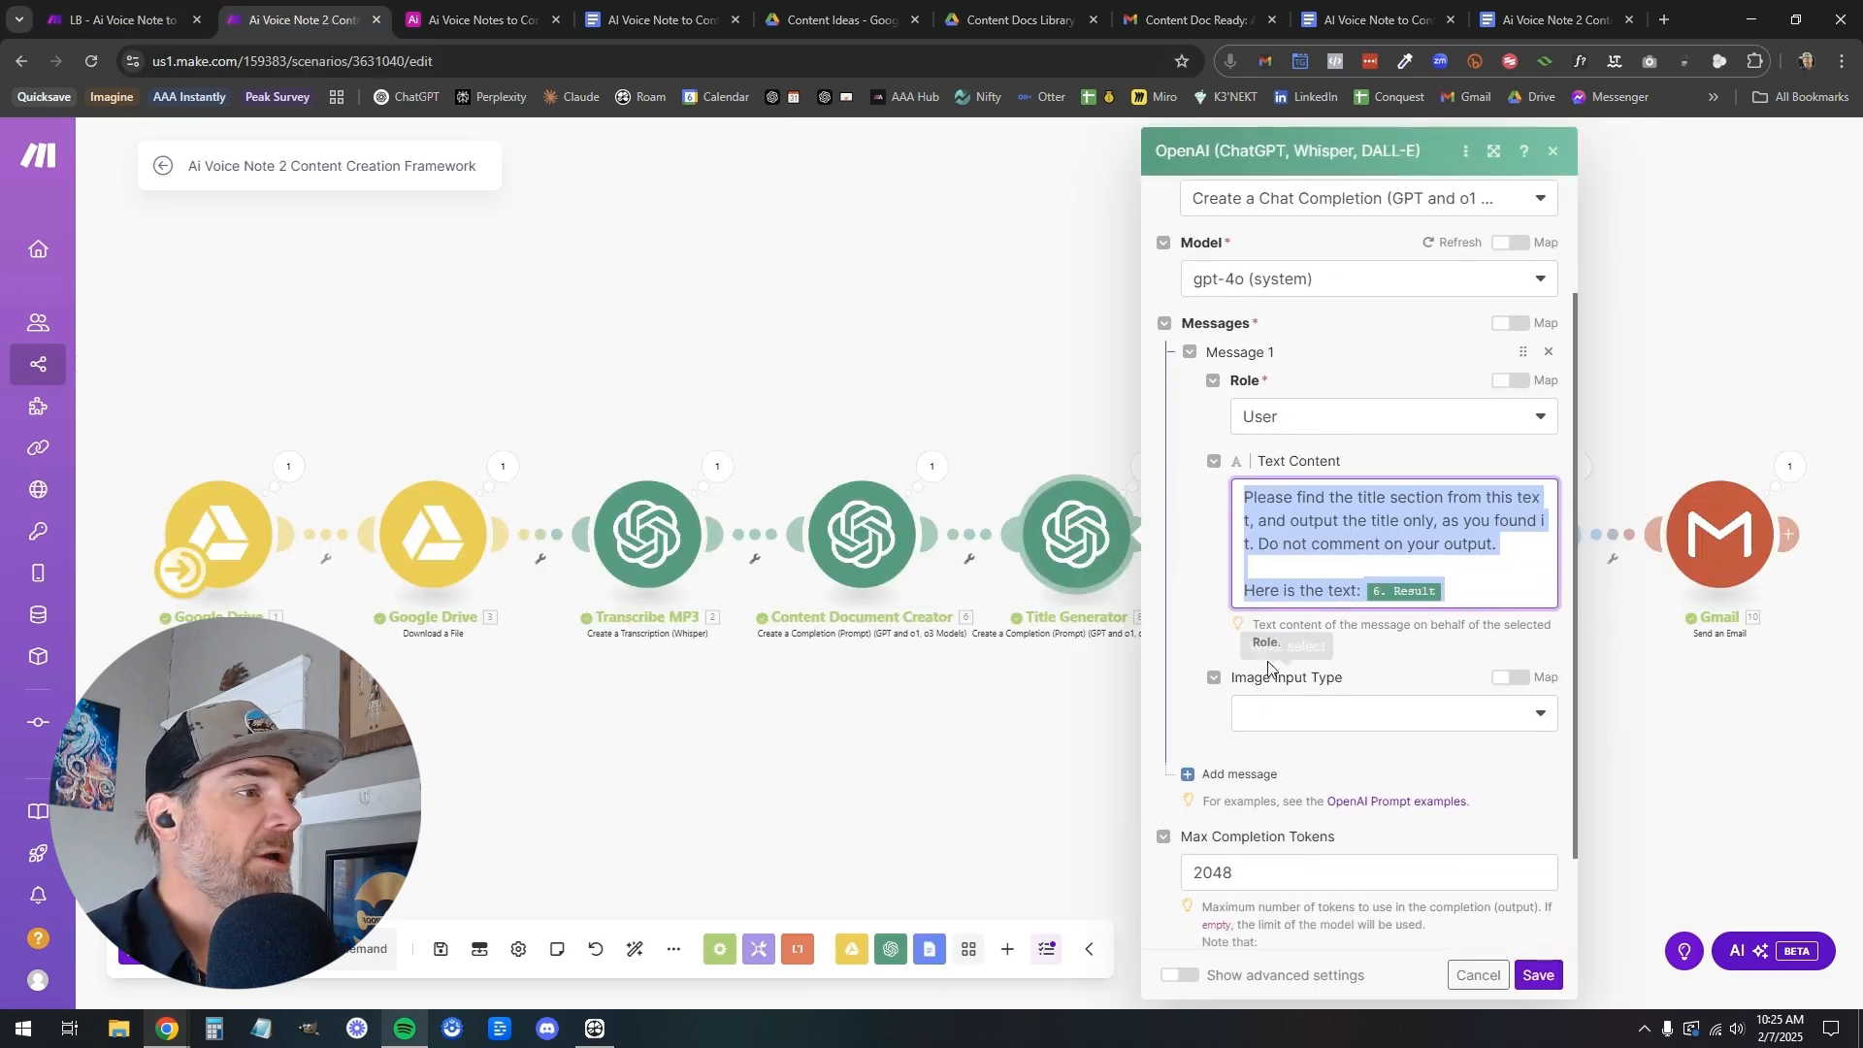
scroll(1252, 626, up, 2)
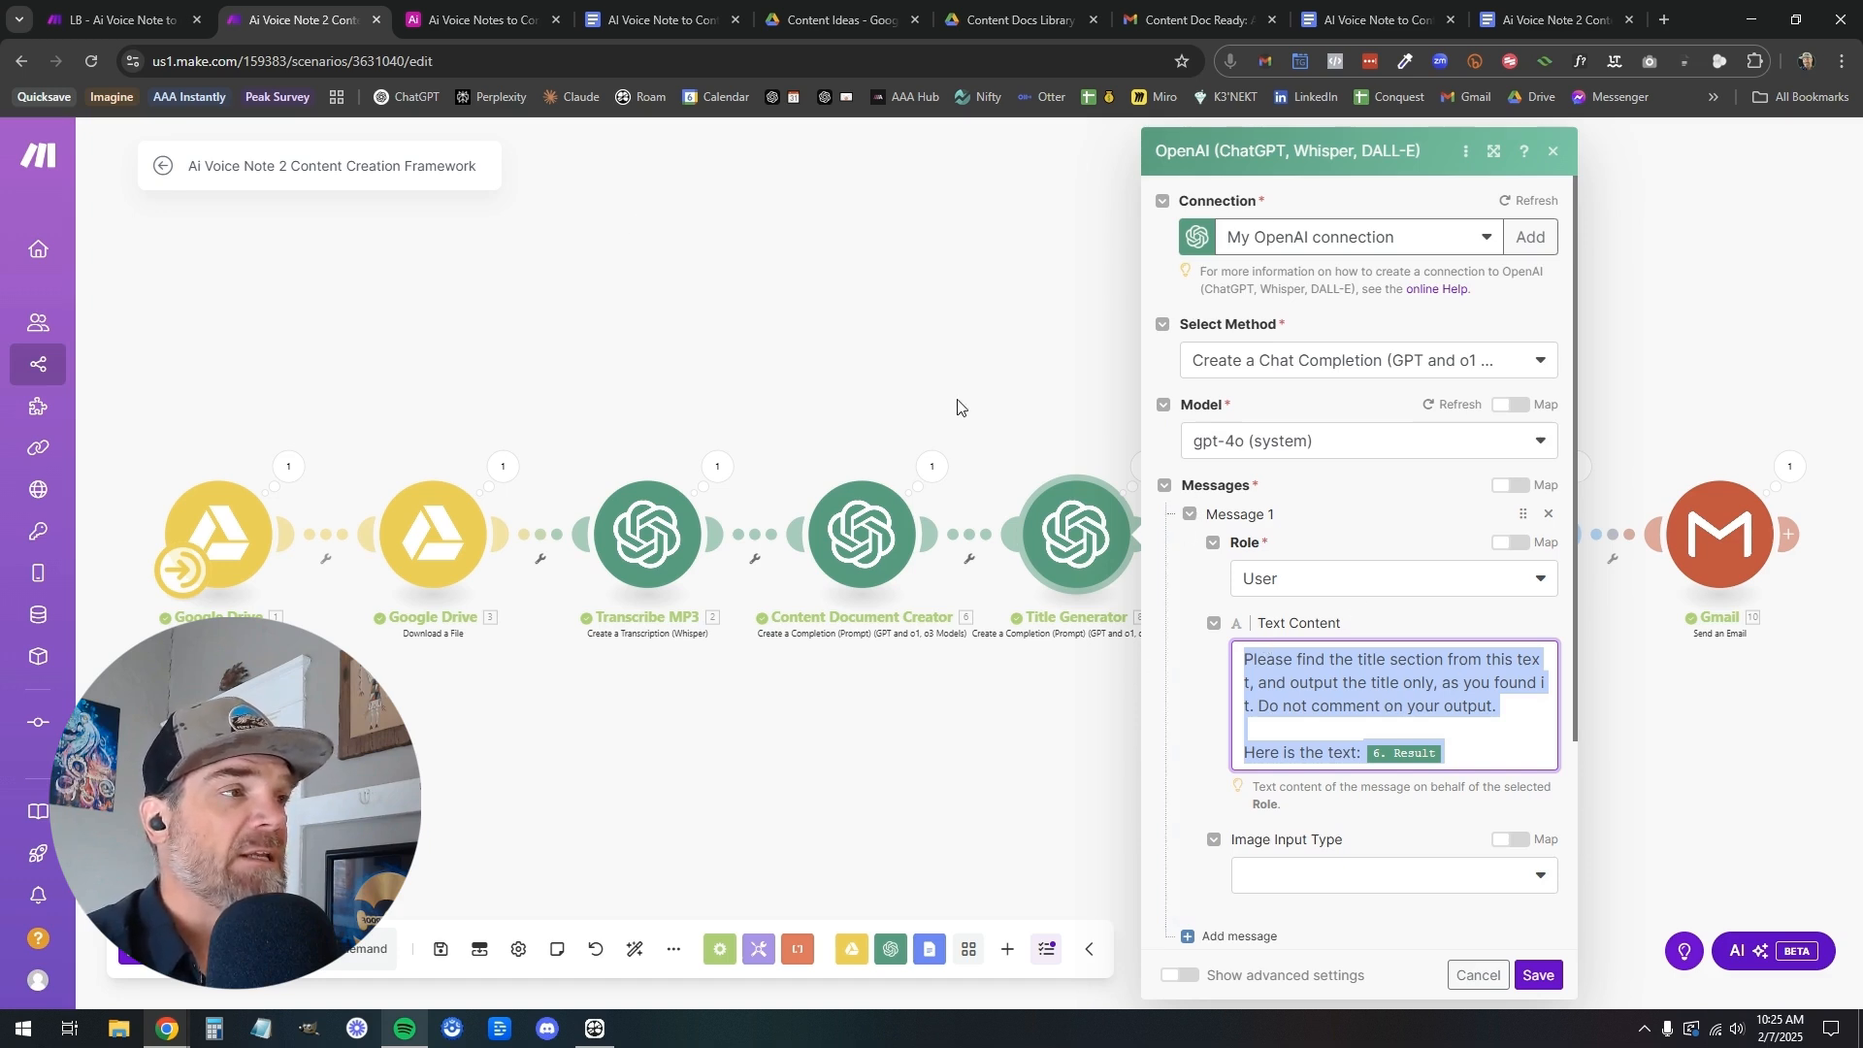
Rename the OpenAI completion module in the LB - Ai Voice Note to Content Framework scenario as Content Framework Agent
click(135, 20)
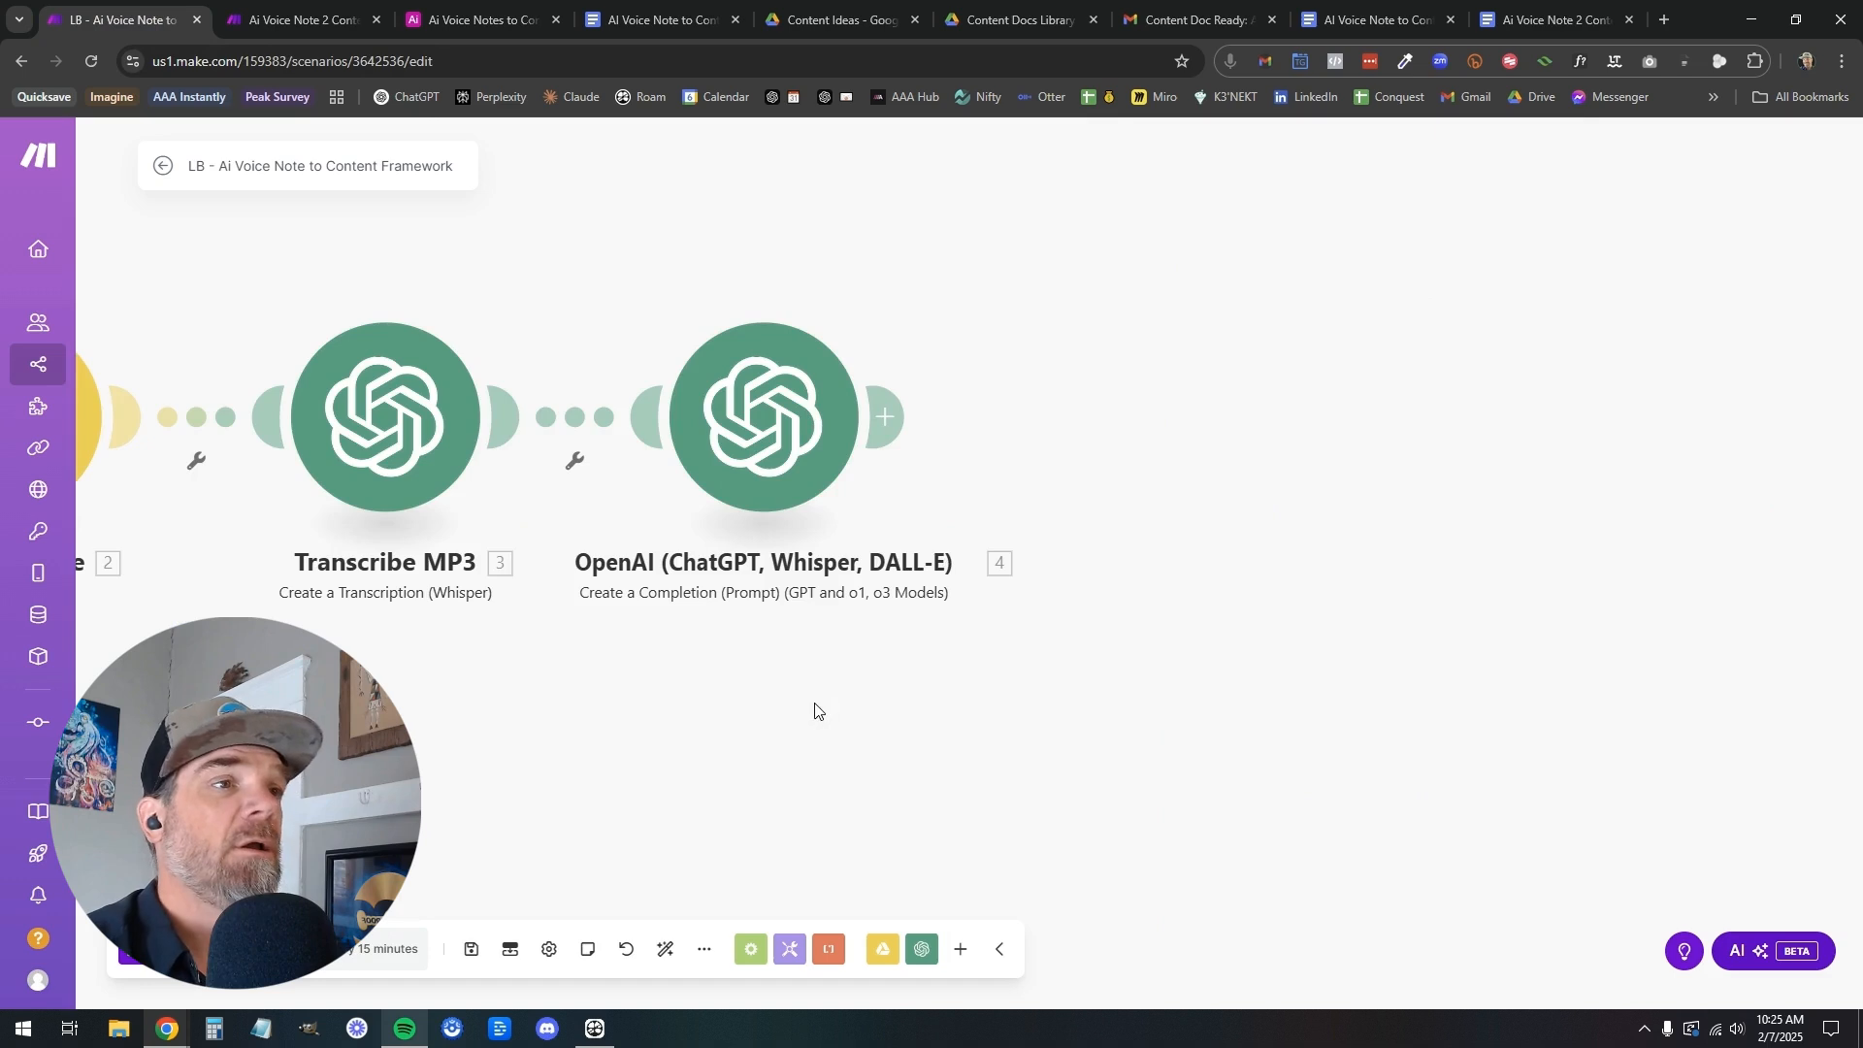
click(825, 437)
click(878, 276)
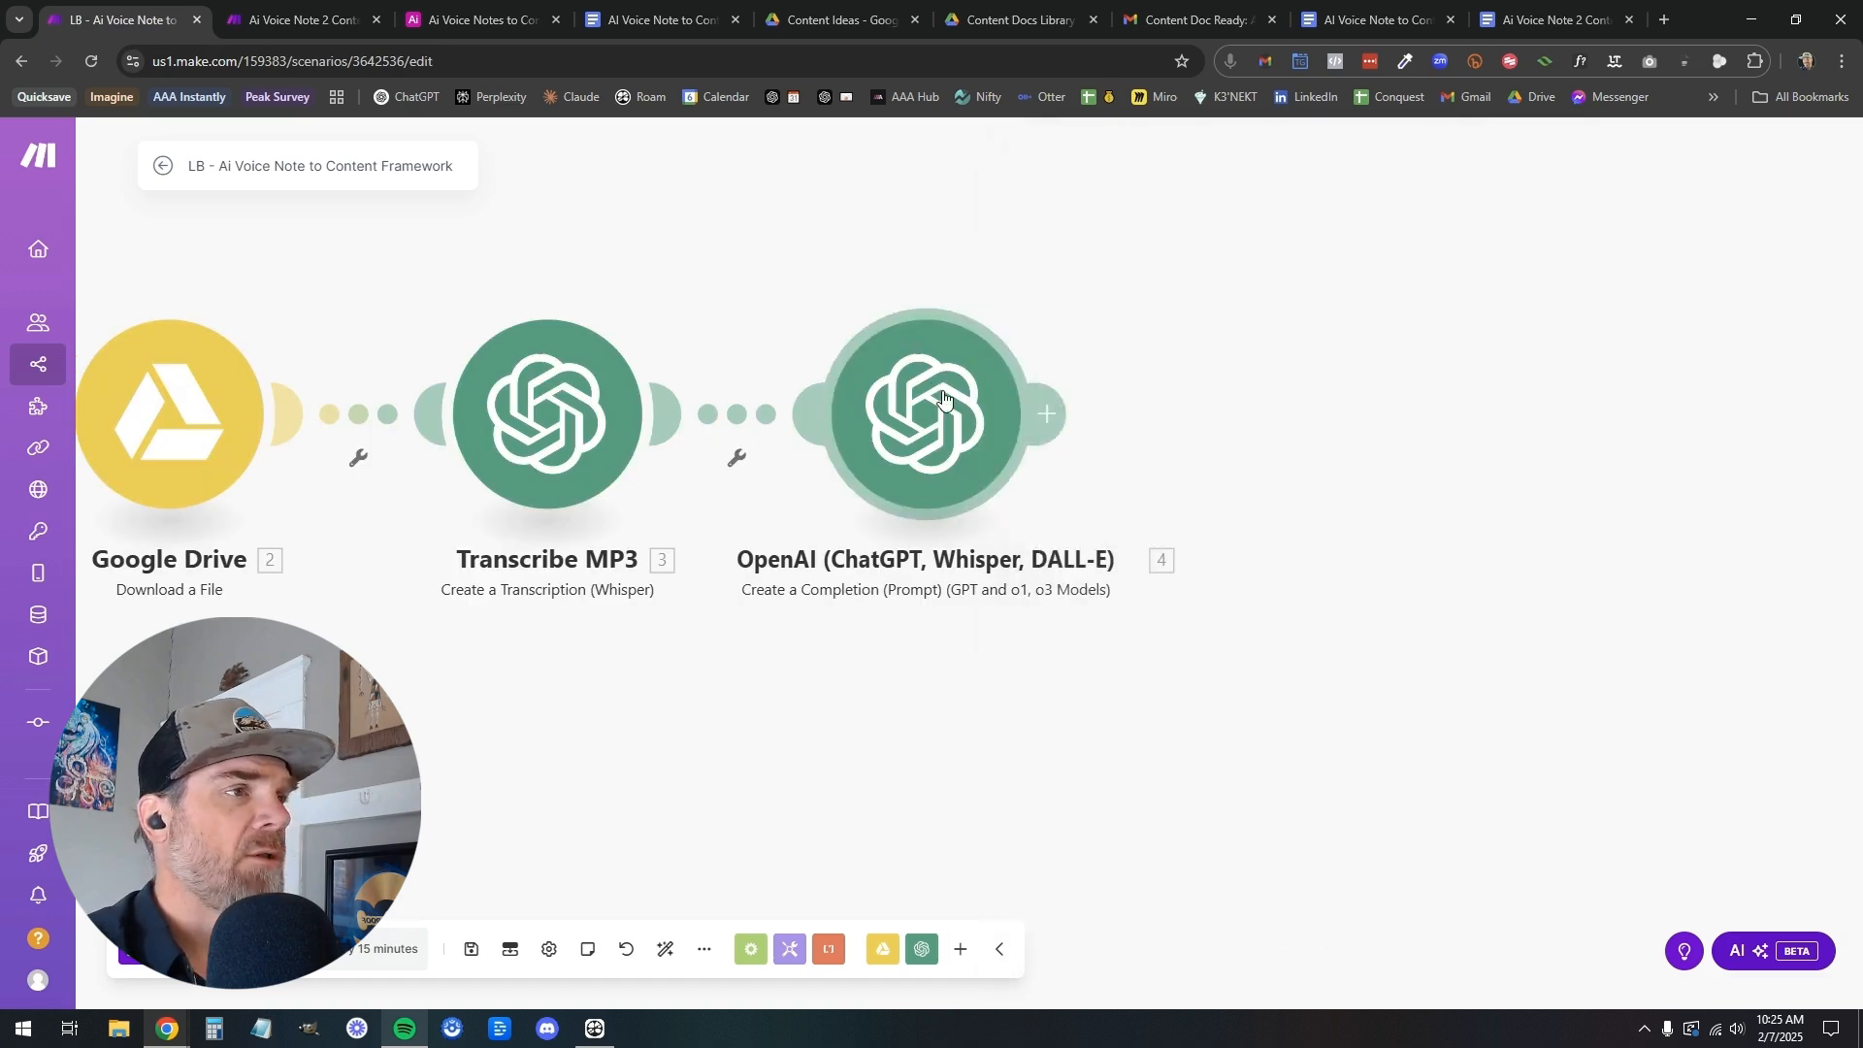
right_click(941, 390)
click(1009, 504)
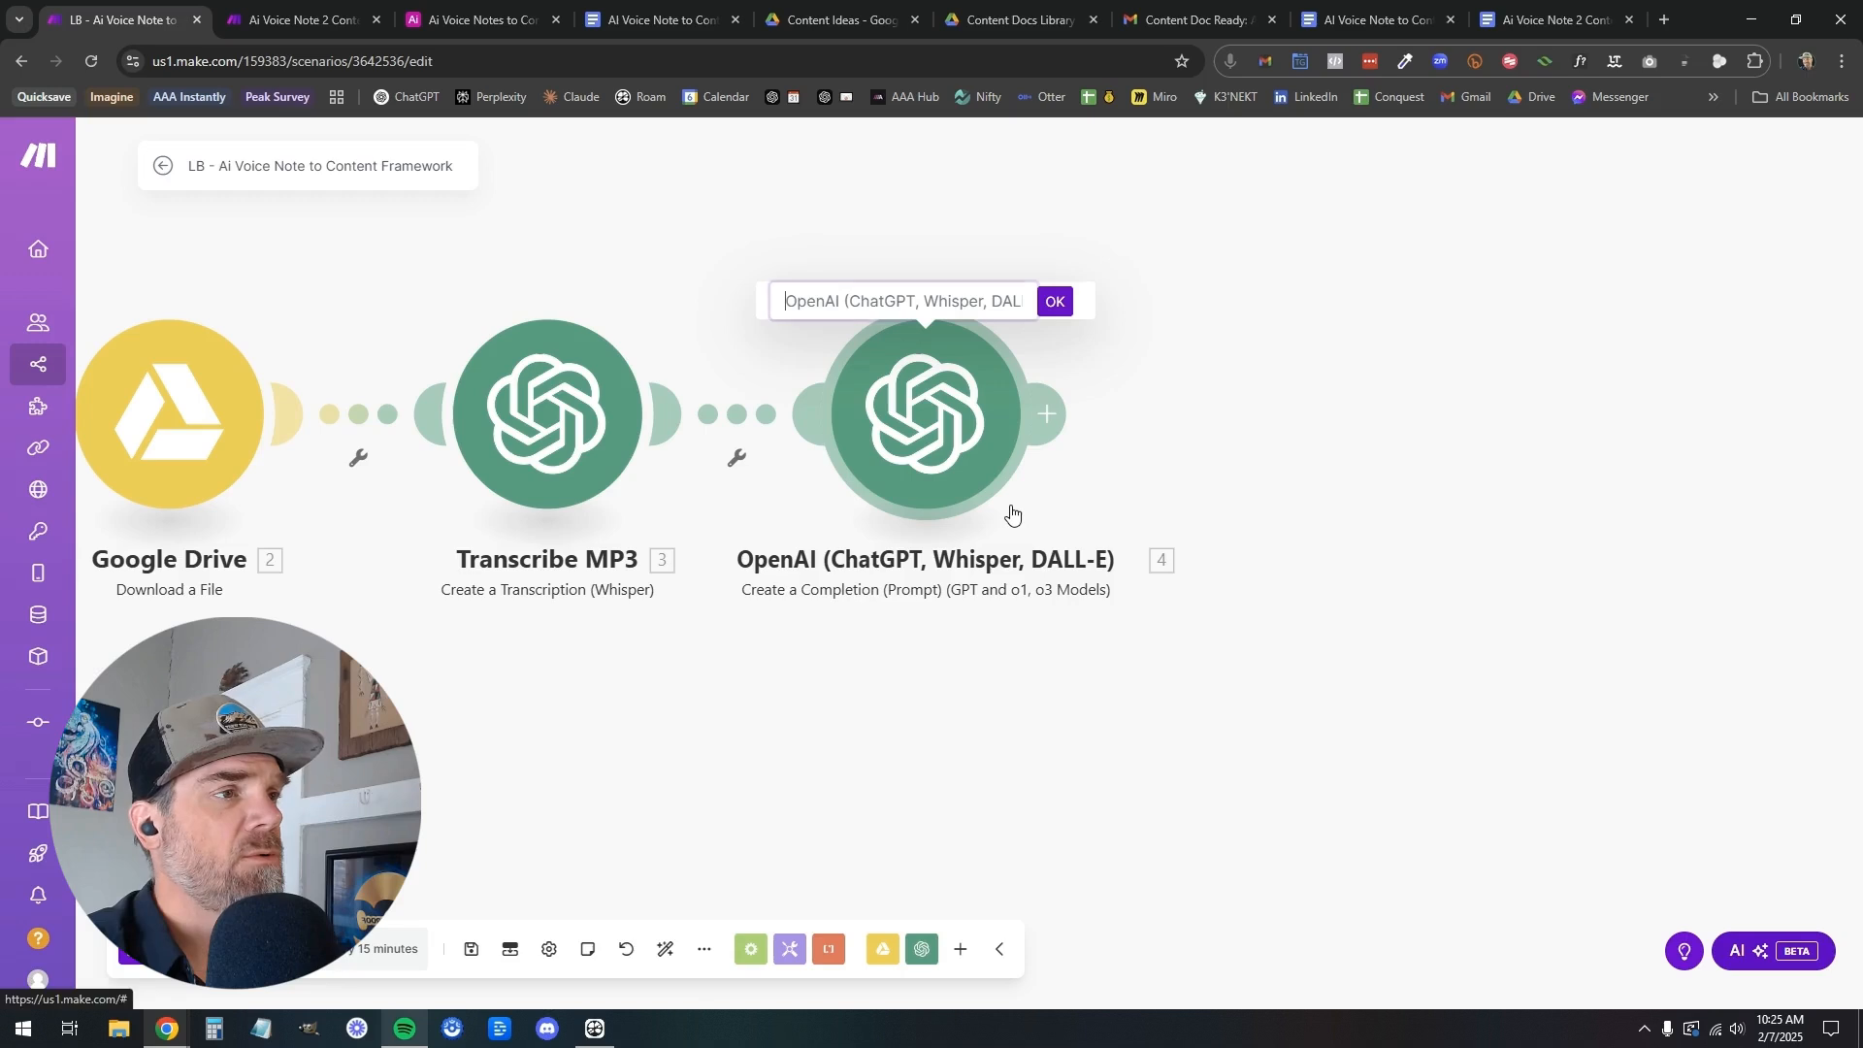
text(Con)
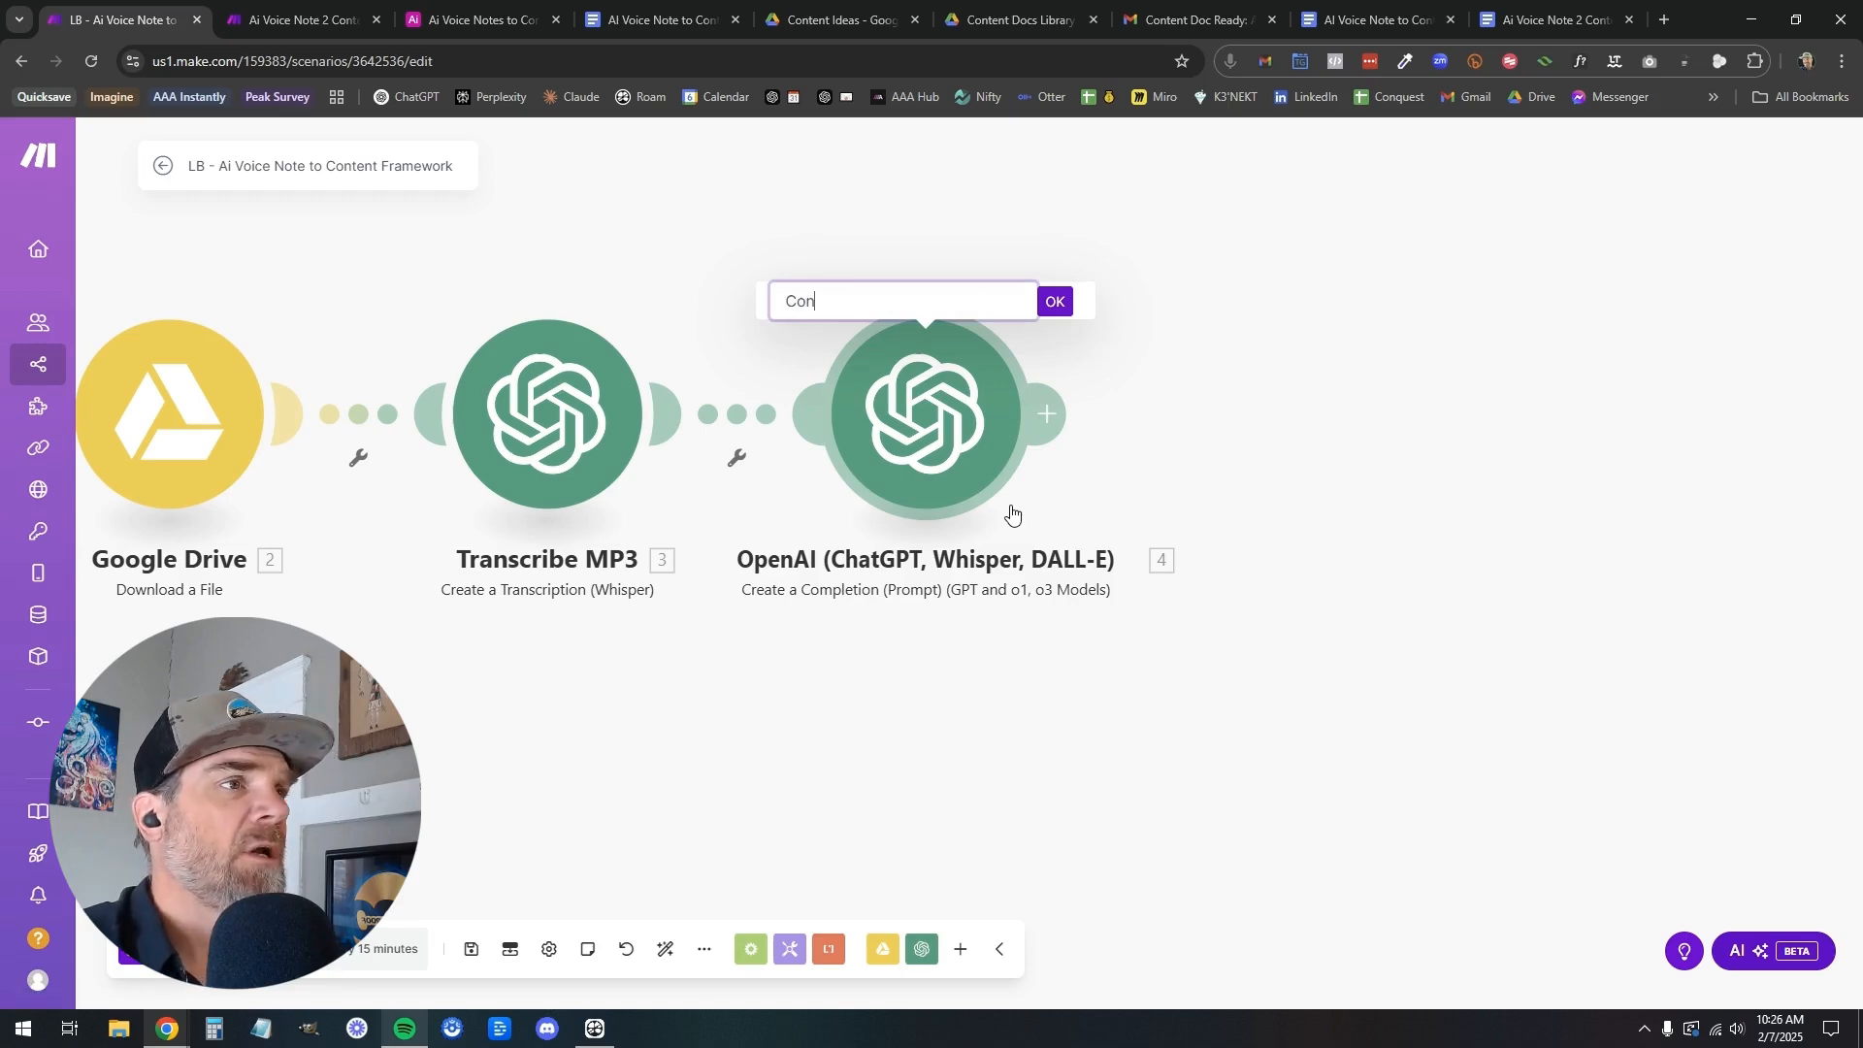
text(tent Fram)
key(BackSpace)
key(BackSpace)
text(ramework Ag)
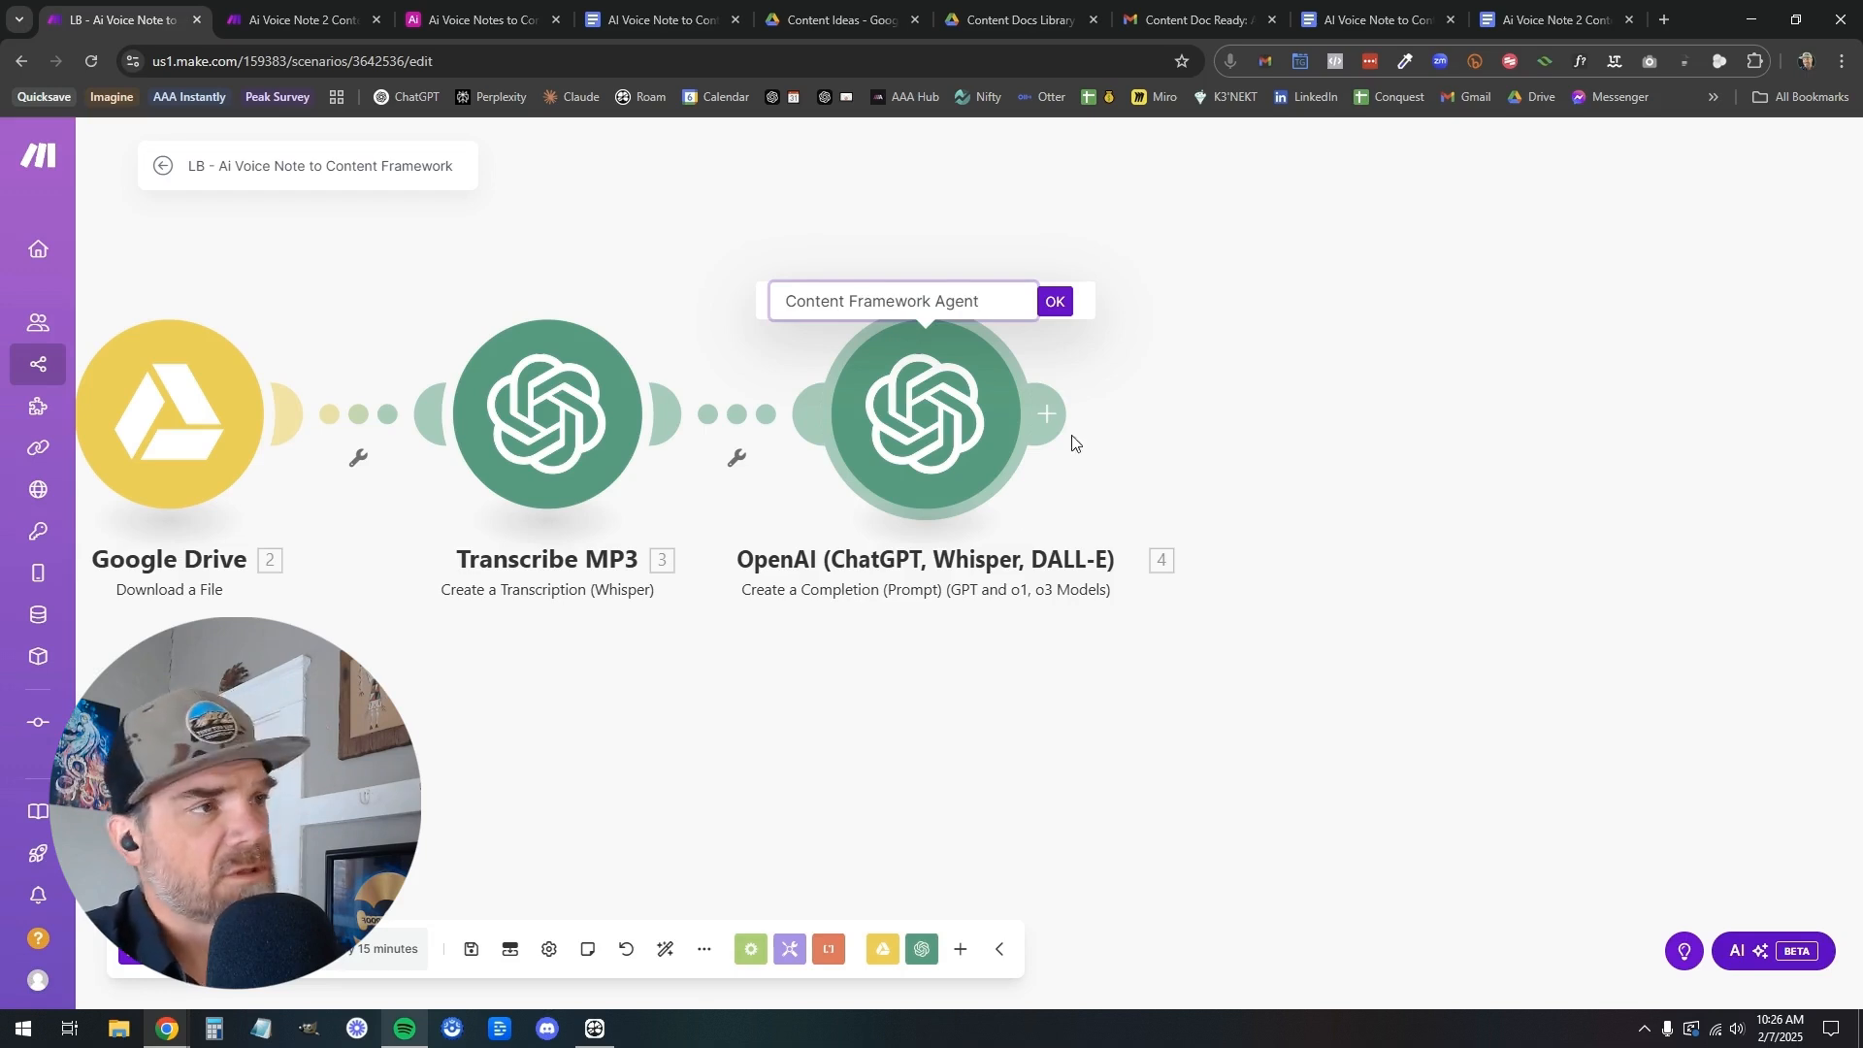
text(ent)
click(1056, 301)
Add a new module after Content Framework Agent and choose OpenAI (ChatGPT, Whisper, DALL-E) as its app
click(1066, 427)
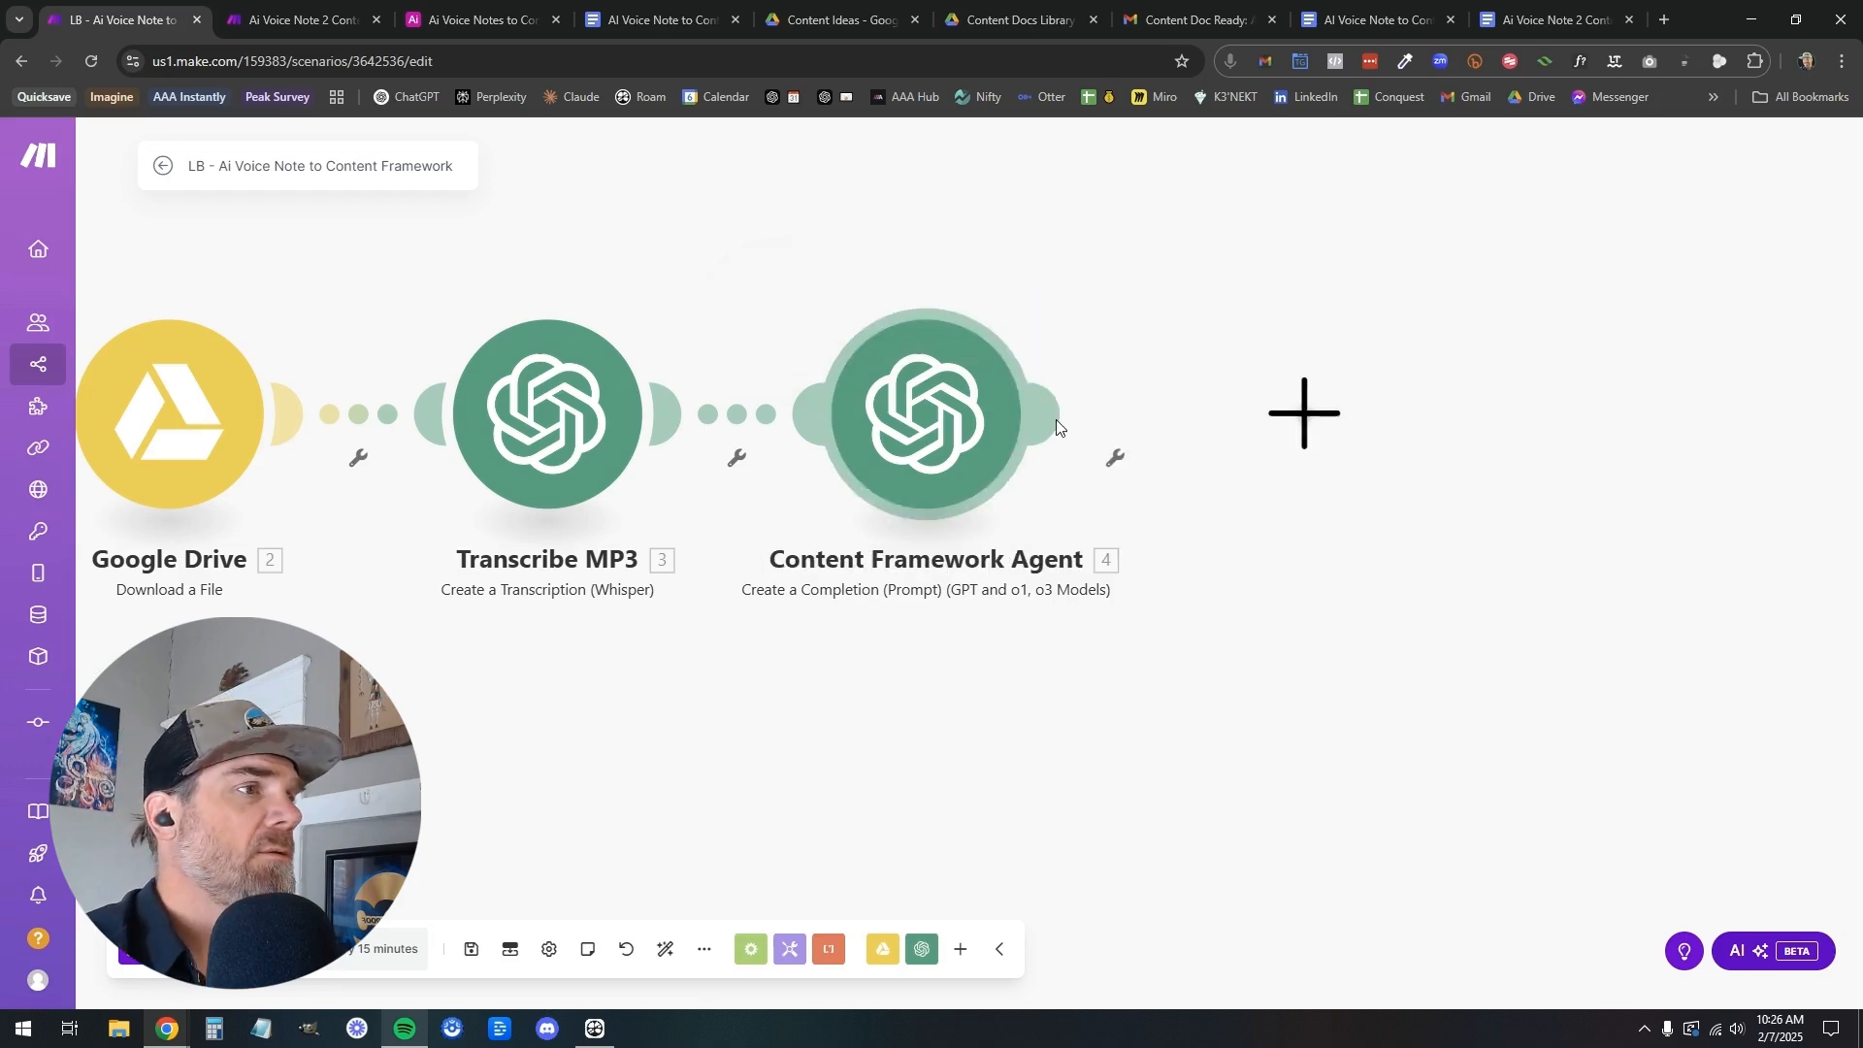
click(1519, 310)
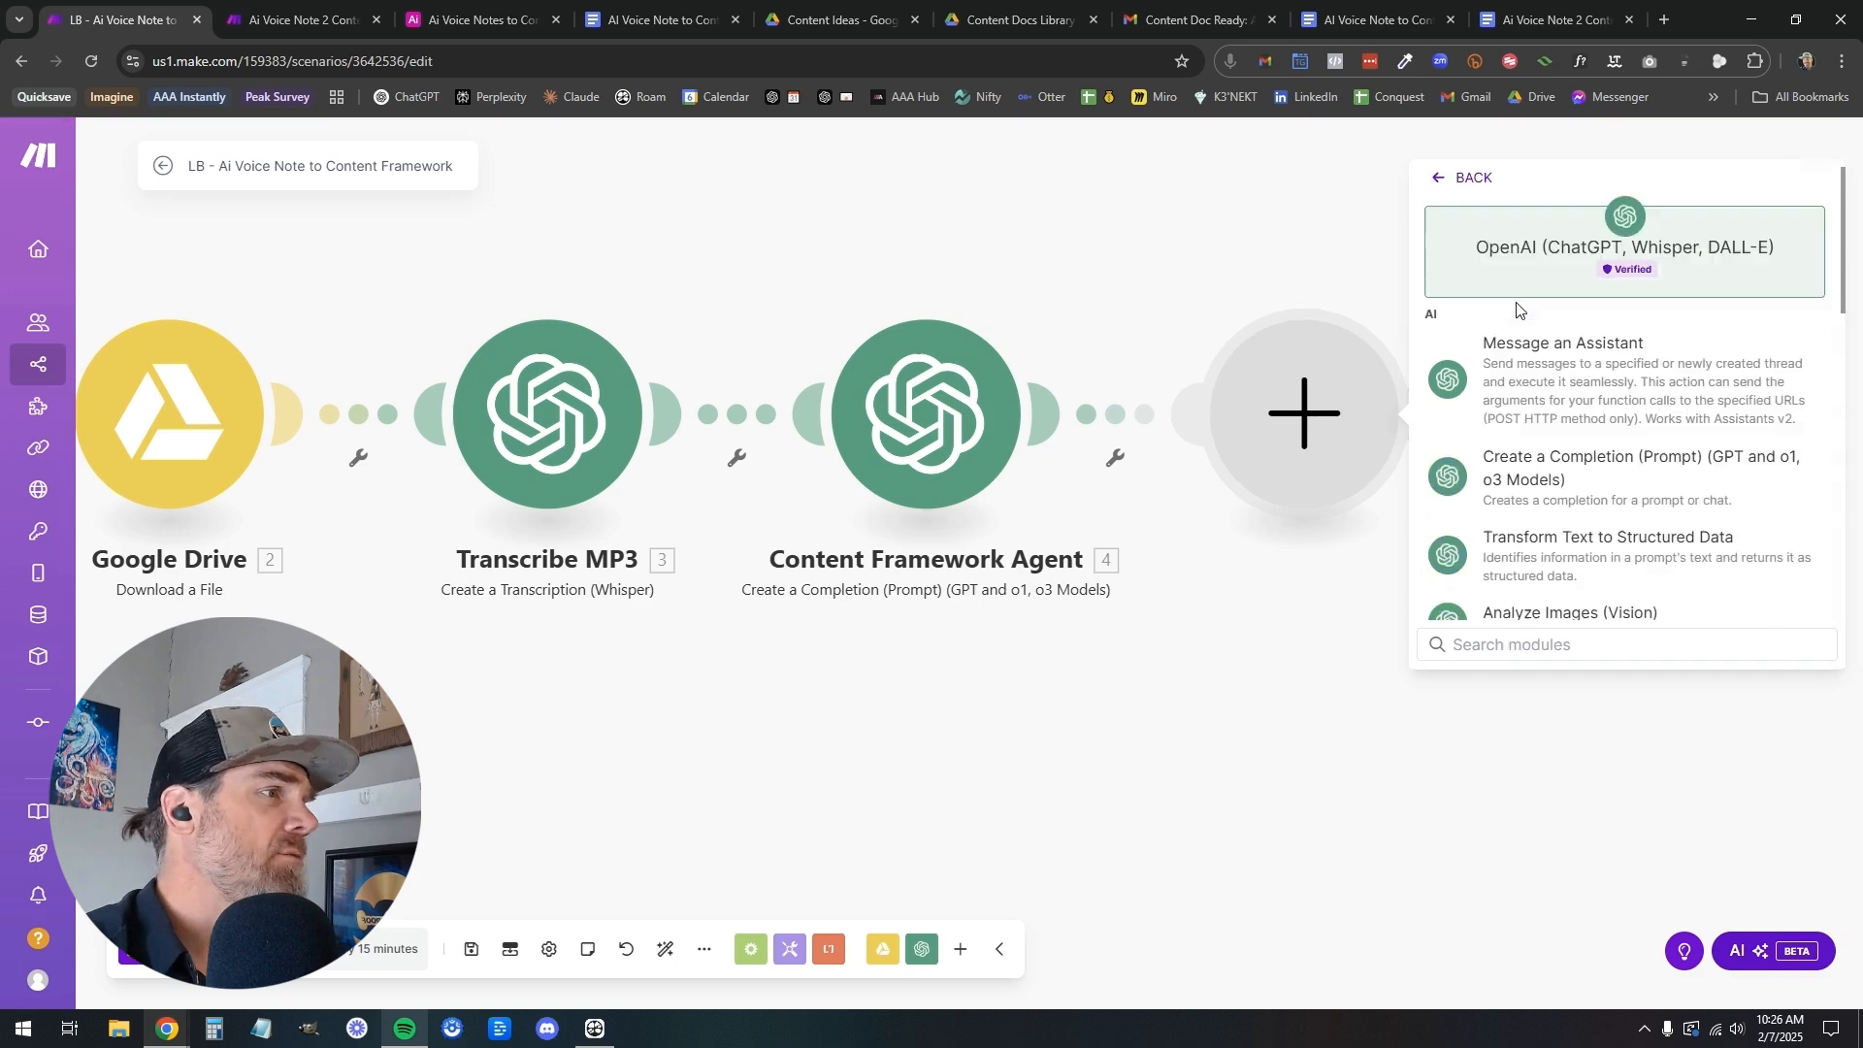
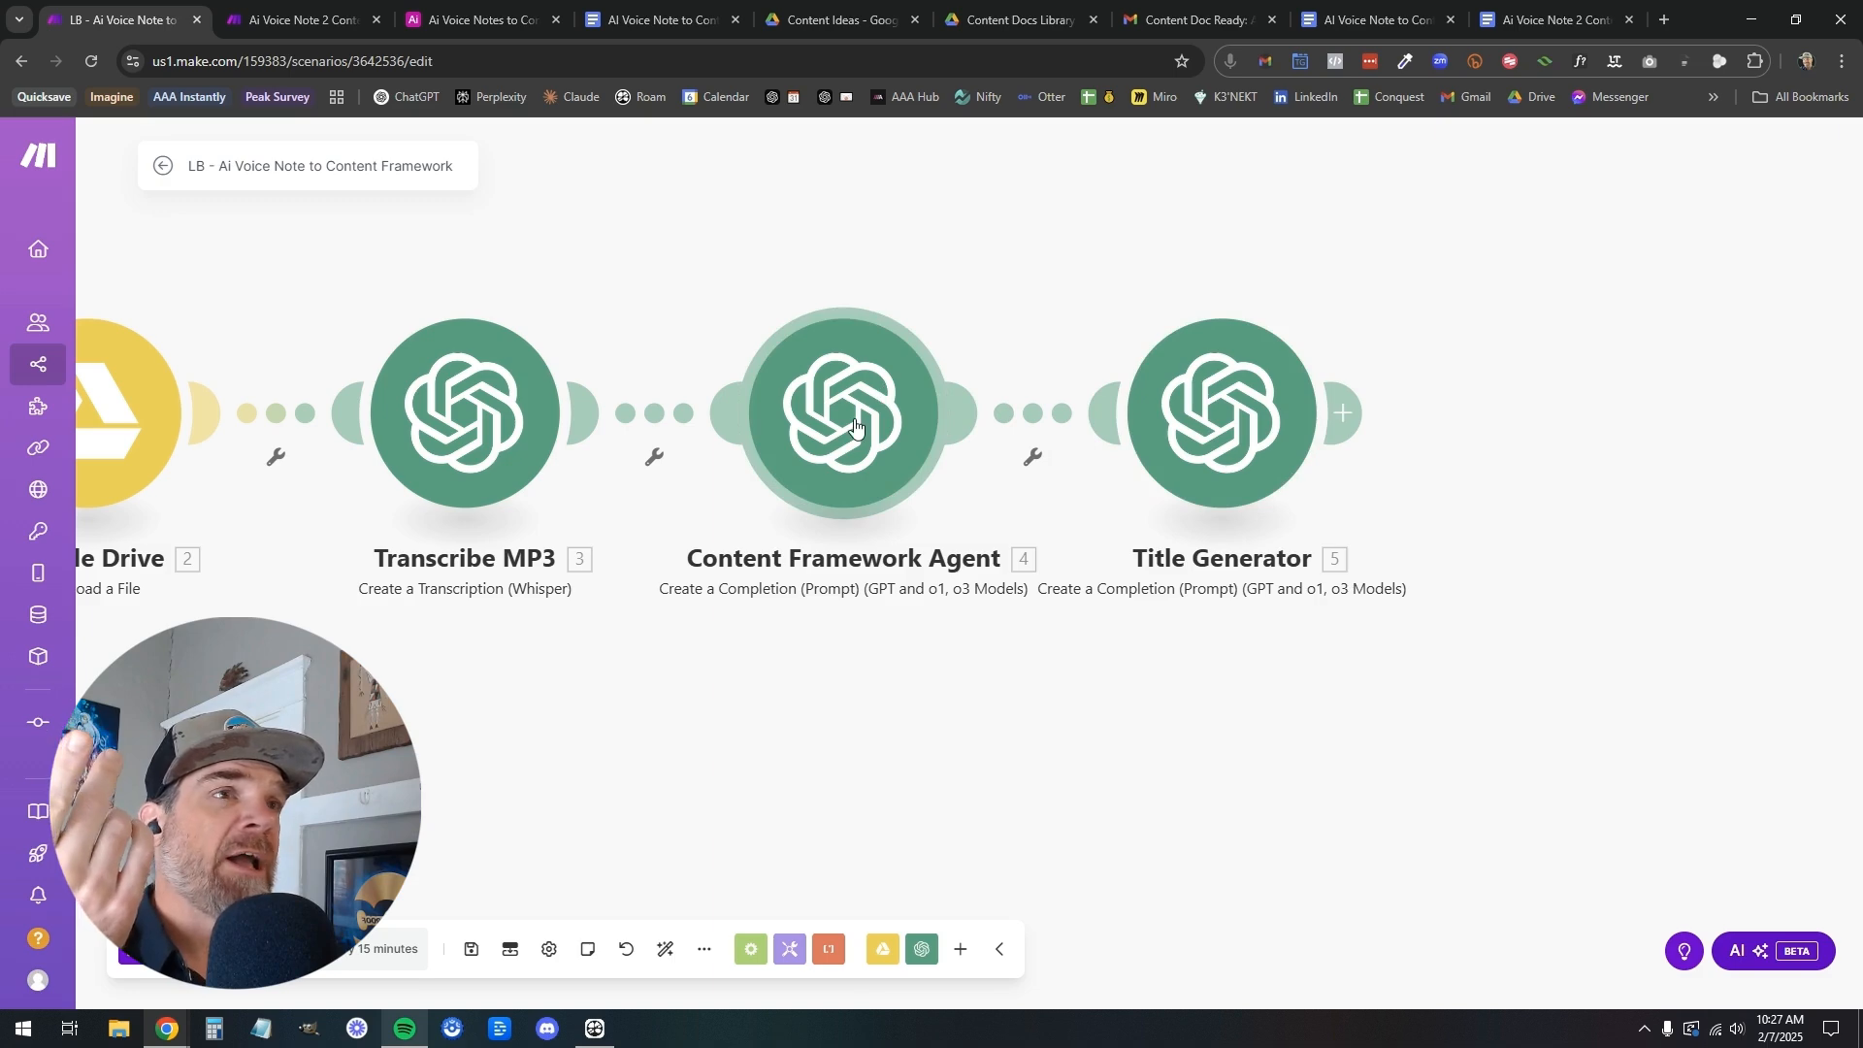
Examine the title heading of the finished AI Voice Note to Content Creation Framework document, then return to the LB scenario
click(669, 19)
scroll(917, 621, up, 2)
drag(786, 469, 609, 425)
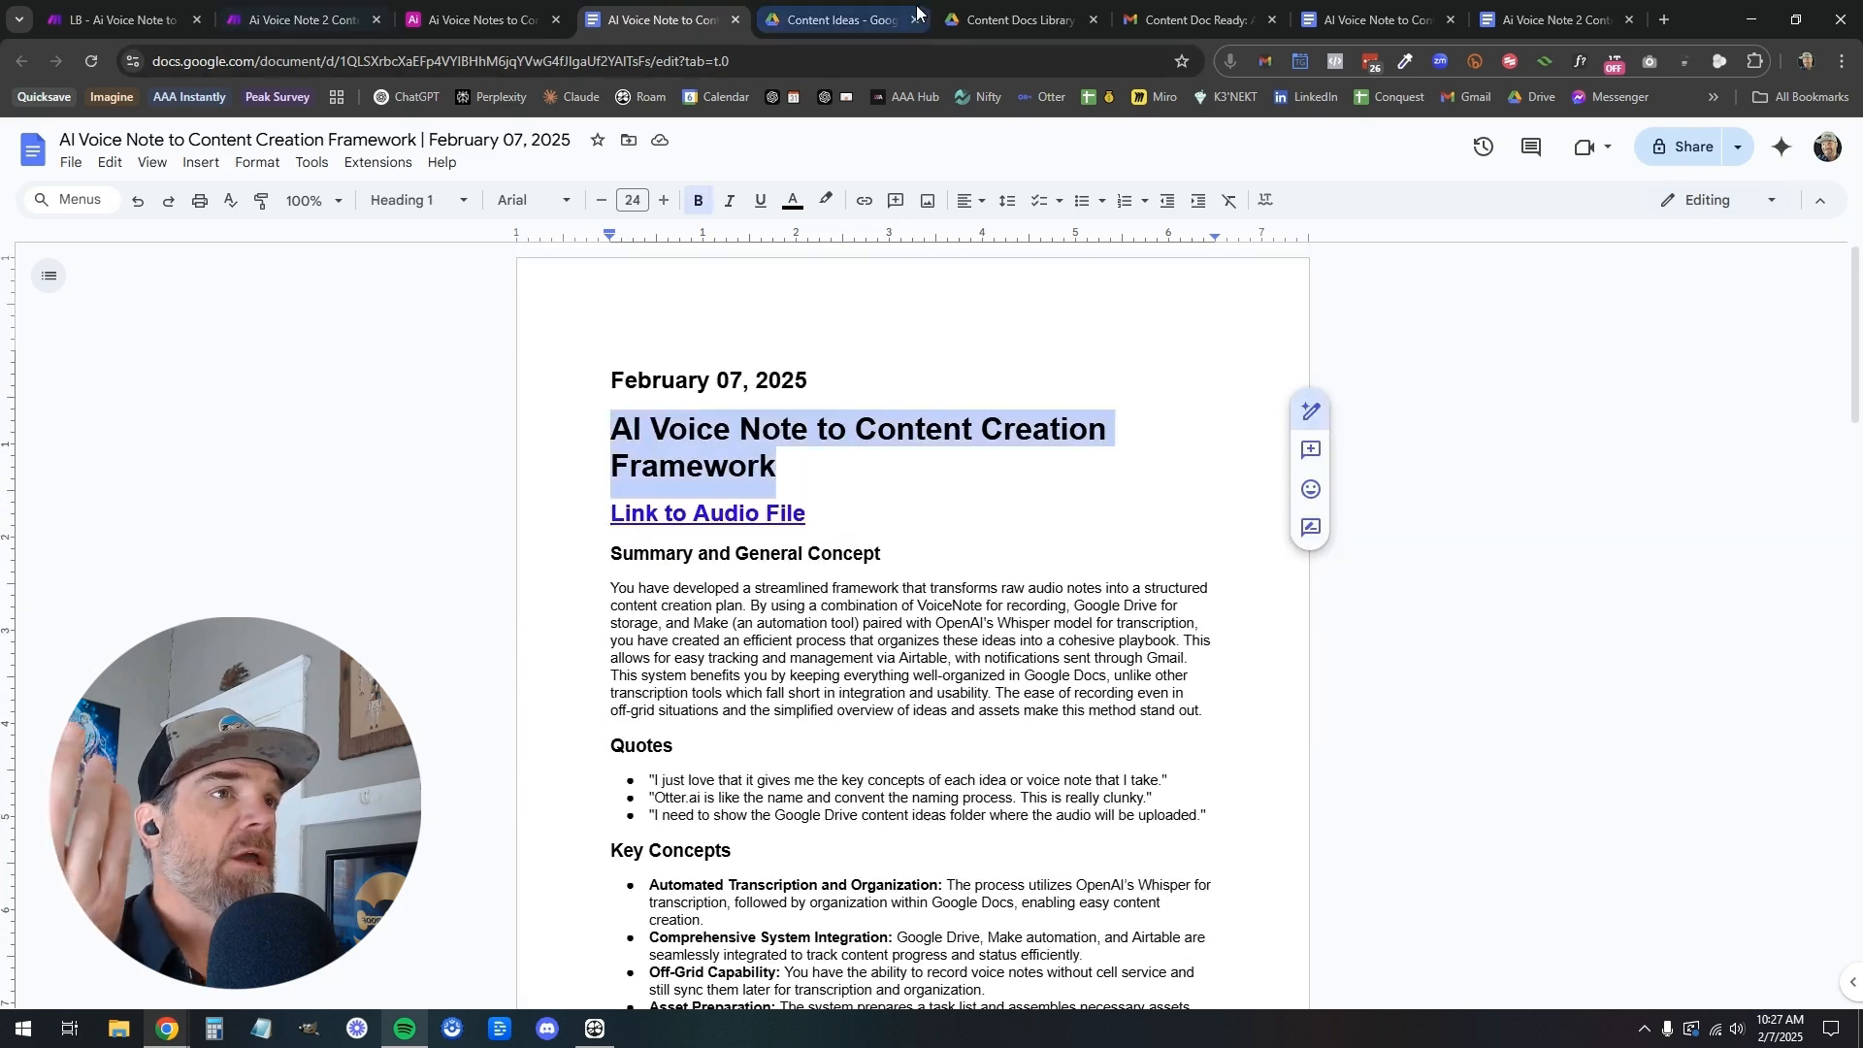
click(141, 24)
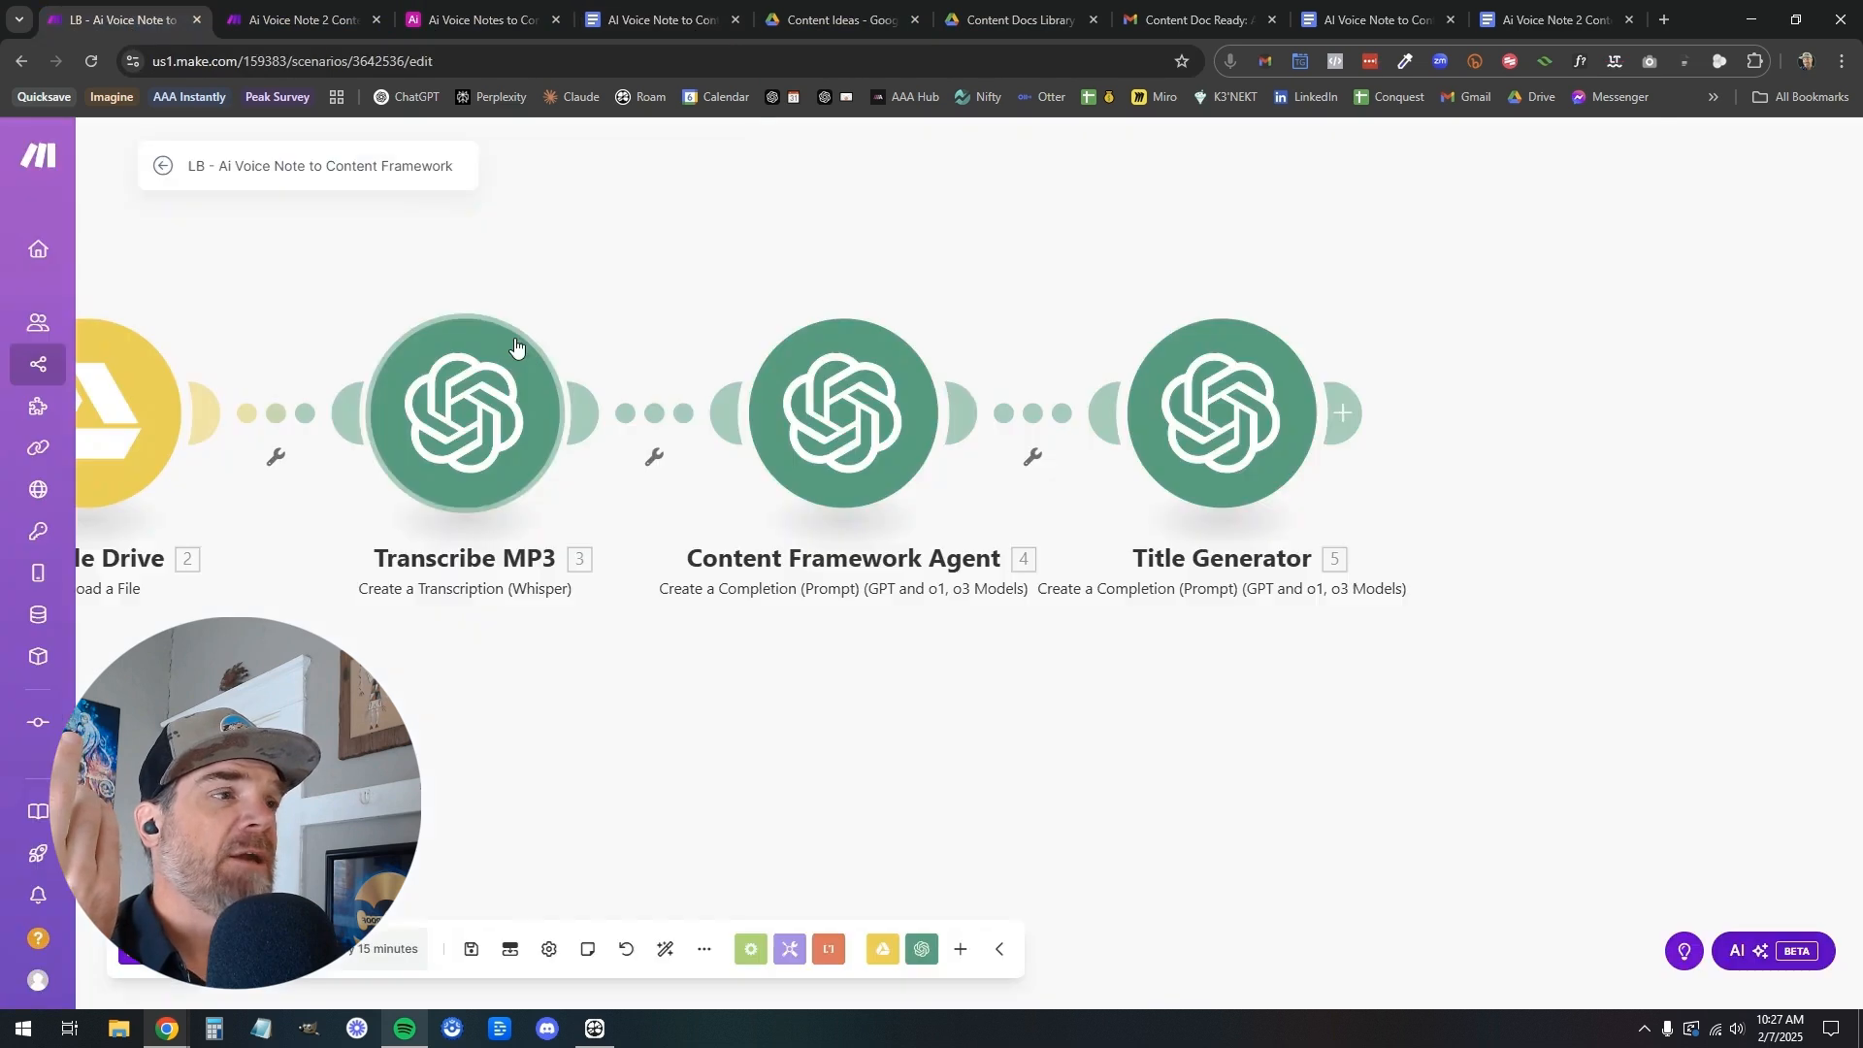
Add a Google Docs Create a Document module after Title Generator and select the Best Slope Designs connection
drag(1530, 483, 1090, 483)
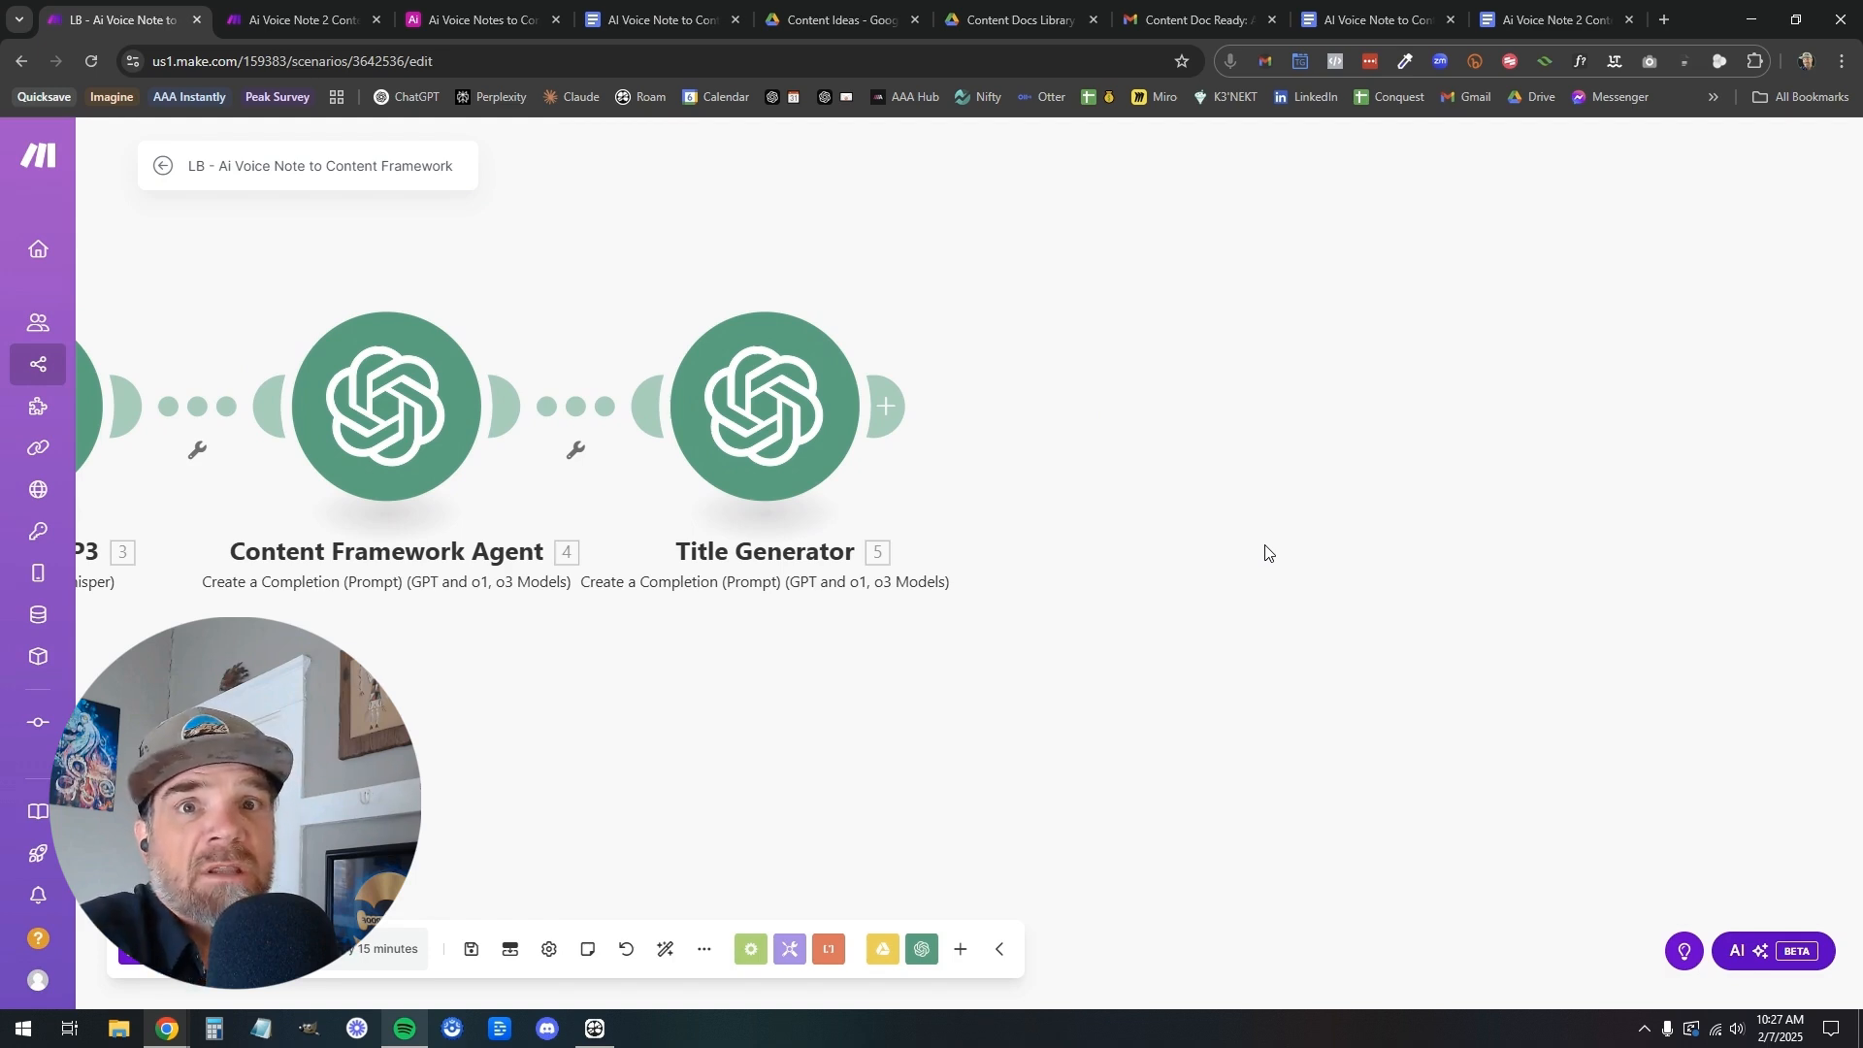
click(886, 405)
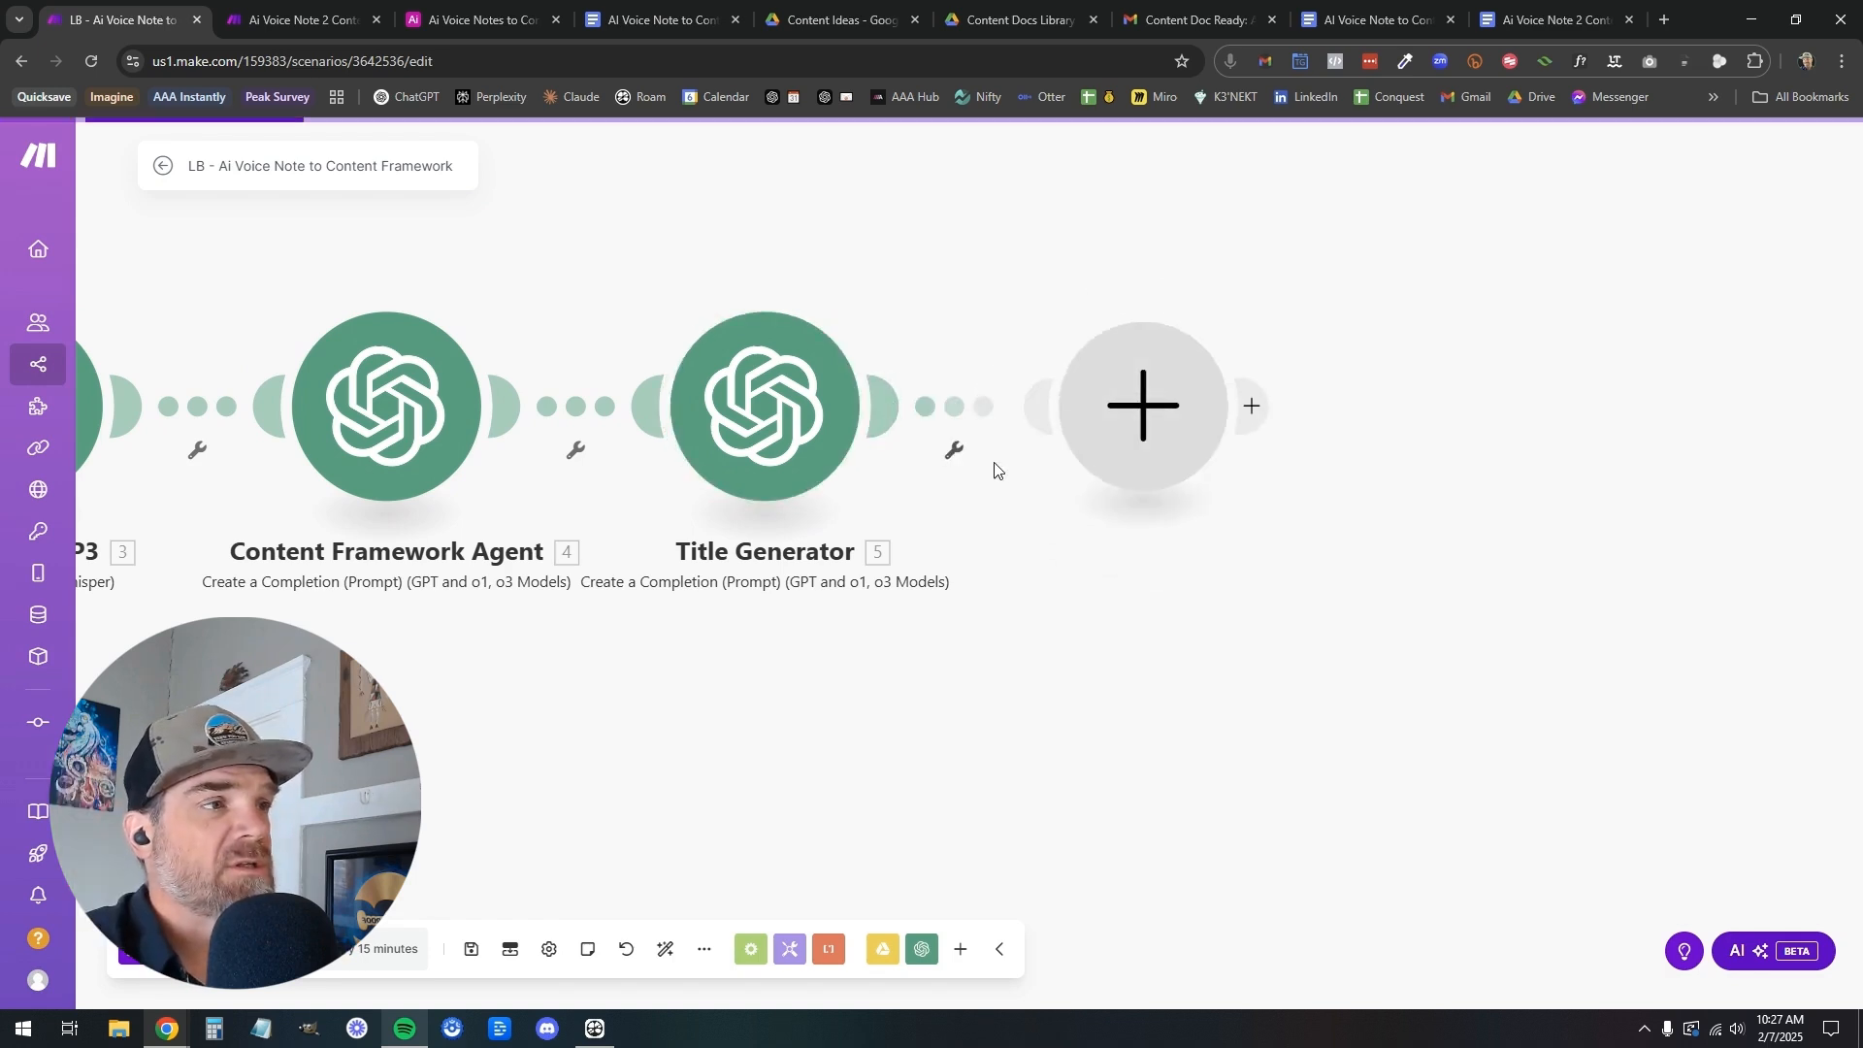
text(docs)
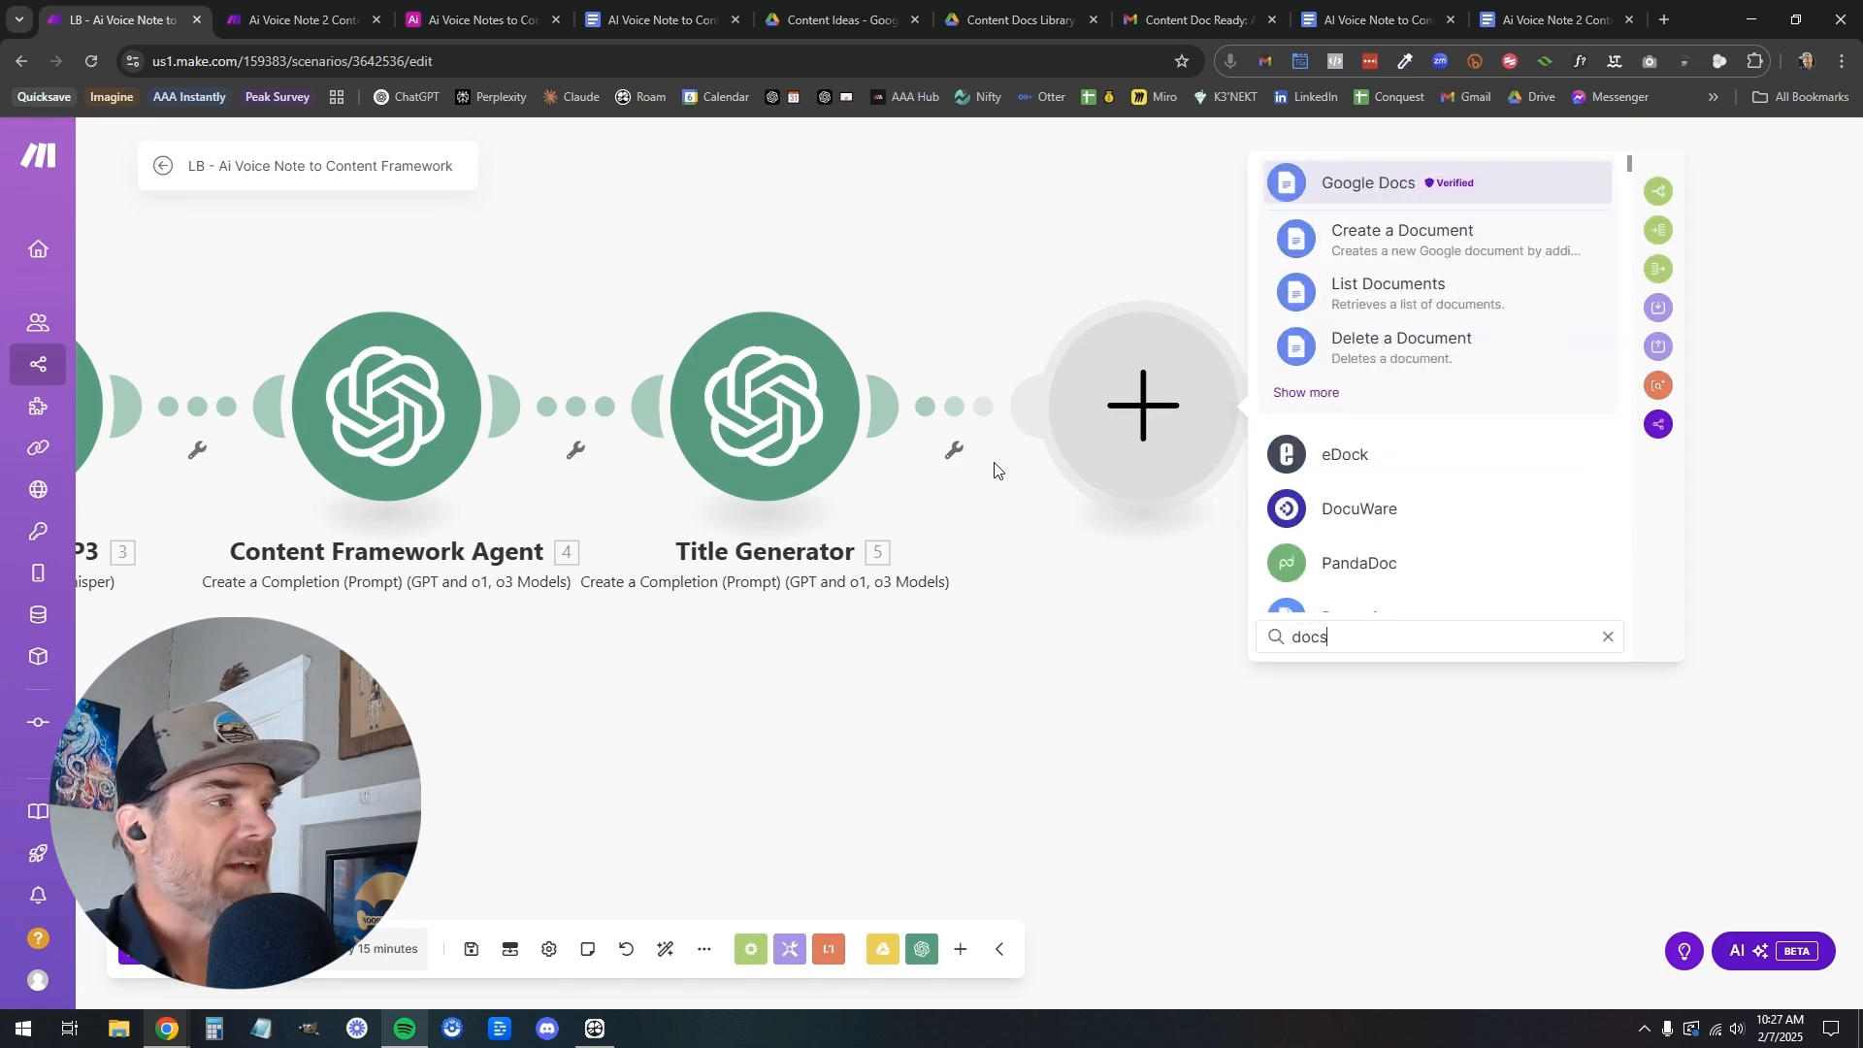
click(1376, 240)
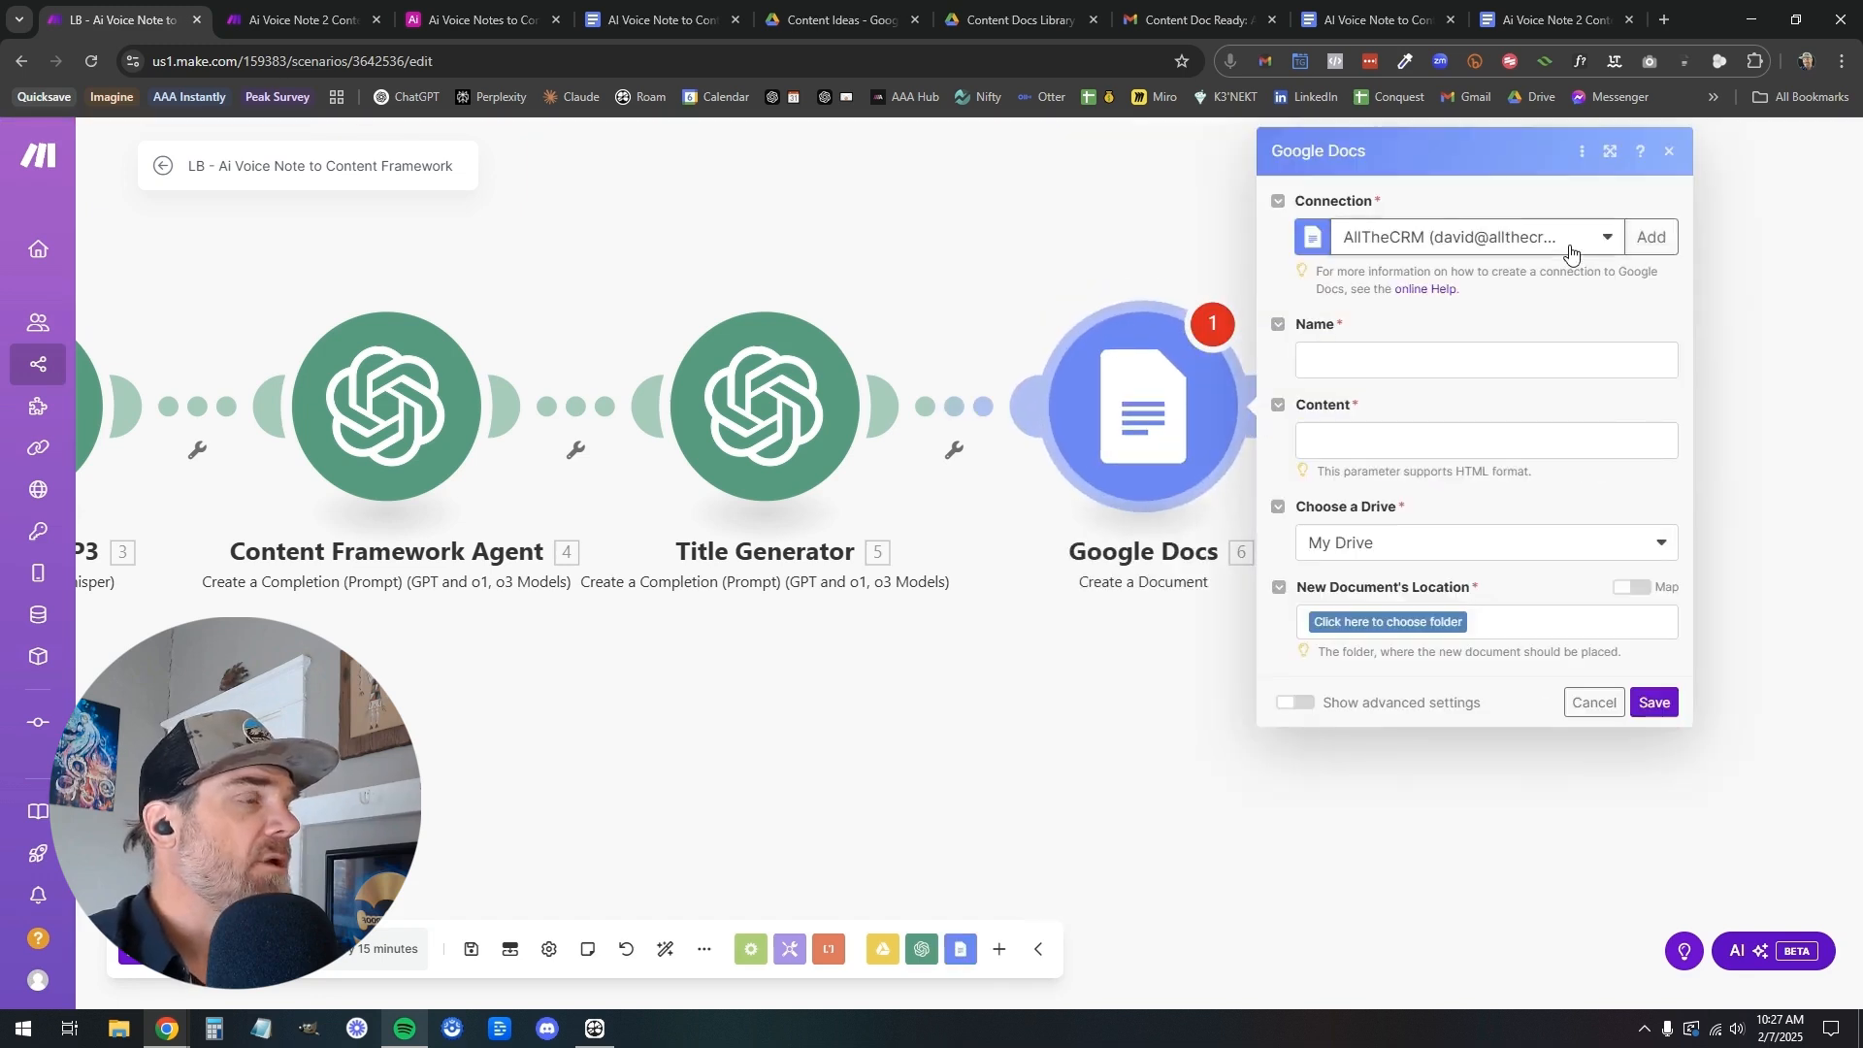
click(1570, 250)
click(1517, 306)
Set the new document's name to the Title Generator Result followed by a "|" separator
click(1461, 361)
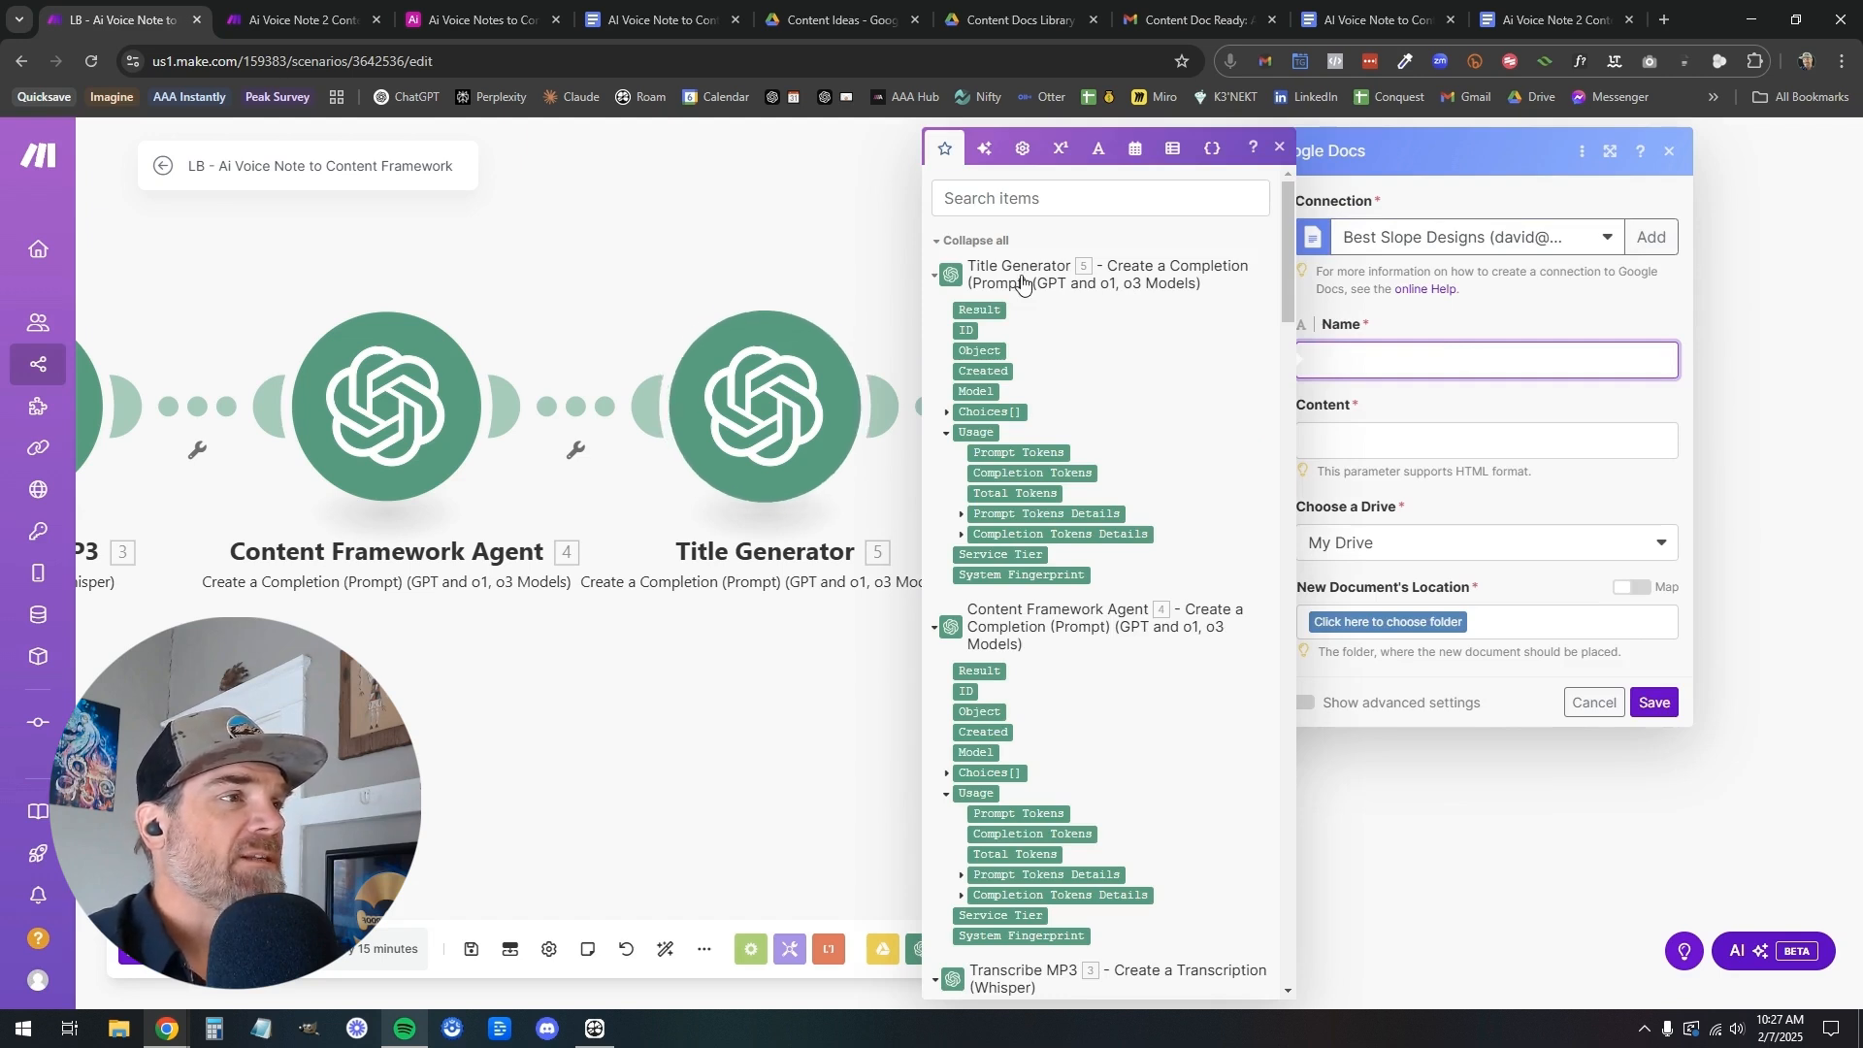
click(989, 308)
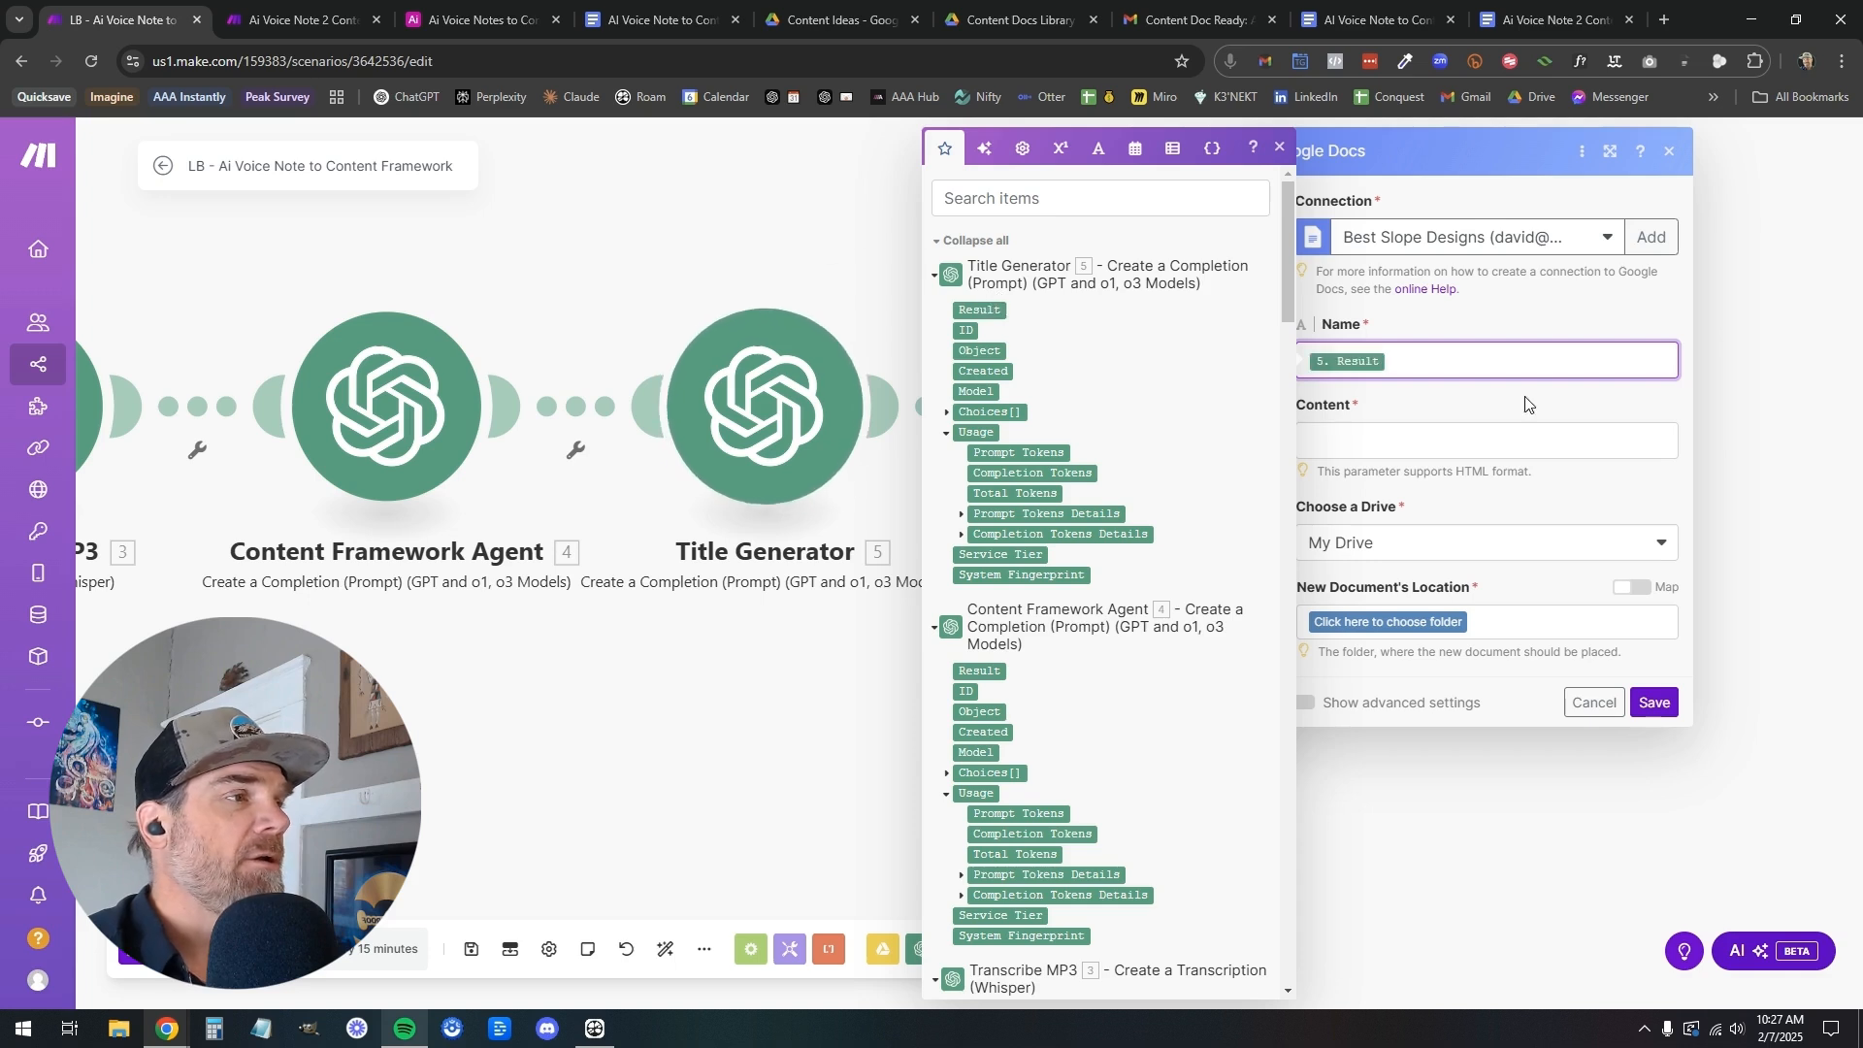
click(1439, 363)
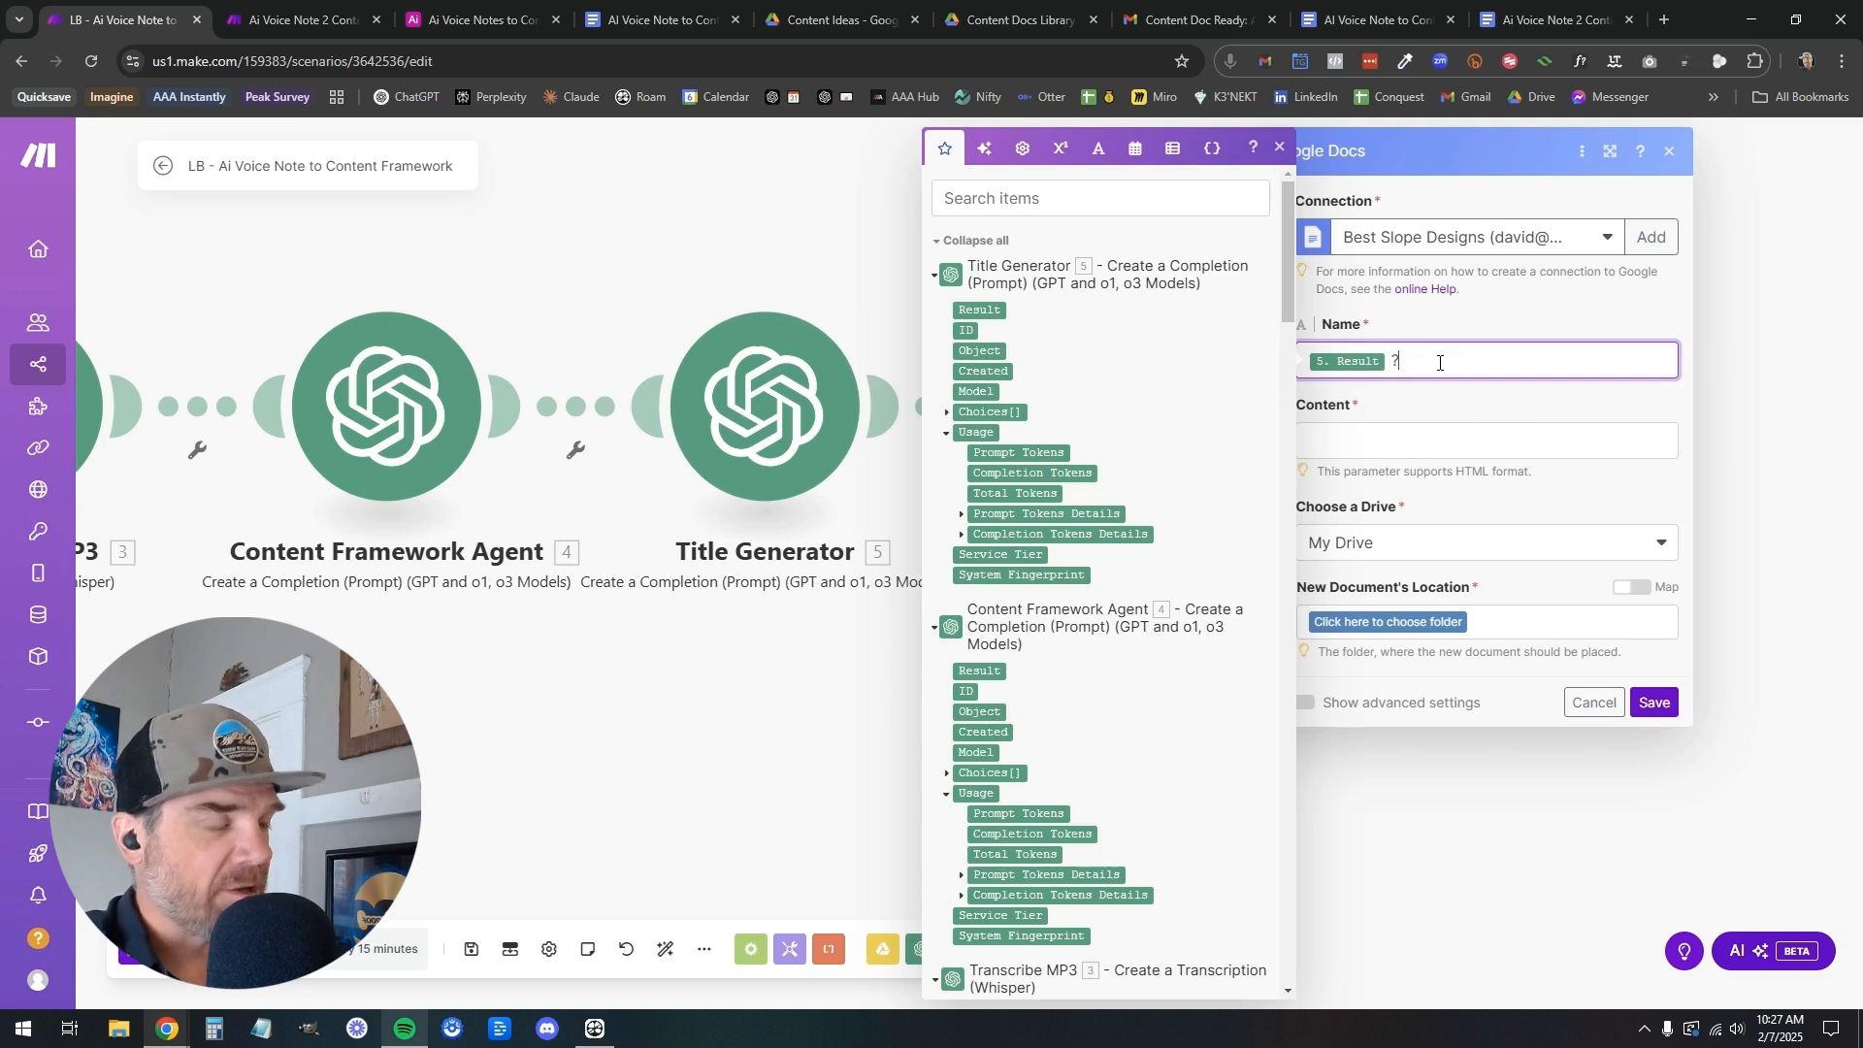
key(BackSpace)
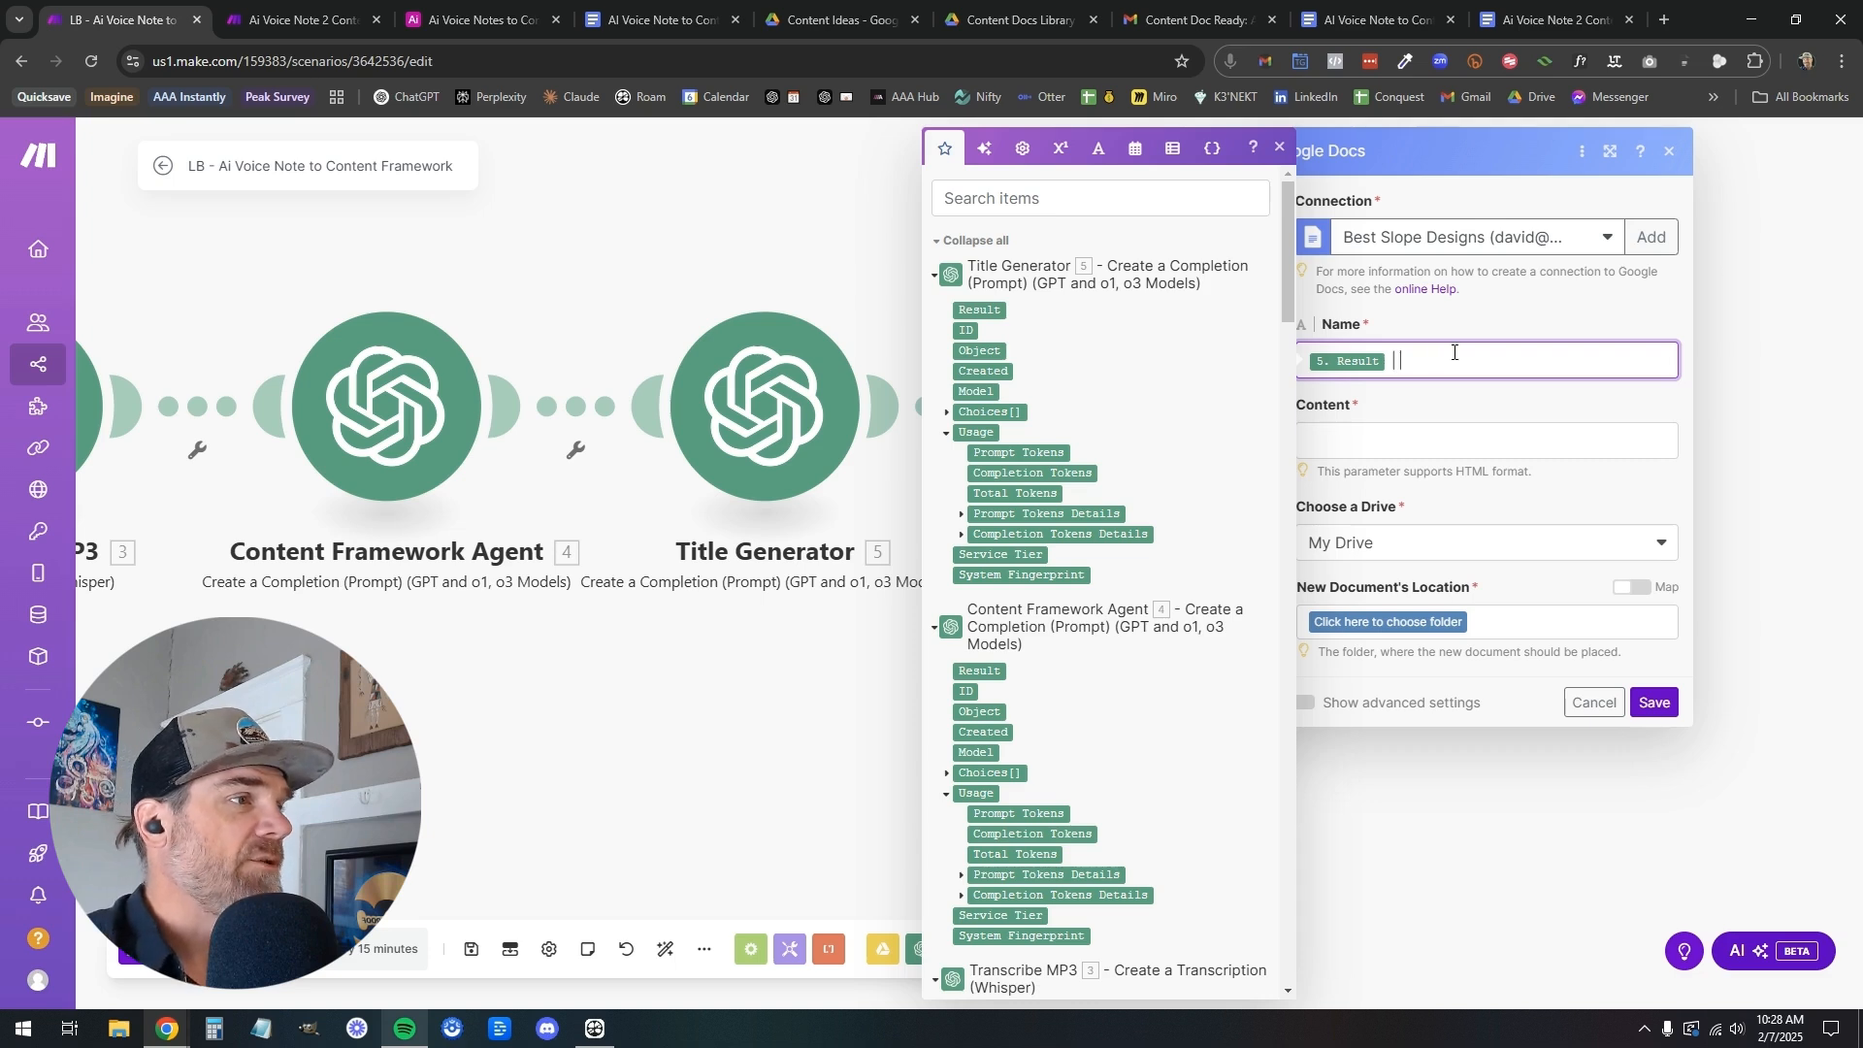
click(1456, 409)
click(1443, 366)
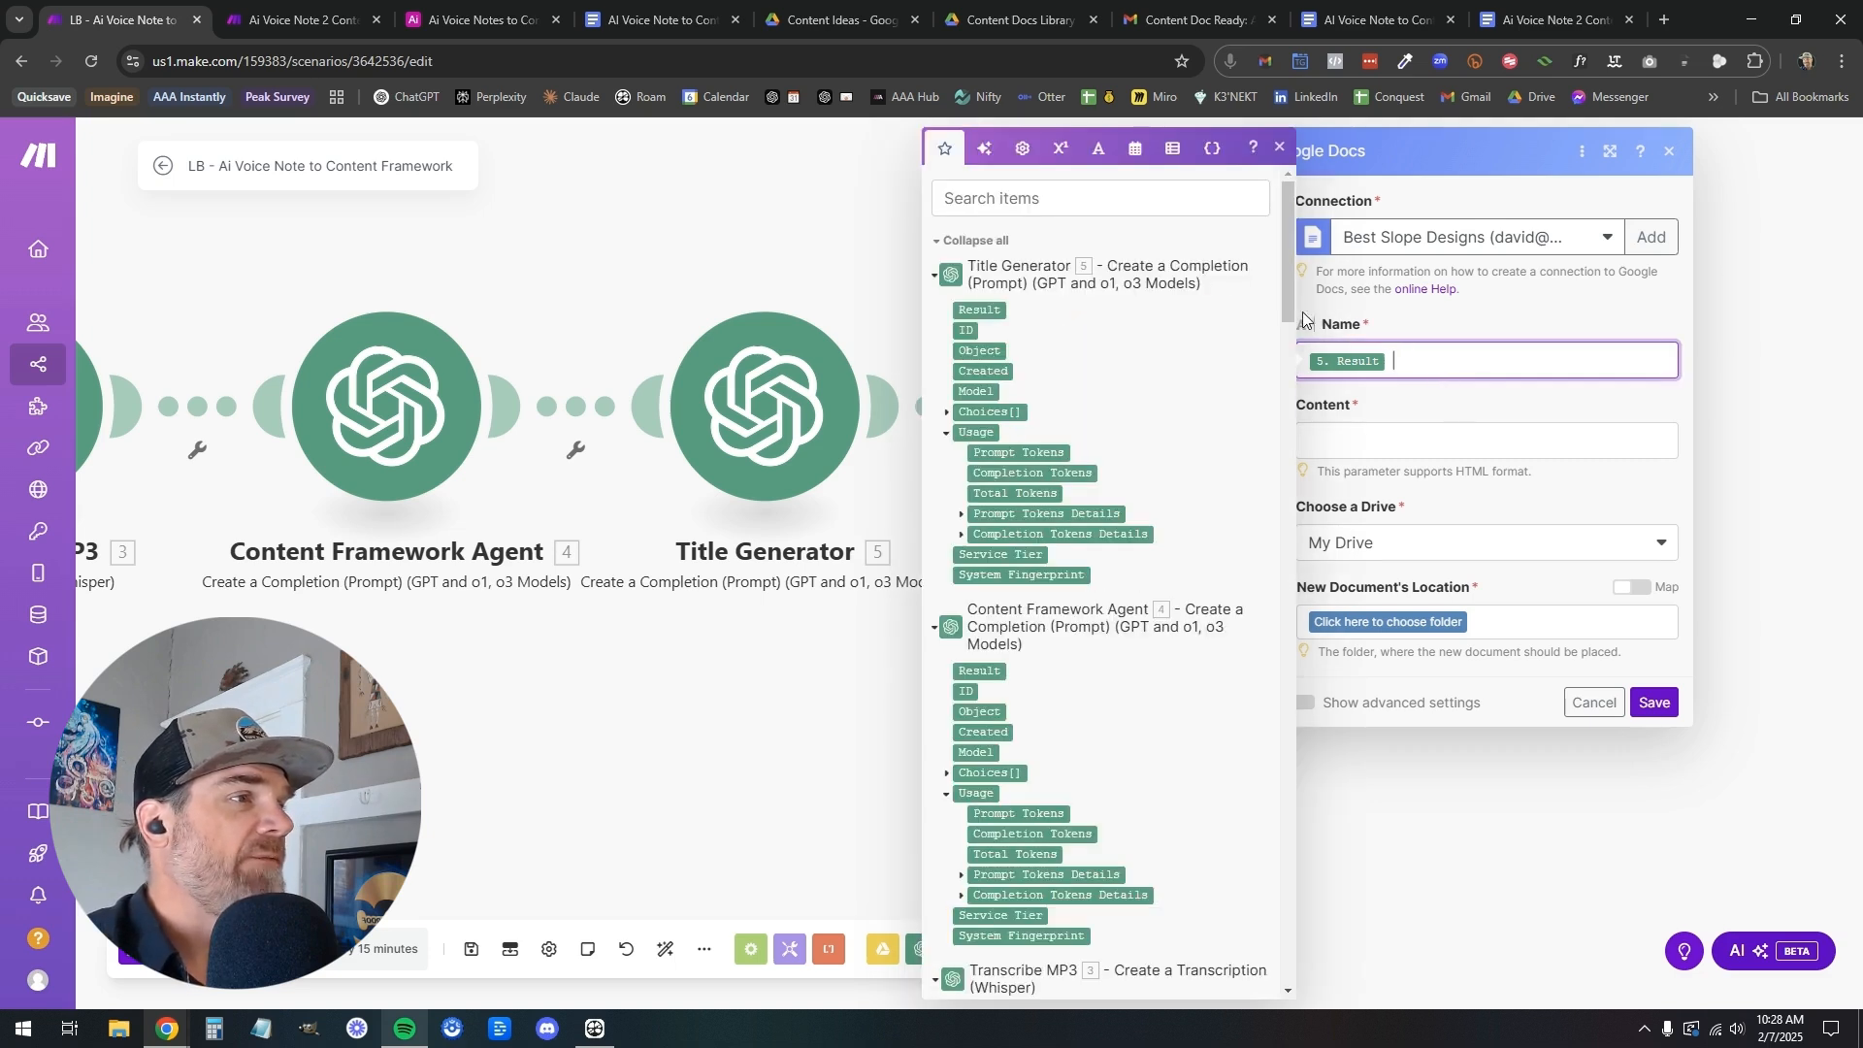
Generate a date formula with AI from "today's date" and place formatDate(now; MMMM DD, YYYY) after the separator in the document name
click(983, 151)
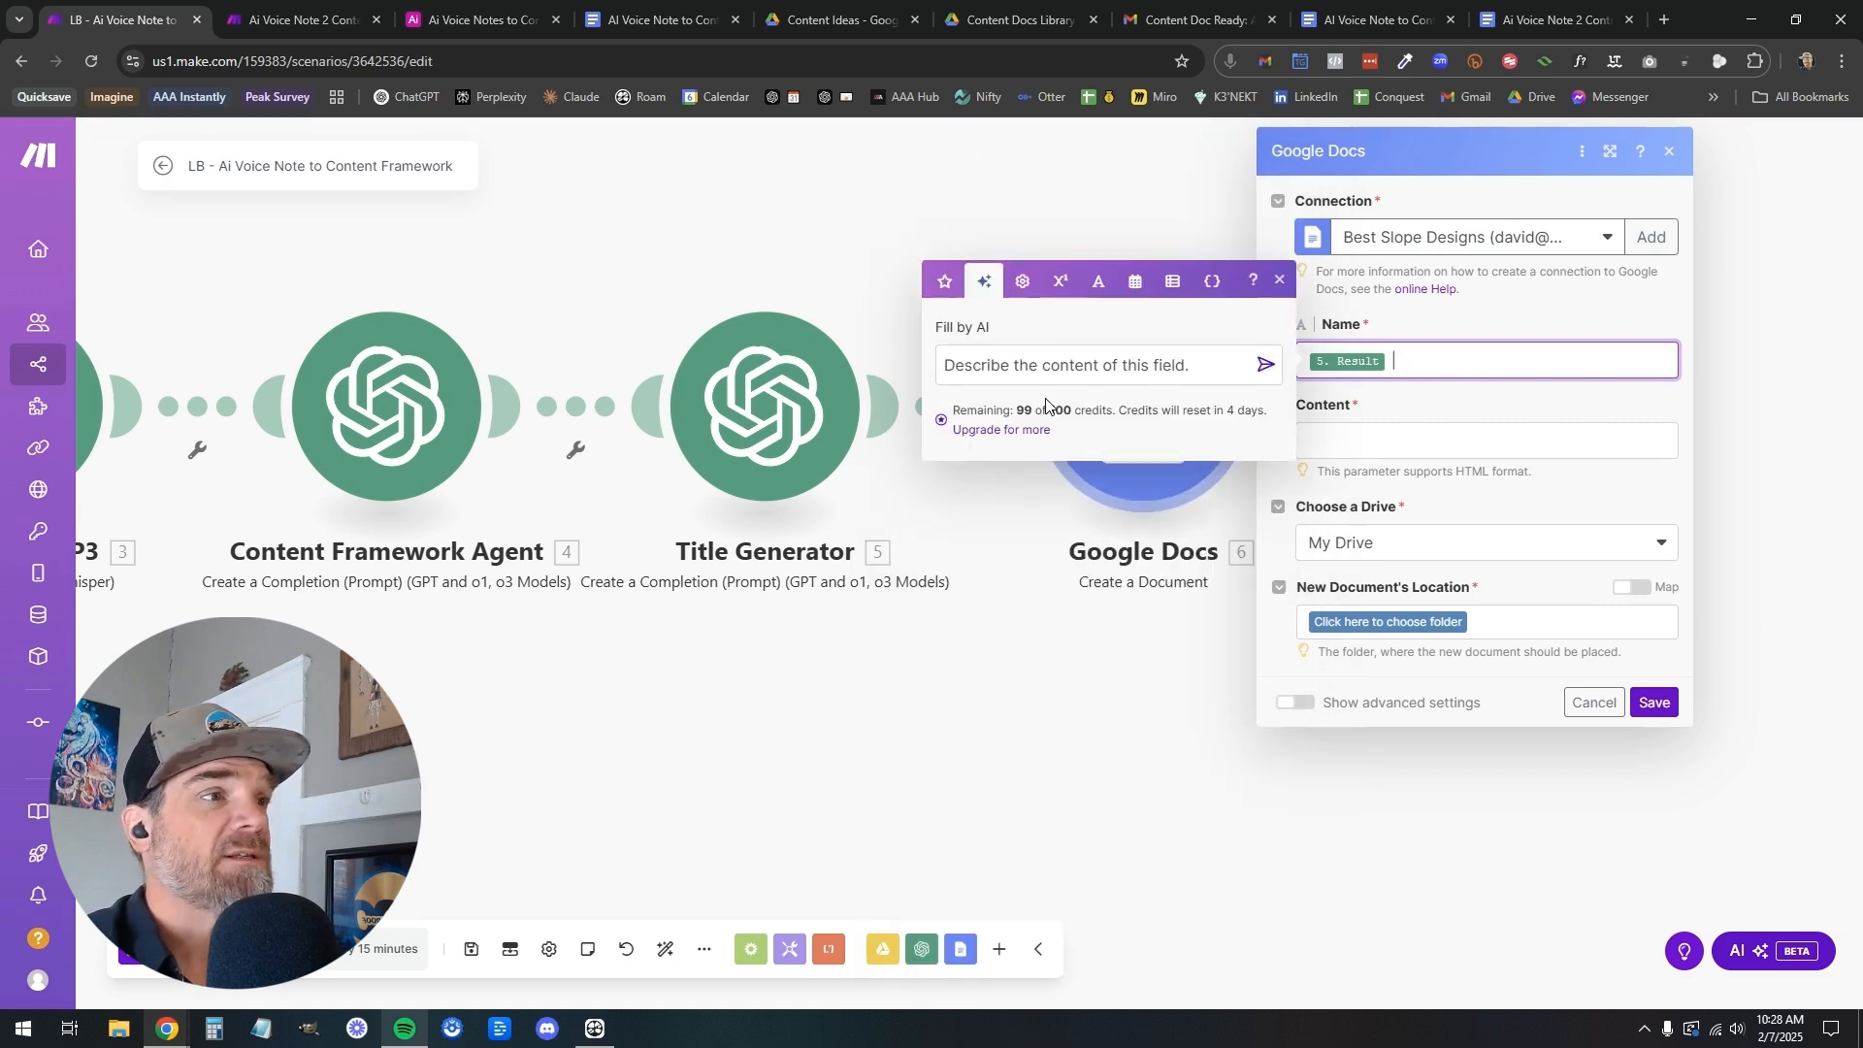
click(1084, 364)
text(today's )
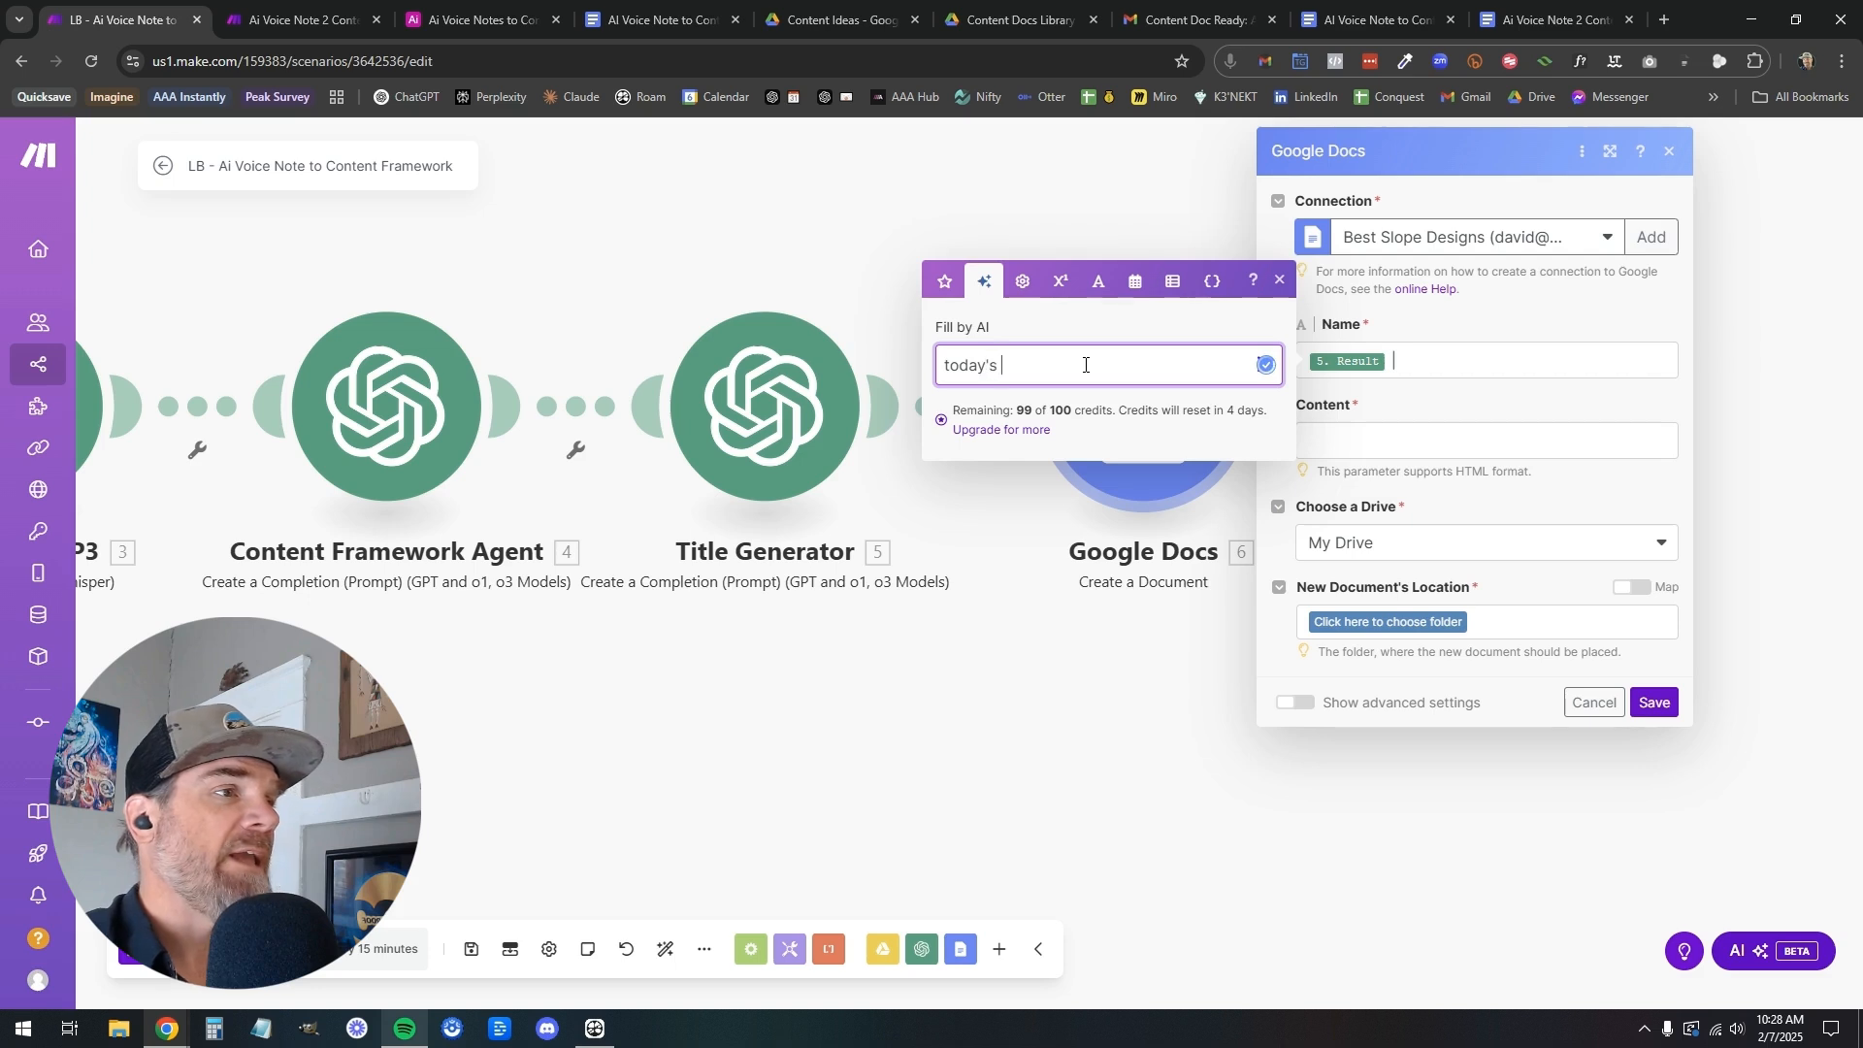
text(date)
key(Return)
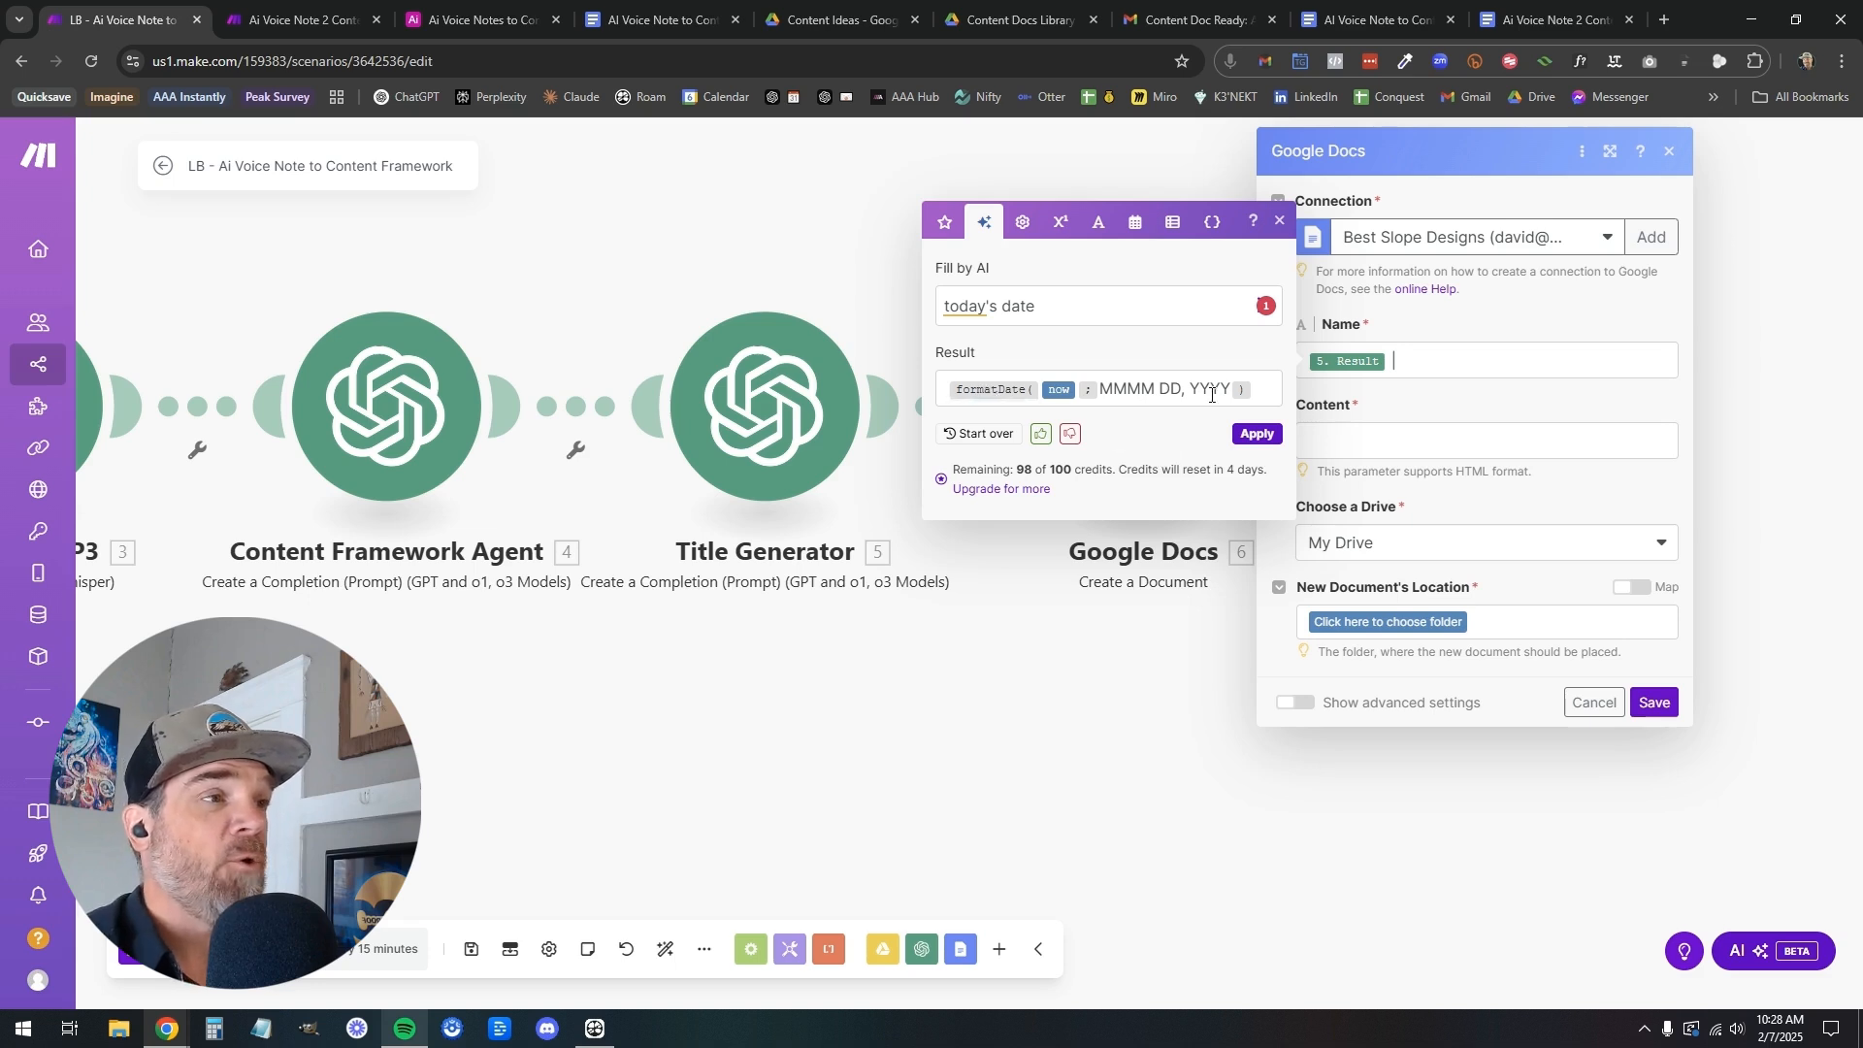
click(1258, 434)
click(1436, 389)
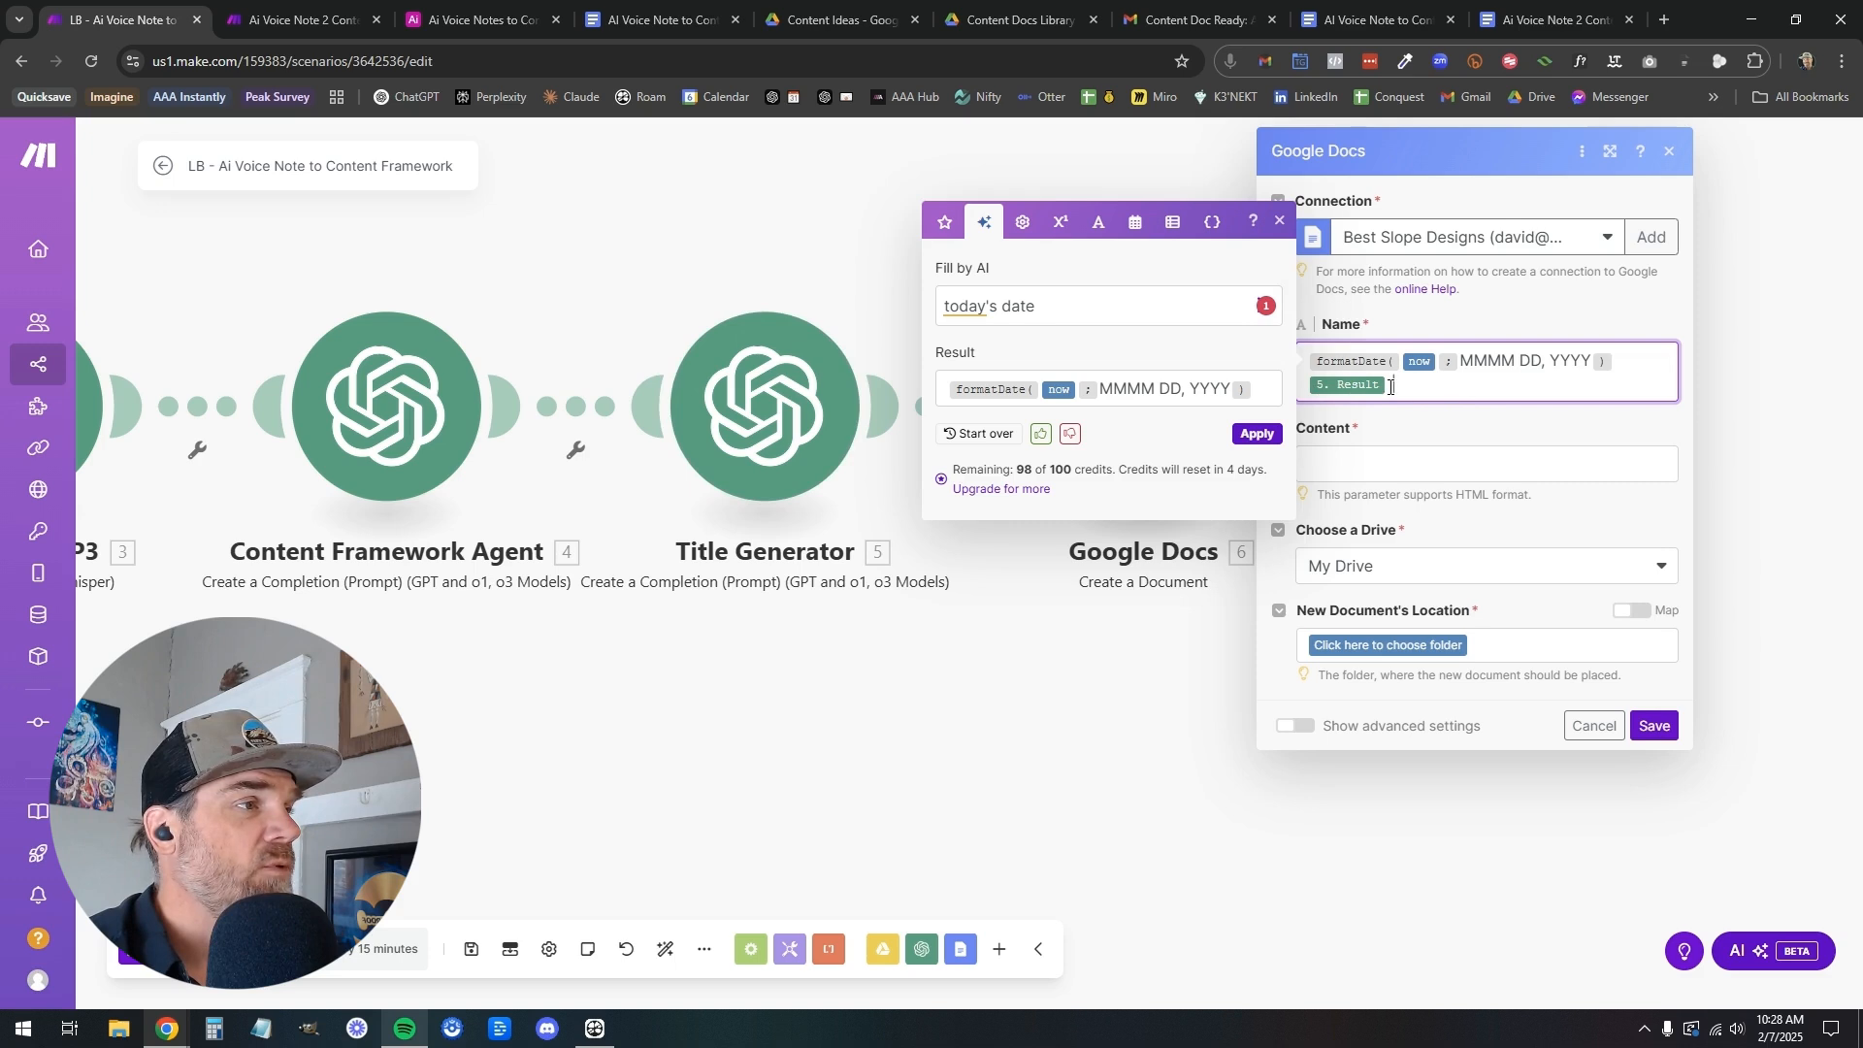
drag(1351, 361, 1556, 380)
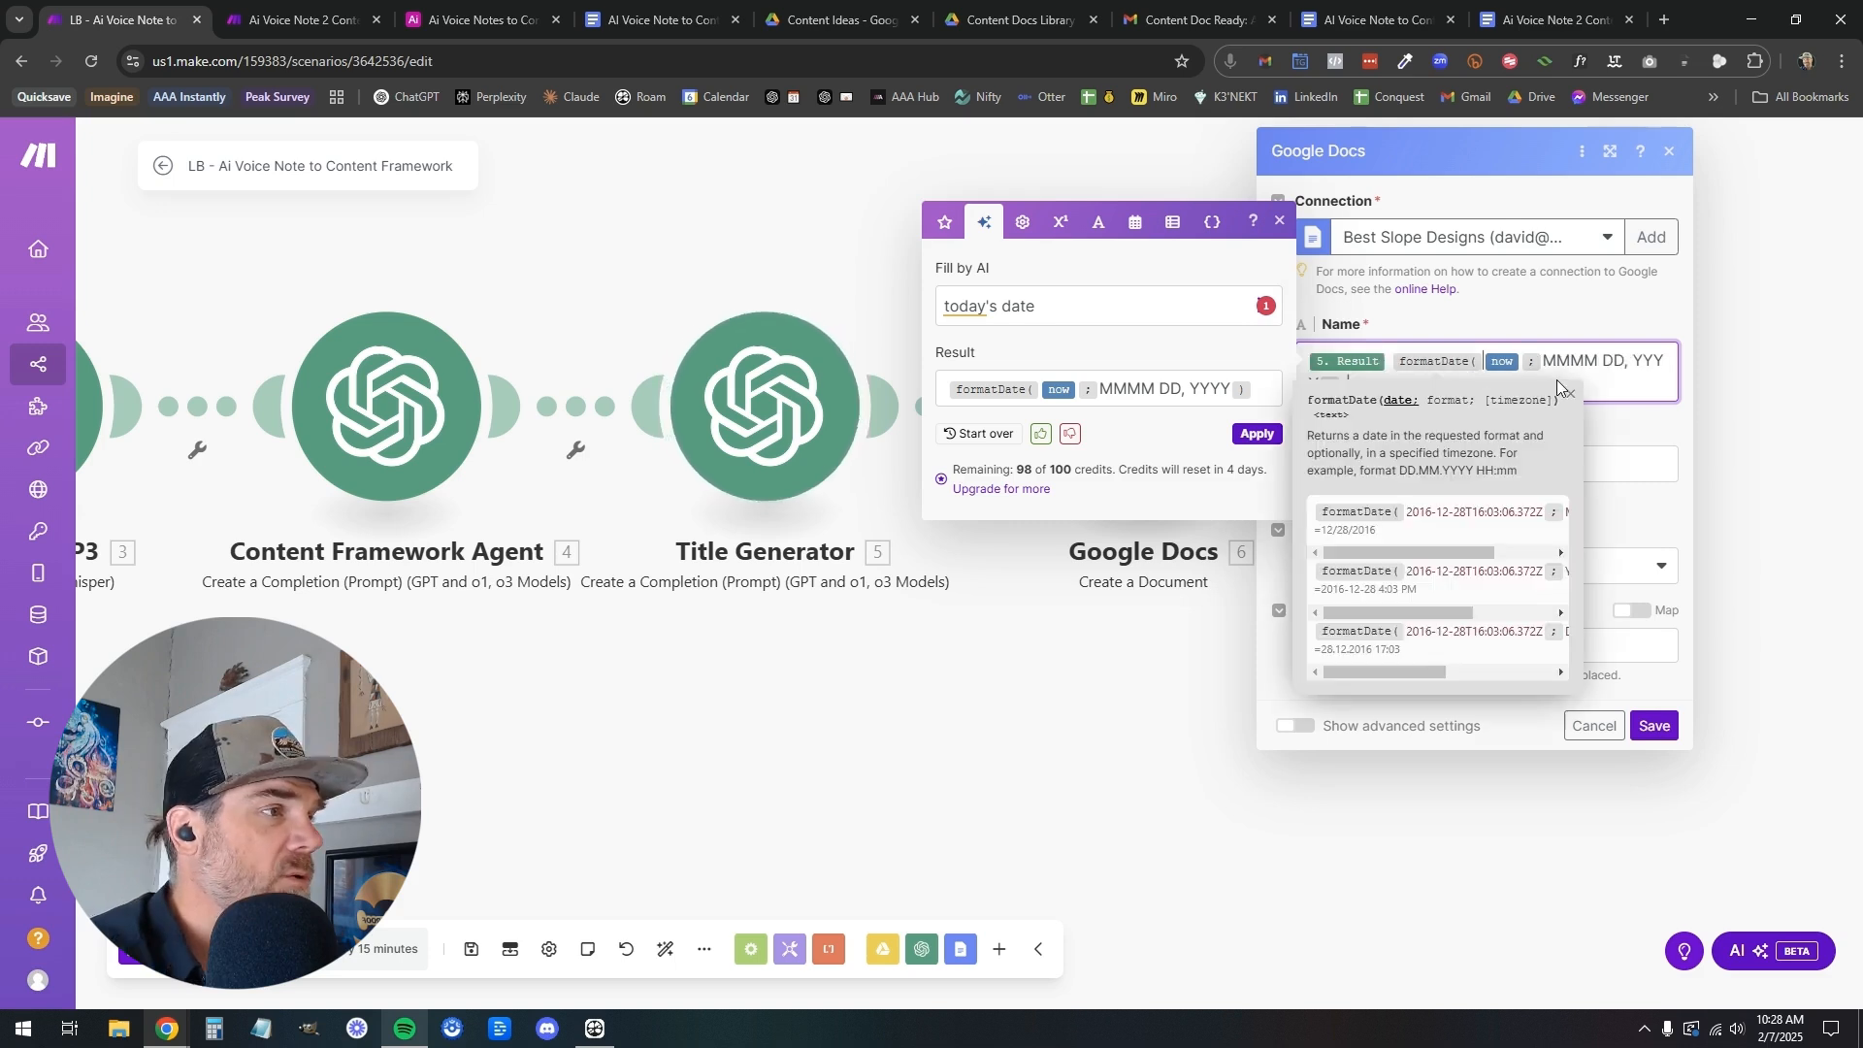
click(1556, 380)
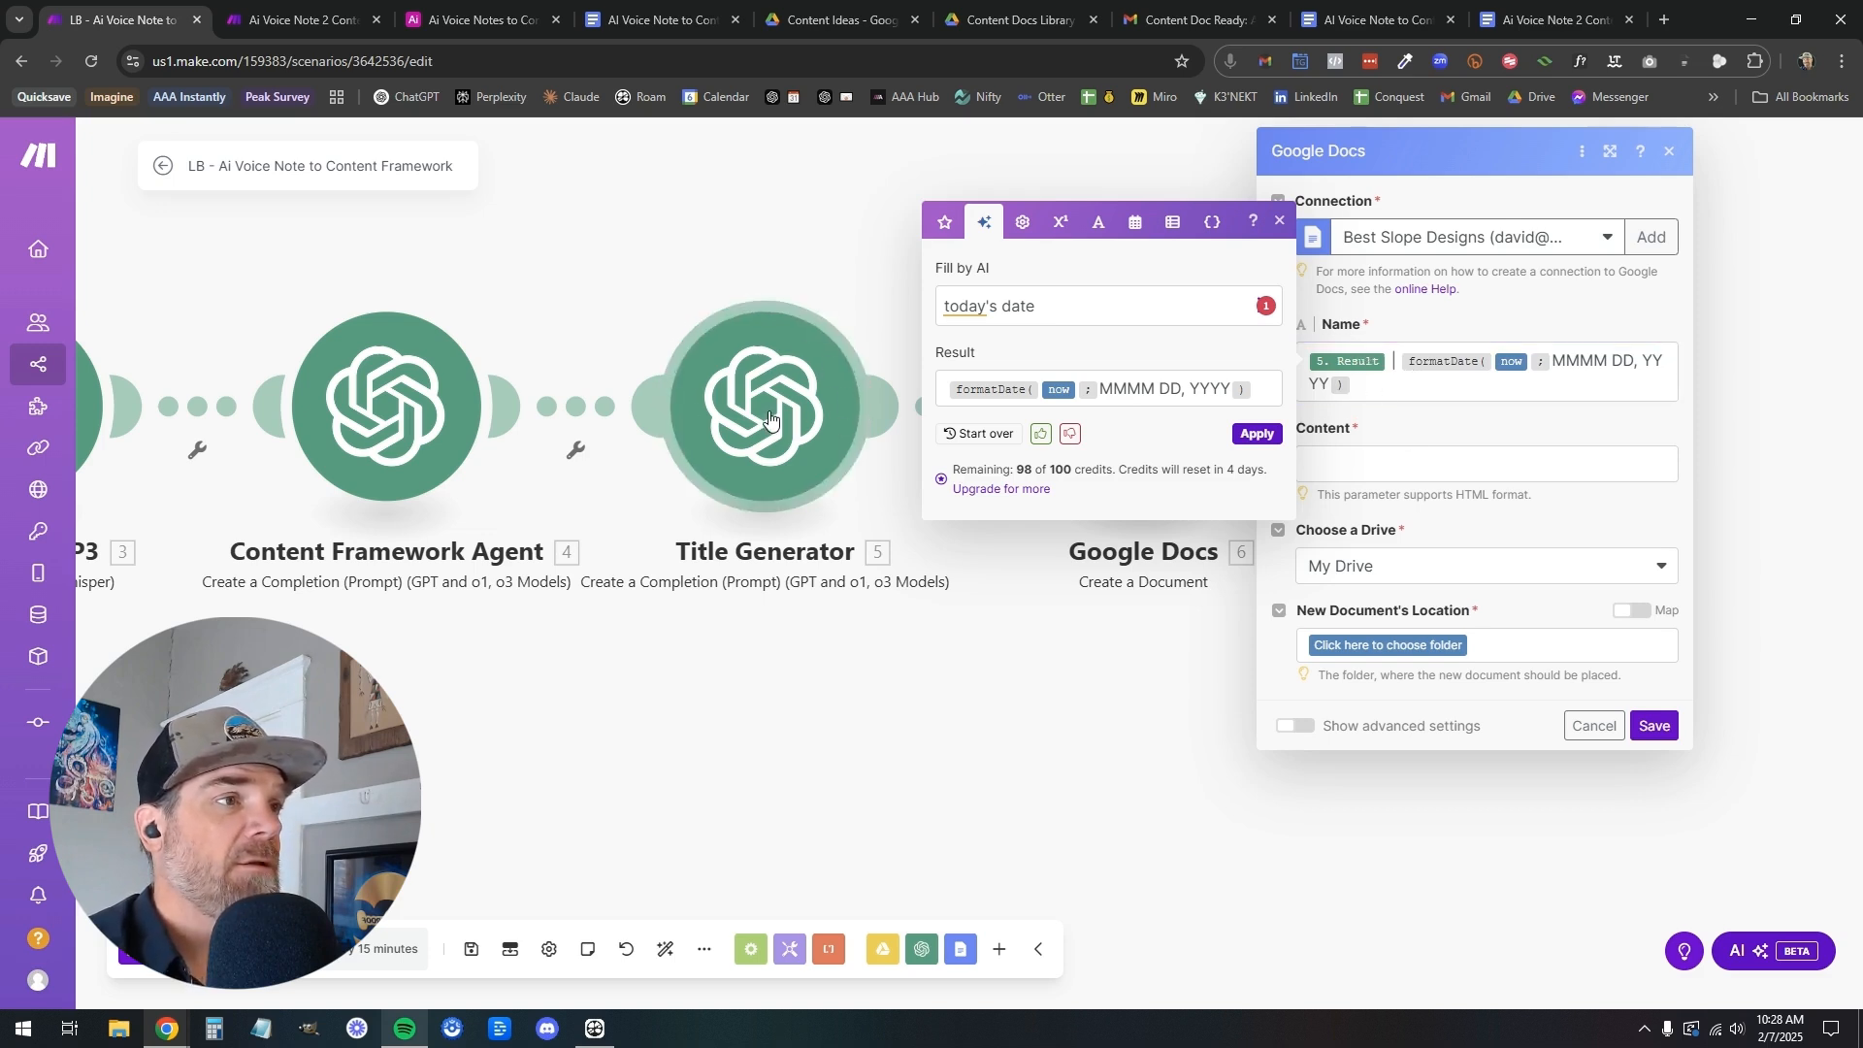
Map the Content Framework Agent's Result as the document content
click(1417, 465)
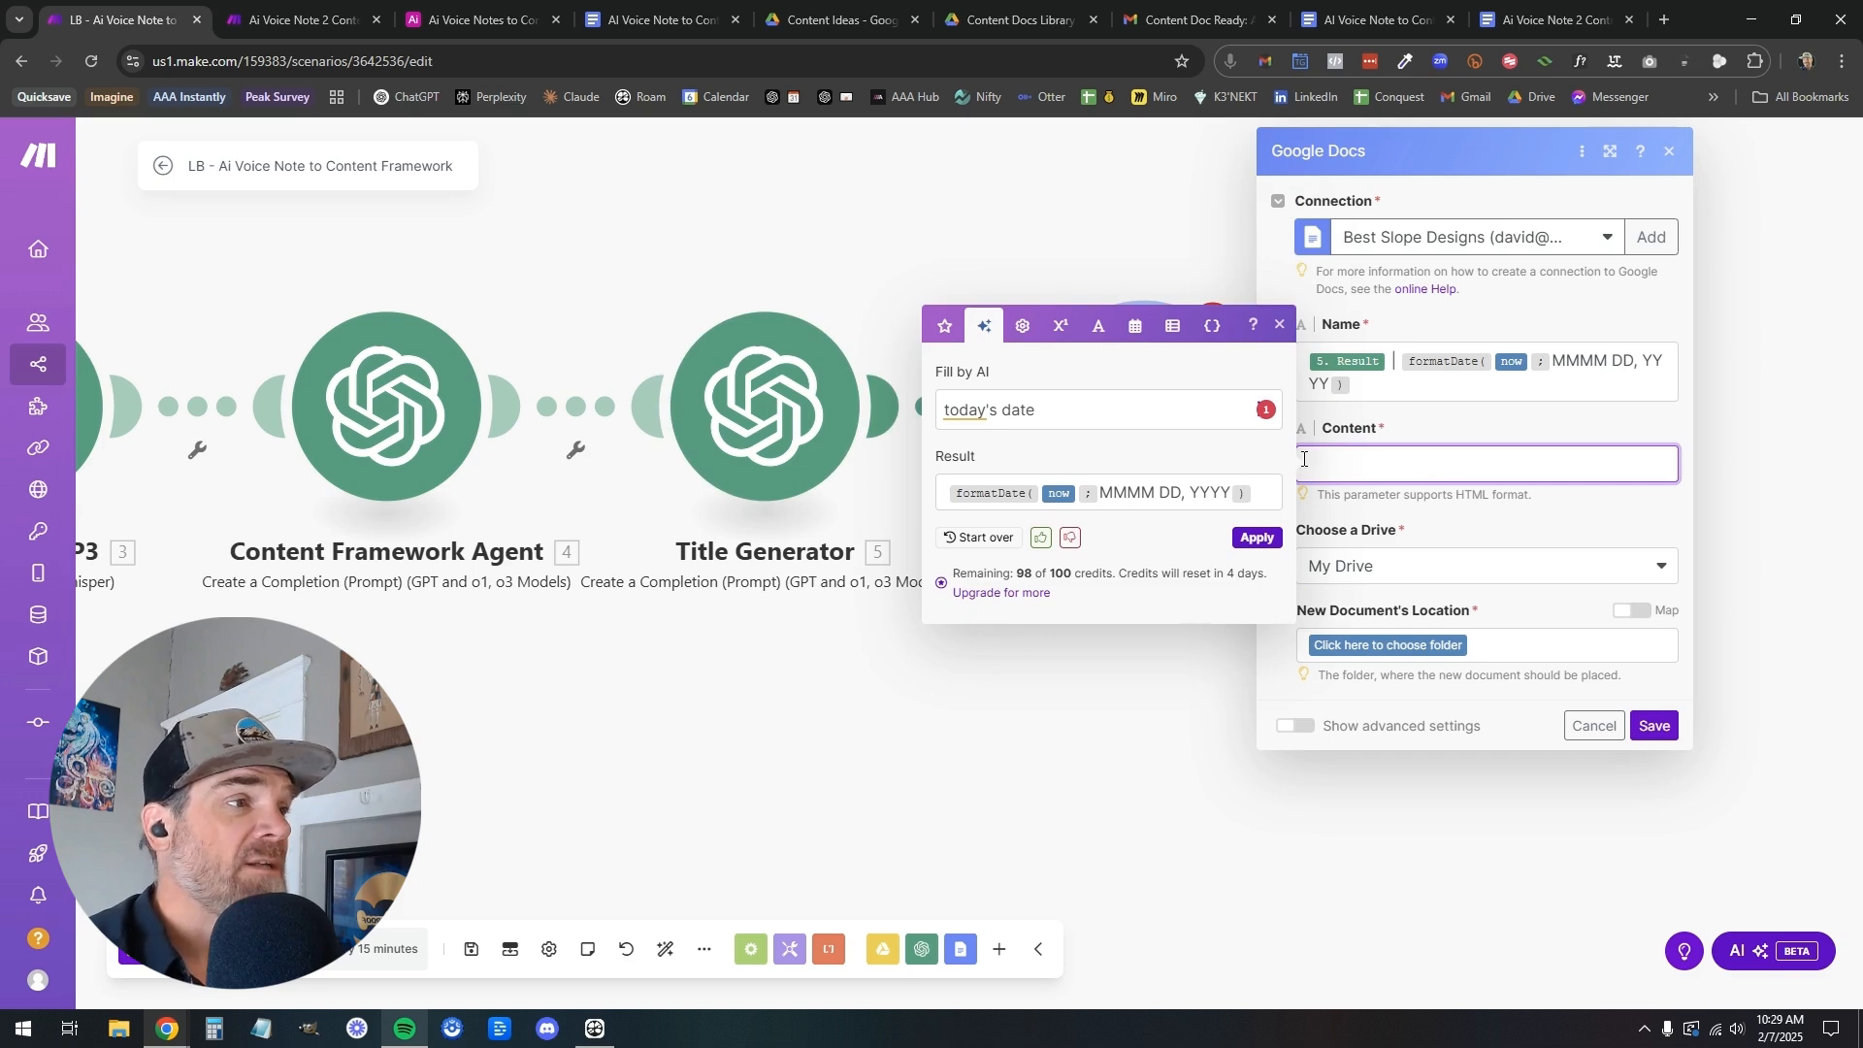
click(1279, 326)
click(1352, 457)
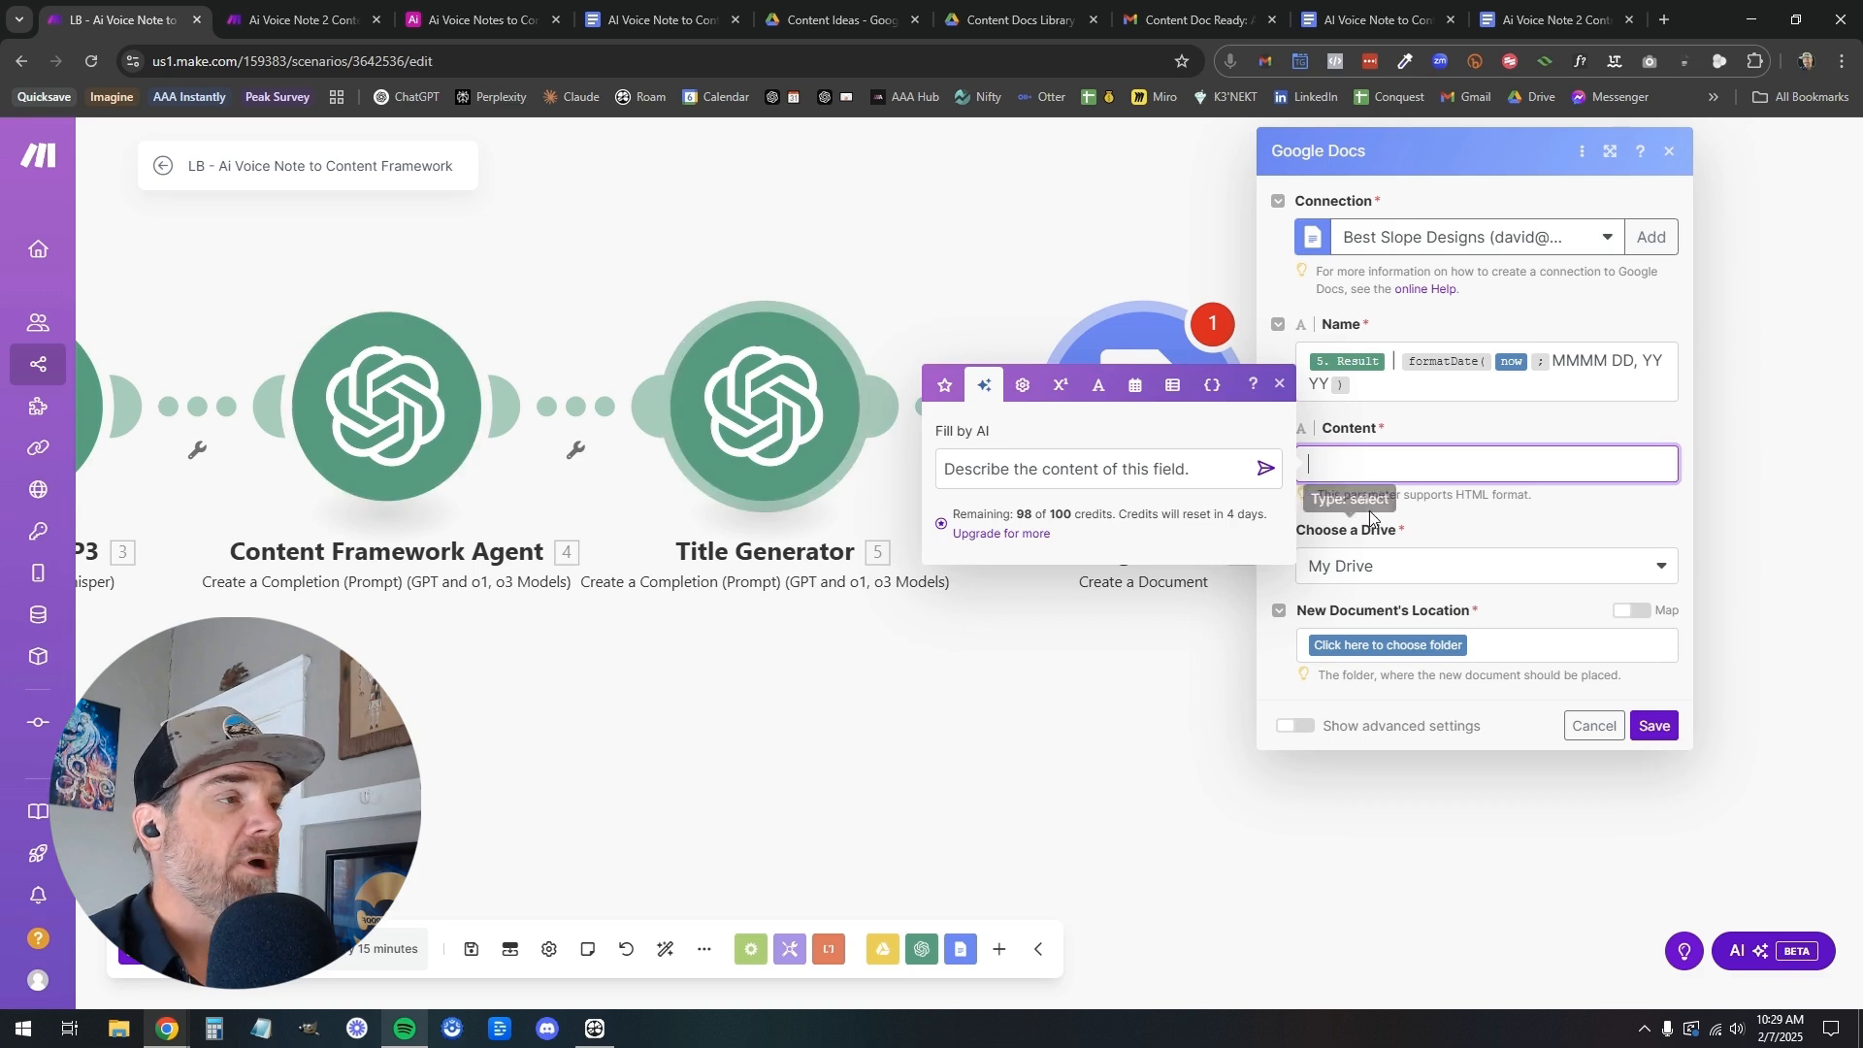
click(1280, 385)
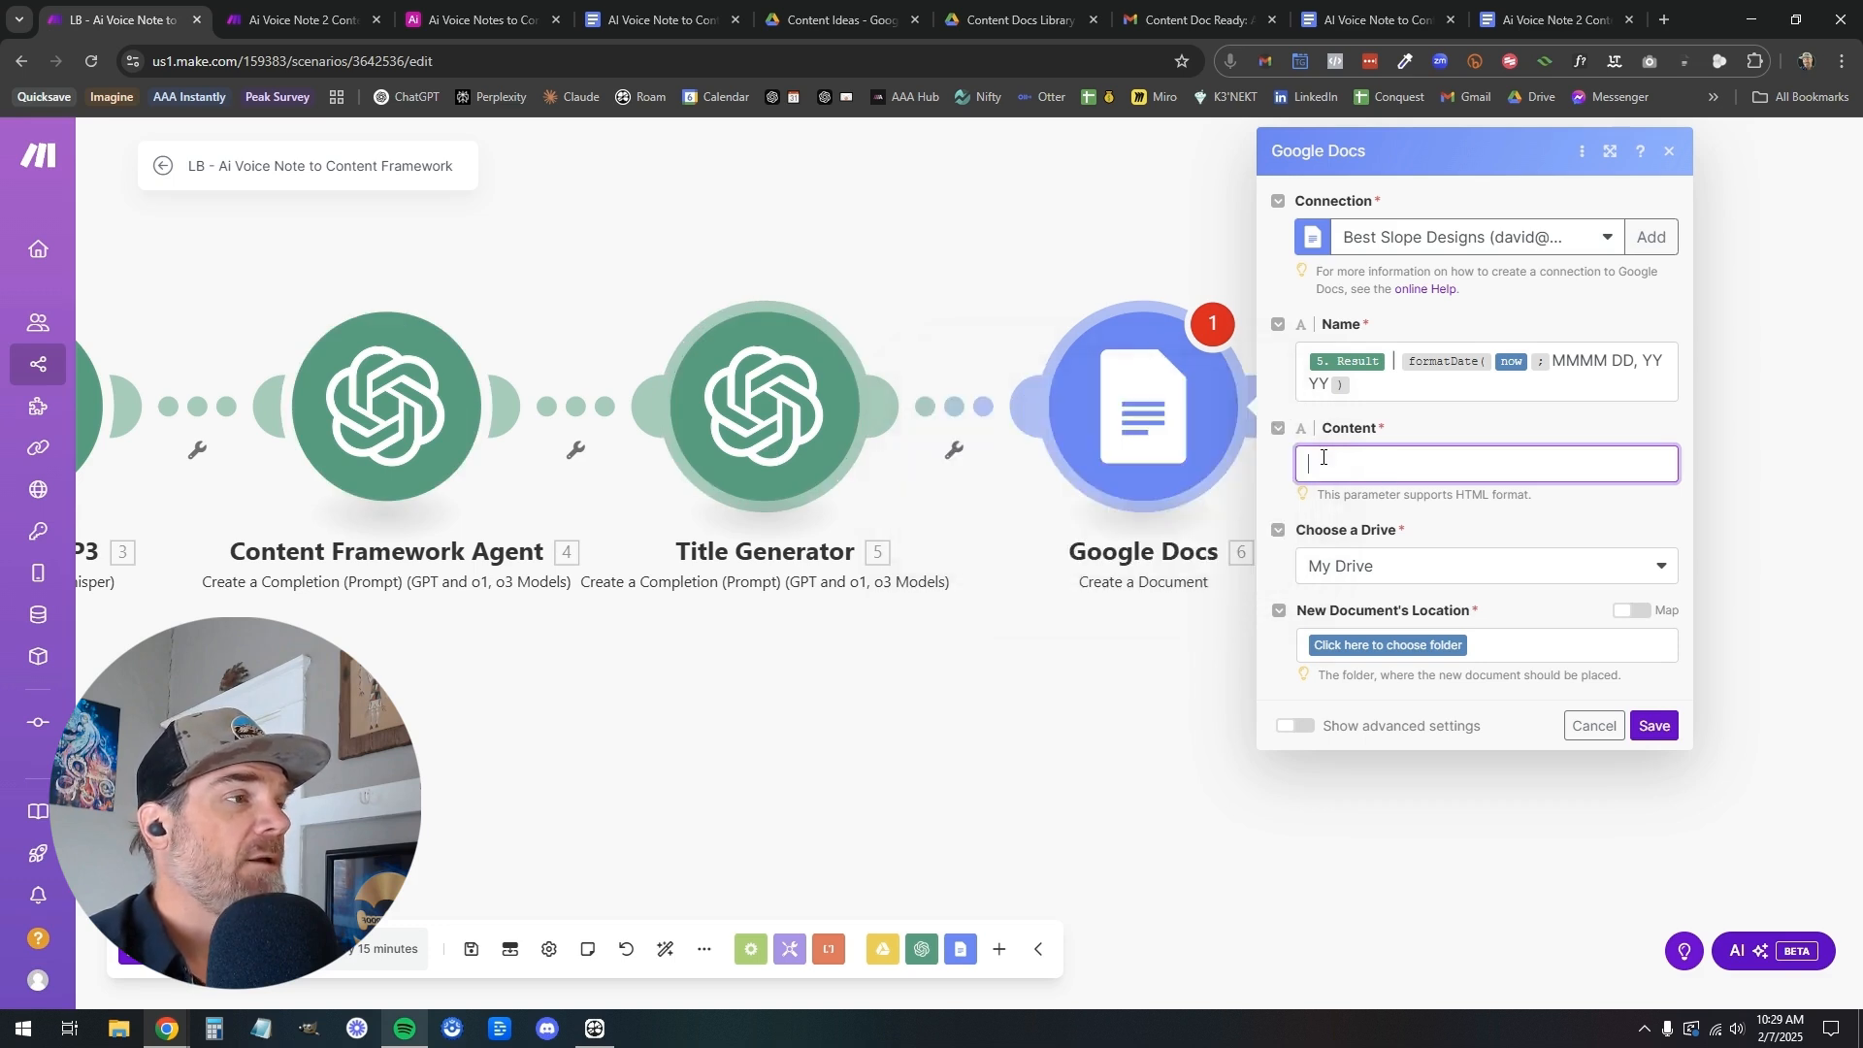
click(1327, 459)
click(934, 388)
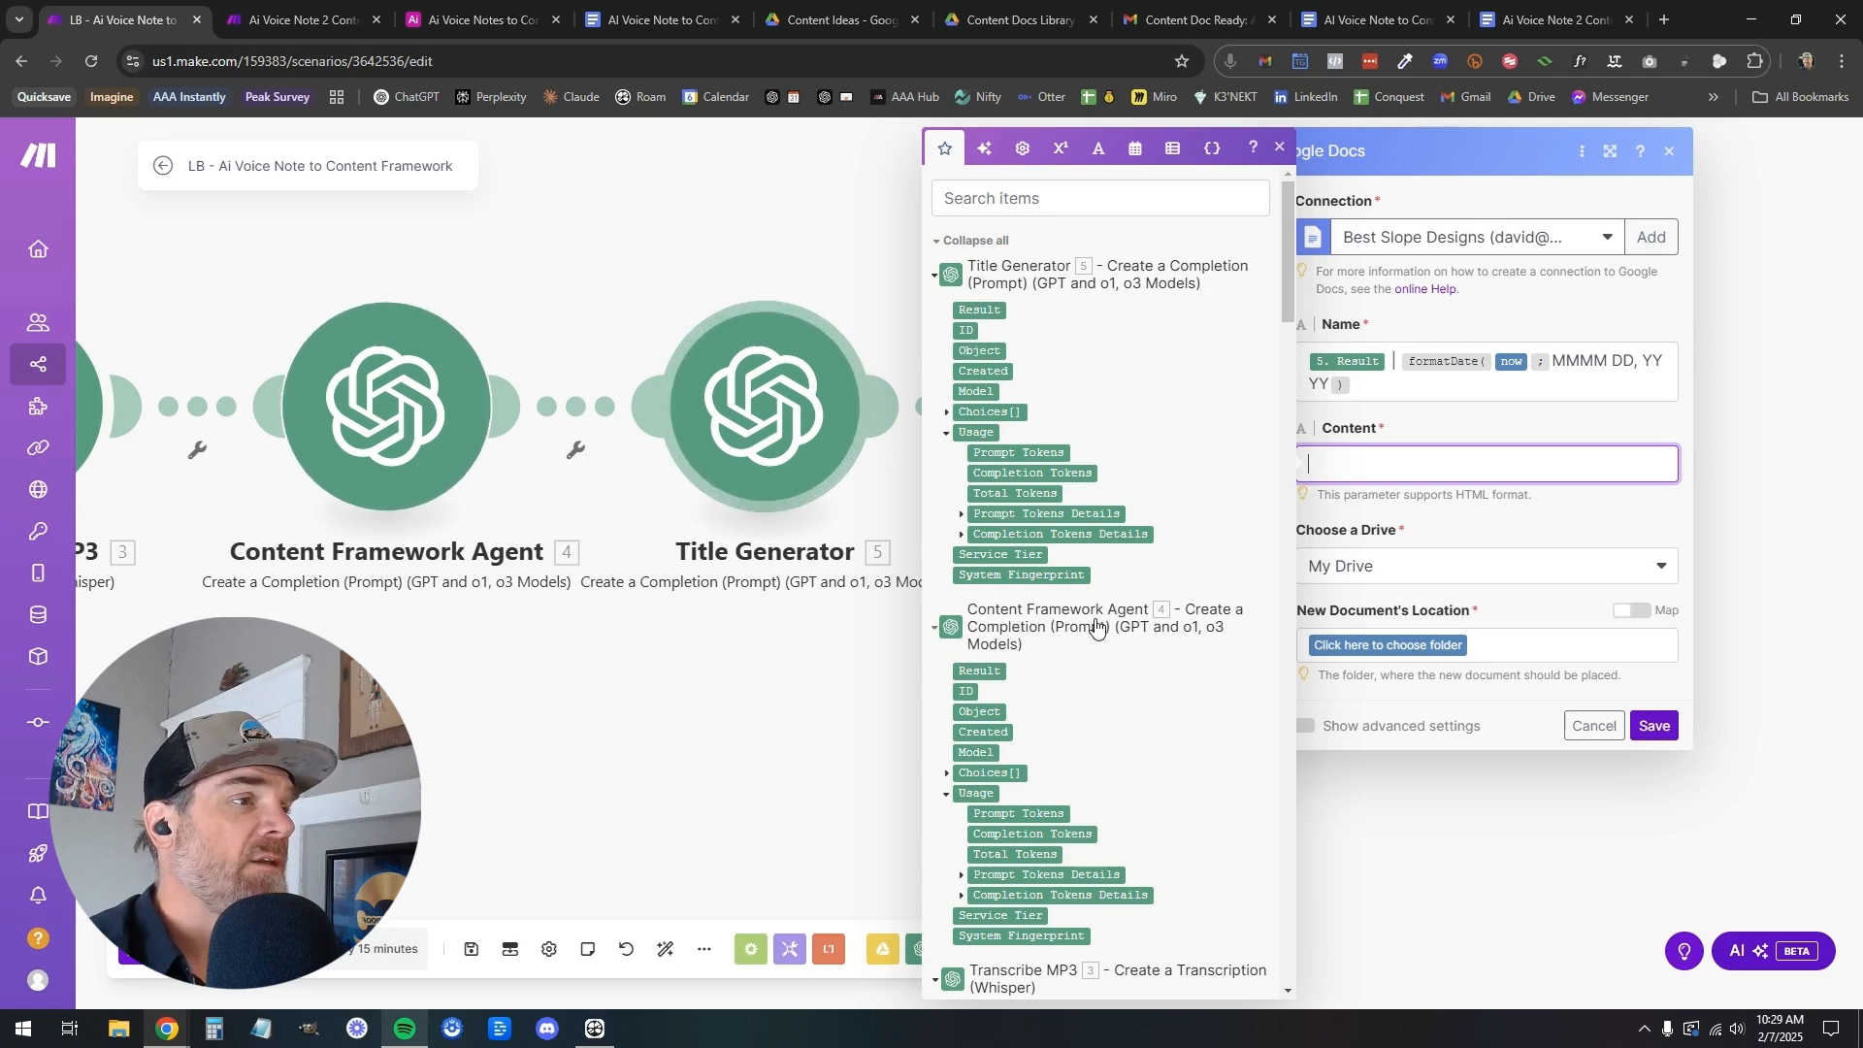
click(976, 669)
click(1479, 478)
click(1476, 532)
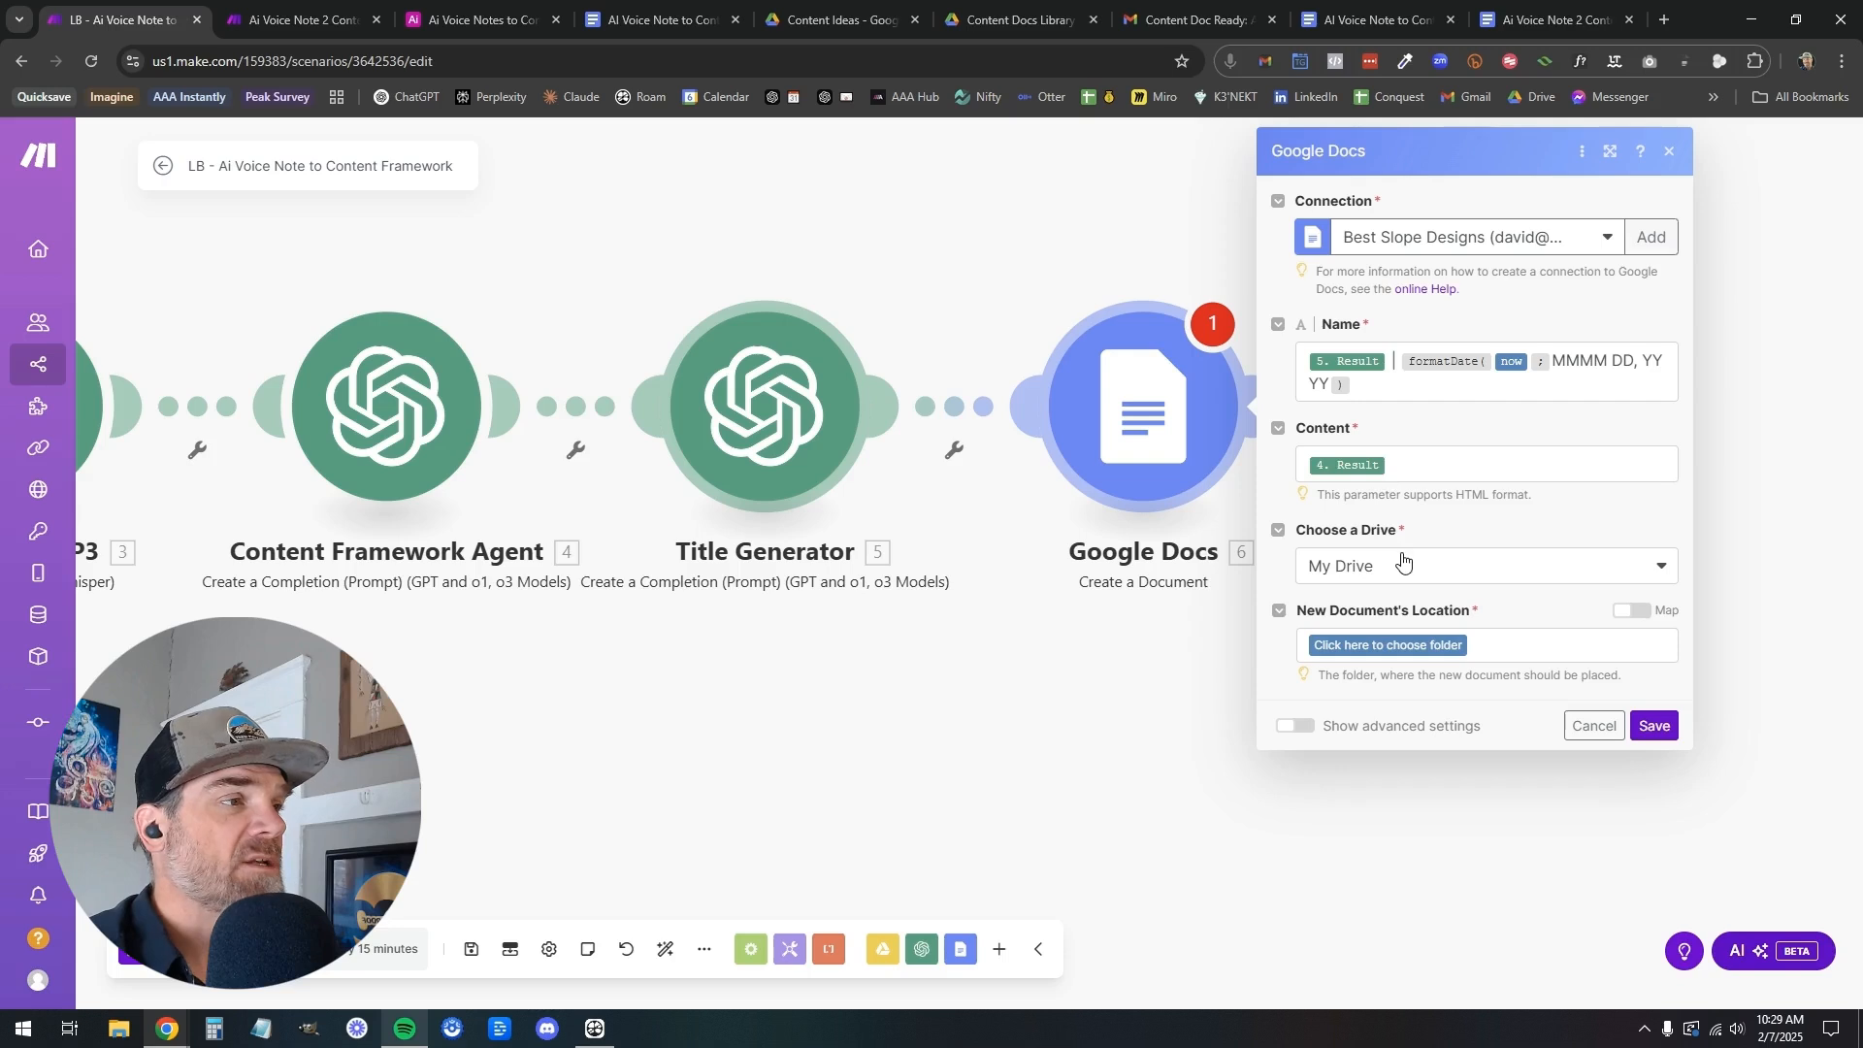
Set the new document's location to !!!!!!Content / Content Ideas / Content Docs Library in My Drive
click(1454, 647)
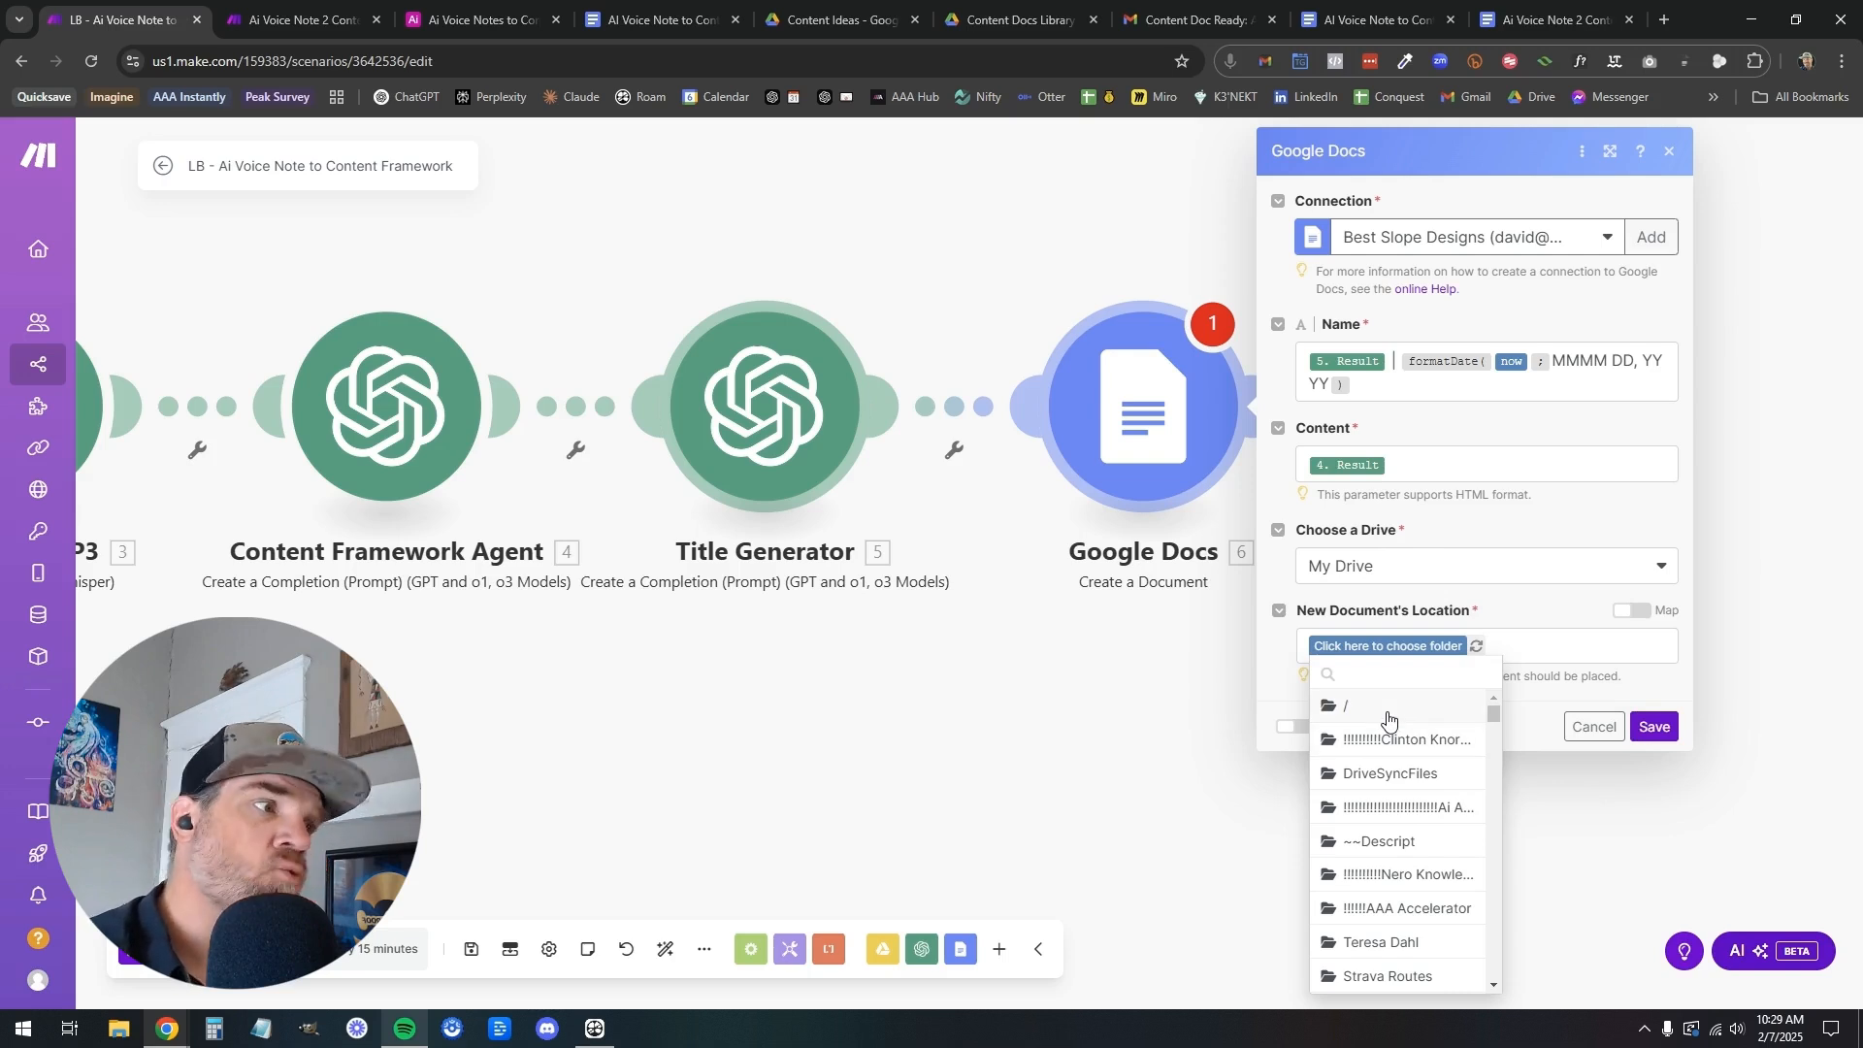
click(1395, 673)
text(contne)
key(BackSpace)
key(BackSpace)
text(en)
key(BackSpace)
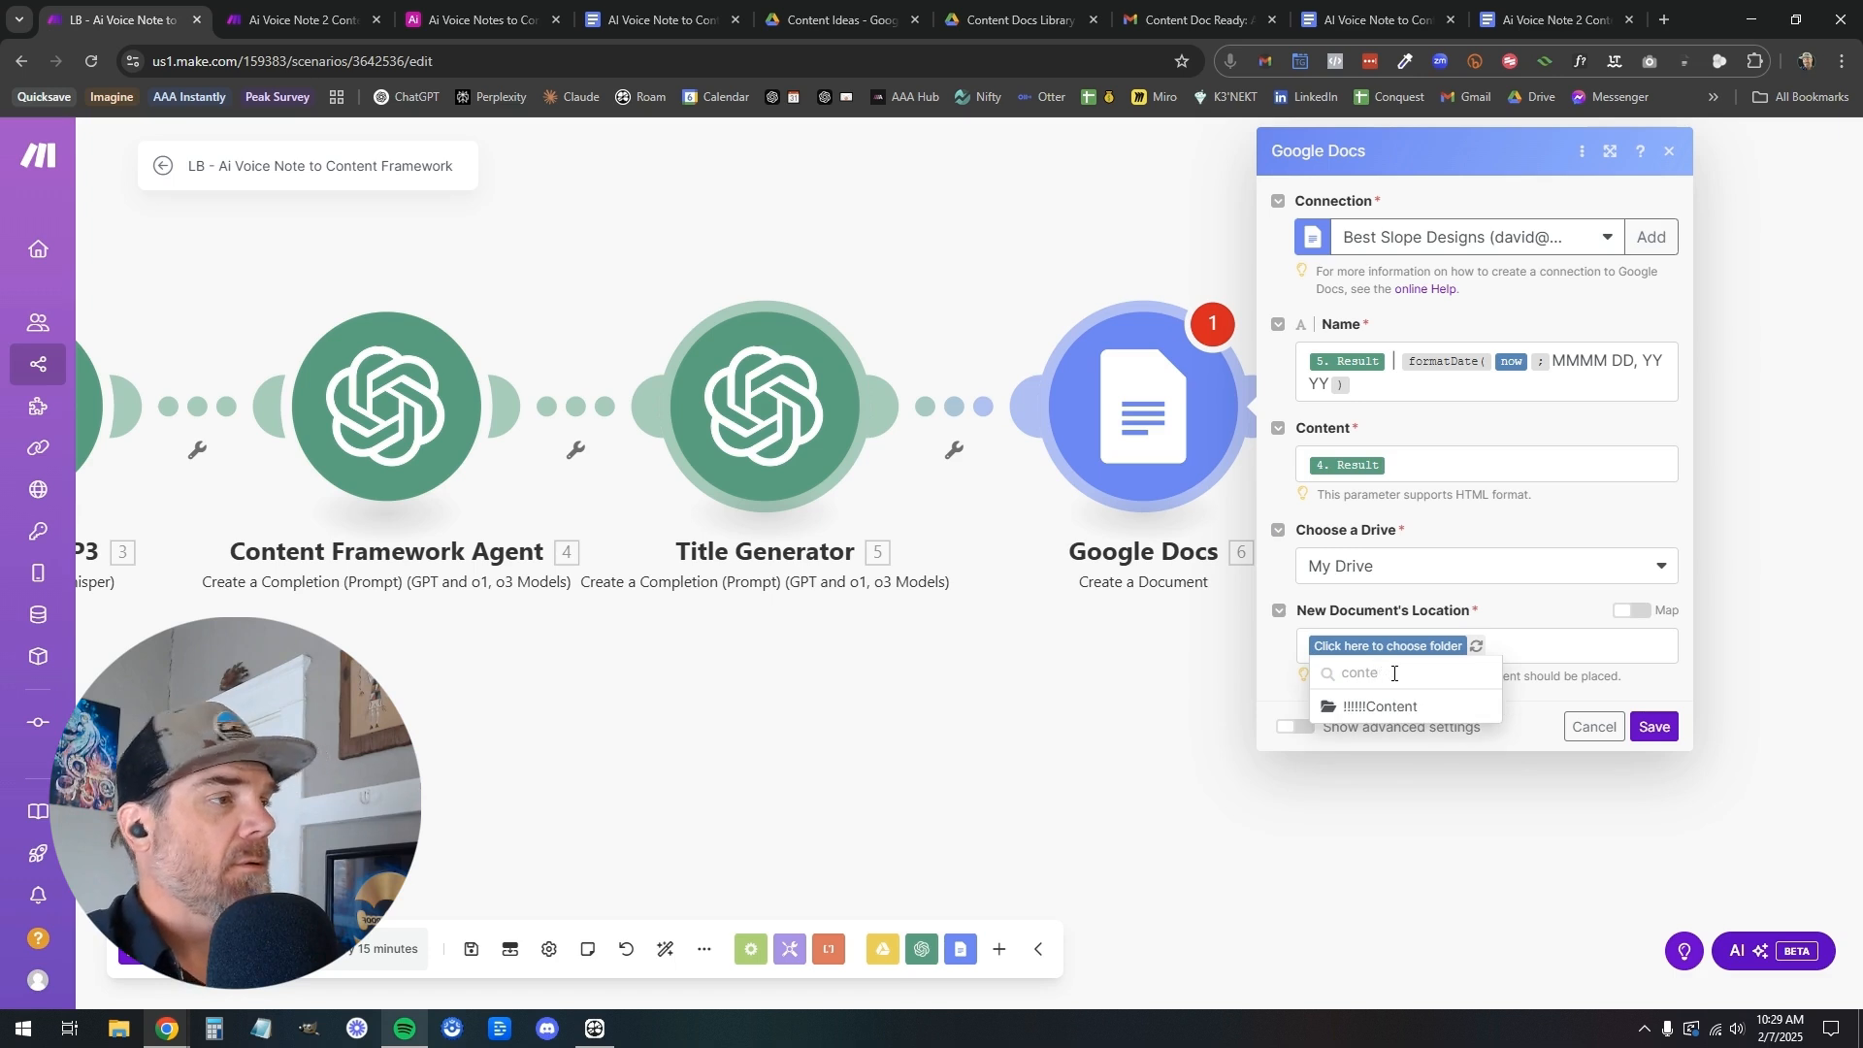
click(1349, 711)
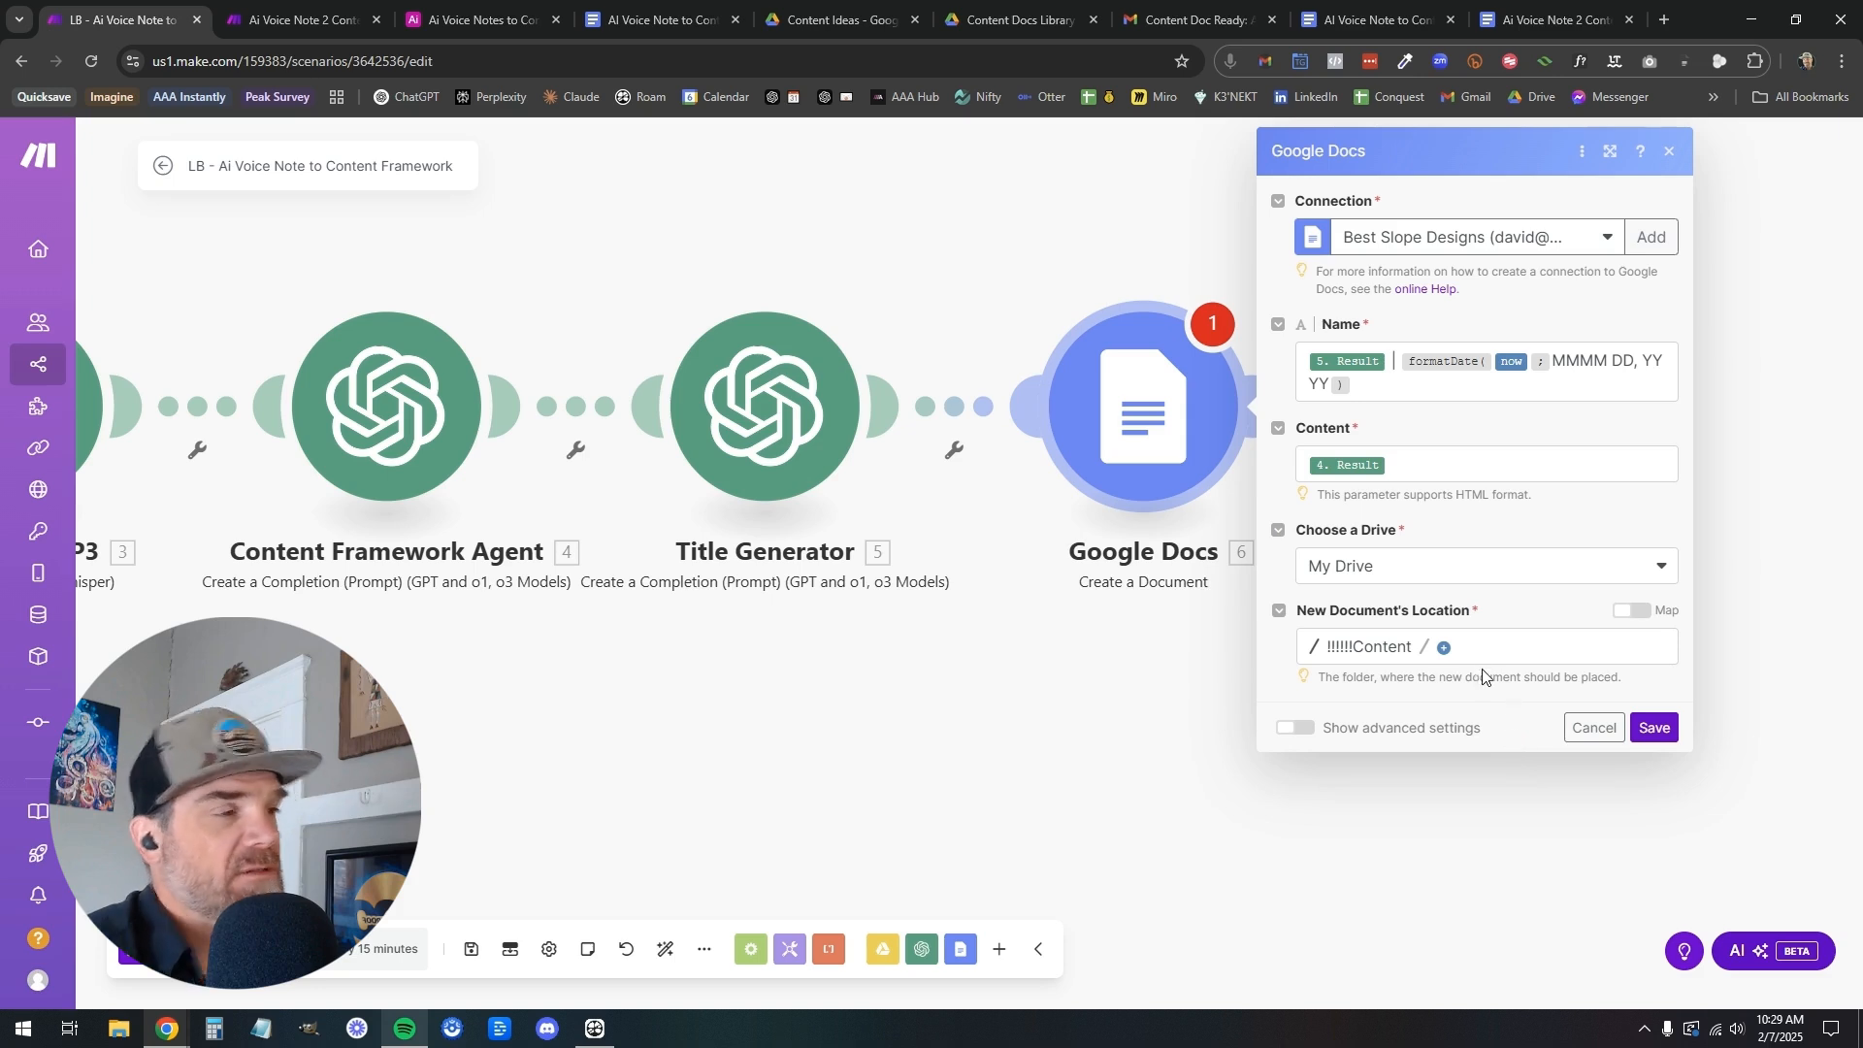
click(1444, 649)
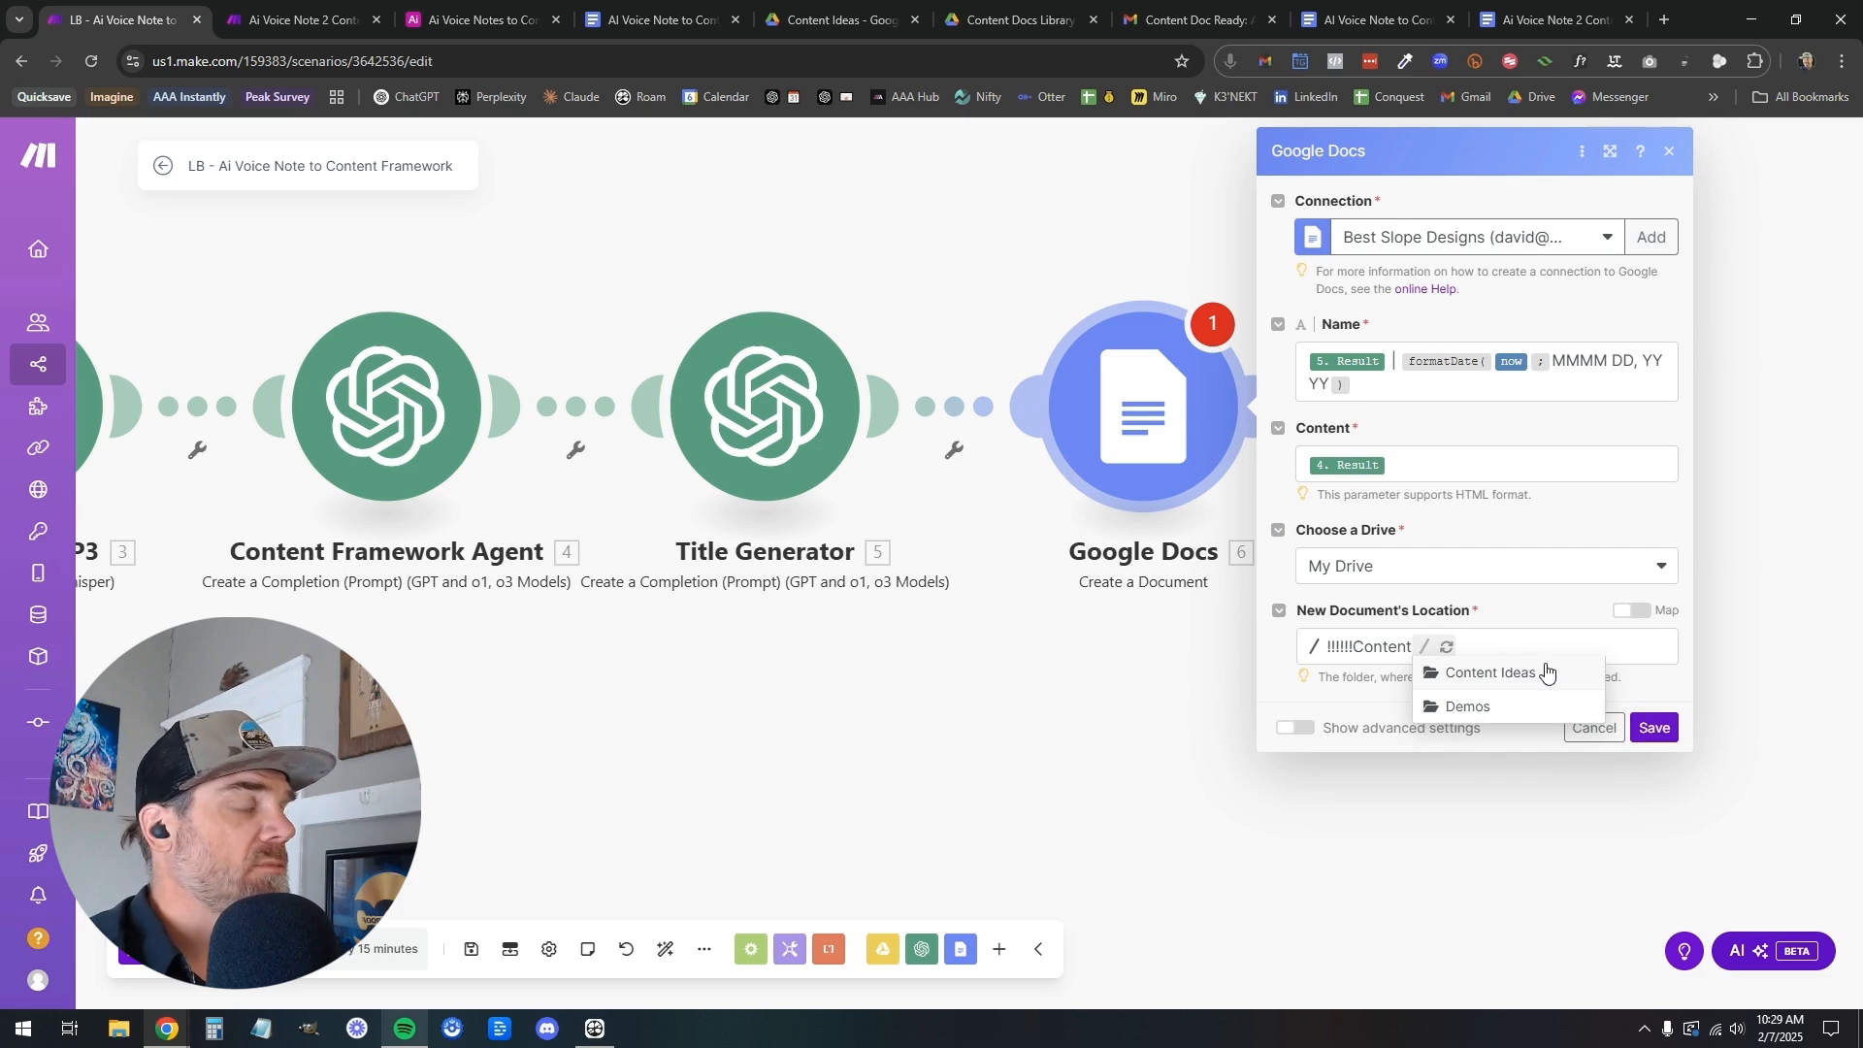
click(1538, 679)
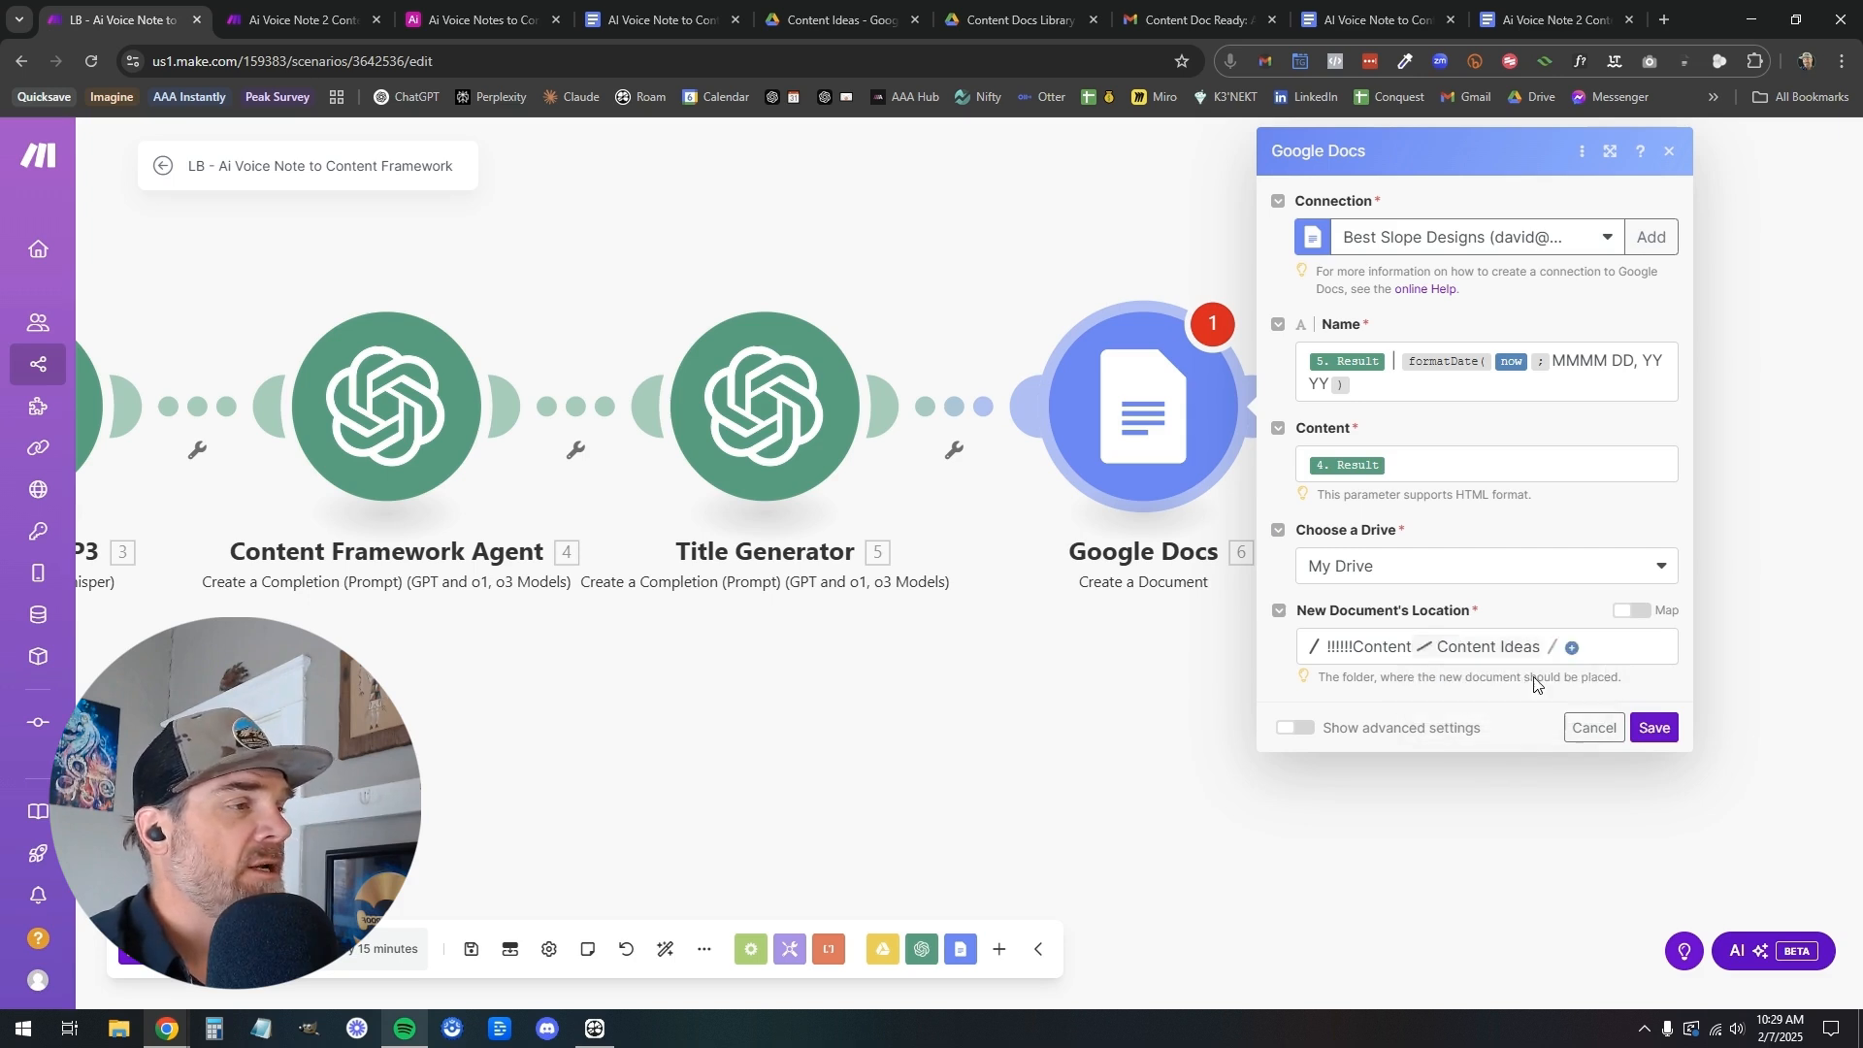
click(1572, 648)
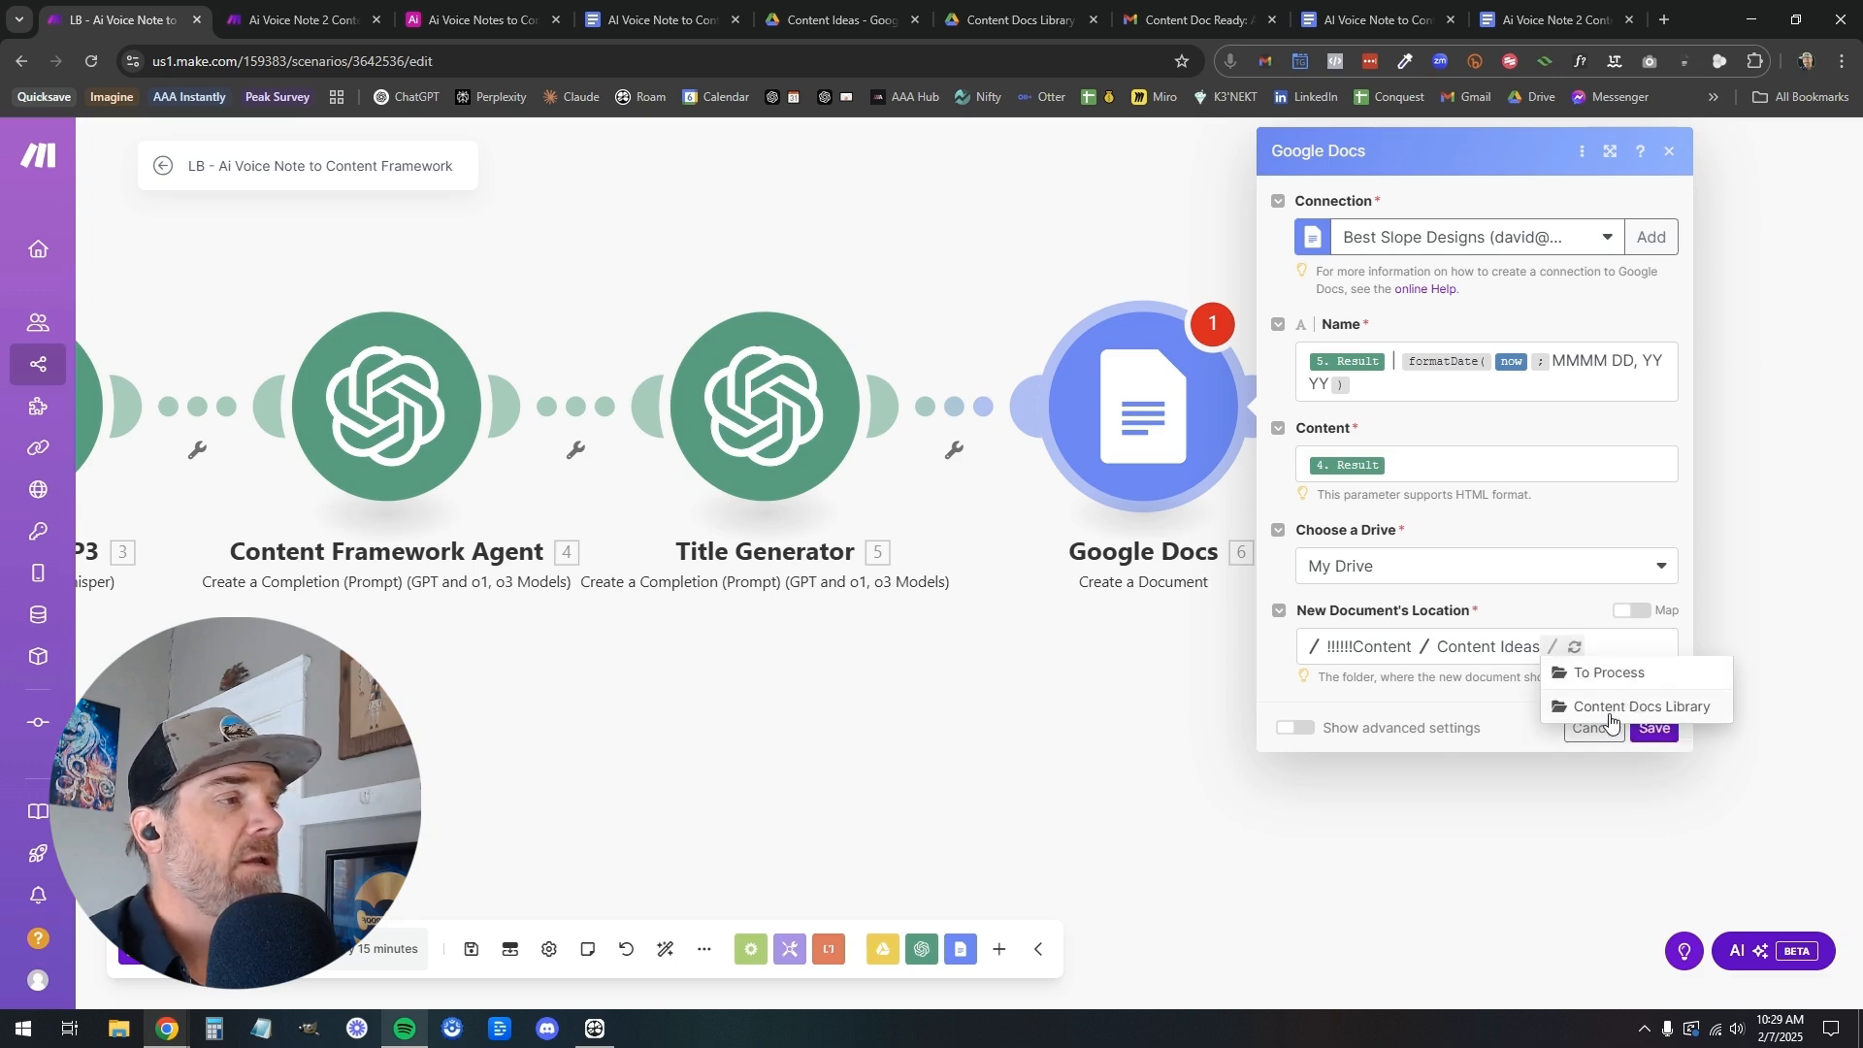
click(1616, 708)
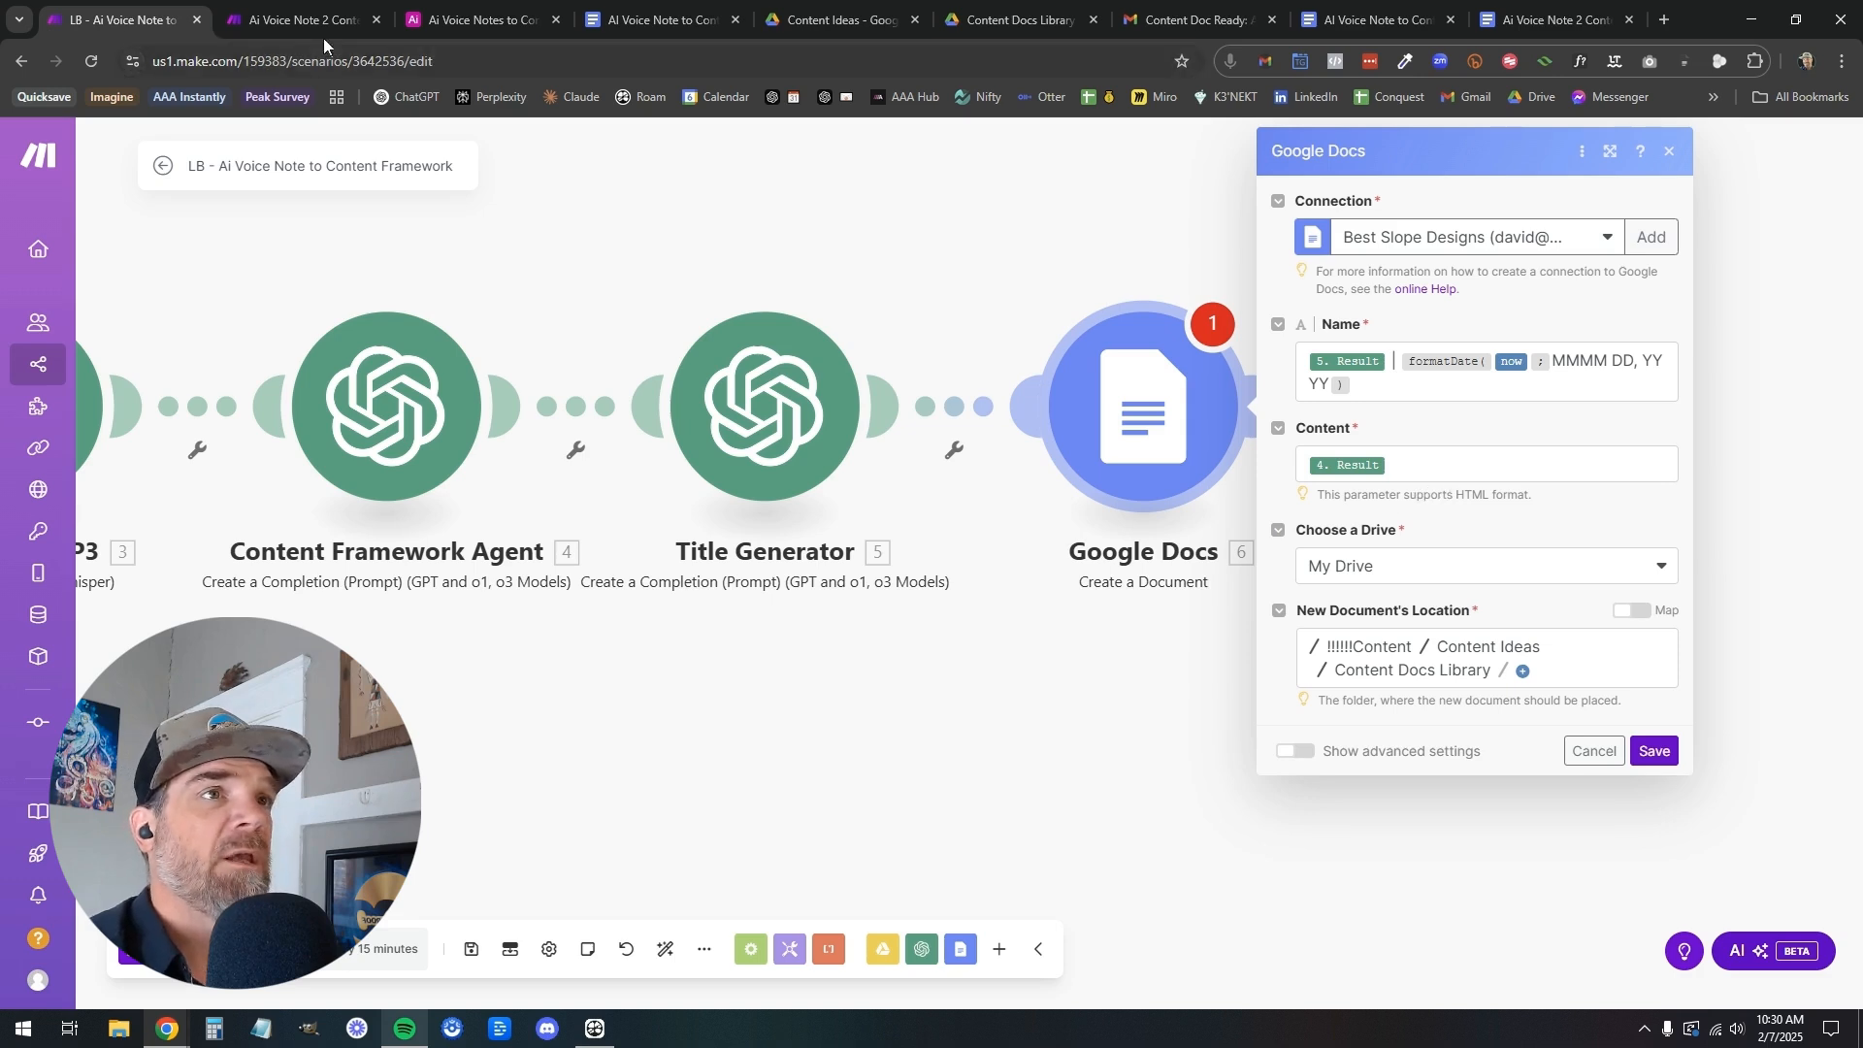
Review the Google Docs module's settings in the Ai Voice Note 2 Content Creation Framework scenario
click(288, 25)
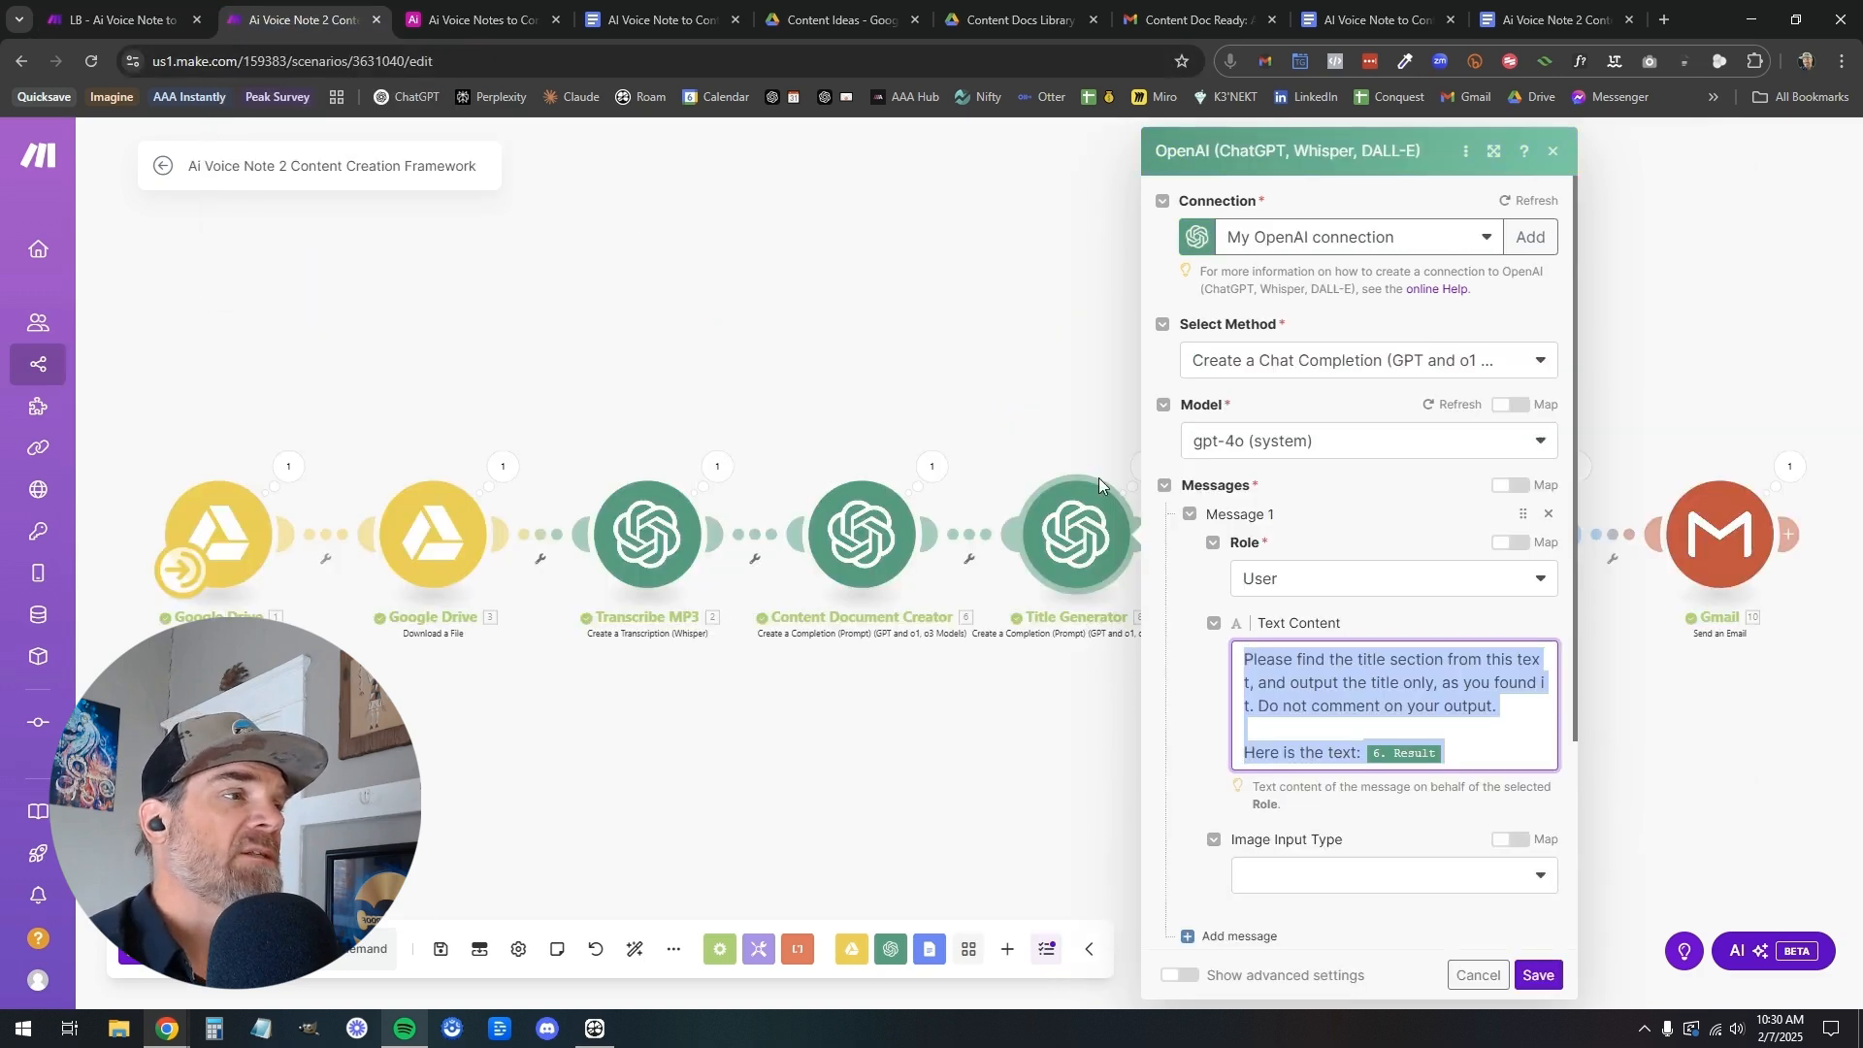
click(1067, 441)
click(1247, 524)
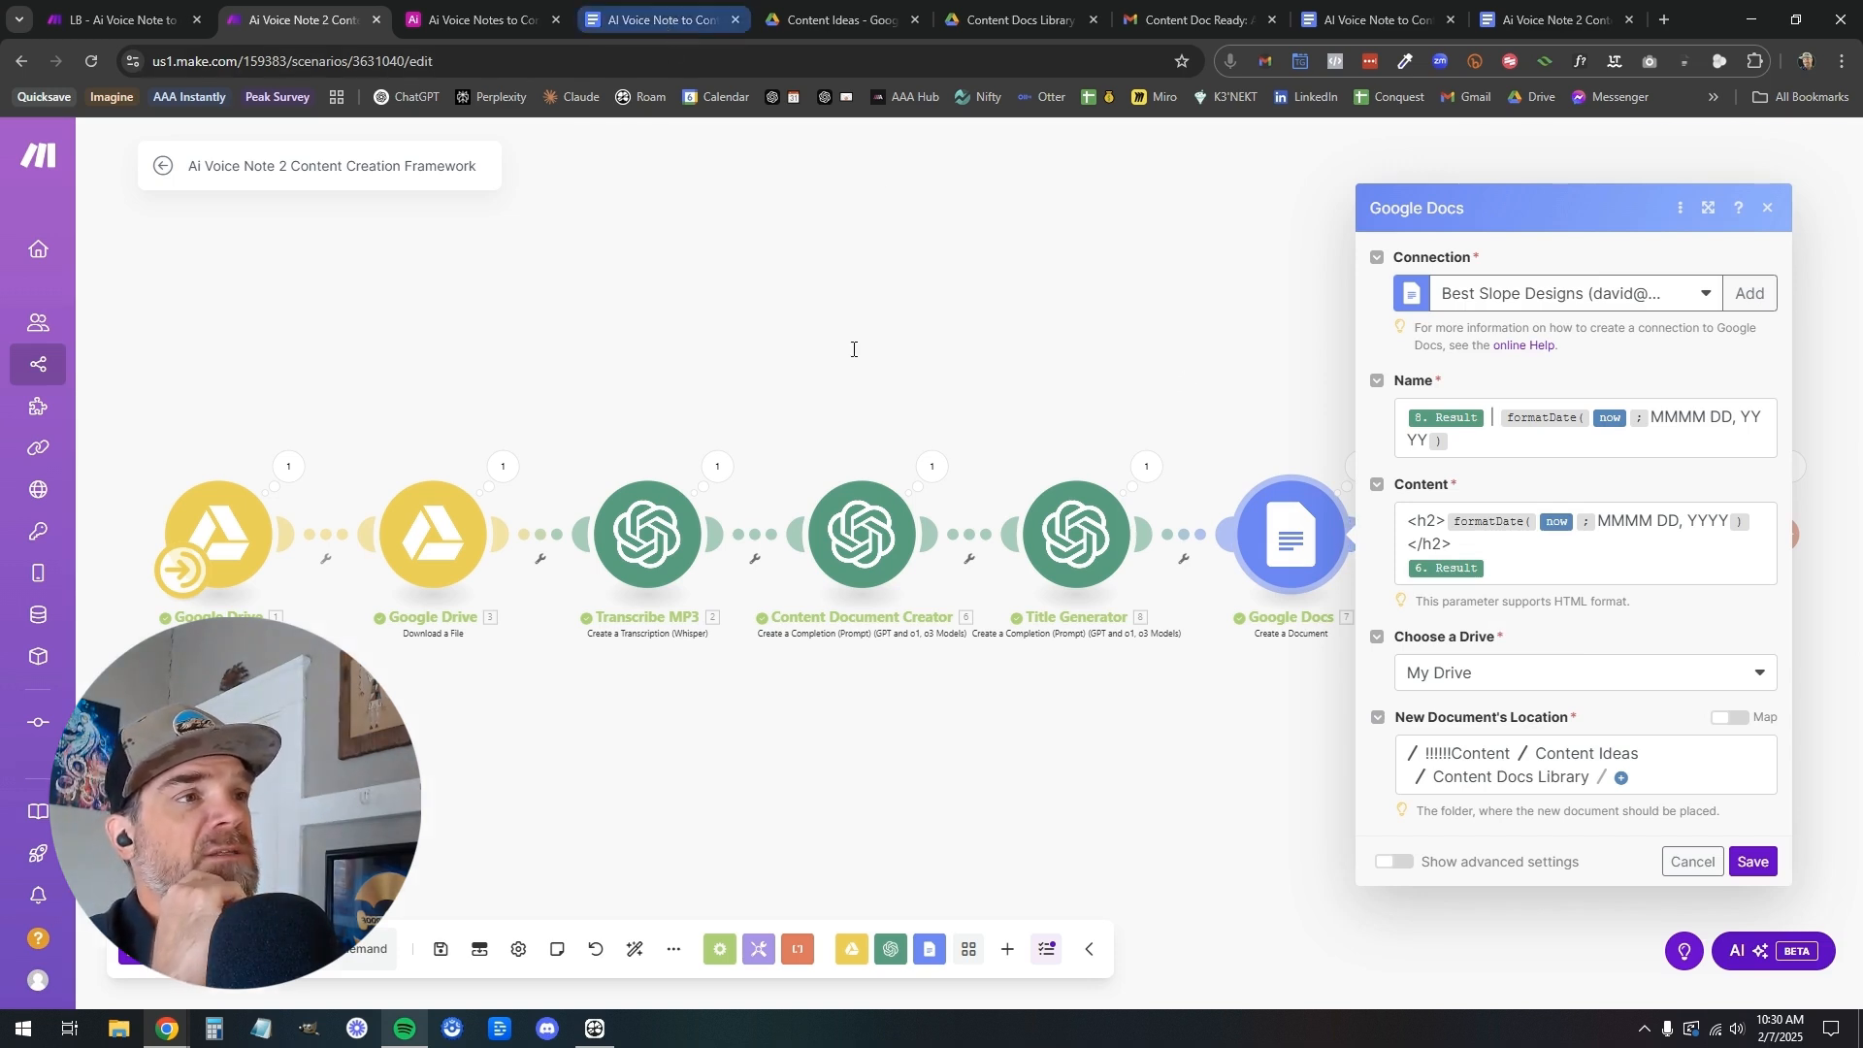
Examine the example document's date heading, sections and transcript, then return to the LB scenario
click(667, 25)
click(828, 466)
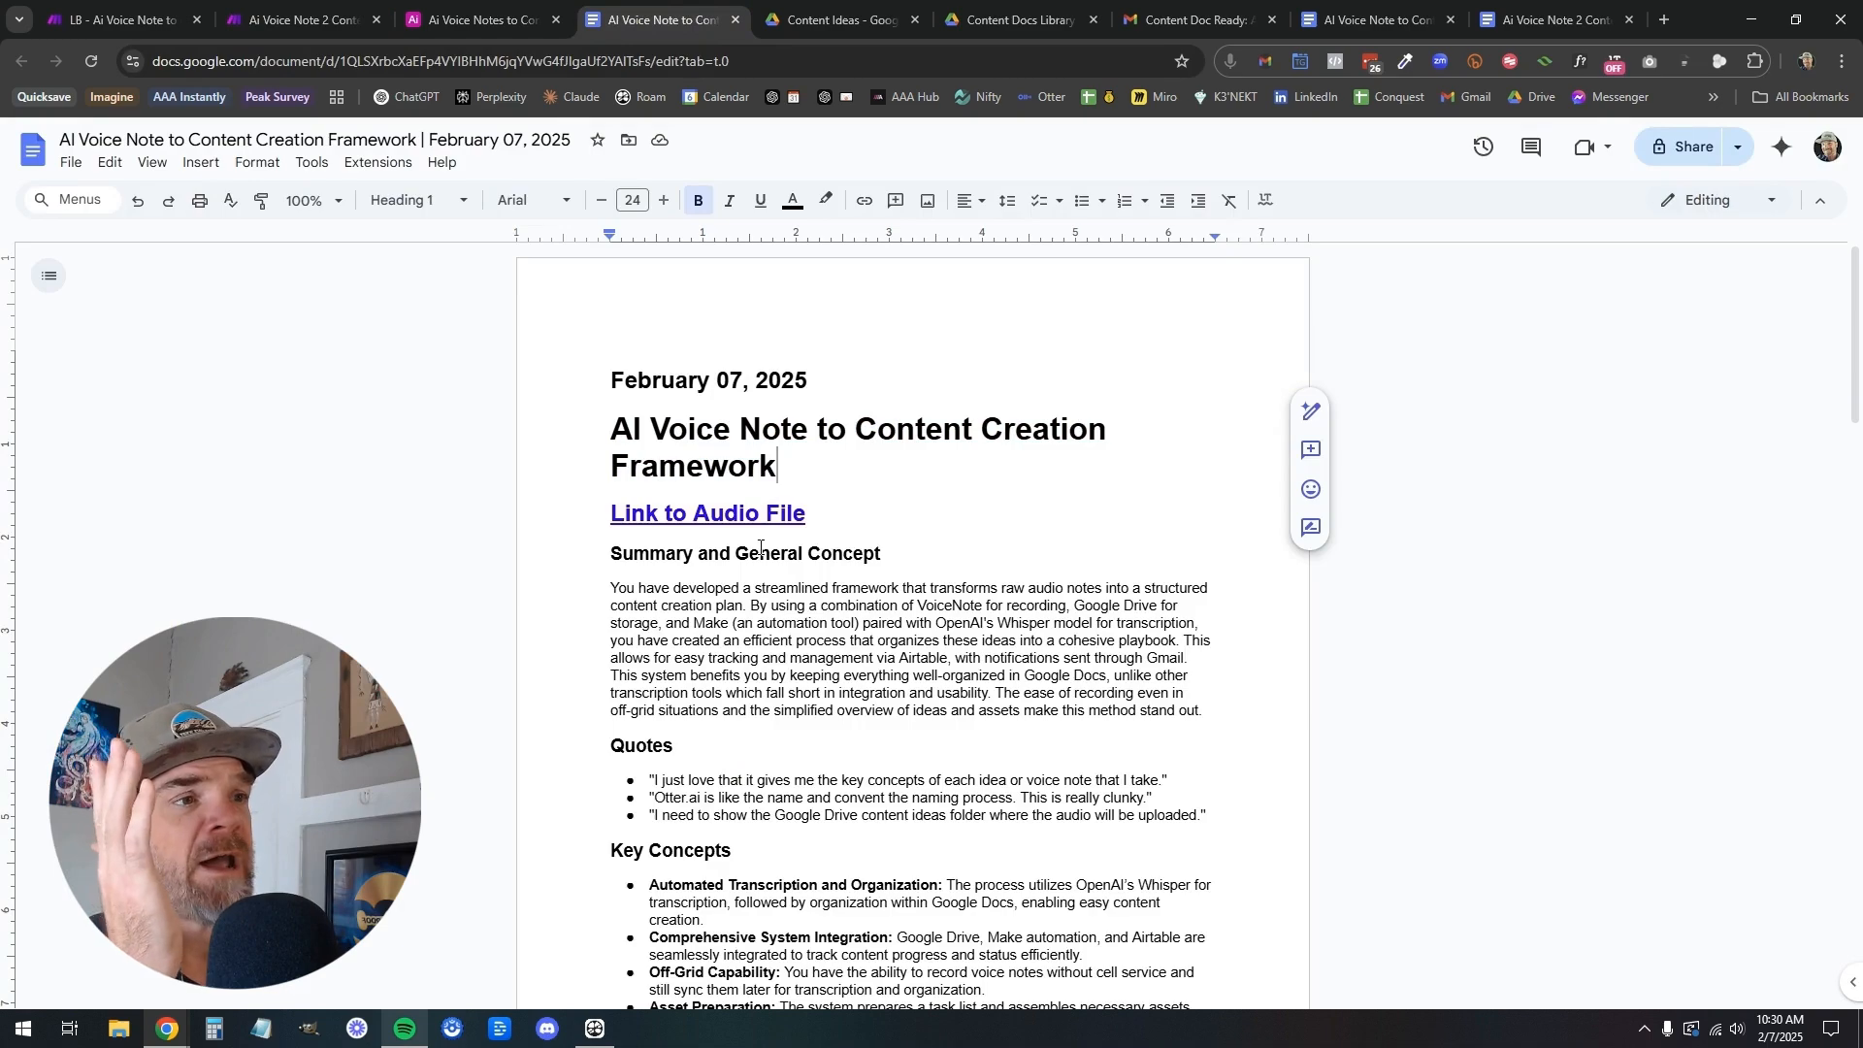
scroll(761, 563, down, 5)
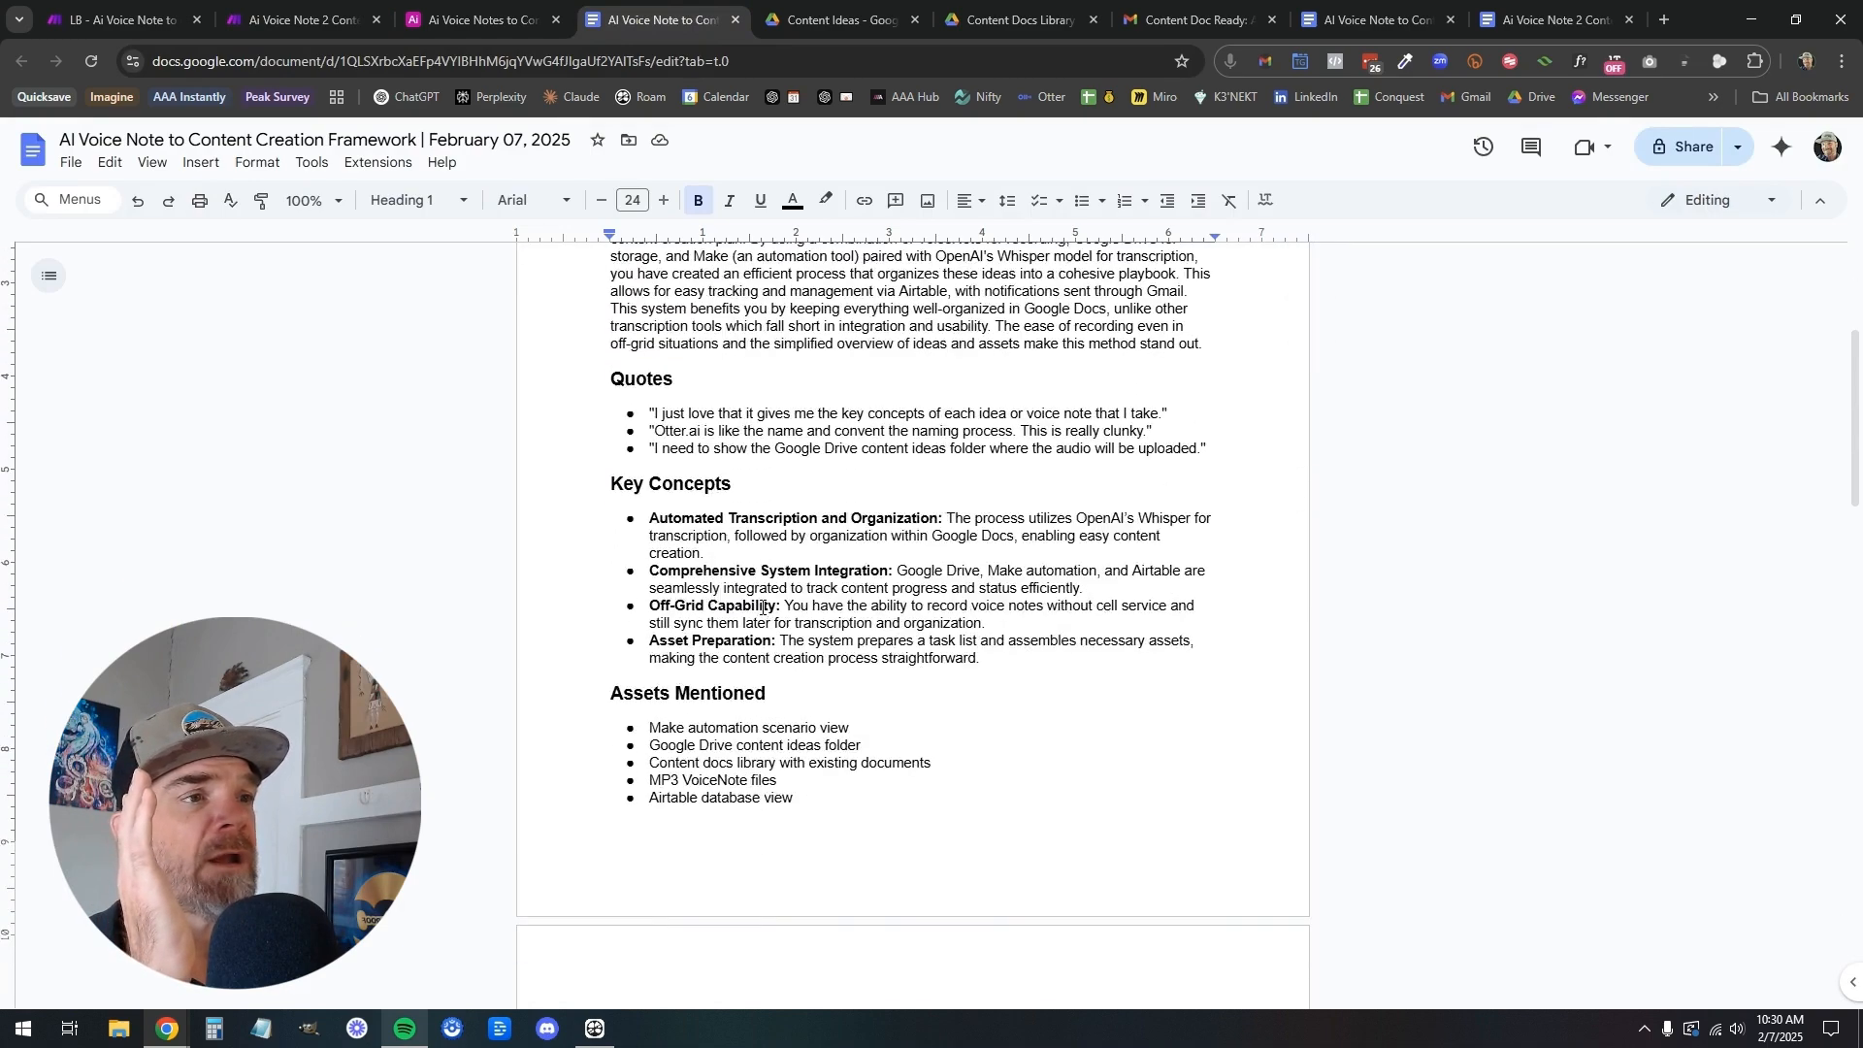
scroll(762, 608, down, 14)
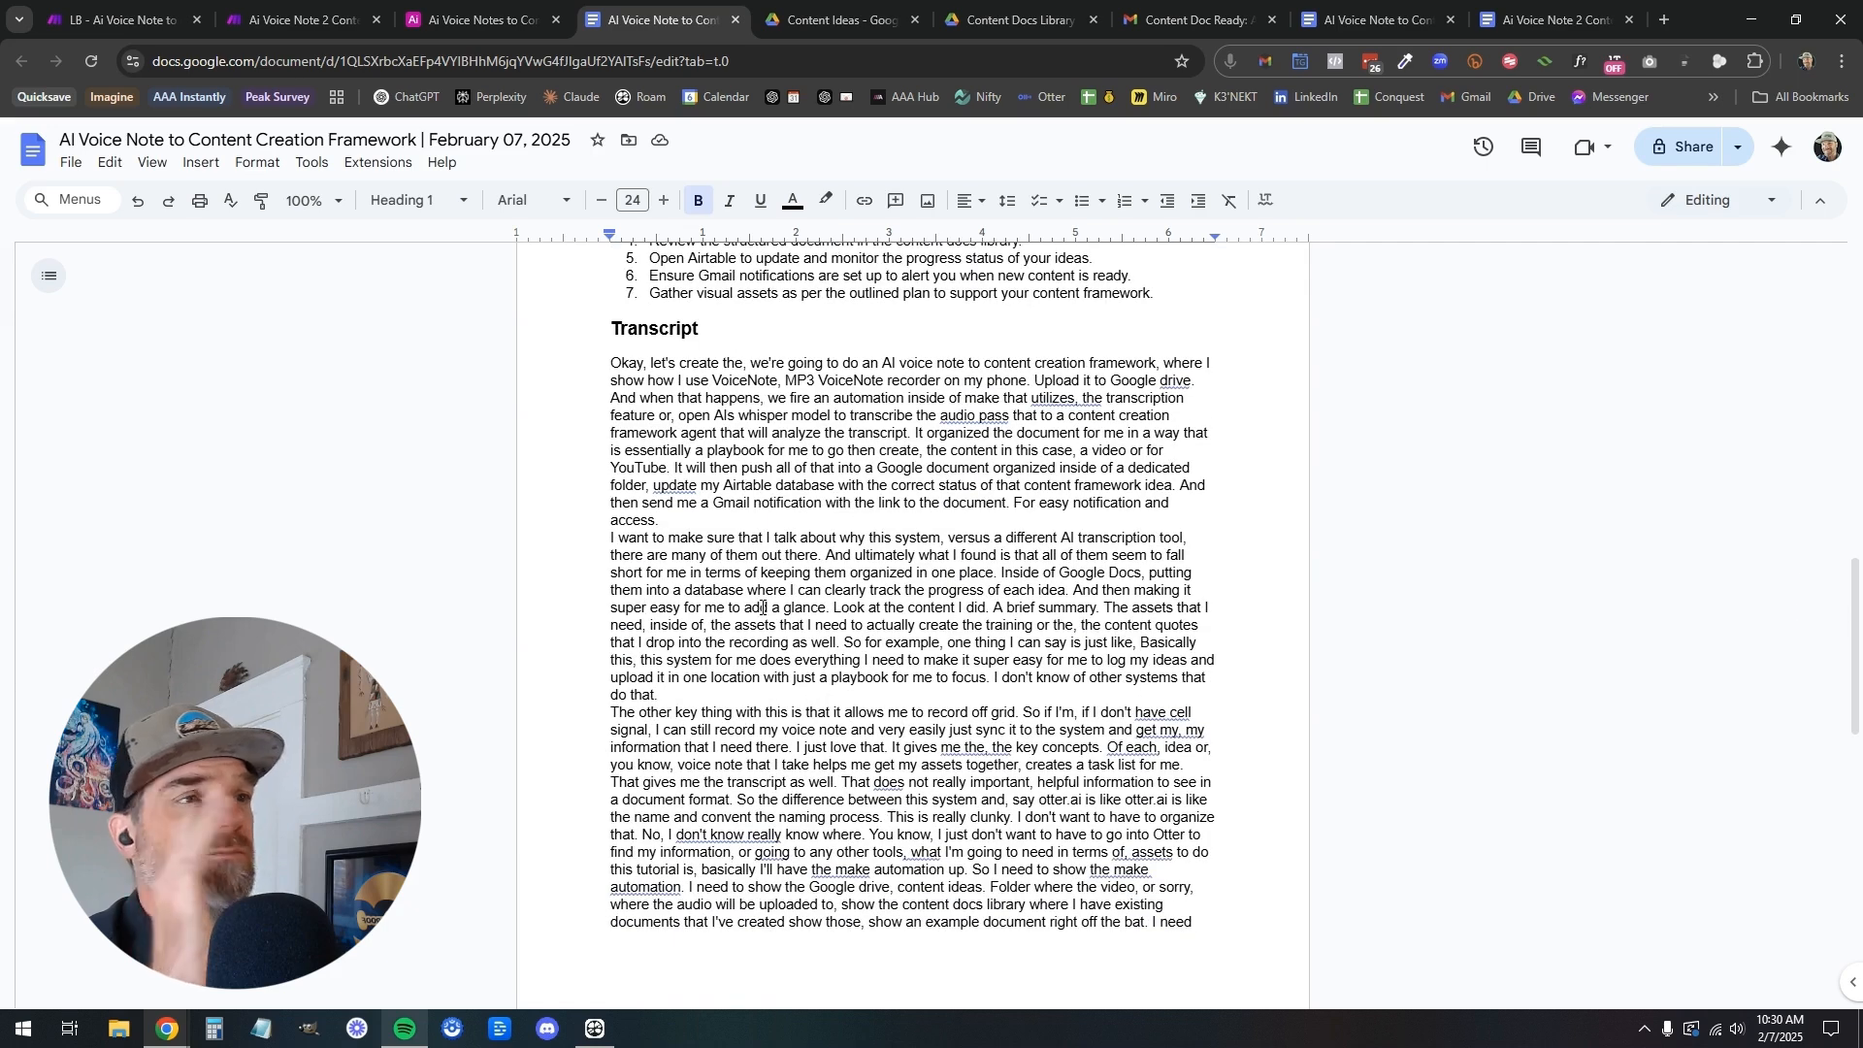
scroll(762, 607, up, 19)
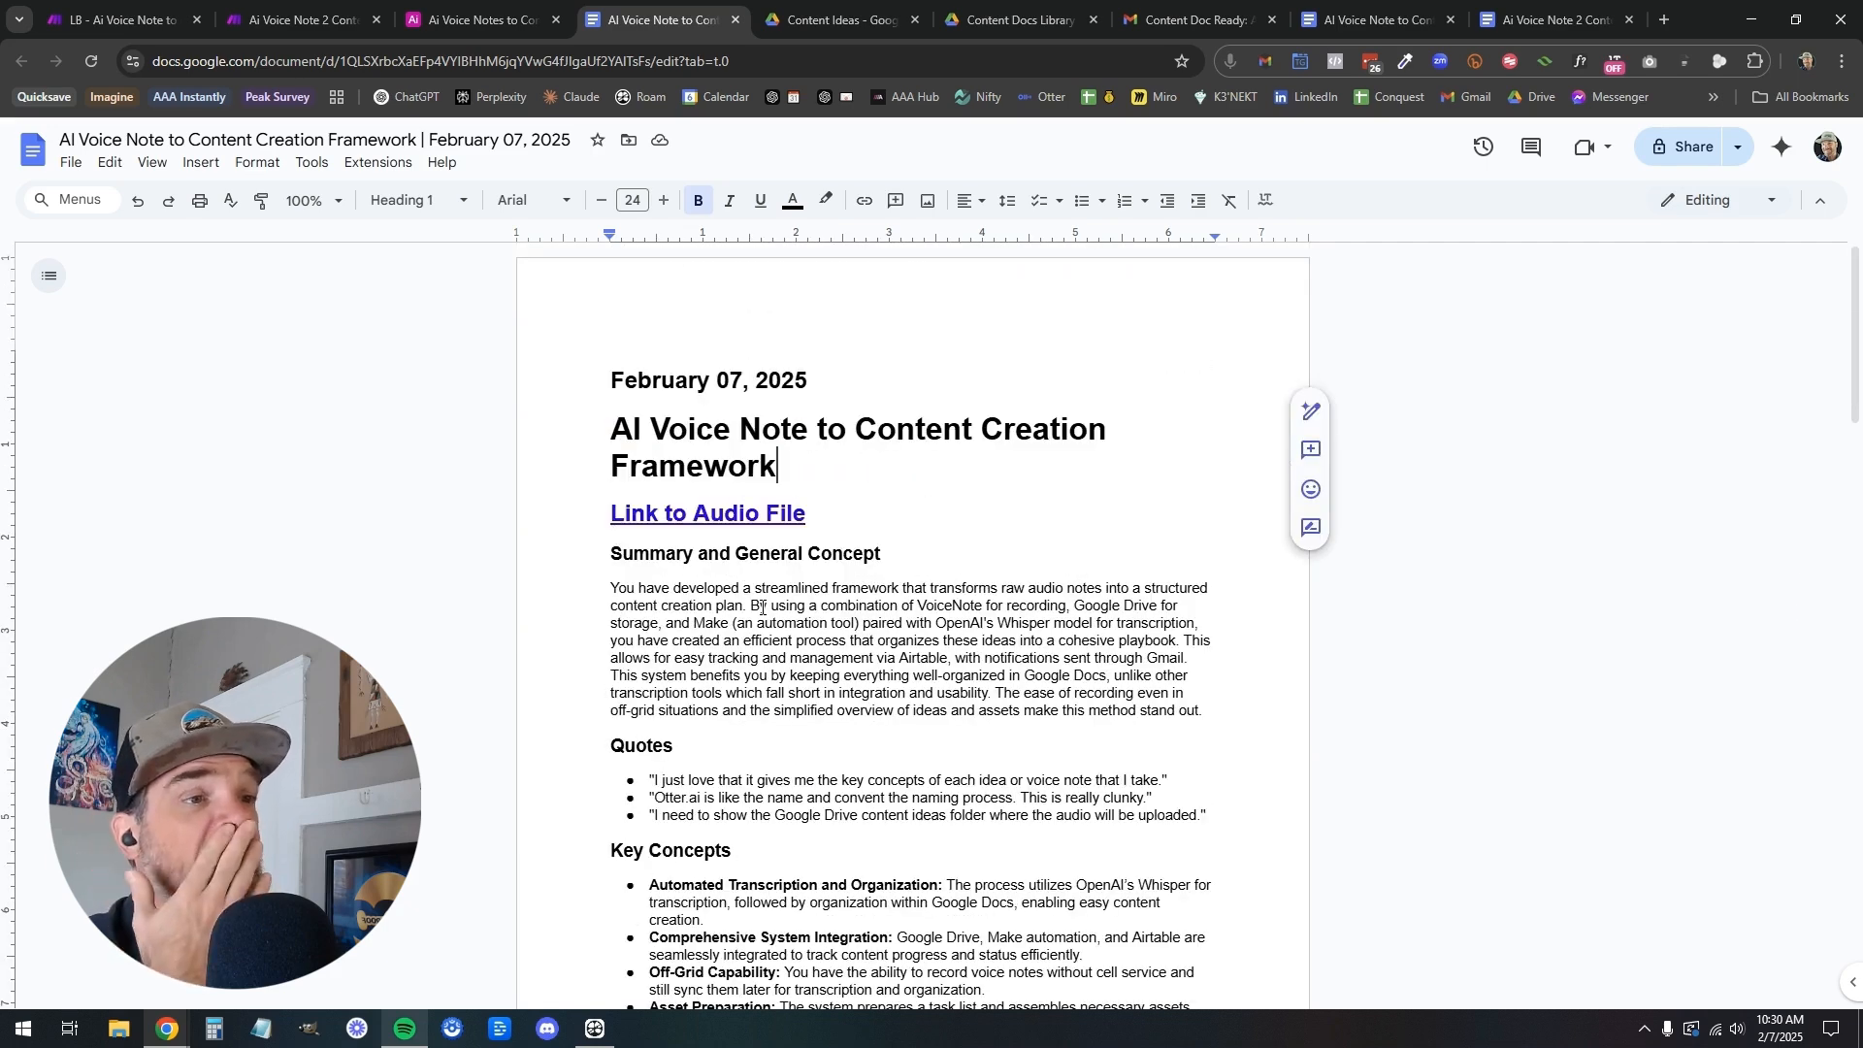
click(118, 22)
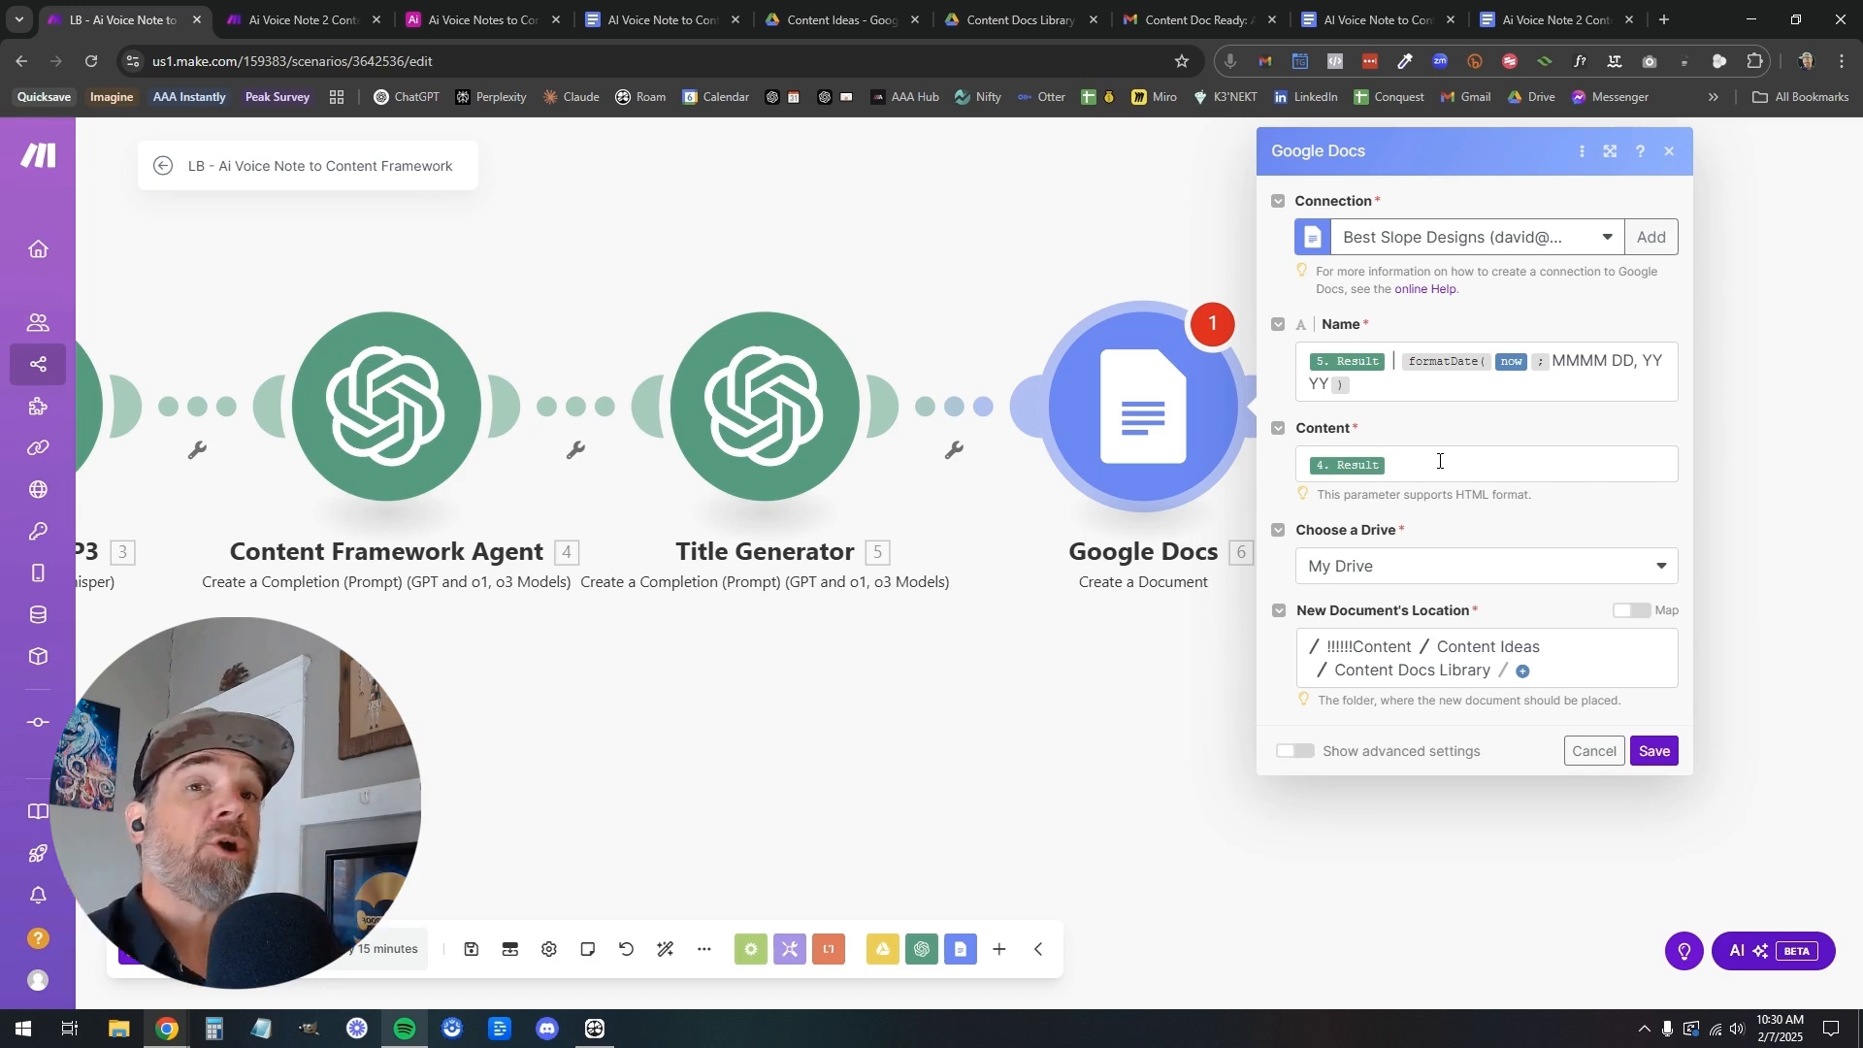
Copy the <h2> formatDate(now; MMMM DD, YYYY) </h2> heading from the finished scenario's document content and insert it before the Result in the LB scenario's content
click(277, 18)
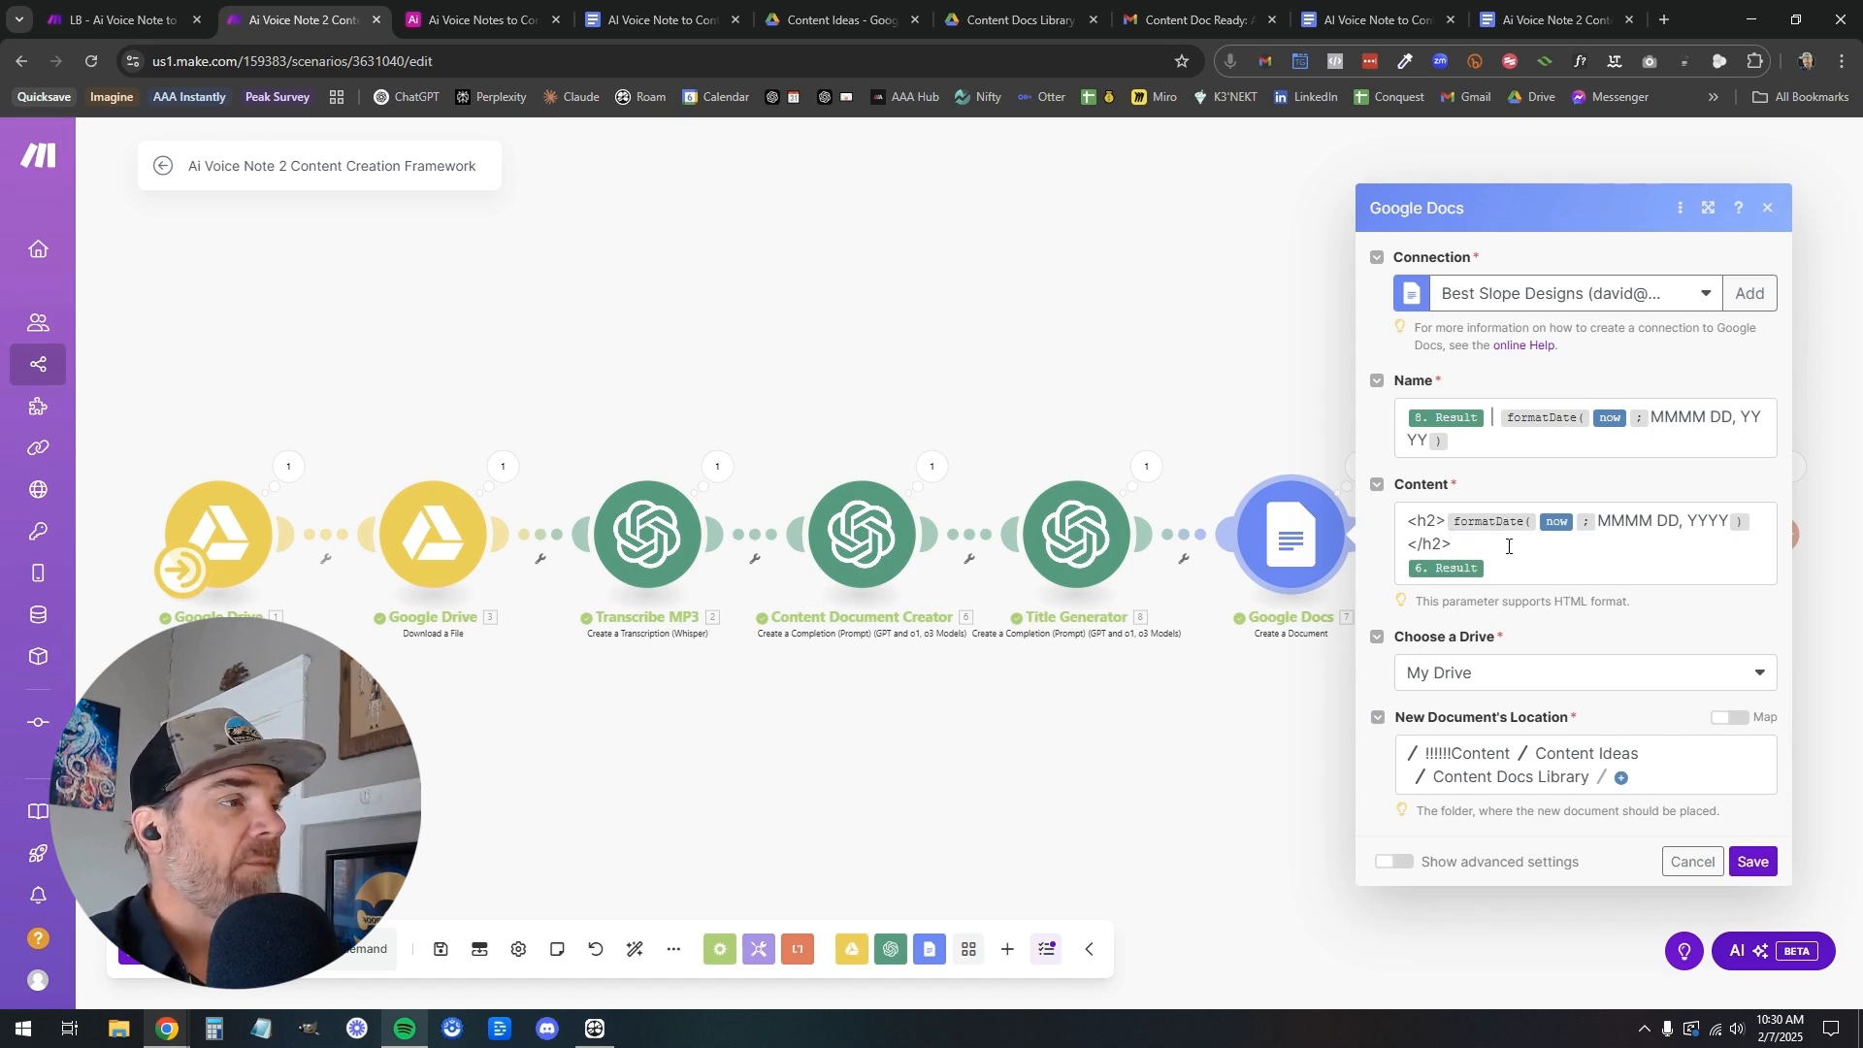
drag(1464, 545, 1416, 532)
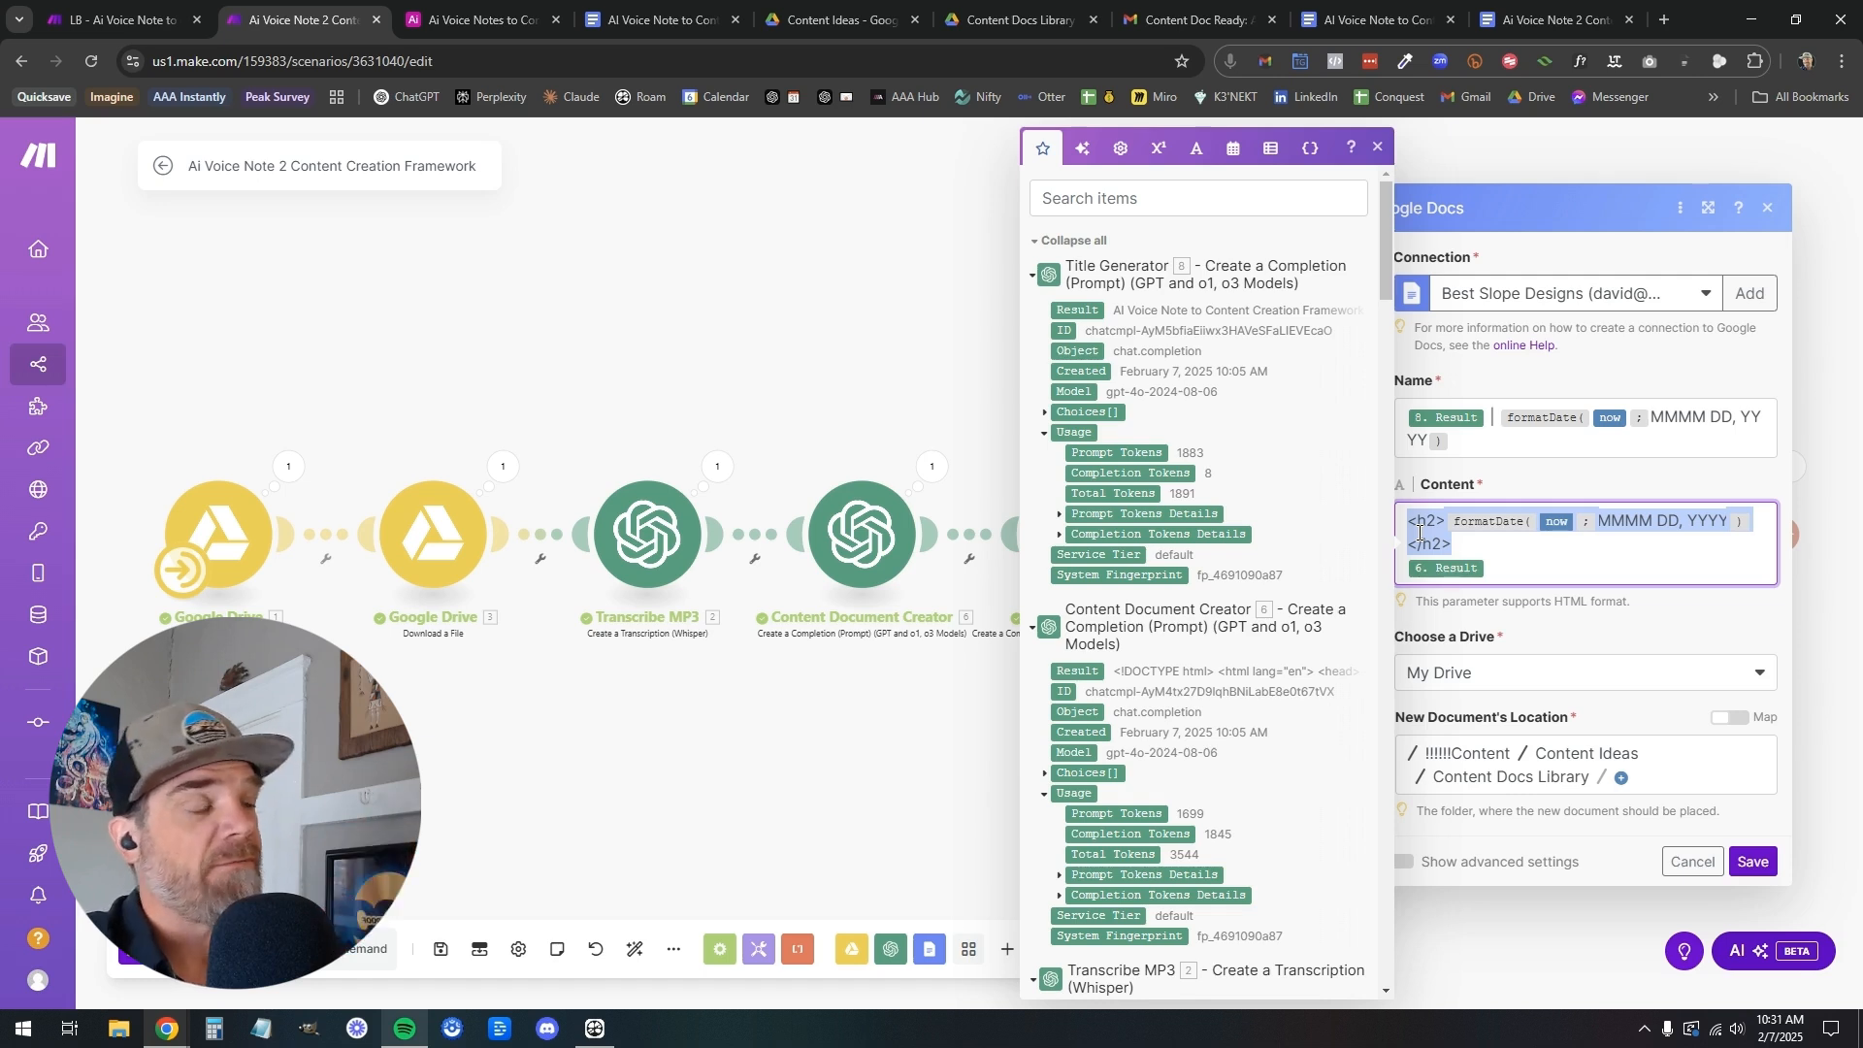
click(1531, 548)
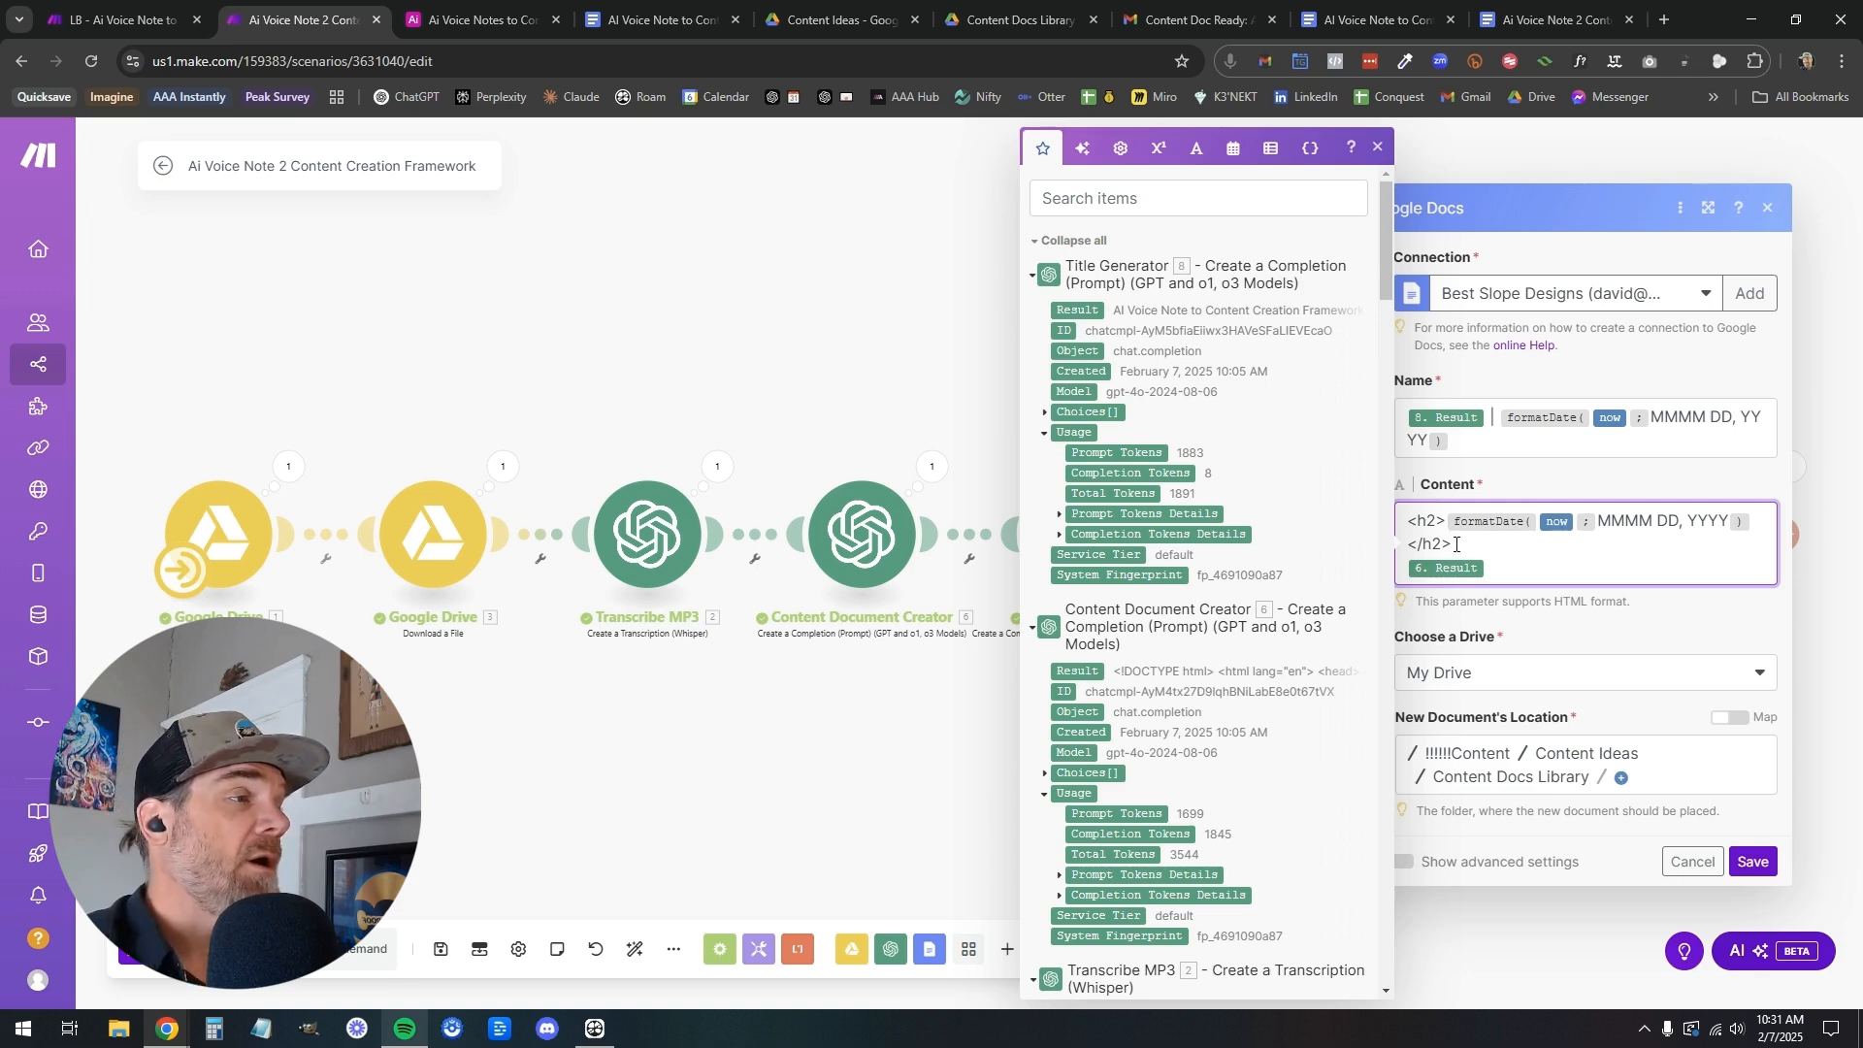
drag(1455, 544, 1414, 524)
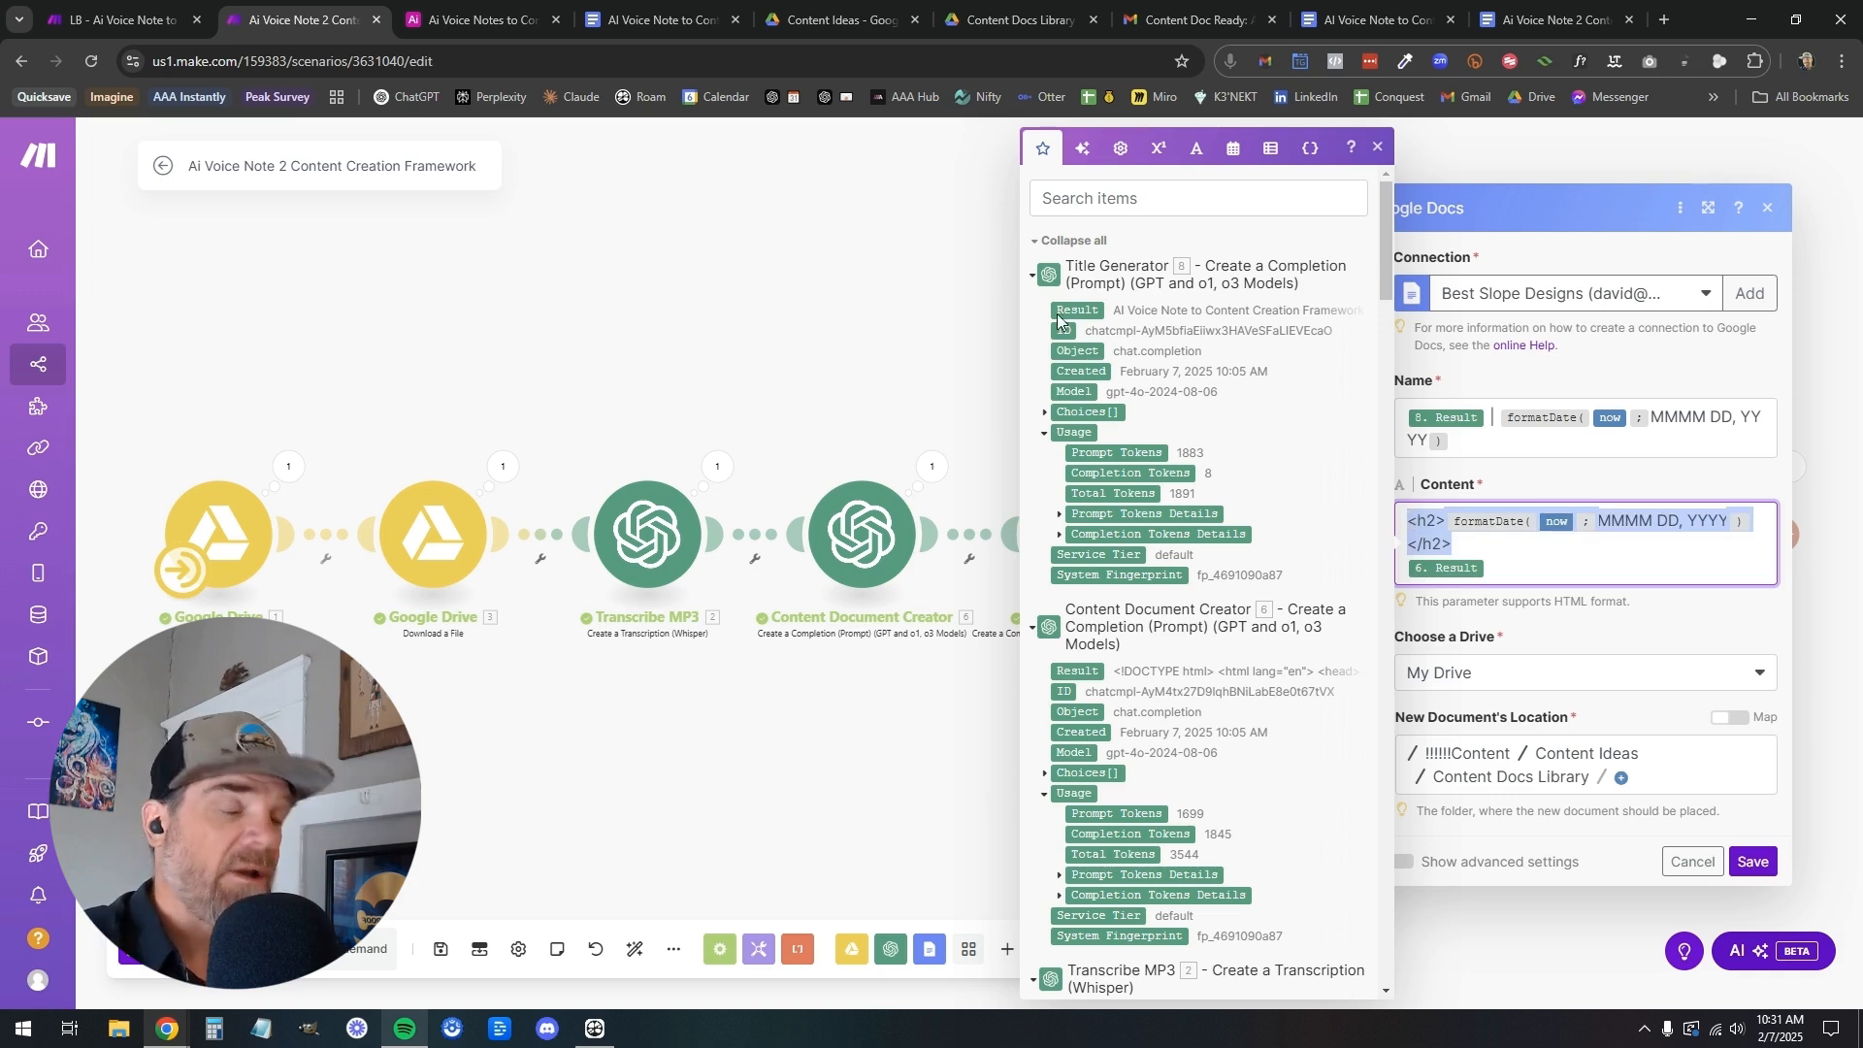
click(111, 26)
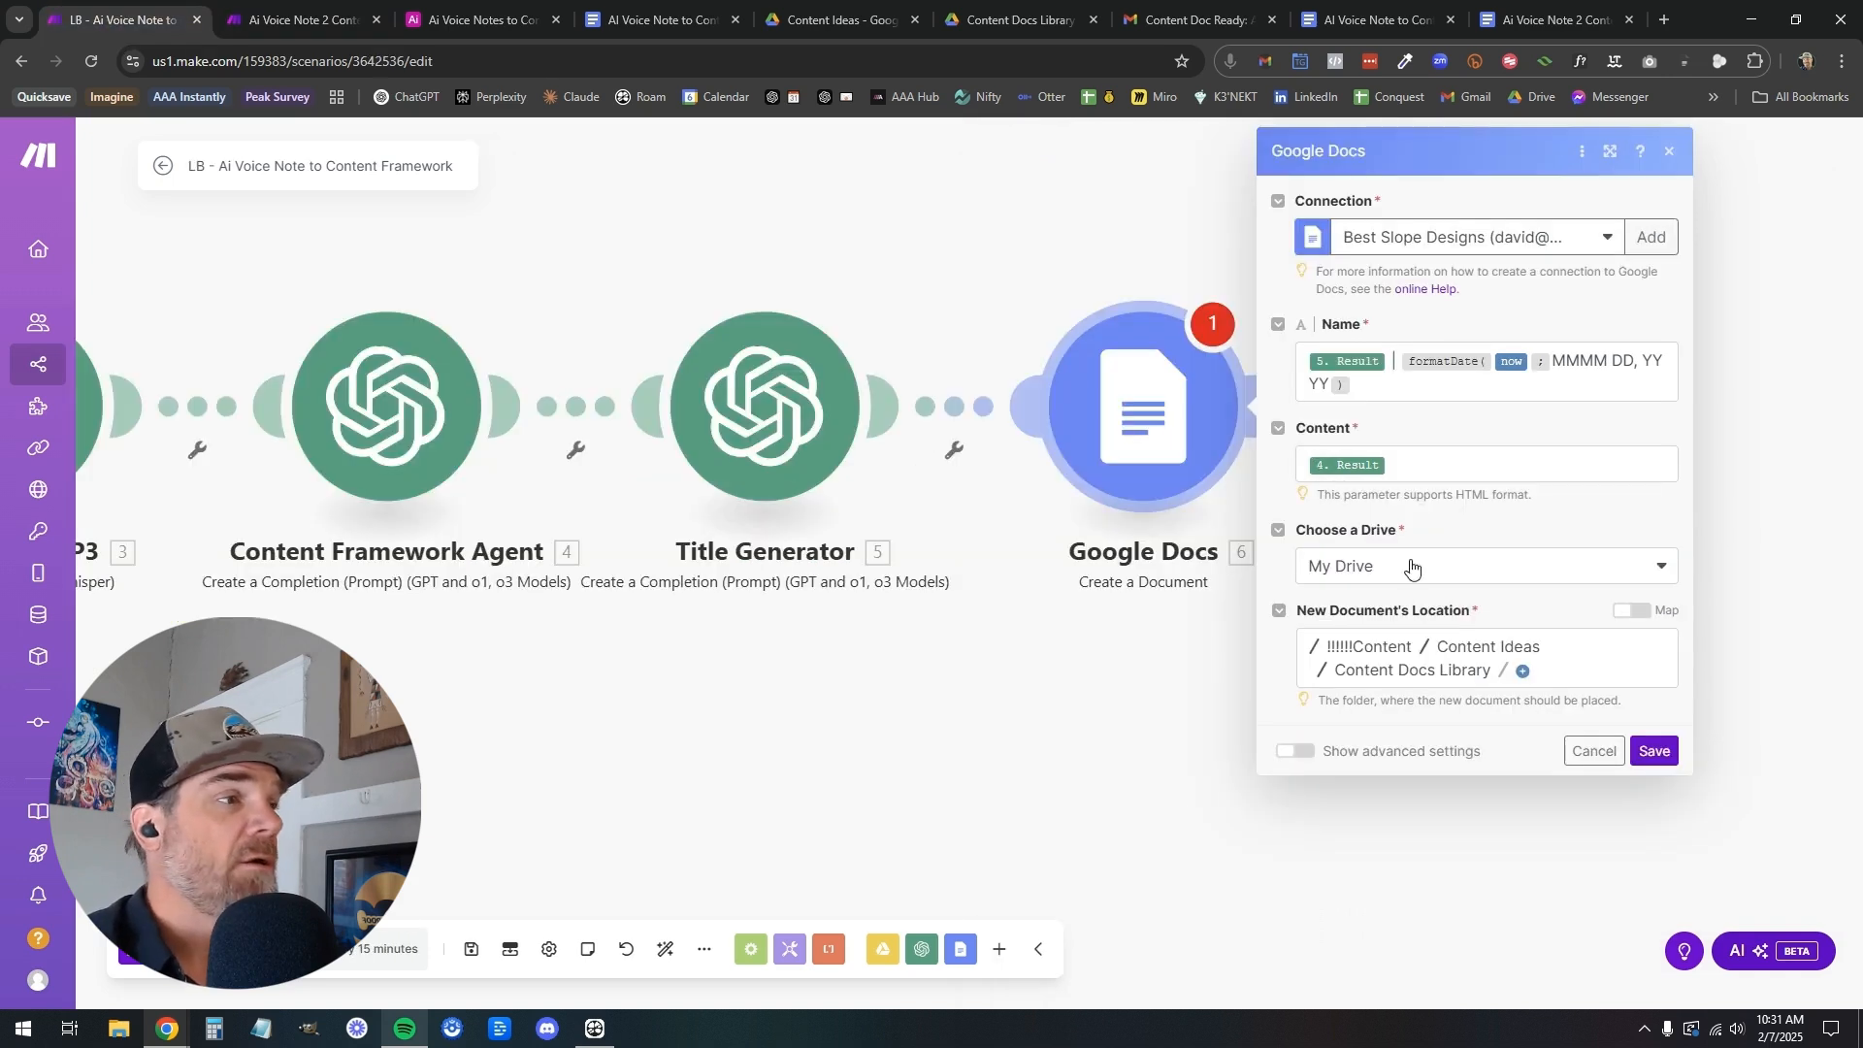
click(1405, 475)
text(<h2>formatDate(now; MMMM DD, YYYY)</h2>)
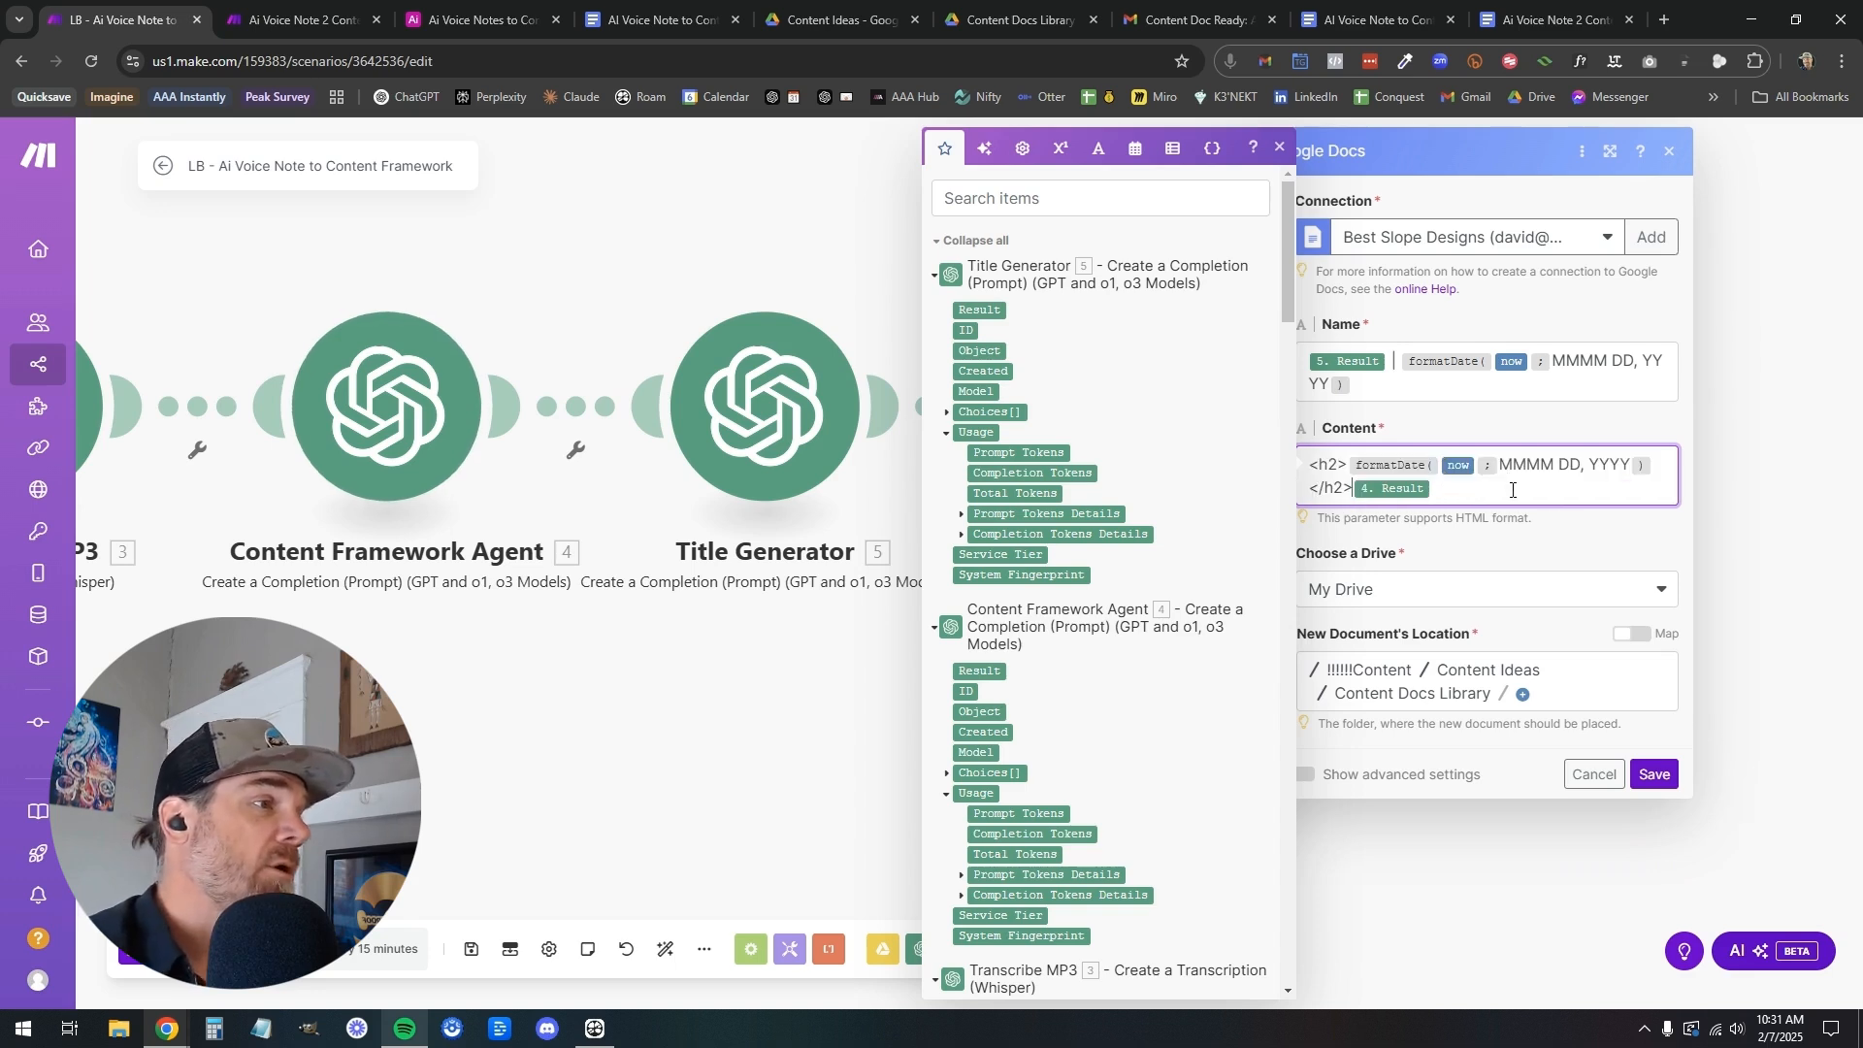
Put the Content Framework Agent's Result on its own line below the <h2> date heading, matching the finished scenario's layout
click(302, 19)
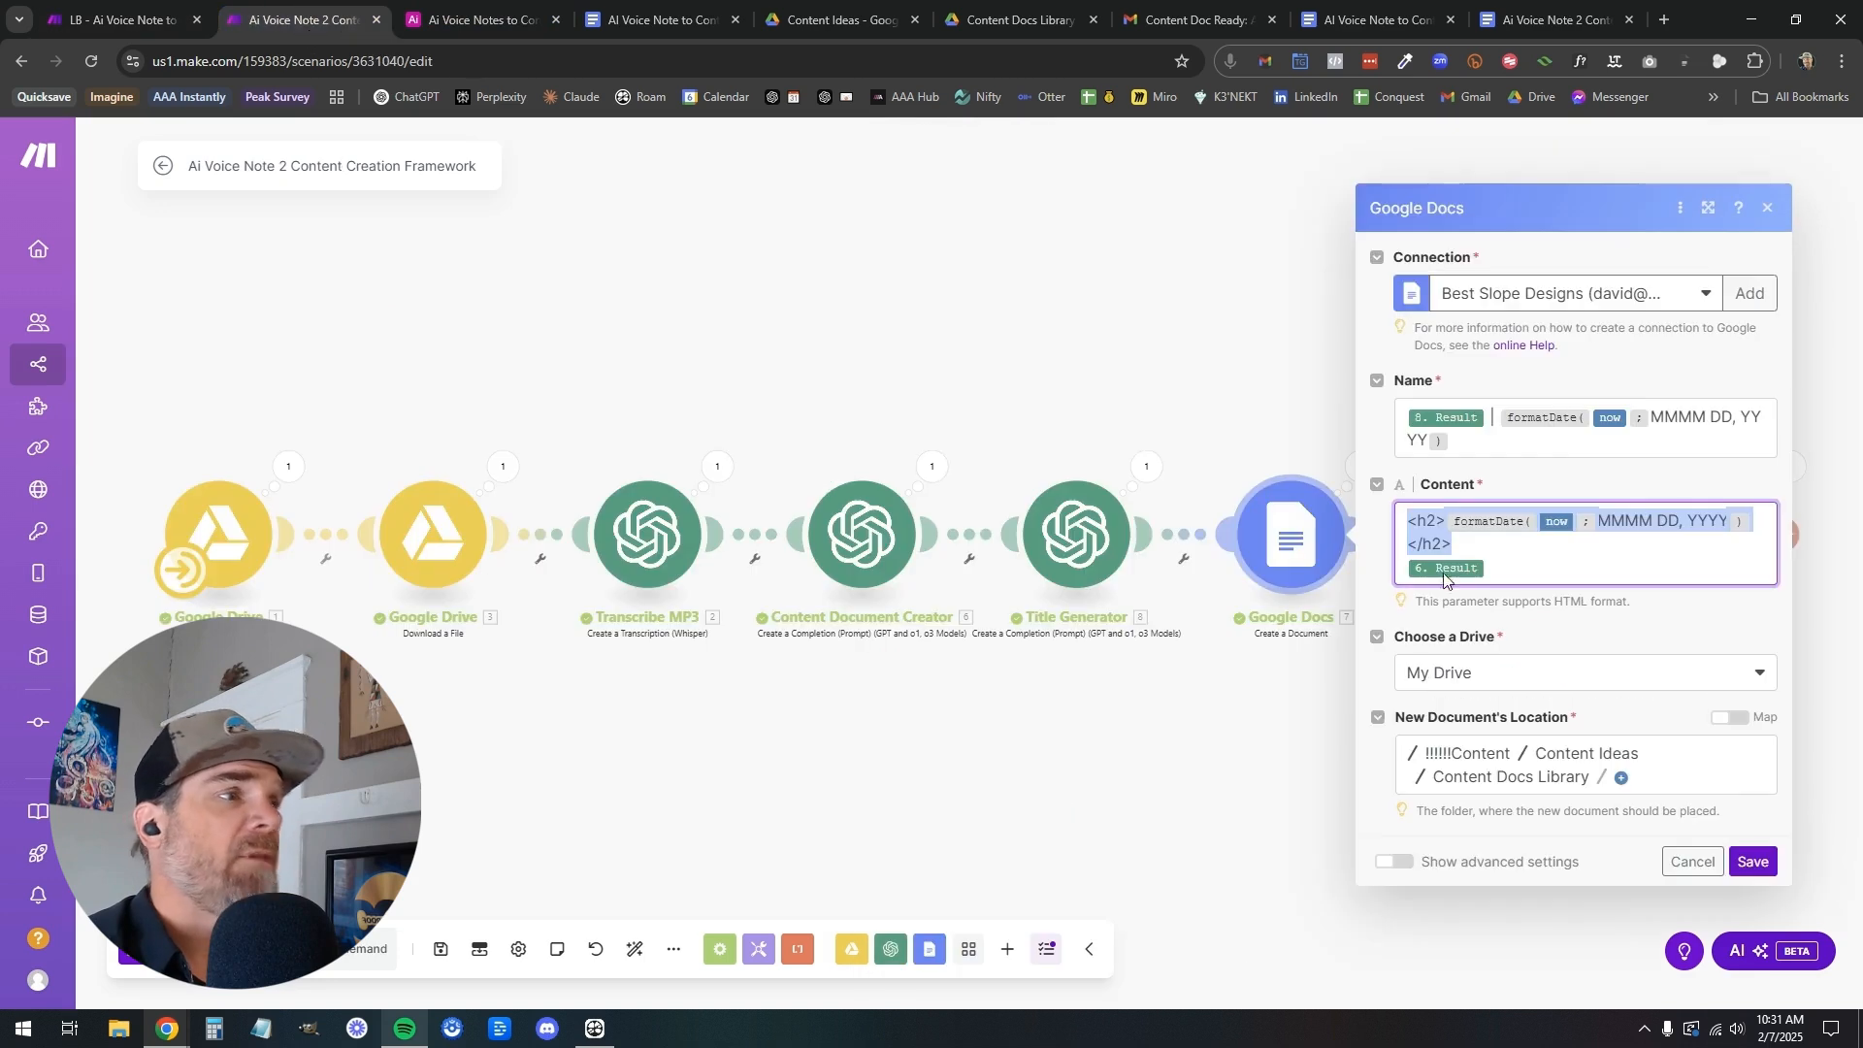
click(111, 19)
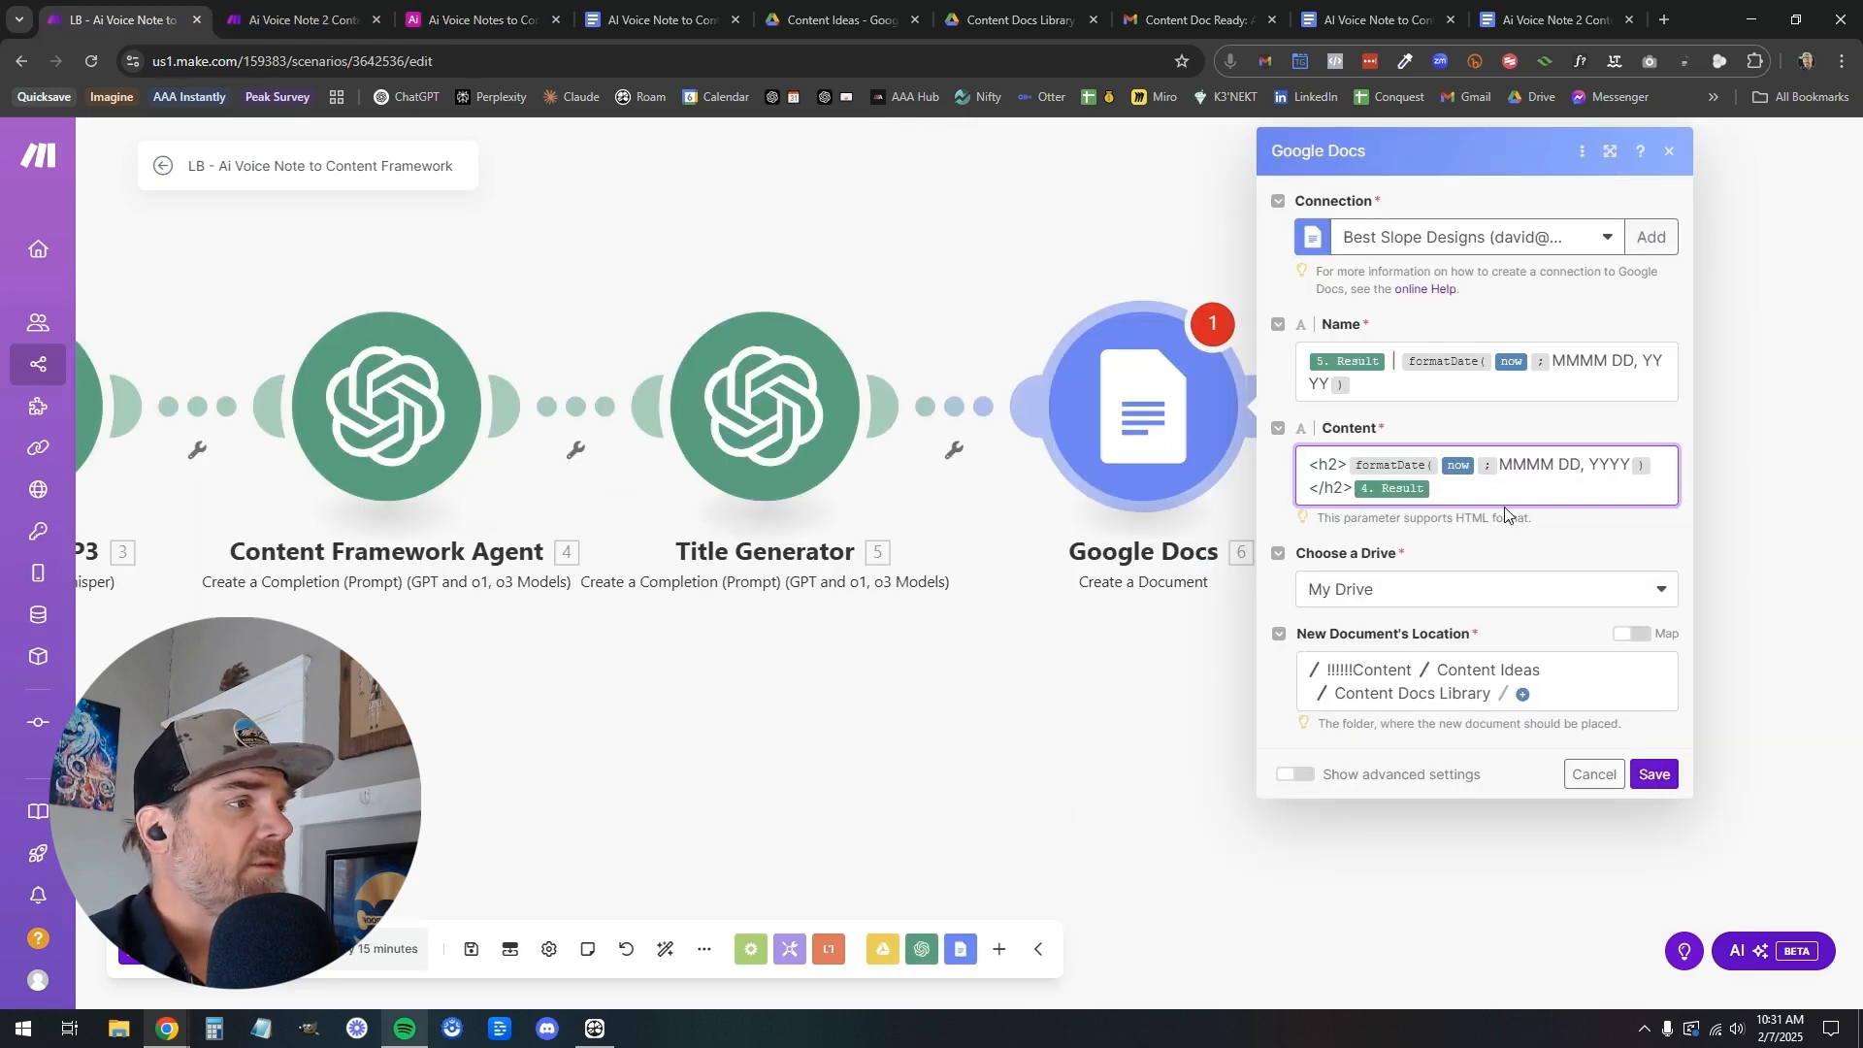
key(Return)
drag(1368, 487, 1308, 467)
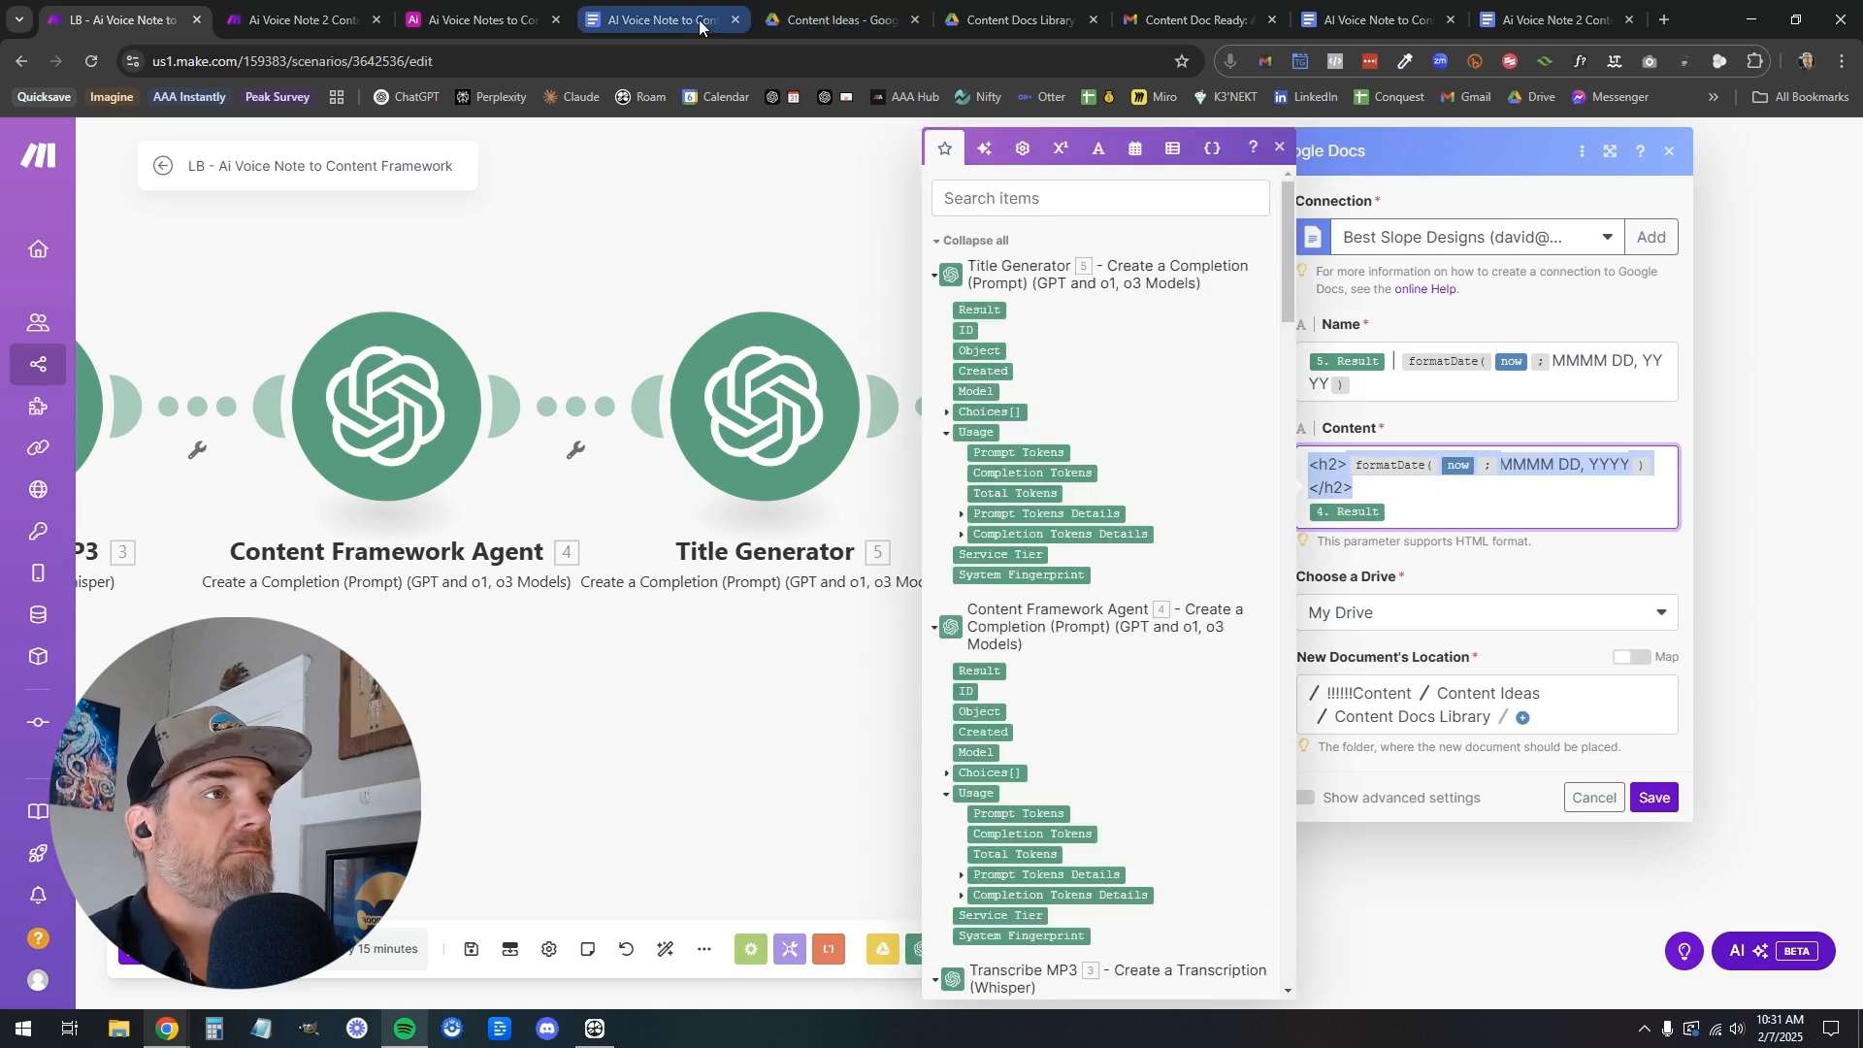
Check the date and title headings in the example Google Docs document, then save the LB scenario's Google Docs module settings in Make
click(659, 19)
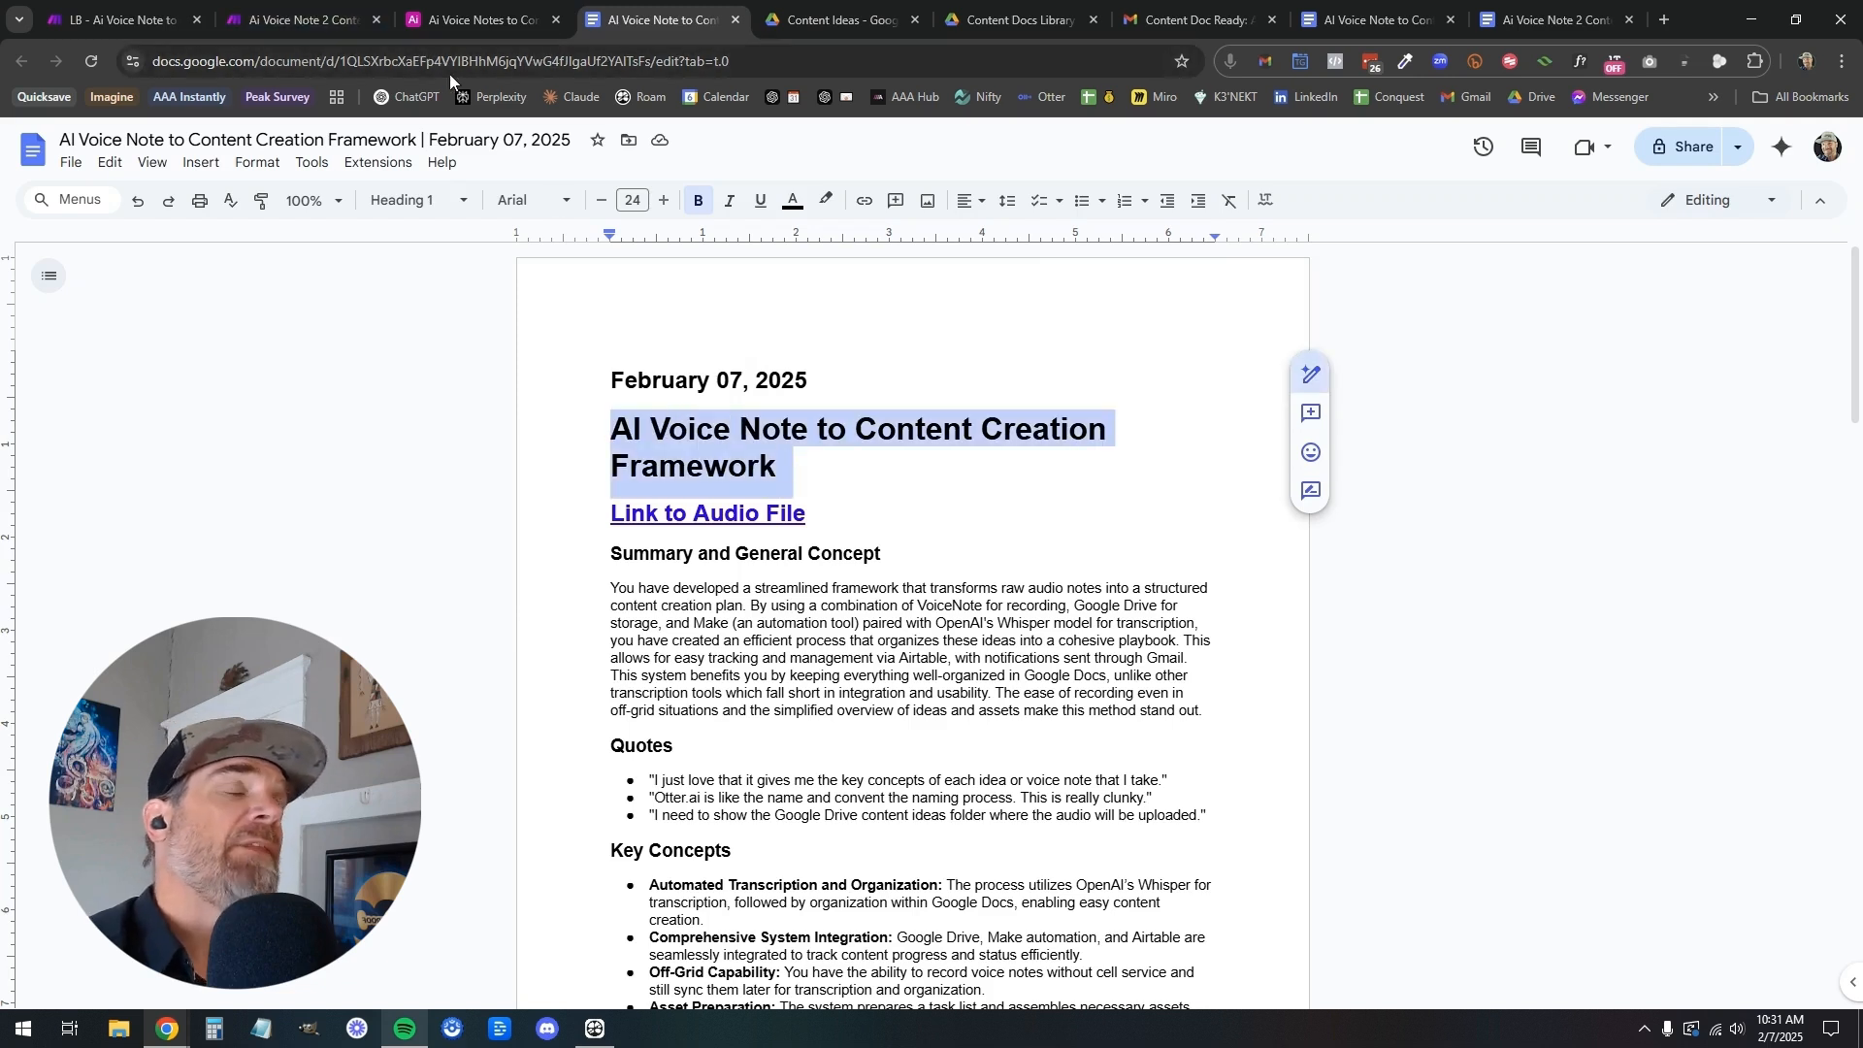
click(124, 27)
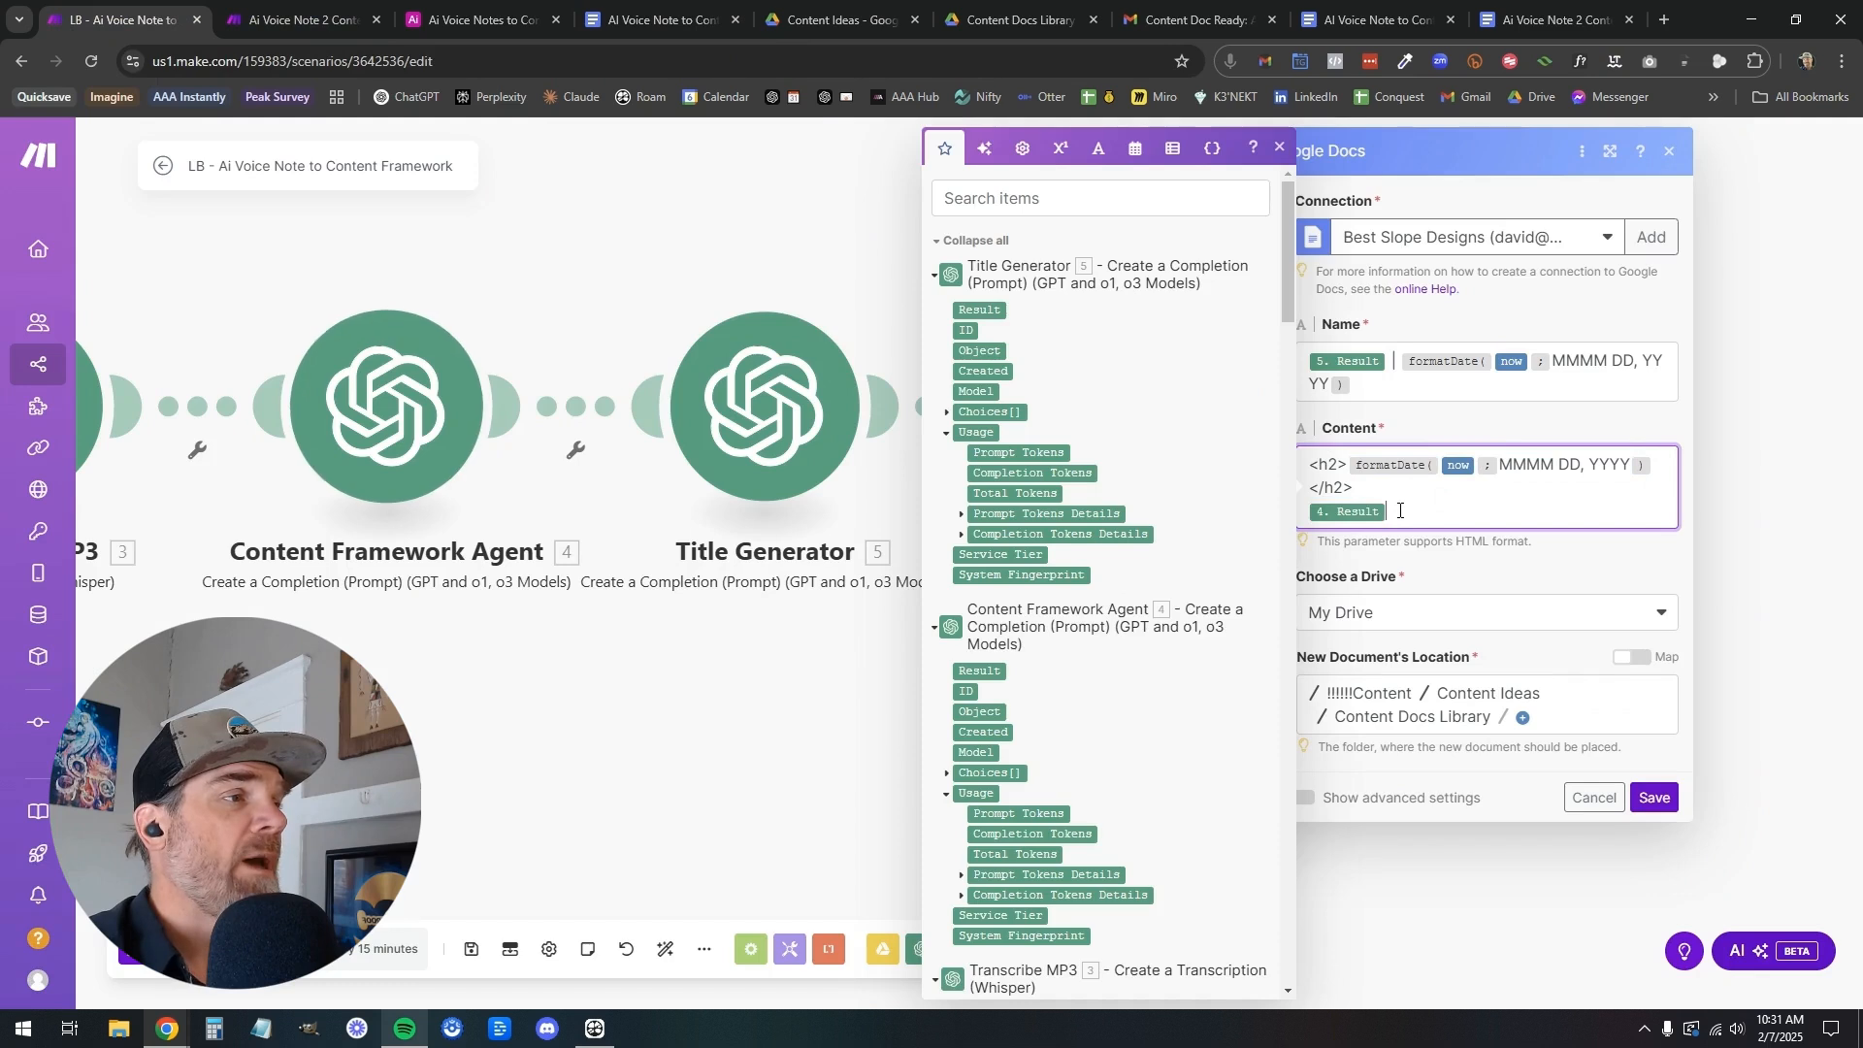
scroll(1082, 464, down, 2)
scroll(1082, 464, up, 2)
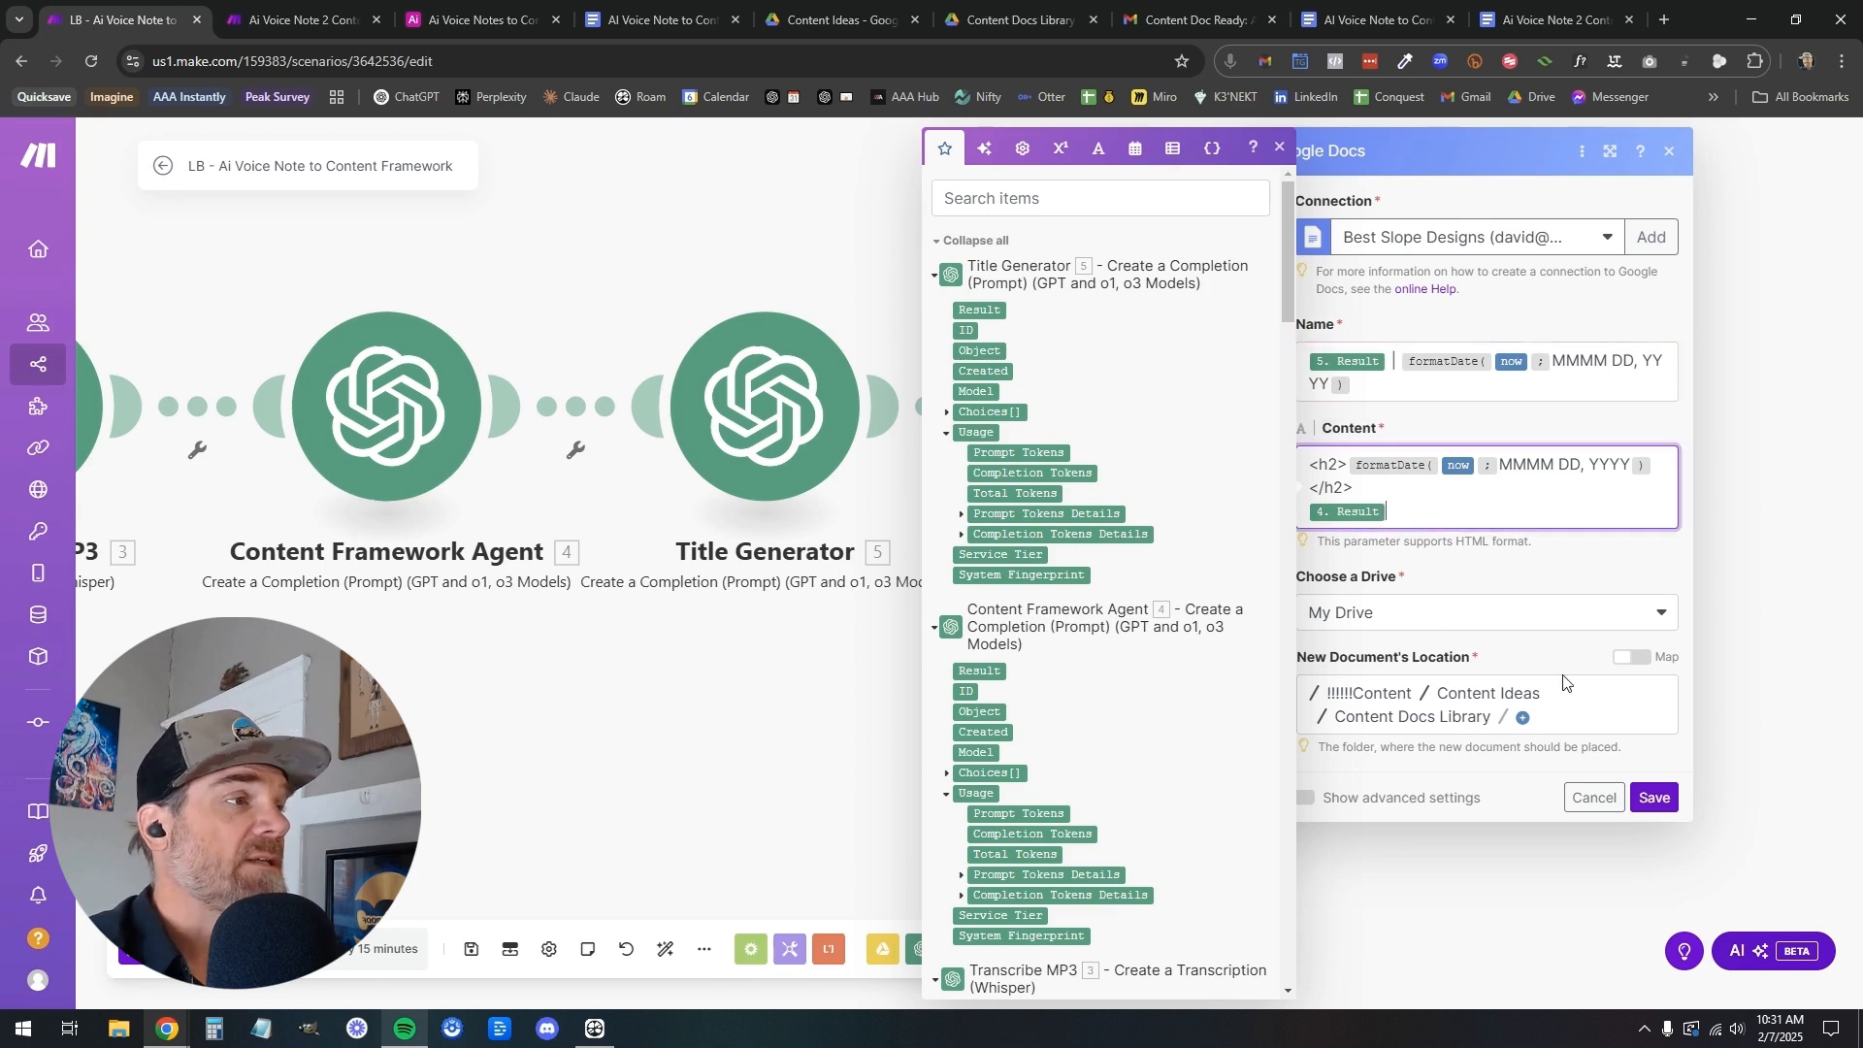
click(1280, 147)
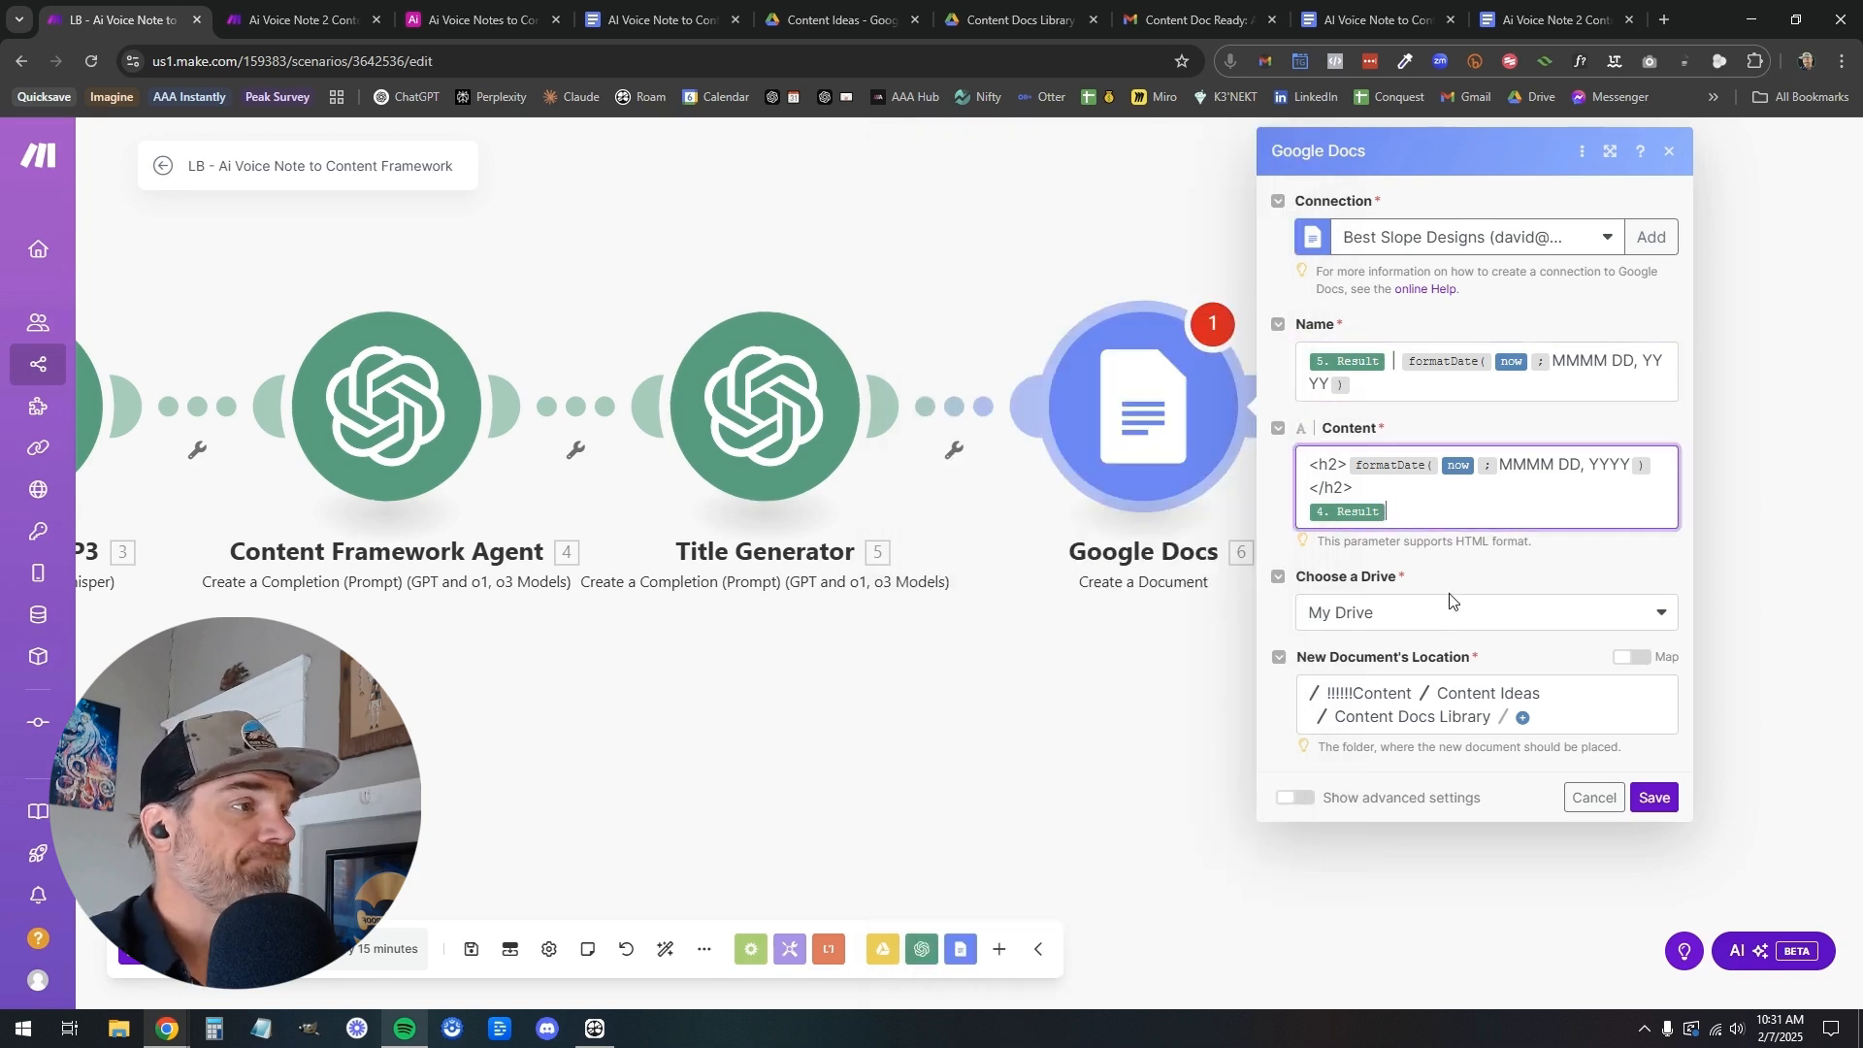
click(1661, 798)
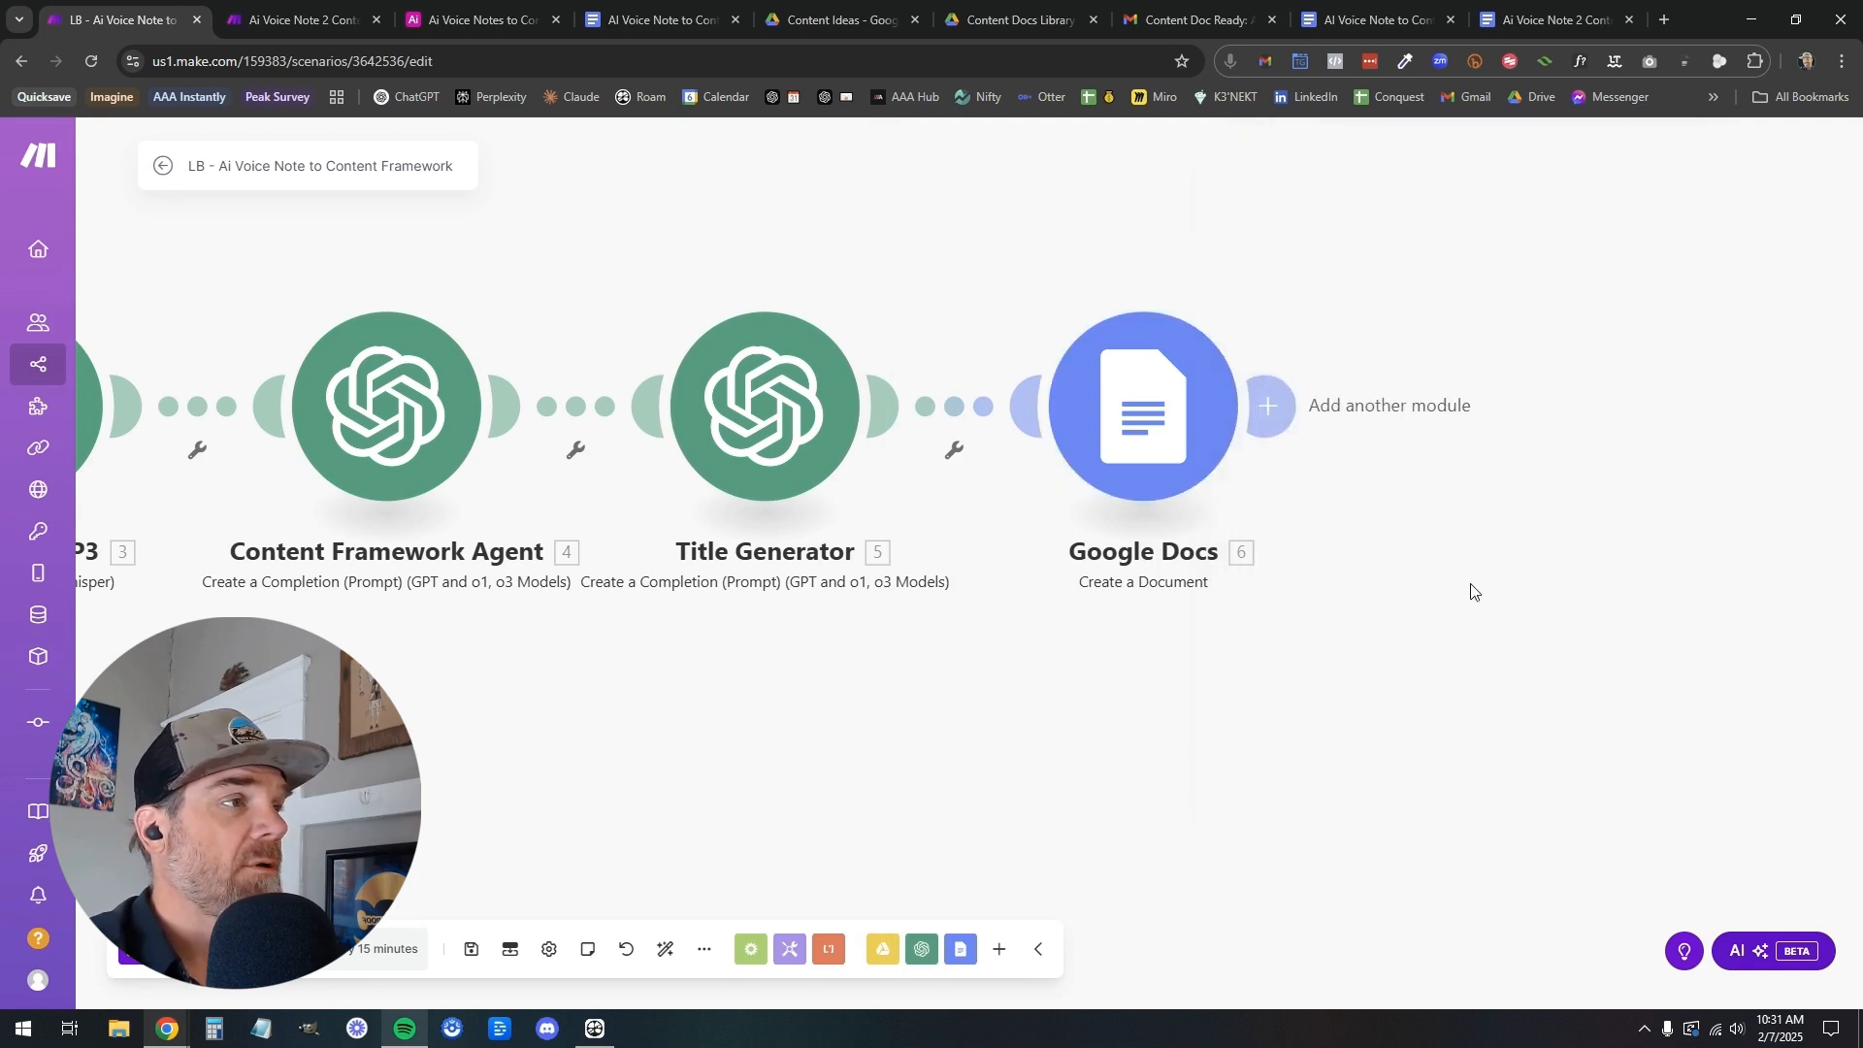
Check which module follows Google Docs in the finished scenario, then add an Airtable Create a Record module after Google Docs in the LB scenario
drag(1464, 591, 1148, 616)
click(301, 19)
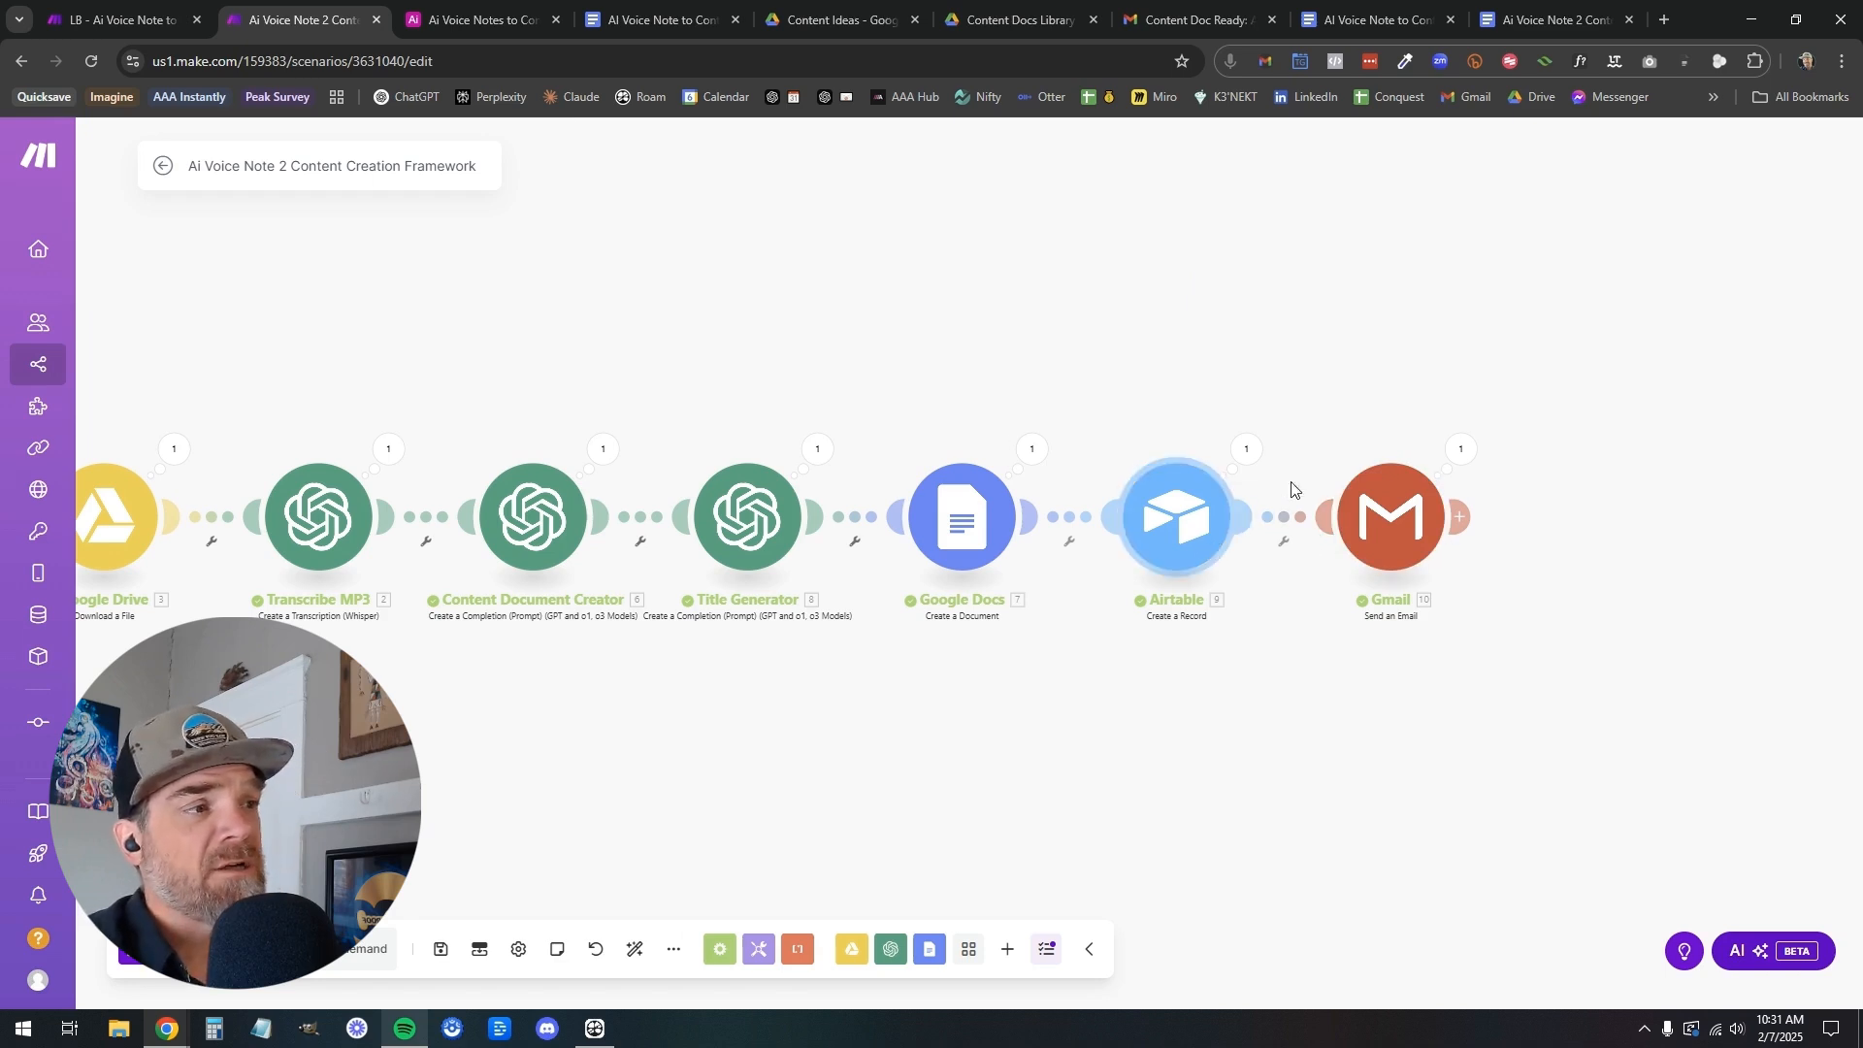
click(160, 21)
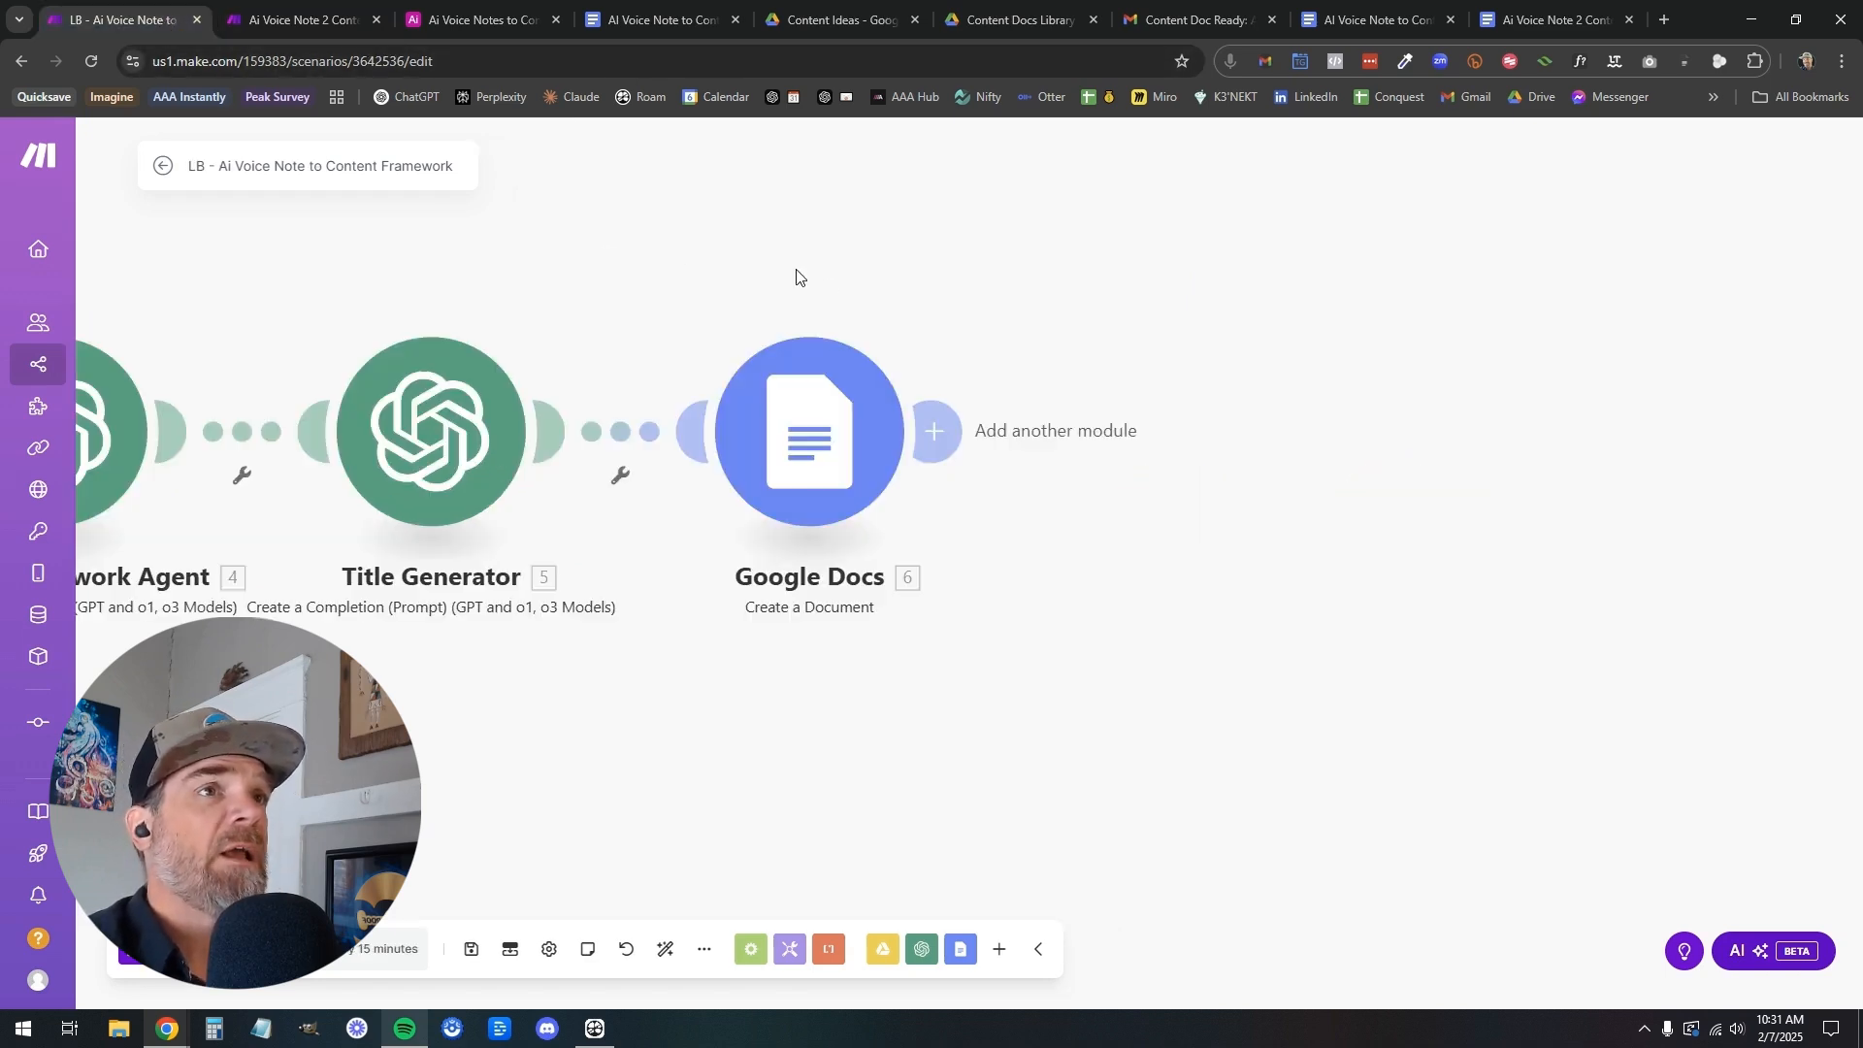
click(1116, 437)
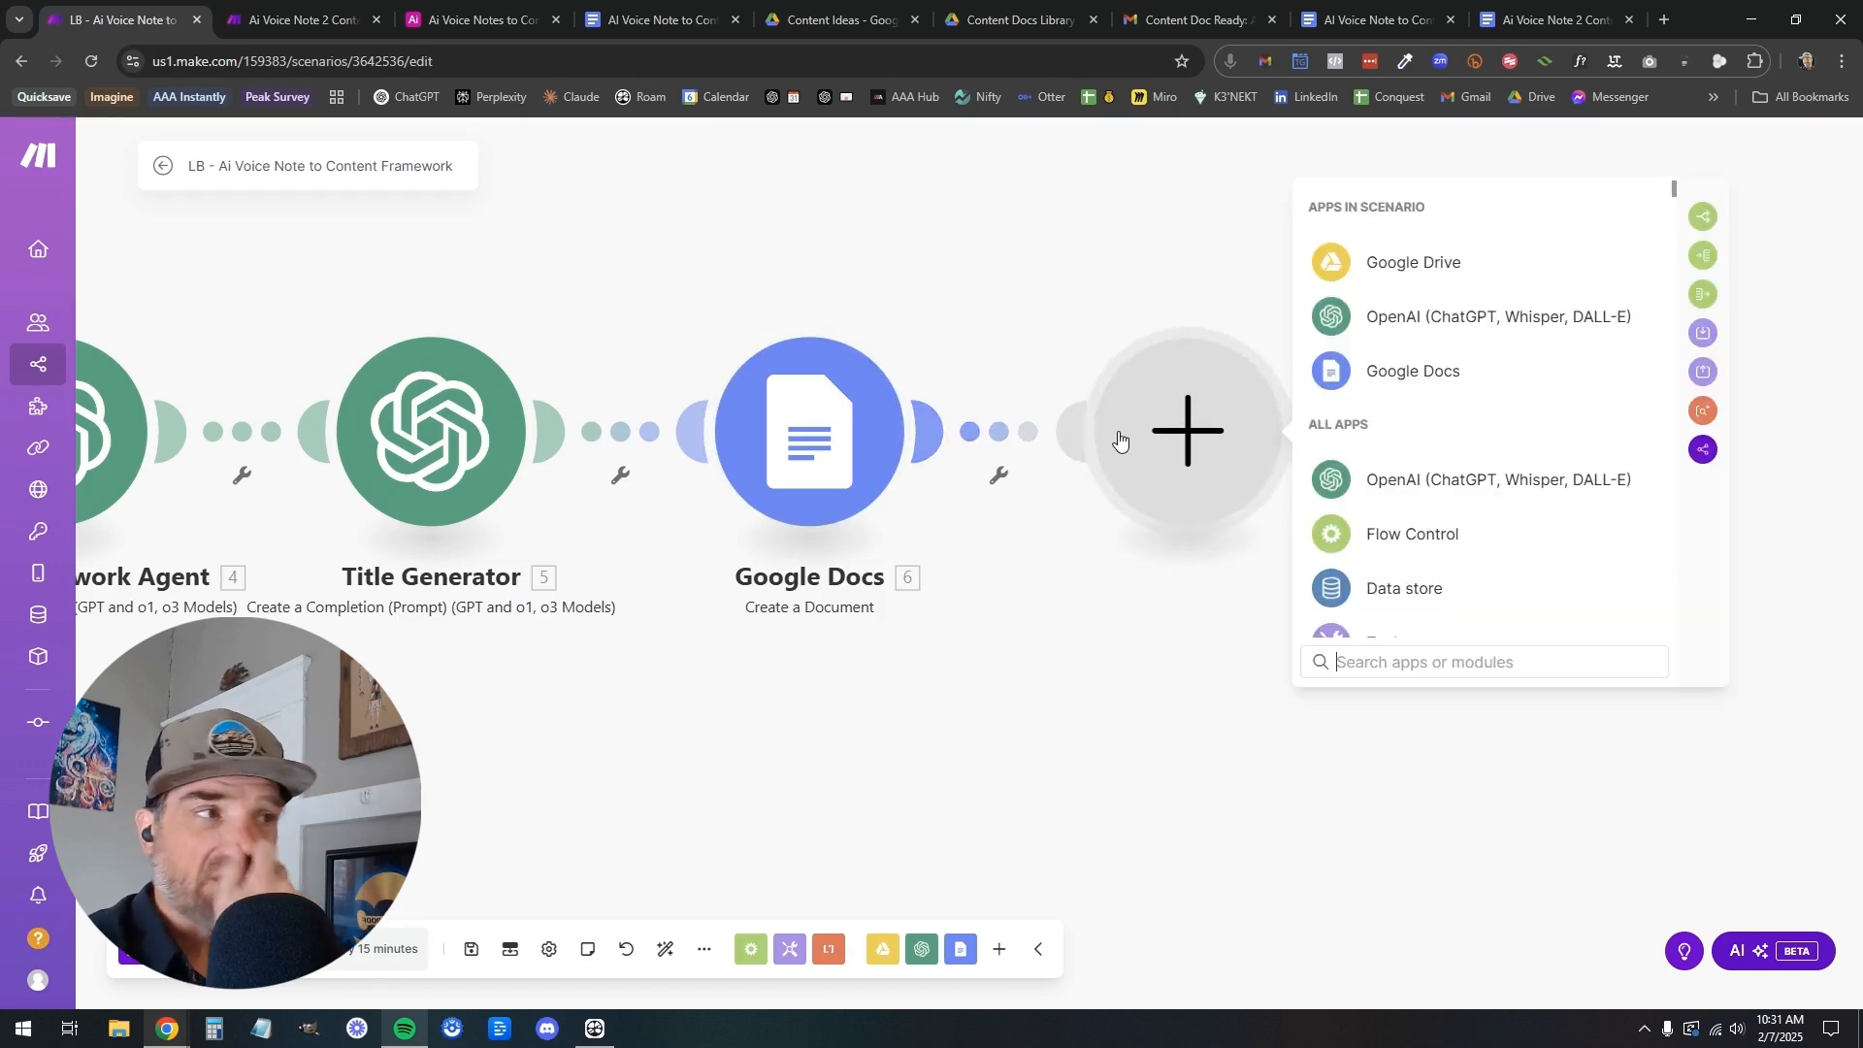
text(air)
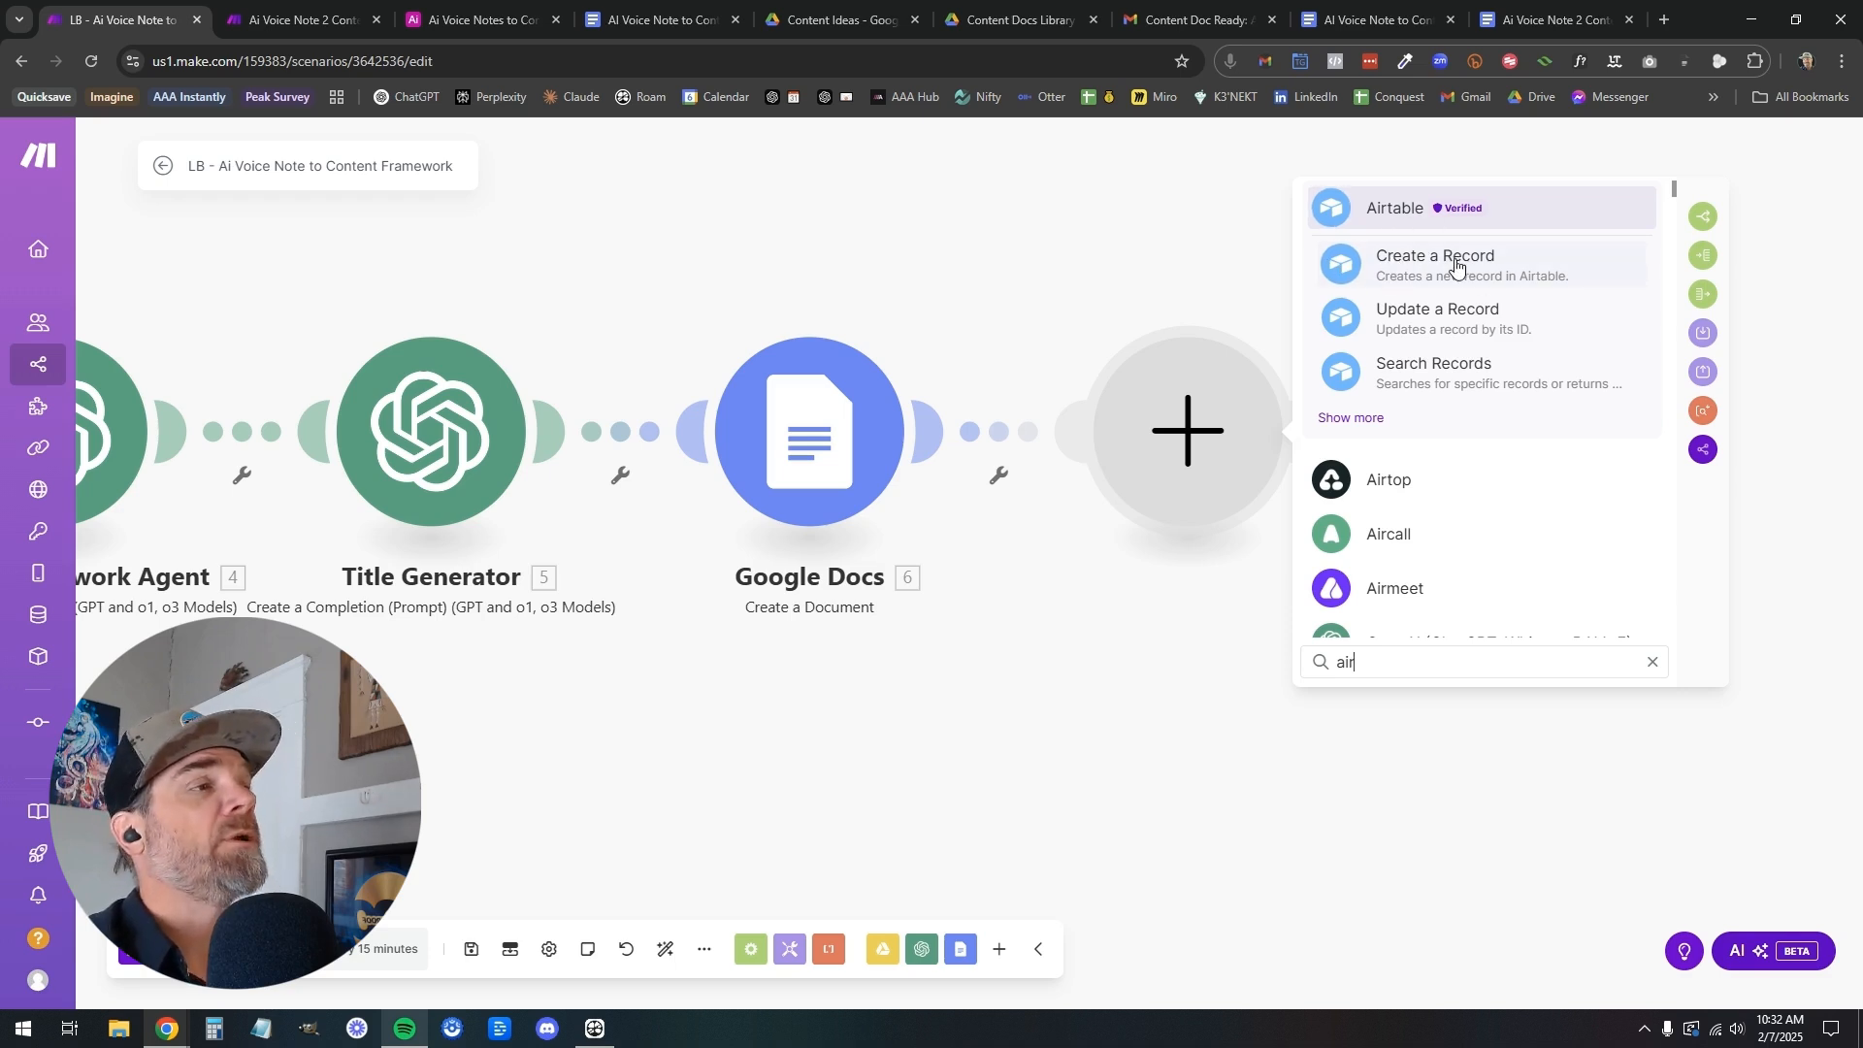
click(1412, 267)
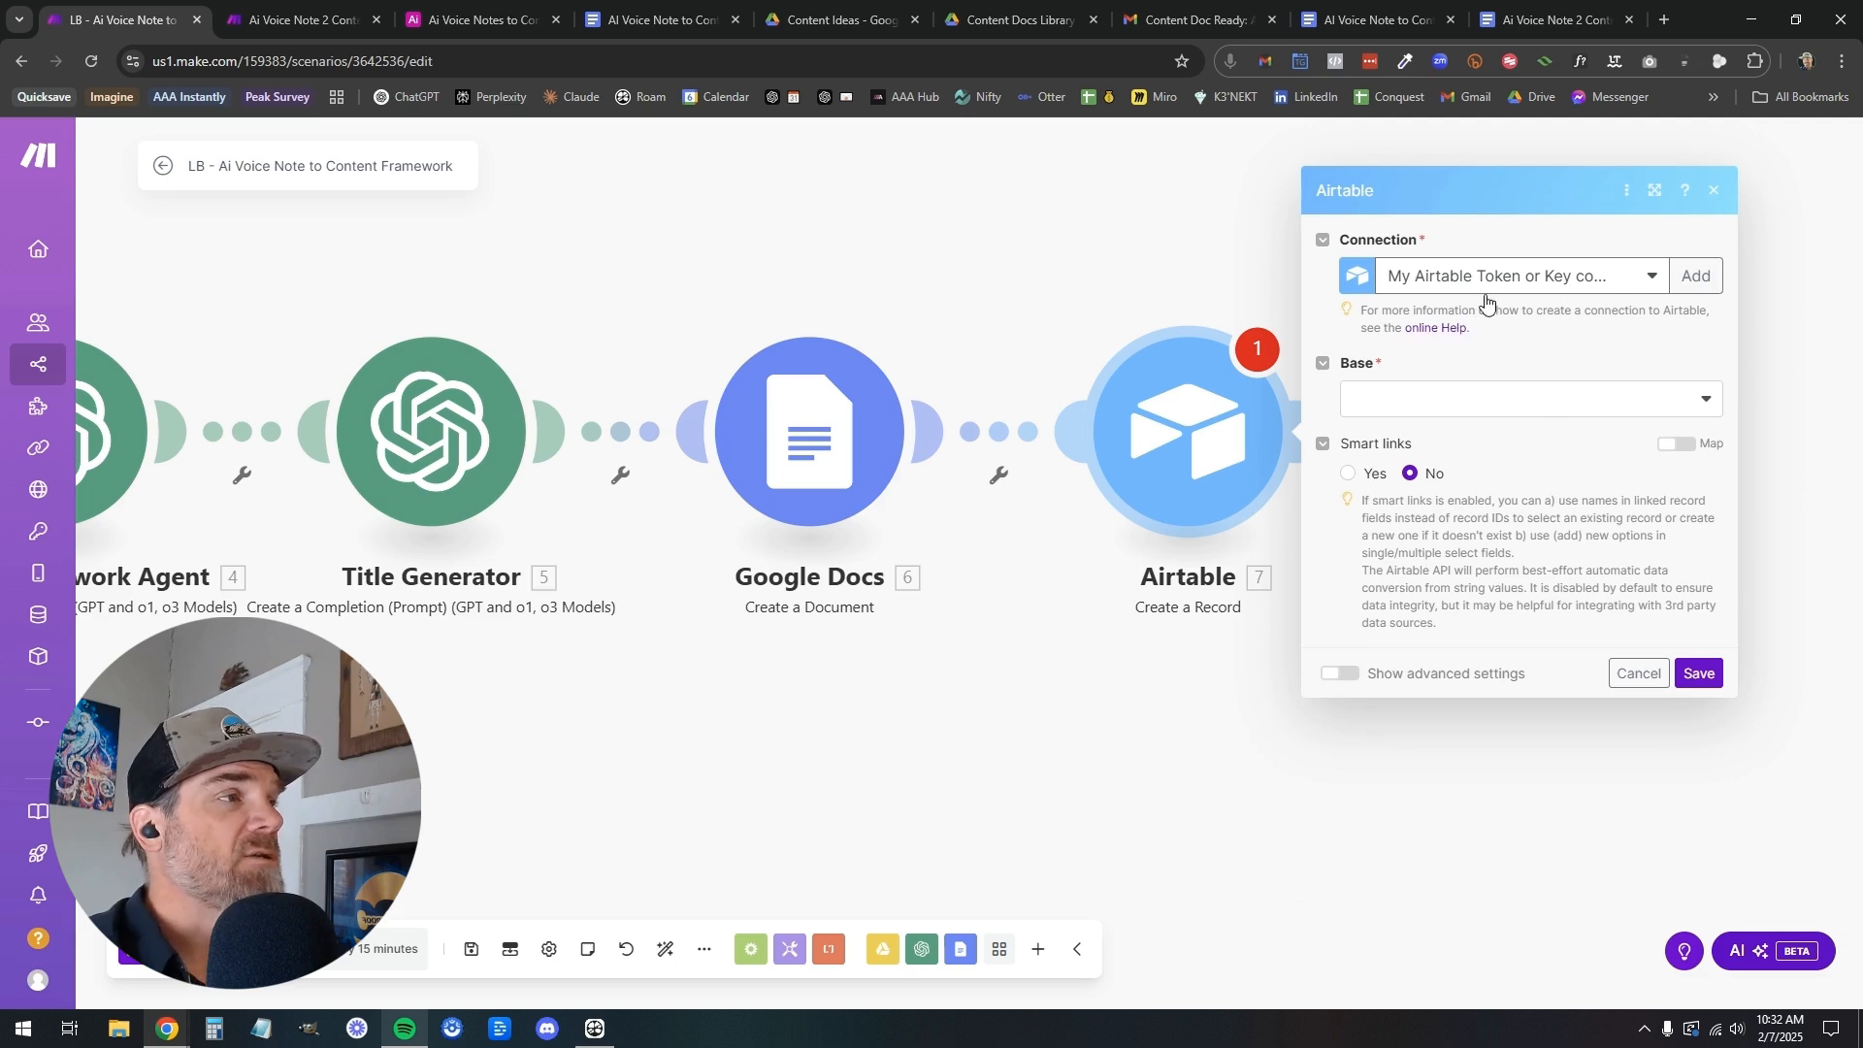
Set the Airtable module's connection to Voice Notes to Content and its base to Ai Voice Notes to Content Framework
click(1630, 279)
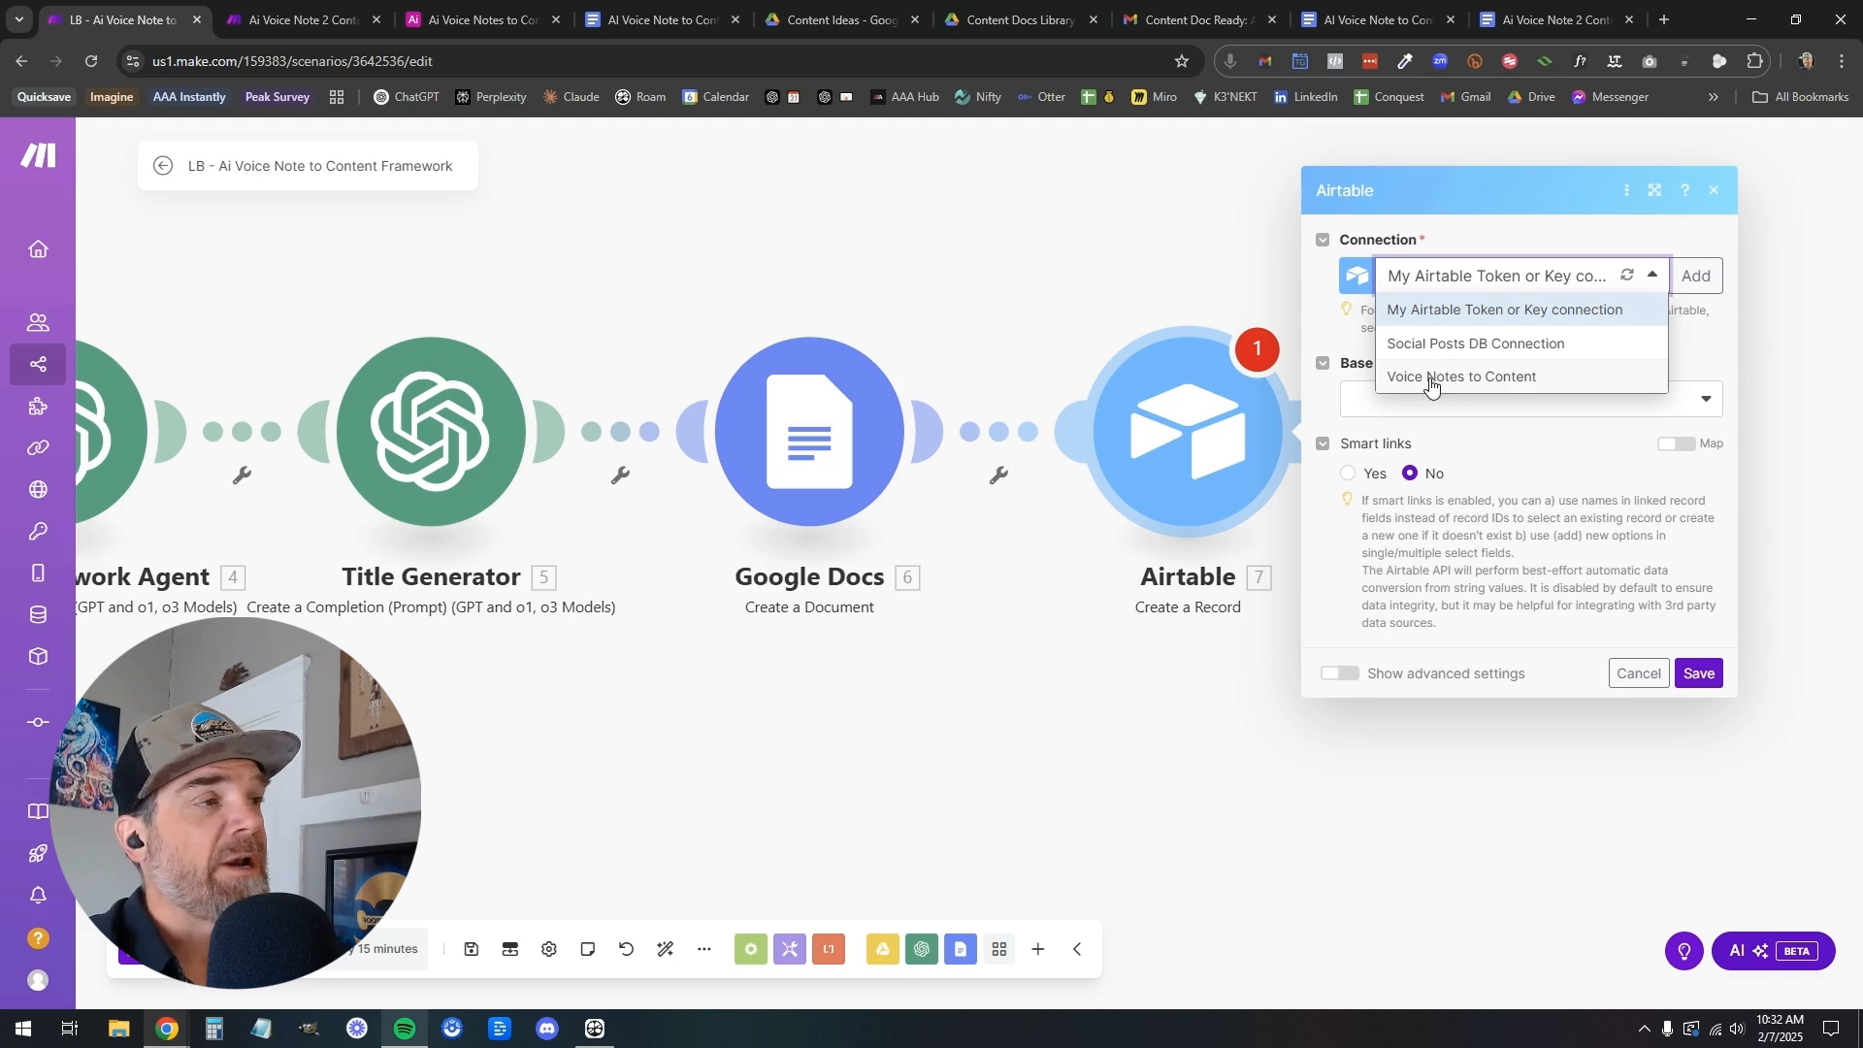
click(1485, 381)
click(1542, 414)
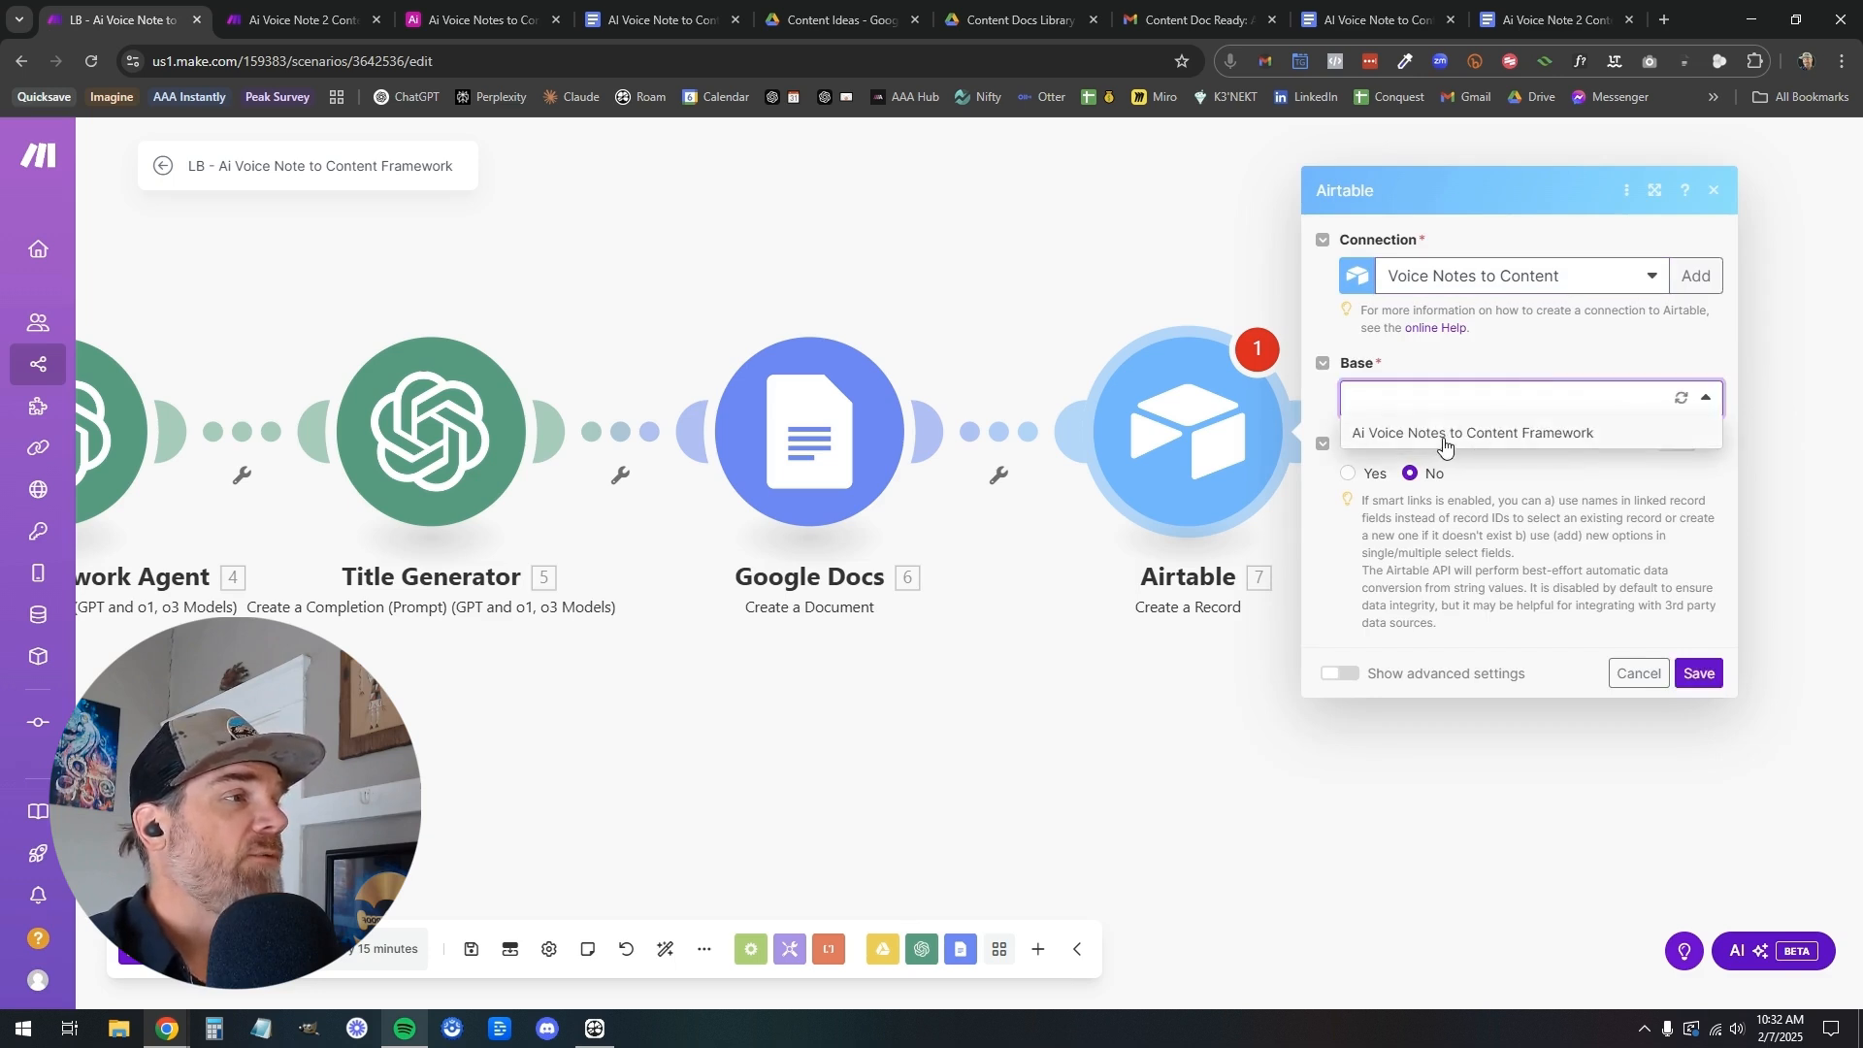
click(1443, 439)
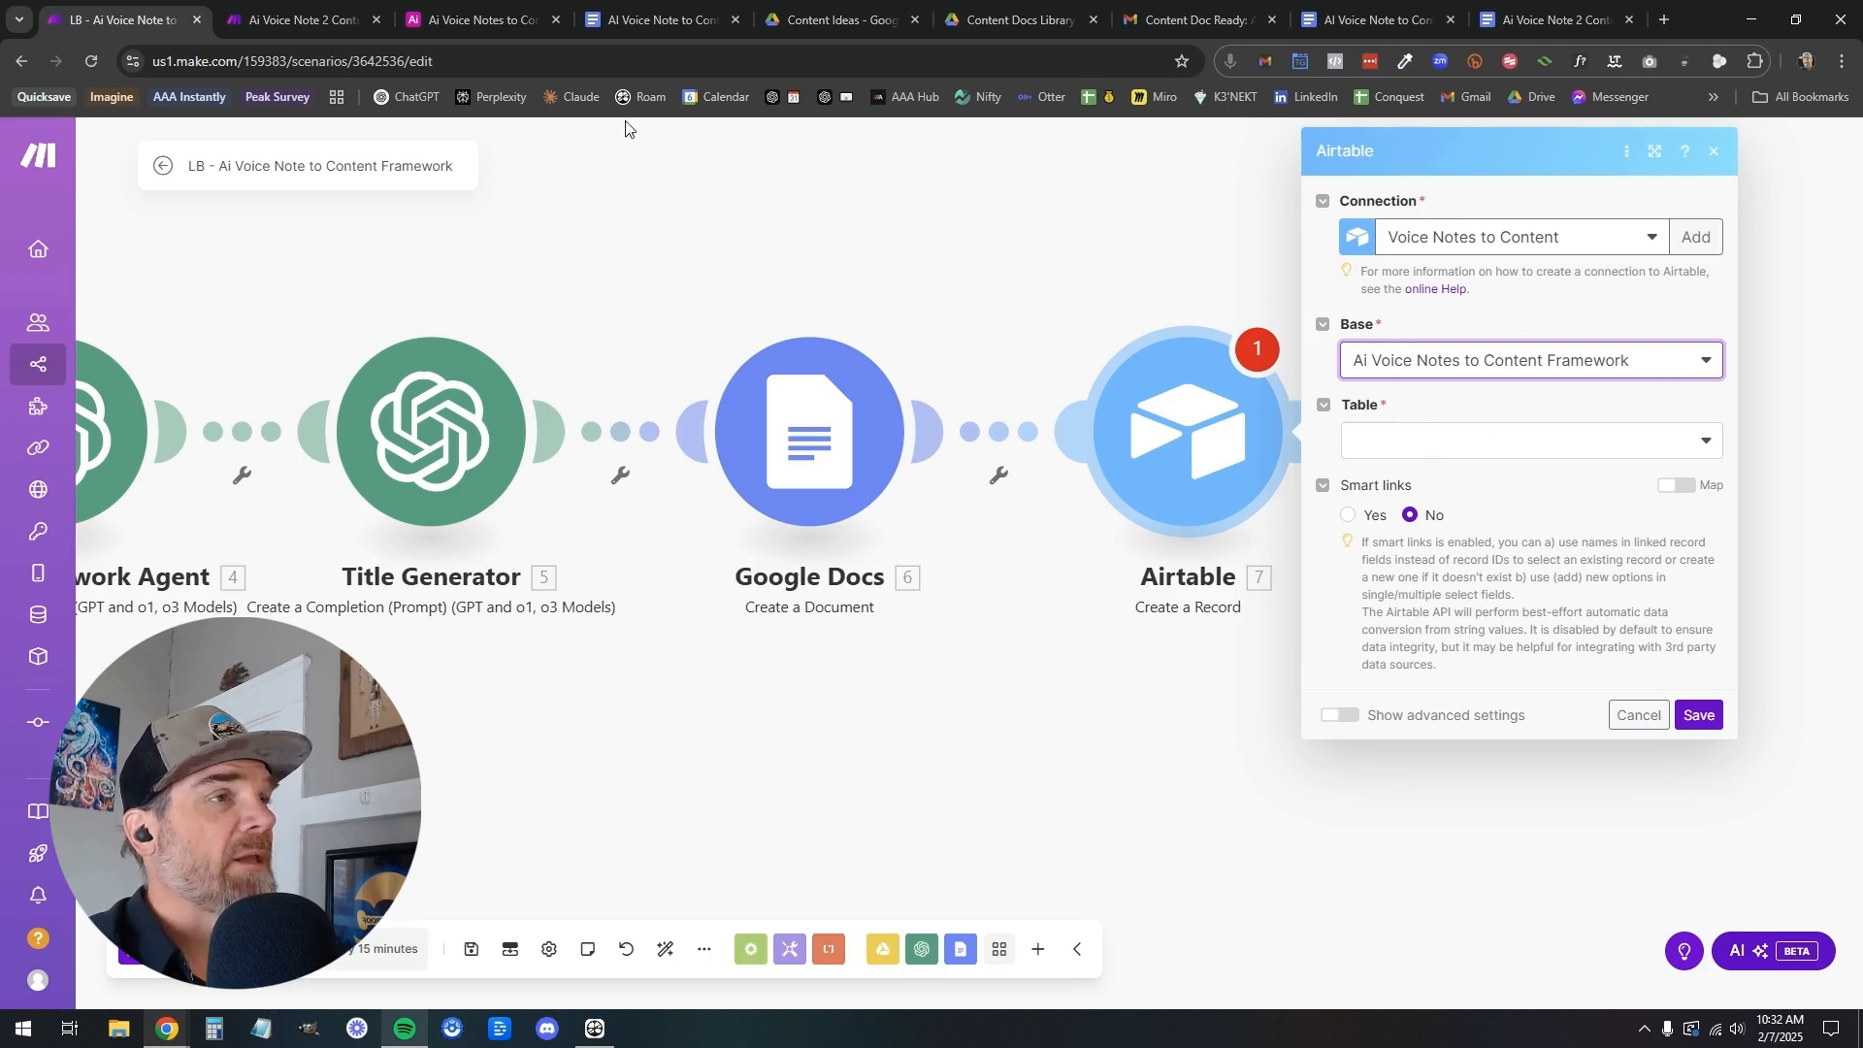
Check the table and its columns in the Airtable base, then choose Table 1 as the Airtable module's table in Make
click(296, 19)
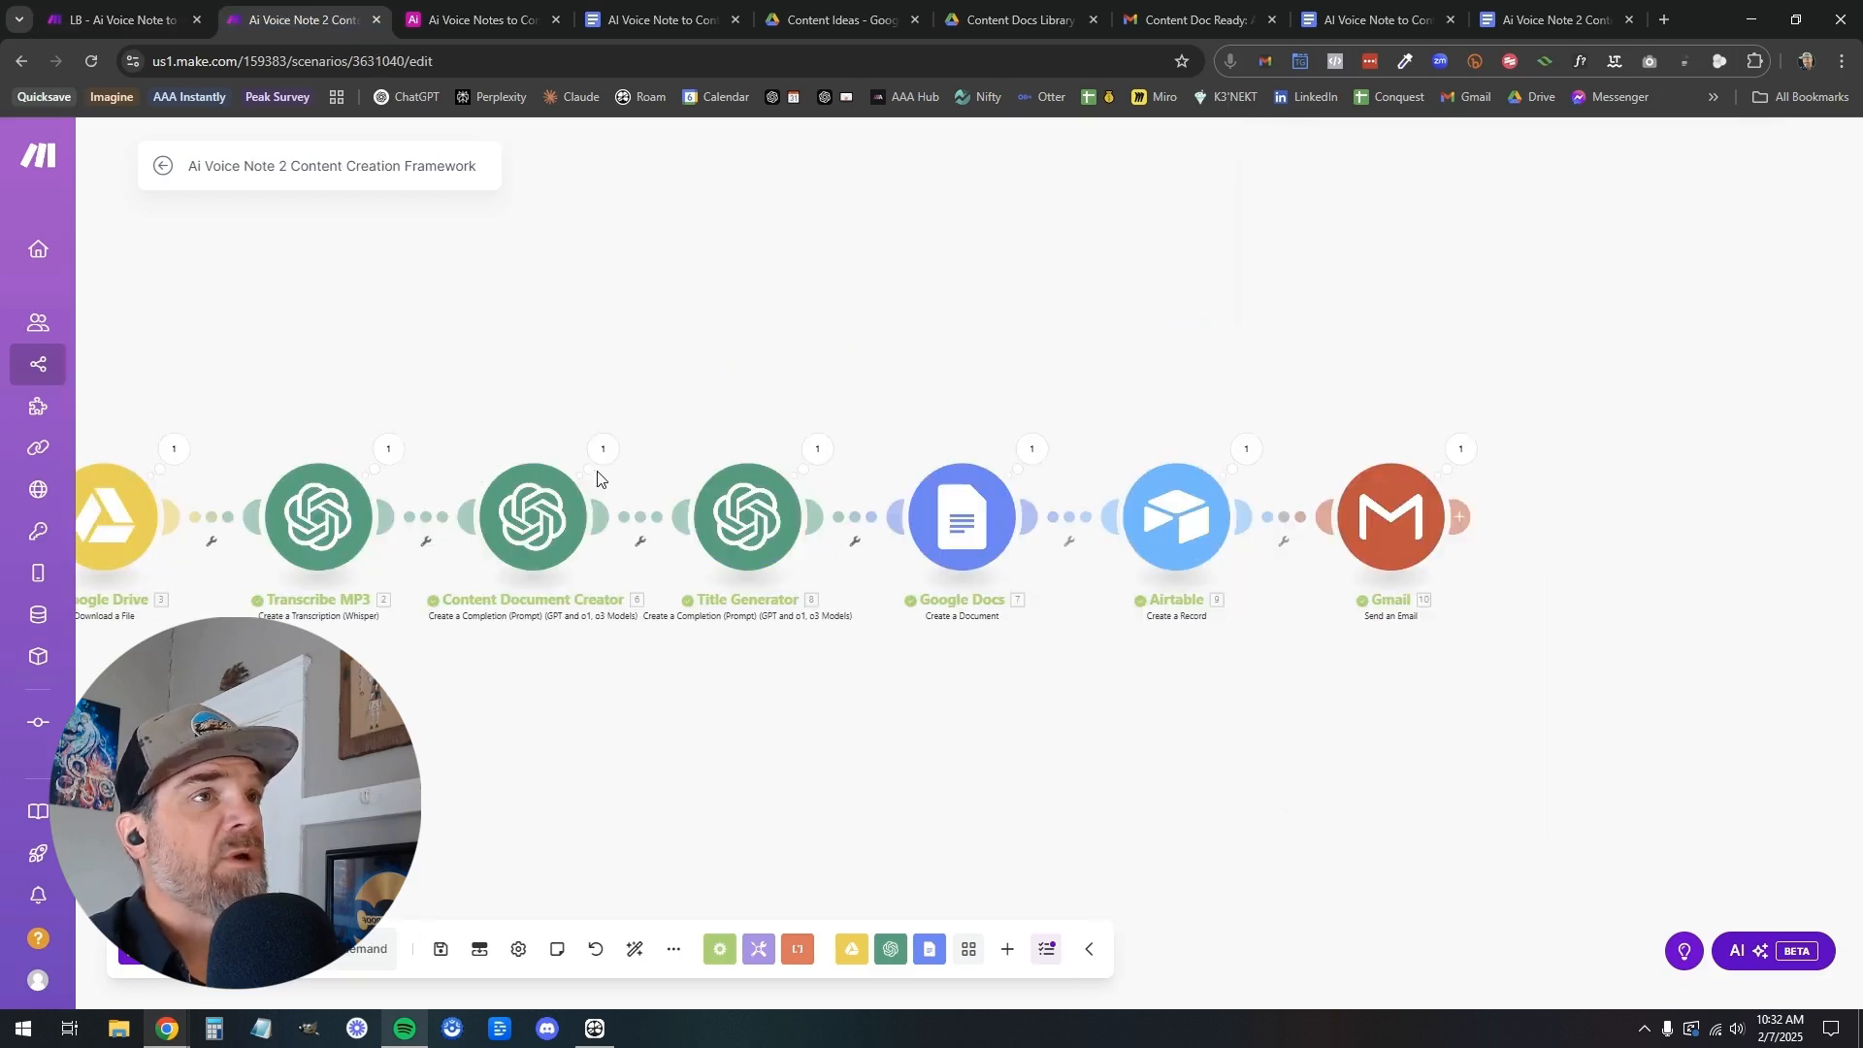
click(425, 24)
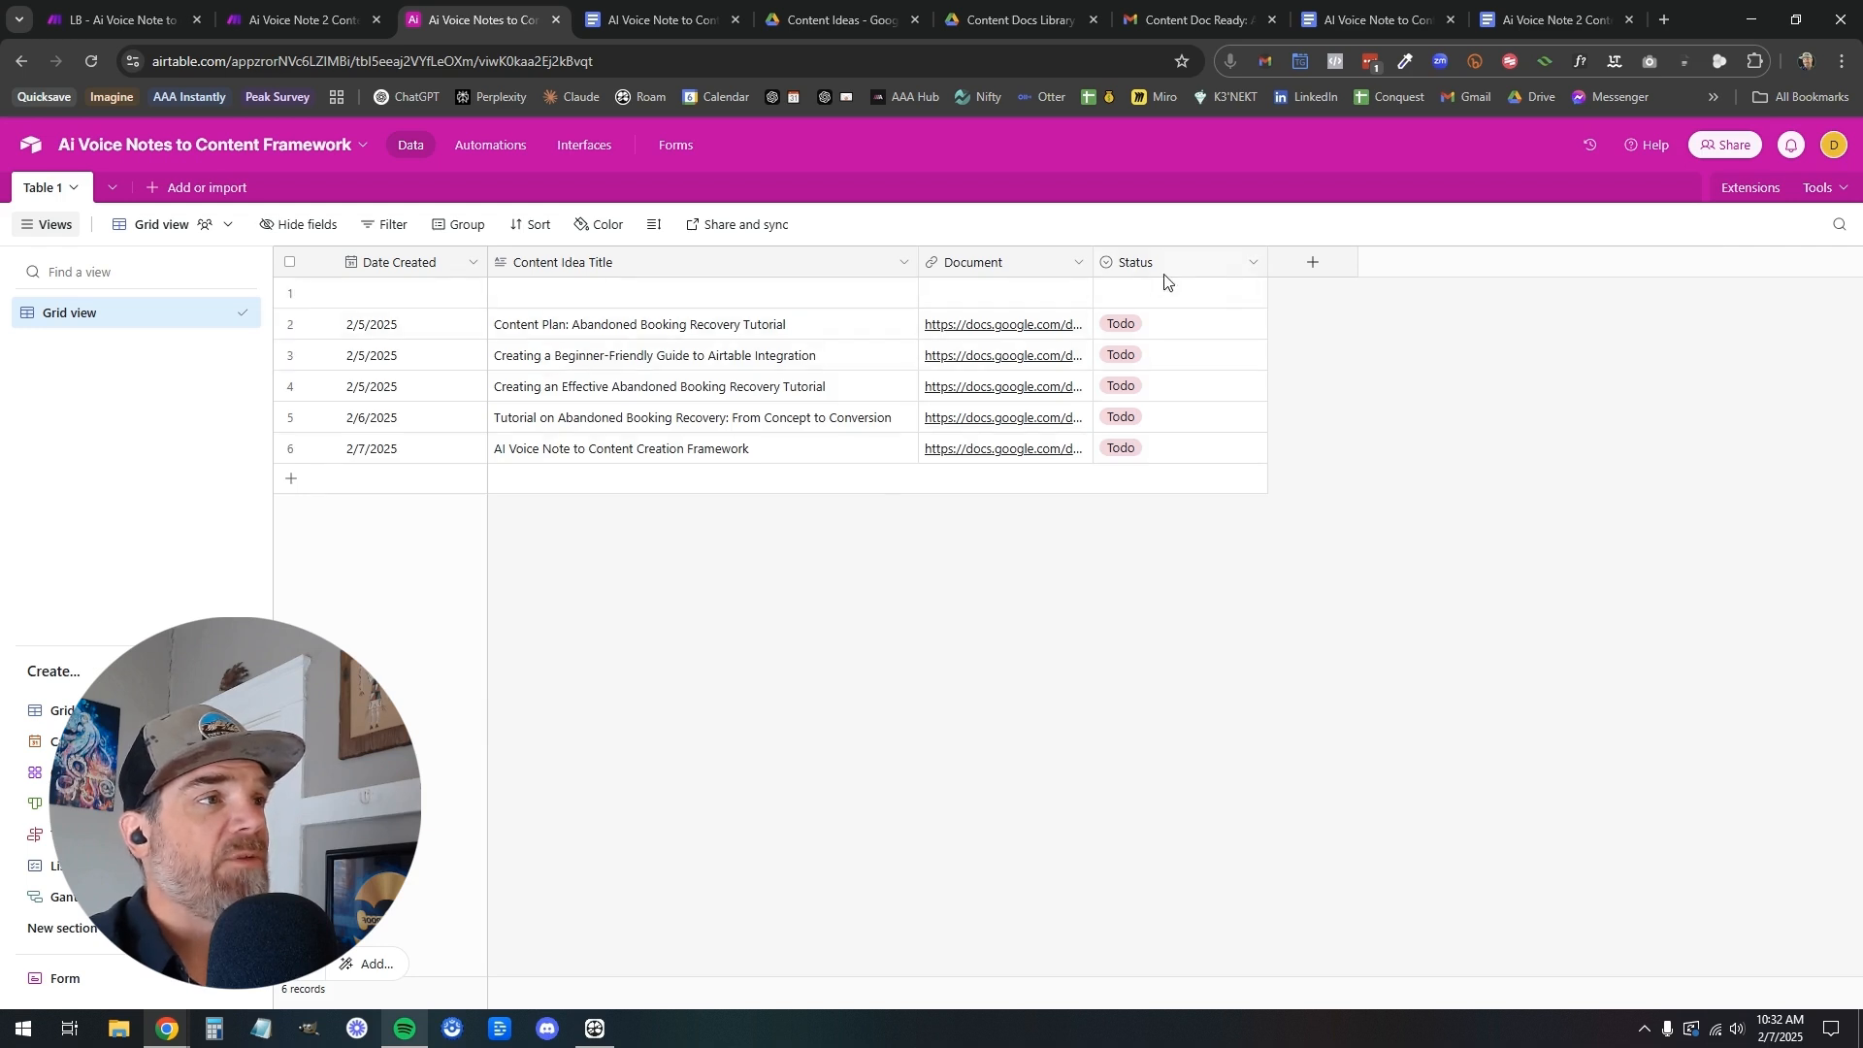
click(138, 27)
click(1417, 438)
click(1415, 475)
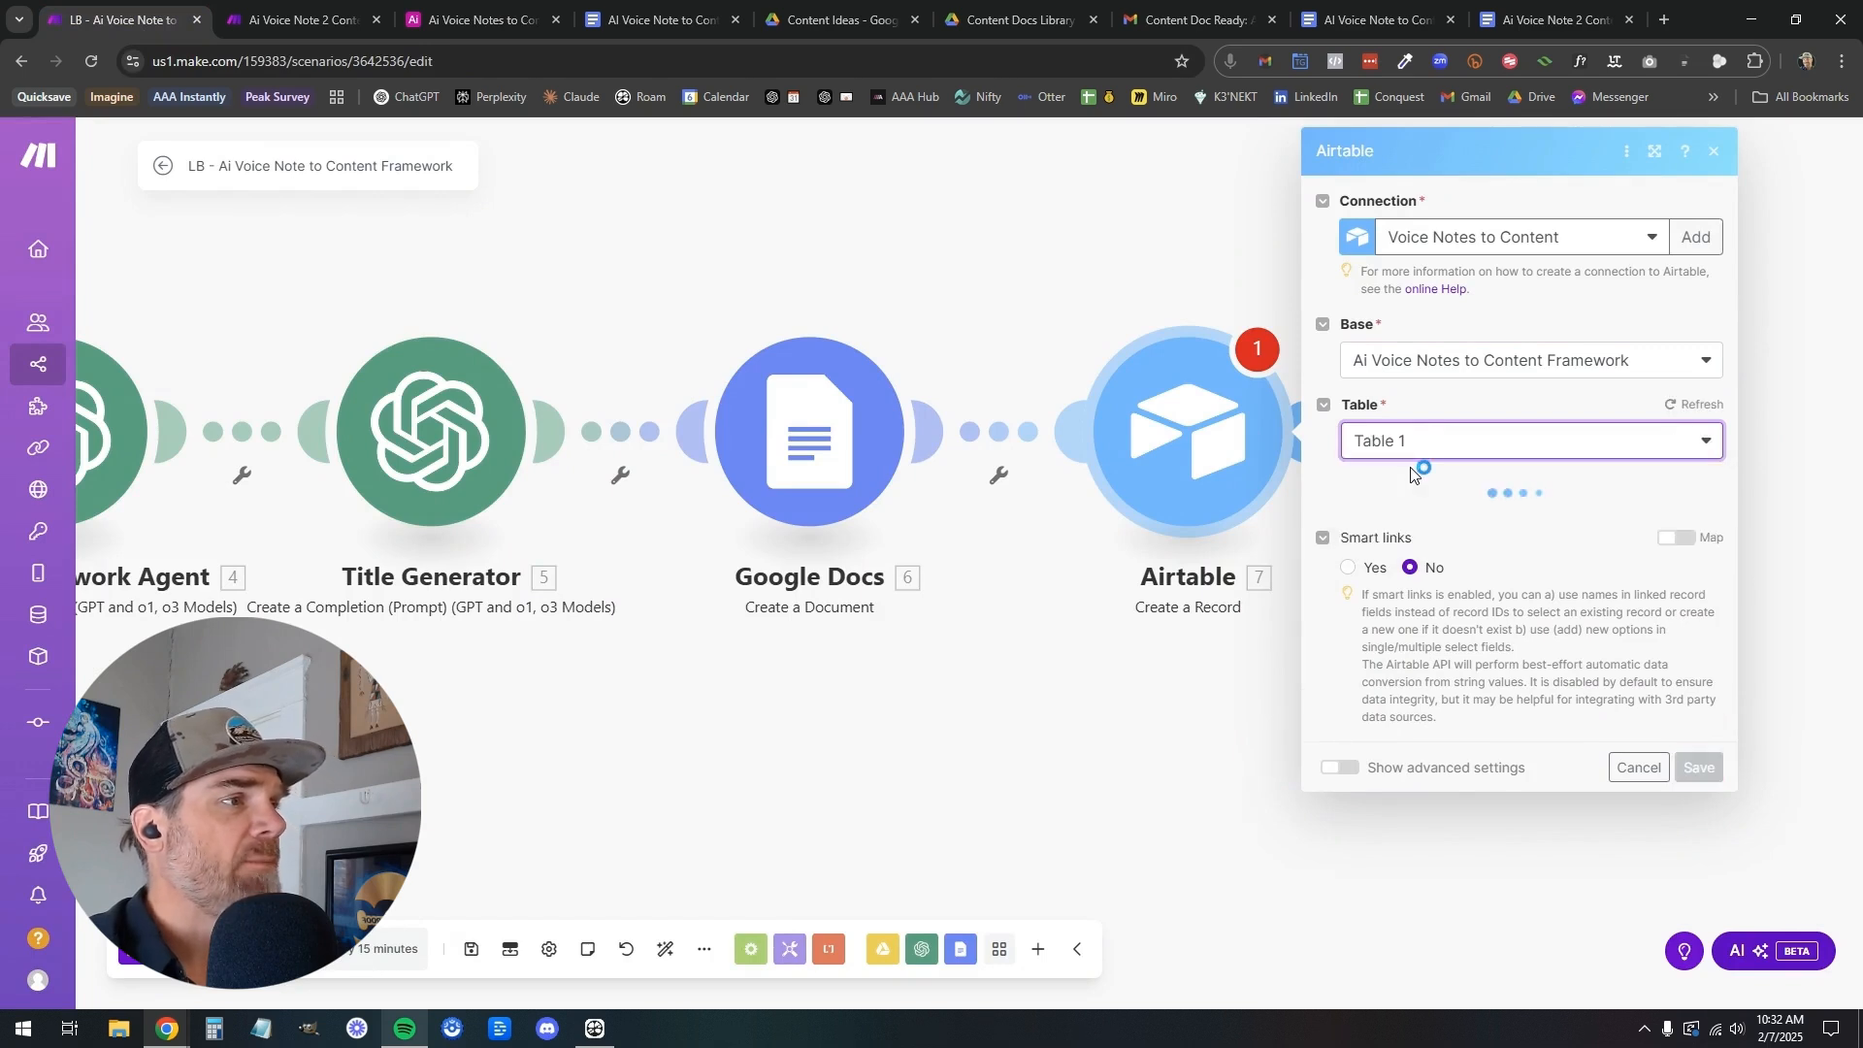
Map the record's Date Created field to the now date variable
click(1510, 549)
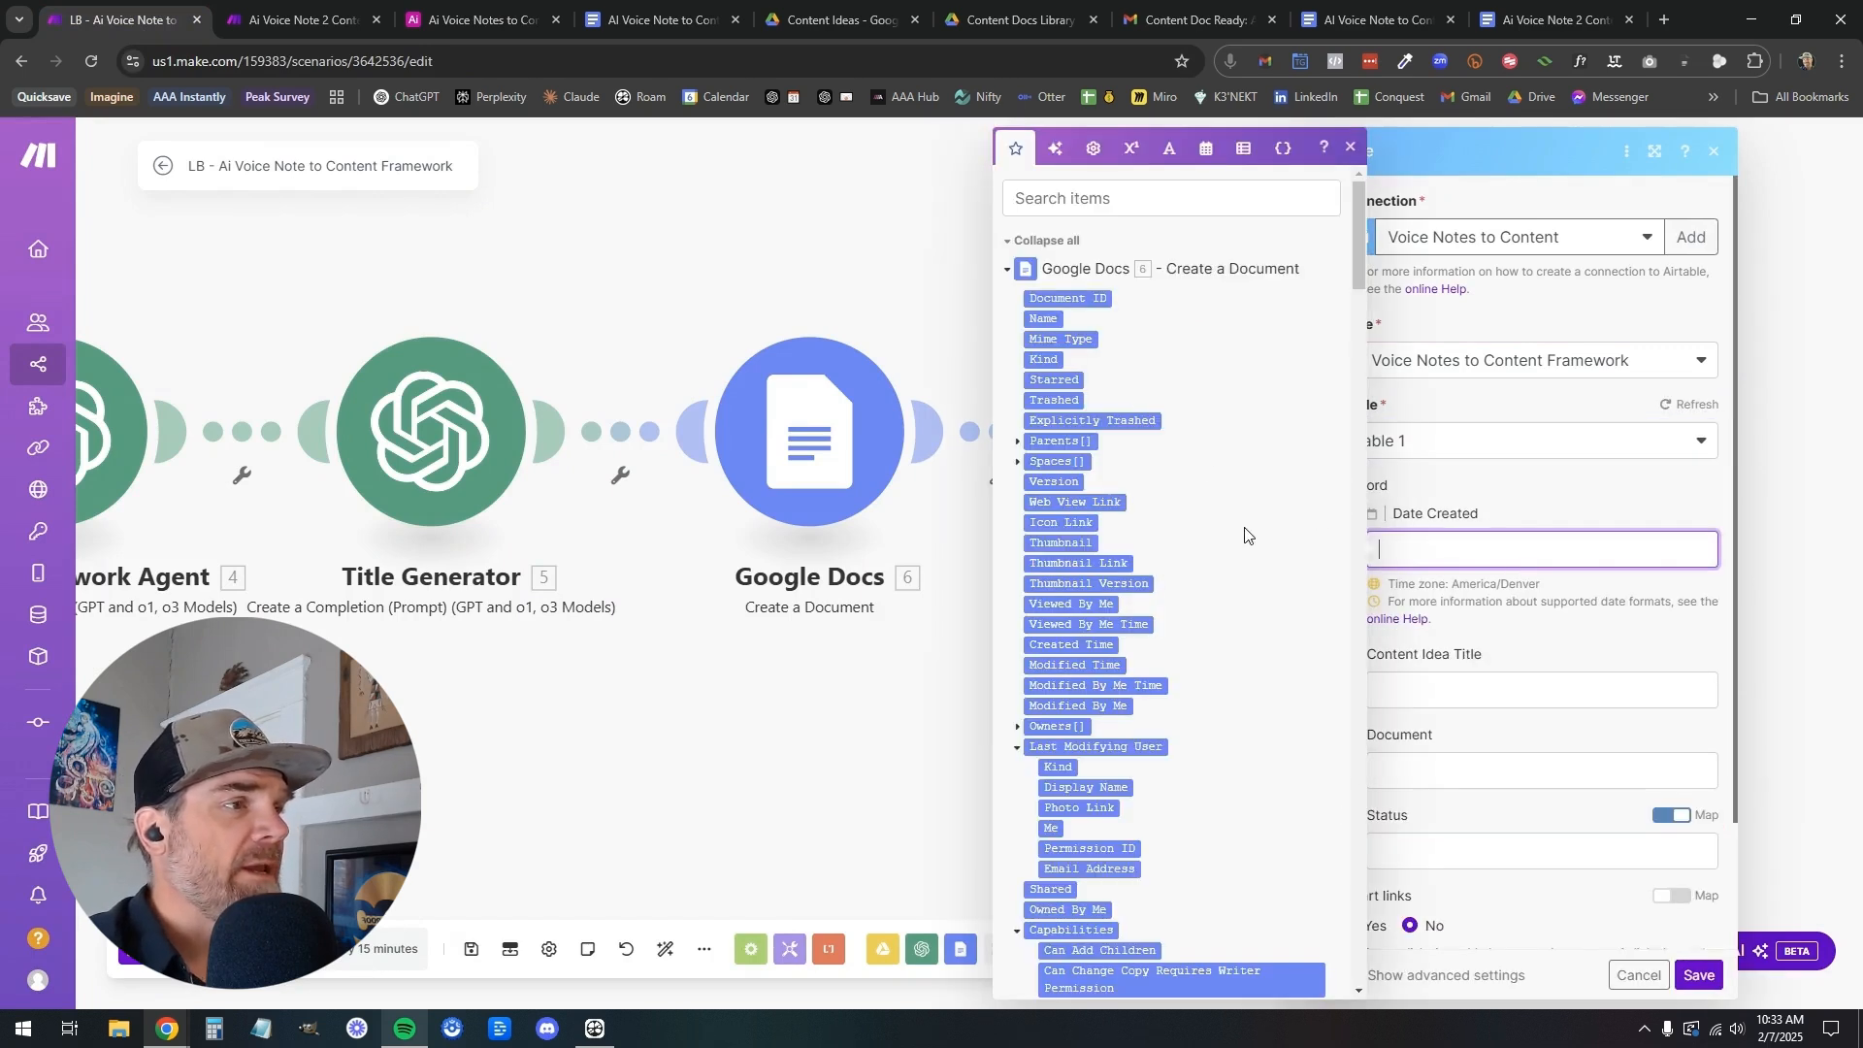
click(1205, 152)
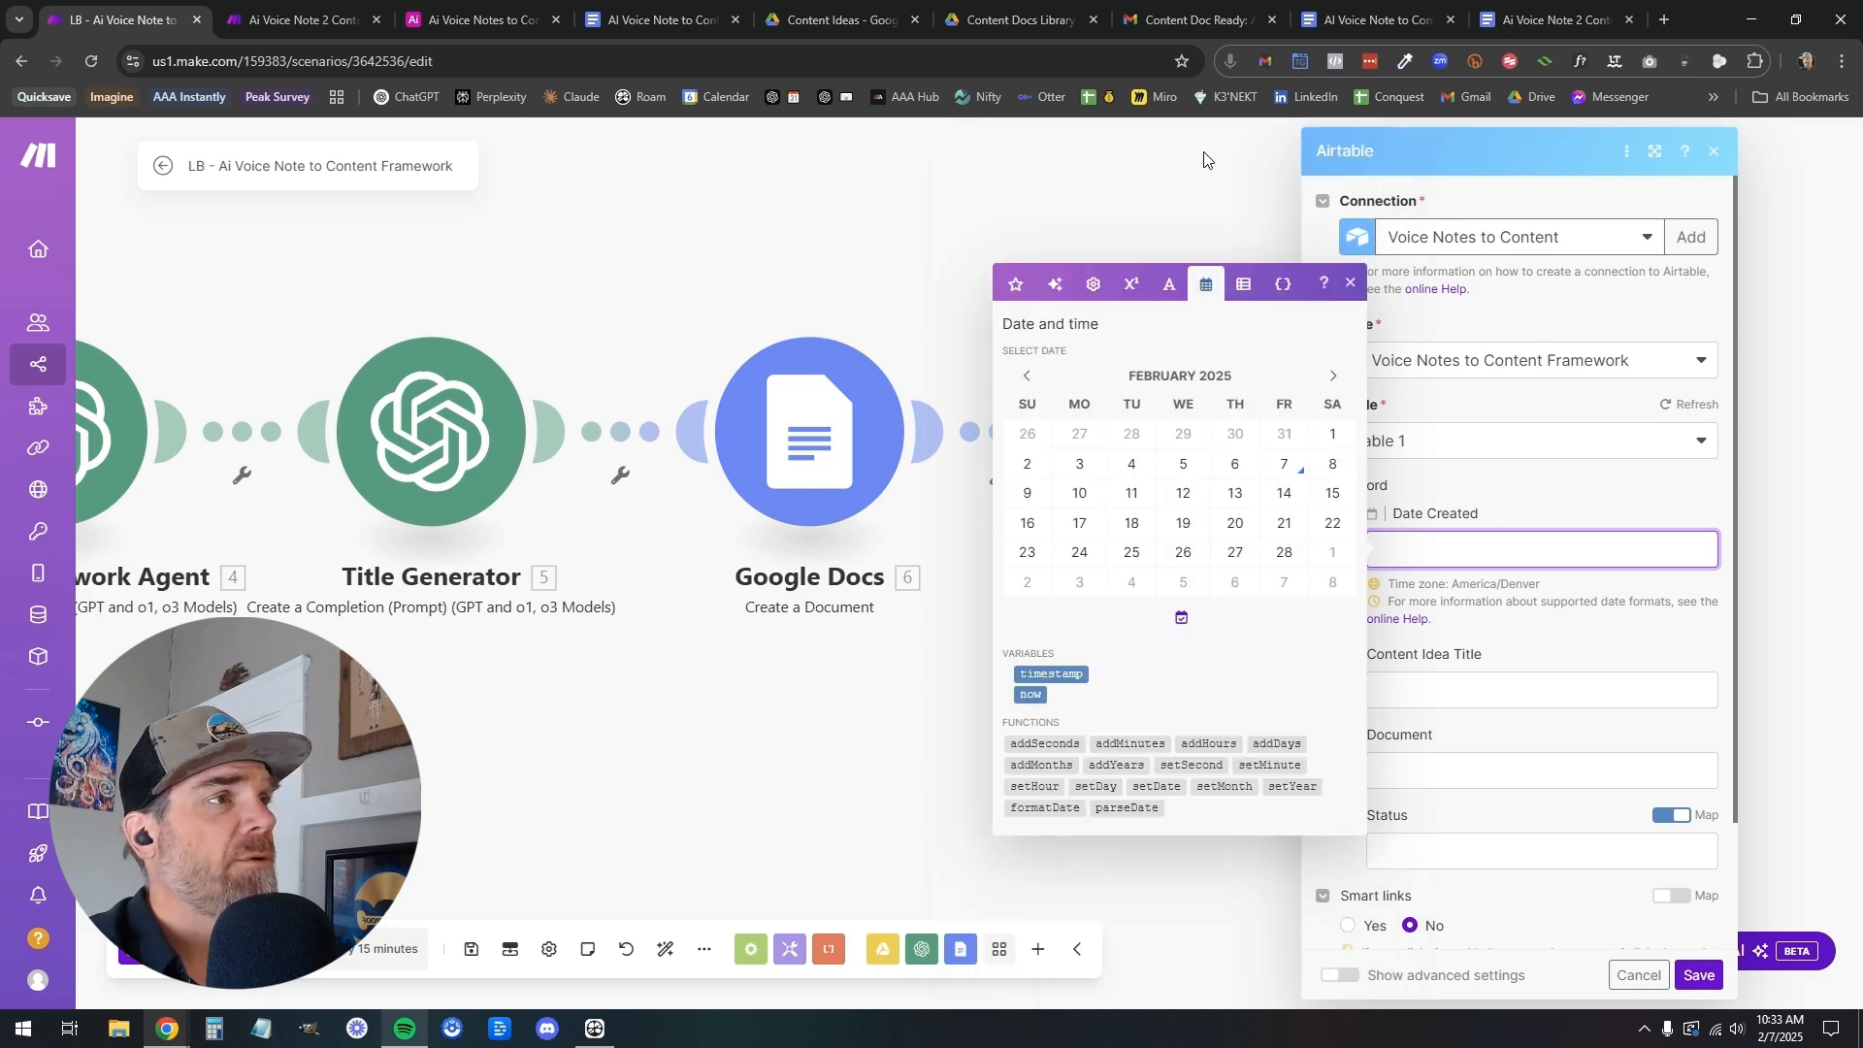
click(1027, 696)
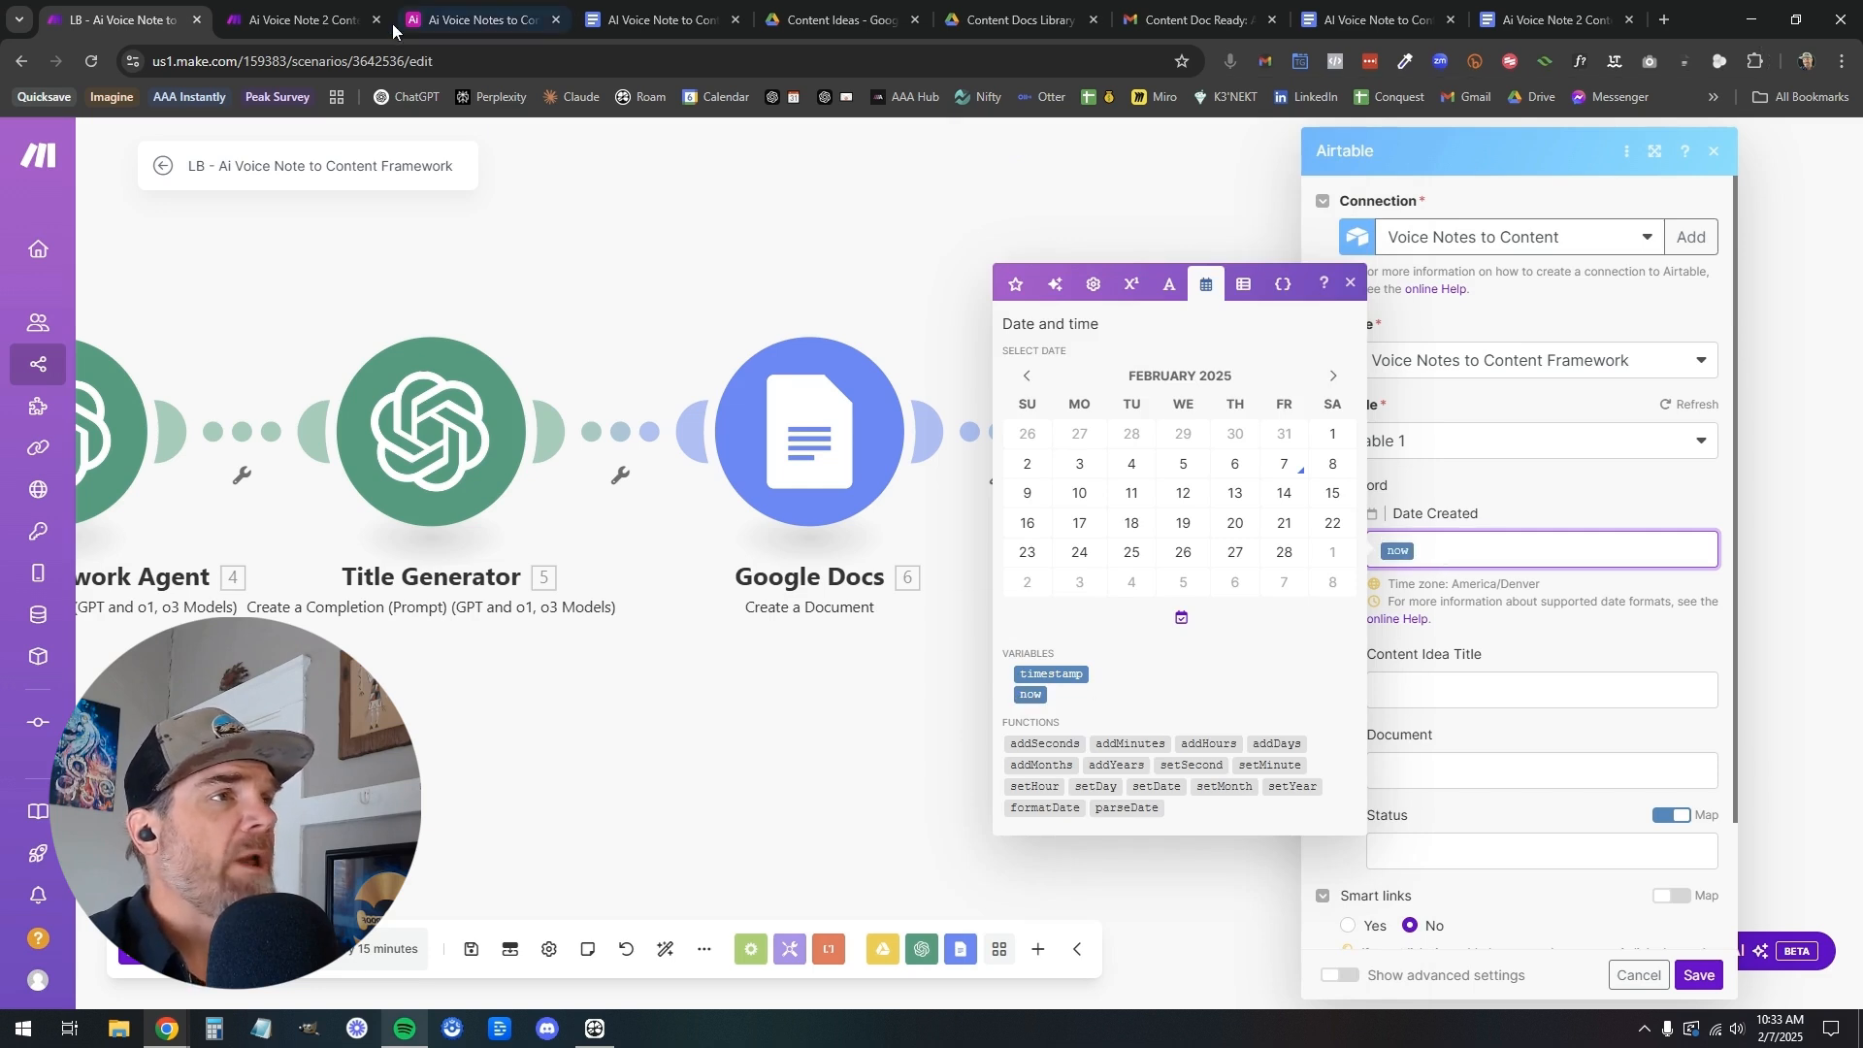
Review the Date Created field's configuration and default option in Airtable, close it without changes and return to the LB scenario in Make
click(465, 23)
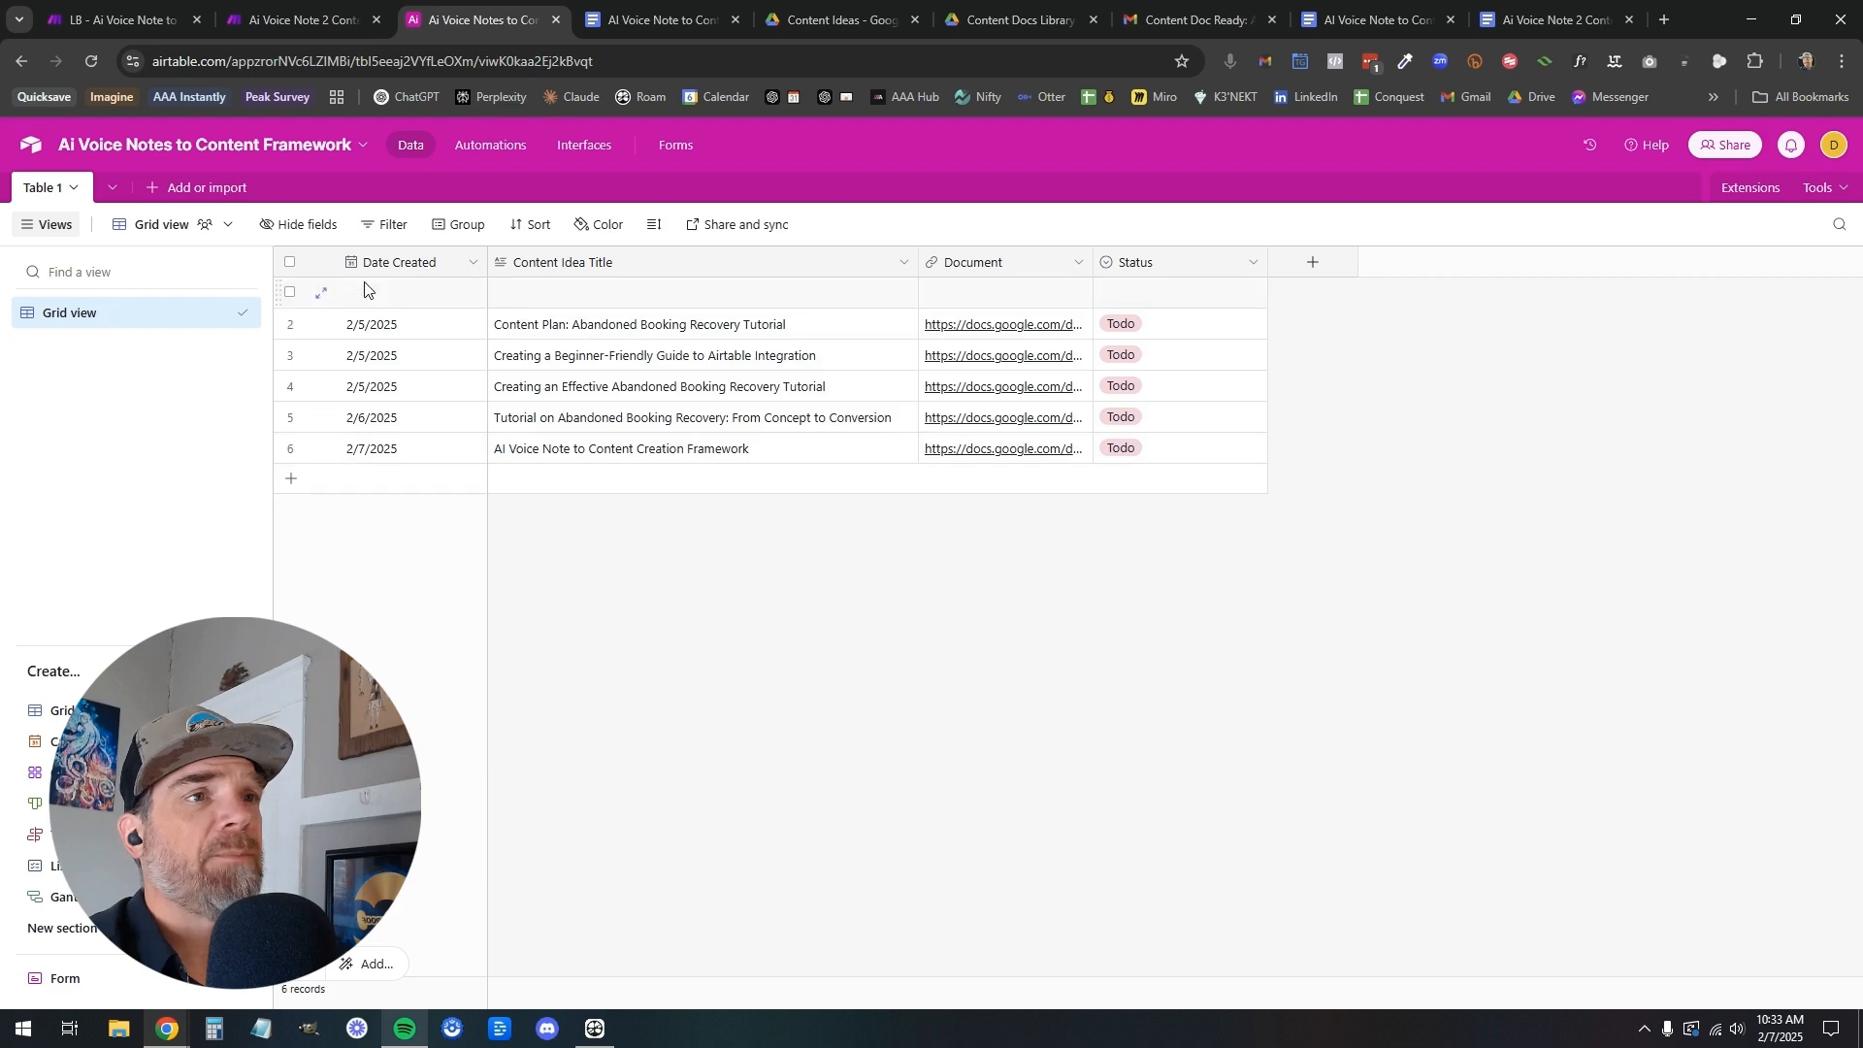
click(472, 264)
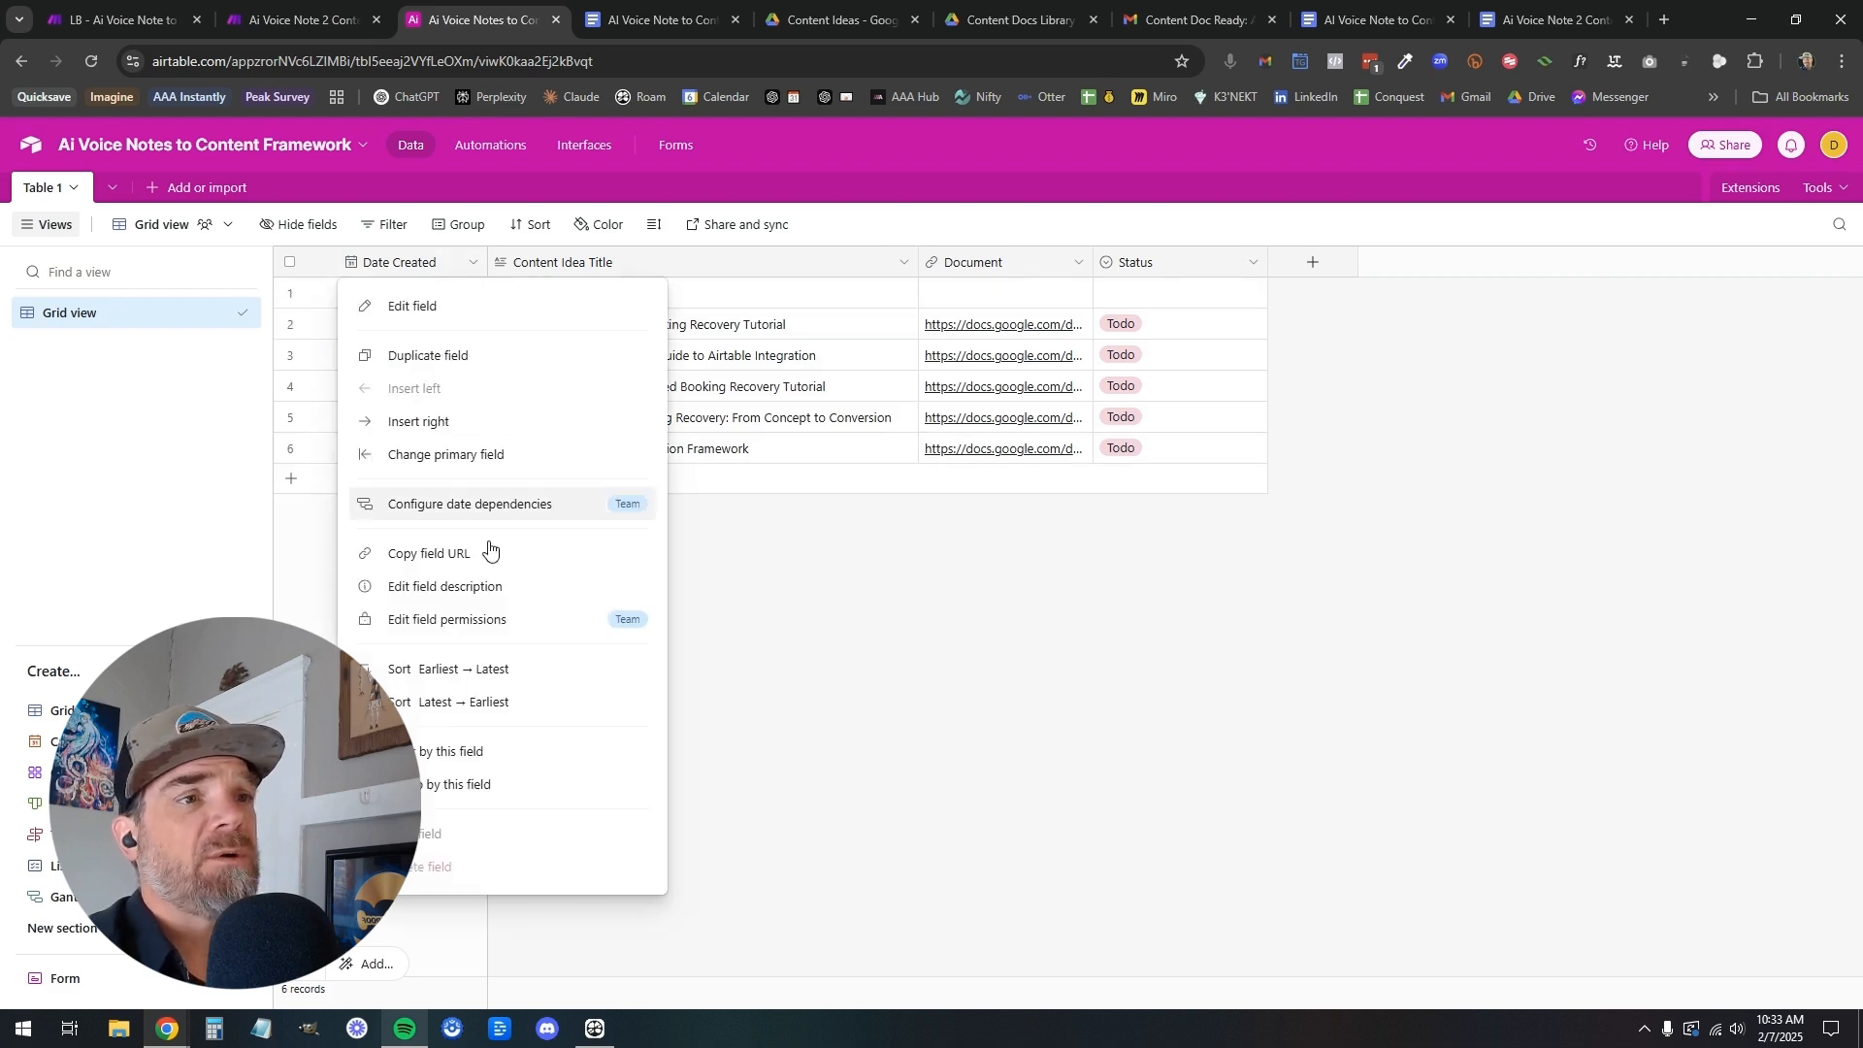
click(405, 305)
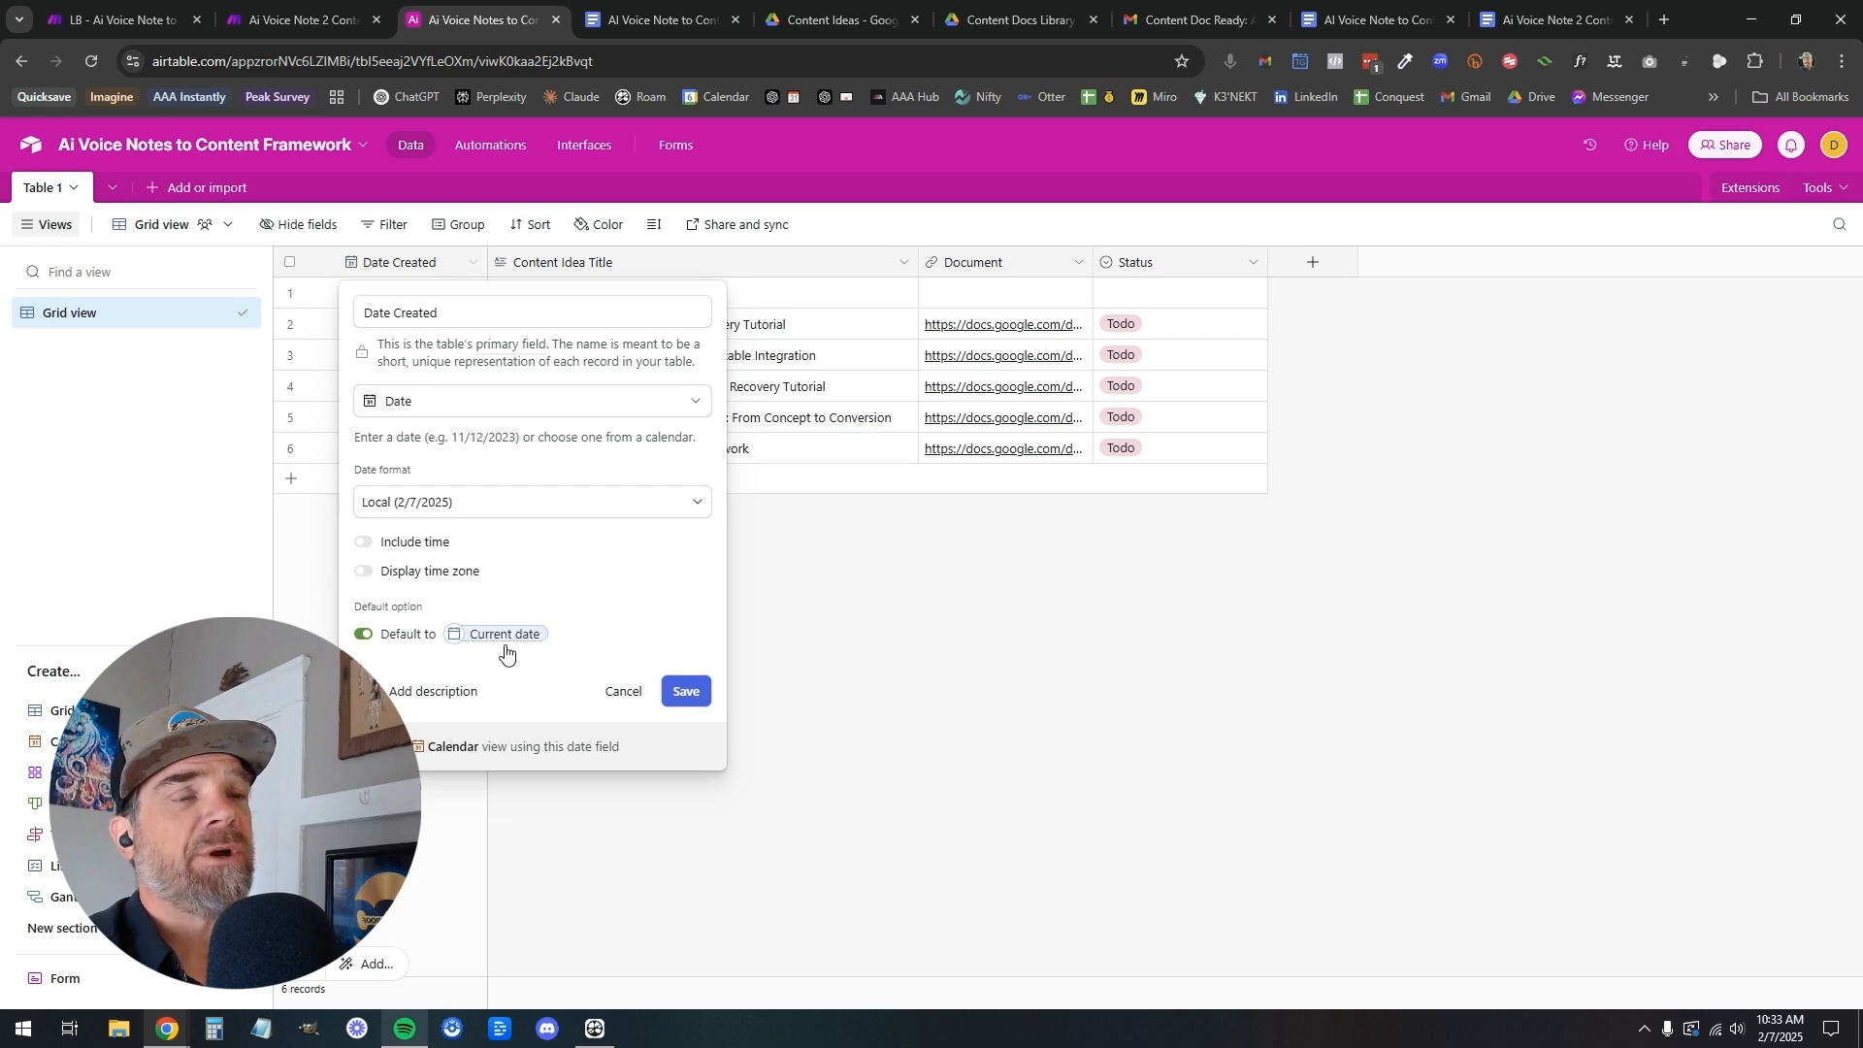
click(615, 693)
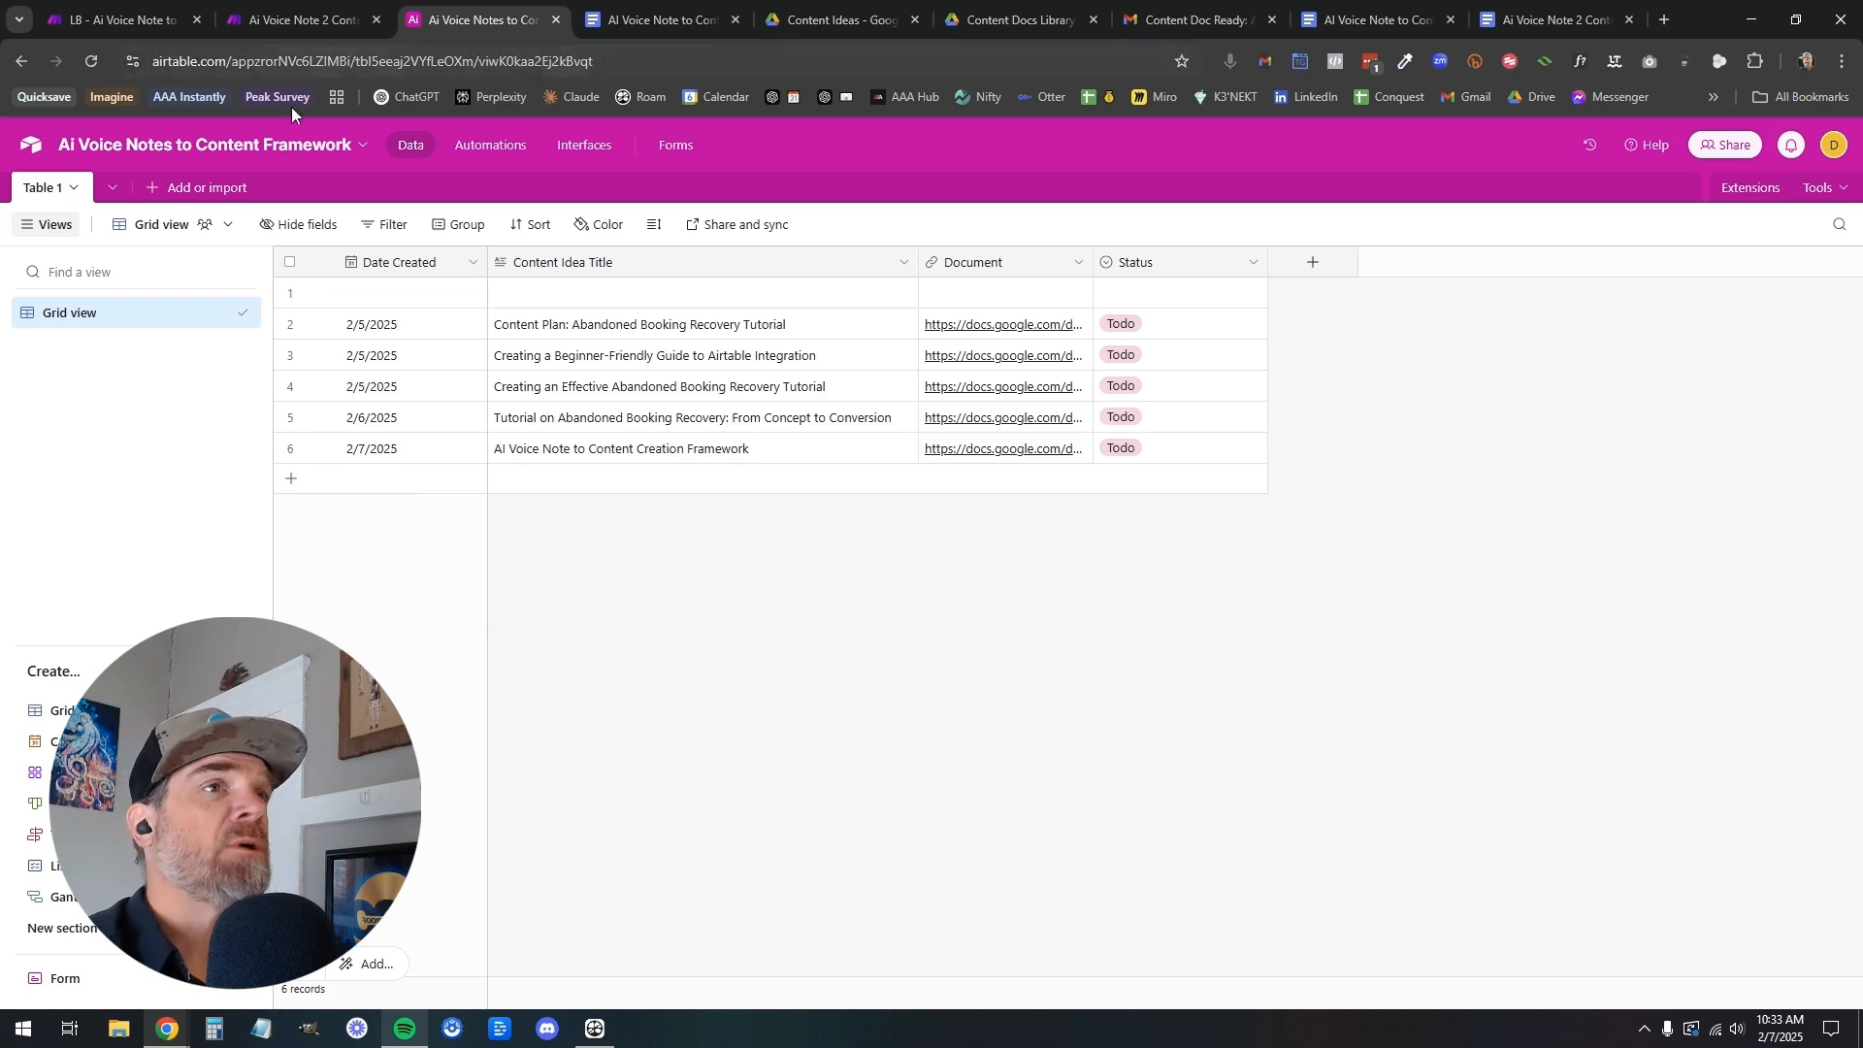
click(141, 28)
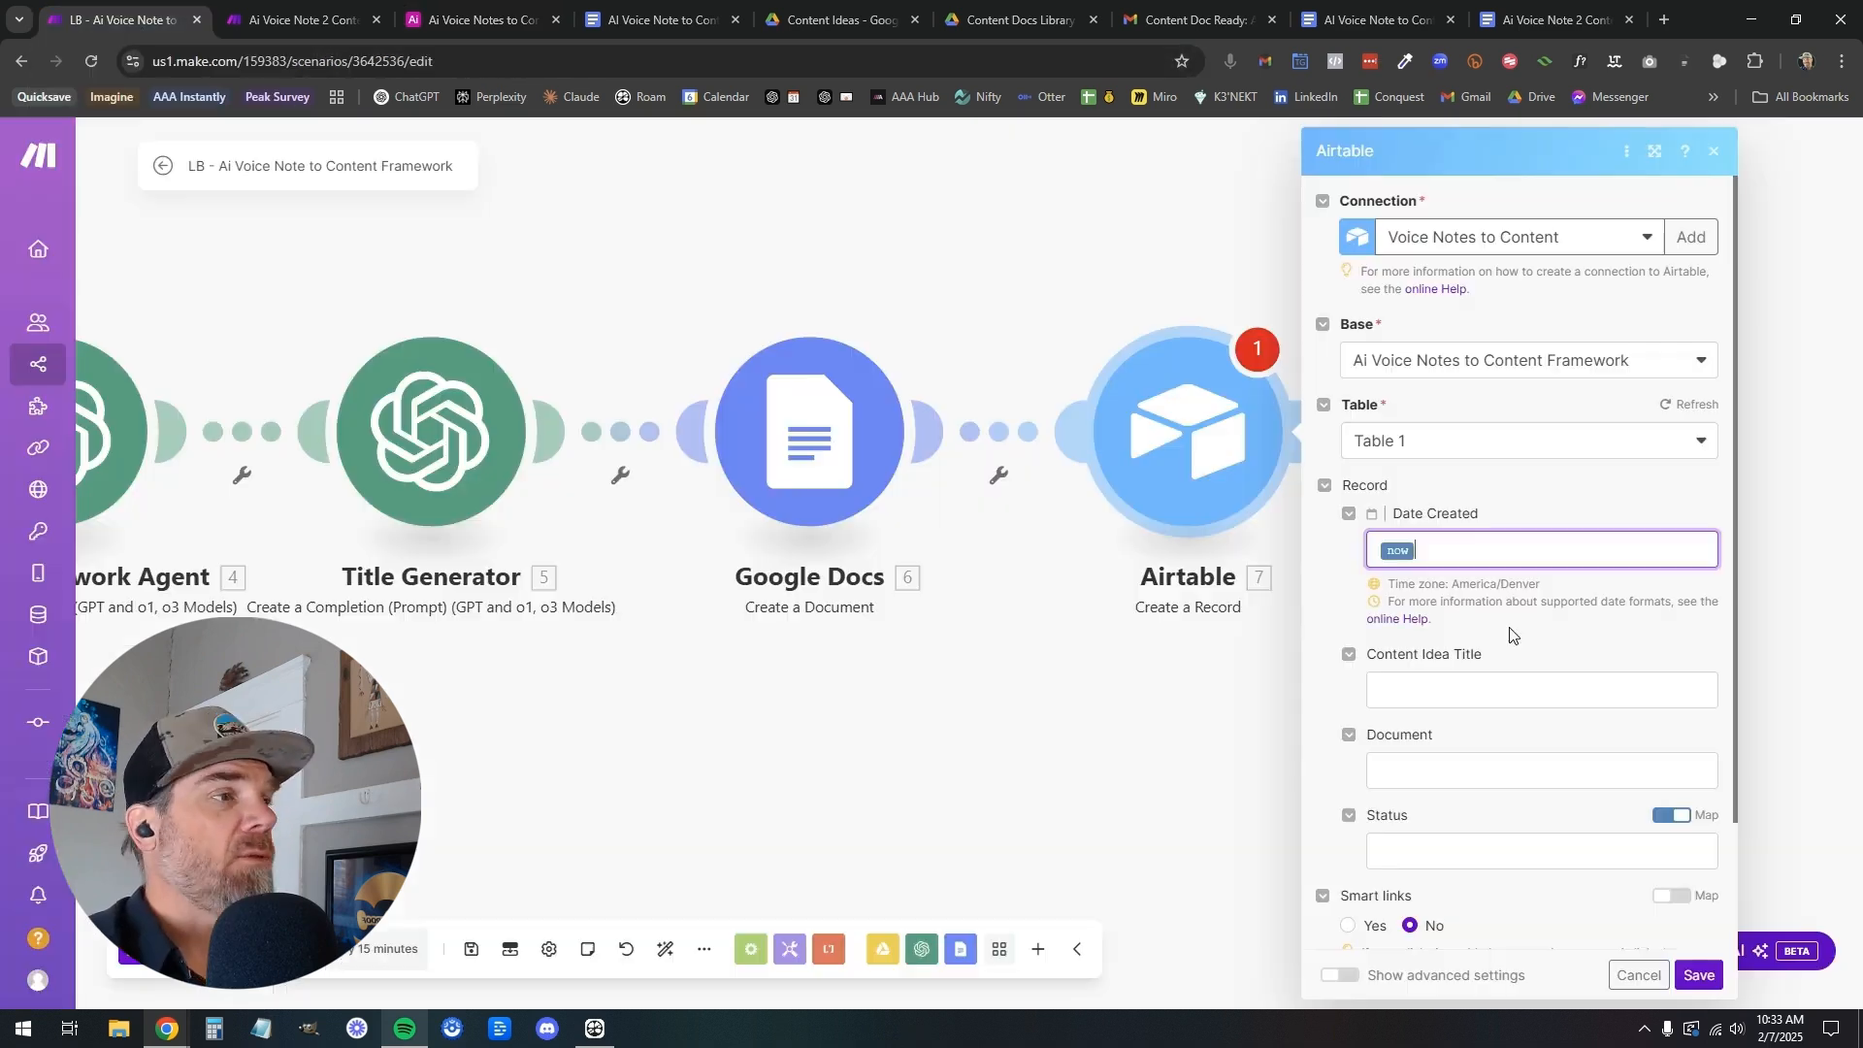
Compare the document title and existing Airtable records, then map the Airtable module's Content Idea Title to the Title Generator's Result
click(1447, 687)
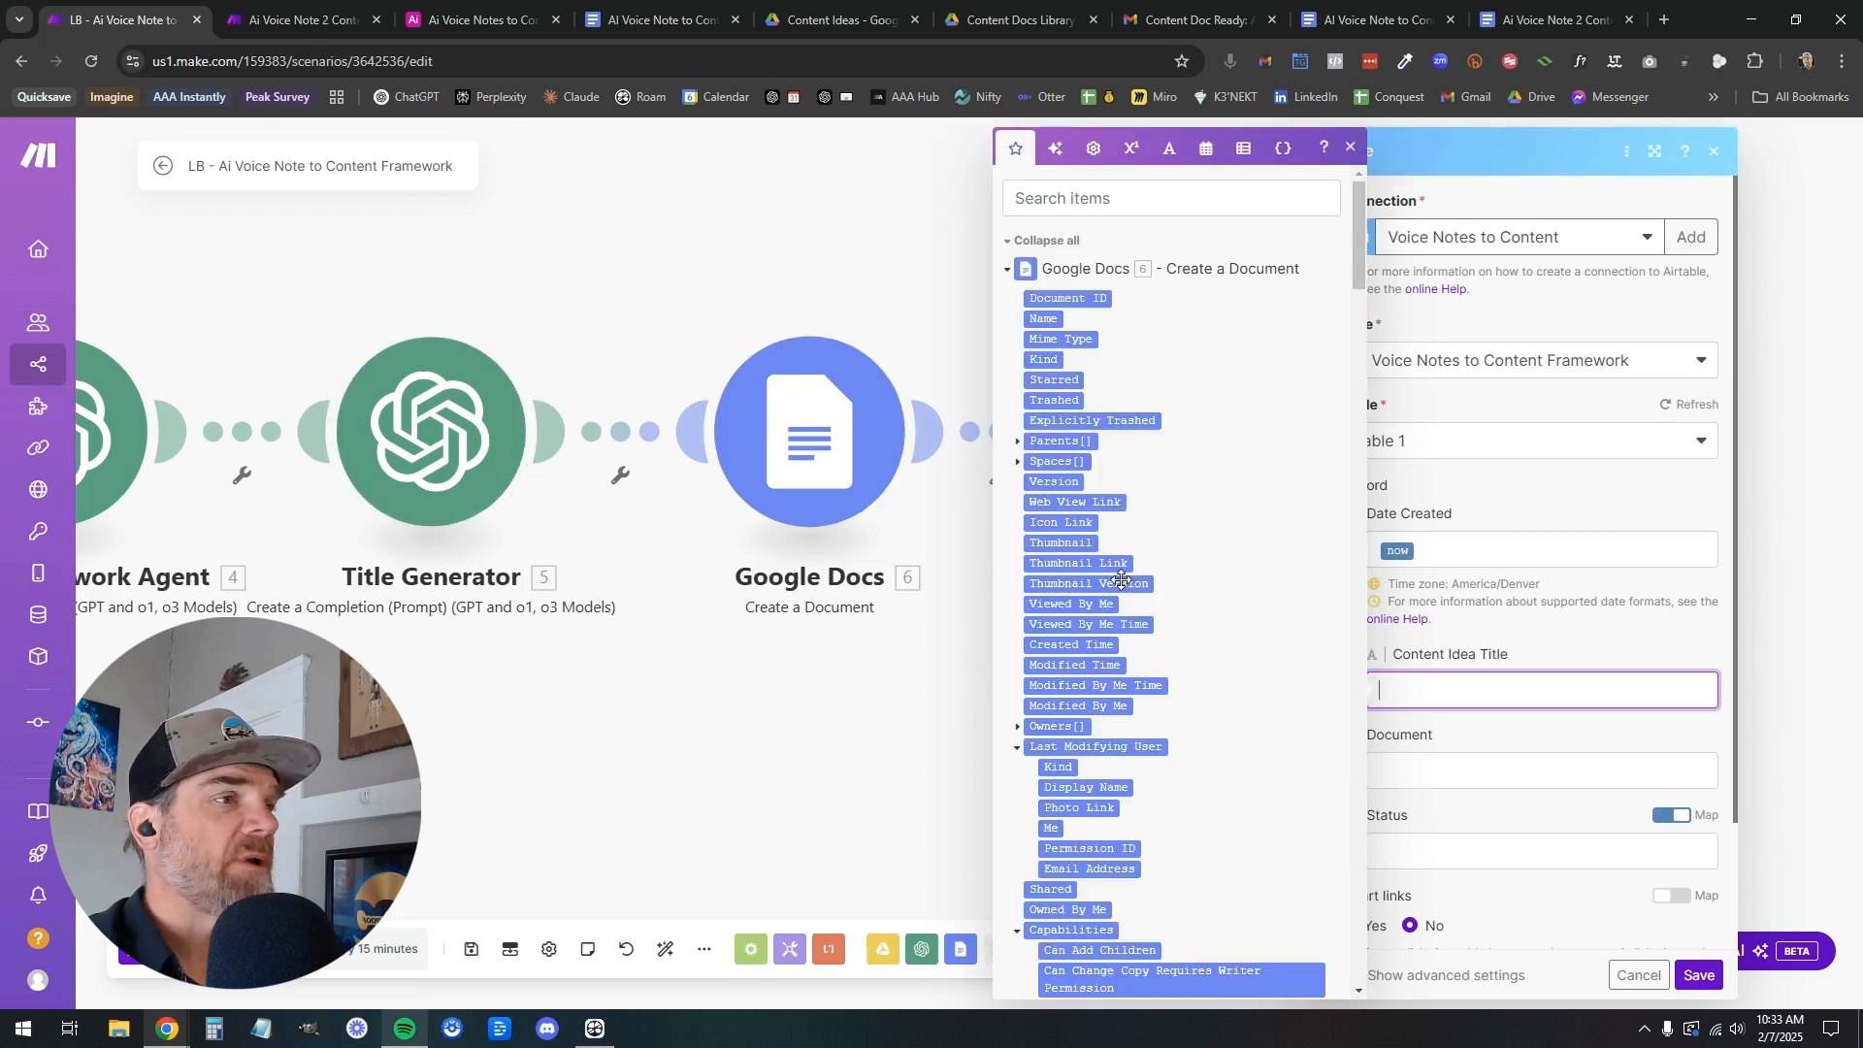
scroll(1122, 579, down, 10)
scroll(1122, 580, down, 5)
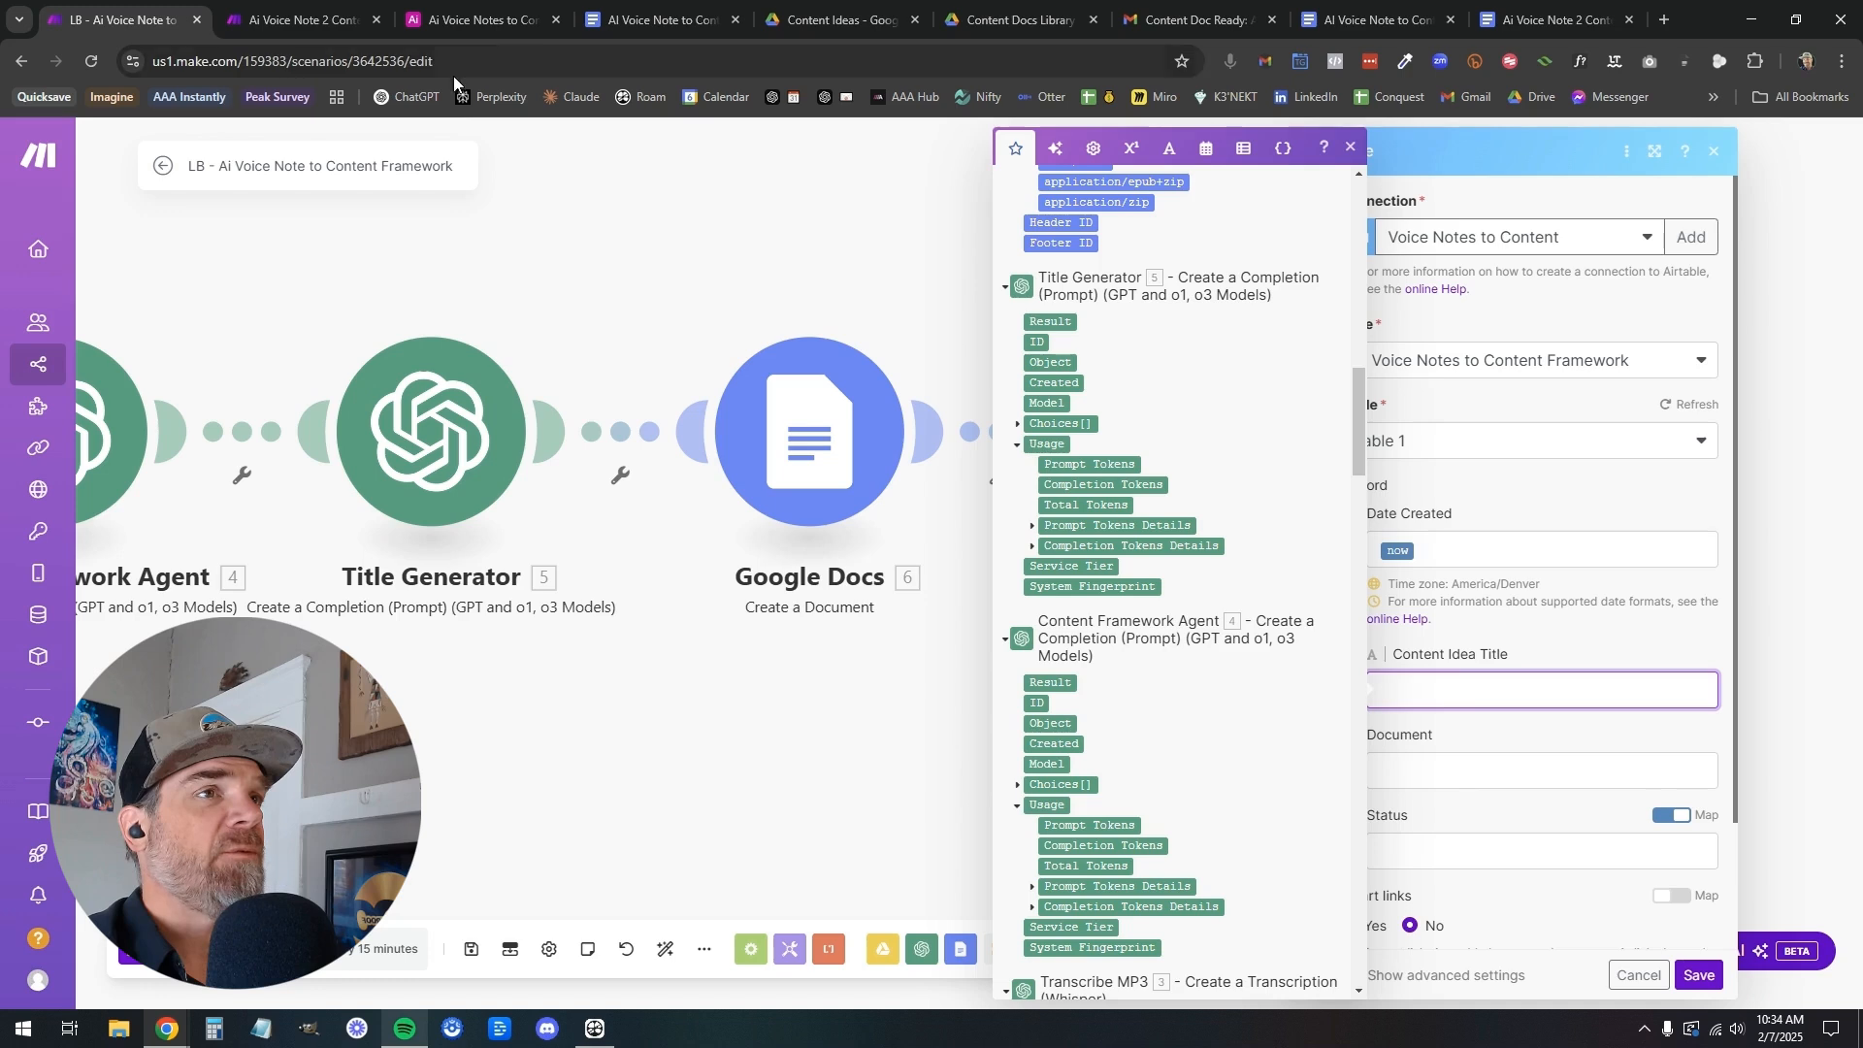
click(638, 17)
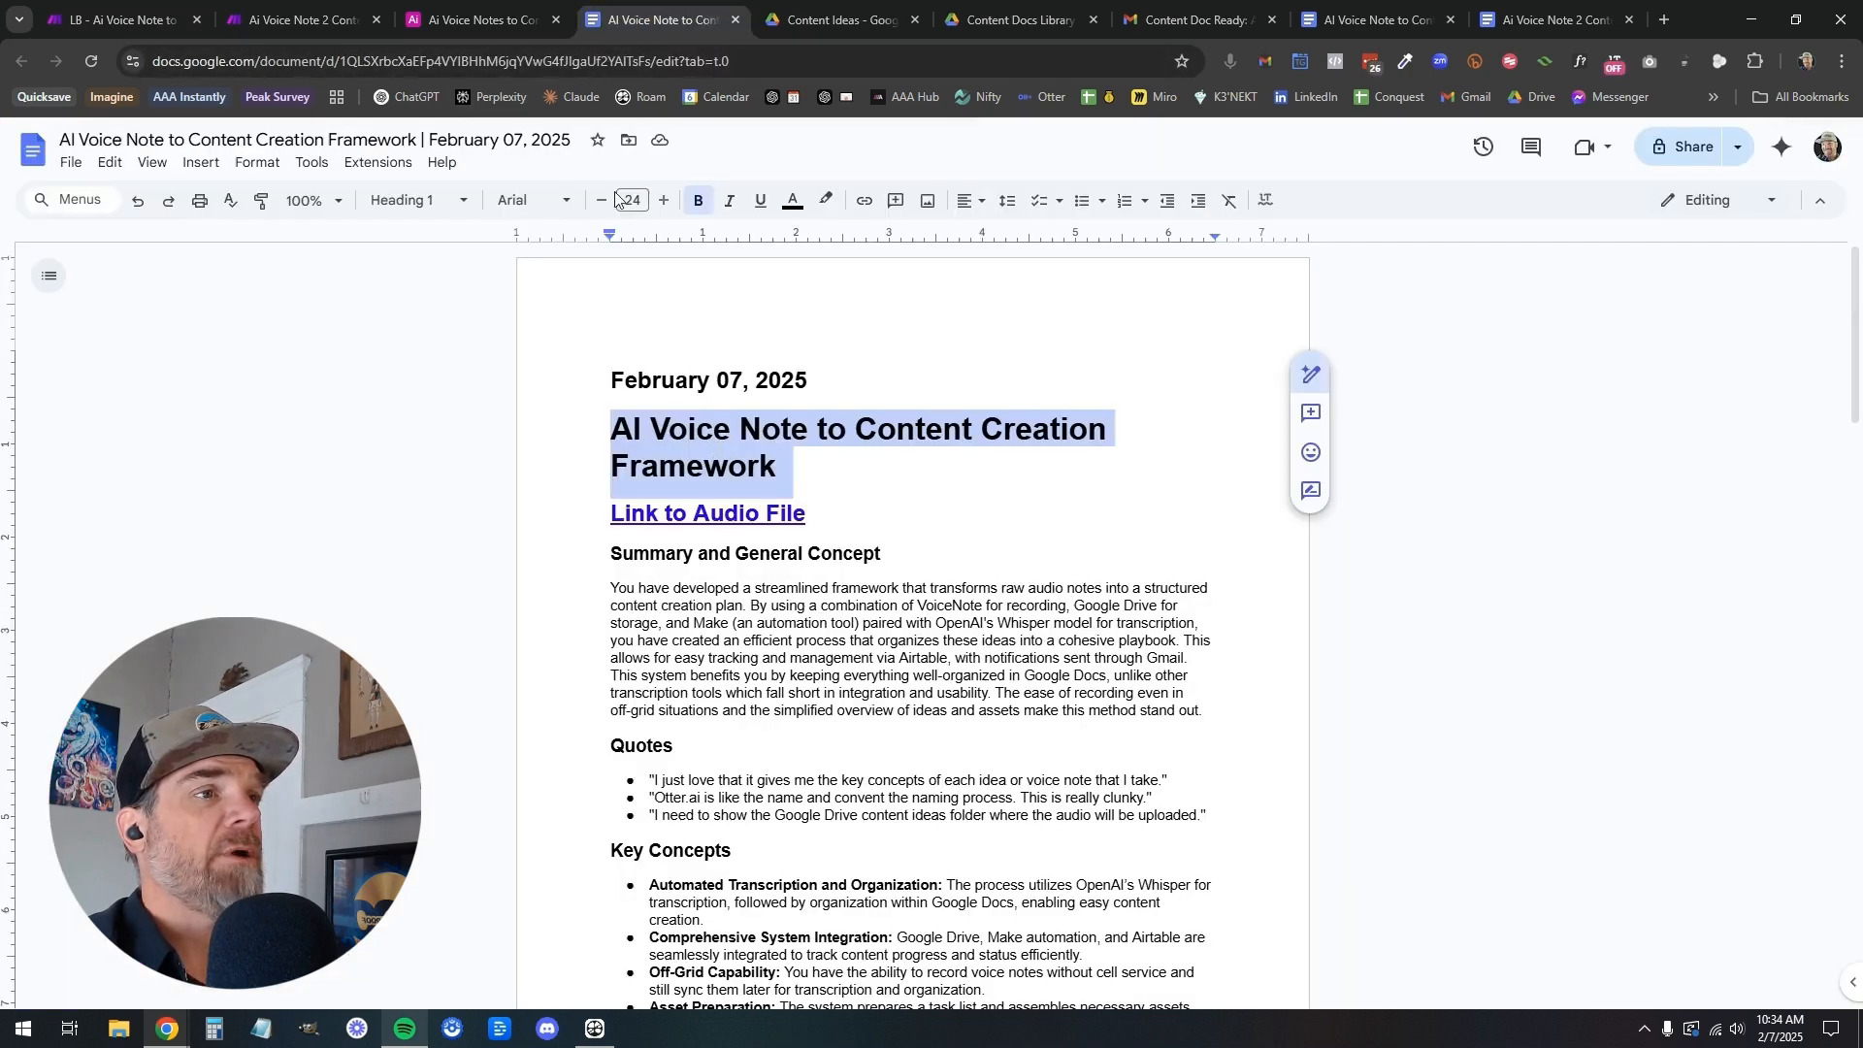
click(485, 21)
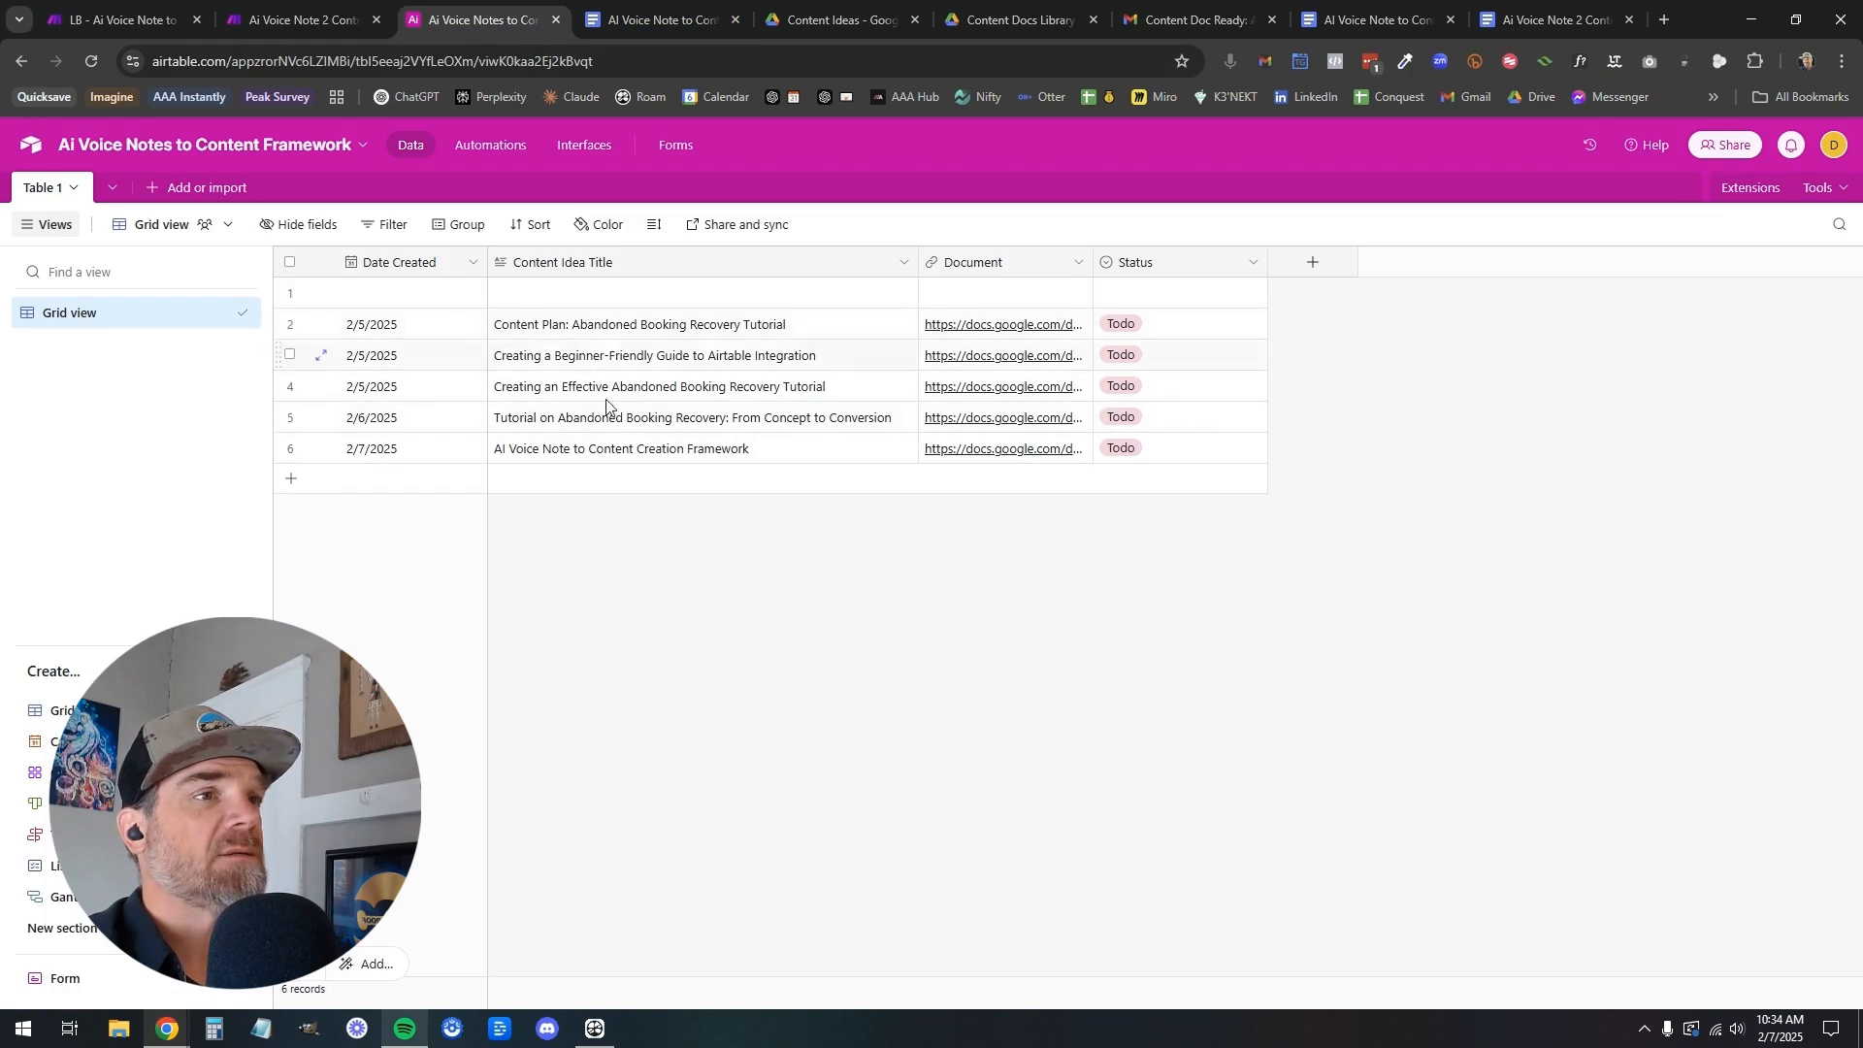
click(156, 19)
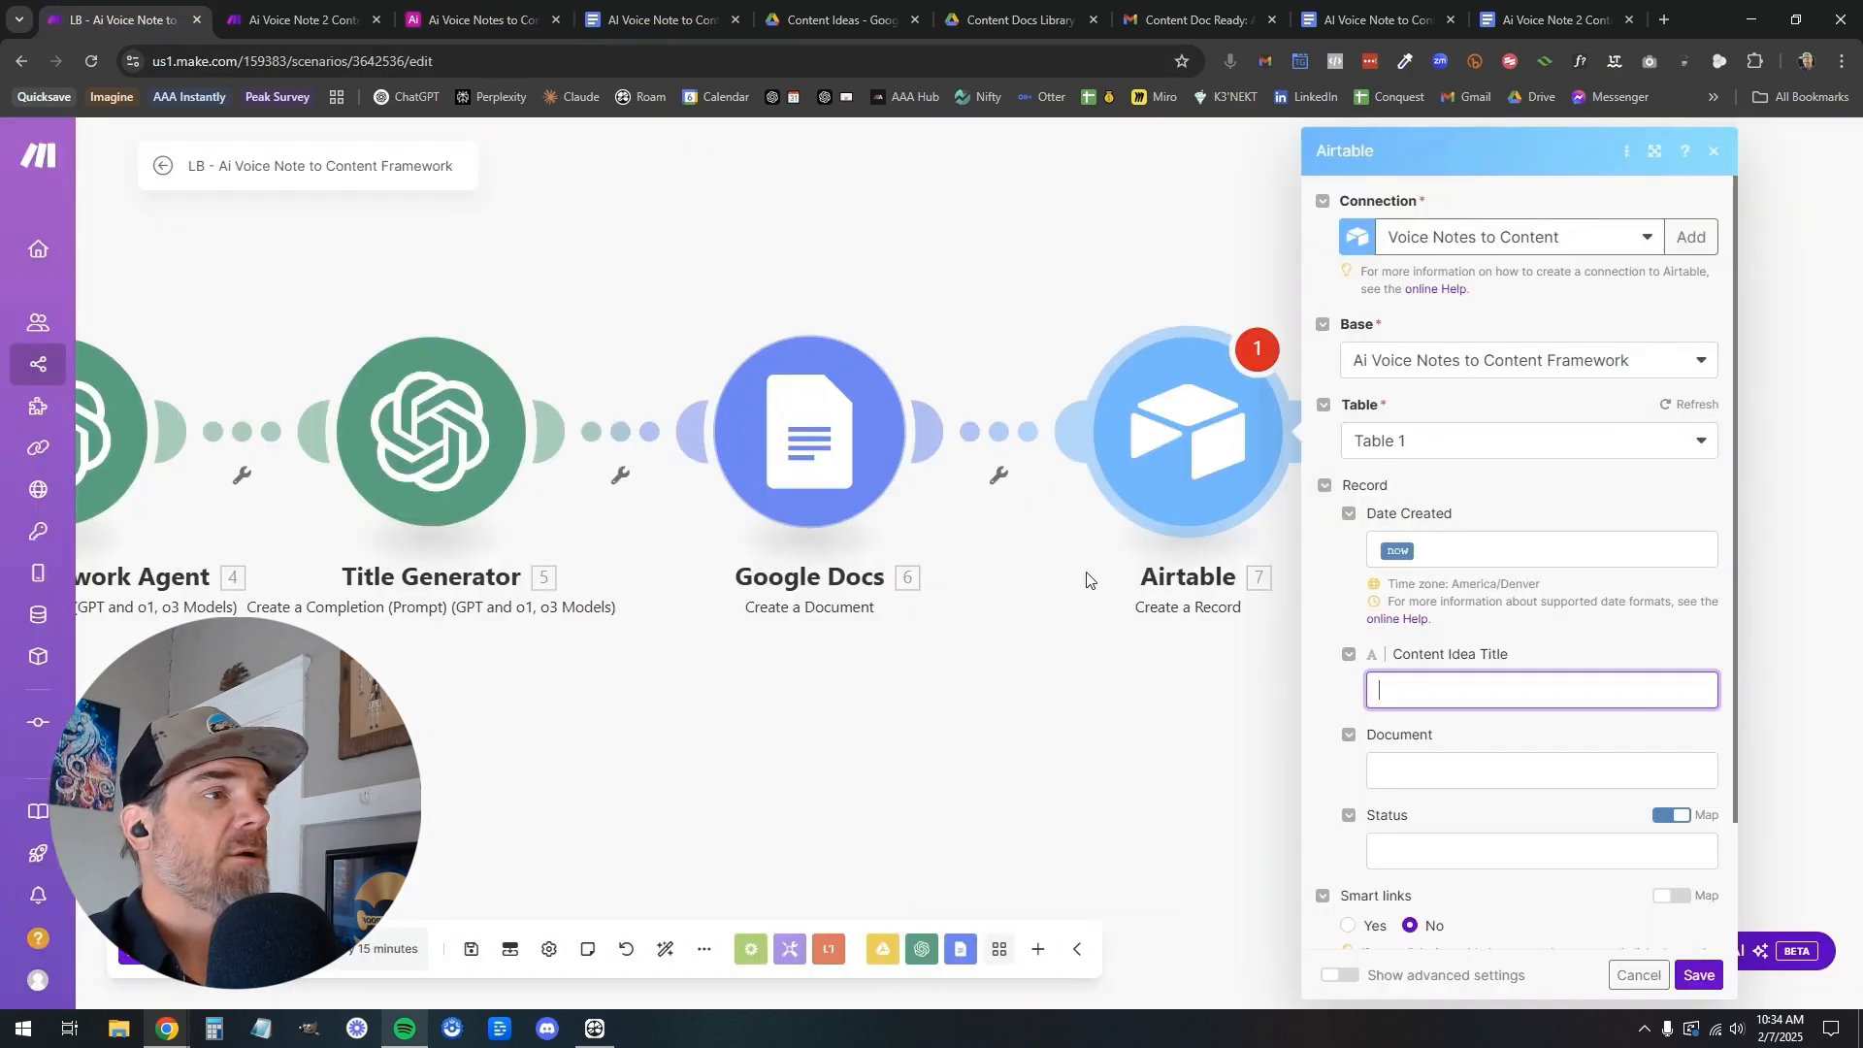
click(1439, 691)
scroll(1203, 617, down, 10)
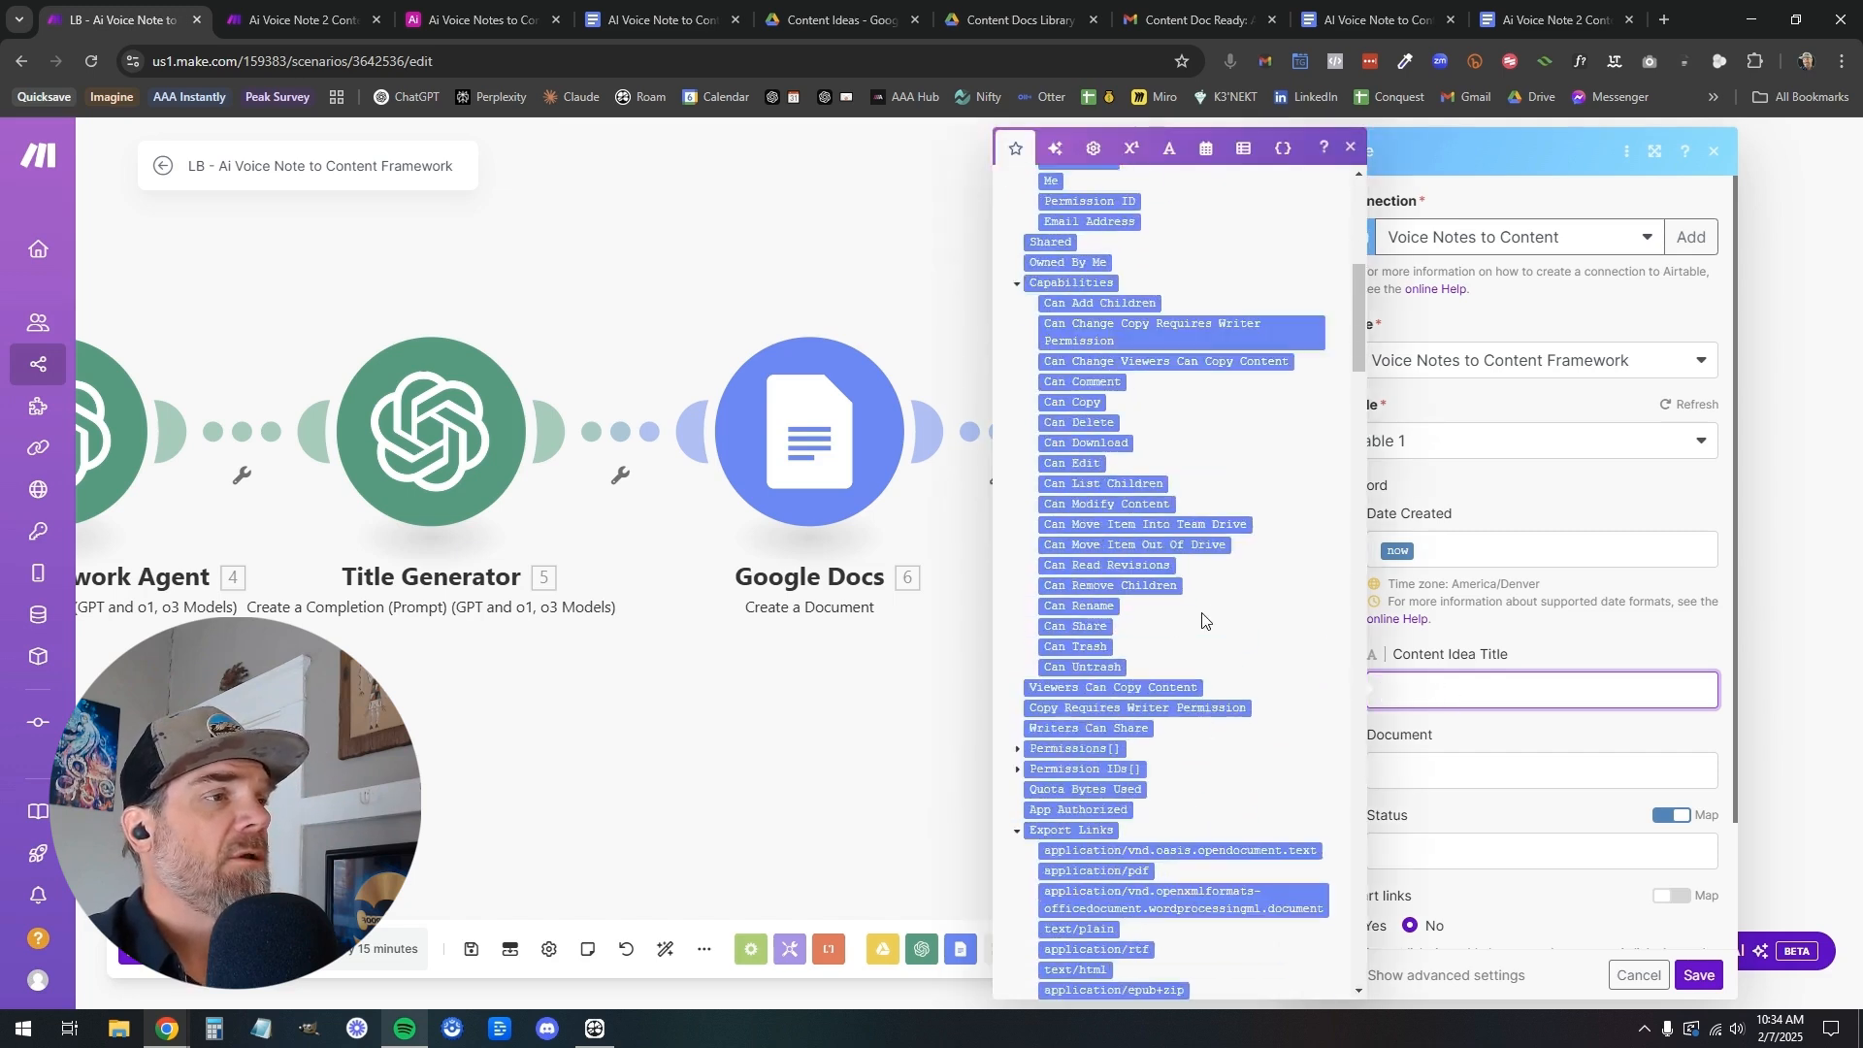
scroll(1202, 619, down, 3)
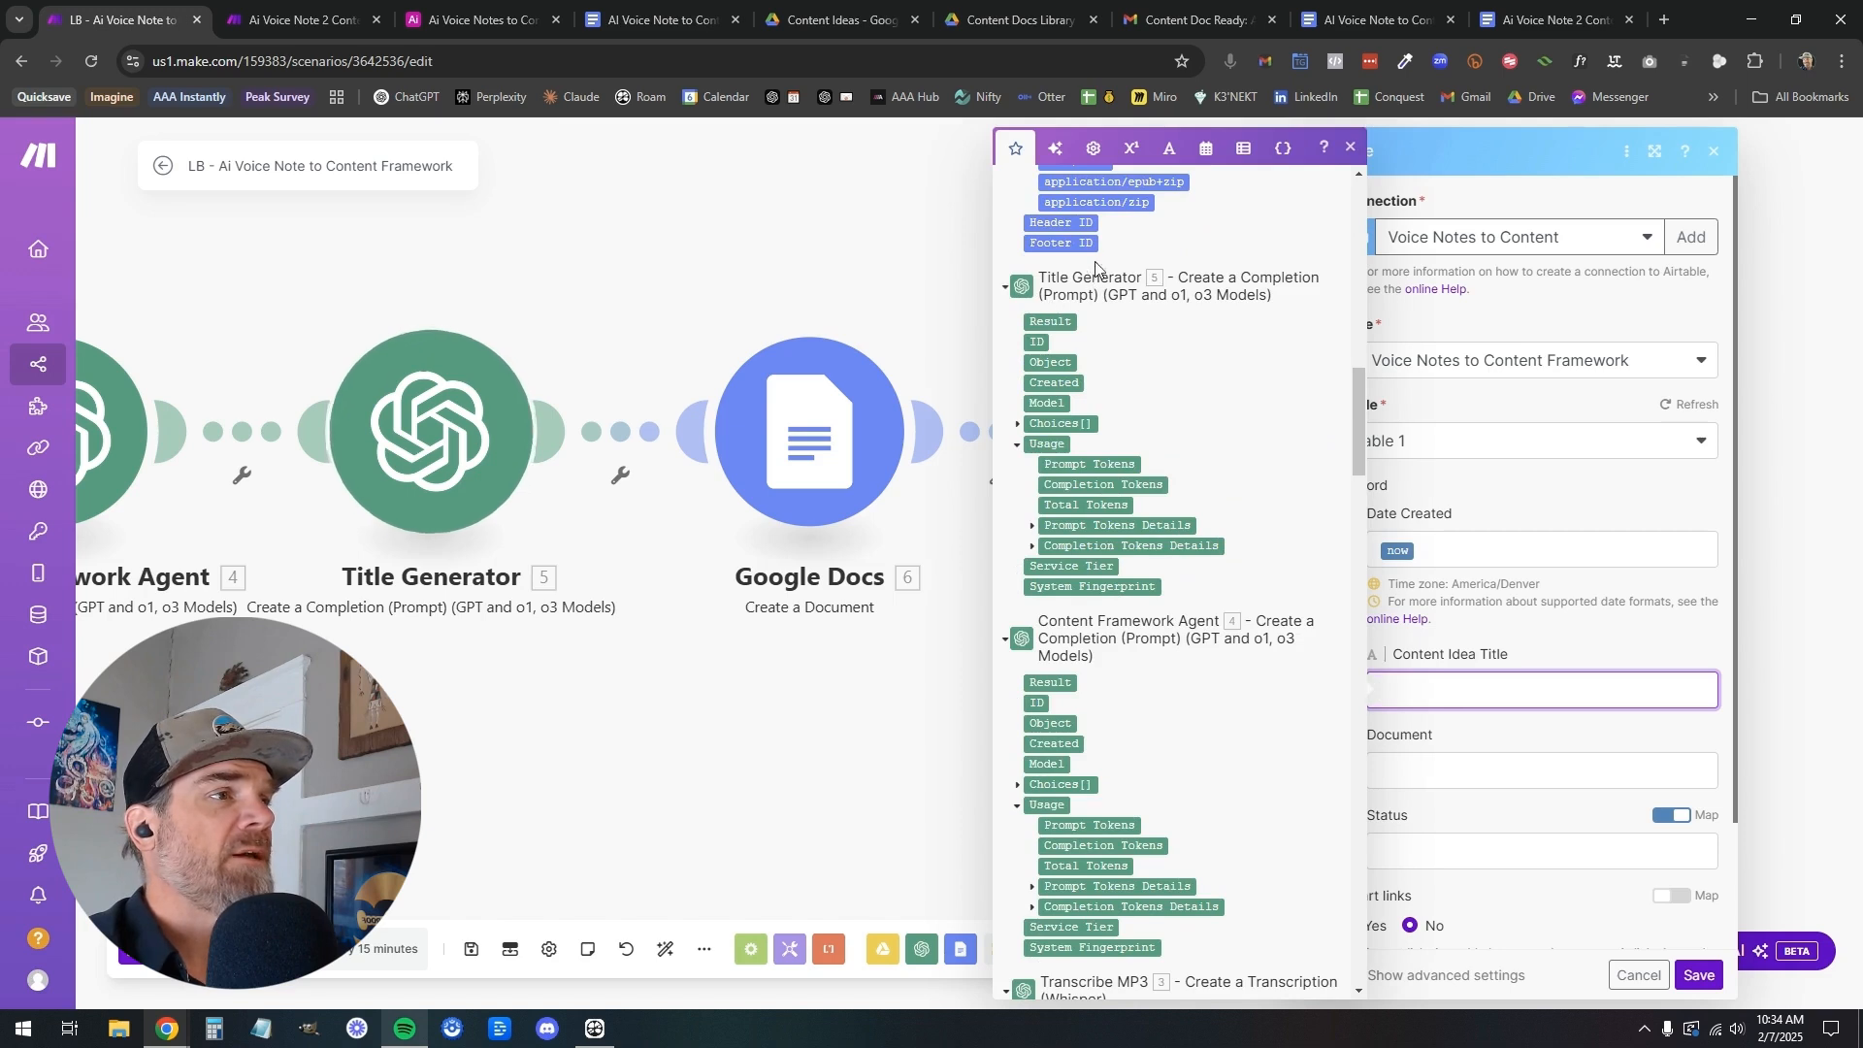
click(1049, 321)
Map the record's Document field to the Google Docs Web View Link and set its Status to Todo
click(1481, 768)
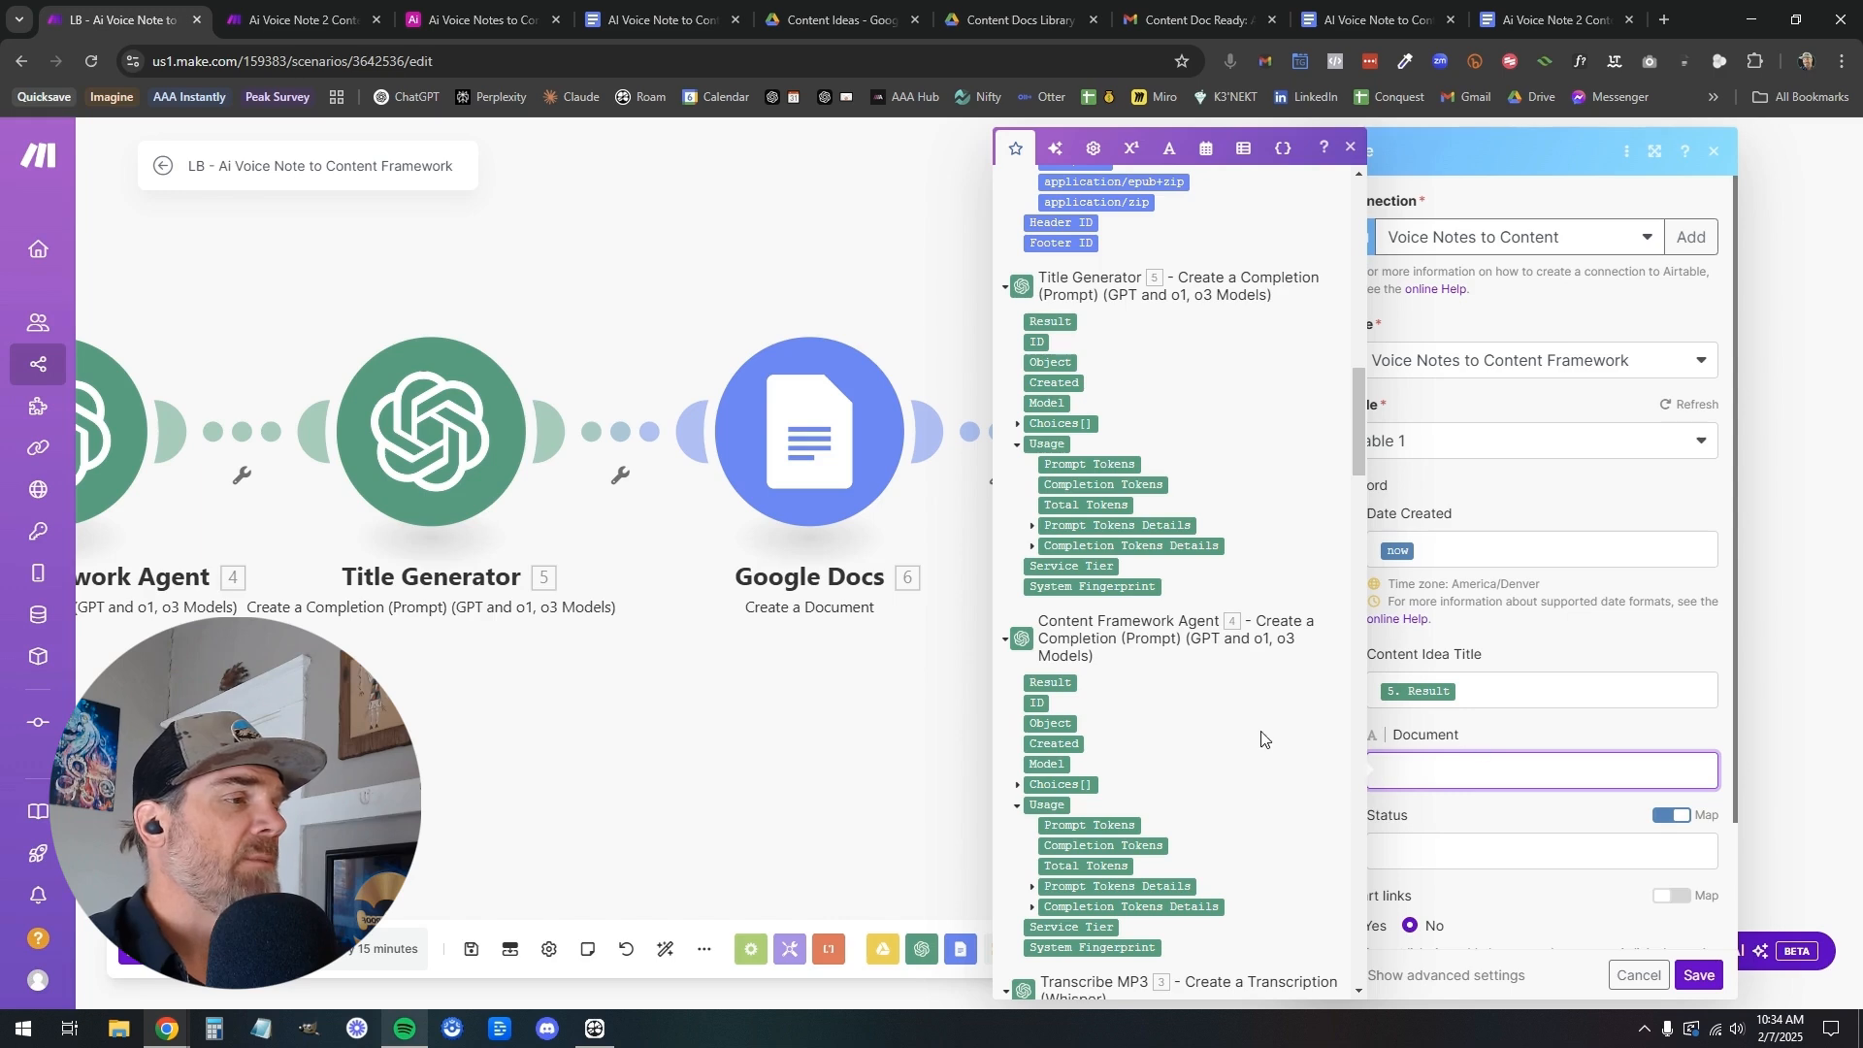
scroll(1188, 677, up, 15)
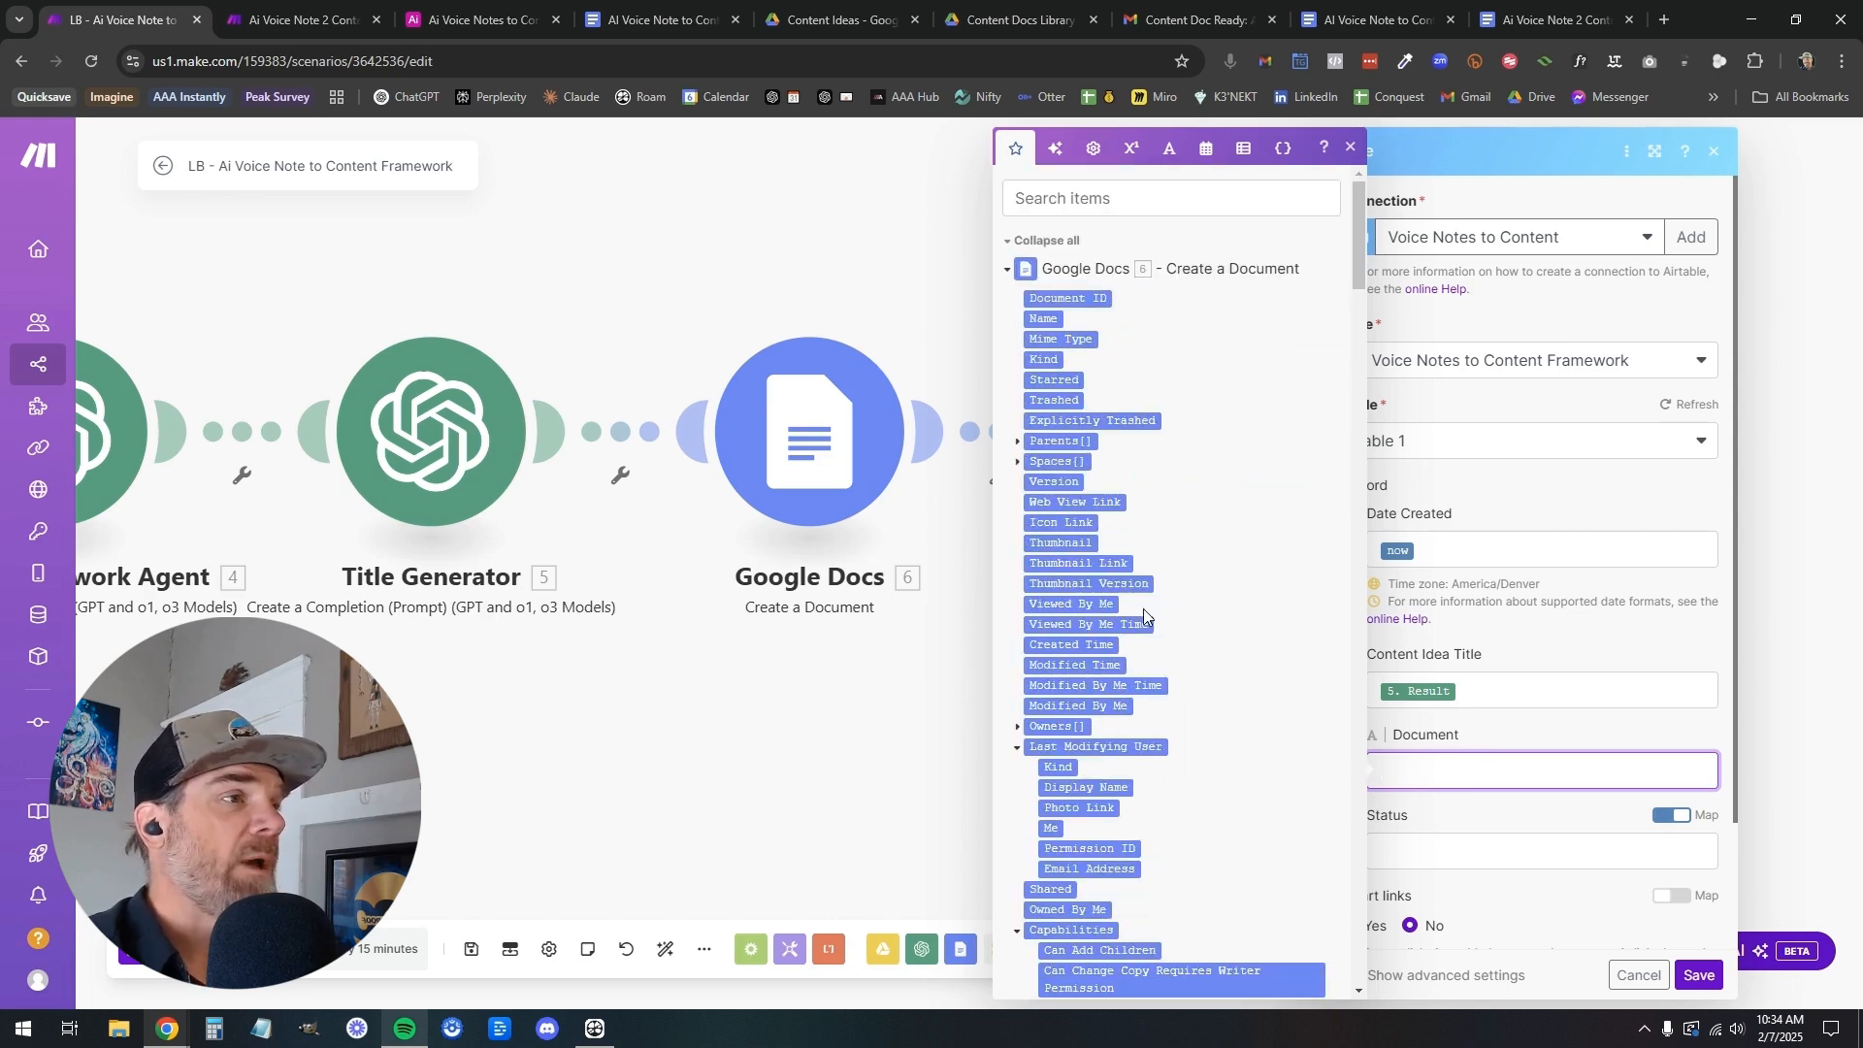
click(1080, 502)
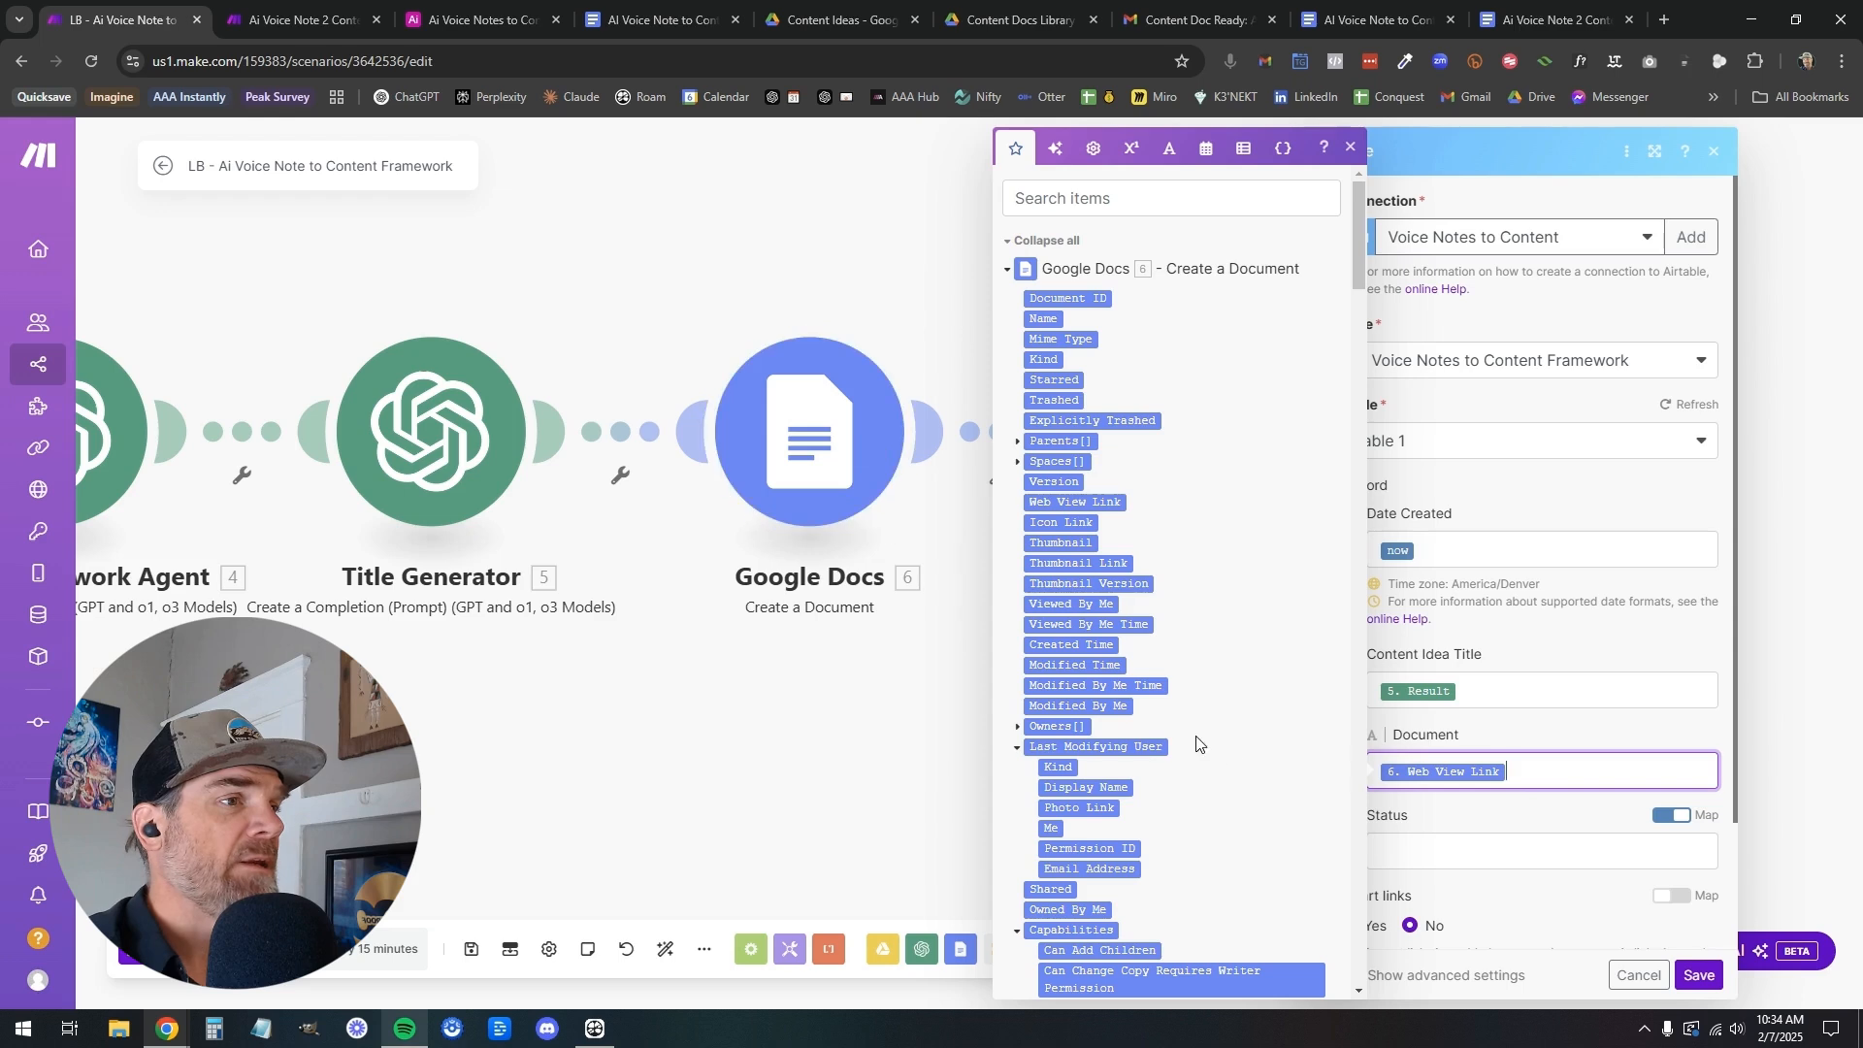
click(1441, 851)
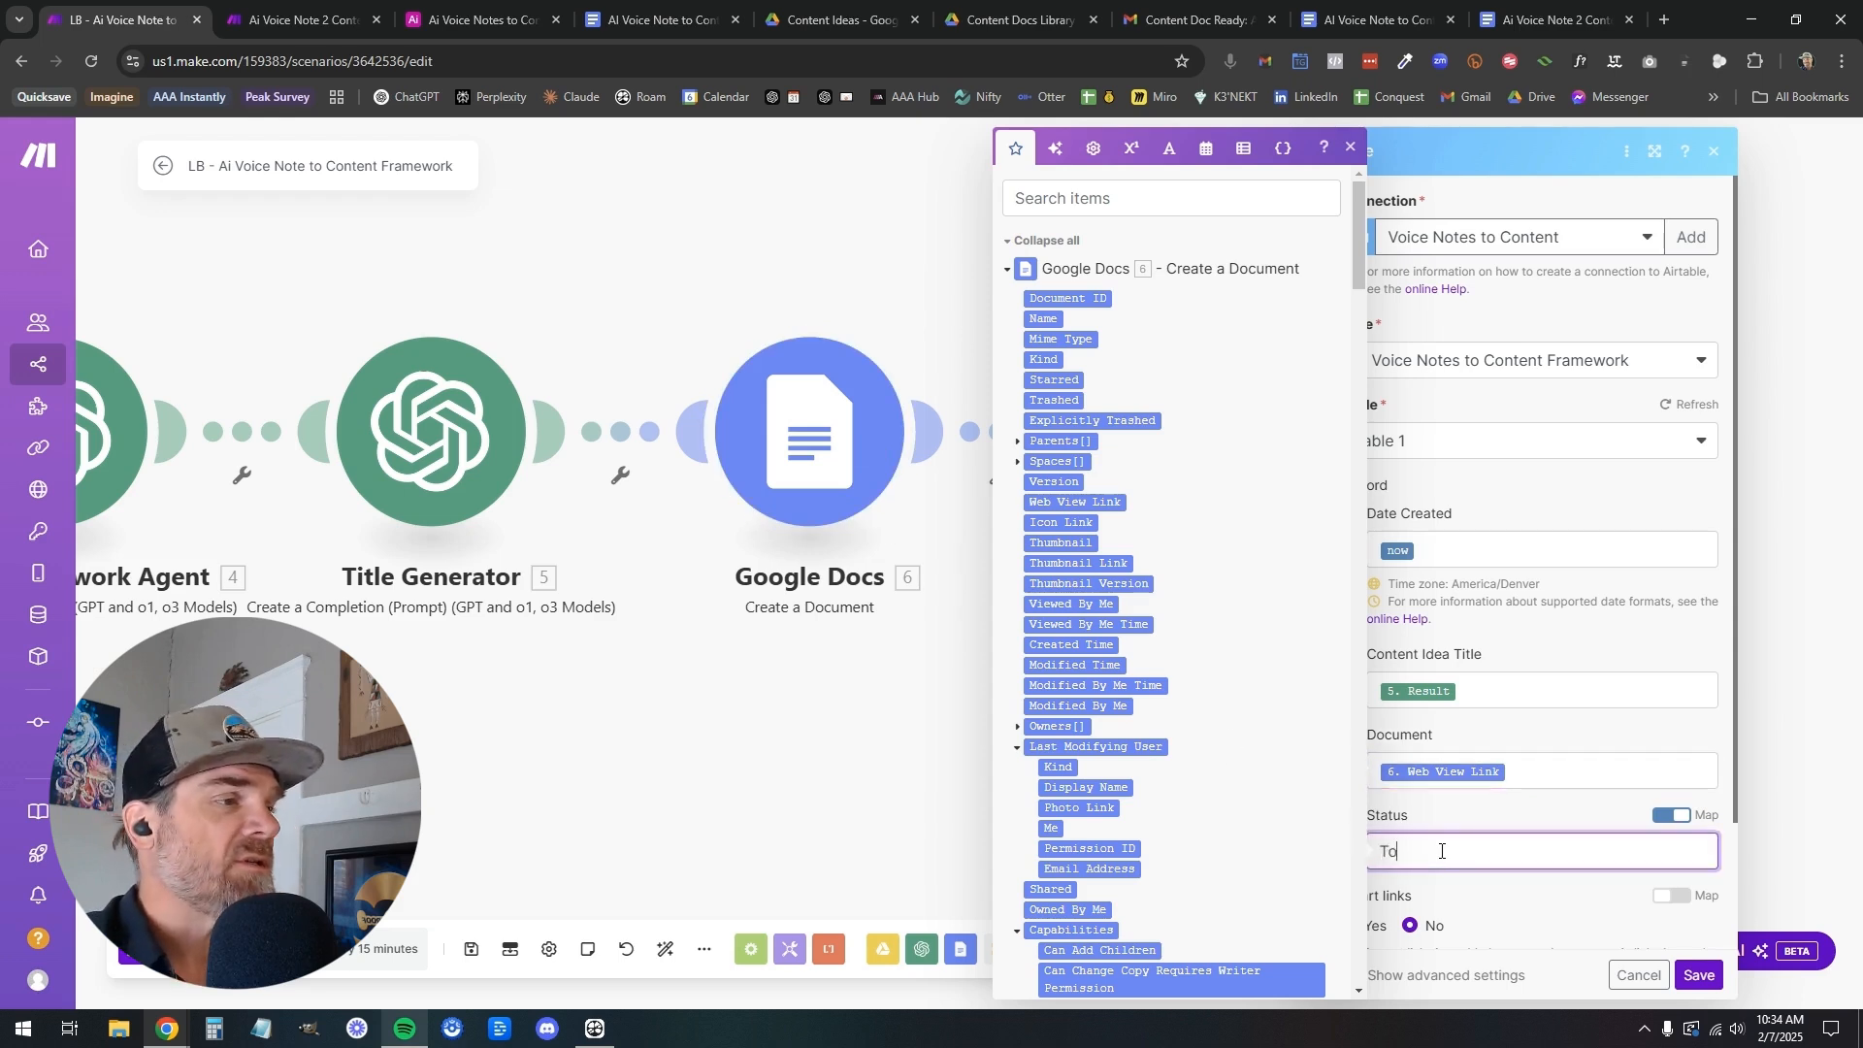
click(1528, 893)
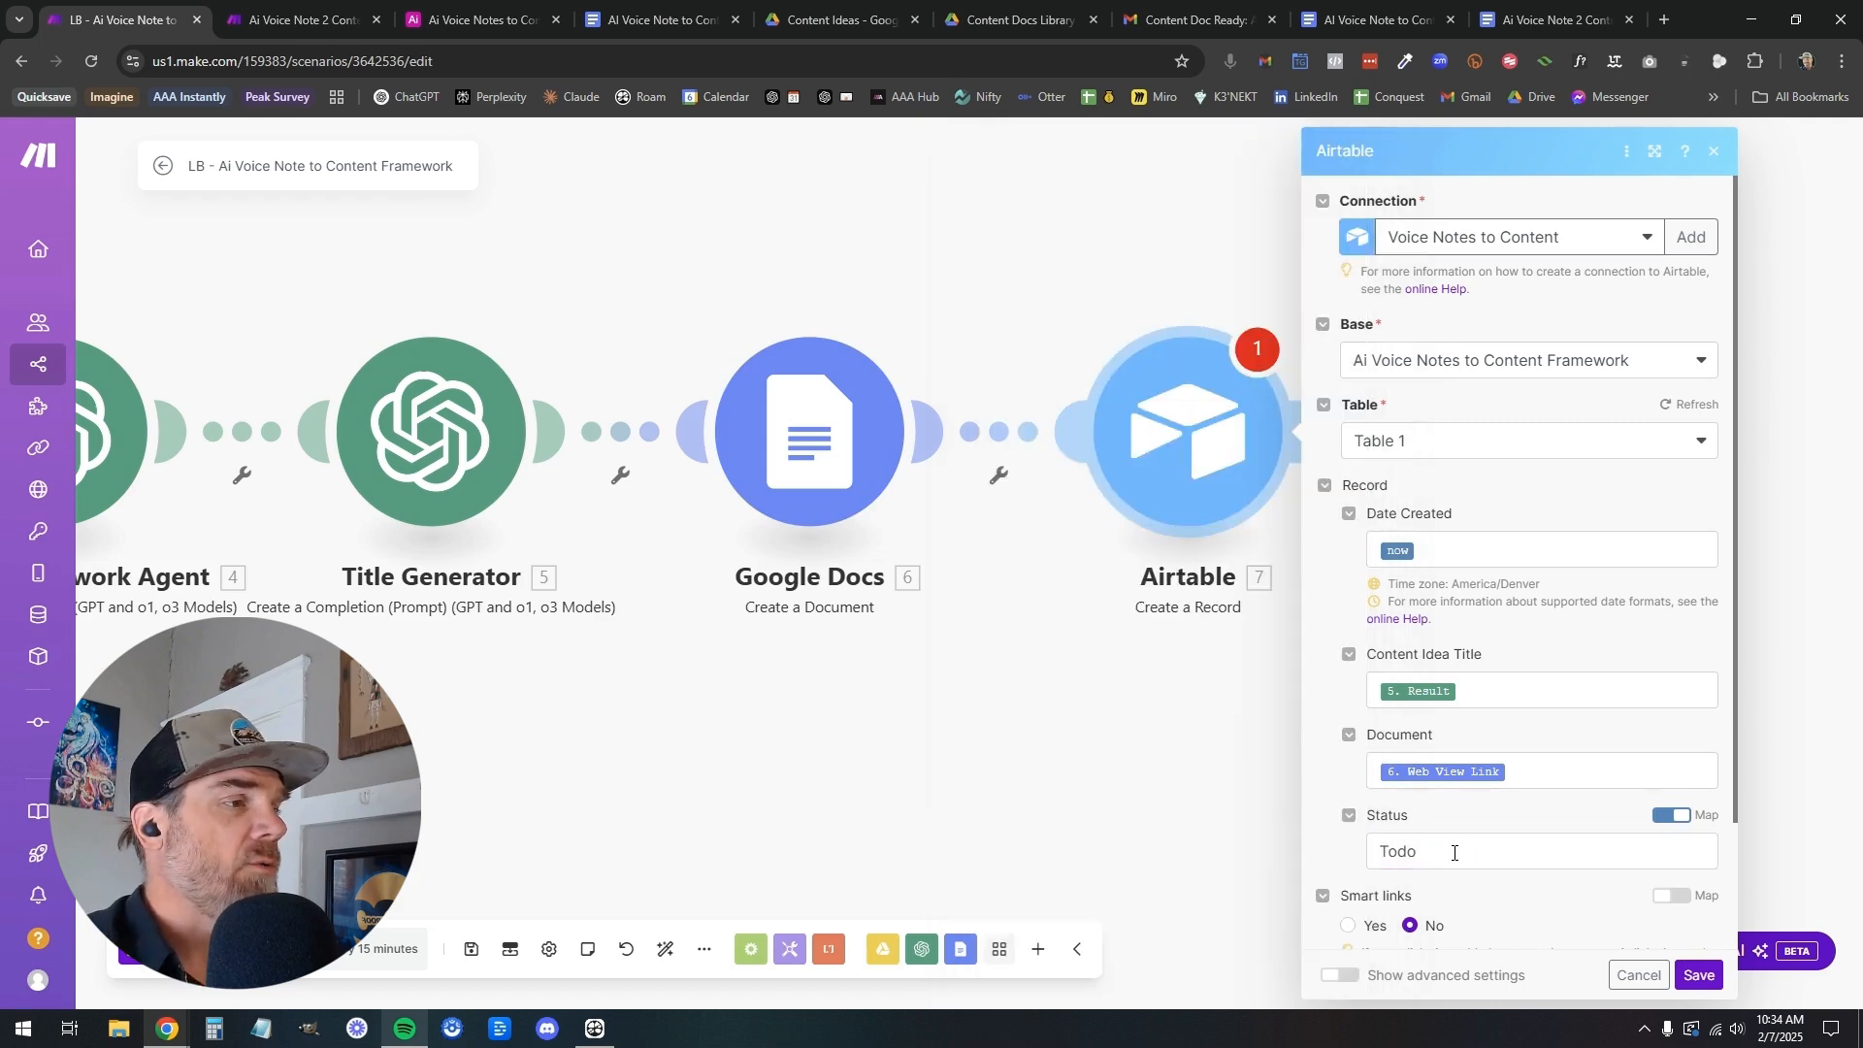
Check the Status options of the last record in Airtable, then return to the LB scenario and save the Airtable module
click(450, 29)
click(1194, 456)
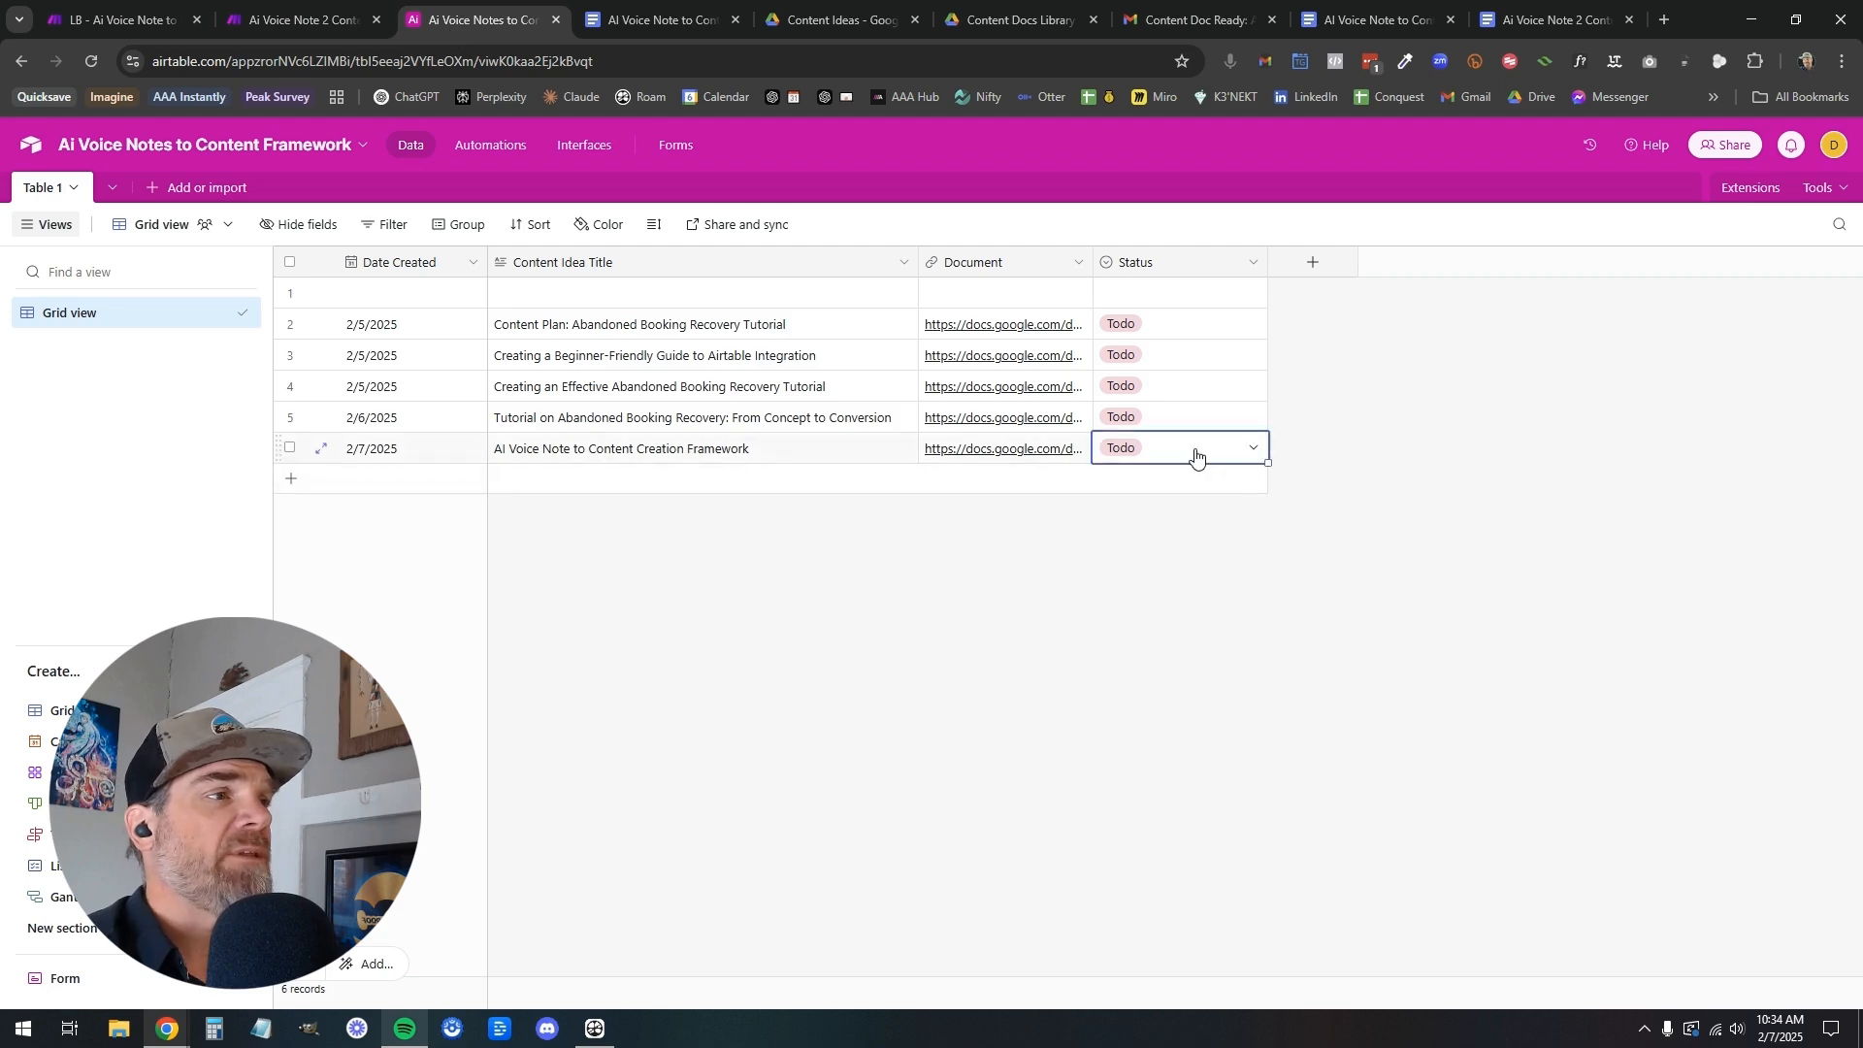
click(1252, 449)
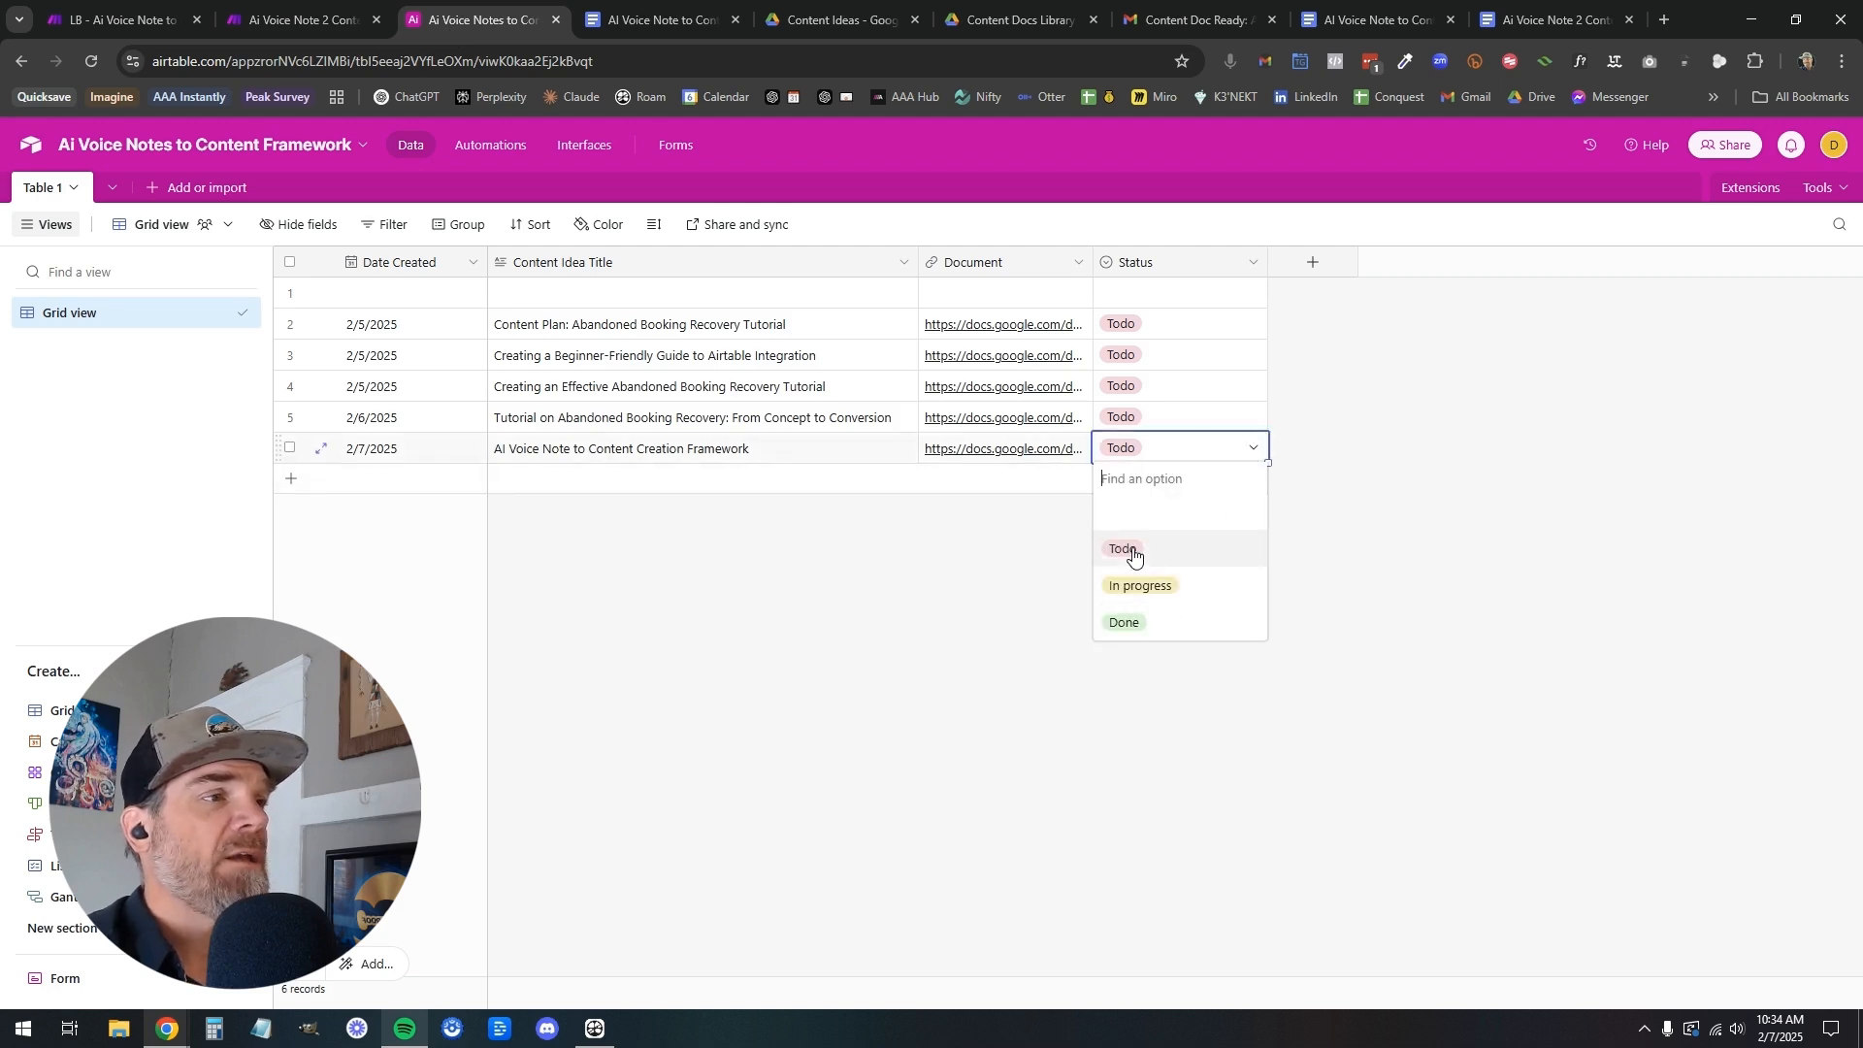
click(1353, 520)
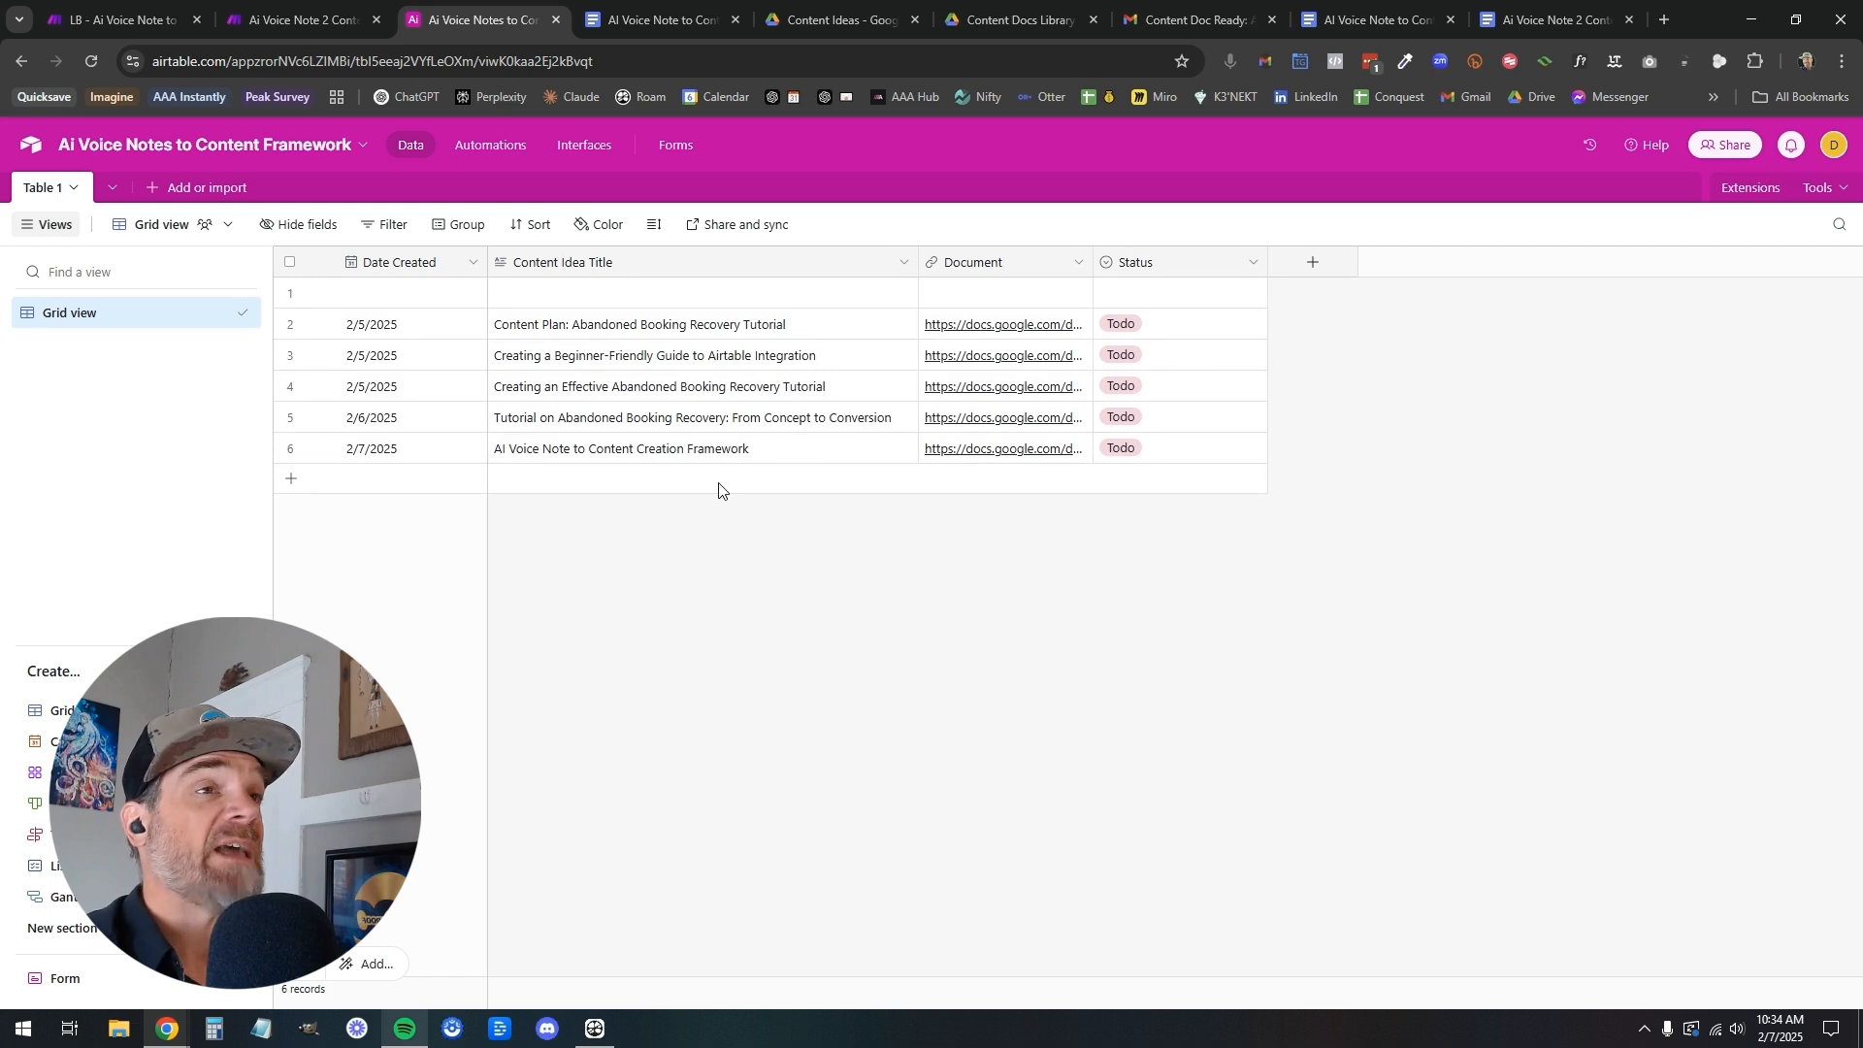
click(142, 26)
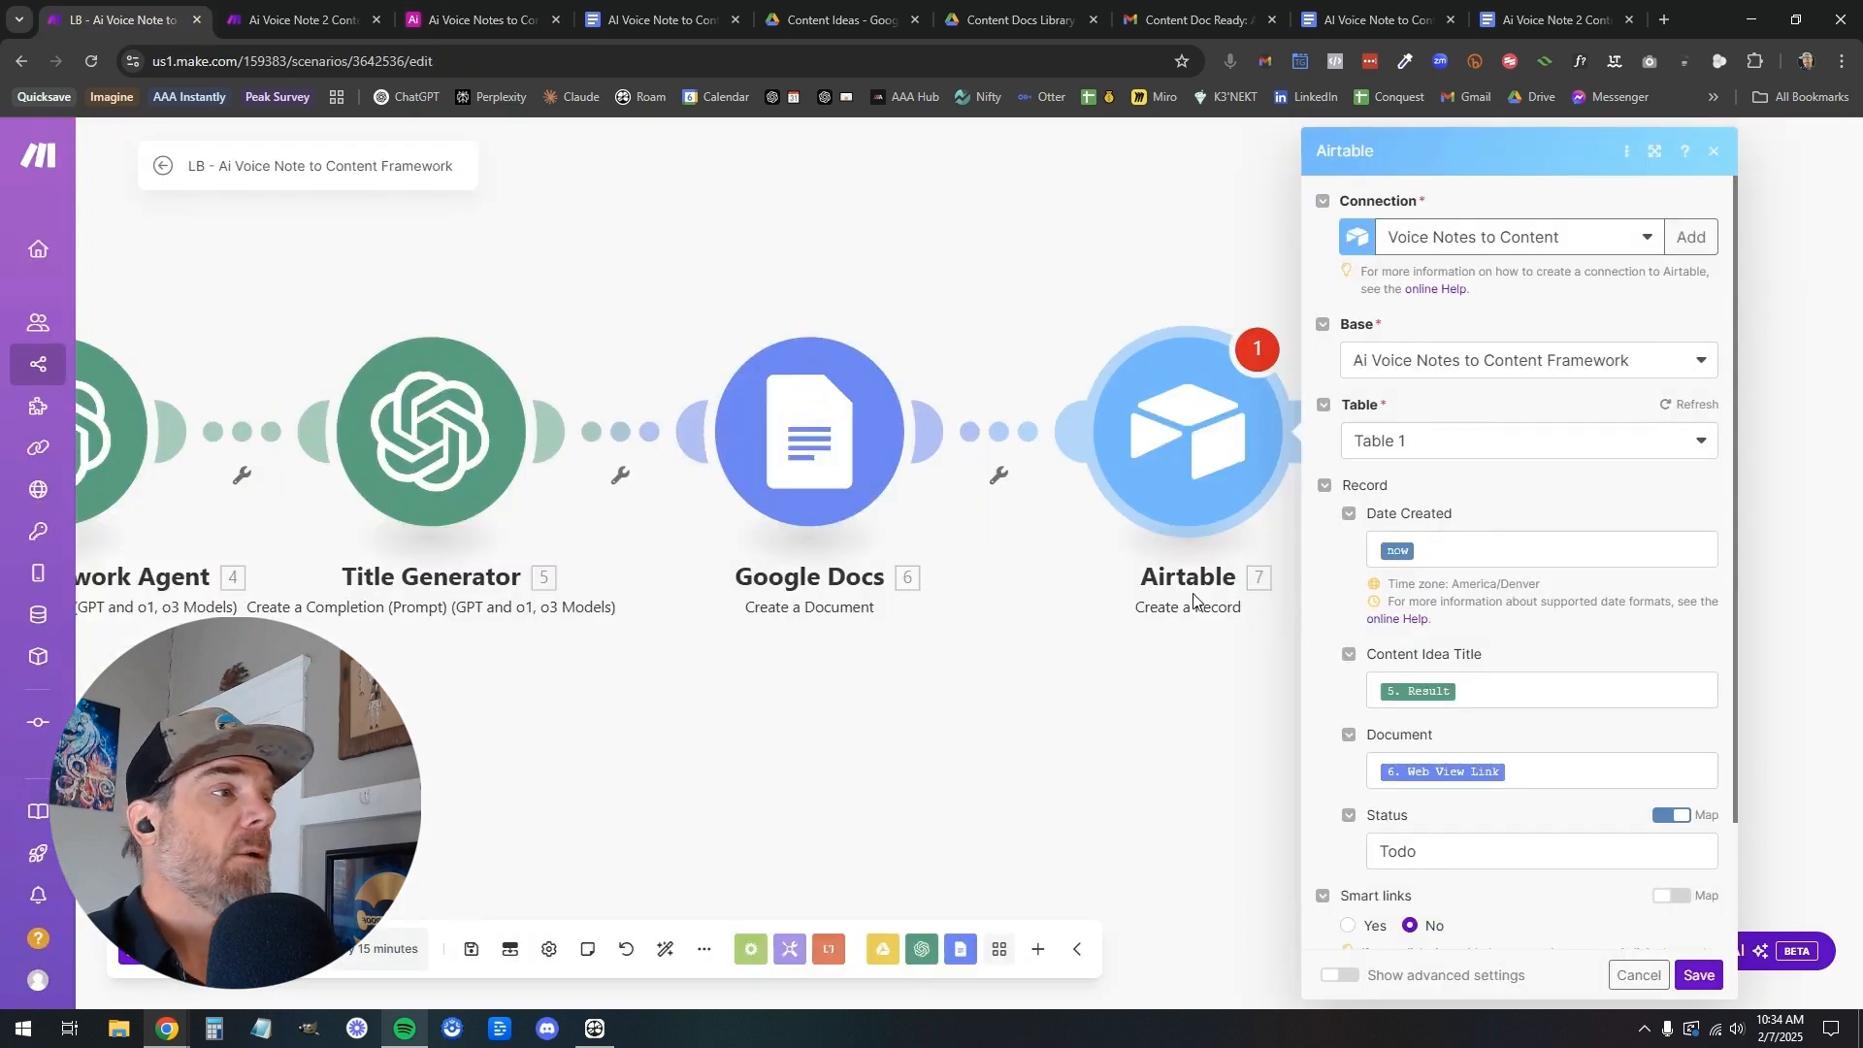
scroll(1544, 869, down, 2)
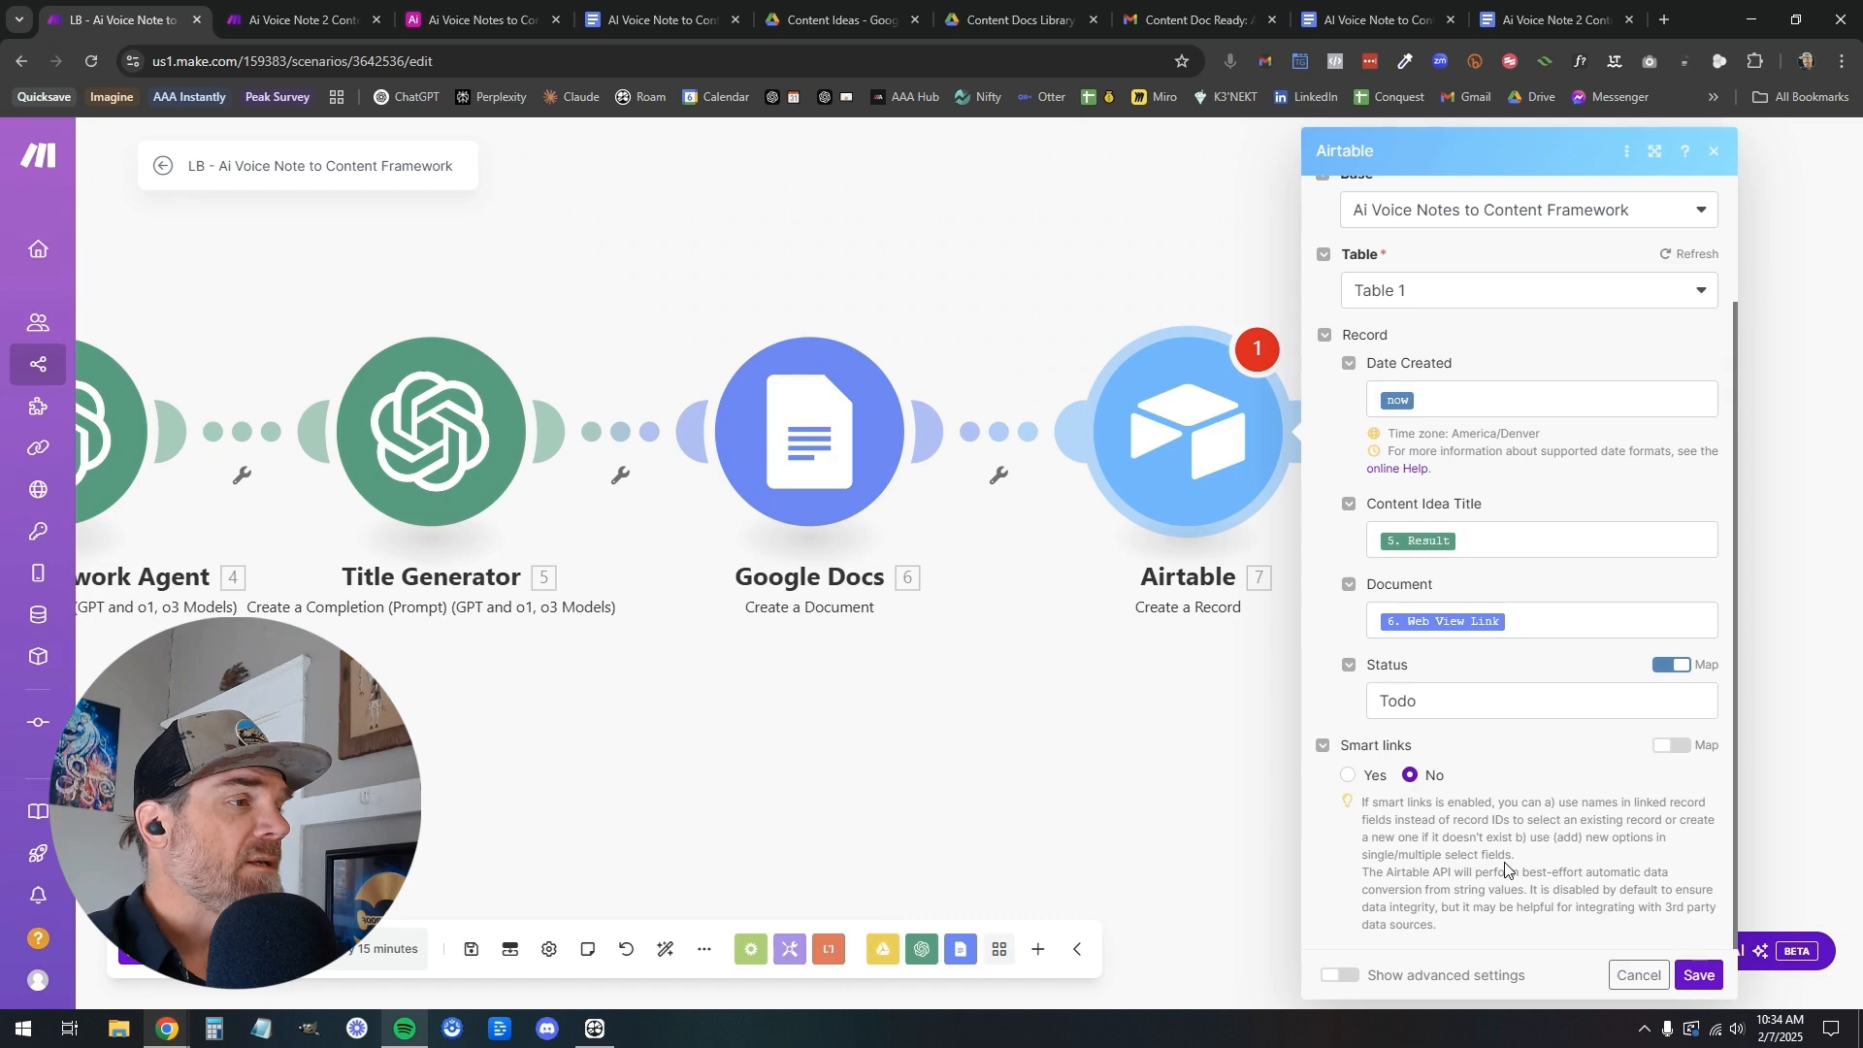
click(1698, 975)
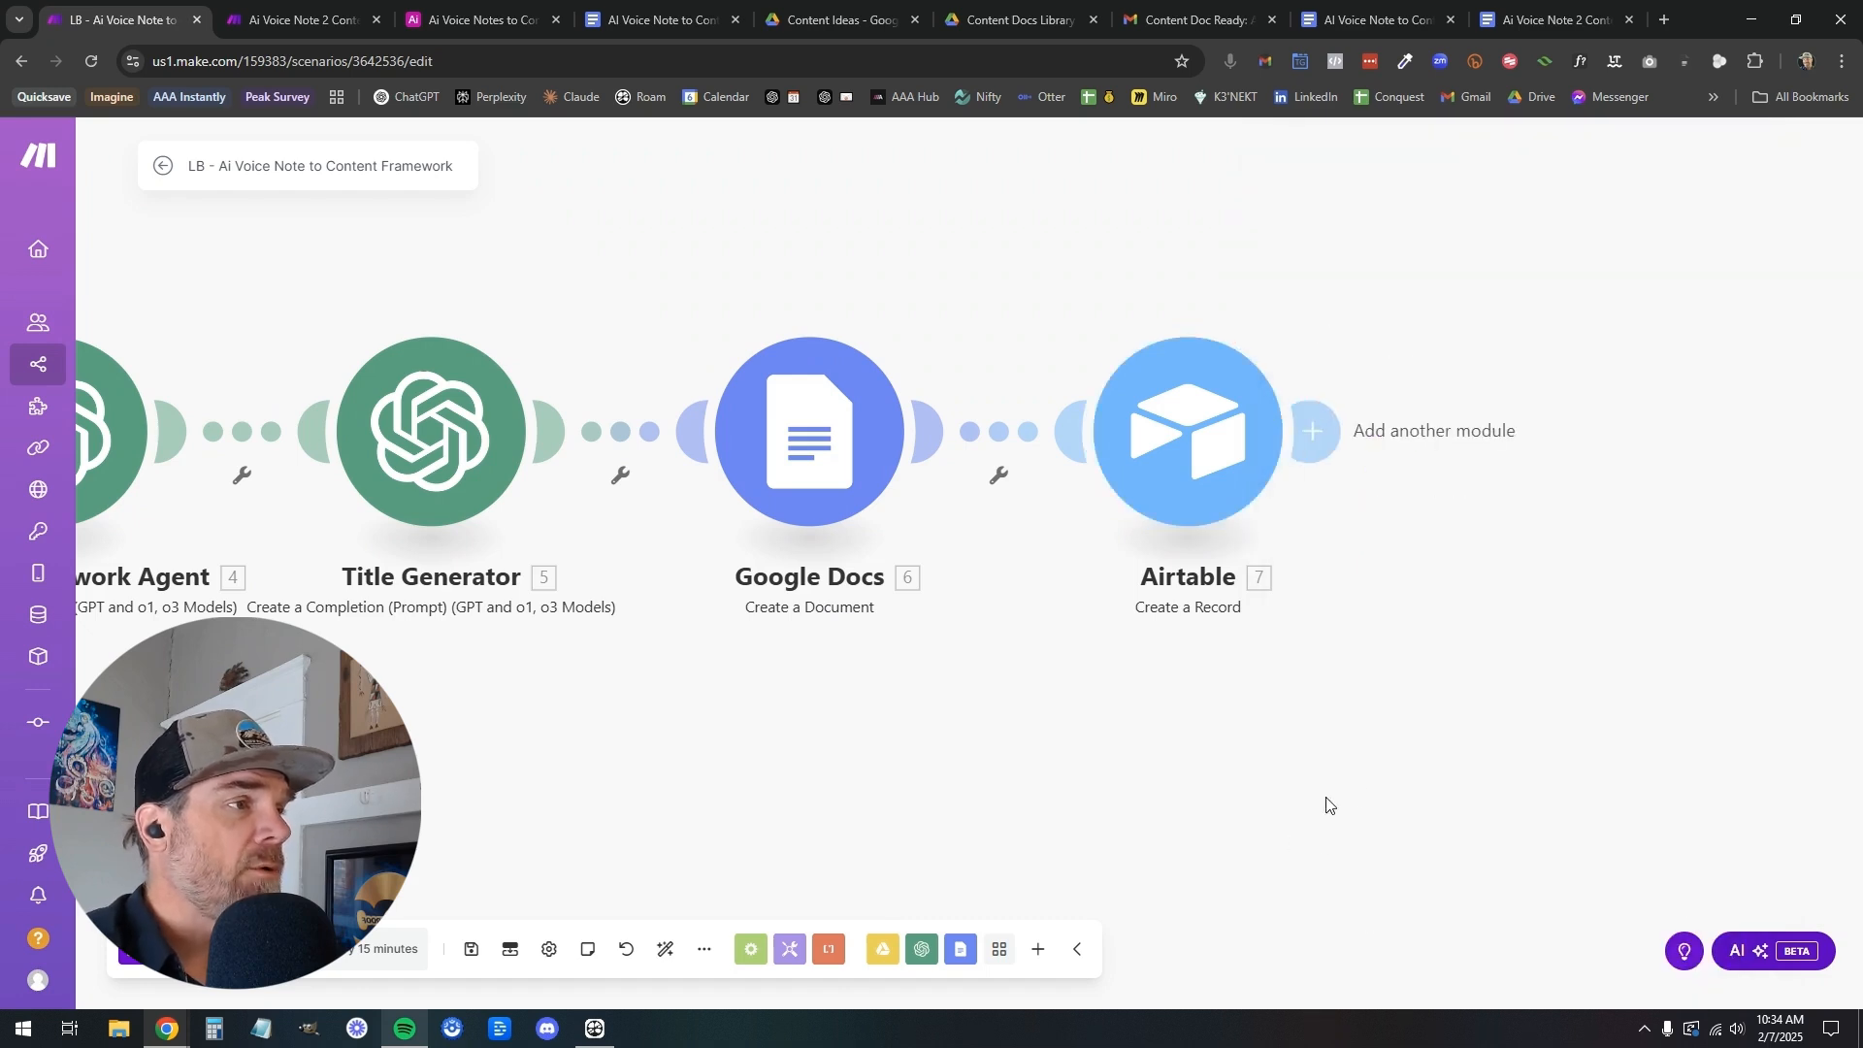
Add a Gmail Send an Email module after Airtable and choose the AllTheCRM Drive connection
click(1024, 427)
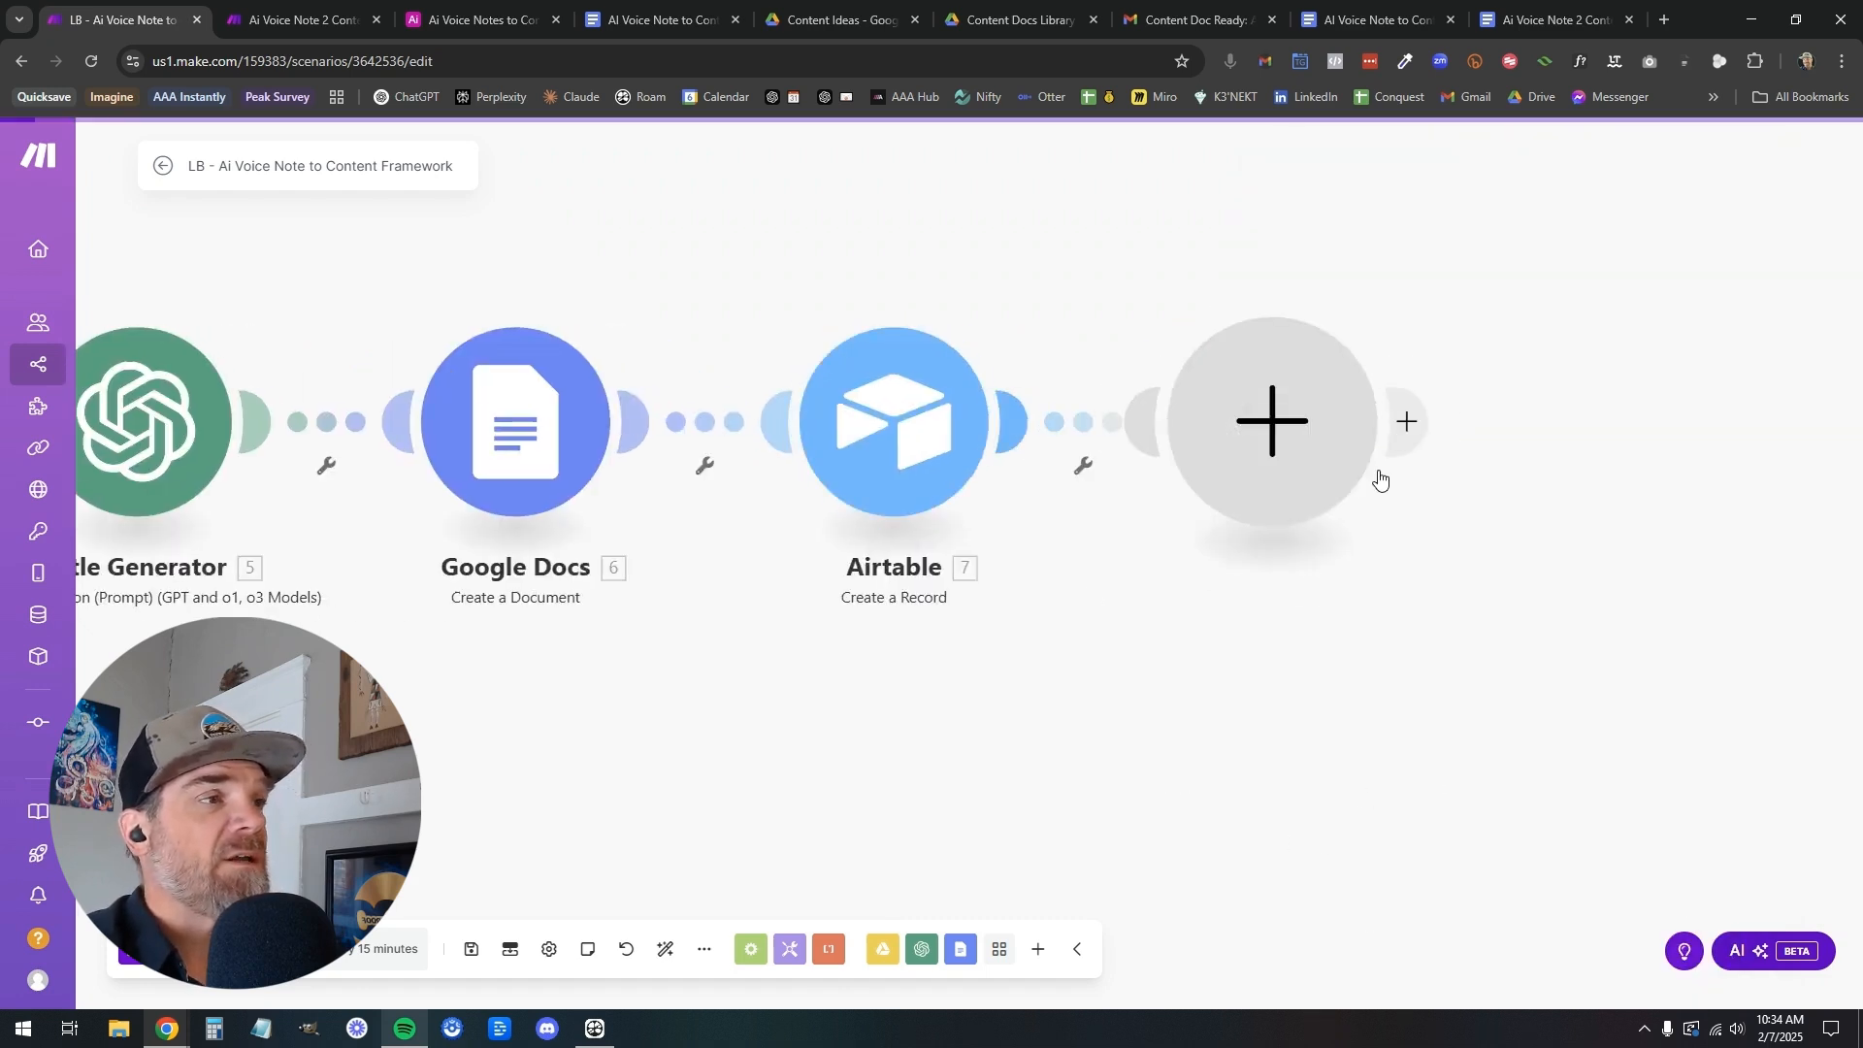
text(gmail)
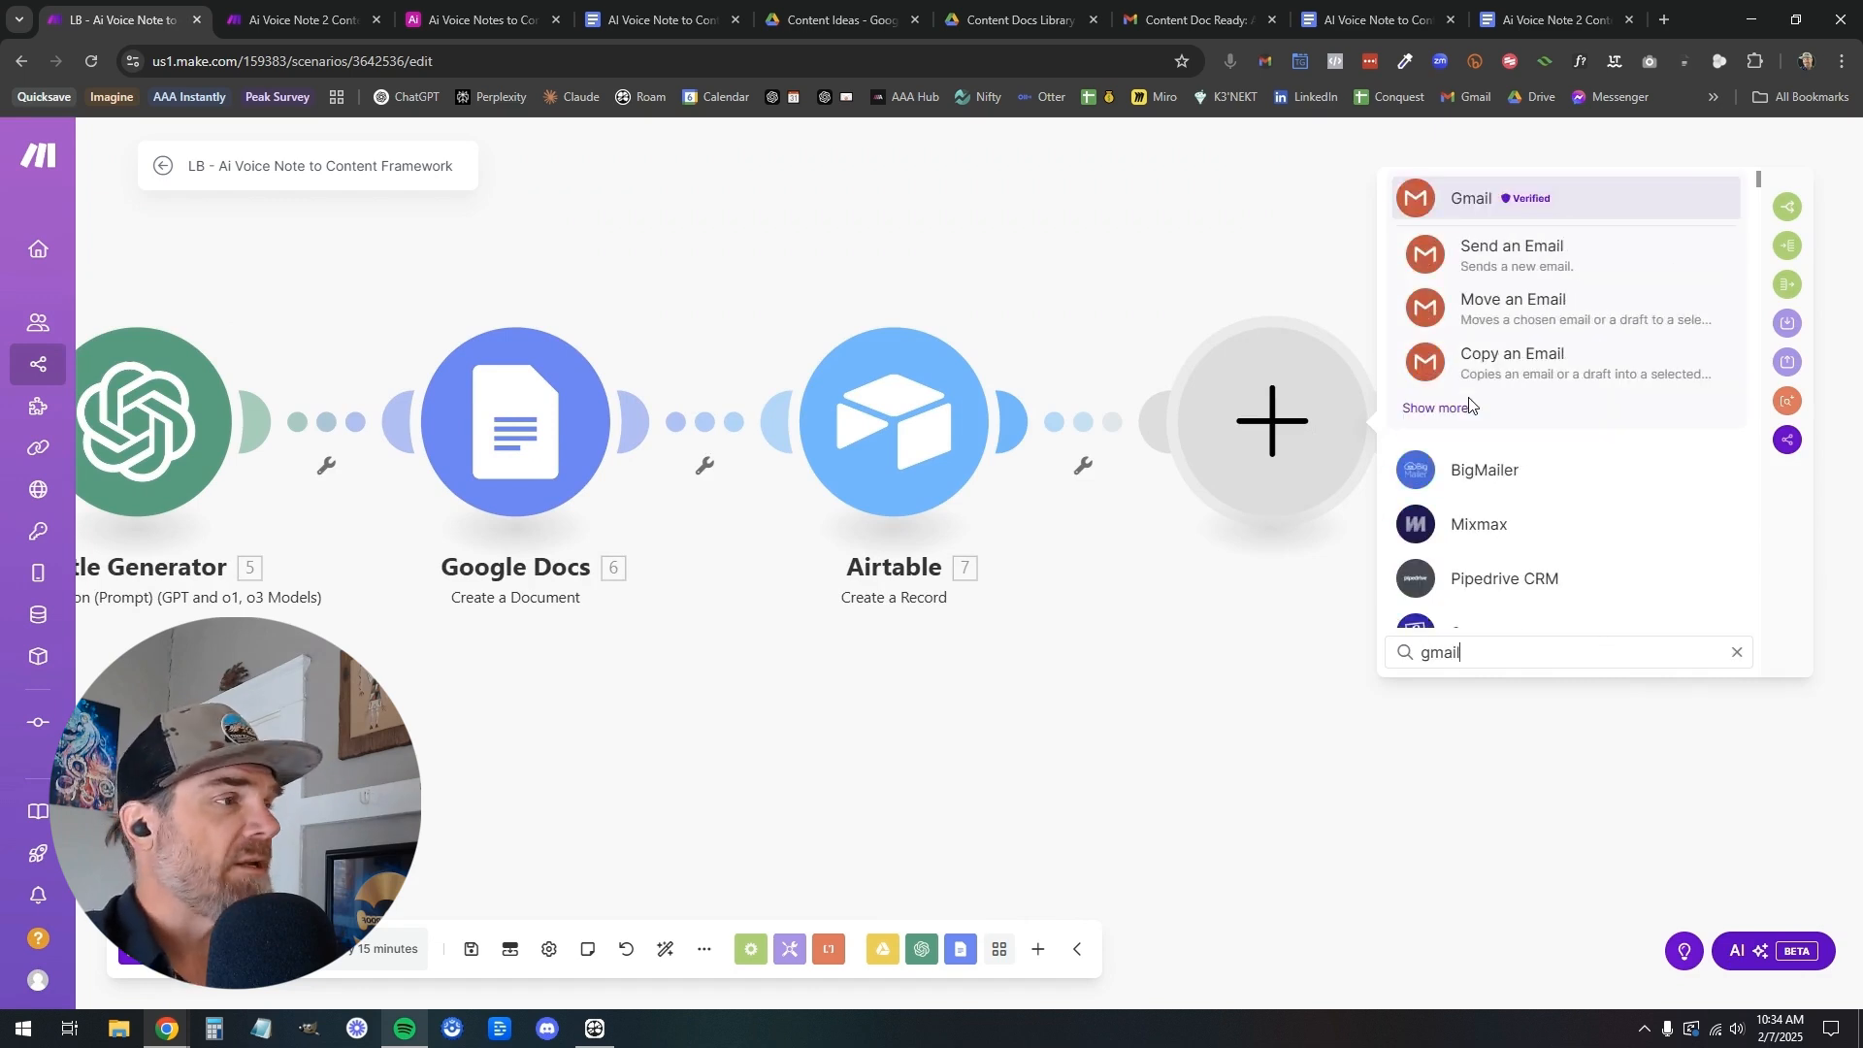
click(1513, 254)
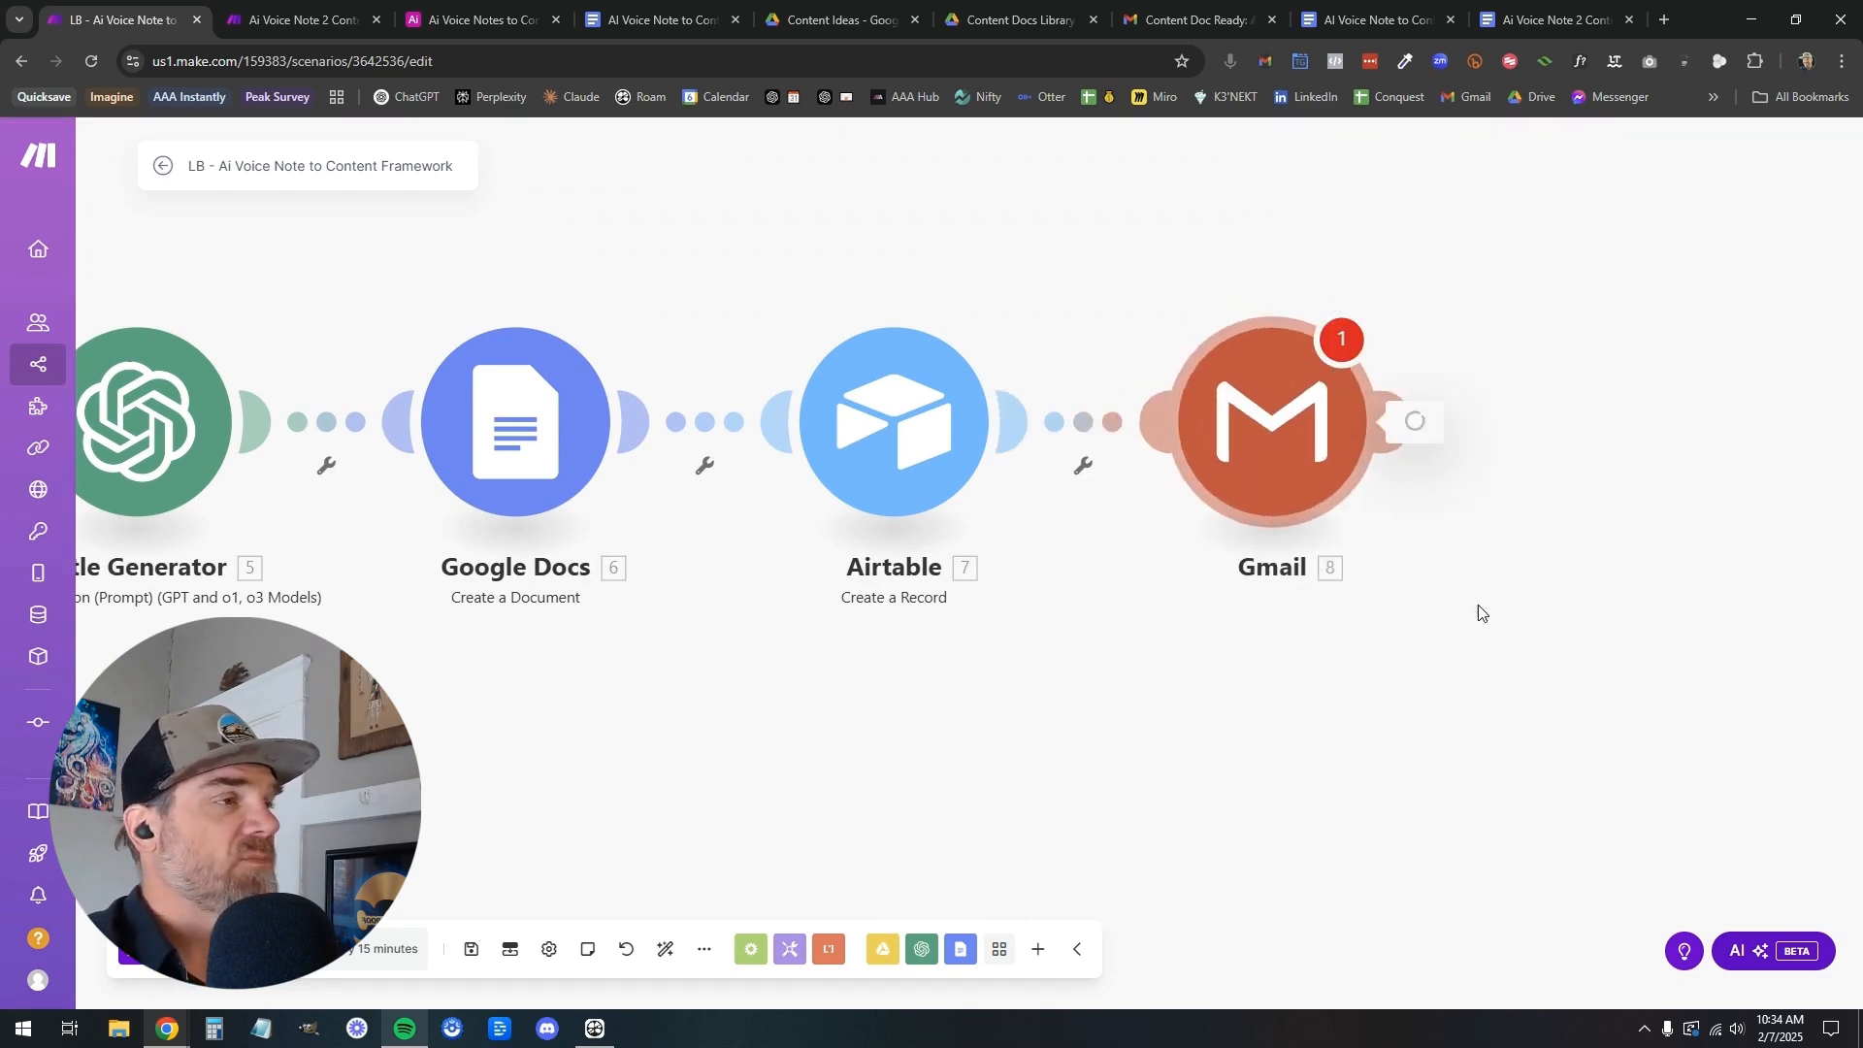
click(1657, 260)
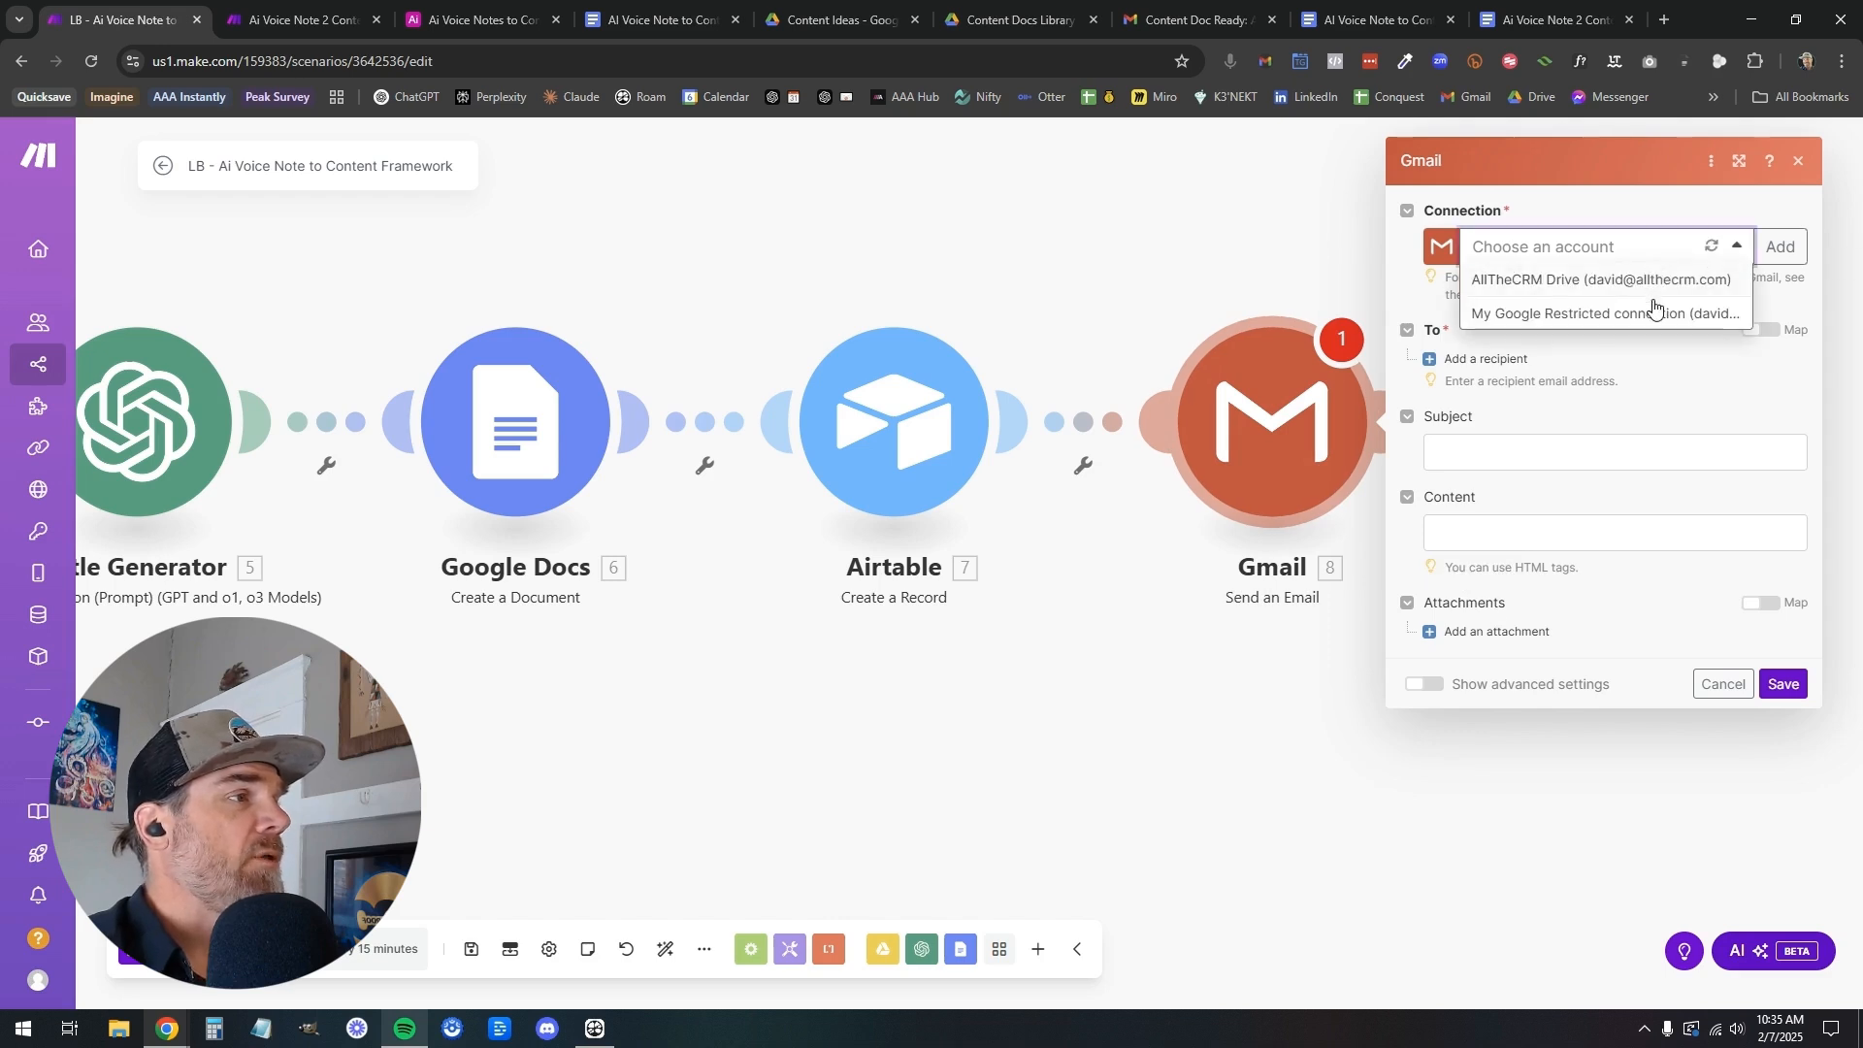
click(1654, 282)
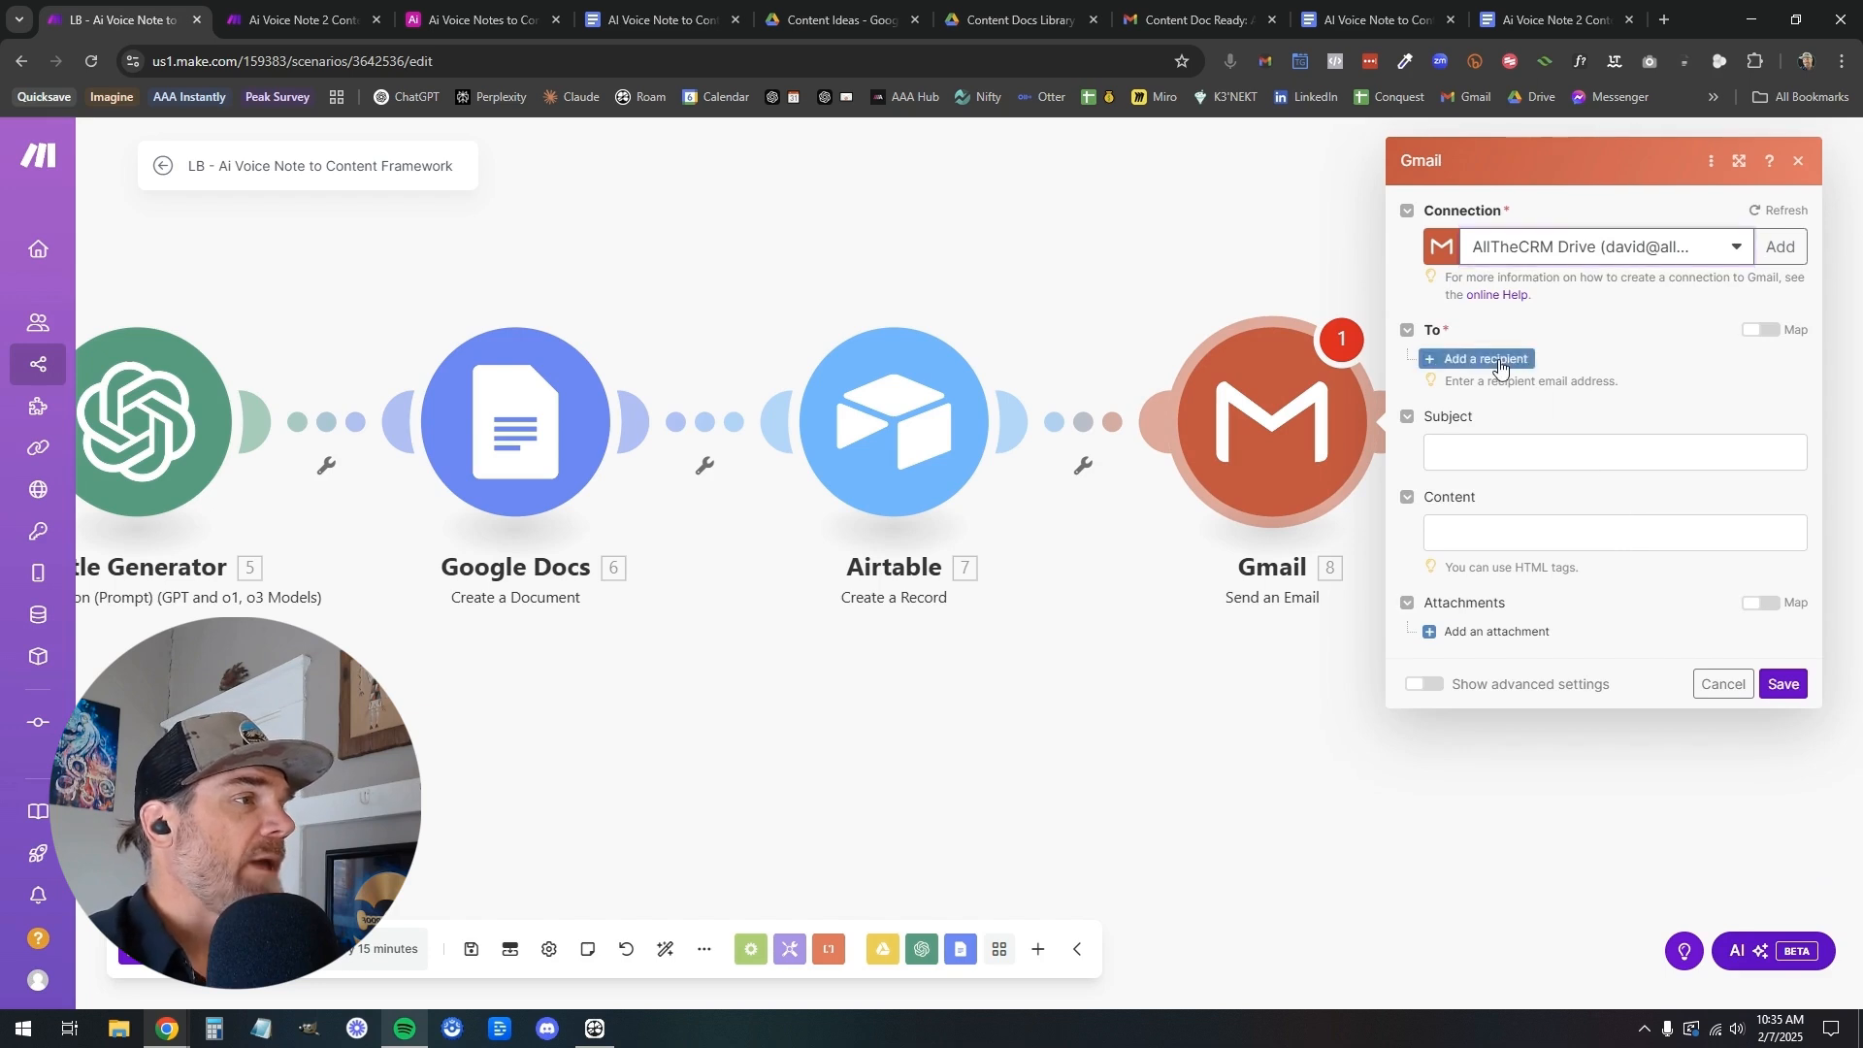
Add one recipient to the Gmail module and enter the recipient's email address
click(1481, 367)
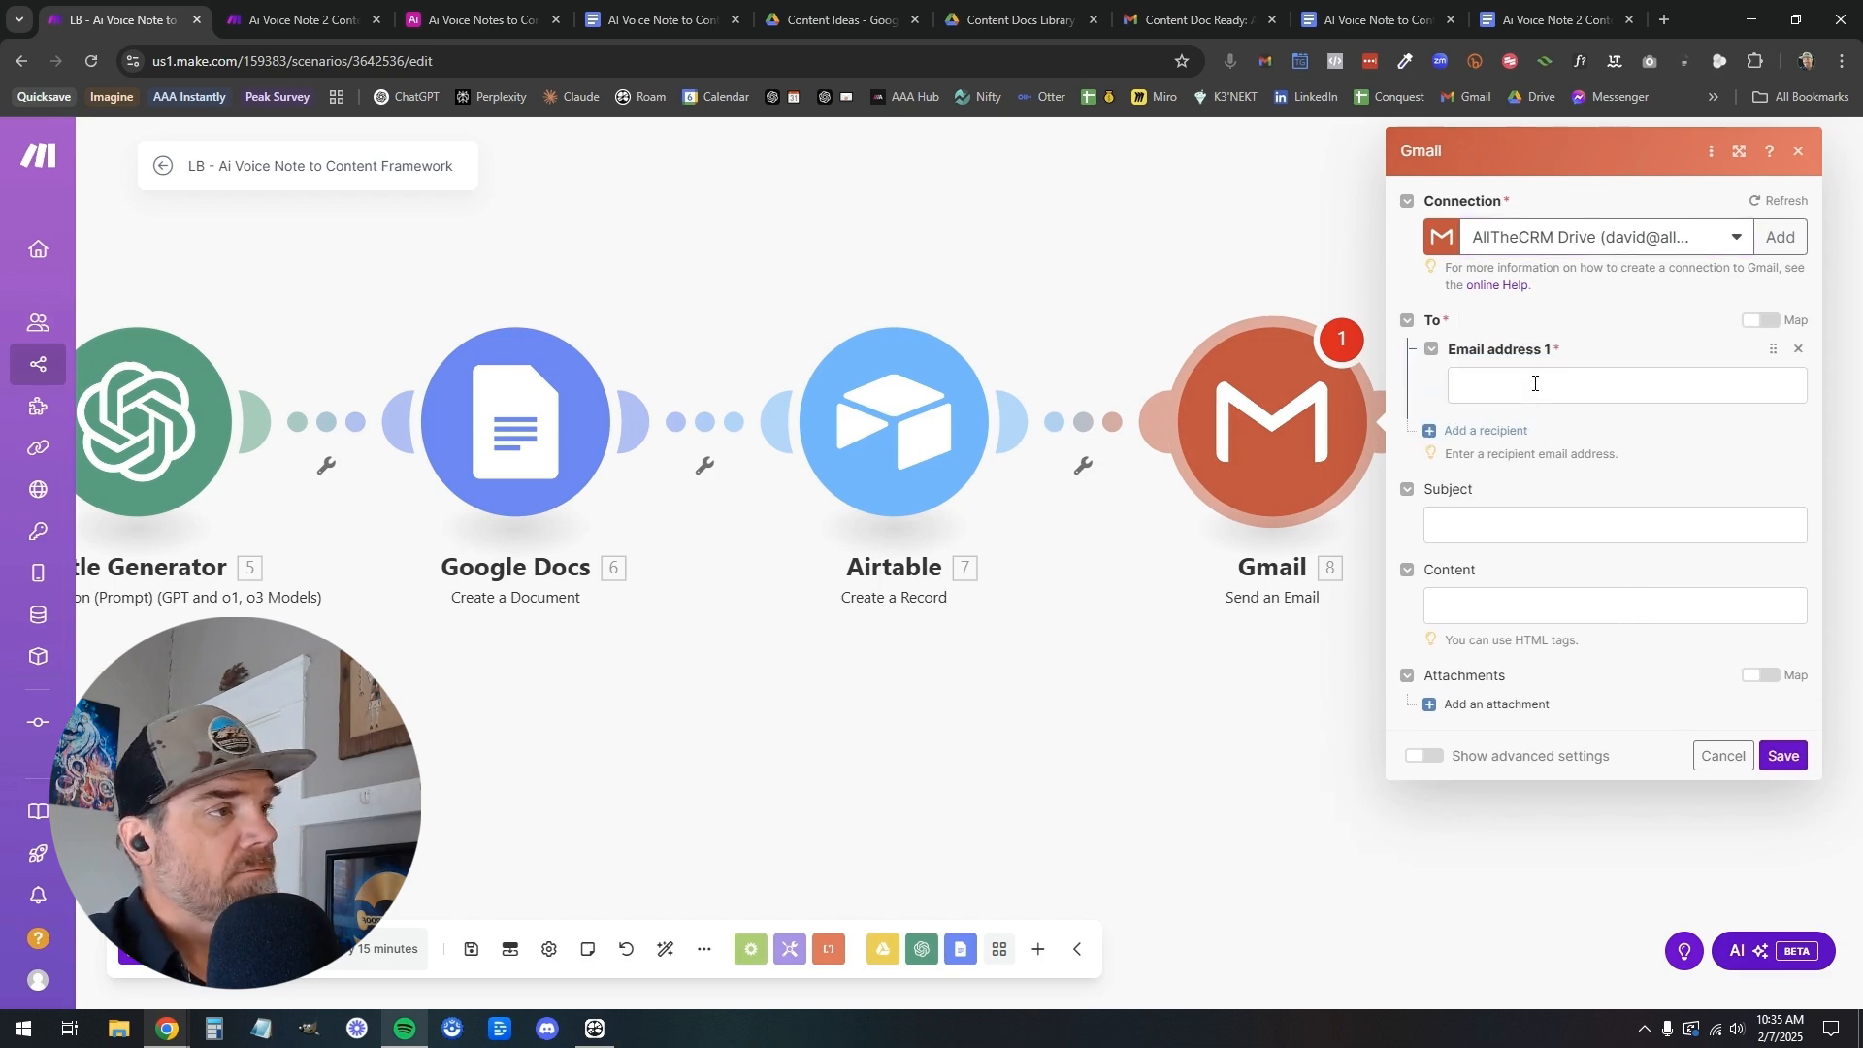
click(1535, 384)
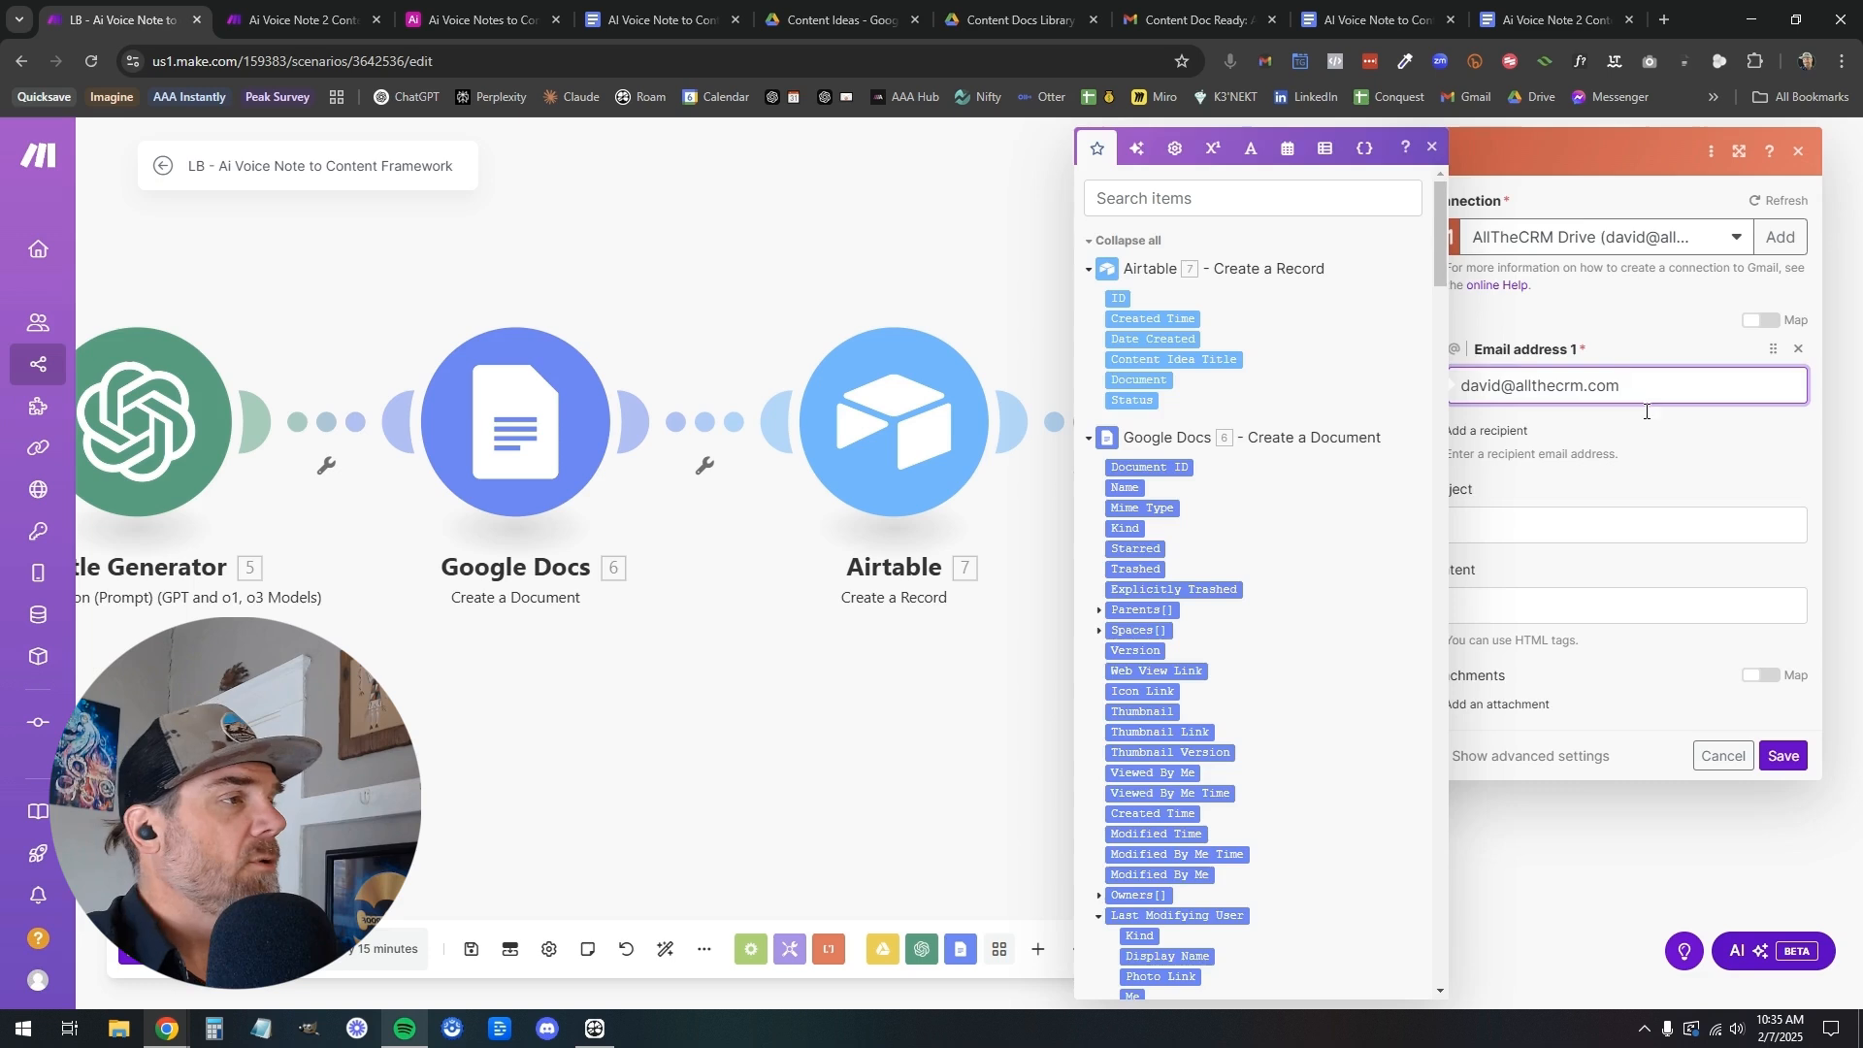
click(1657, 437)
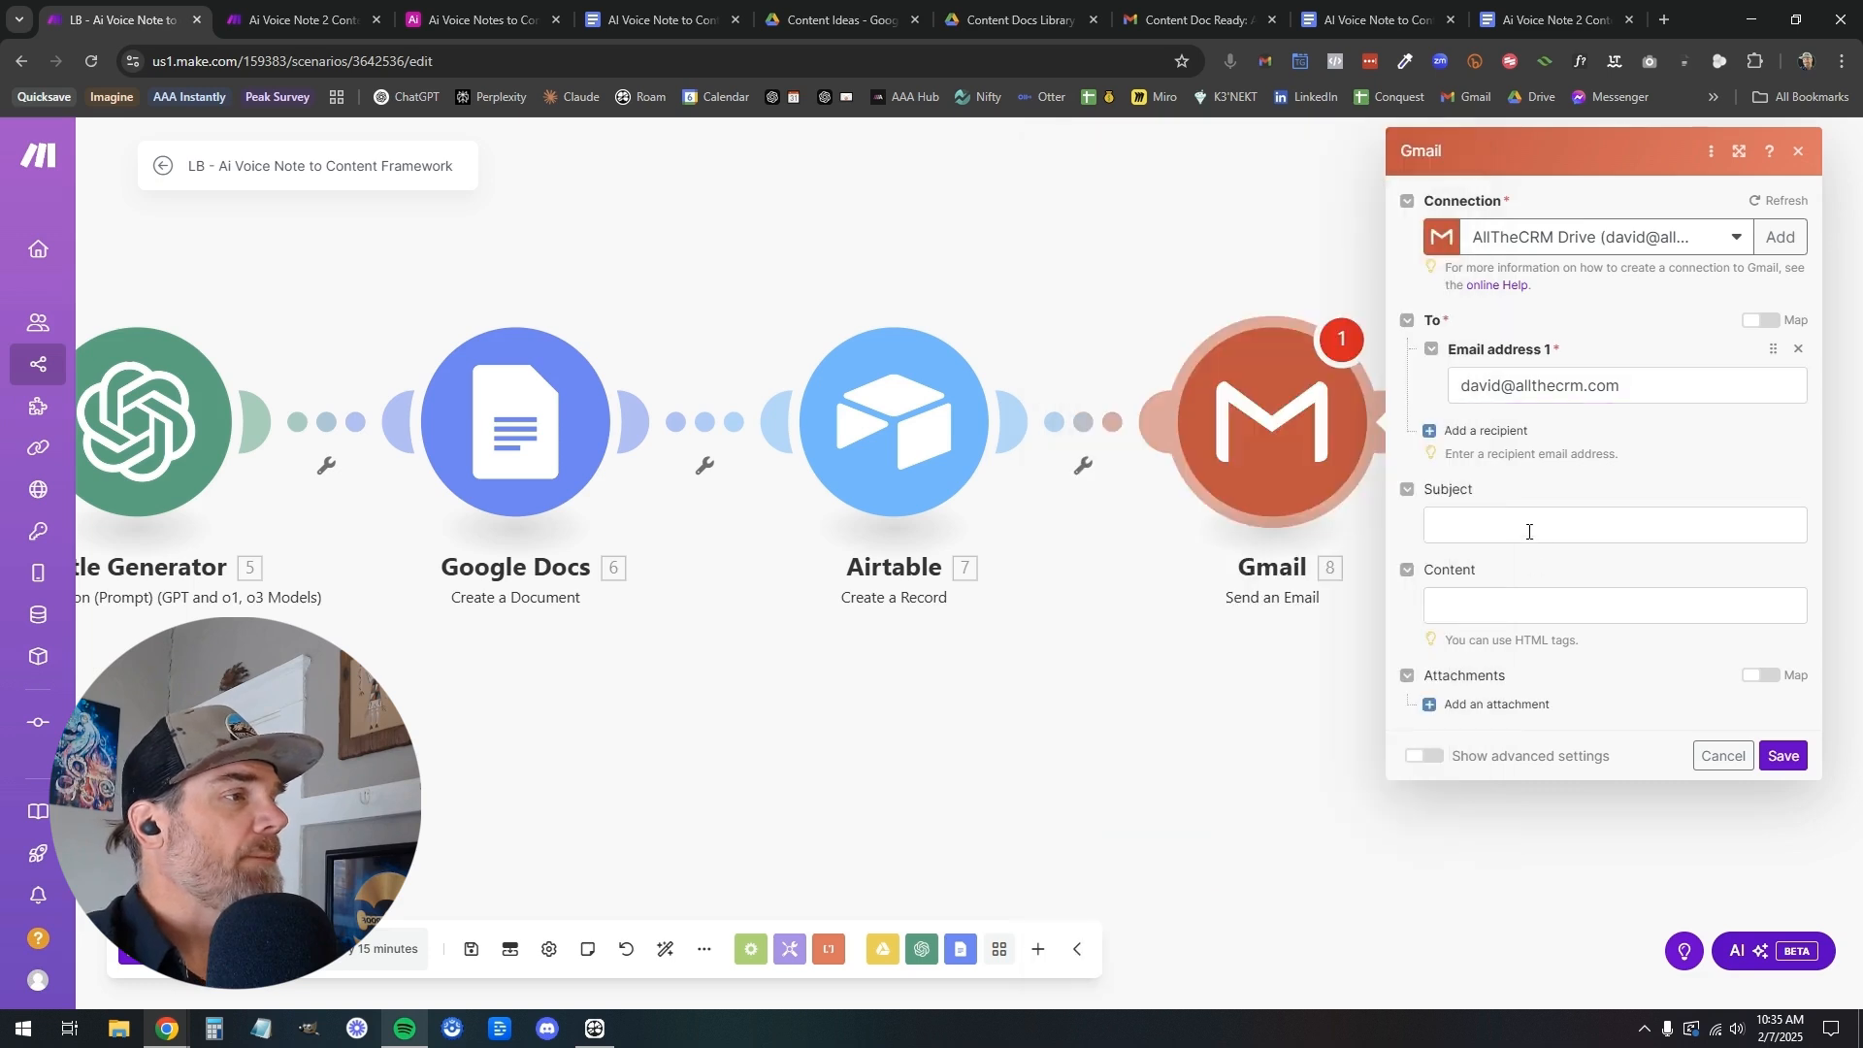
Copy the complete subject line from the Gmail module in the Ai Voice Note 2 Content Creation Framework scenario
click(1529, 531)
click(307, 20)
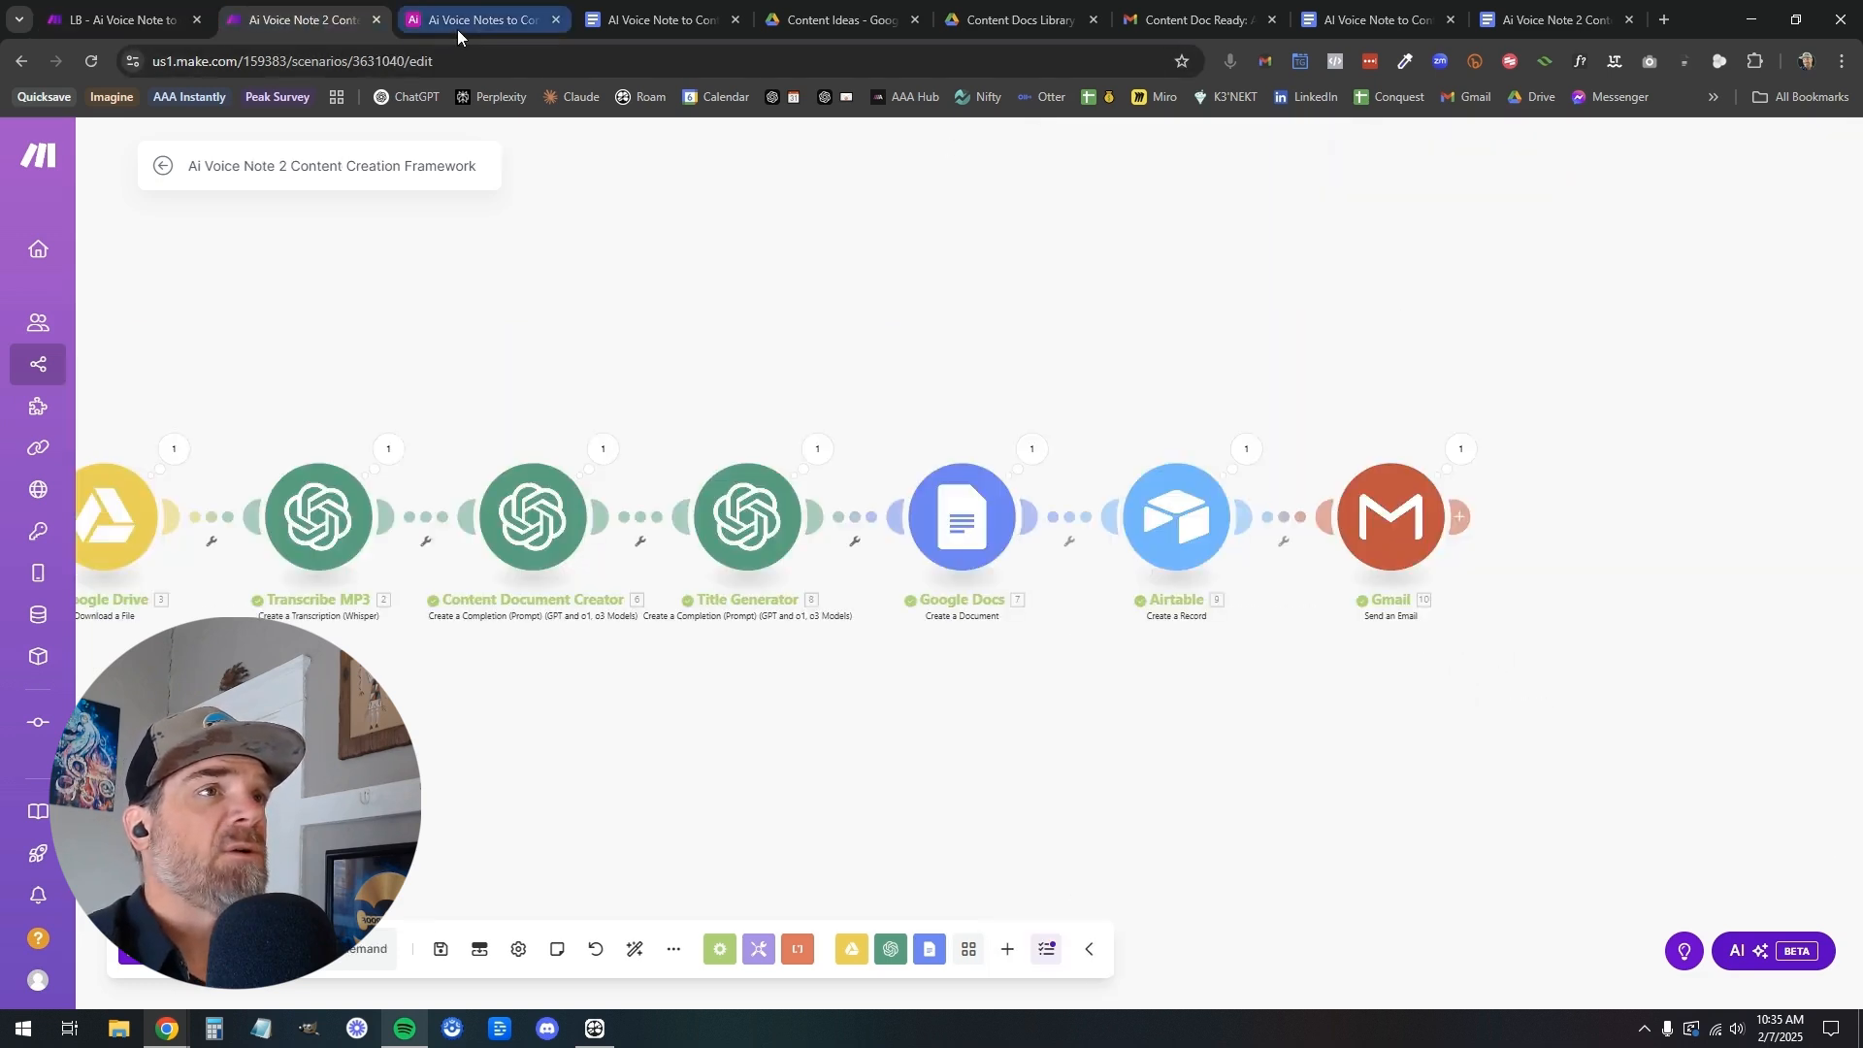
click(457, 19)
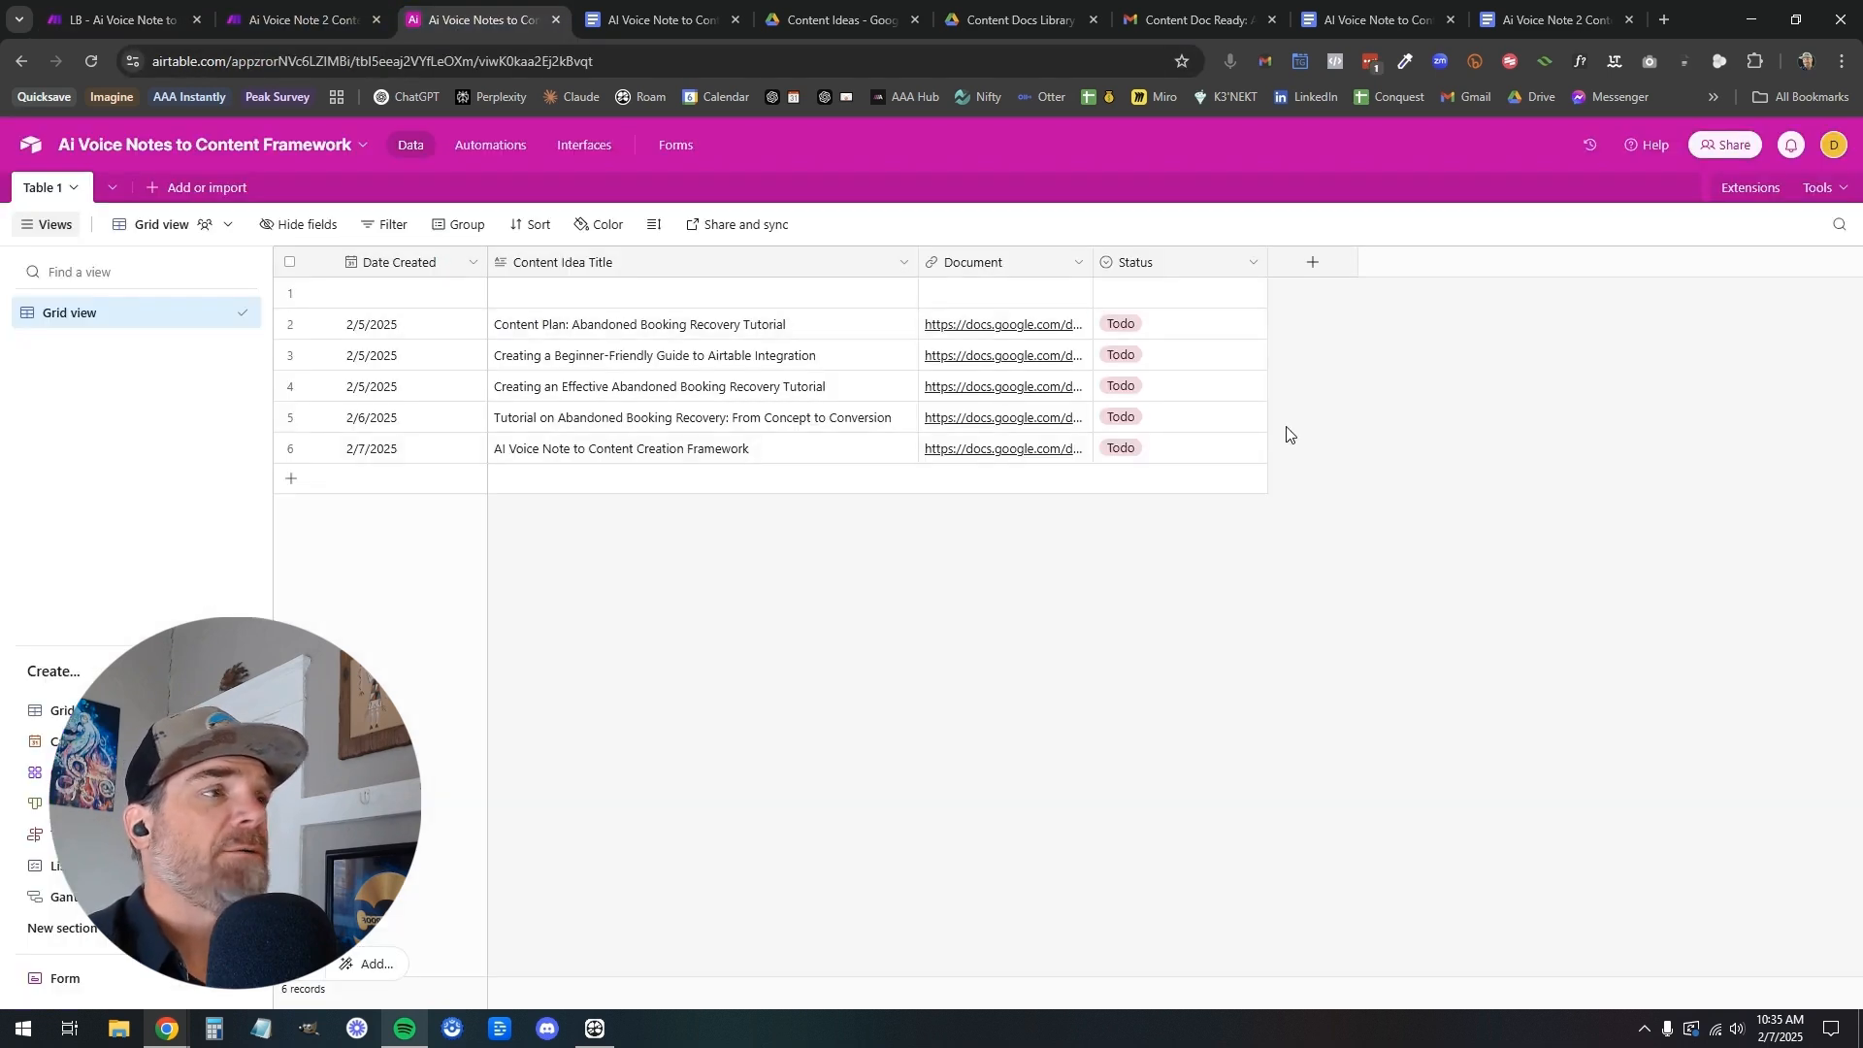
click(307, 26)
click(1388, 515)
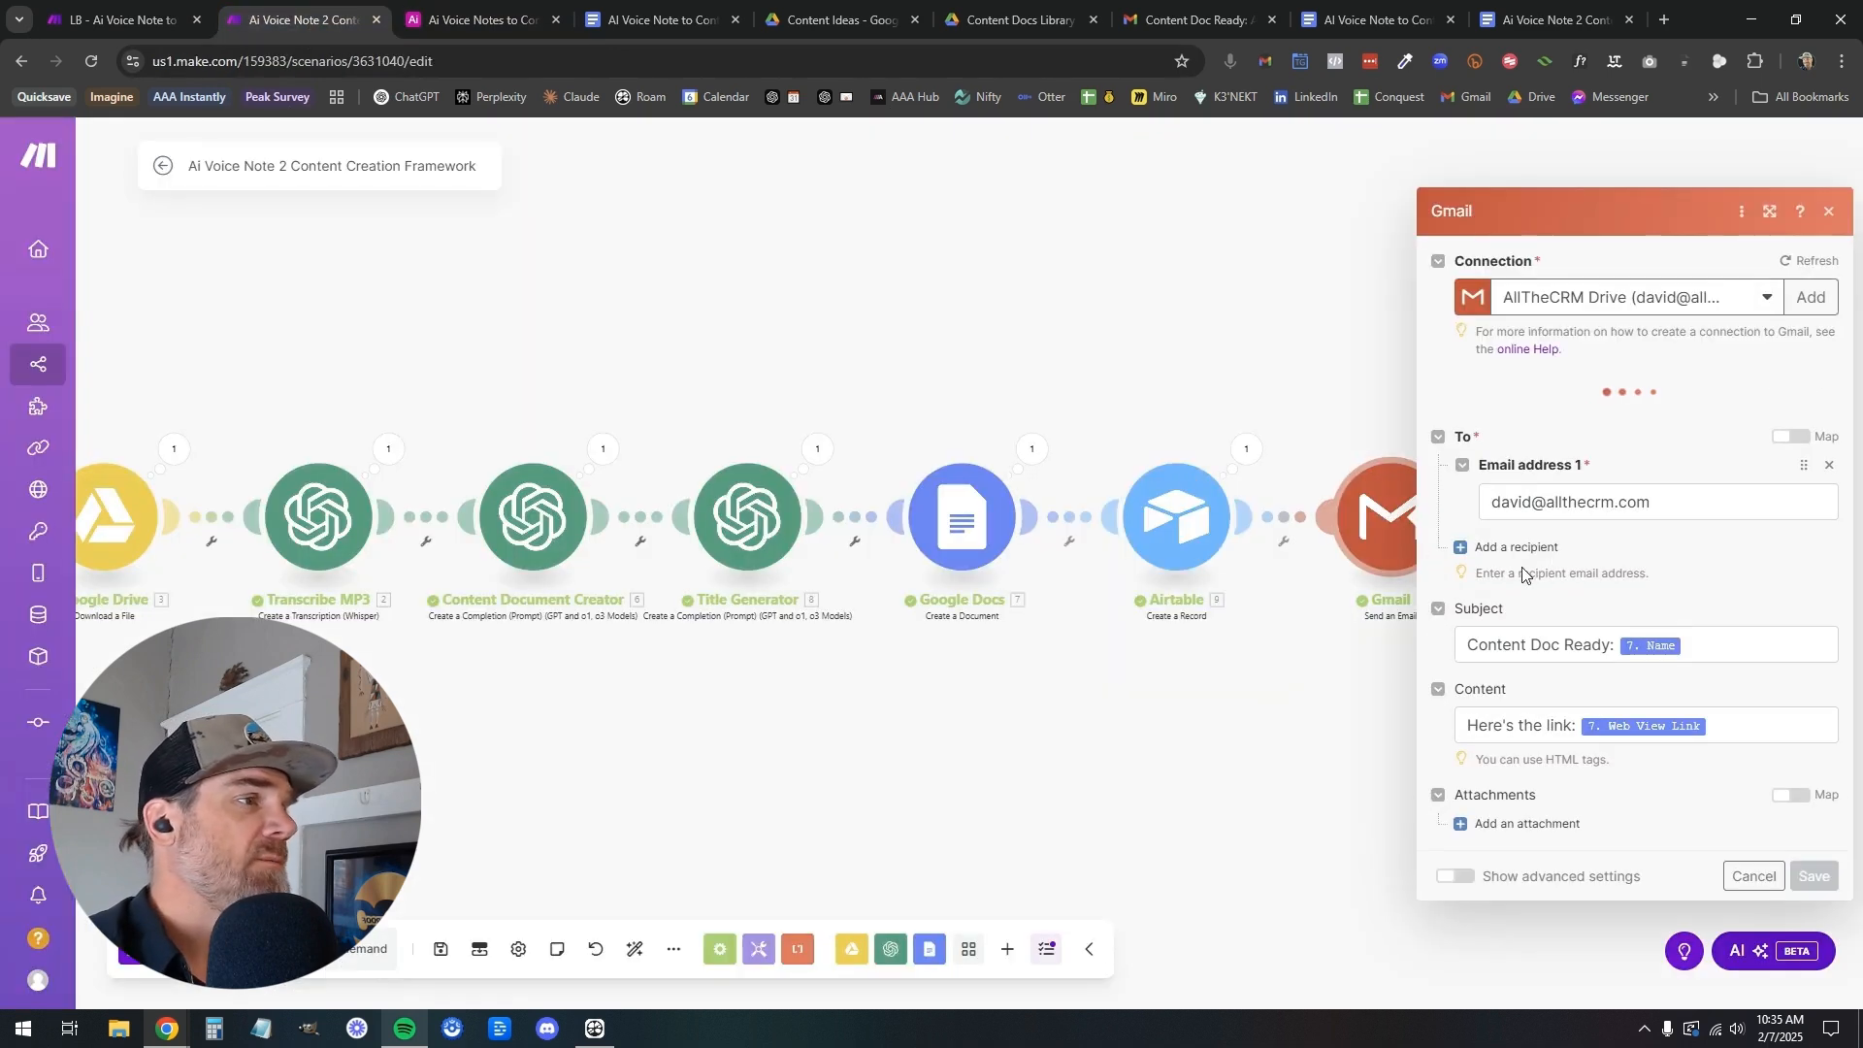
click(1744, 640)
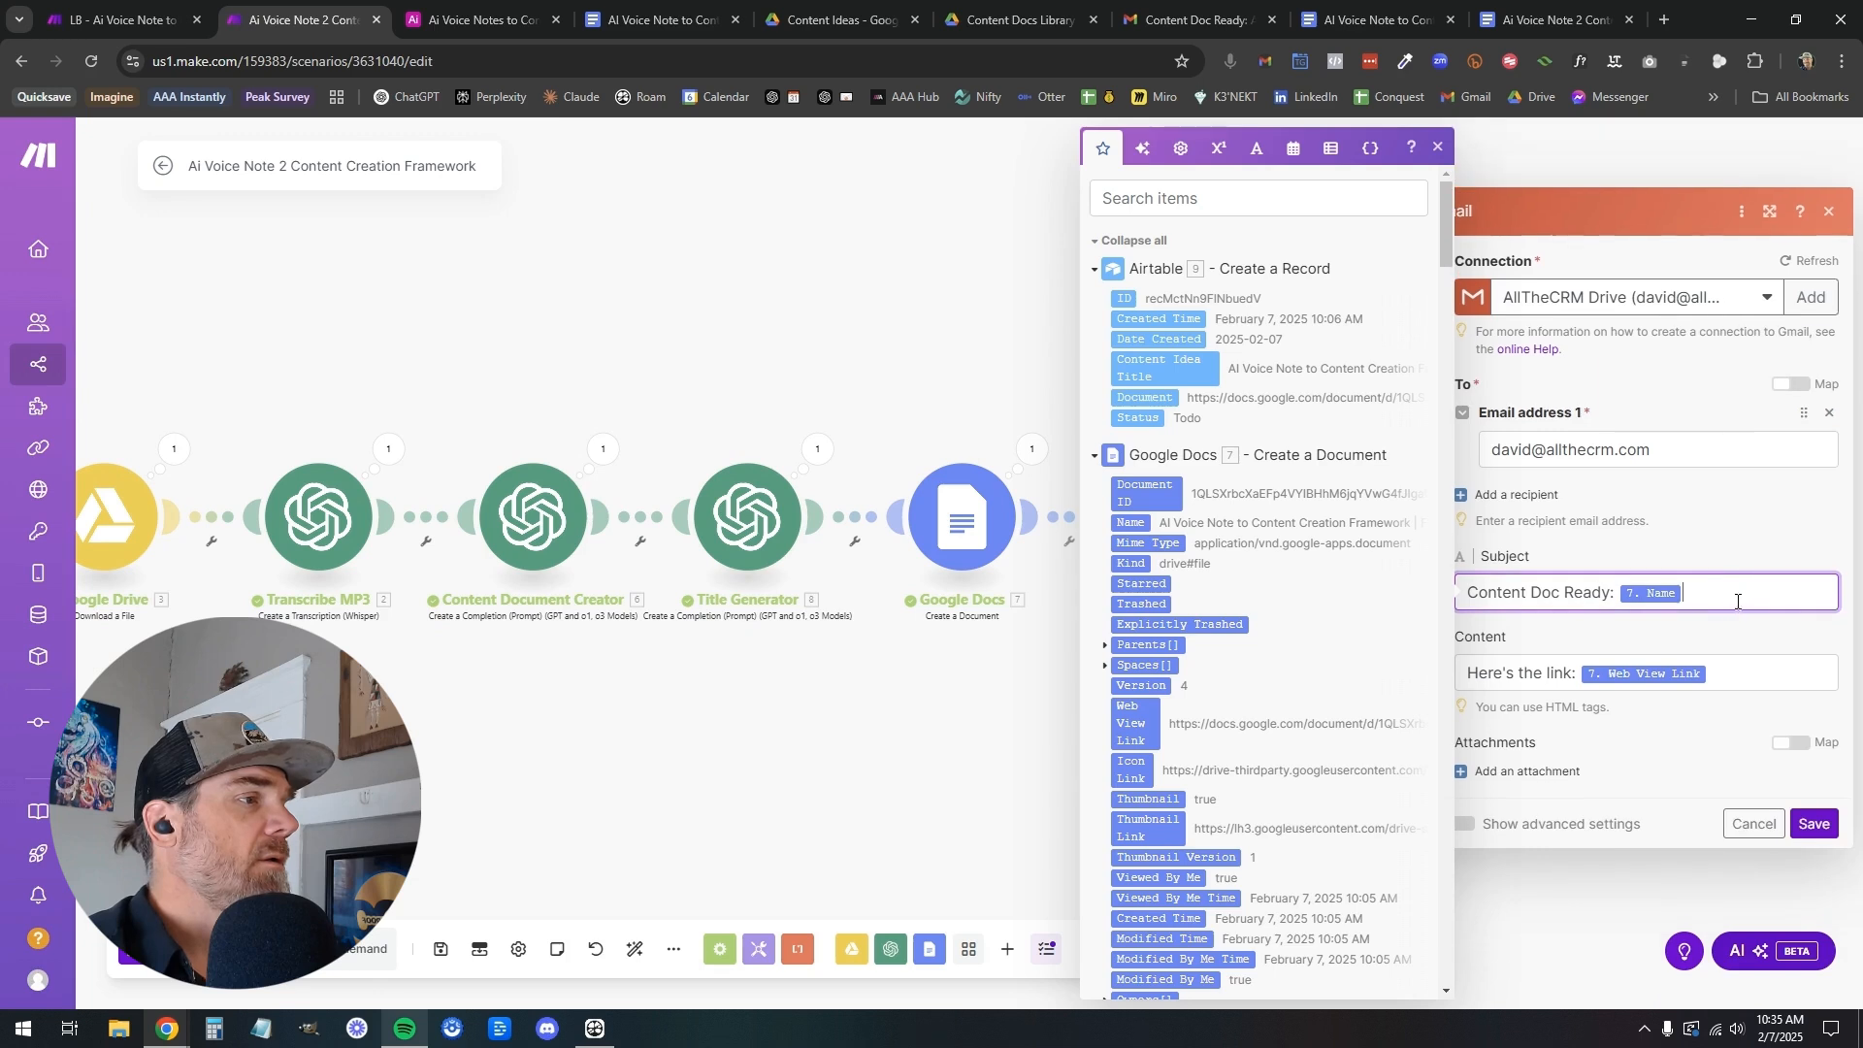
drag(1644, 607, 1463, 597)
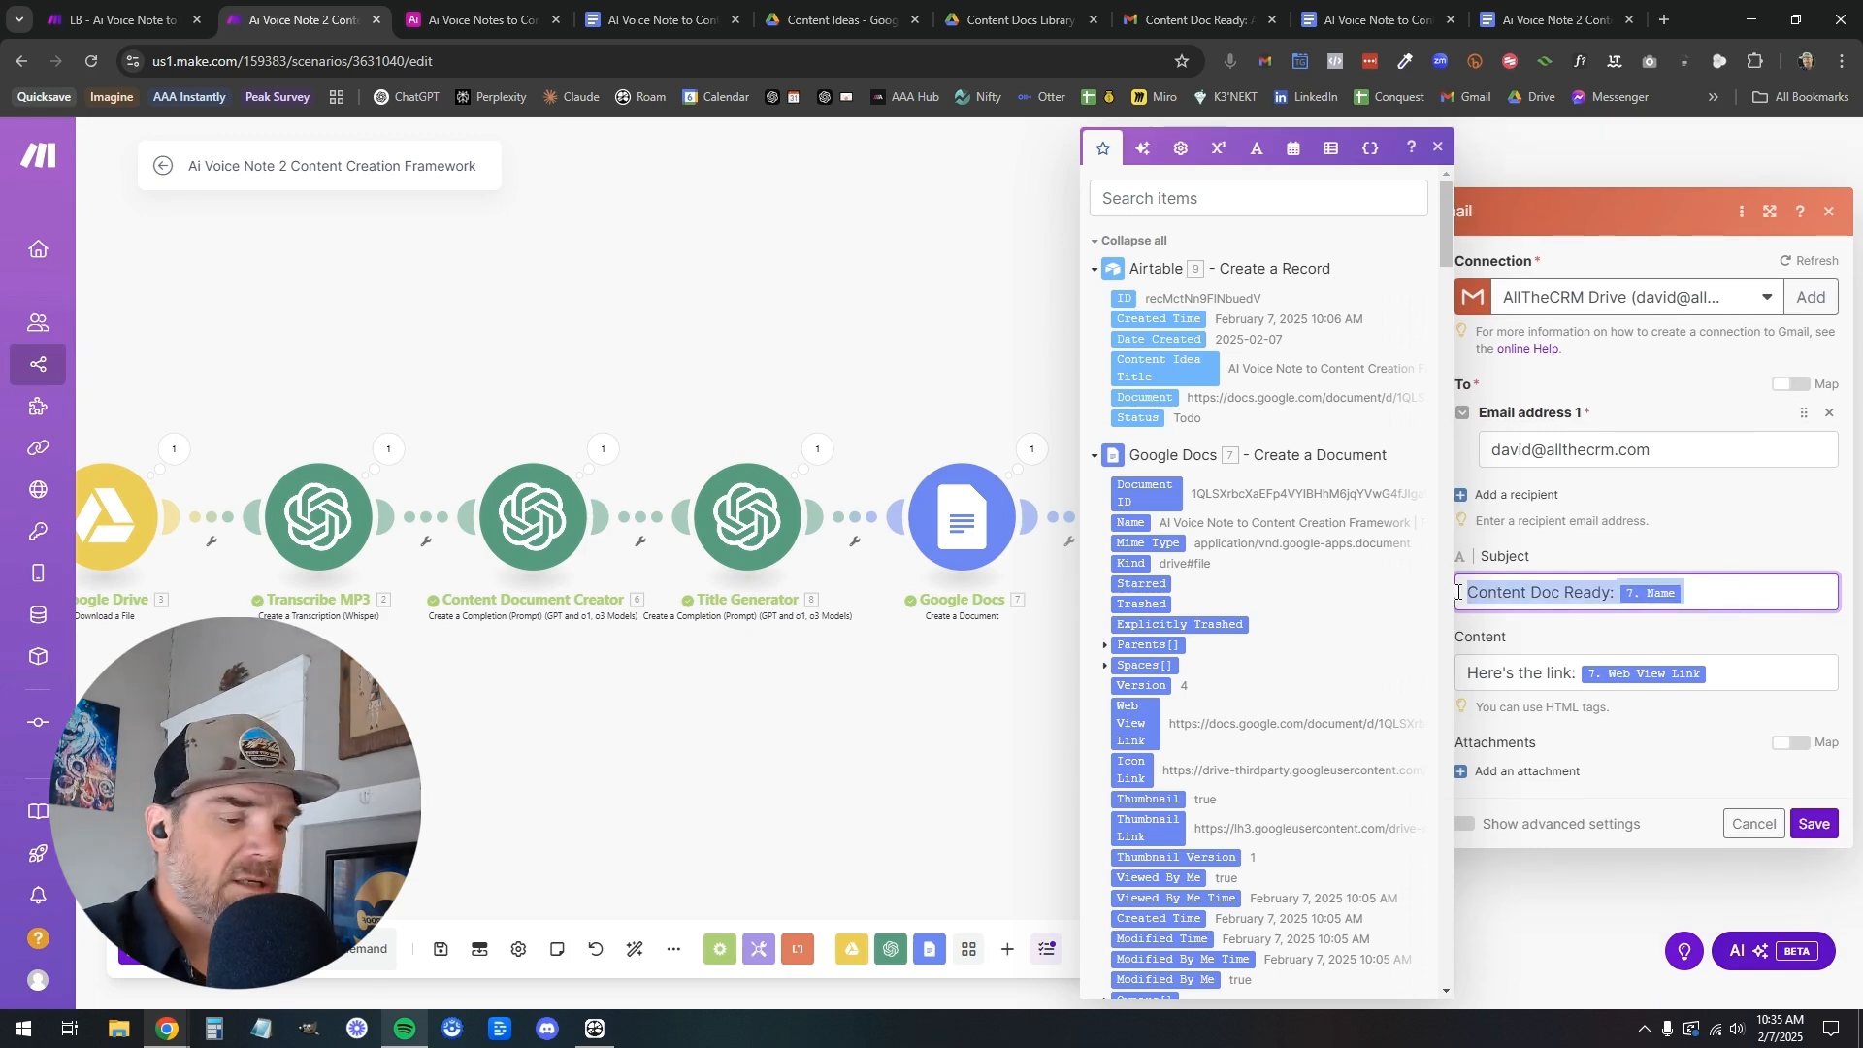
In the LB scenario, set the Gmail subject to "Content Doc Ready:" followed by the Google Docs module's Name
click(85, 32)
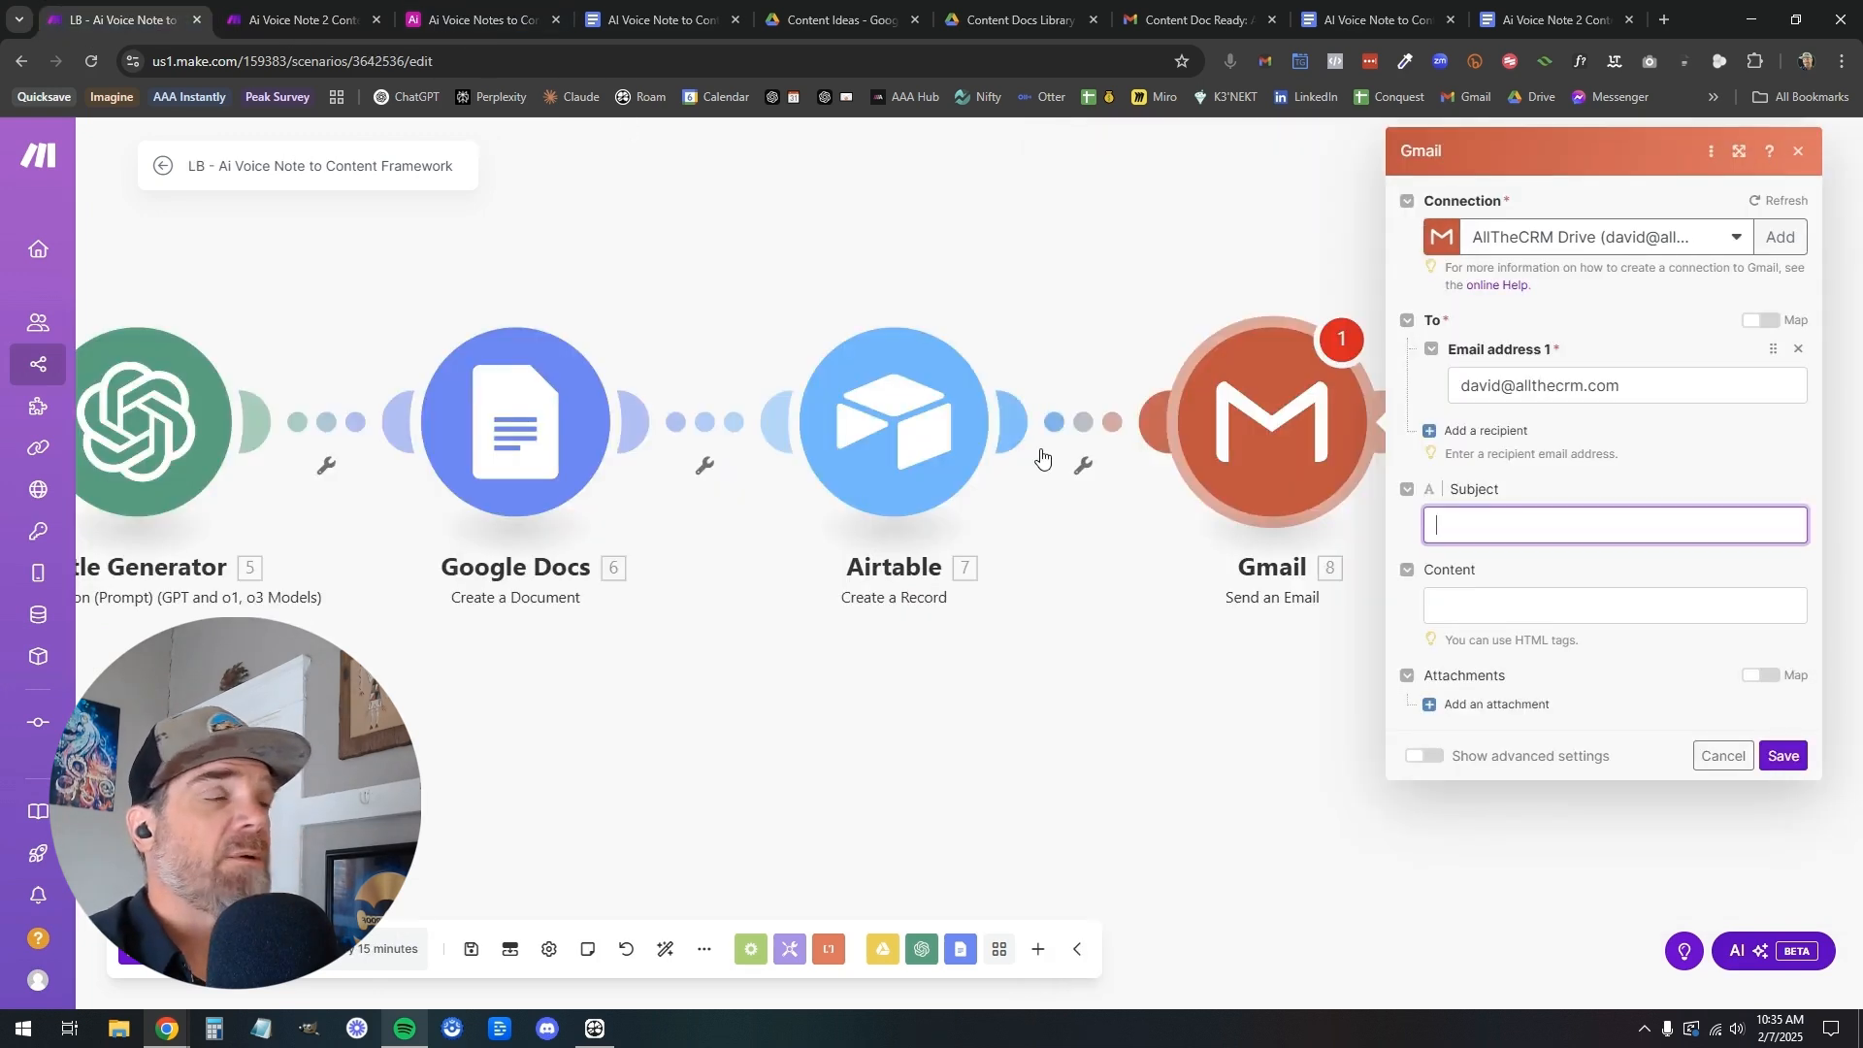
click(1521, 531)
text(Content Doc Ready: 7.name)
key(BackSpace)
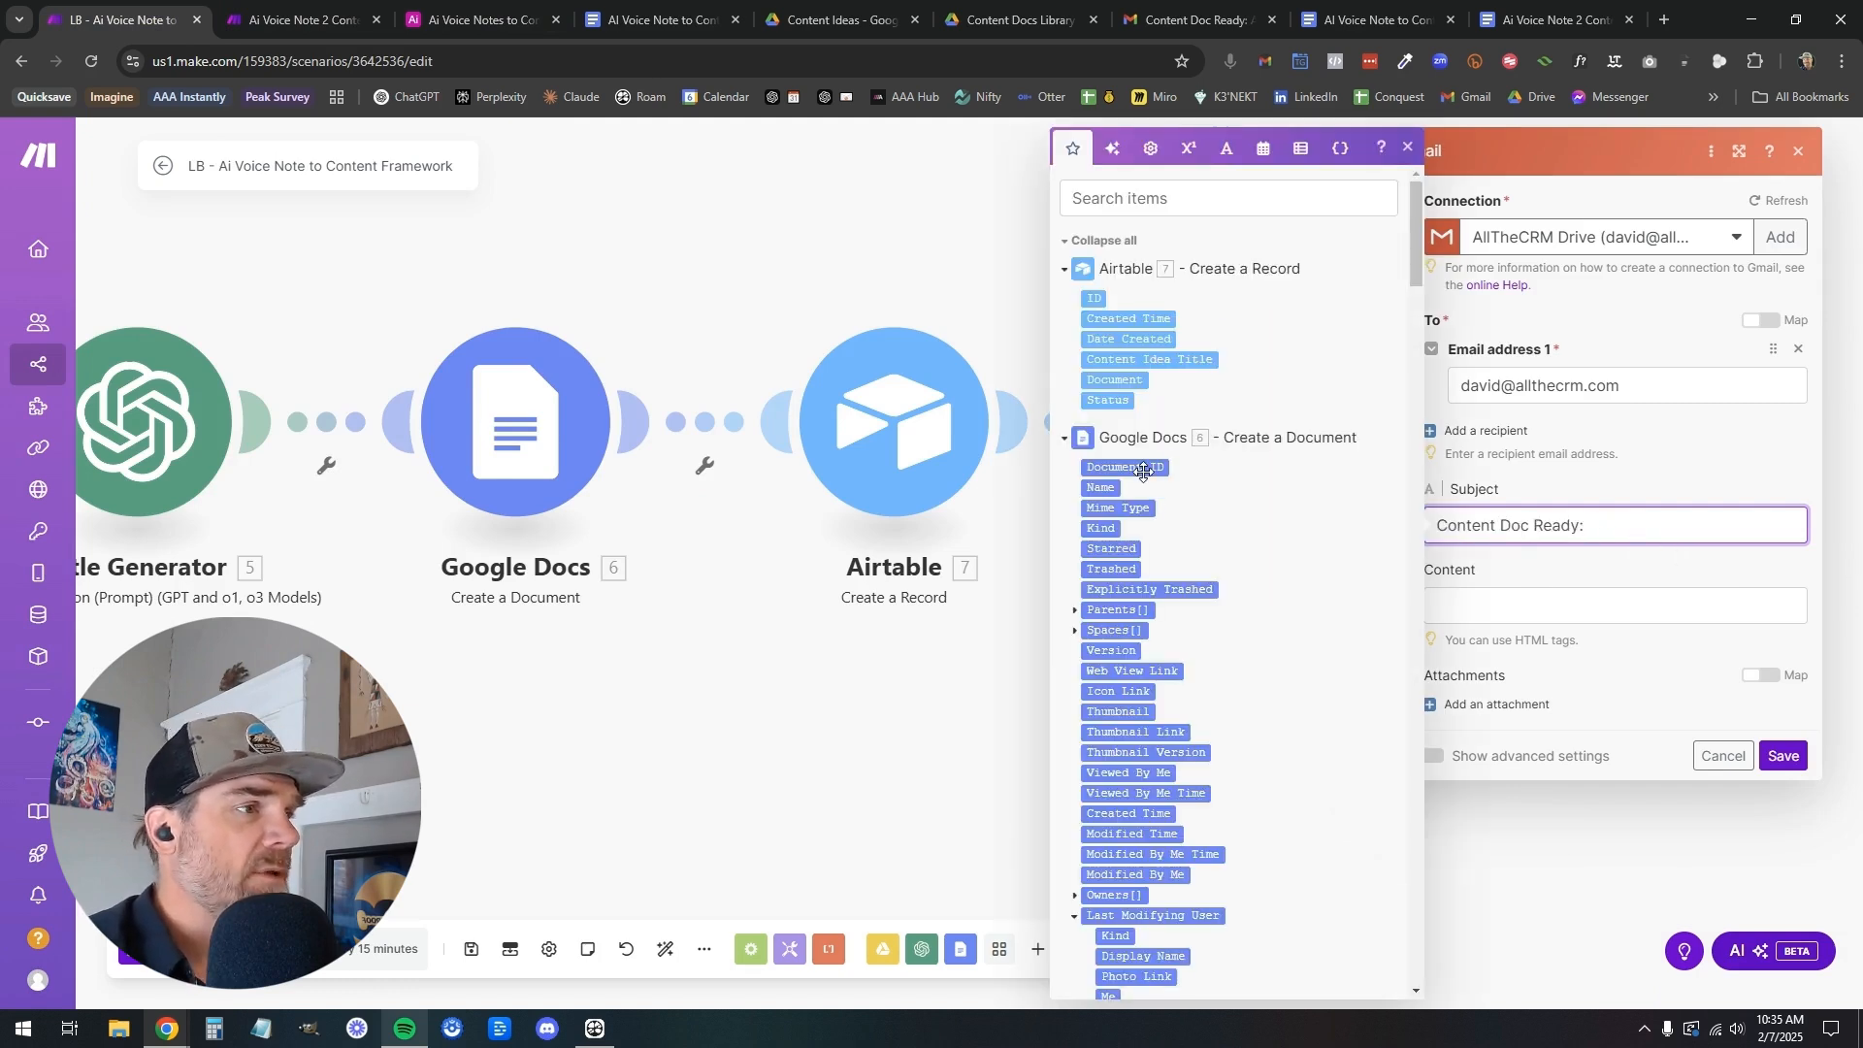
click(1100, 487)
Copy the complete content text from the Gmail module in the Ai Voice Note 2 Content Creation Framework scenario
click(1560, 600)
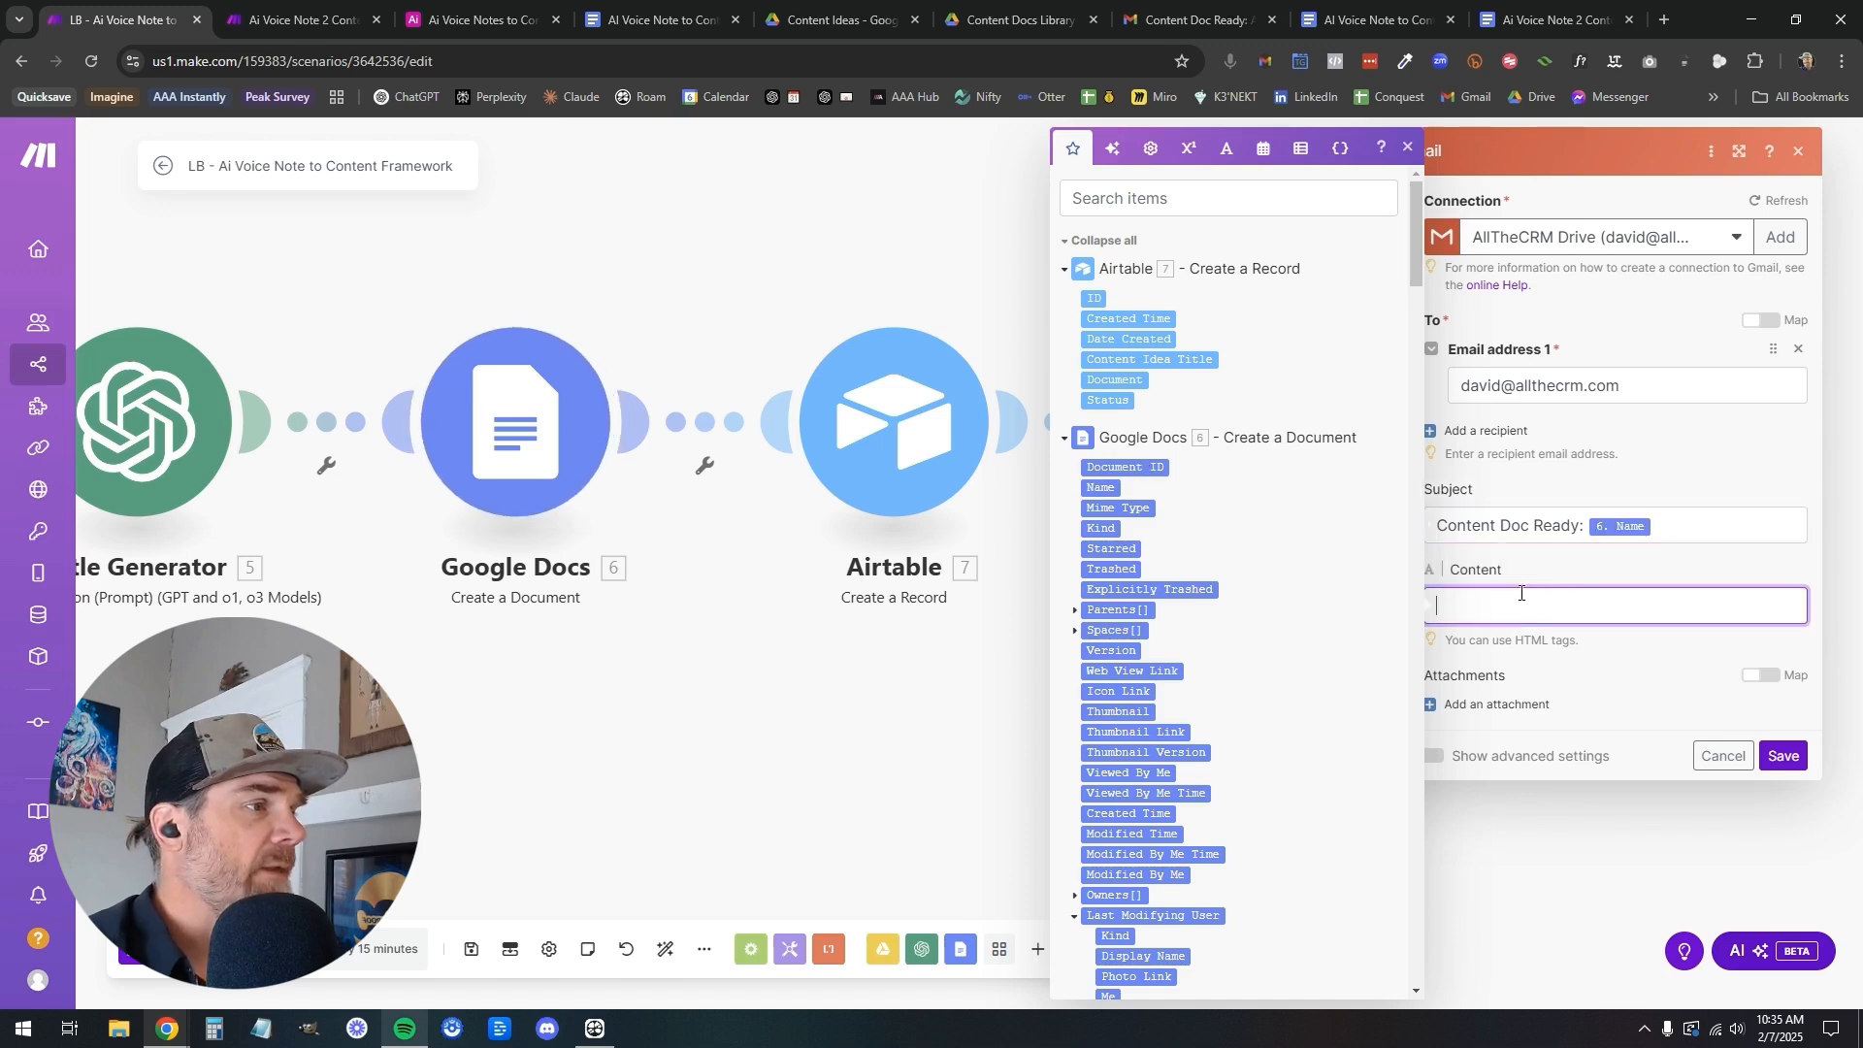
click(268, 23)
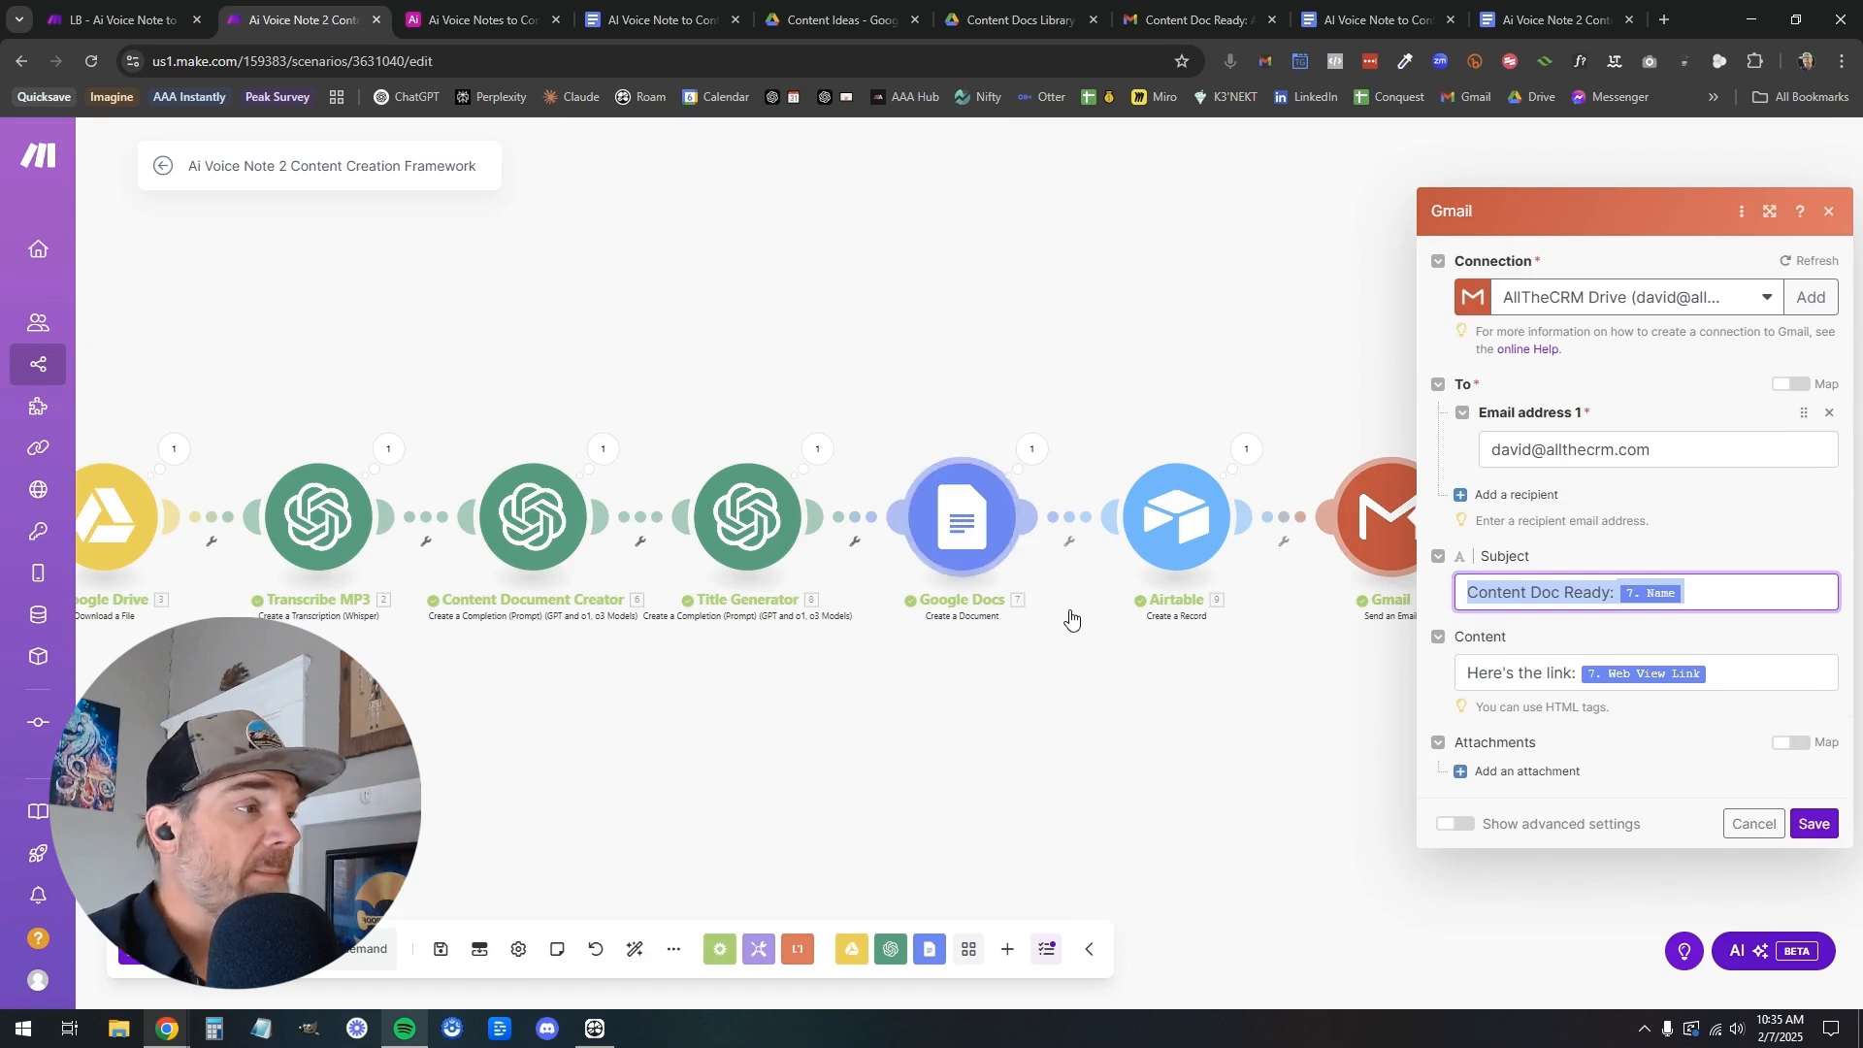
click(1484, 673)
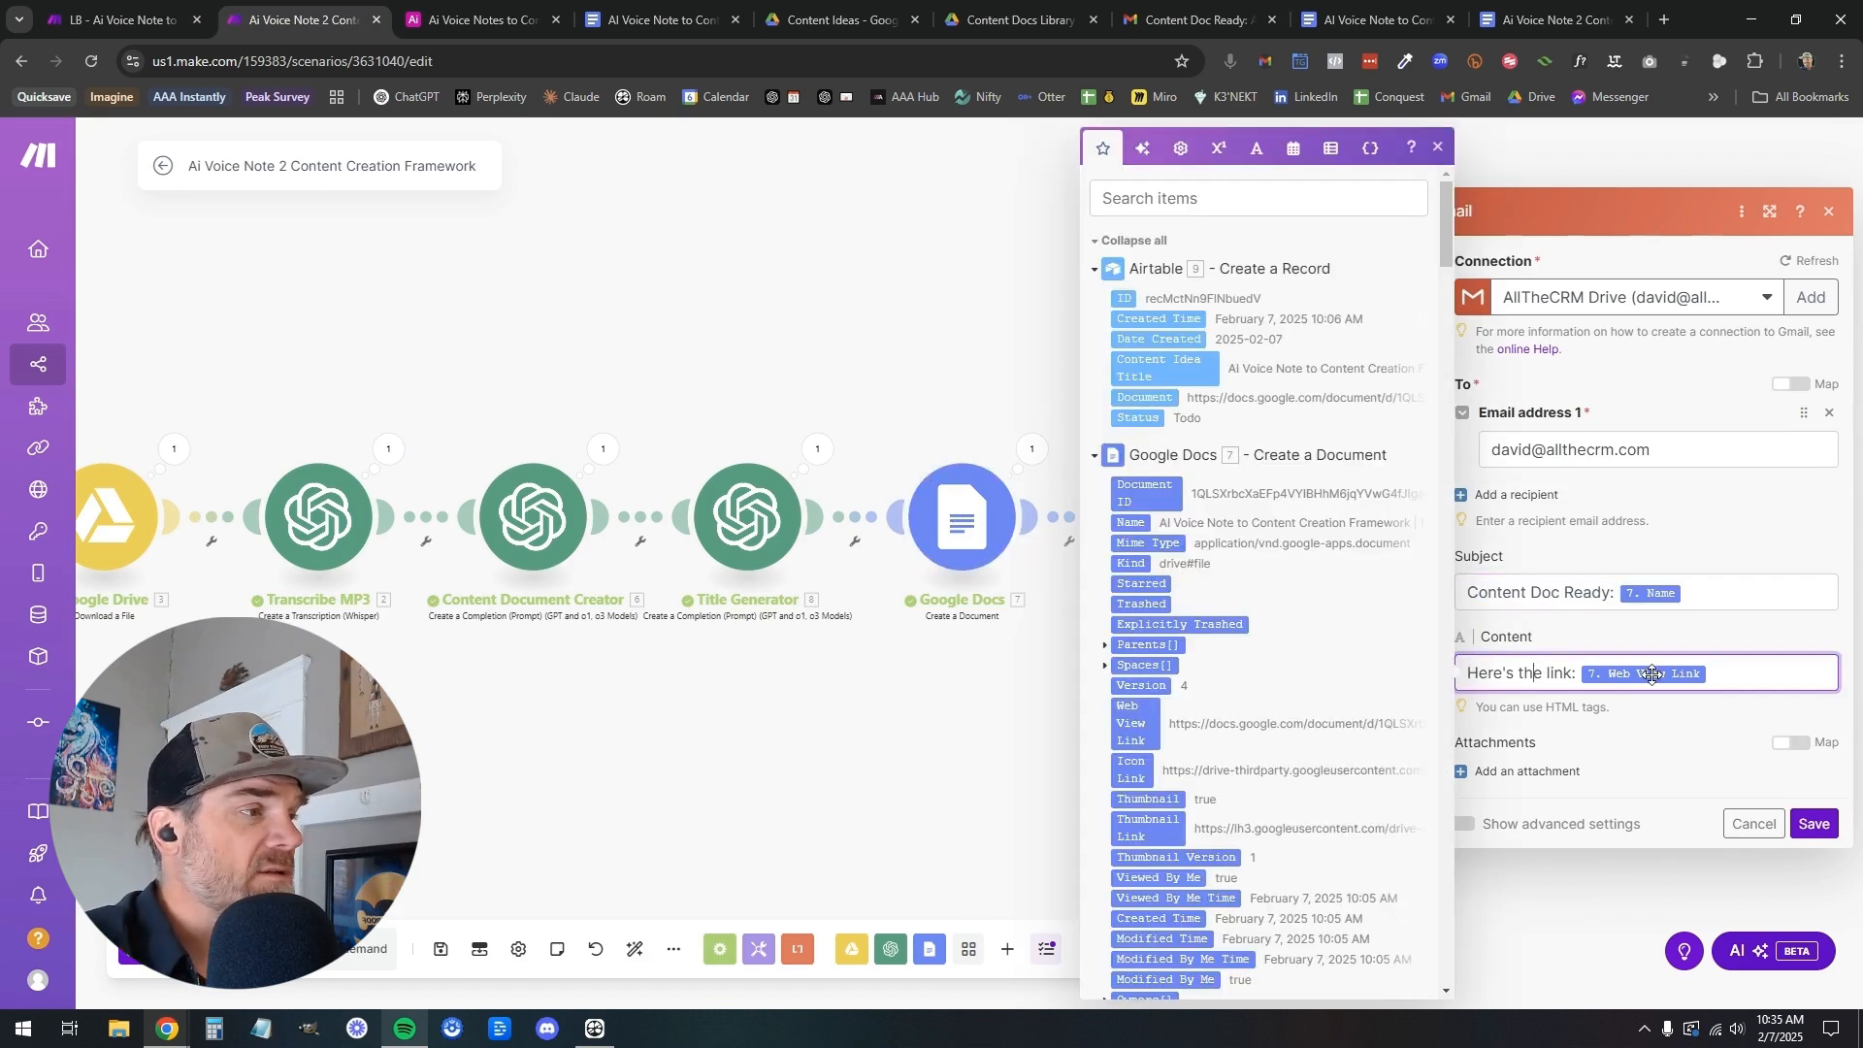
drag(1693, 674, 1457, 679)
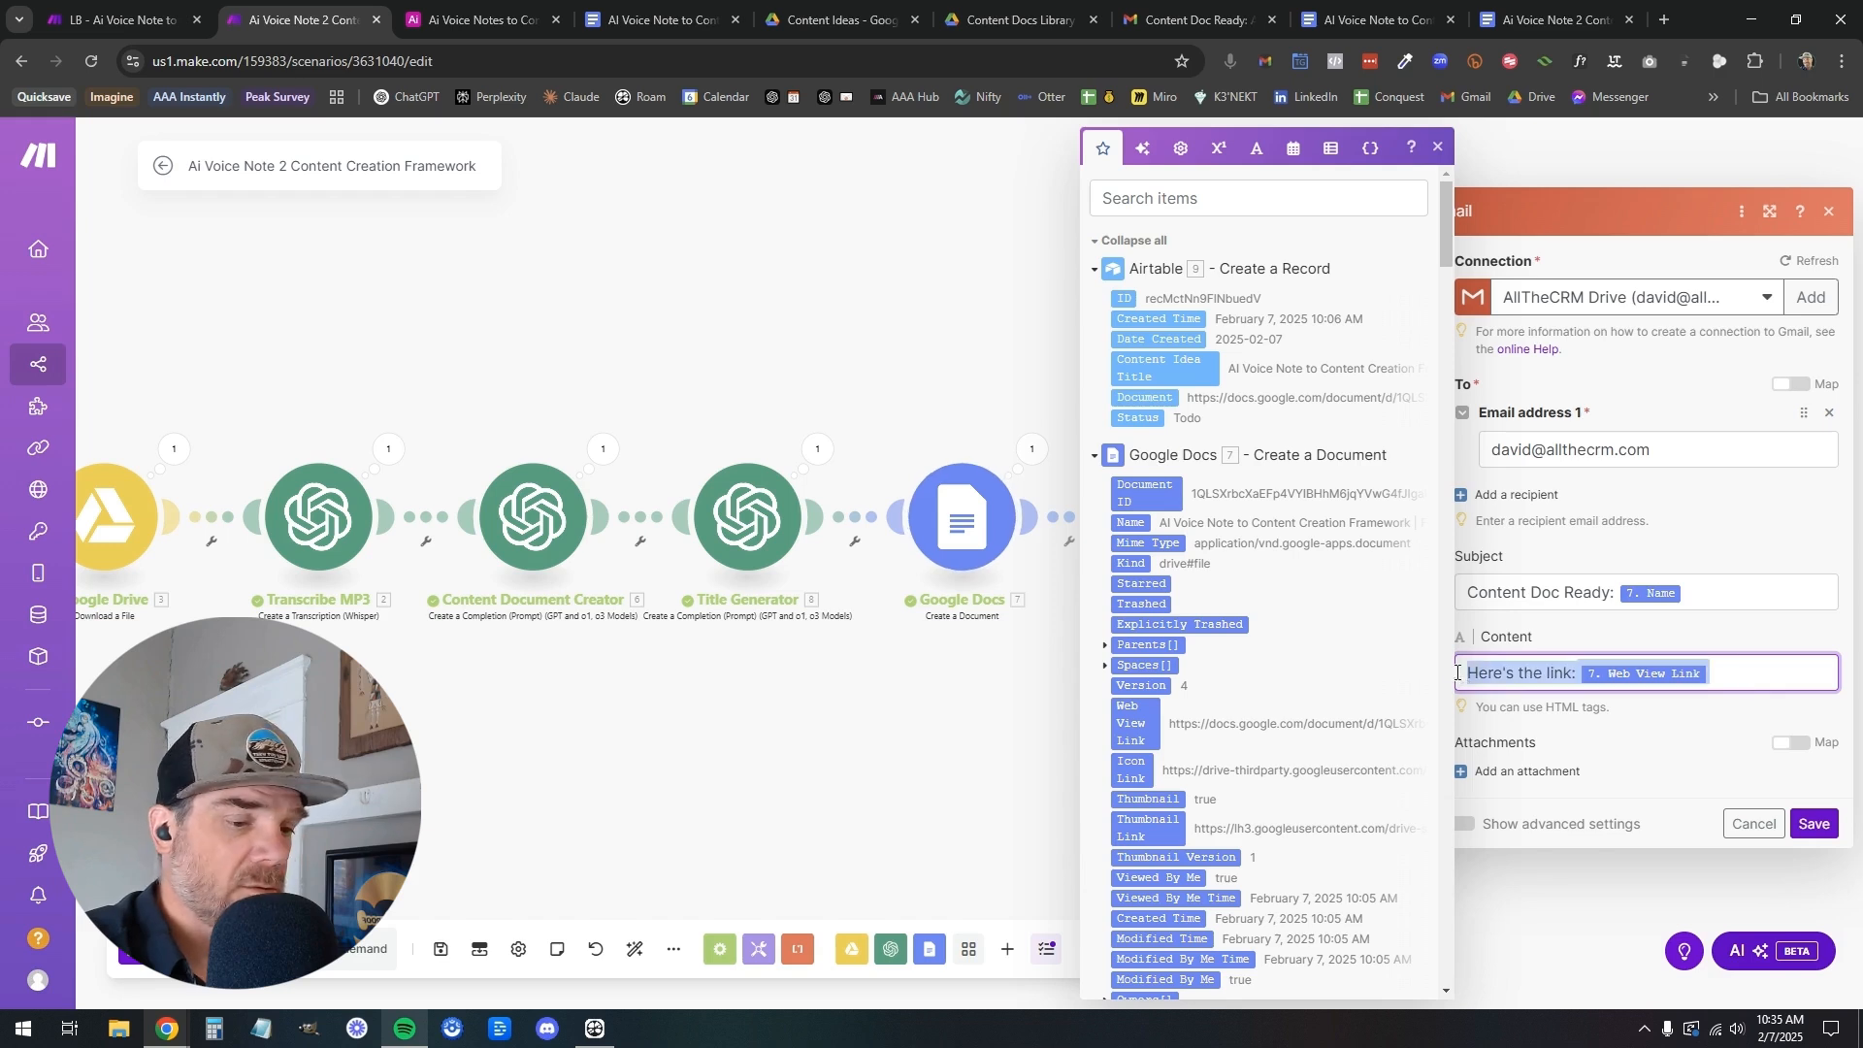
In the LB scenario, set the Gmail content to "Here's the link:" followed by the Google Docs module's Web View Link, and save the module
click(148, 27)
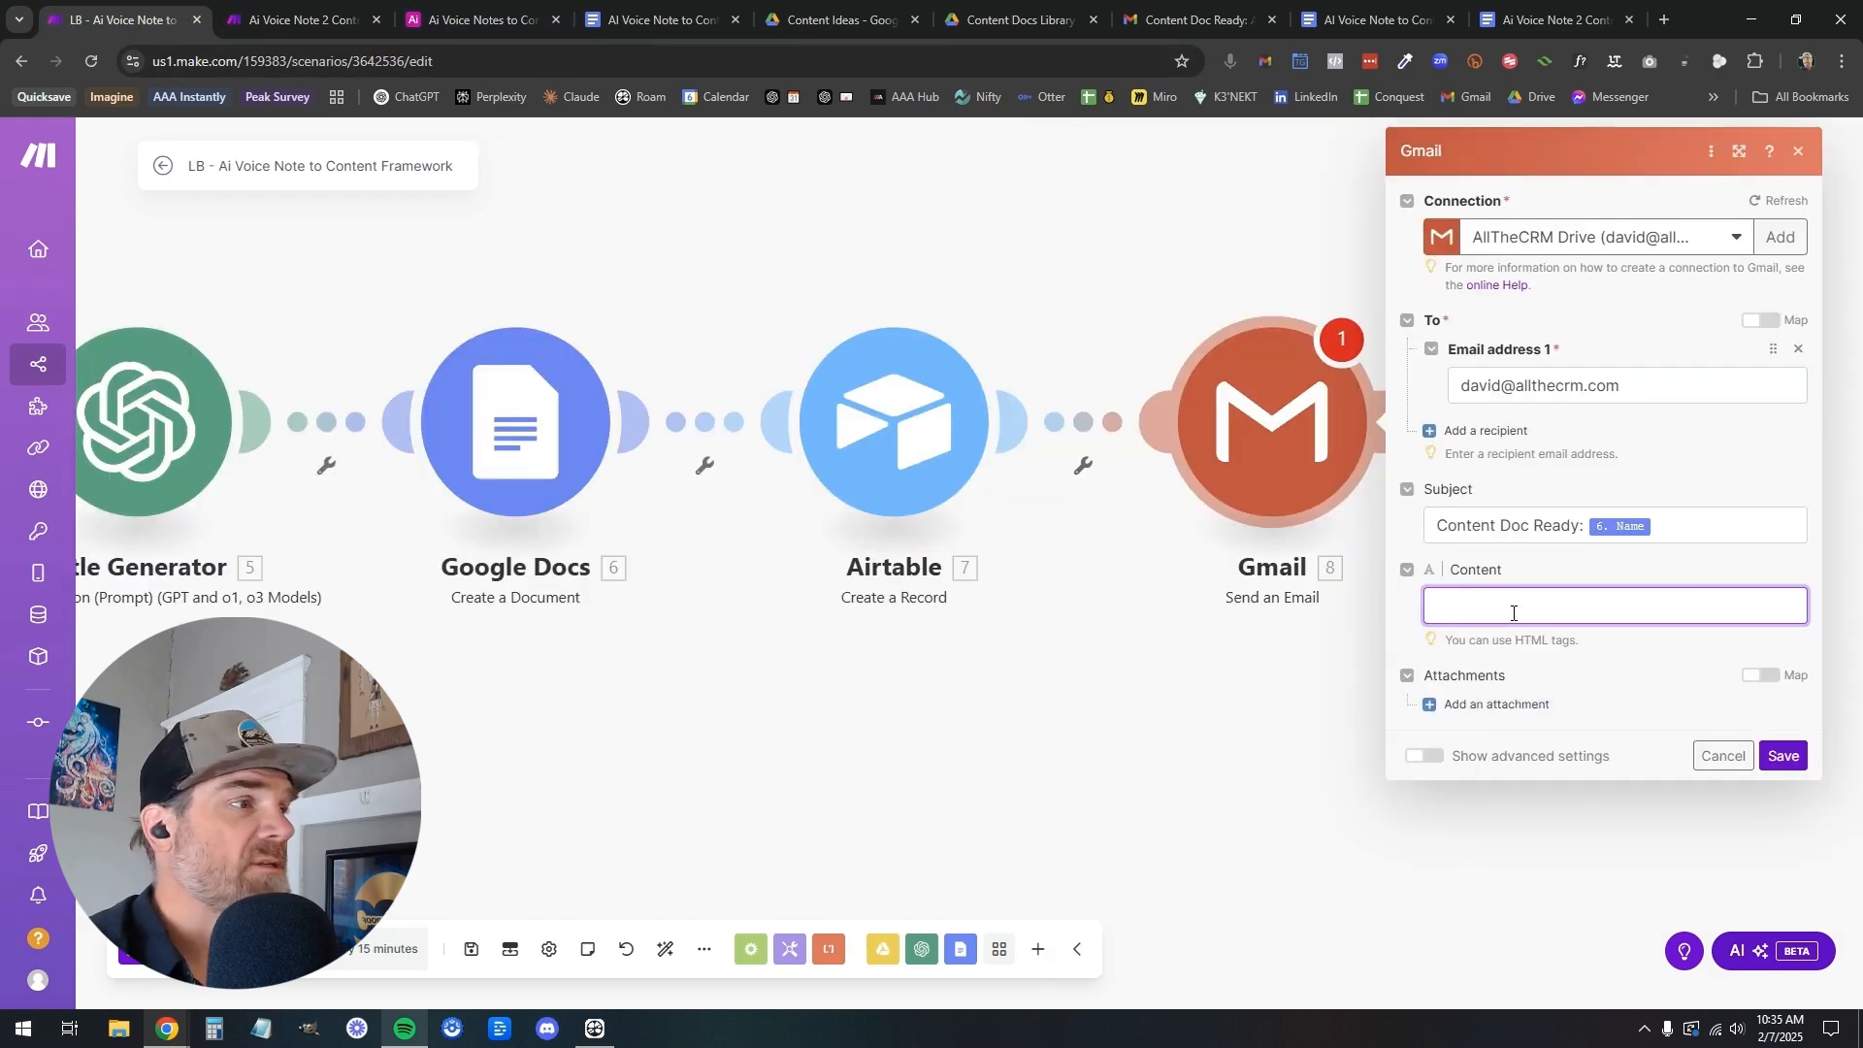
click(1504, 609)
text(Here's the link: 7.webViewLink)
key(BackSpace)
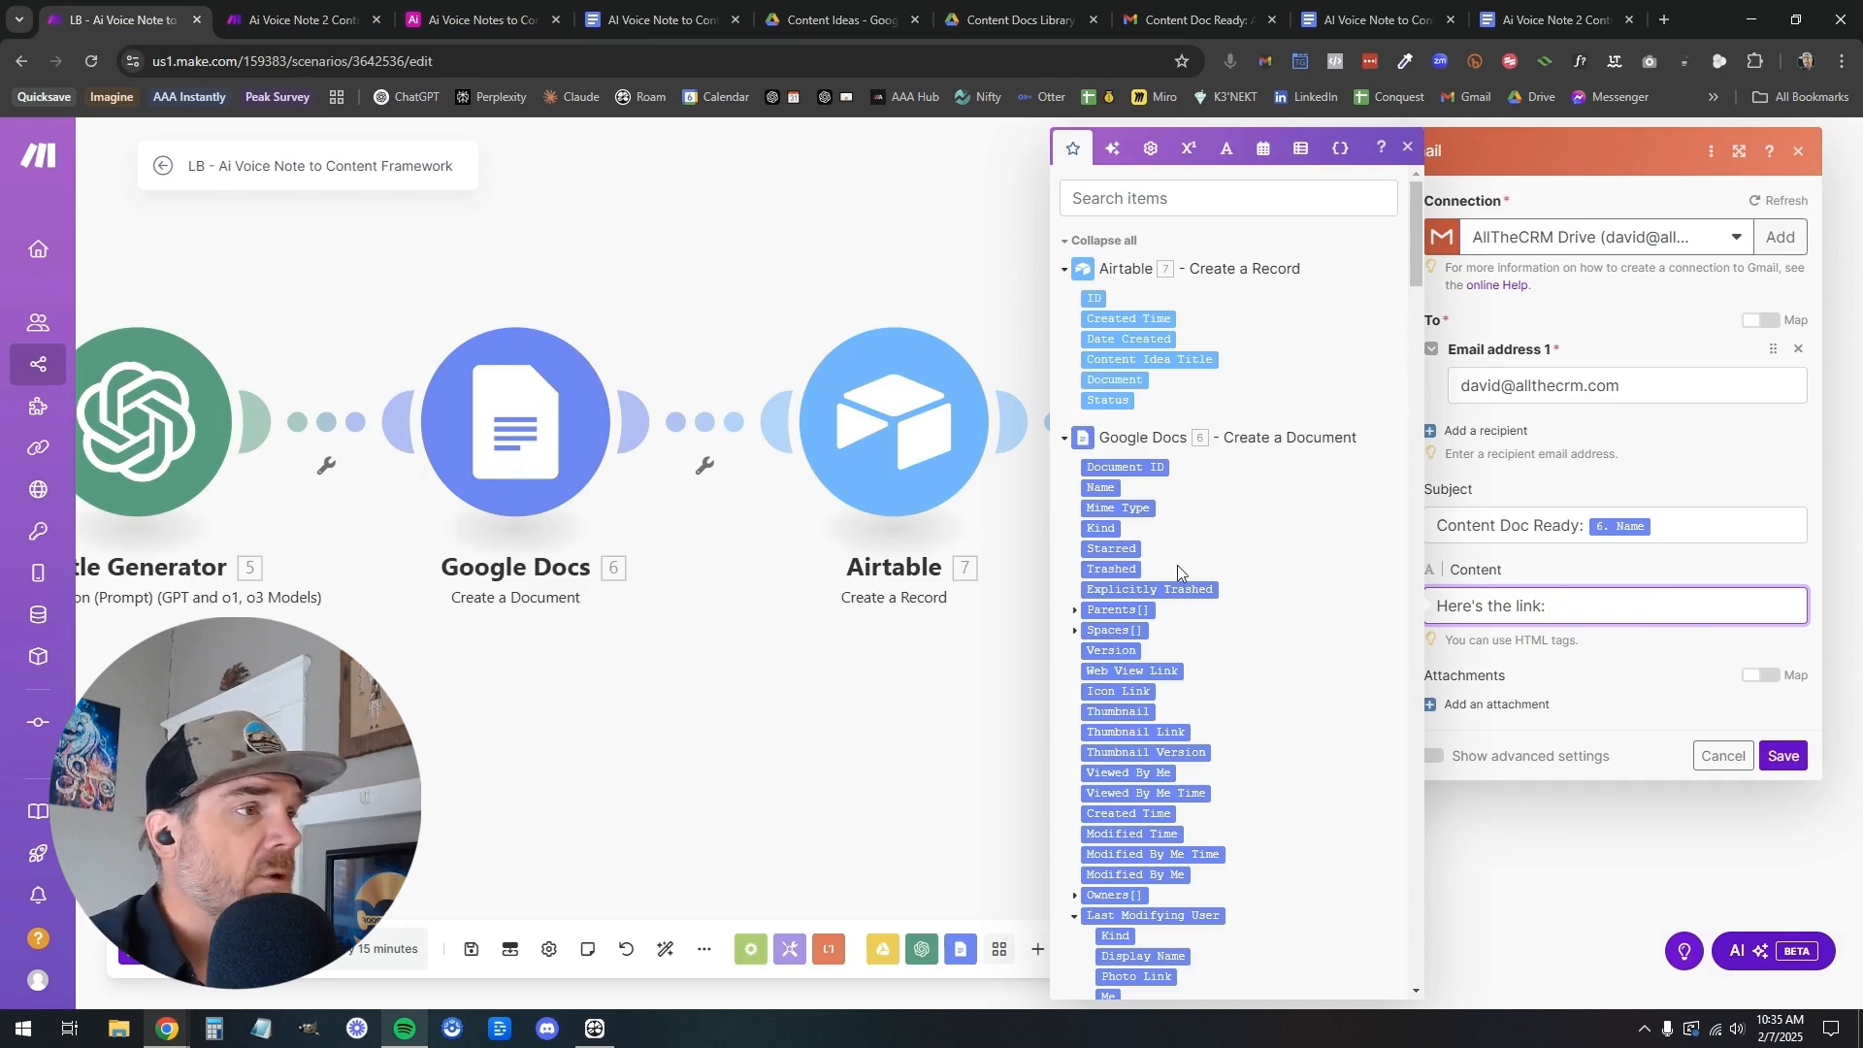
click(1135, 672)
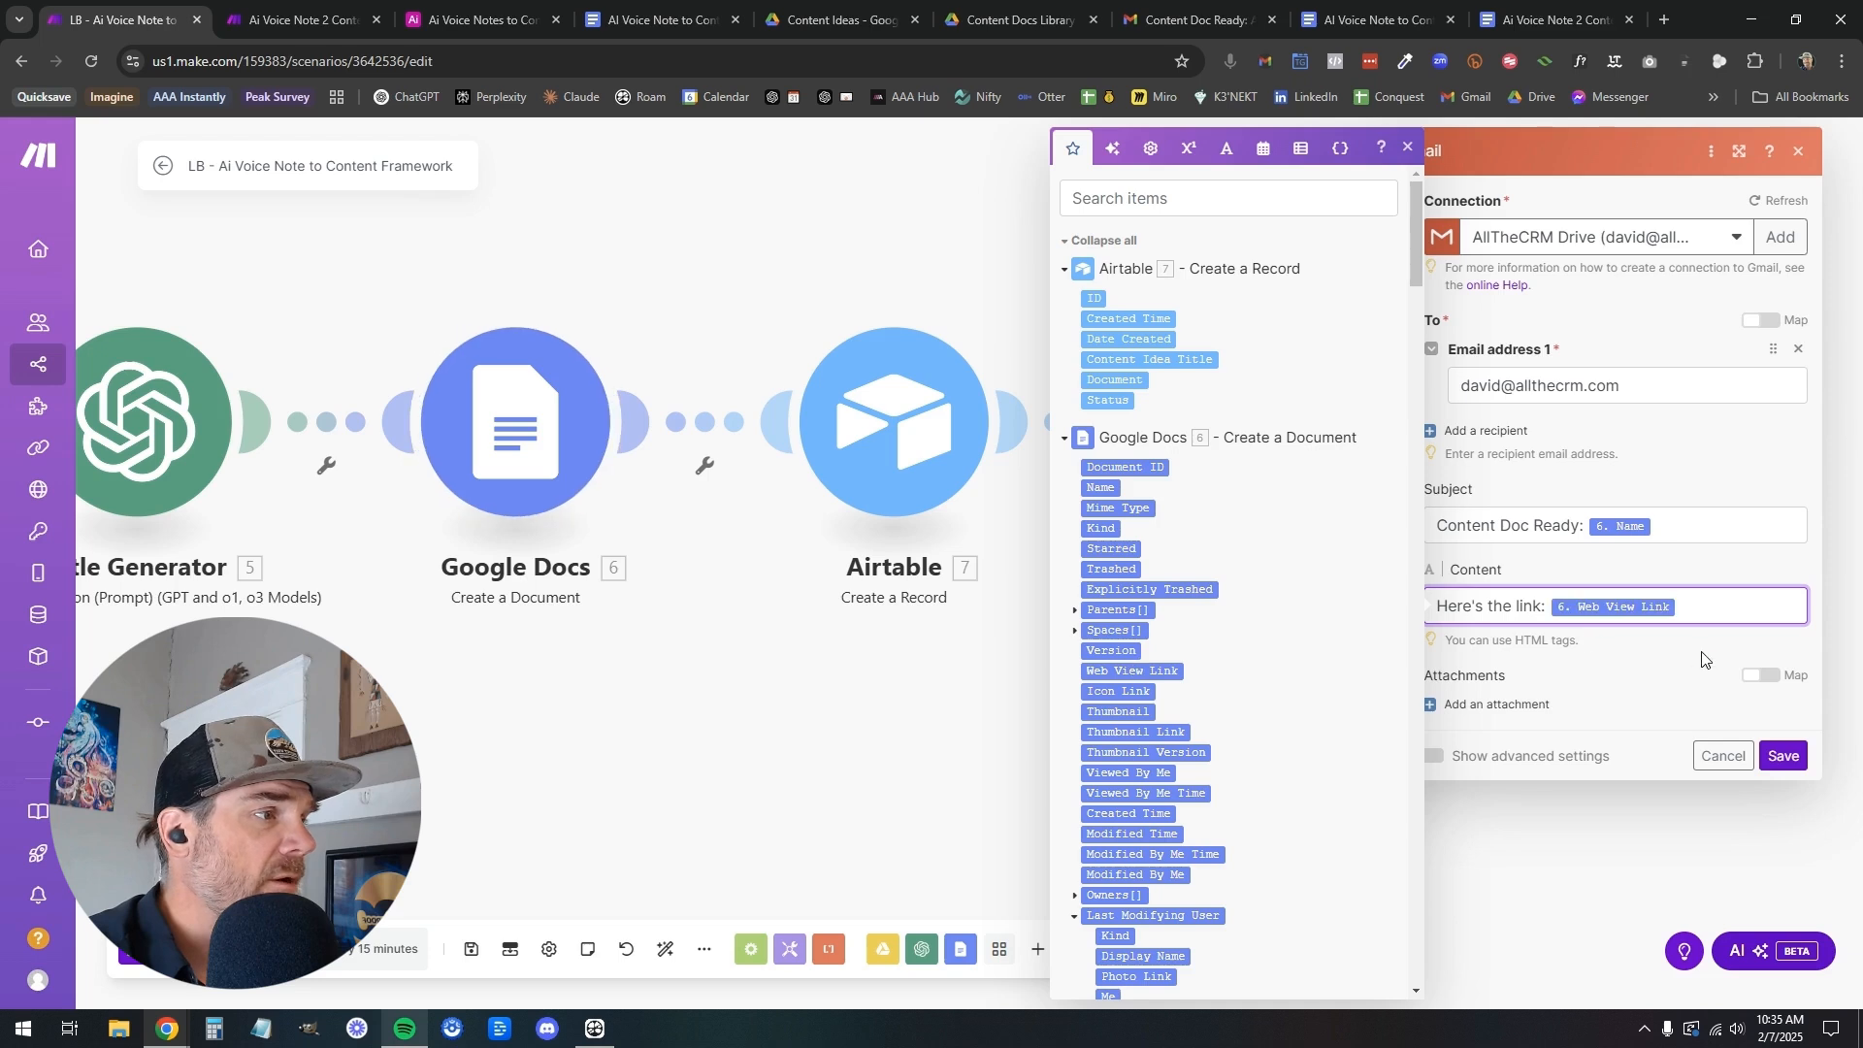
click(1782, 757)
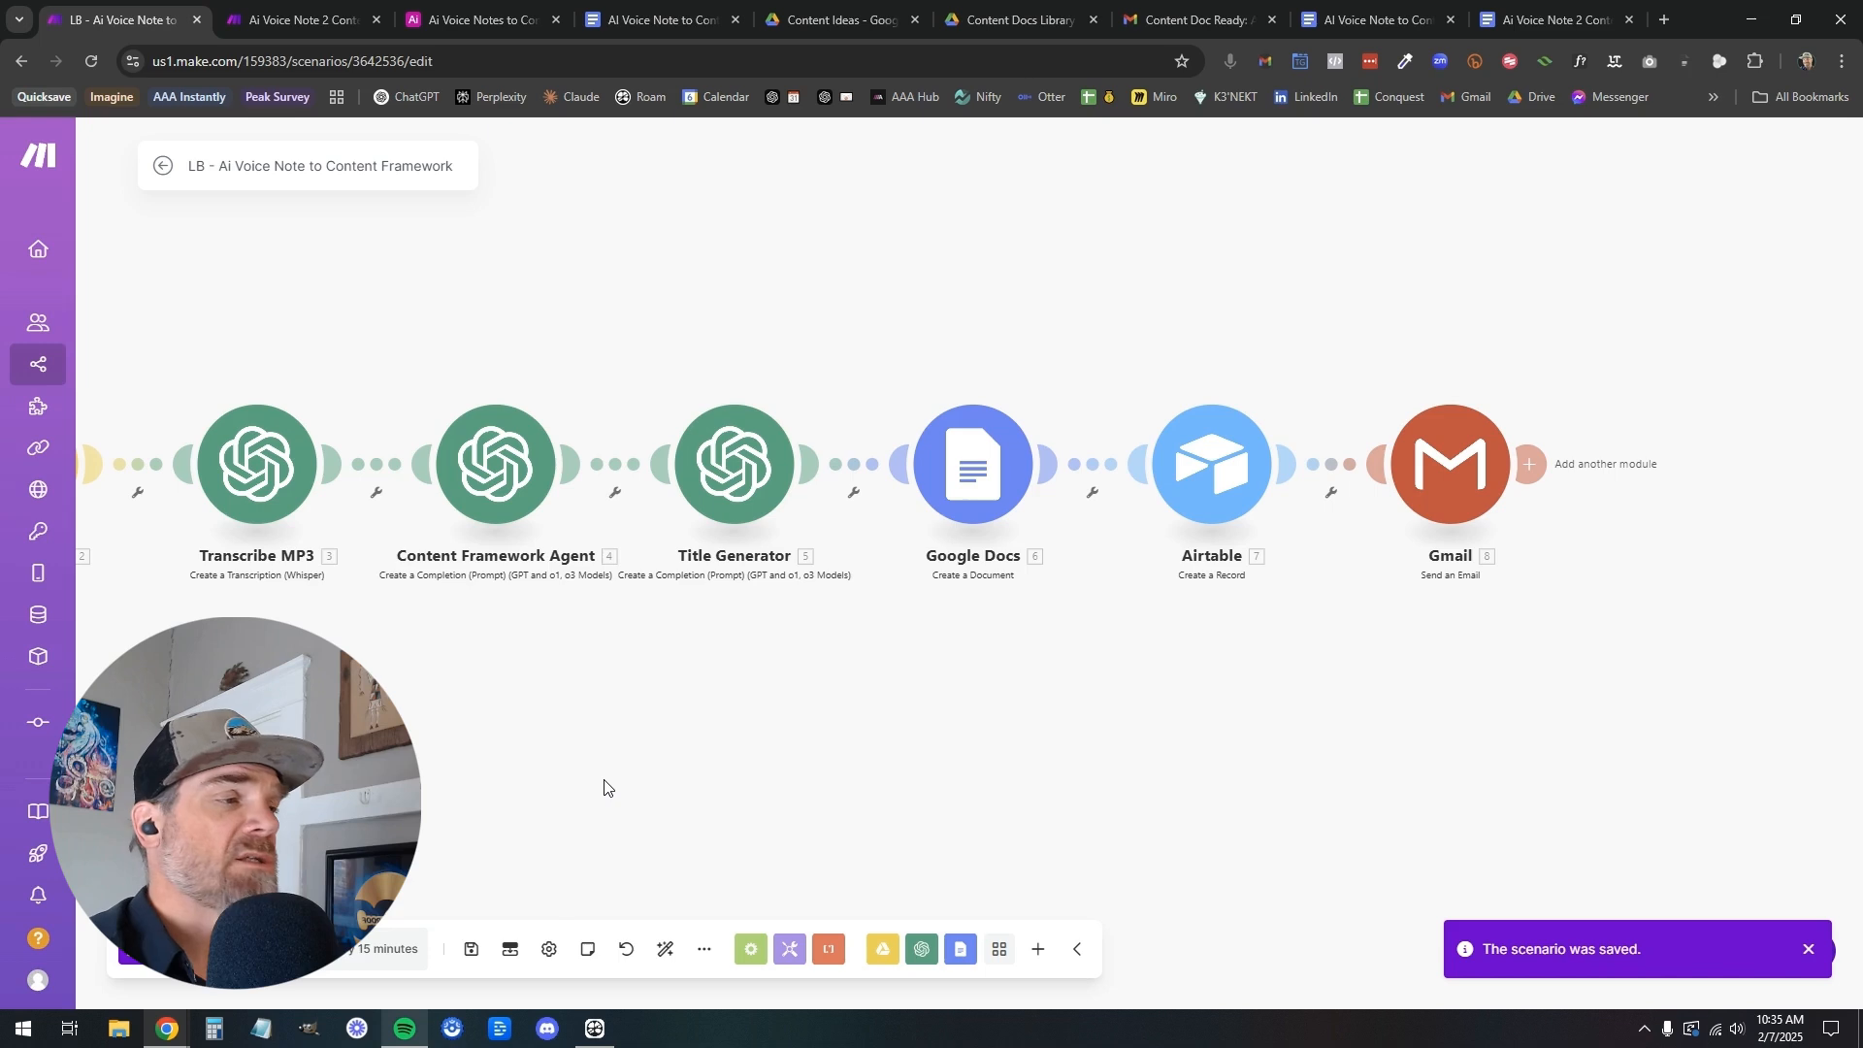
Rename the Google Docs module as "Content Framework Doc" and save the scenario
right_click(990, 470)
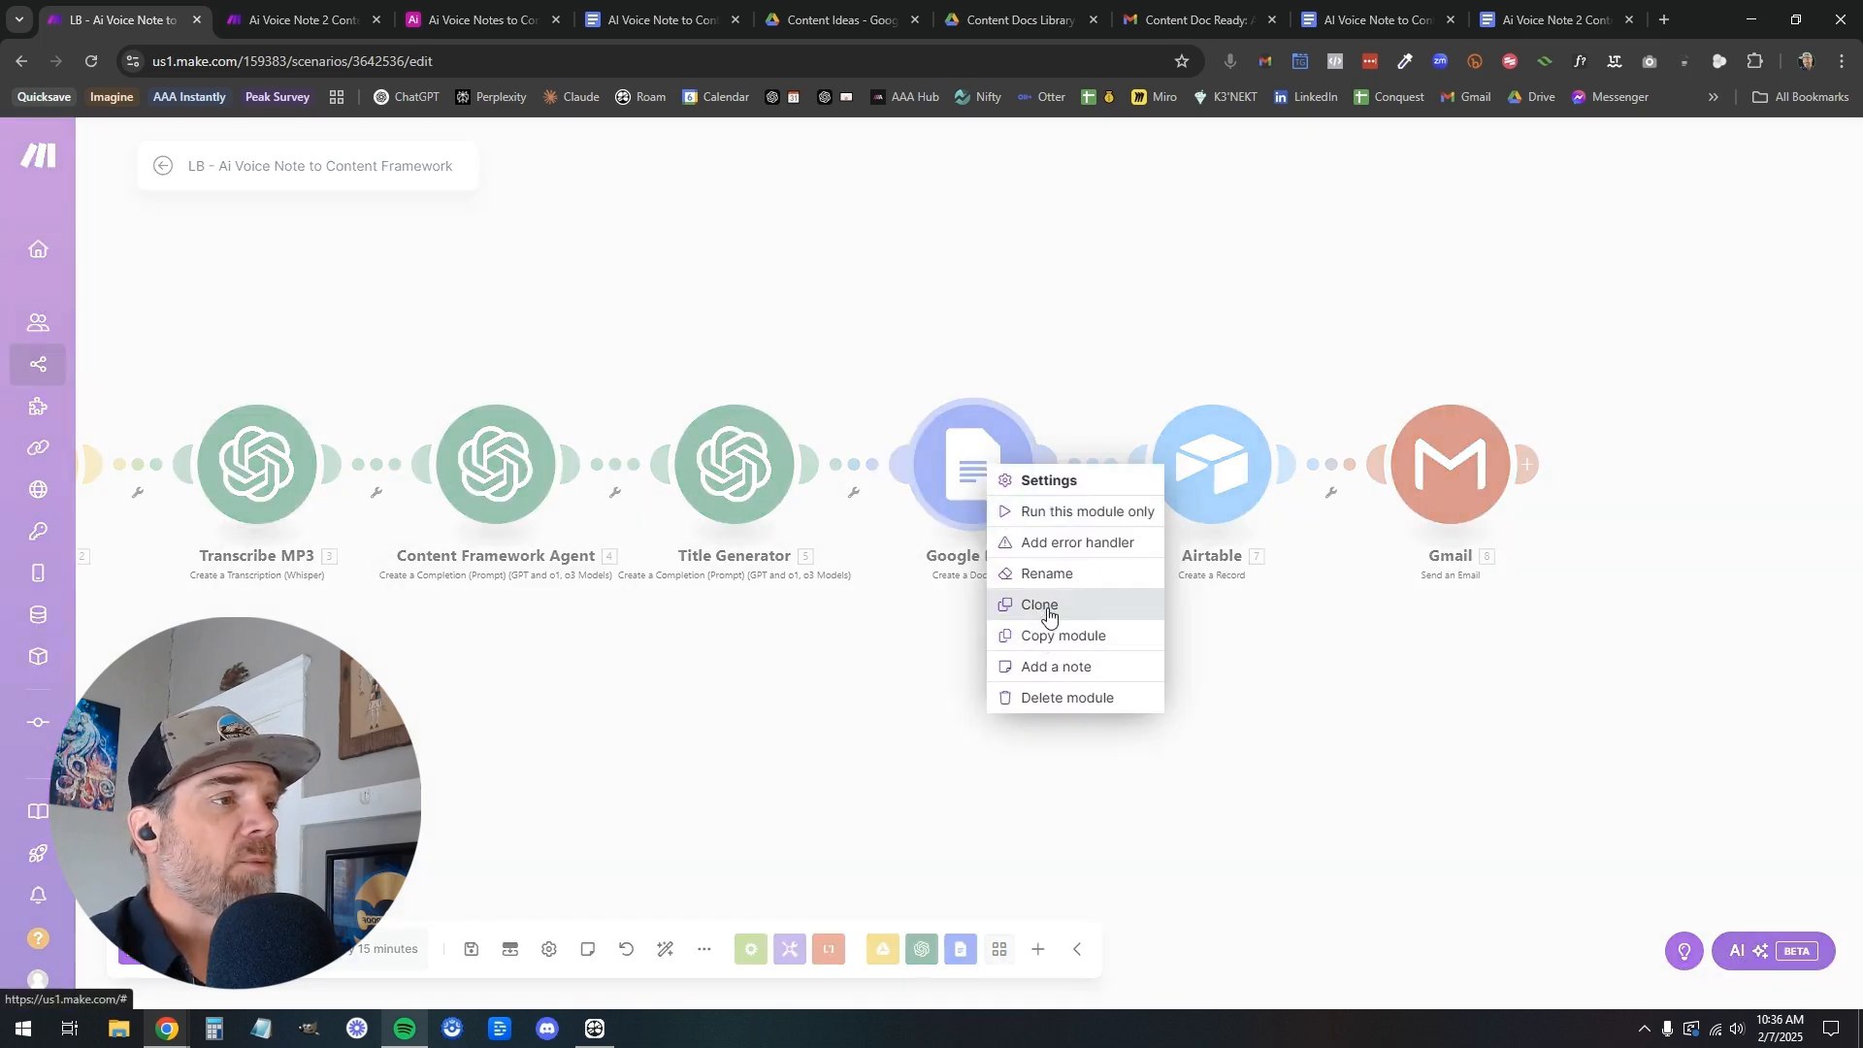
click(1047, 574)
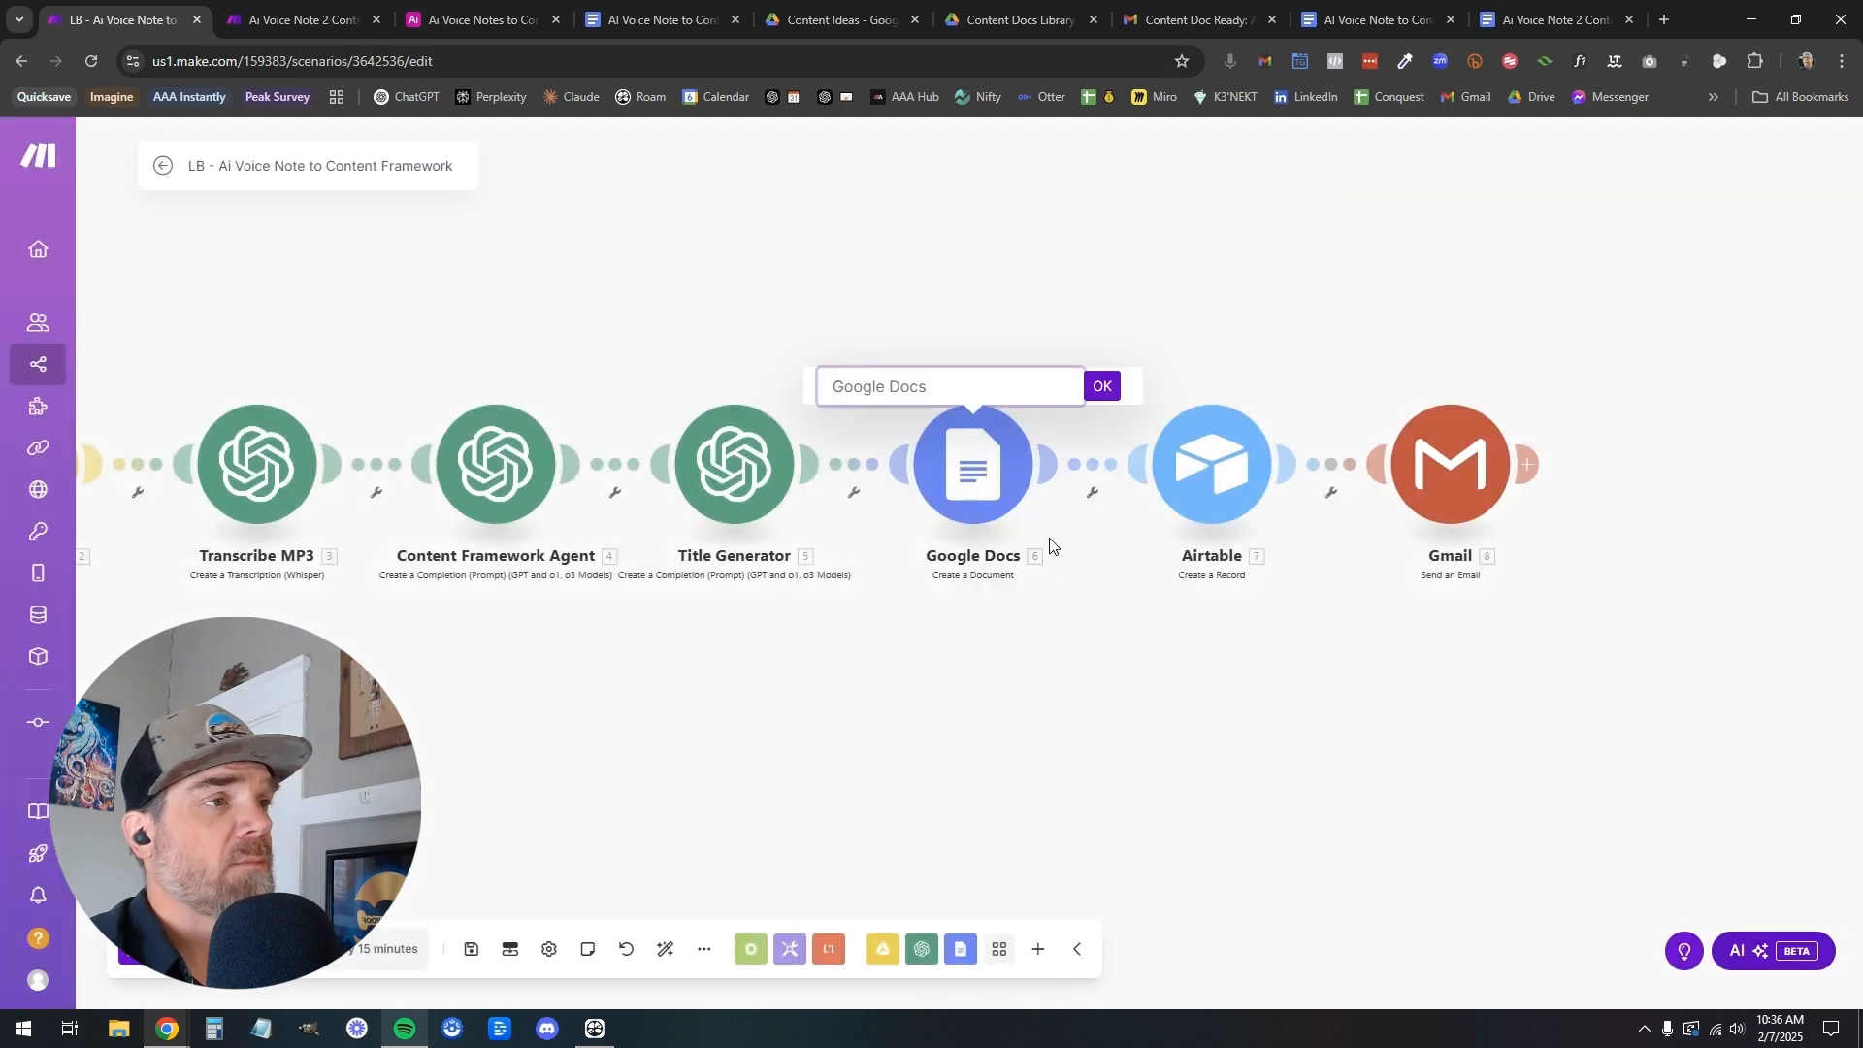
text(Content Framework Doc)
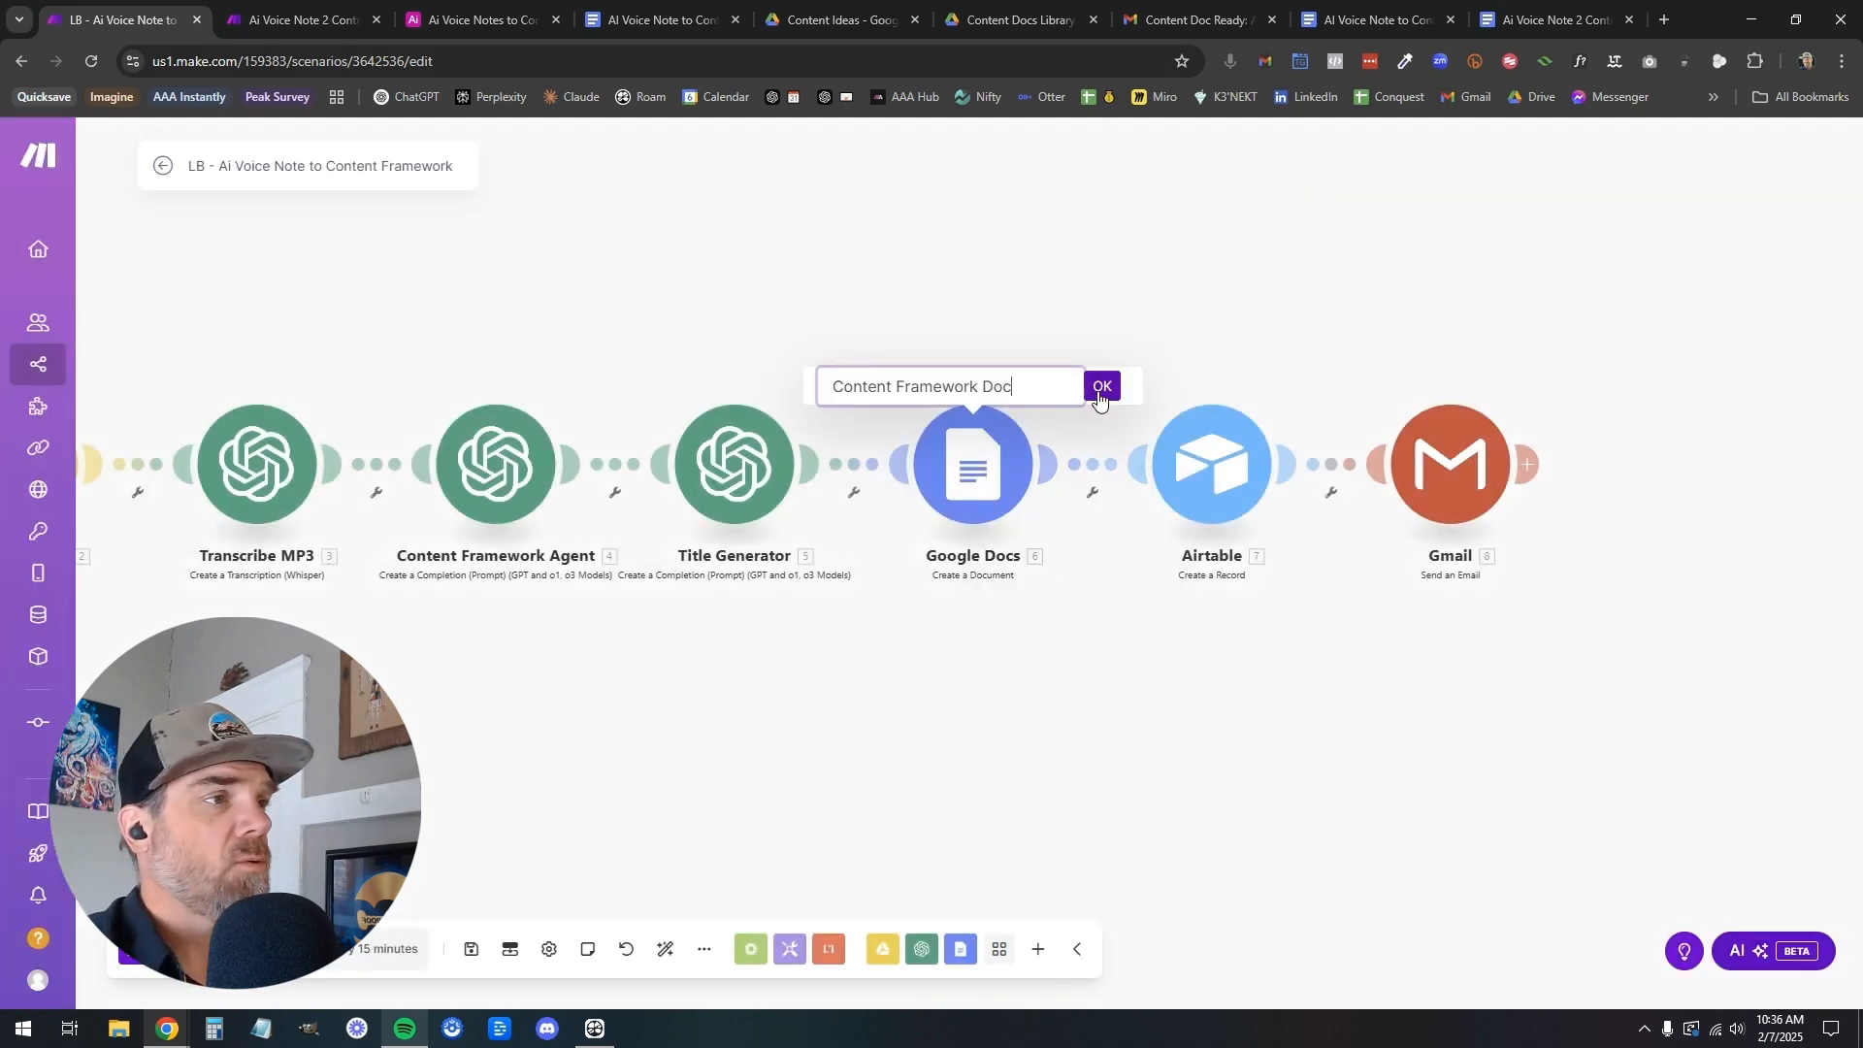
key(Return)
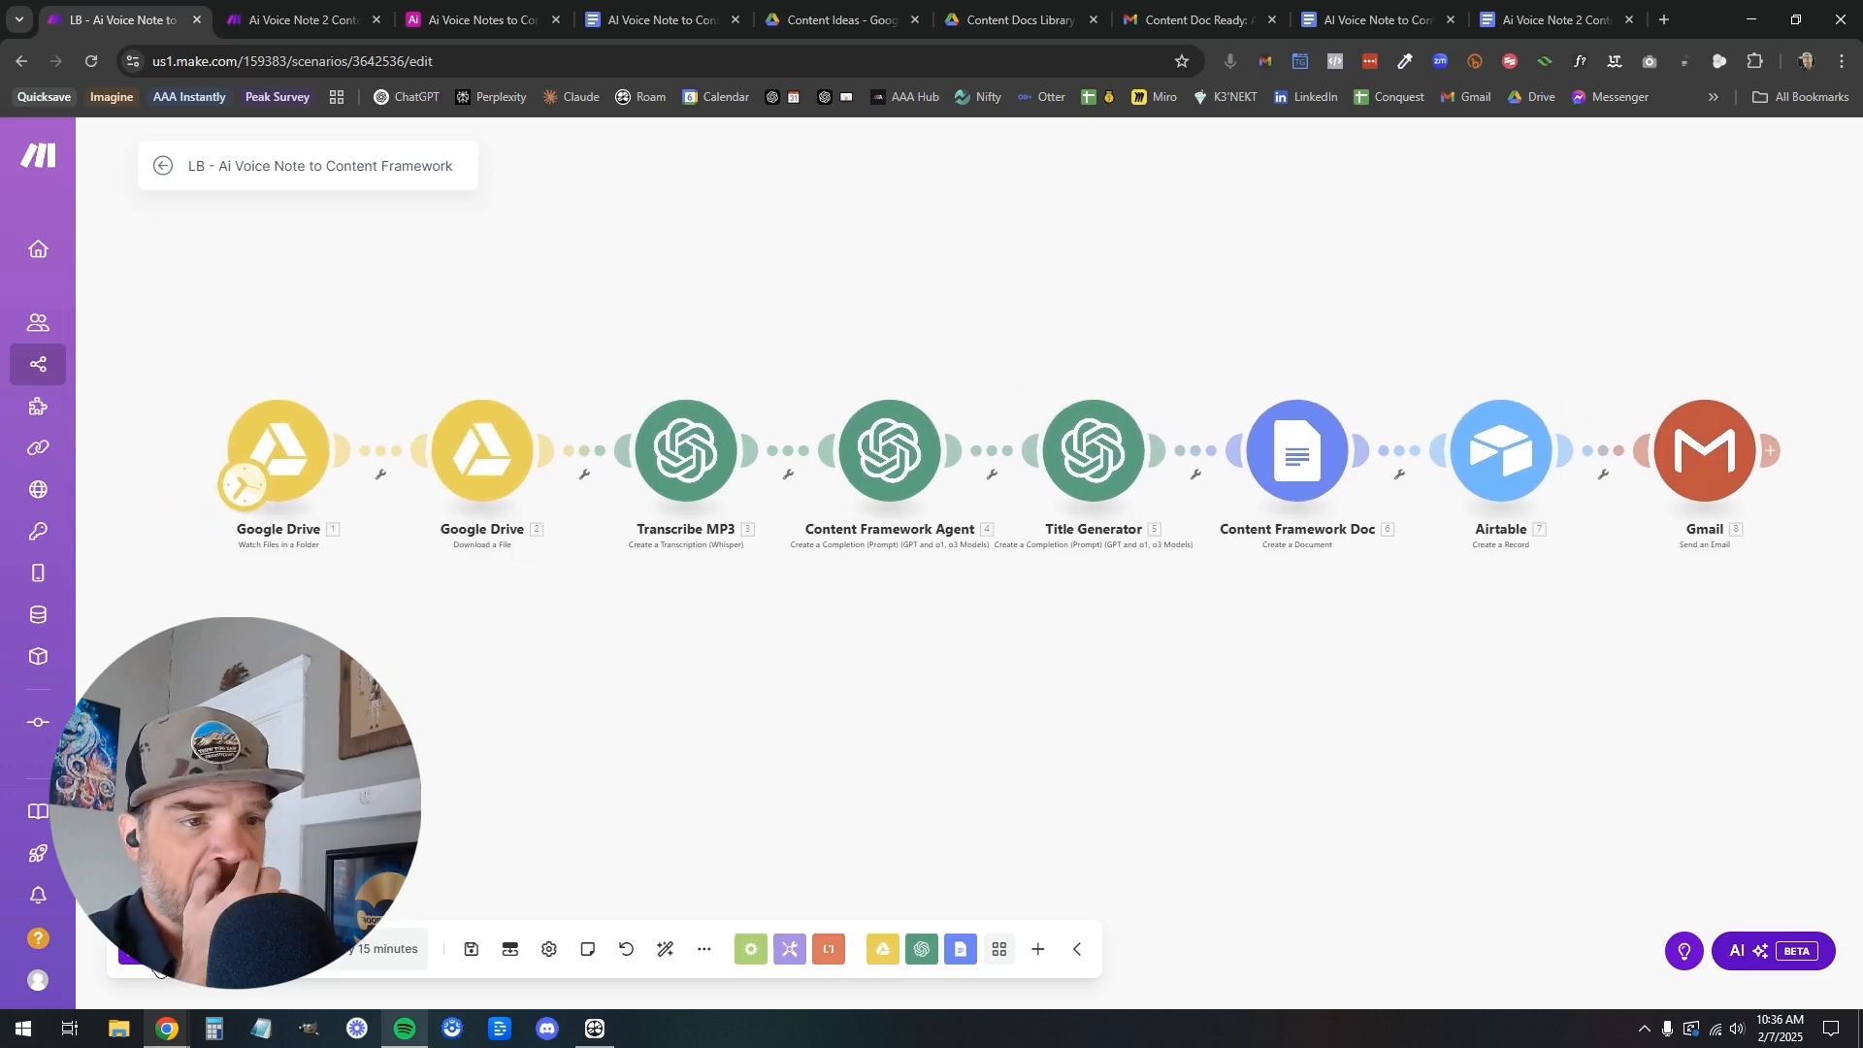
click(471, 949)
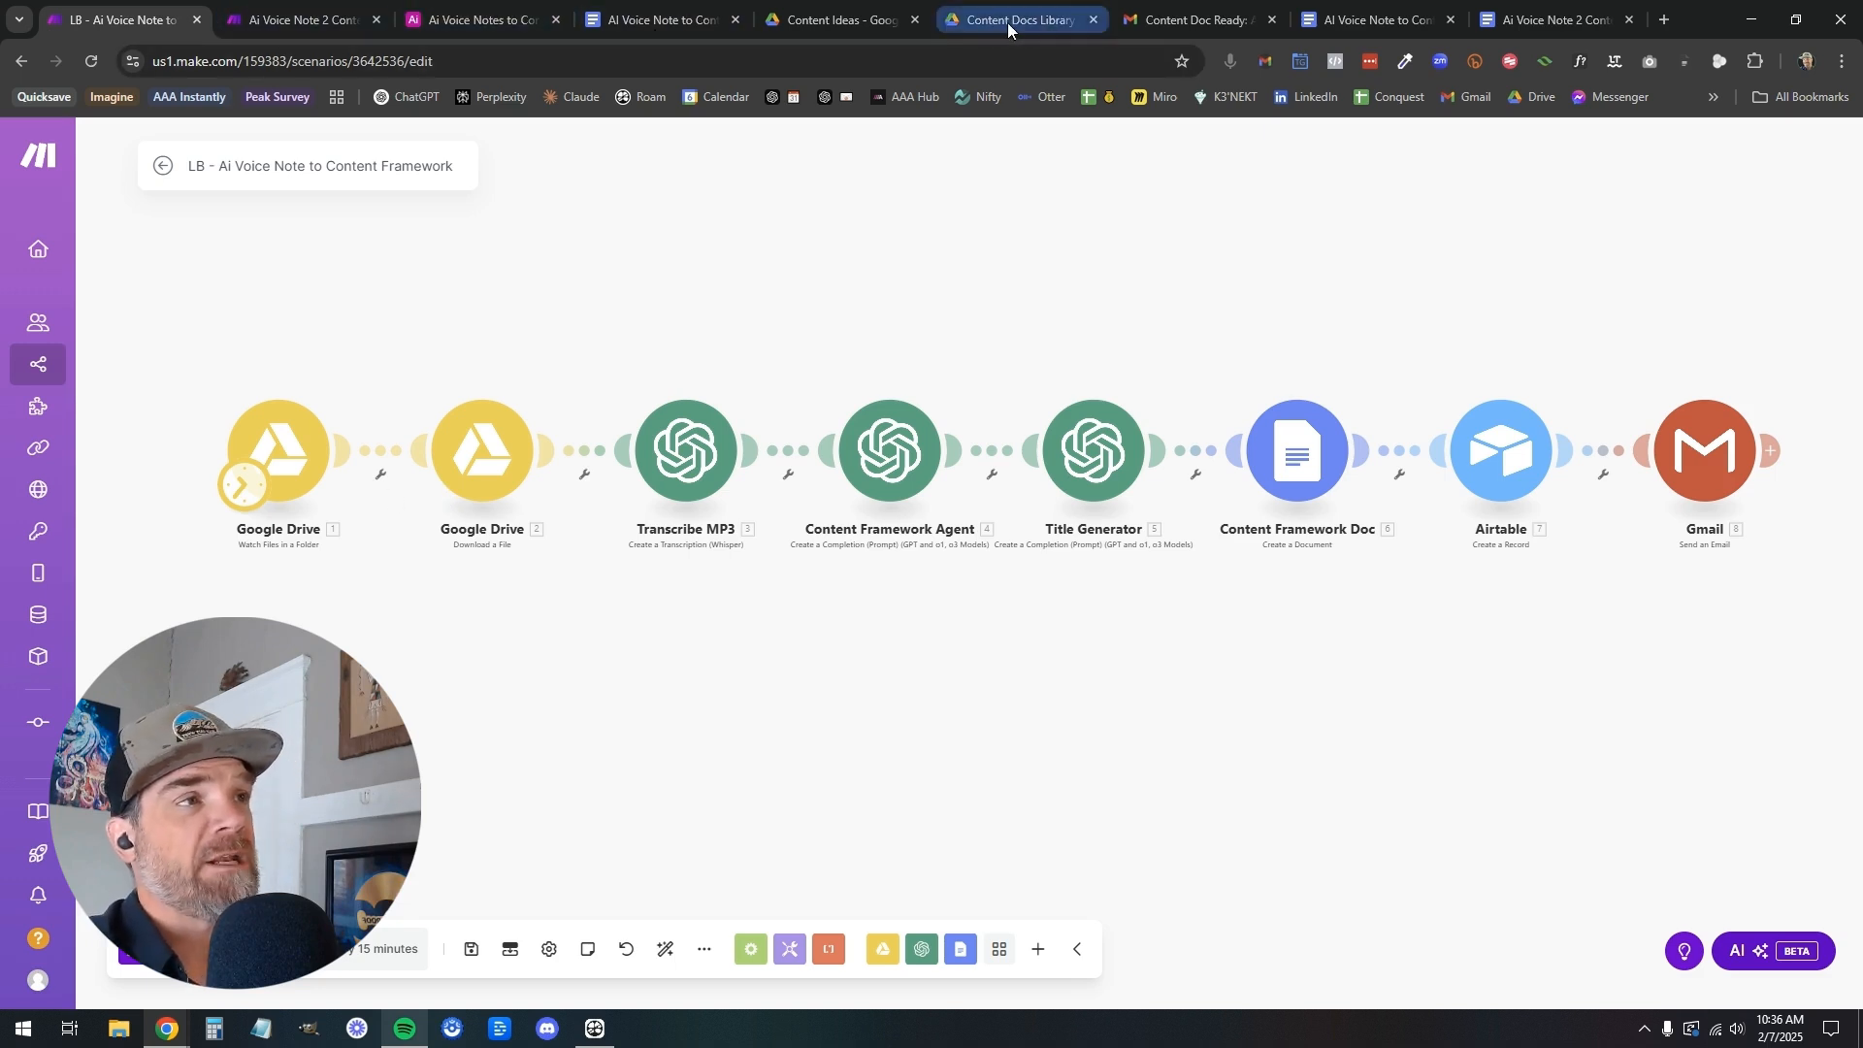
Download Ai Voice Notes to Content Framework.mp3 from the Content Ideas folder in Google Drive
mouse_move(1010, 25)
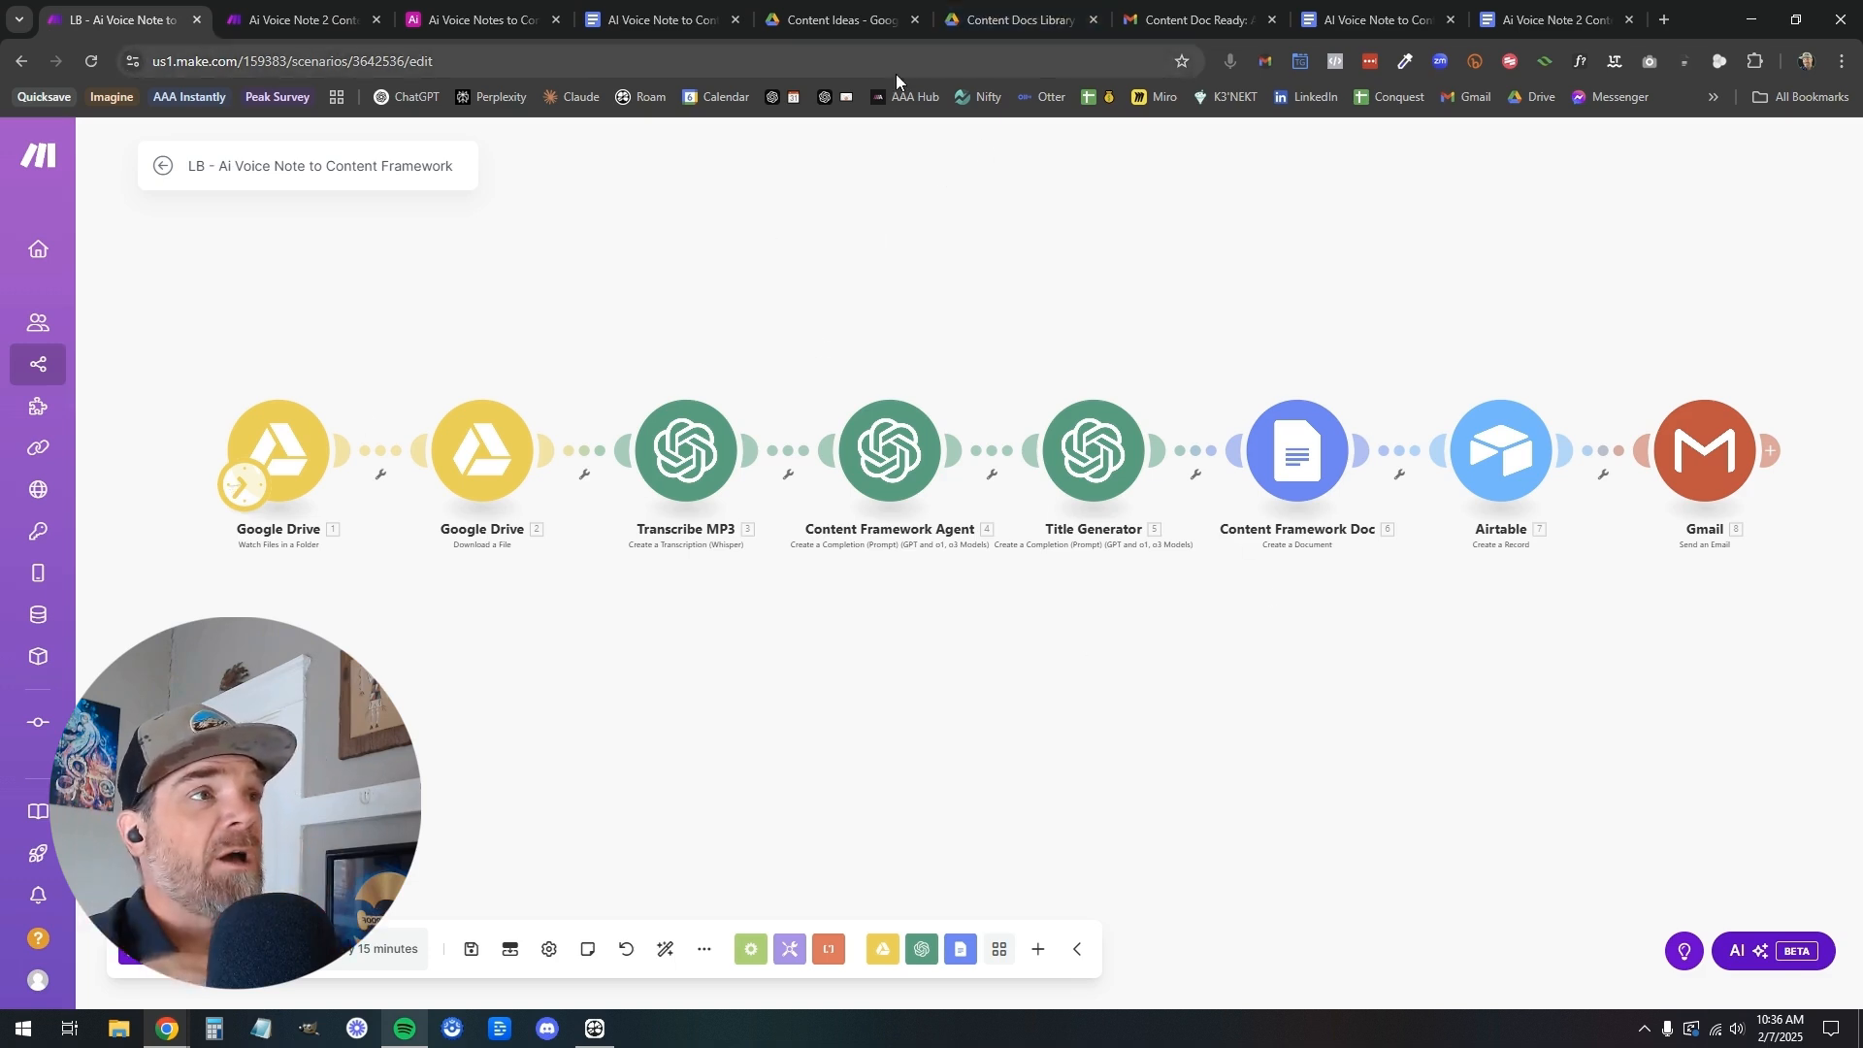
click(834, 19)
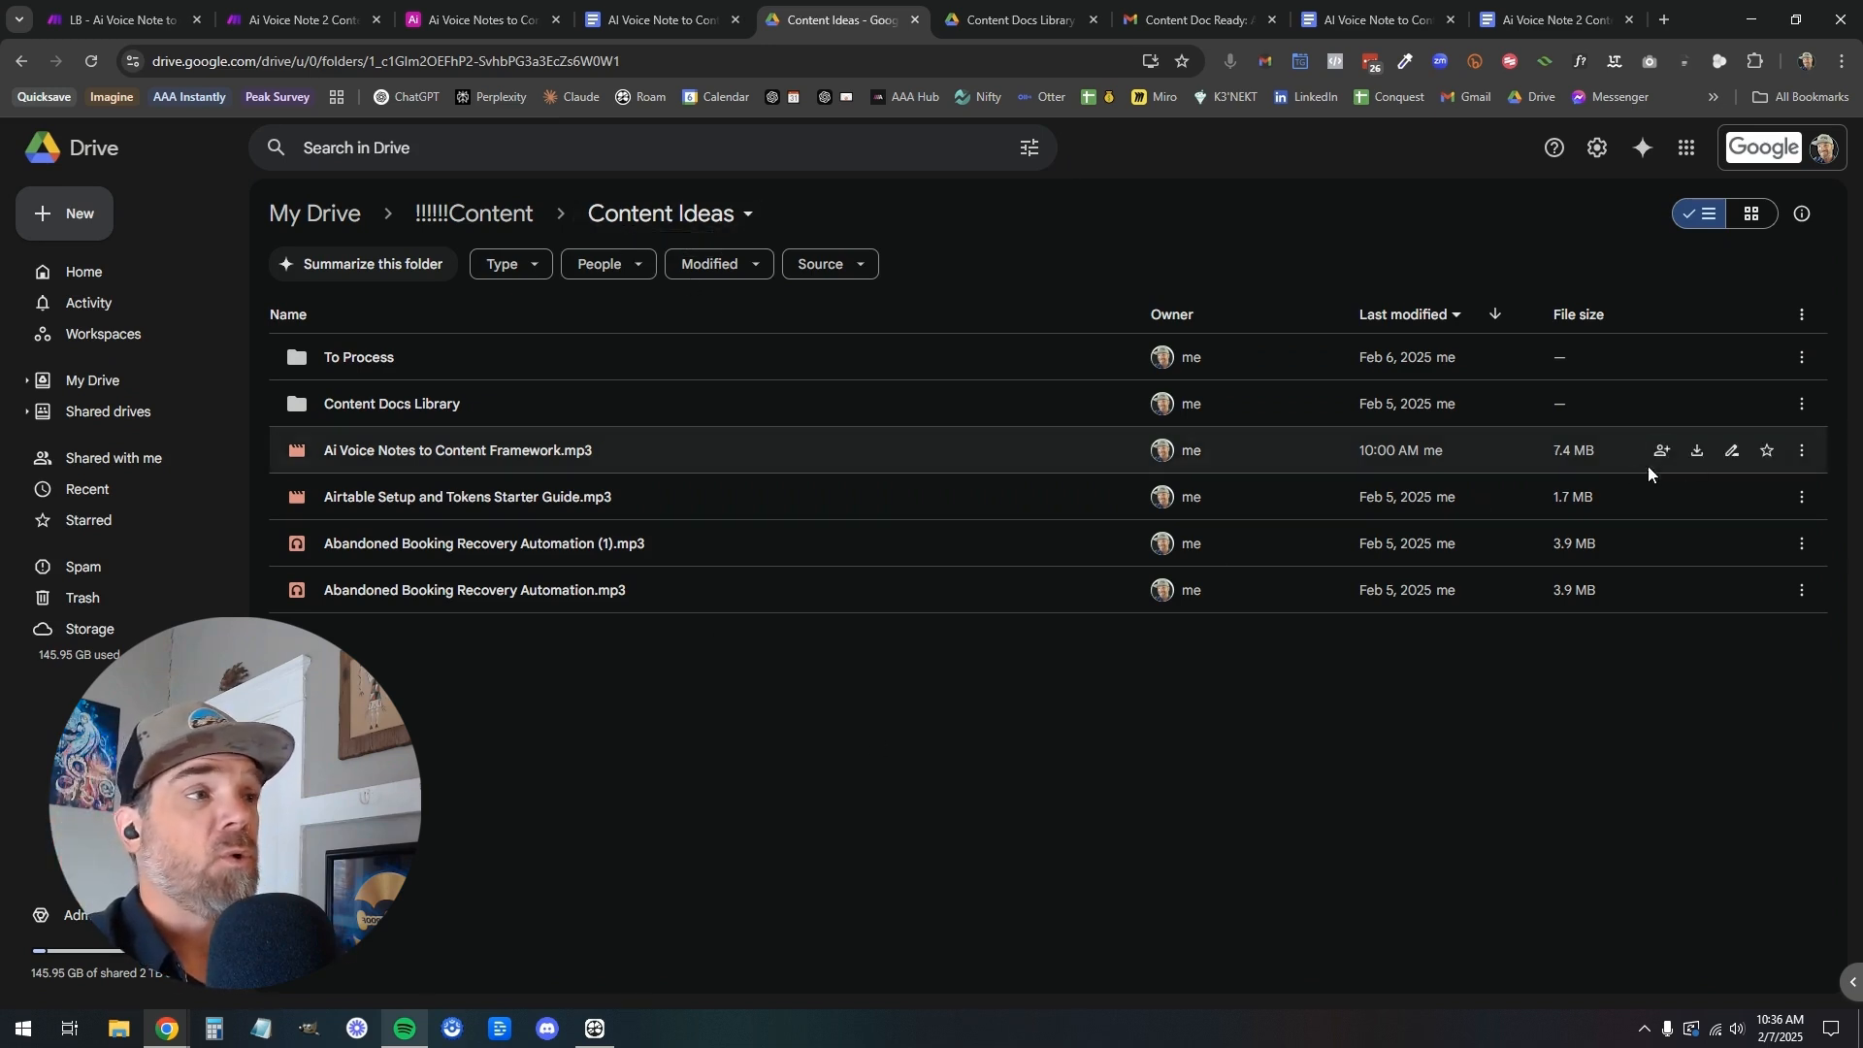
click(1801, 461)
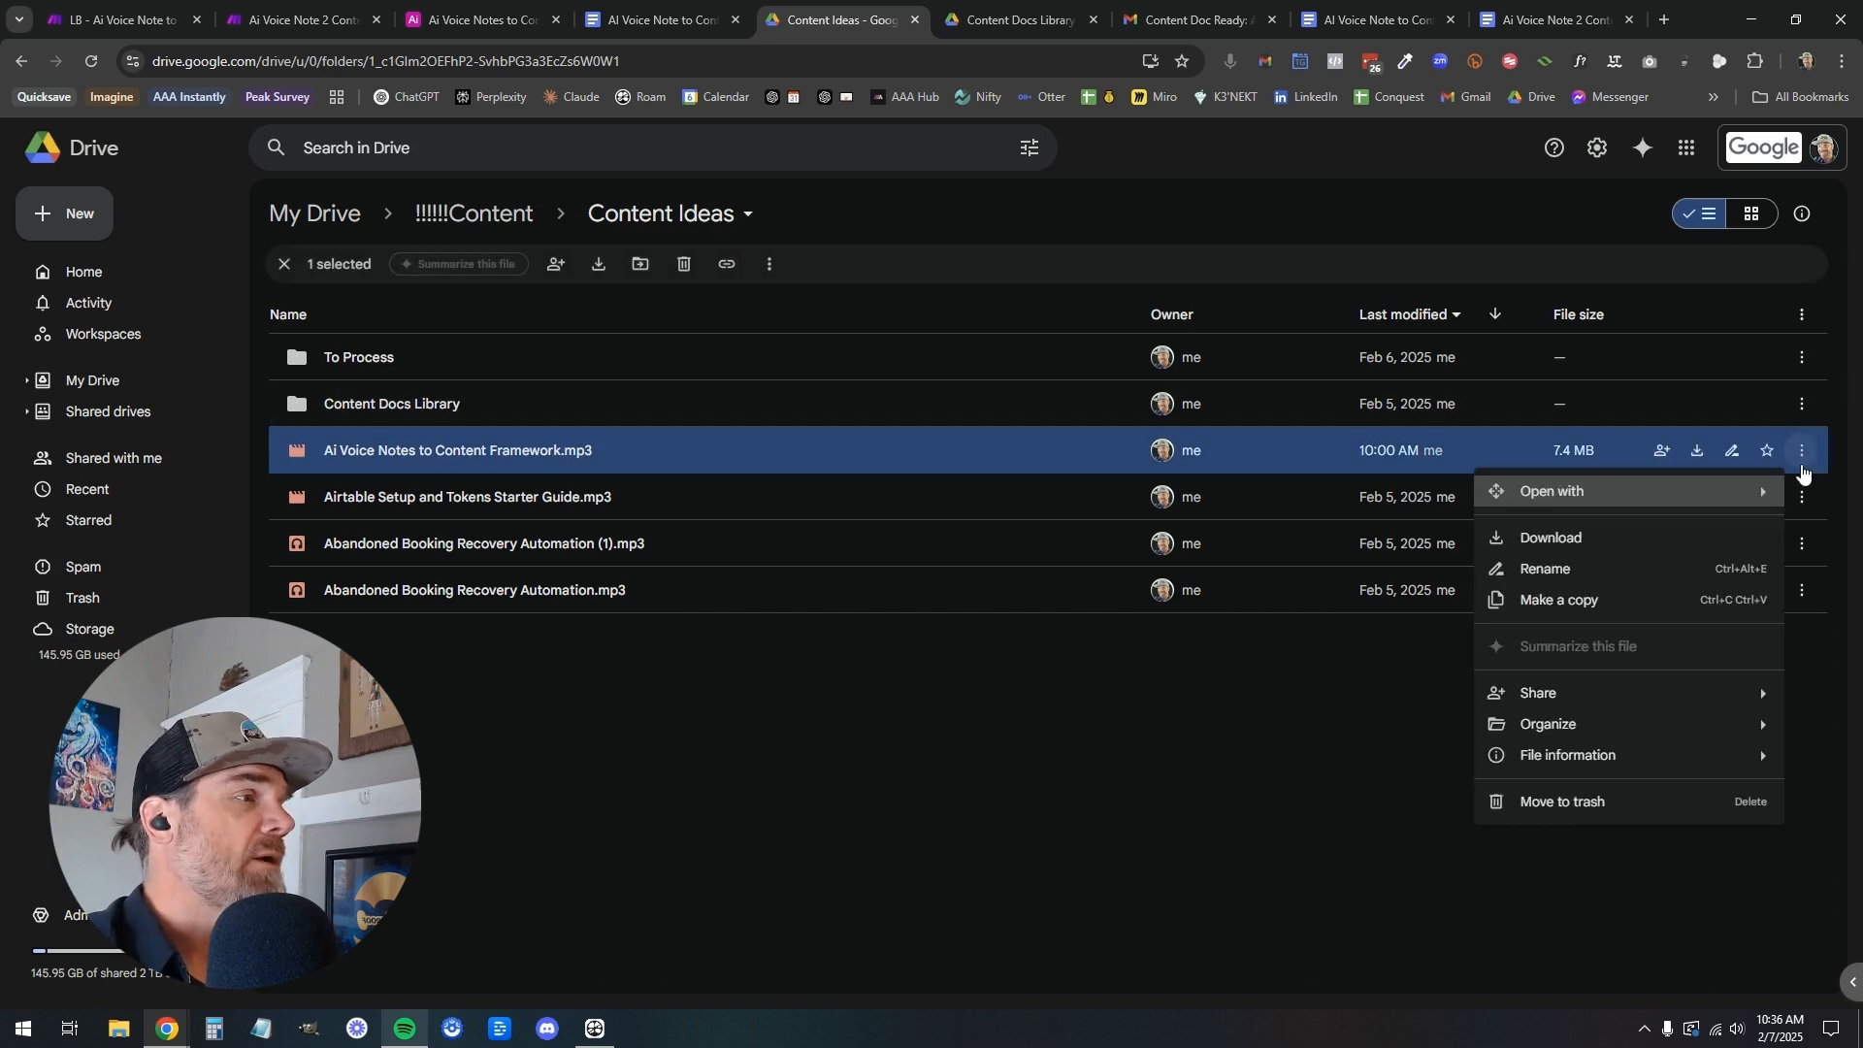
click(1634, 540)
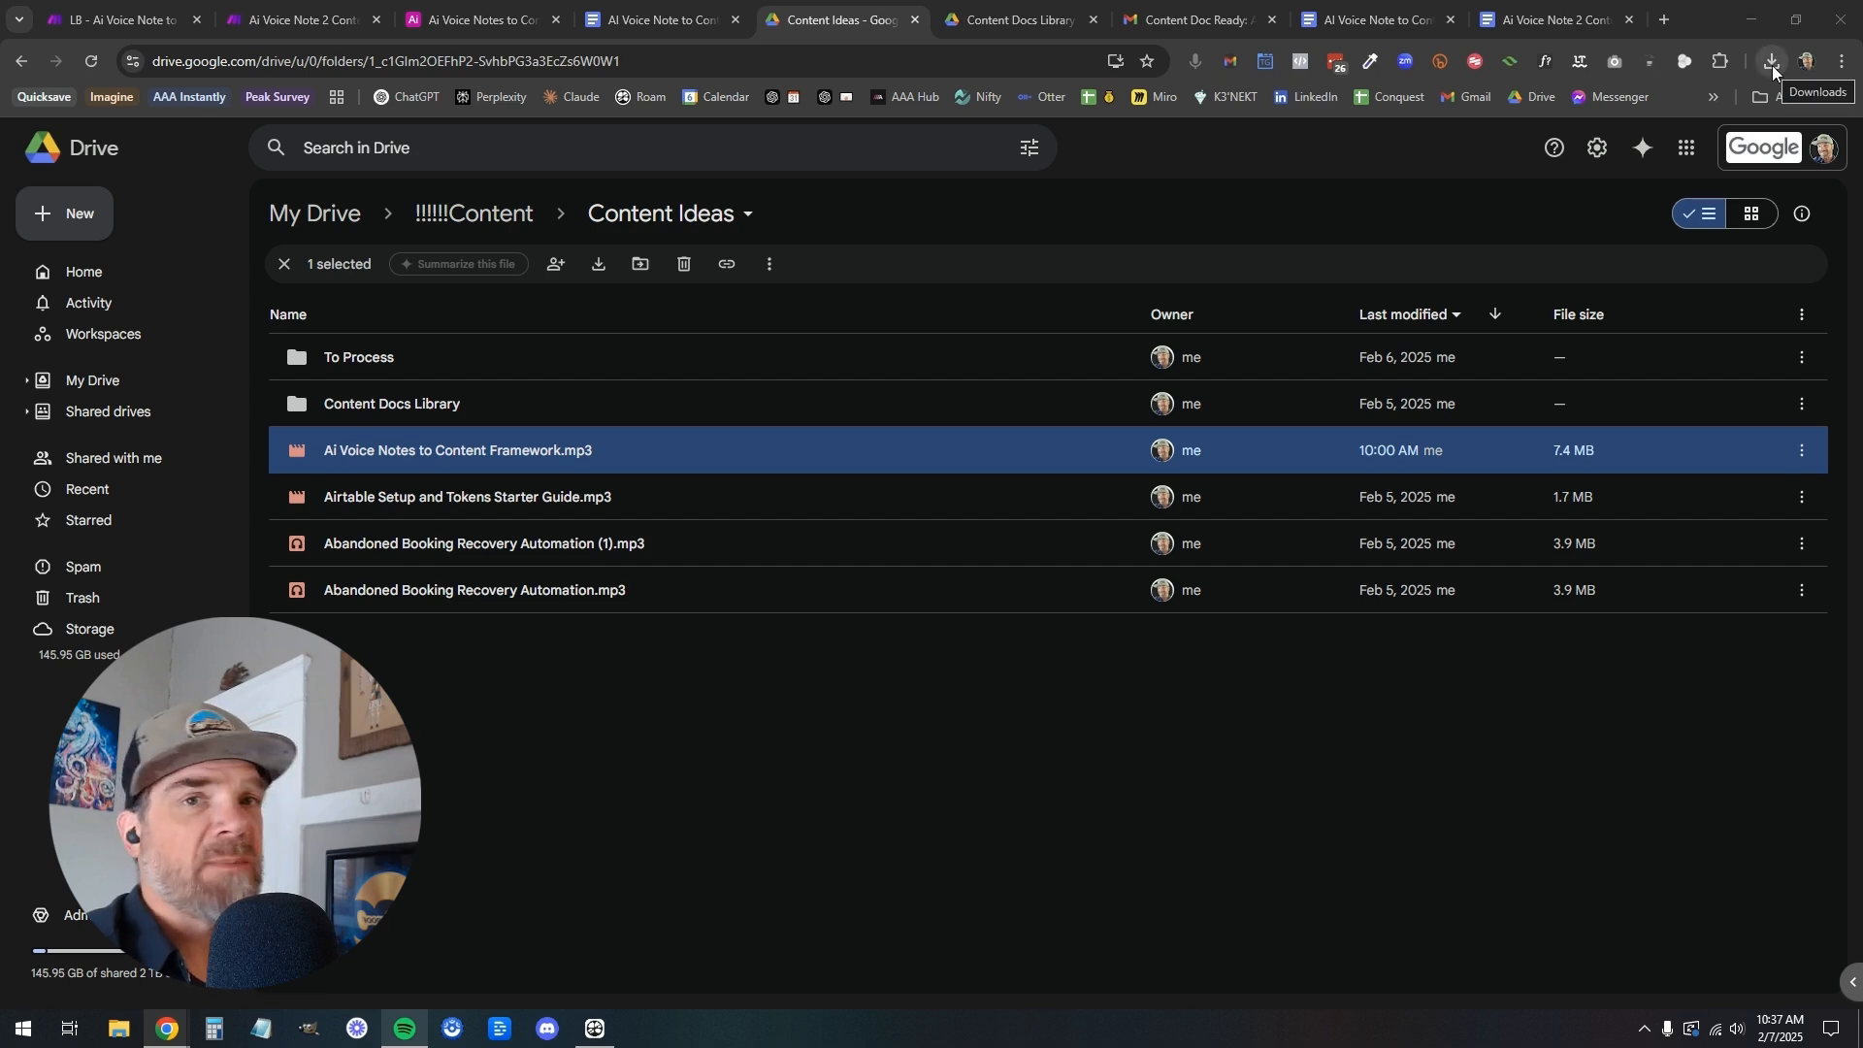
Upload the downloaded MP3 into the Content Ideas folder, keeping both files
click(1772, 62)
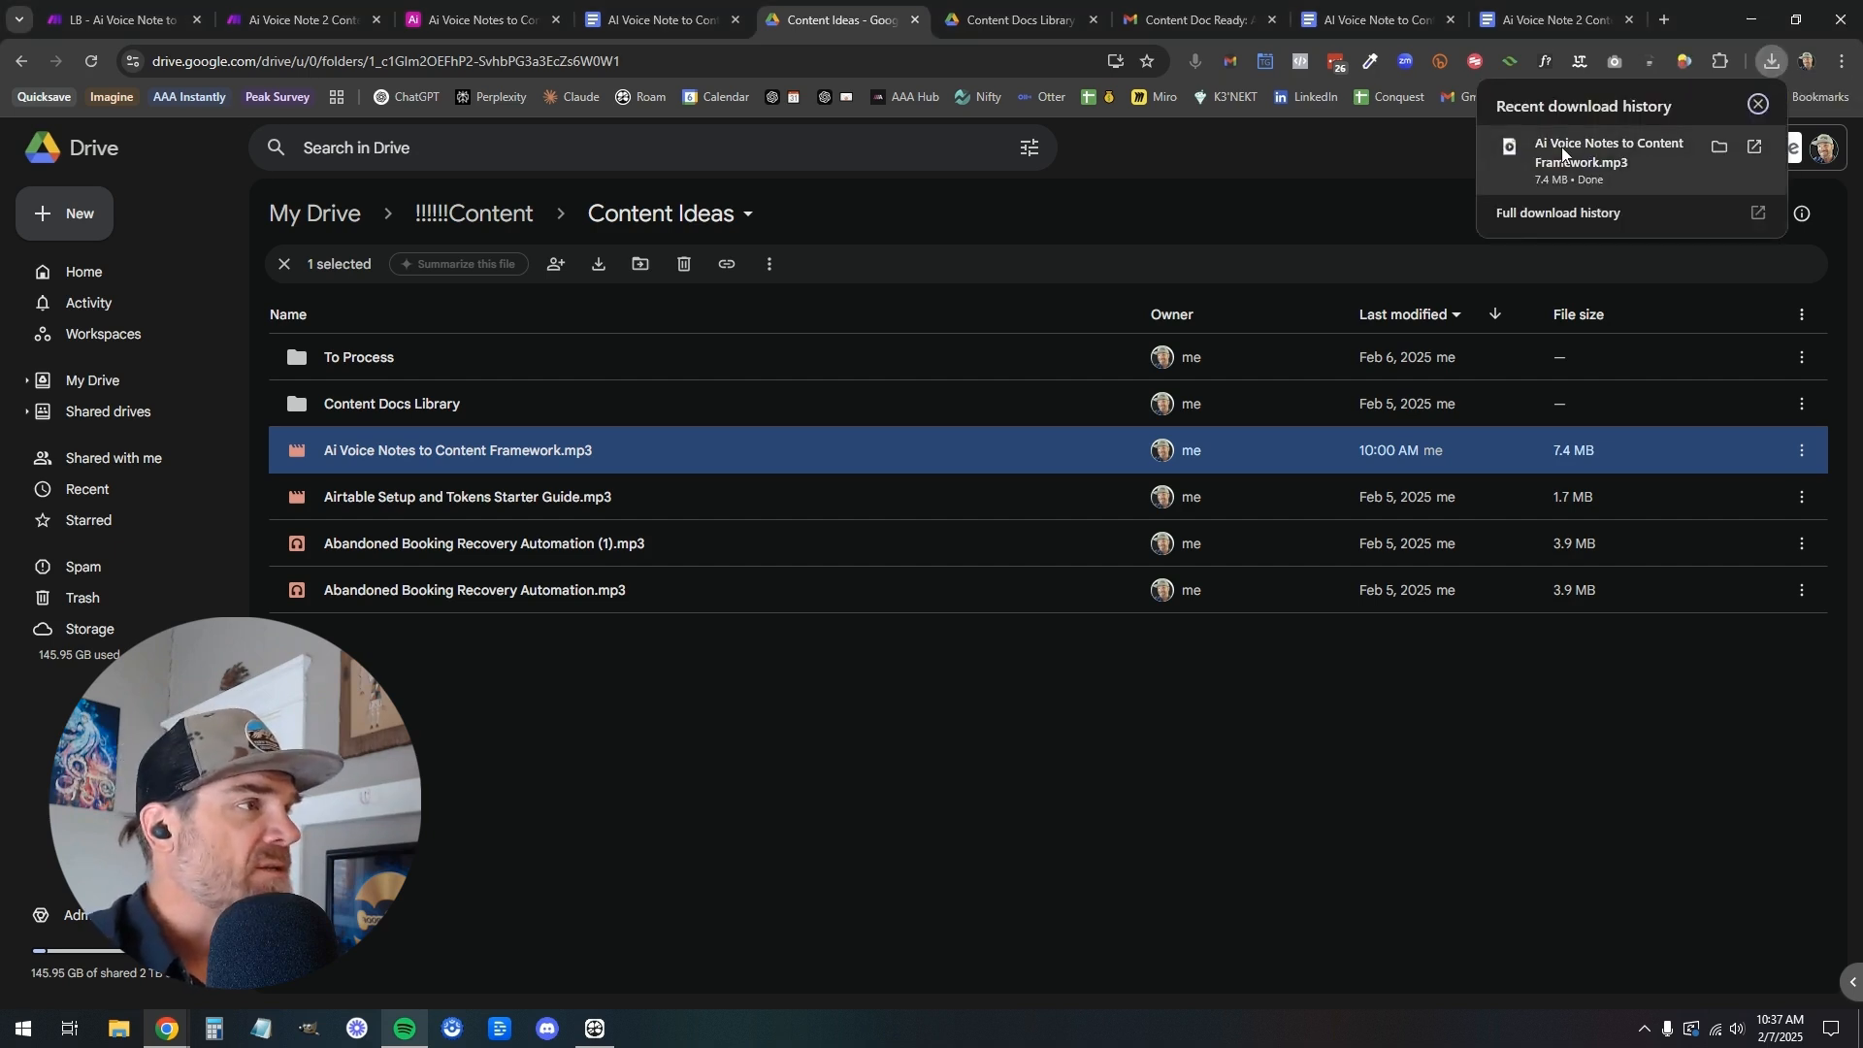
drag(1598, 154, 630, 794)
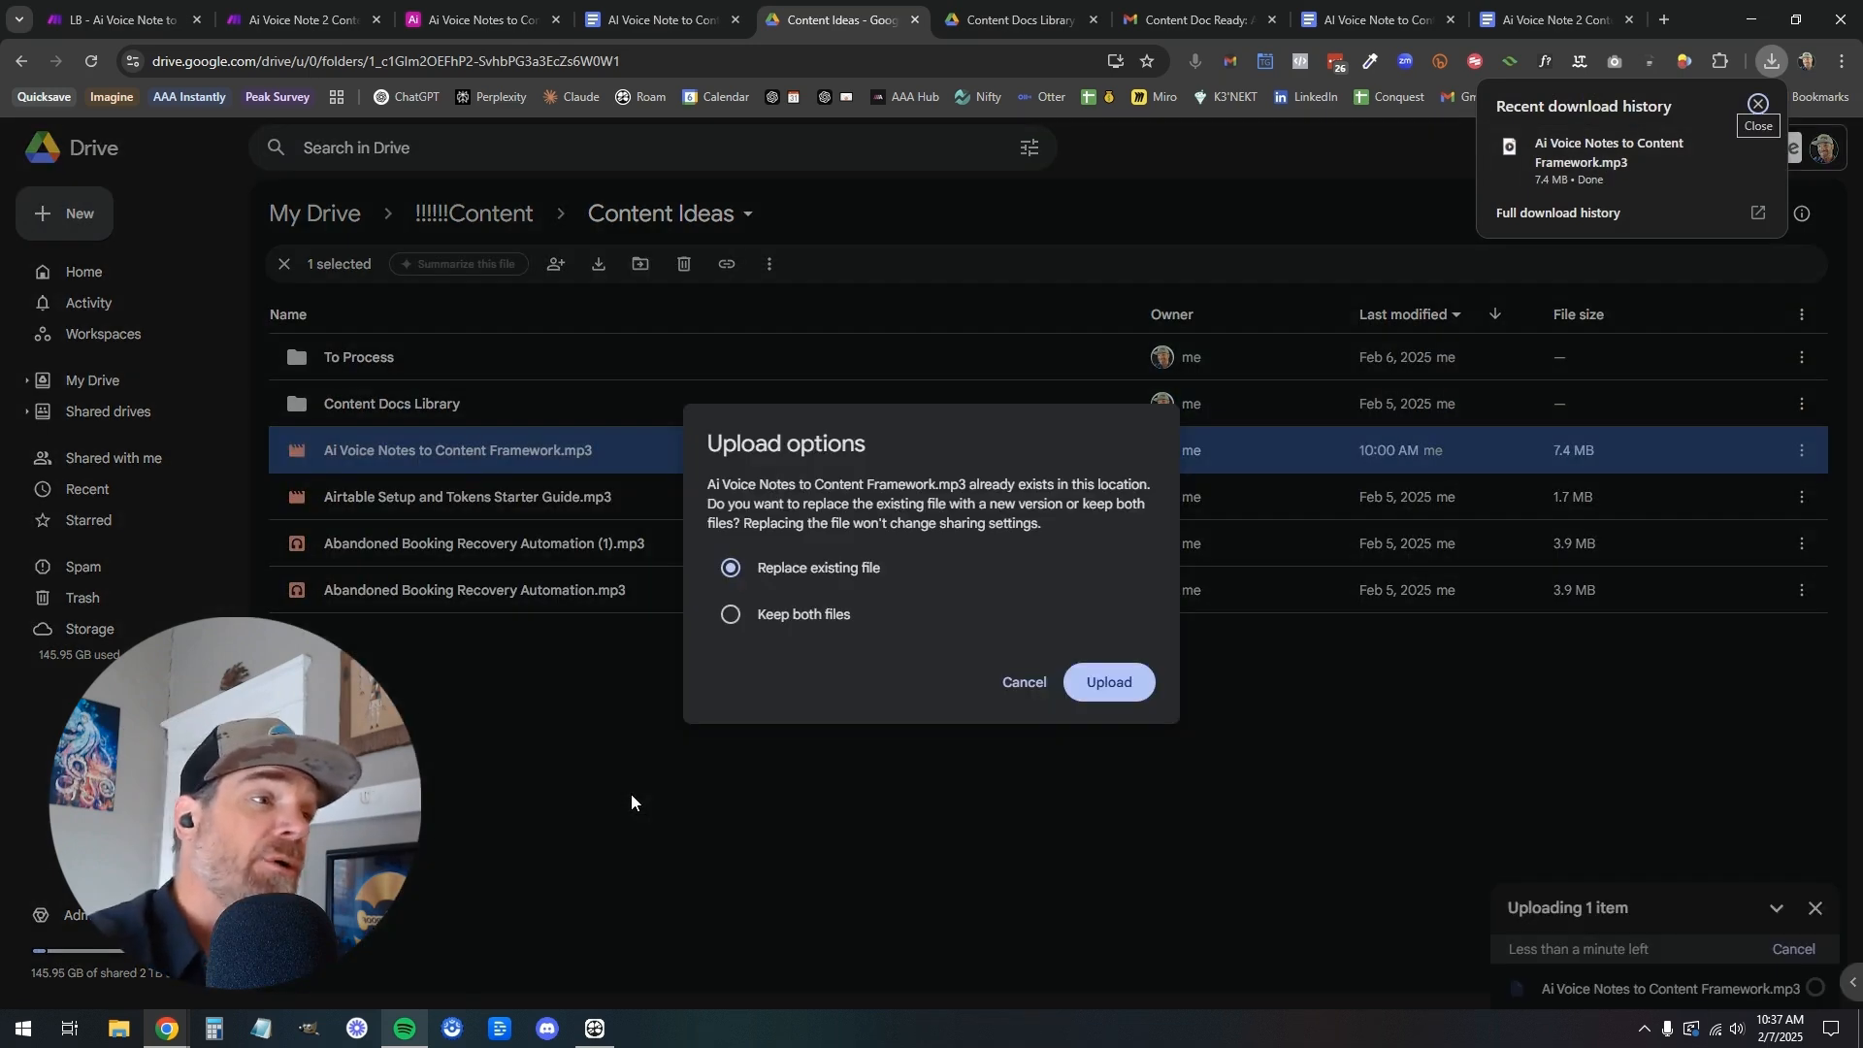
click(730, 615)
click(1106, 699)
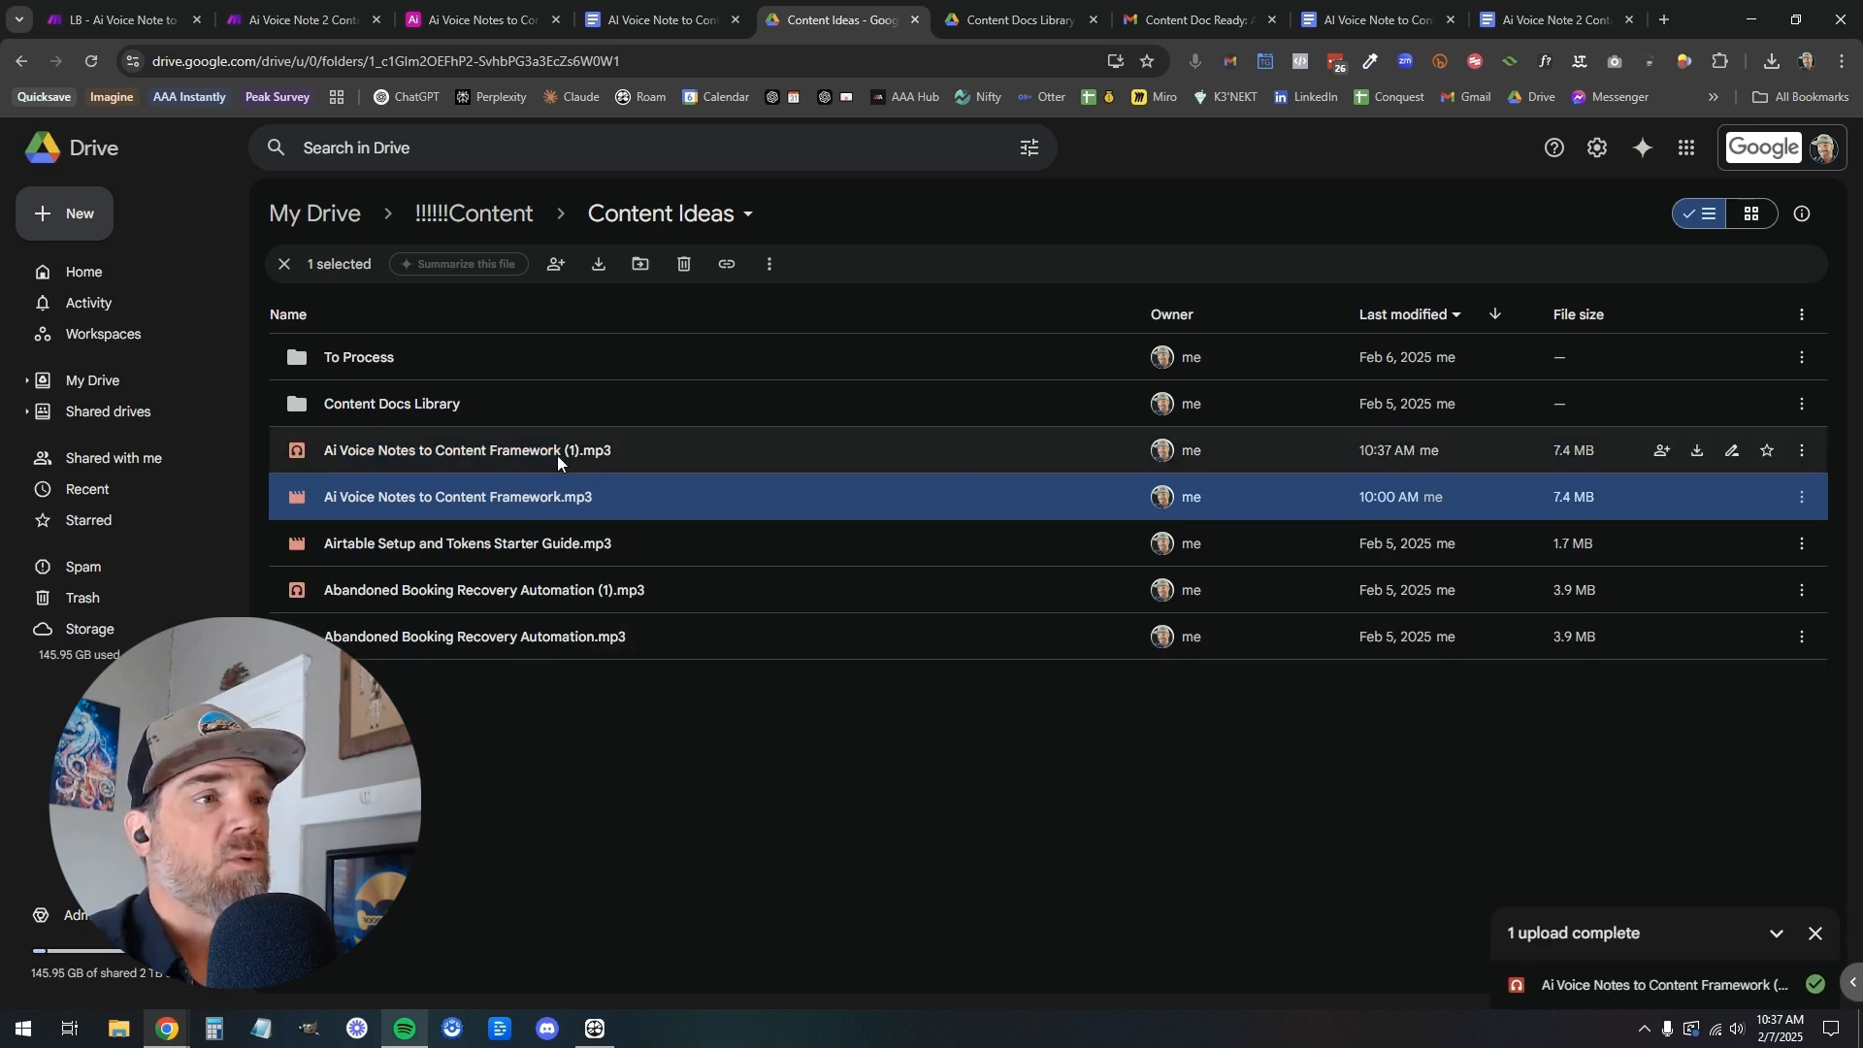
Run the LB - Ai Voice Note to Content Framework scenario once in Make and inspect the Transcribe MP3 output
click(114, 21)
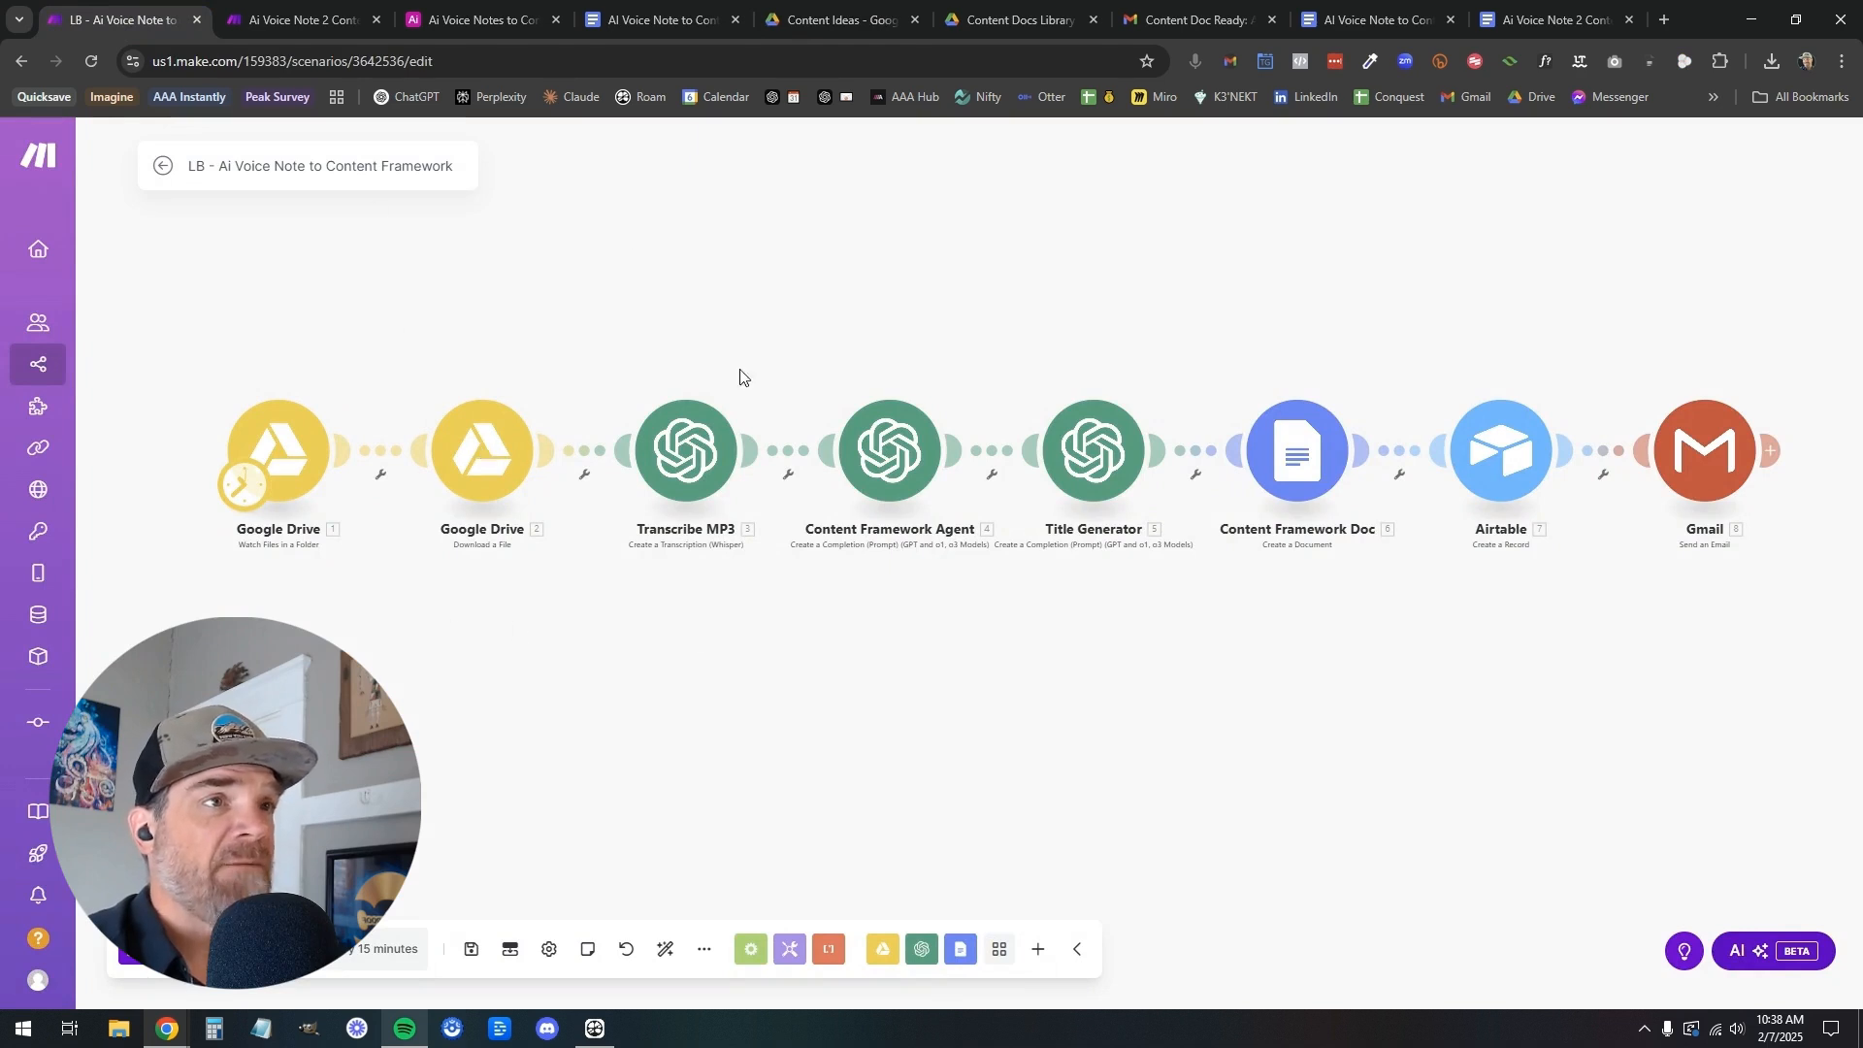
mouse_move(43, 564)
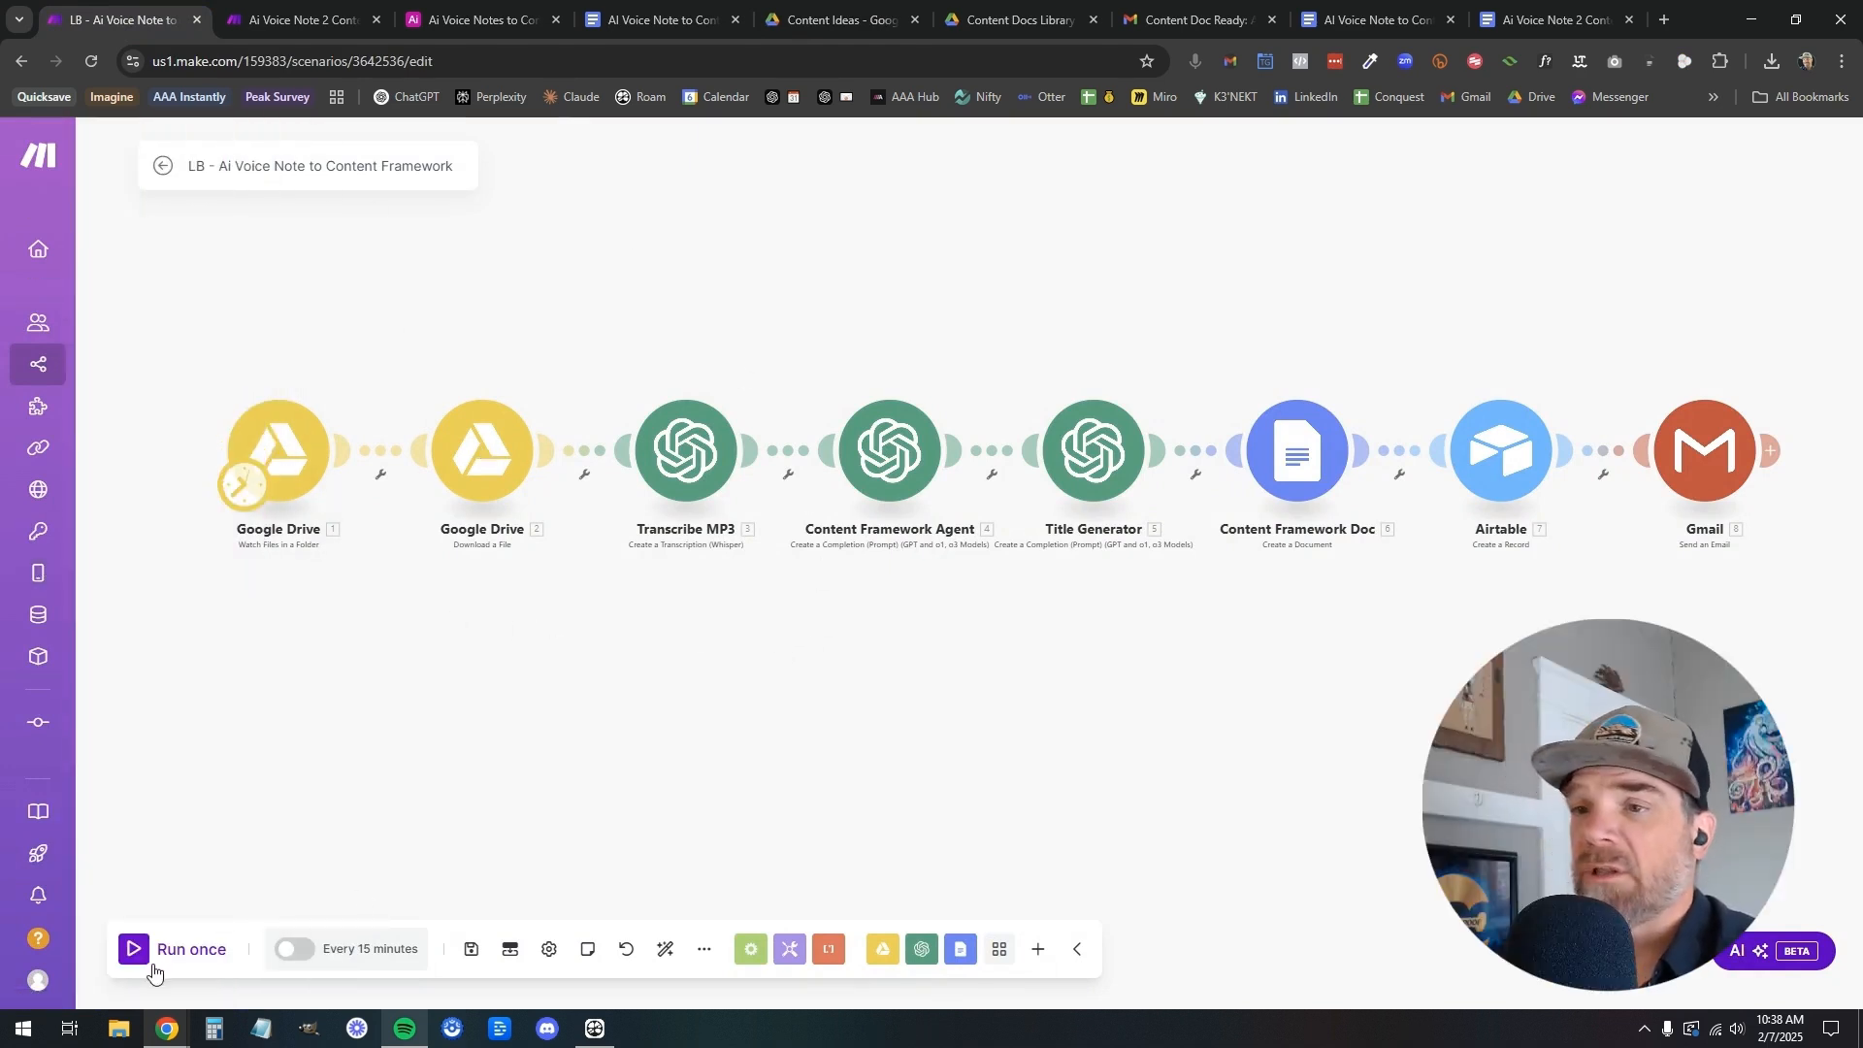
click(141, 949)
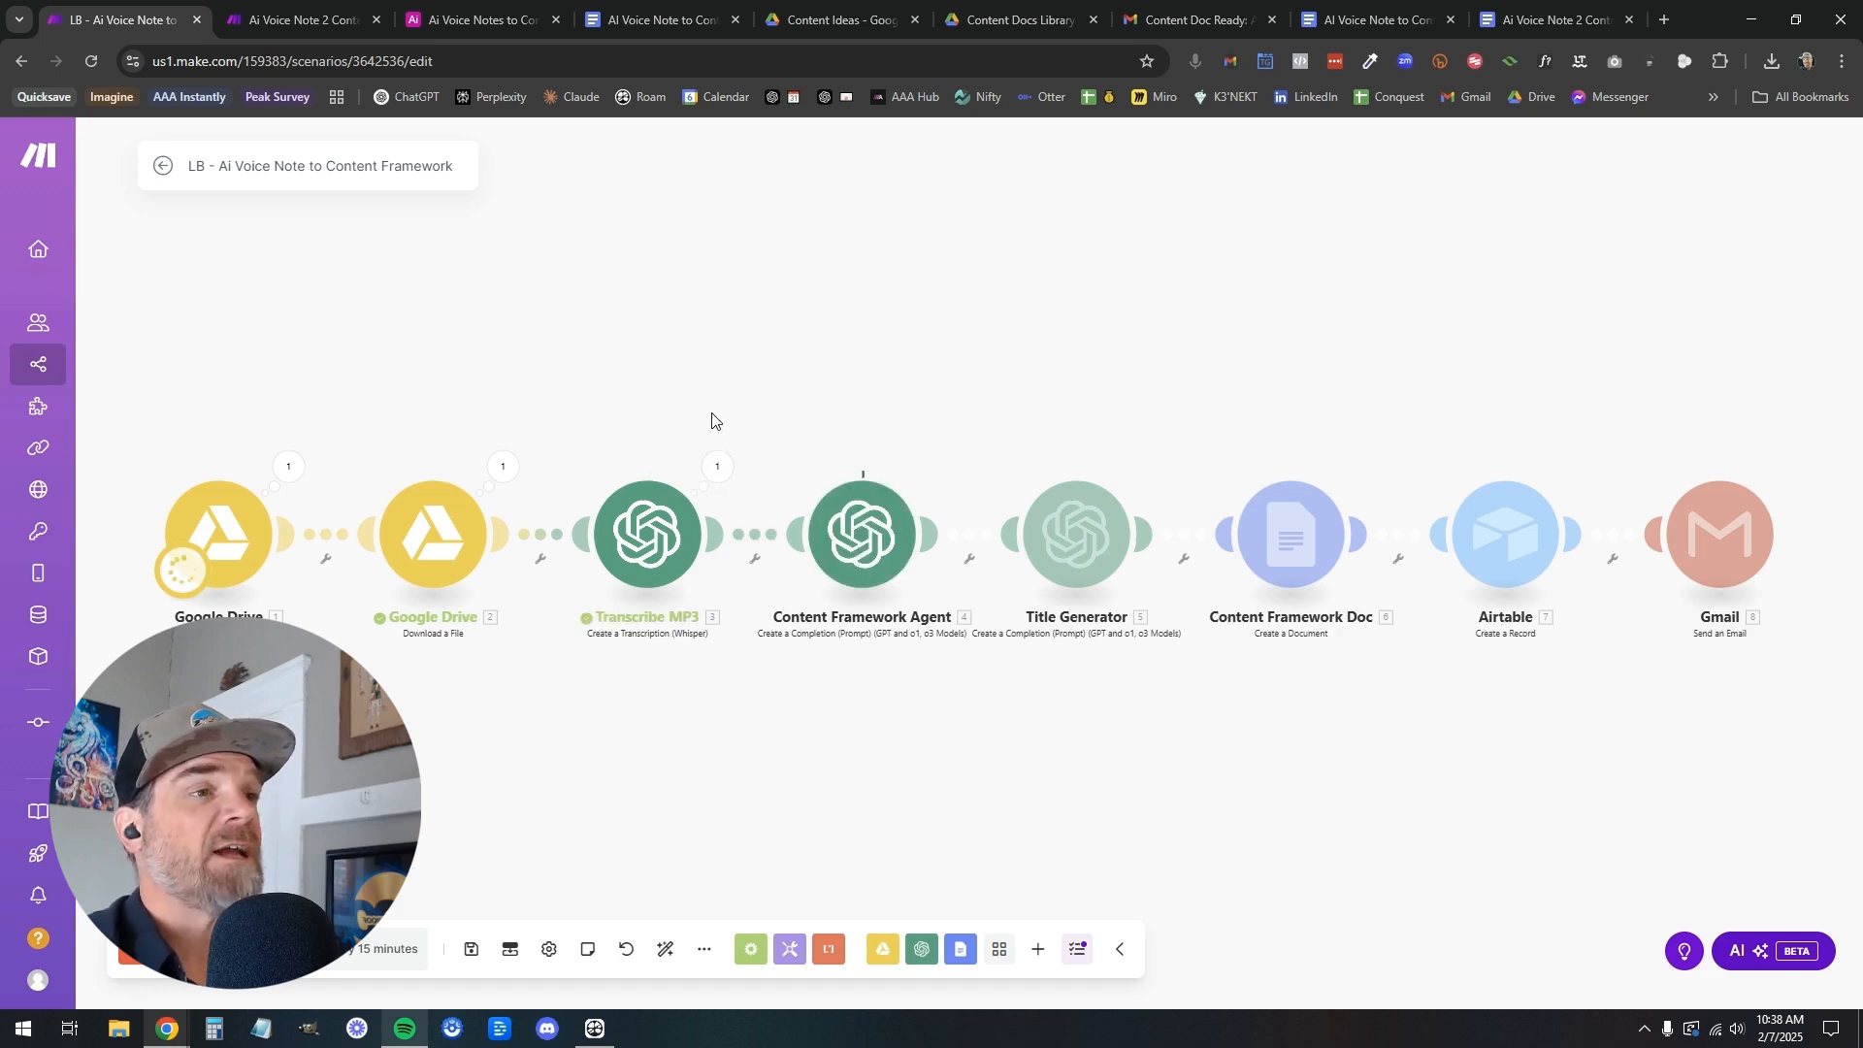
click(717, 467)
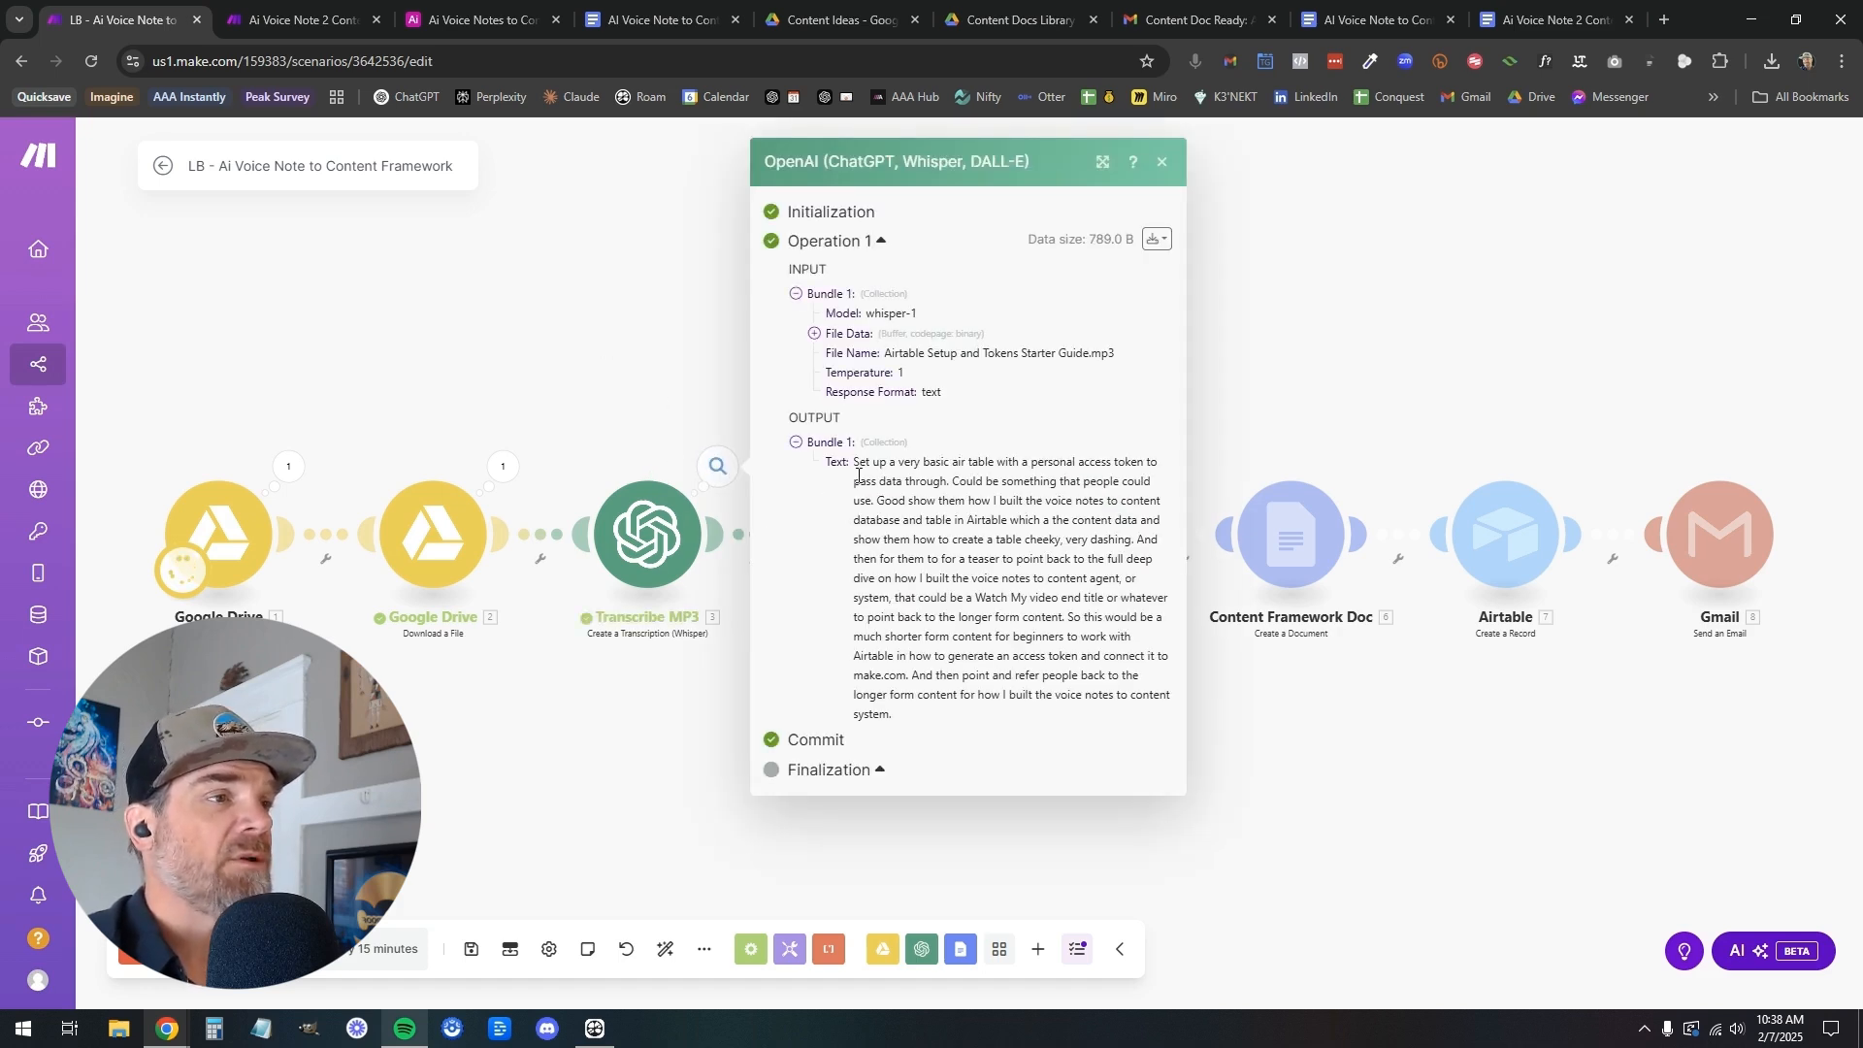
click(675, 412)
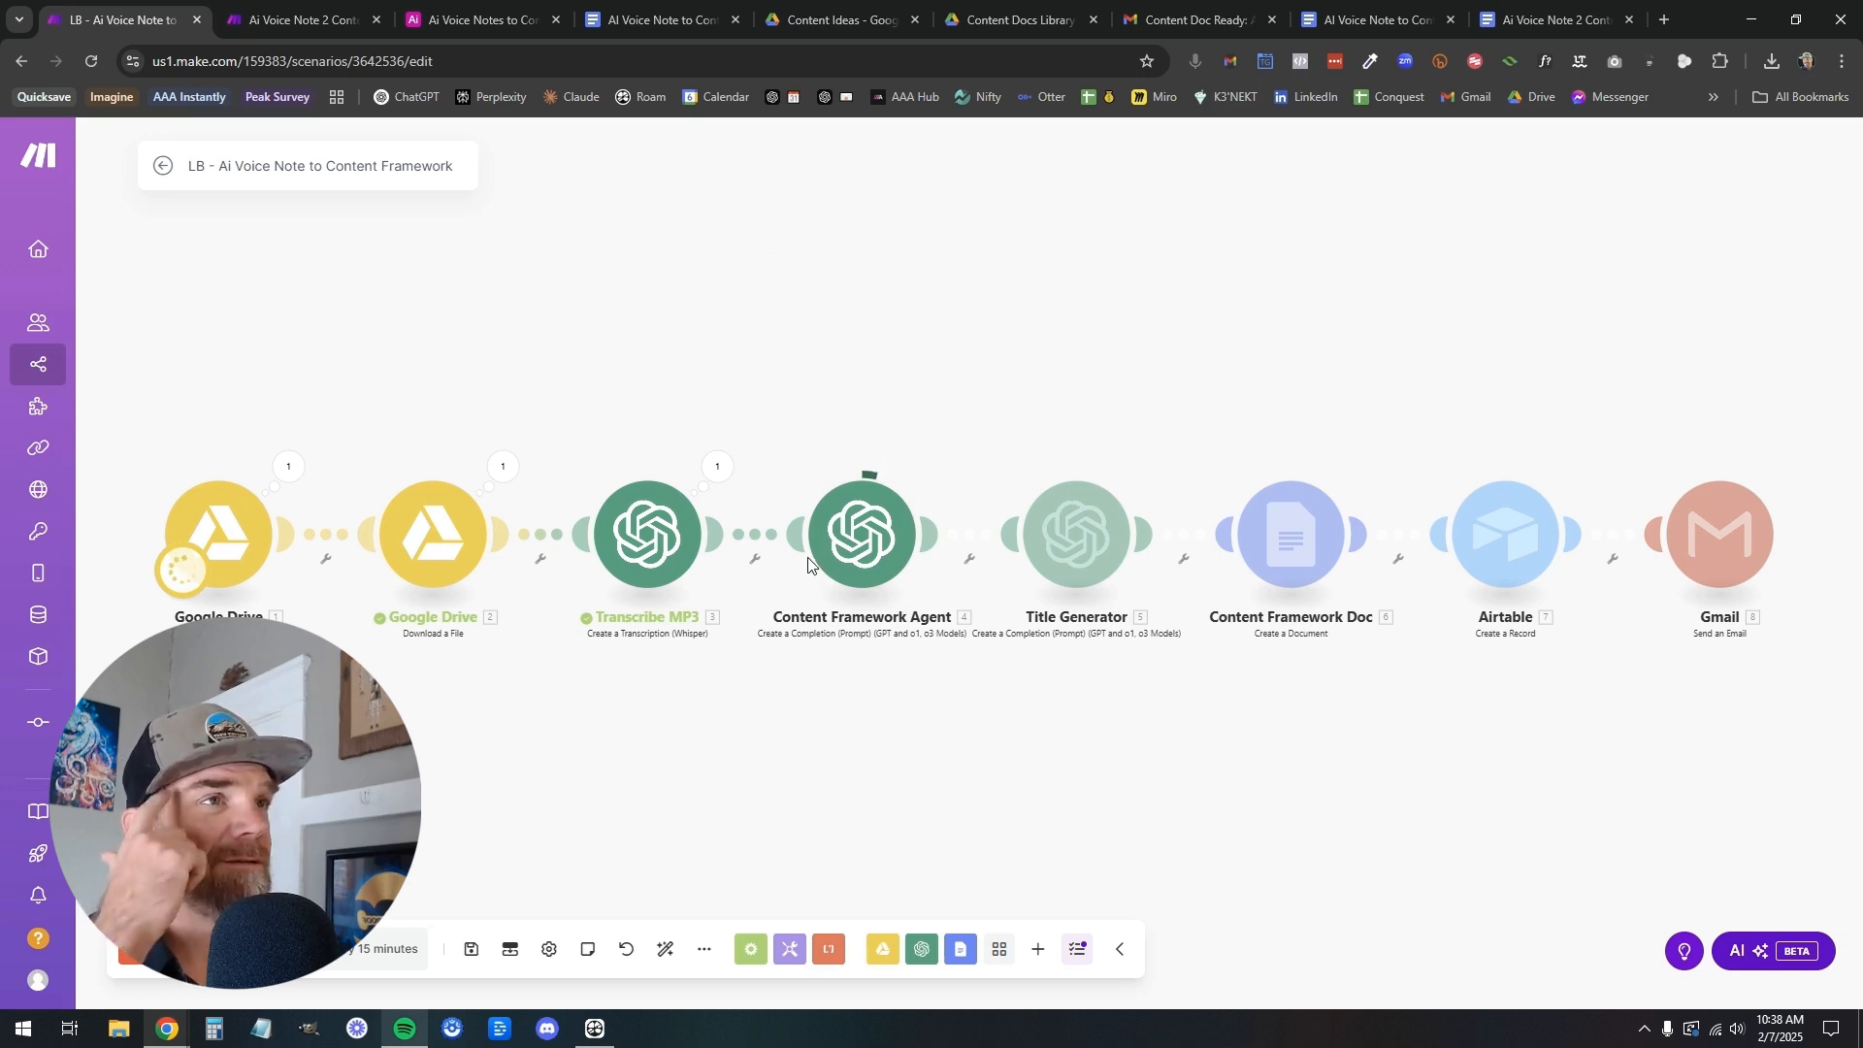
Review the Ai Voice Note 2 Content Framework prompt and the AI Voice Note to Content Creation Framework document during the scenario run
click(1518, 22)
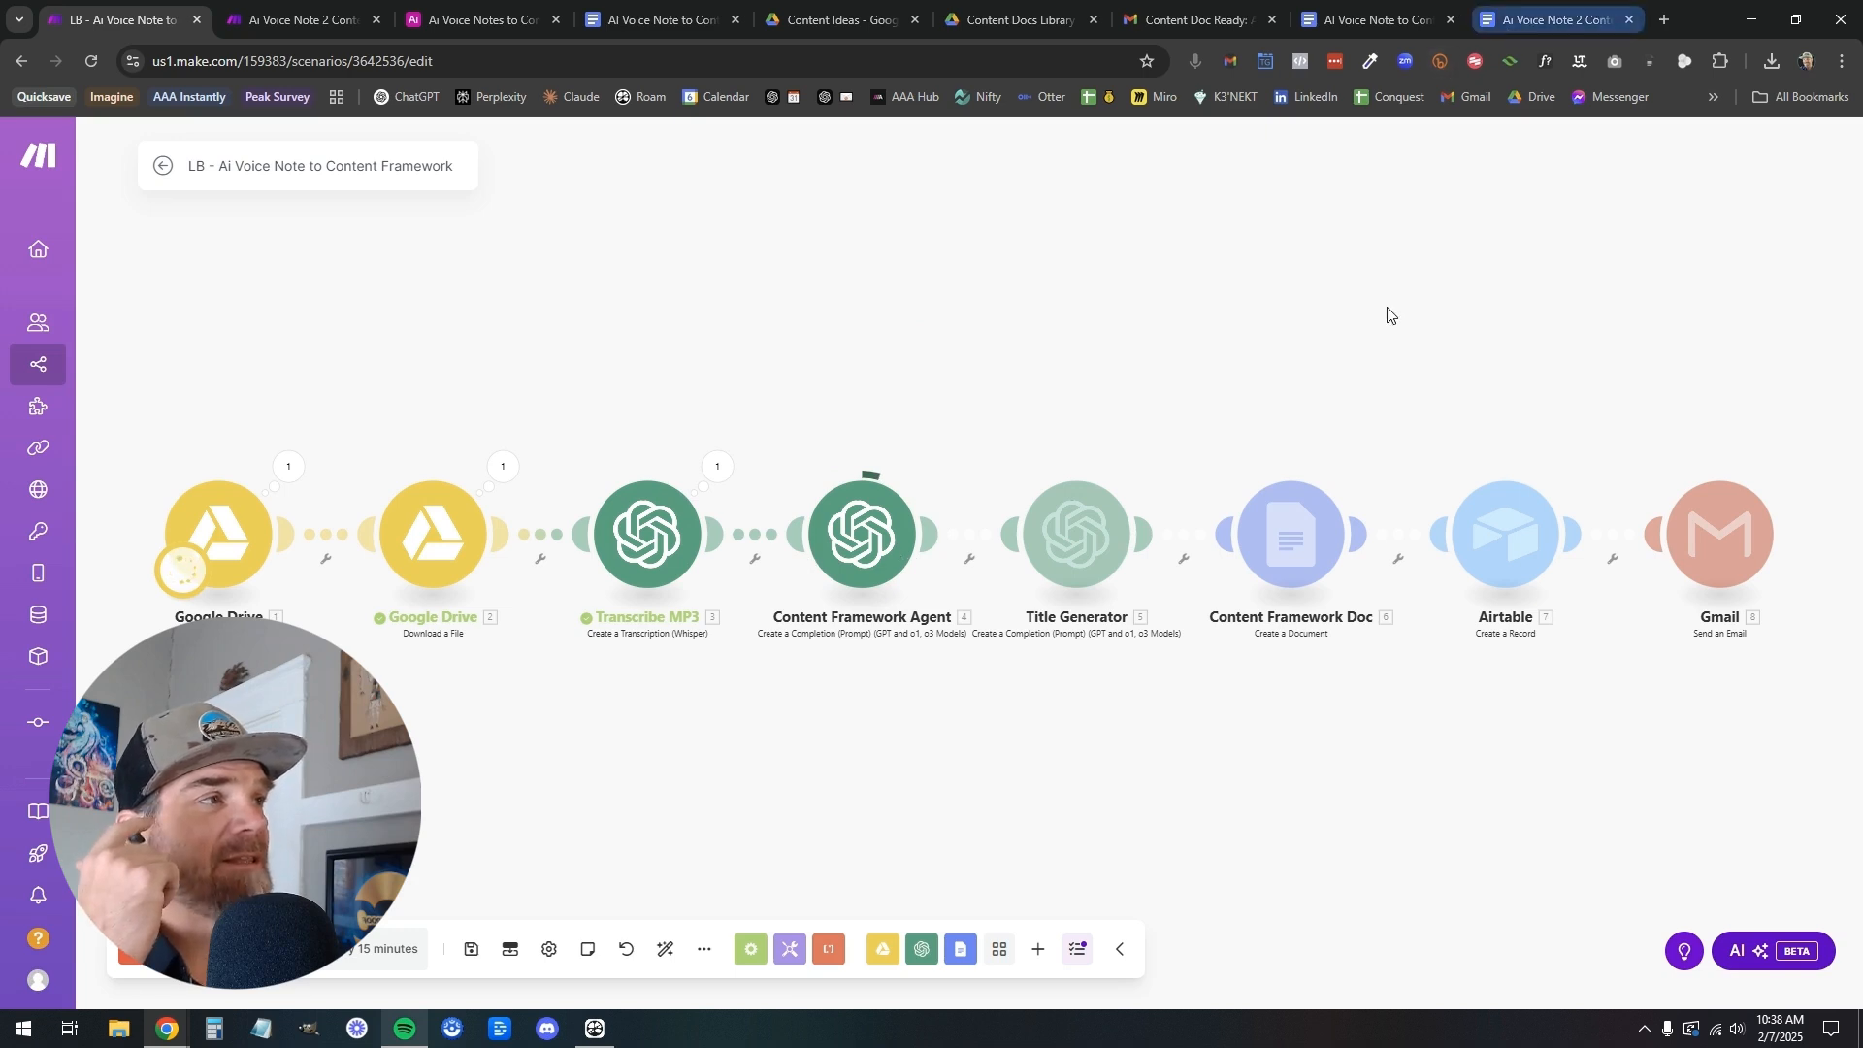
scroll(836, 729, down, 5)
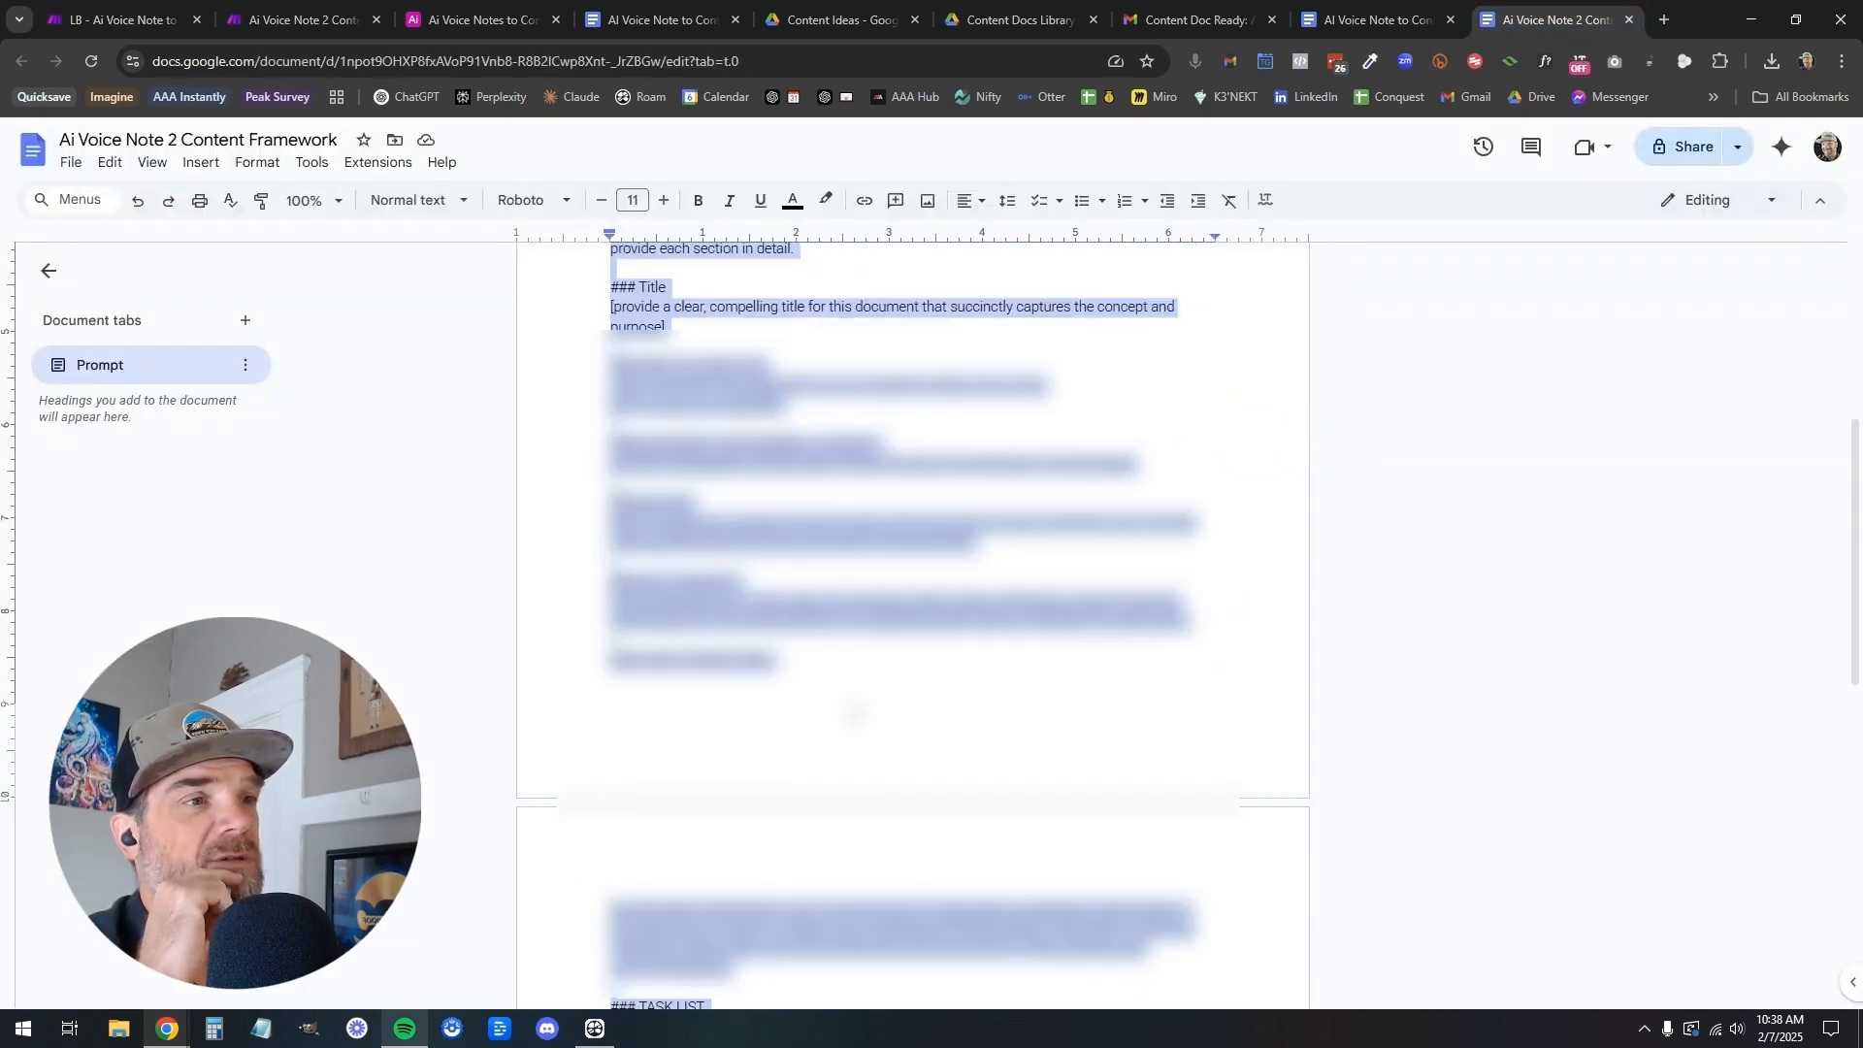
scroll(852, 716, up, 5)
click(116, 20)
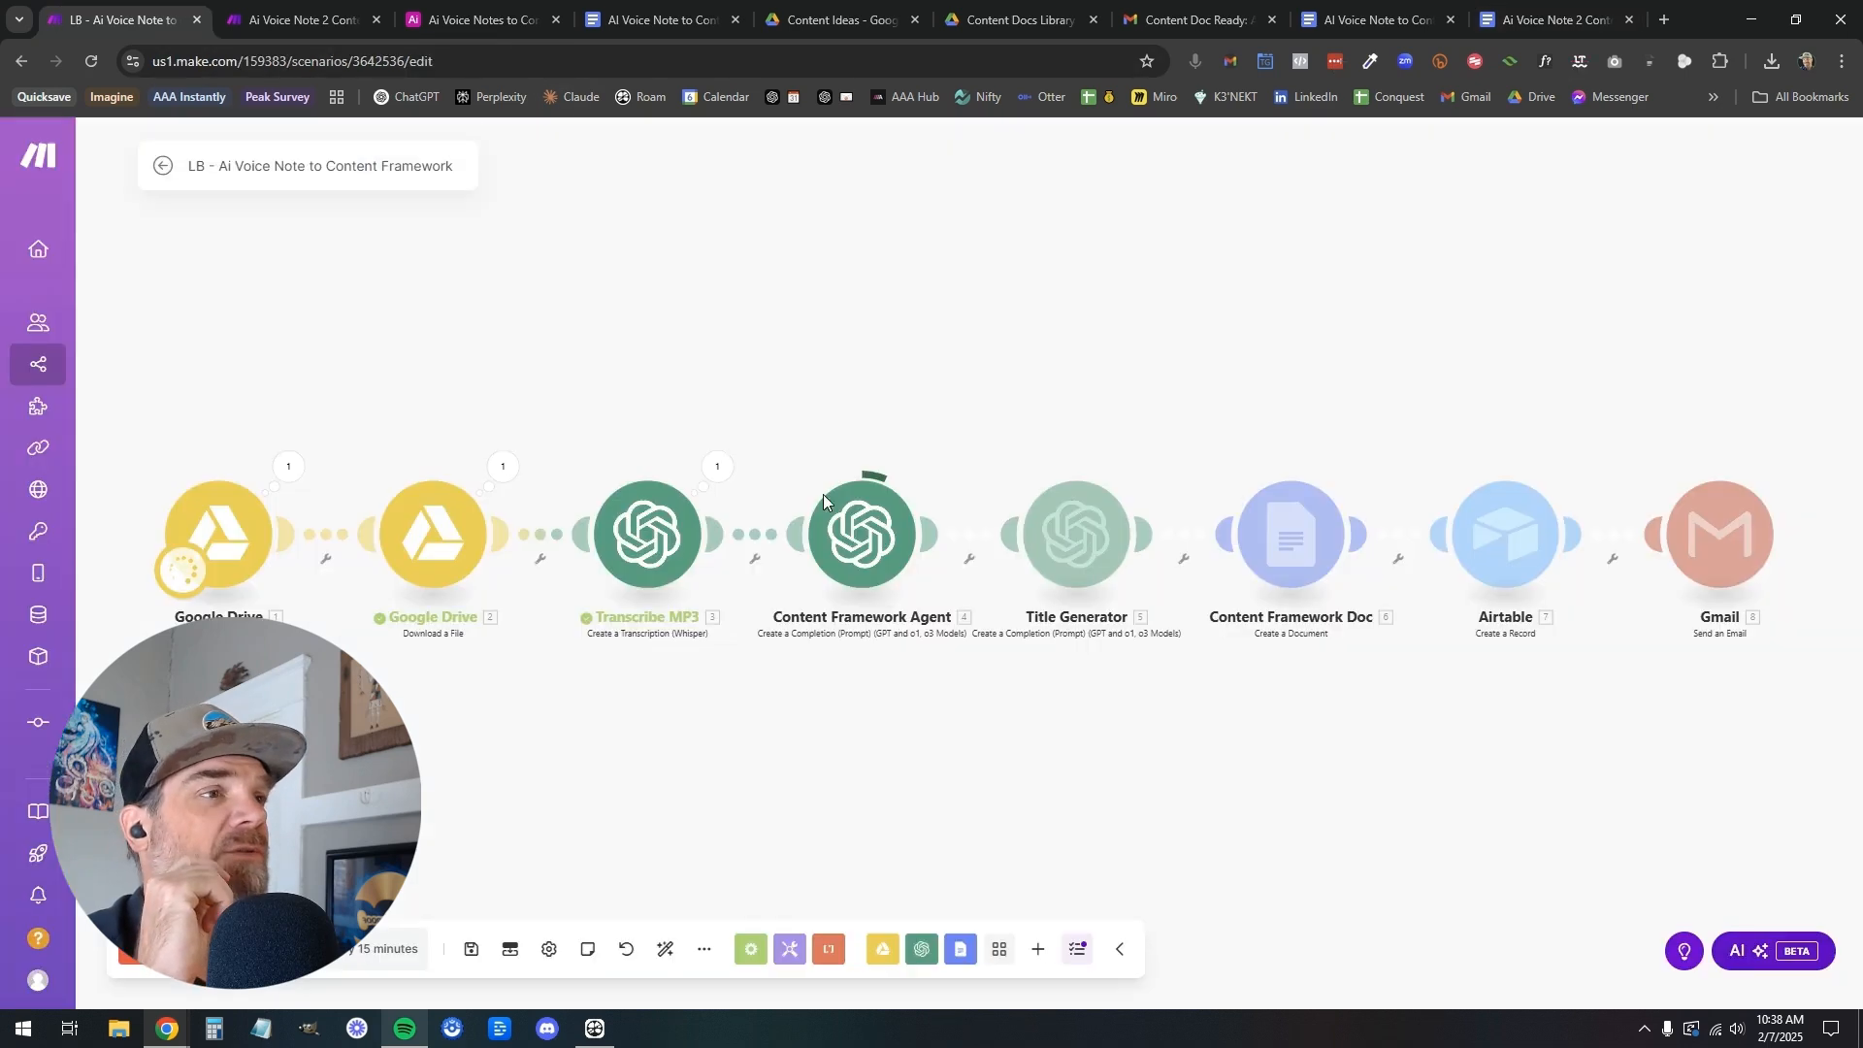
click(1518, 21)
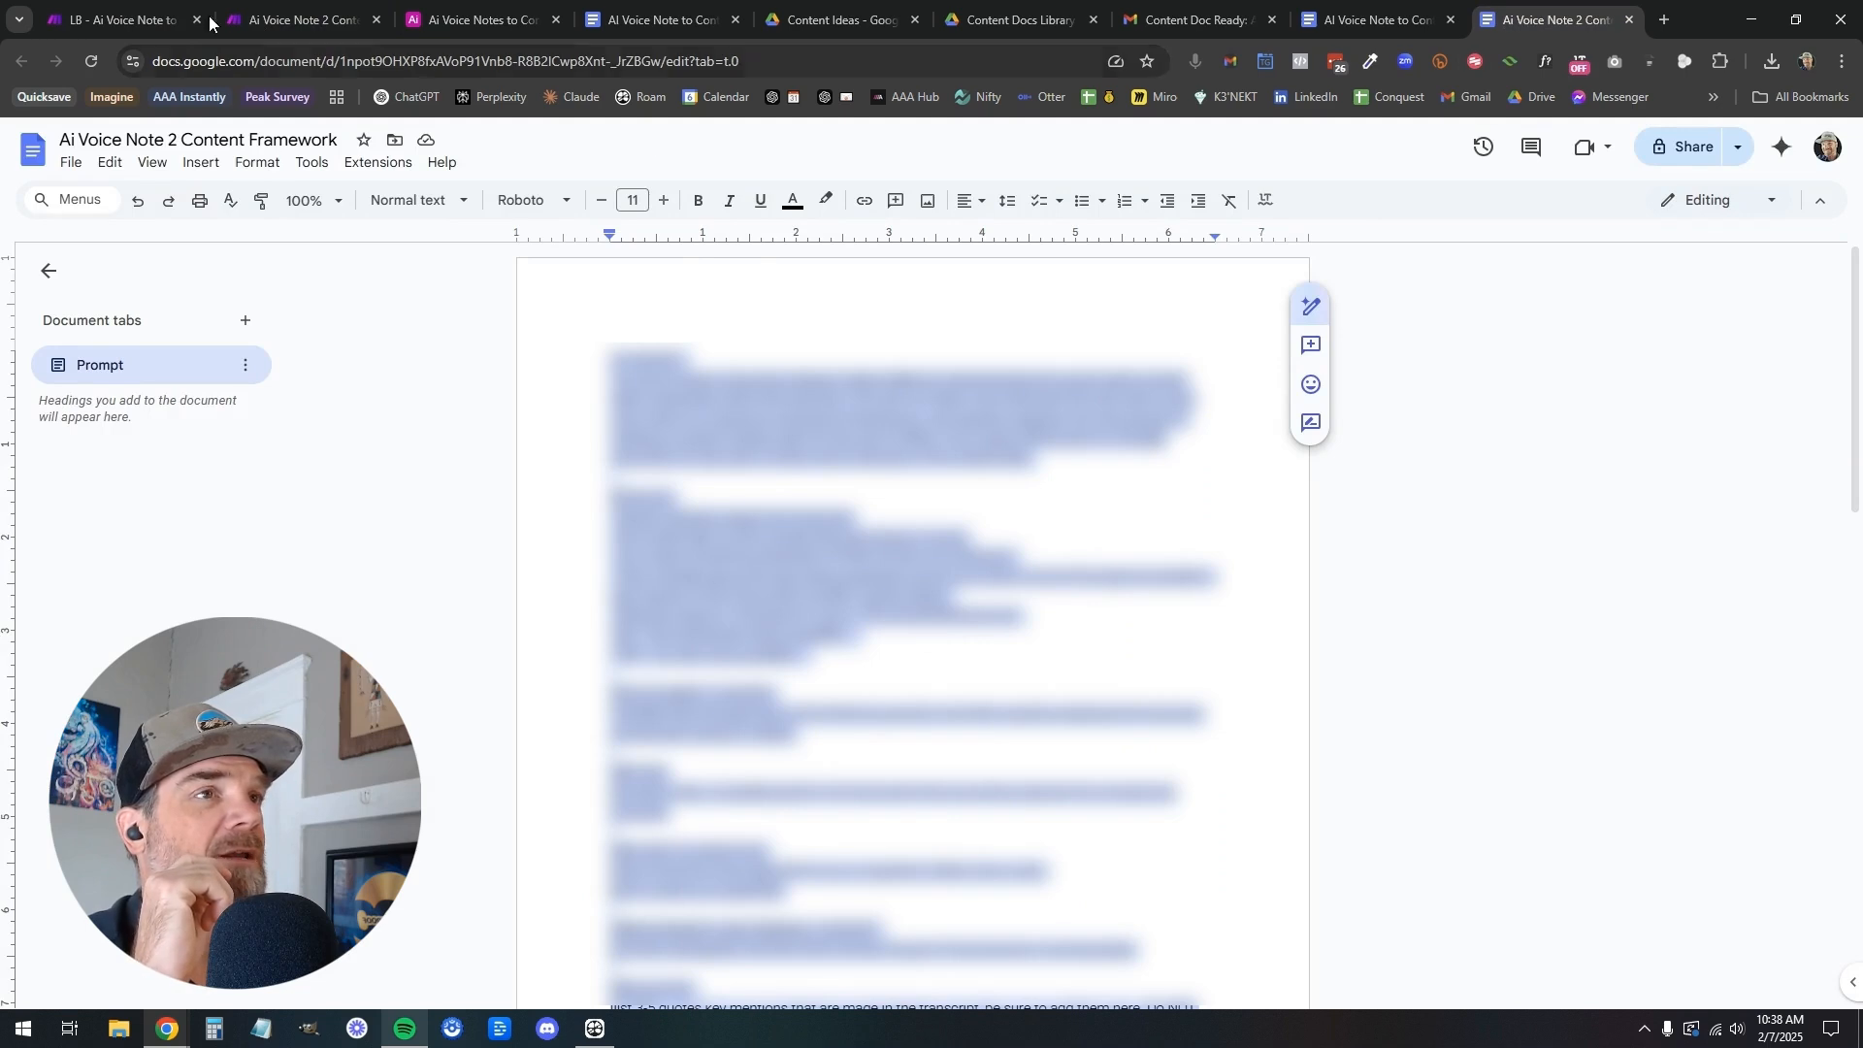
click(631, 24)
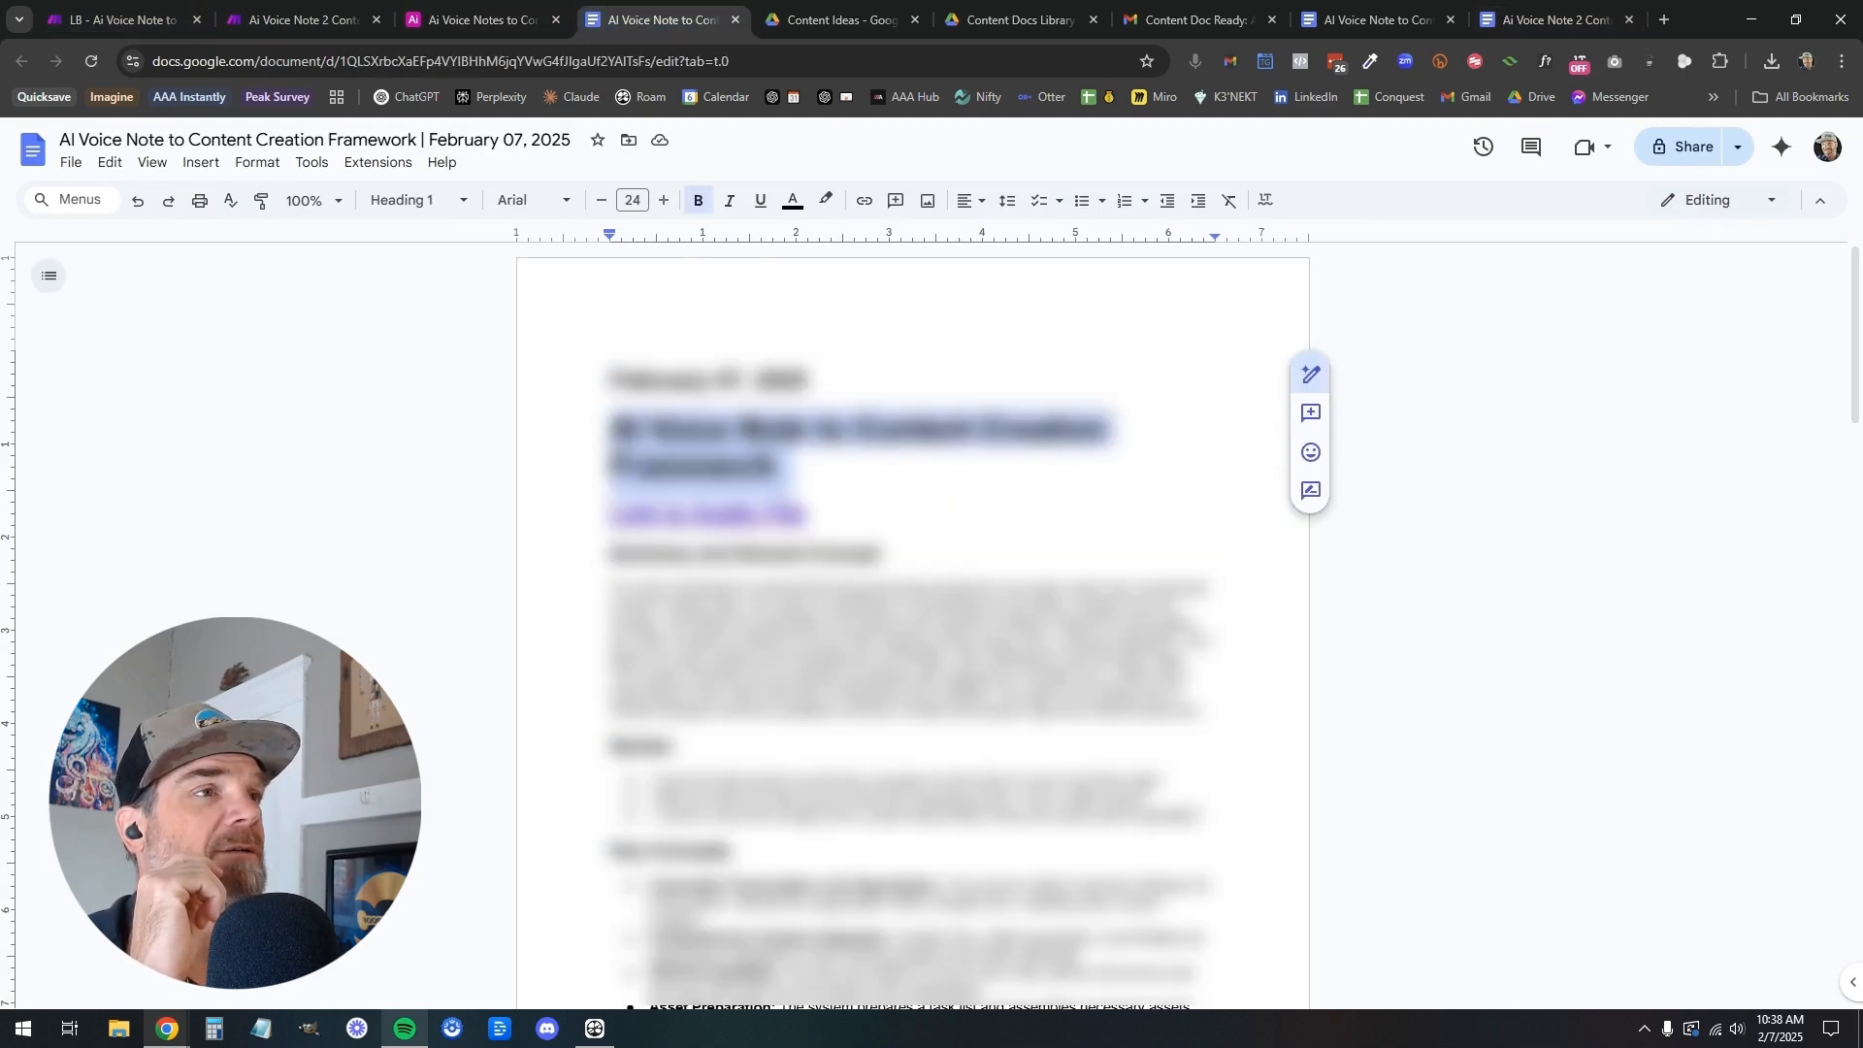
scroll(944, 694, down, 18)
scroll(944, 694, up, 1)
scroll(944, 695, down, 10)
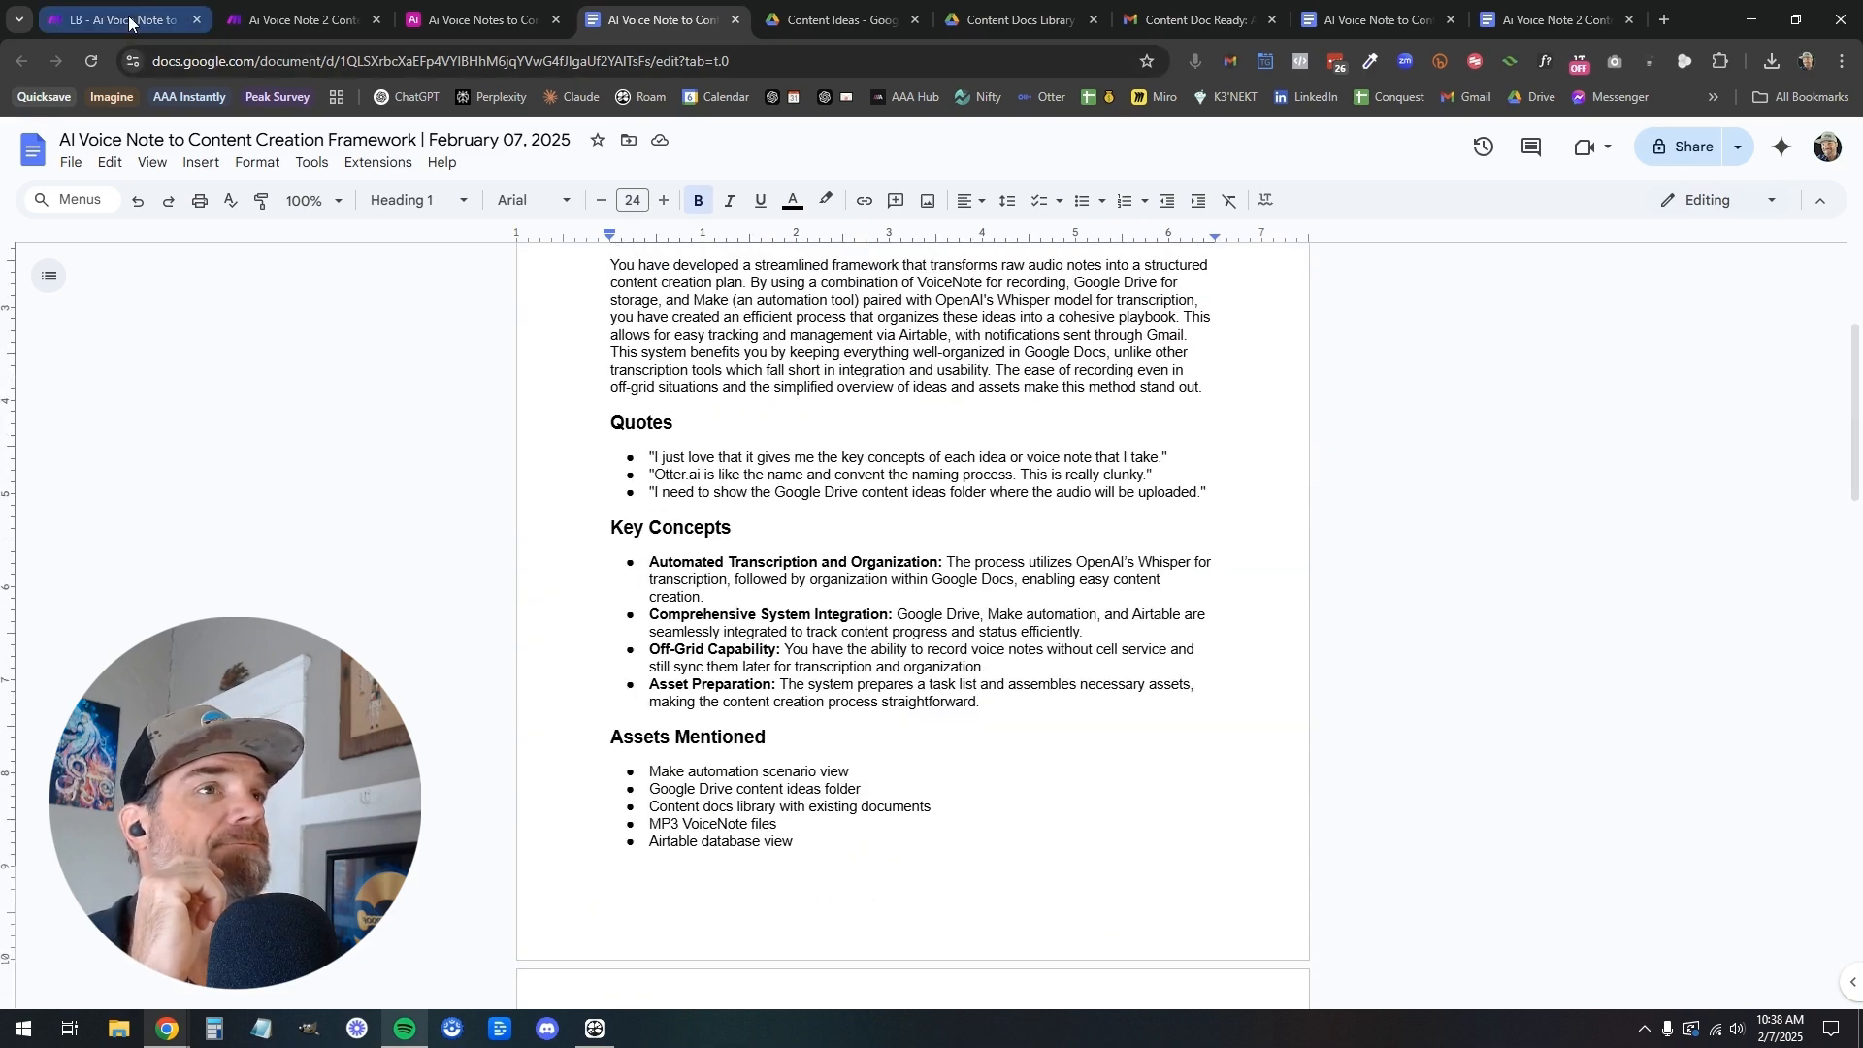
click(135, 21)
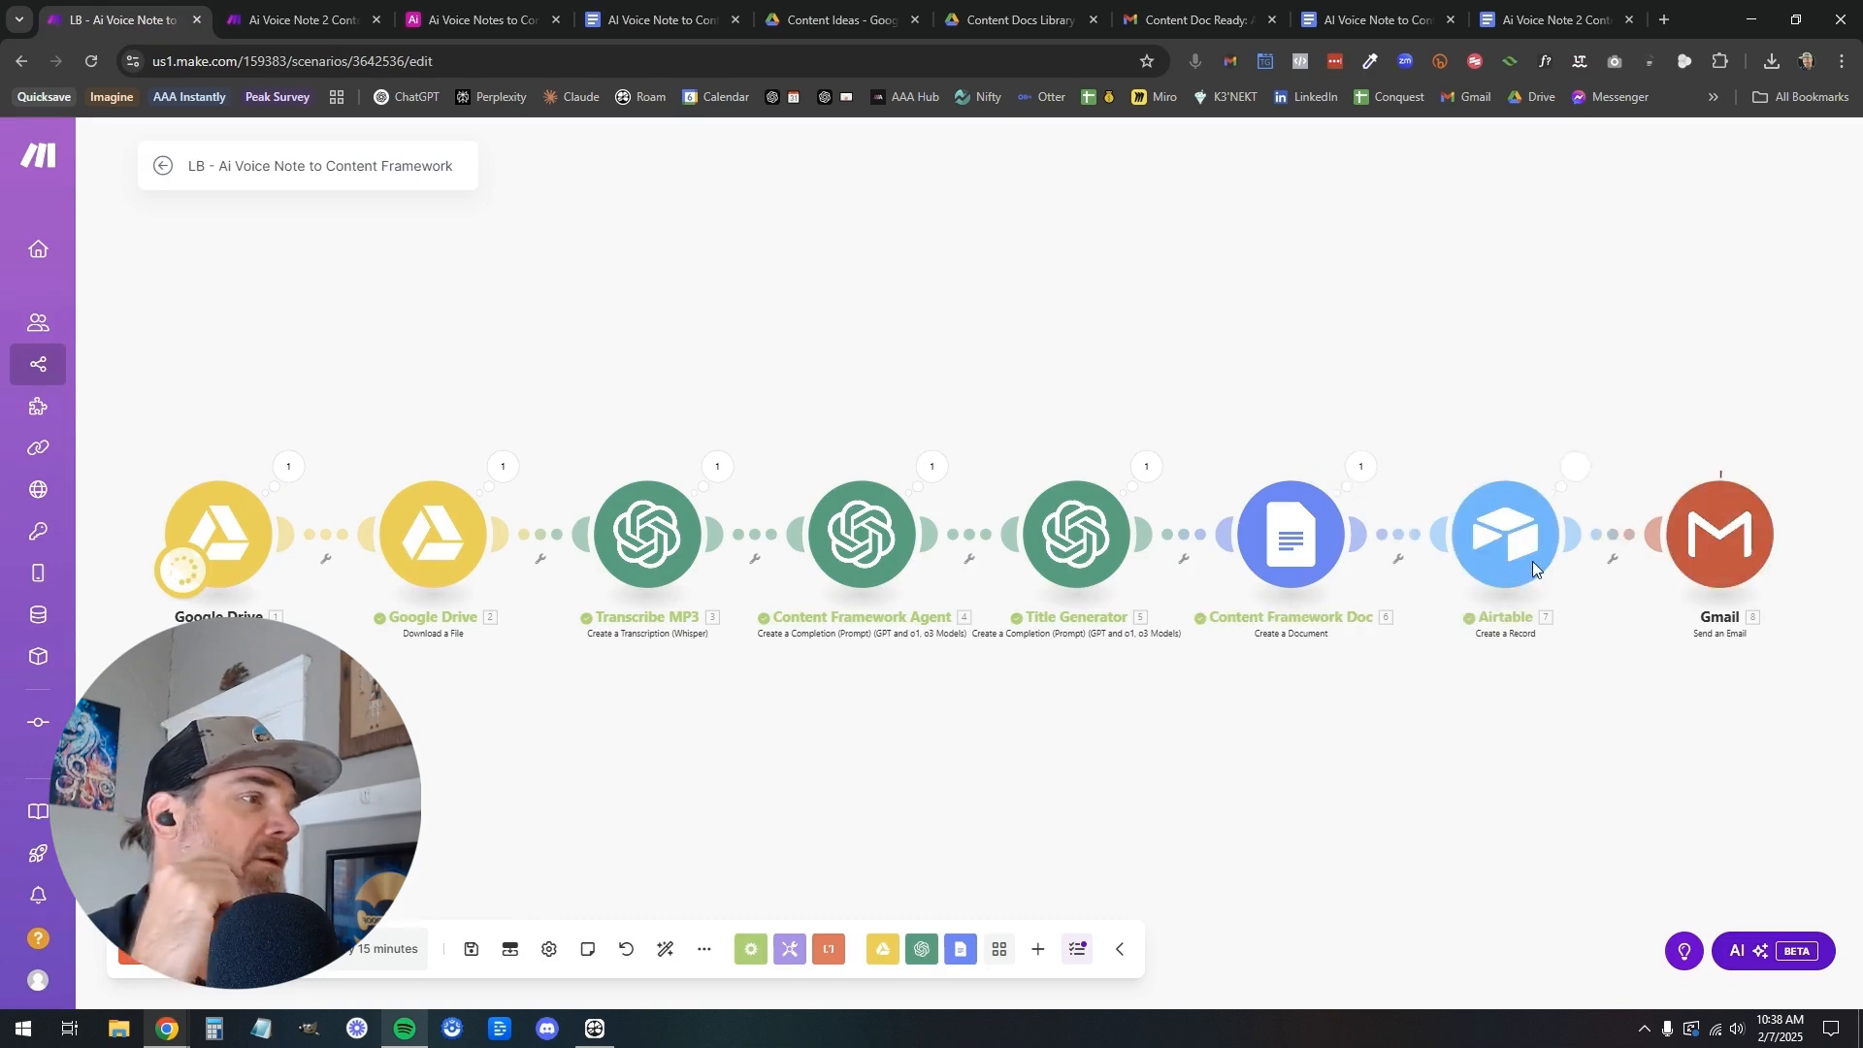
Examine the new Airtable beginner's guide document, the scenario's run progress and the audio files in the Content Ideas folder
click(479, 21)
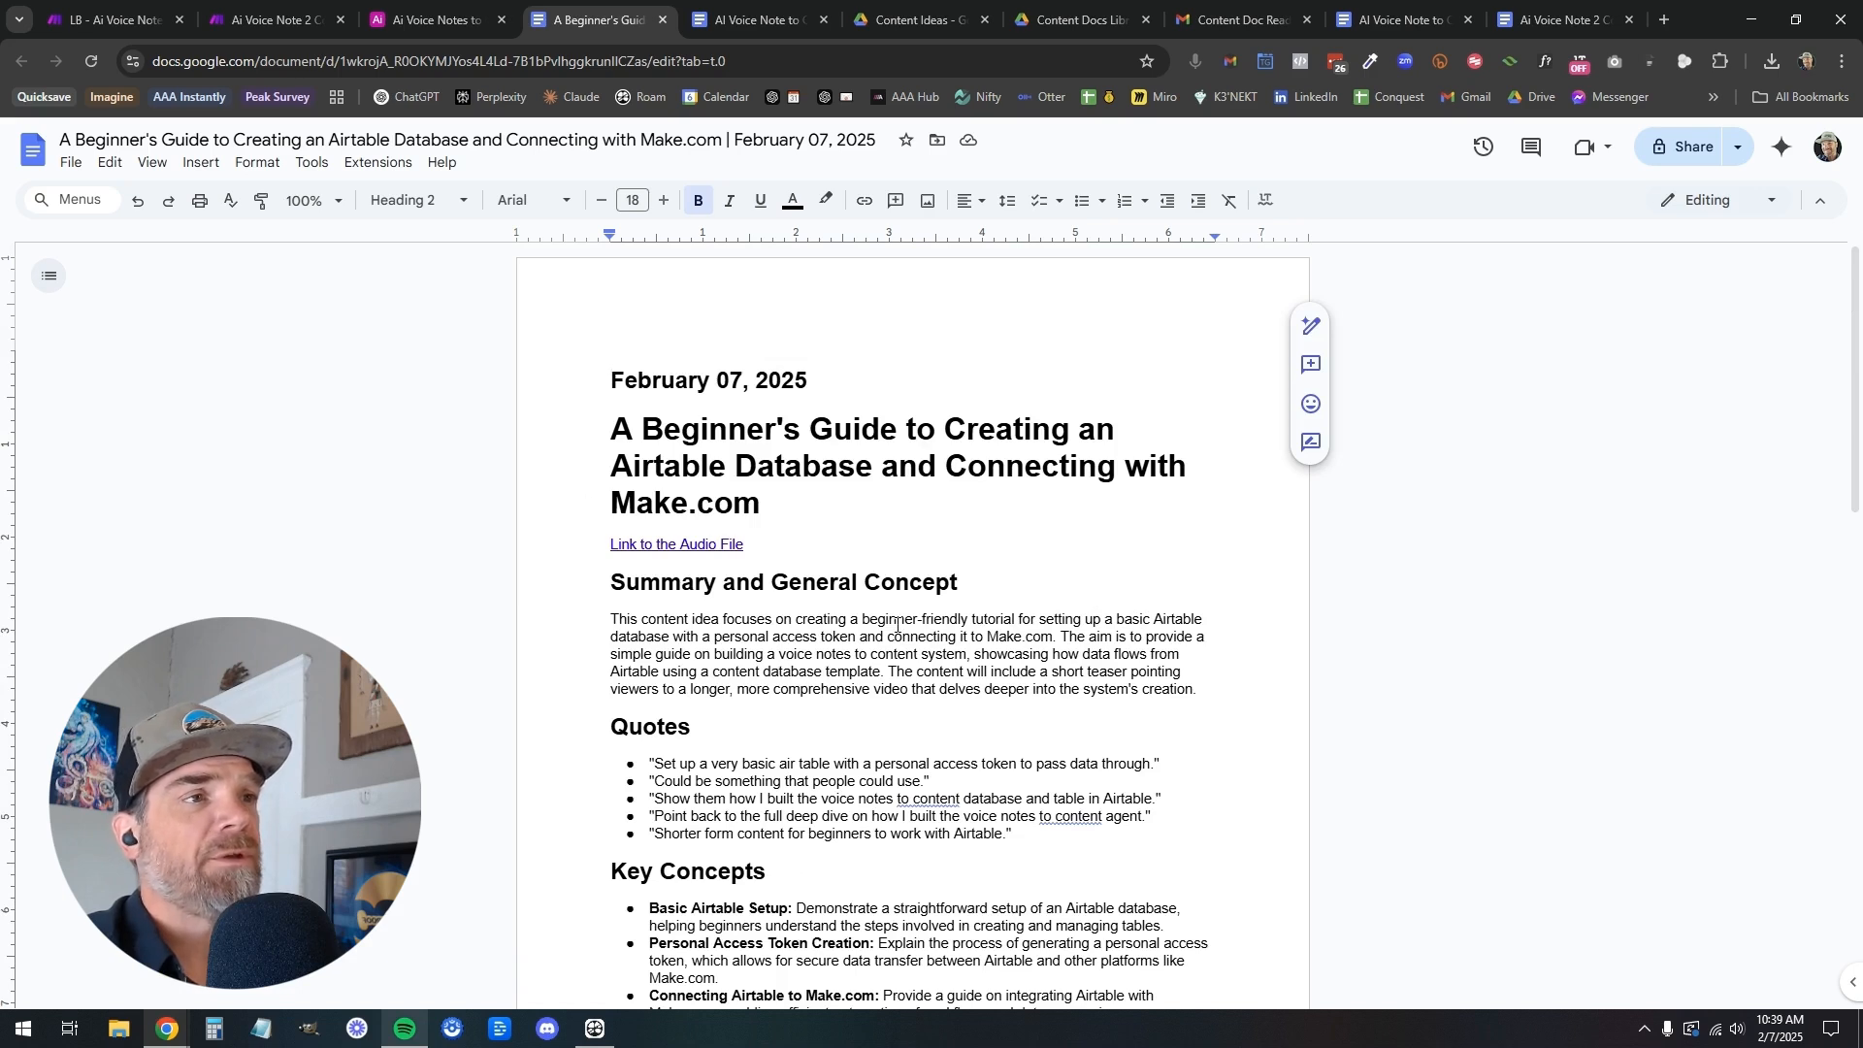
click(92, 20)
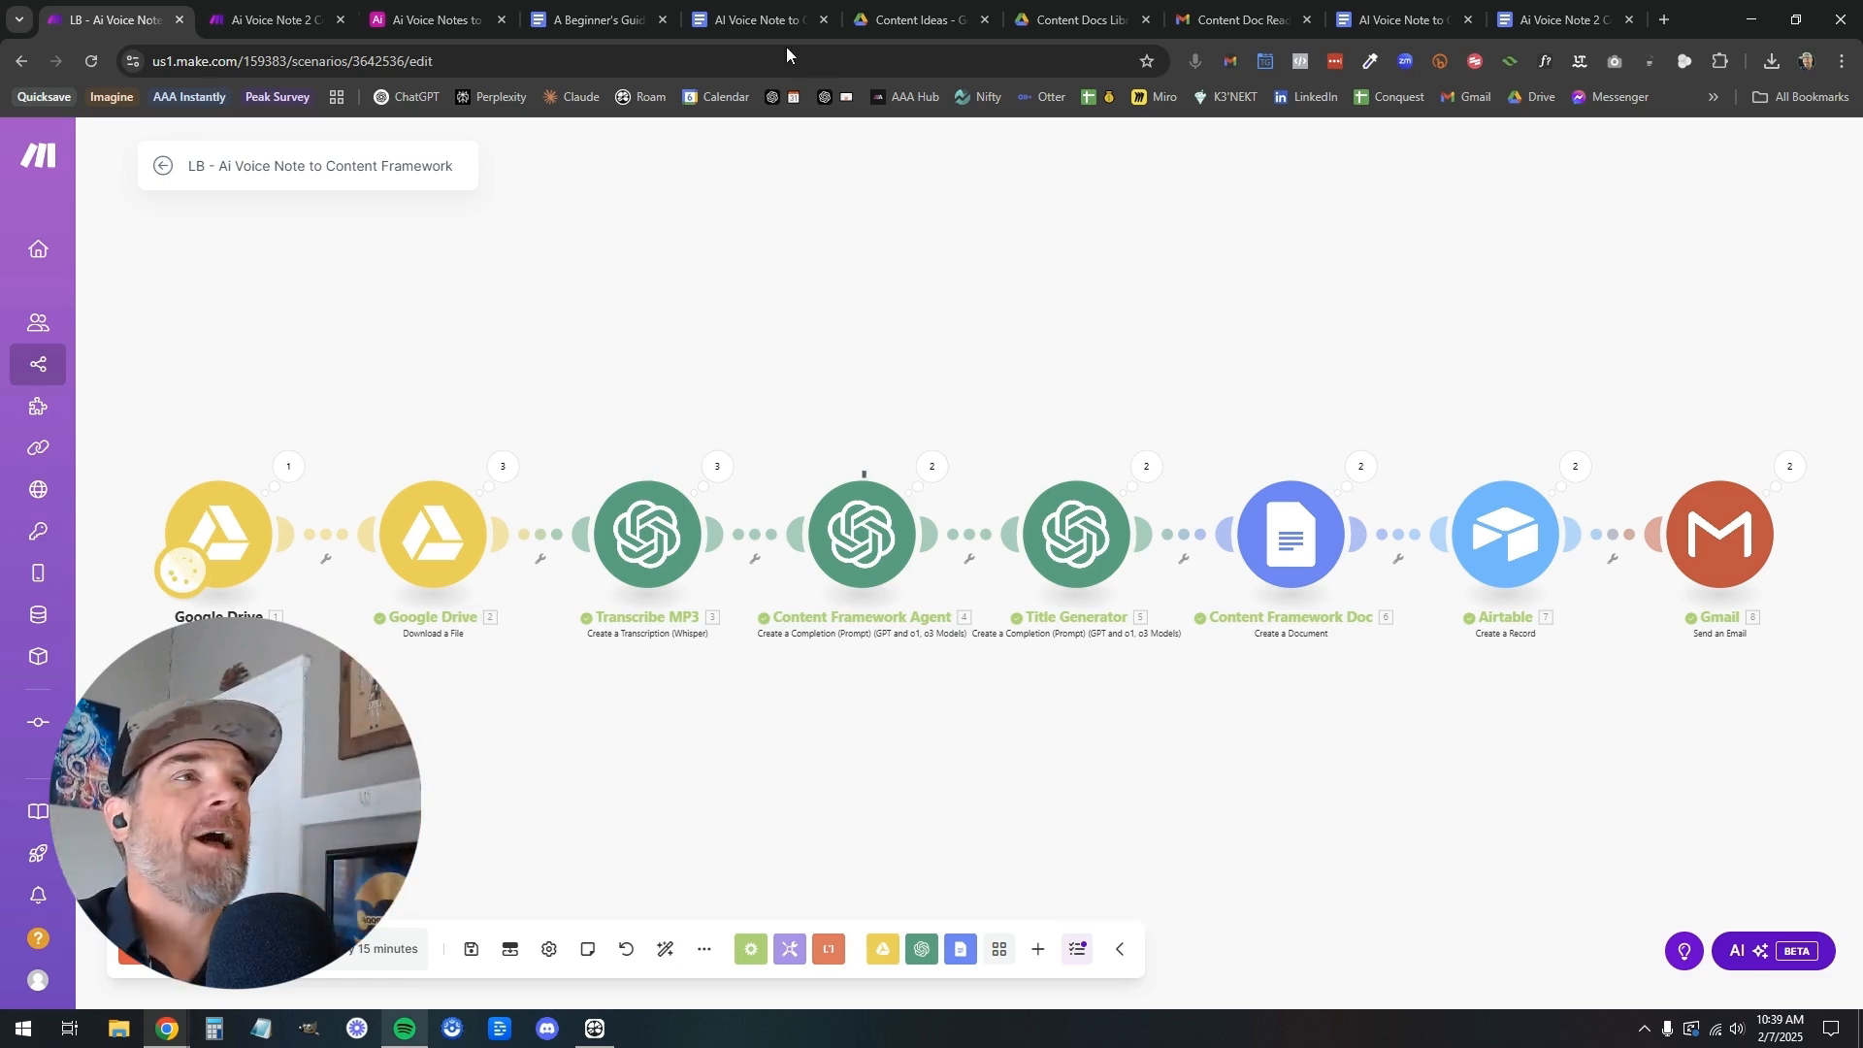
click(879, 24)
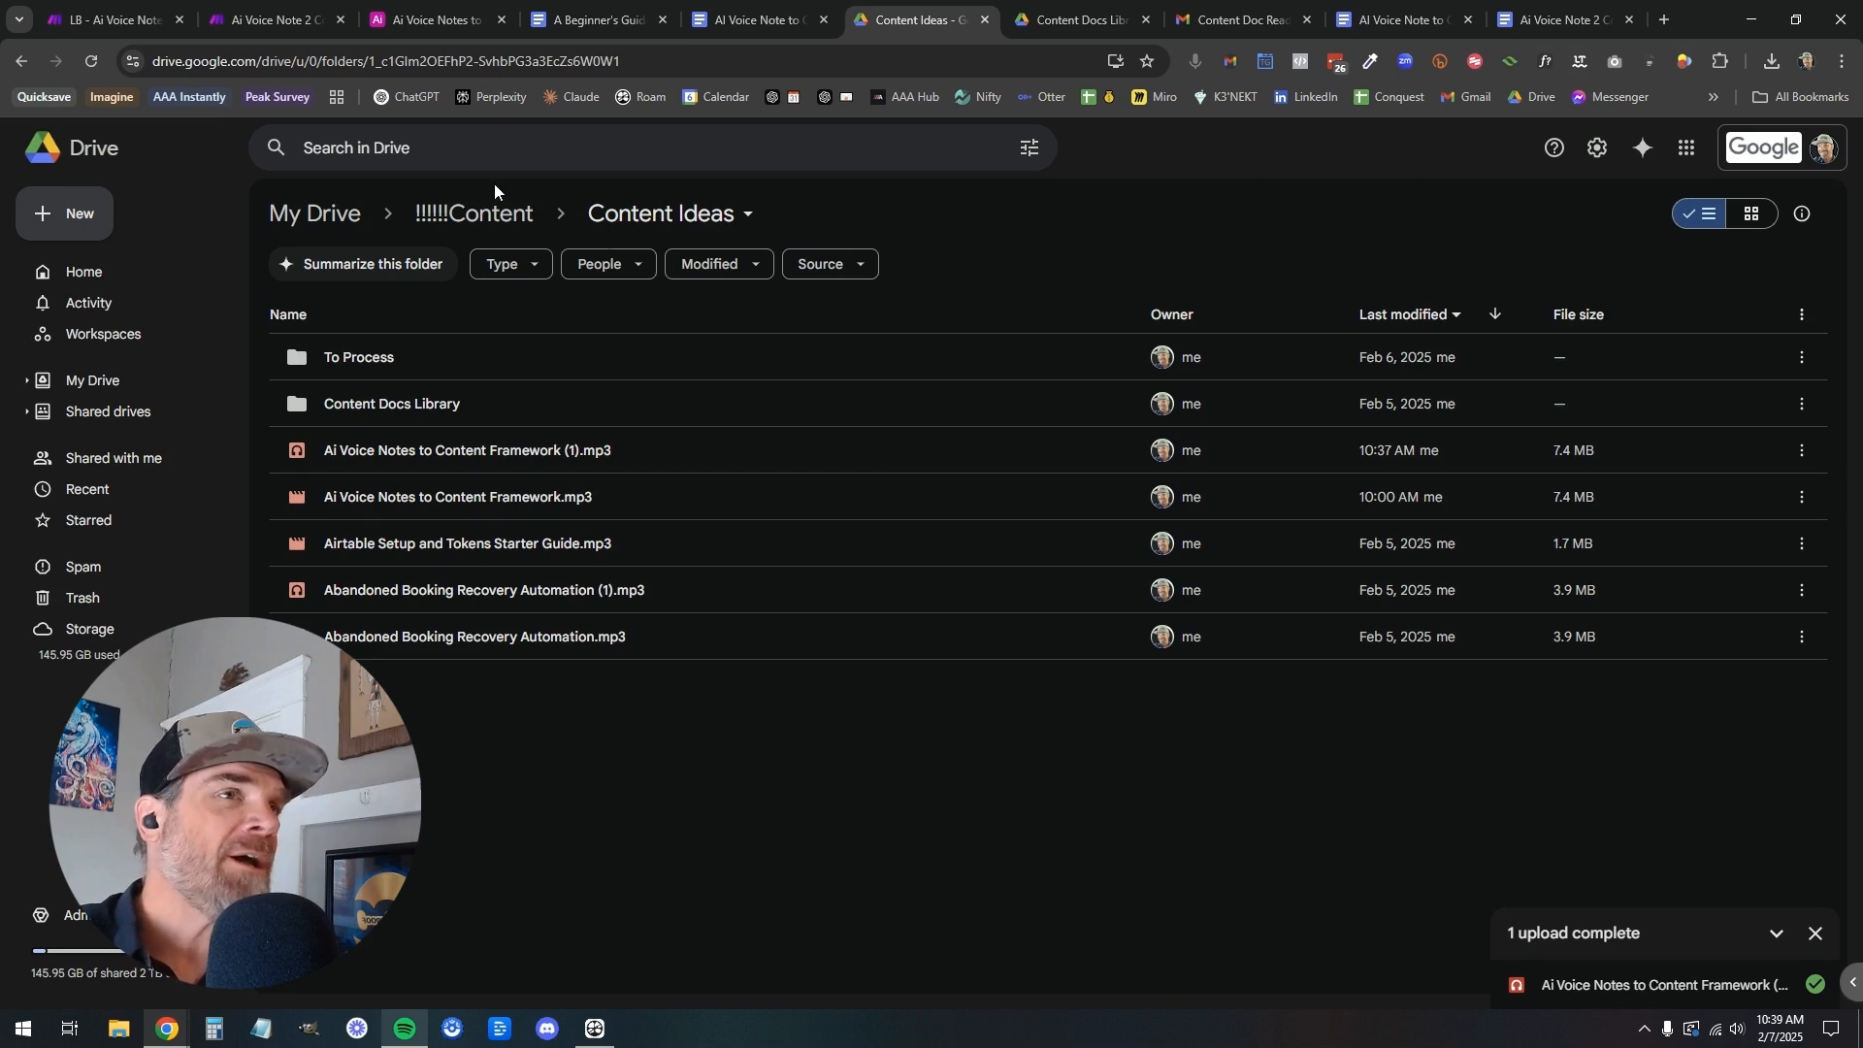
Check the LB scenario's run progress, then view the trigger's schedule setting in the Ai Voice Note 2 Content Creation Framework scenario
click(124, 29)
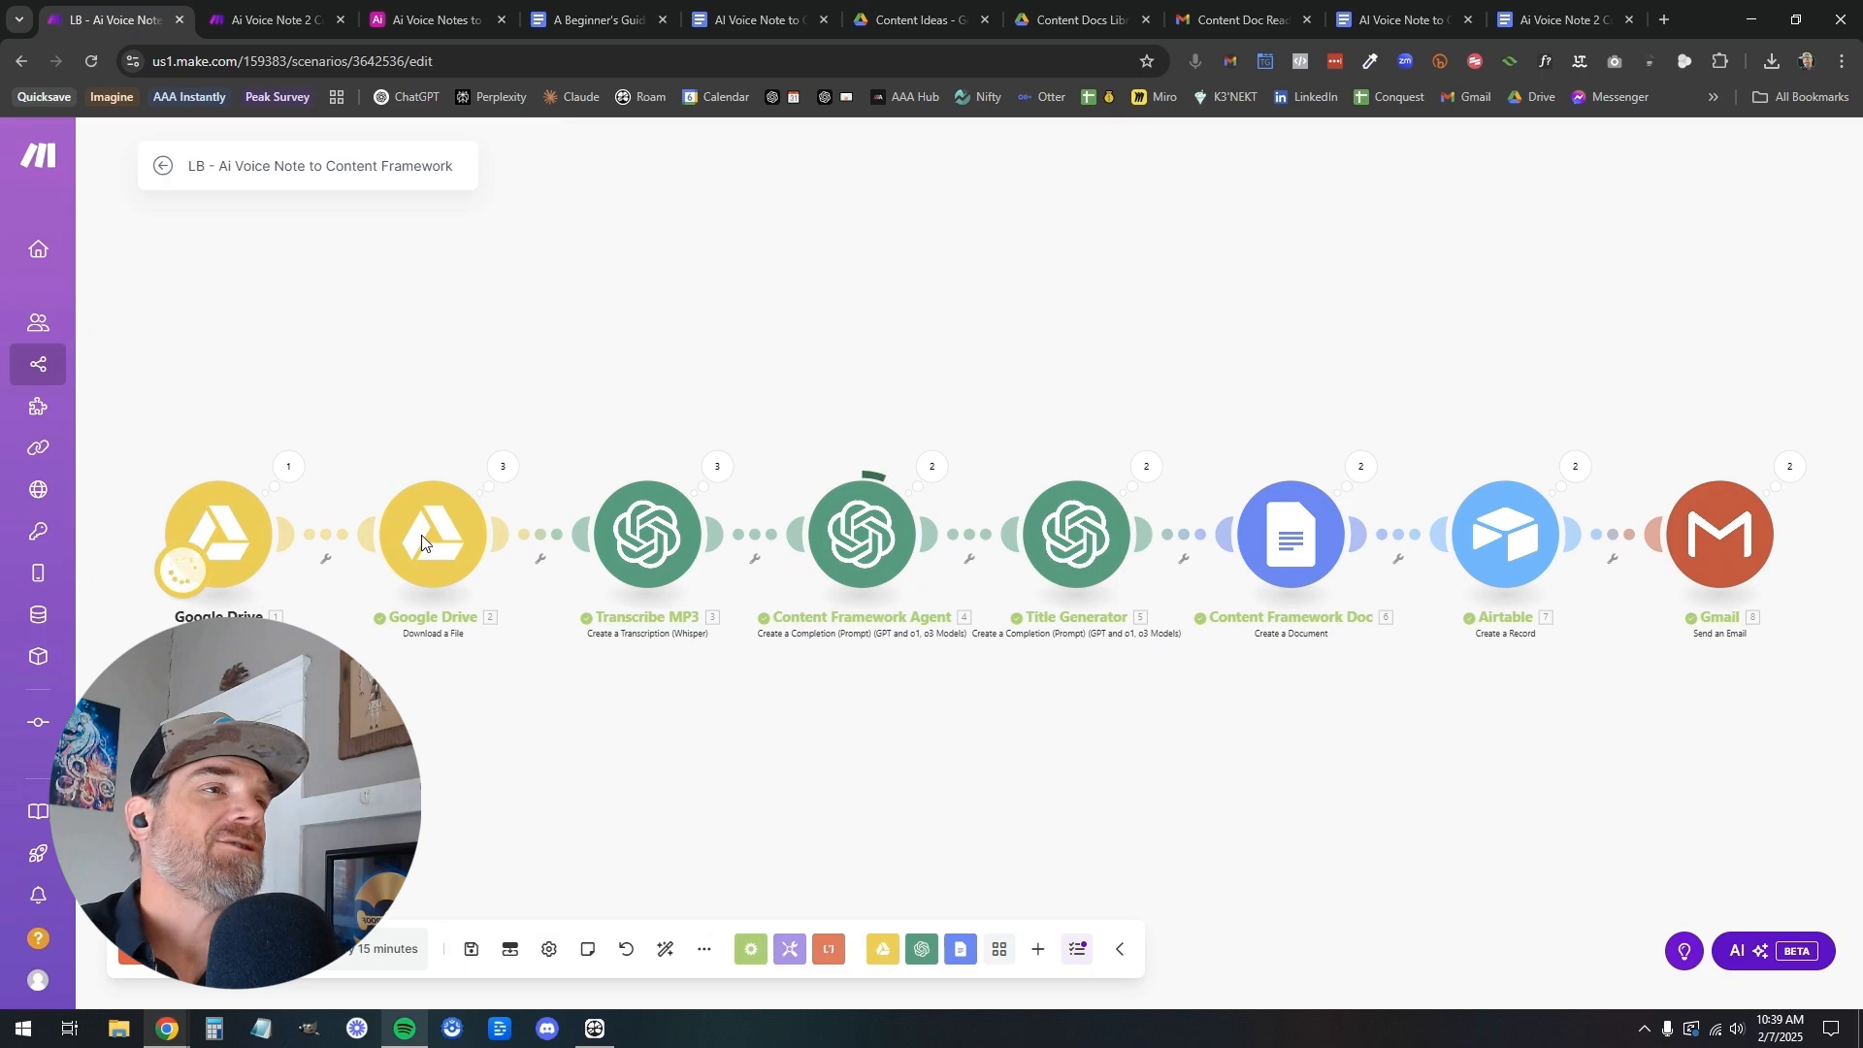
key(ctrl+Tab)
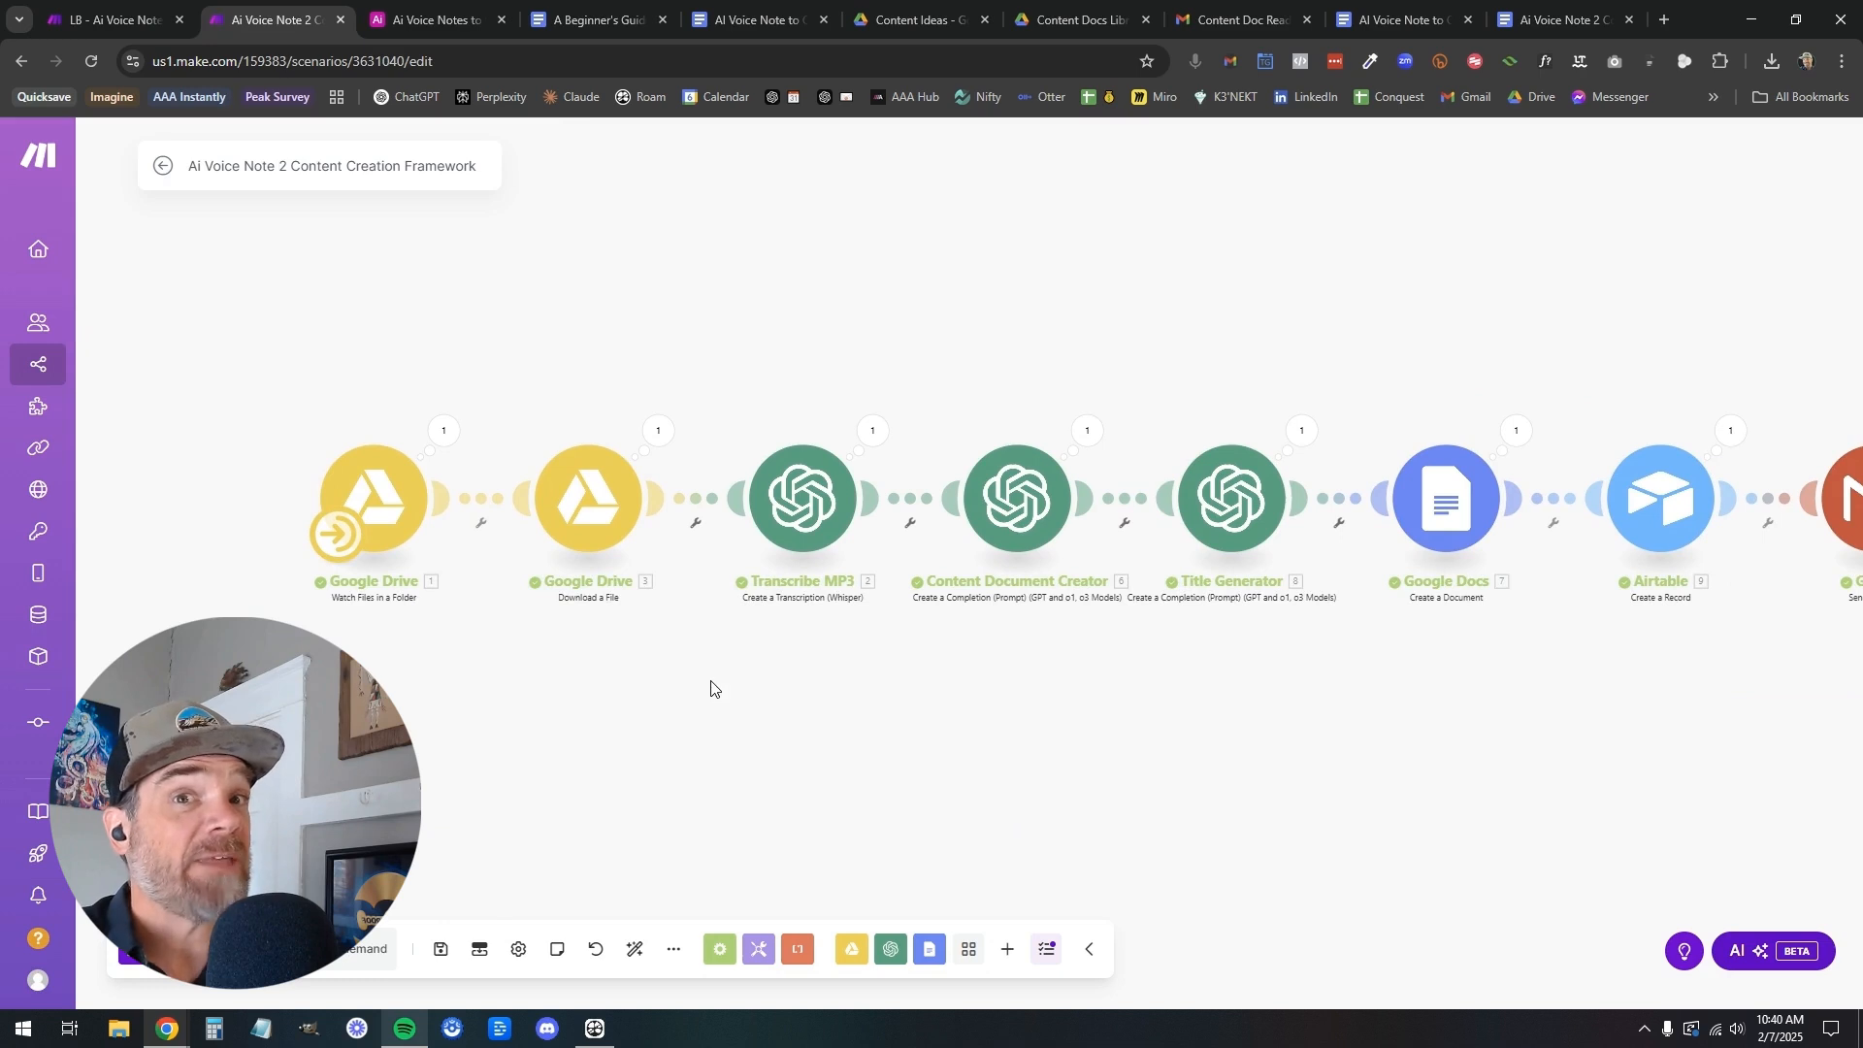
click(336, 545)
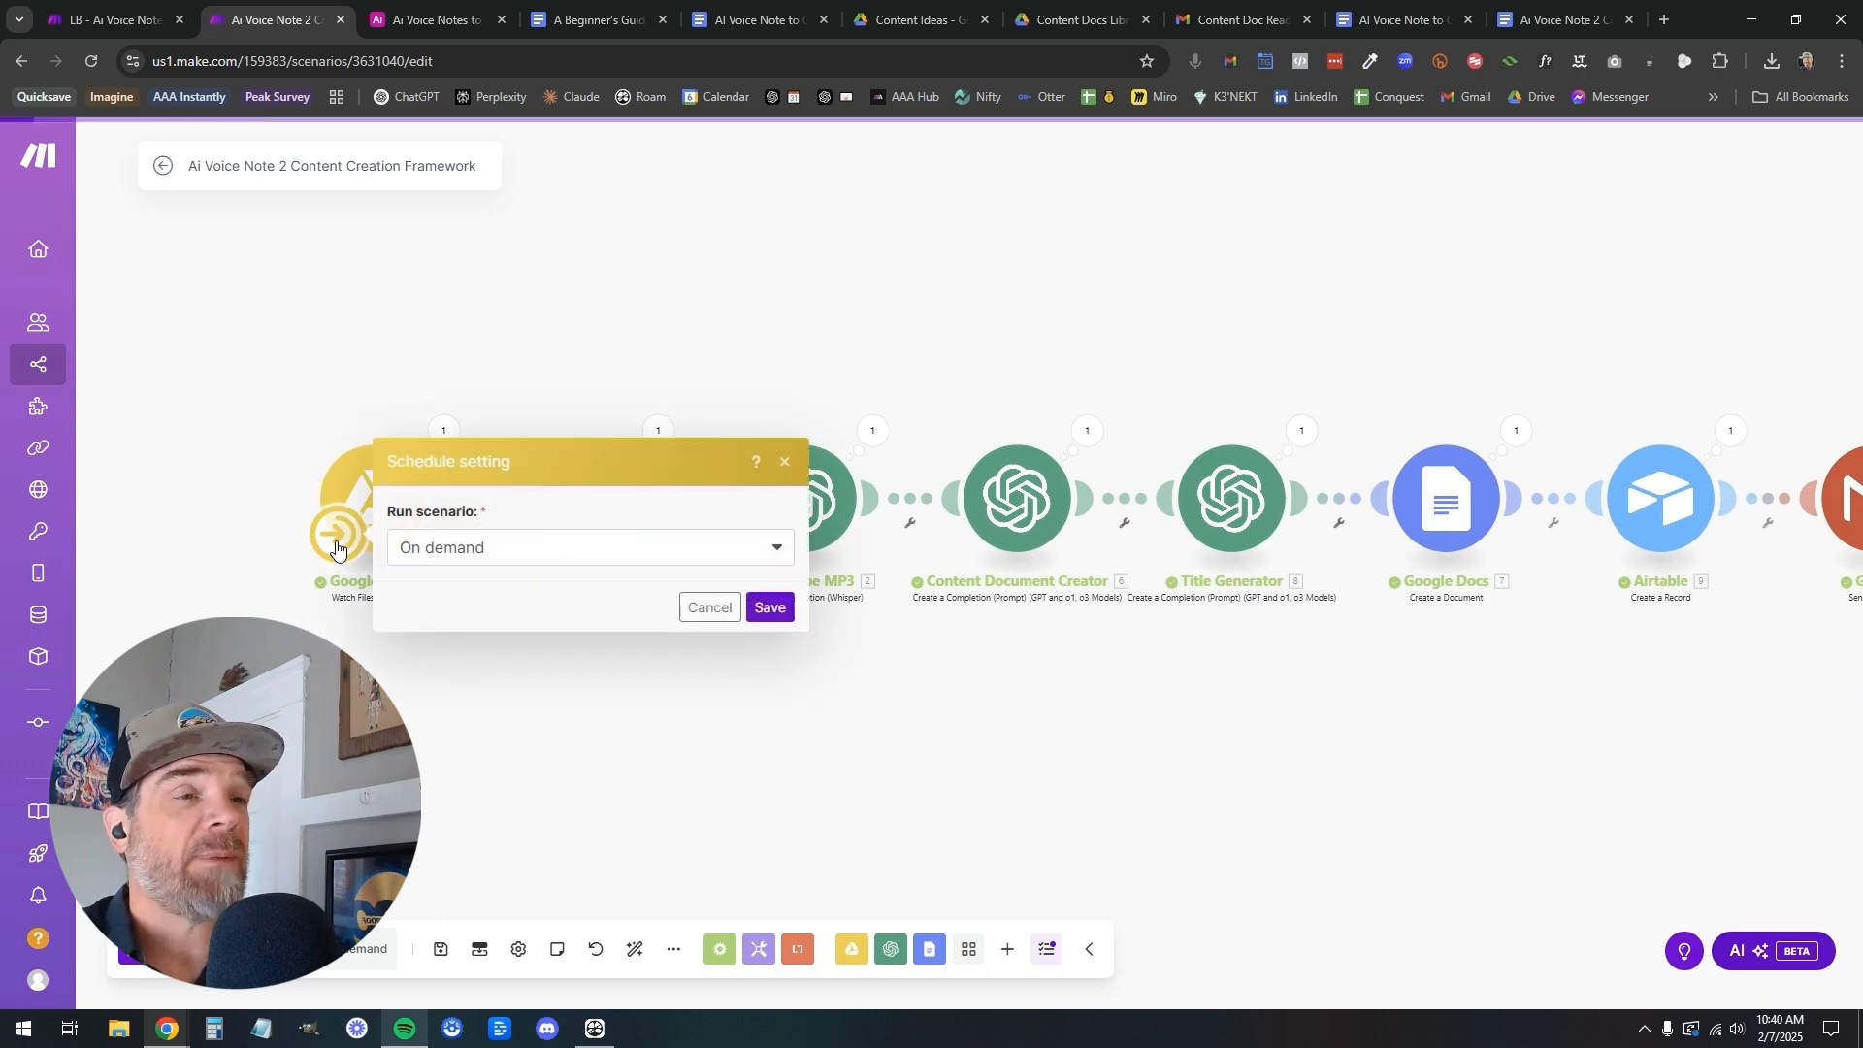
click(258, 438)
Review the Google Drive Watch Files in a Folder settings and its Watch Files options without changing them
click(393, 501)
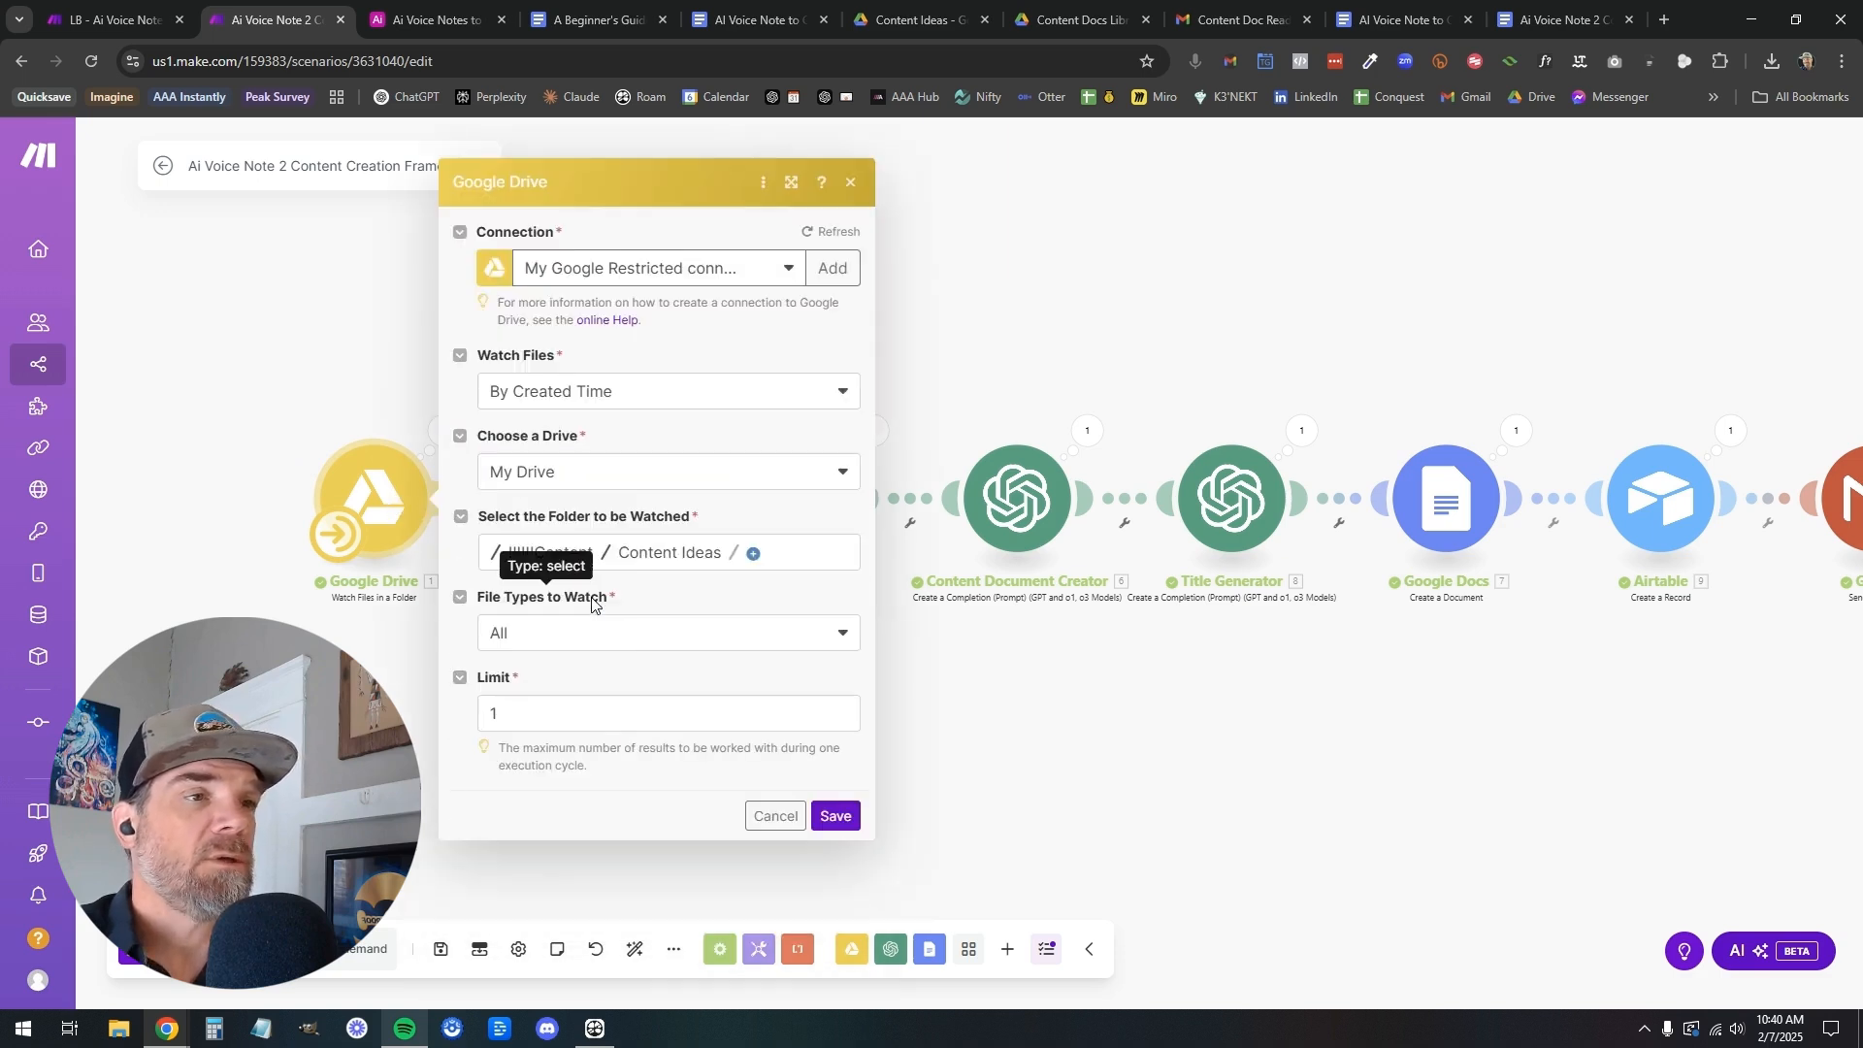
click(646, 392)
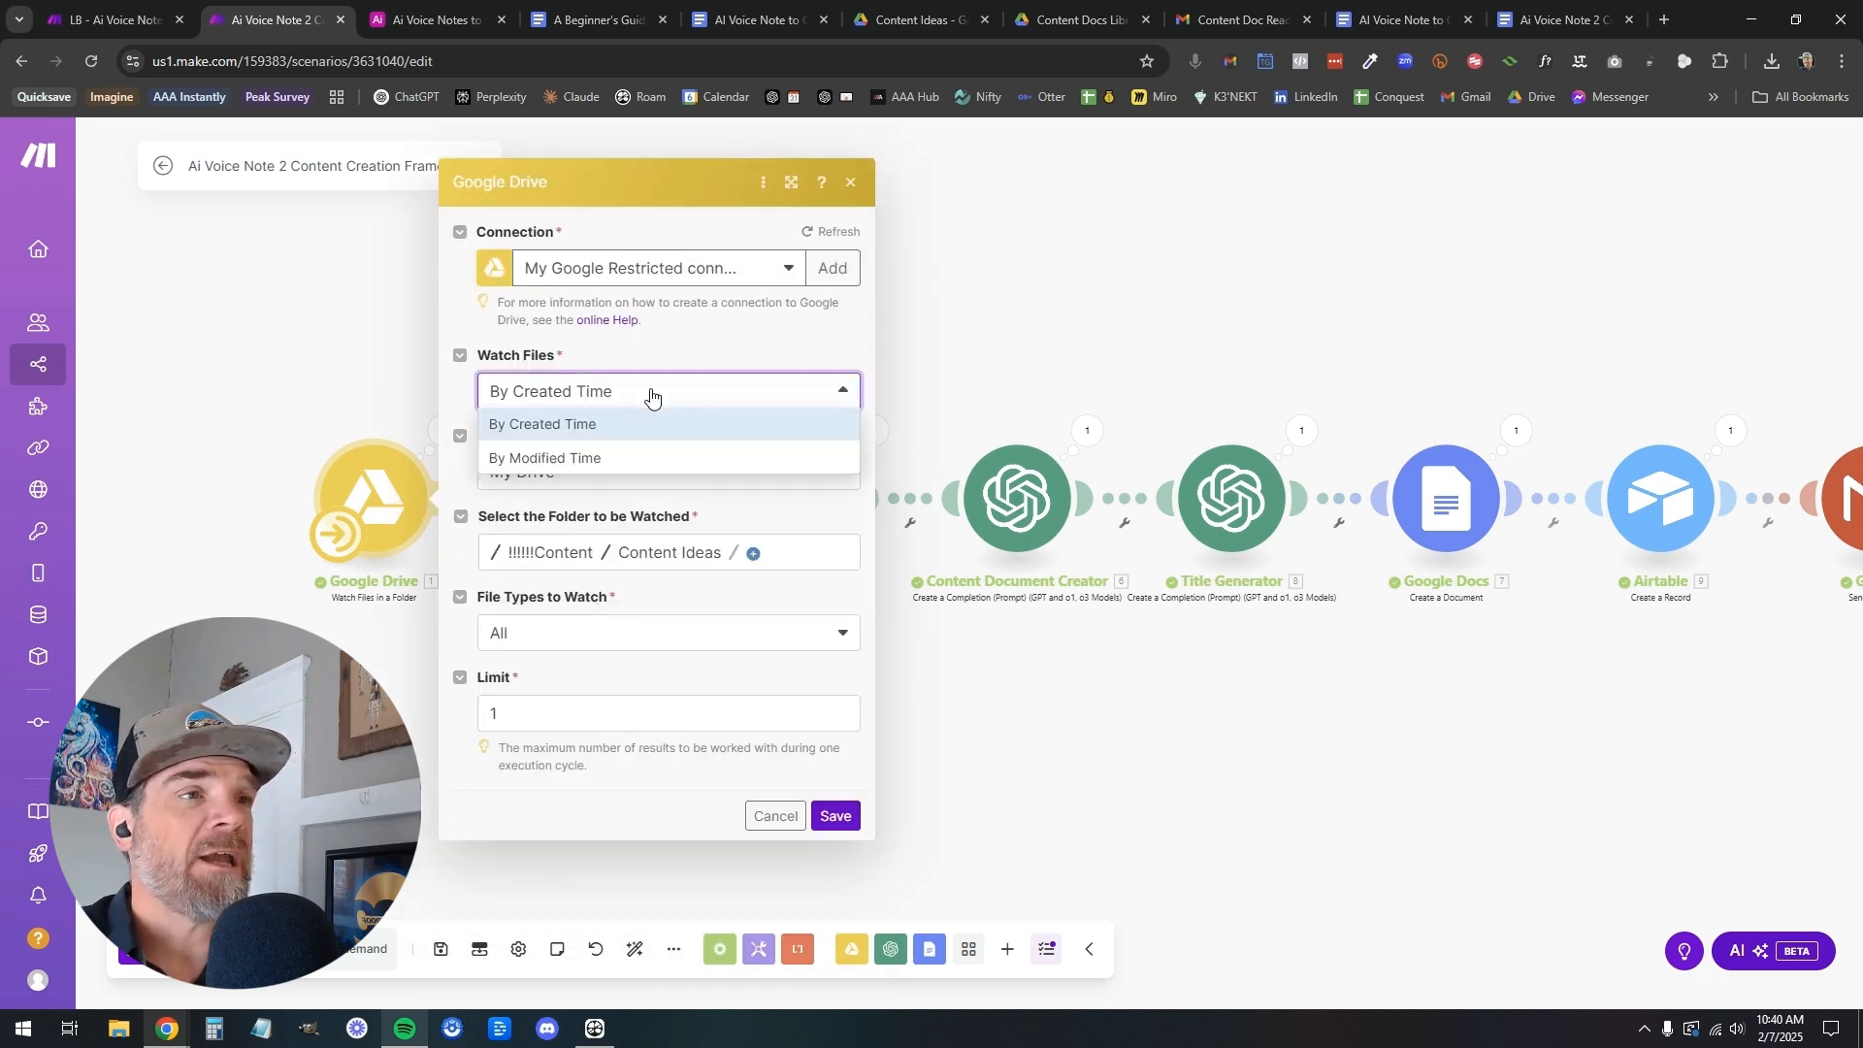
click(364, 371)
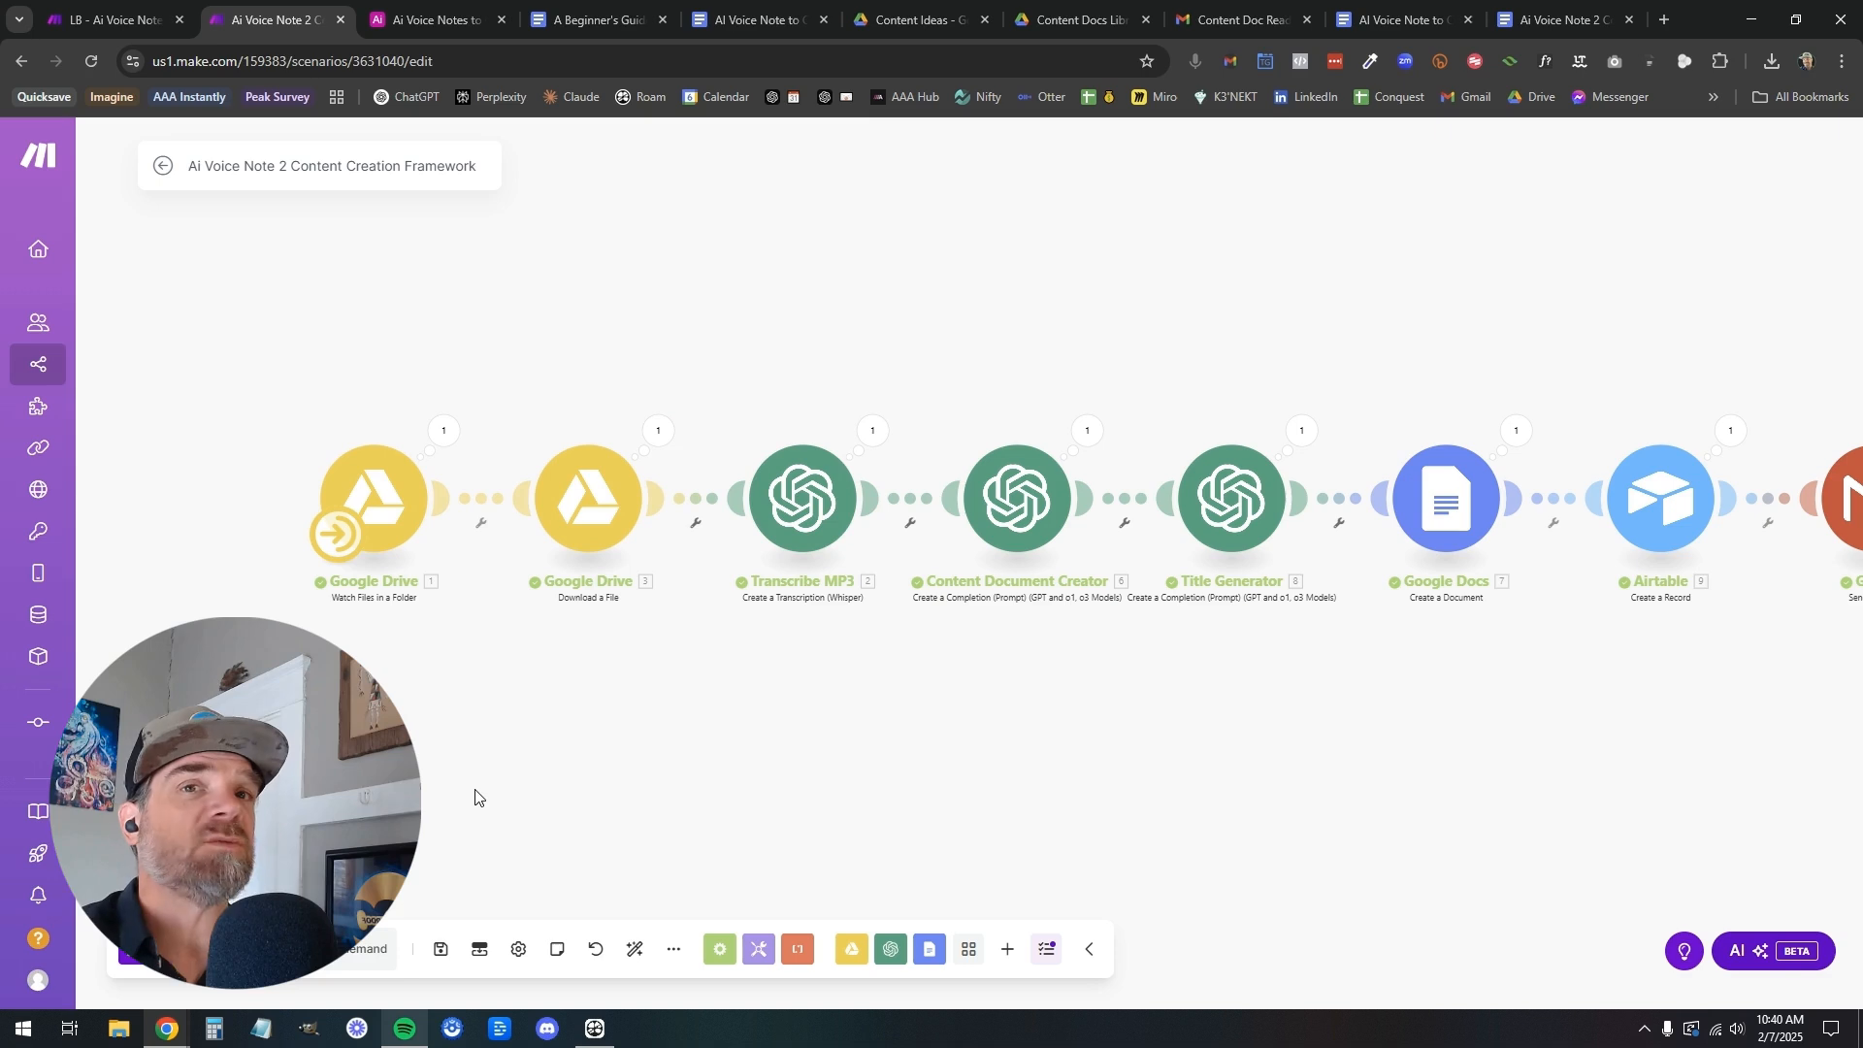
click(588, 498)
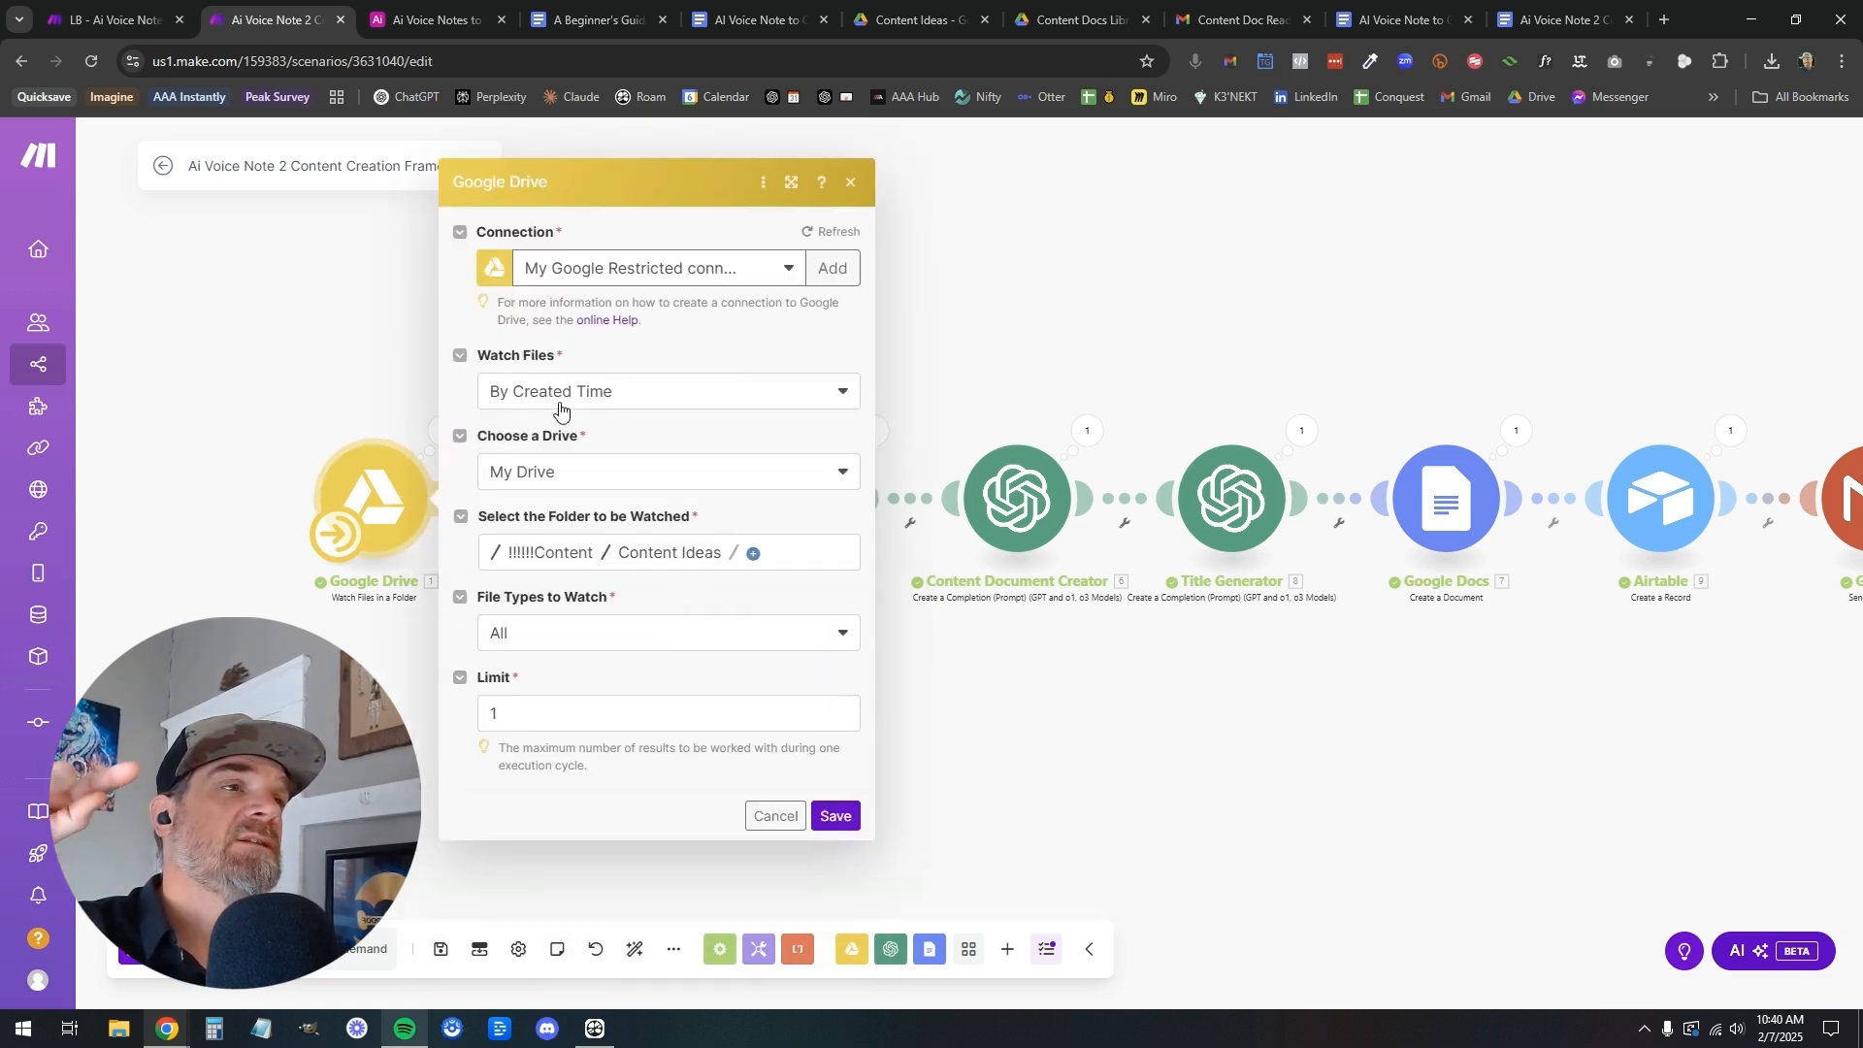
click(653, 391)
click(650, 353)
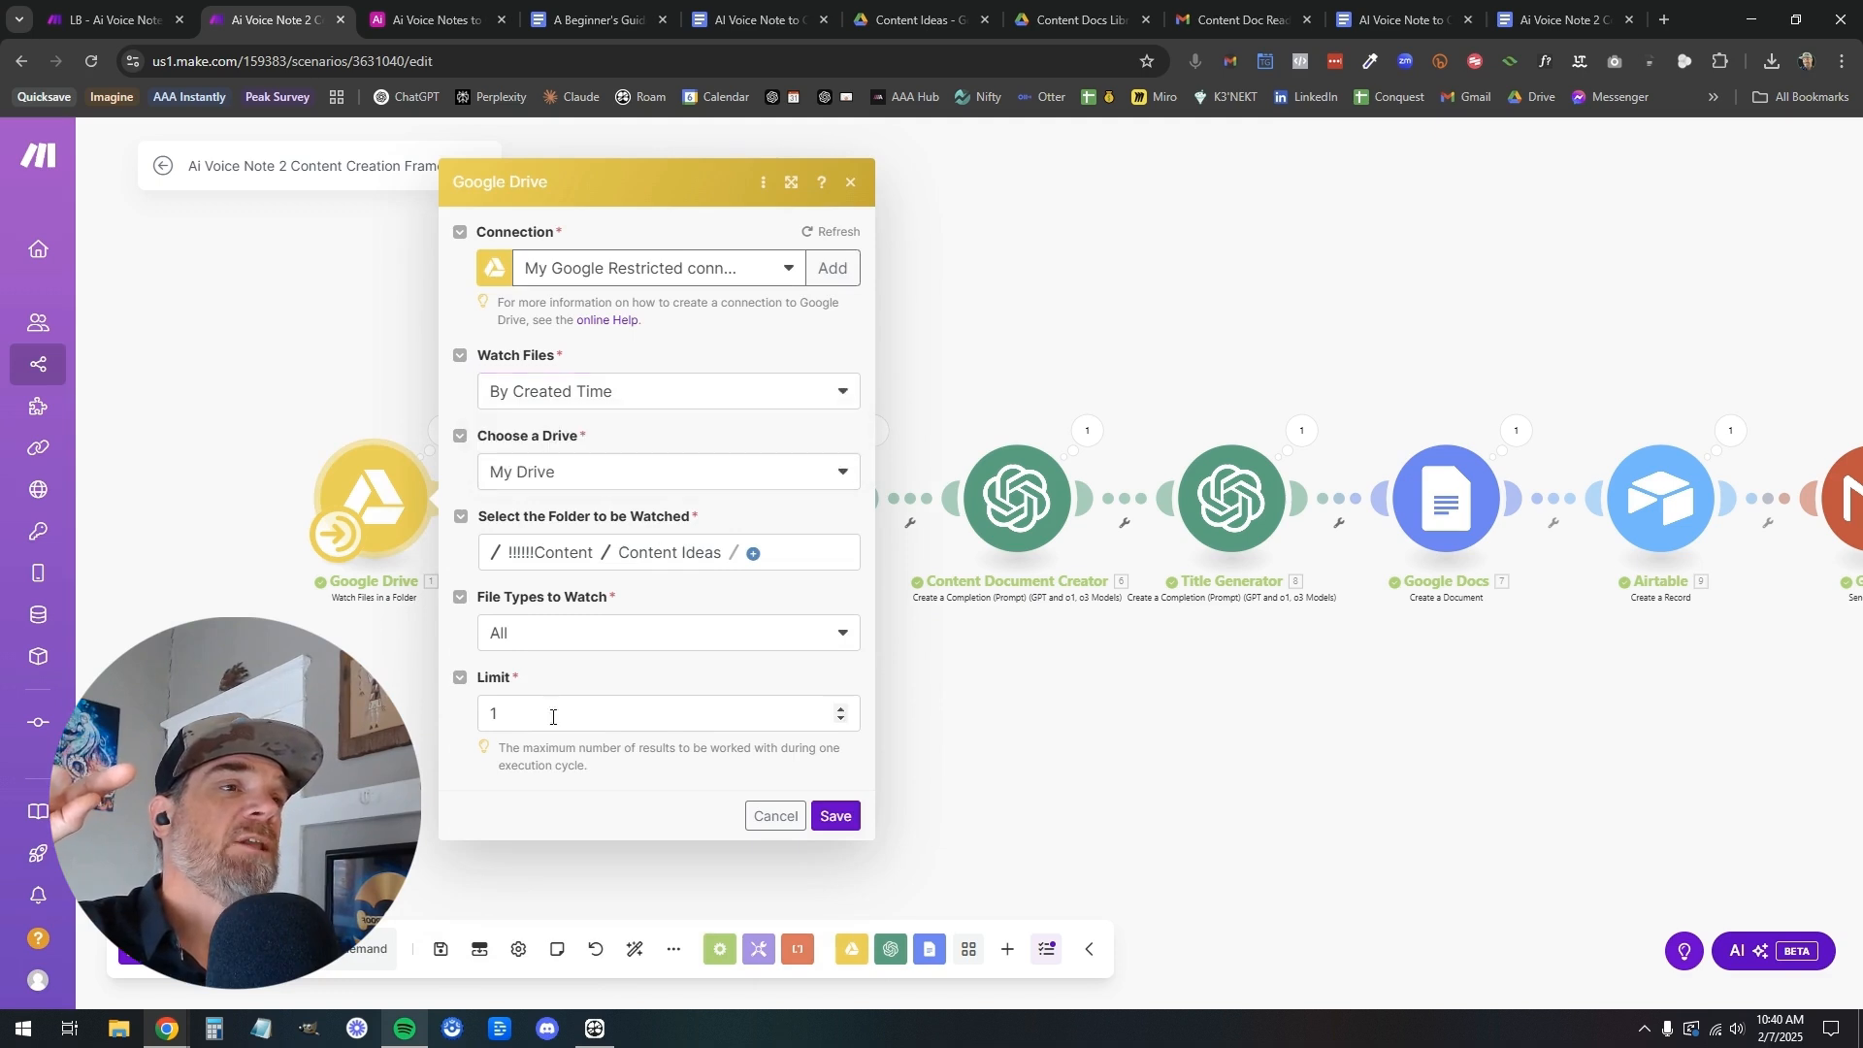
click(757, 817)
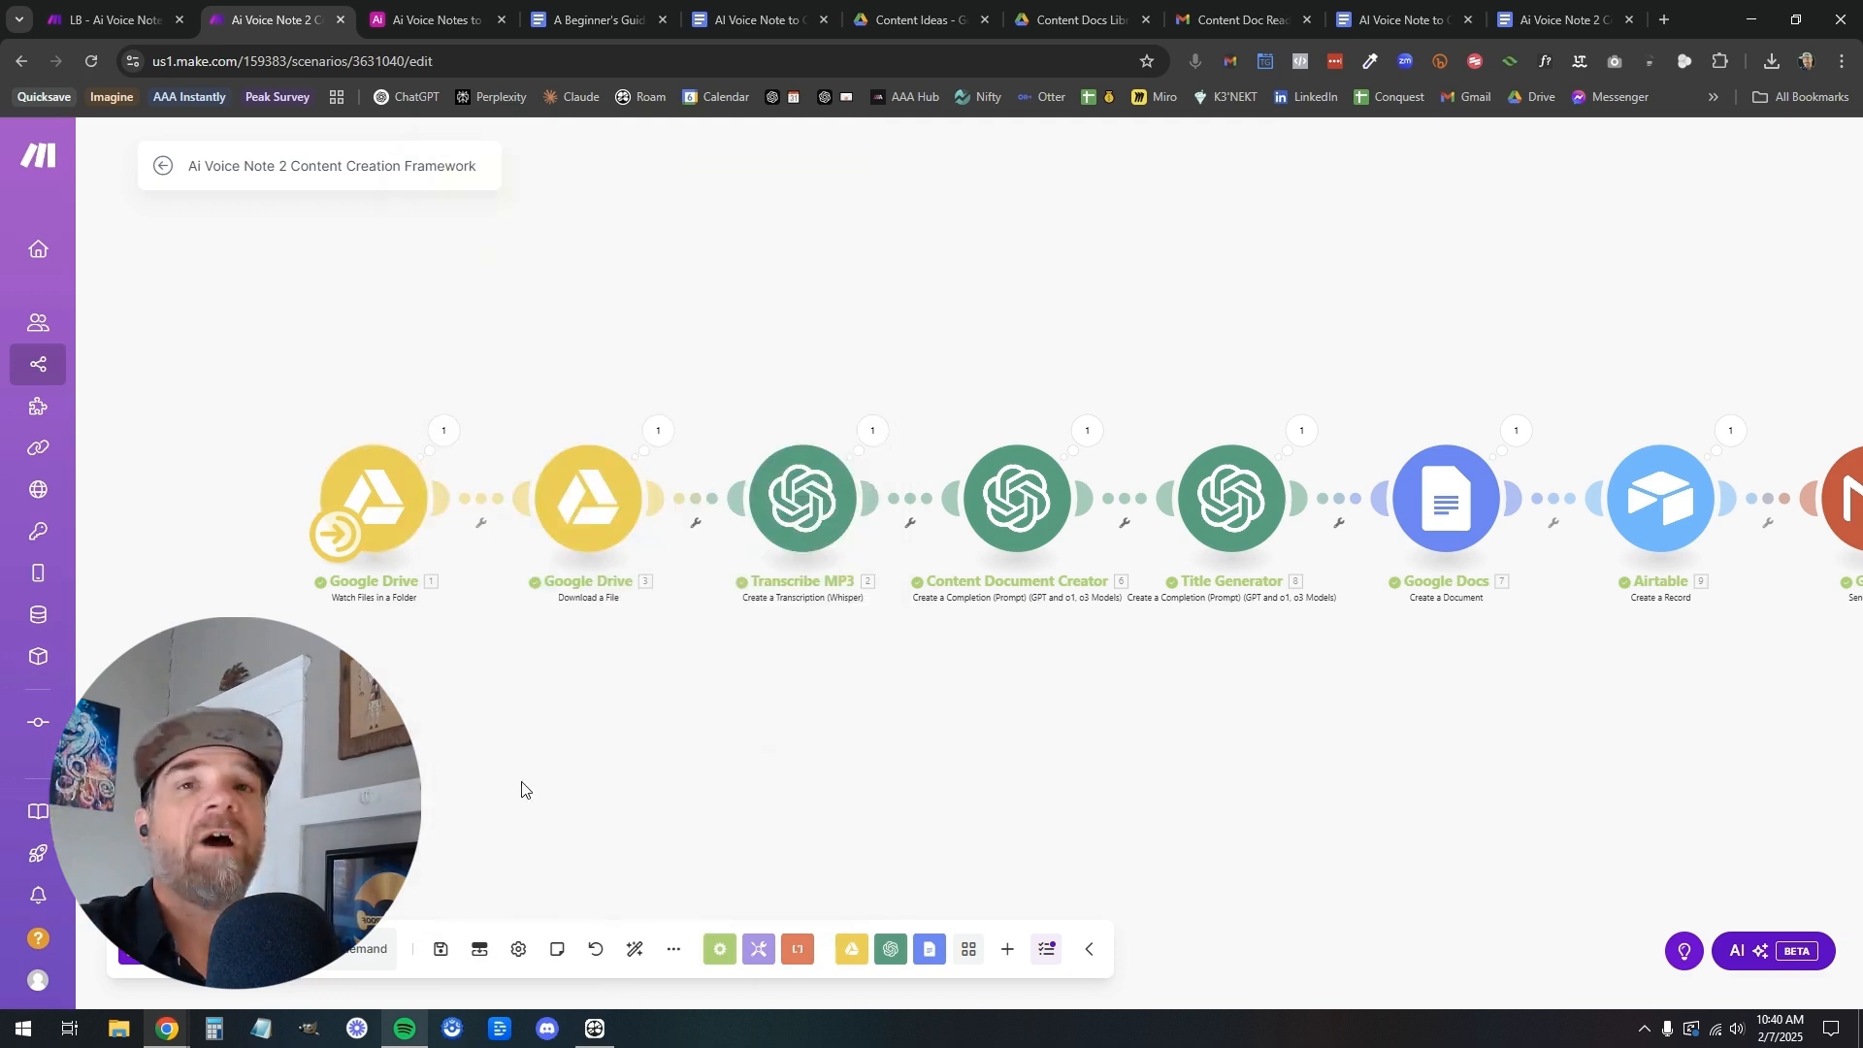
Inspect Operation 4 of the Google Drive Download a File output in the LB - Ai Voice Note to Content Framework scenario
click(126, 25)
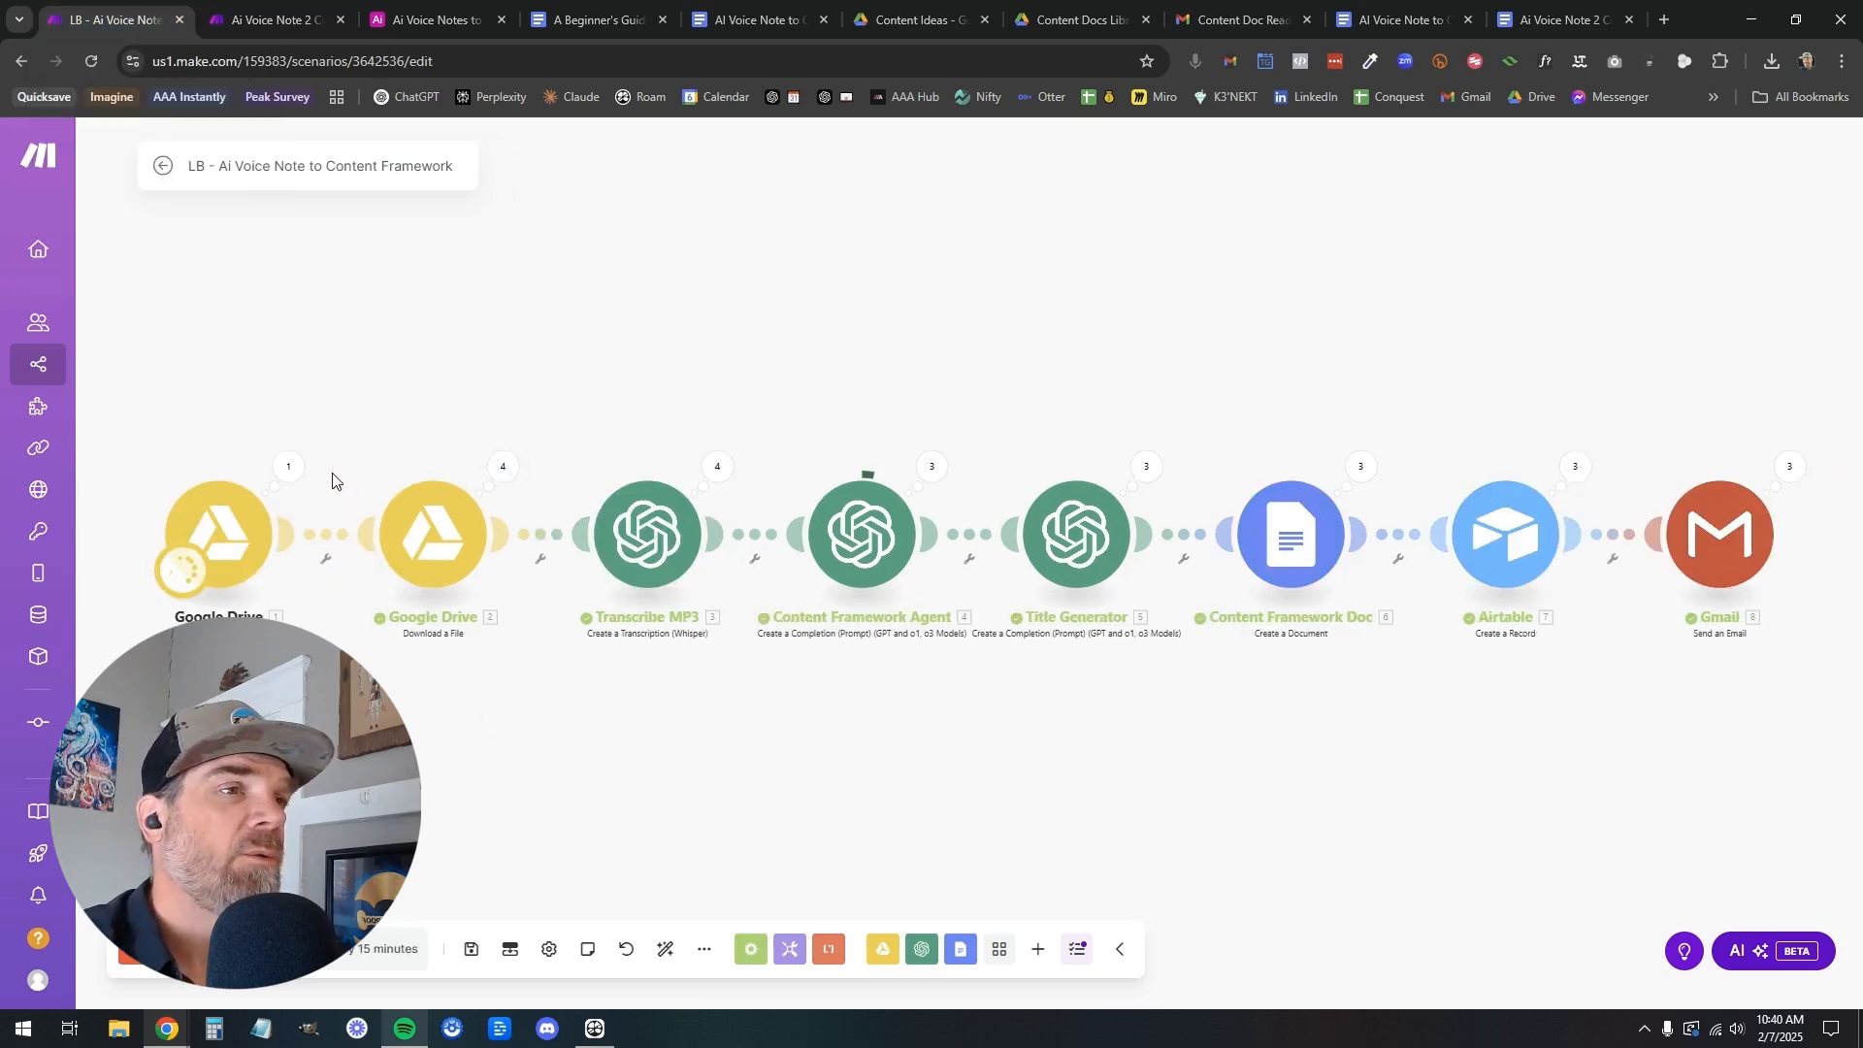
click(515, 478)
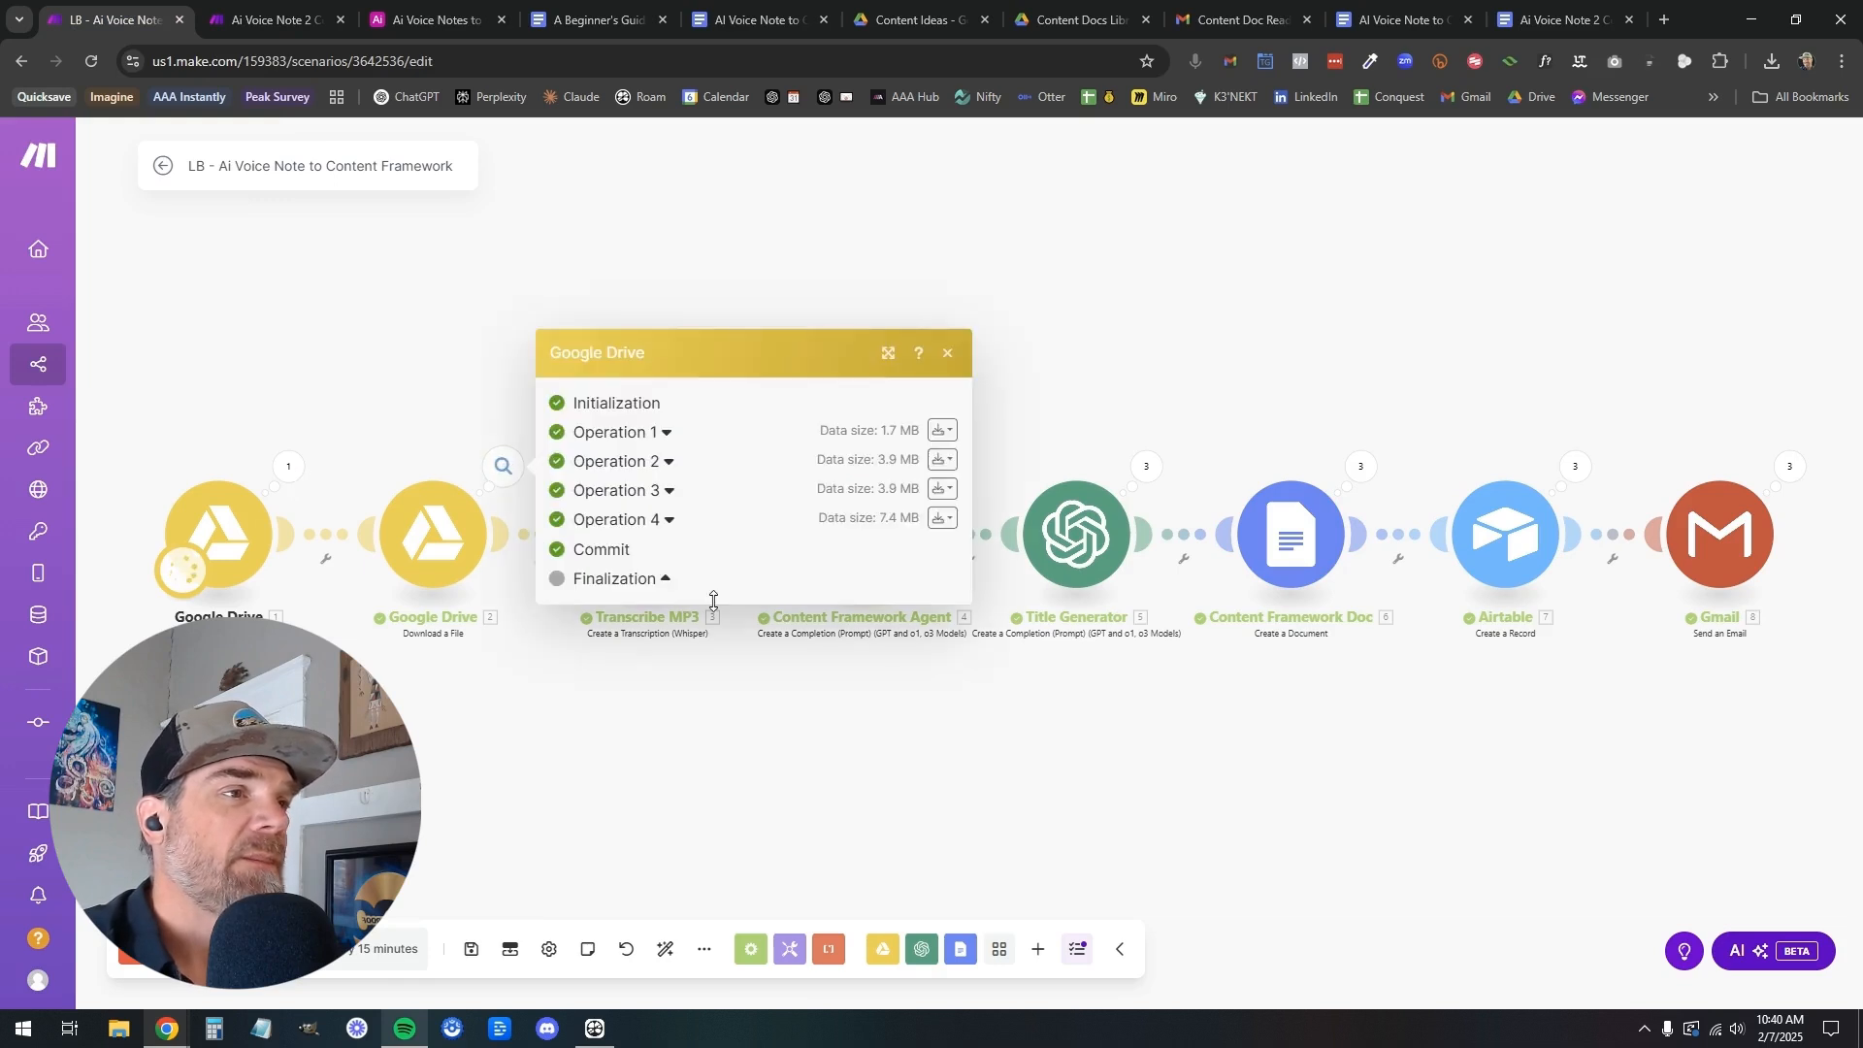
click(670, 524)
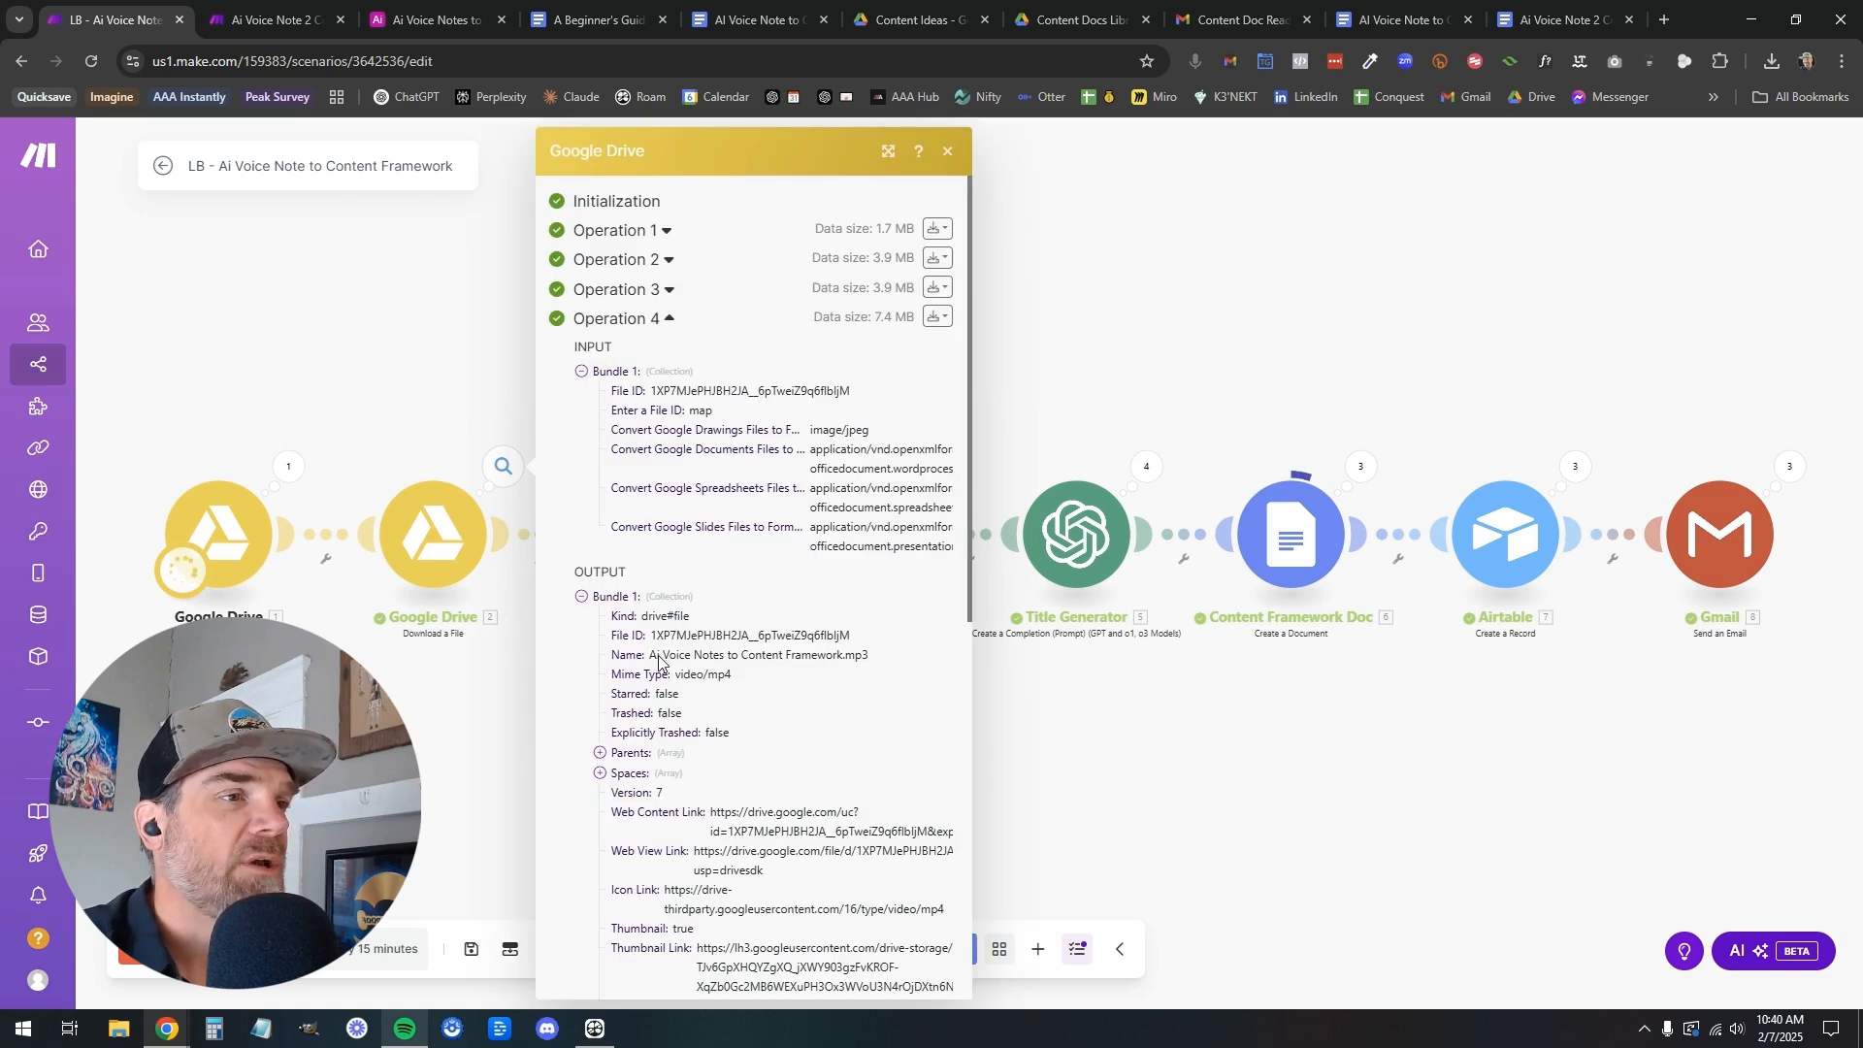
click(524, 432)
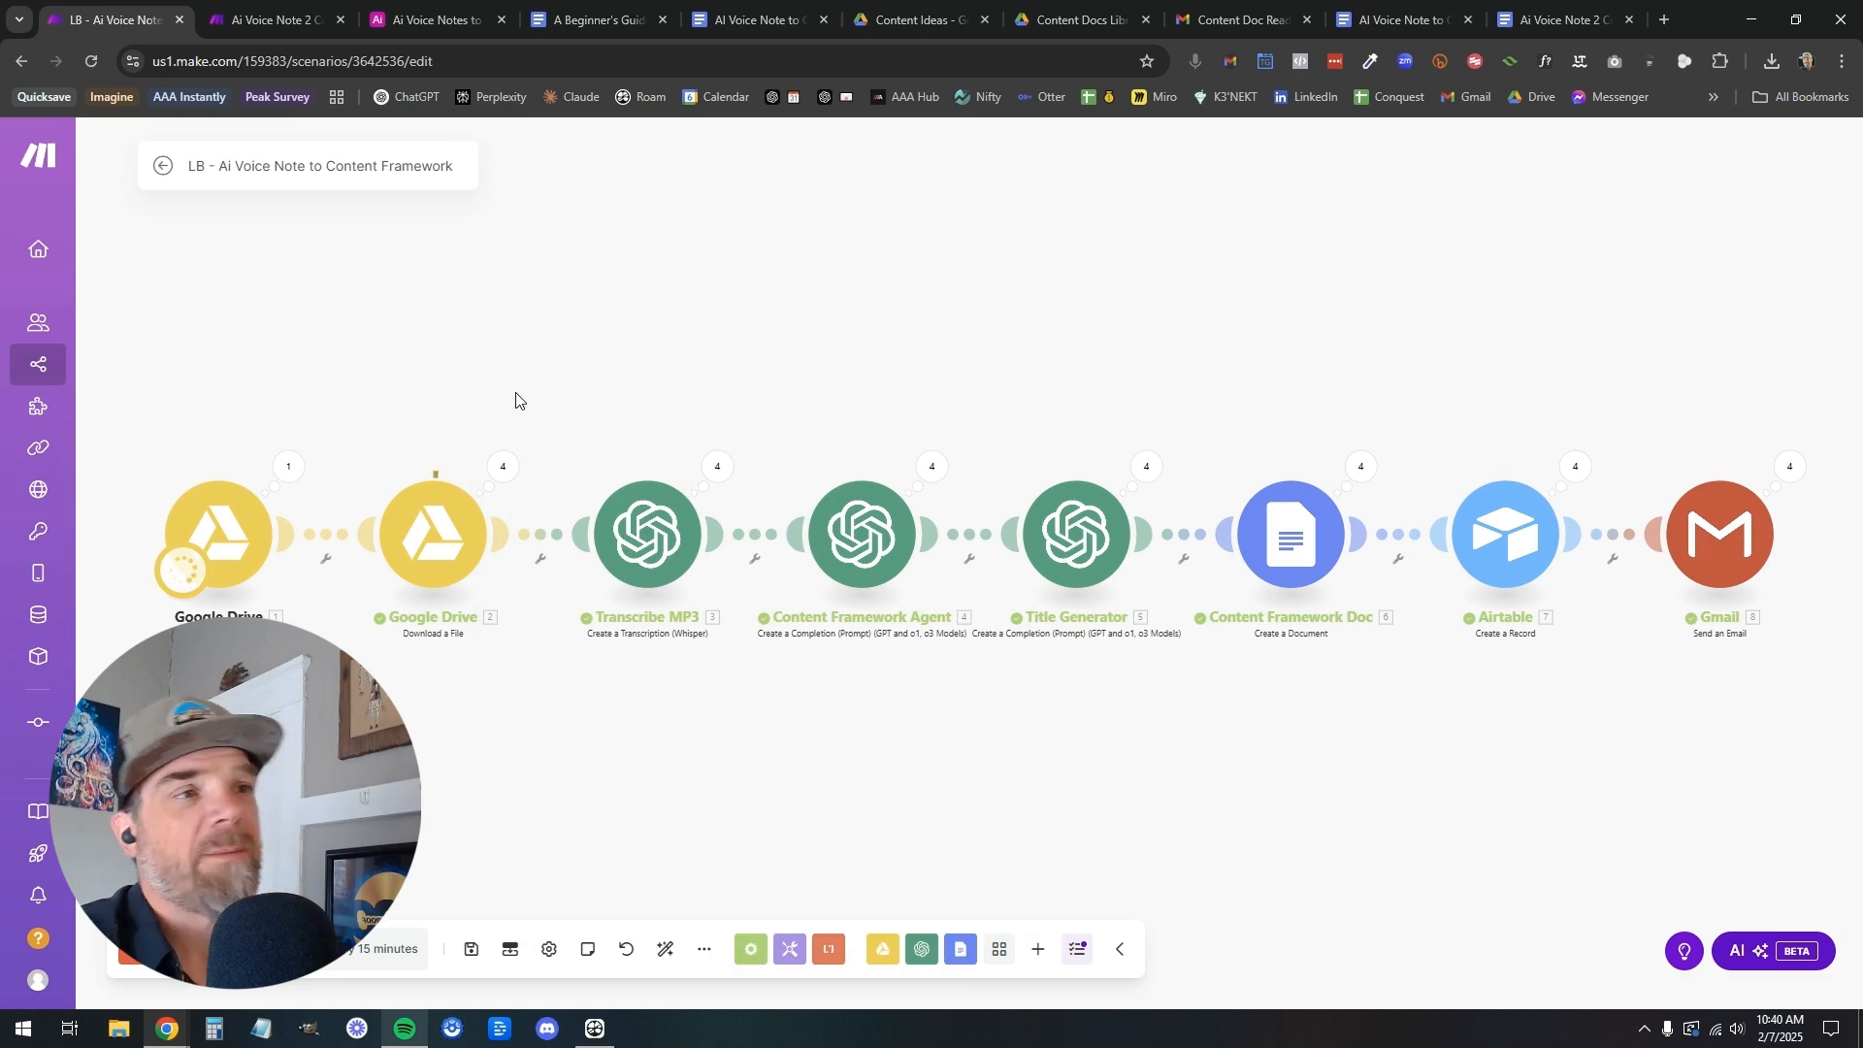
Open the Streamlining Content Creation: From Voice Note to Organized Document link from the Airtable record and read its summary
click(398, 22)
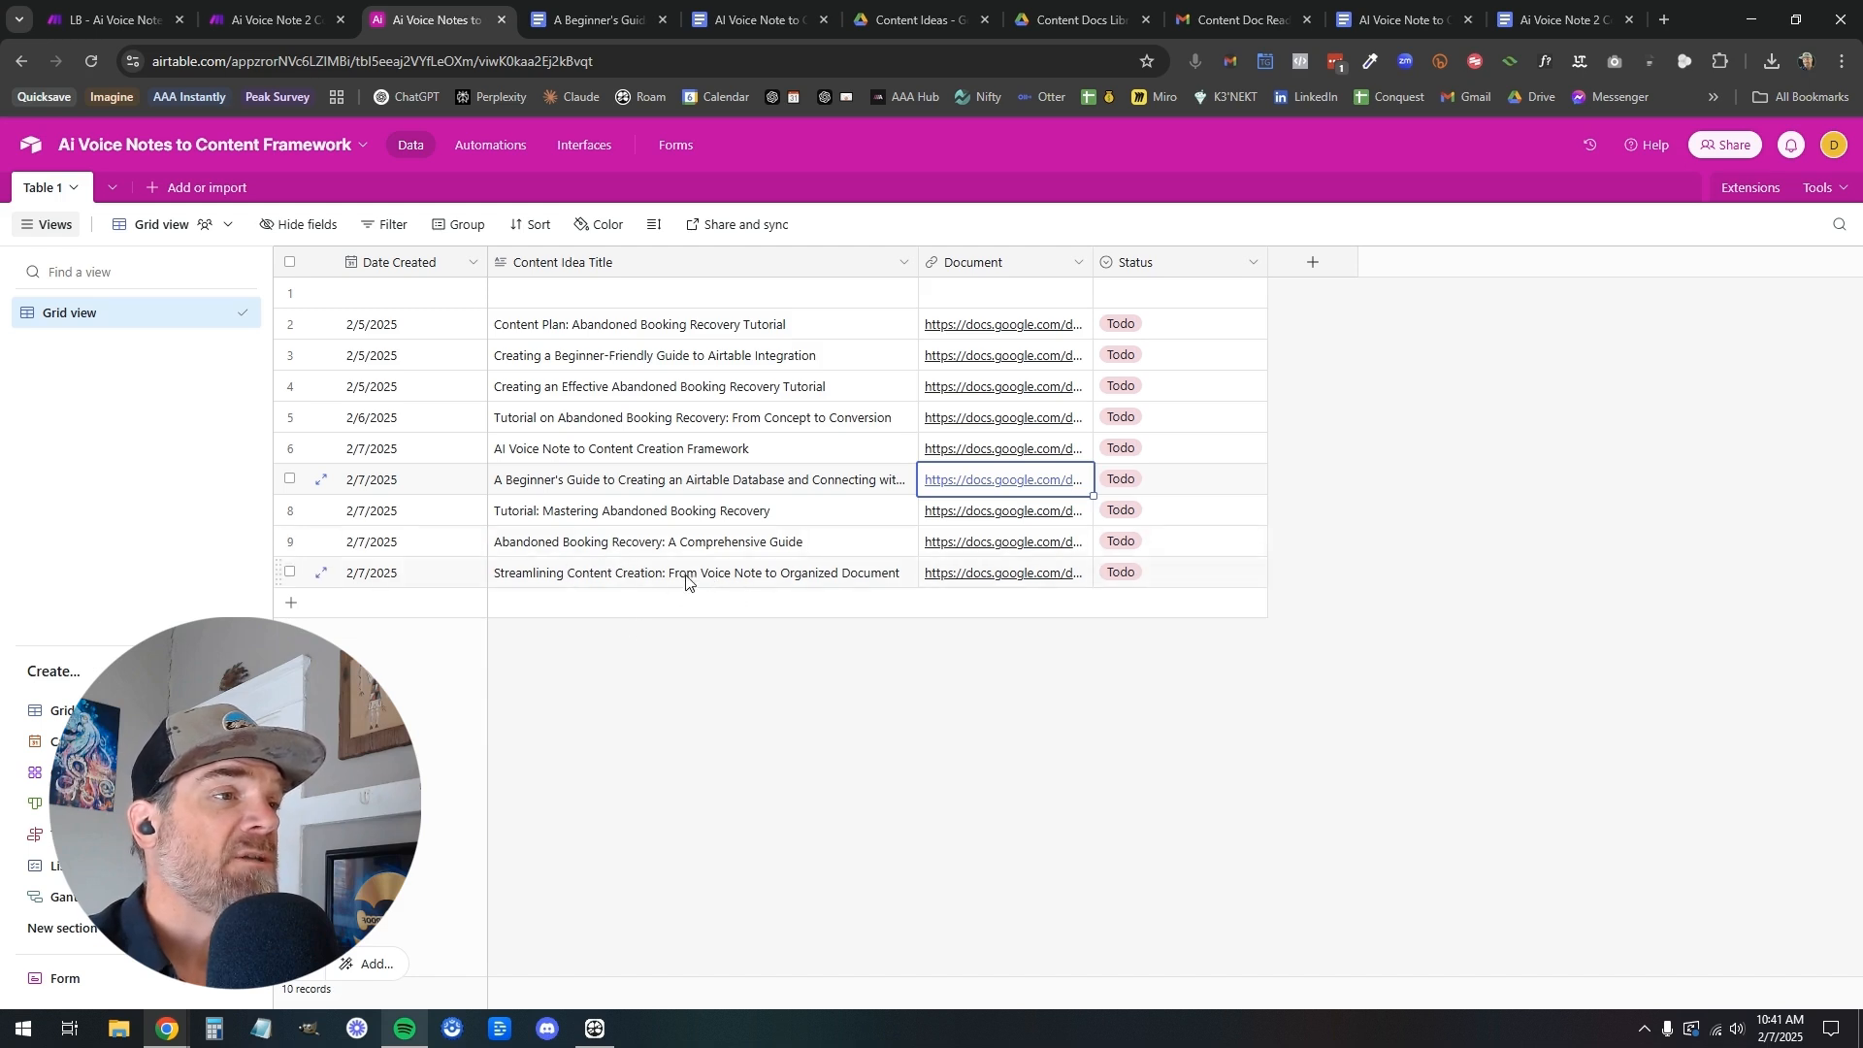
click(975, 580)
click(998, 574)
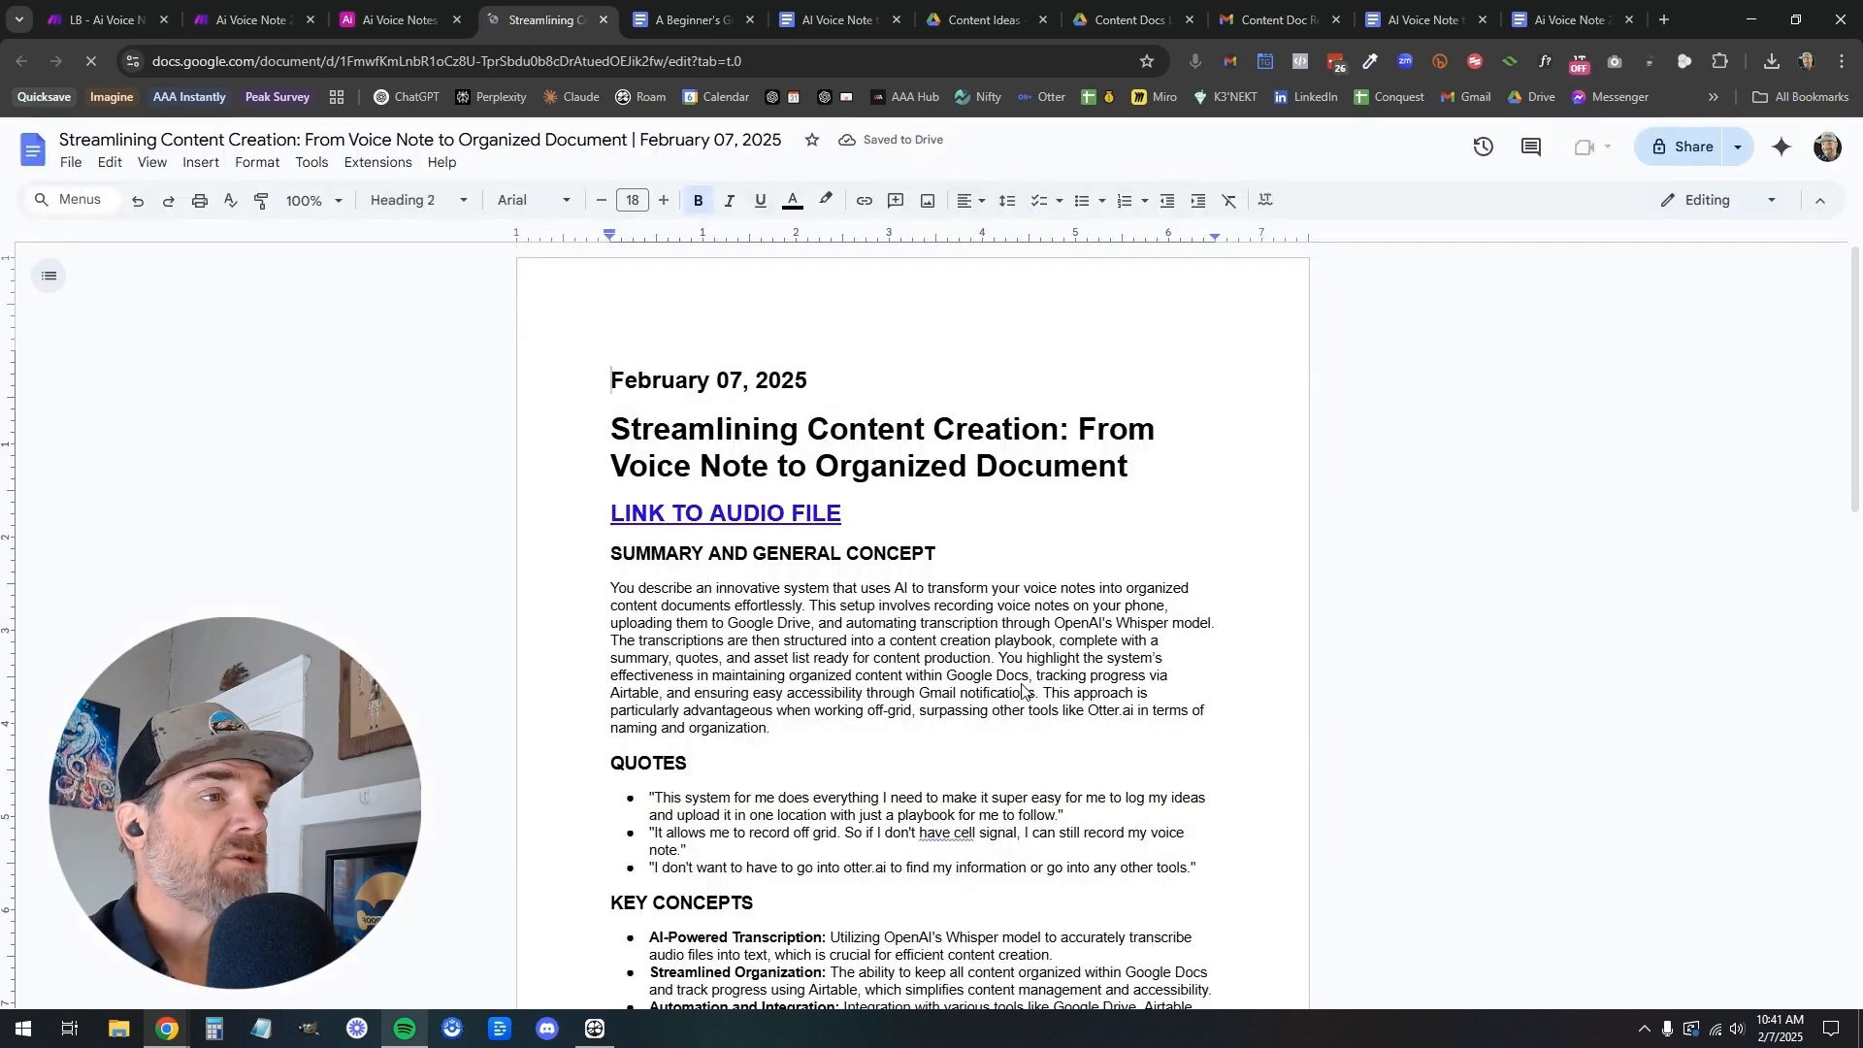
scroll(1024, 689, down, 2)
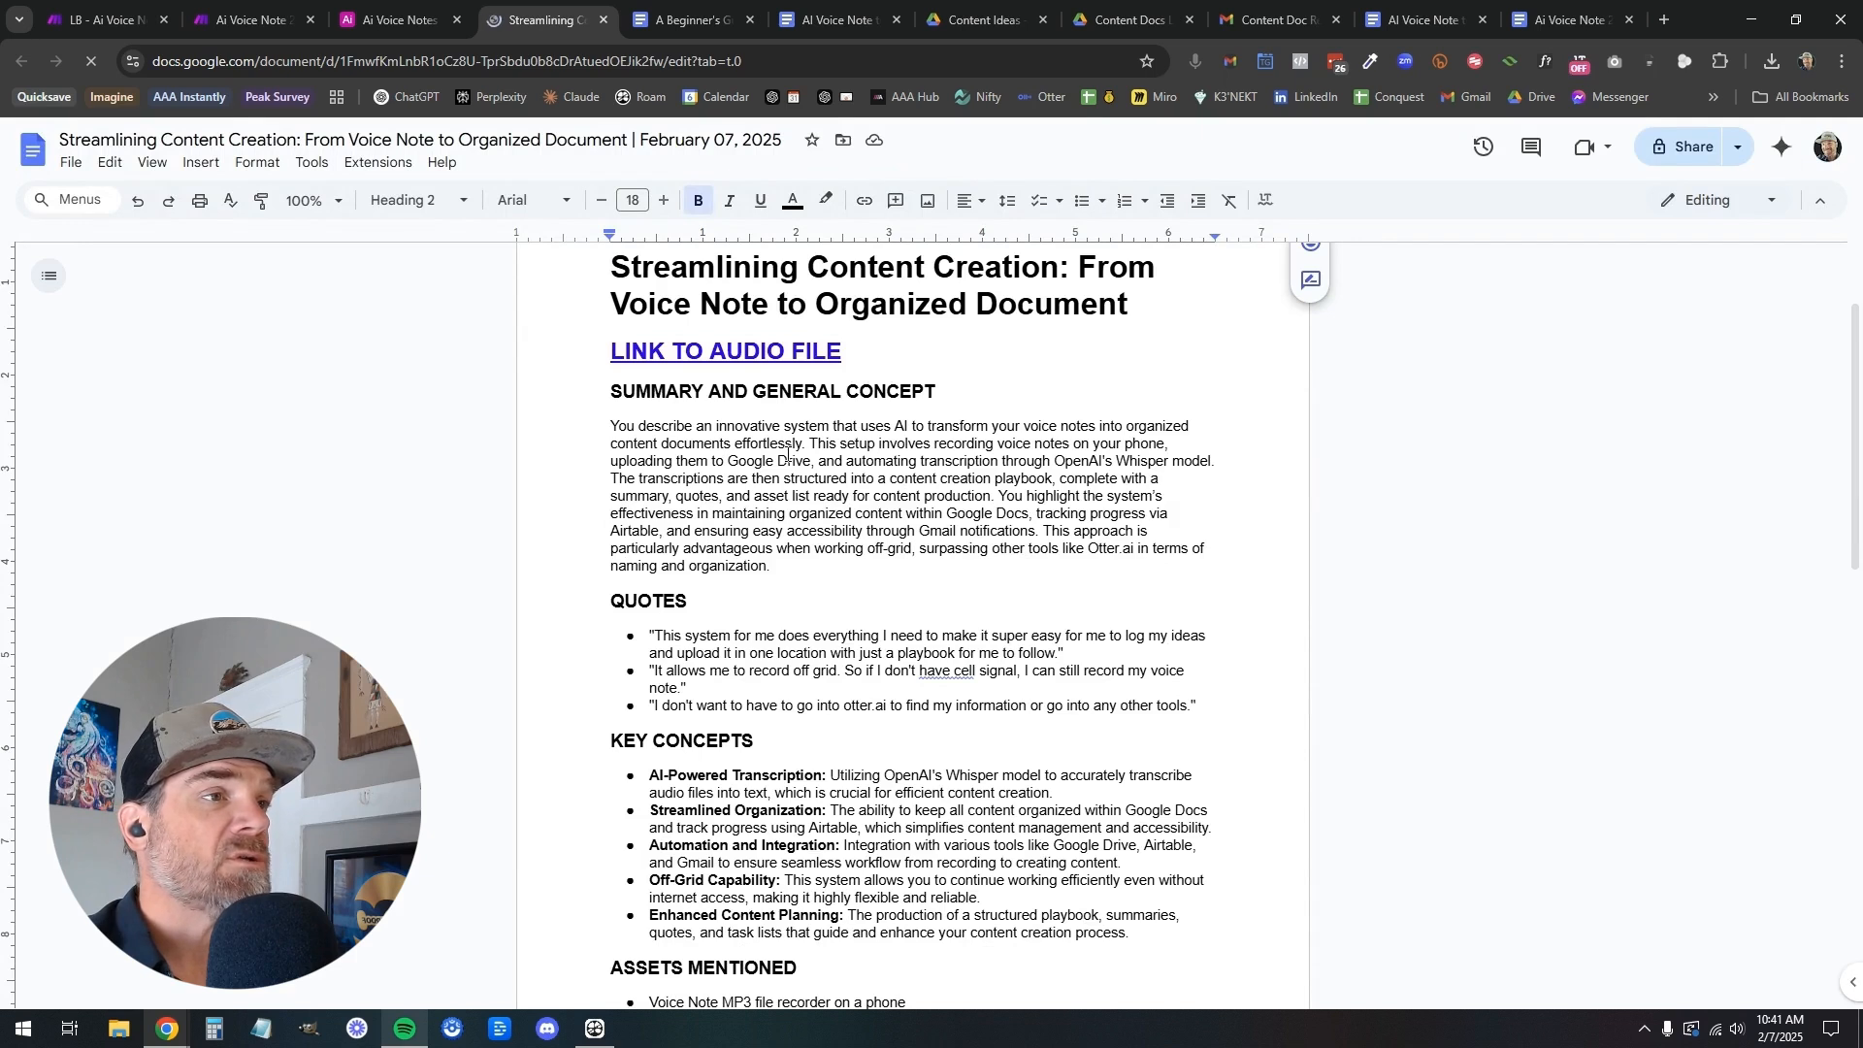
drag(611, 426, 917, 428)
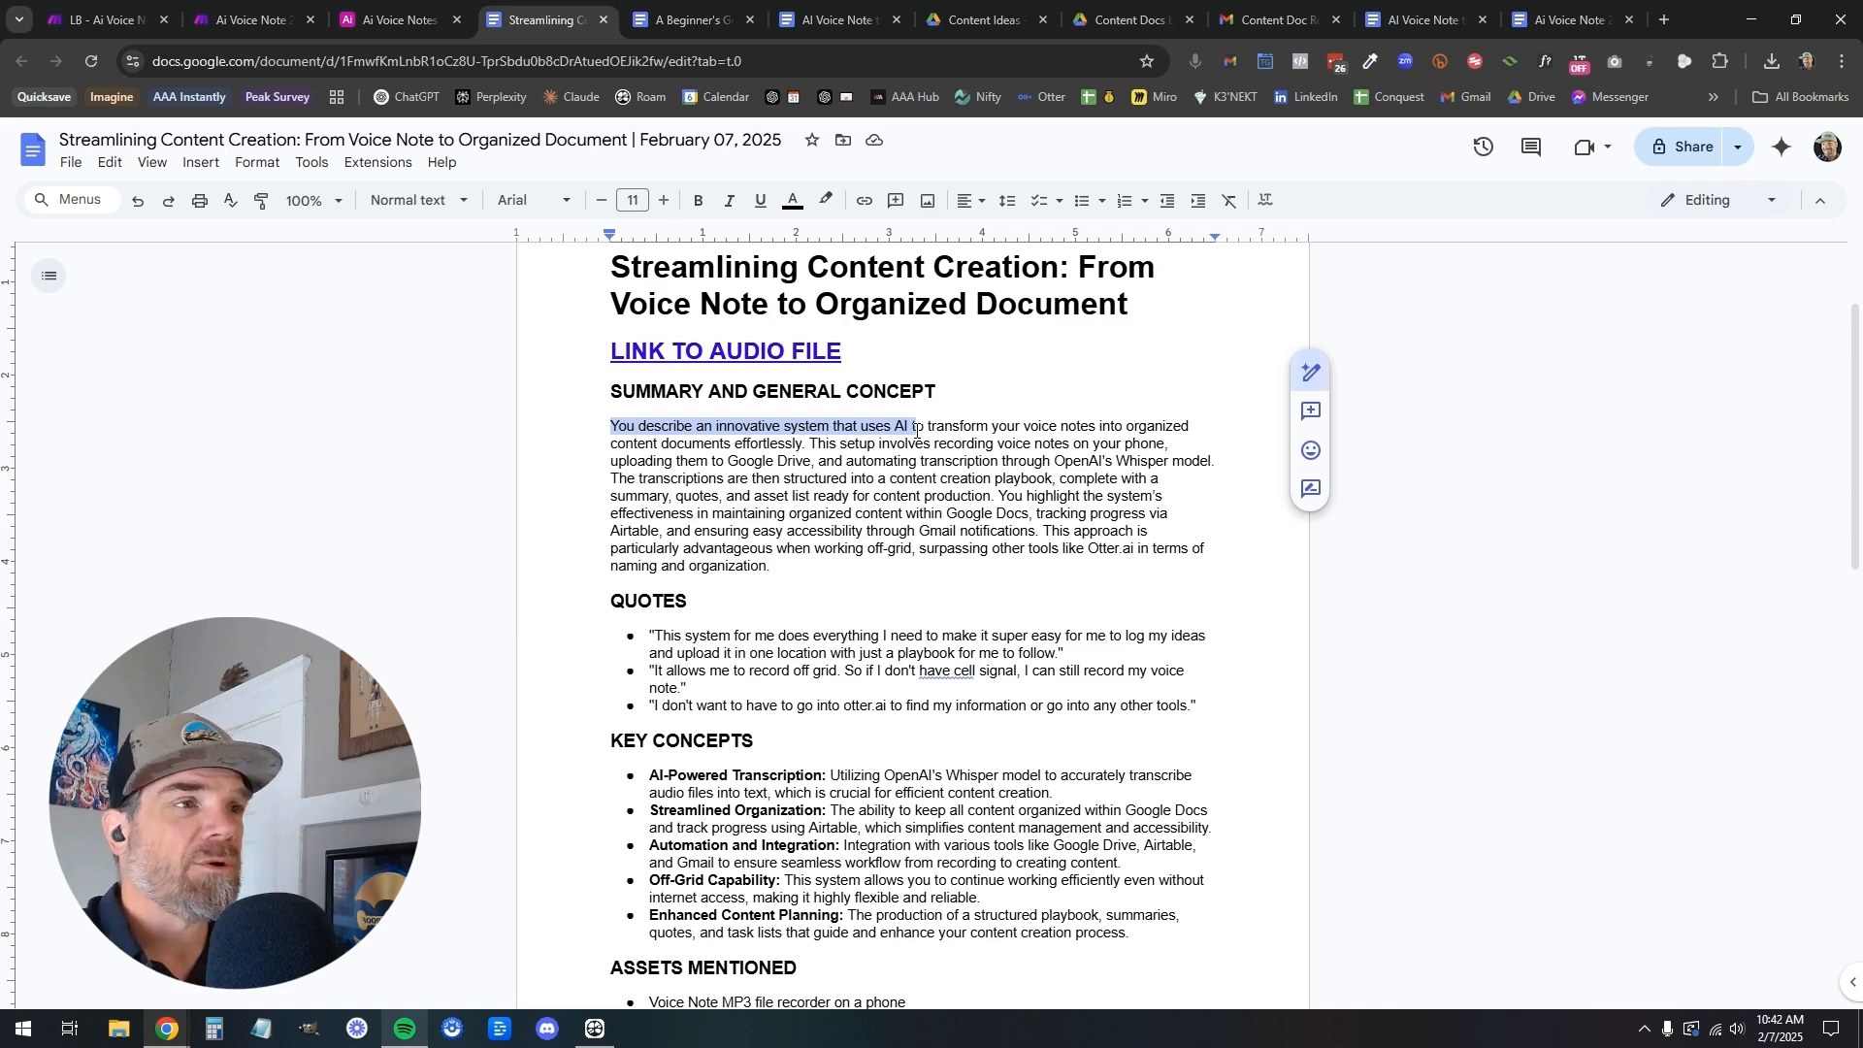
click(730, 427)
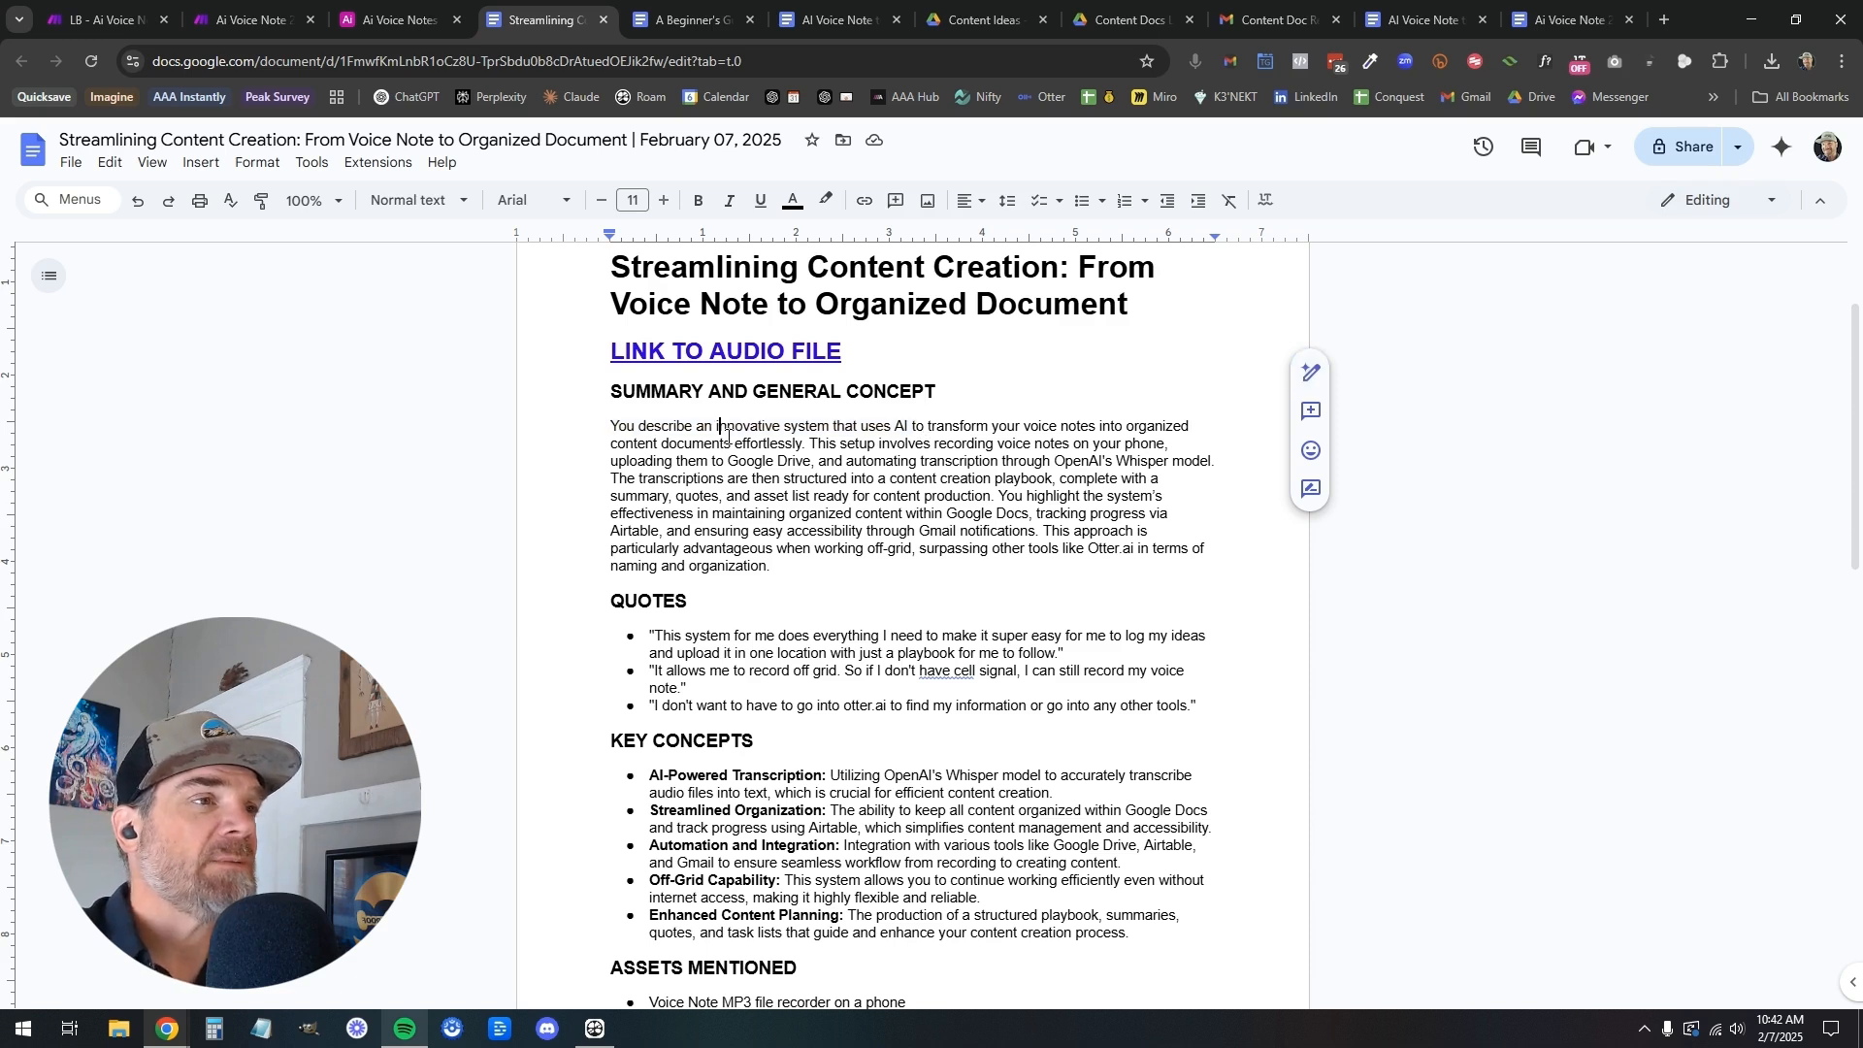
Review the Quotes and Key Concepts sections of the Streamlining Content Creation document
scroll(776, 498, down, 2)
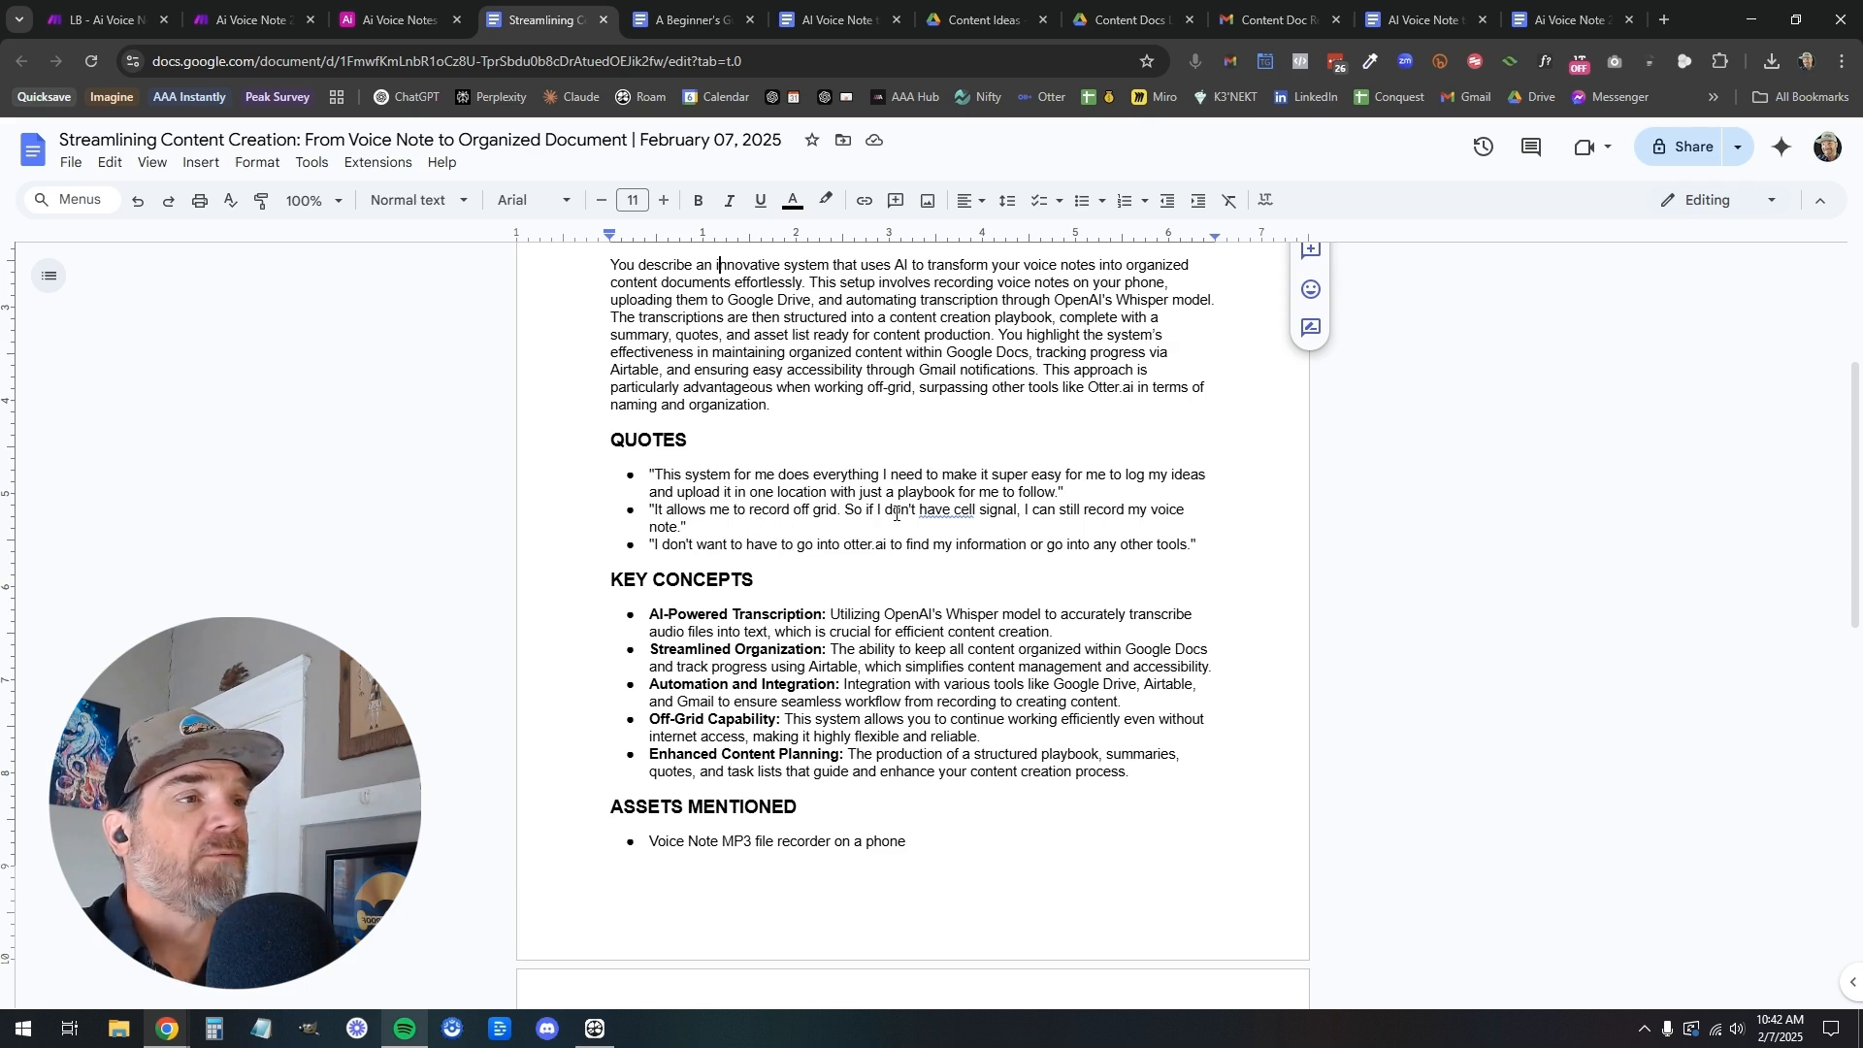
drag(755, 546, 949, 576)
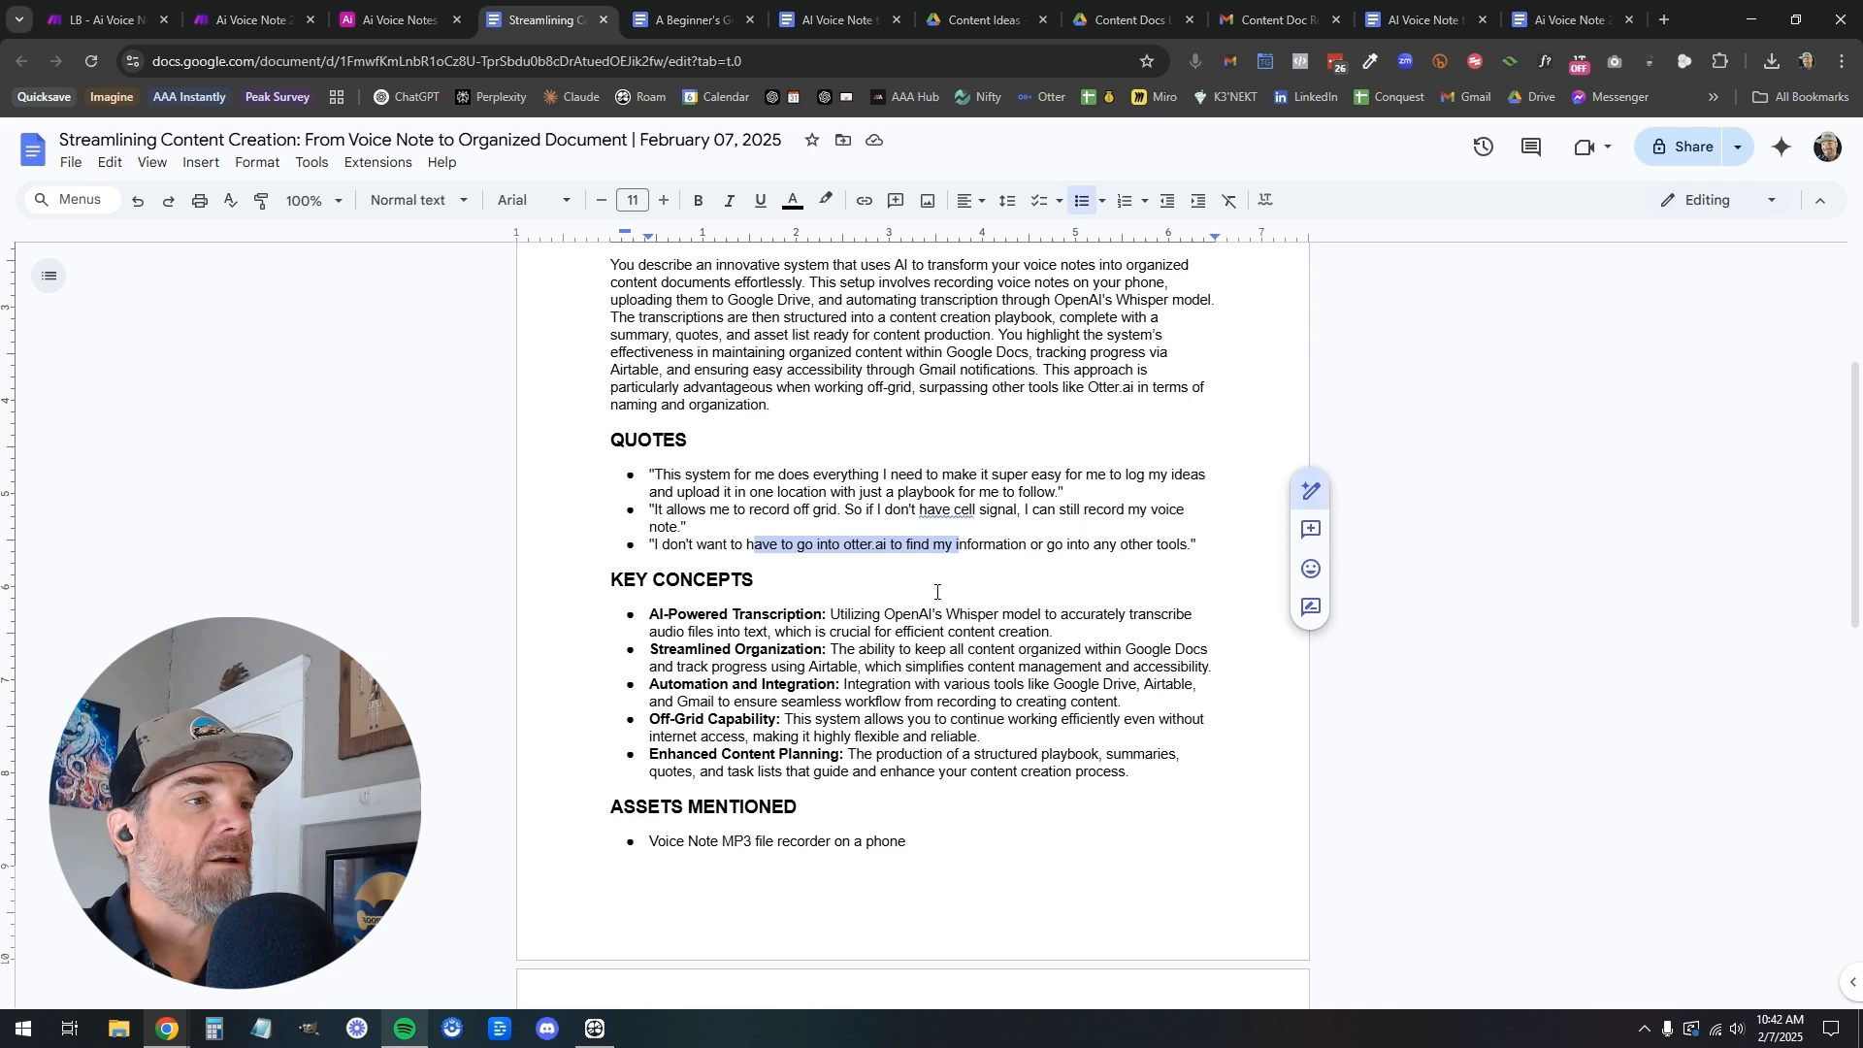
scroll(932, 587, down, 2)
click(763, 470)
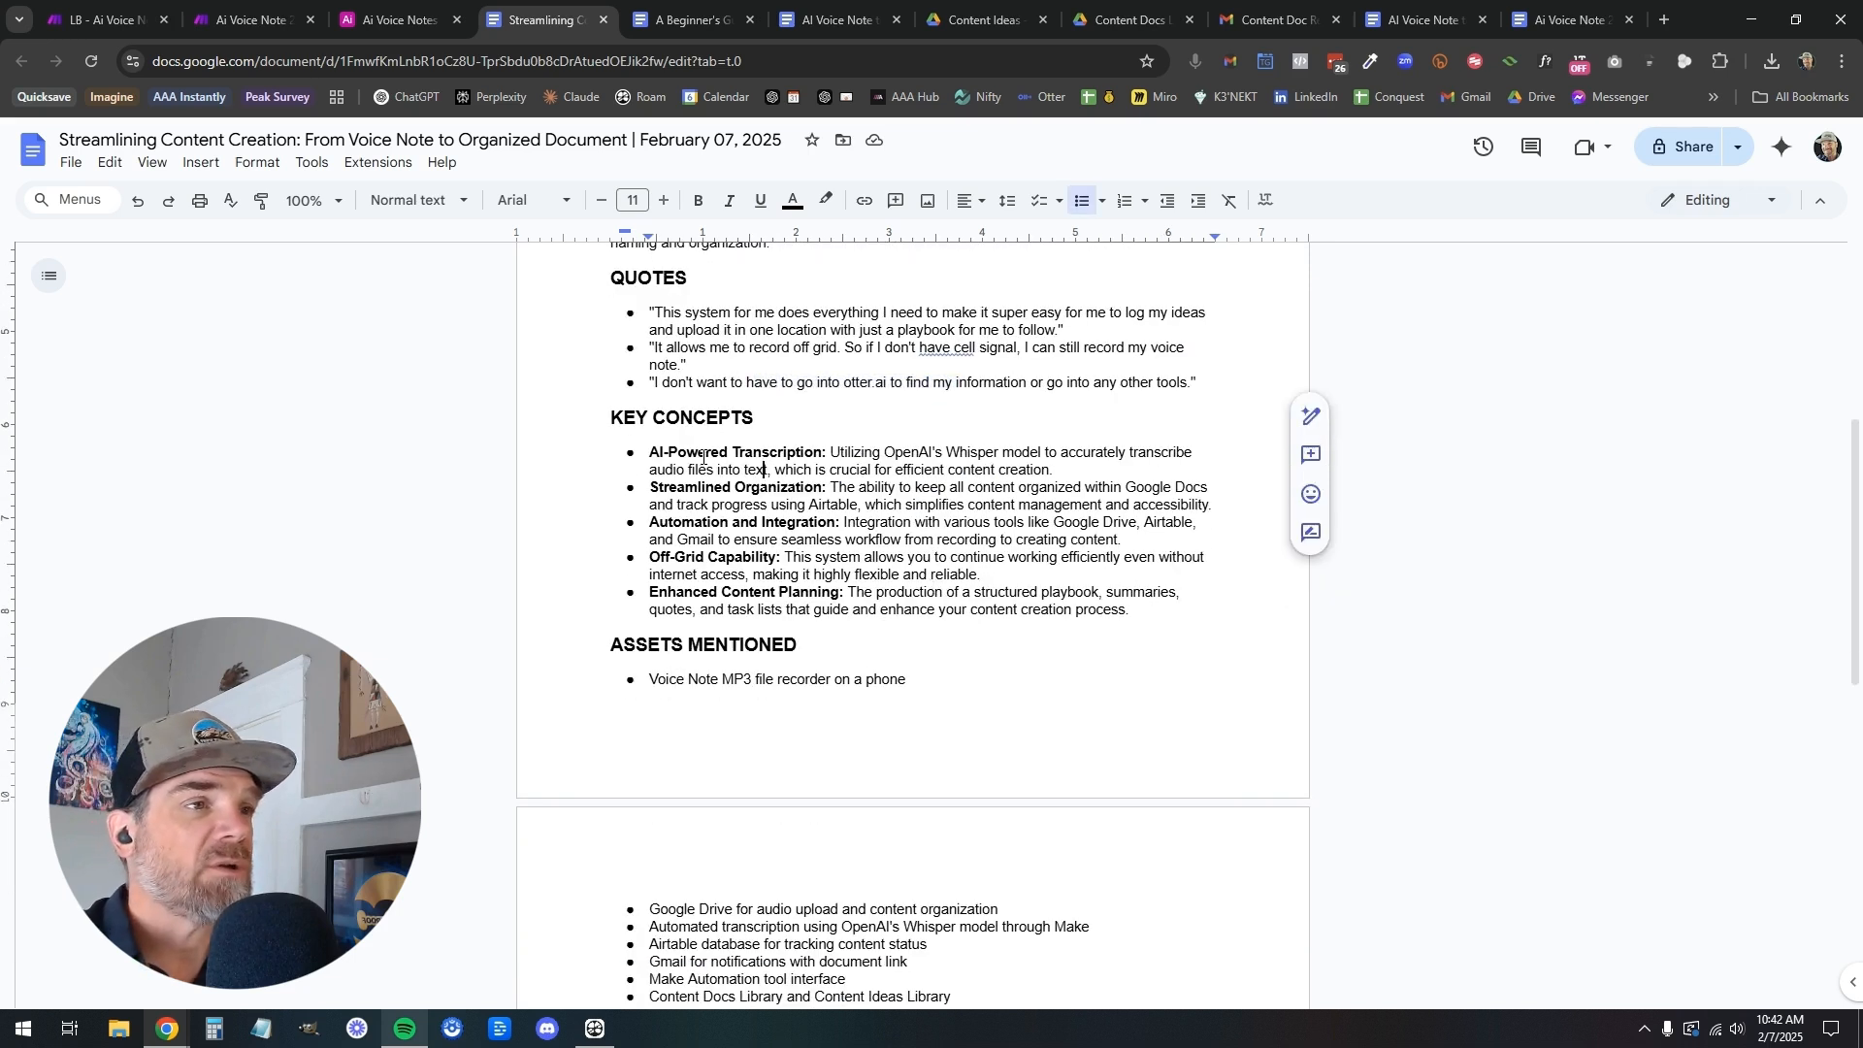
drag(660, 453, 797, 458)
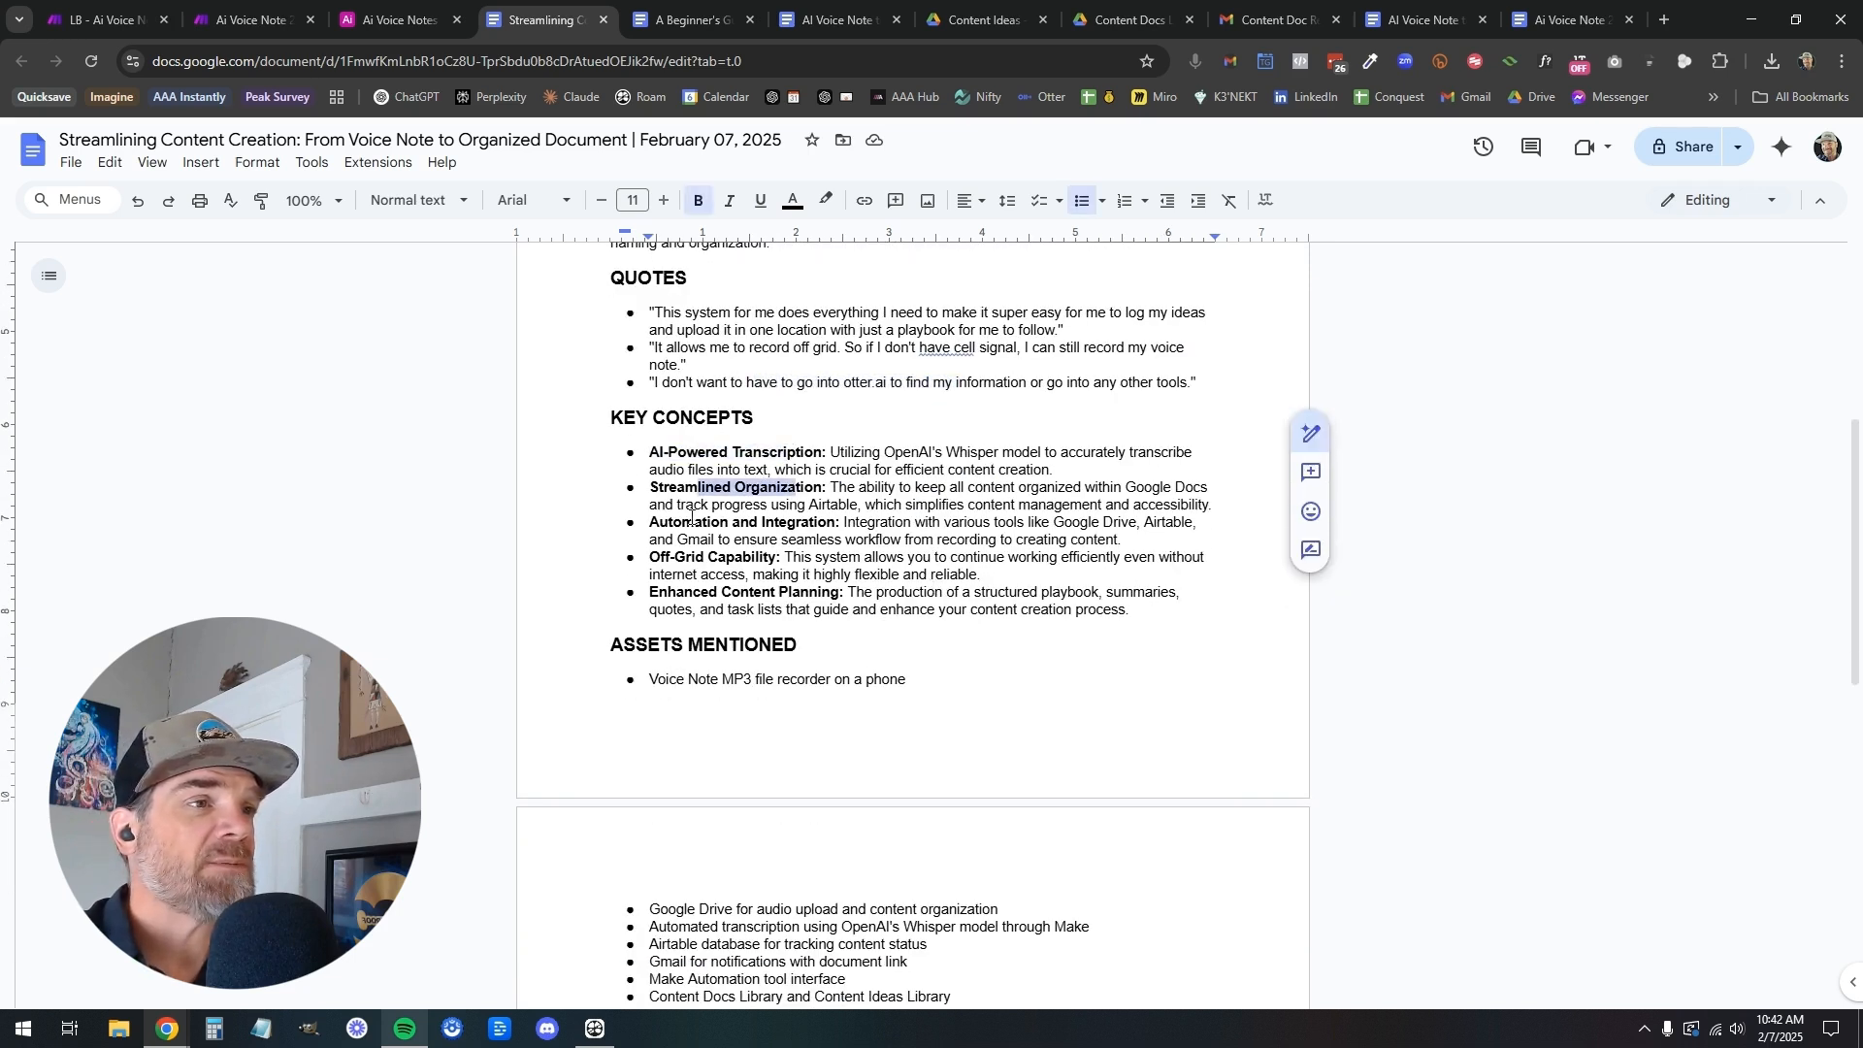
drag(682, 523, 788, 524)
Review the Assets Mentioned and Task List sections, then return to the beginning of the document
scroll(718, 597, down, 4)
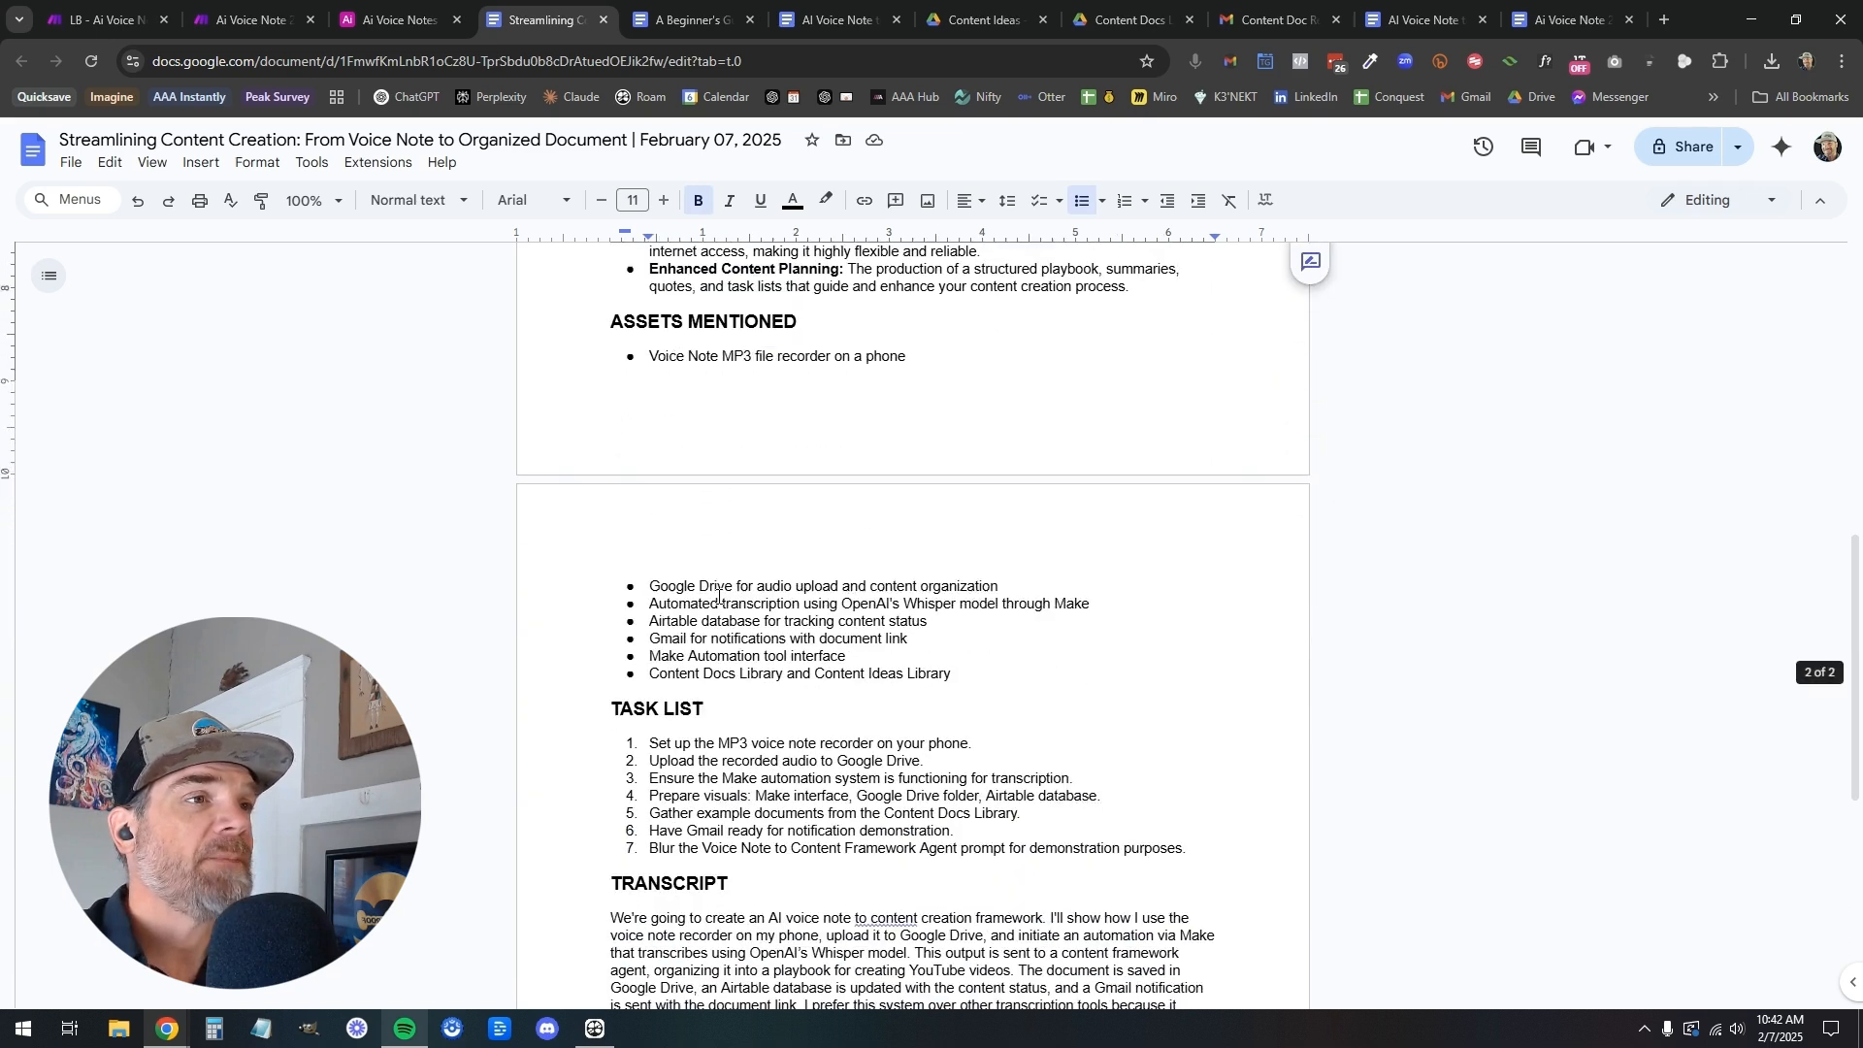
drag(677, 357, 845, 369)
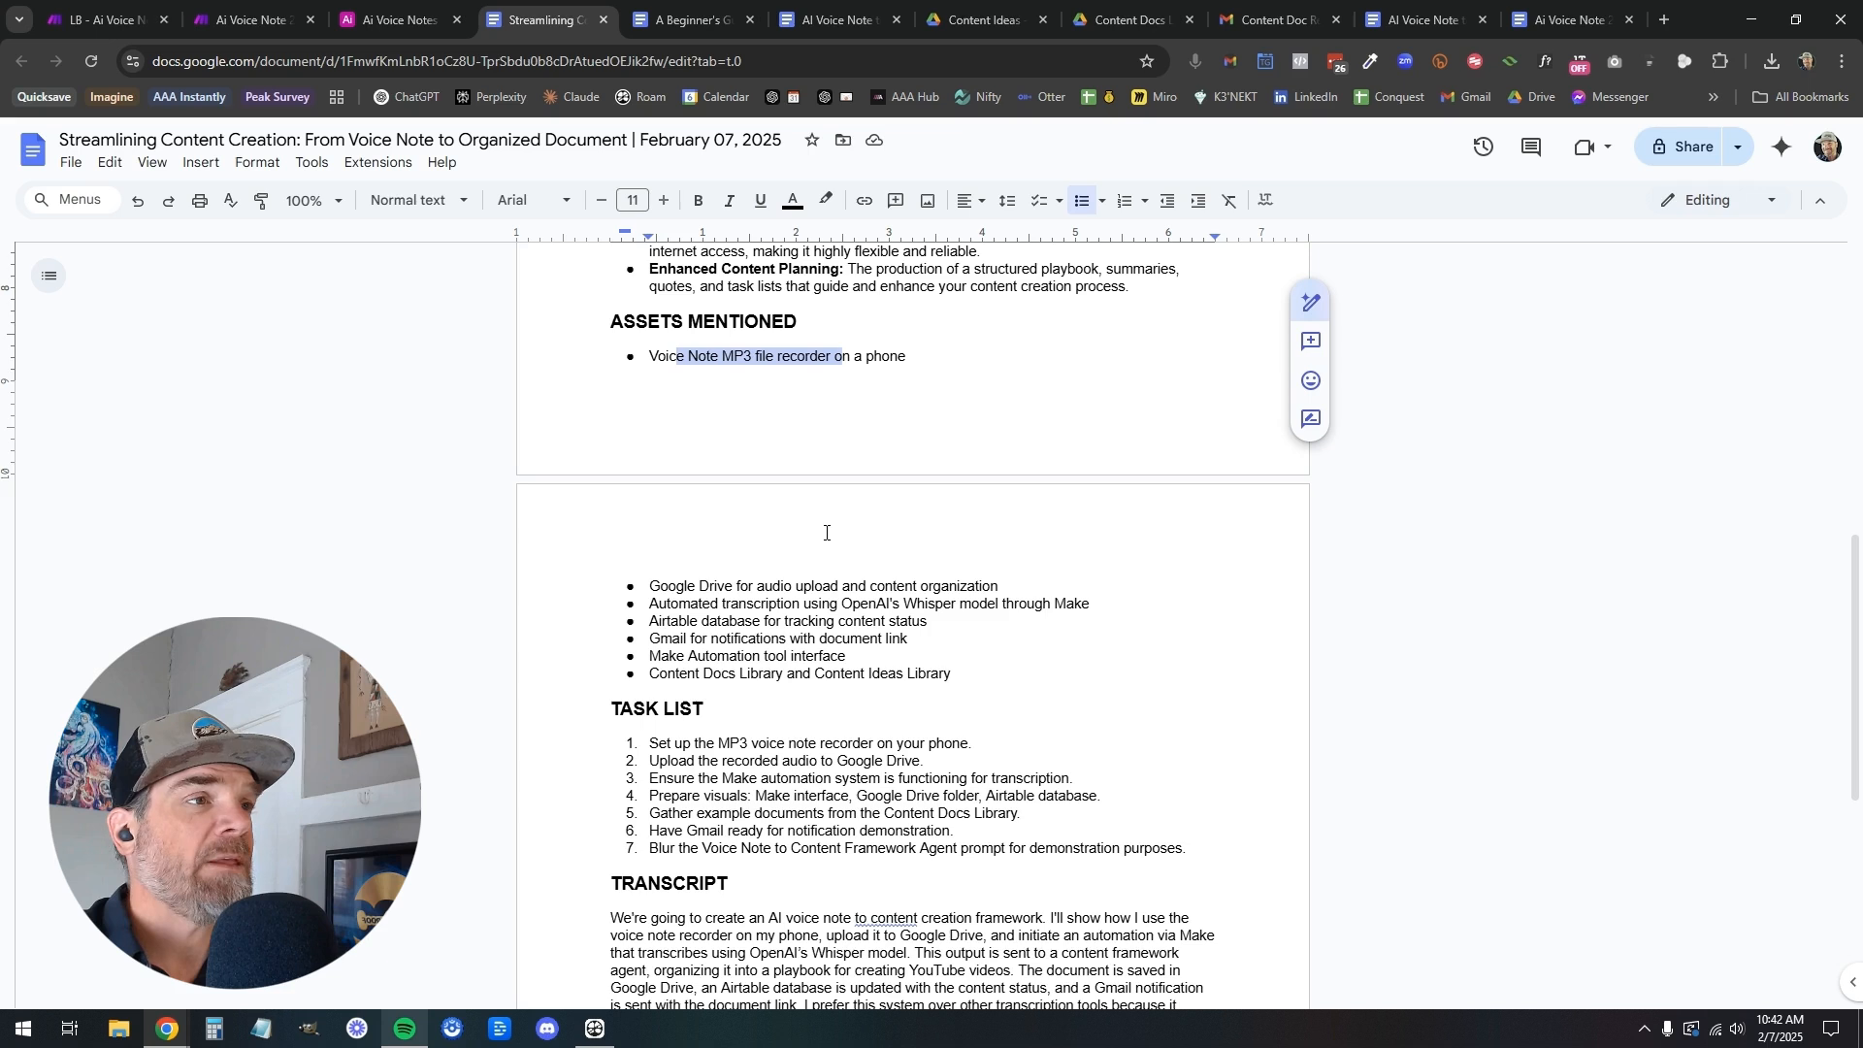
drag(672, 604, 808, 610)
drag(678, 622, 649, 676)
scroll(679, 676, down, 2)
drag(649, 582, 1115, 675)
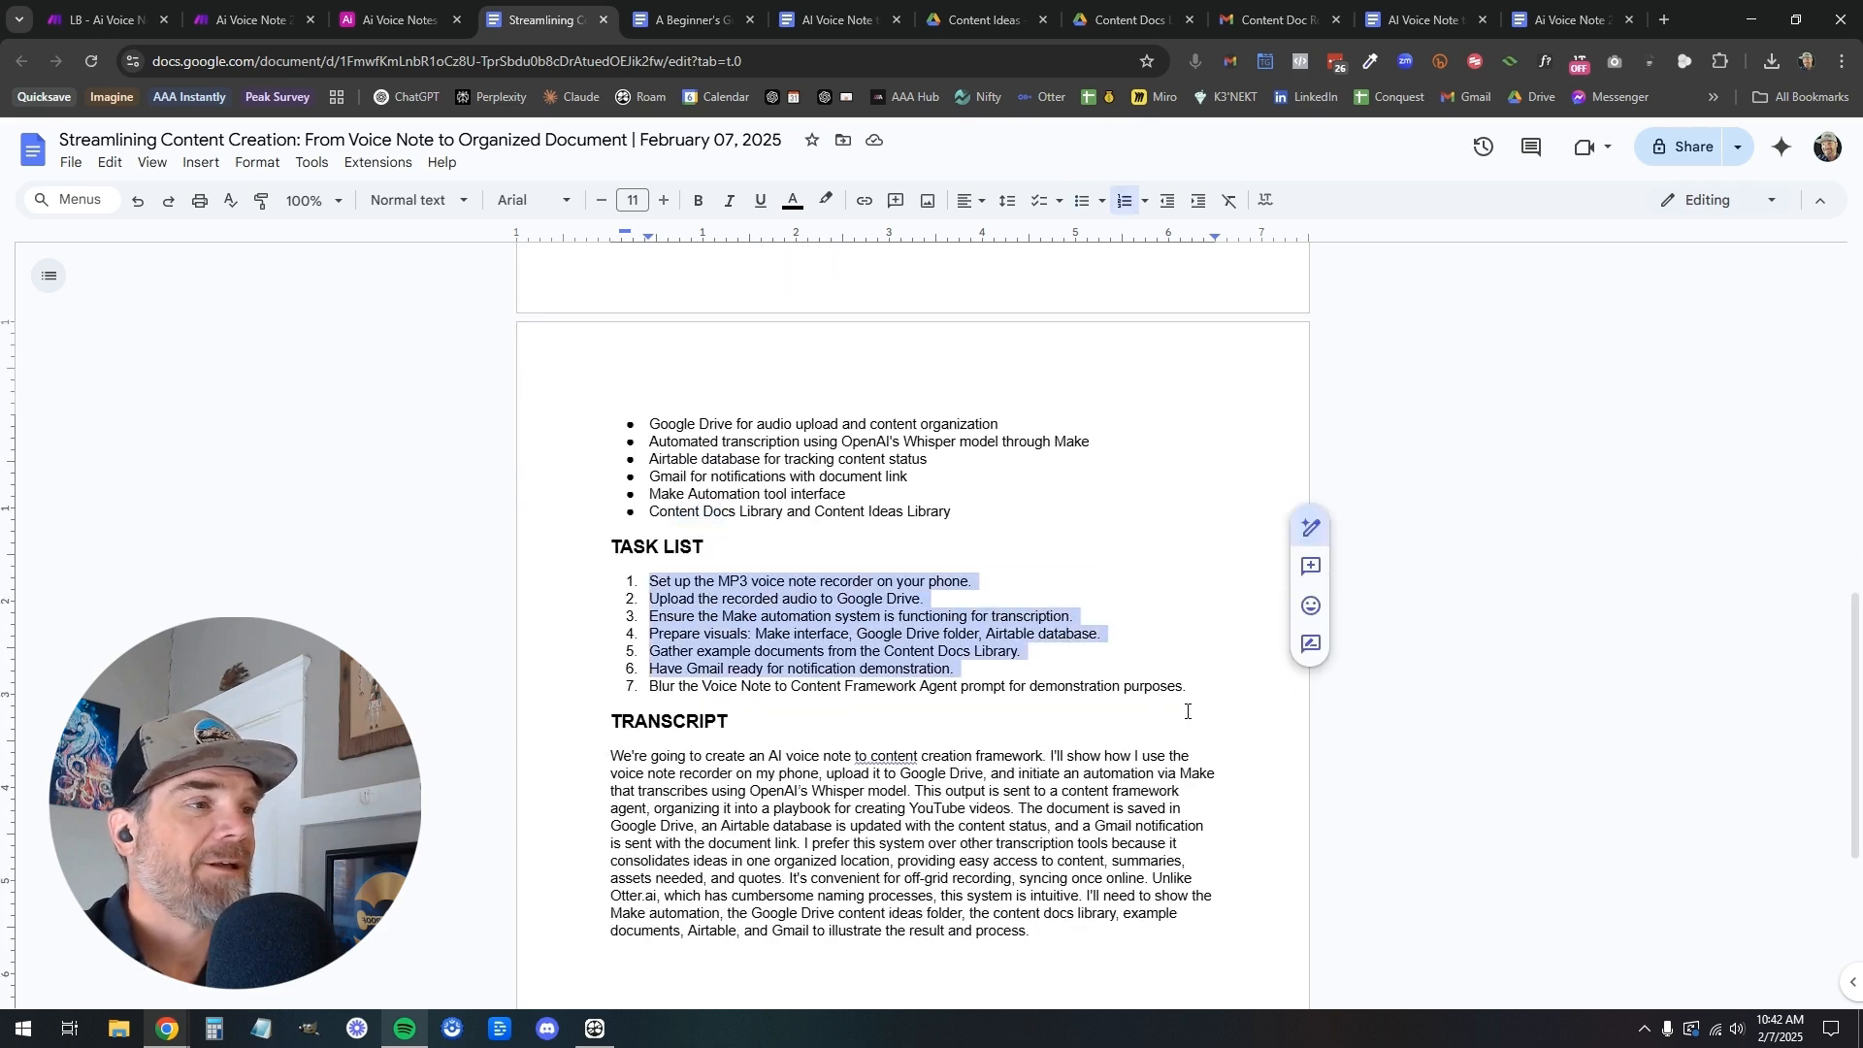
click(946, 654)
scroll(959, 644, up, 5)
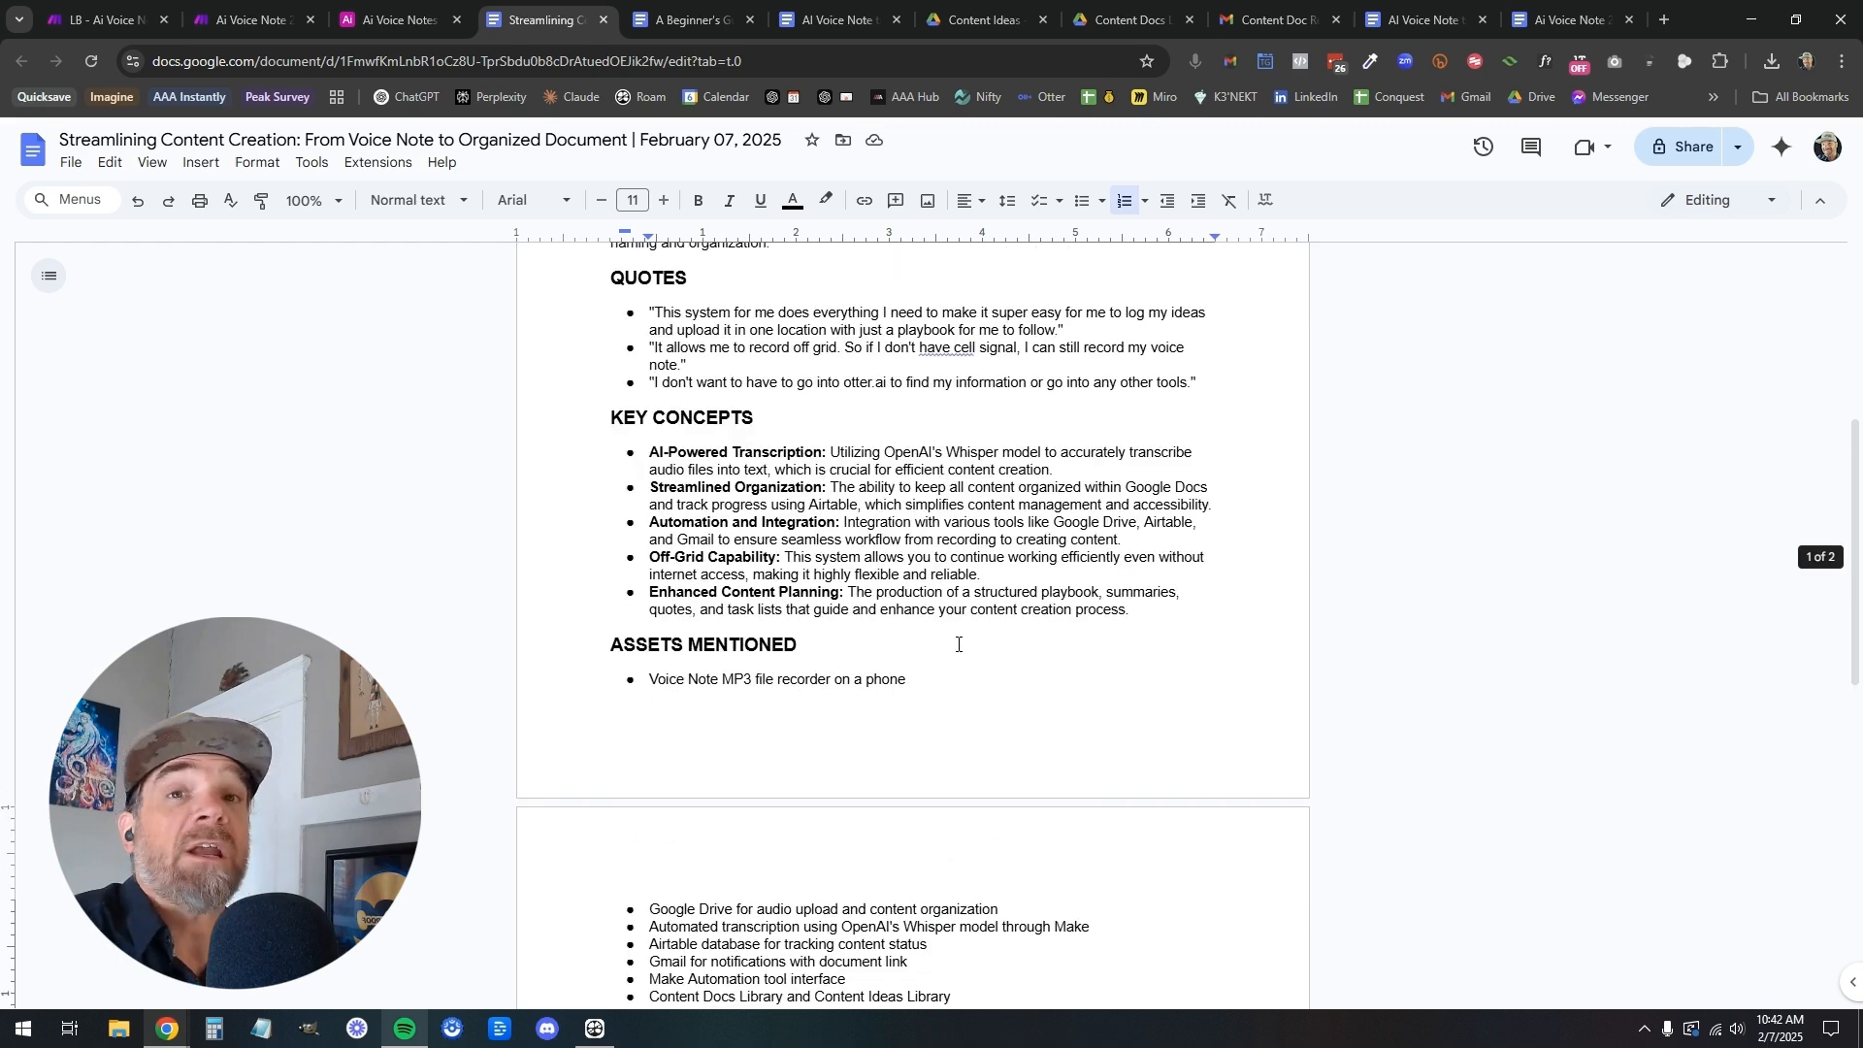
scroll(958, 644, up, 5)
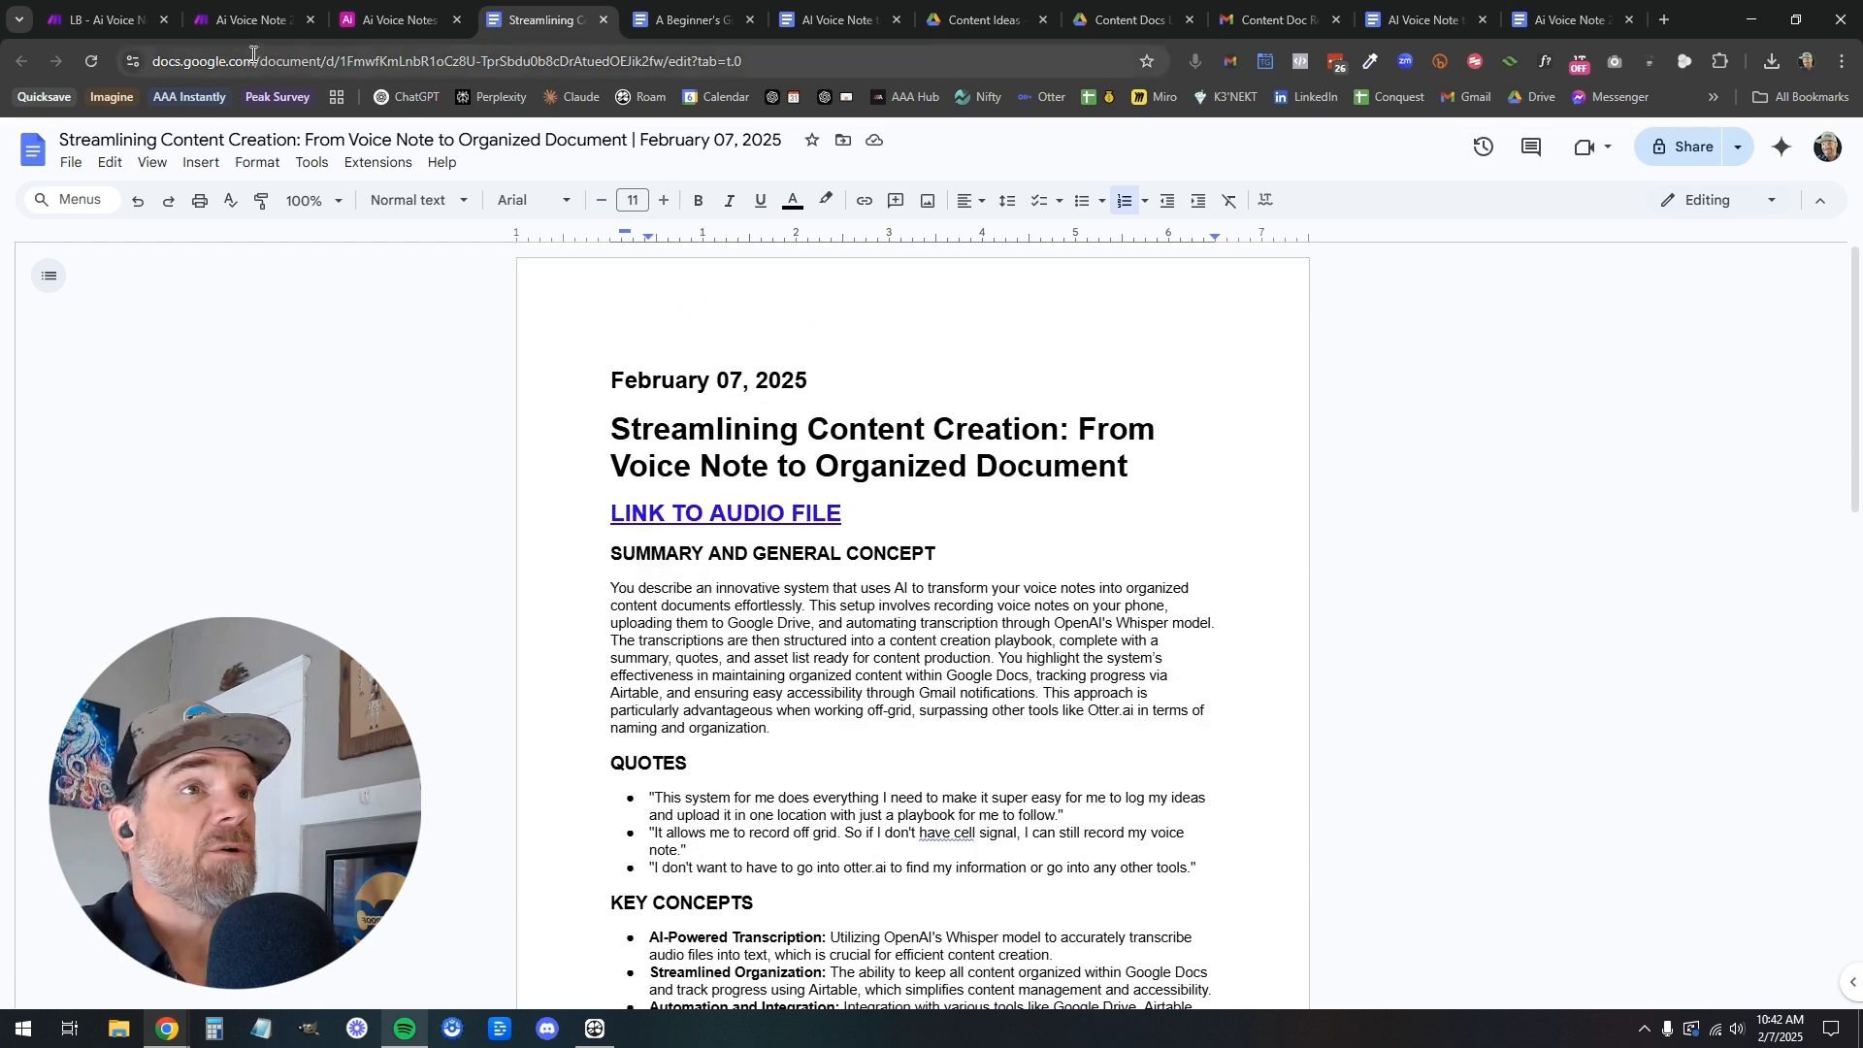
Check the LB scenario's run in Make, then open the newest Content Doc Ready notification in the Gmail inbox
click(102, 27)
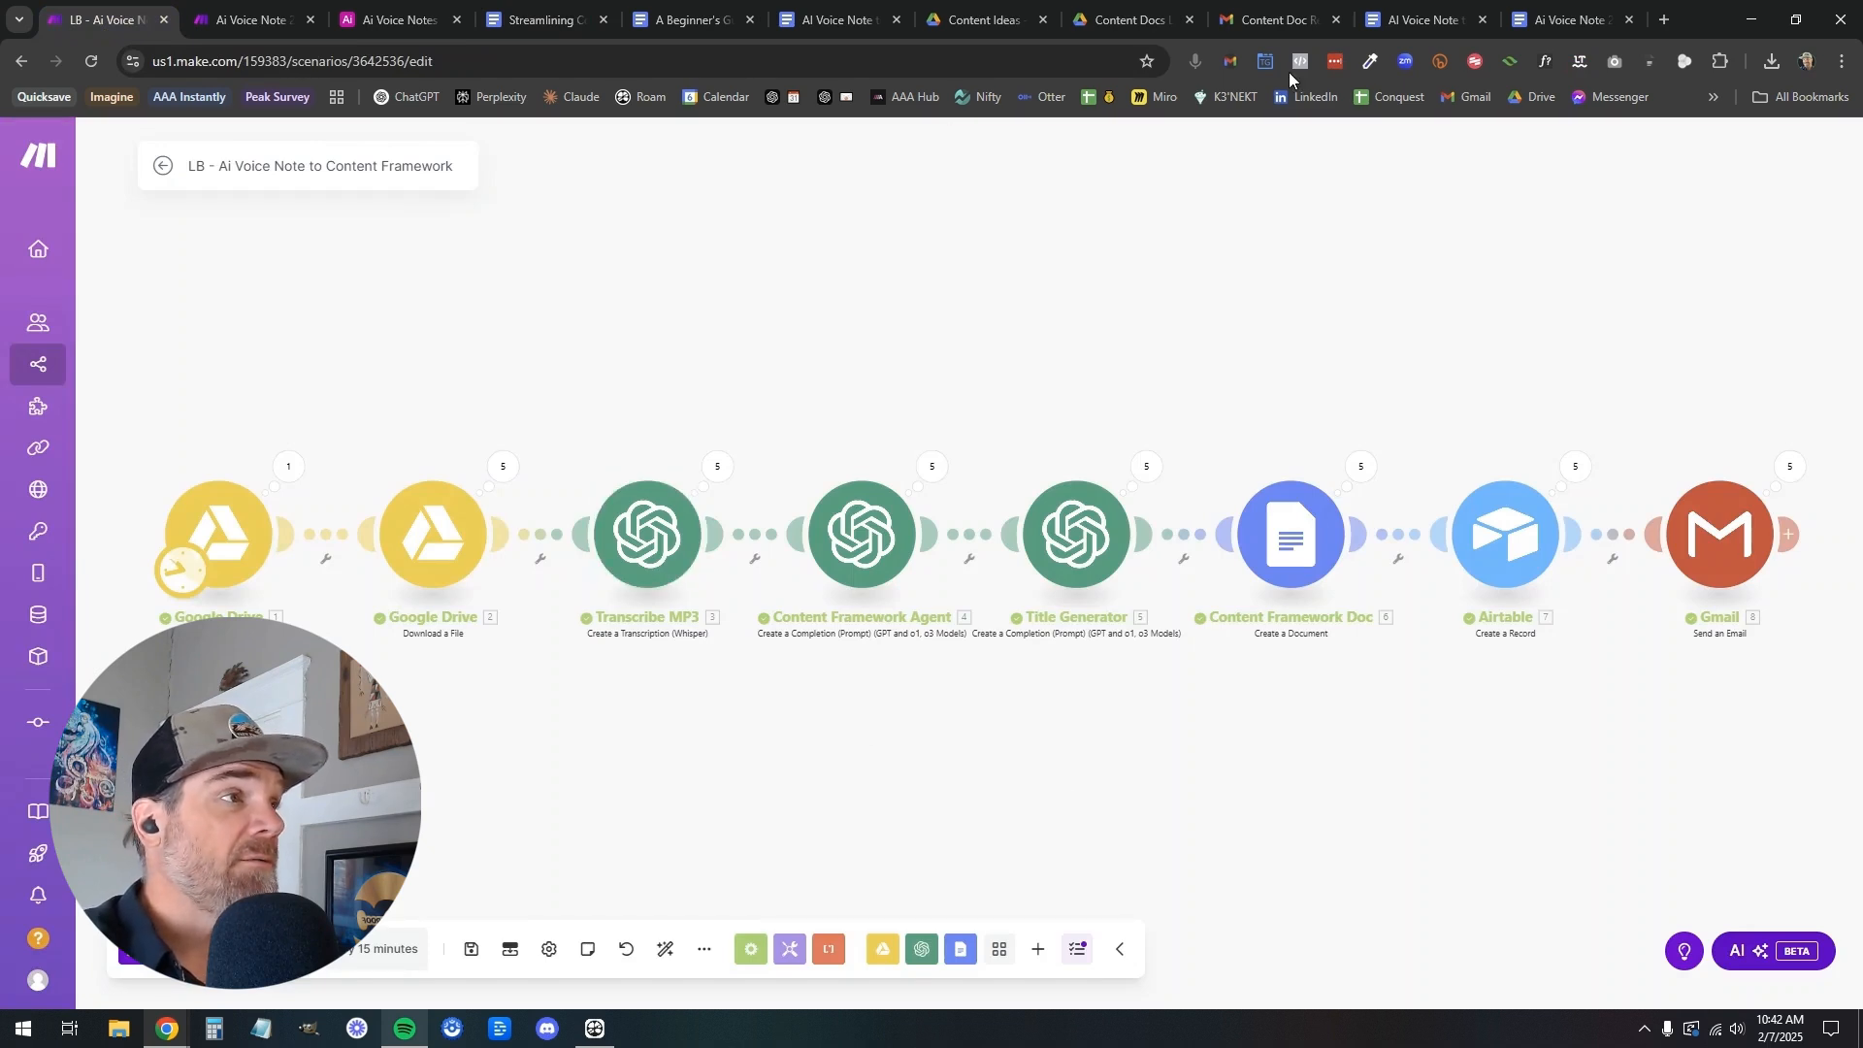
click(1260, 20)
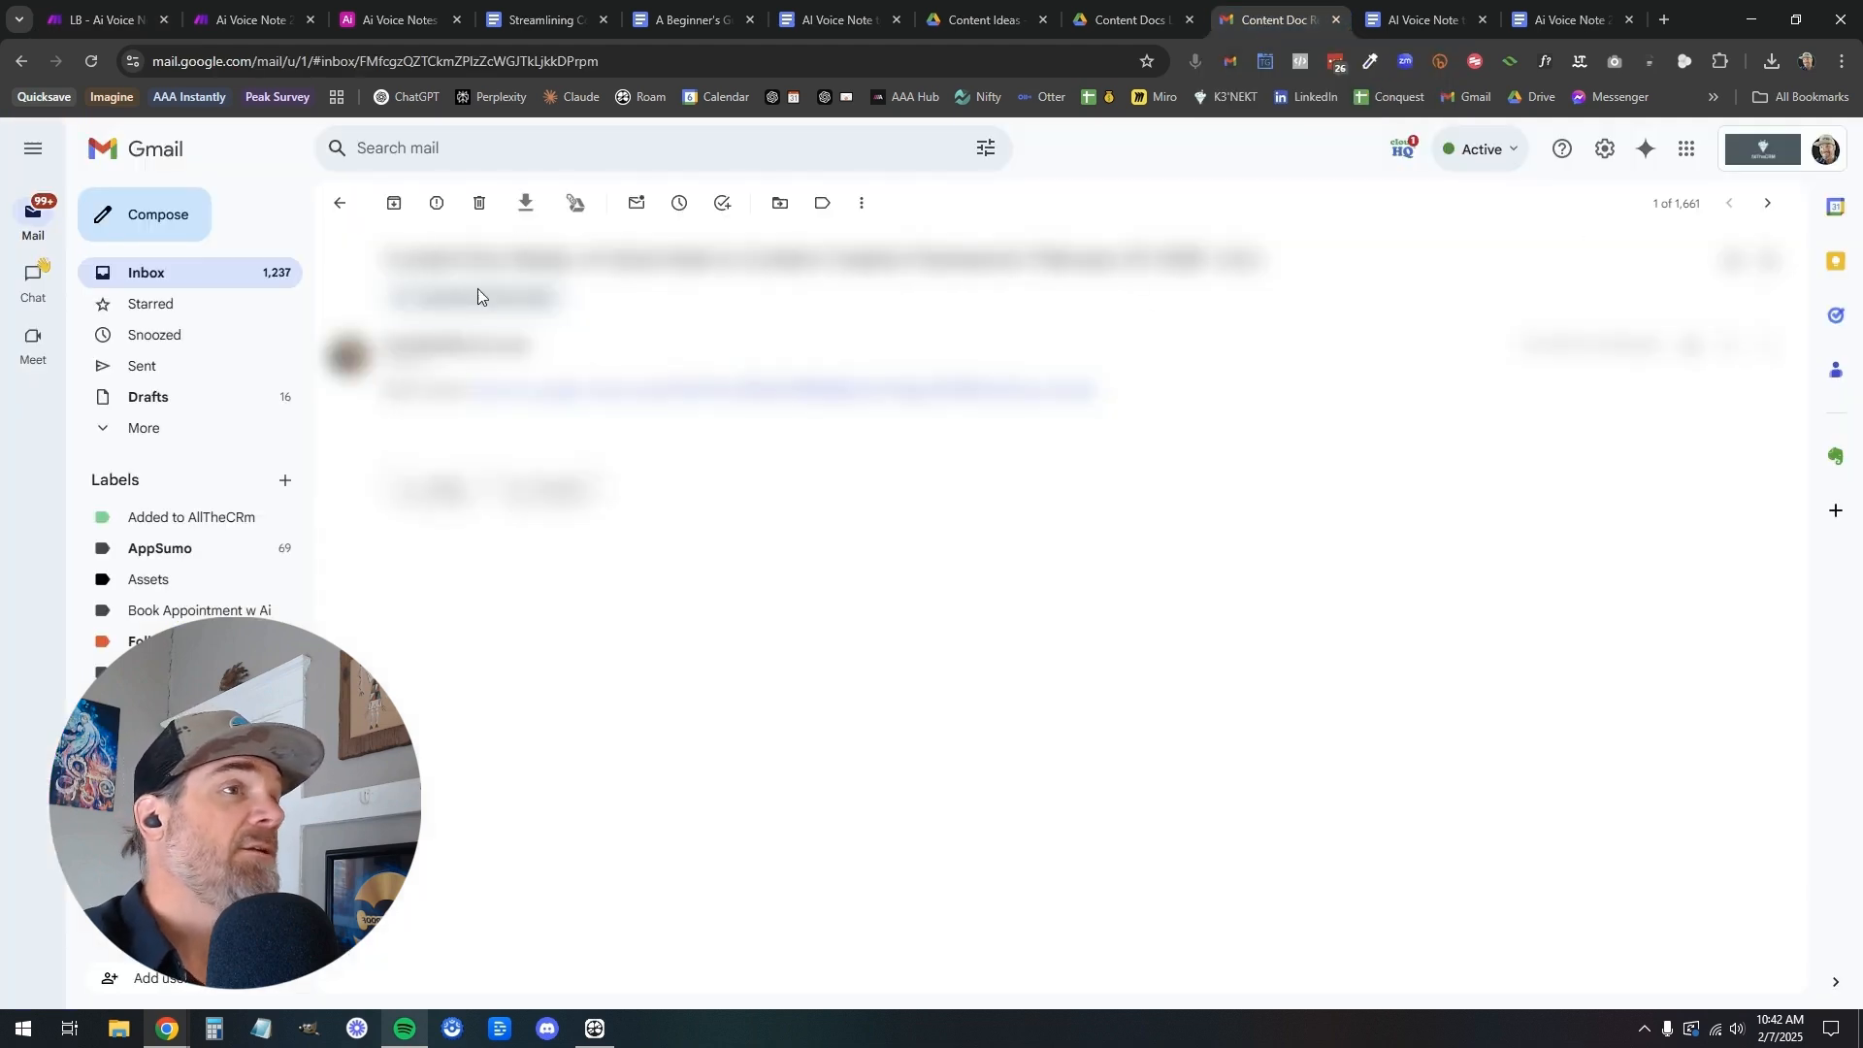
click(338, 205)
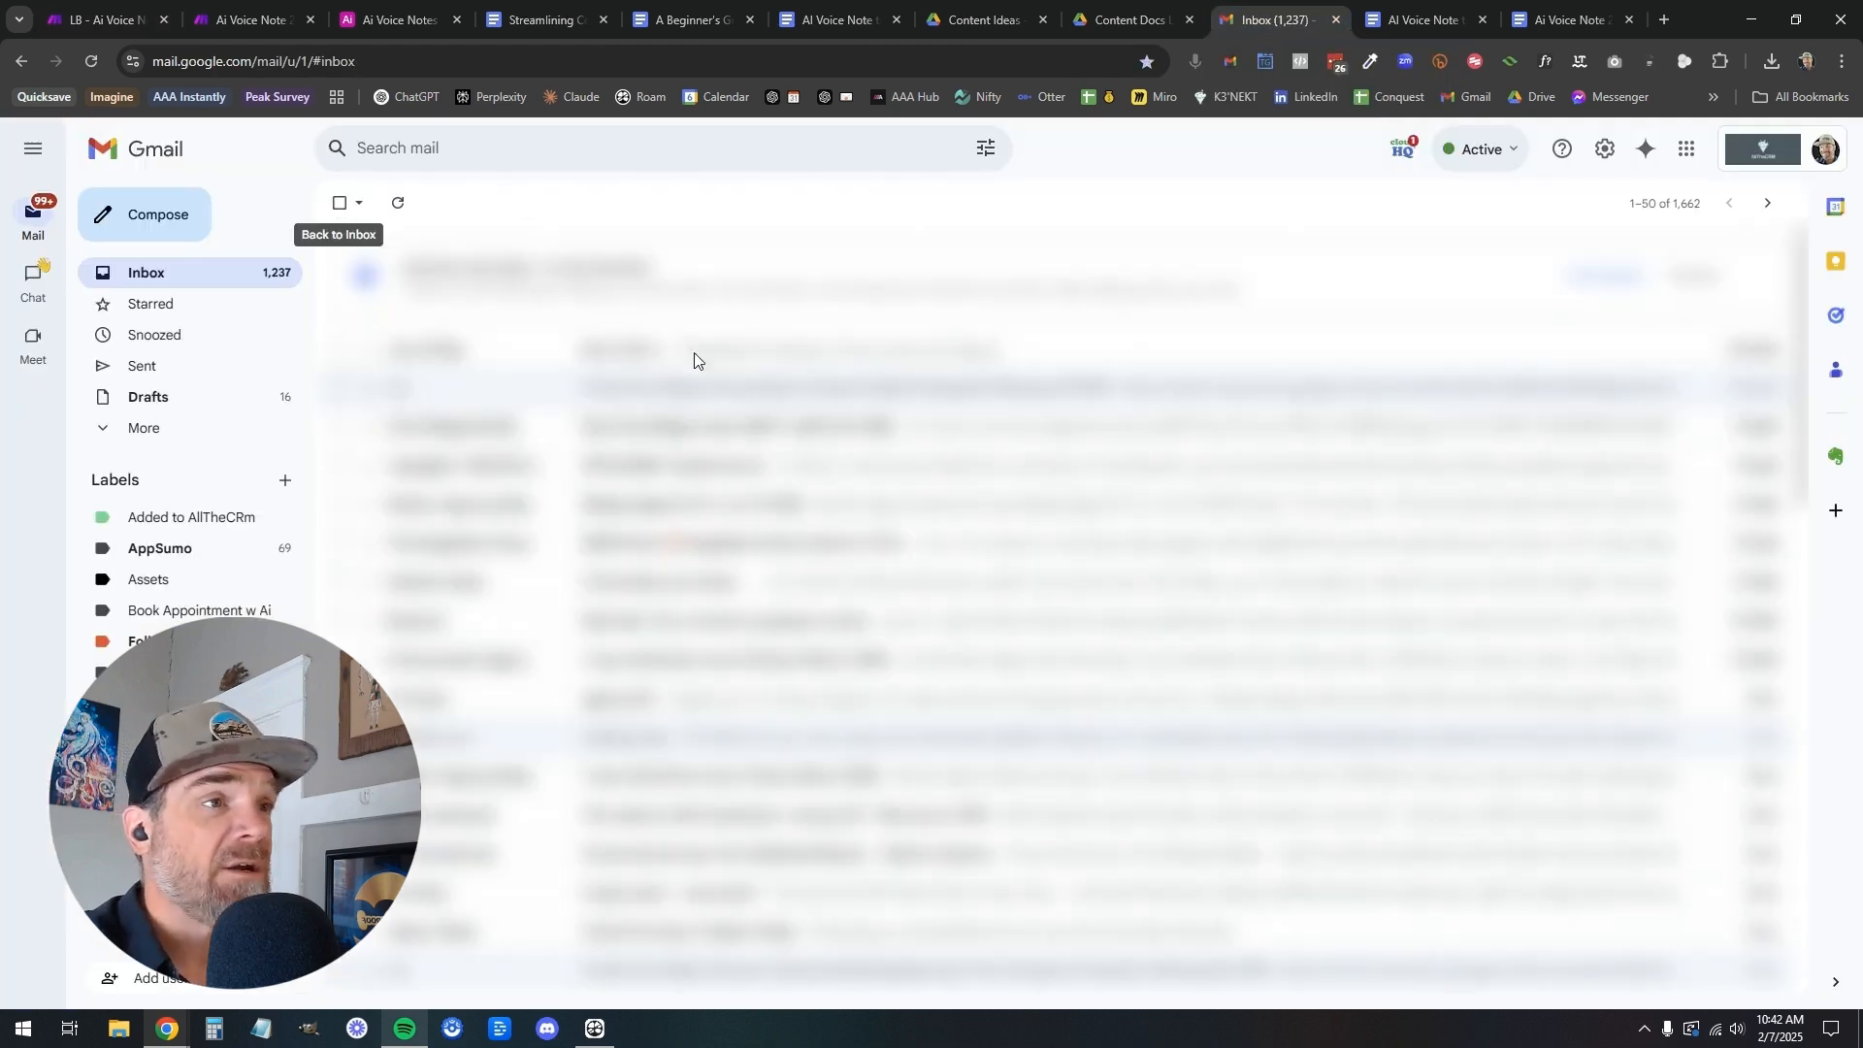
click(688, 356)
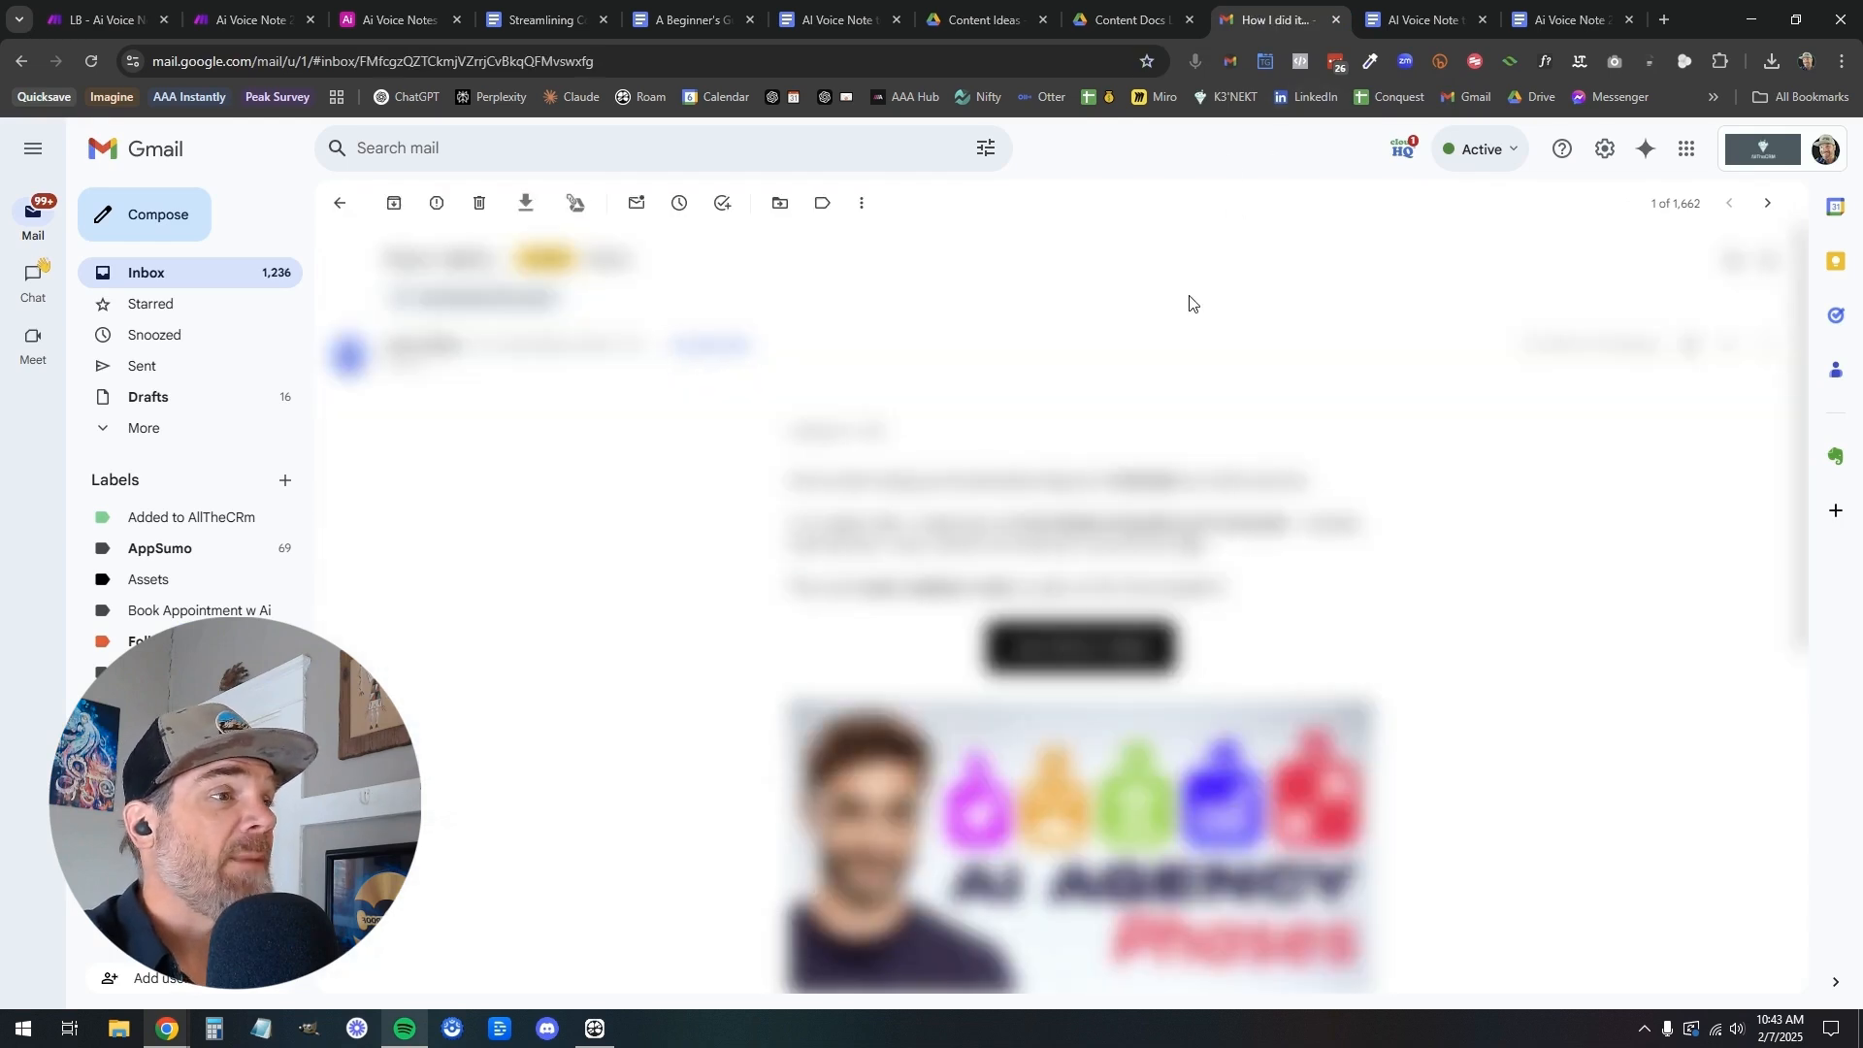
click(342, 208)
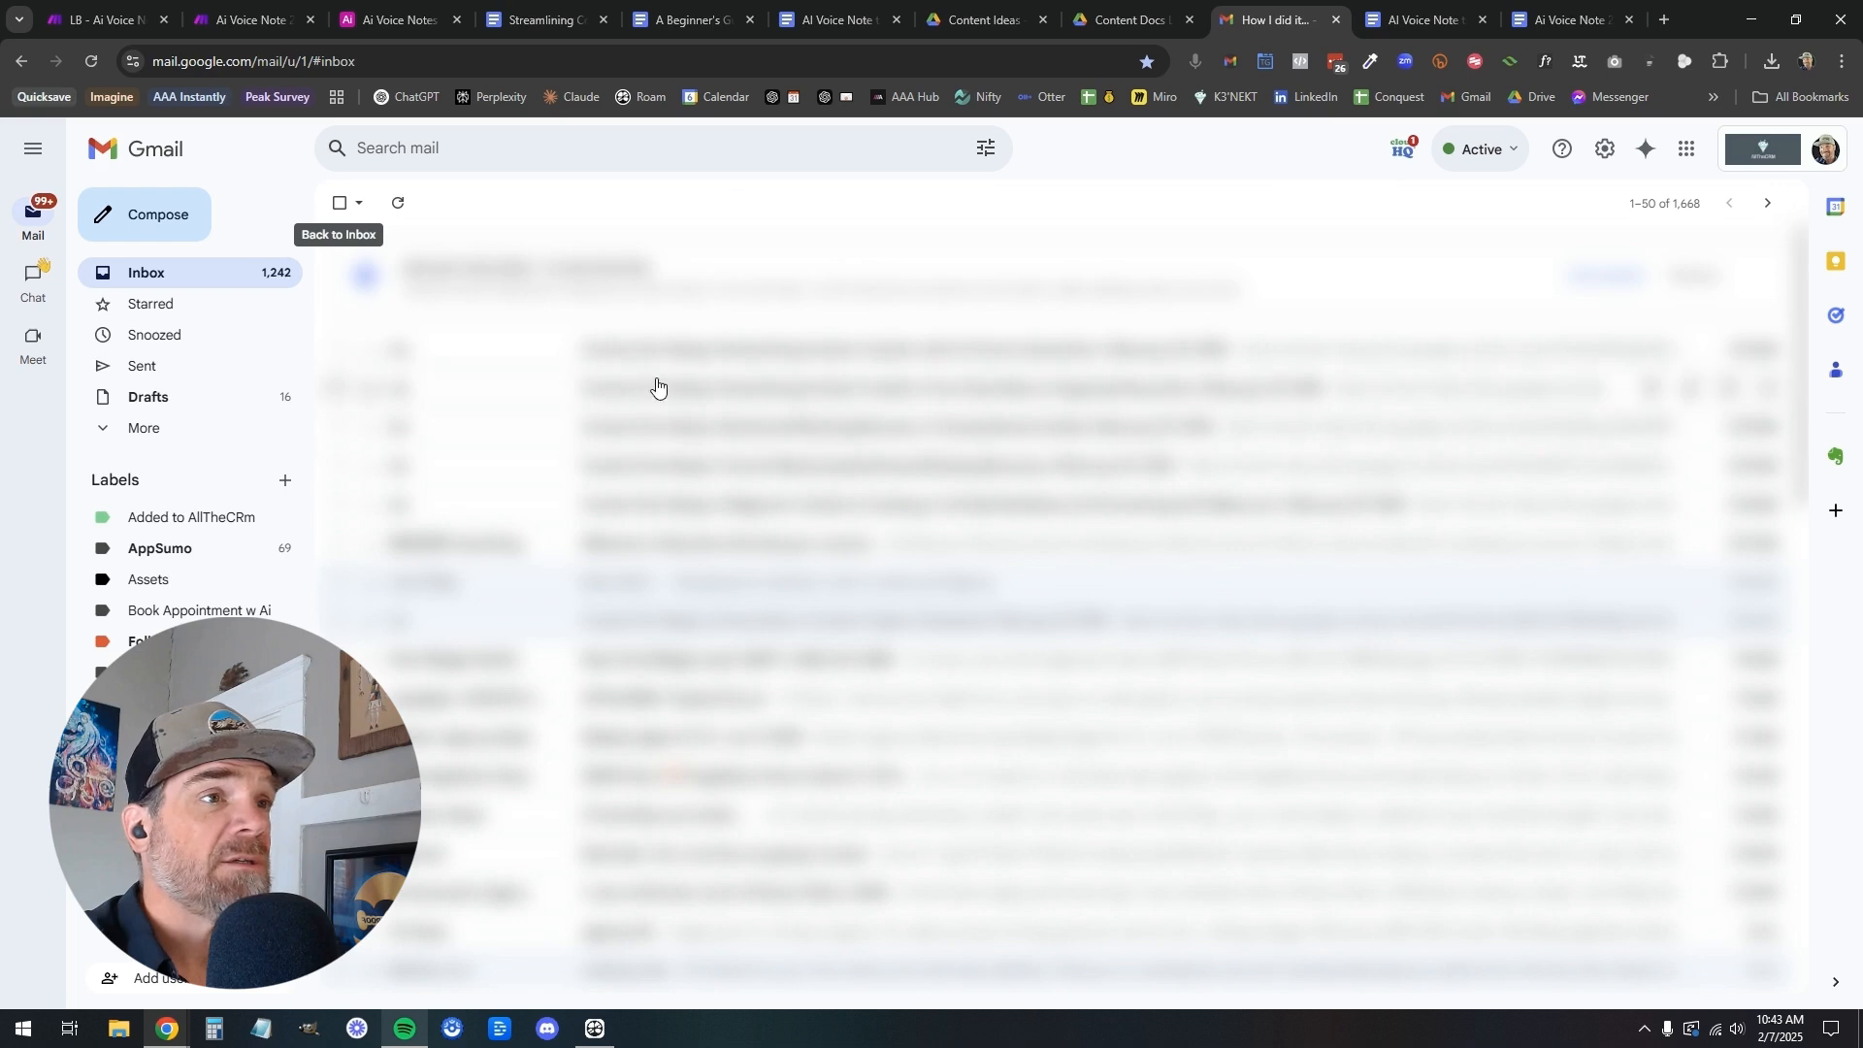
click(646, 351)
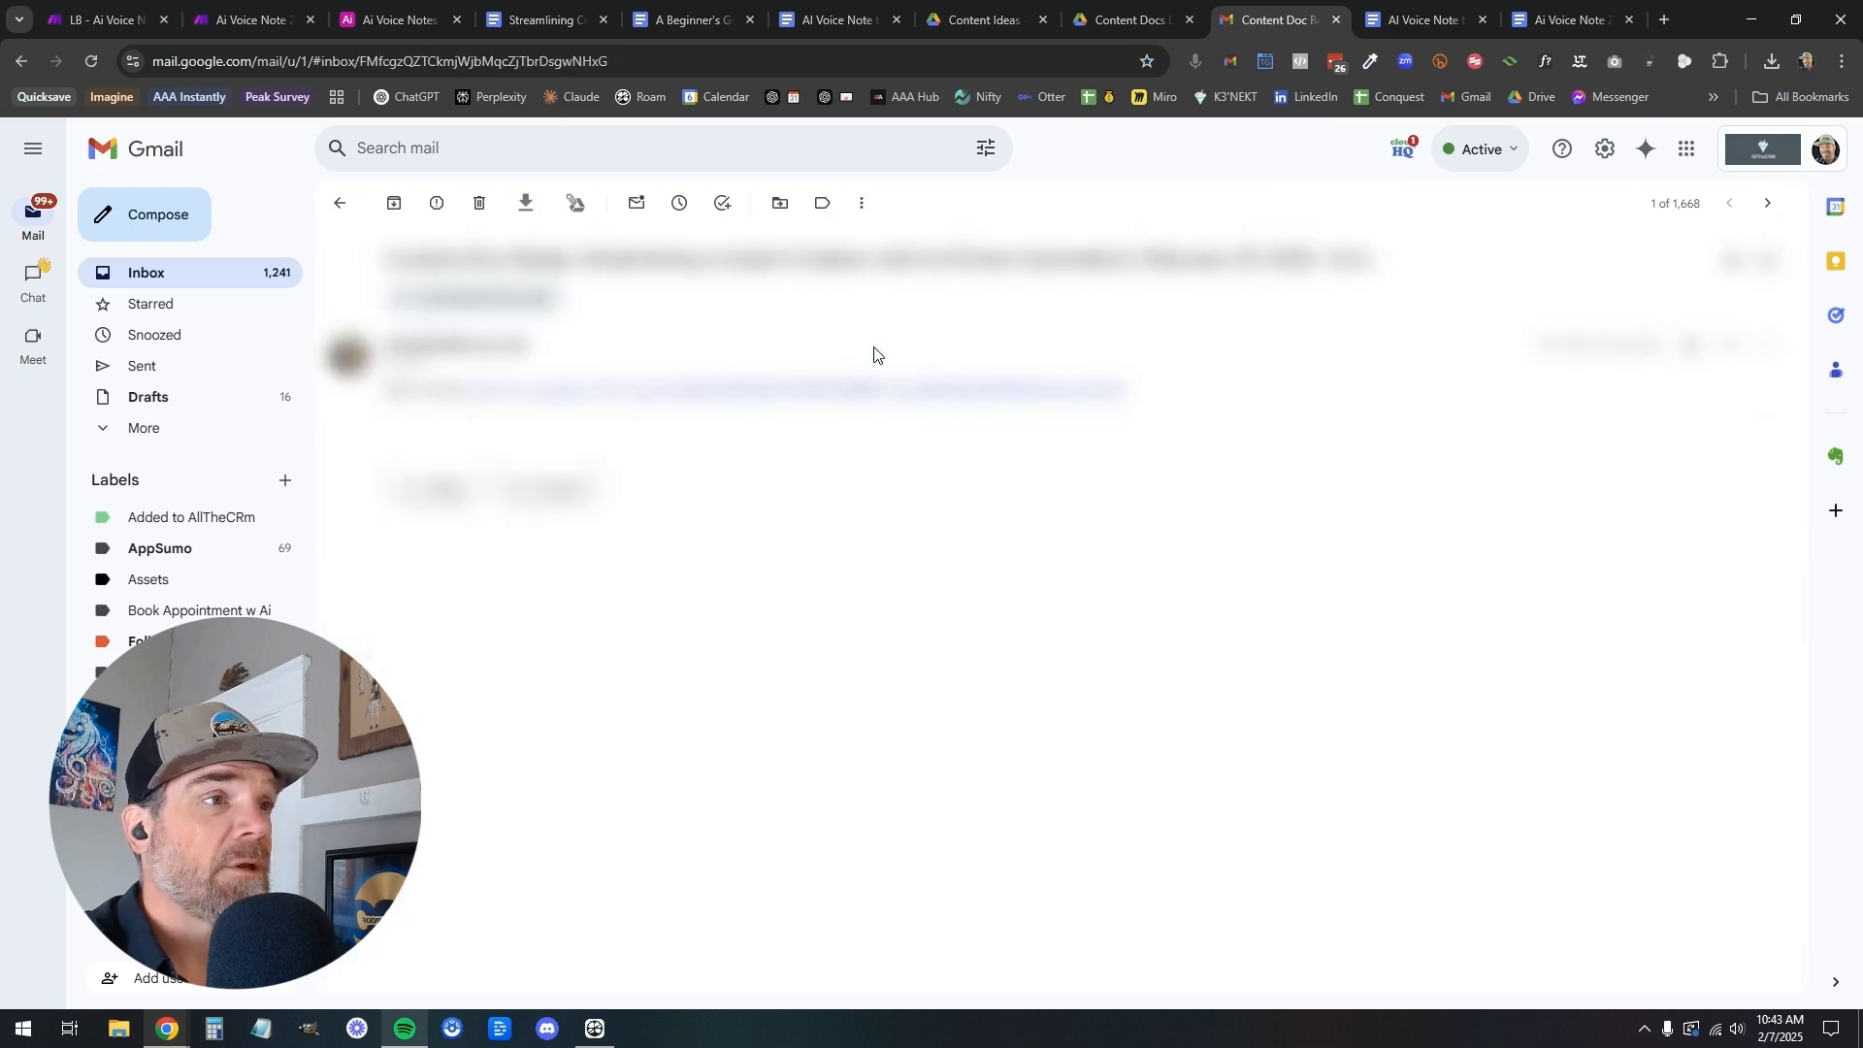
Review the document linked in the notification email, close it and return to the LB scenario in Make
click(1231, 63)
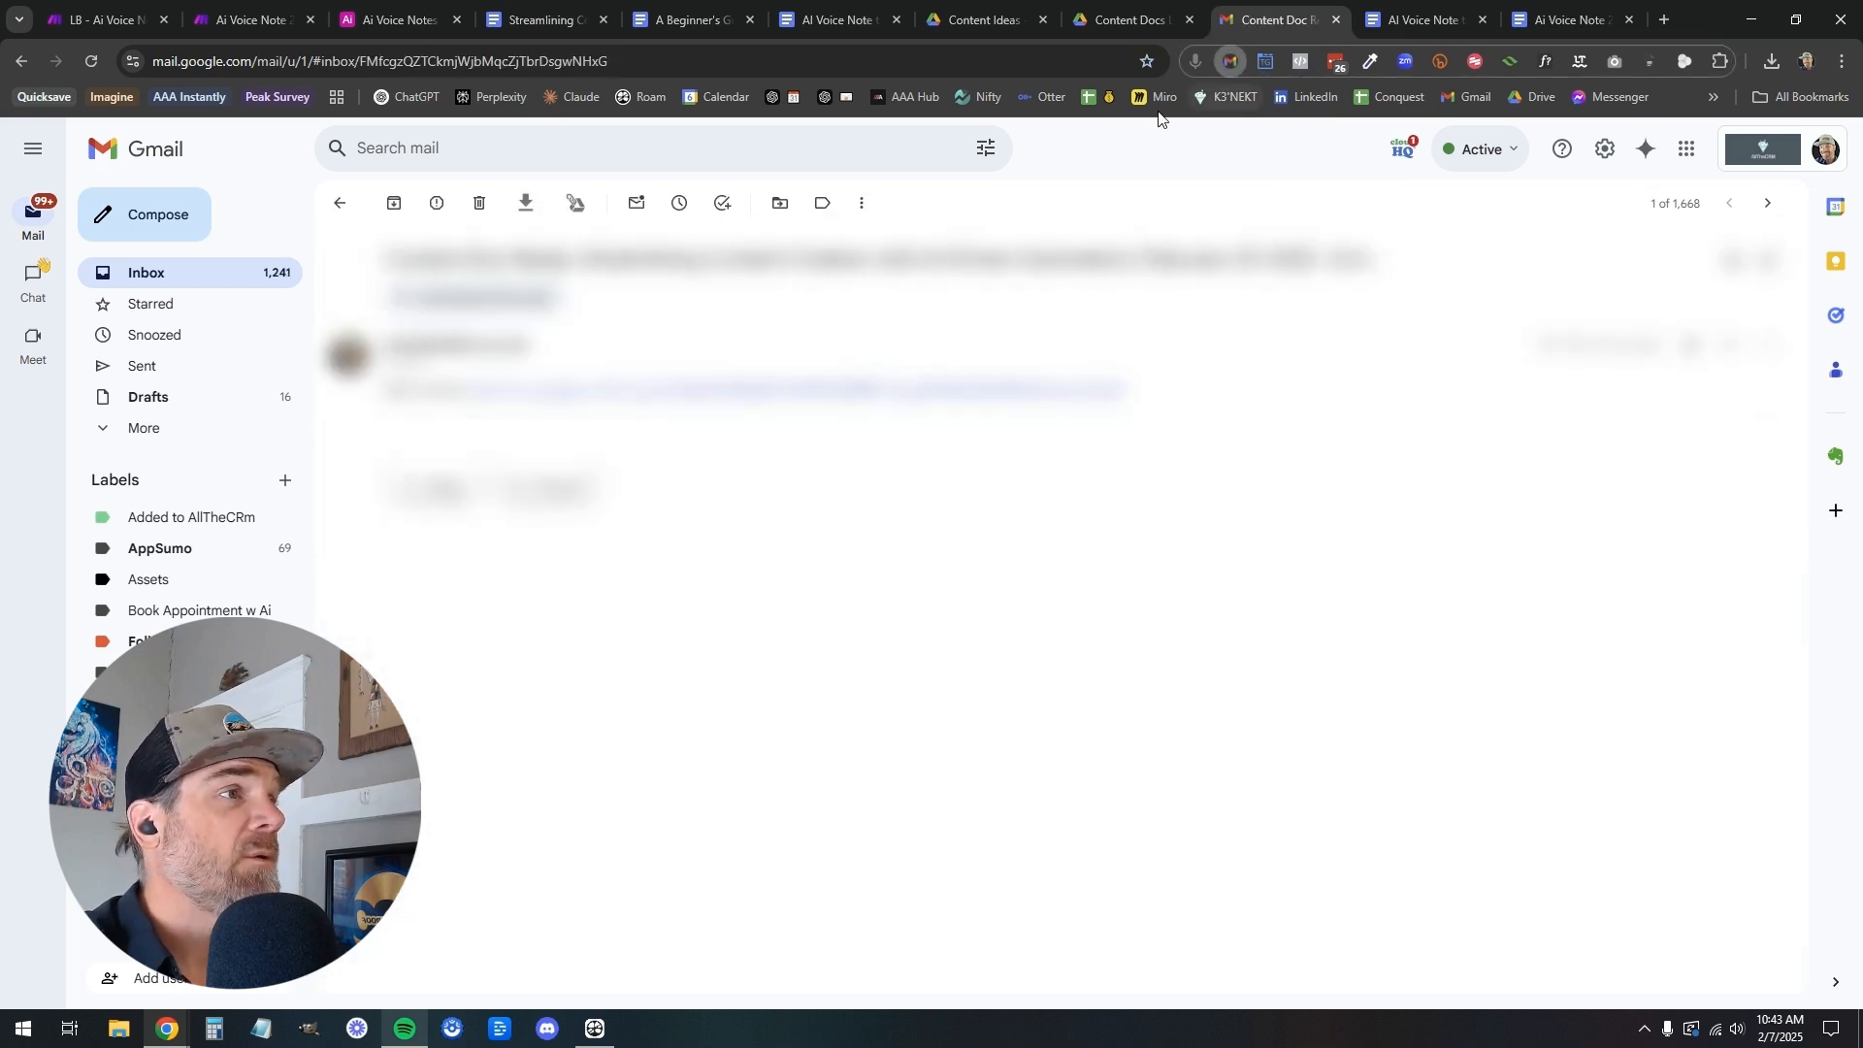
click(1145, 109)
click(737, 391)
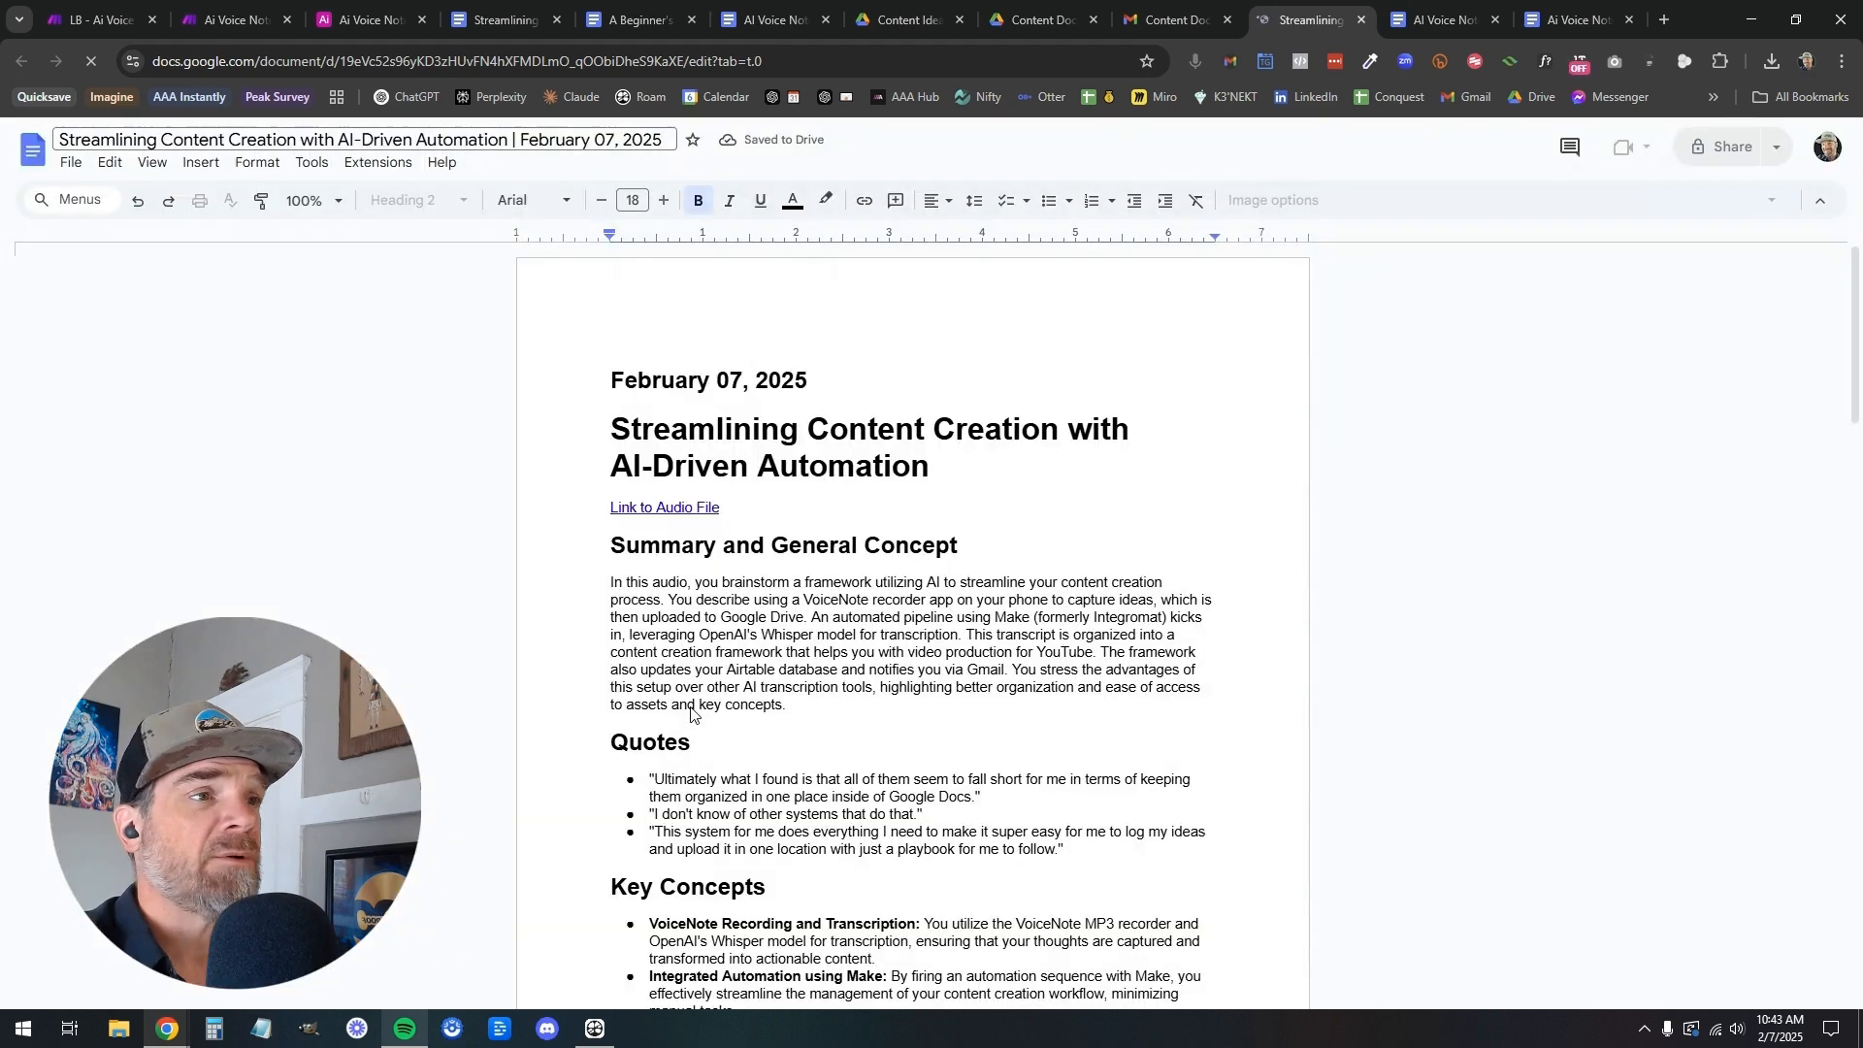
scroll(691, 708, down, 9)
scroll(691, 707, up, 3)
scroll(691, 708, up, 10)
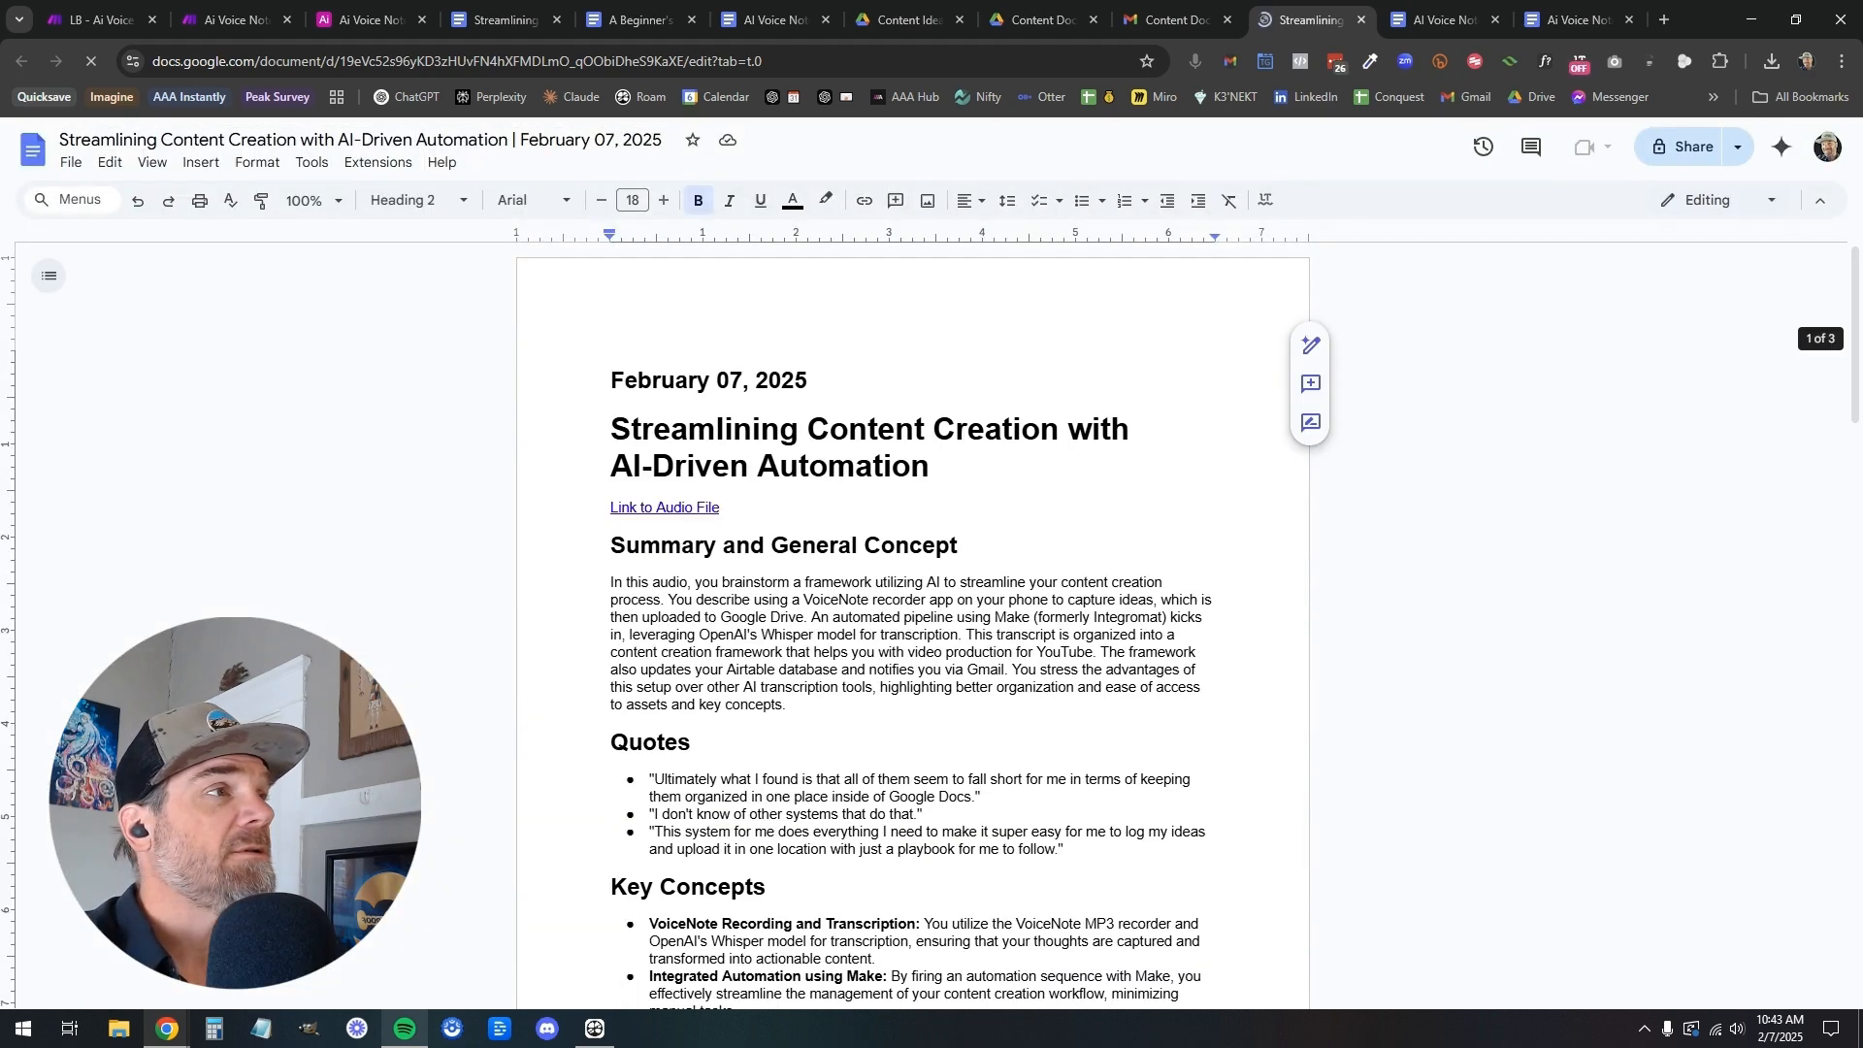
click(1361, 20)
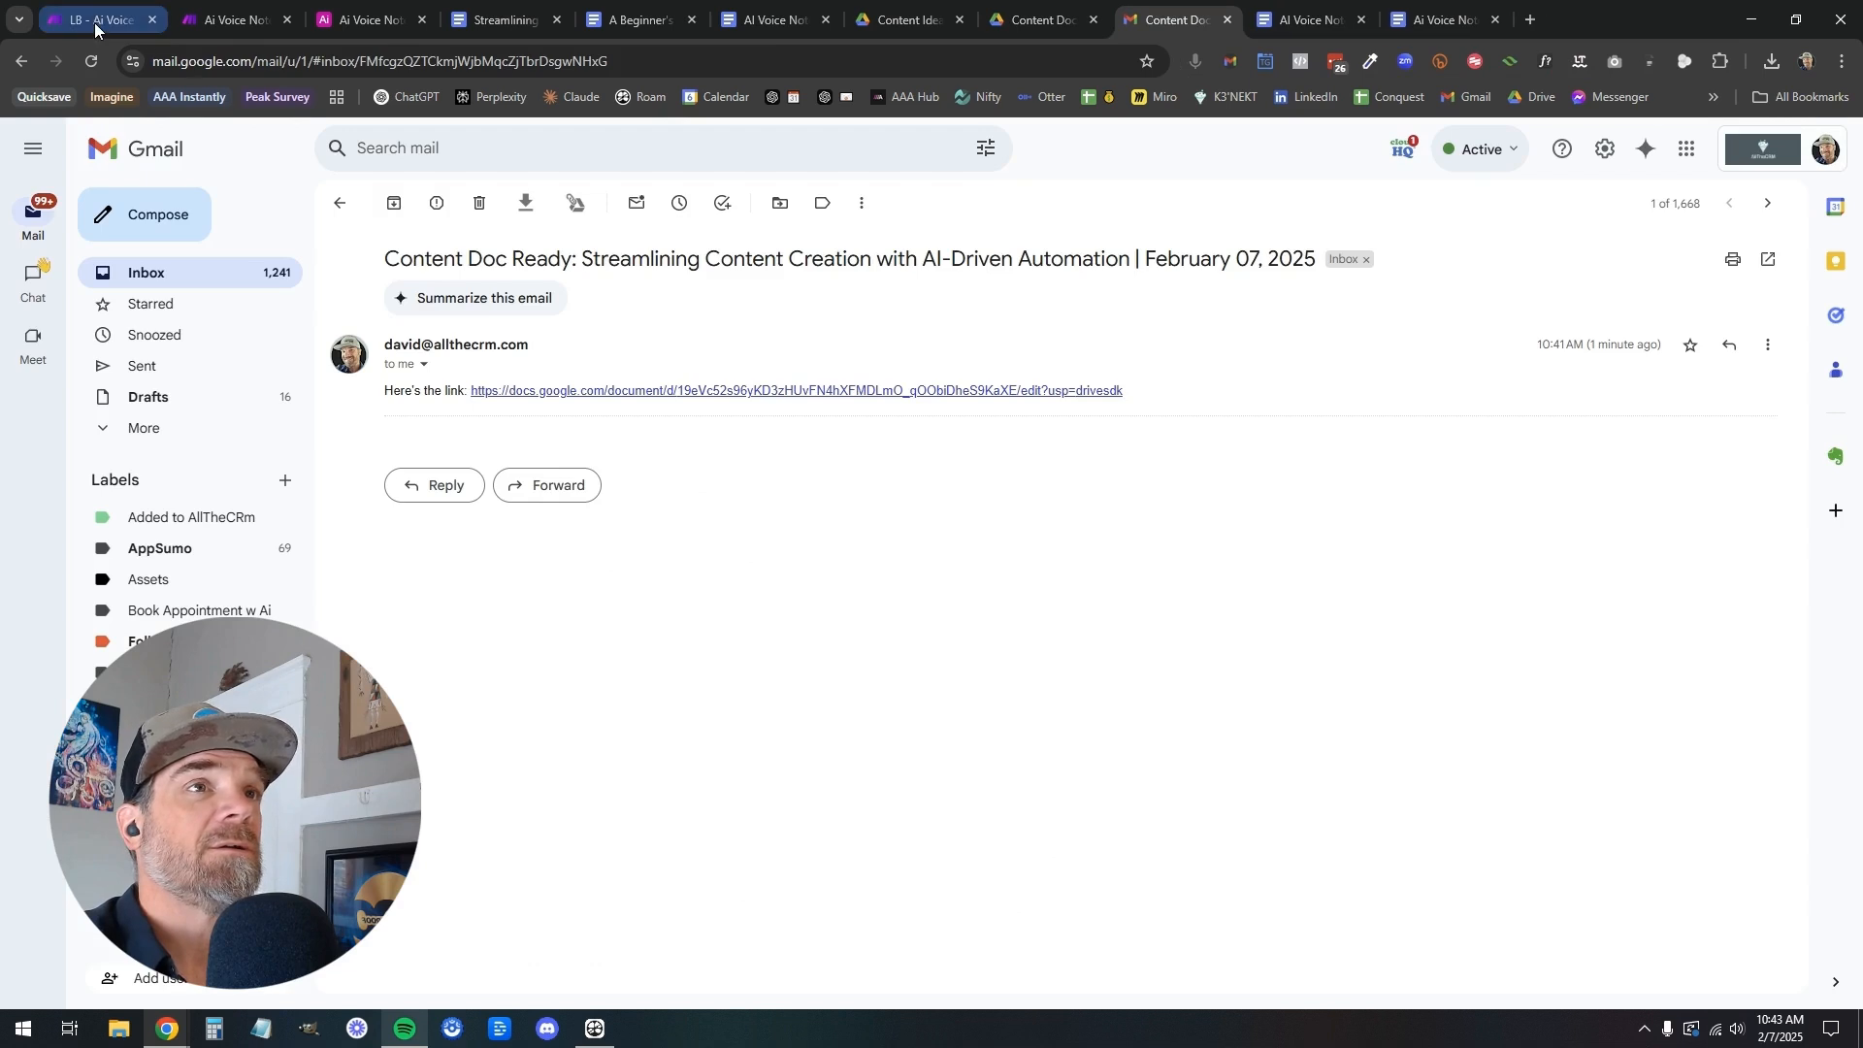
click(95, 22)
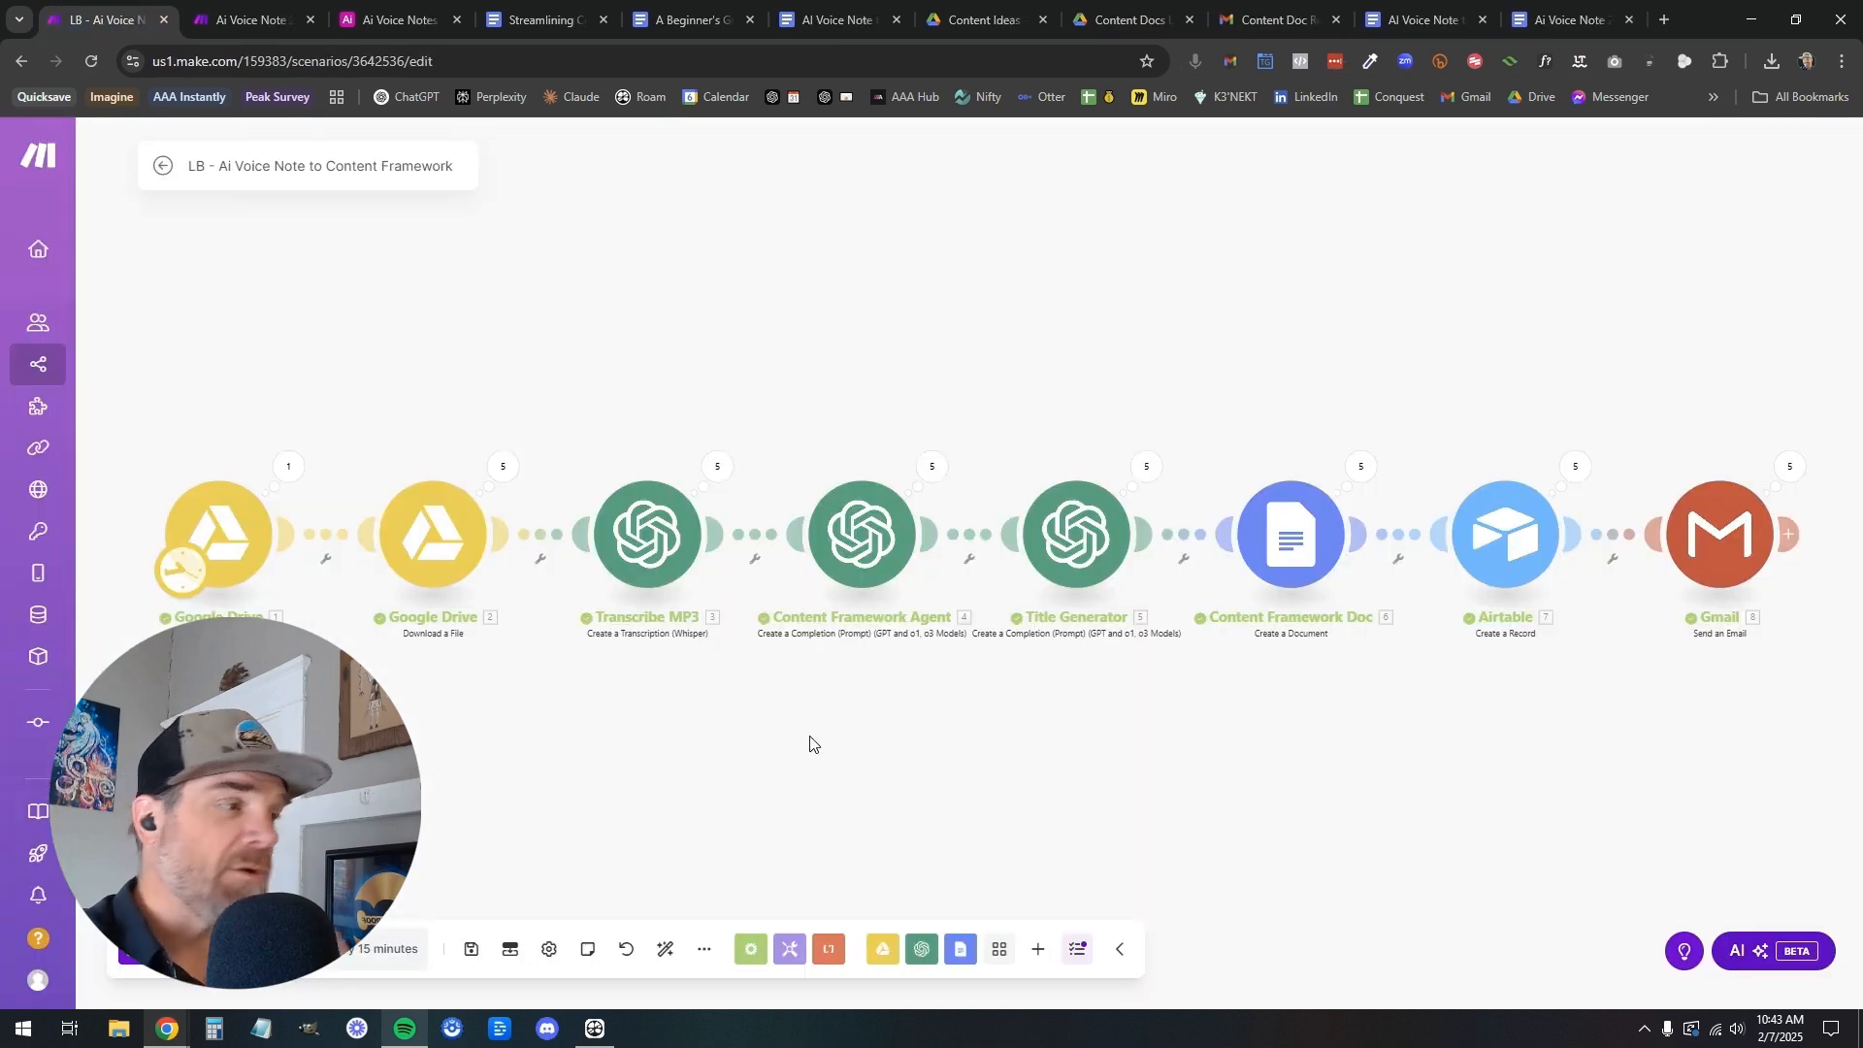